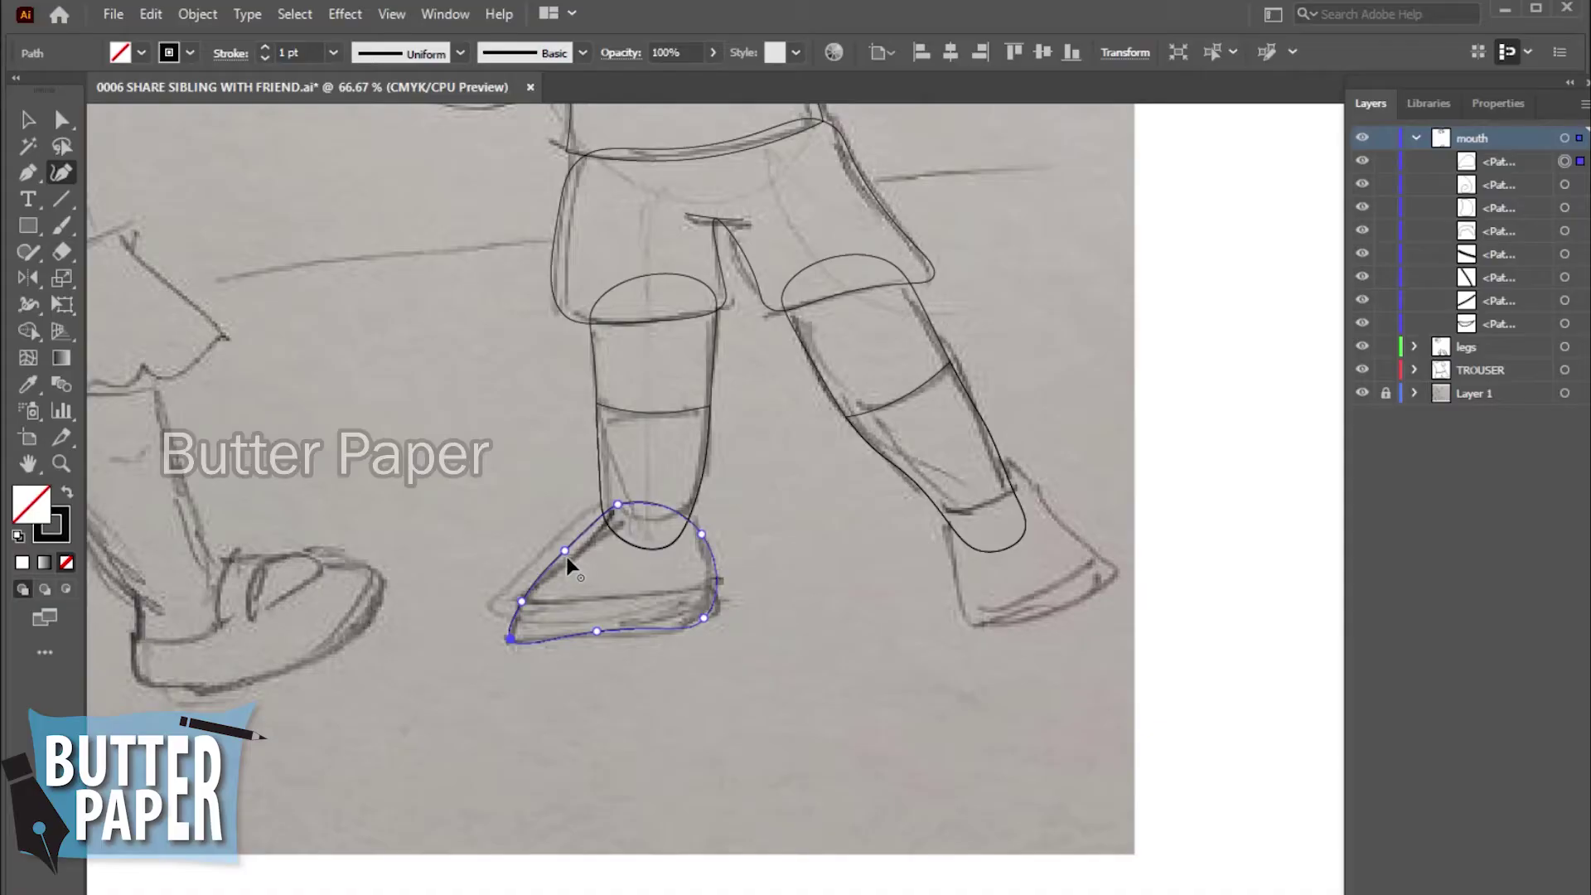
# - Drag the front shoe's top anchor down and flatten its bulging right side to fit the sketch
pyautogui.click(570, 564)
pyautogui.moveTo(618, 504); pyautogui.dragTo(624, 515)
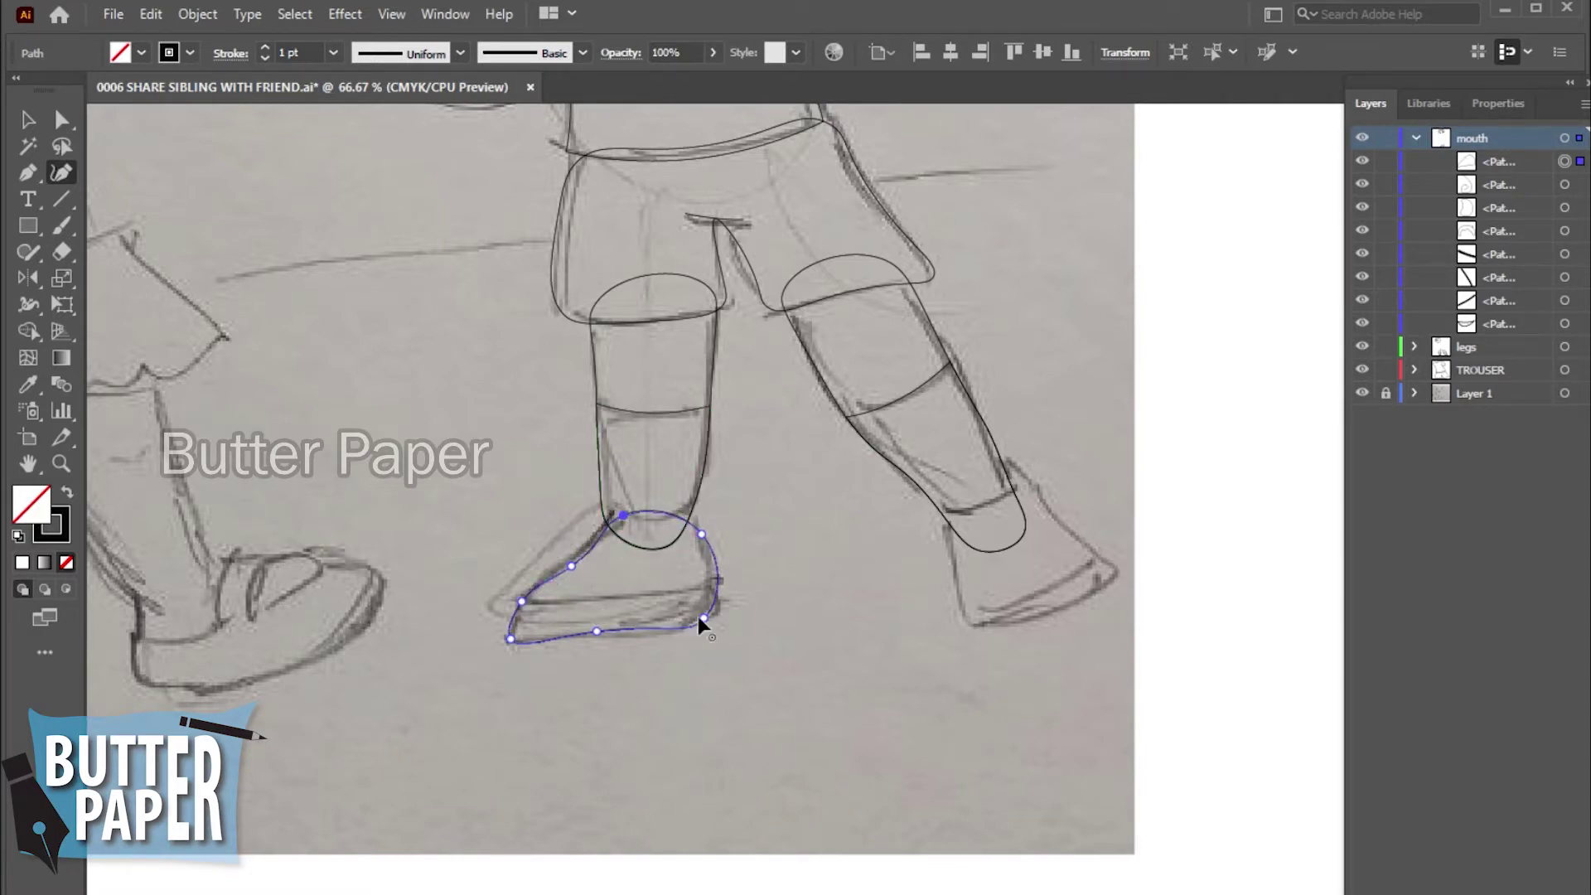
pyautogui.moveTo(718, 578); pyautogui.dragTo(703, 577)
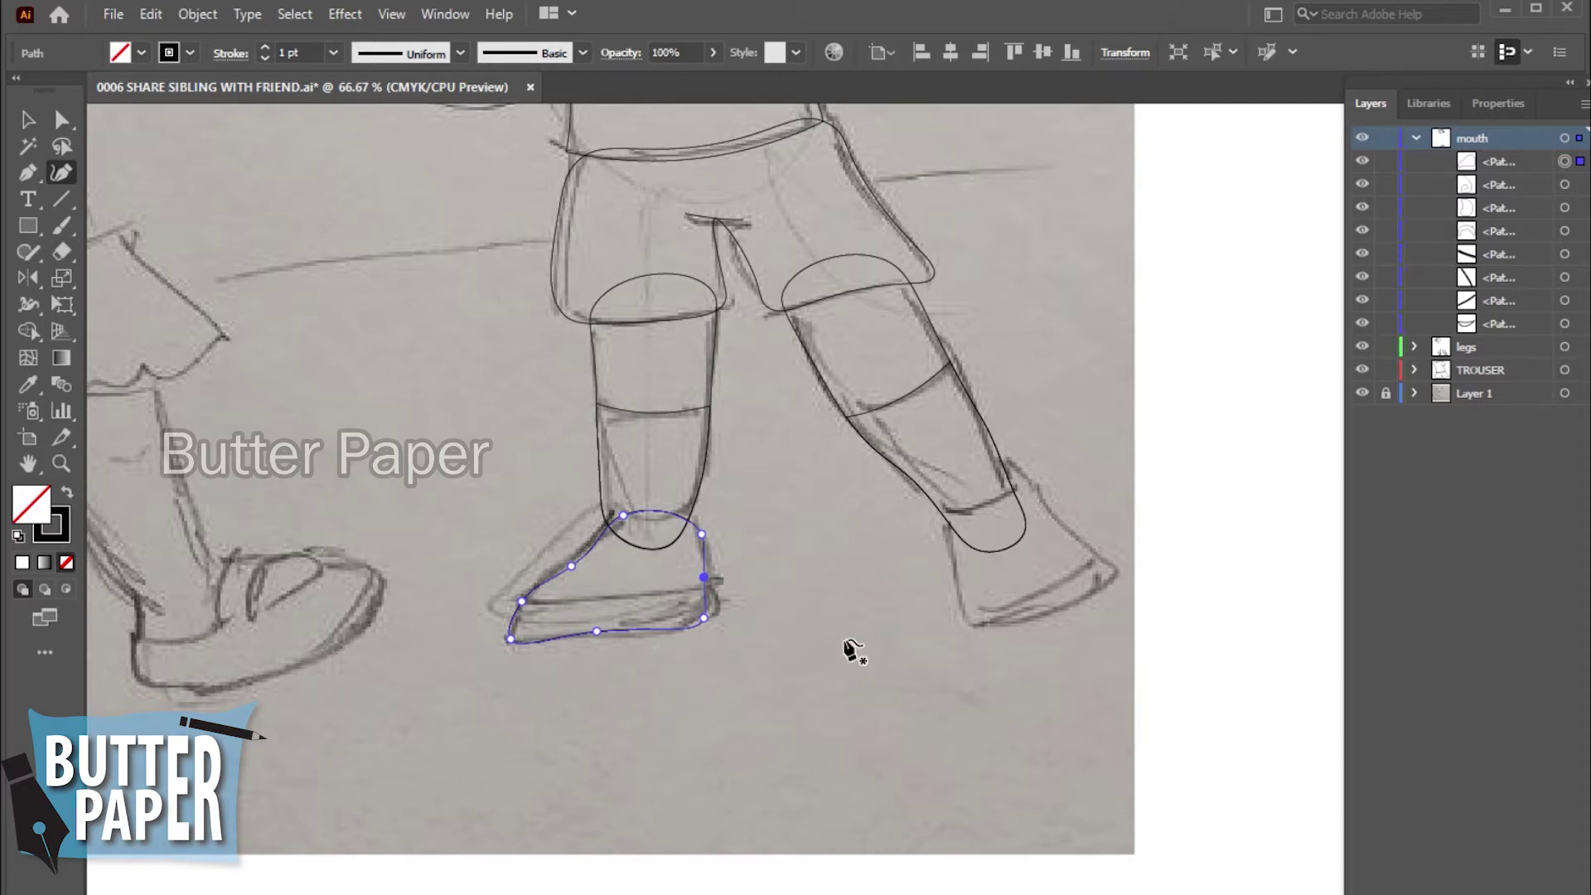
# - Nudge the shoe outline with arrow keys, add an anchor on its top-right curve, then deselect
pyautogui.press('Left')
pyautogui.press('Left')
pyautogui.press('Left')
pyautogui.press('Left')
pyautogui.press('Left')
pyautogui.press('Left')
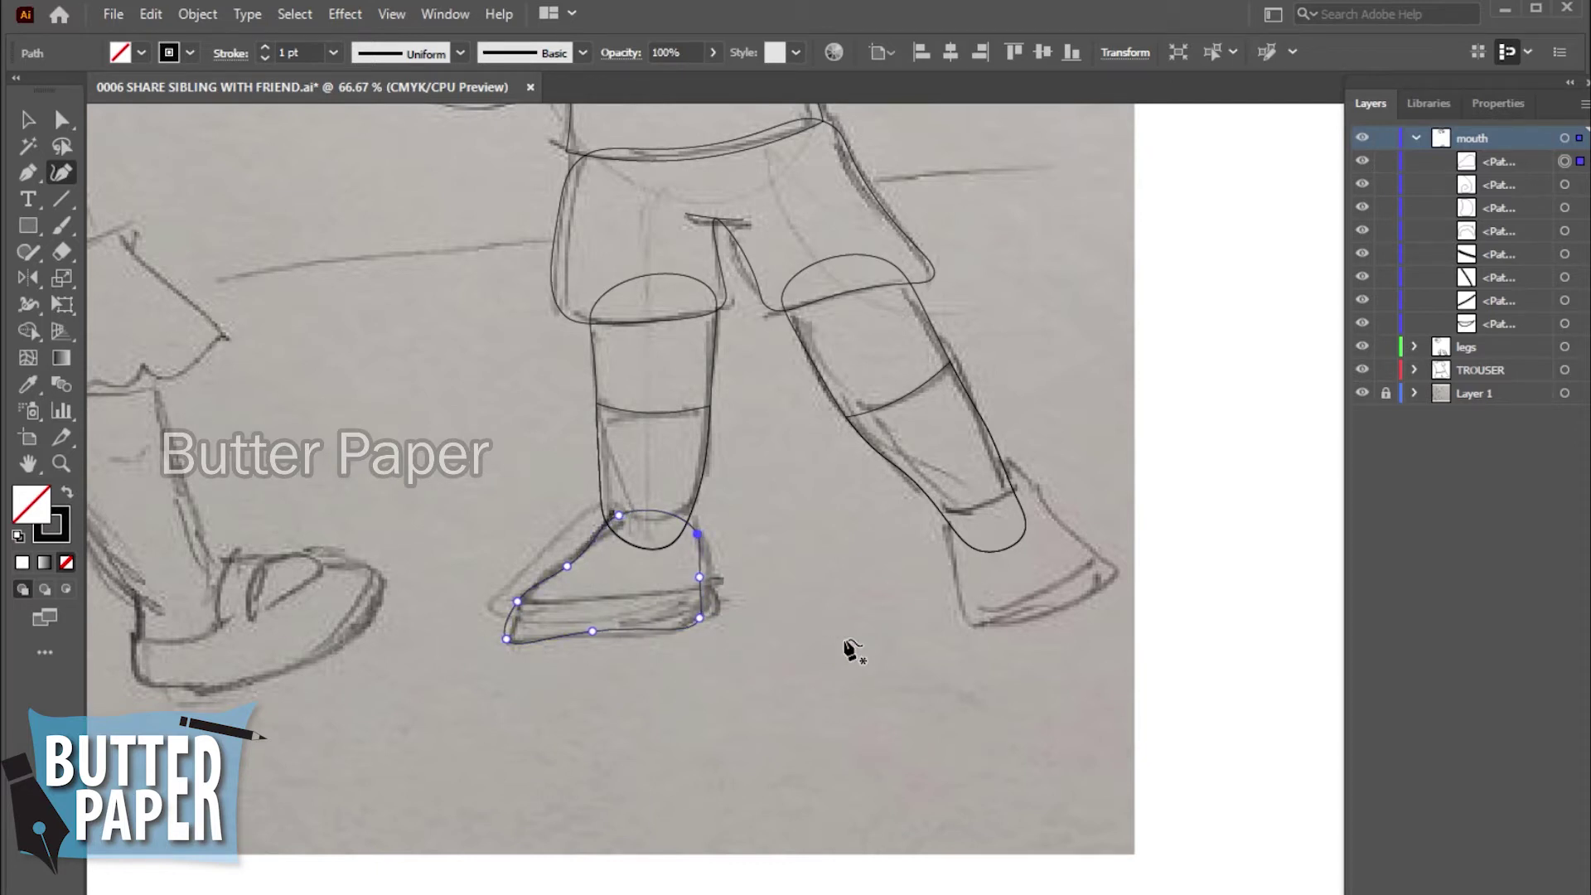
pyautogui.press('Left')
pyautogui.press('Left')
pyautogui.press('Left')
pyautogui.press('Left')
pyautogui.press('Left')
pyautogui.press('Left')
pyautogui.press('Right')
pyautogui.press('Right')
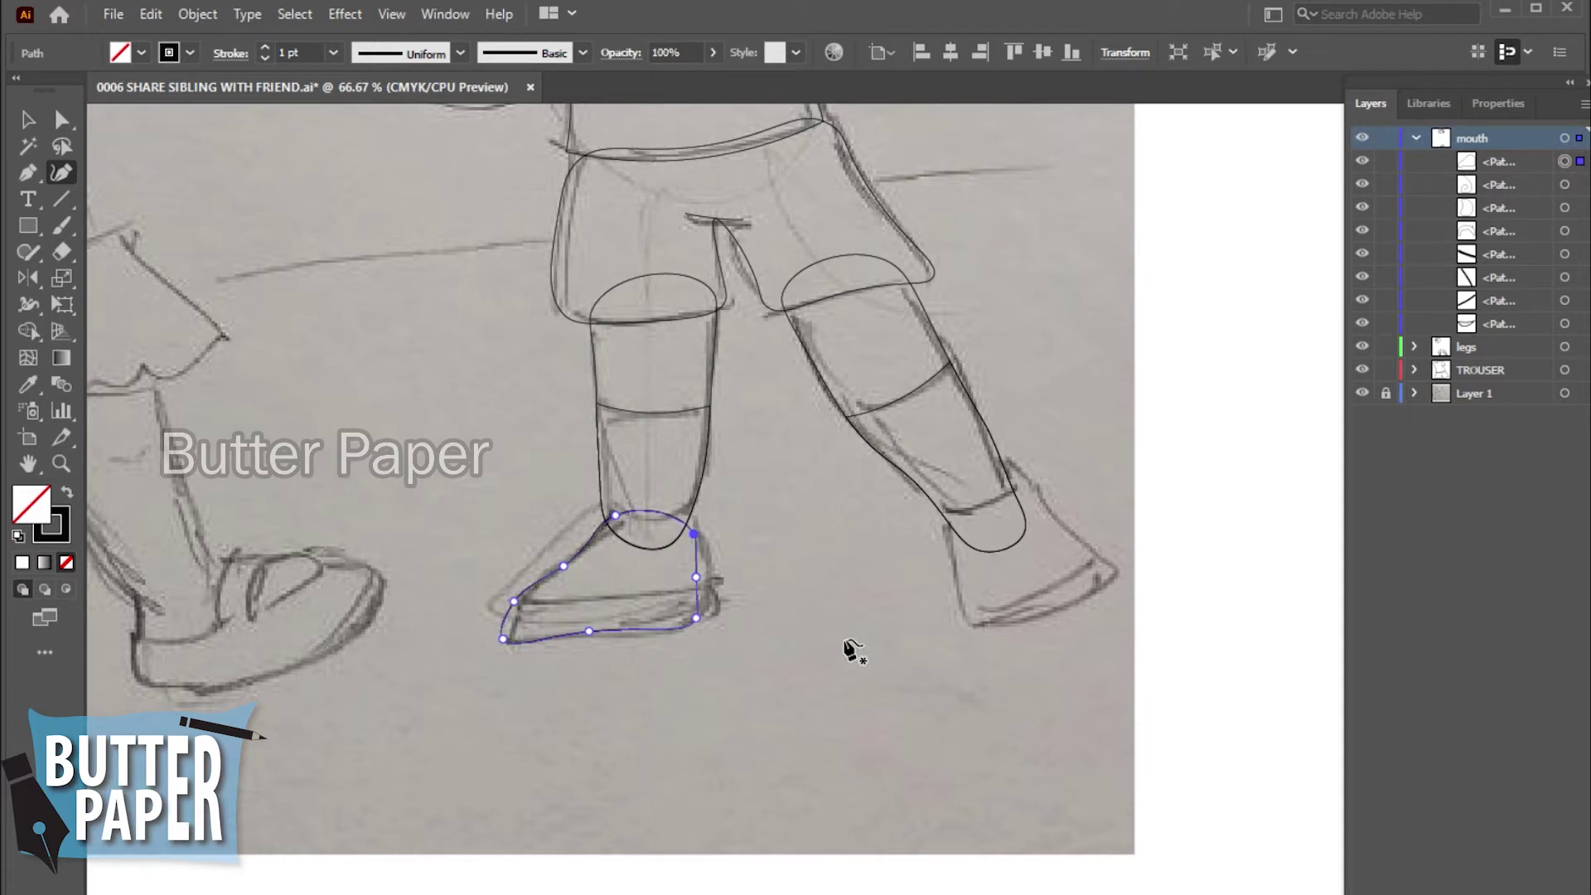
pyautogui.press('Right')
pyautogui.click(691, 519)
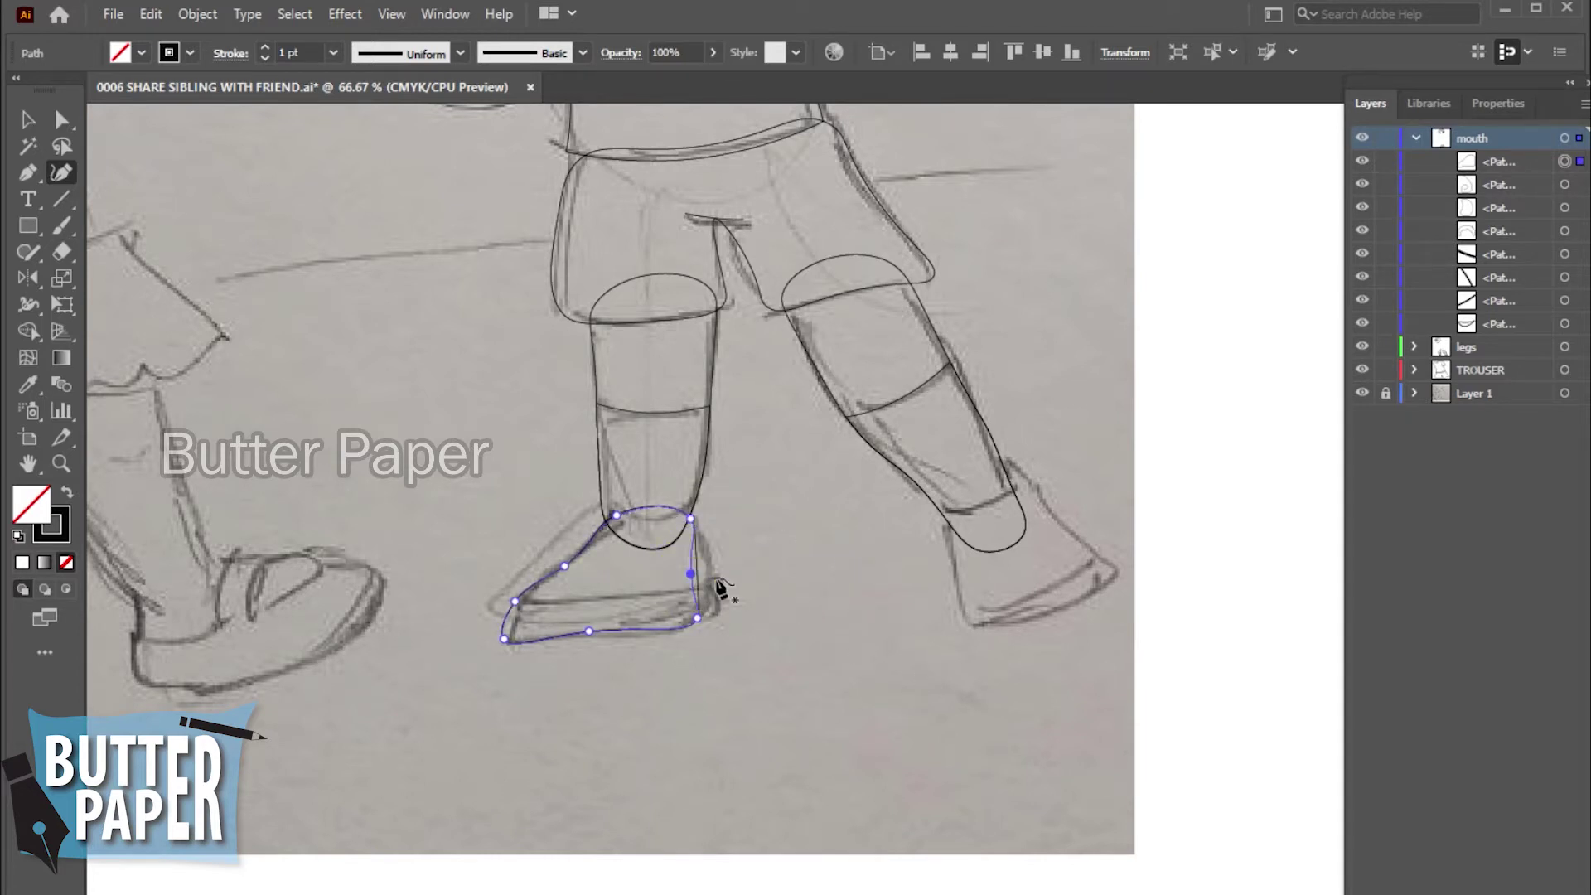
pyautogui.click(28, 119)
pyautogui.click(853, 536)
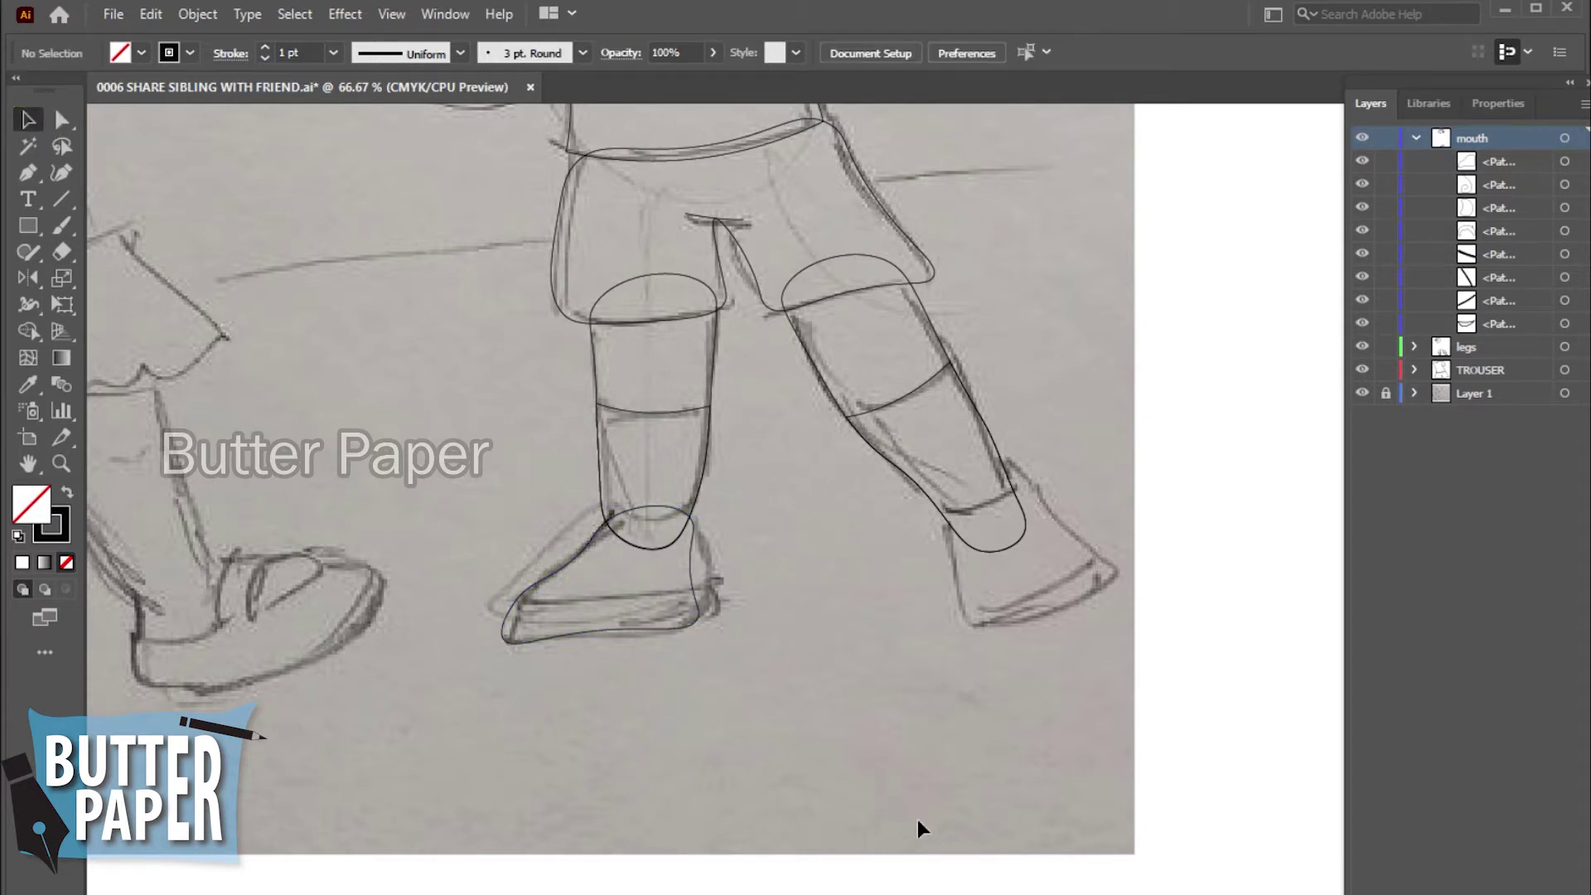
# - Draw a curved sole line across the bottom of the front shoe with the Pen tool
pyautogui.click(29, 171)
pyautogui.click(500, 626)
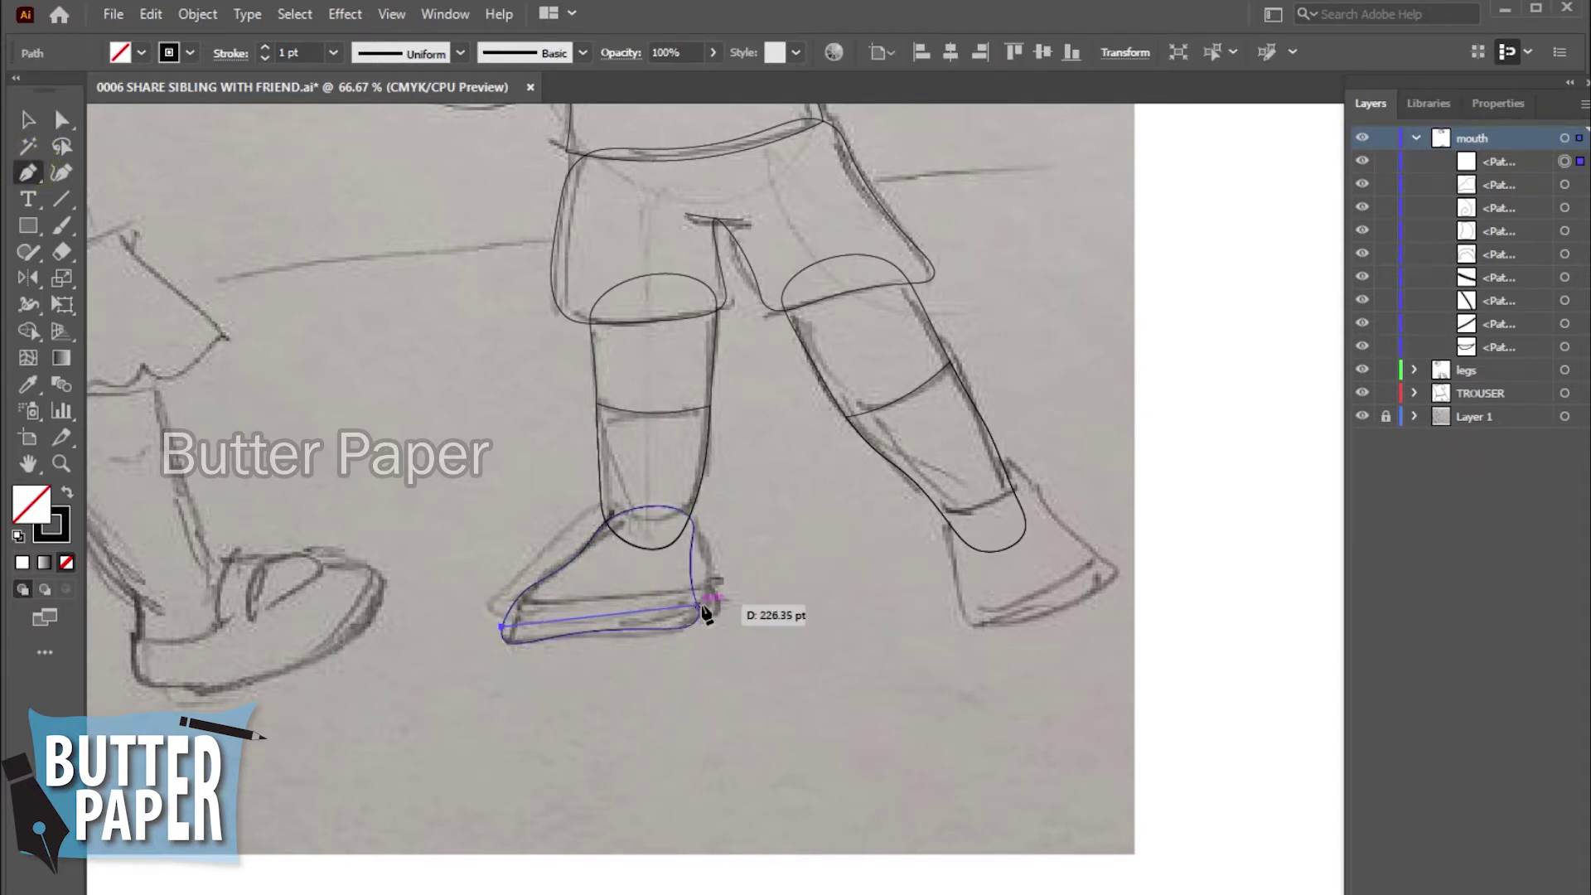
pyautogui.moveTo(699, 606); pyautogui.dragTo(805, 584)
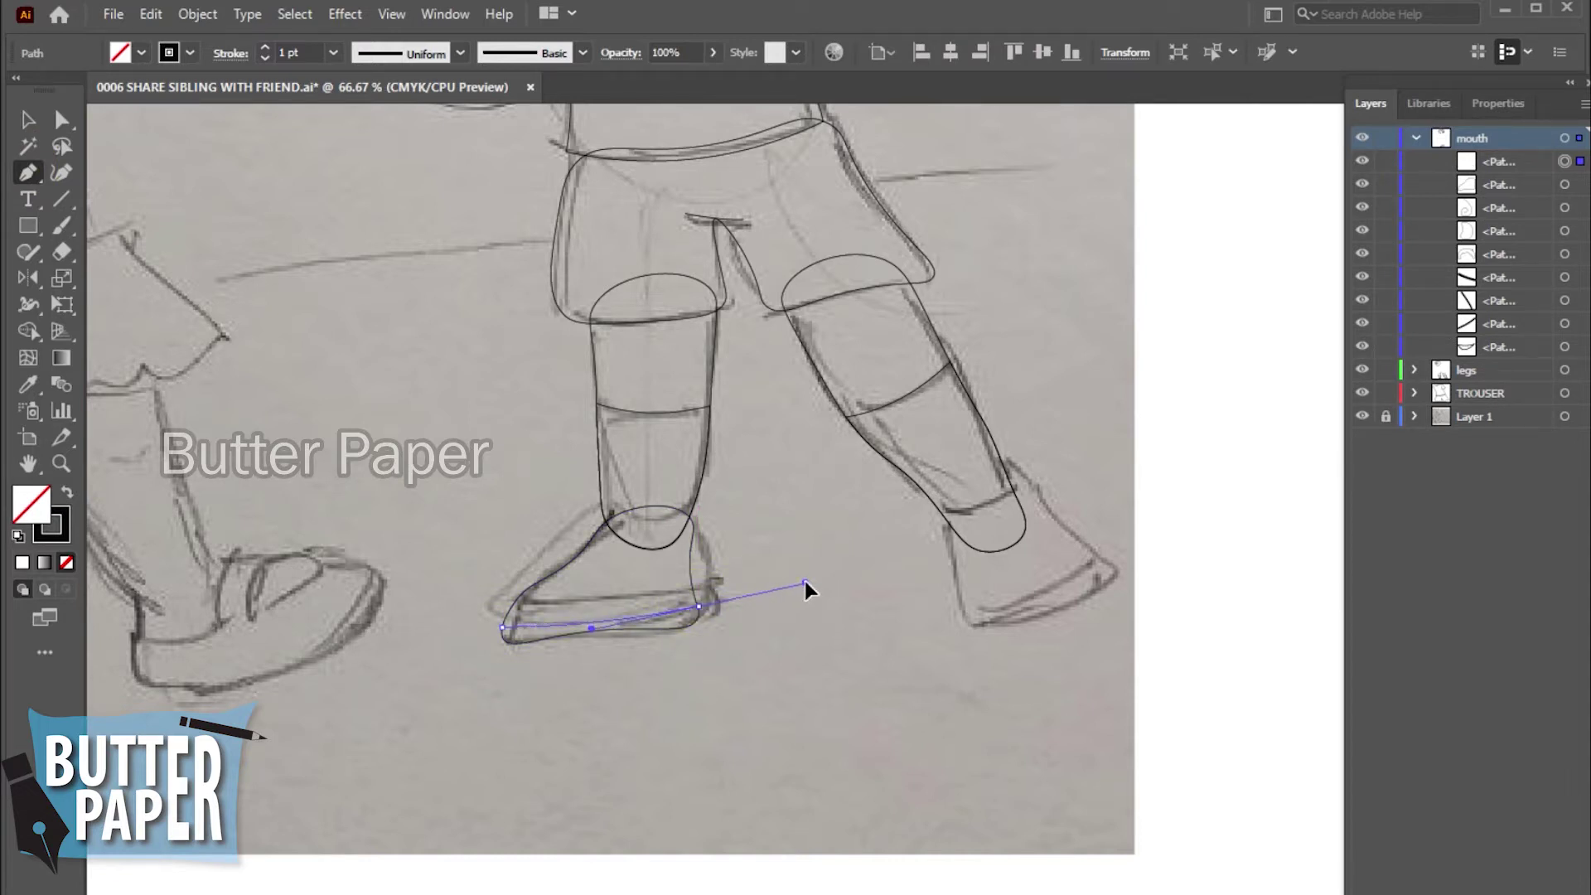
pyautogui.moveTo(804, 585); pyautogui.dragTo(807, 591)
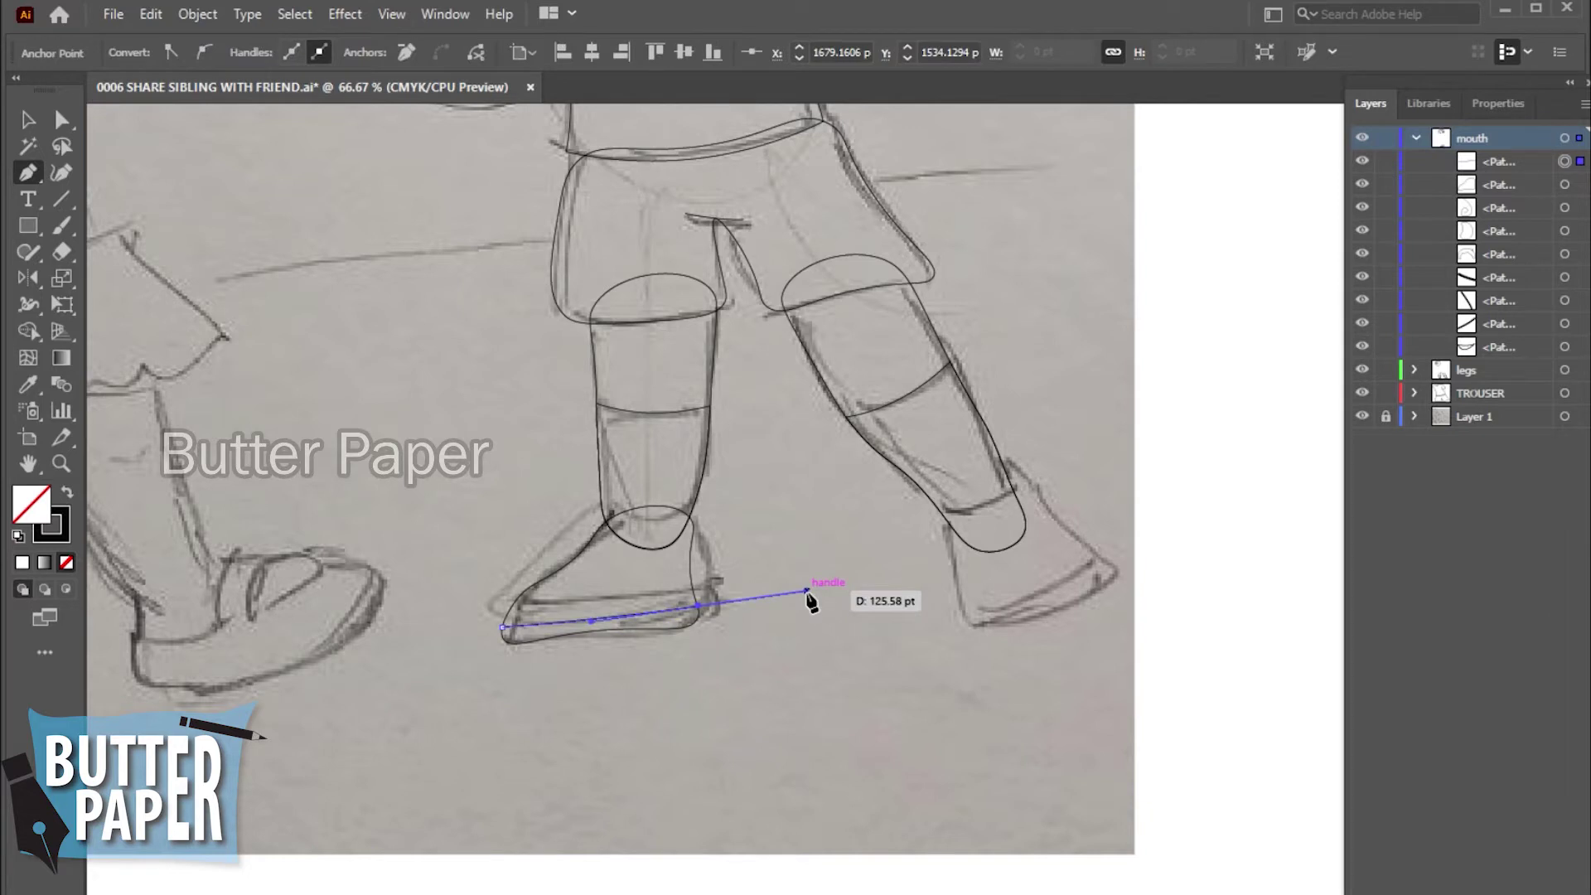
pyautogui.press('v')
# - Alt-drag a copy of the shoe outline and sole line below-right of the original
pyautogui.click(868, 750)
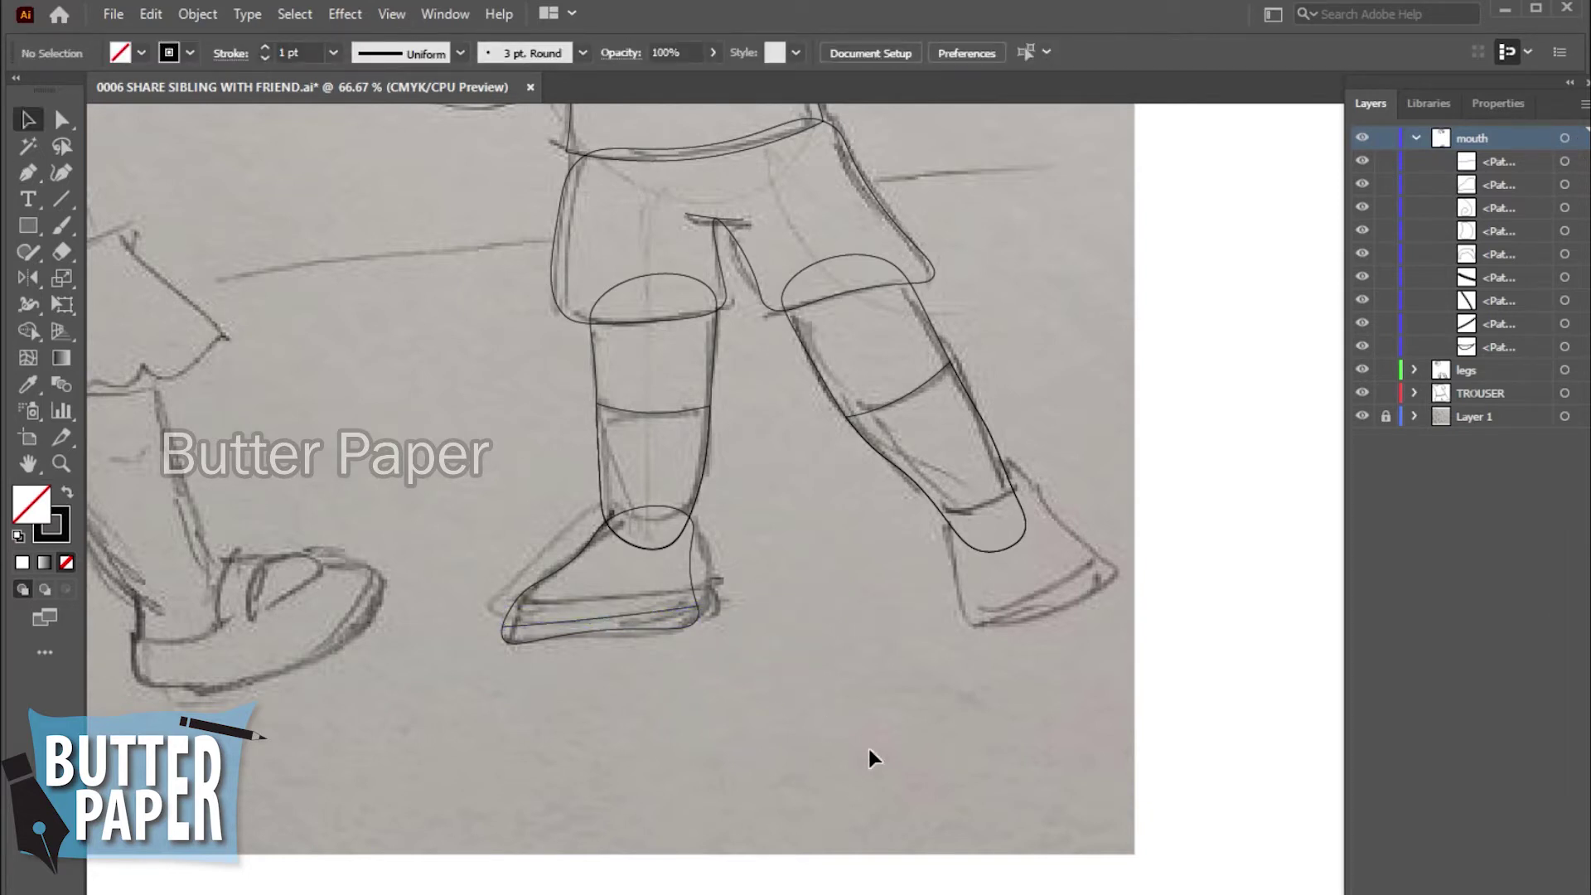
pyautogui.click(593, 622)
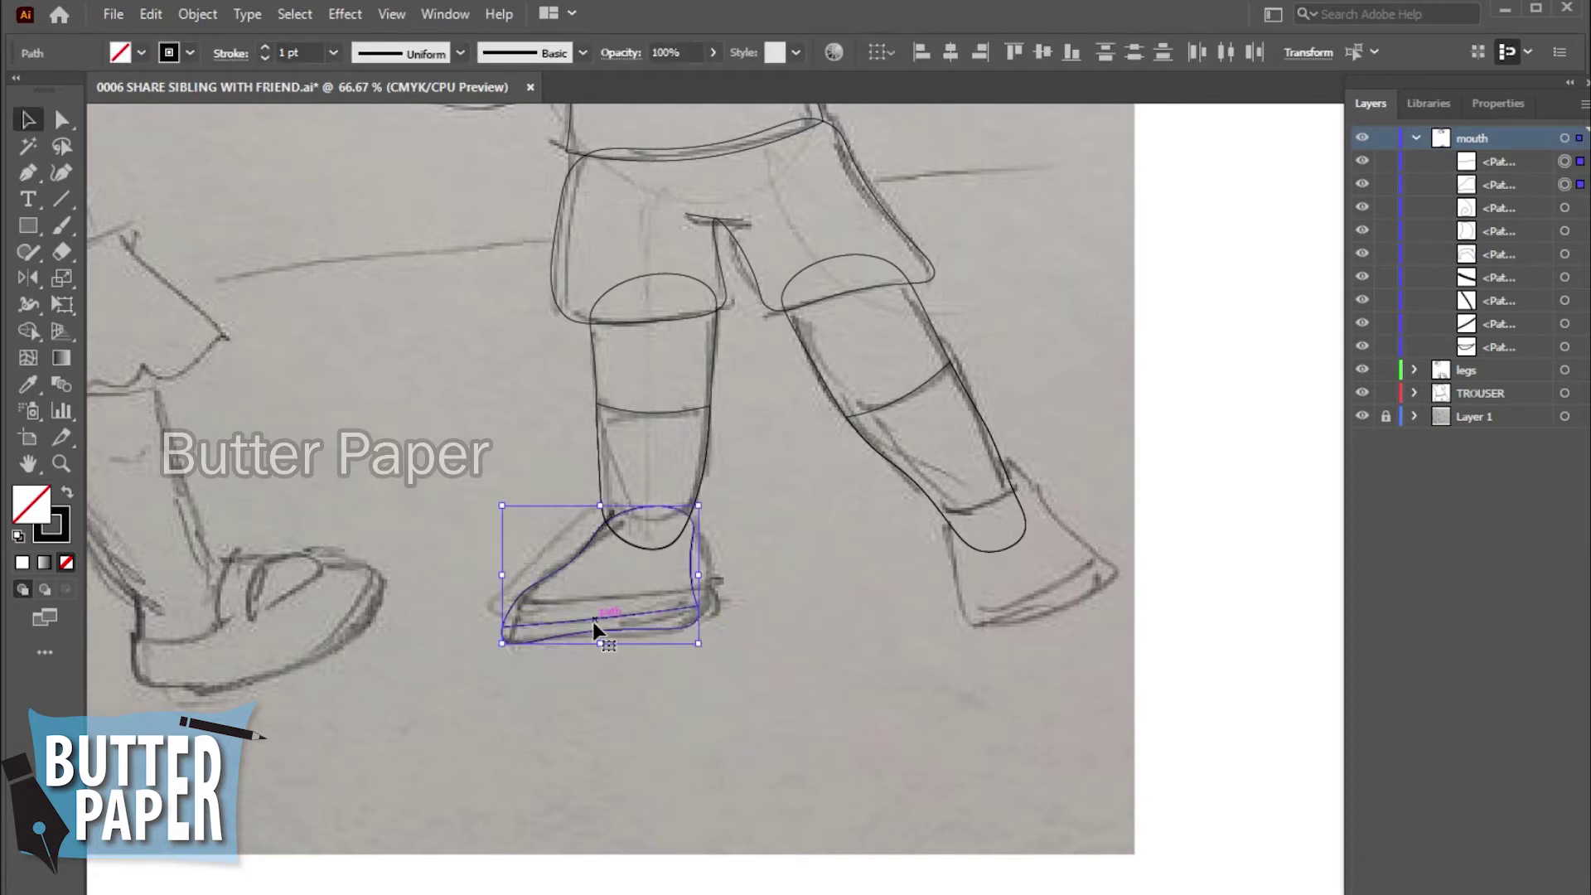
pyautogui.moveTo(593, 629); pyautogui.dragTo(763, 770)
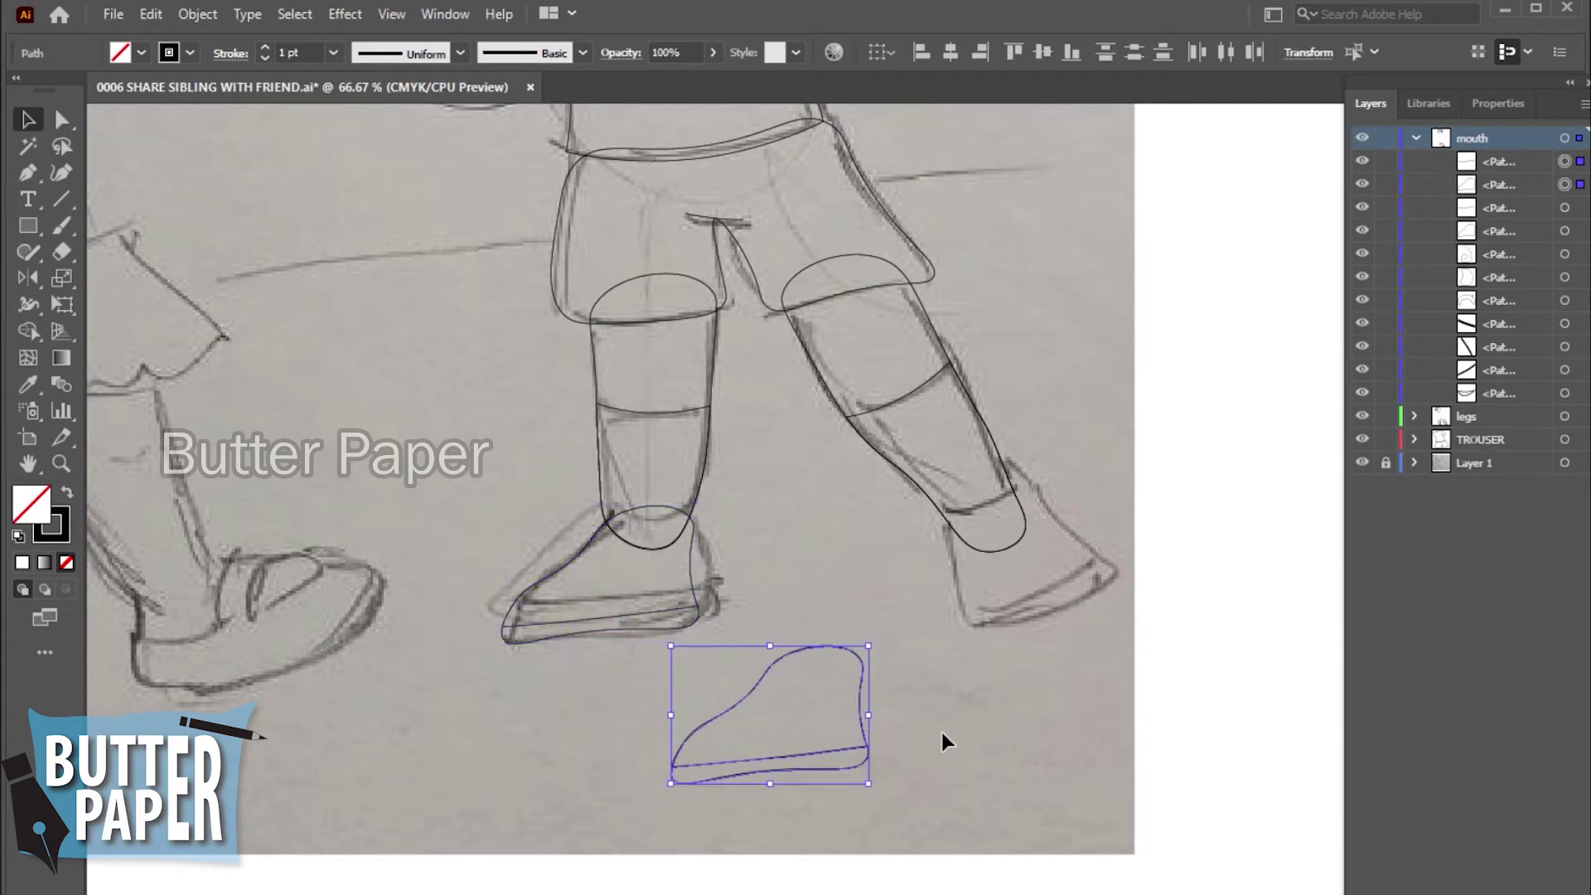
# - Try Pathfinder Minus Front on the duplicated shoe, then undo the failed result
pyautogui.click(903, 792)
pyautogui.click(673, 771)
pyautogui.click(445, 14)
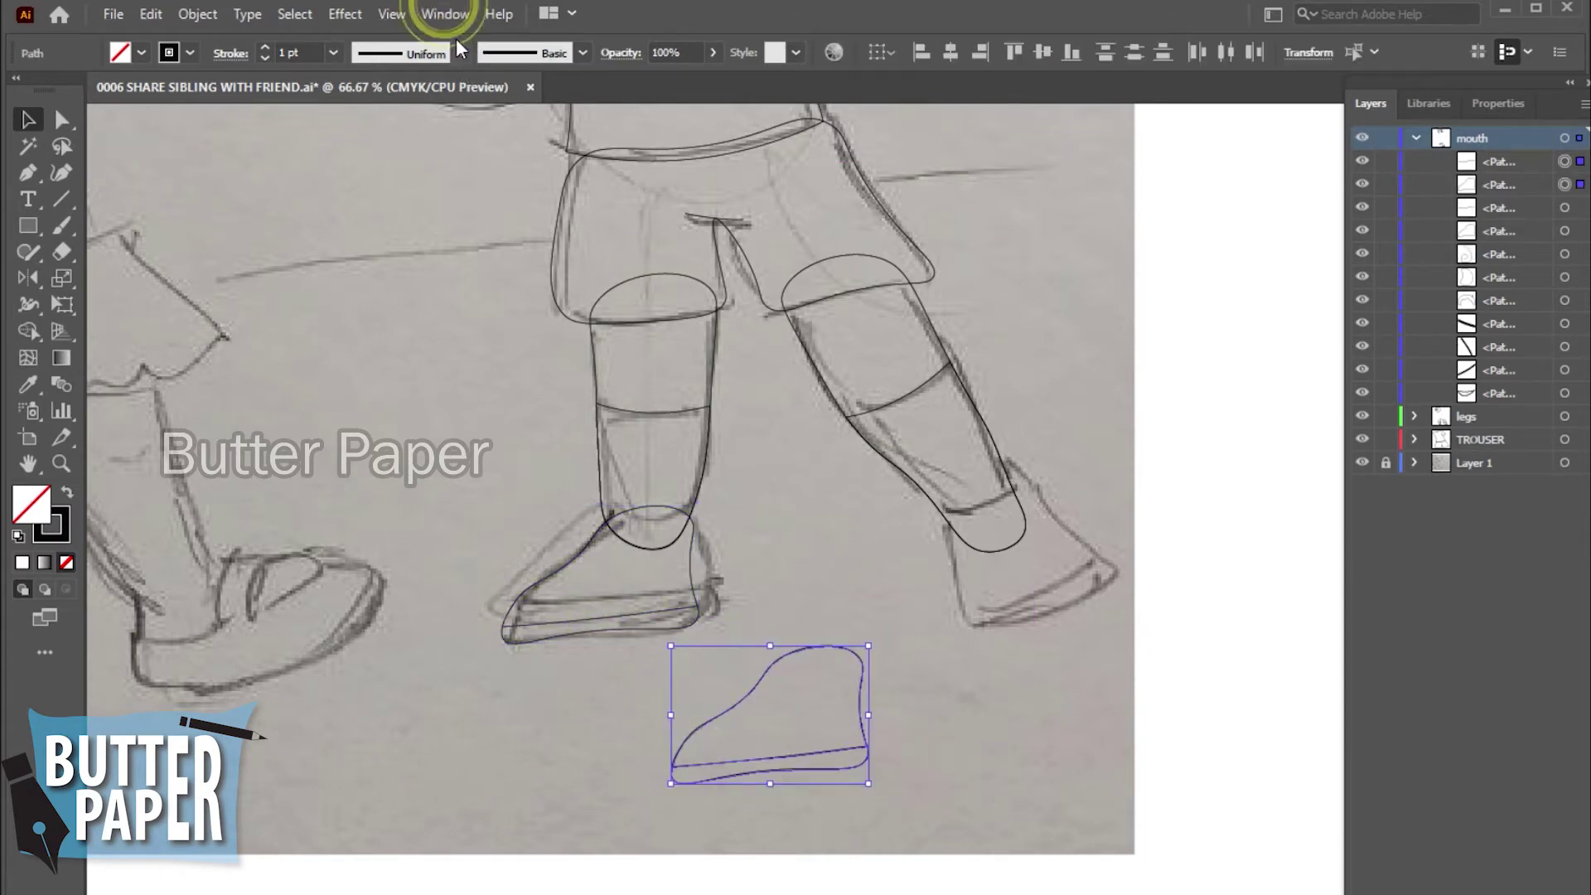
pyautogui.click(569, 808)
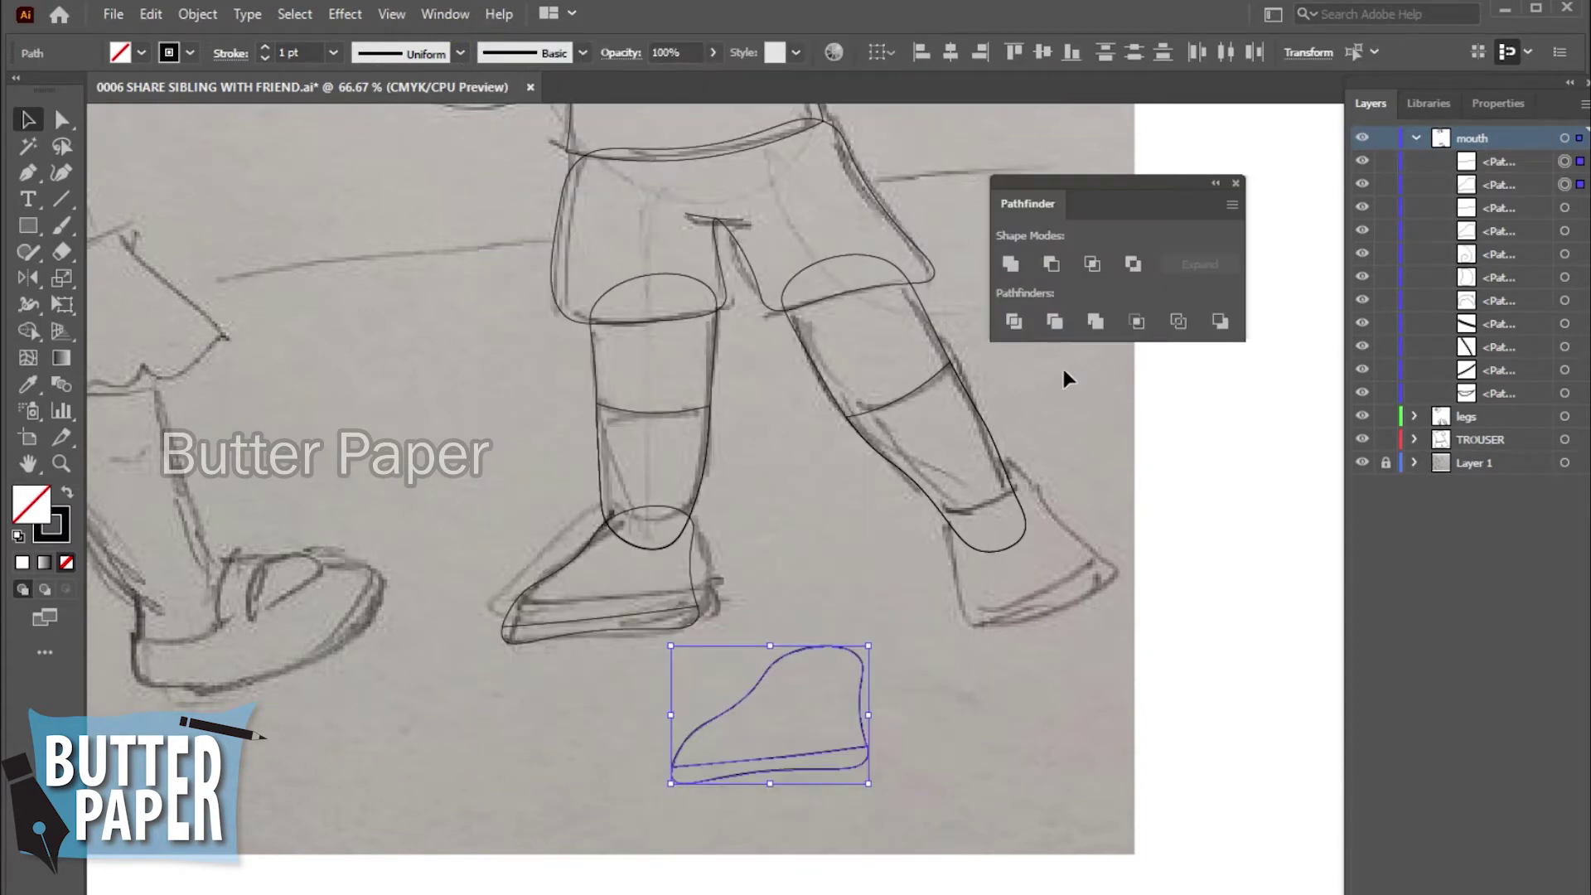
pyautogui.click(1220, 322)
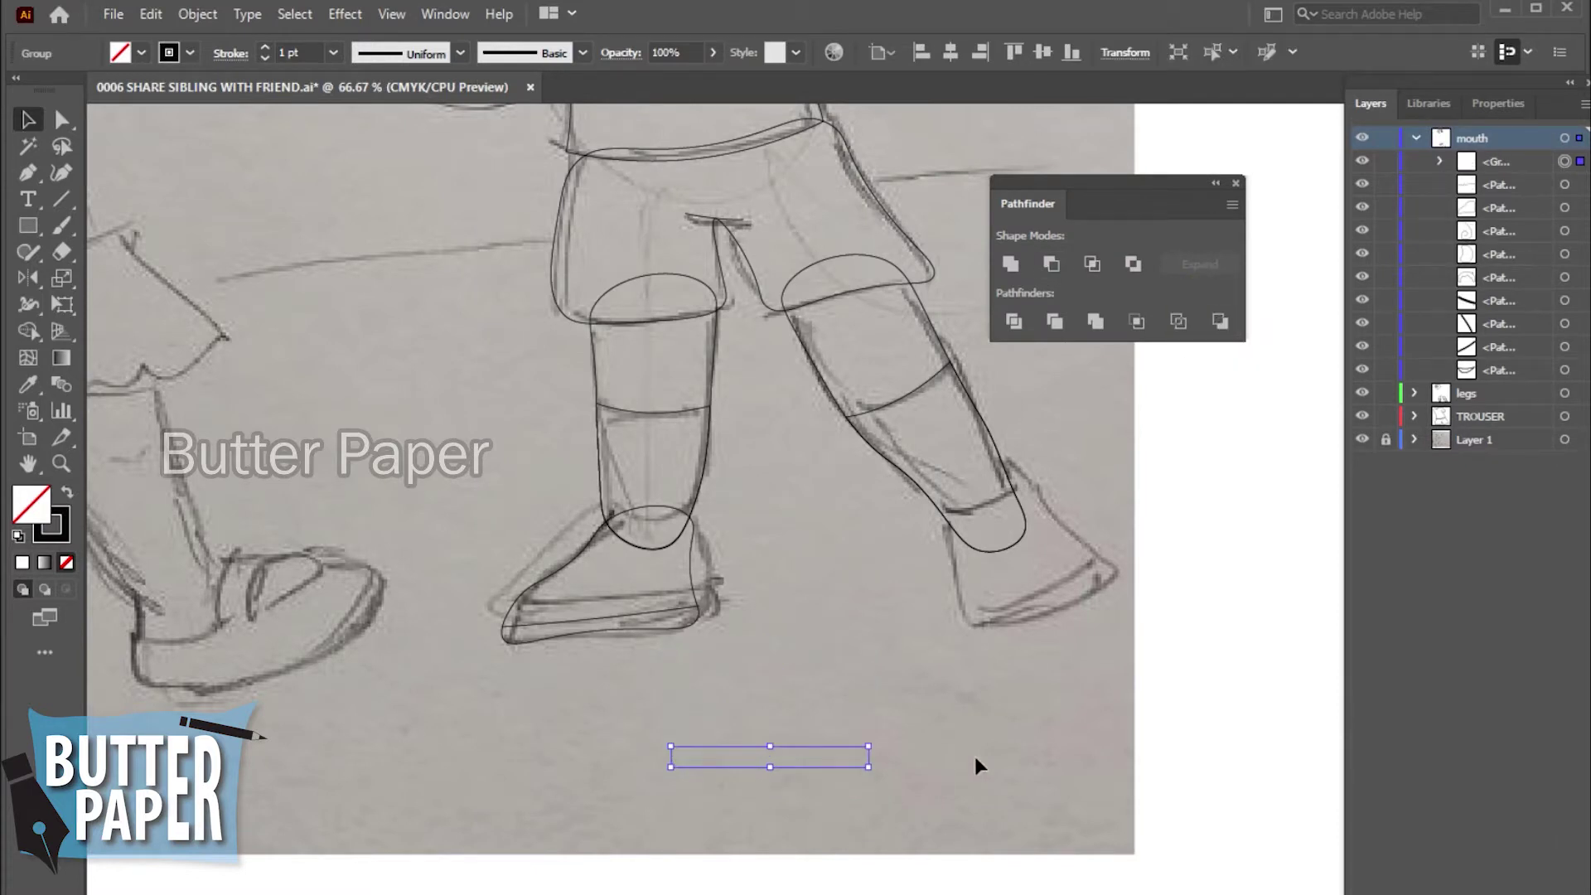
pyautogui.click(1220, 321)
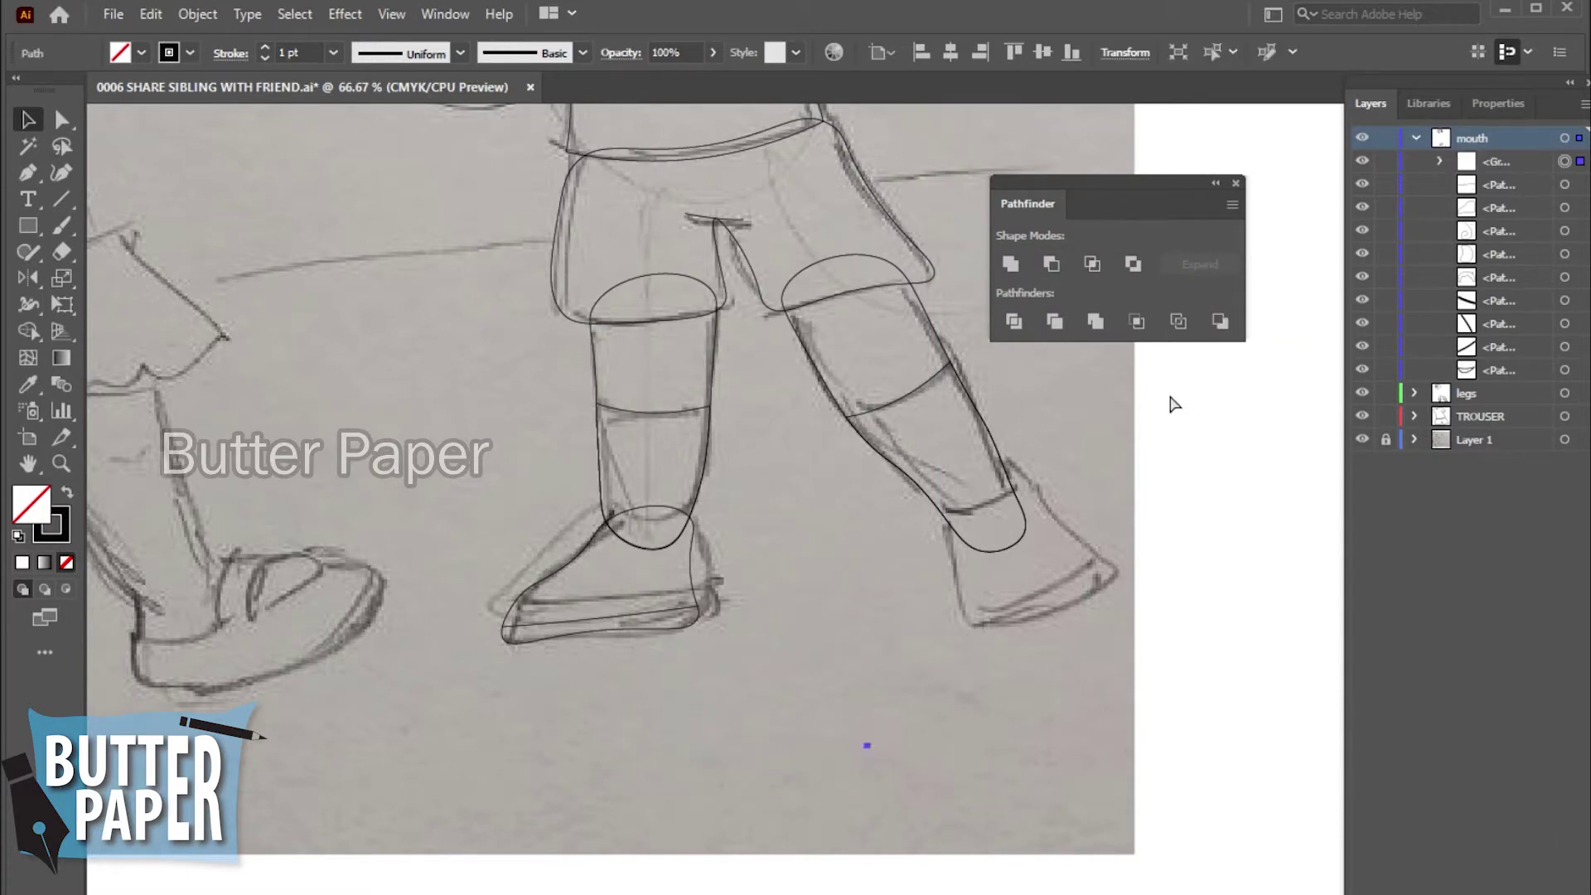
pyautogui.hotkey('ctrl', 'z')
# - Cut both copied shoe paths into a thin sole strip and move it onto the original shoe's sole
pyautogui.click(934, 827)
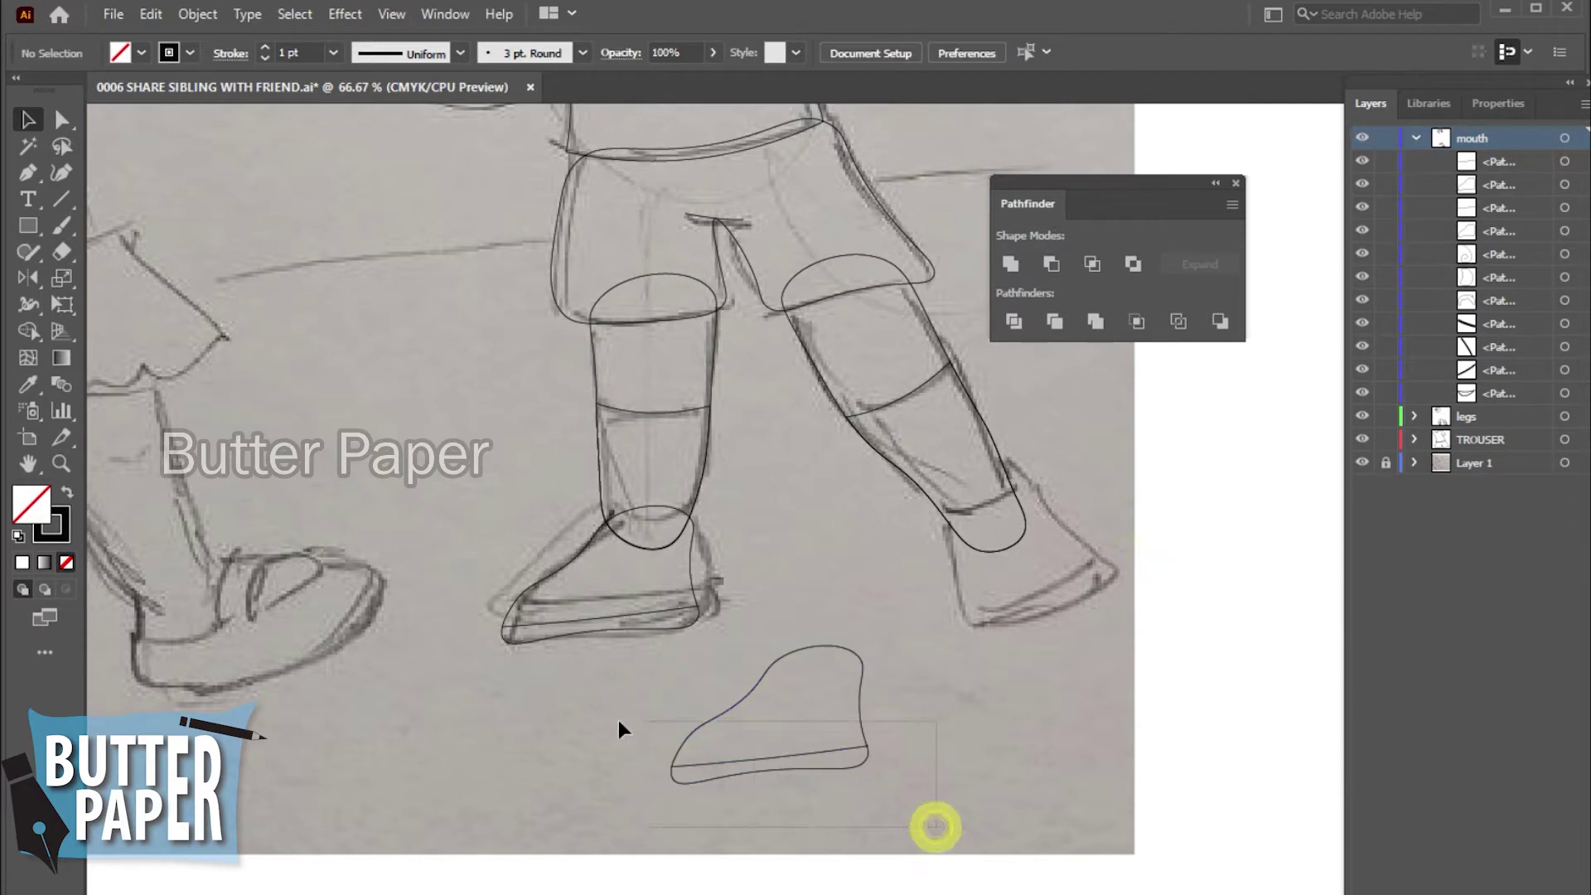
pyautogui.moveTo(618, 720); pyautogui.dragTo(912, 796)
pyautogui.click(1051, 263)
pyautogui.click(1051, 264)
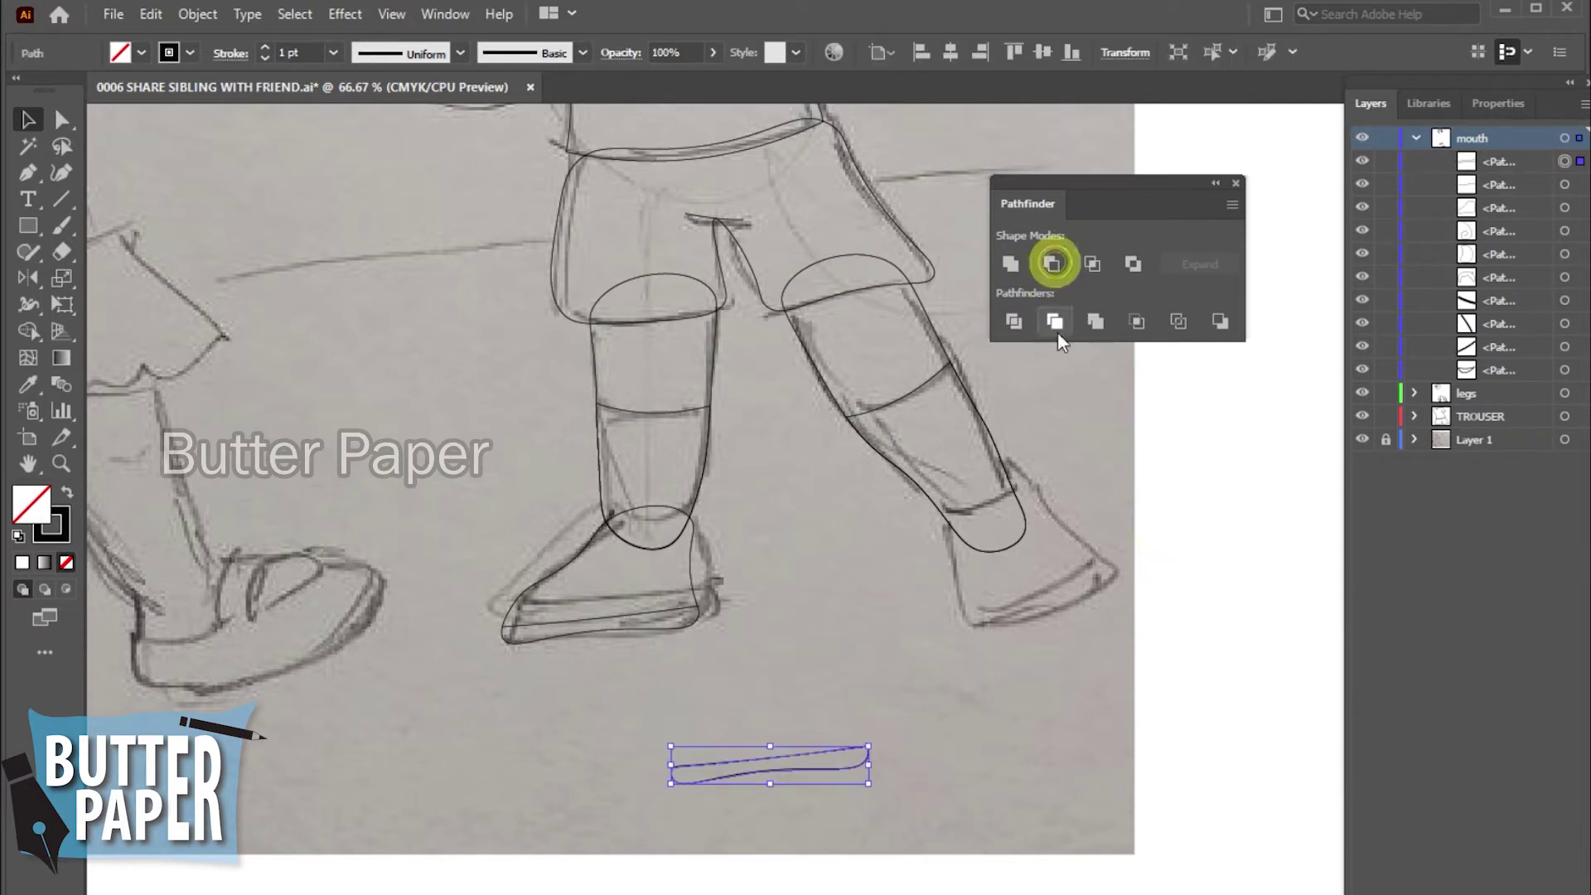
pyautogui.click(1005, 699)
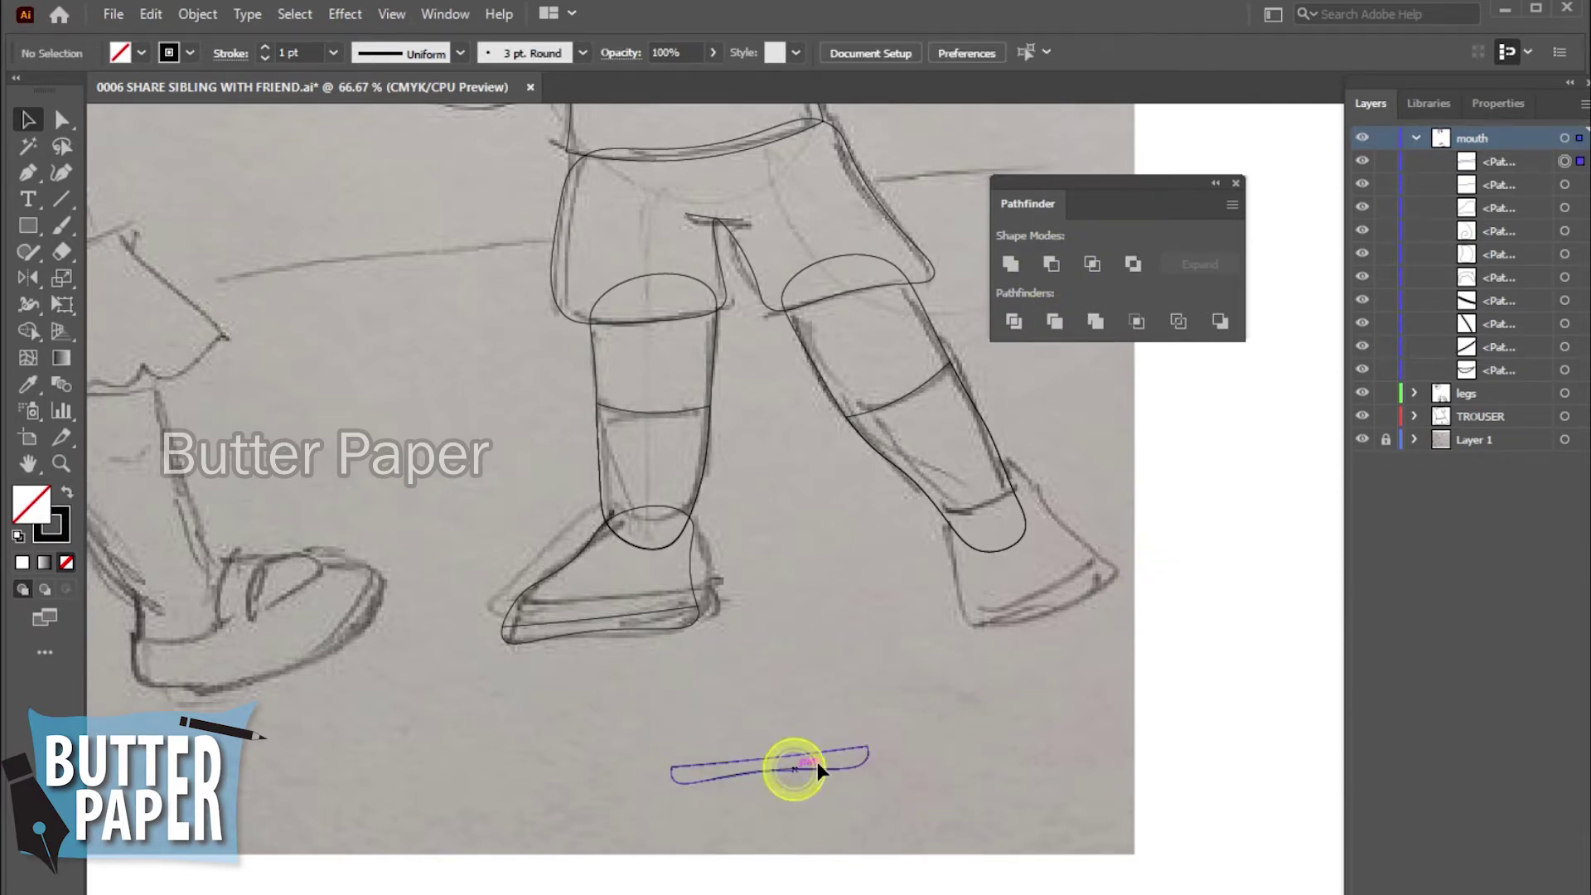
pyautogui.click(817, 764)
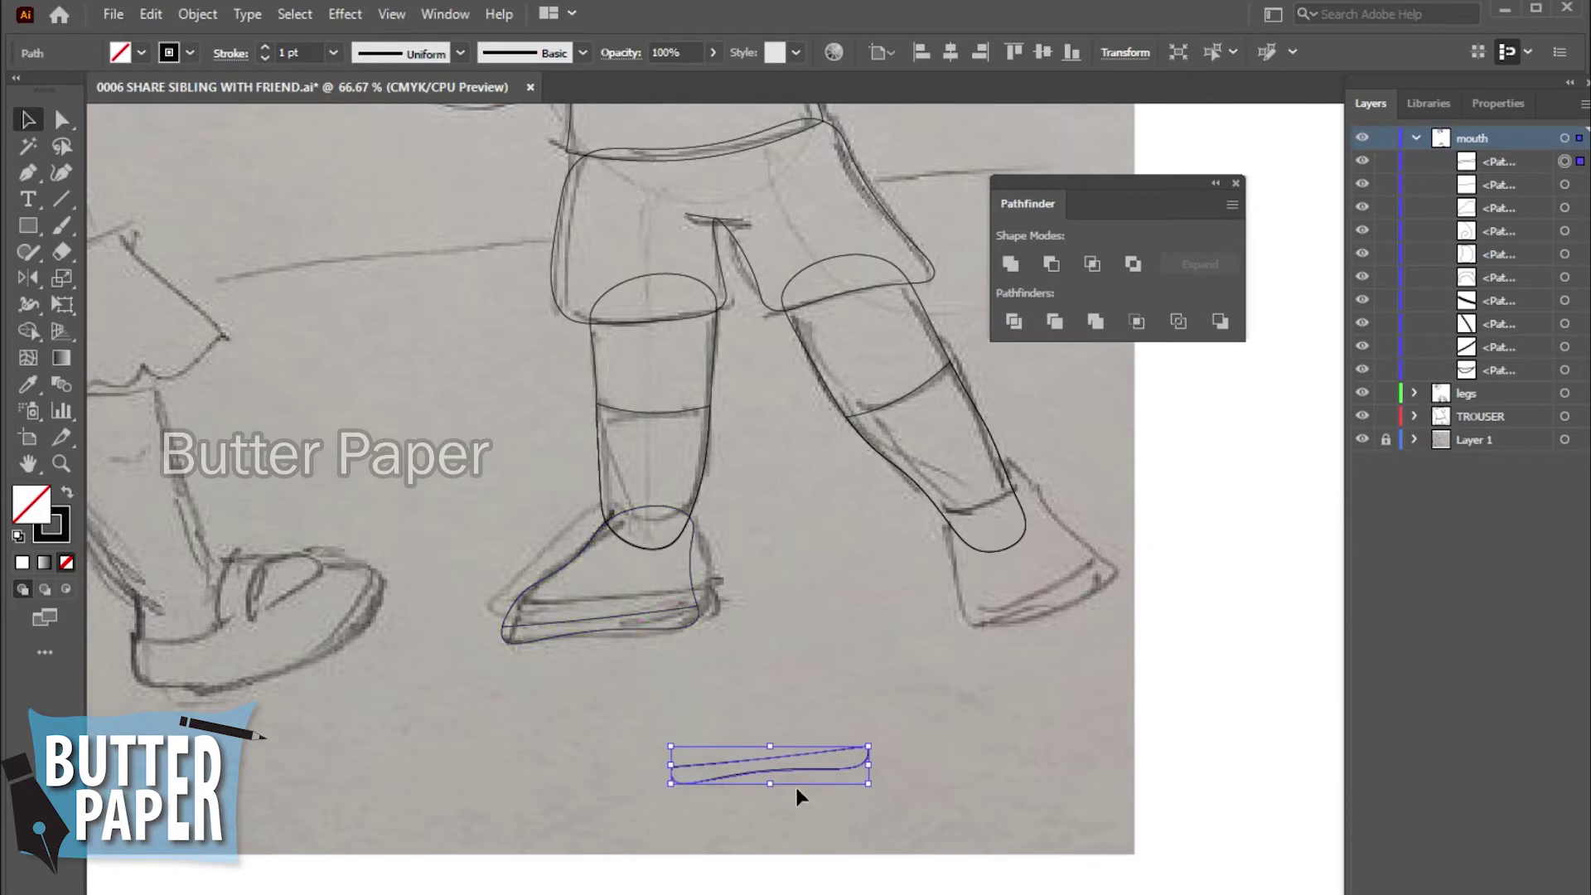
pyautogui.moveTo(813, 772); pyautogui.dragTo(642, 633)
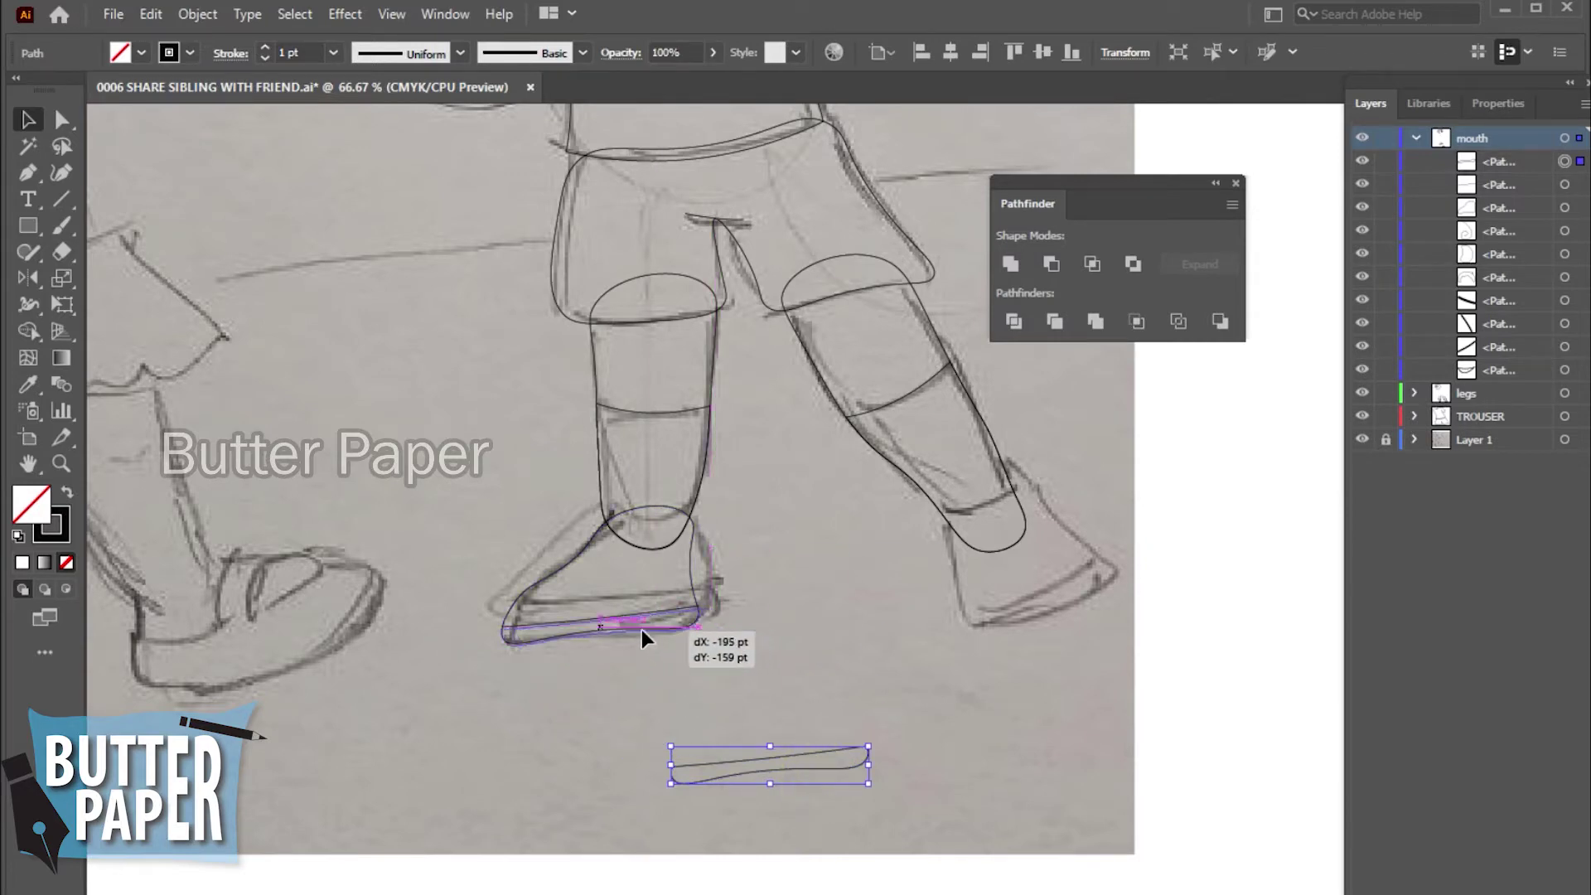
# - Zoom in on the shoe and select the sole shapes to check how they fit
pyautogui.click(787, 729)
pyautogui.press('z')
pyautogui.click(704, 414)
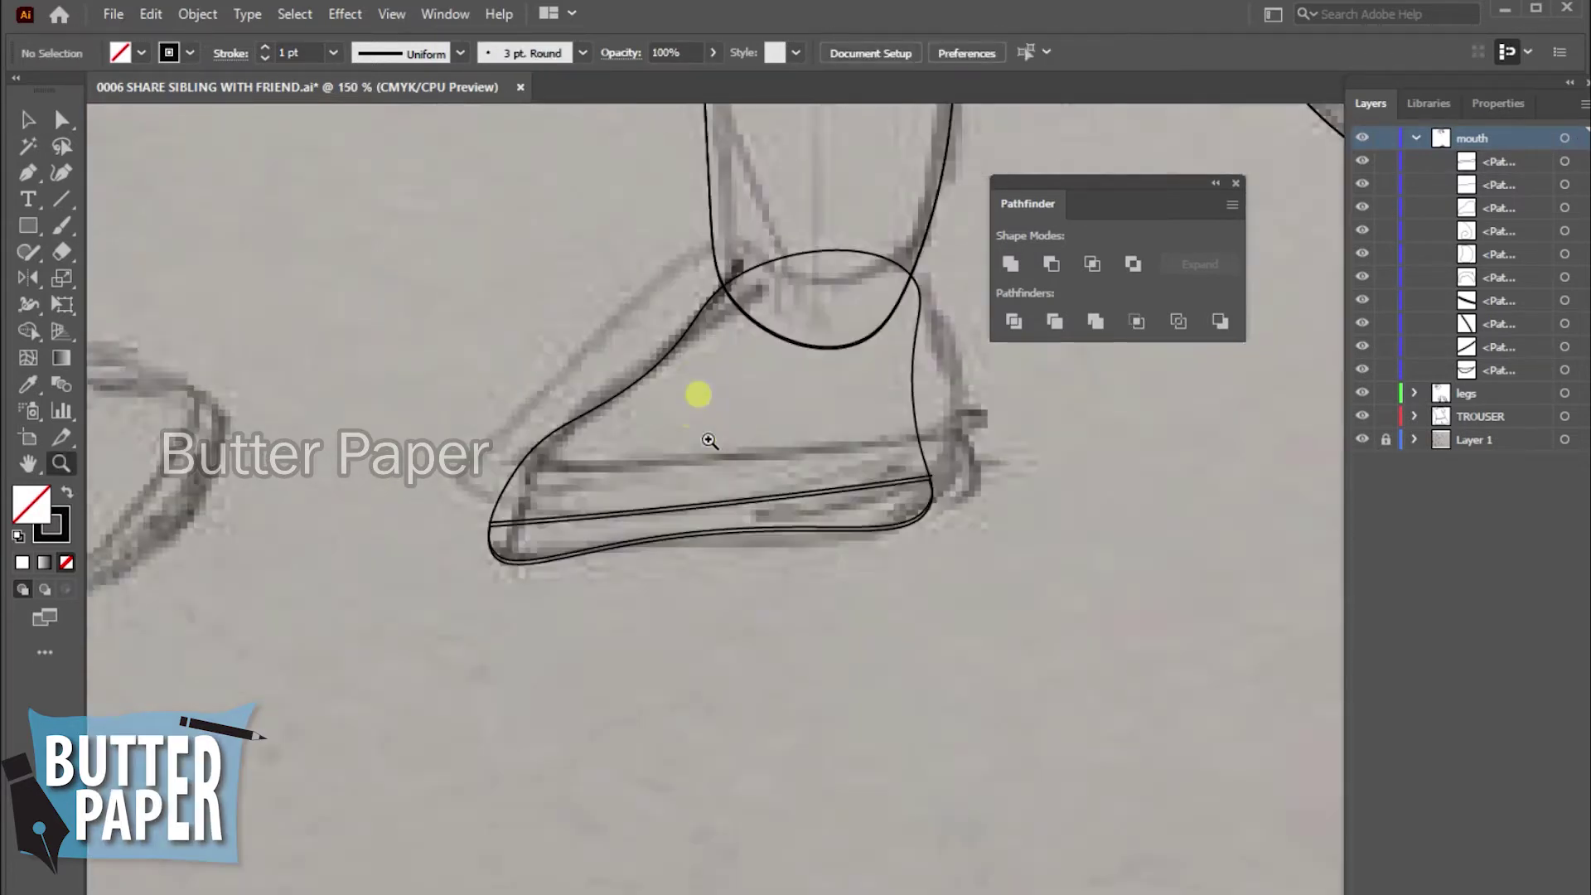
pyautogui.press('v')
pyautogui.click(550, 444)
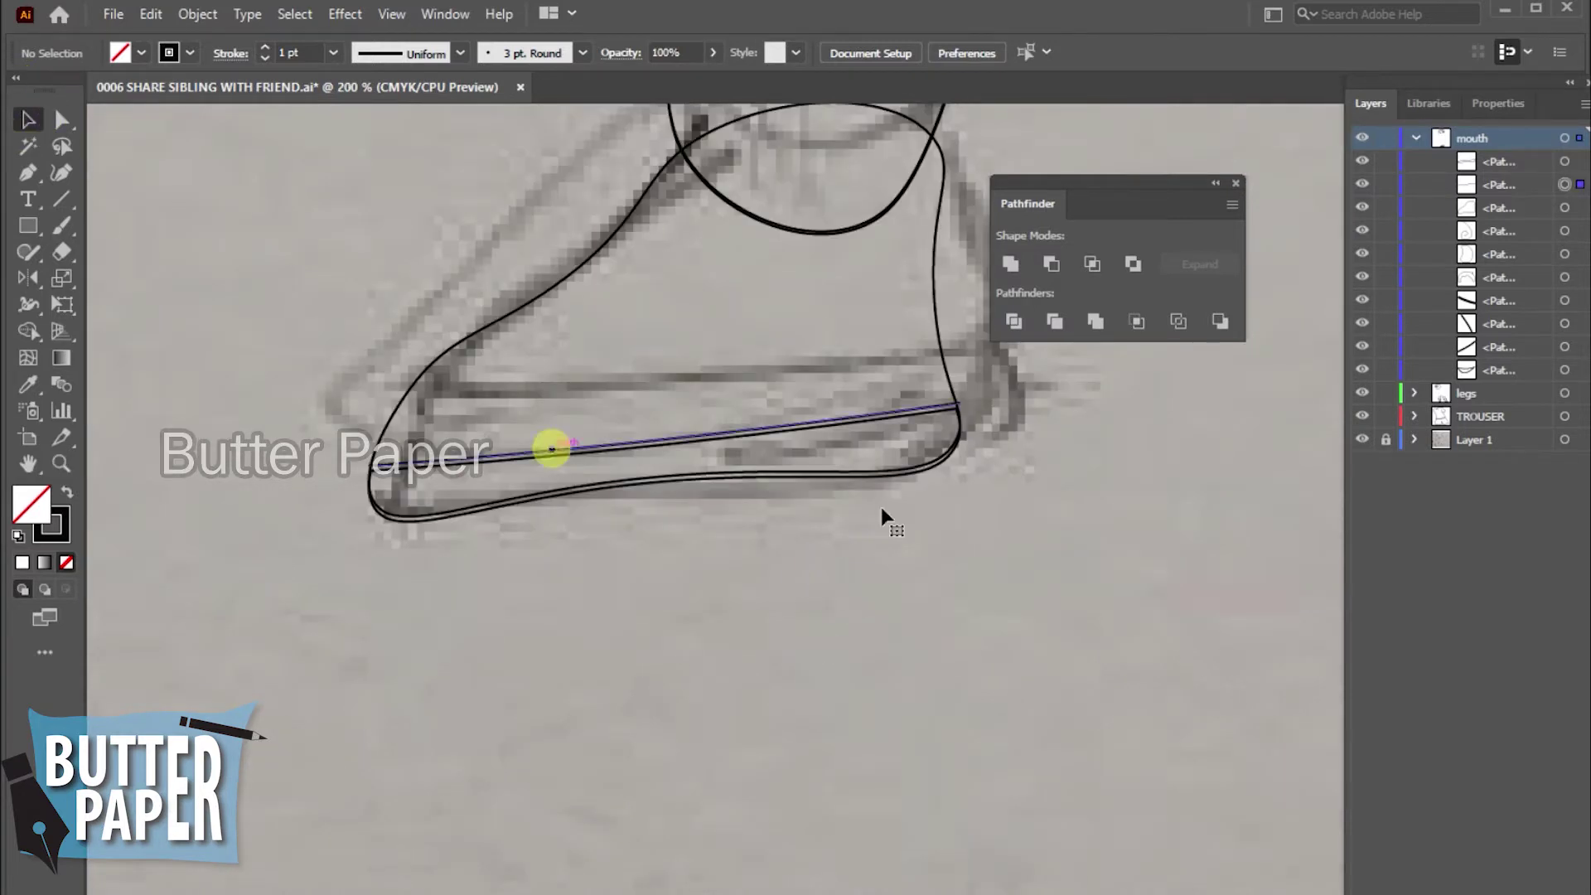
pyautogui.click(1000, 543)
pyautogui.click(853, 419)
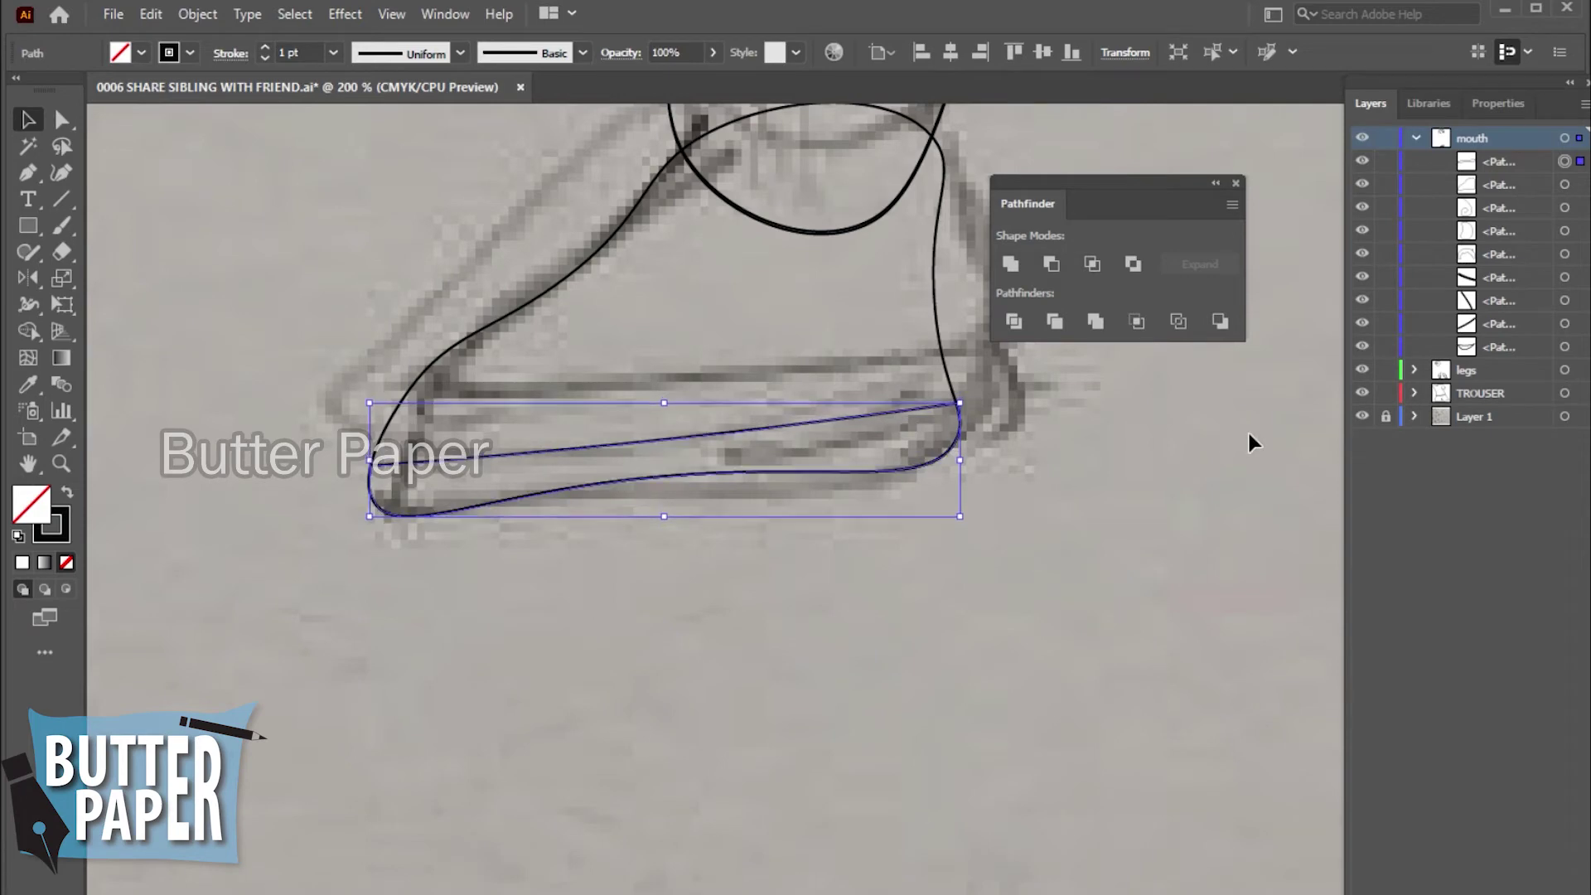
pyautogui.click(1208, 574)
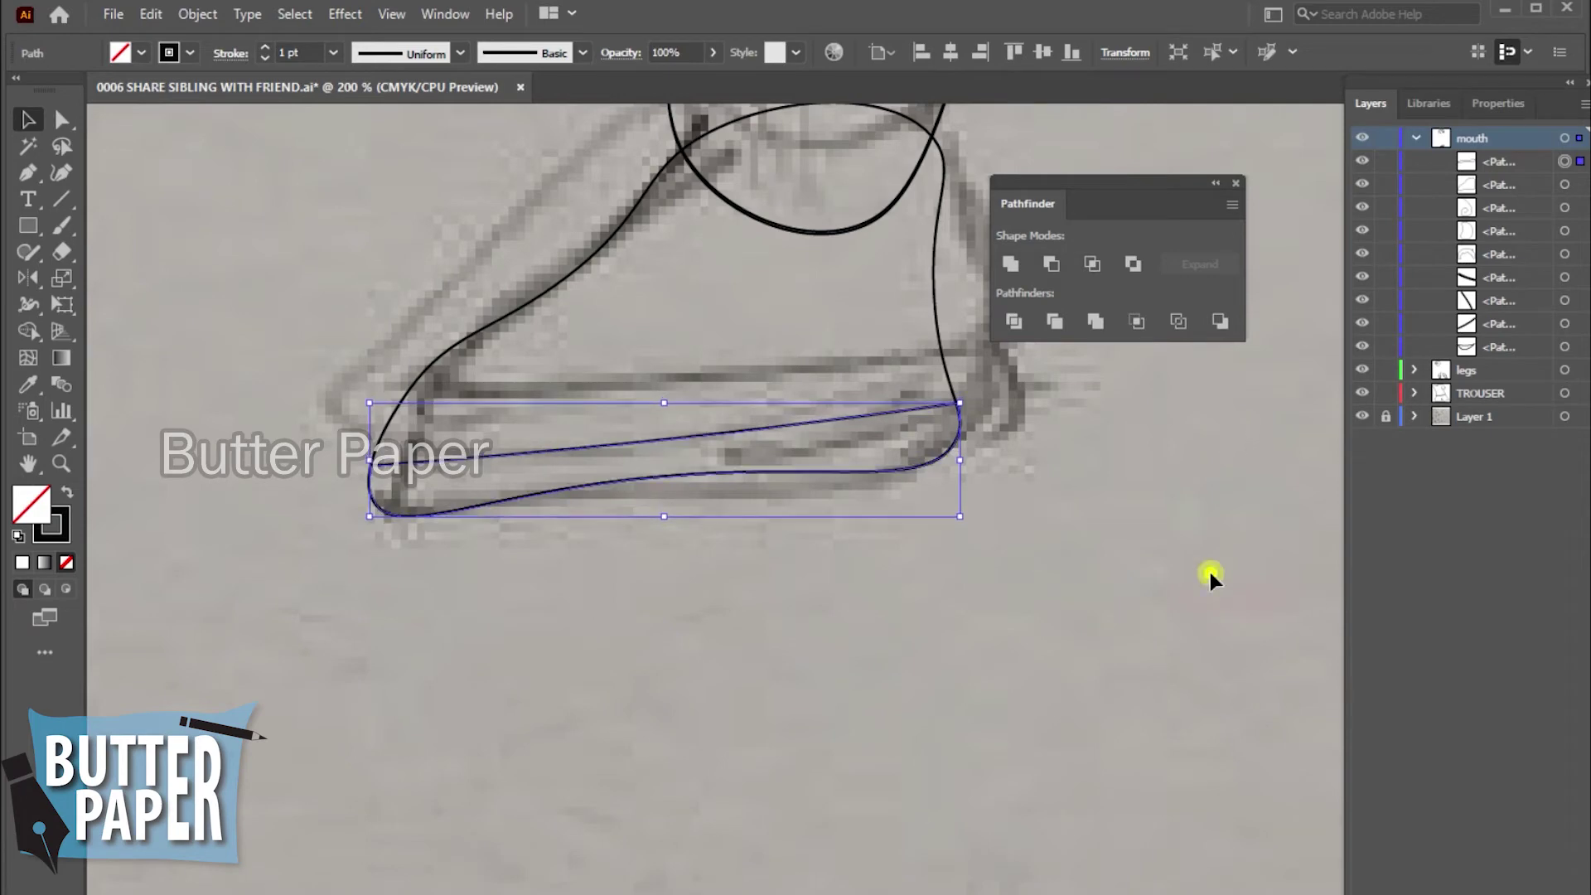
# - Close the Pathfinder panel and zoom out to 33.33% to show both children
pyautogui.click(1238, 184)
pyautogui.press('z')
pyautogui.keyDown('alt'); pyautogui.click(1101, 503); pyautogui.keyUp('alt')
pyautogui.keyDown('alt'); pyautogui.click(1065, 550); pyautogui.keyUp('alt')
pyautogui.keyDown('alt'); pyautogui.click(893, 681); pyautogui.keyUp('alt')
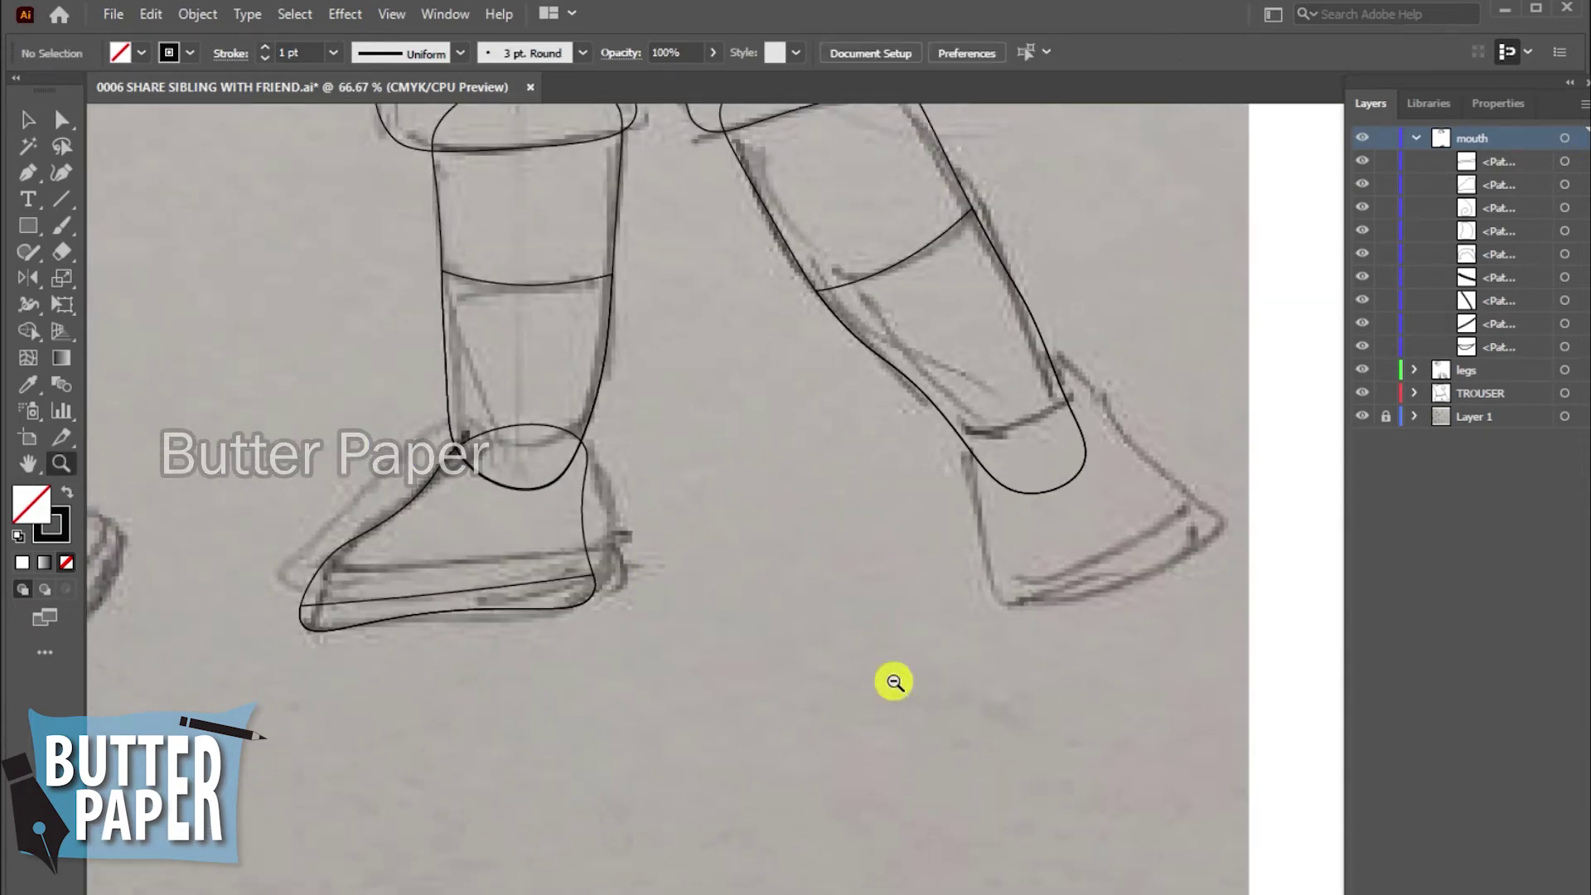
pyautogui.keyDown('alt'); pyautogui.click(809, 540); pyautogui.keyUp('alt')
pyautogui.keyDown('alt'); pyautogui.click(811, 686); pyautogui.keyUp('alt')
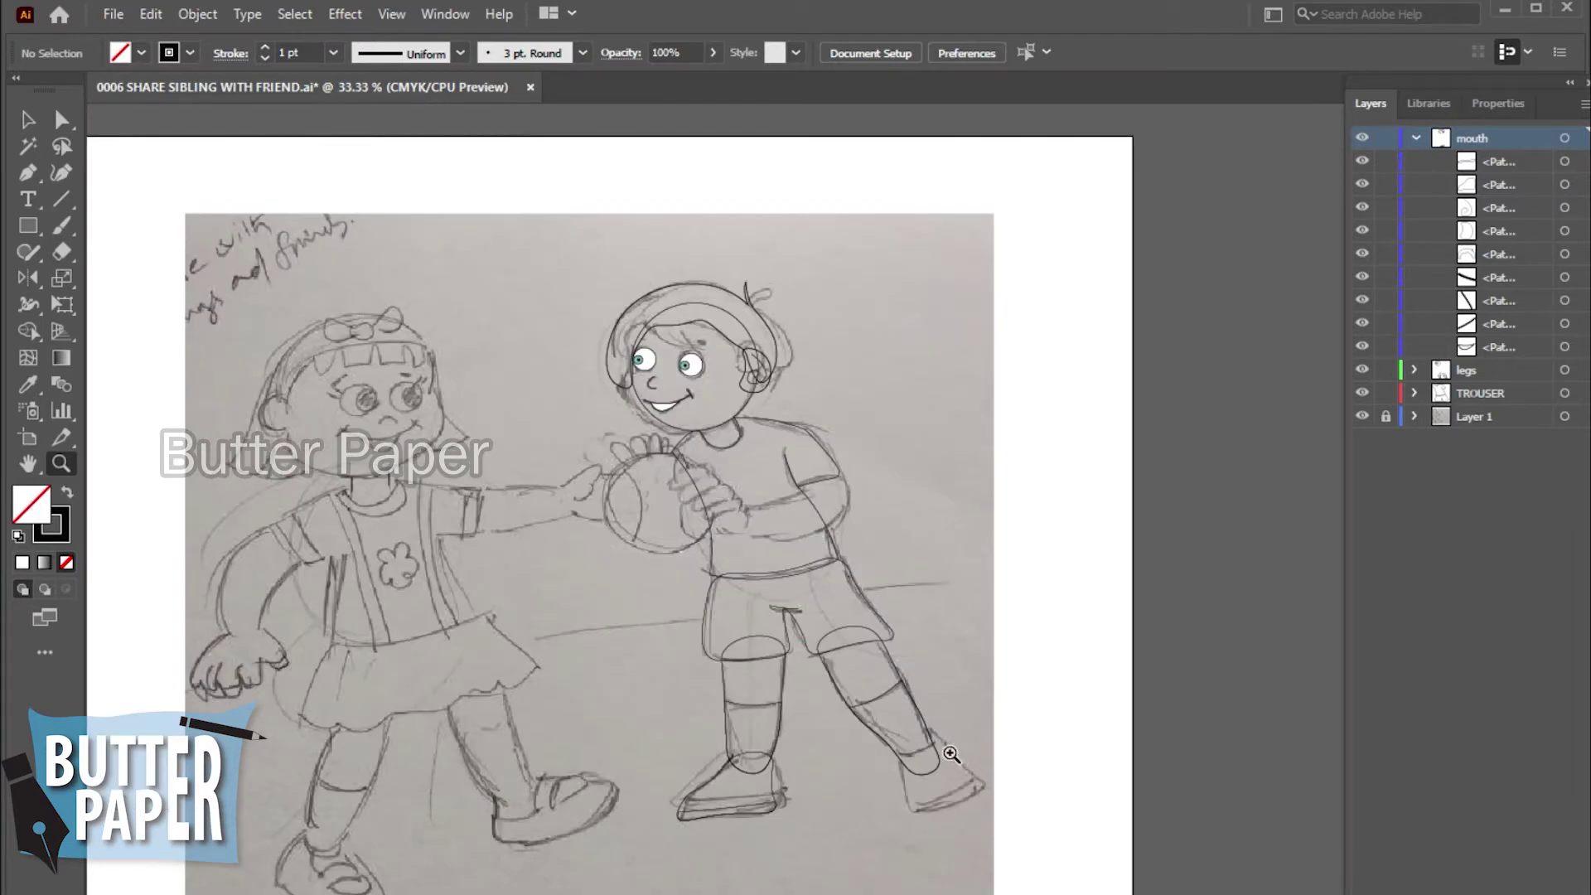
# - Save the drawing as 0006 SHARE SIBLING WITH FRIEND.ai
pyautogui.click(114, 14)
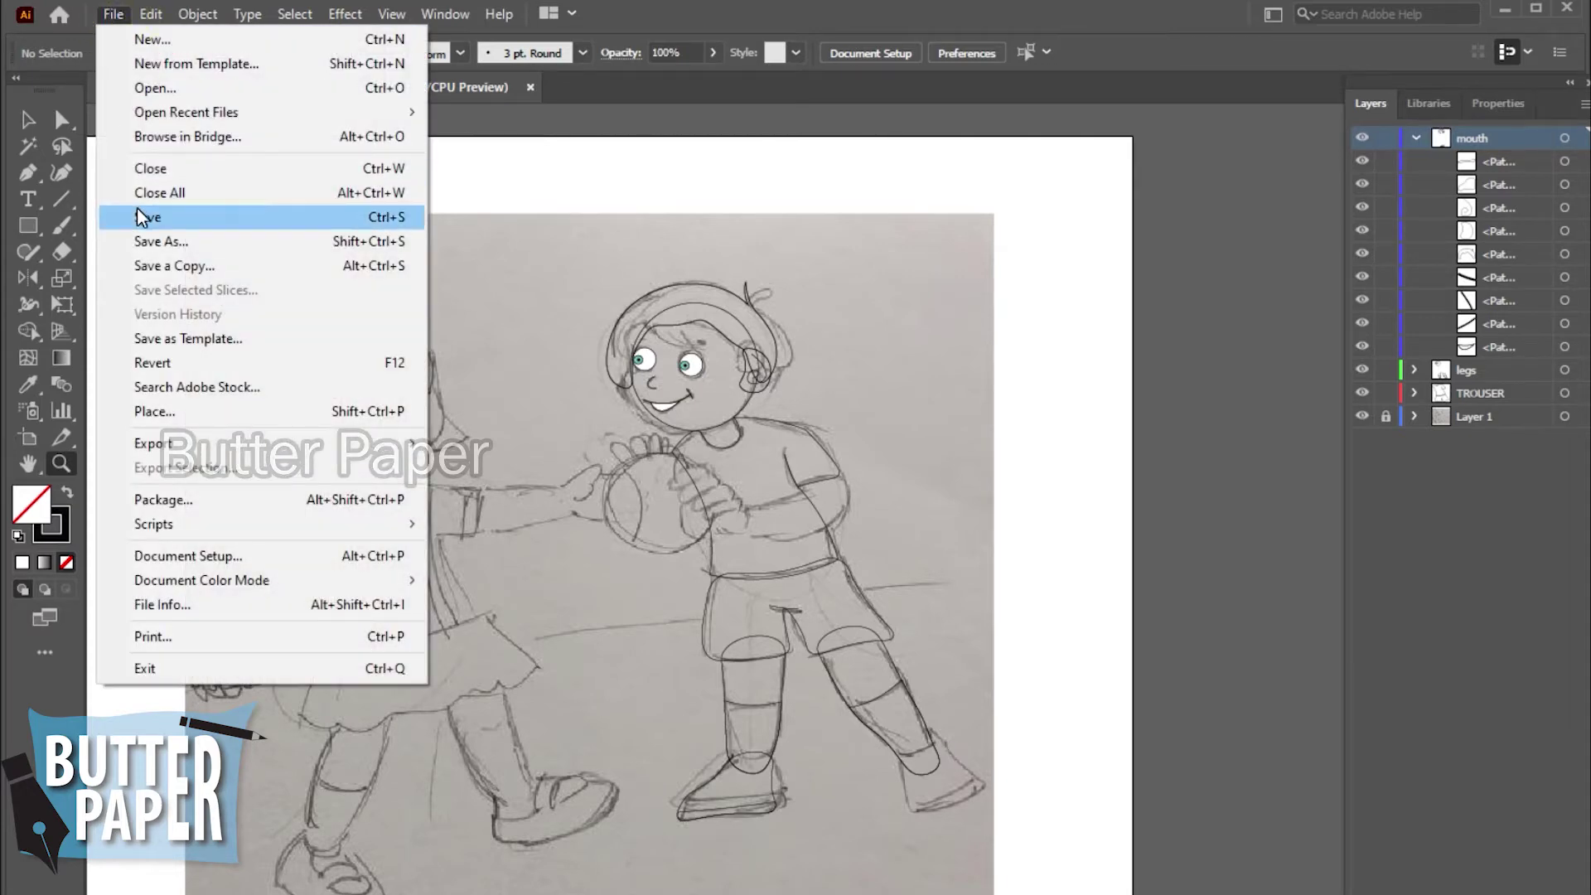
pyautogui.click(136, 207)
pyautogui.click(151, 14)
pyautogui.click(870, 16)
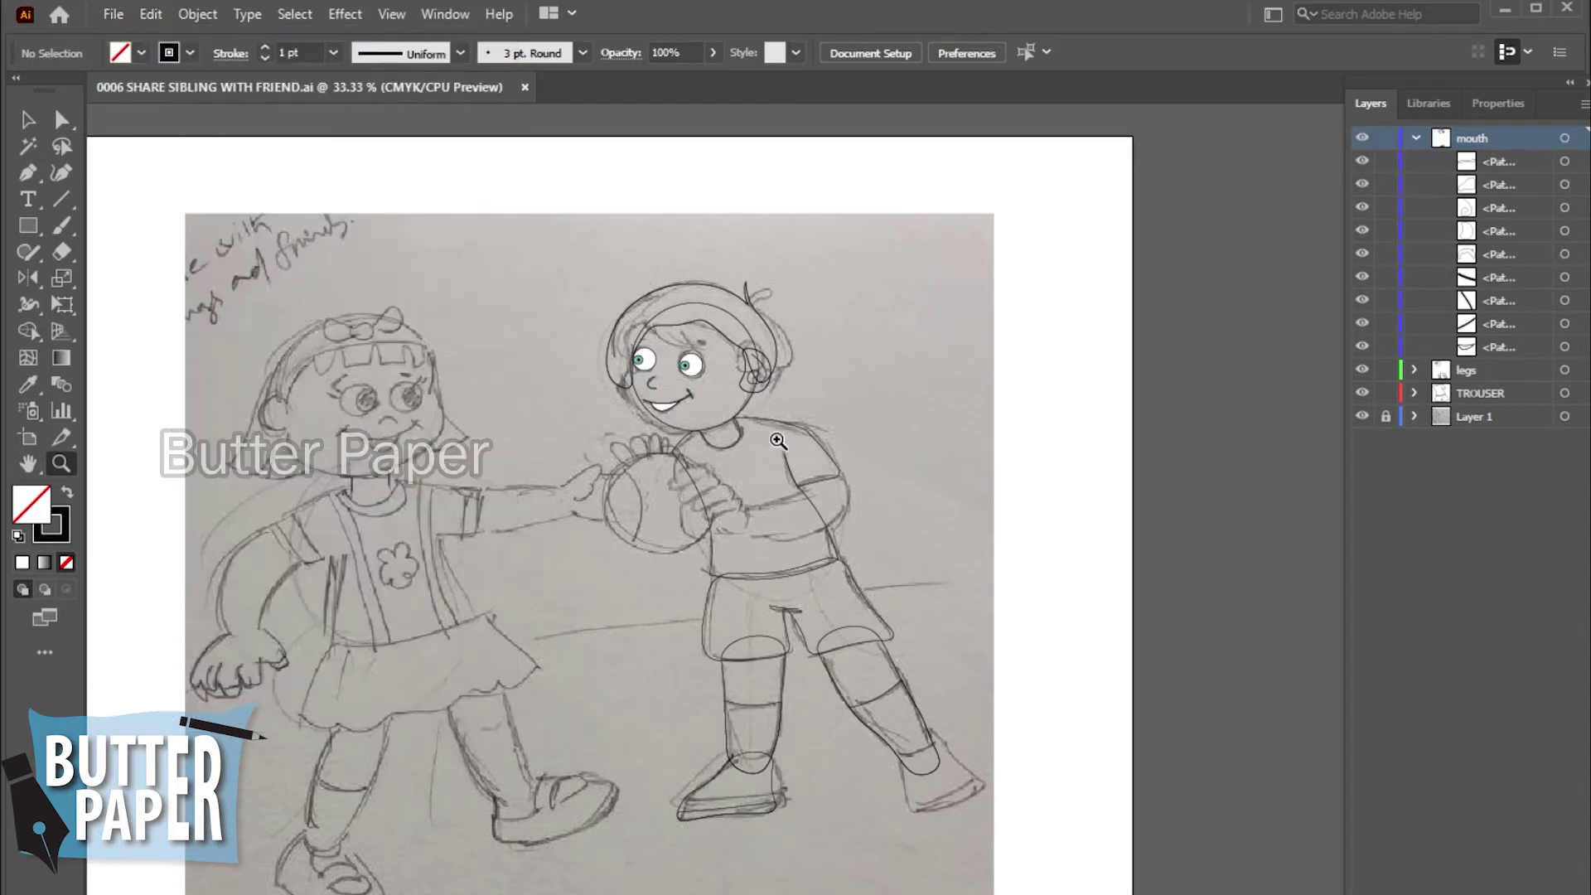
# - Collapse the mouth layer and zoom in to 66.67% on the right child's shoes
pyautogui.click(1415, 137)
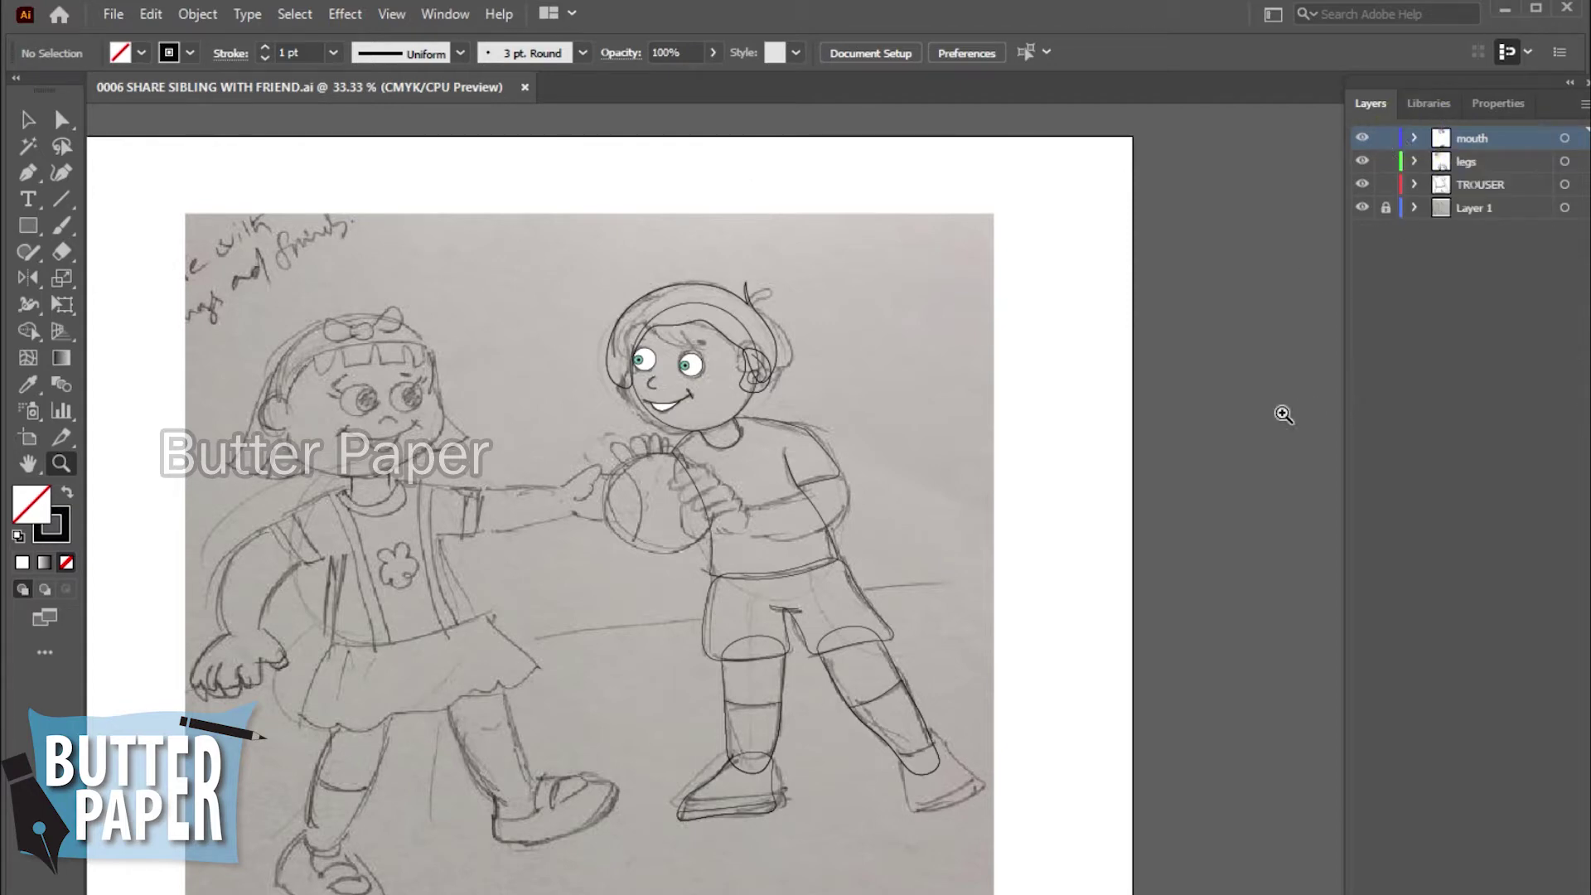
pyautogui.click(918, 786)
pyautogui.click(958, 699)
pyautogui.scroll(2, 906, 611)
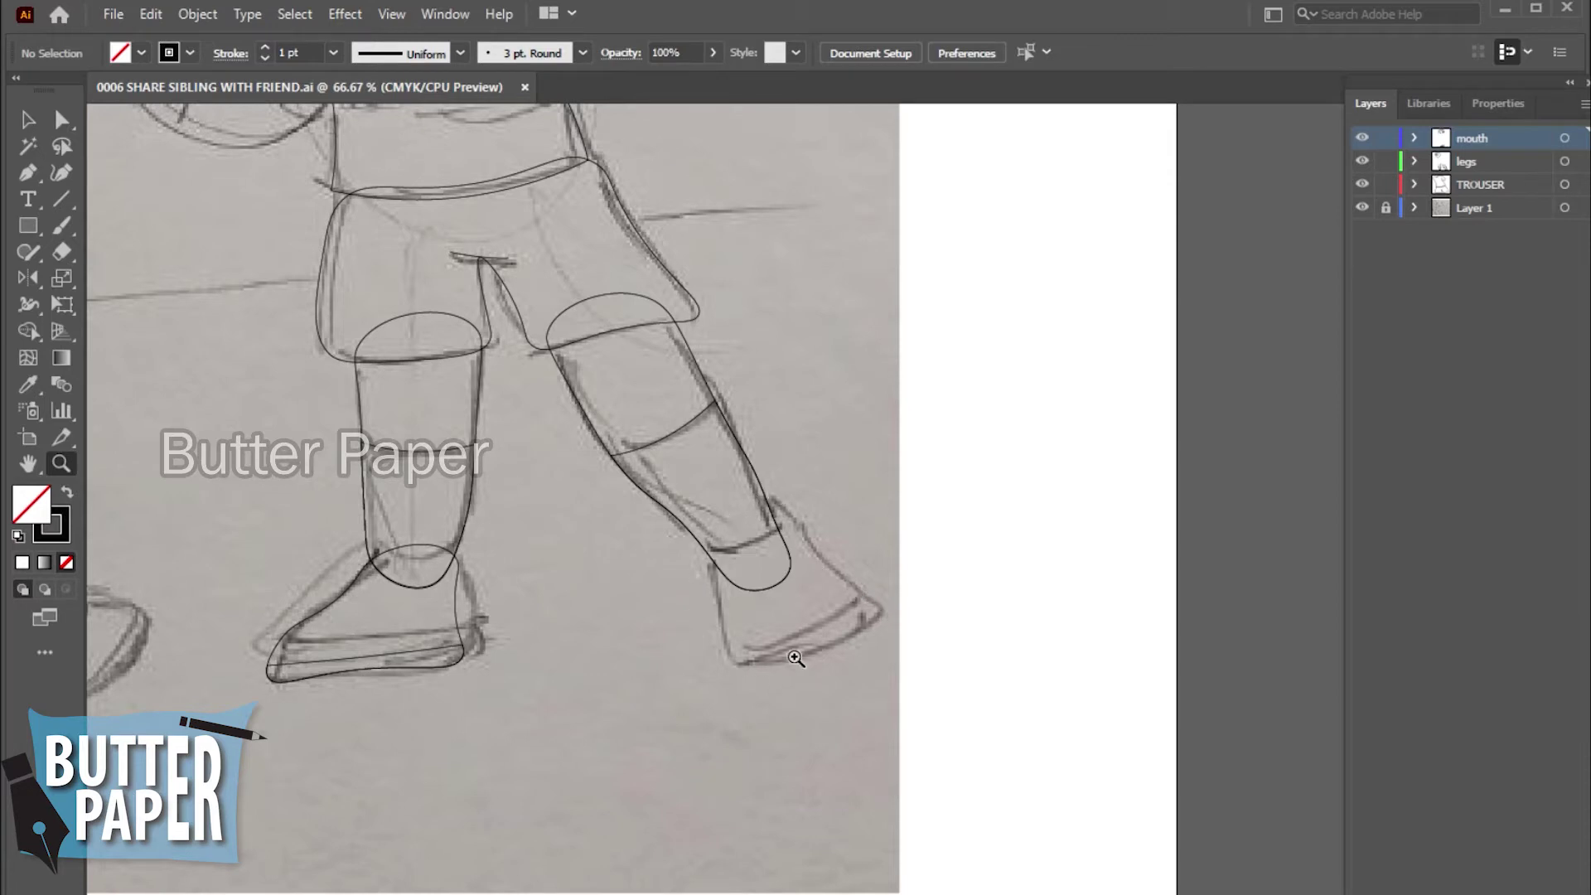
# - Trace a closed Curvature-tool outline around the right child's front shoe, from ankle to toe
pyautogui.click(61, 171)
pyautogui.click(714, 547)
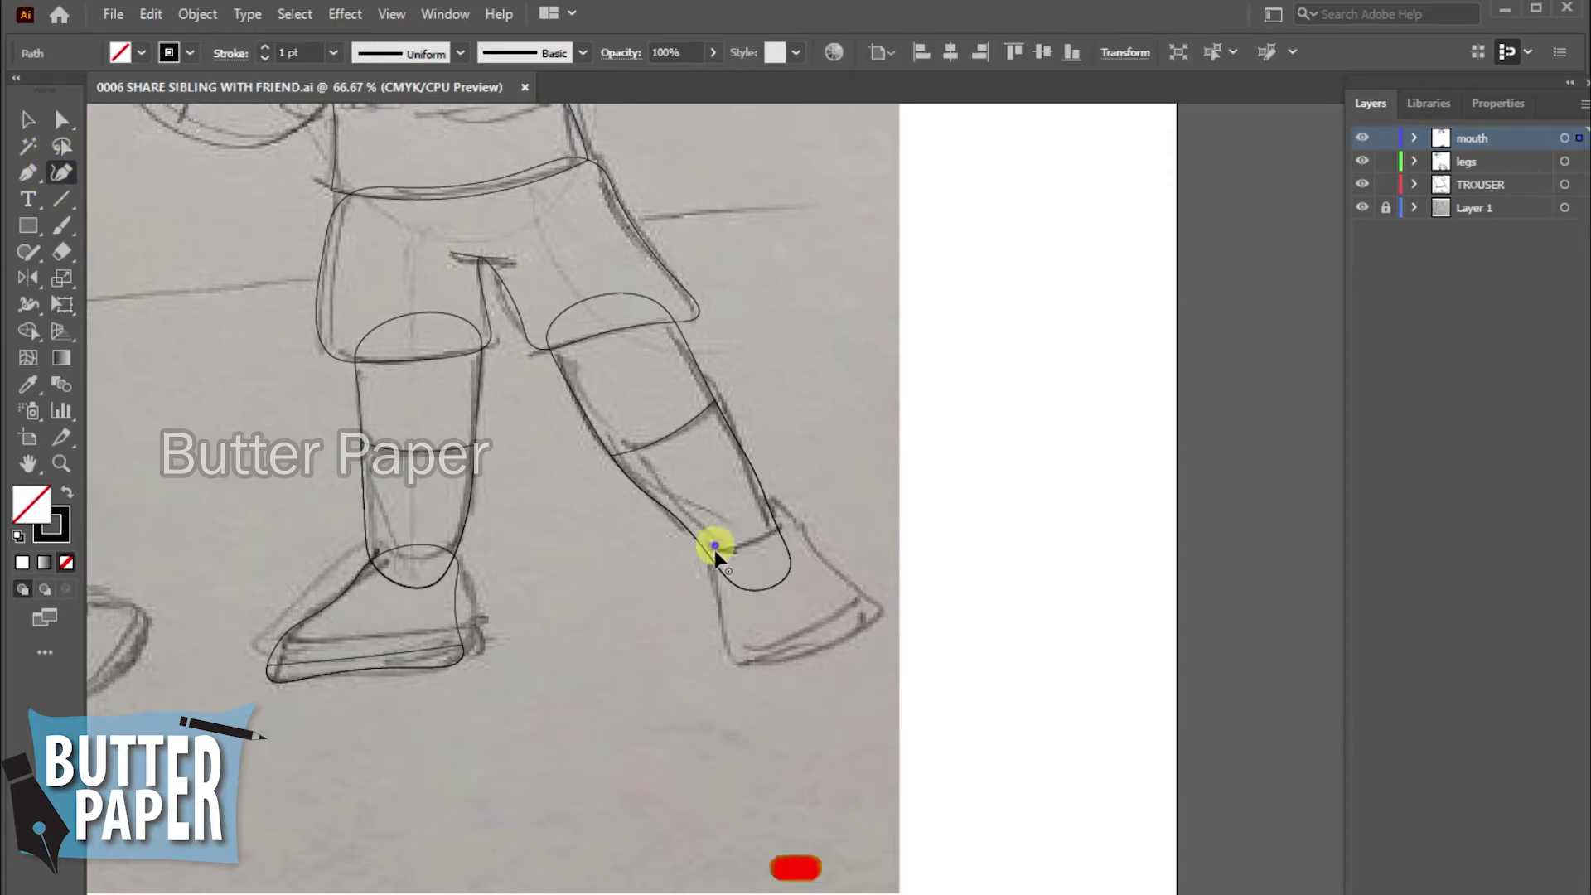
pyautogui.click(727, 652)
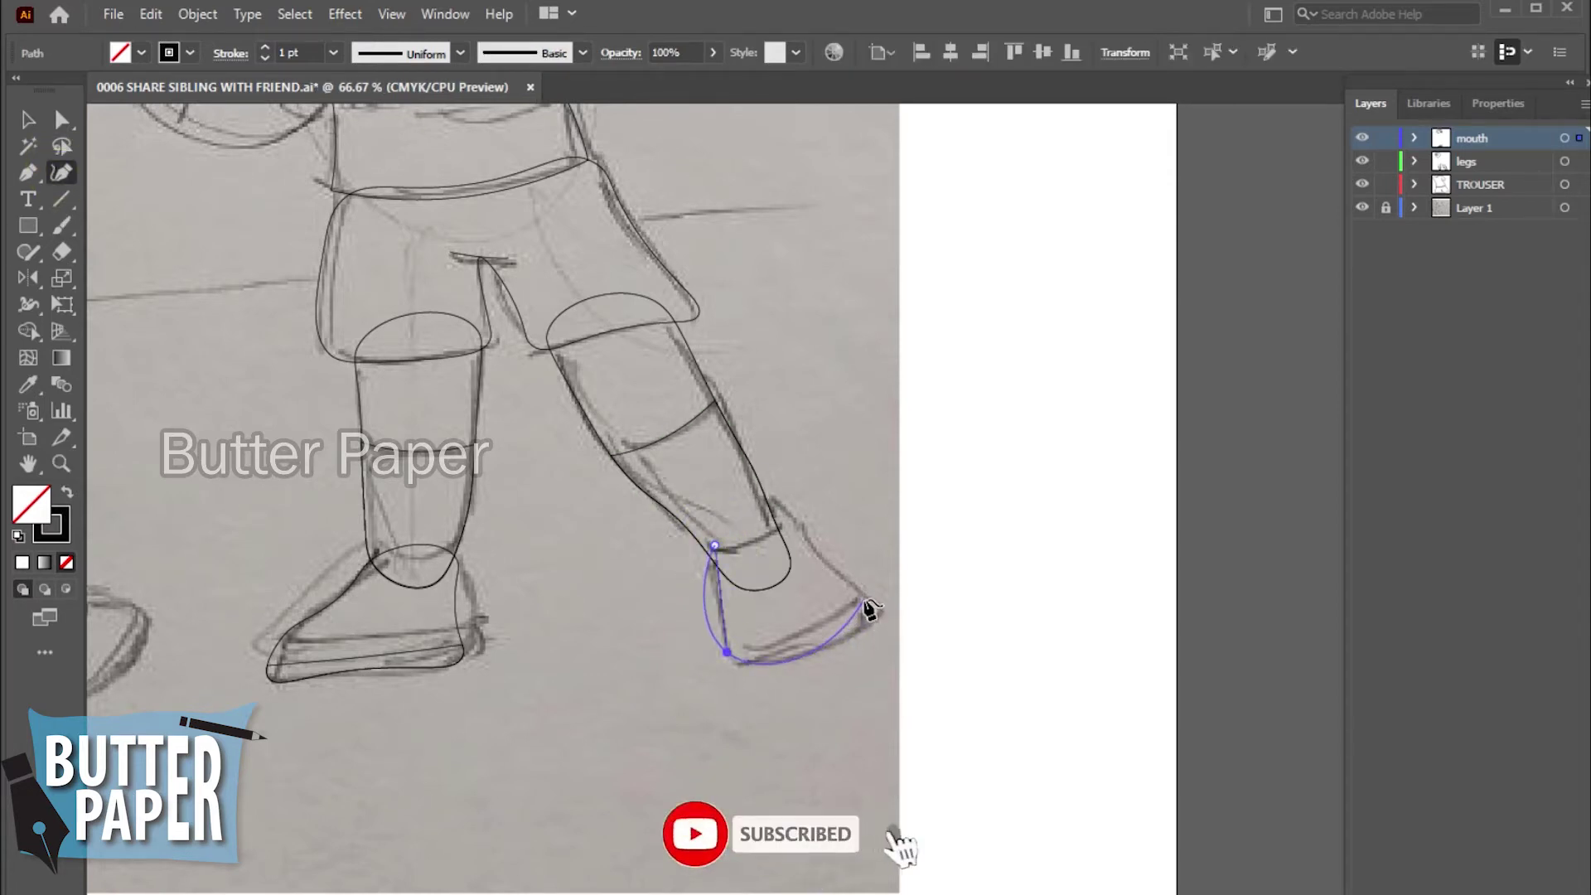
pyautogui.click(876, 614)
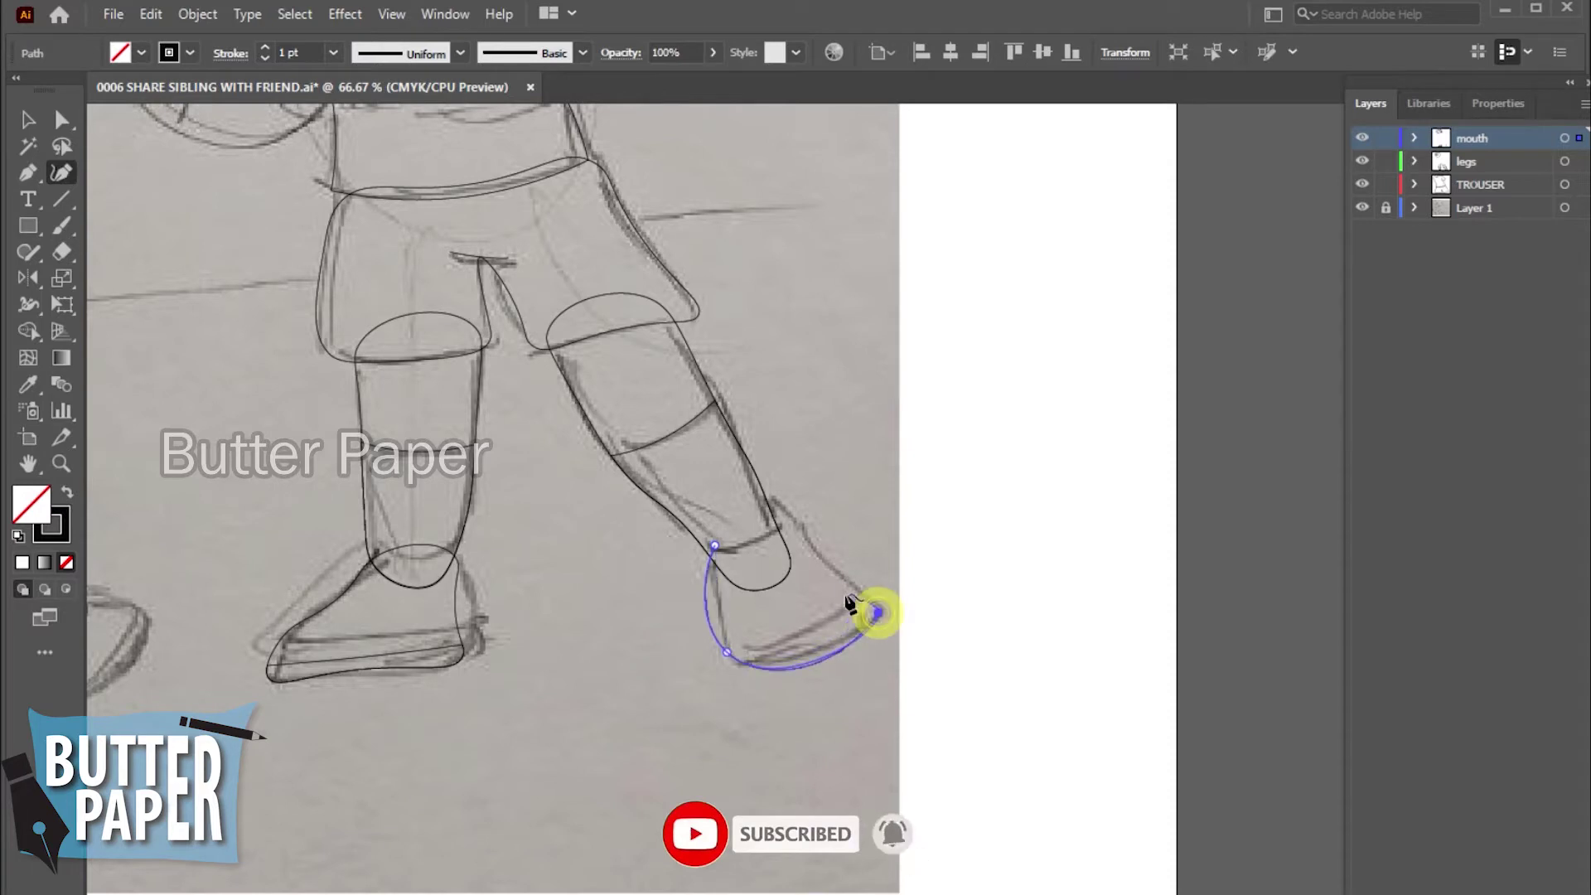
pyautogui.click(810, 544)
pyautogui.click(787, 510)
pyautogui.click(715, 547)
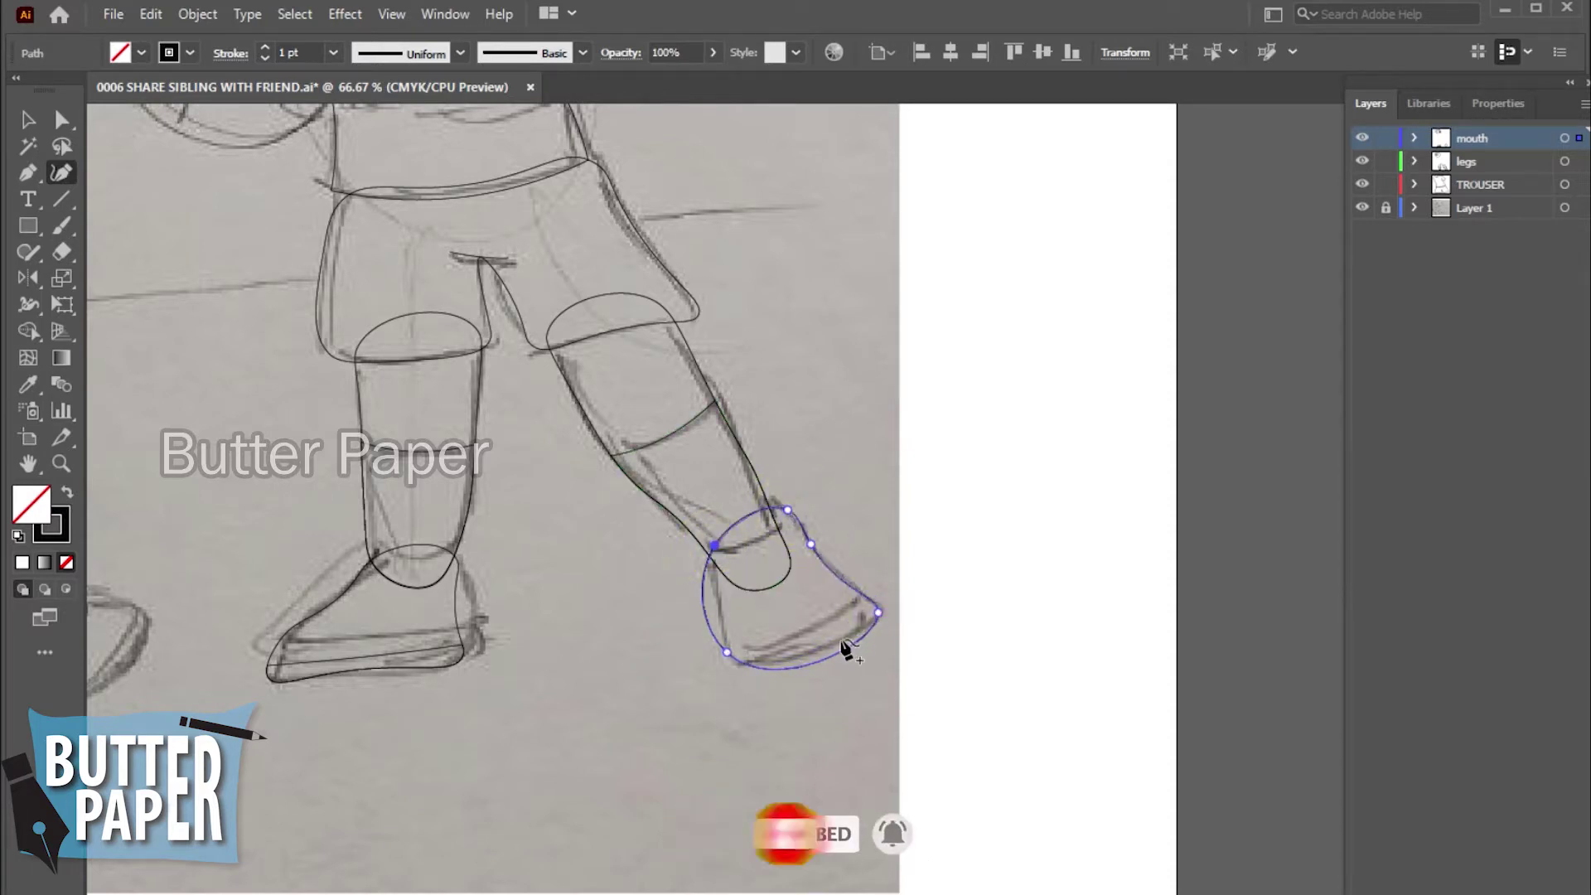
pyautogui.click(820, 649)
pyautogui.click(701, 613)
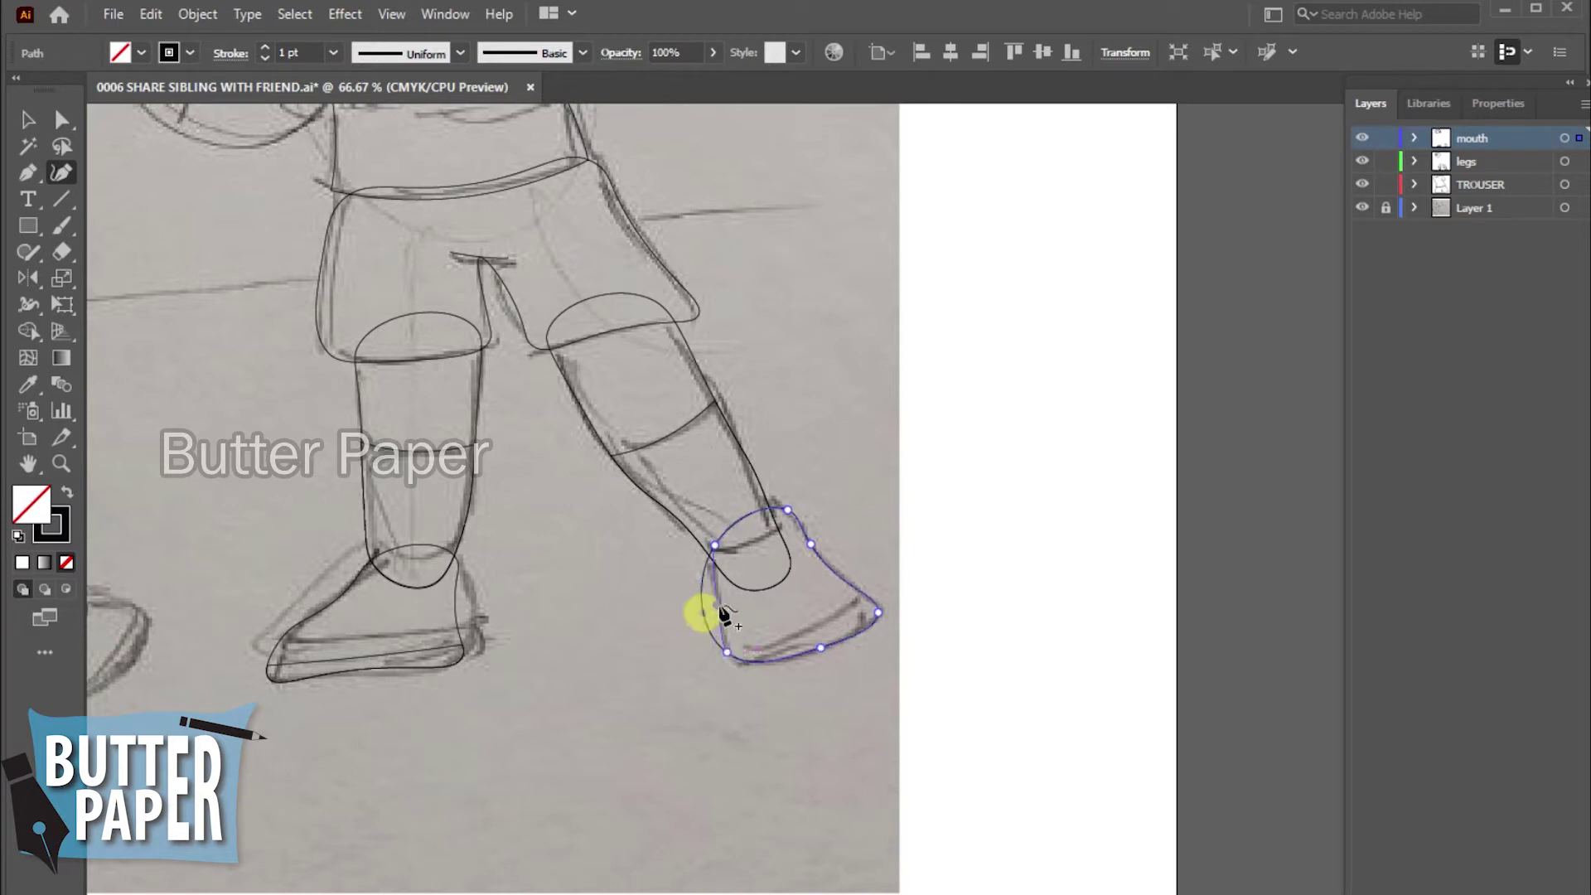
pyautogui.moveTo(721, 613); pyautogui.dragTo(717, 605)
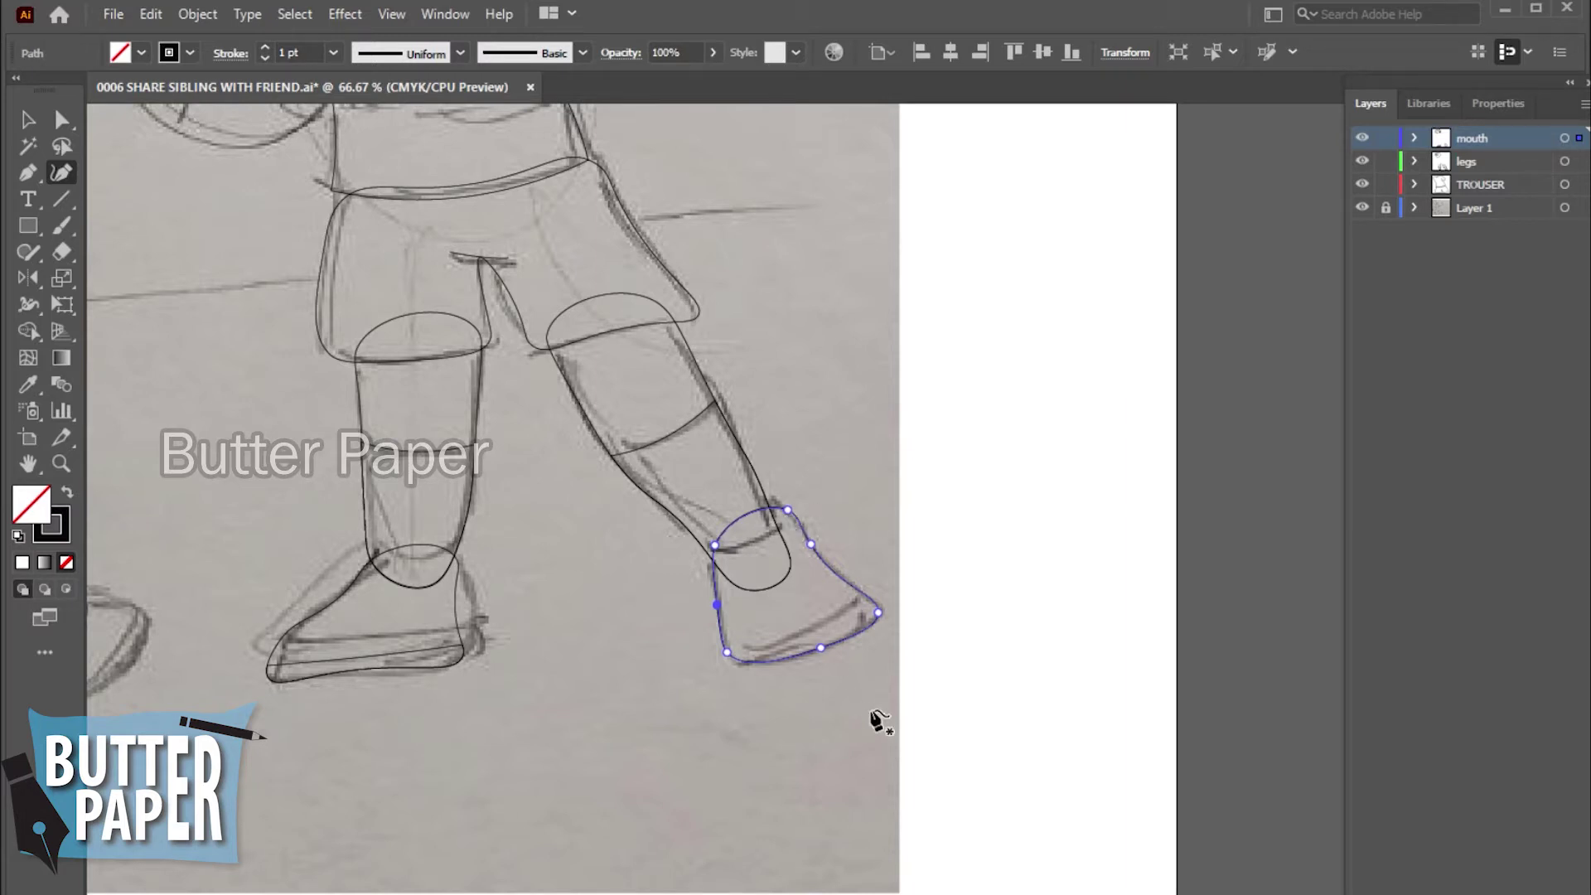
# - Reselect the shoe outline and refine its top arc, left side and toe anchors, then deselect
pyautogui.click(27, 120)
pyautogui.click(958, 433)
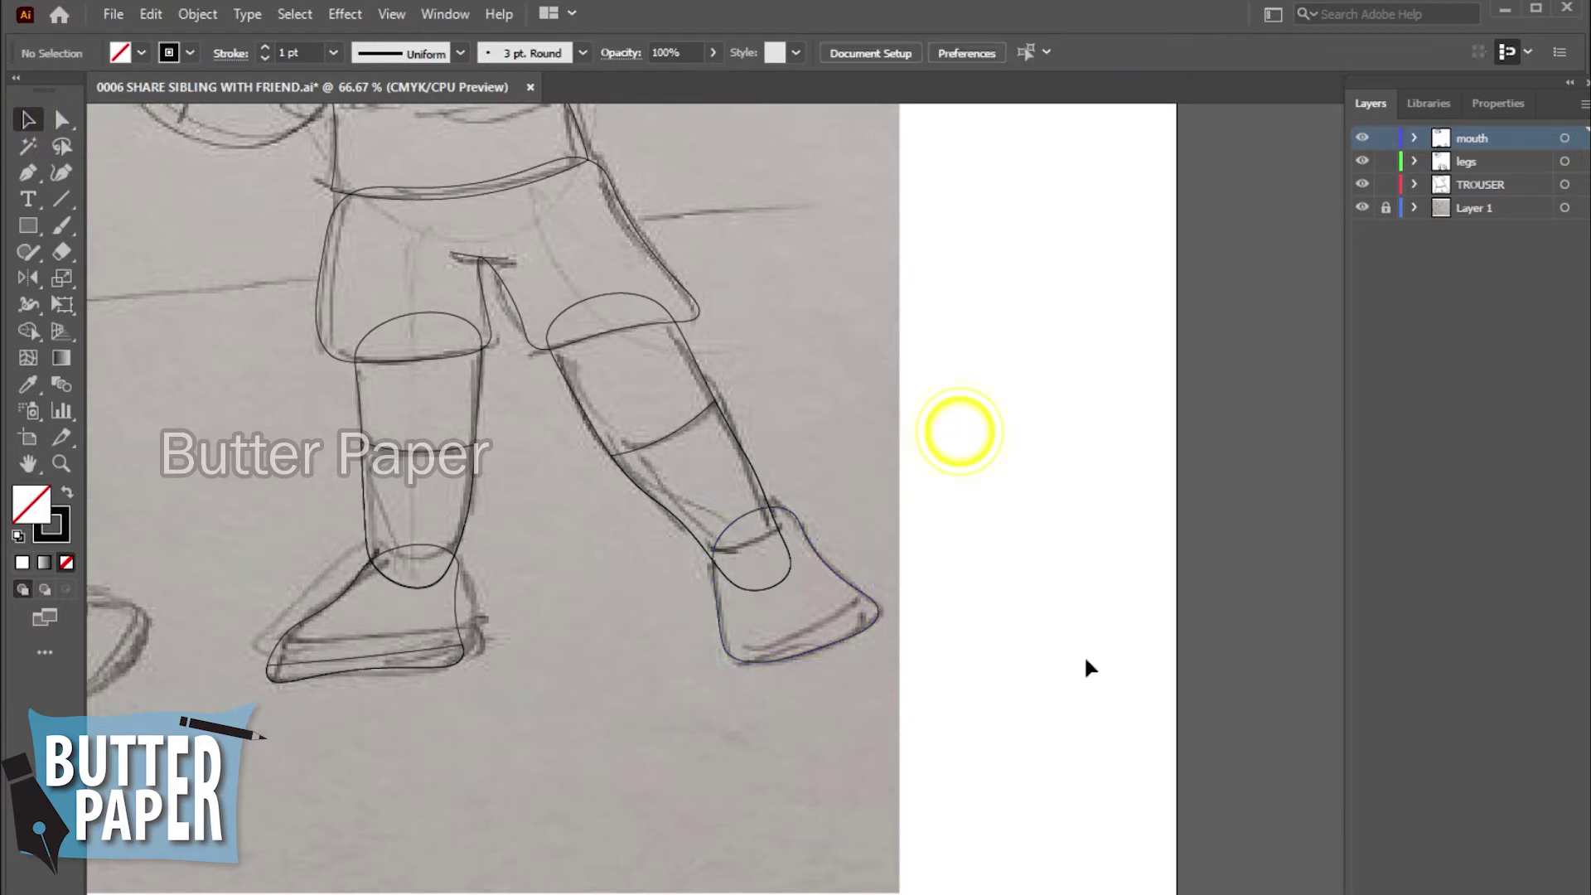
pyautogui.click(874, 603)
pyautogui.click(814, 554)
pyautogui.click(62, 172)
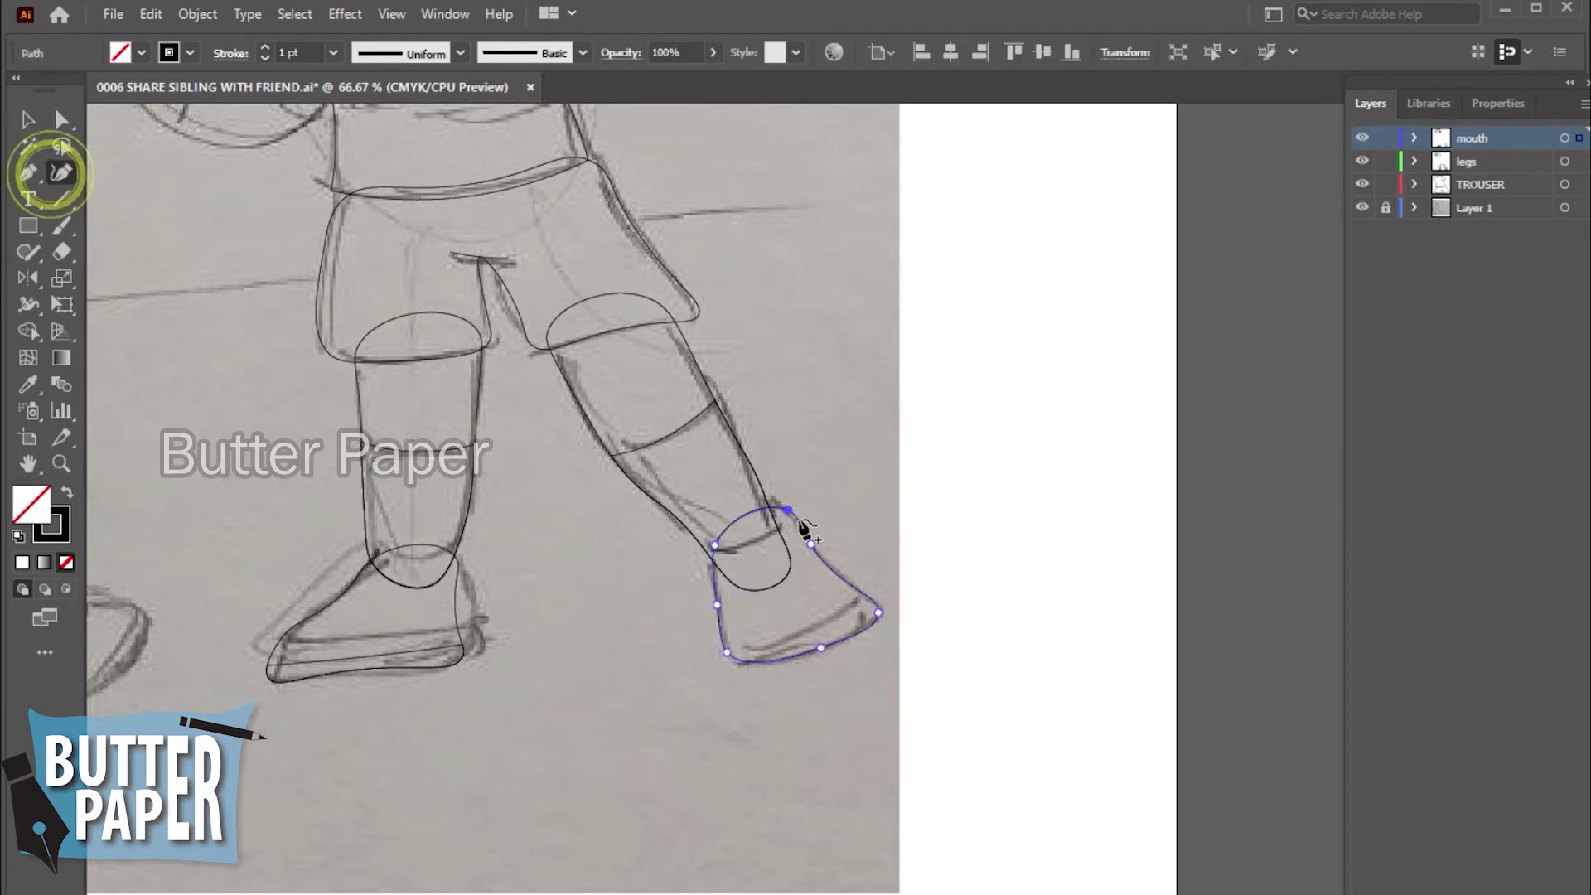
pyautogui.moveTo(714, 546); pyautogui.dragTo(715, 551)
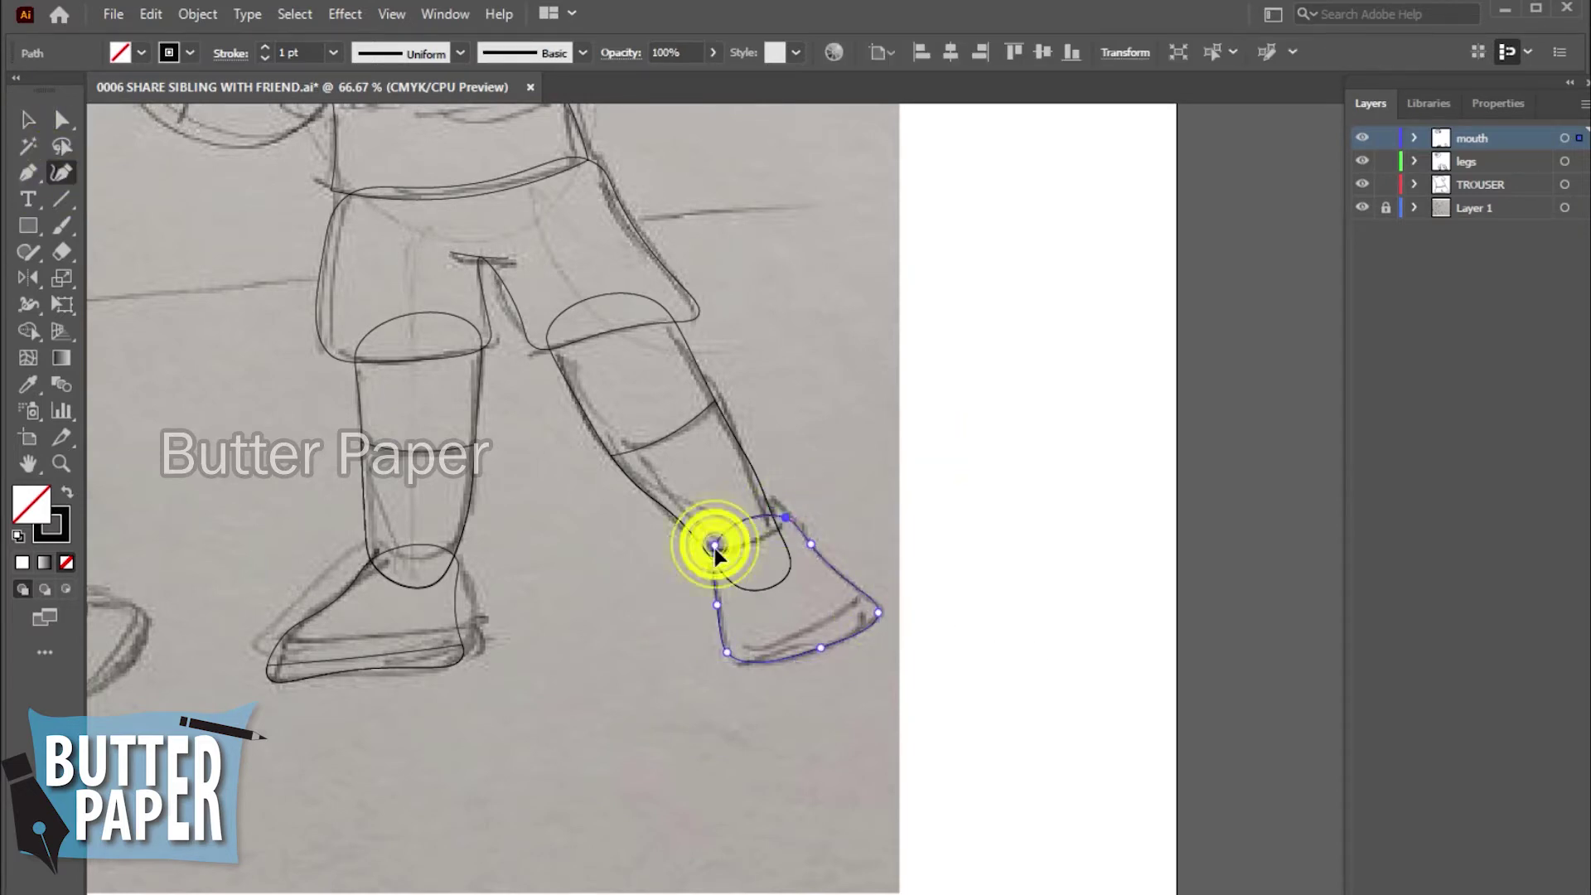
pyautogui.click(714, 551)
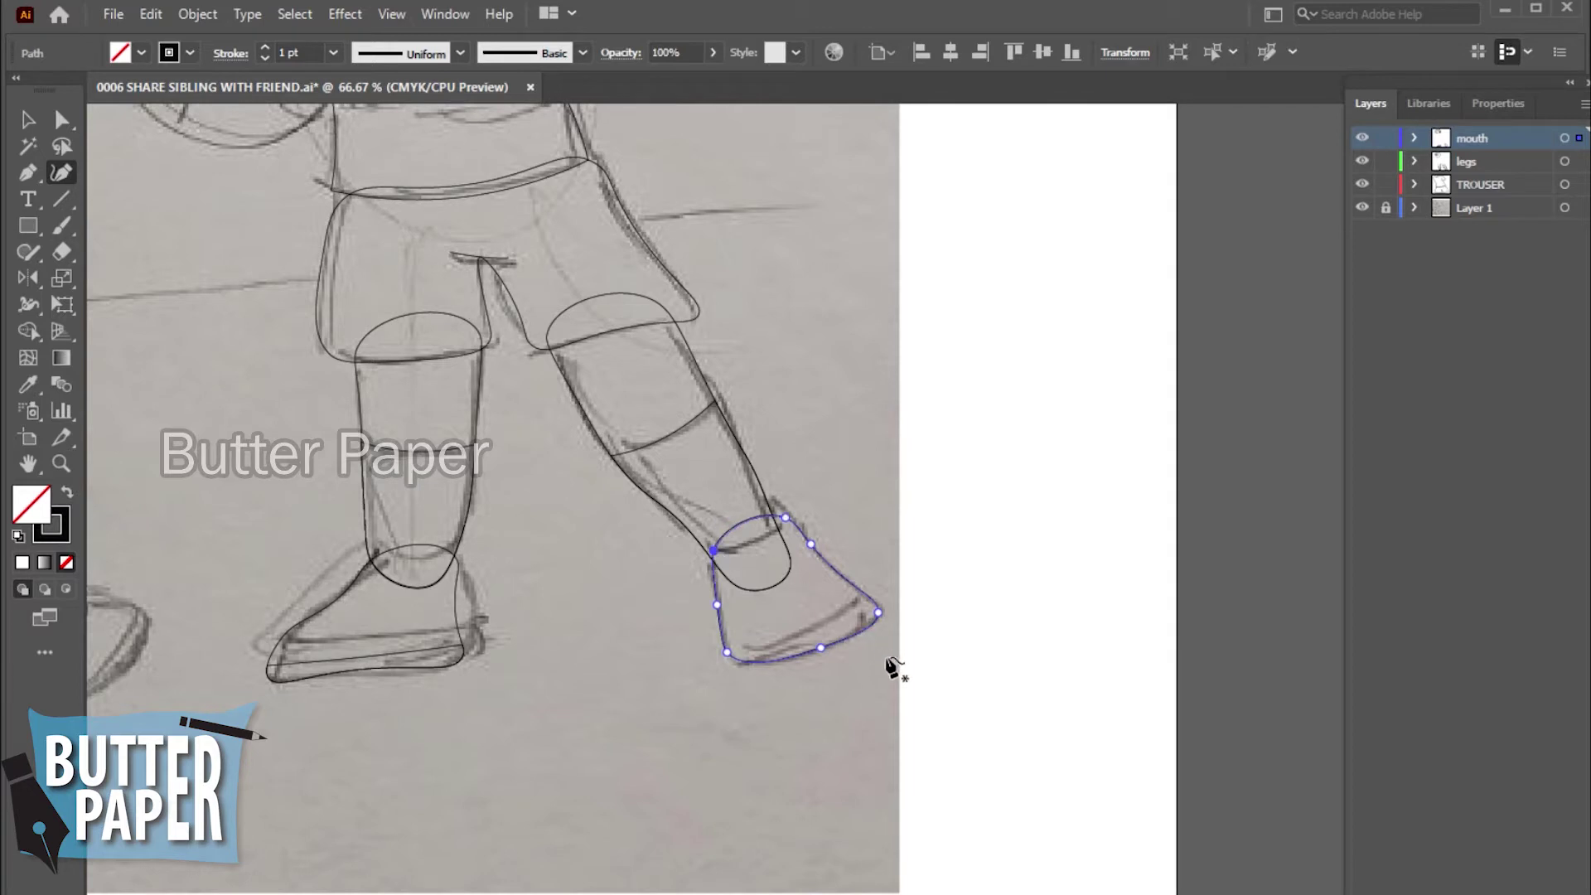
pyautogui.click(809, 552)
pyautogui.click(808, 557)
pyautogui.click(869, 621)
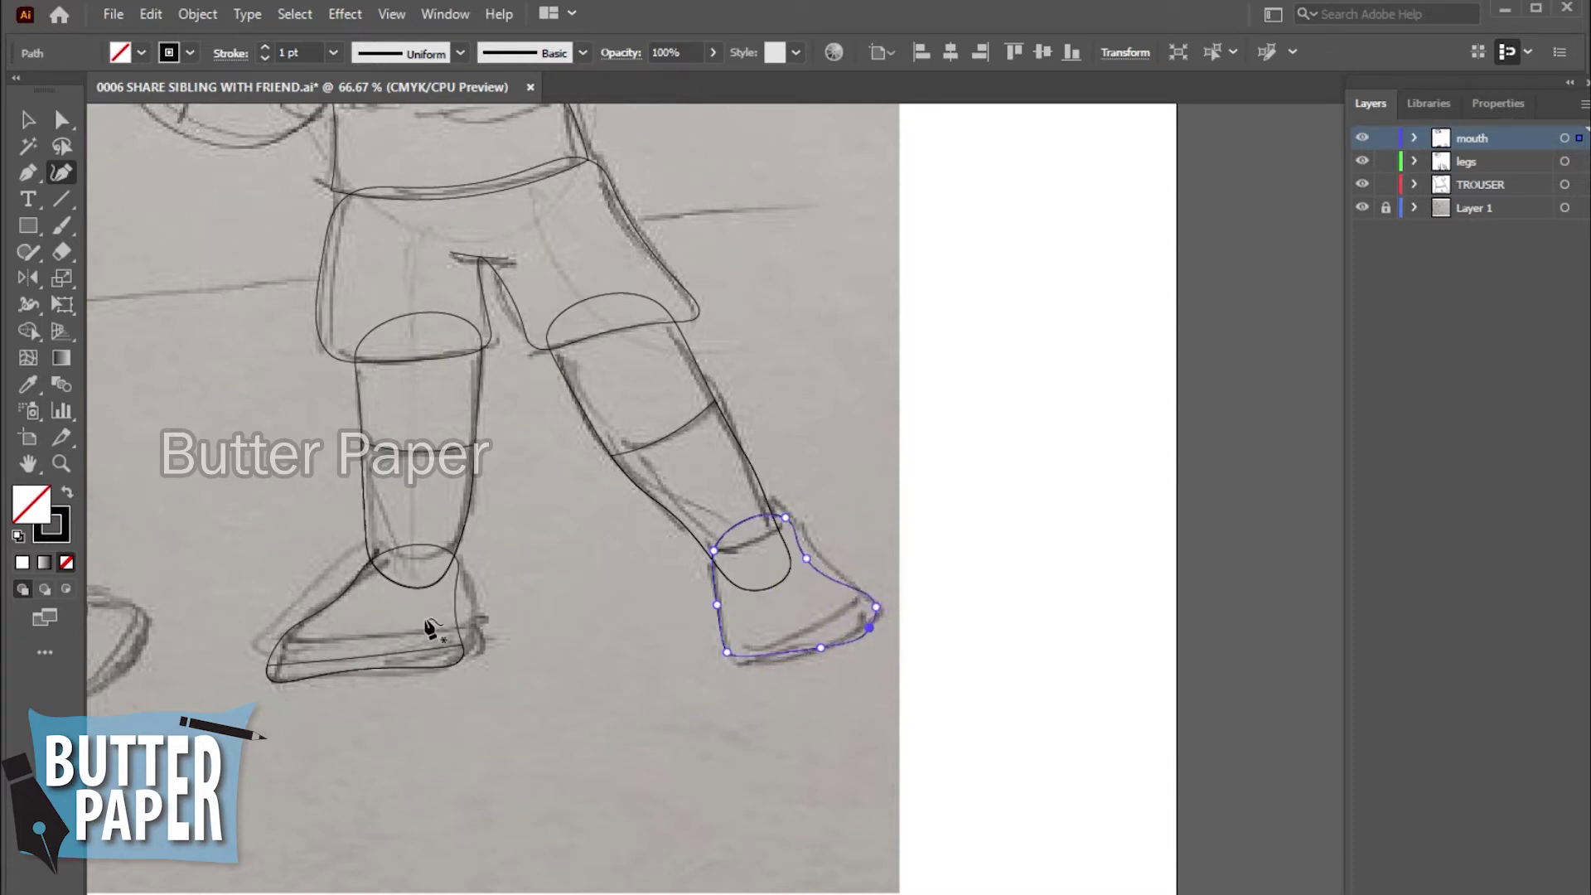
pyautogui.press('v')
pyautogui.click(991, 433)
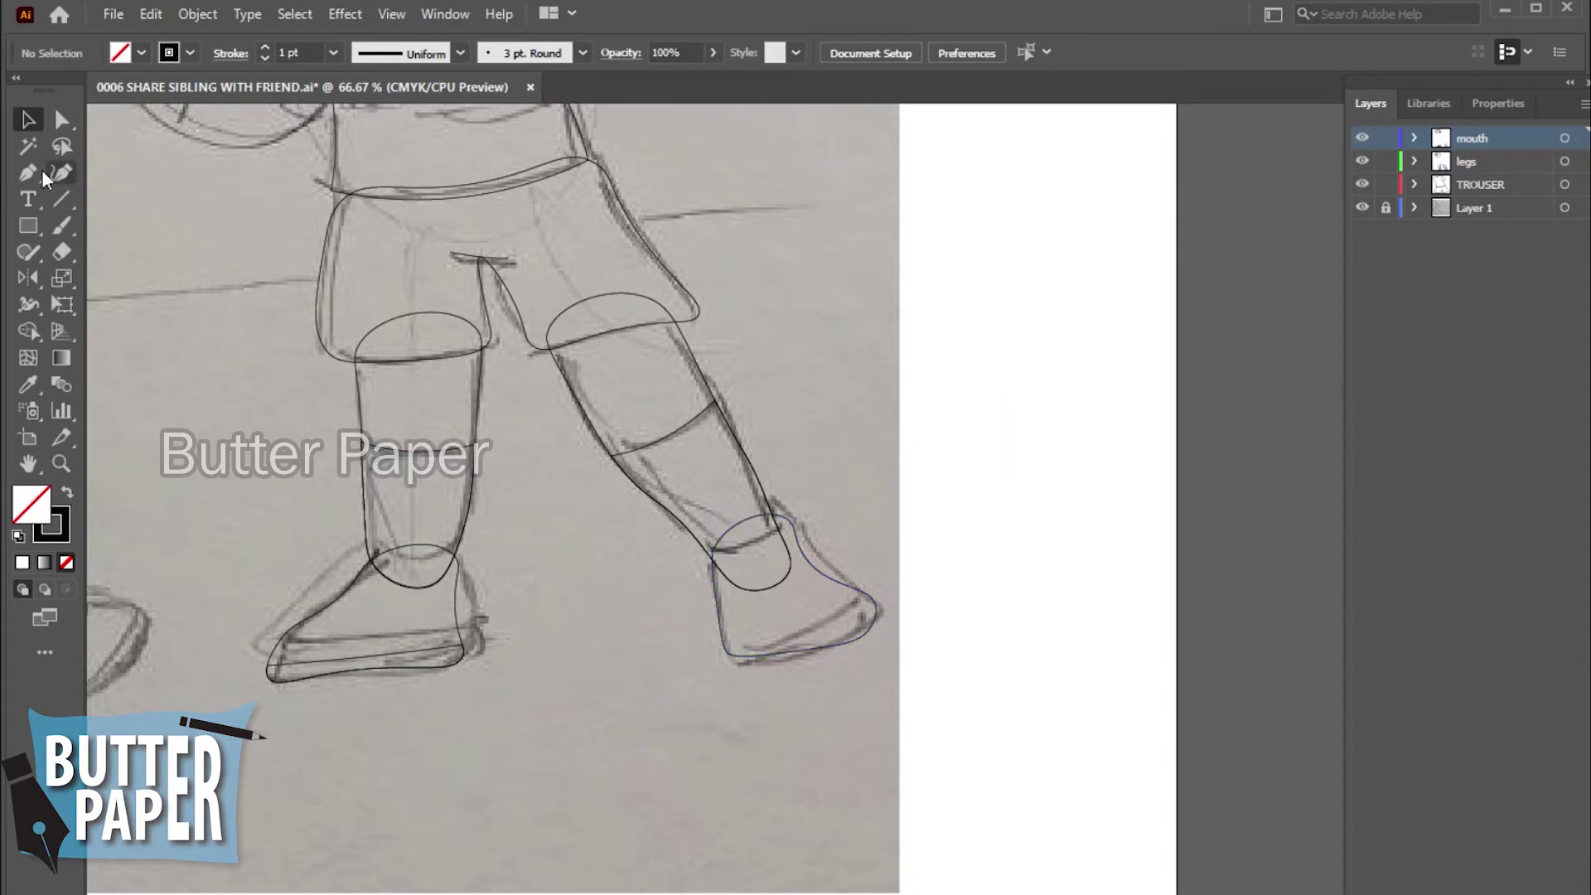
# - Pen a curved sole line from under the right shoe's heel out to the toe
pyautogui.click(722, 639)
pyautogui.moveTo(875, 614)
pyautogui.mouseDown()
pyautogui.moveTo(949, 597)
pyautogui.moveTo(950, 574)
pyautogui.mouseUp()
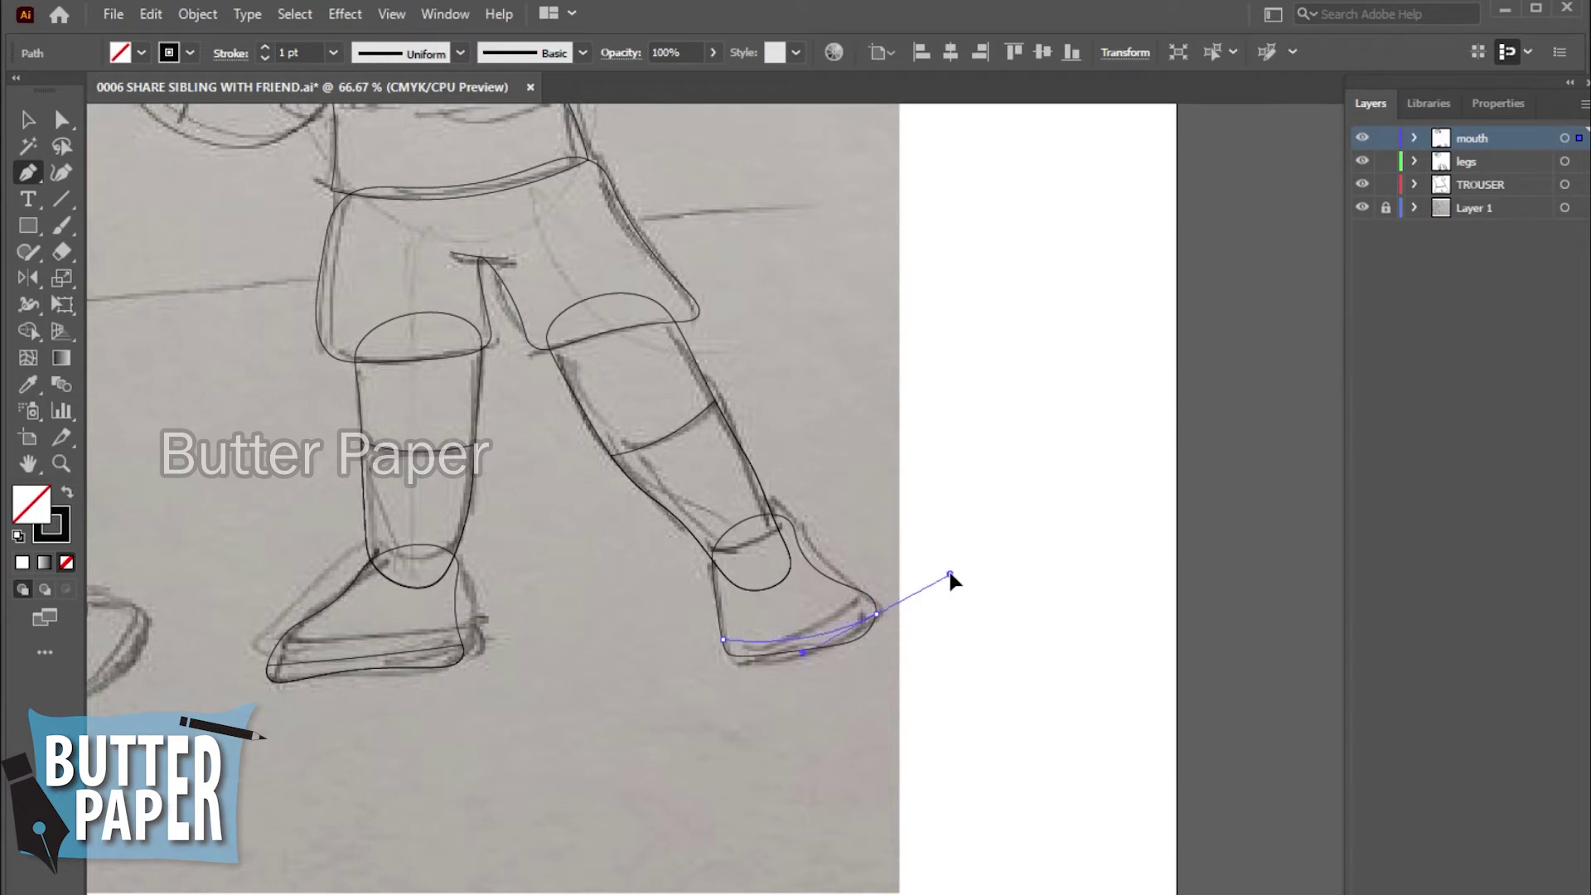
pyautogui.press('ctrl')
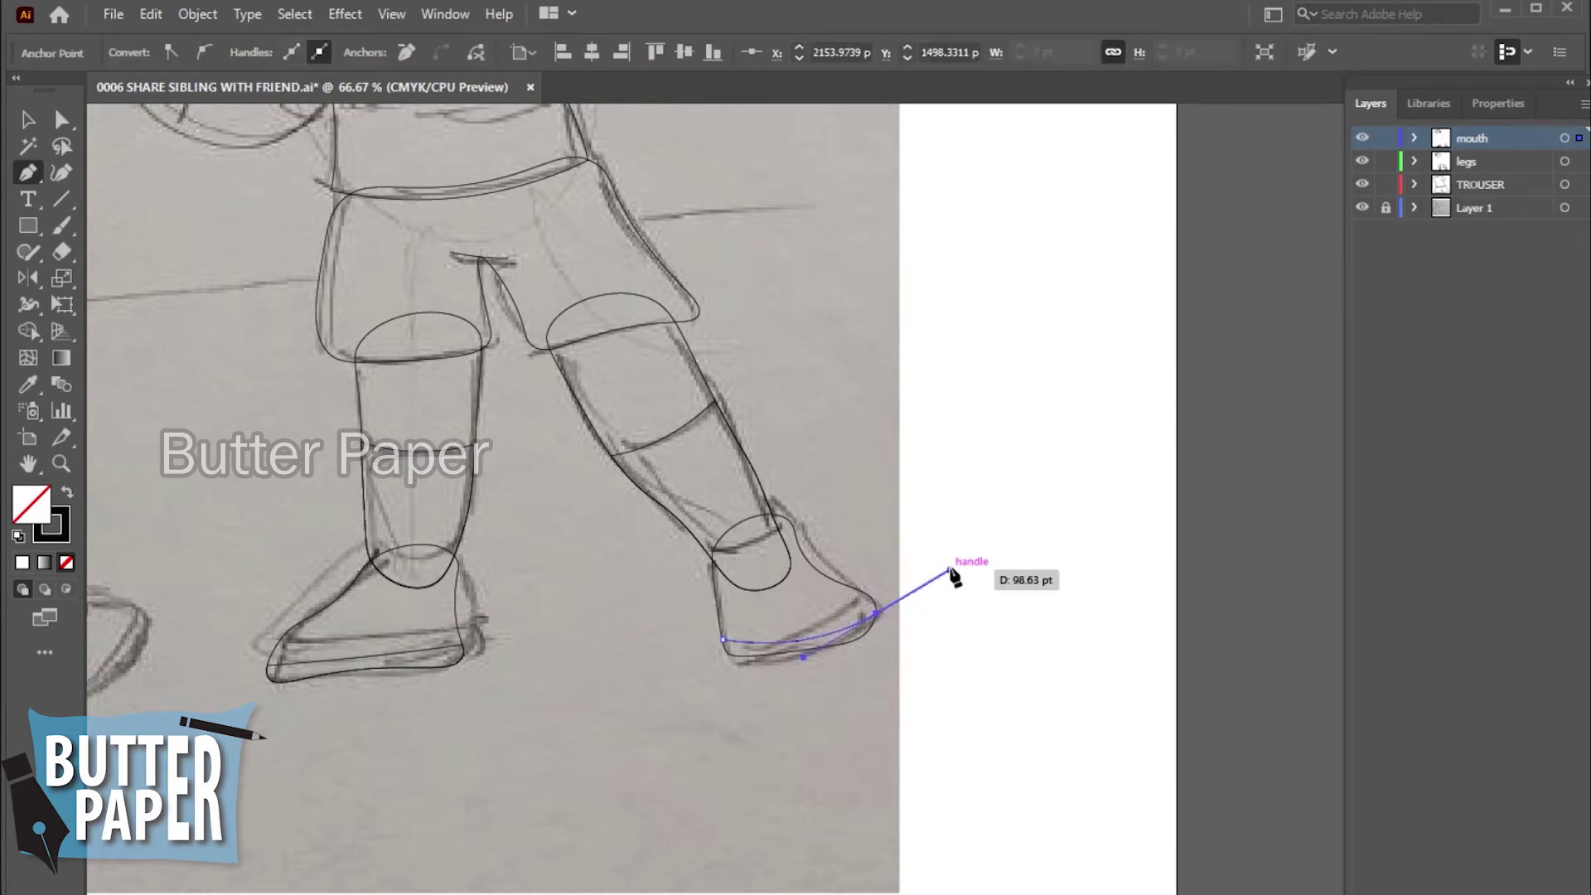
pyautogui.keyDown('ctrl'); pyautogui.click(842, 708); pyautogui.keyUp('ctrl')
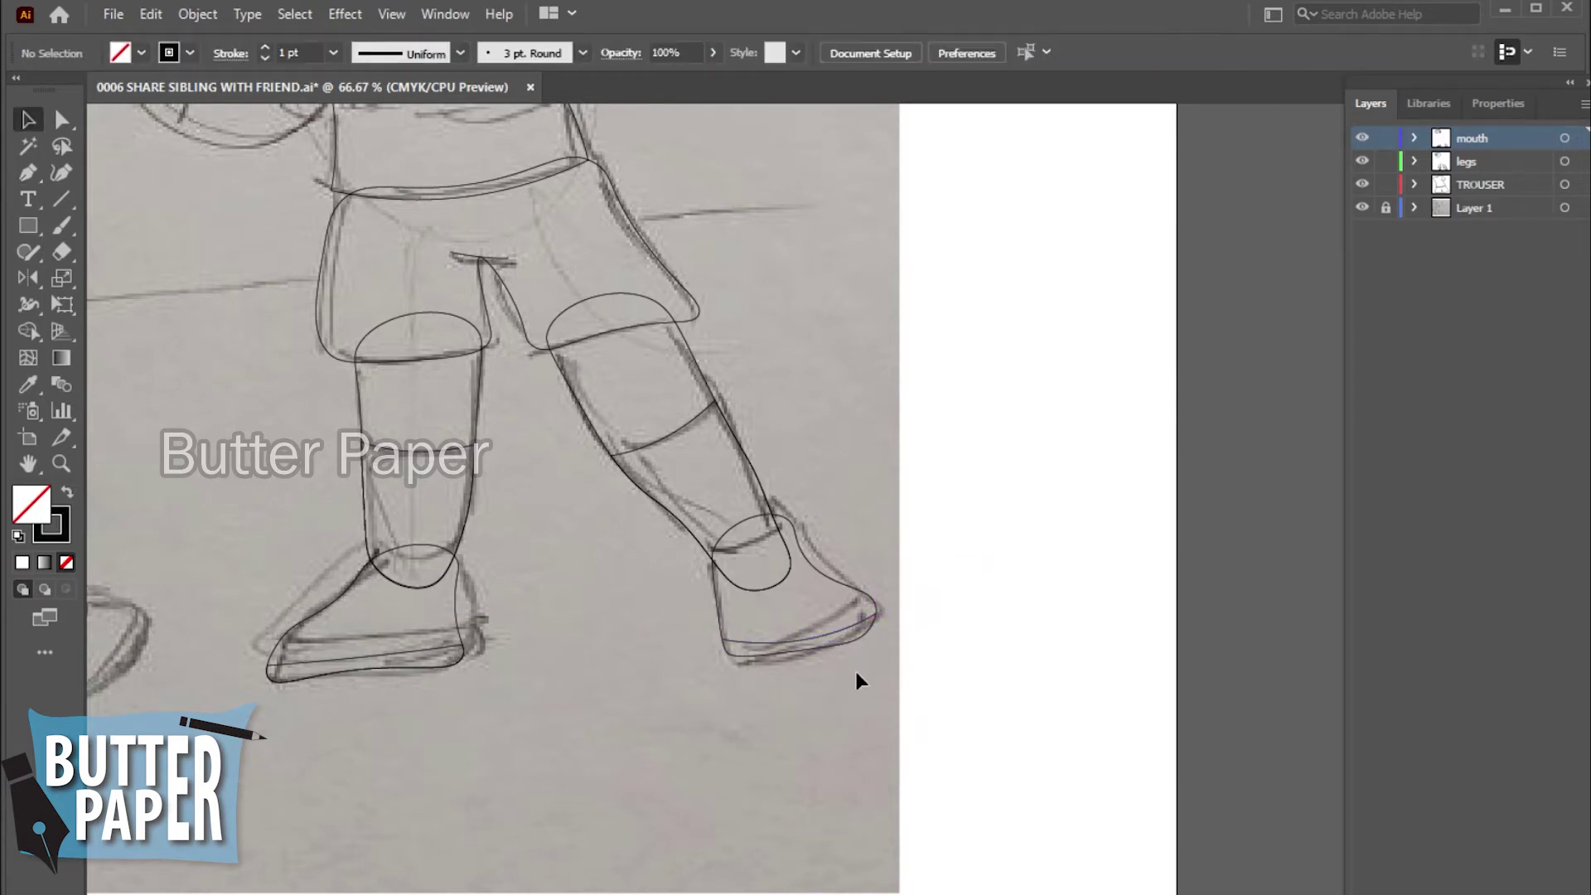
pyautogui.scroll(-3, 870, 675)
pyautogui.click(711, 412)
pyautogui.keyDown('alt'); pyautogui.click(749, 540); pyautogui.keyUp('alt')
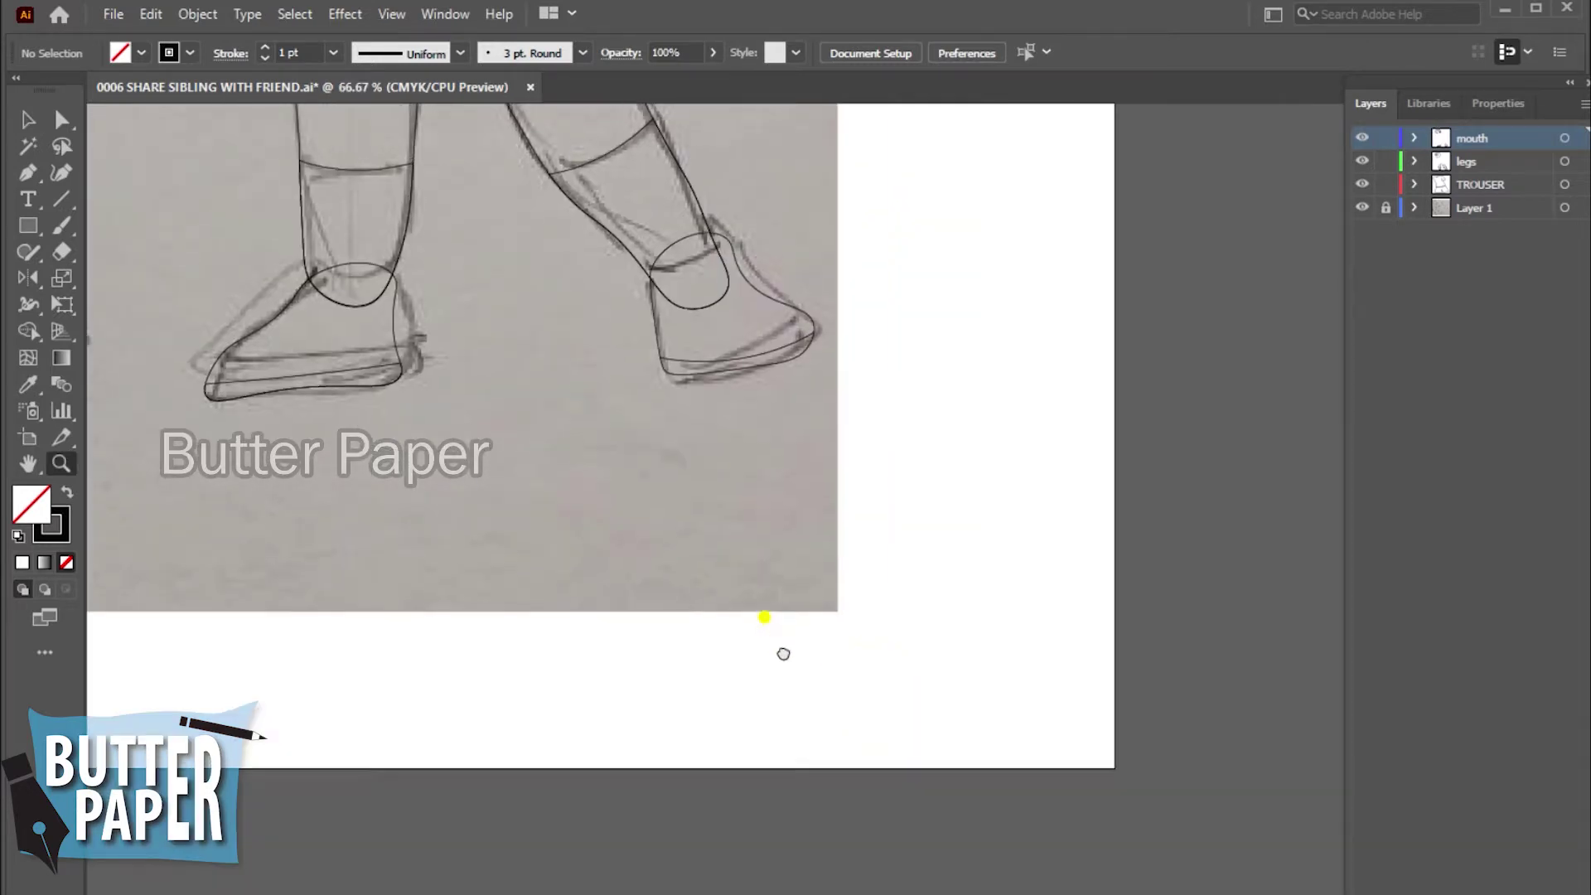
# - At 100% zoom, duplicate the left shoe's sole and flip the copy horizontally and vertically
pyautogui.click(874, 700)
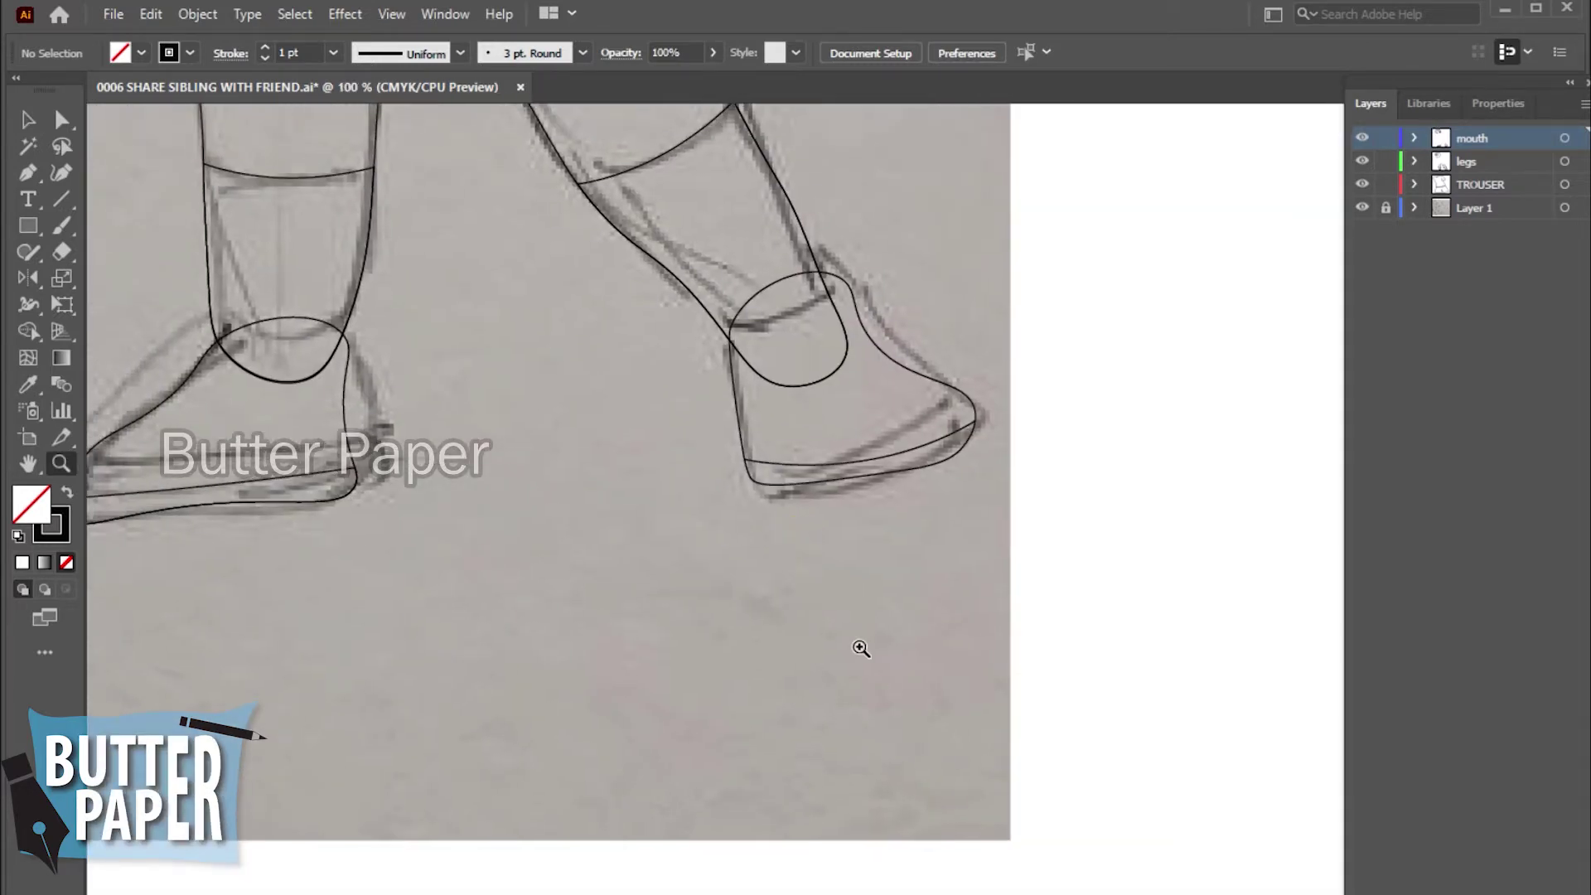
pyautogui.click(27, 120)
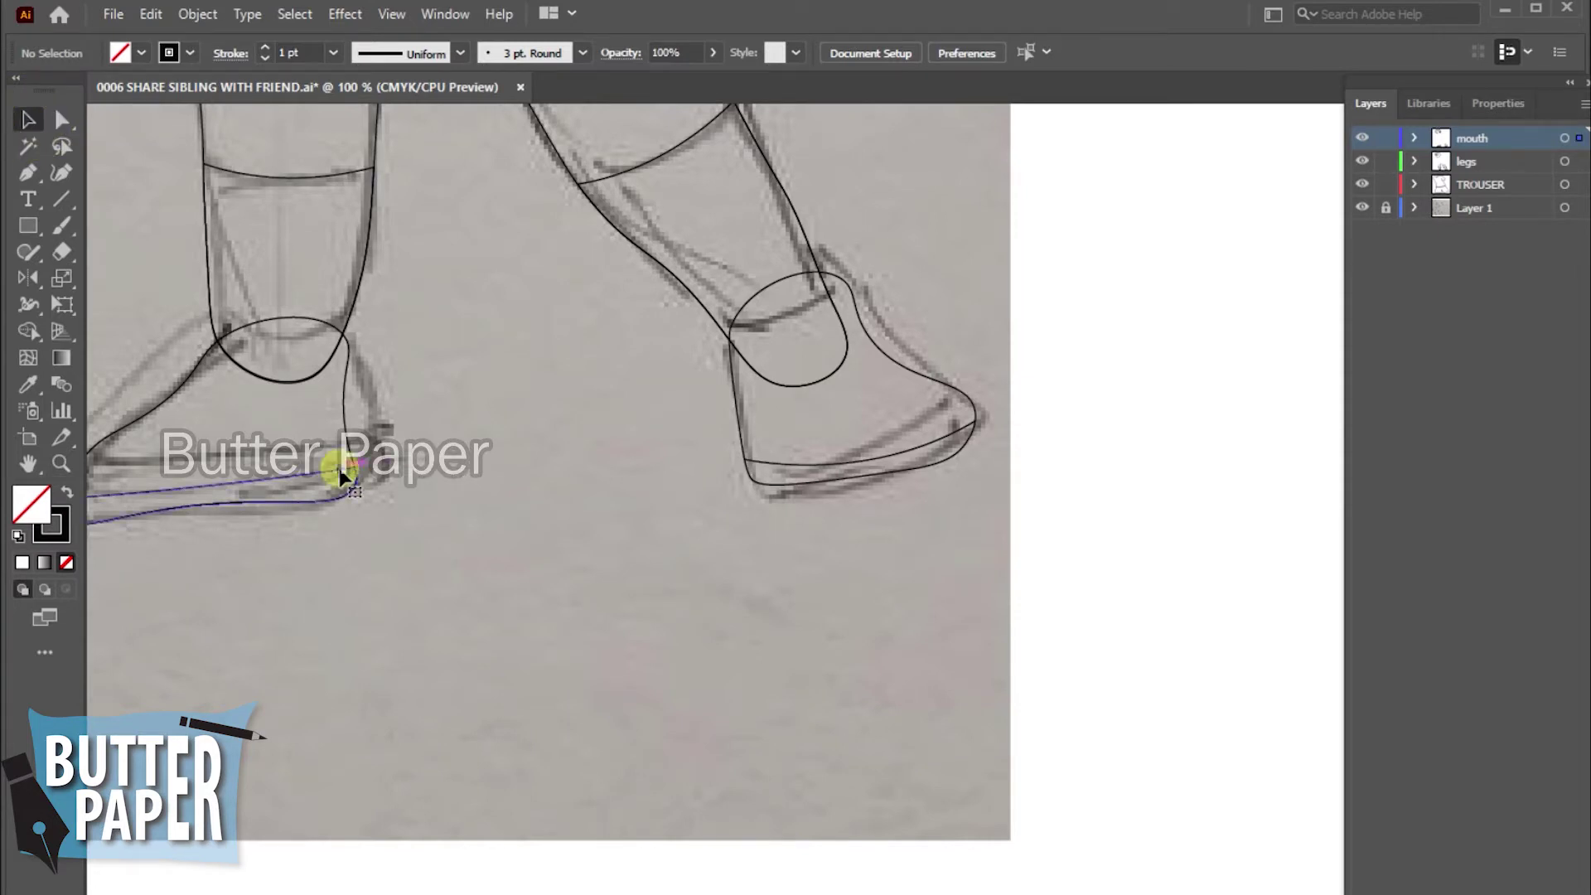
pyautogui.moveTo(347, 476); pyautogui.dragTo(853, 564)
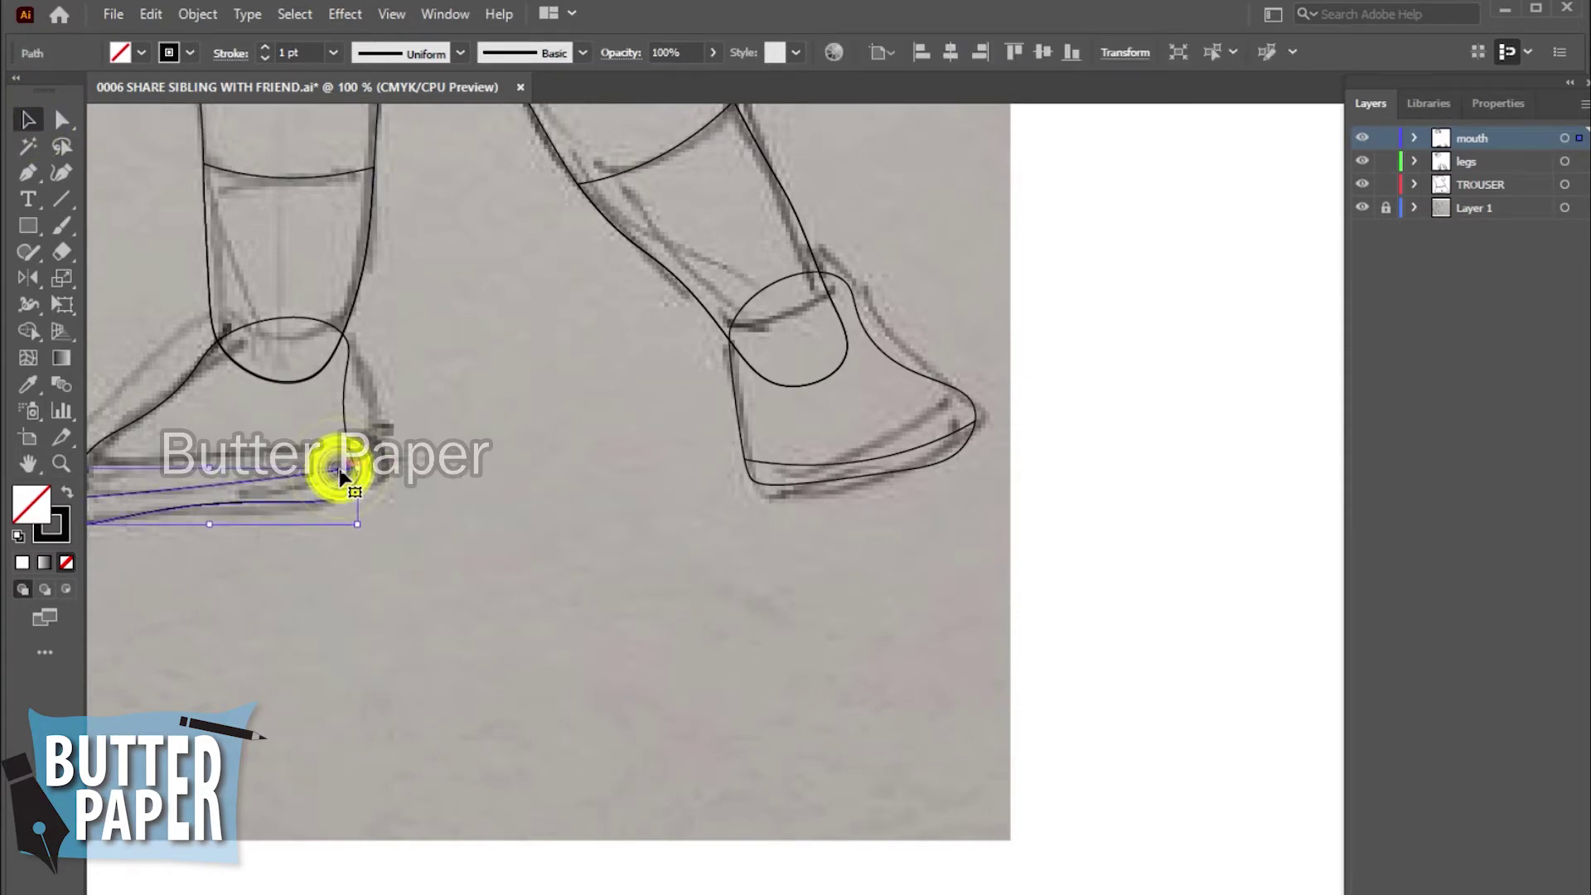
pyautogui.click(1498, 102)
pyautogui.click(1518, 259)
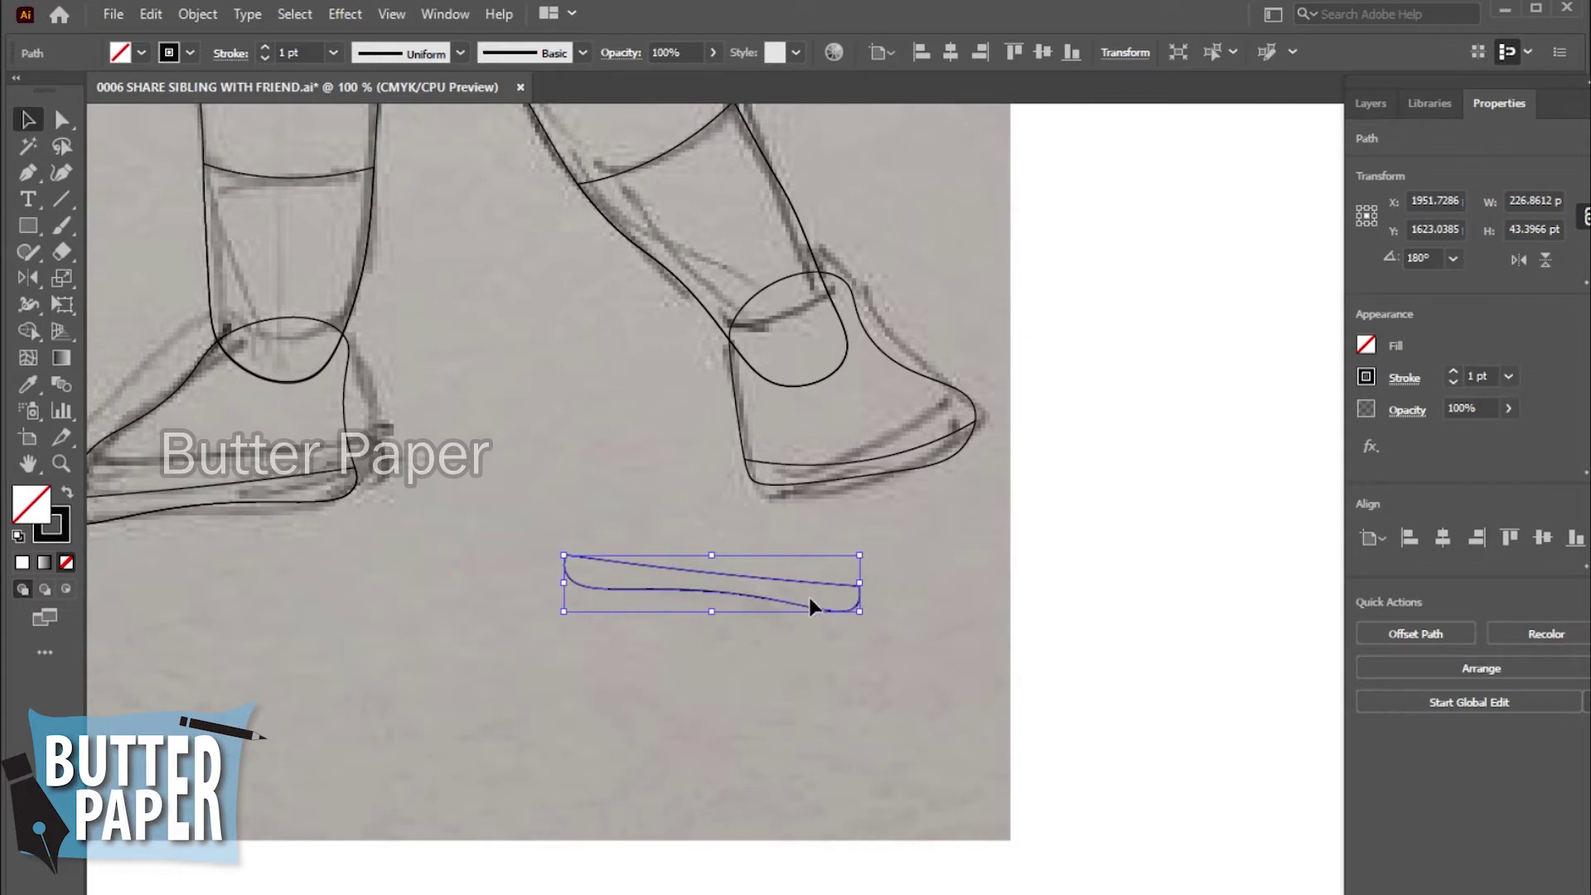
pyautogui.click(1545, 259)
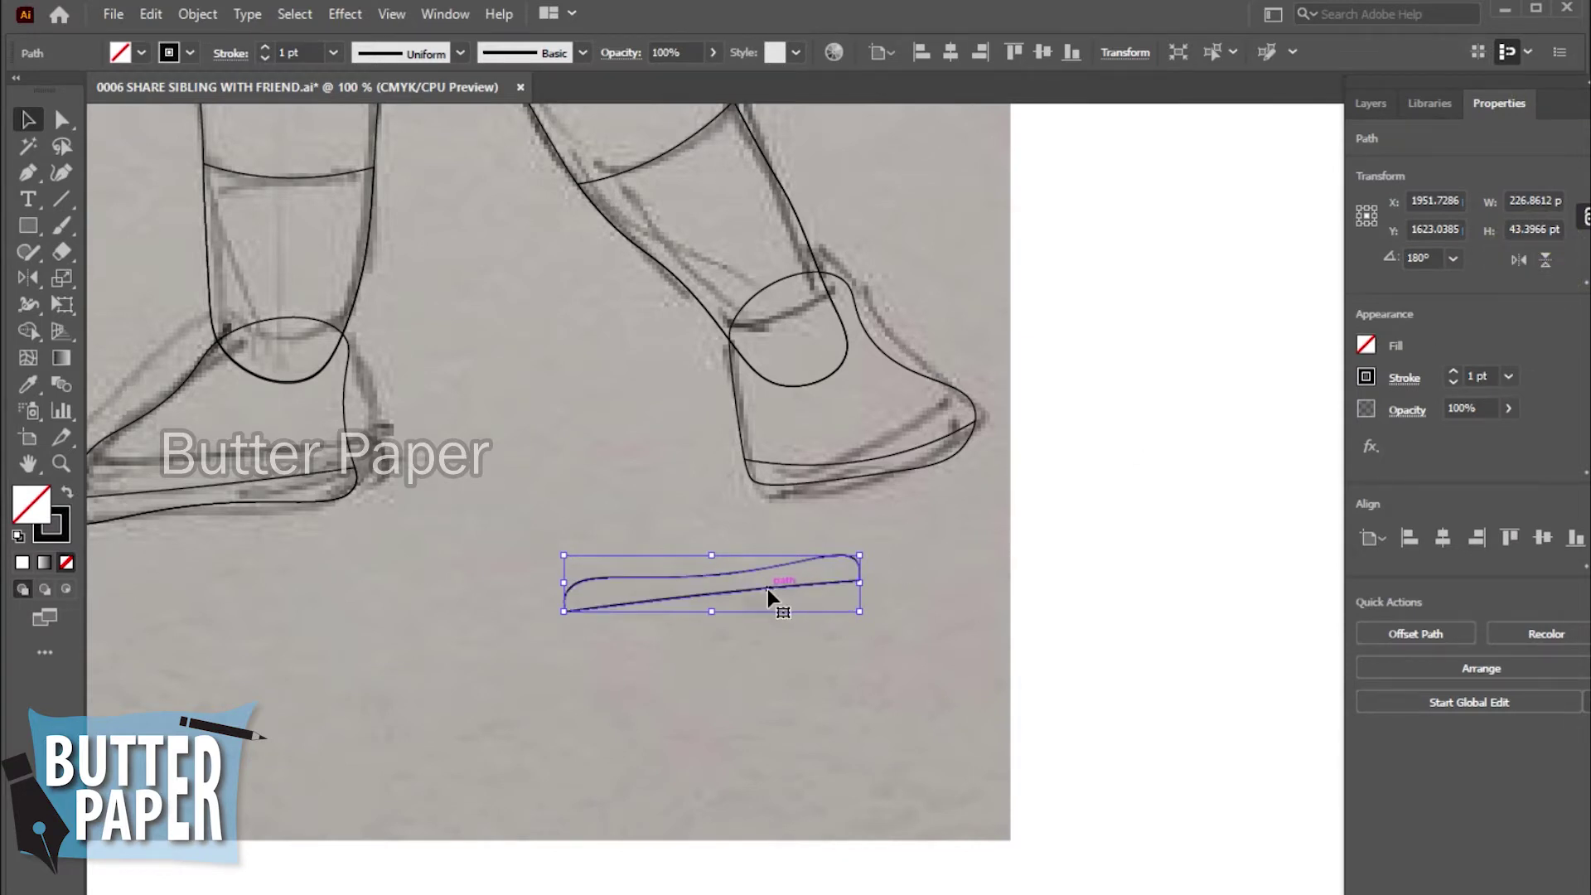
# - Move the sole copy under the right shoe, flip it back, rotate to match the tilt, and nudge up
pyautogui.moveTo(764, 588); pyautogui.dragTo(920, 476)
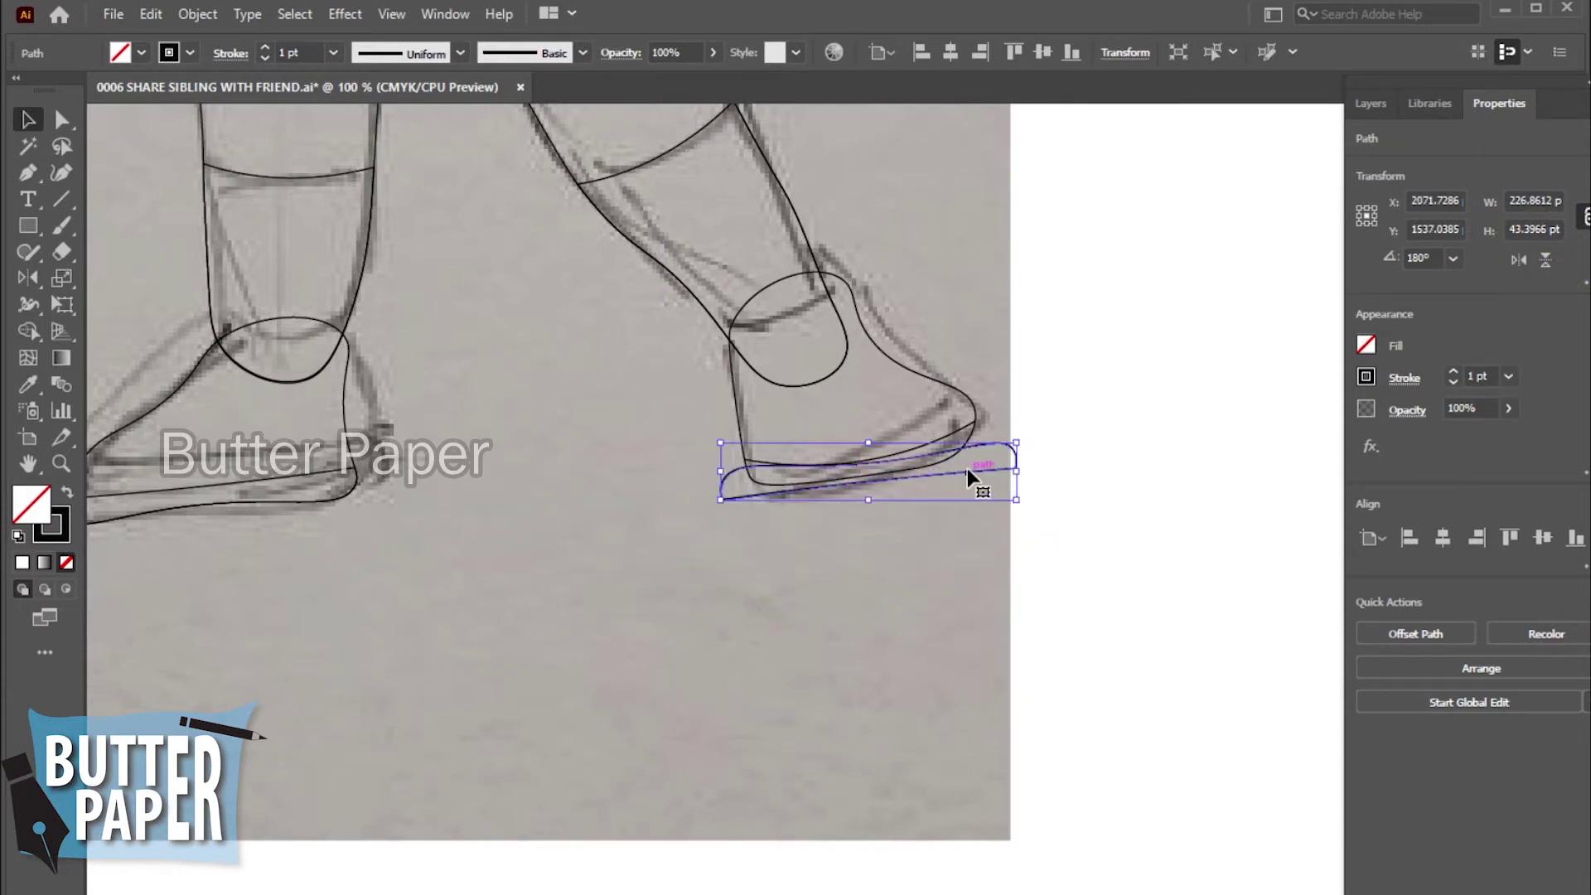
pyautogui.click(1545, 262)
pyautogui.moveTo(1025, 431); pyautogui.dragTo(1013, 403)
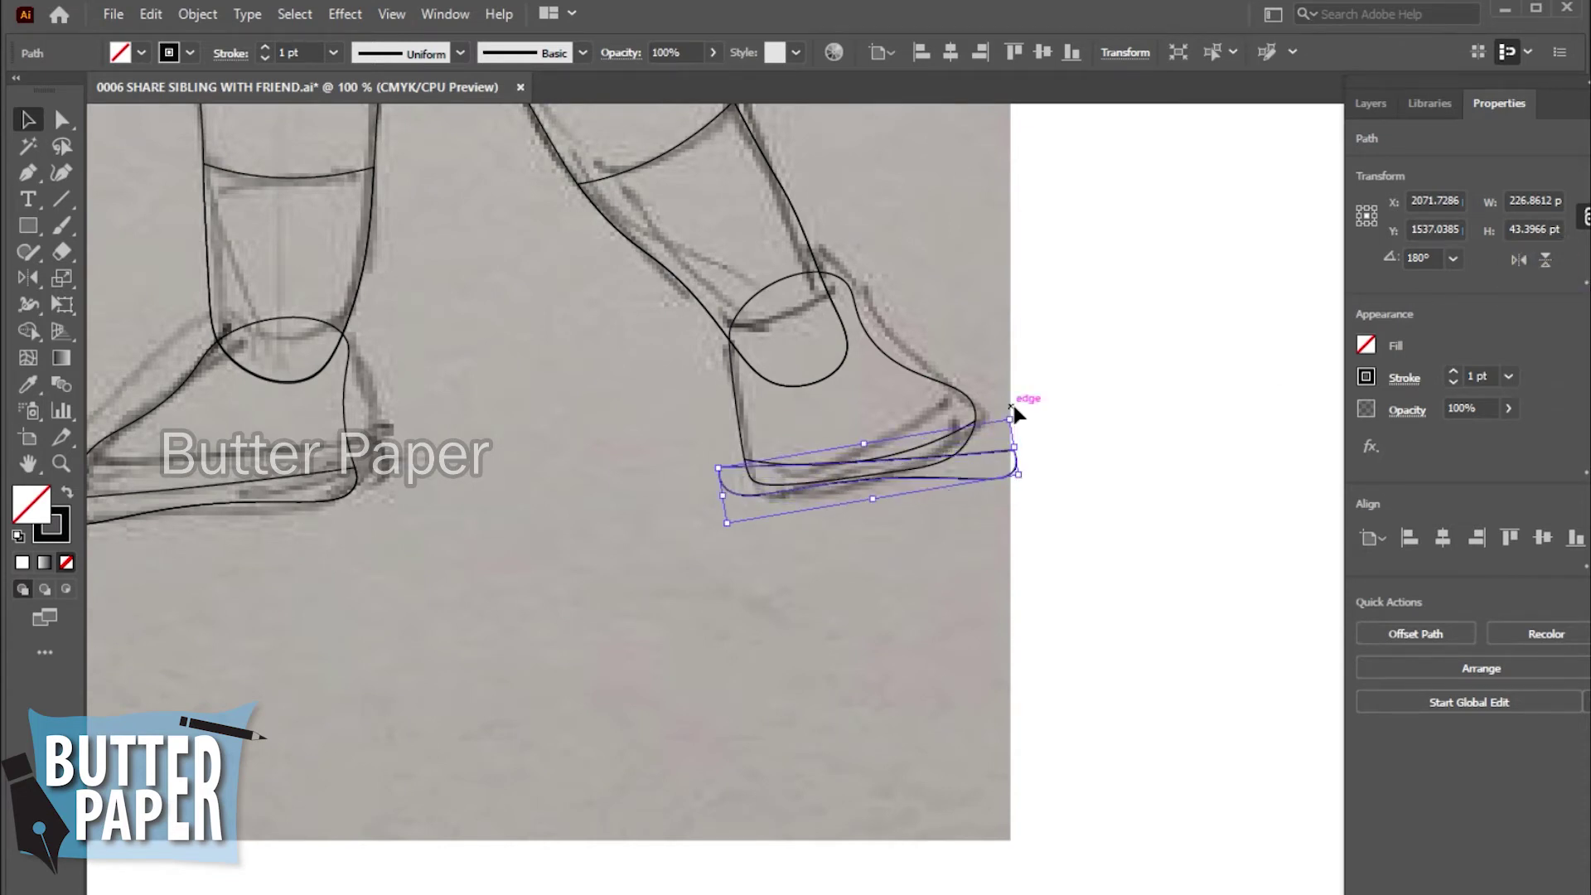
pyautogui.hotkey('shift', 'Up')
pyautogui.hotkey('shift', 'Up')
pyautogui.hotkey('shift', 'Up')
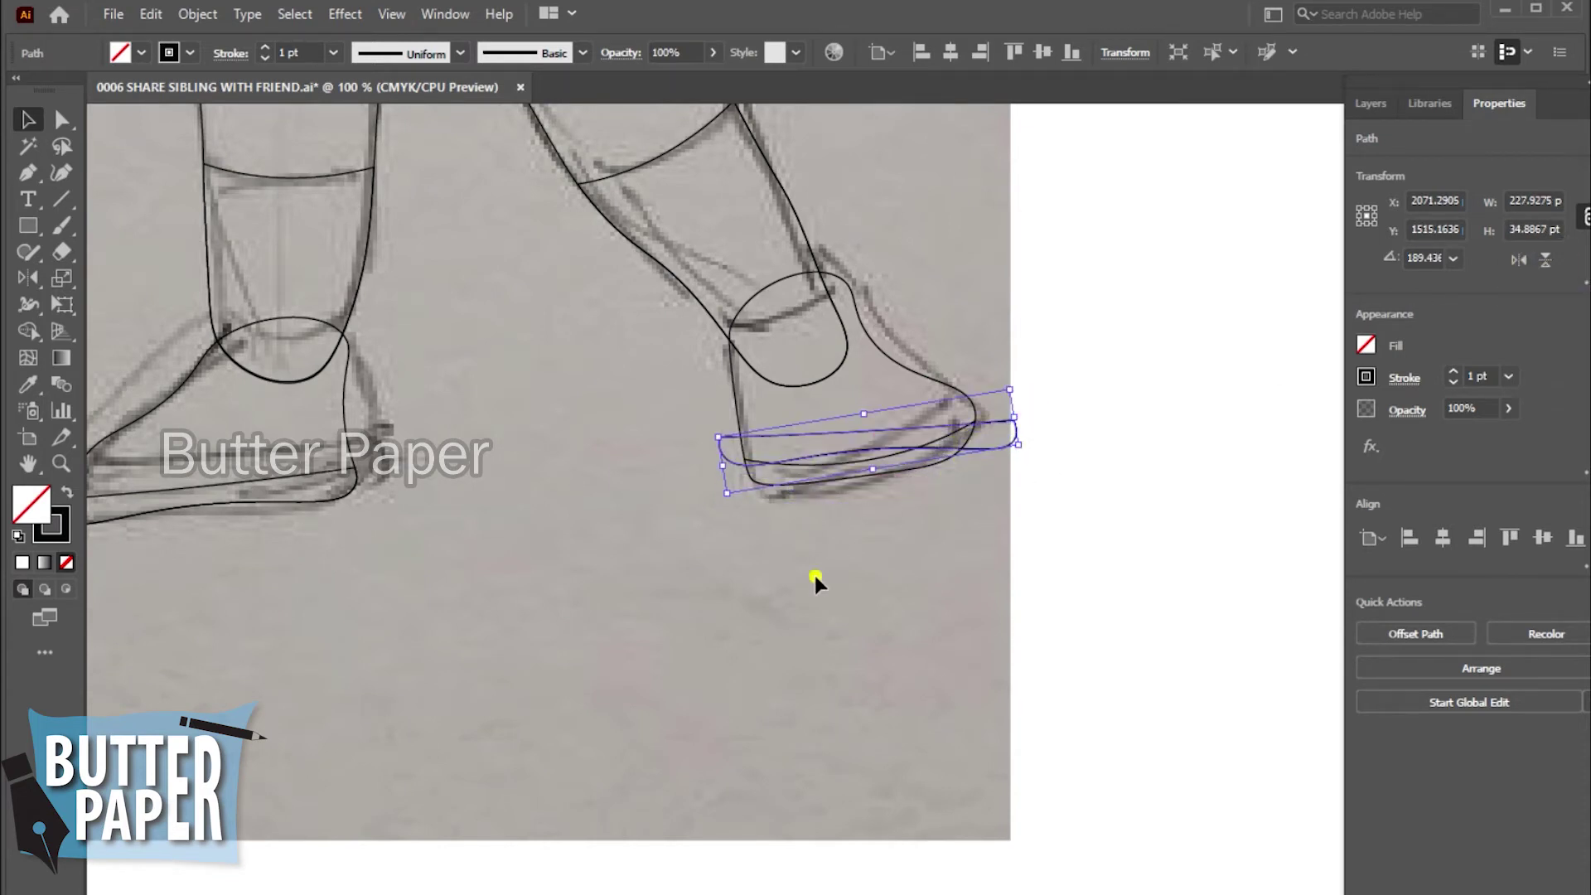
pyautogui.click(814, 575)
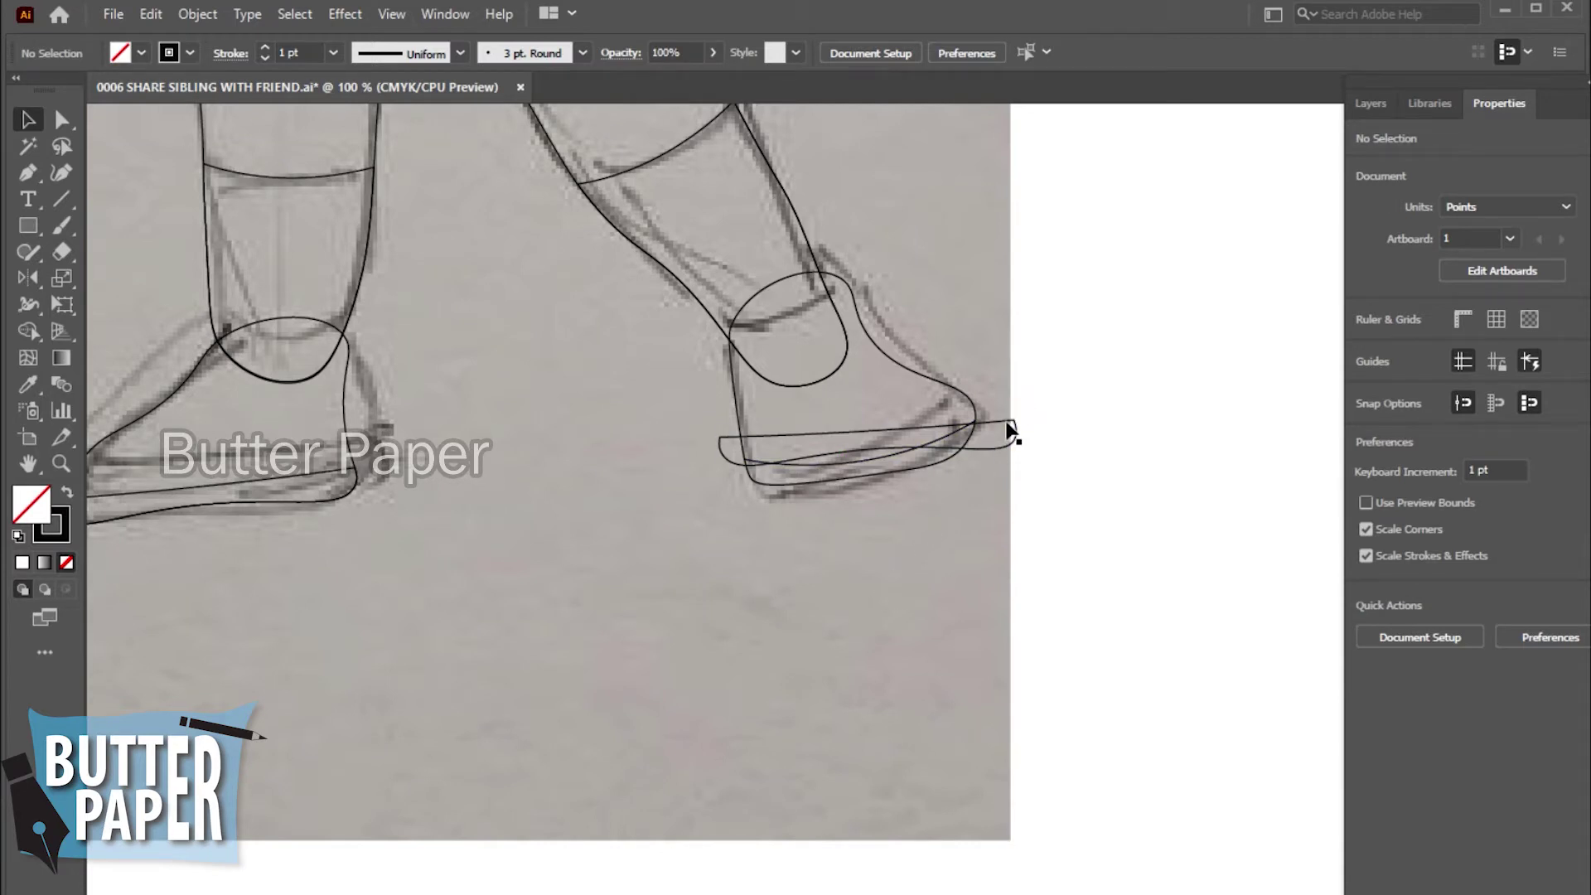
# - Reposition the copied sole up against the bottom of the right shoe
pyautogui.moveTo(1012, 433); pyautogui.dragTo(879, 598)
pyautogui.hotkey('ctrl', 'z')
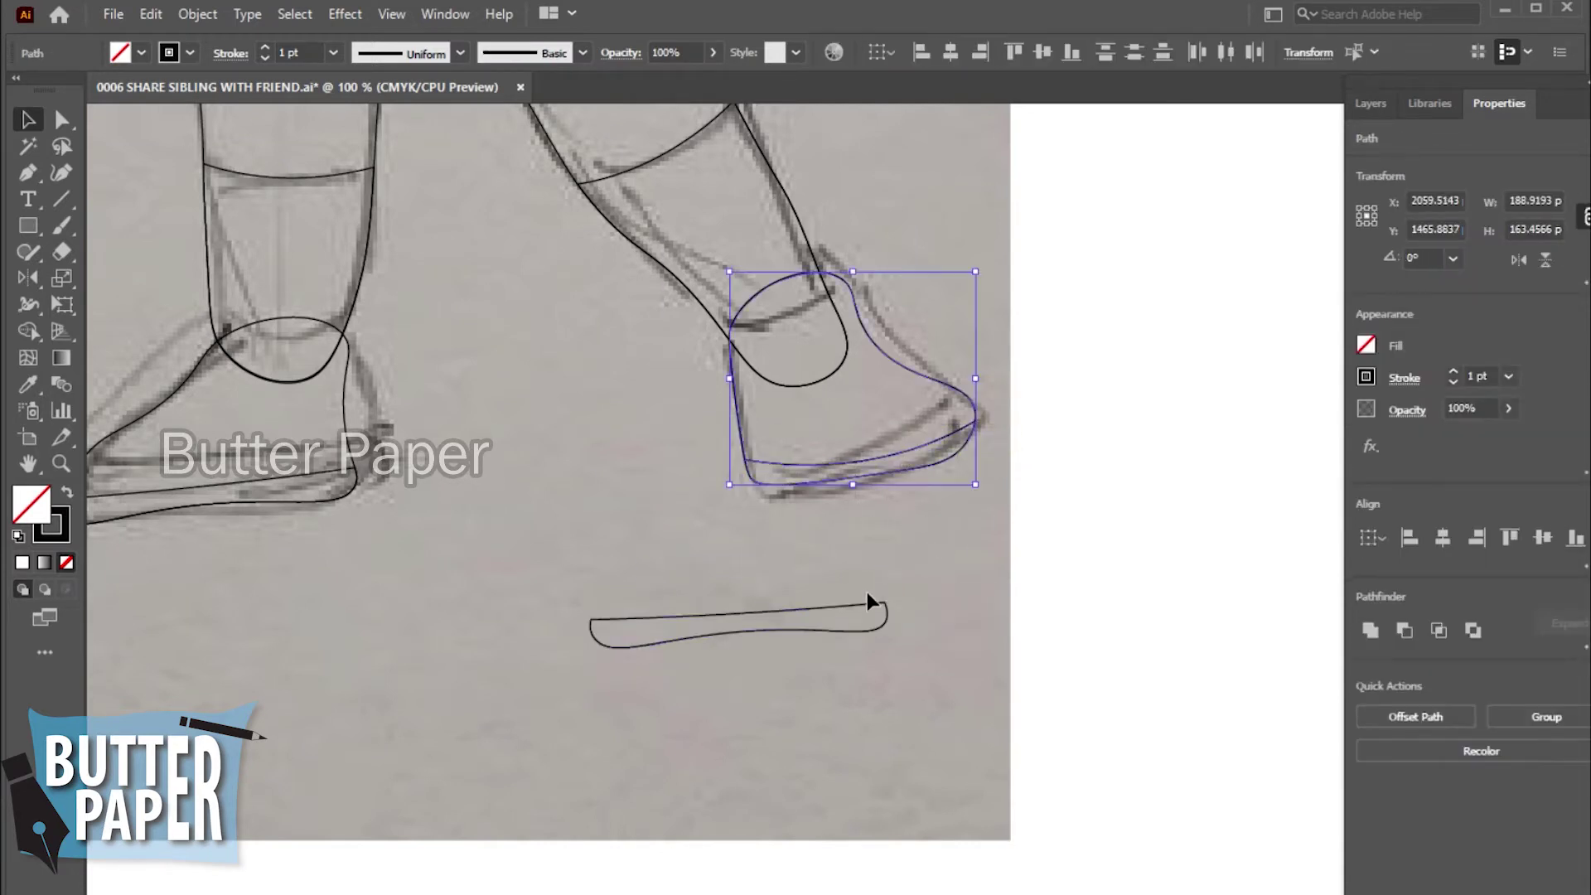
pyautogui.moveTo(864, 602)
pyautogui.mouseDown()
pyautogui.moveTo(932, 445)
pyautogui.moveTo(800, 671)
pyautogui.mouseUp()
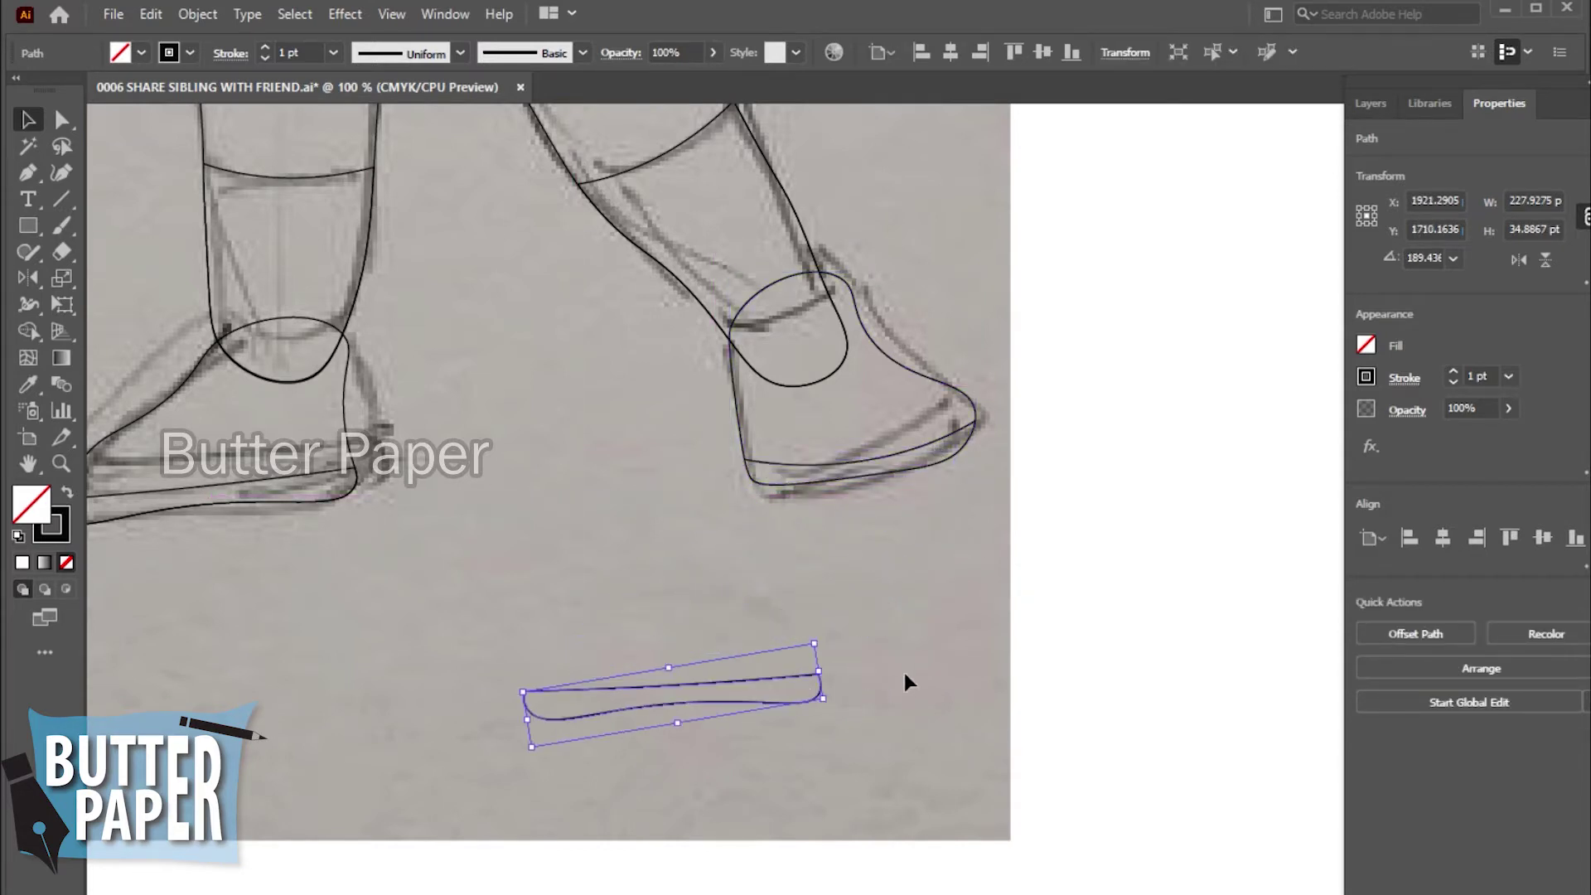
pyautogui.click(924, 475)
# - With the Curvature tool, adjust the right shoe's bottom, toe and upper-right anchors to match the sketch
pyautogui.click(61, 172)
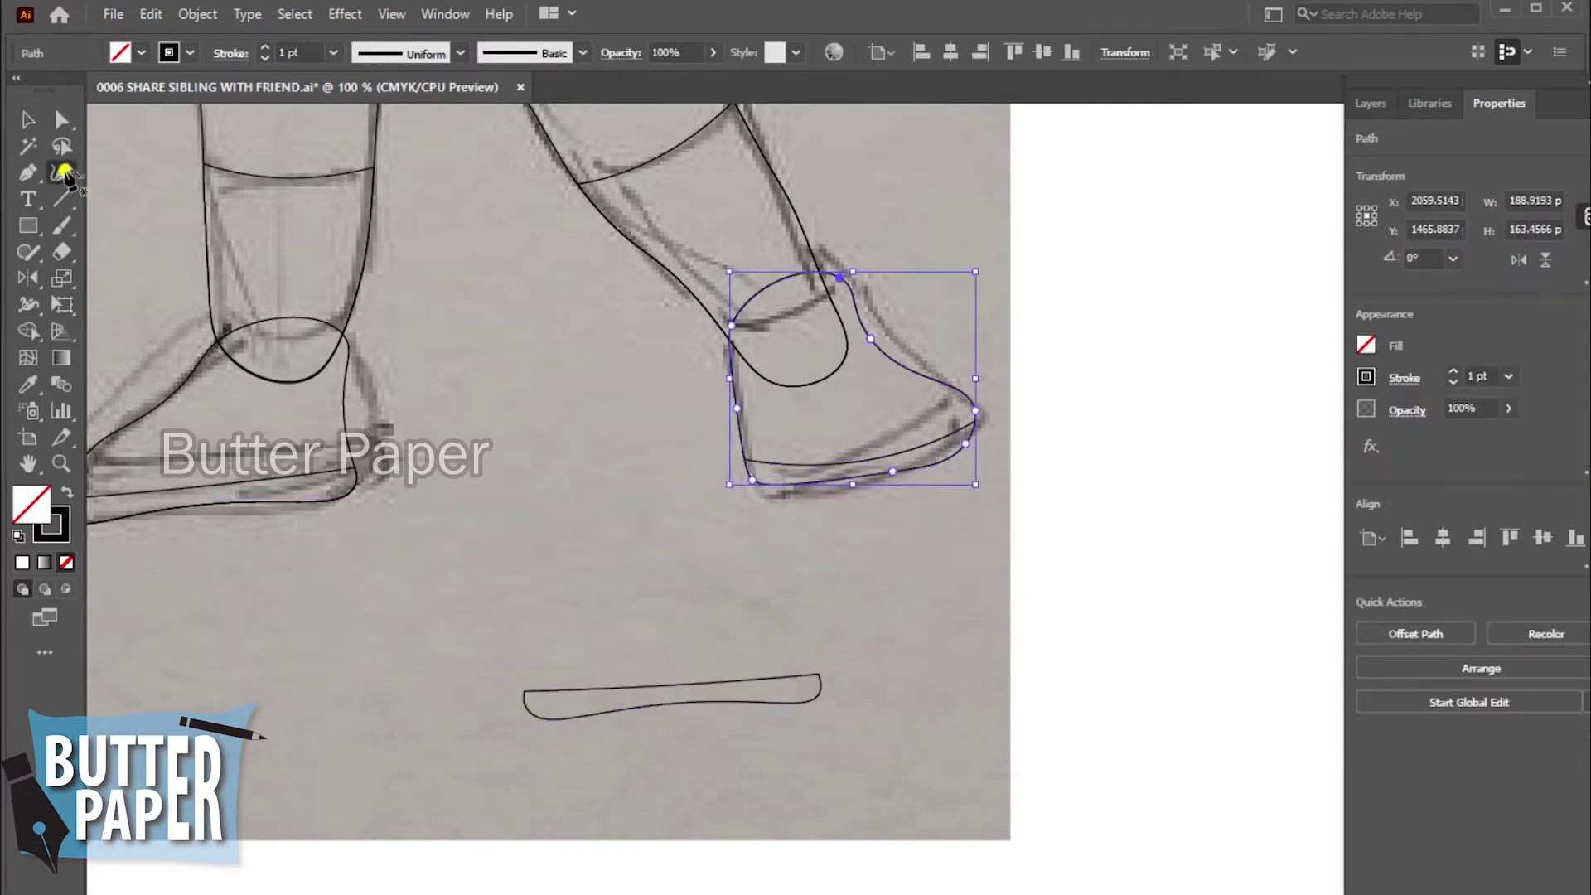
pyautogui.moveTo(891, 471); pyautogui.dragTo(883, 465)
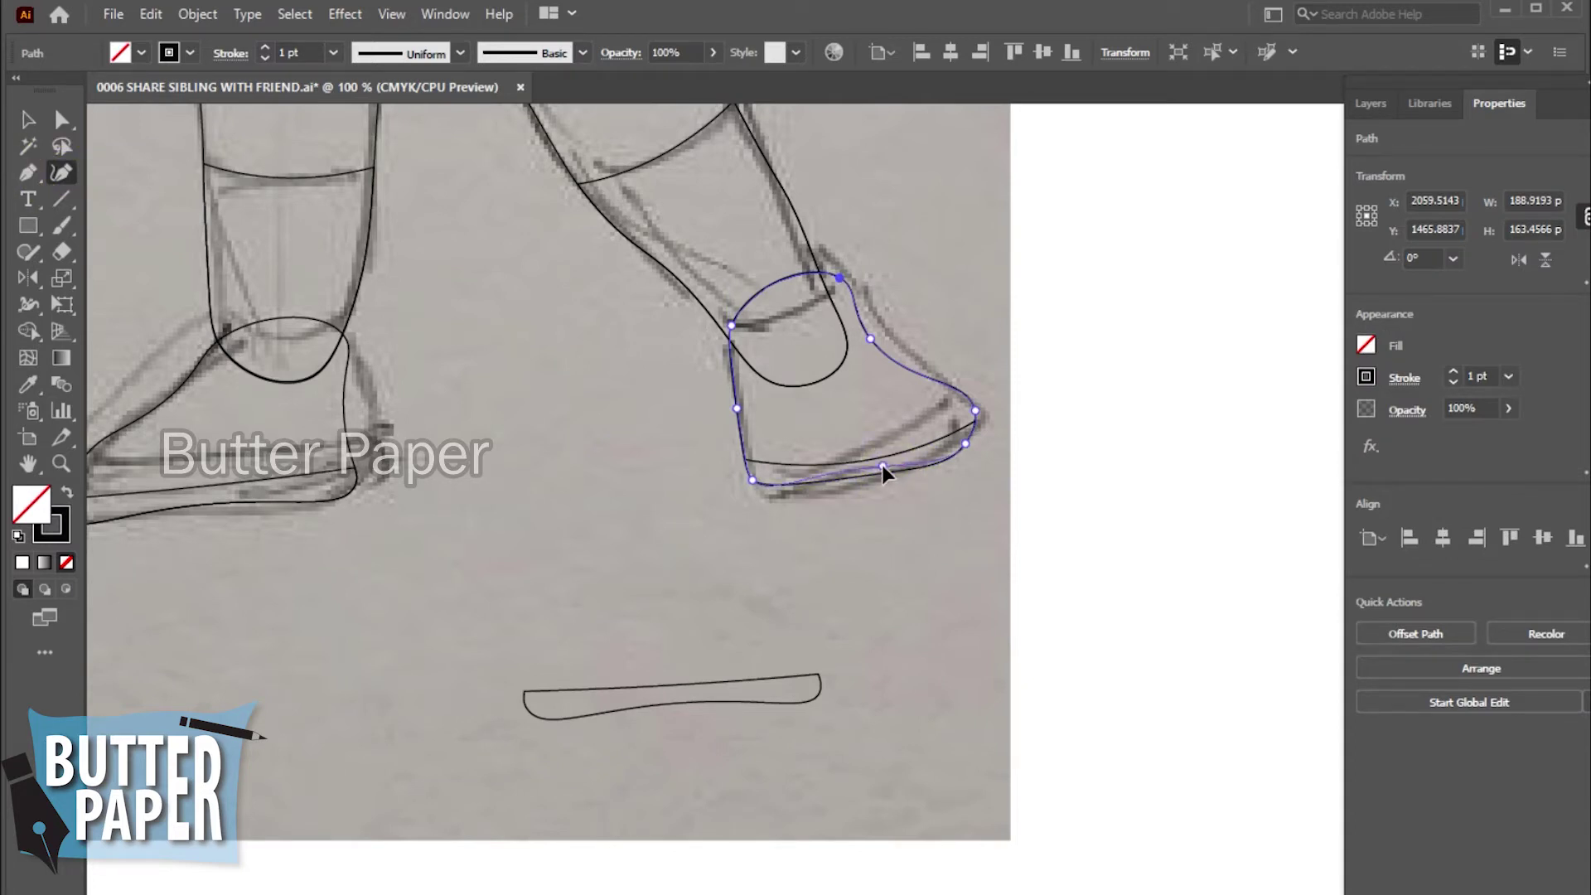
pyautogui.click(802, 485)
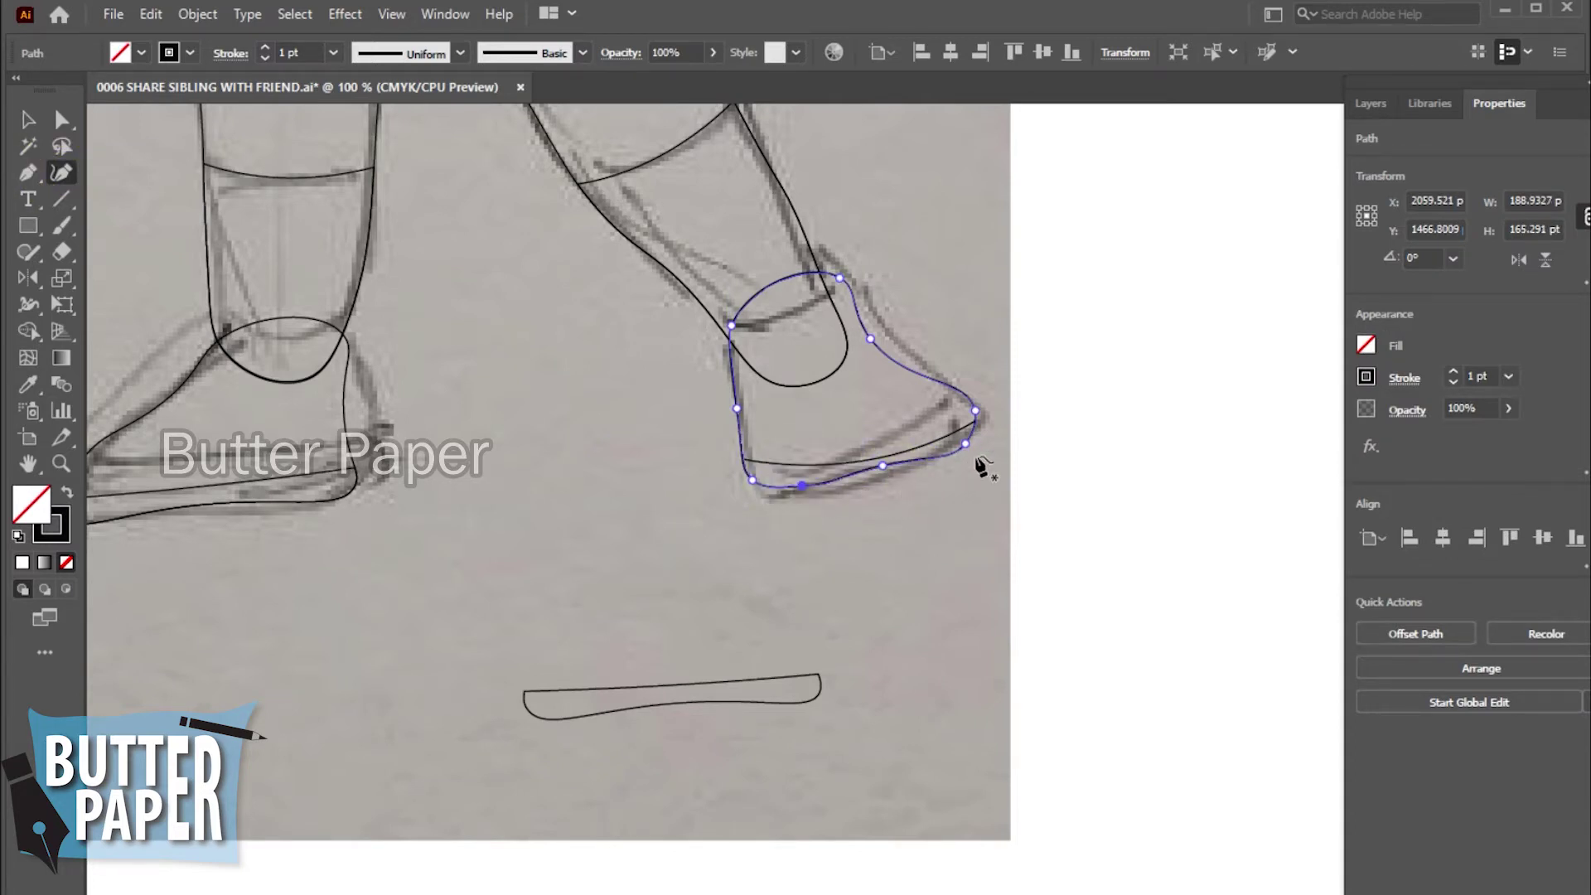
pyautogui.moveTo(976, 411); pyautogui.dragTo(980, 408)
pyautogui.moveTo(874, 332); pyautogui.dragTo(875, 331)
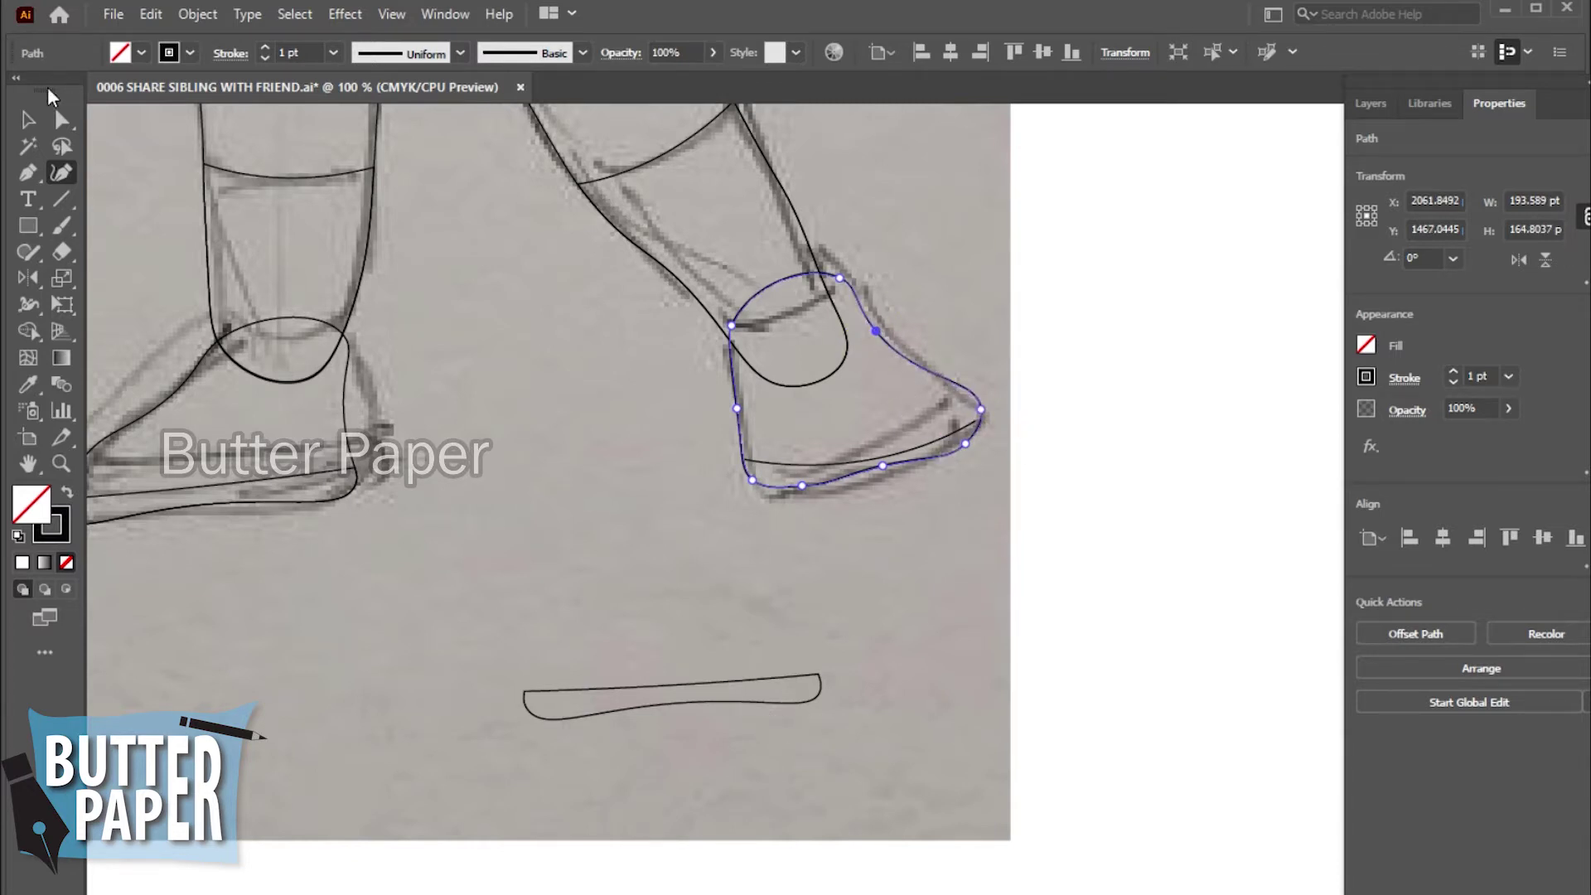
pyautogui.click(27, 120)
pyautogui.click(862, 554)
# - Zoom in on the right shoe and pen a curved line from its heel corner to the toe
pyautogui.press('z')
pyautogui.click(862, 527)
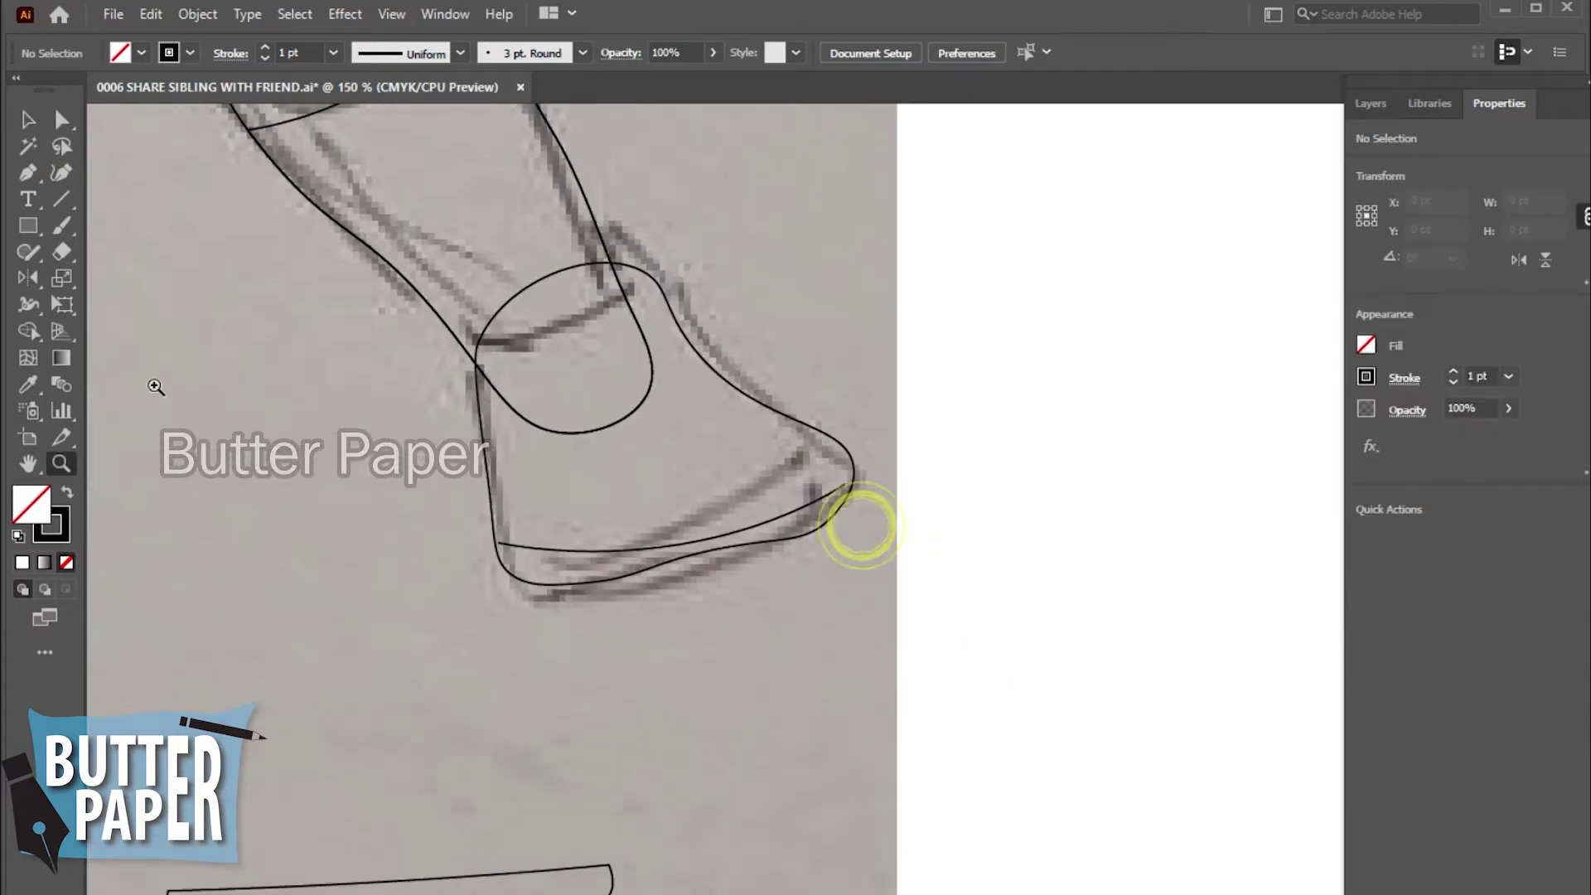
pyautogui.press('v')
pyautogui.click(800, 503)
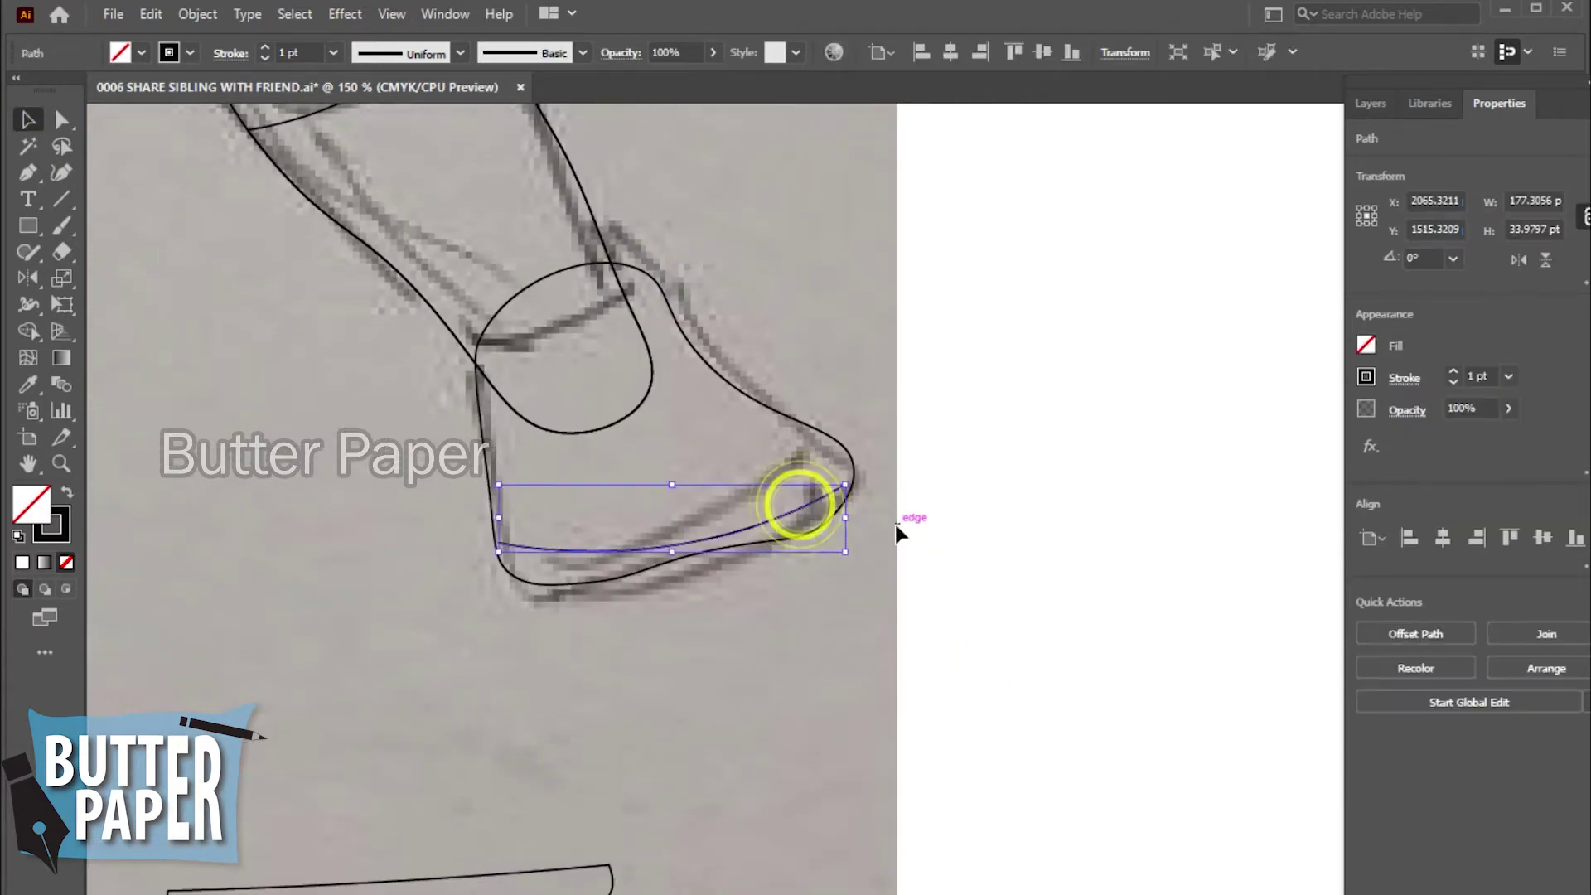
pyautogui.click(784, 631)
pyautogui.press('p')
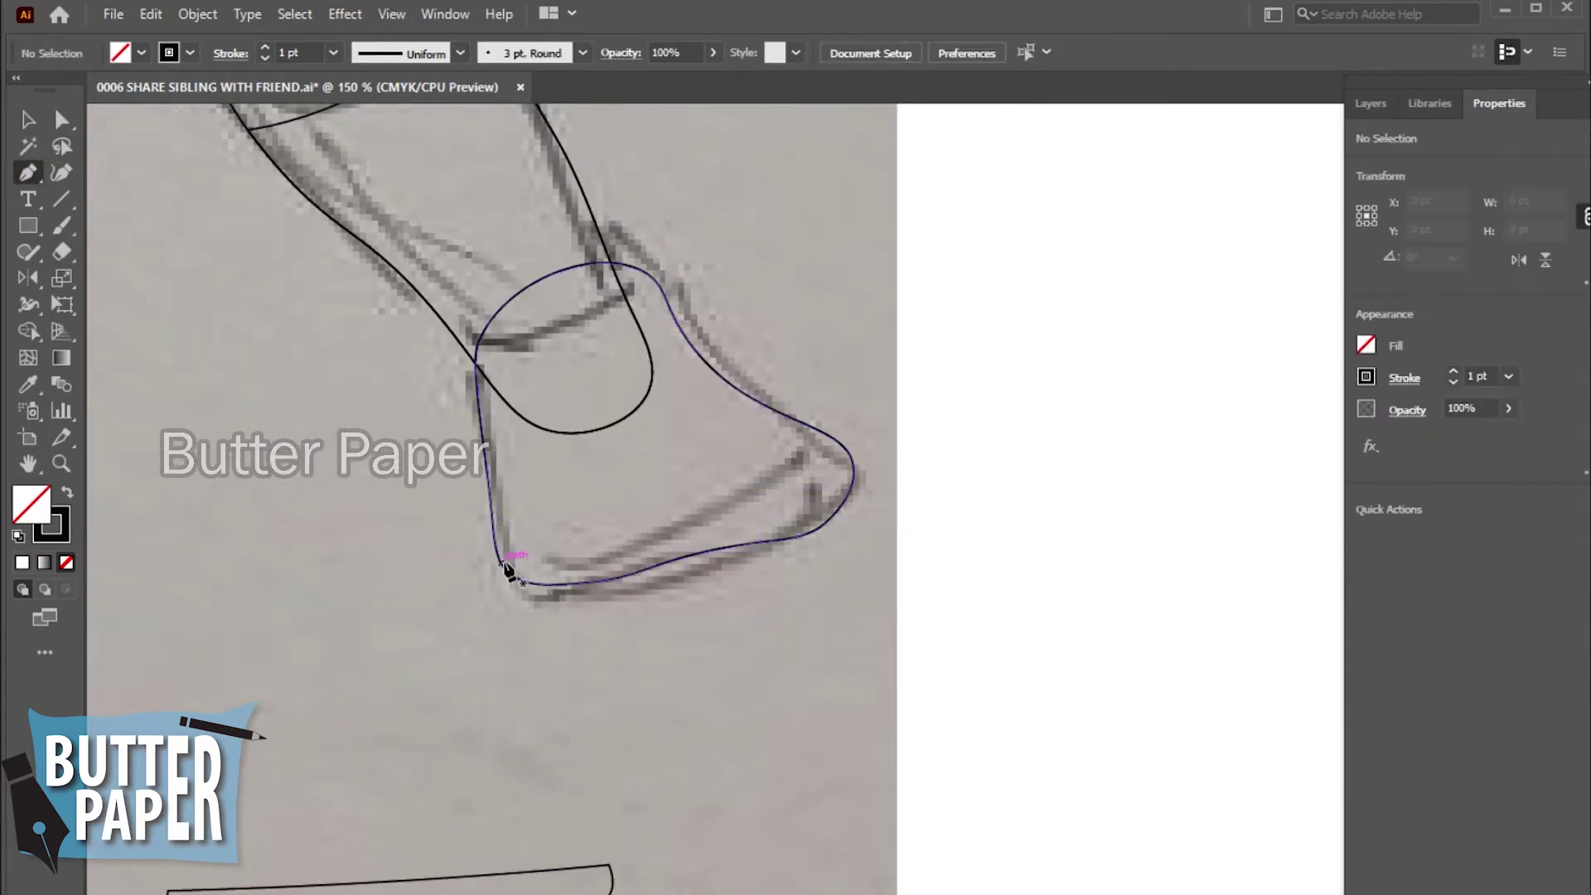
pyautogui.click(500, 560)
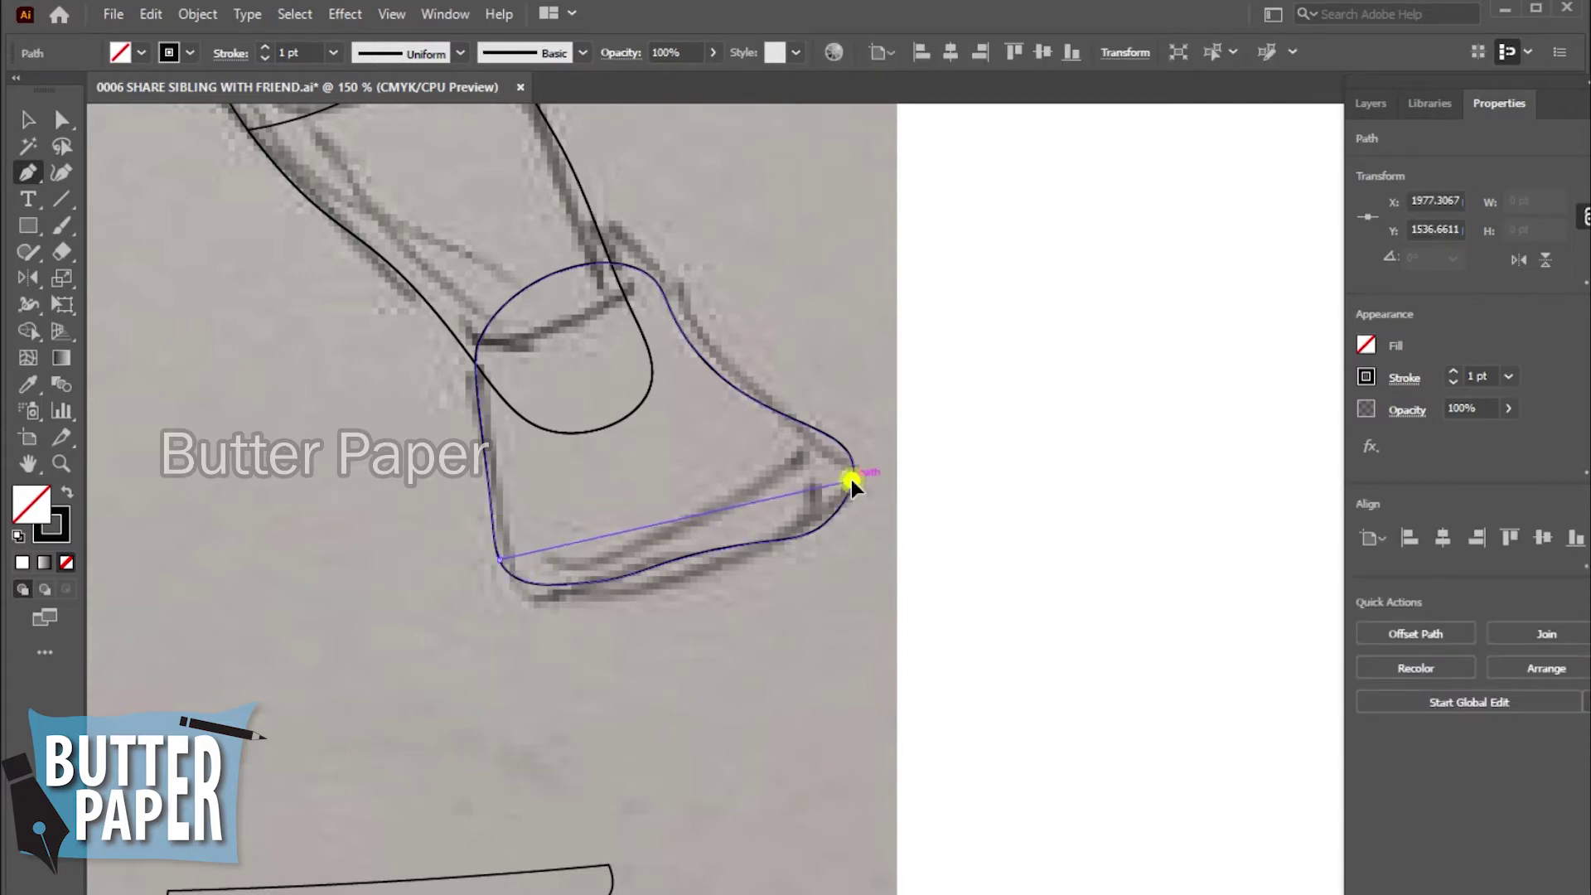
pyautogui.moveTo(851, 481); pyautogui.dragTo(1012, 406)
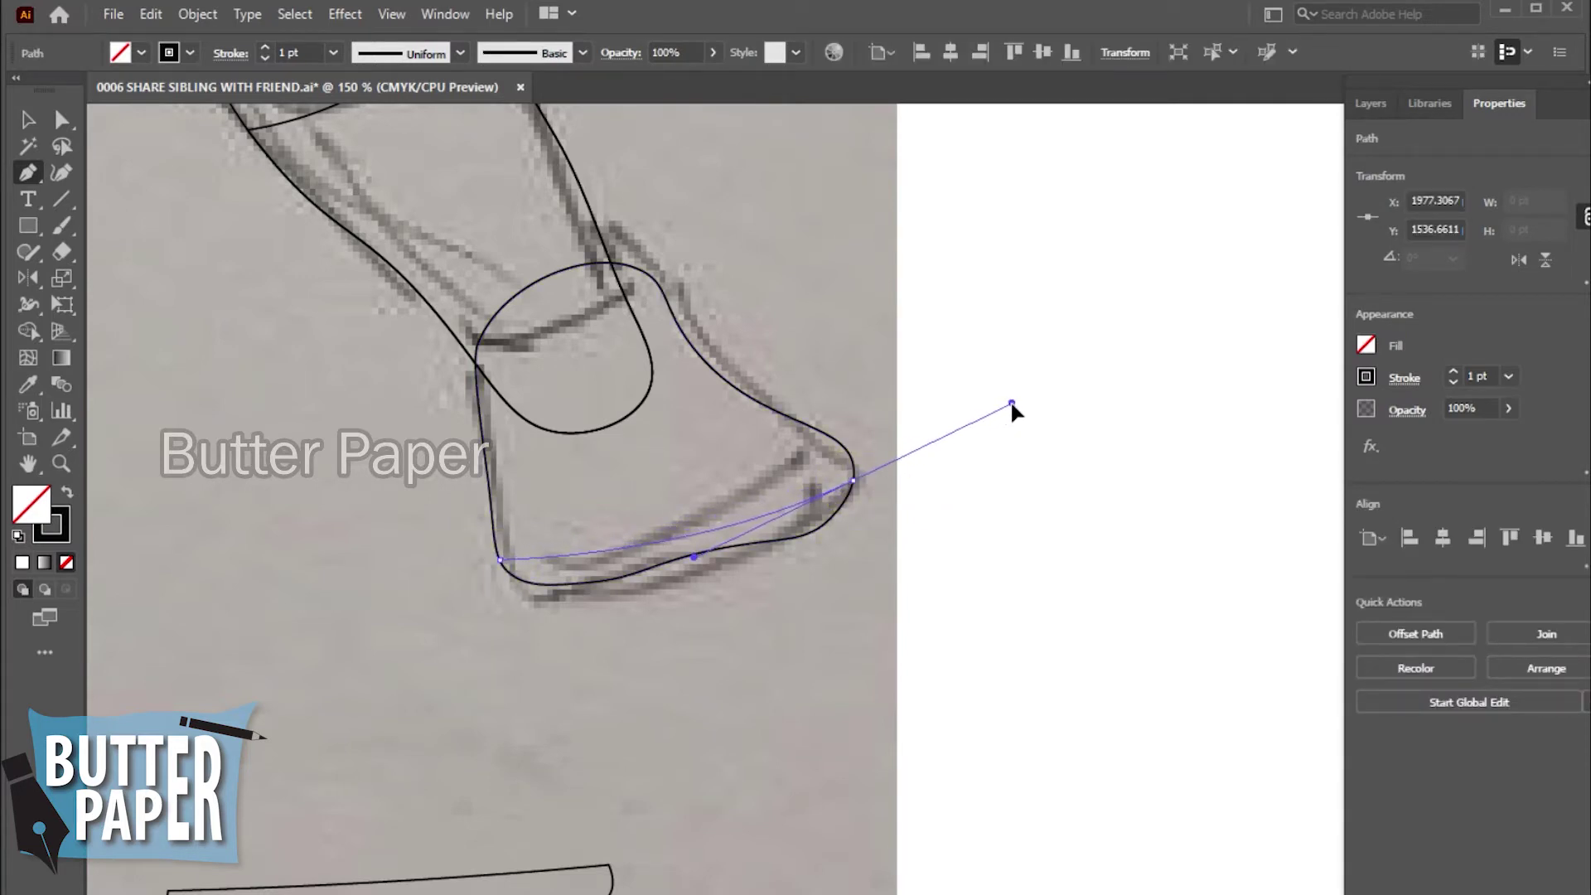
pyautogui.press('v')
pyautogui.click(792, 672)
pyautogui.click(867, 604)
# - Bring up Pathfinder and try Minus Back, then Minus Front, on the shoe outline and line
pyautogui.click(738, 534)
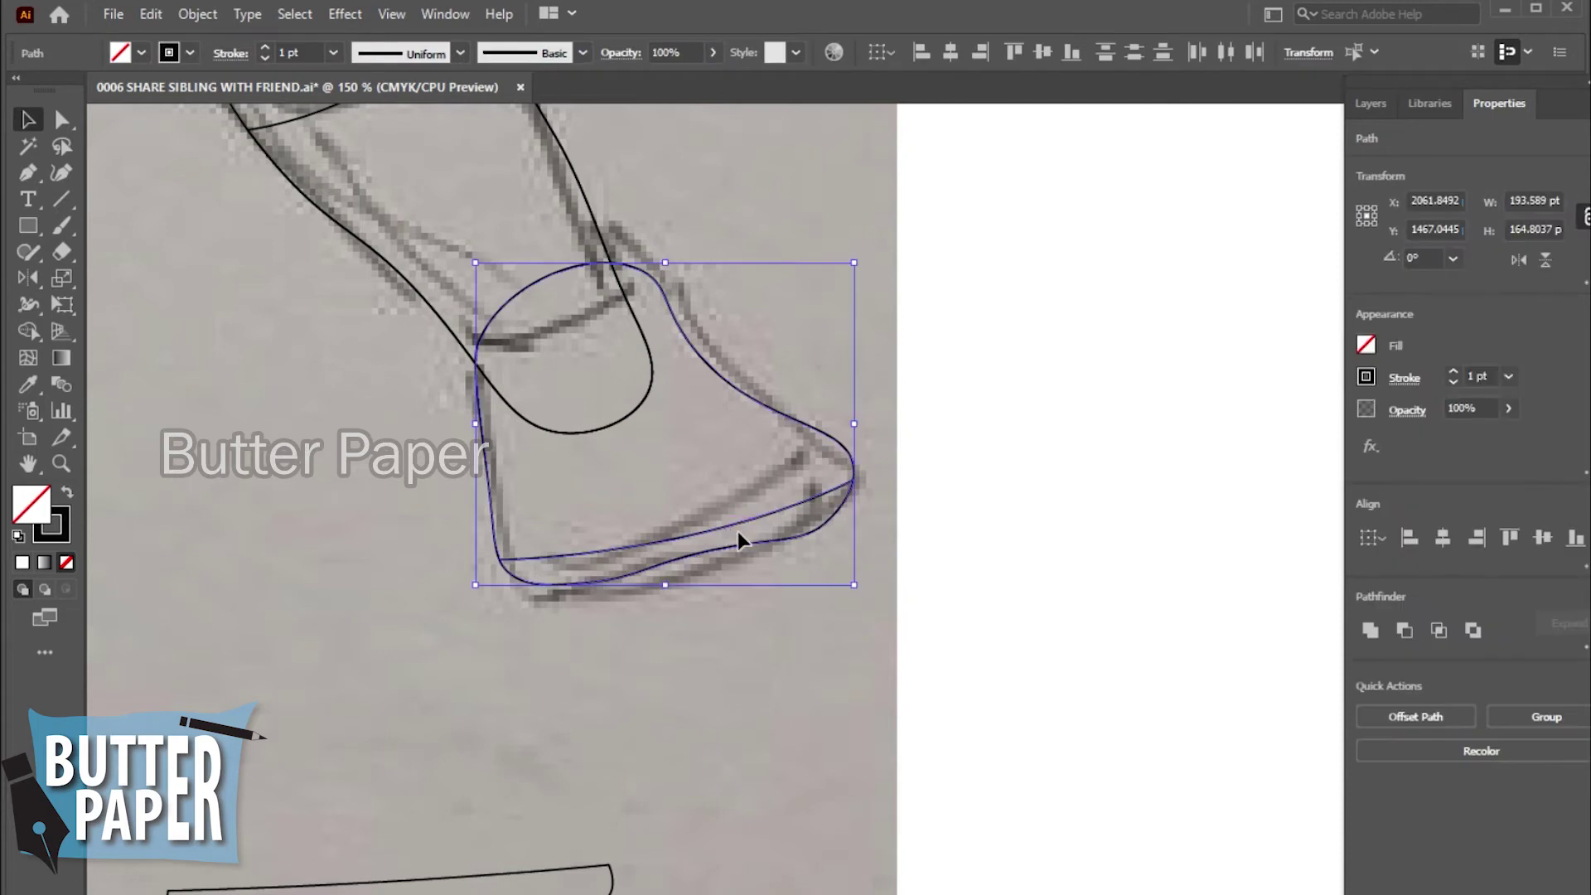
pyautogui.click(444, 14)
pyautogui.click(522, 810)
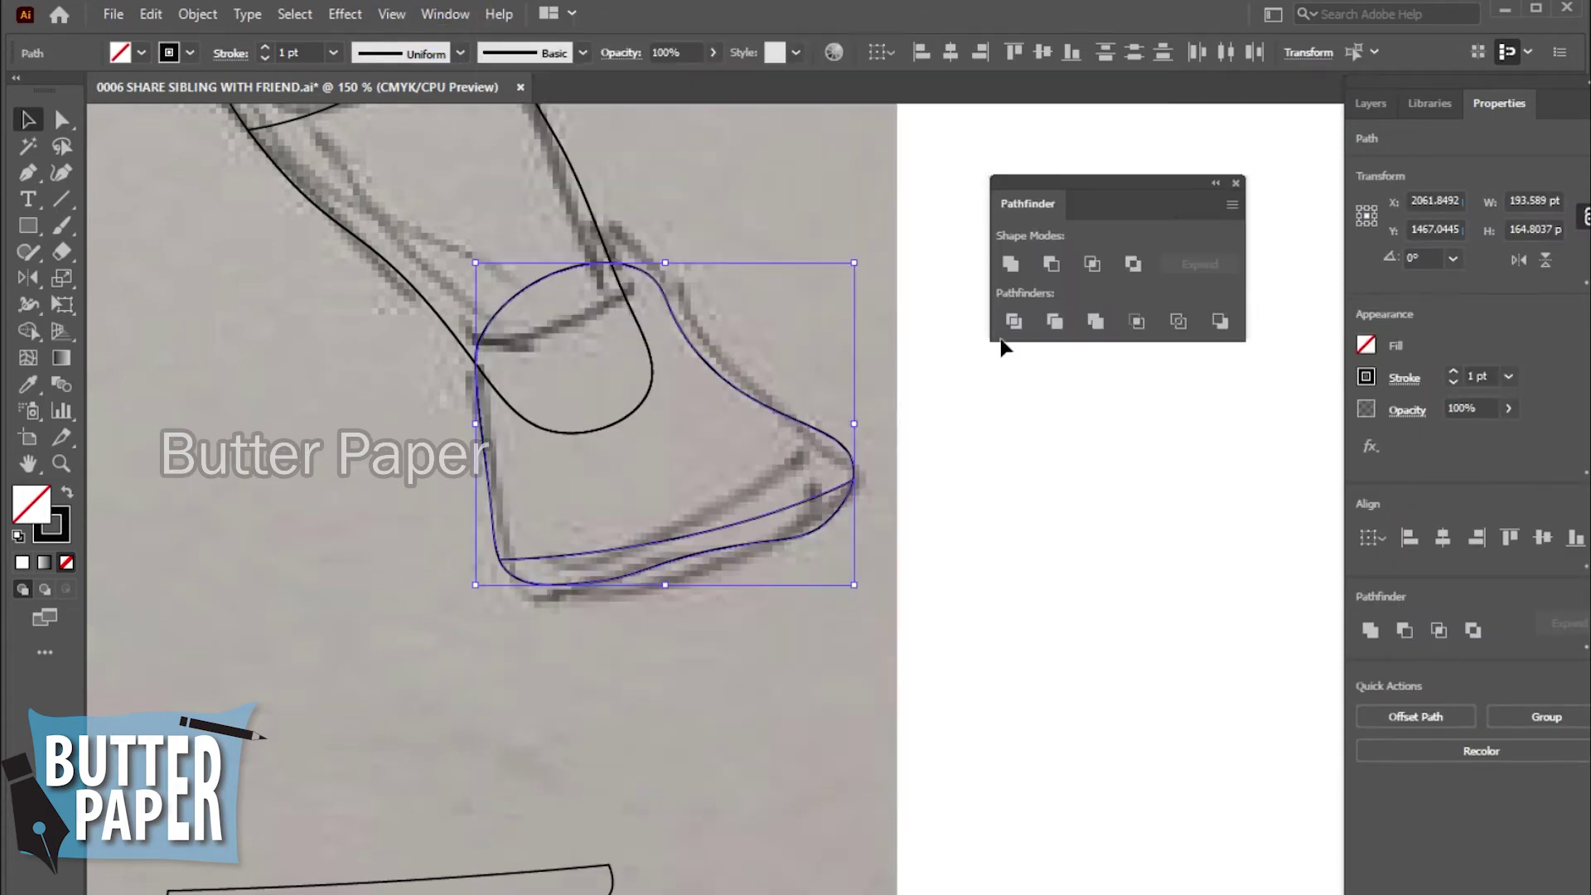
pyautogui.click(1220, 321)
pyautogui.click(983, 531)
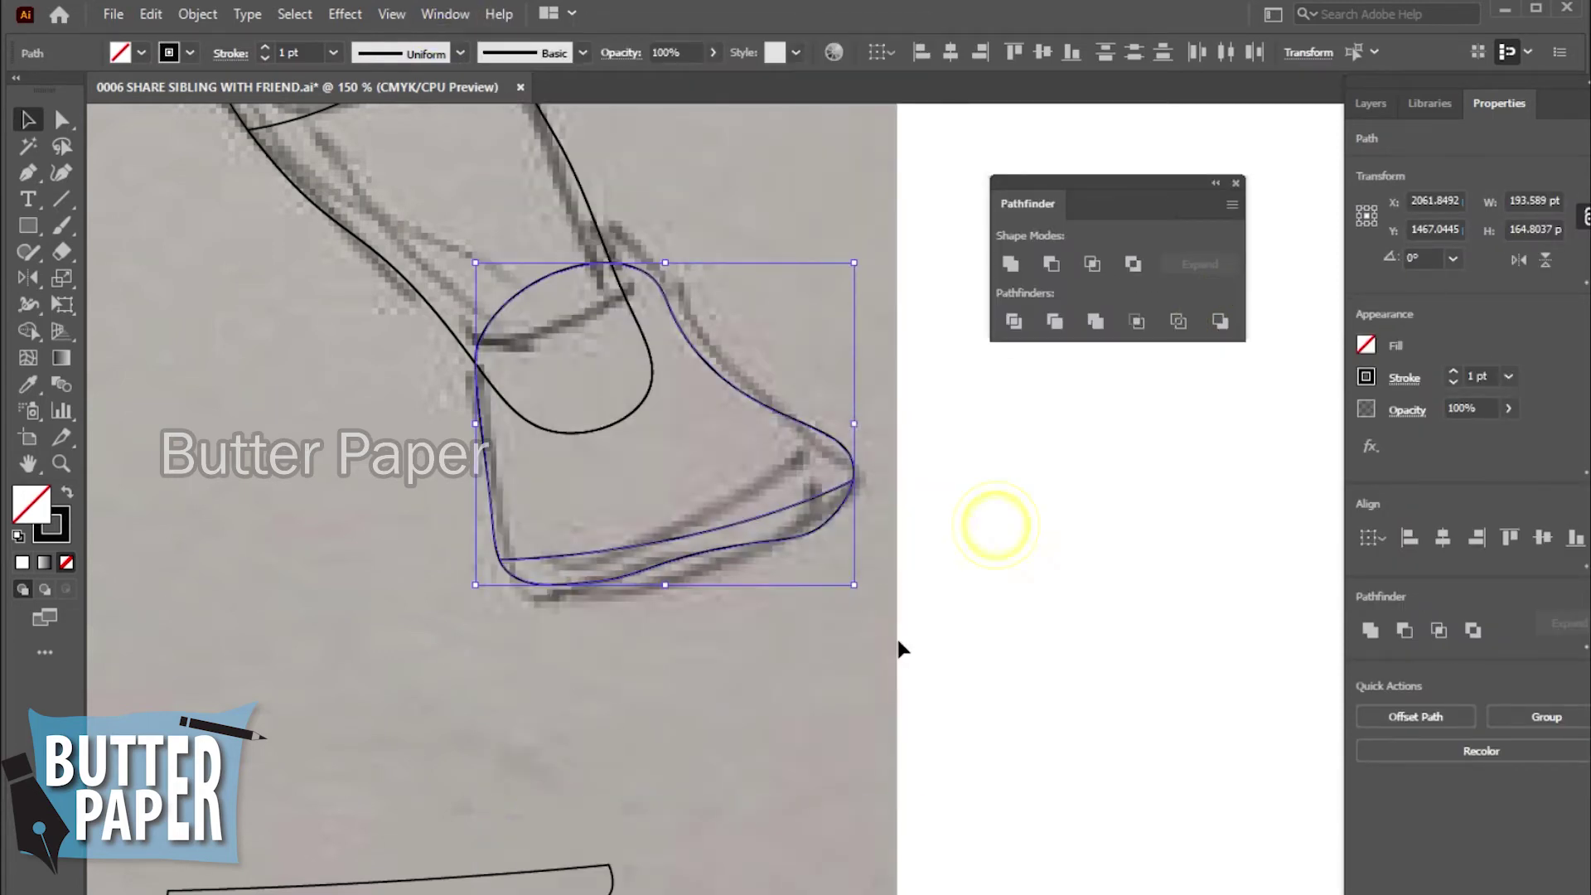
pyautogui.click(1219, 320)
pyautogui.click(983, 532)
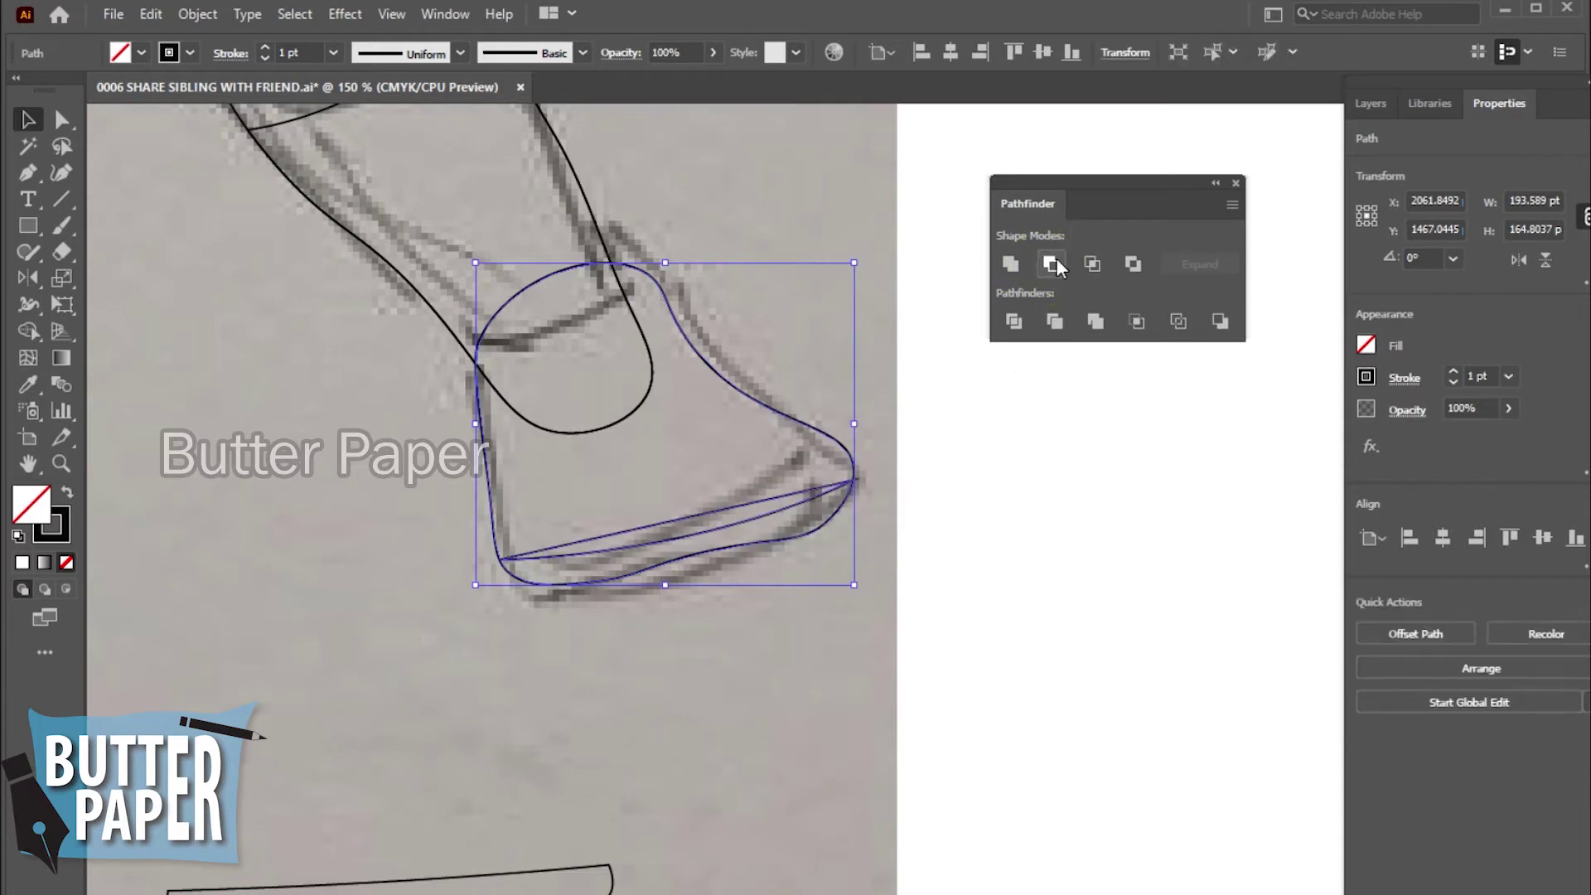
pyautogui.click(1054, 320)
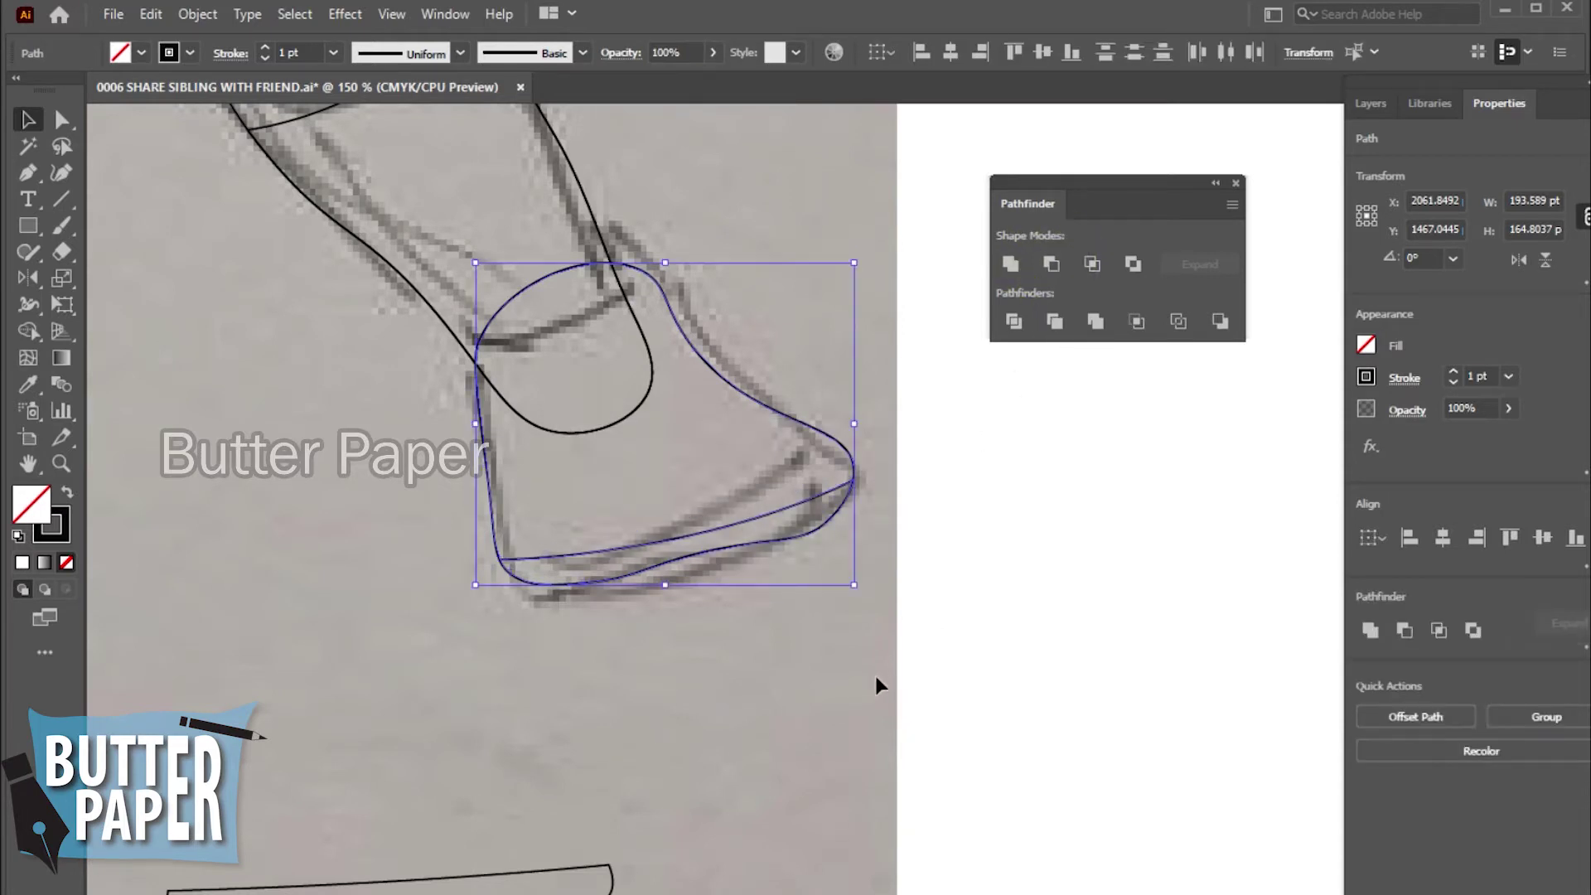
pyautogui.click(862, 675)
# - Extend the sole line's left end past the shoe outline and cut the shoe with Minus Front
pyautogui.click(788, 498)
pyautogui.press('a')
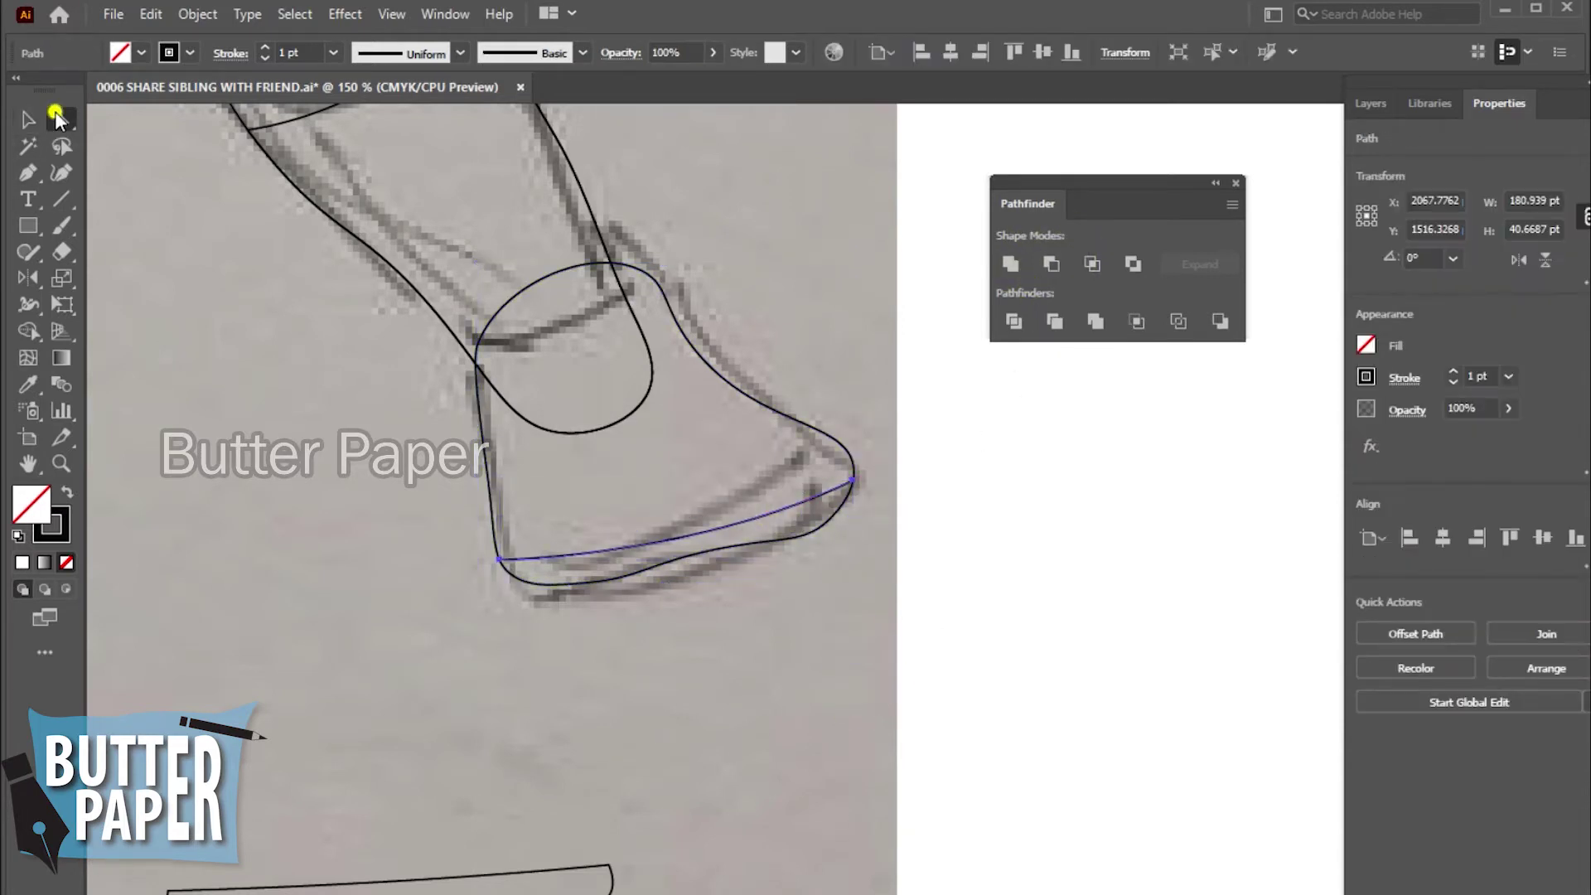
pyautogui.moveTo(853, 480); pyautogui.dragTo(872, 469)
pyautogui.moveTo(501, 563); pyautogui.dragTo(476, 569)
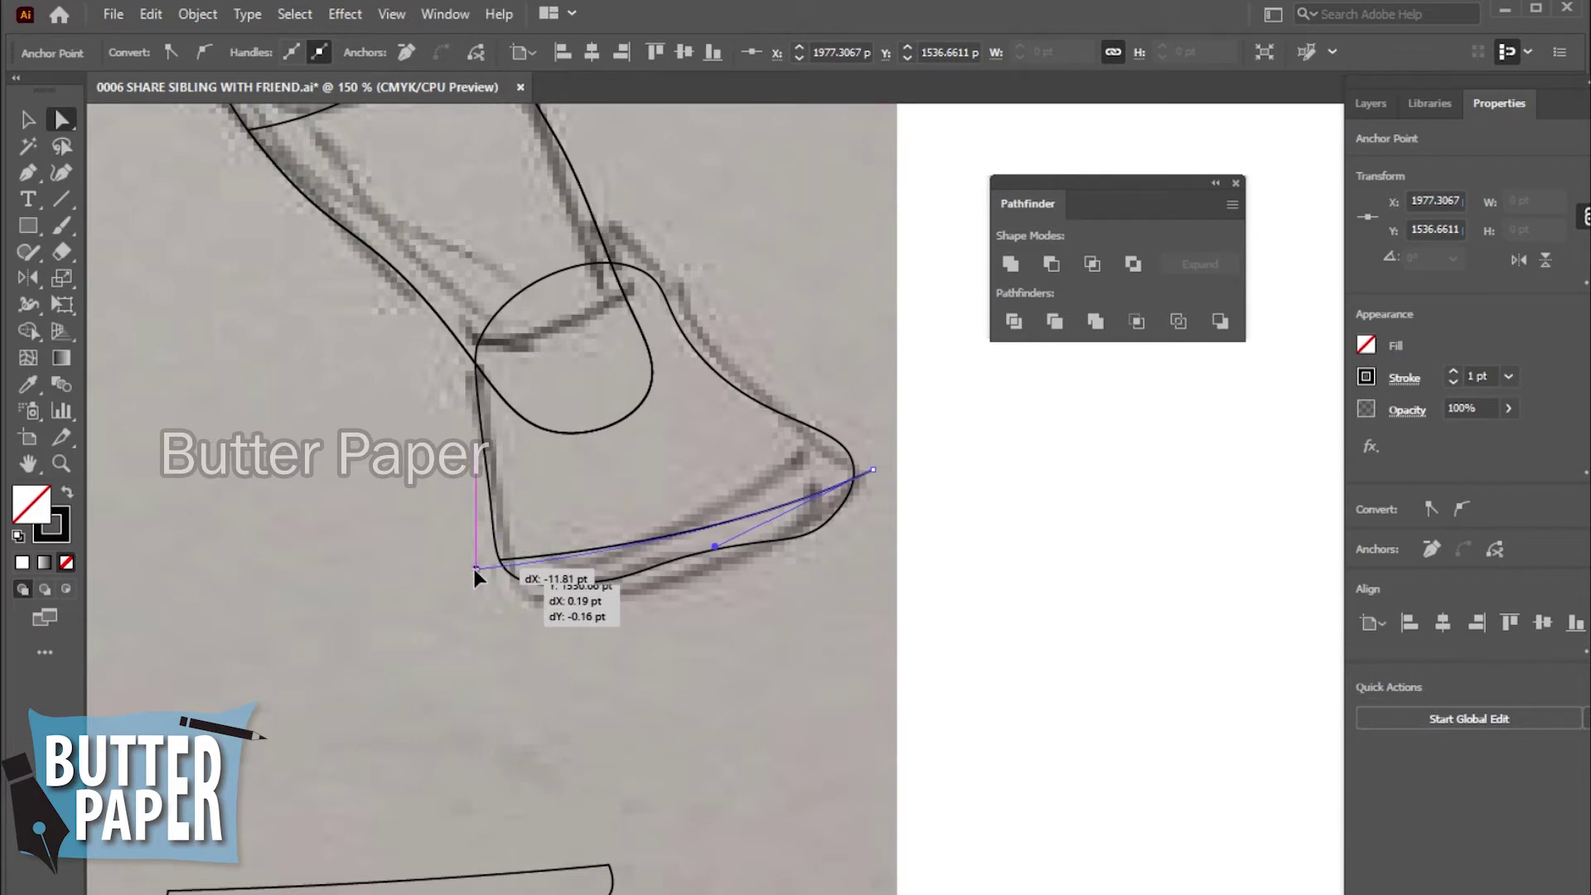
pyautogui.press('v')
pyautogui.click(798, 645)
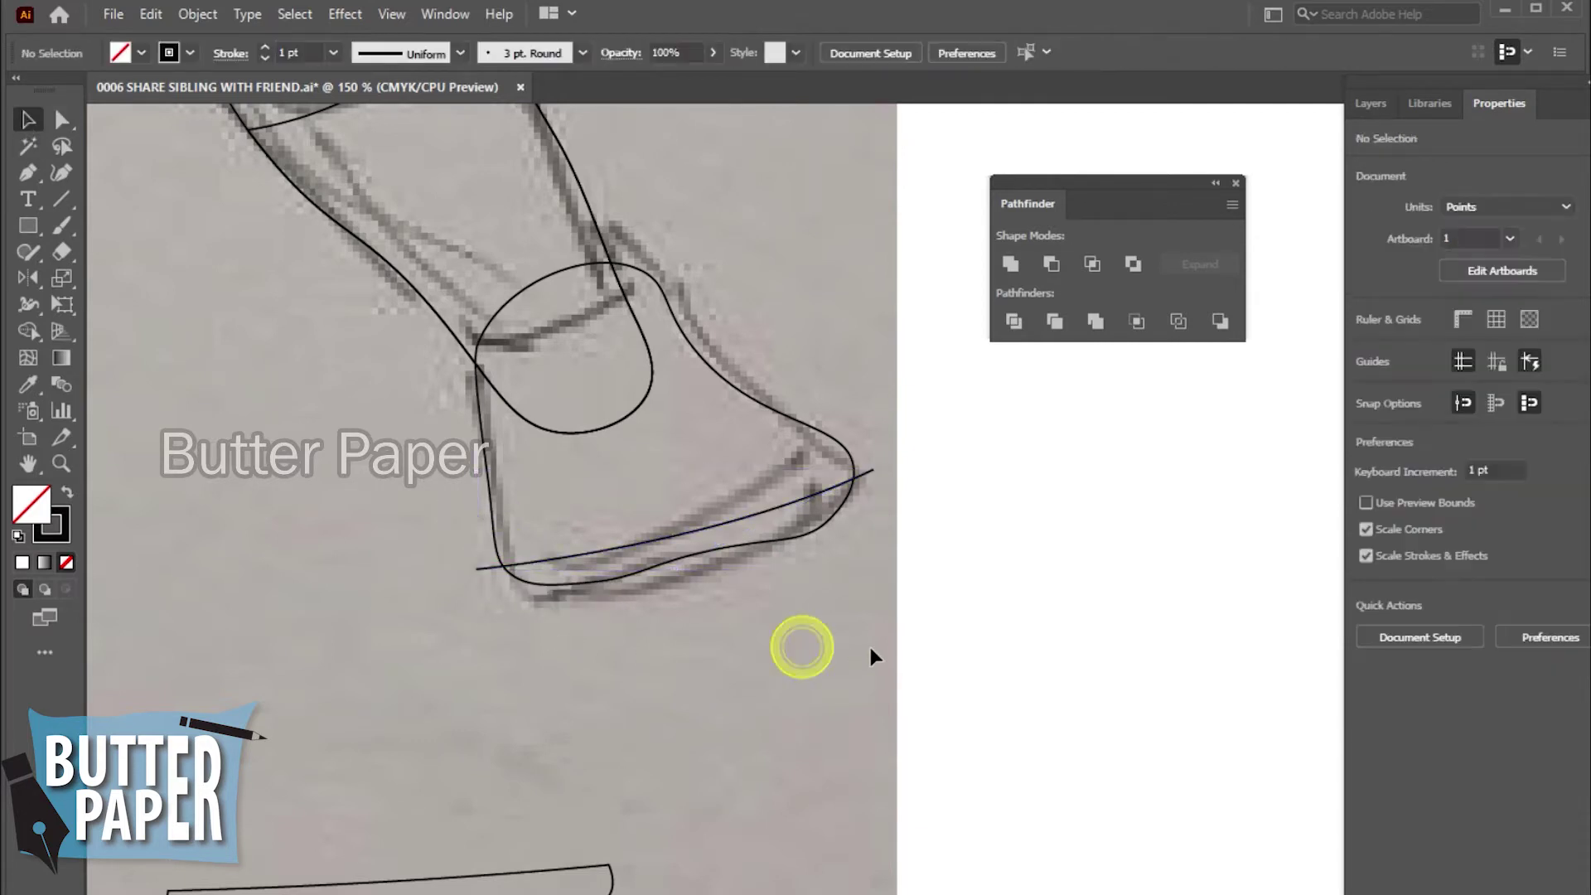
pyautogui.moveTo(870, 650); pyautogui.dragTo(751, 456)
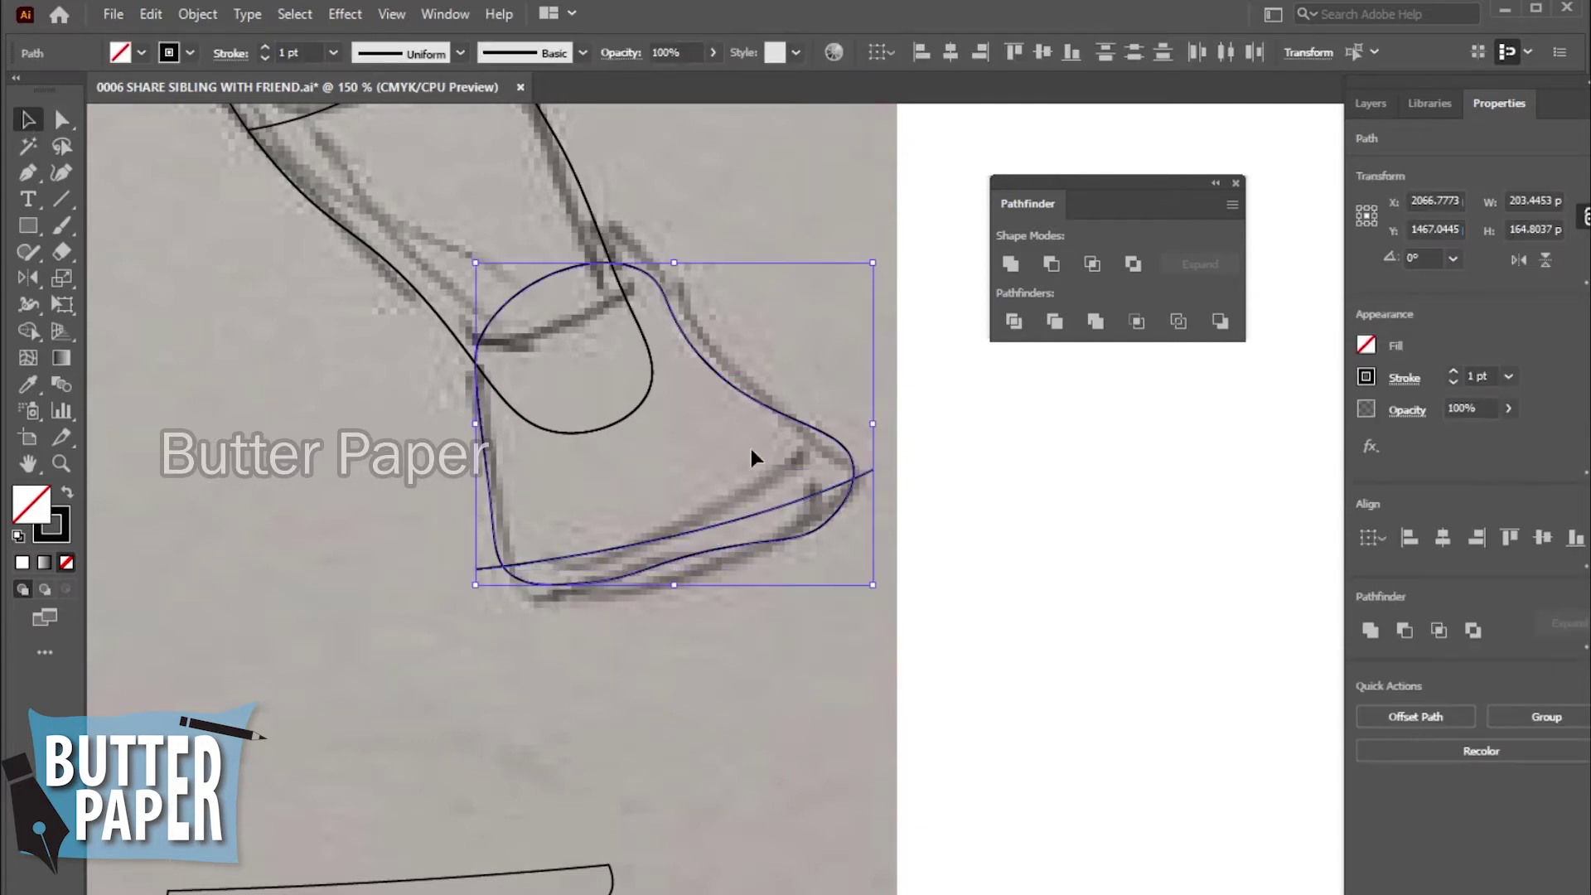
pyautogui.click(1058, 269)
# - Undo the cut, duplicate the shoe and line to the lower left, and apply Minus Front
pyautogui.click(818, 663)
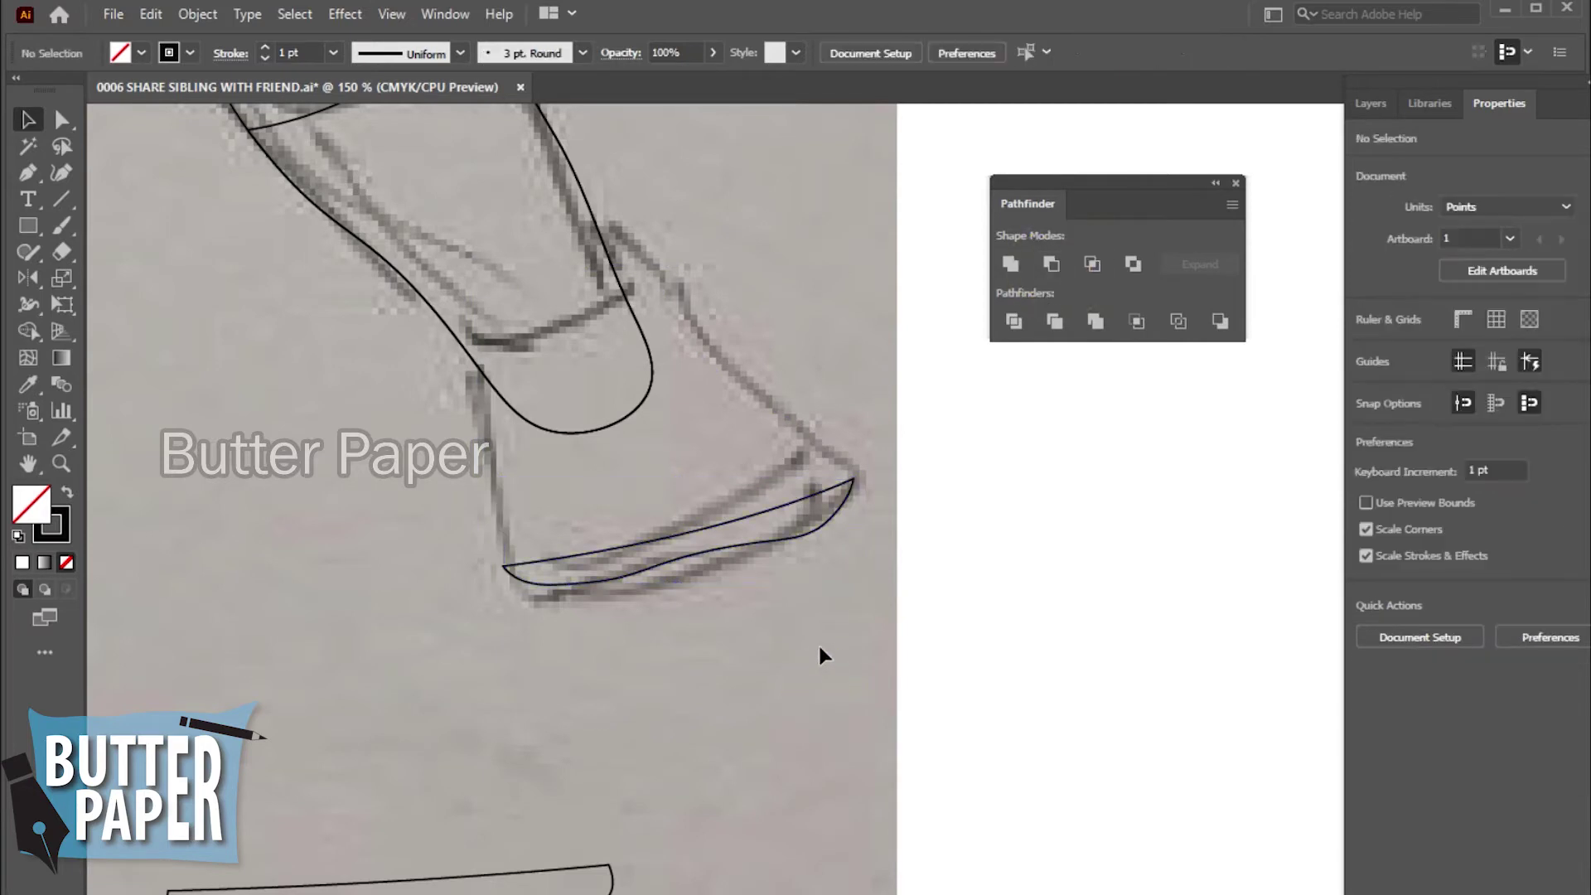
pyautogui.hotkey('ctrl', 'z')
pyautogui.click(817, 643)
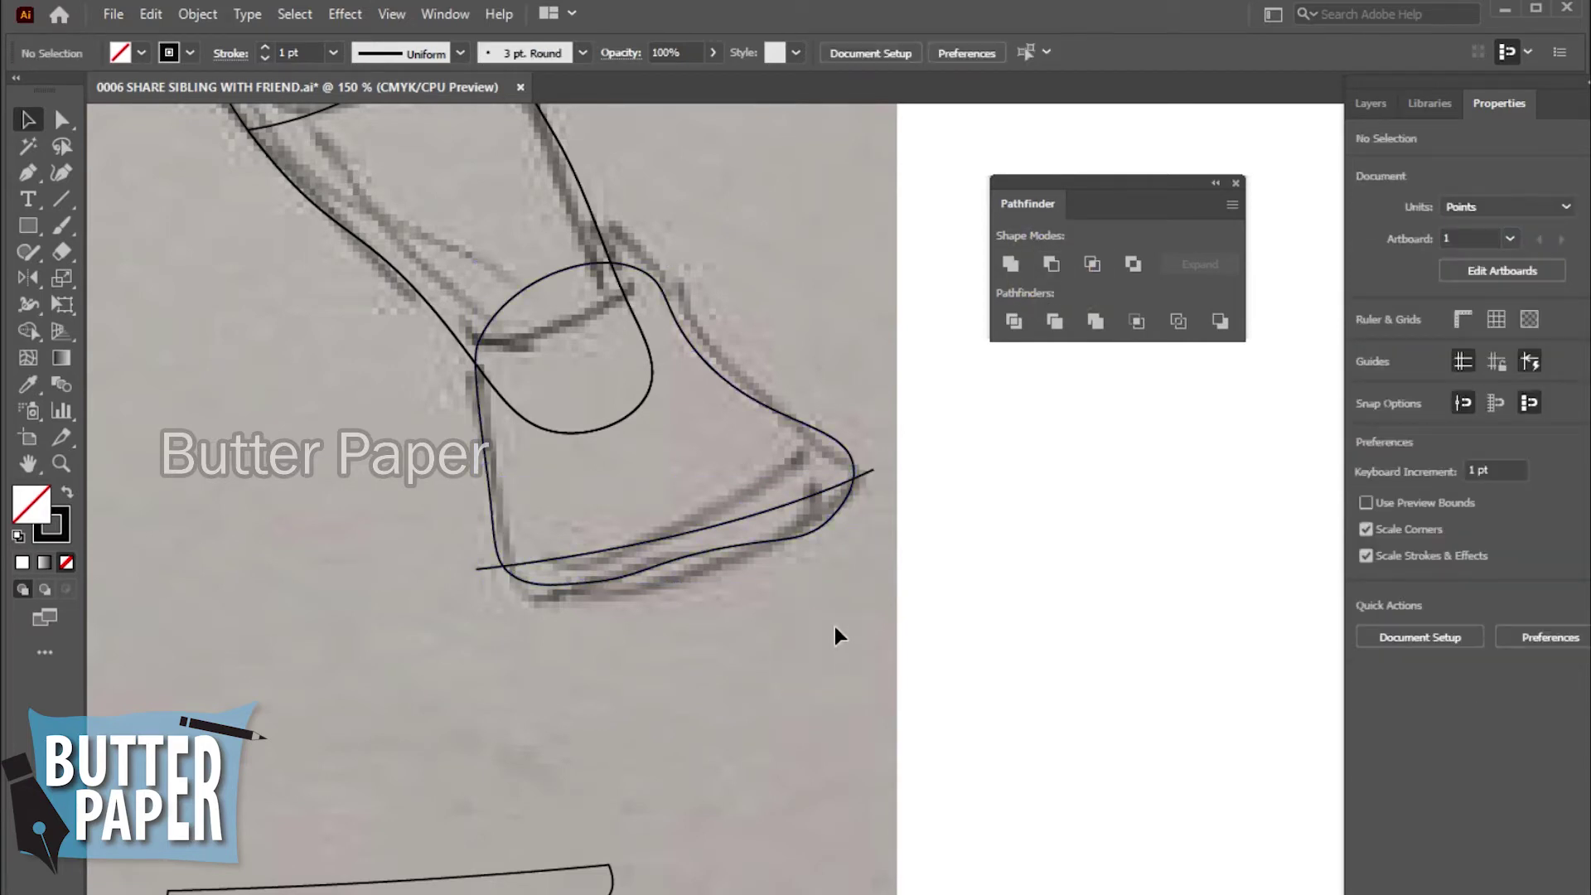
pyautogui.click(775, 390)
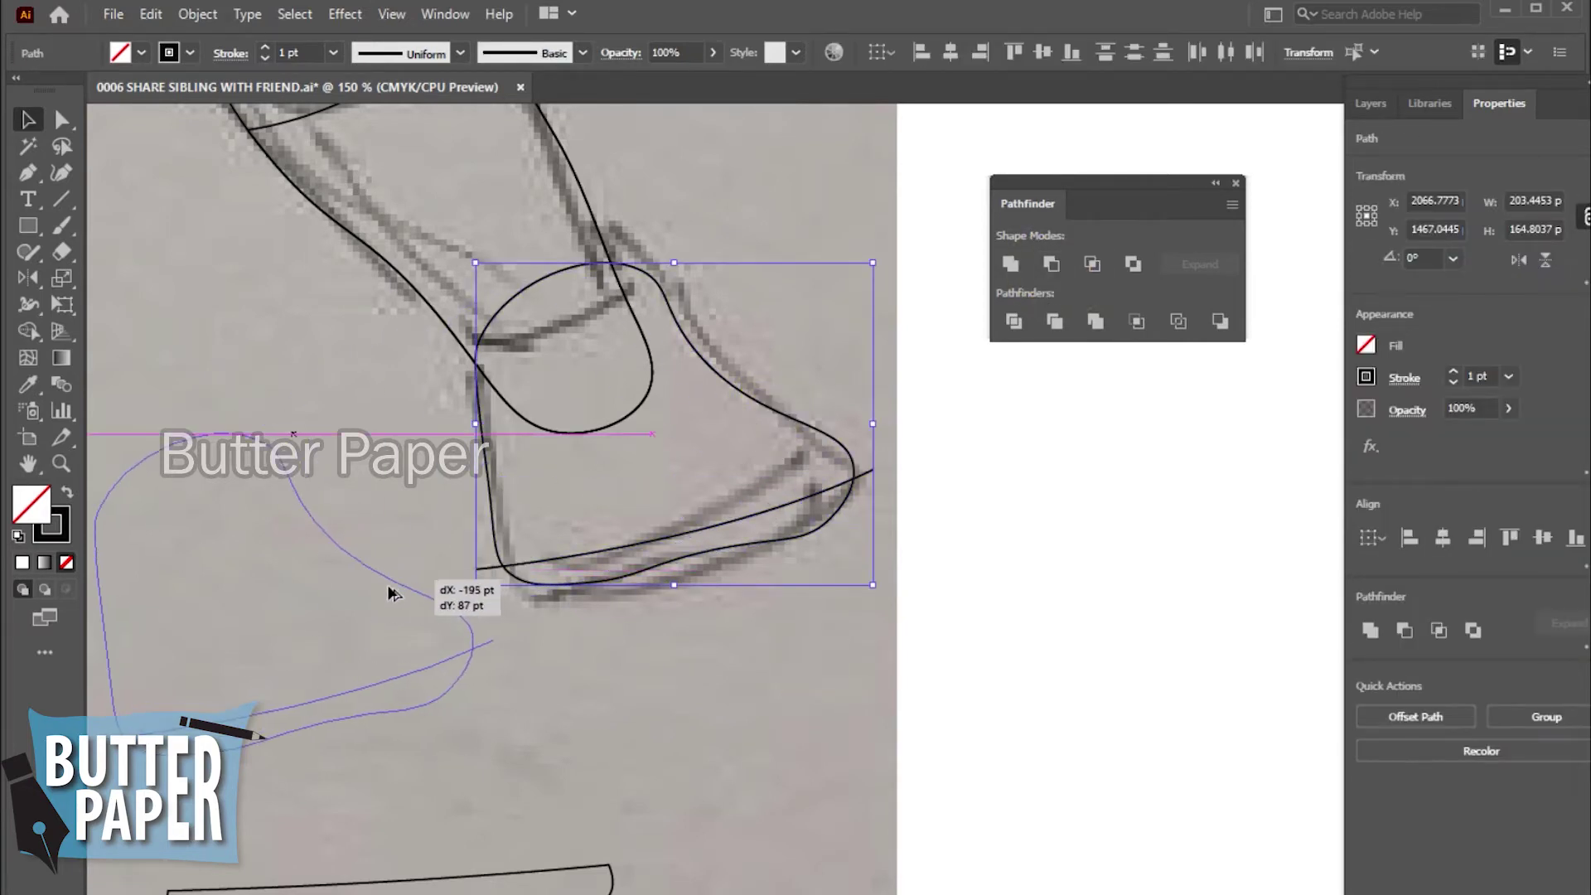
pyautogui.moveTo(771, 410); pyautogui.dragTo(547, 669)
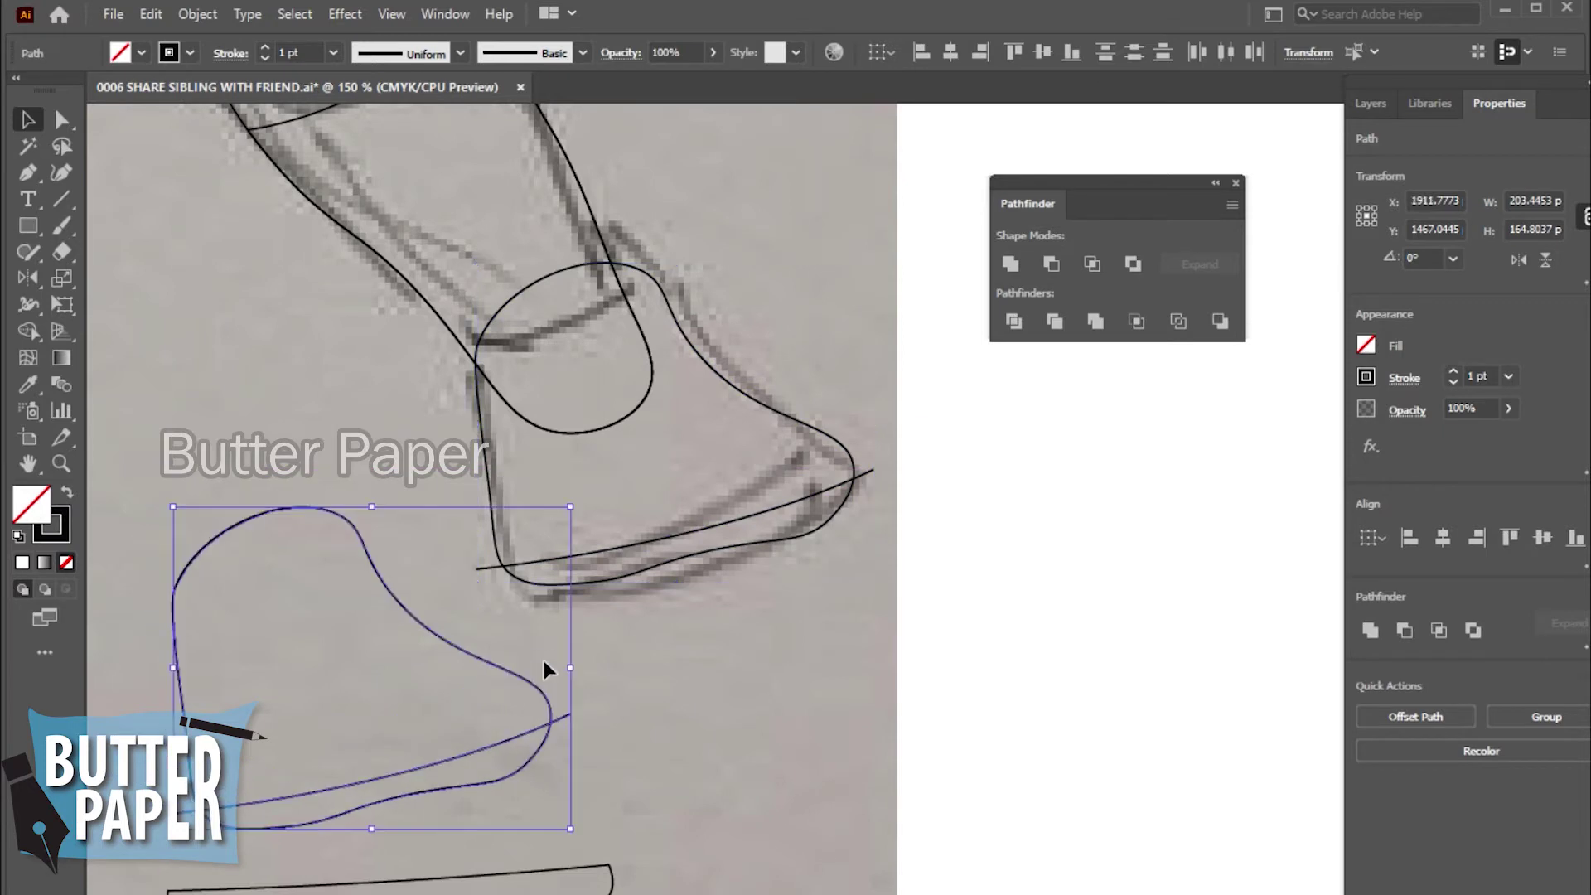
pyautogui.click(1051, 265)
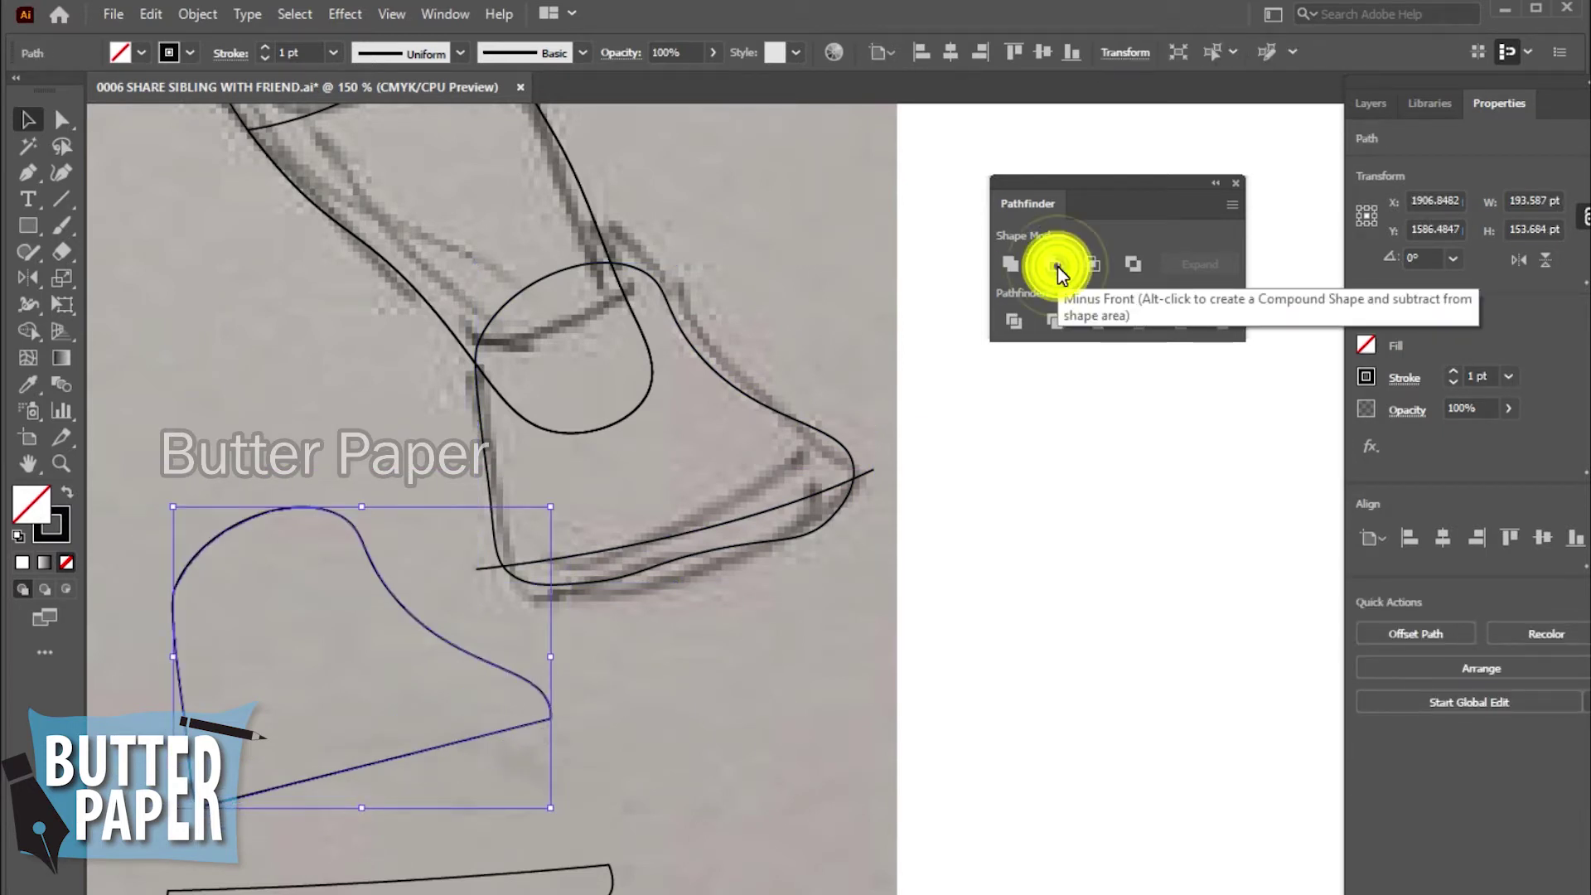
# - Retry Minus Back, then Minus Front, on the copied shoe and line
pyautogui.hotkey('ctrl', 'z')
pyautogui.click(692, 728)
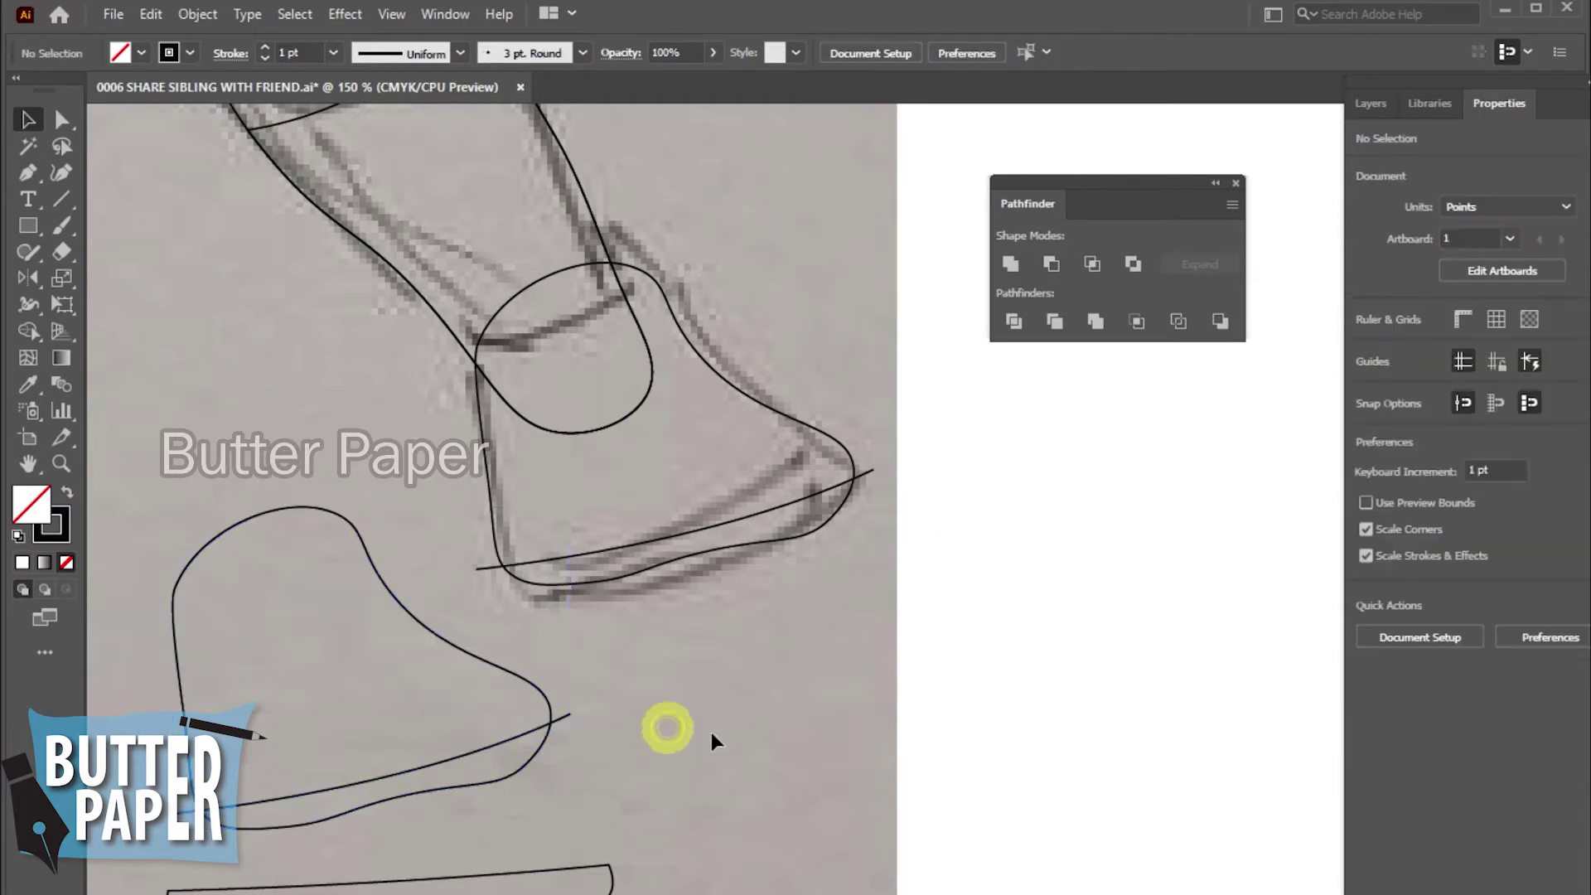
pyautogui.moveTo(711, 733); pyautogui.dragTo(535, 704)
pyautogui.click(1218, 321)
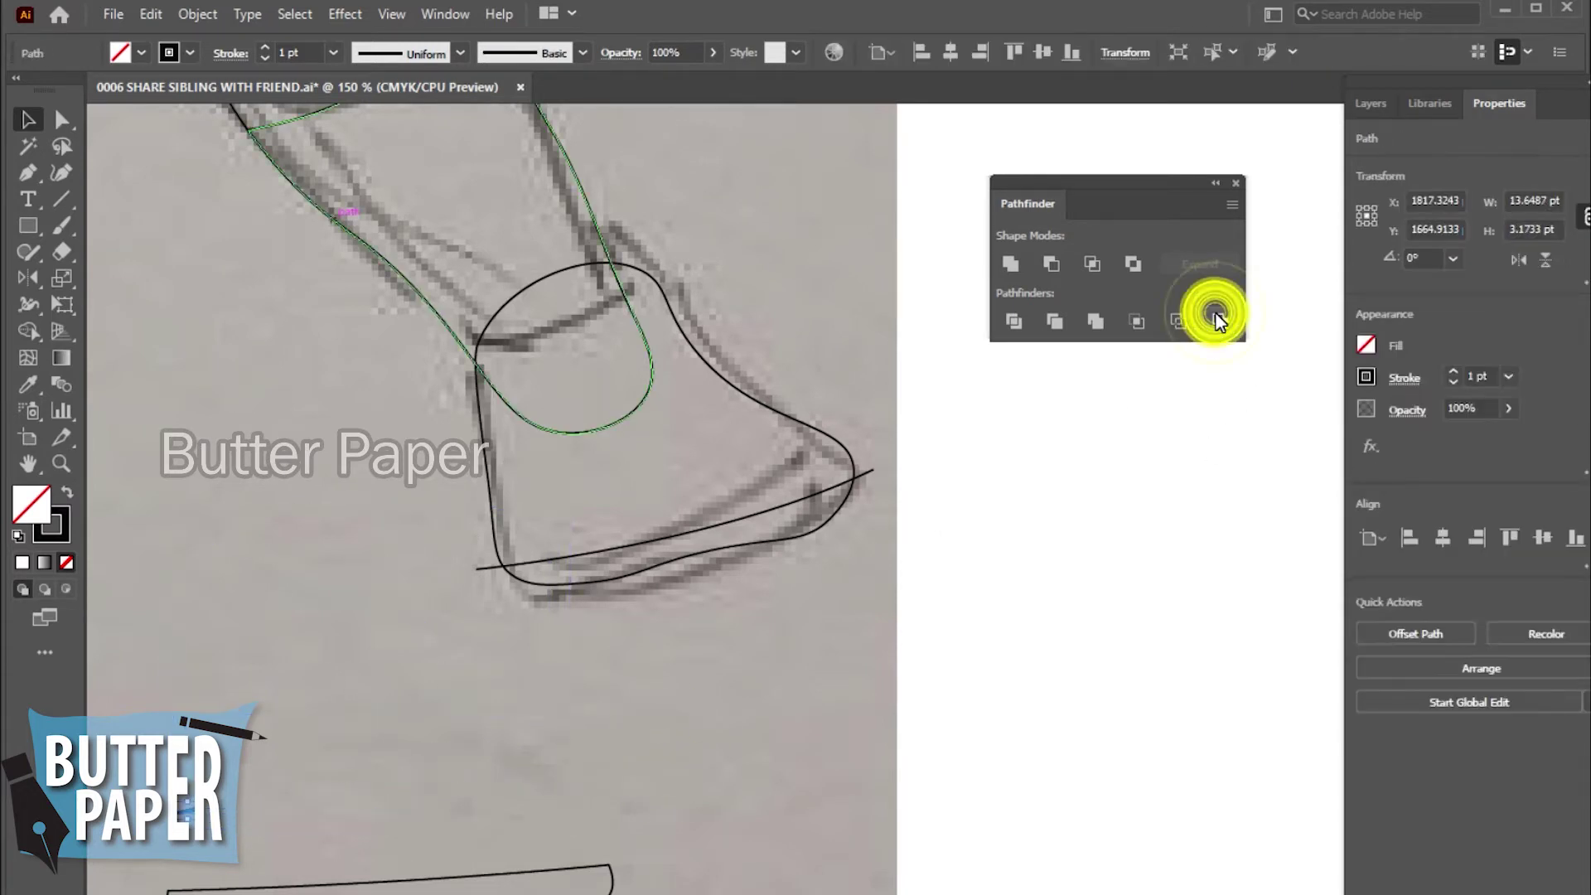
pyautogui.hotkey('ctrl', 'z')
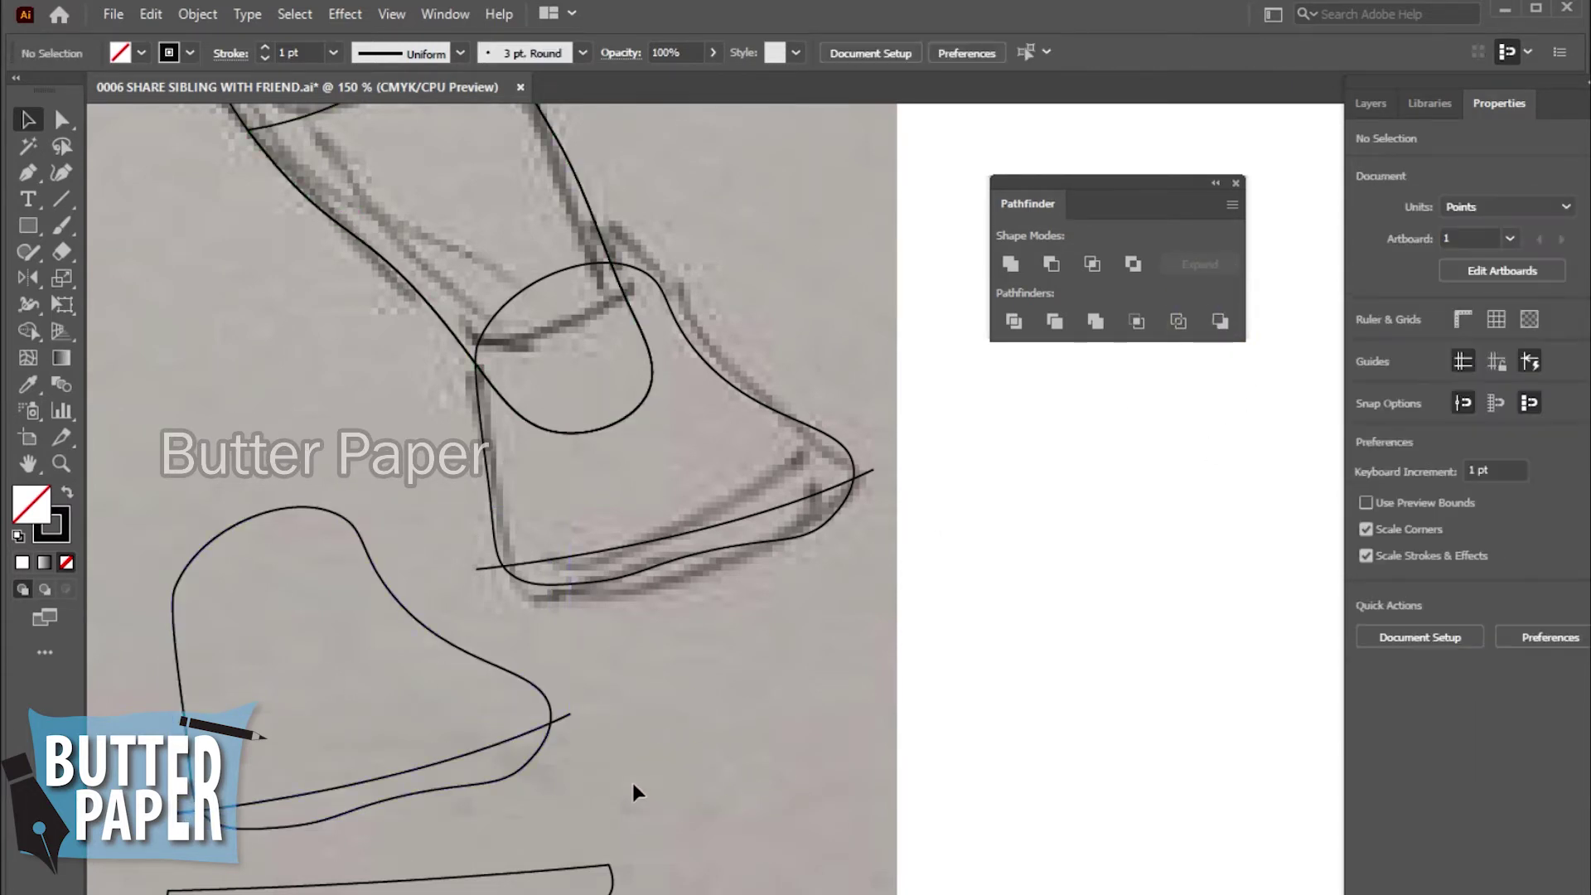
pyautogui.moveTo(632, 789); pyautogui.dragTo(530, 705)
pyautogui.click(1052, 263)
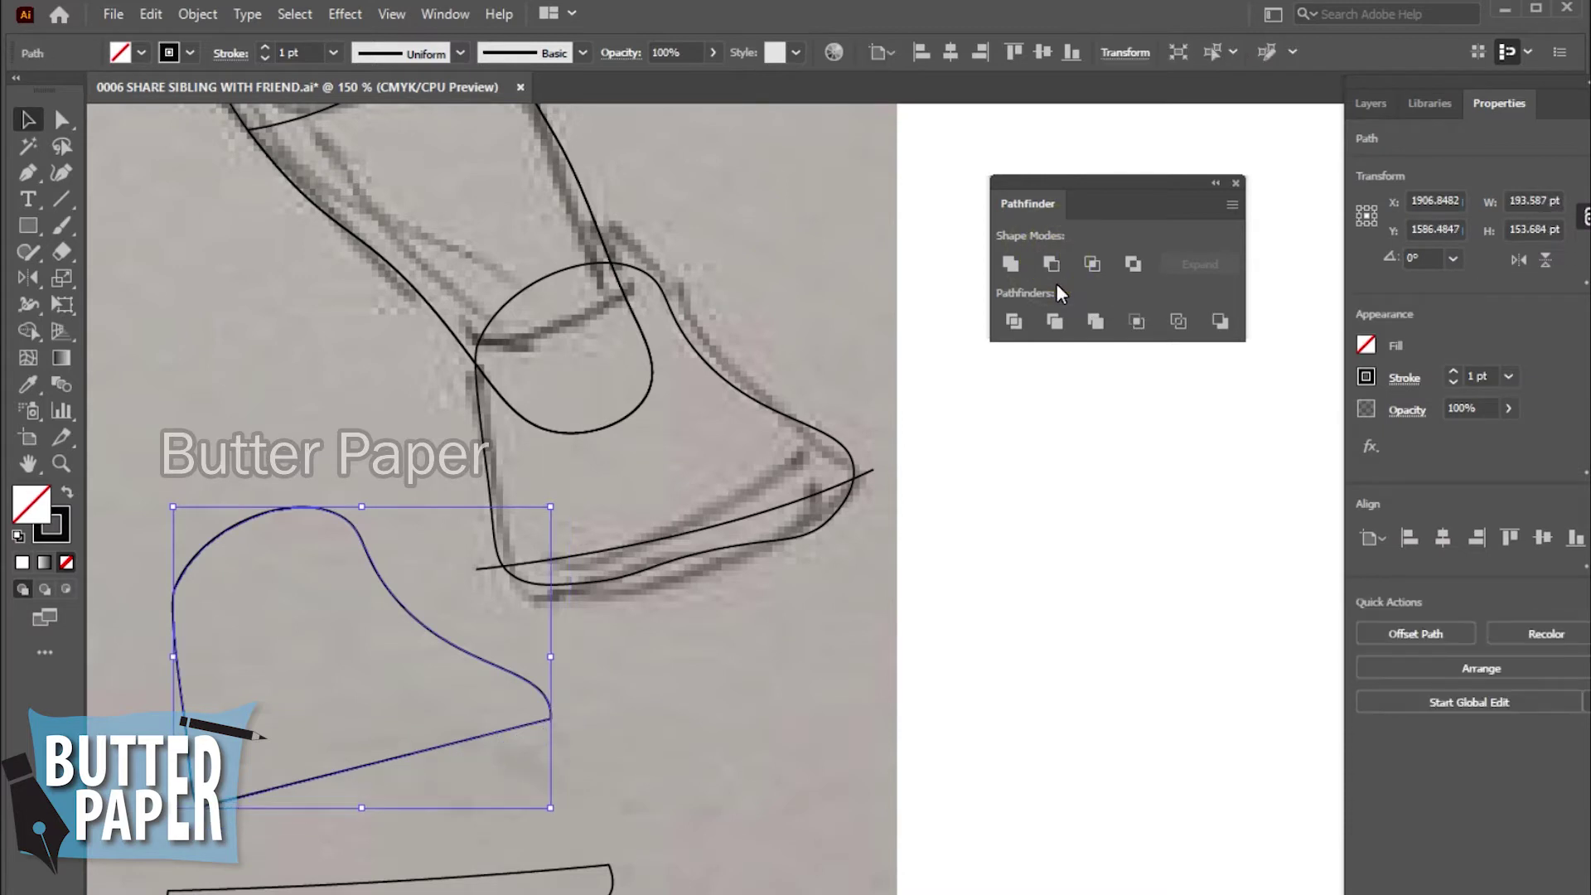
# - Drag the separated sole strip up beneath the boot
pyautogui.click(710, 776)
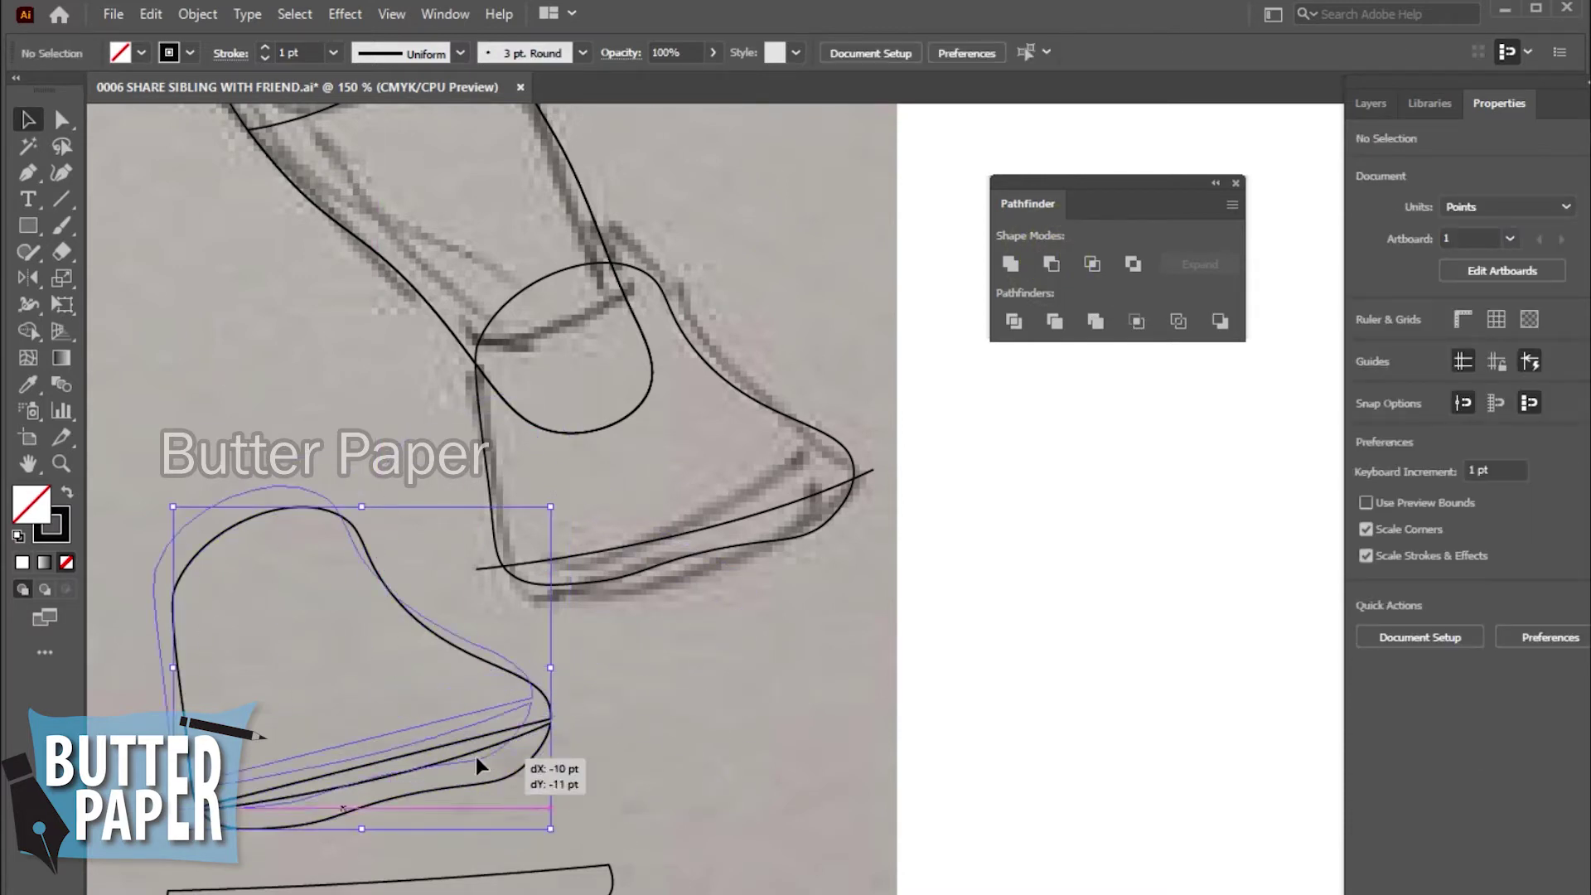
pyautogui.moveTo(499, 778)
pyautogui.mouseDown()
pyautogui.moveTo(489, 789)
pyautogui.moveTo(799, 617)
pyautogui.mouseUp()
pyautogui.rightClick(489, 787)
pyautogui.click(722, 761)
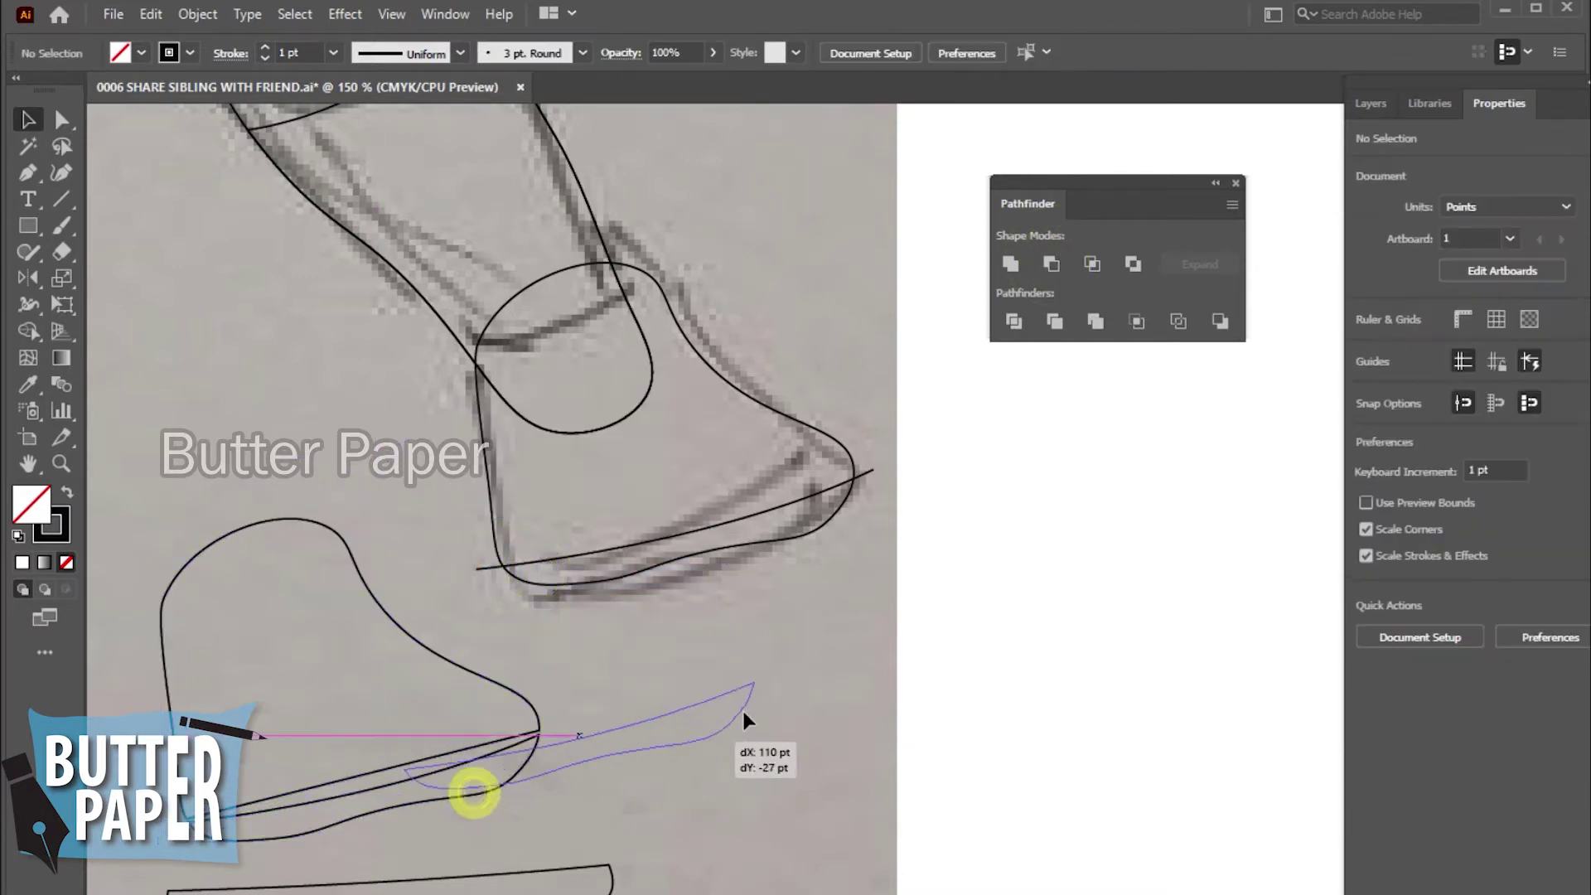
pyautogui.click(800, 821)
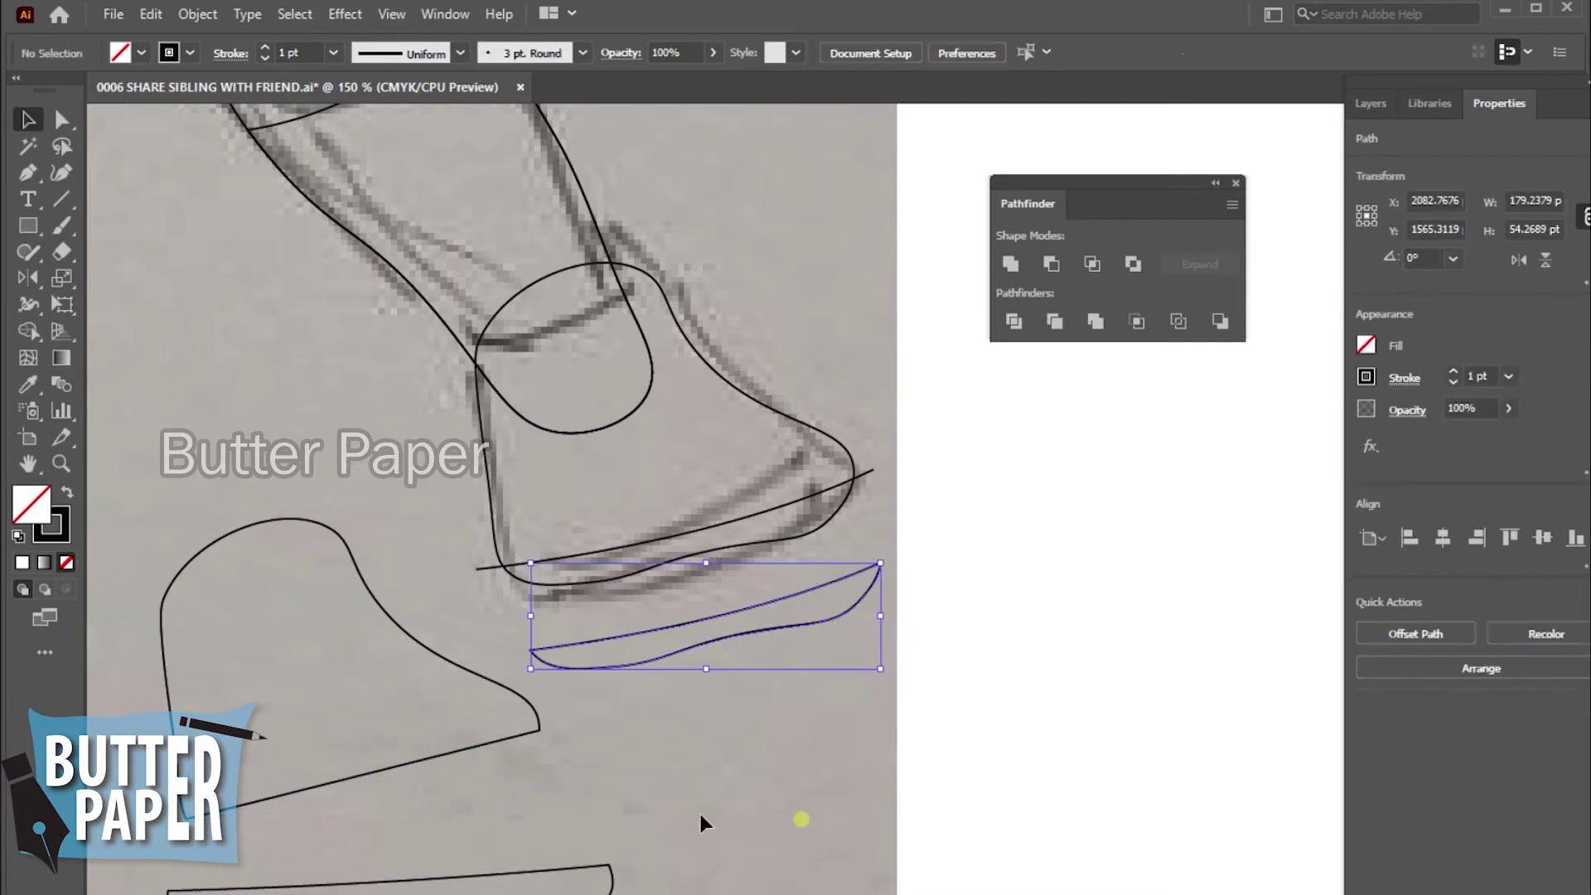
pyautogui.click(668, 543)
pyautogui.click(853, 715)
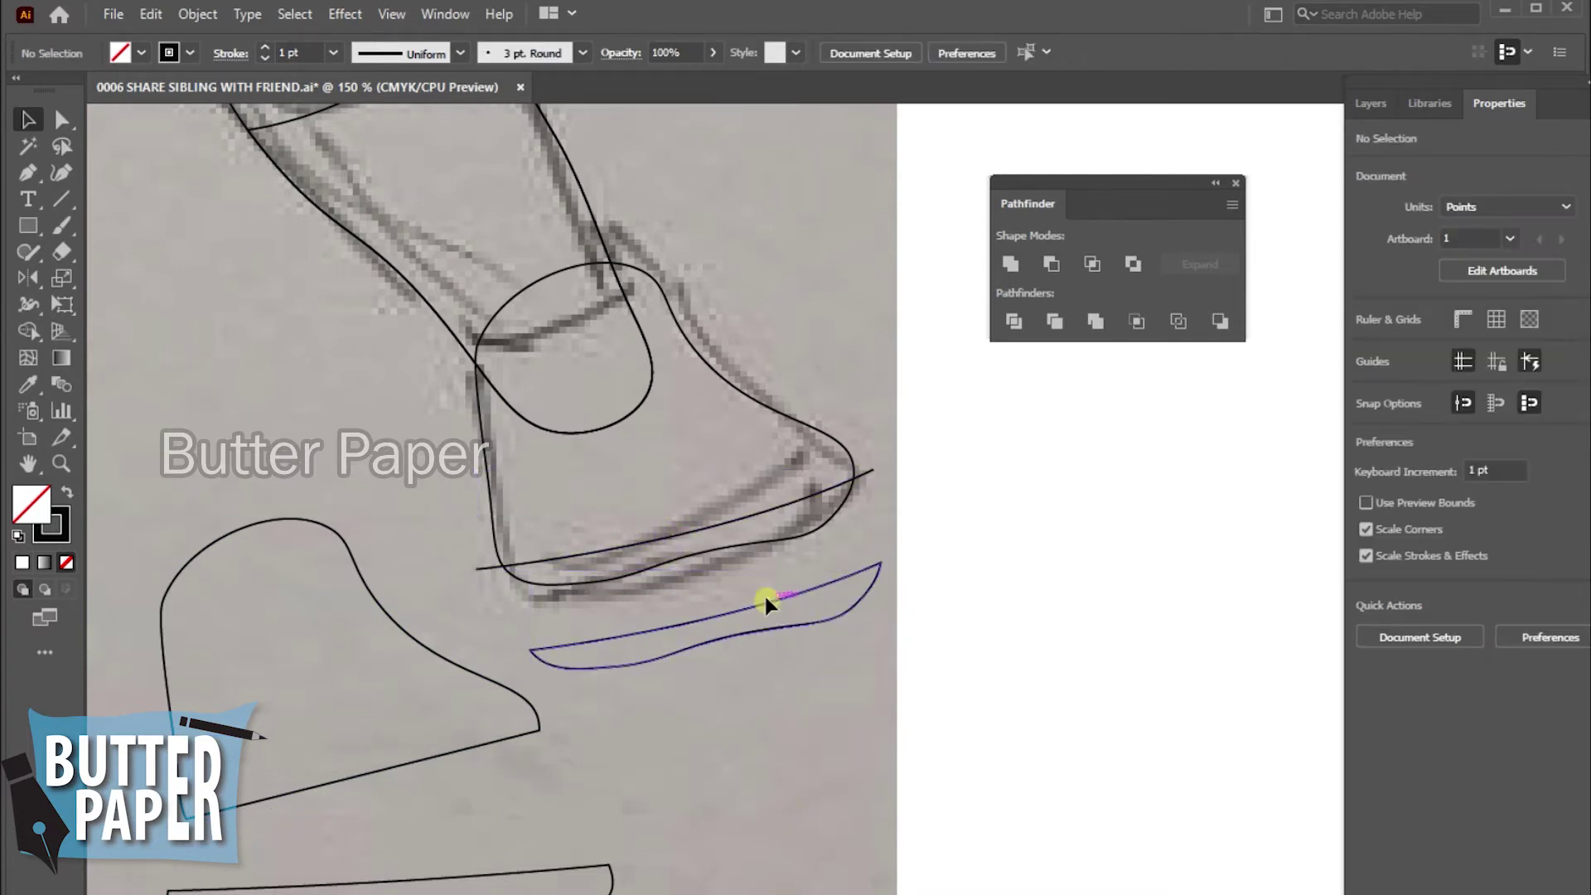
pyautogui.moveTo(763, 603); pyautogui.dragTo(741, 515)
pyautogui.click(809, 710)
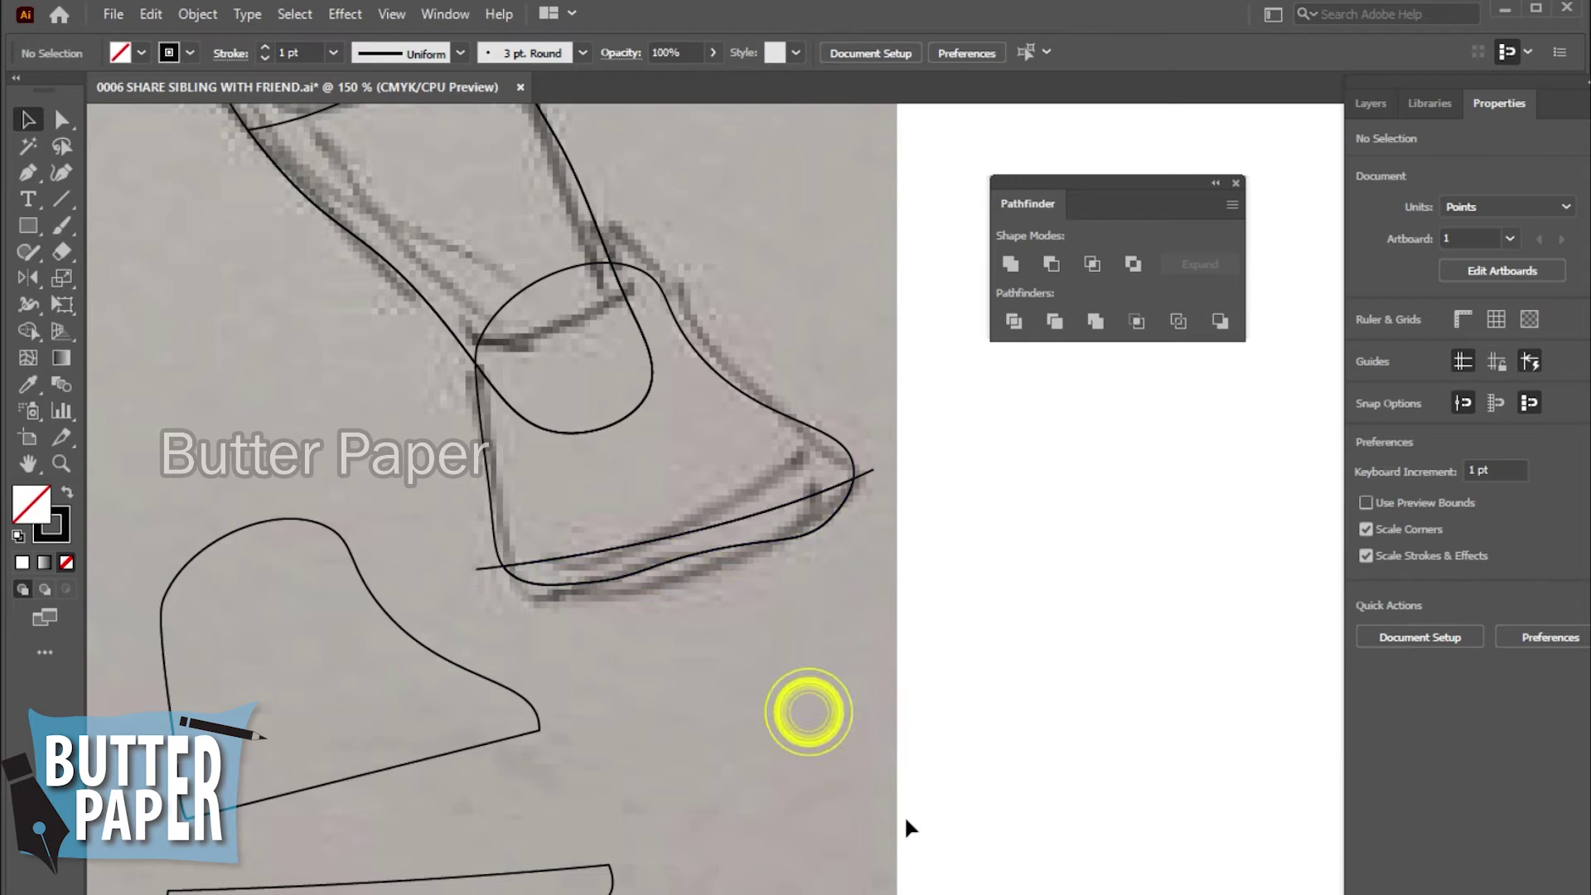
# - Delete the stray boot outline at the lower left
pyautogui.click(480, 563)
pyautogui.click(862, 682)
pyautogui.click(359, 768)
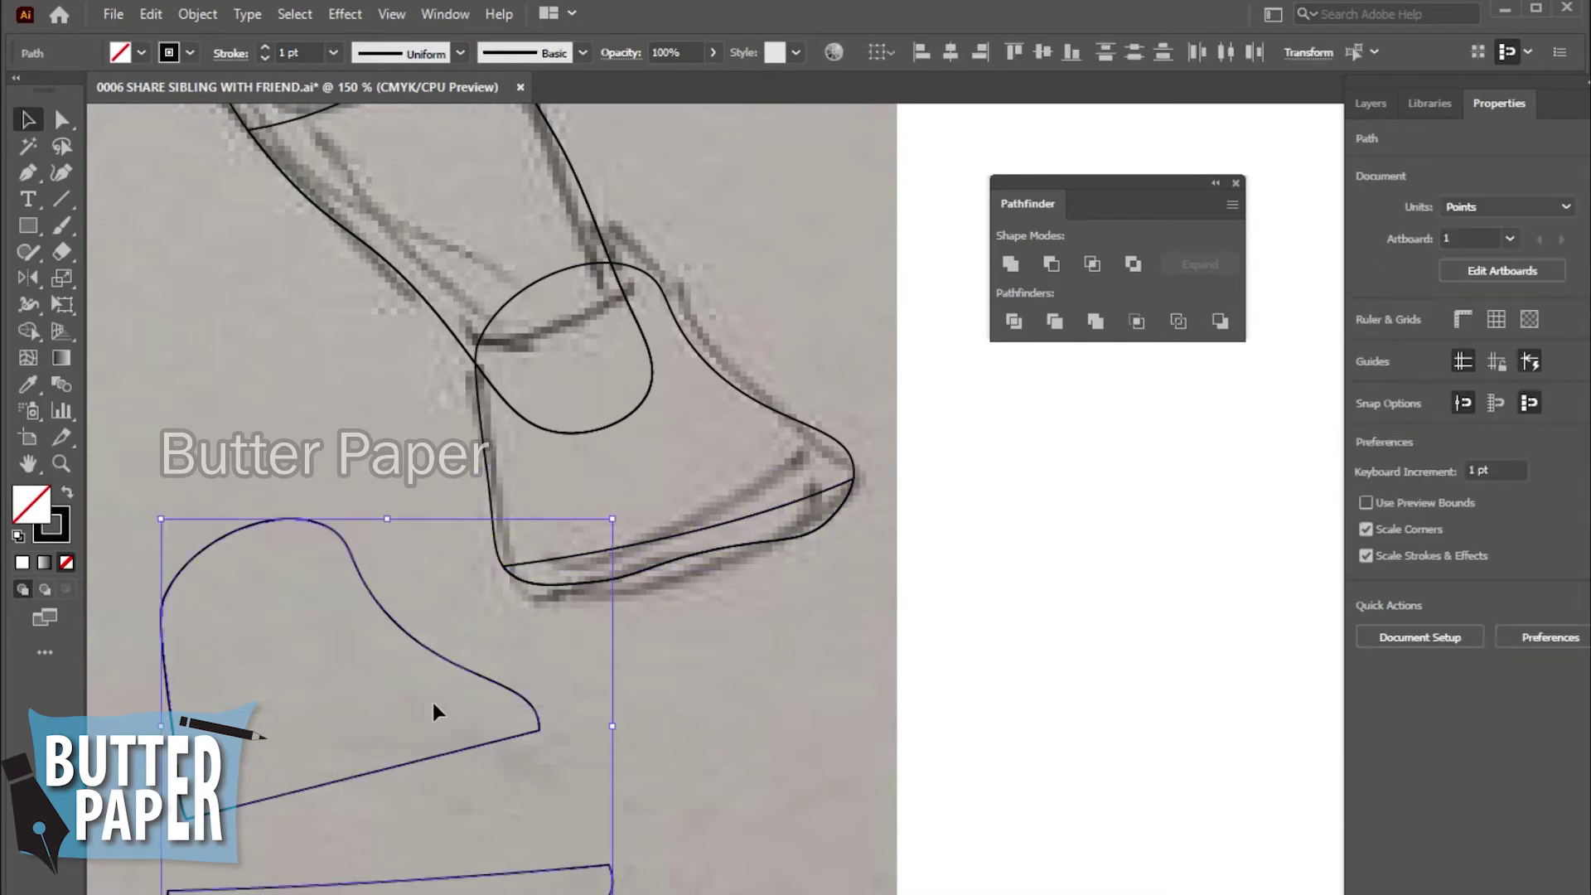
pyautogui.press('Delete')
# - Zoom out to 66.67% and scroll up to the child's head and torso
pyautogui.press('z')
pyautogui.keyDown('alt'); pyautogui.click(648, 748); pyautogui.keyUp('alt')
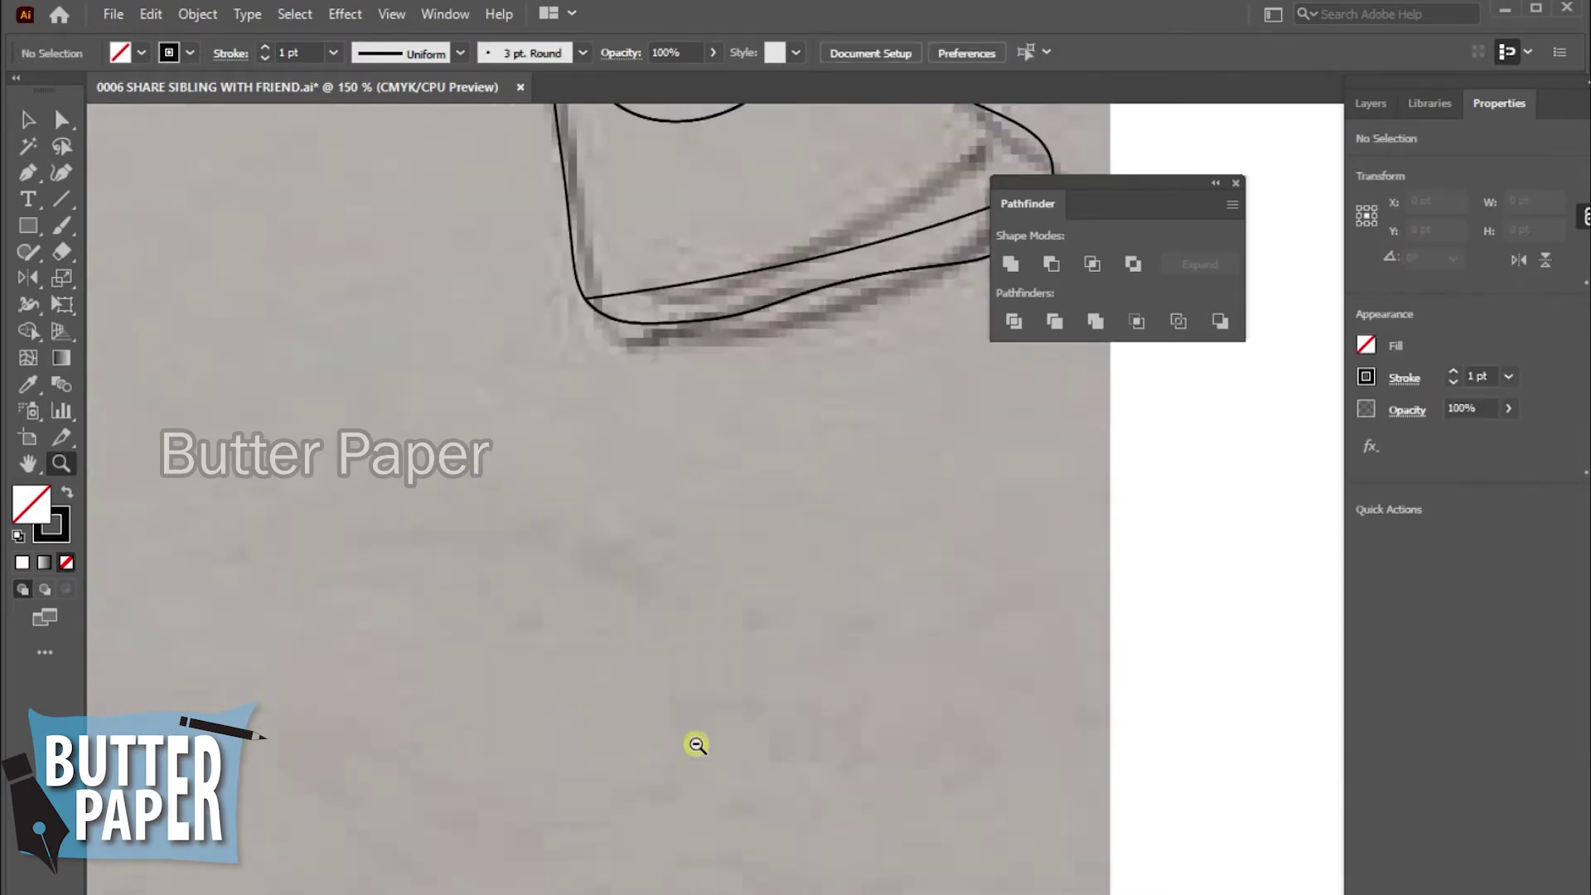
pyautogui.keyDown('alt'); pyautogui.click(696, 742); pyautogui.keyUp('alt')
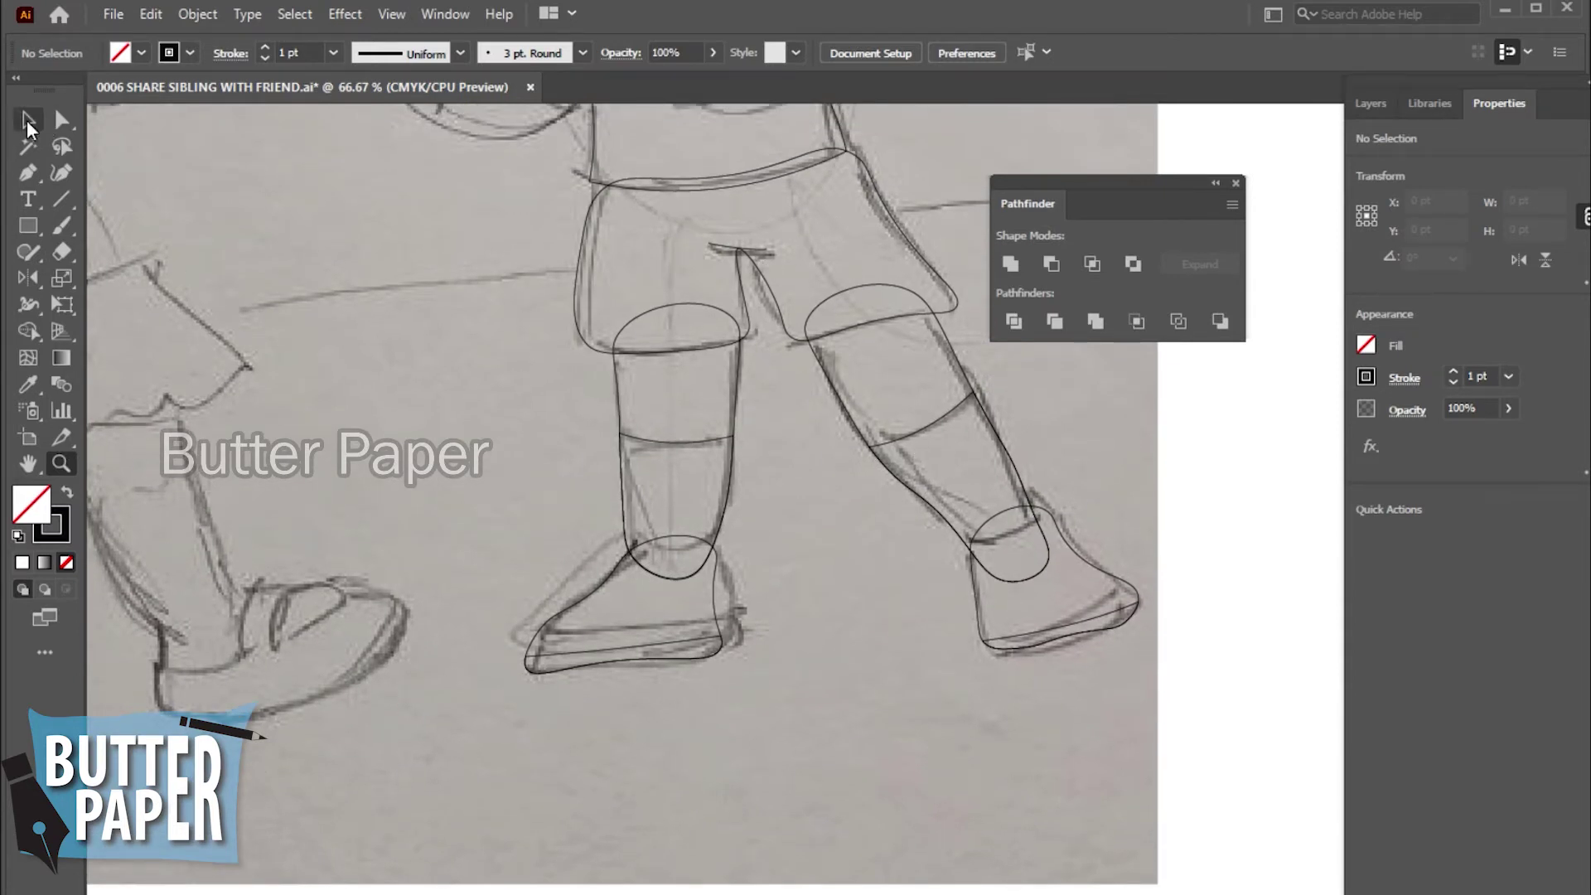
pyautogui.click(27, 124)
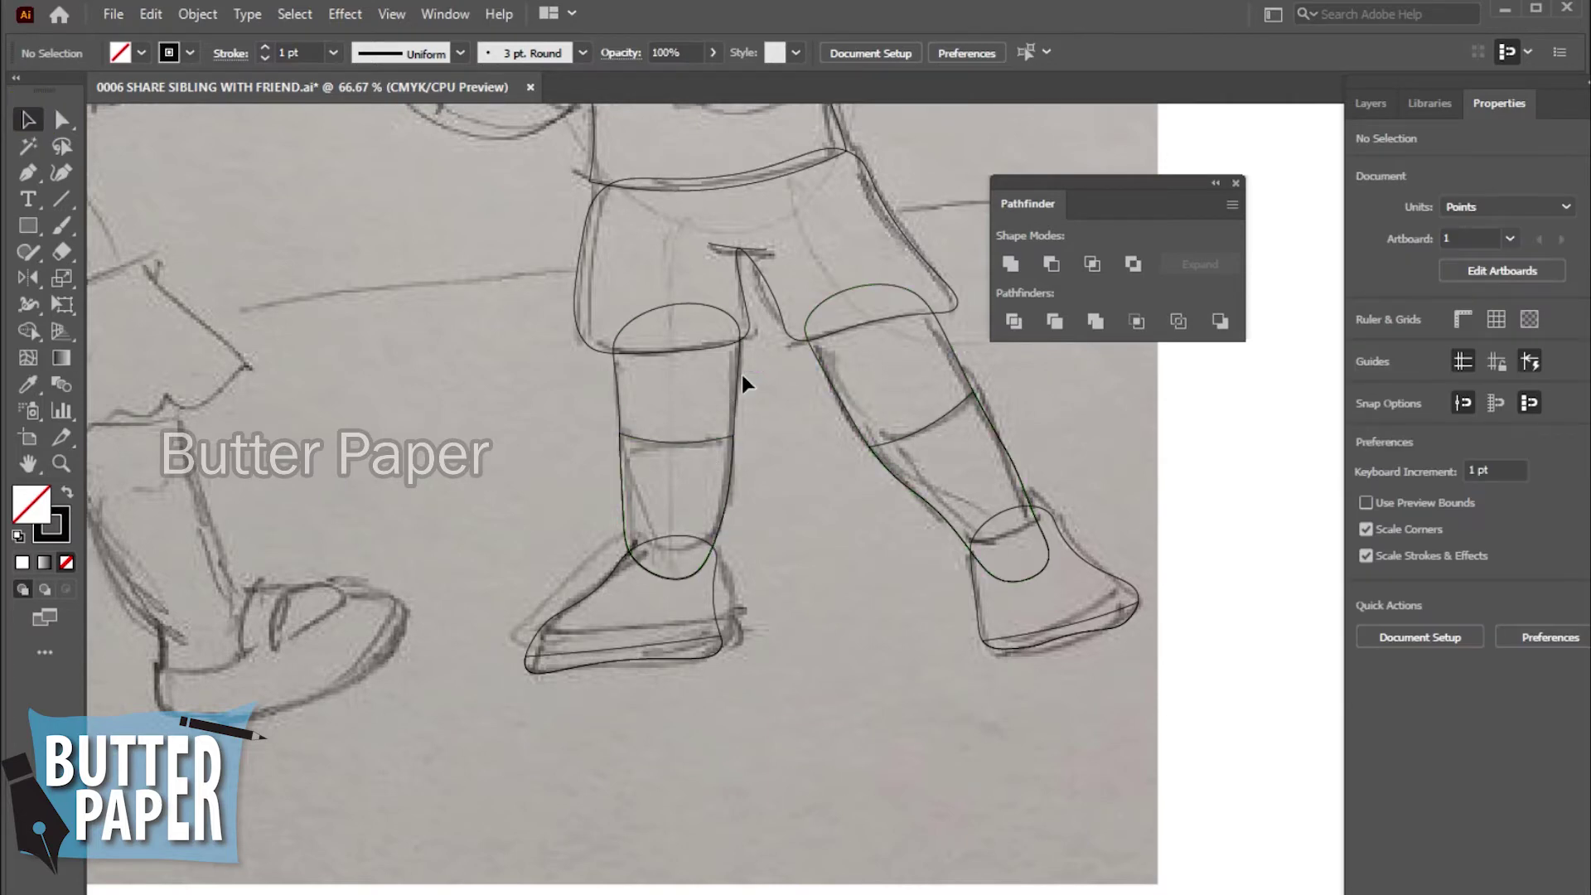
pyautogui.scroll(5, 914, 545)
pyautogui.scroll(3, 898, 543)
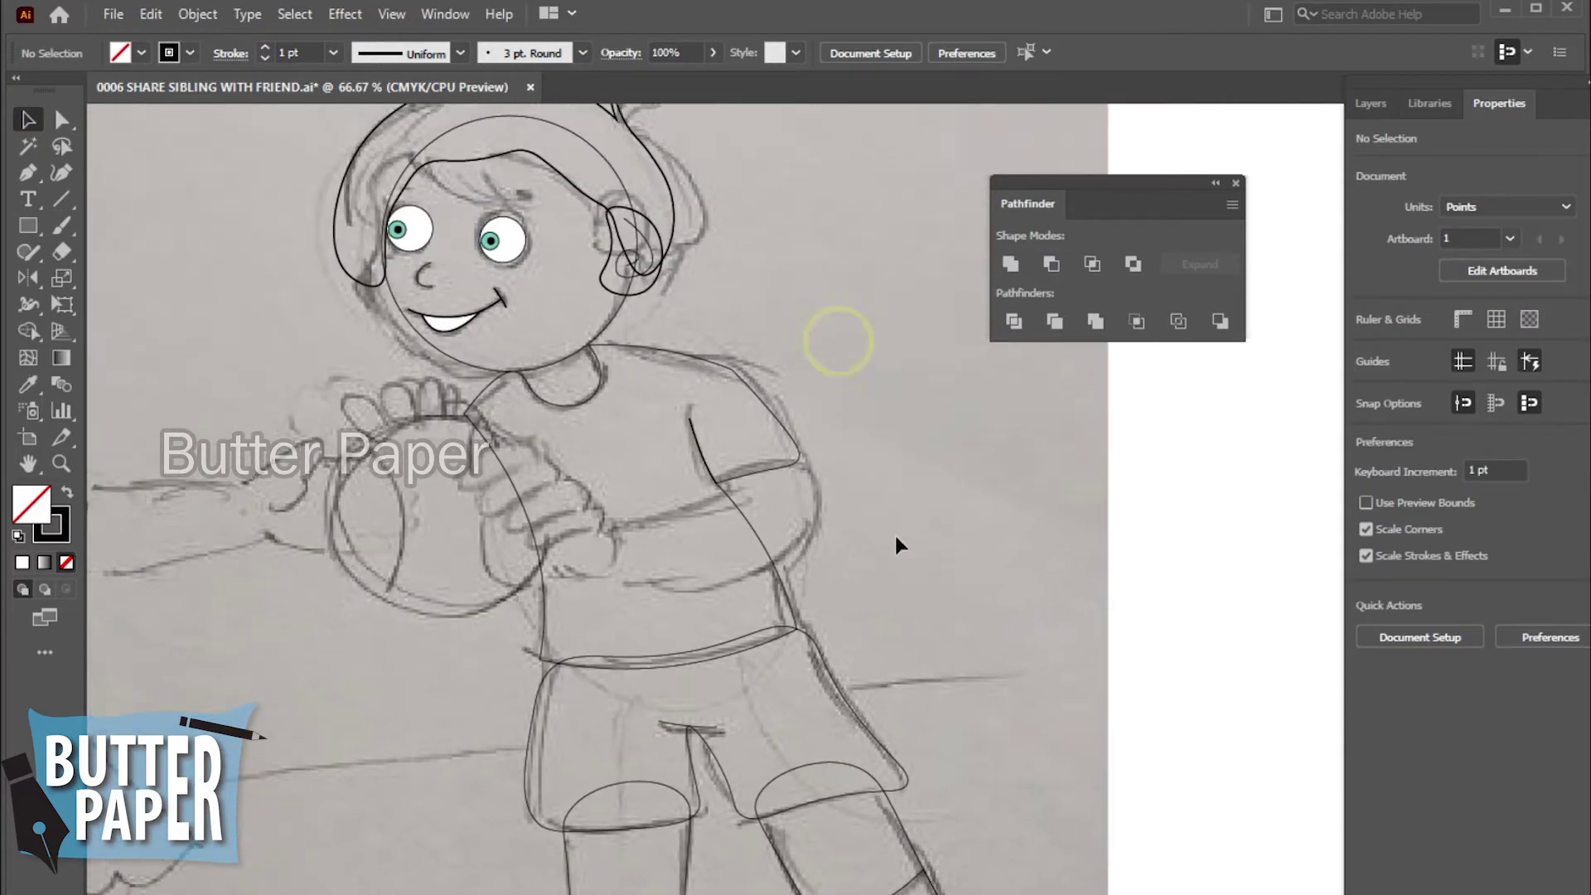
pyautogui.scroll(3, 923, 536)
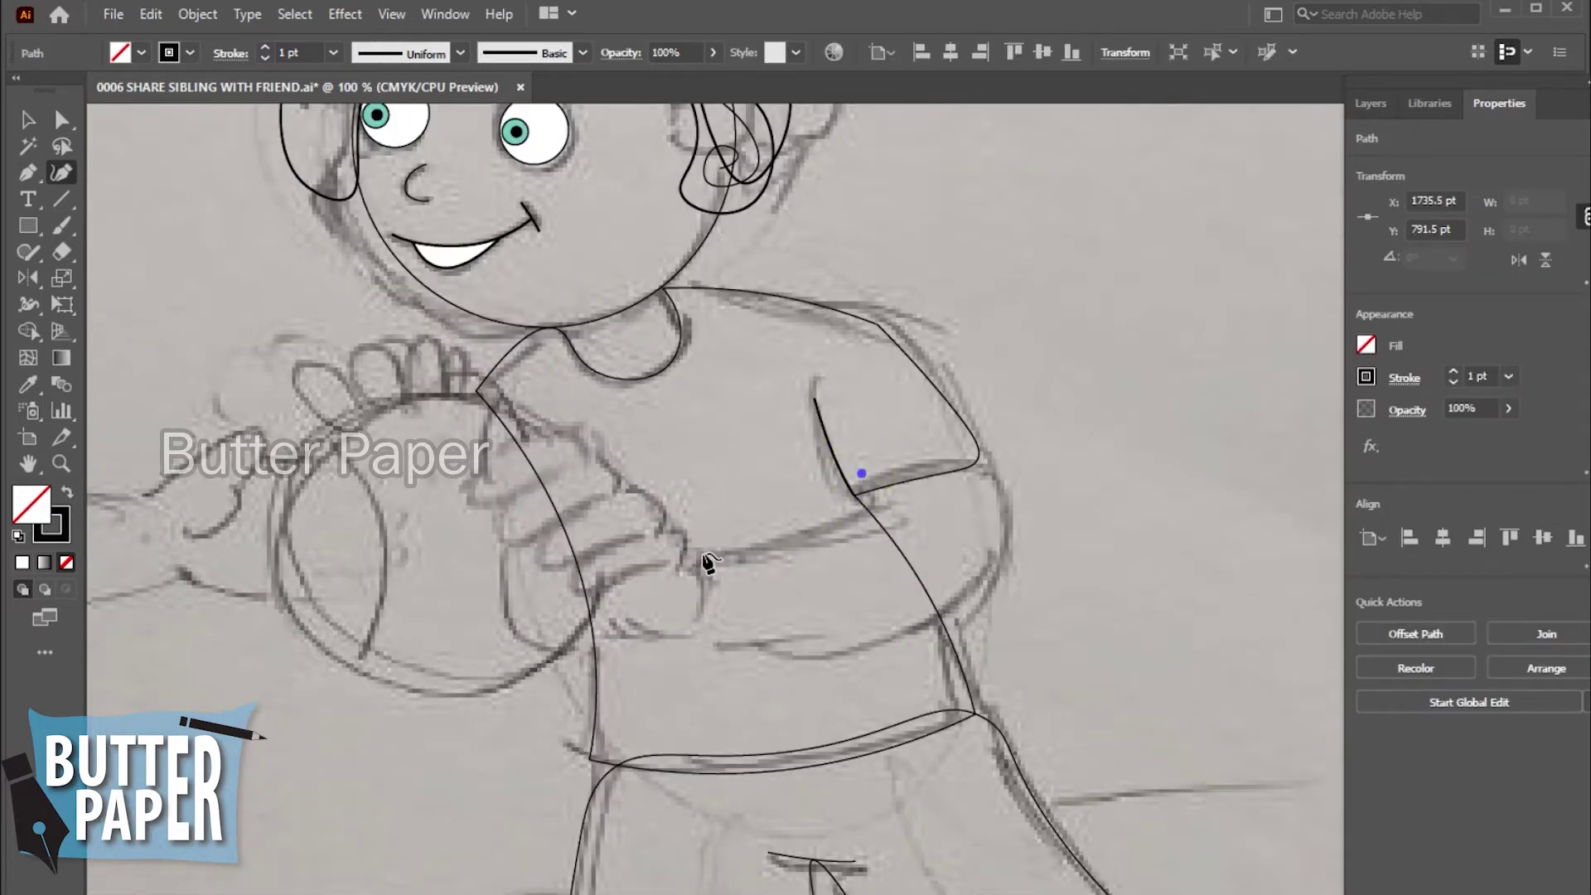
# - Draw a curved forearm line across the shirt from the sleeve toward the ball, then deselect
pyautogui.click(697, 551)
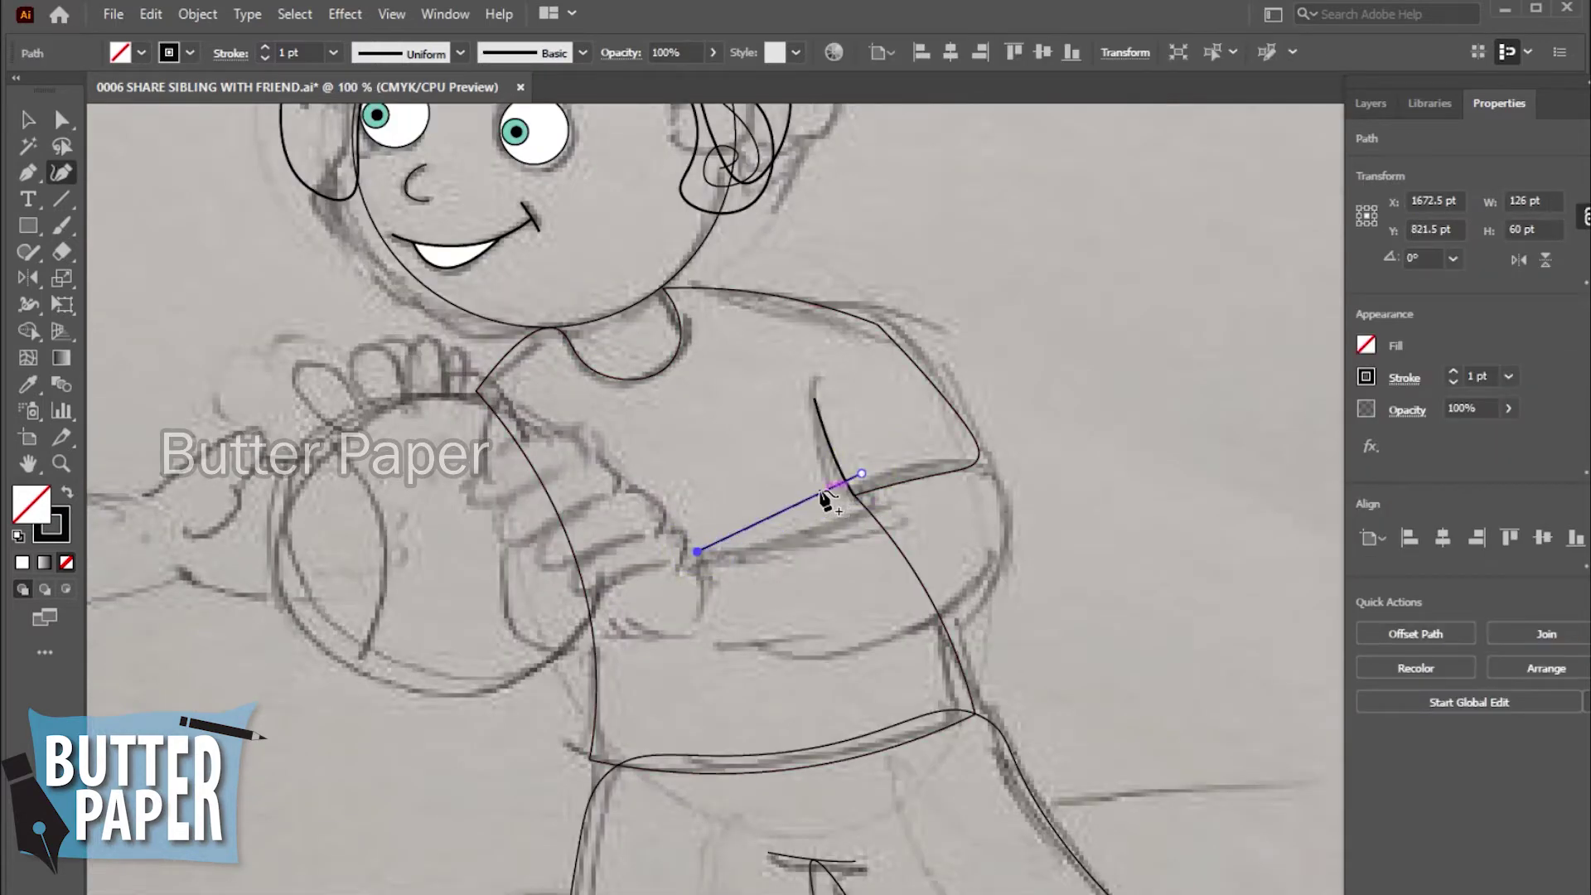
pyautogui.moveTo(818, 488)
pyautogui.mouseDown()
pyautogui.moveTo(849, 514)
pyautogui.moveTo(793, 536)
pyautogui.moveTo(866, 508)
pyautogui.mouseUp()
pyautogui.click(847, 514)
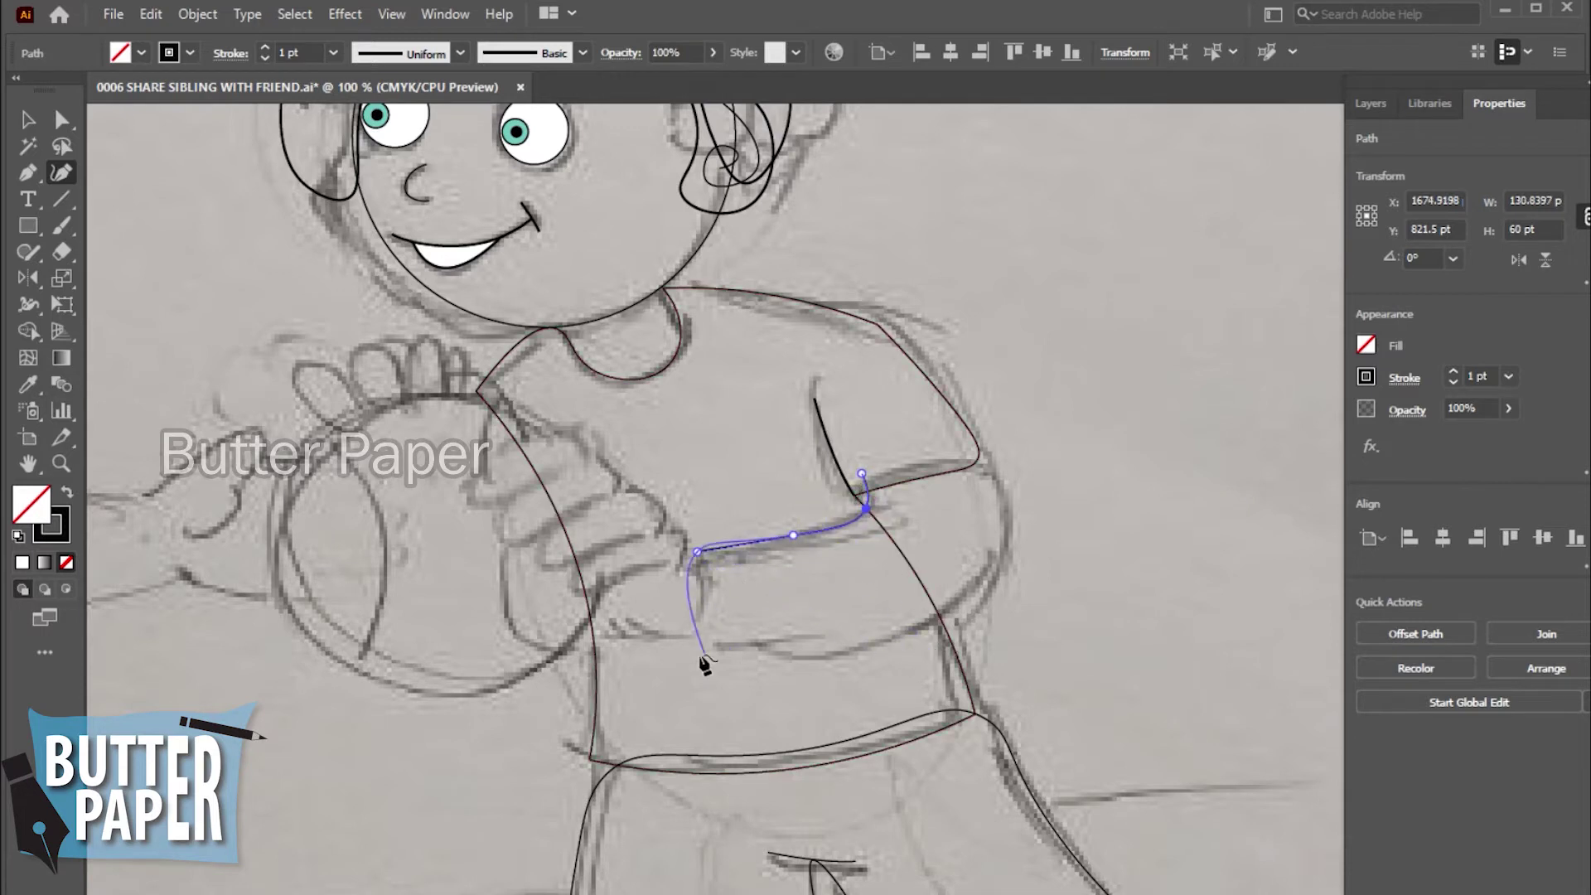
pyautogui.click(696, 552)
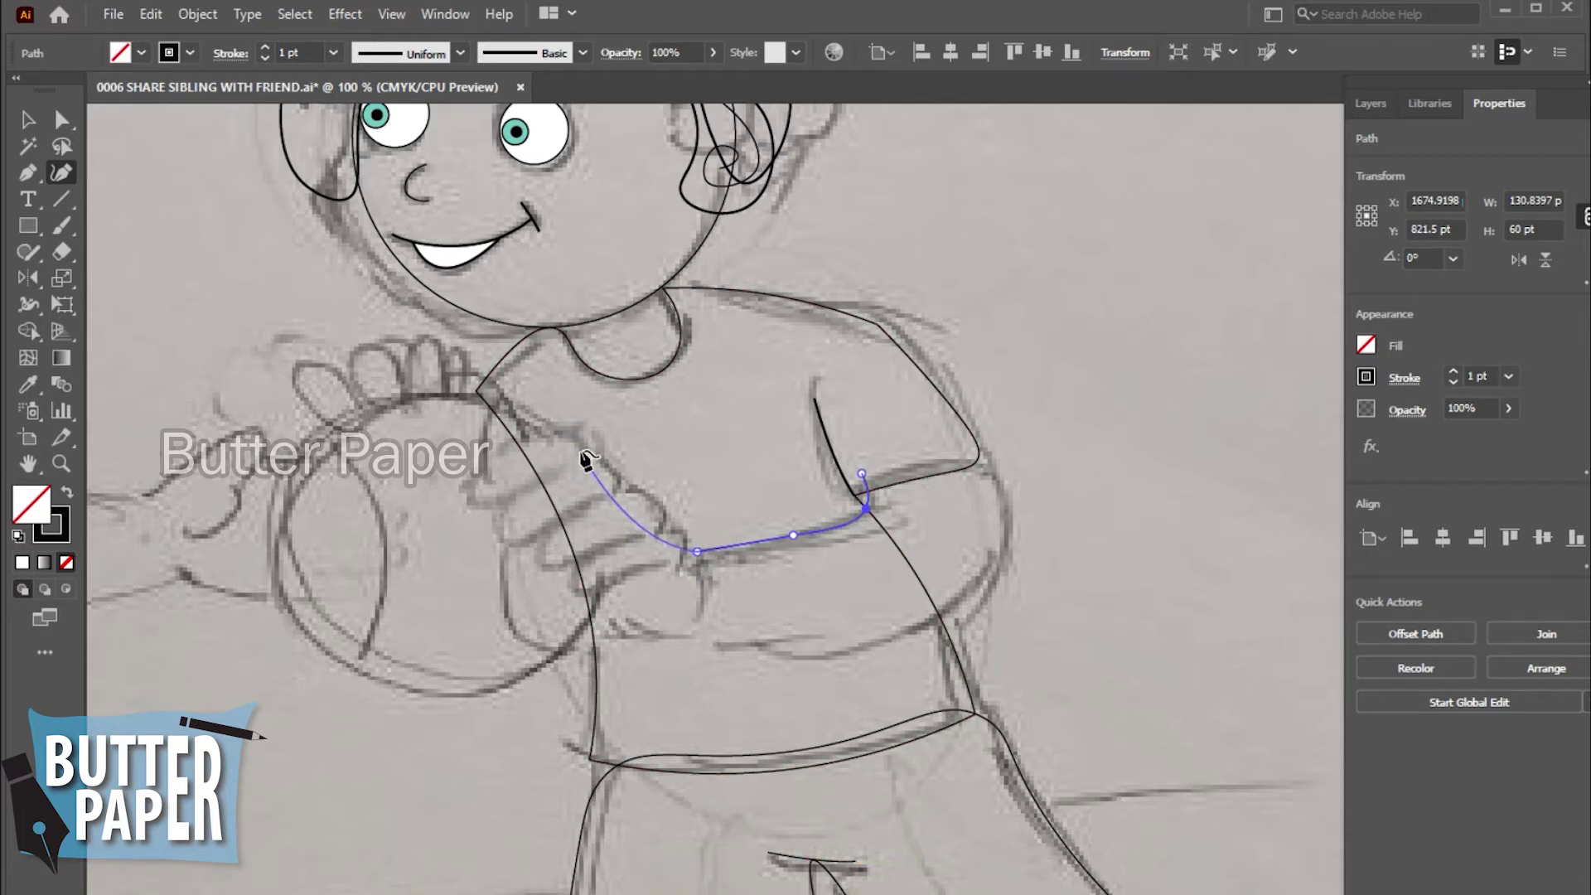
pyautogui.press('v')
pyautogui.click(1136, 535)
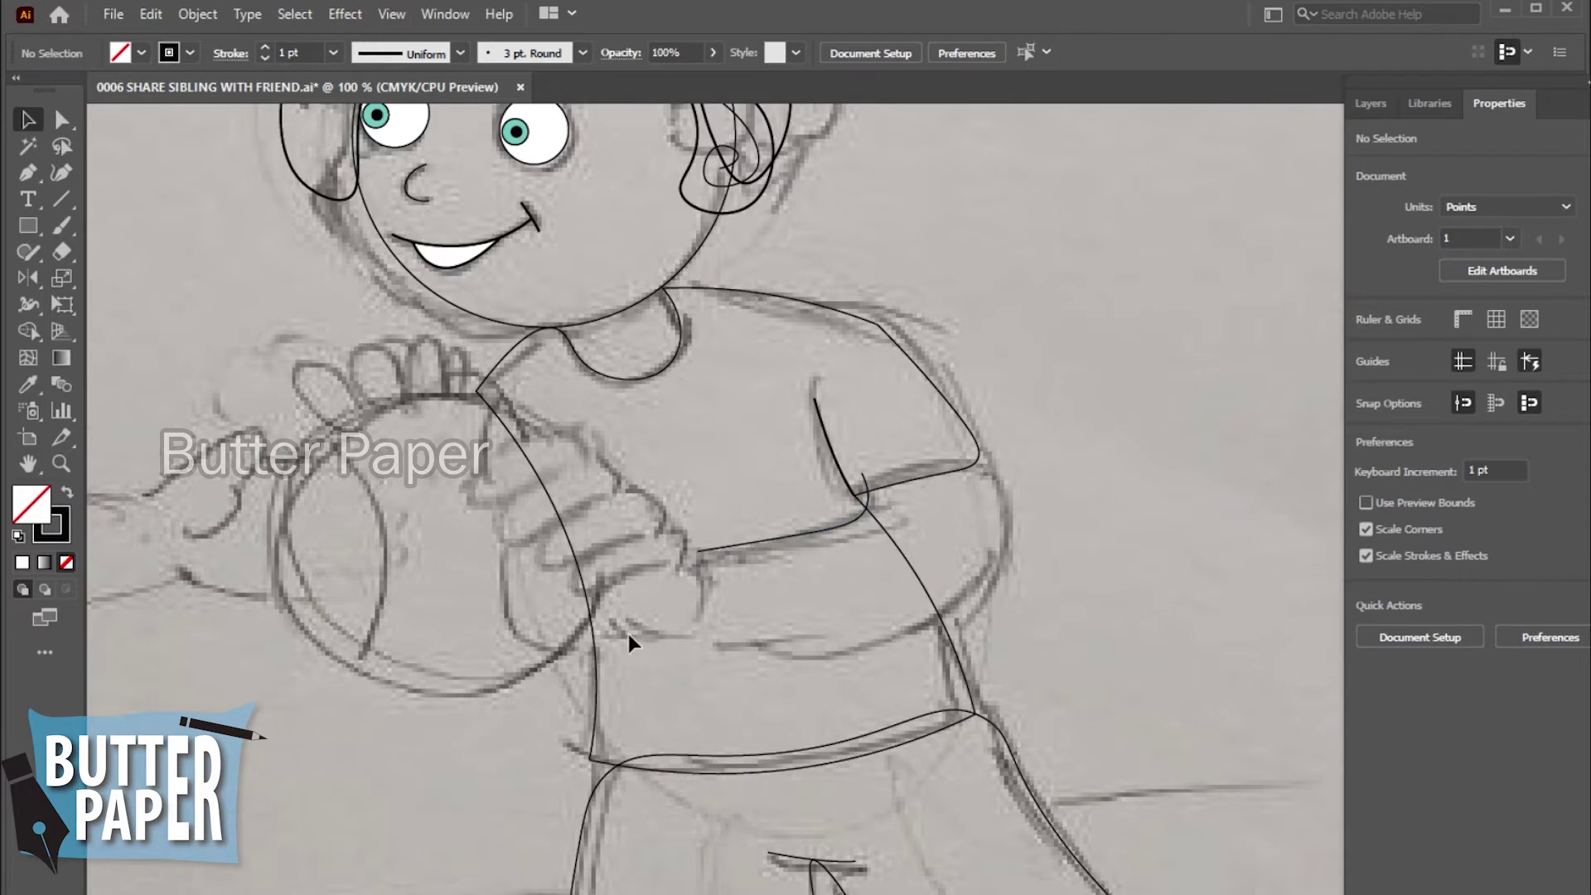
# - Draw a narrow ellipse, rotate it across the hand, and move it over the fingers
pyautogui.rightClick(23, 221)
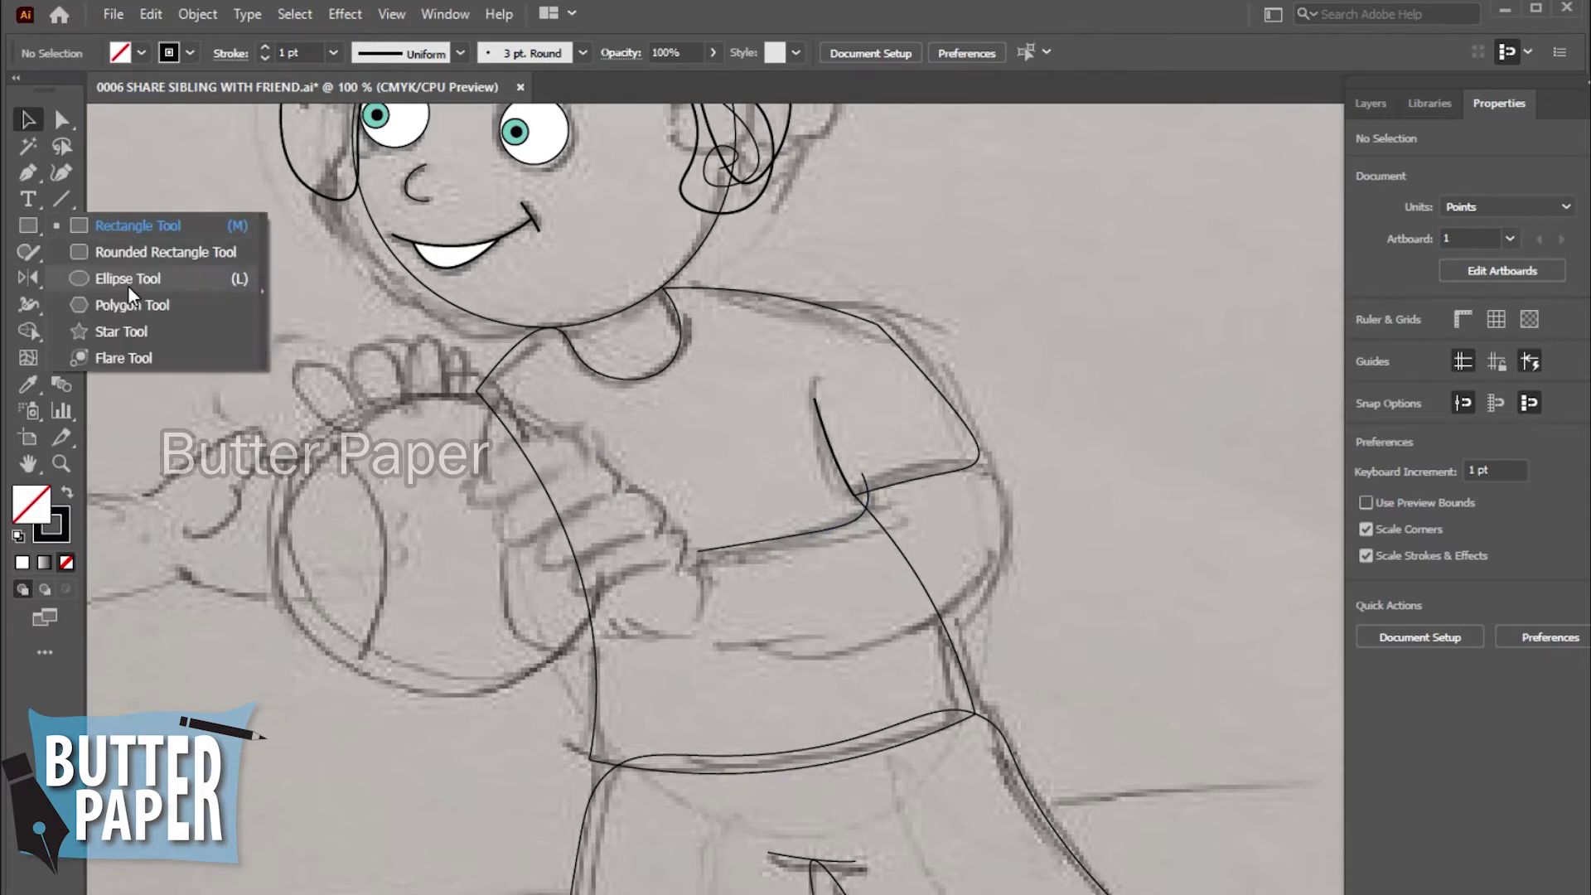
pyautogui.click(127, 285)
pyautogui.moveTo(491, 495); pyautogui.dragTo(523, 404)
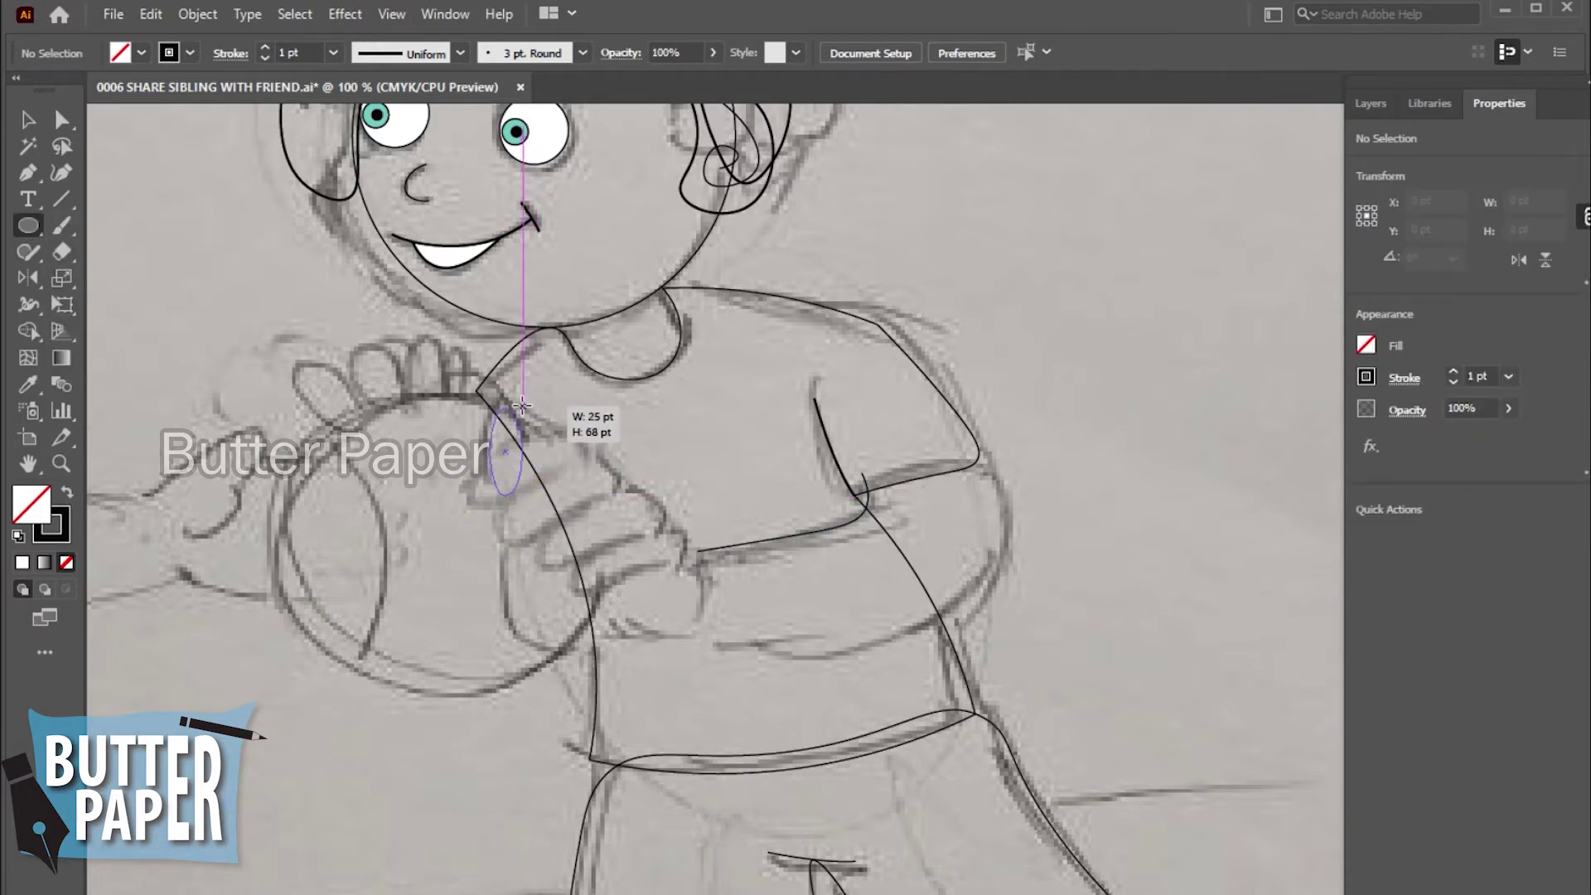
pyautogui.press('v')
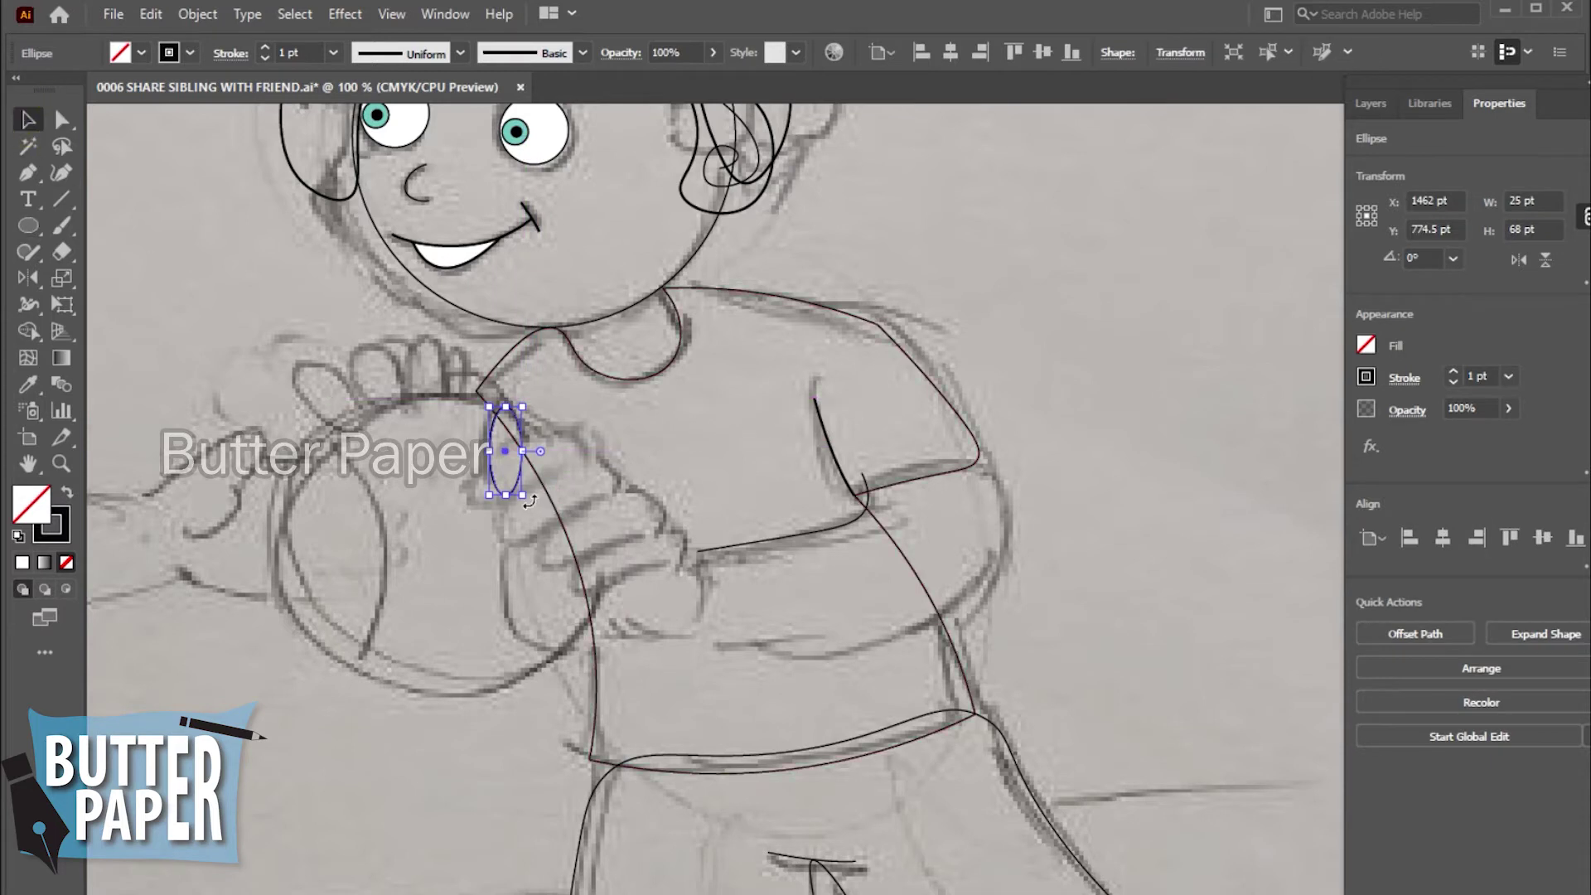
pyautogui.moveTo(527, 504)
pyautogui.mouseDown()
pyautogui.moveTo(436, 528)
pyautogui.moveTo(459, 535)
pyautogui.mouseUp()
pyautogui.click(1083, 338)
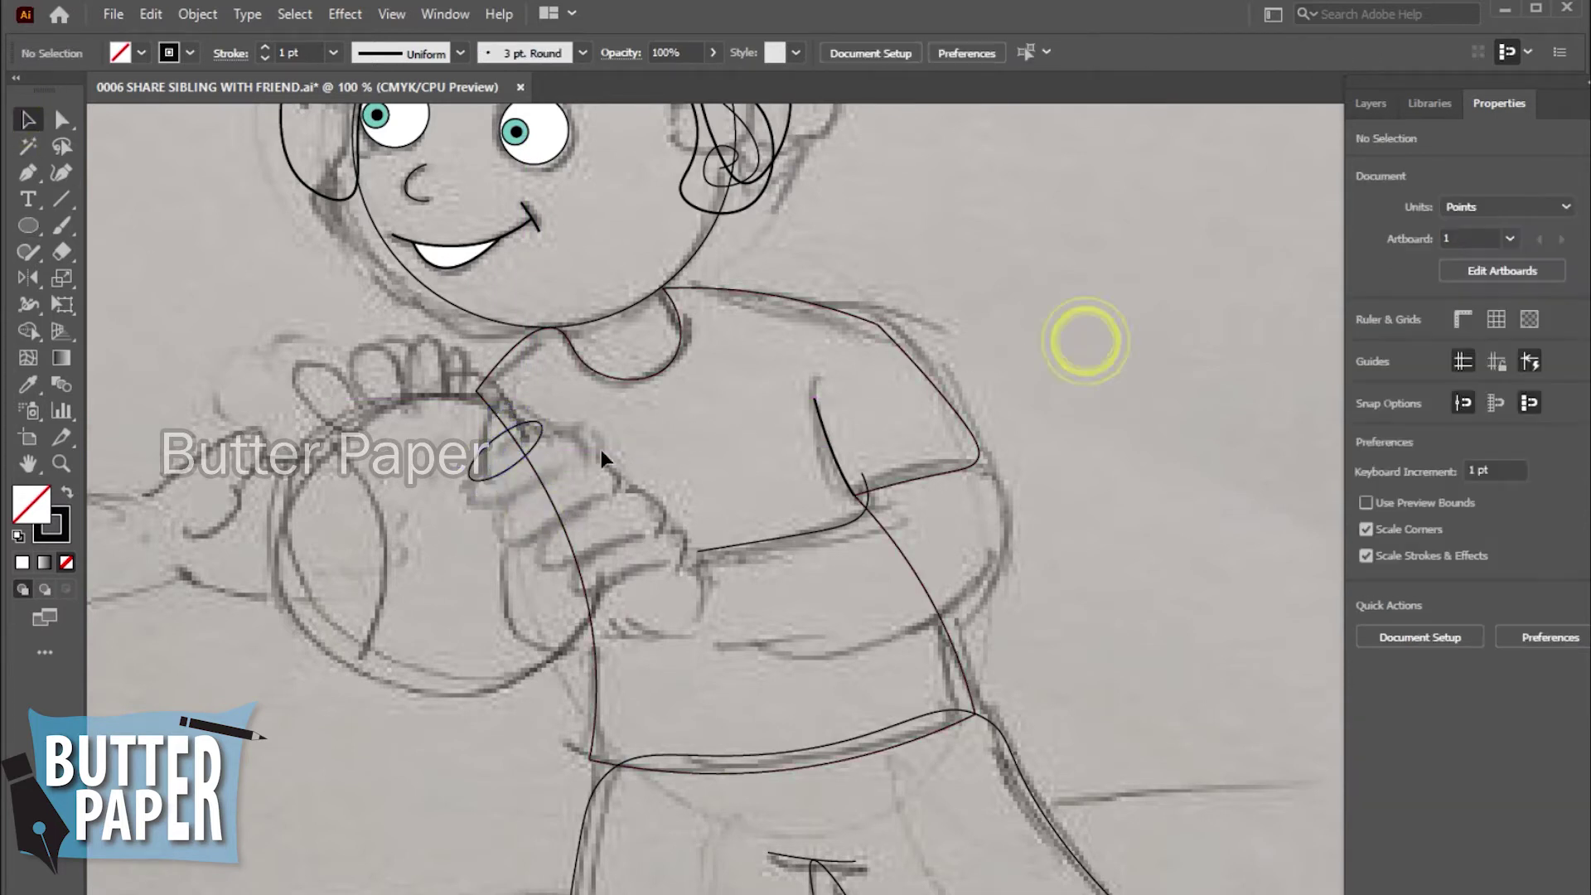
pyautogui.moveTo(548, 445); pyautogui.dragTo(645, 550)
pyautogui.click(1172, 540)
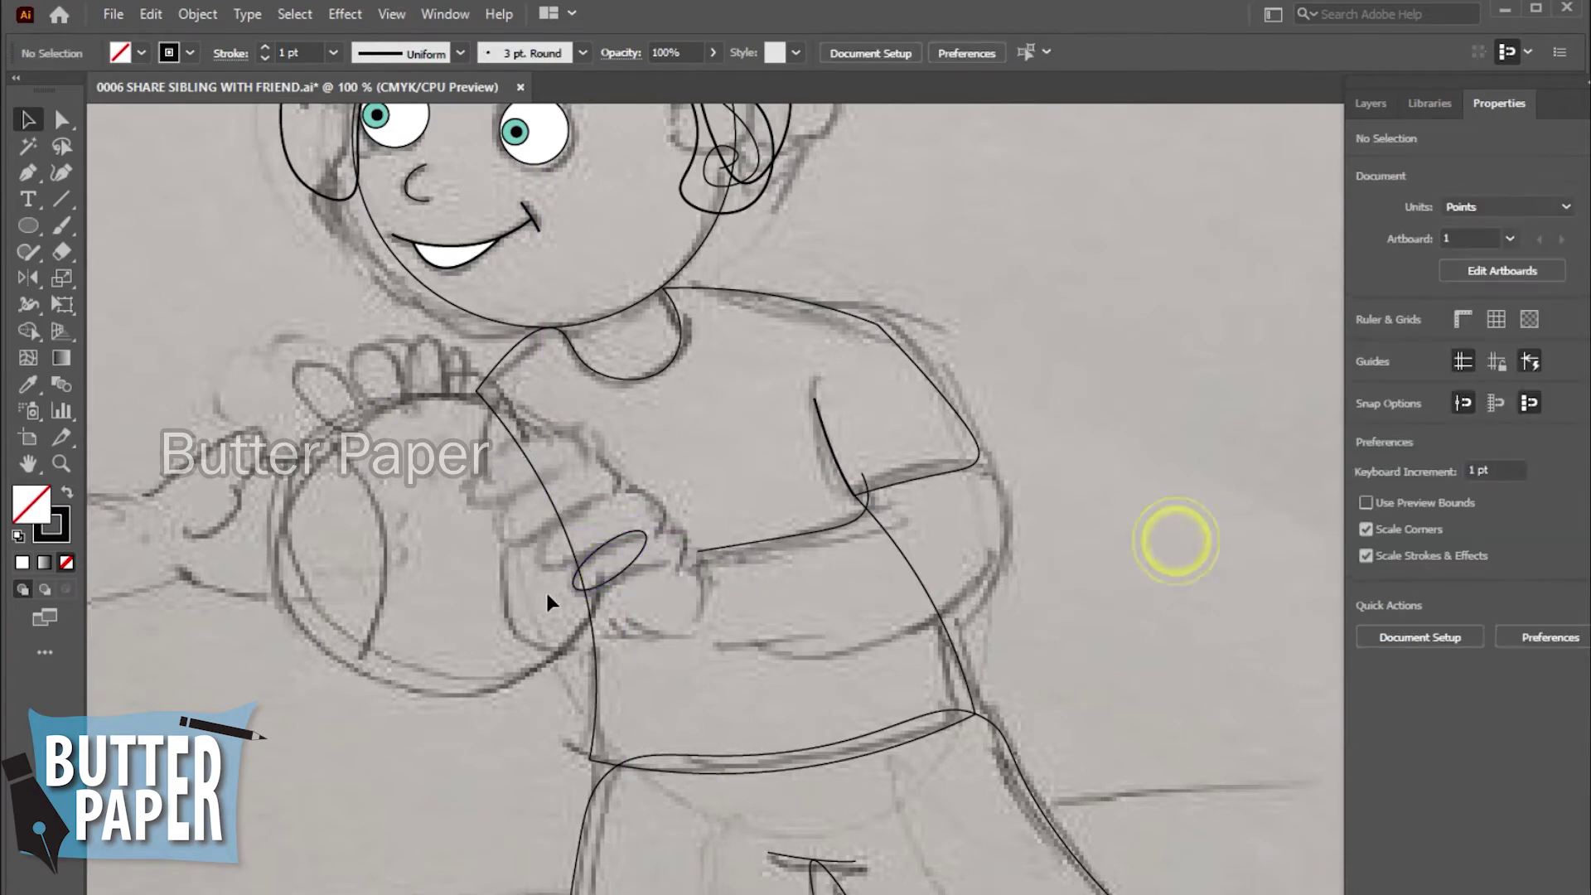
# - Alt-drag copies of the finger oval upward to stack four finger ovals
pyautogui.click(644, 558)
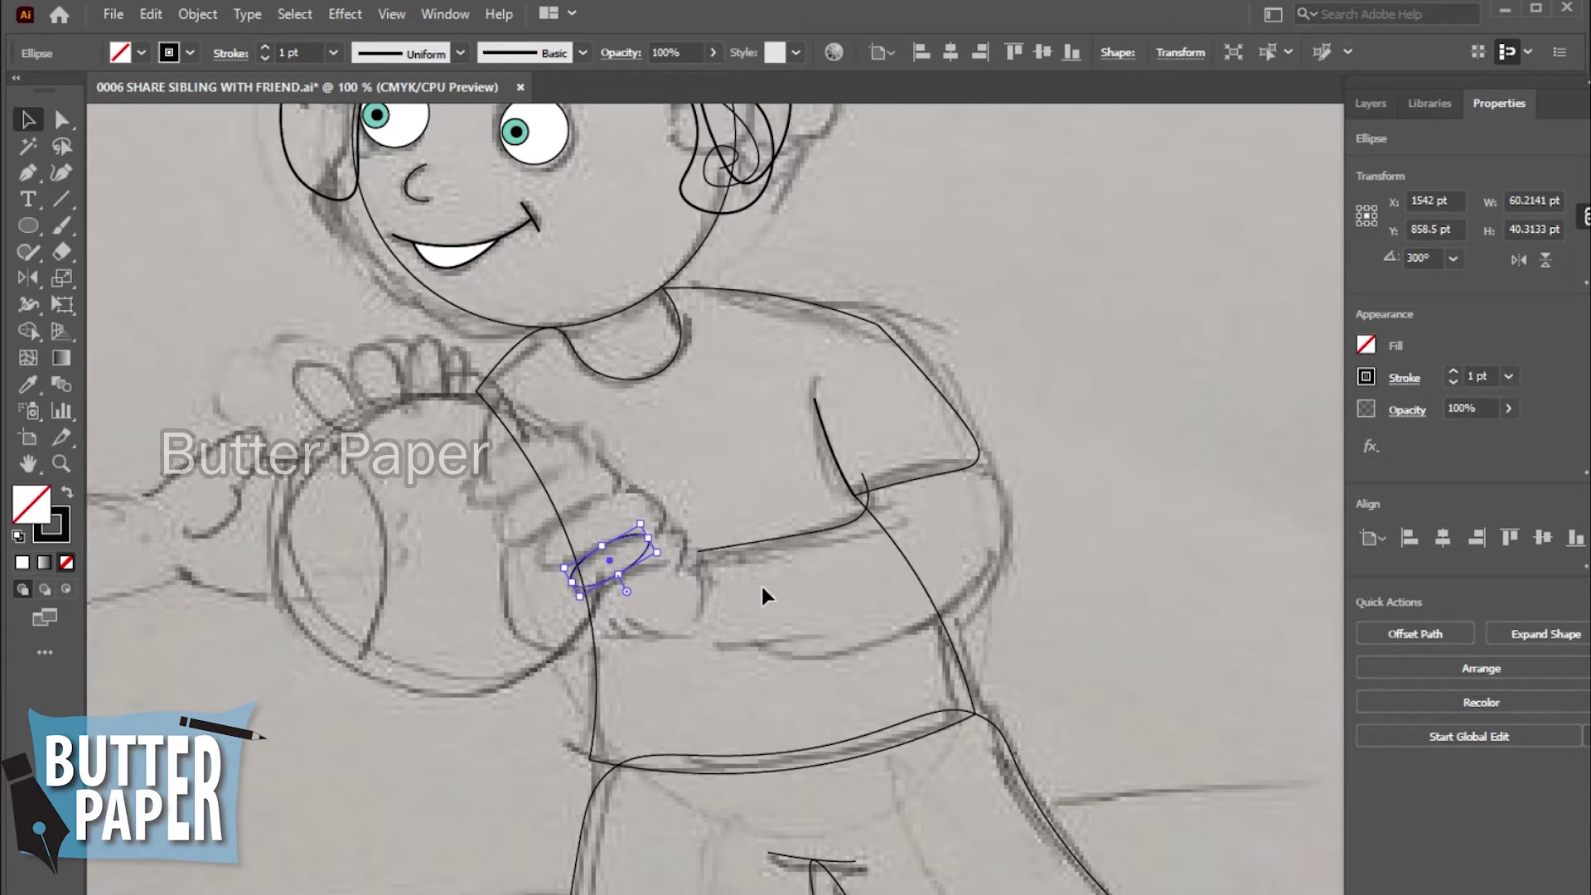
pyautogui.click(1184, 557)
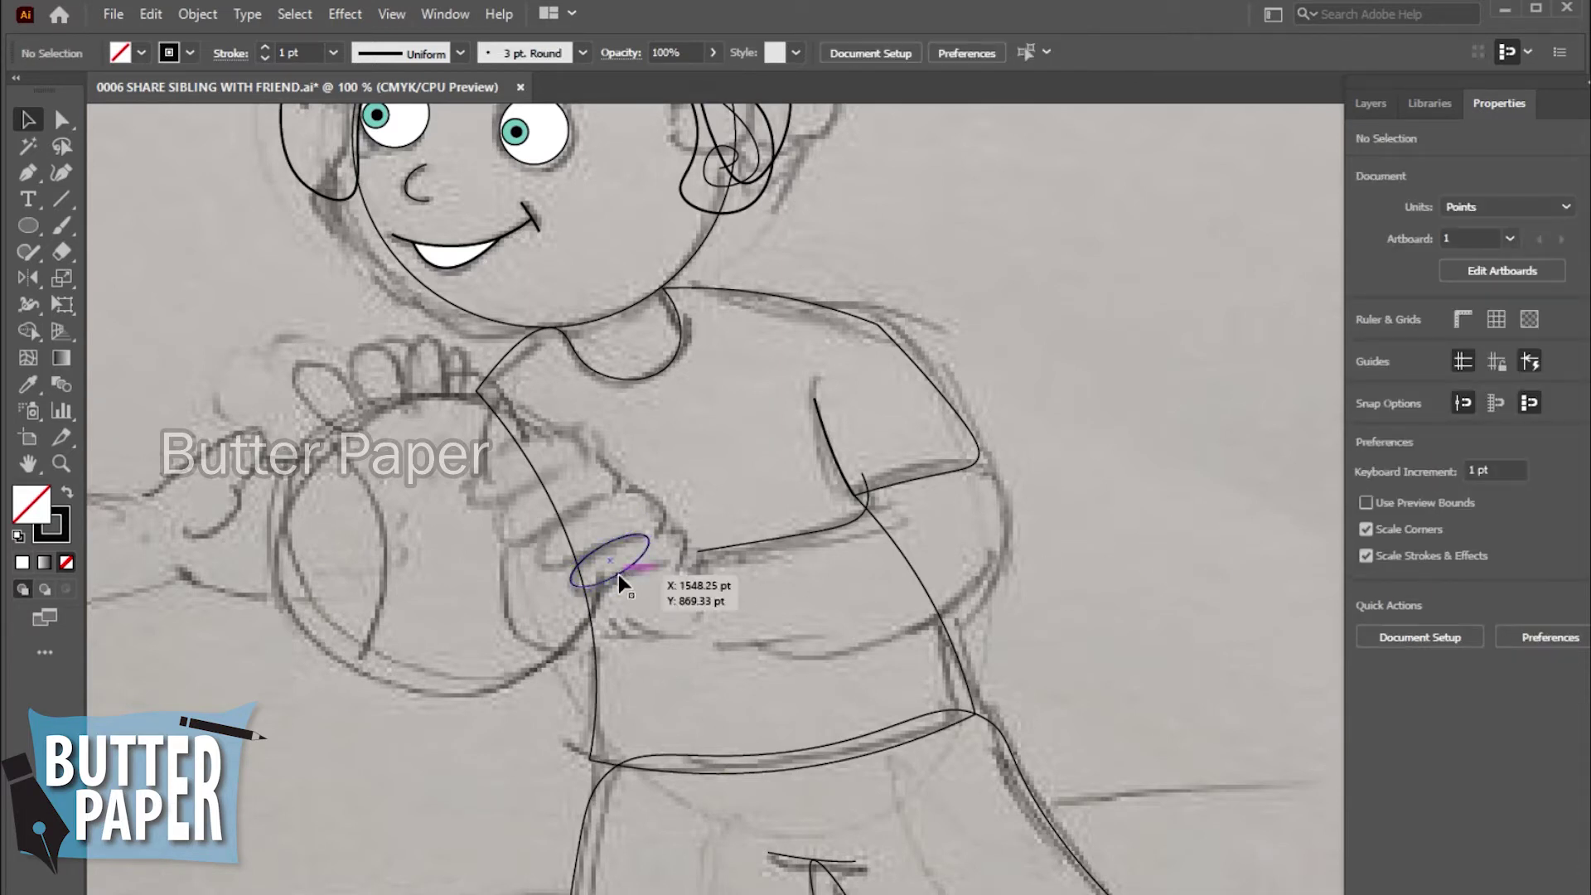
pyautogui.click(618, 574)
pyautogui.moveTo(627, 567); pyautogui.dragTo(609, 534)
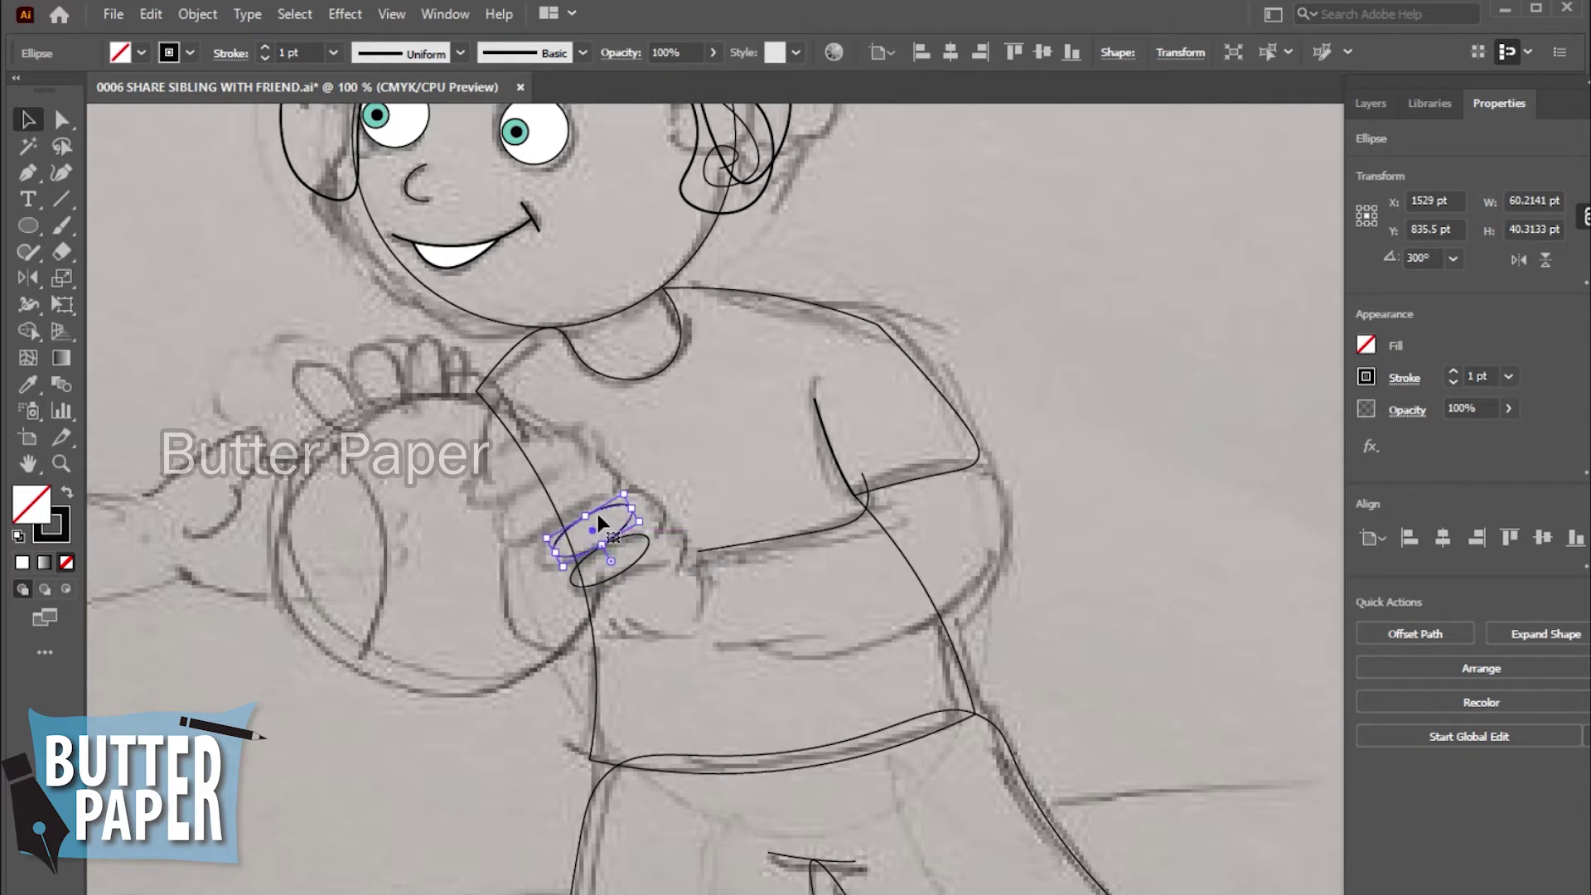
pyautogui.moveTo(608, 538); pyautogui.dragTo(566, 462)
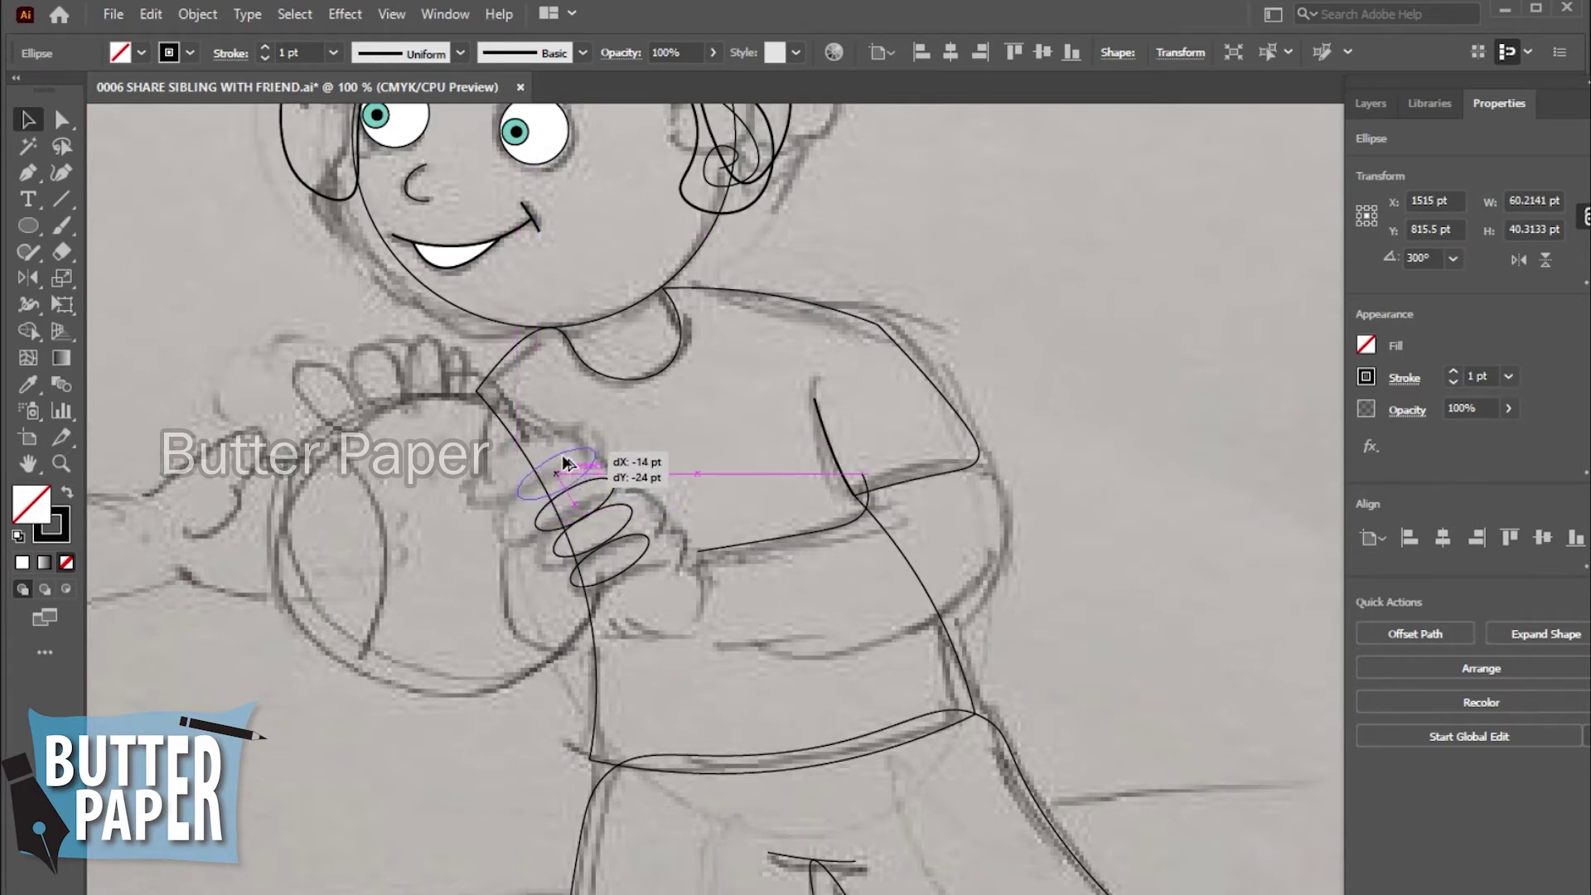
pyautogui.moveTo(566, 462); pyautogui.dragTo(566, 462)
pyautogui.click(738, 667)
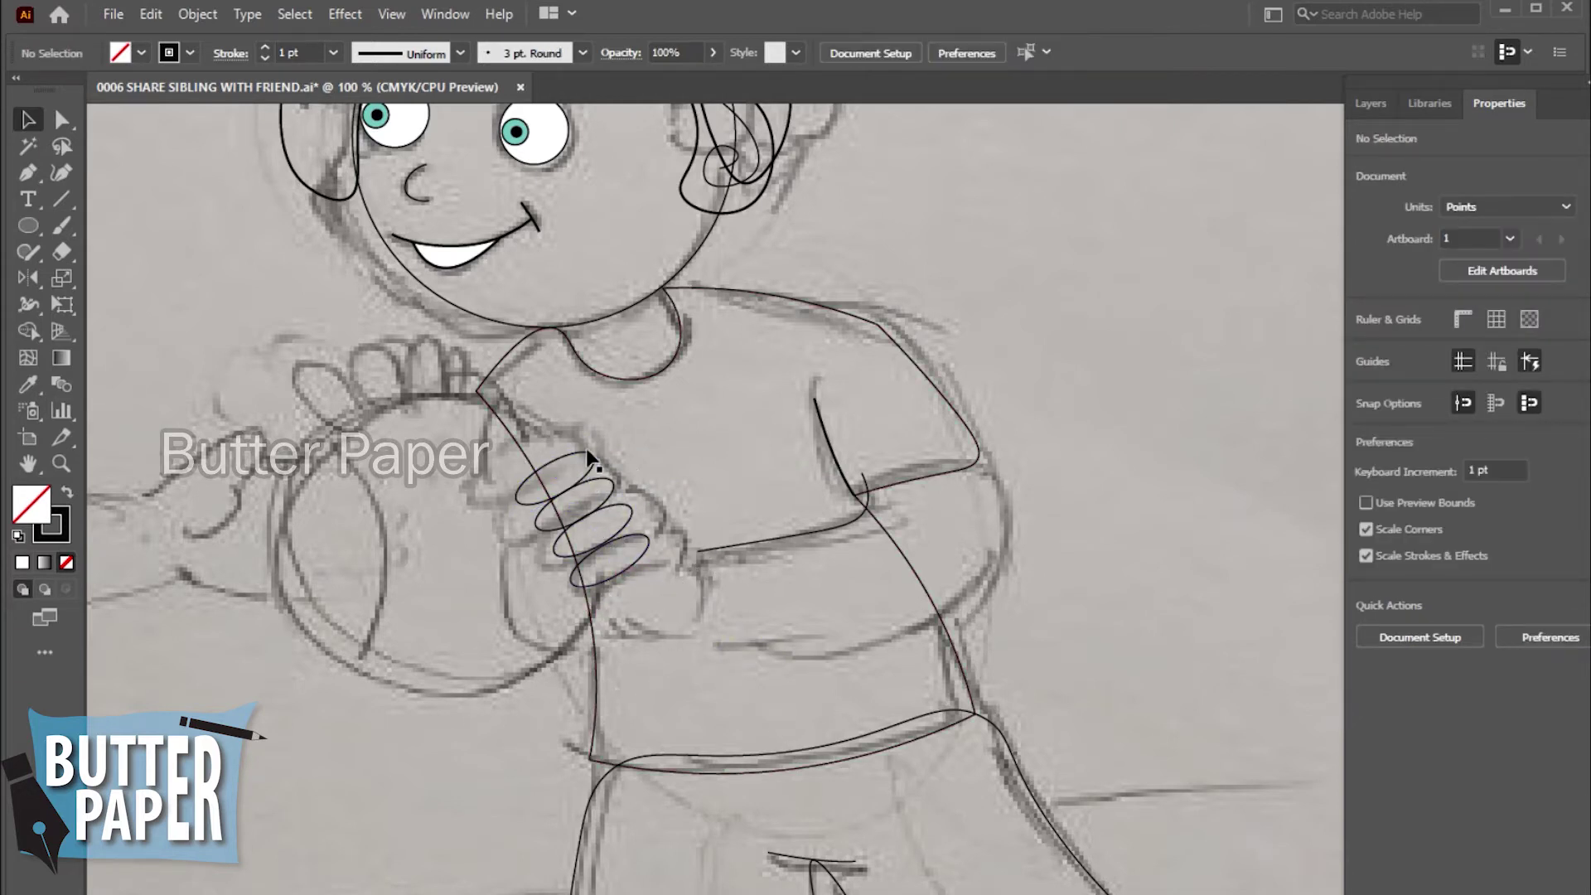
# - Extend the forearm line with Pen points toward the fingers and zoom in on the hand
pyautogui.click(62, 173)
pyautogui.click(861, 474)
pyautogui.click(866, 508)
pyautogui.click(793, 535)
pyautogui.click(696, 551)
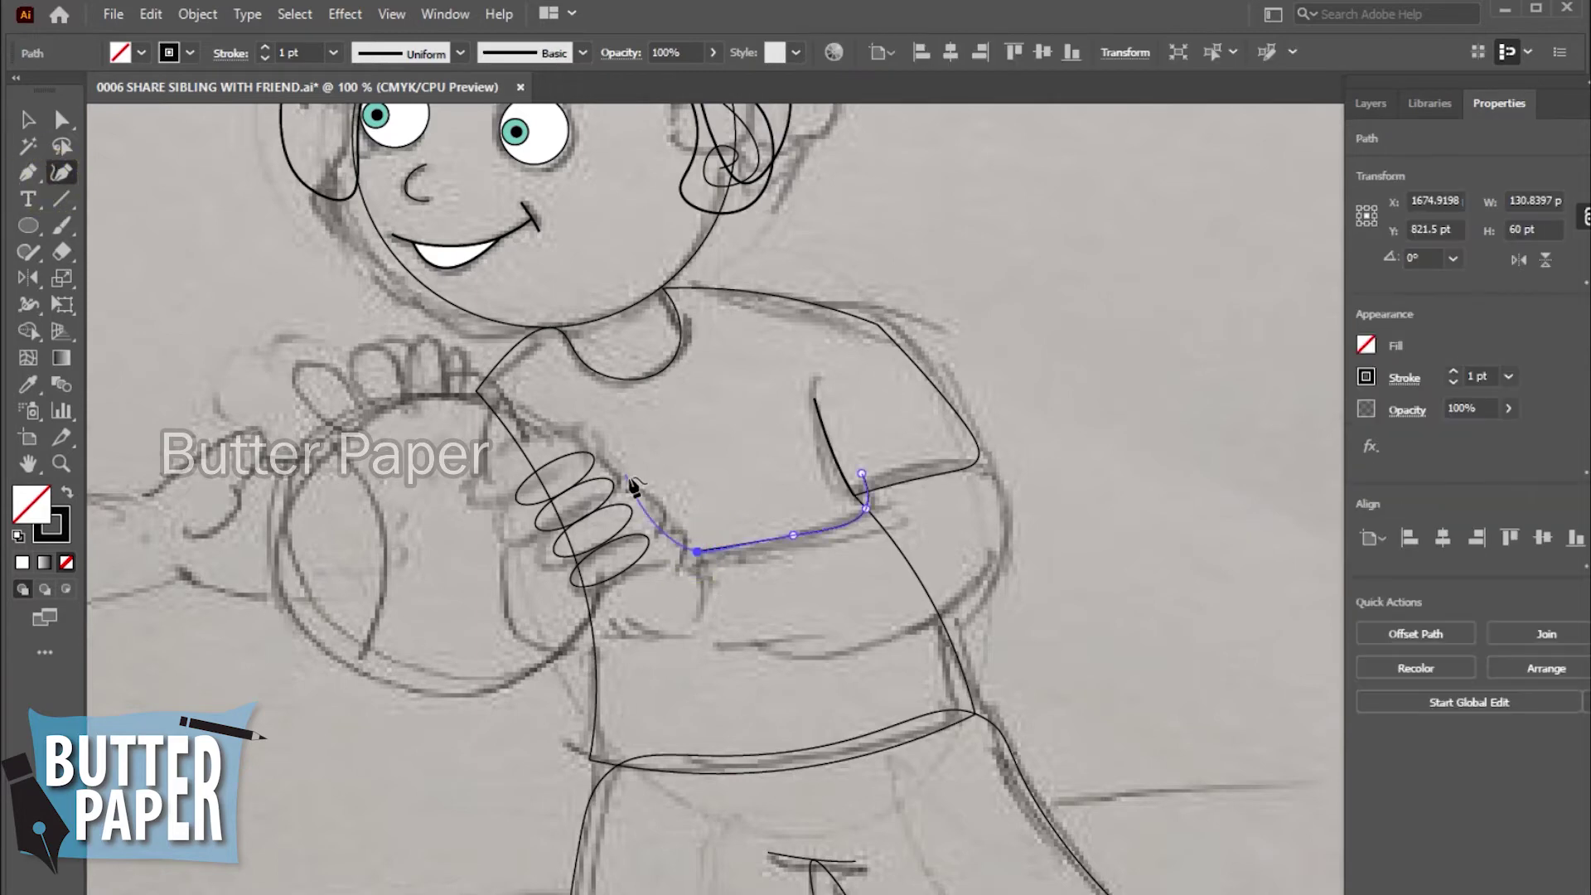
pyautogui.click(642, 495)
pyautogui.keyDown('ctrl'); pyautogui.click(578, 455); pyautogui.keyUp('ctrl')
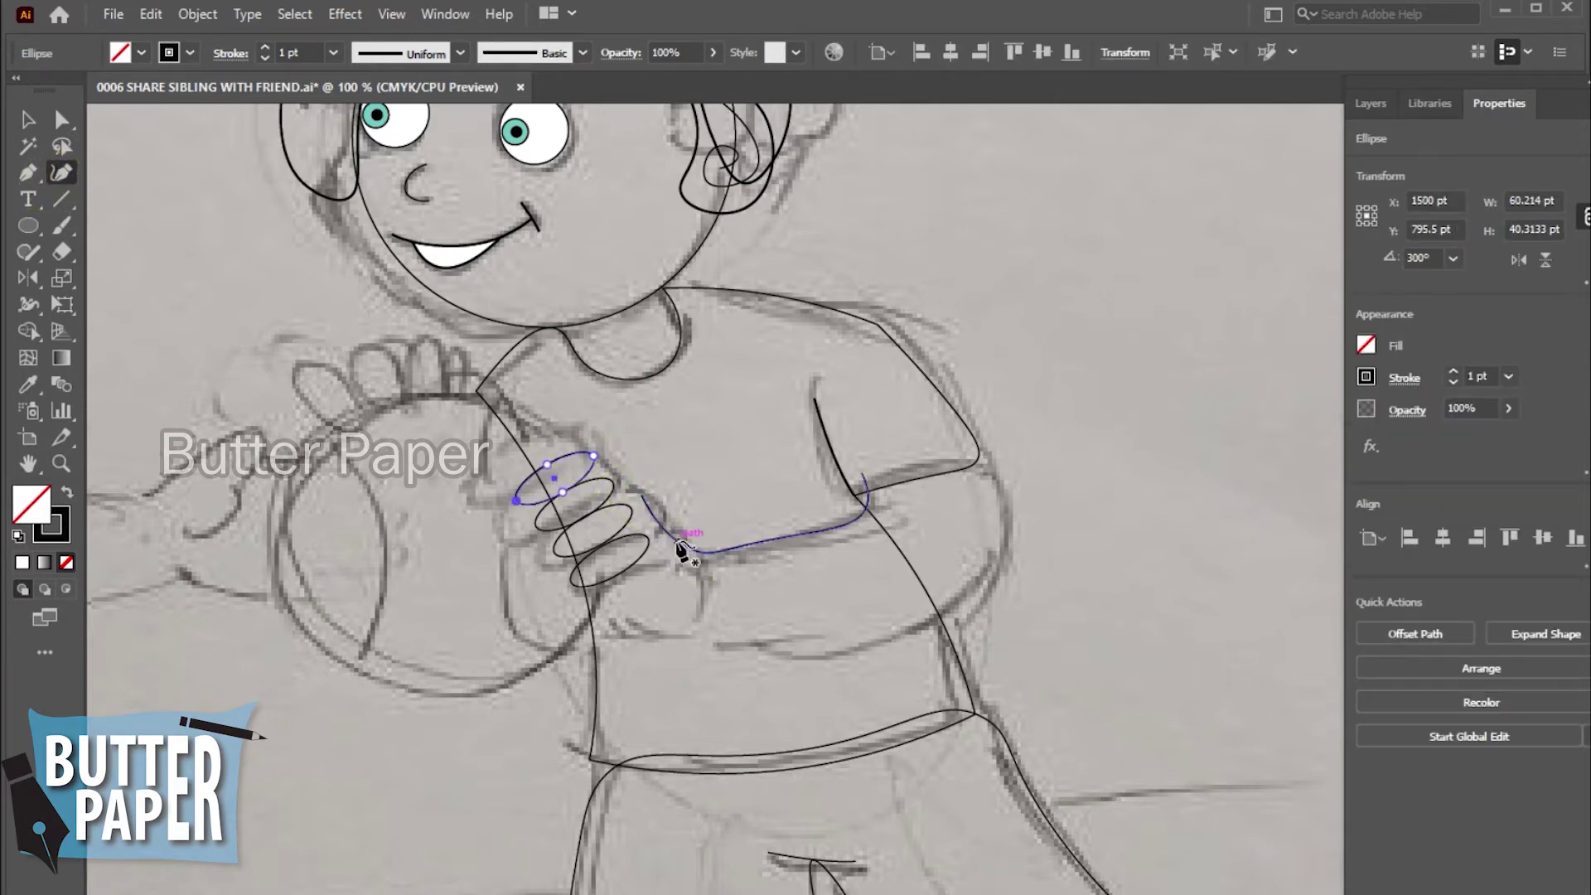
pyautogui.press('z')
pyautogui.click(698, 616)
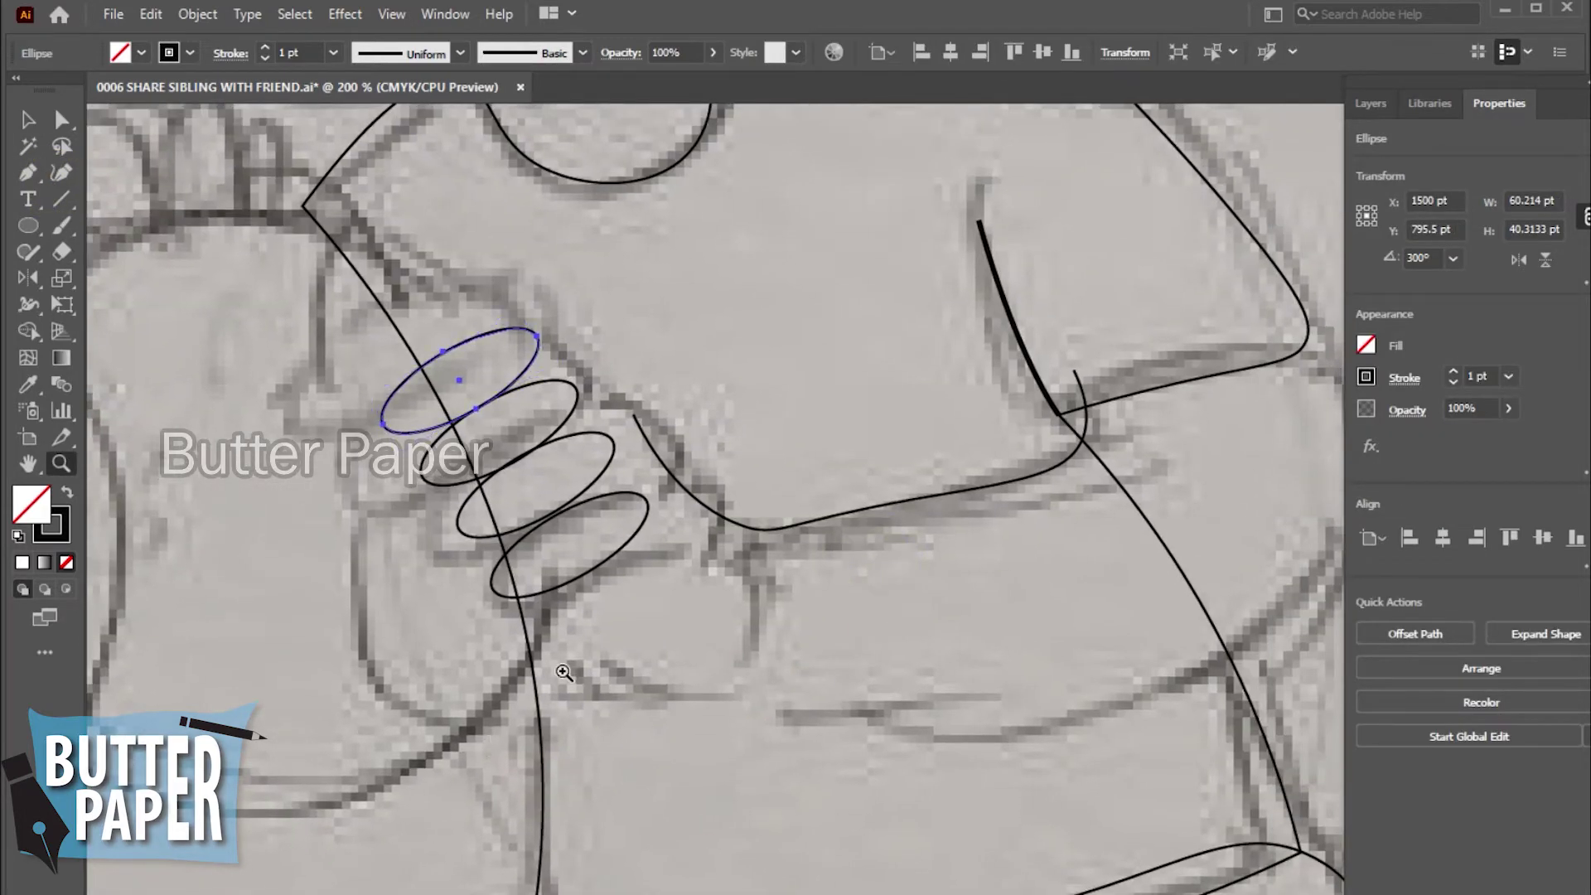
# - Redraw the forearm line's end so it reaches the top finger oval
pyautogui.hotkey('ctrl', 'z')
pyautogui.click(62, 172)
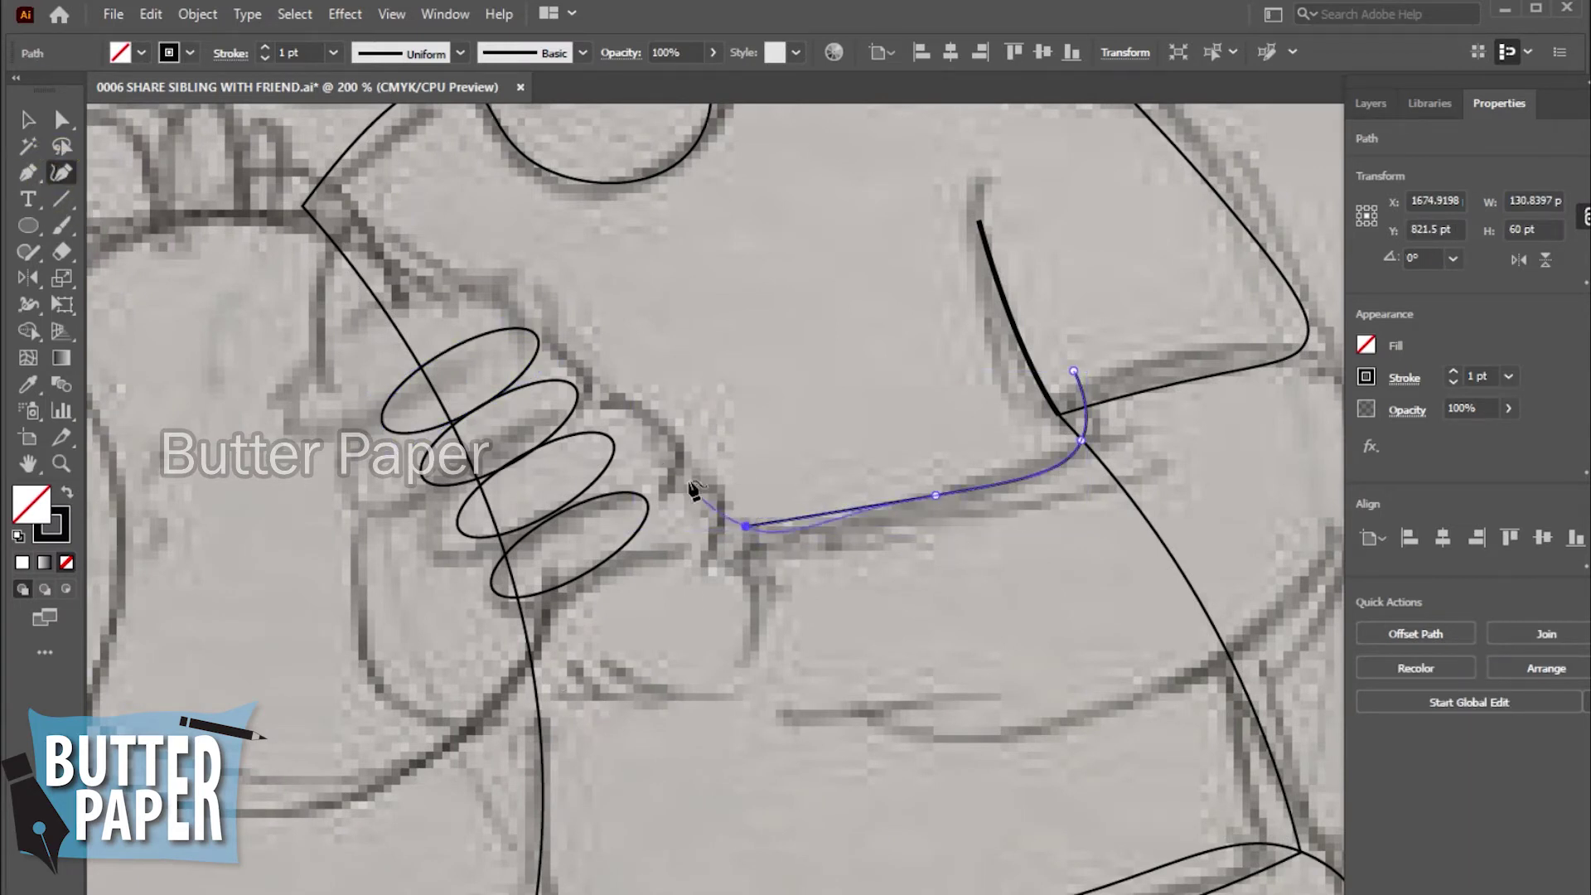
pyautogui.click(673, 433)
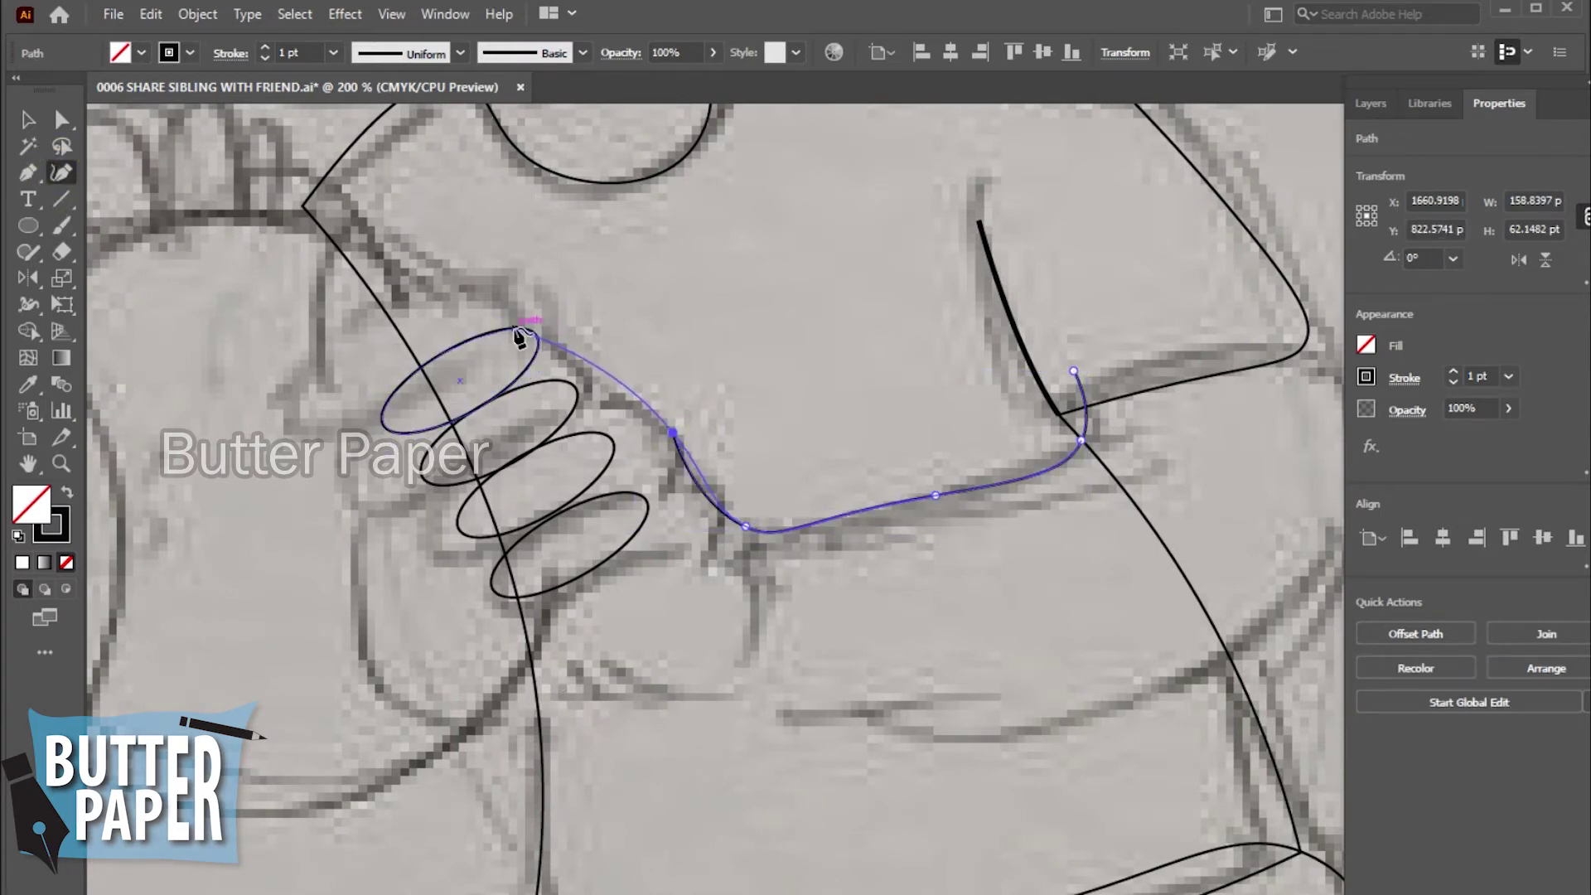
pyautogui.click(760, 531)
pyautogui.click(516, 334)
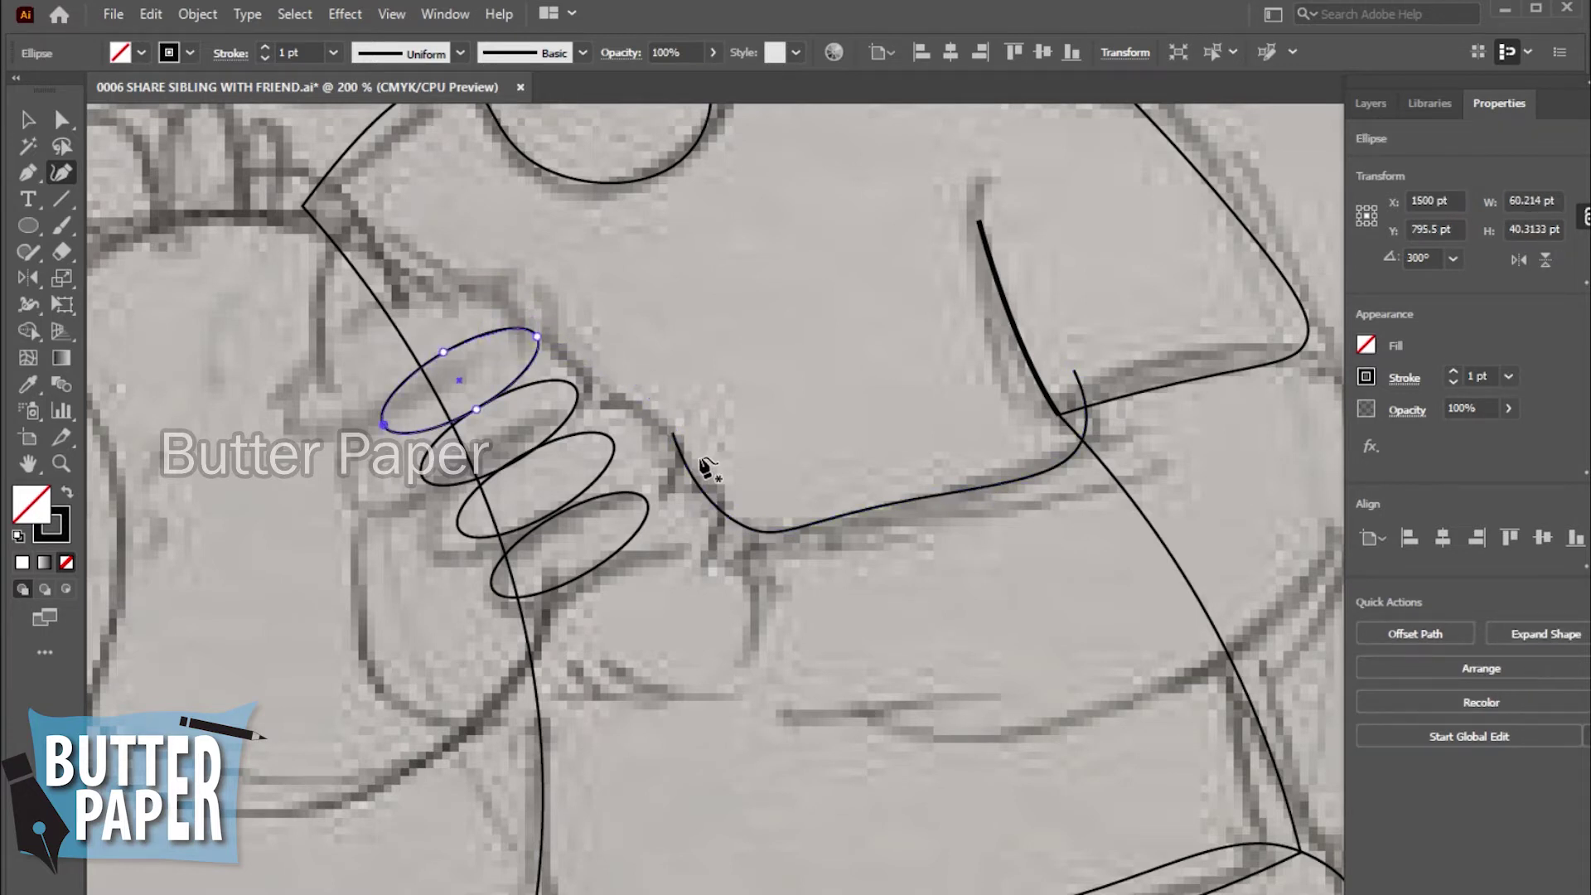
# - Curve the arm contour from its left end up to the top finger, then deselect
pyautogui.click(36, 174)
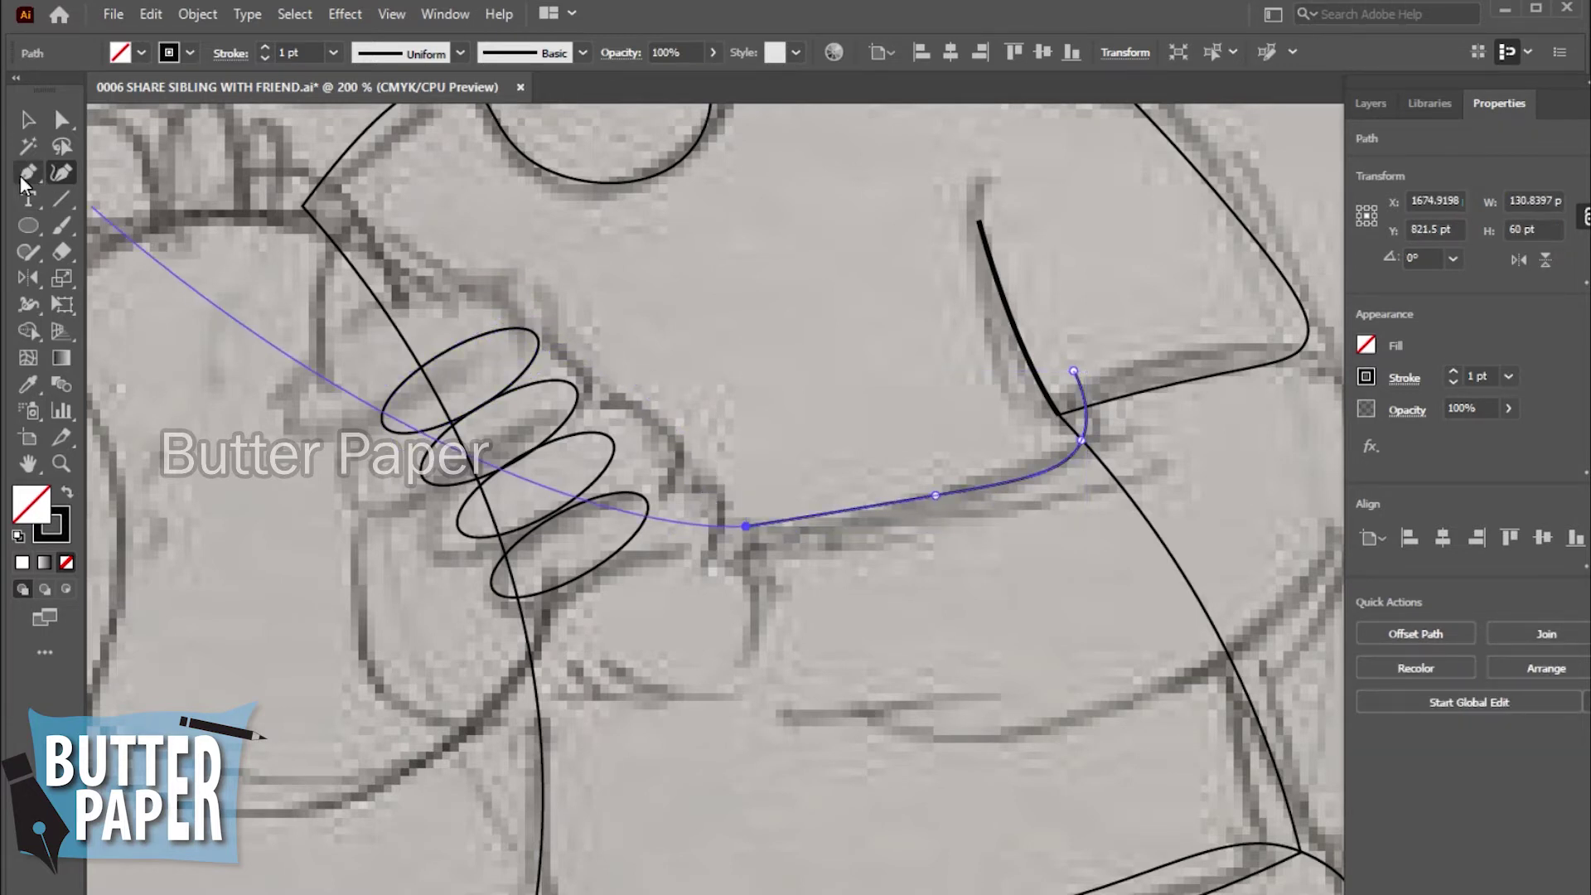
pyautogui.click(745, 527)
pyautogui.moveTo(516, 328)
pyautogui.mouseDown()
pyautogui.moveTo(363, 313)
pyautogui.moveTo(429, 356)
pyautogui.mouseUp()
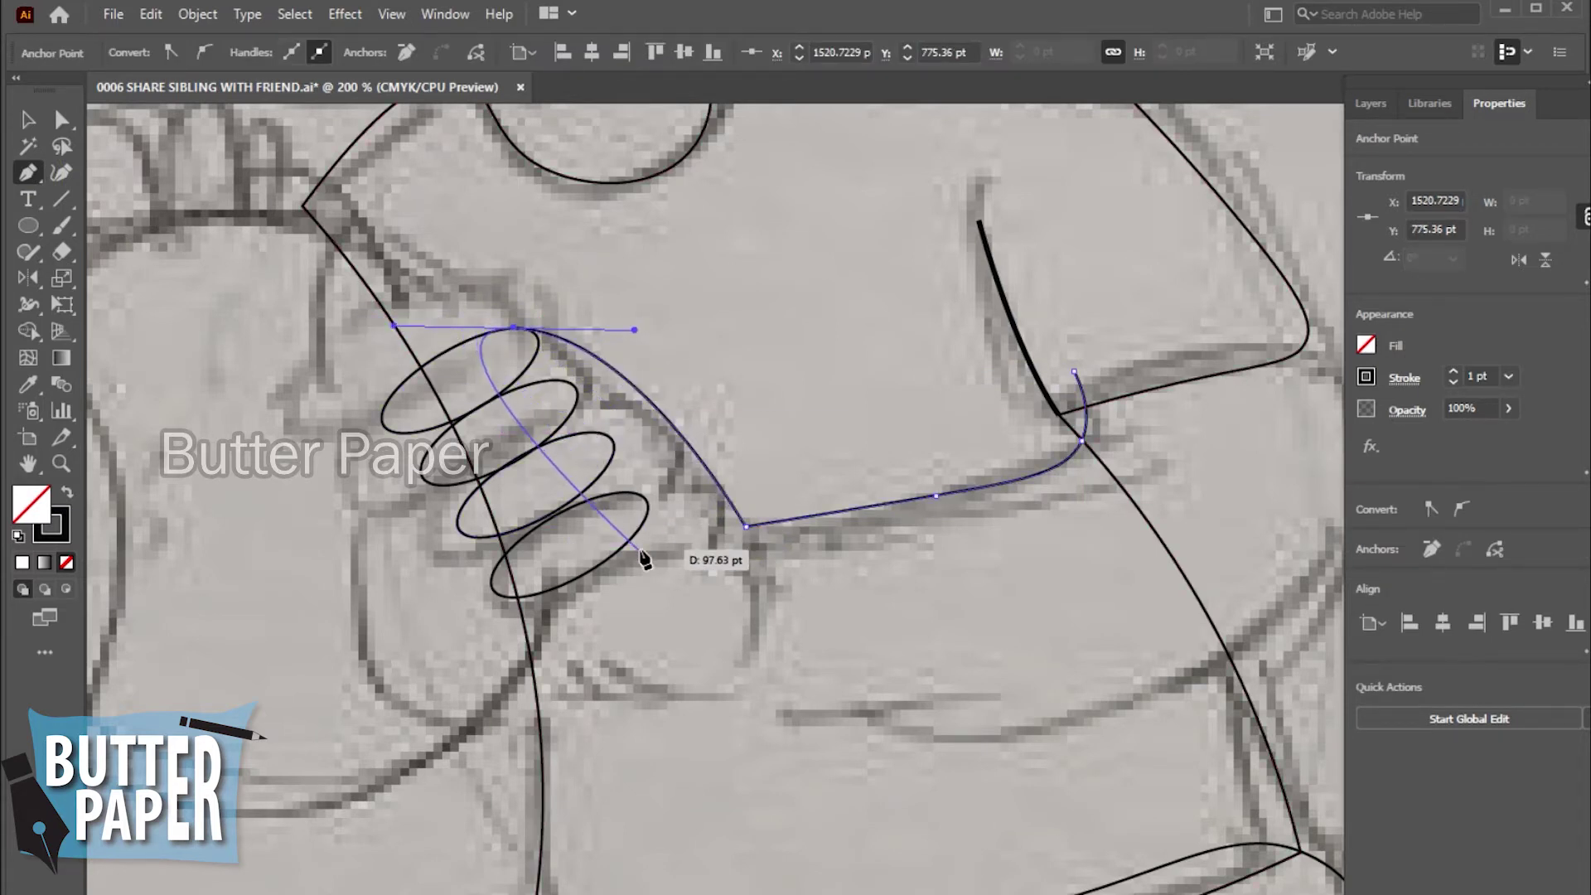
pyautogui.moveTo(429, 356); pyautogui.dragTo(643, 550)
pyautogui.press('v')
pyautogui.click(794, 600)
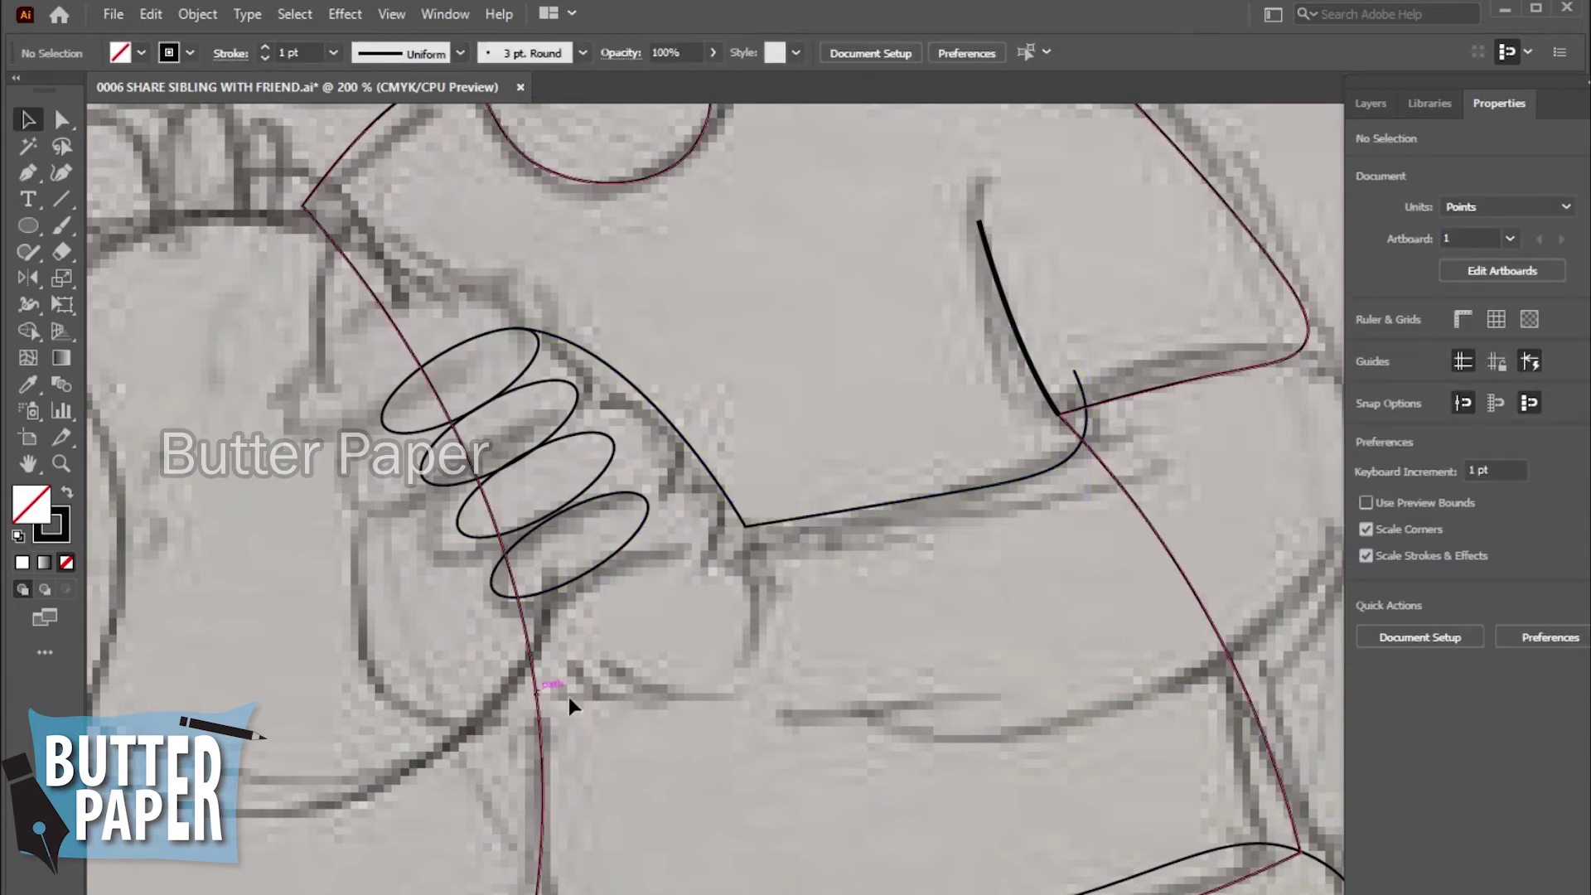
pyautogui.hotkey('shift', '`')
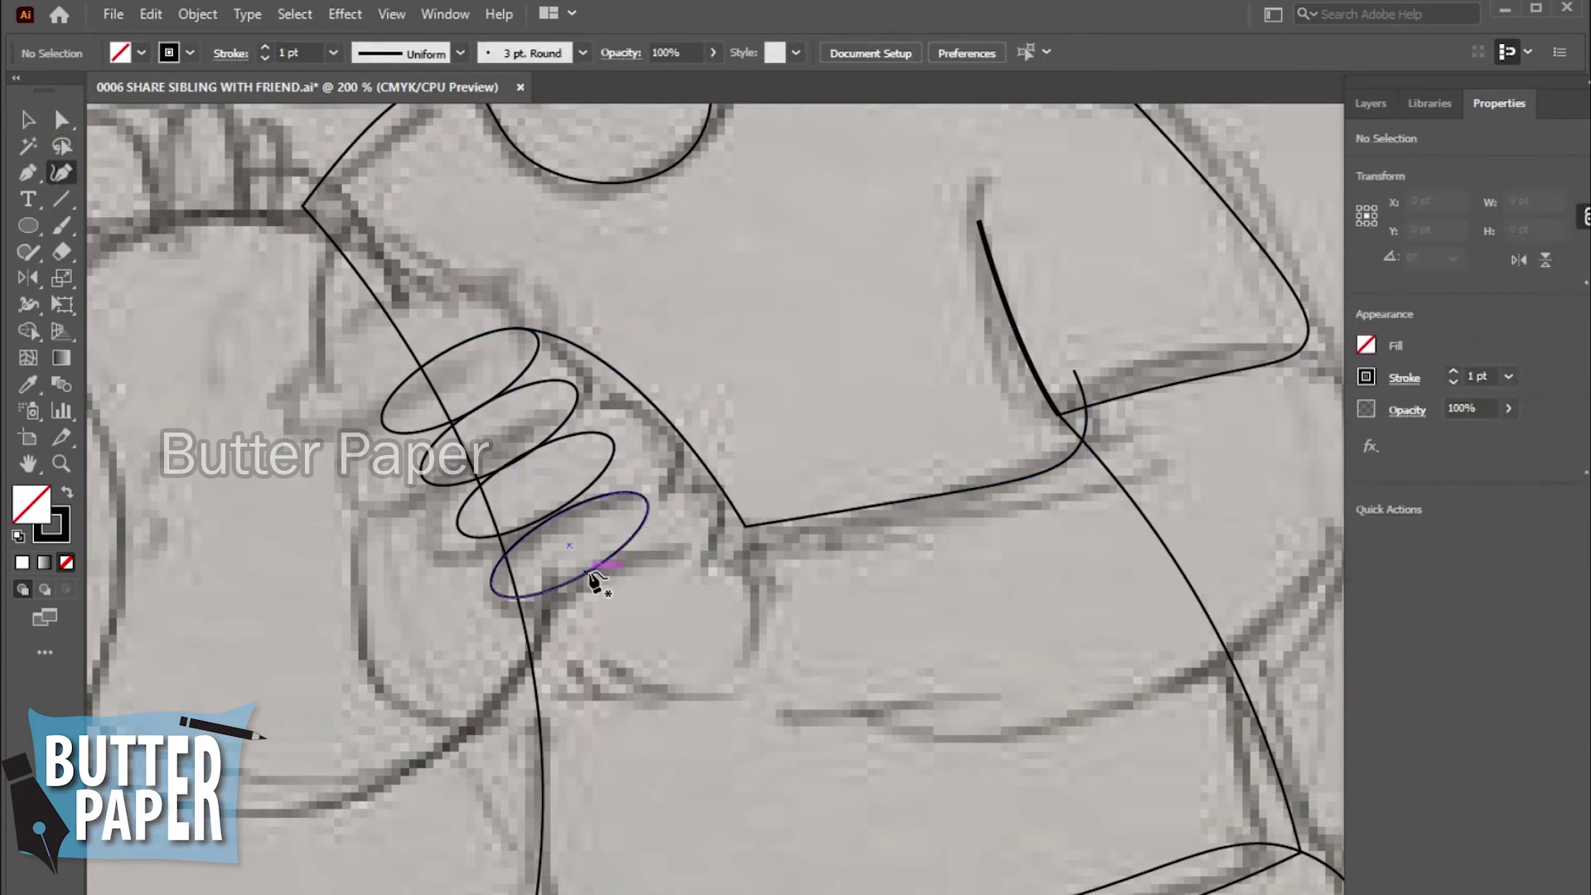
# - Start a curvature path below the lowest finger to form the thumb curve
pyautogui.click(534, 642)
pyautogui.click(592, 685)
pyautogui.click(625, 663)
pyautogui.moveTo(534, 641); pyautogui.dragTo(546, 613)
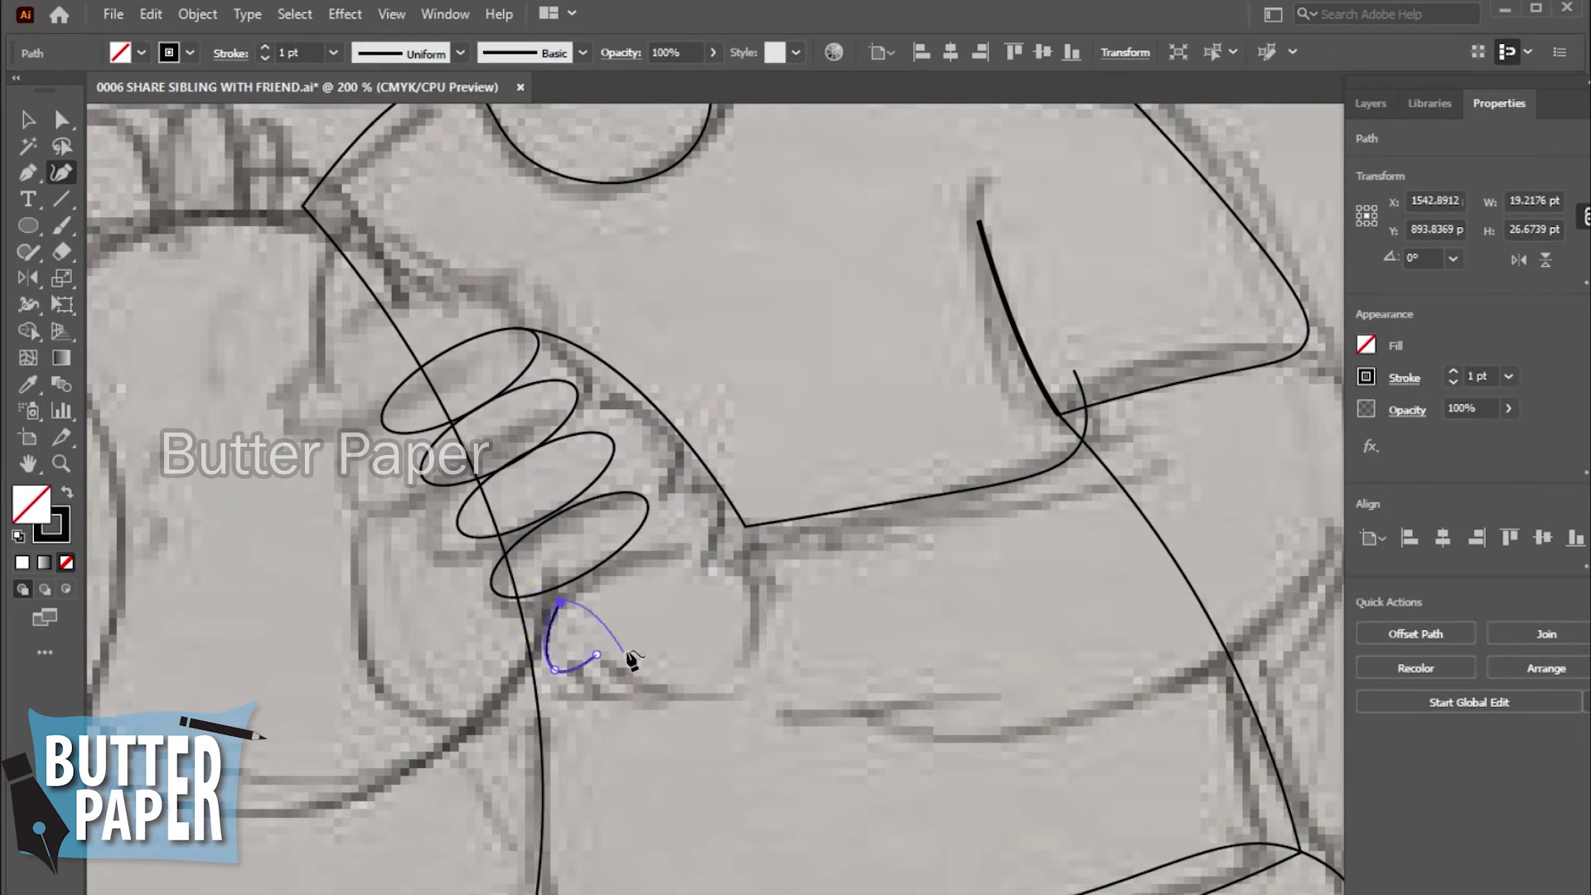
pyautogui.click(595, 654)
pyautogui.press('Delete')
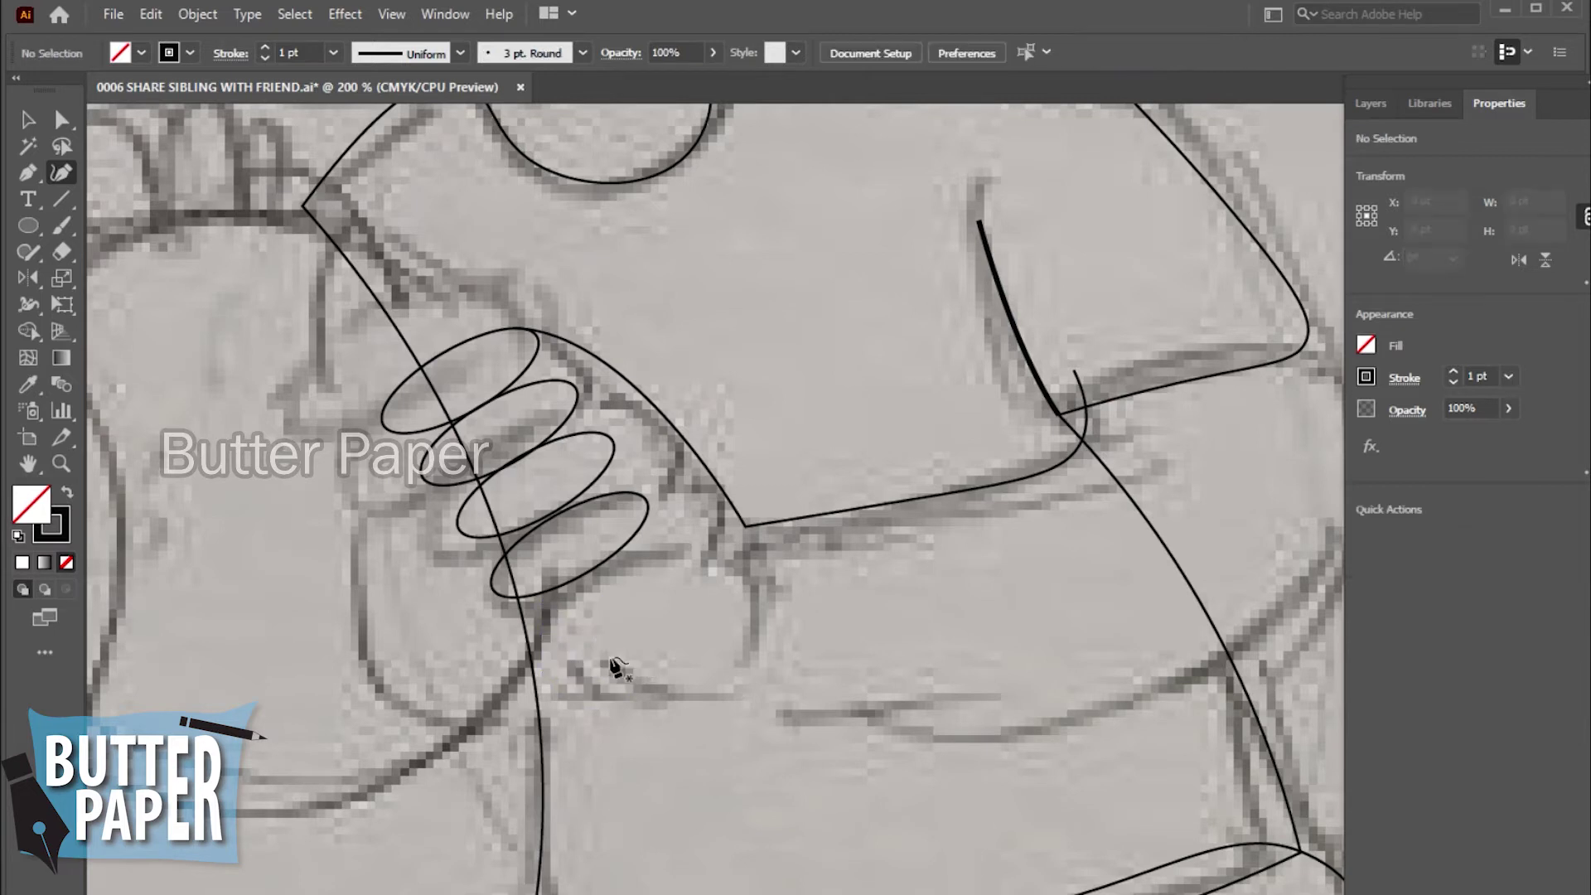
pyautogui.hotkey('ctrl', 'z')
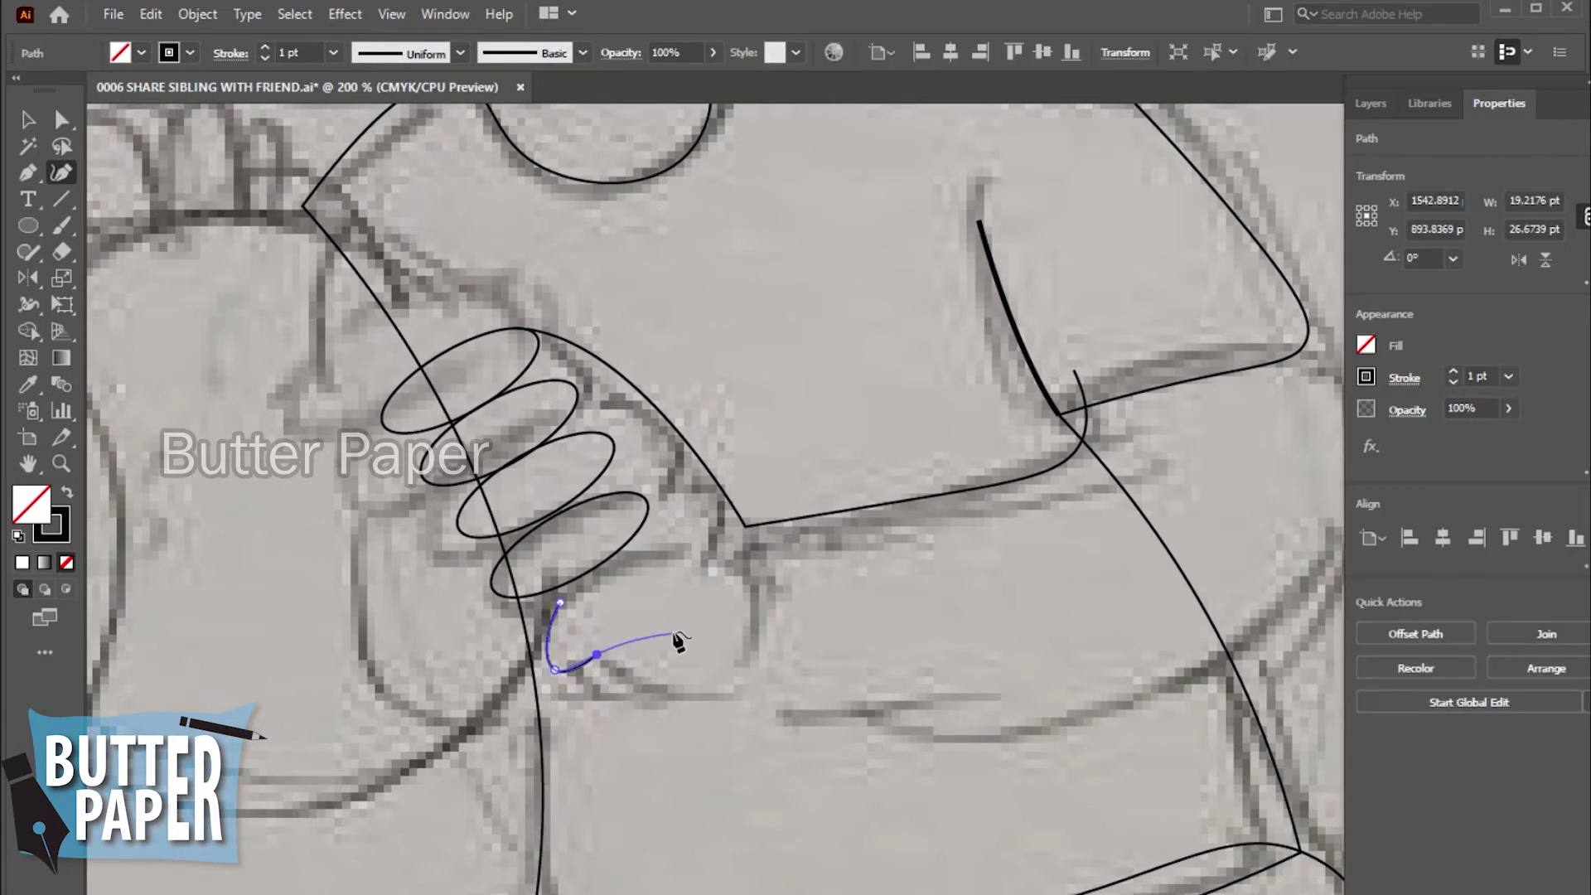
pyautogui.click(676, 625)
pyautogui.click(712, 602)
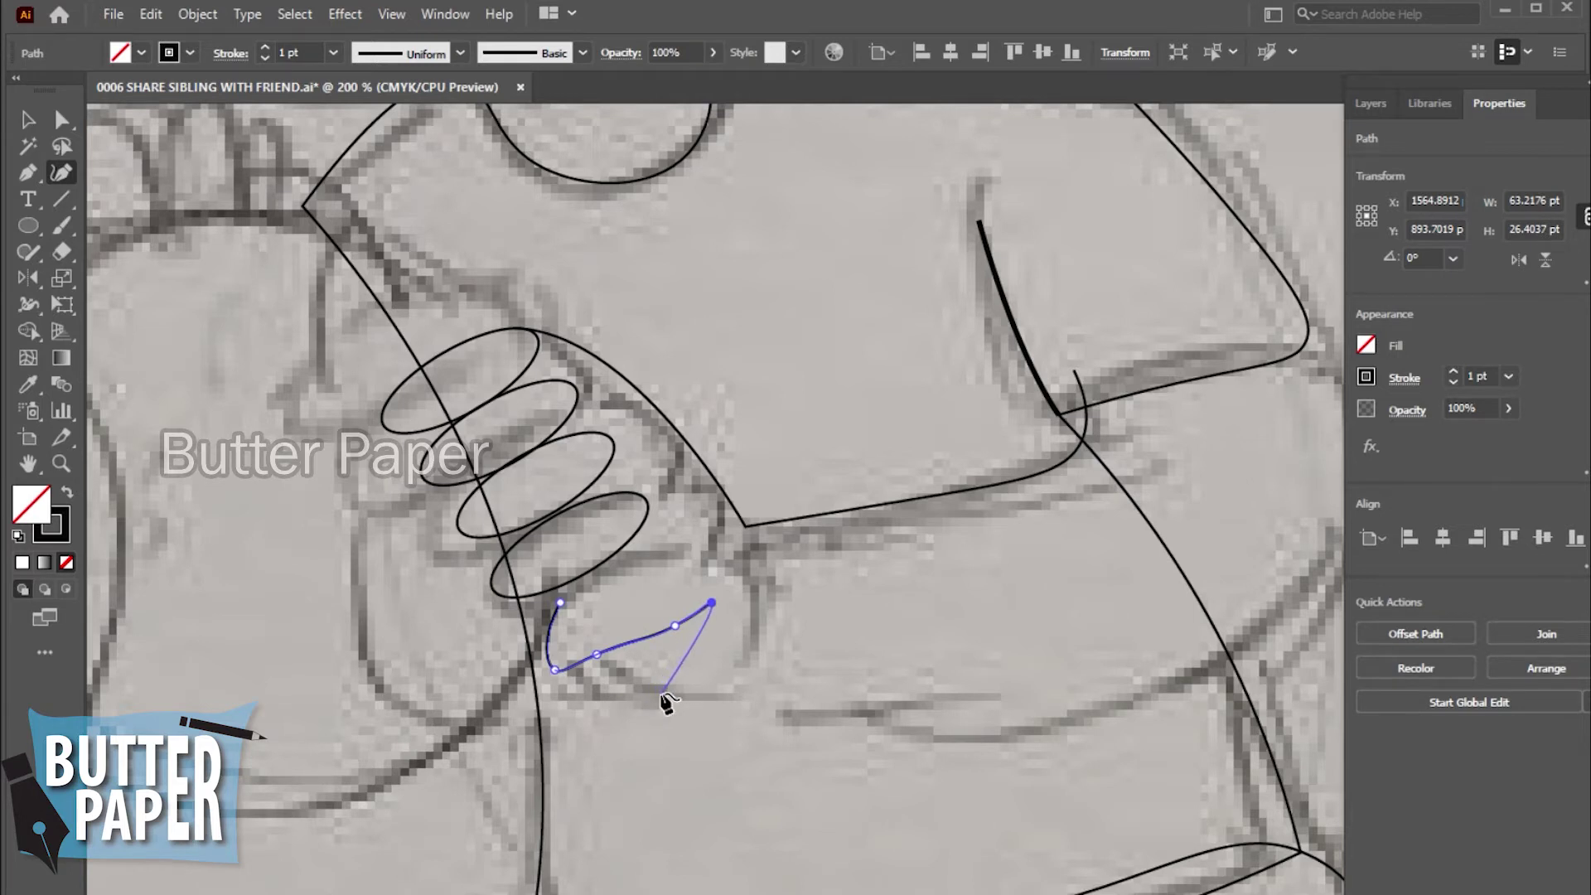
pyautogui.hotkey('ctrl', 'z')
pyautogui.hotkey('ctrl', 'z')
# - Trace the outline along the thumb and forearm underside, around the elbow, up the upper arm
pyautogui.click(597, 655)
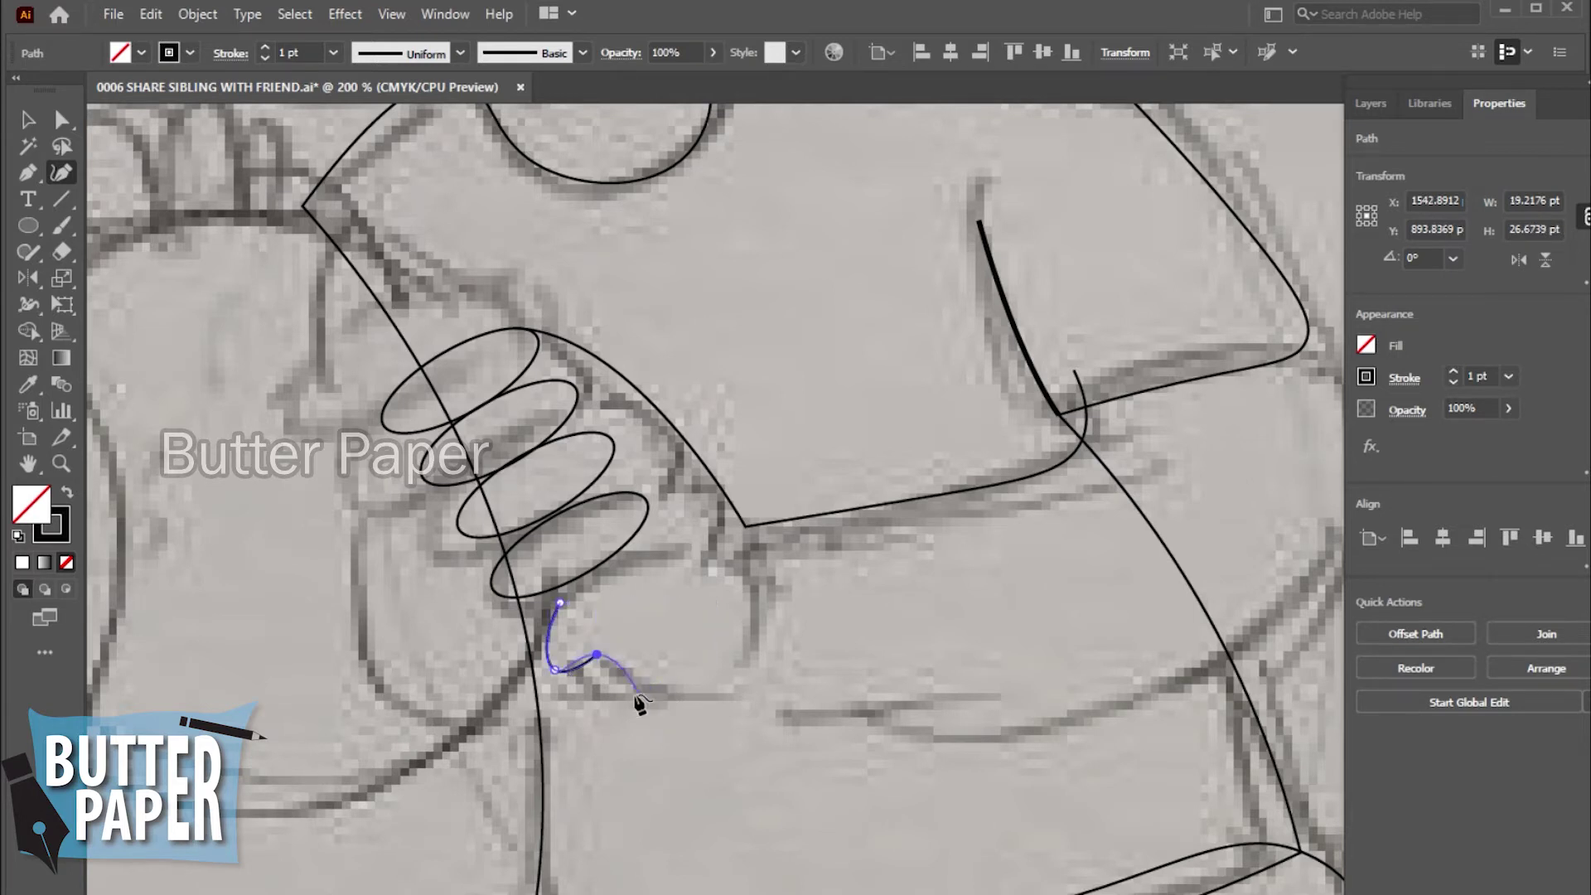
pyautogui.click(631, 691)
pyautogui.click(1055, 722)
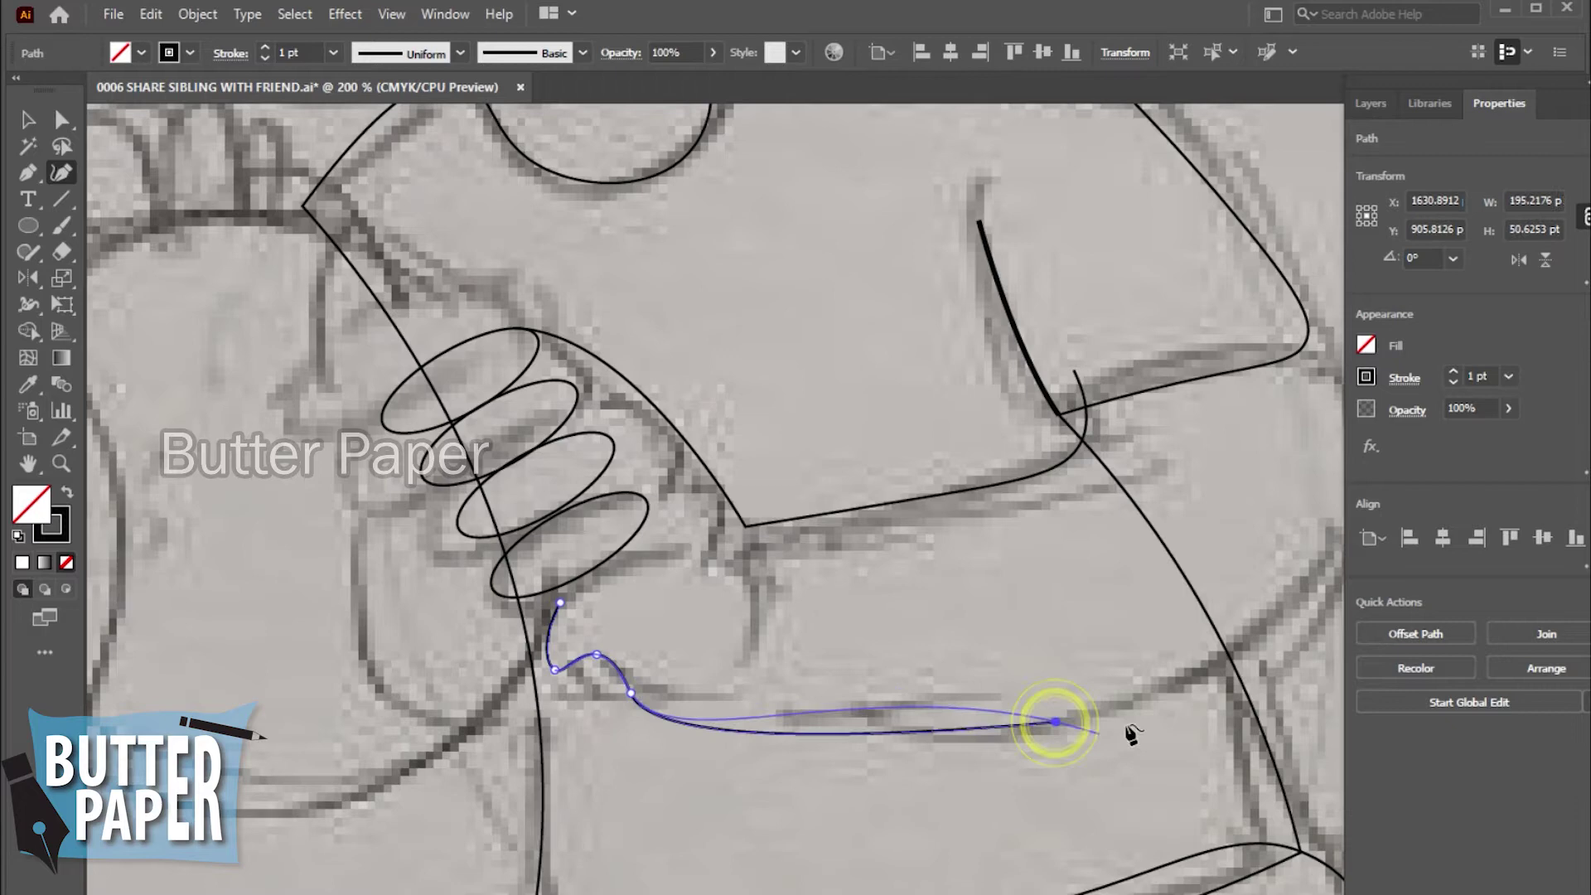
pyautogui.click(1296, 604)
pyautogui.click(1107, 574)
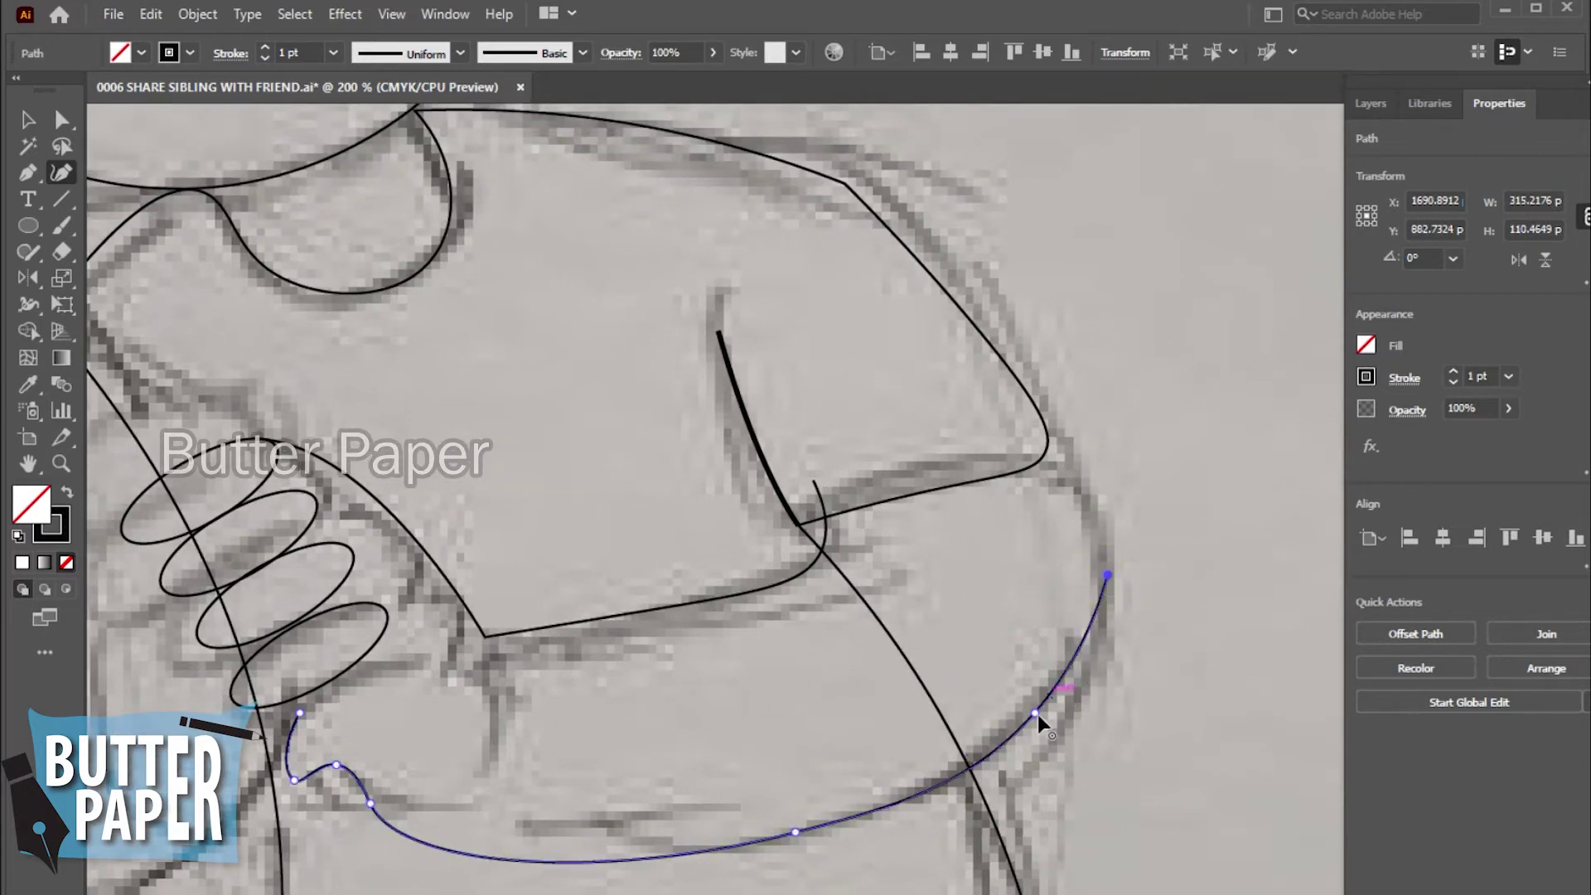
pyautogui.click(1063, 476)
pyautogui.click(1025, 427)
# - Close the outline via the inner elbow and forearm top, to the top finger and thumb
pyautogui.click(813, 480)
pyautogui.click(820, 549)
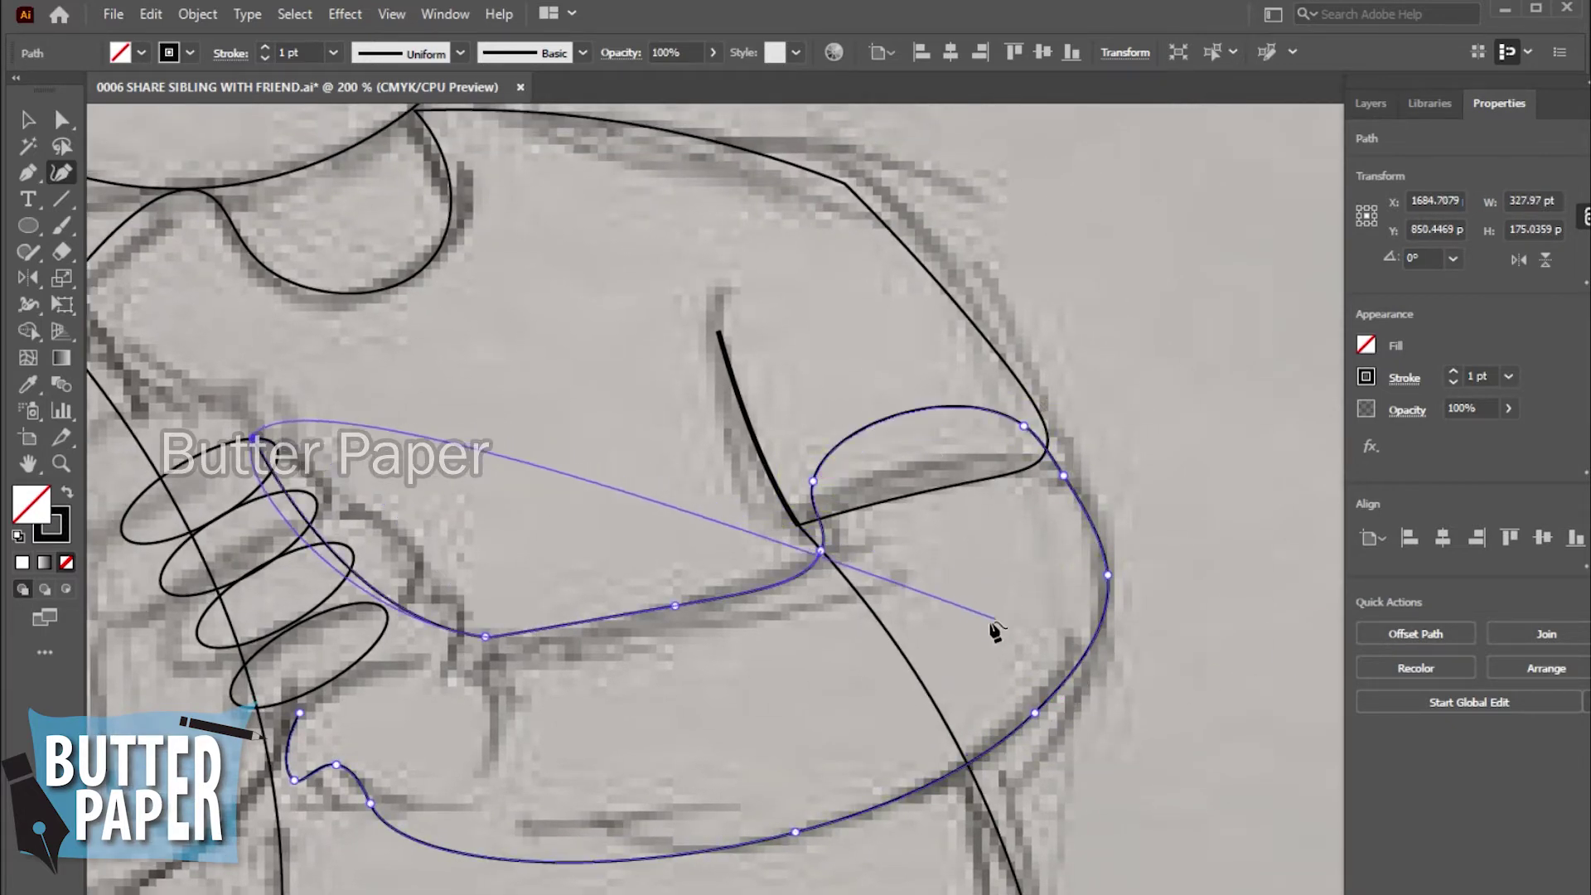
pyautogui.click(675, 606)
pyautogui.click(485, 636)
pyautogui.click(253, 438)
pyautogui.click(299, 713)
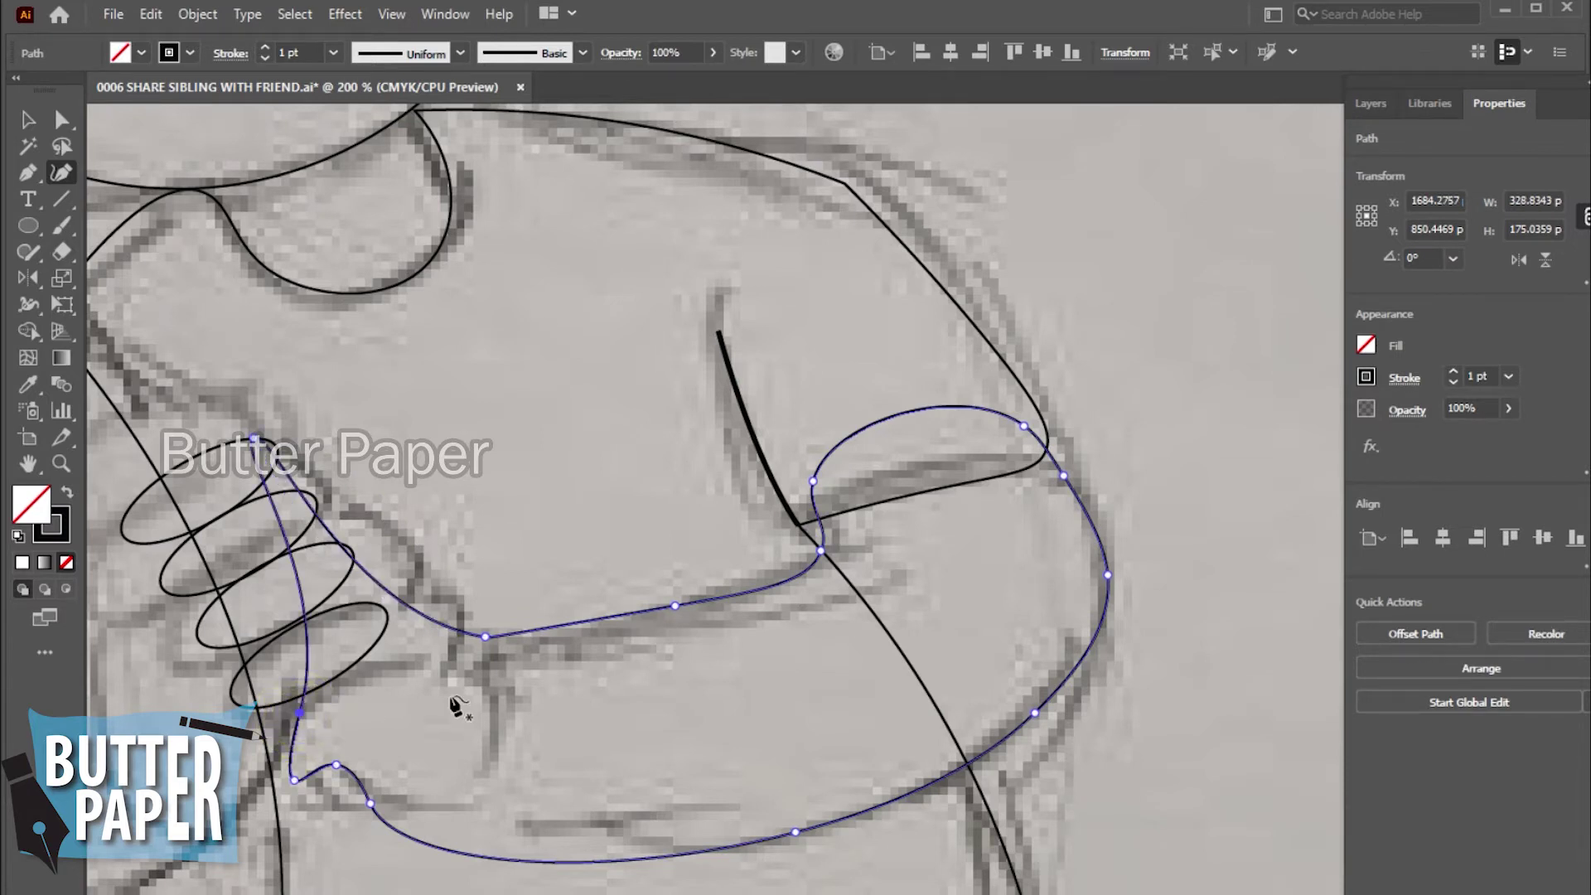
pyautogui.click(28, 120)
pyautogui.click(1190, 365)
# - Refine the outline with new points lifting the wrist top and shaping the thumb knuckle
pyautogui.moveTo(733, 766); pyautogui.dragTo(959, 678)
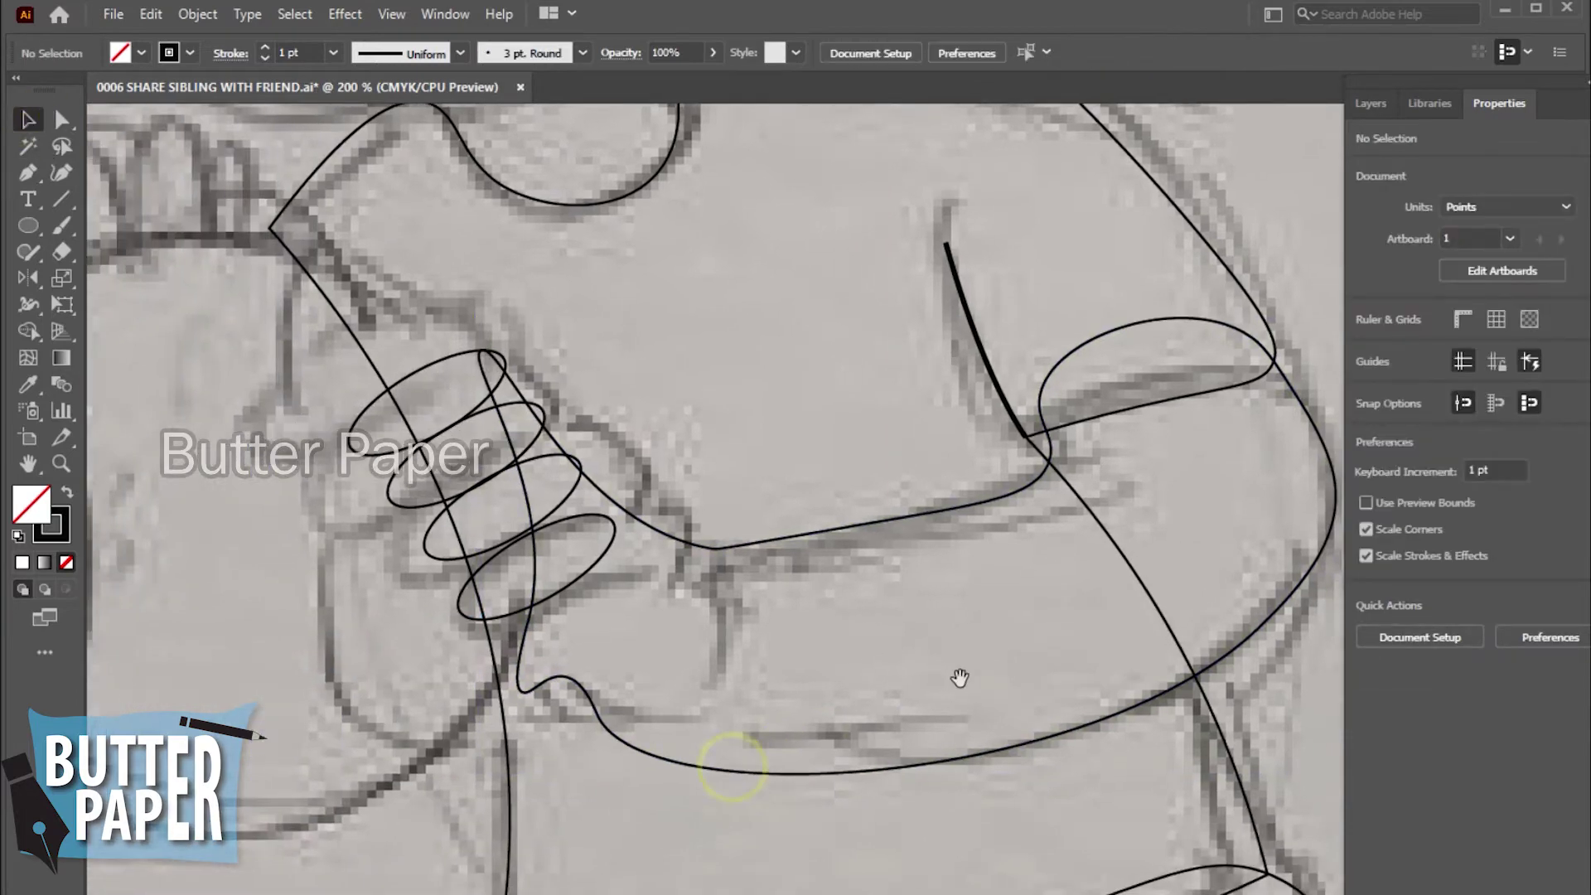
pyautogui.click(652, 522)
pyautogui.hotkey('shift', '`')
pyautogui.moveTo(605, 497); pyautogui.dragTo(619, 447)
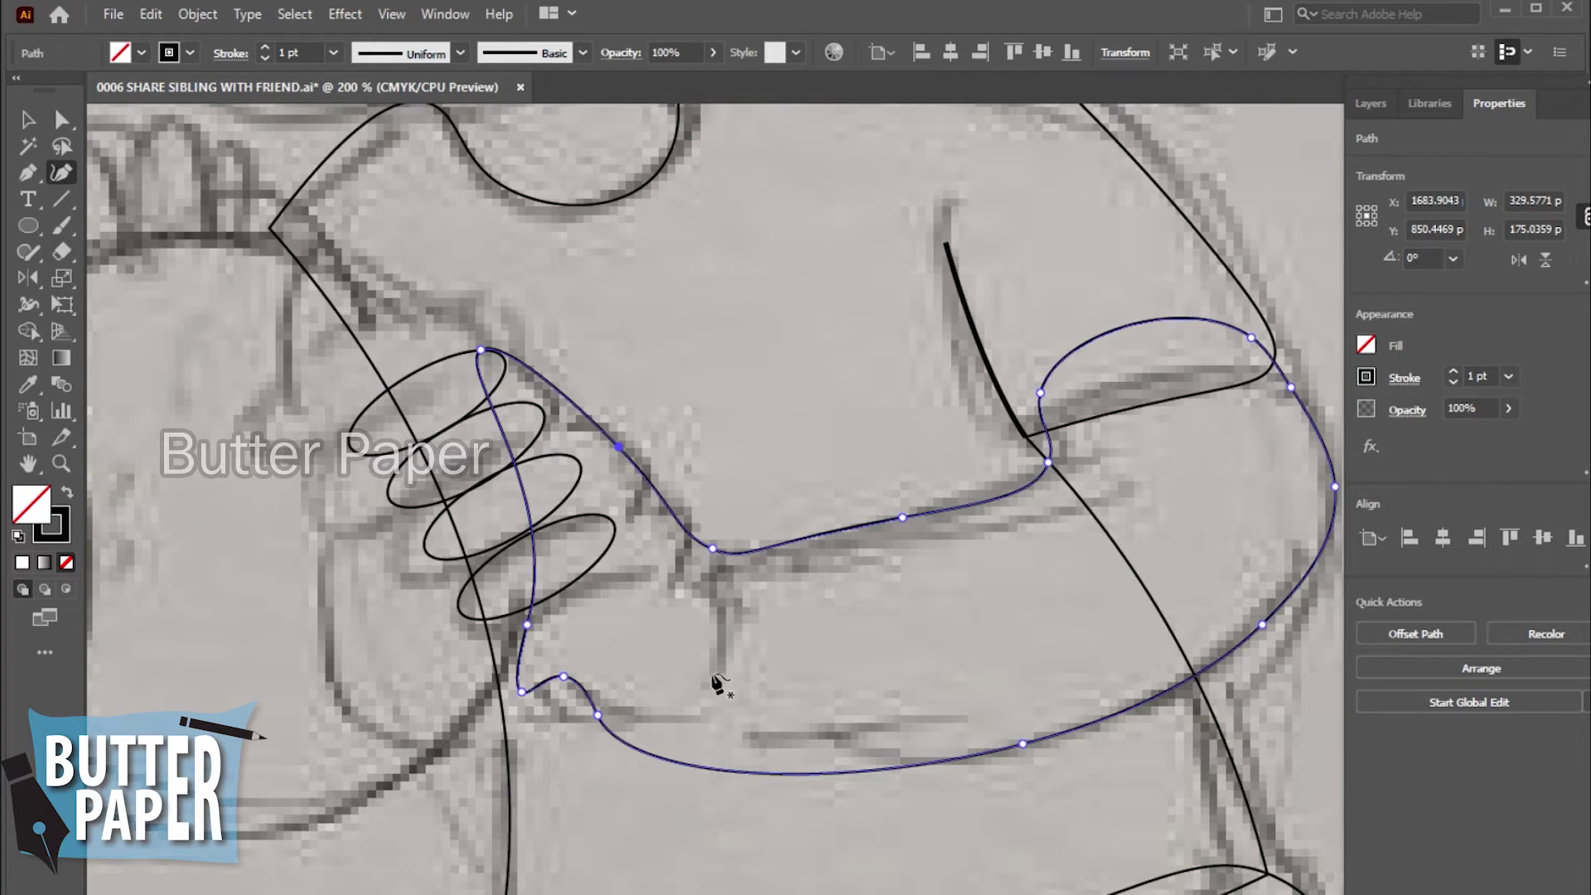
pyautogui.moveTo(564, 681)
pyautogui.mouseDown()
pyautogui.moveTo(562, 703)
pyautogui.moveTo(492, 682)
pyautogui.mouseUp()
pyautogui.moveTo(522, 628); pyautogui.dragTo(527, 609)
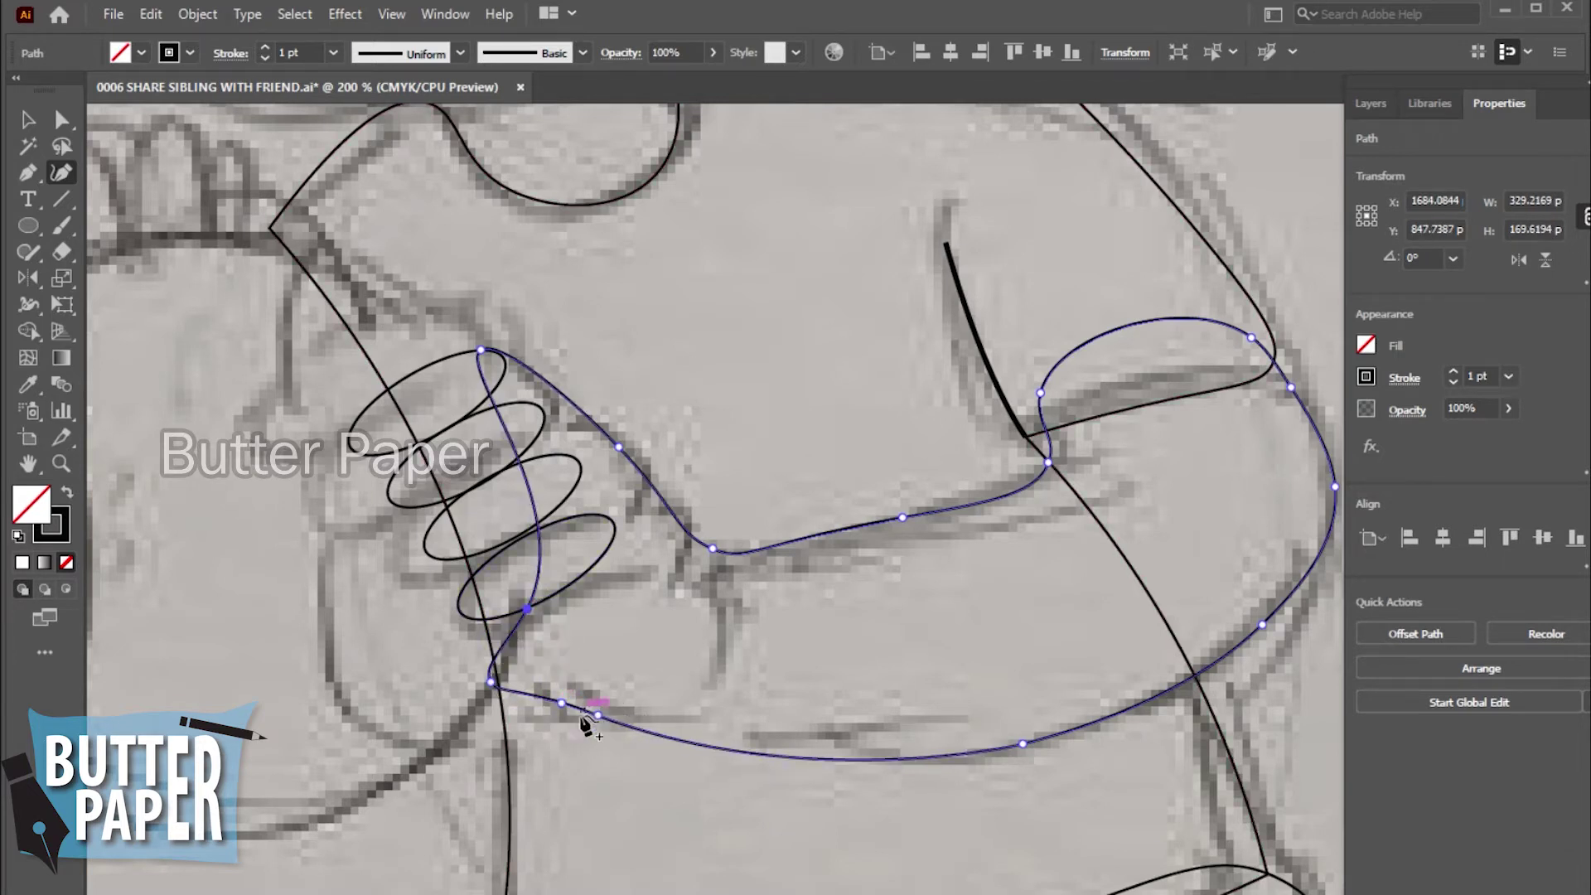
pyautogui.moveTo(557, 701); pyautogui.dragTo(557, 665)
pyautogui.click(541, 690)
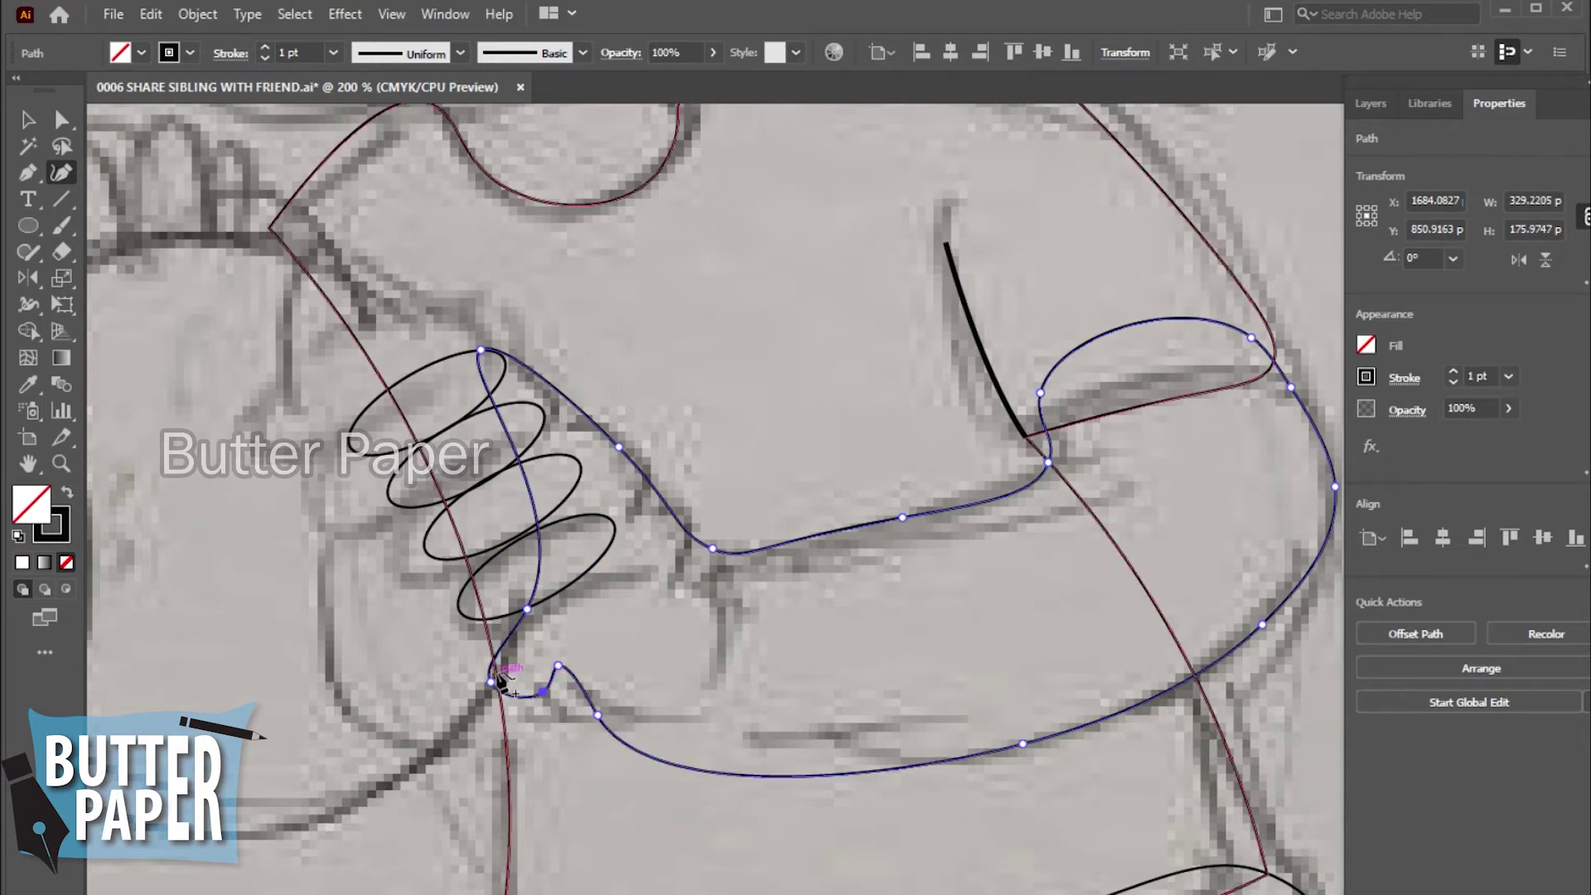
# - Select the arm outline and four finger ovals and unite them with Pathfinder
pyautogui.press('v')
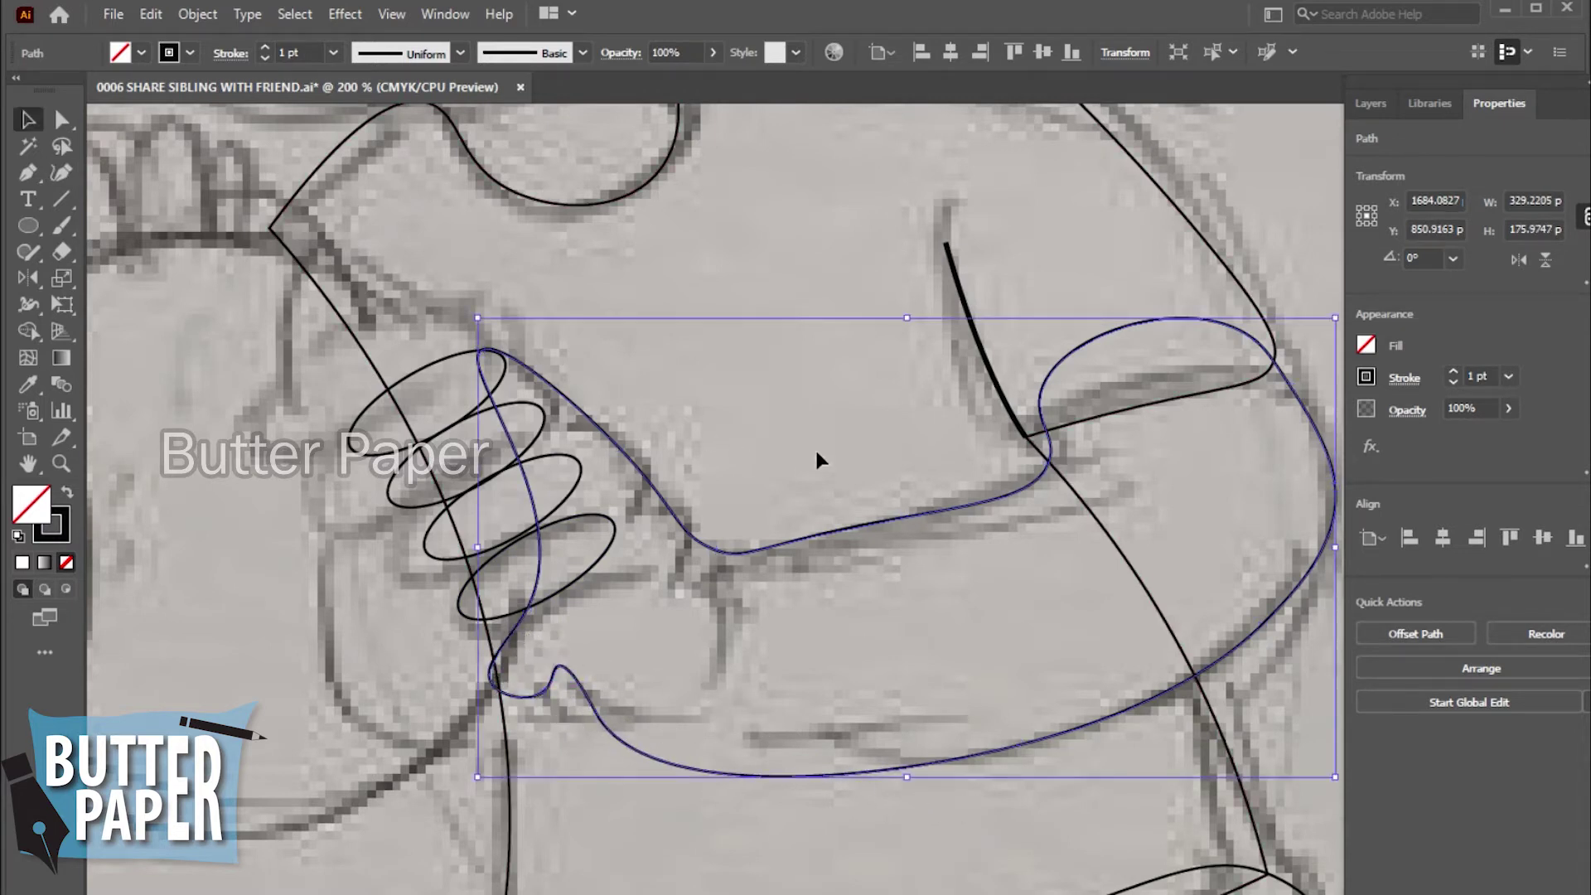
pyautogui.click(768, 808)
pyautogui.moveTo(863, 689); pyautogui.dragTo(540, 365)
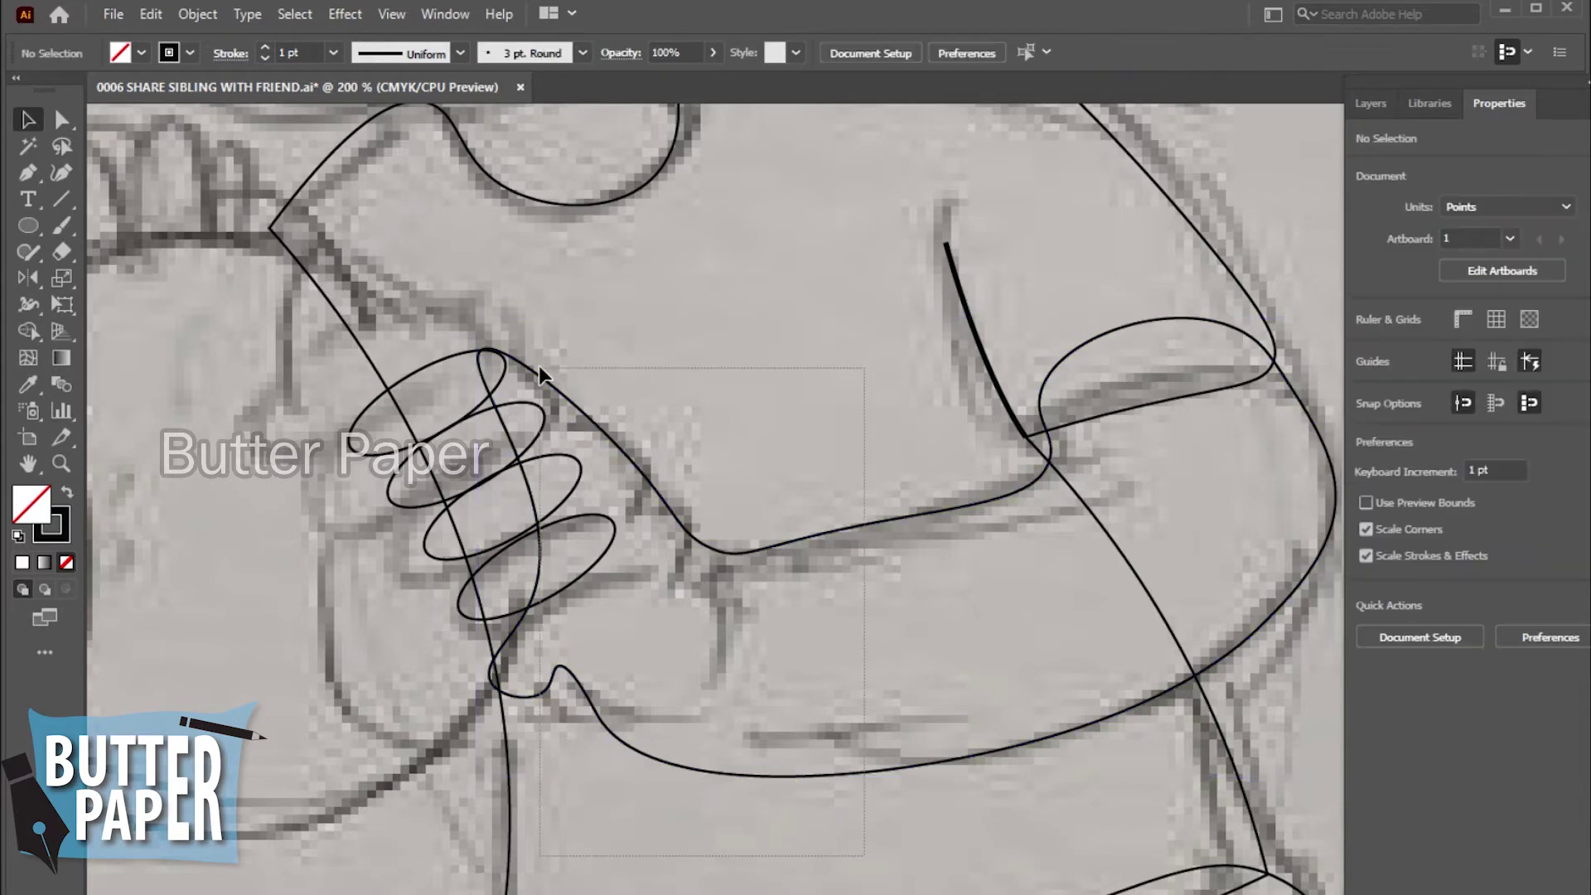
pyautogui.keyDown('shift'); pyautogui.click(445, 369); pyautogui.keyUp('shift')
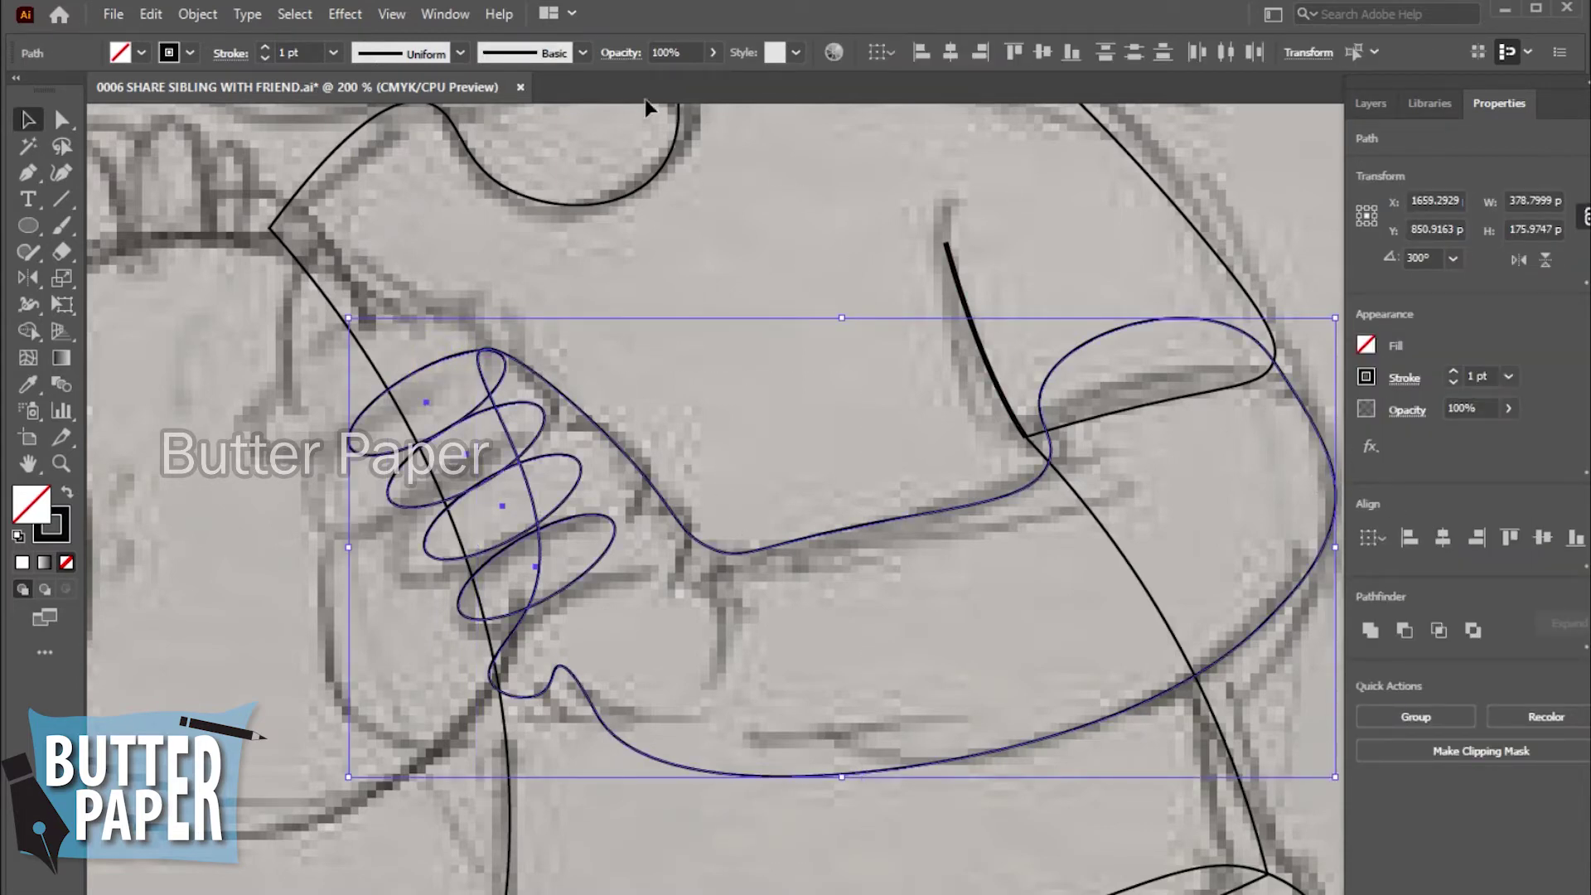
pyautogui.click(445, 14)
pyautogui.click(588, 808)
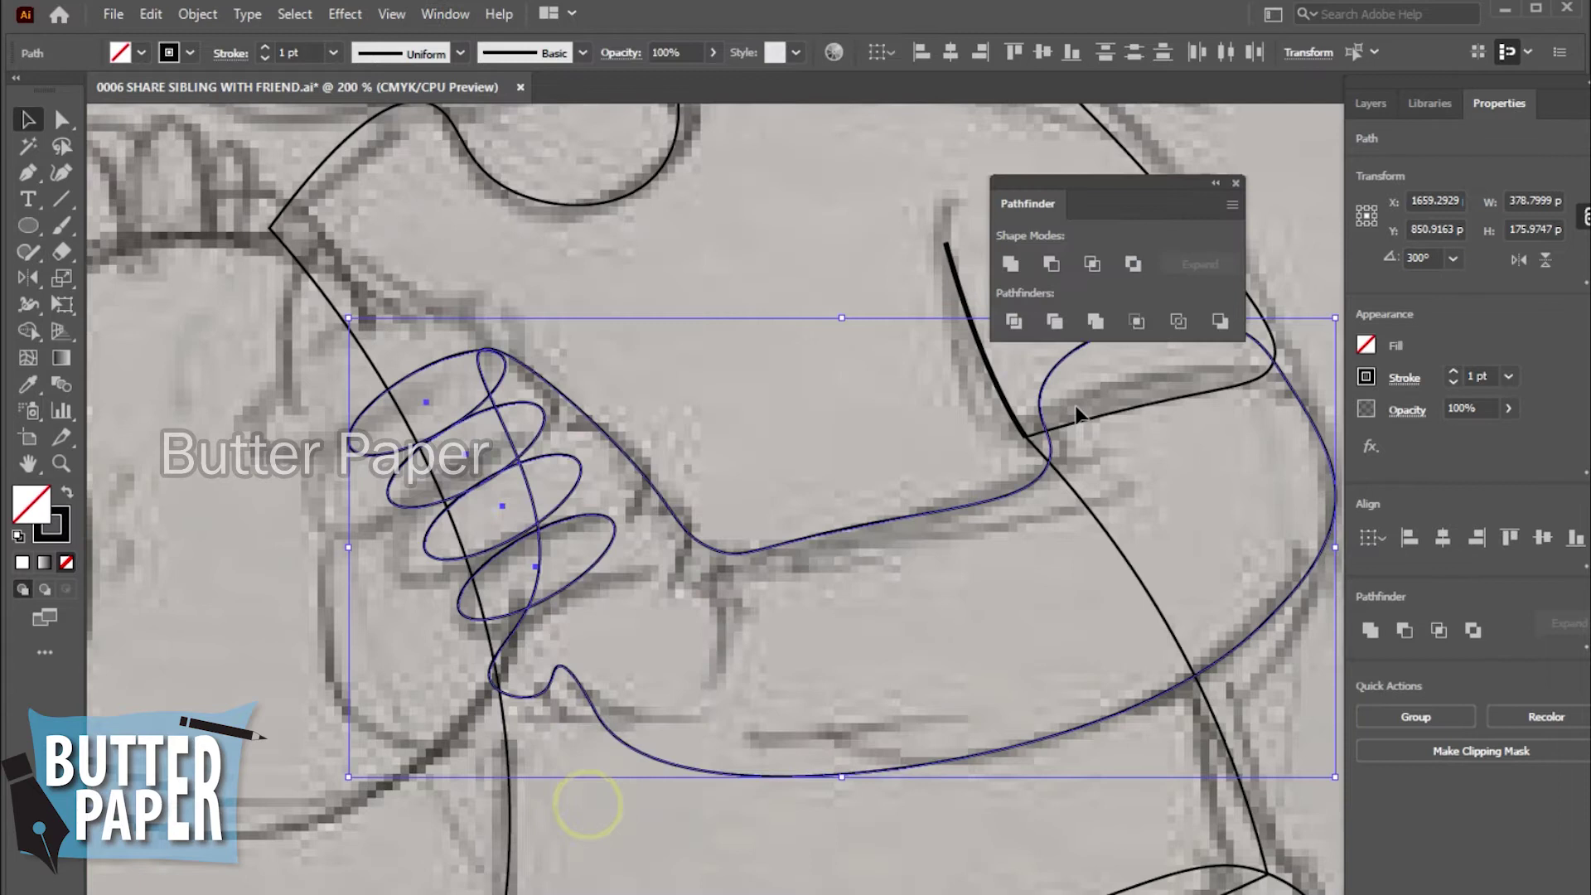
pyautogui.click(1007, 265)
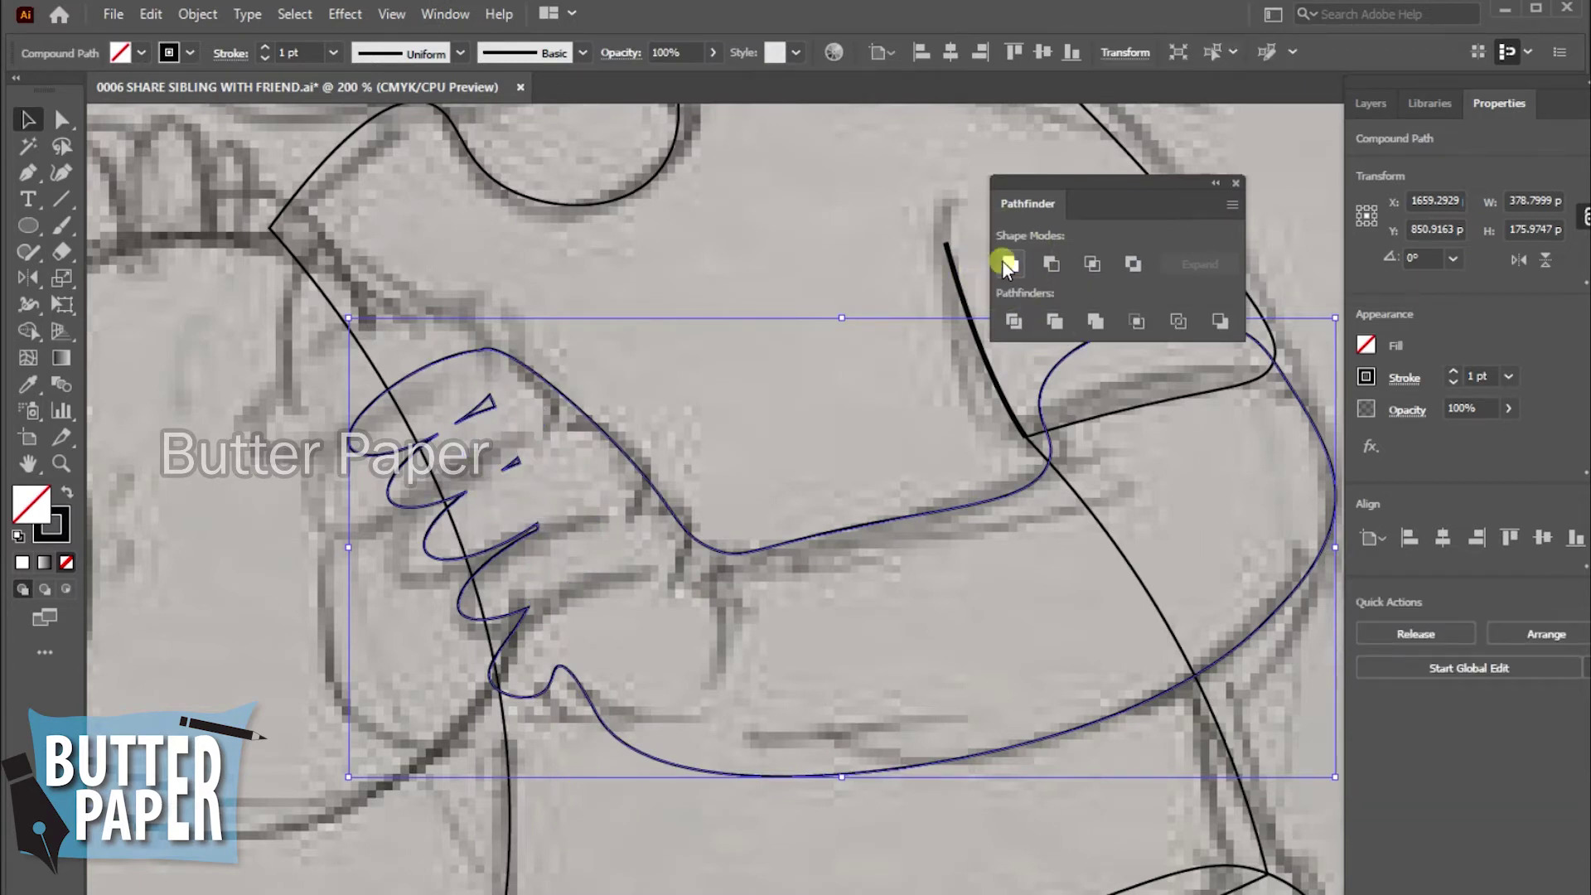
pyautogui.click(700, 868)
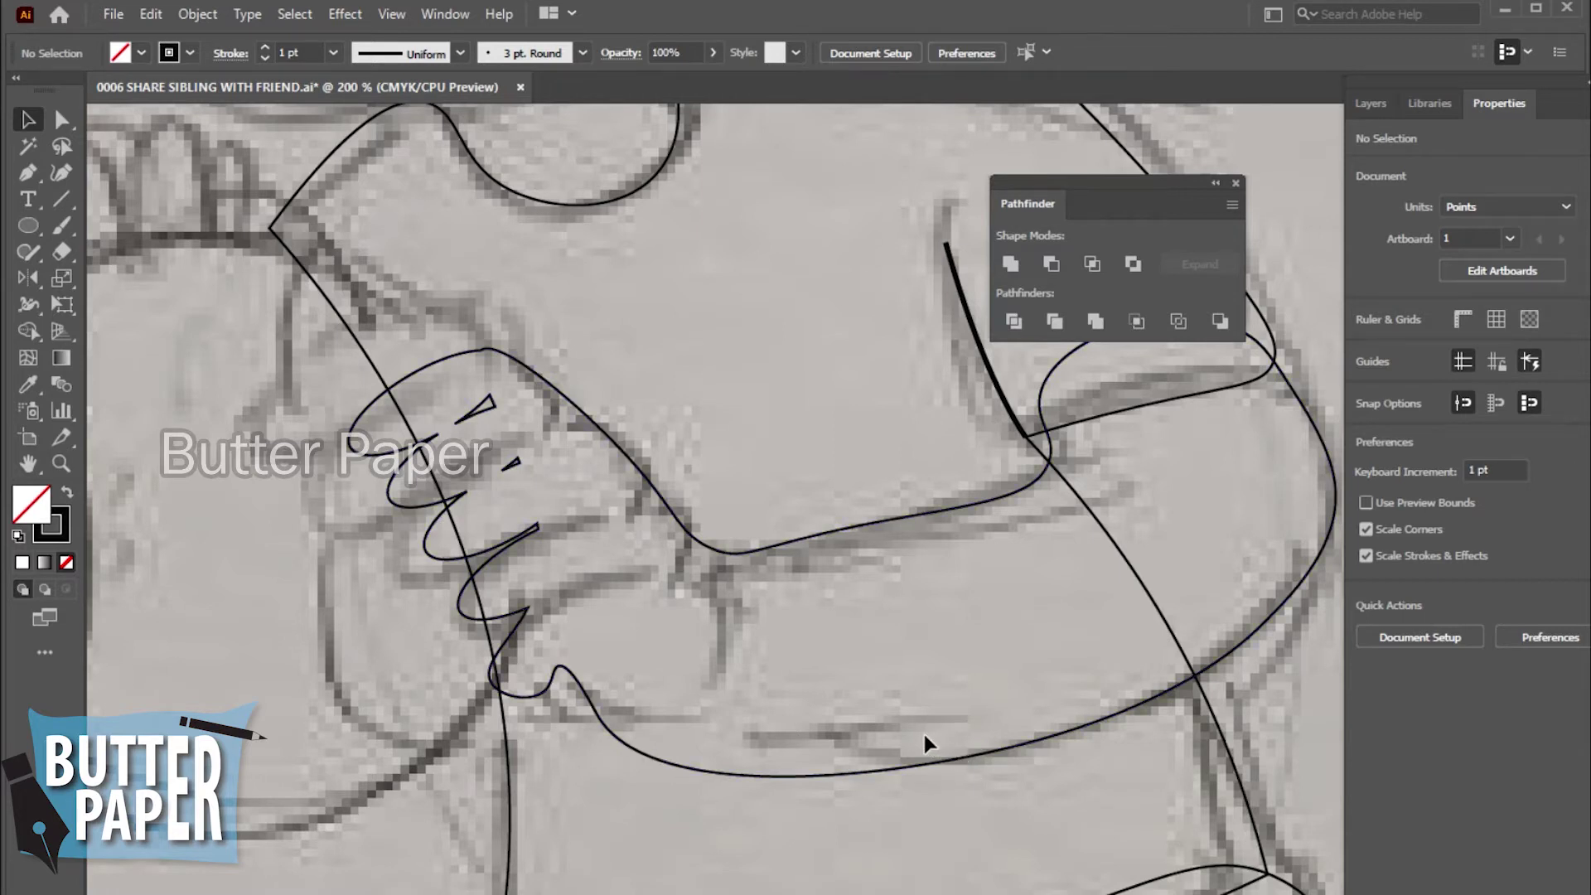
# - Select the merged arm shape and bring up its right-click menu
pyautogui.click(466, 423)
pyautogui.rightClick(489, 412)
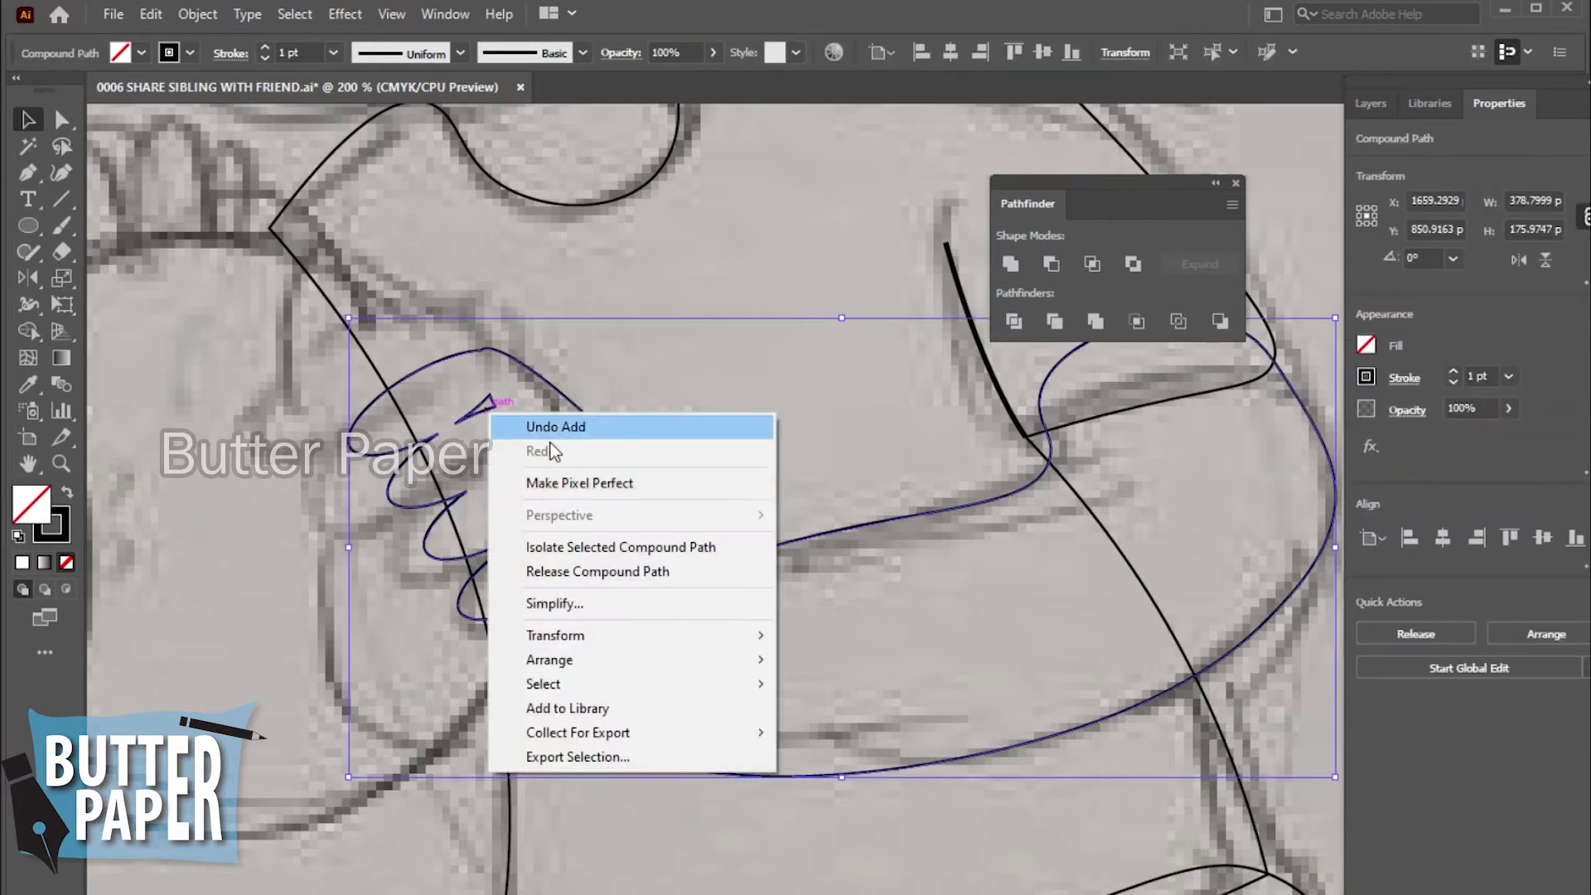
pyautogui.click(762, 303)
pyautogui.click(479, 409)
pyautogui.rightClick(488, 409)
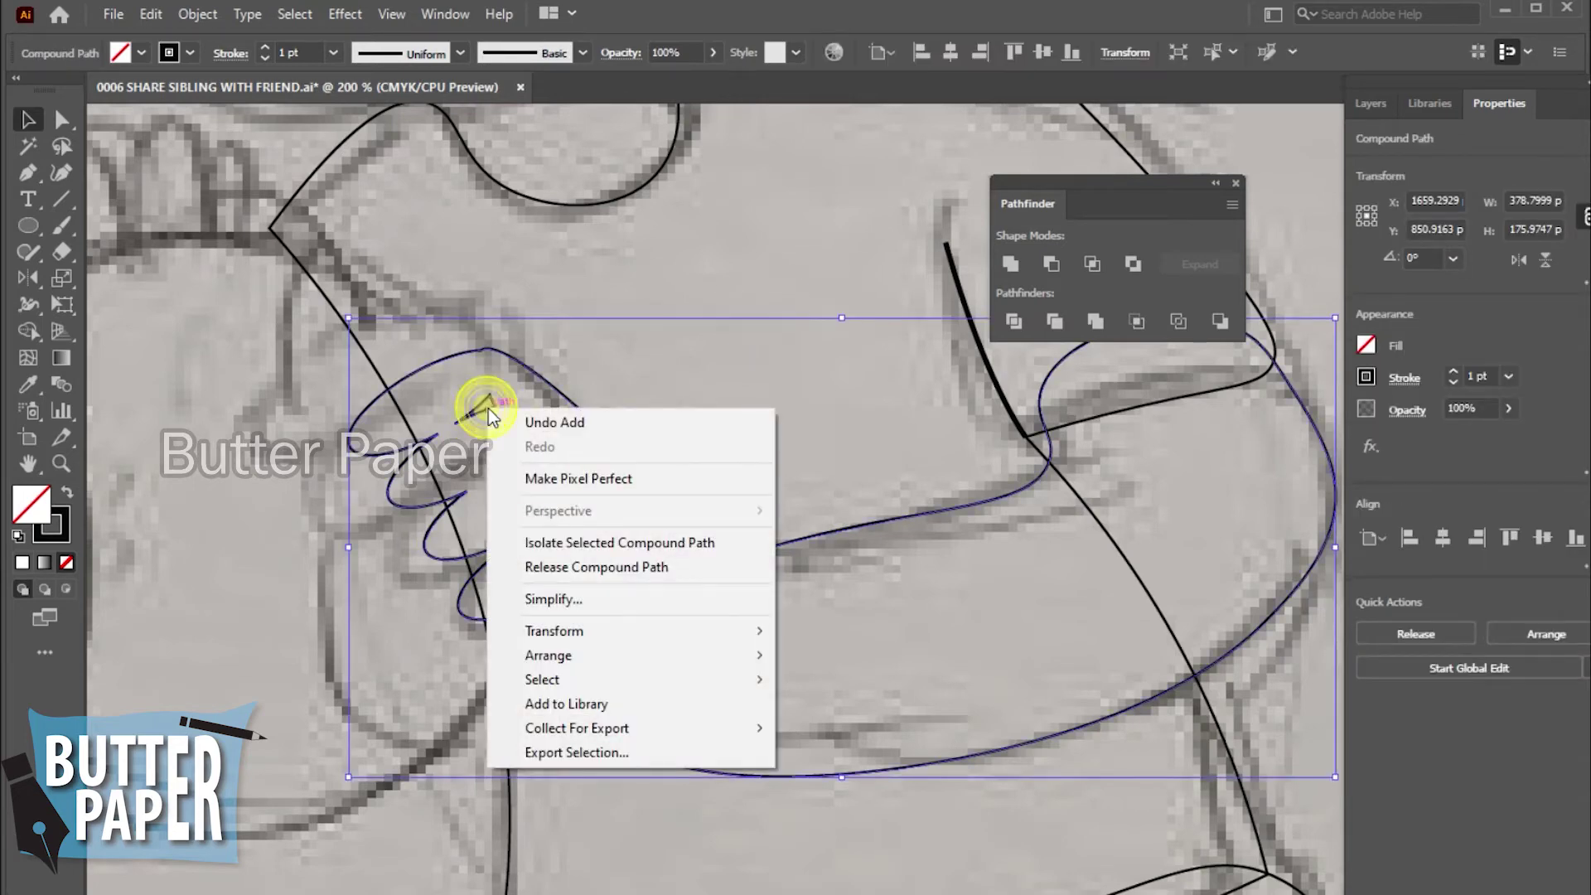
pyautogui.click(704, 265)
pyautogui.click(488, 406)
# - Isolate the merged arm shape and select its anchor points for editing
pyautogui.doubleClick(488, 409)
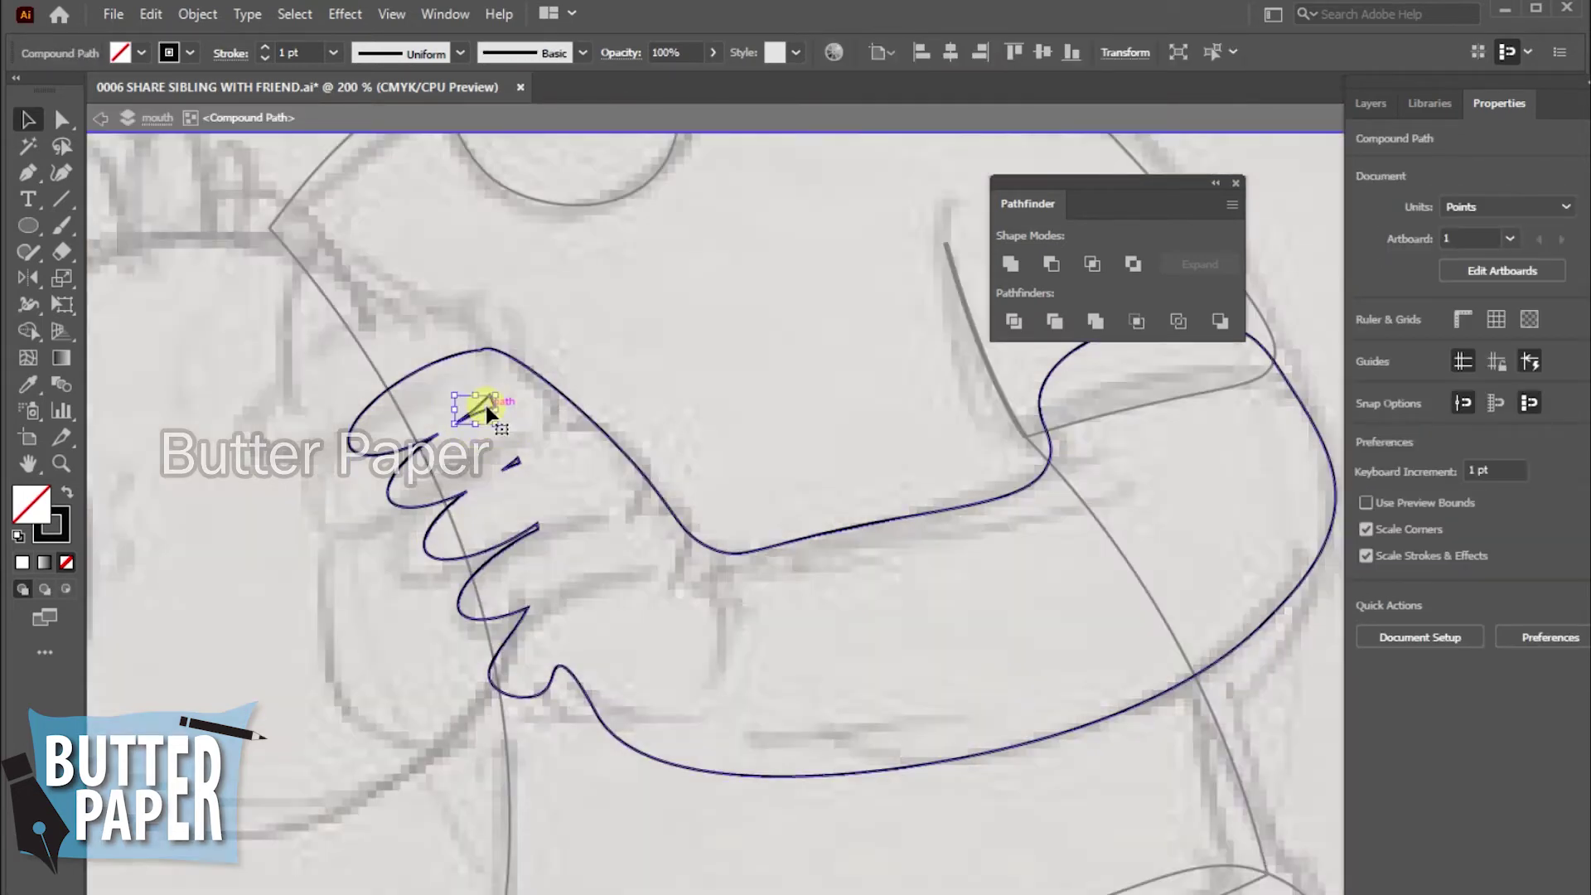
pyautogui.click(666, 444)
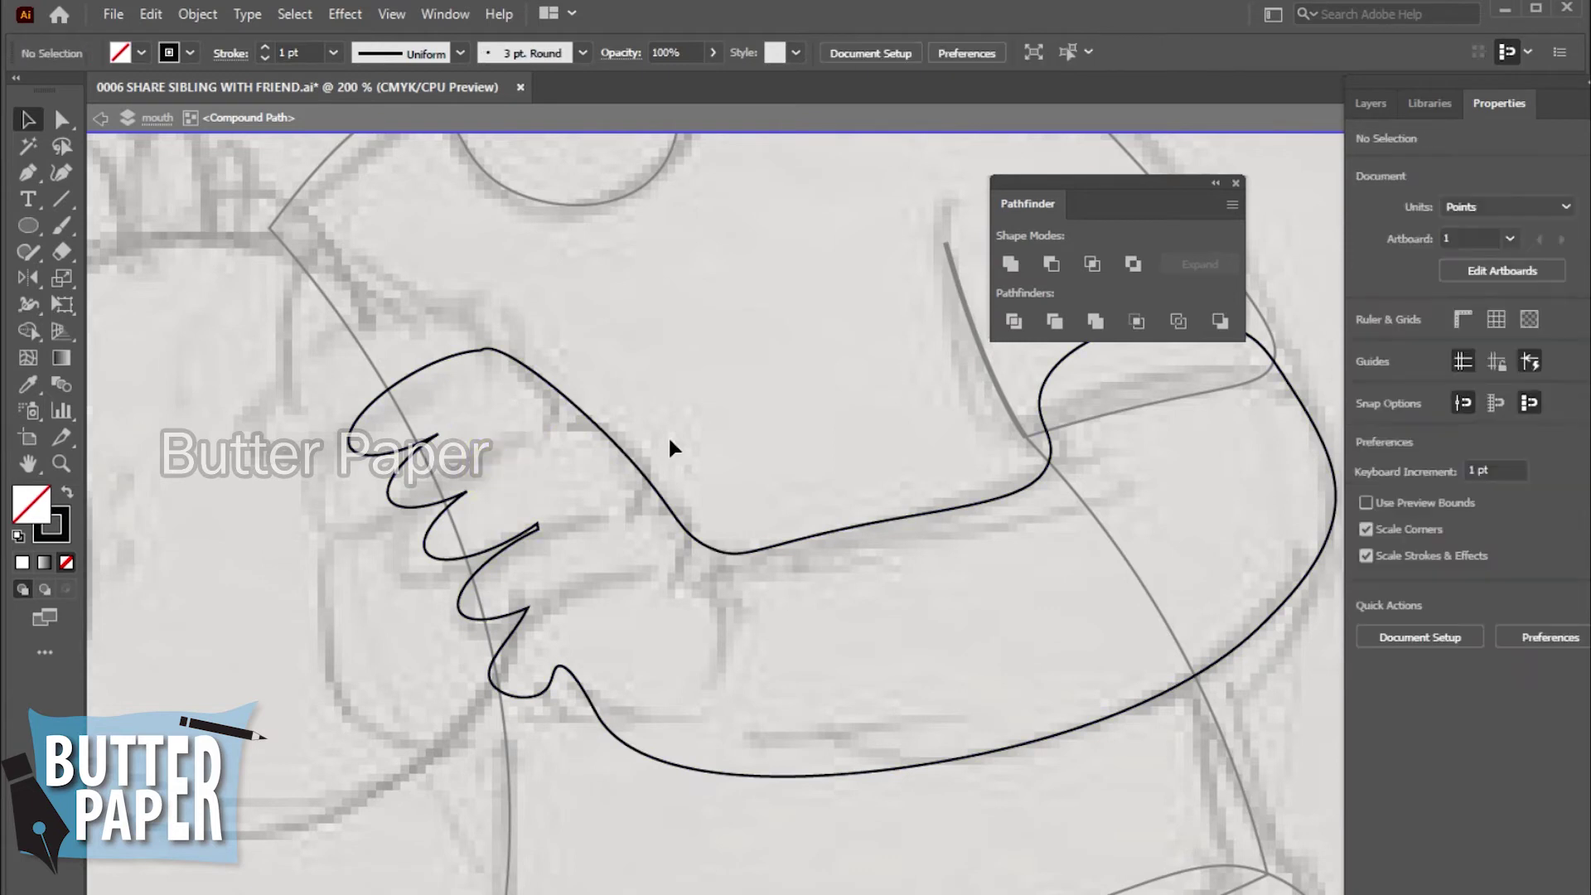
pyautogui.click(479, 558)
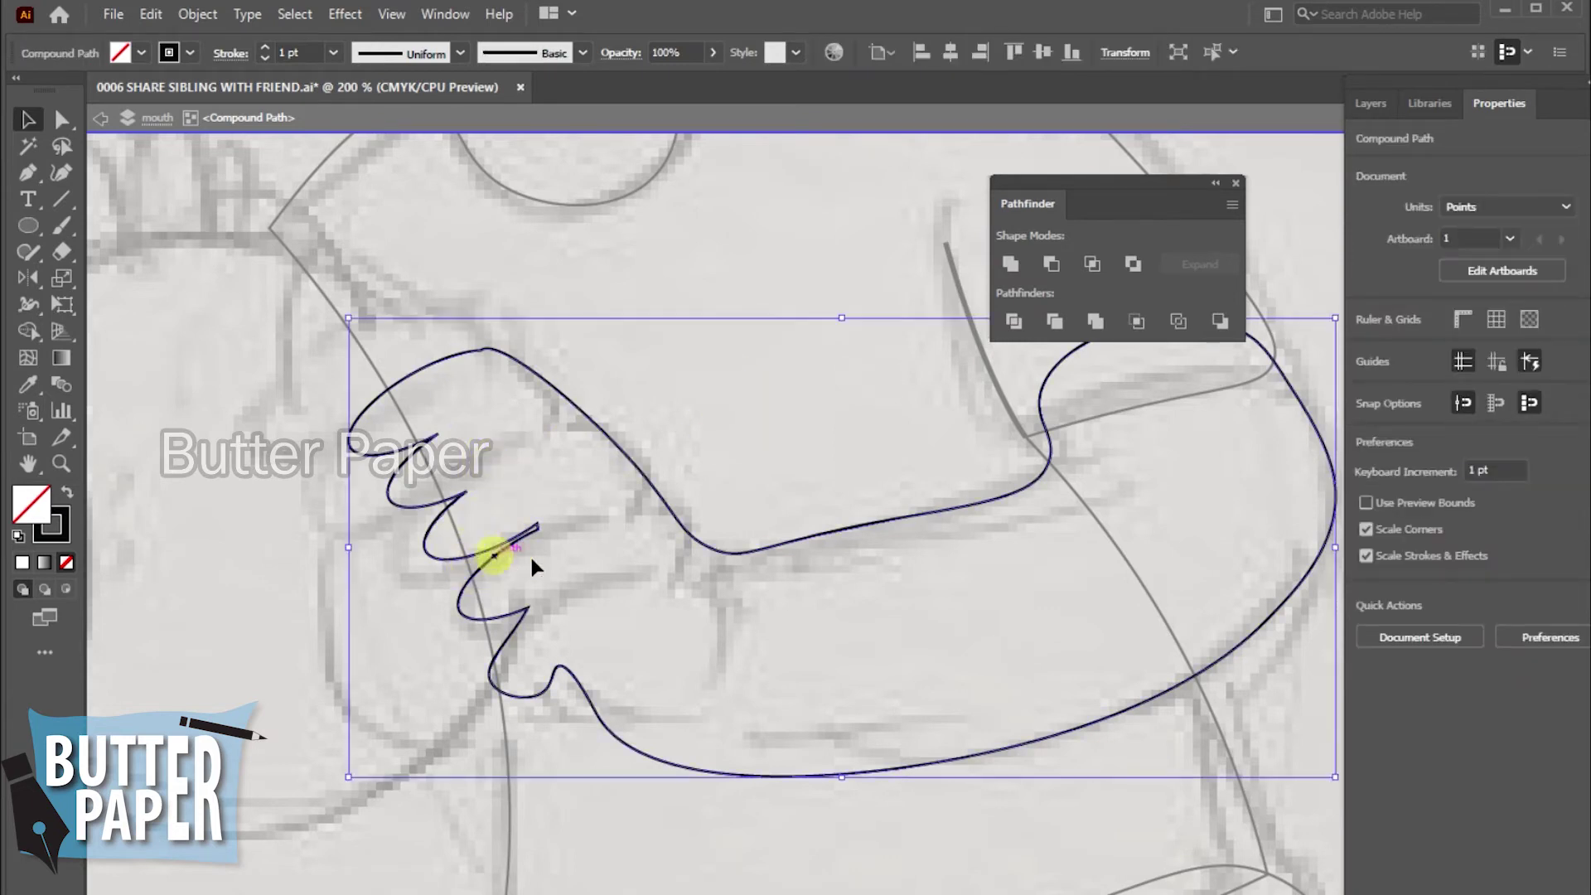
pyautogui.hotkey('shift', '`')
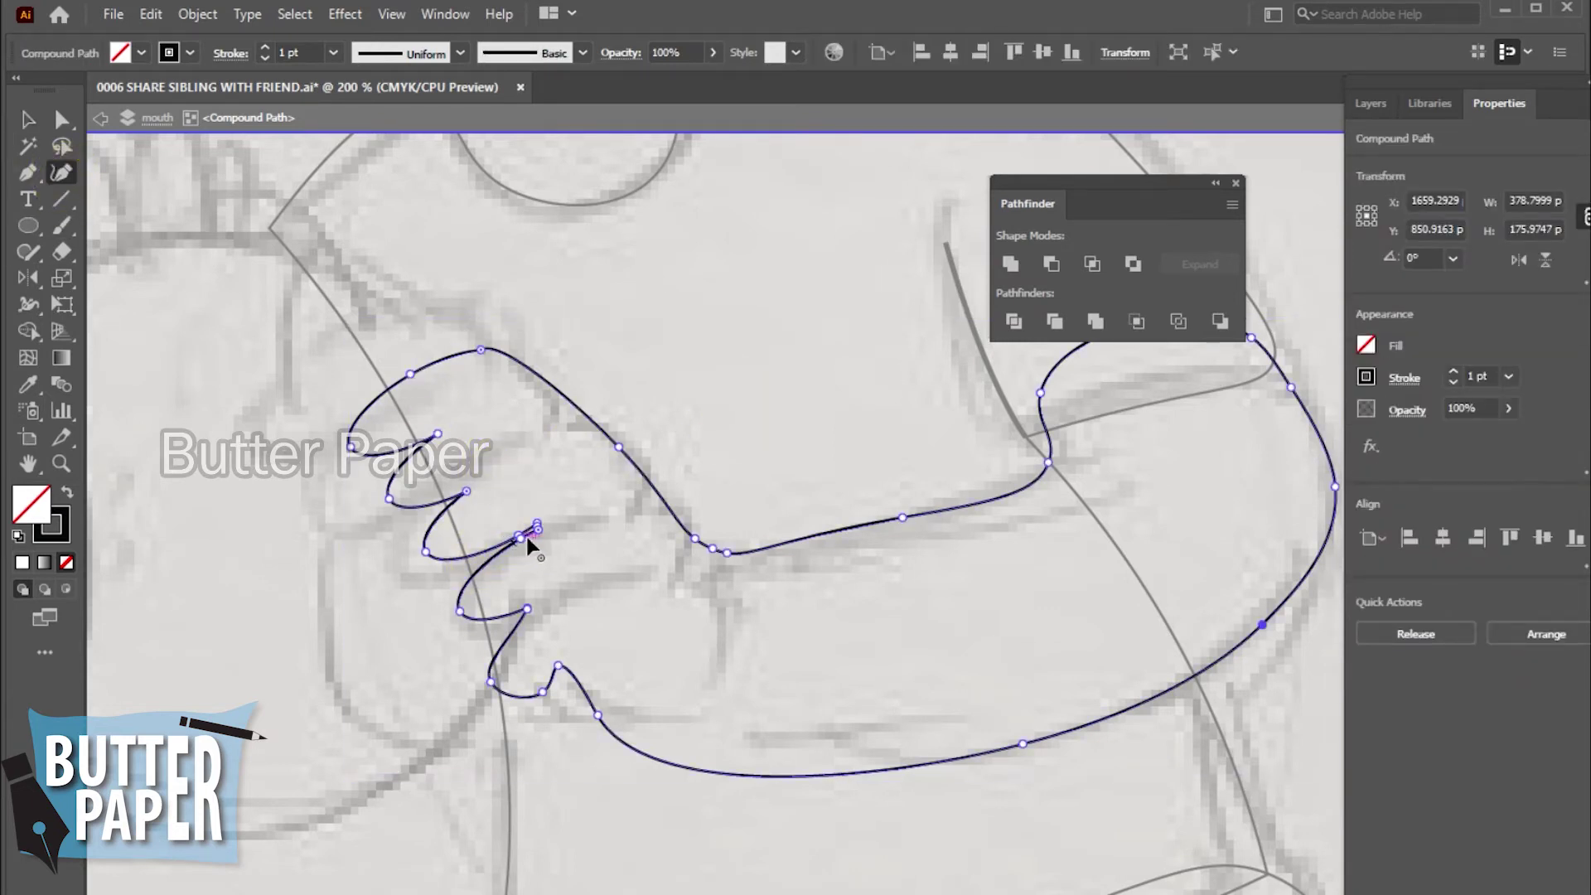
pyautogui.press('v')
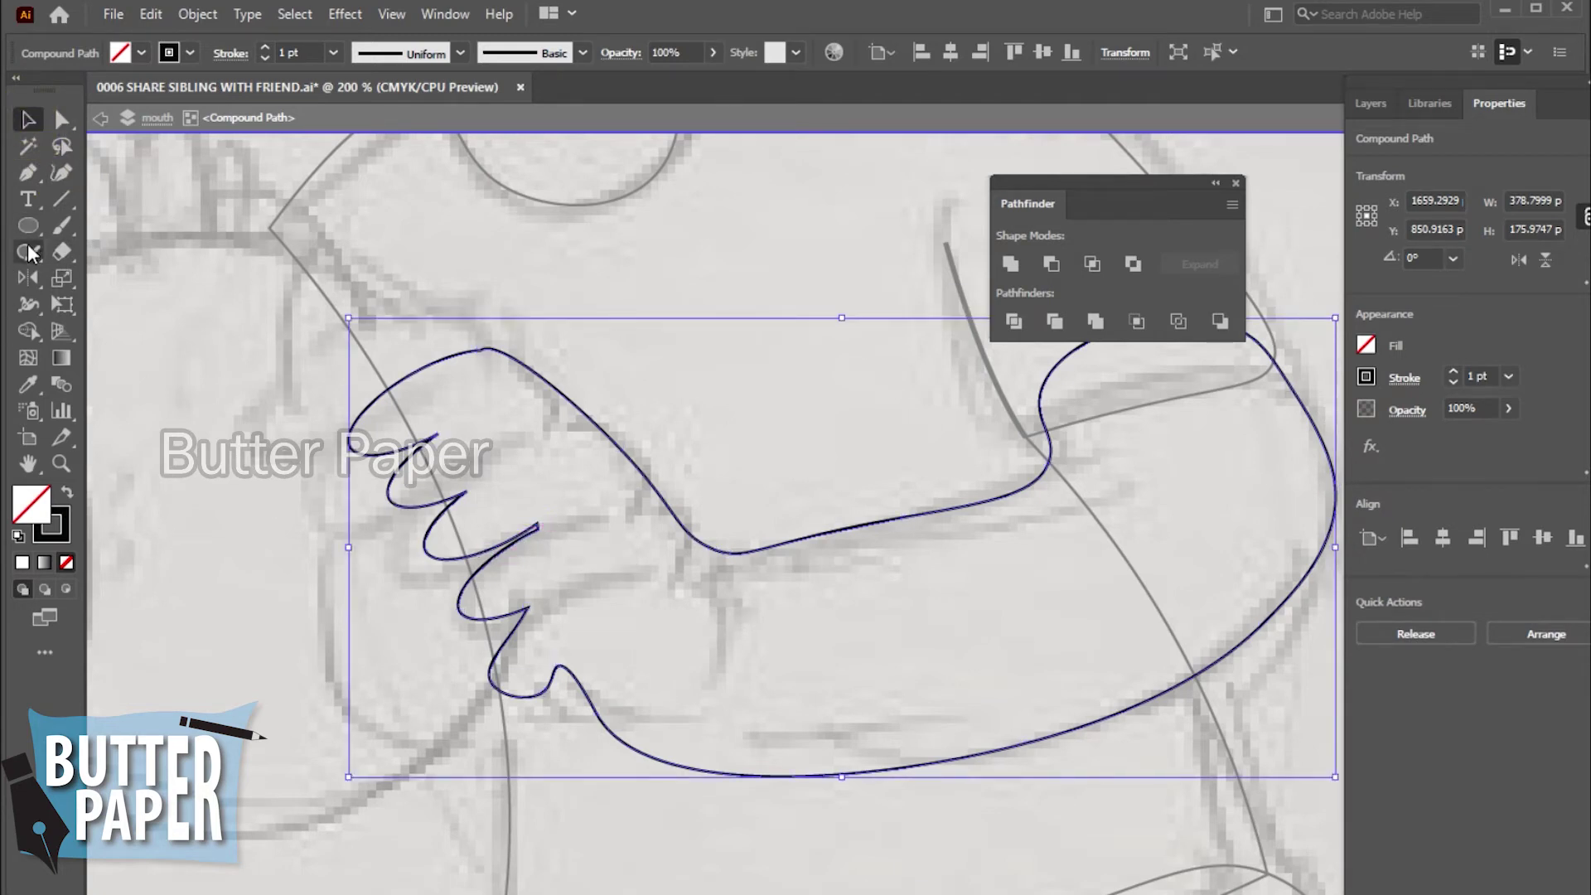
# - Smooth the short finger stroke into a sharper fingertip and reshape the lower finger curve
pyautogui.moveTo(27, 251); pyautogui.dragTo(133, 310)
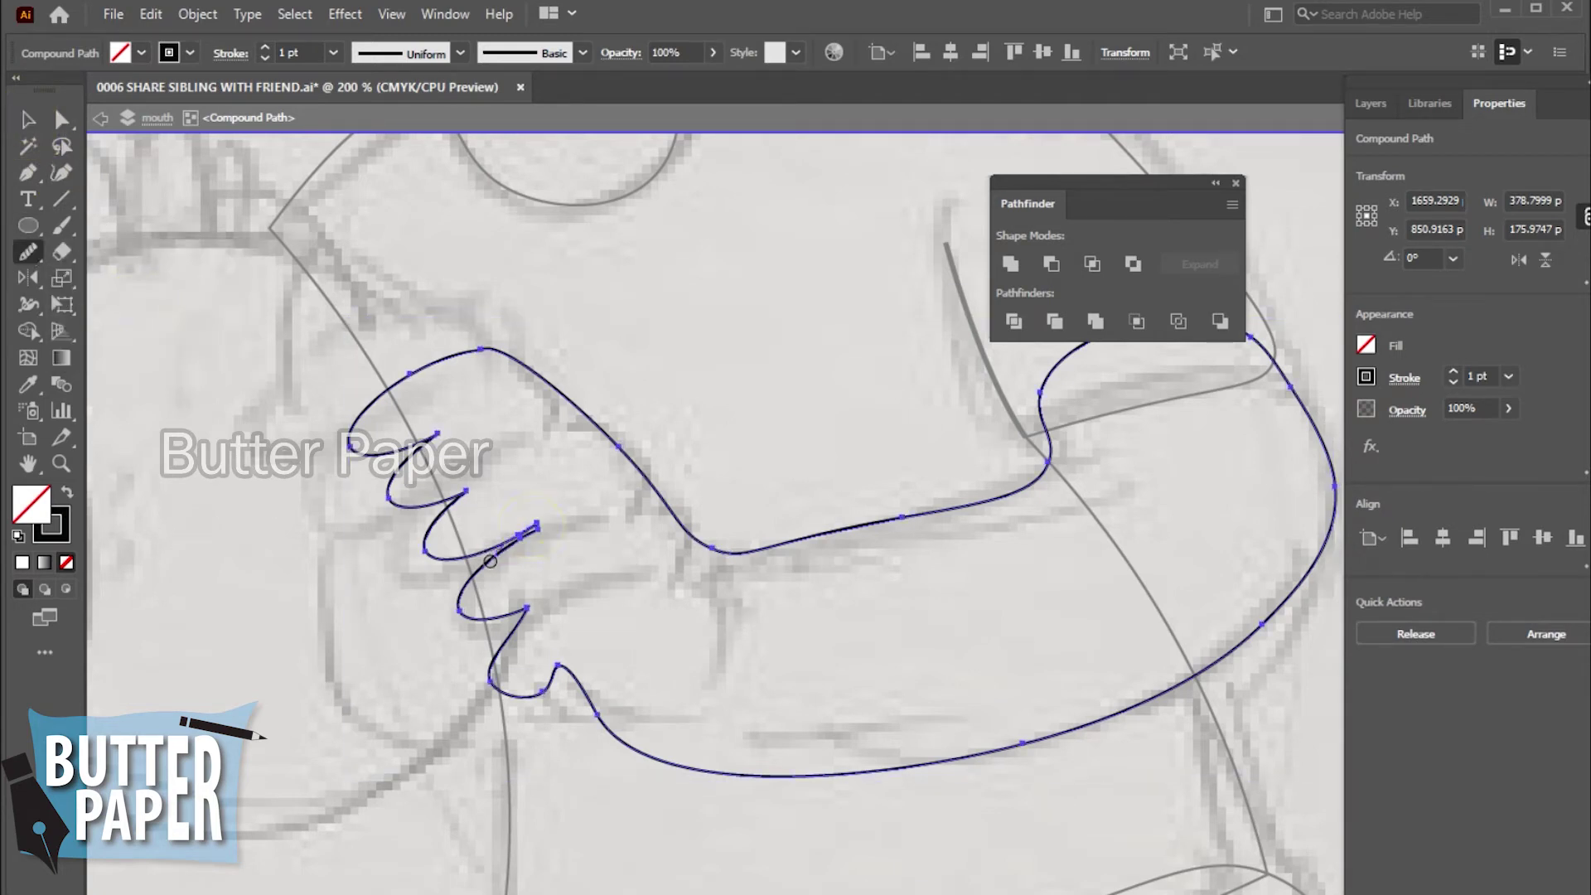
pyautogui.moveTo(528, 524)
pyautogui.mouseDown()
pyautogui.moveTo(506, 541)
pyautogui.moveTo(540, 528)
pyautogui.mouseUp()
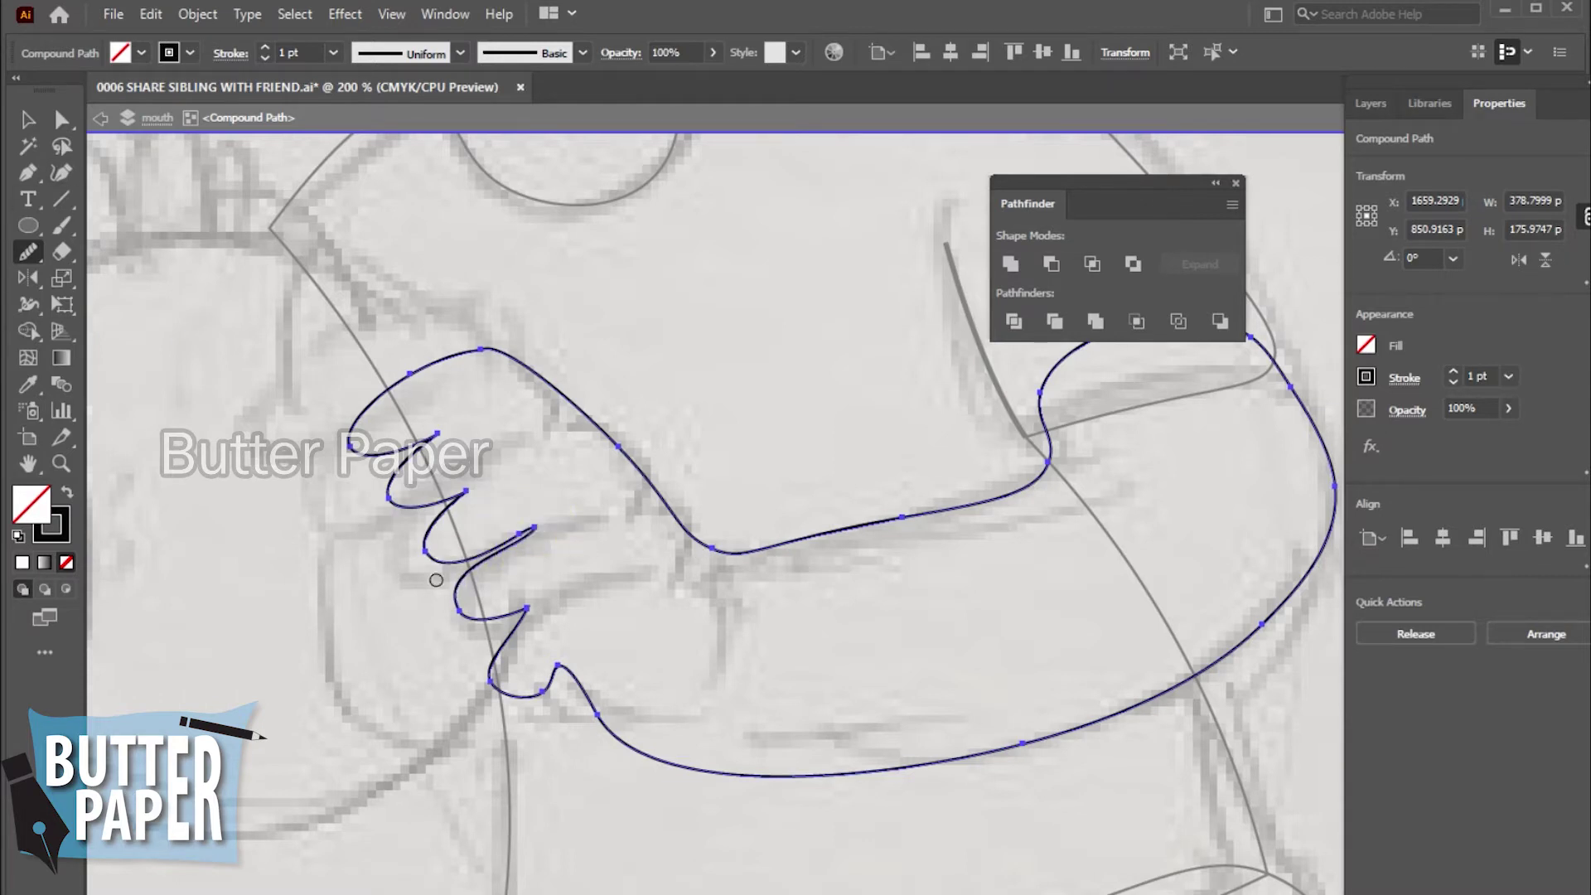
pyautogui.moveTo(527, 609); pyautogui.dragTo(528, 661)
pyautogui.click(28, 120)
pyautogui.click(277, 614)
pyautogui.click(533, 533)
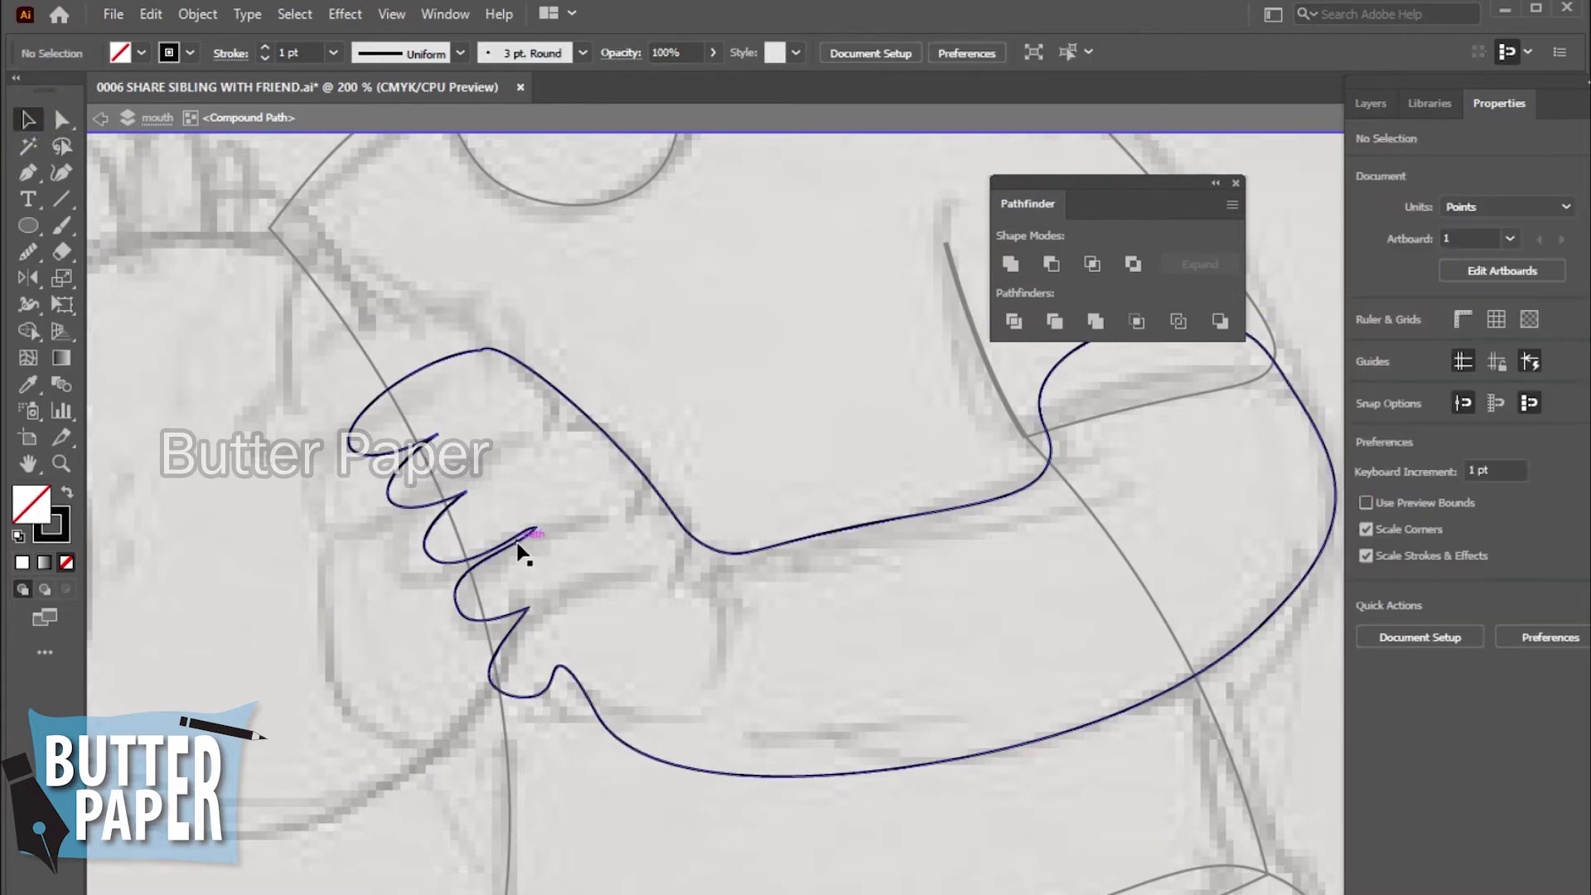
pyautogui.moveTo(557, 664); pyautogui.dragTo(577, 650)
pyautogui.click(25, 122)
# - Add anchors and drag the left fingertip anchors to start separating the fingers
pyautogui.click(60, 172)
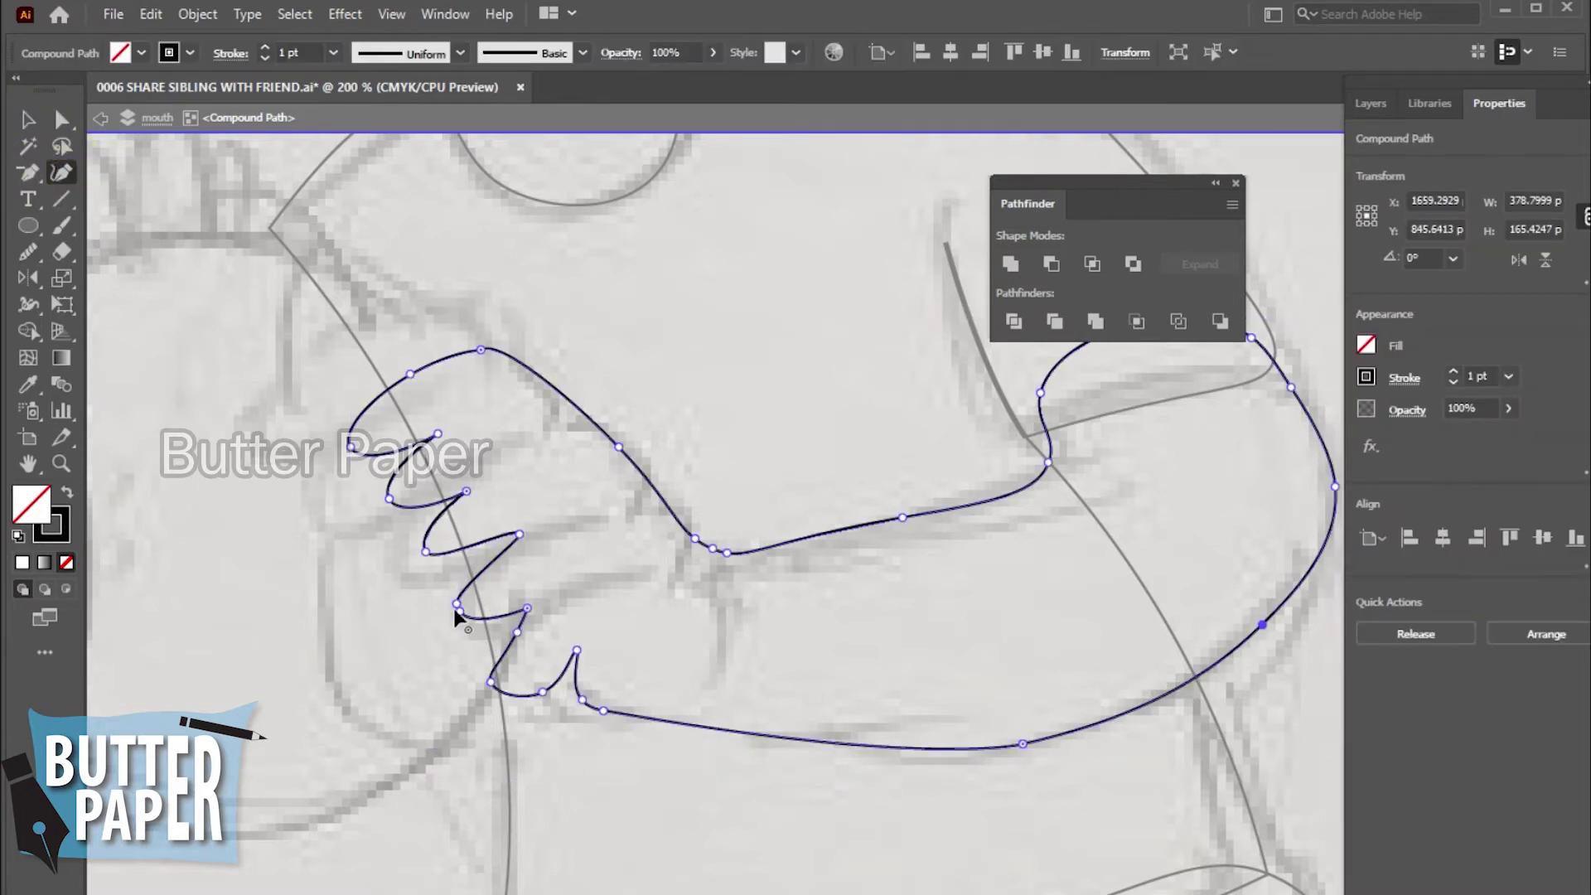
pyautogui.moveTo(461, 609); pyautogui.dragTo(480, 572)
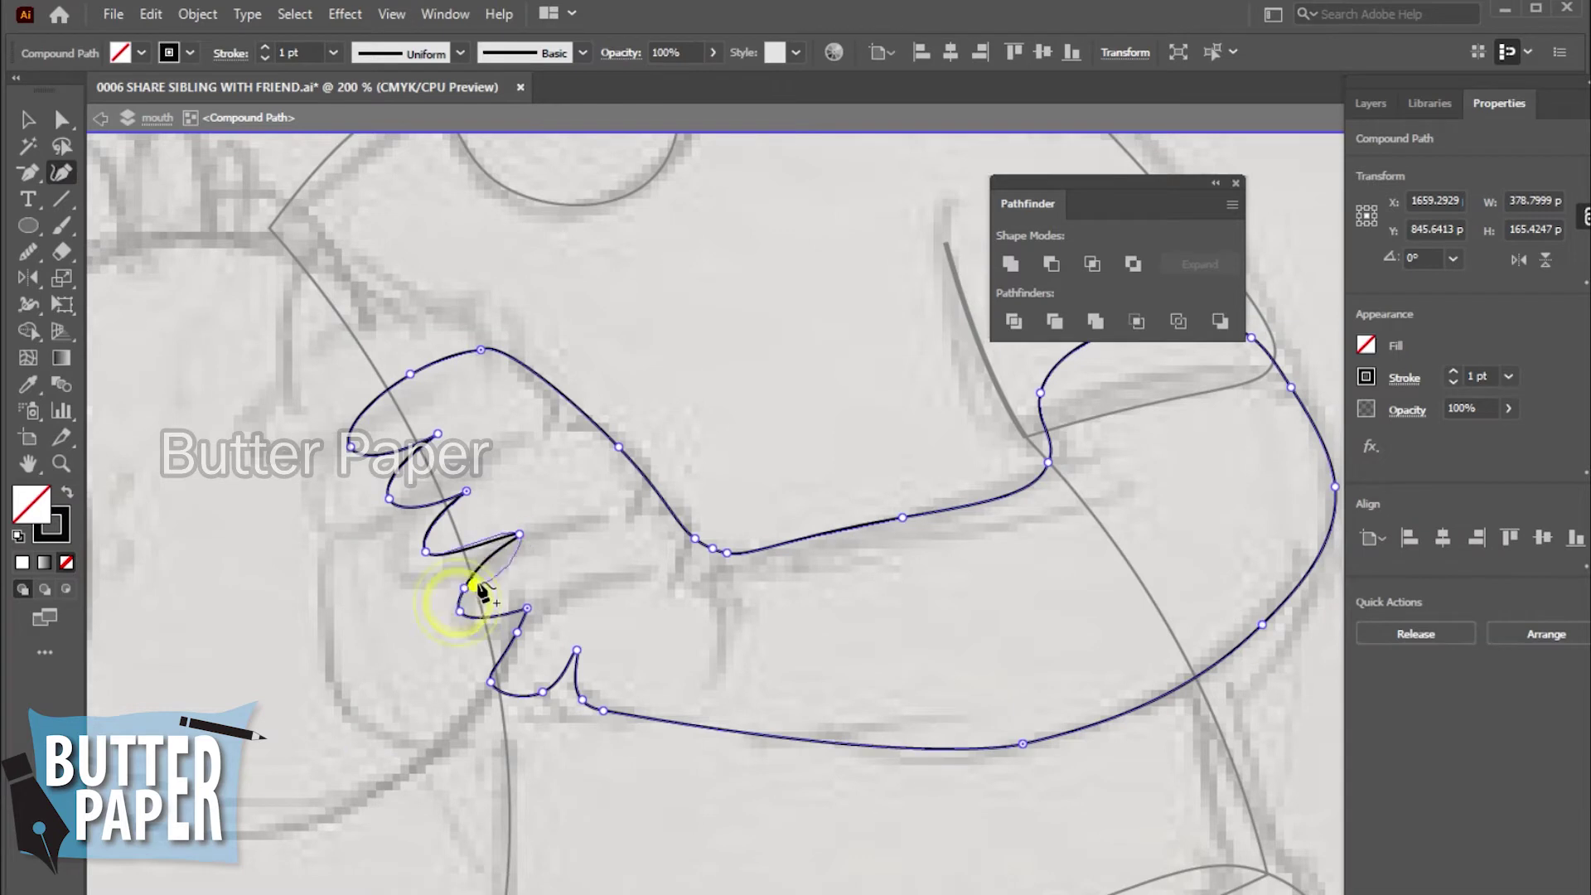
pyautogui.click(480, 571)
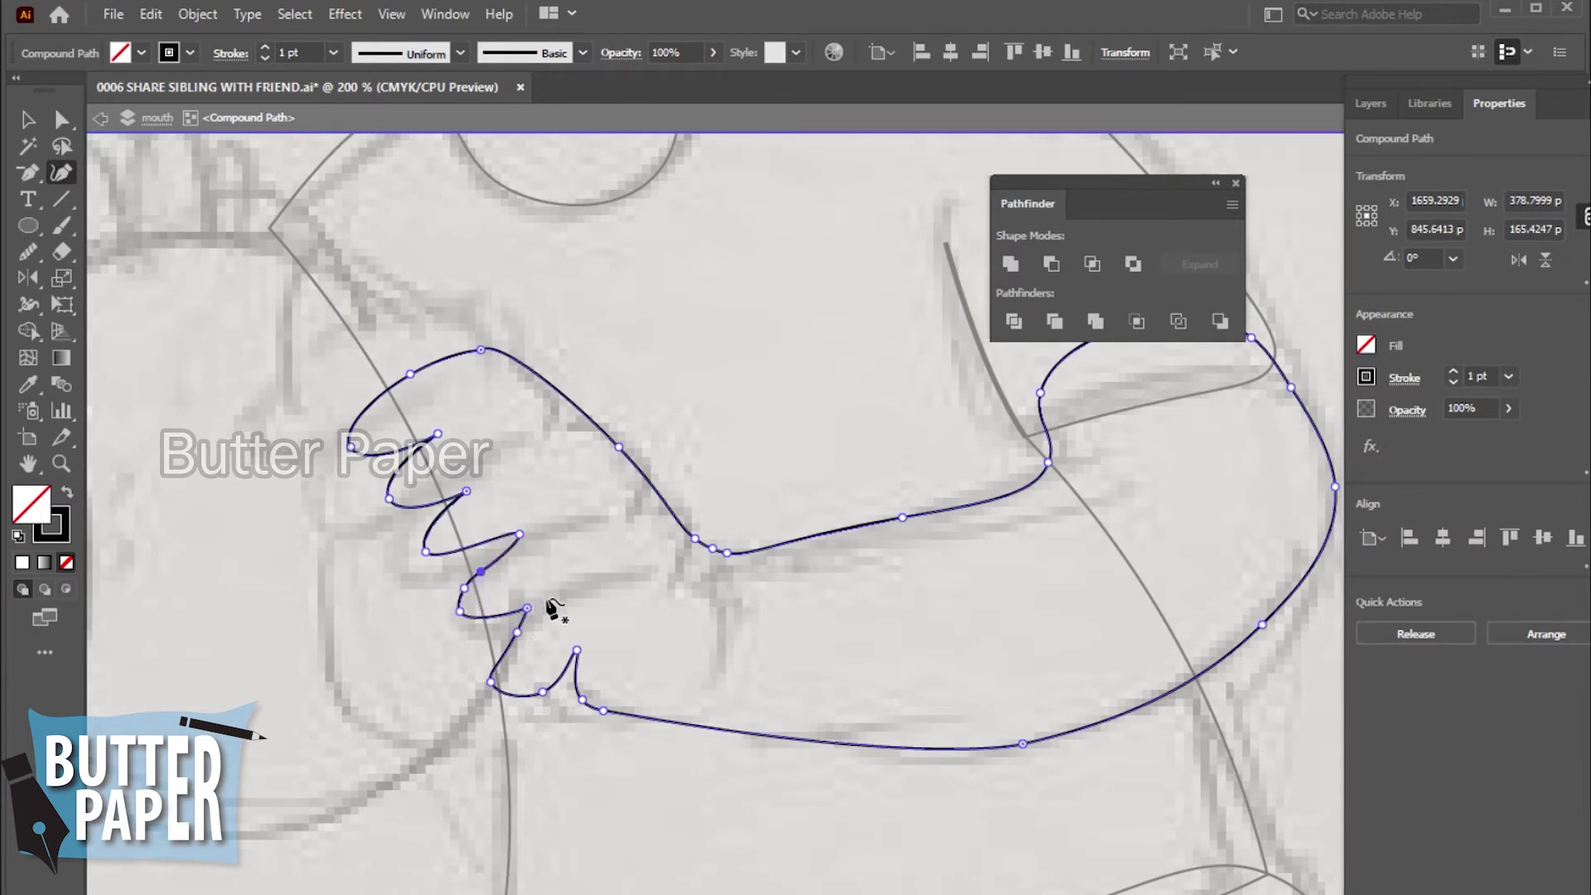
pyautogui.click(517, 629)
pyautogui.moveTo(352, 446); pyautogui.dragTo(354, 443)
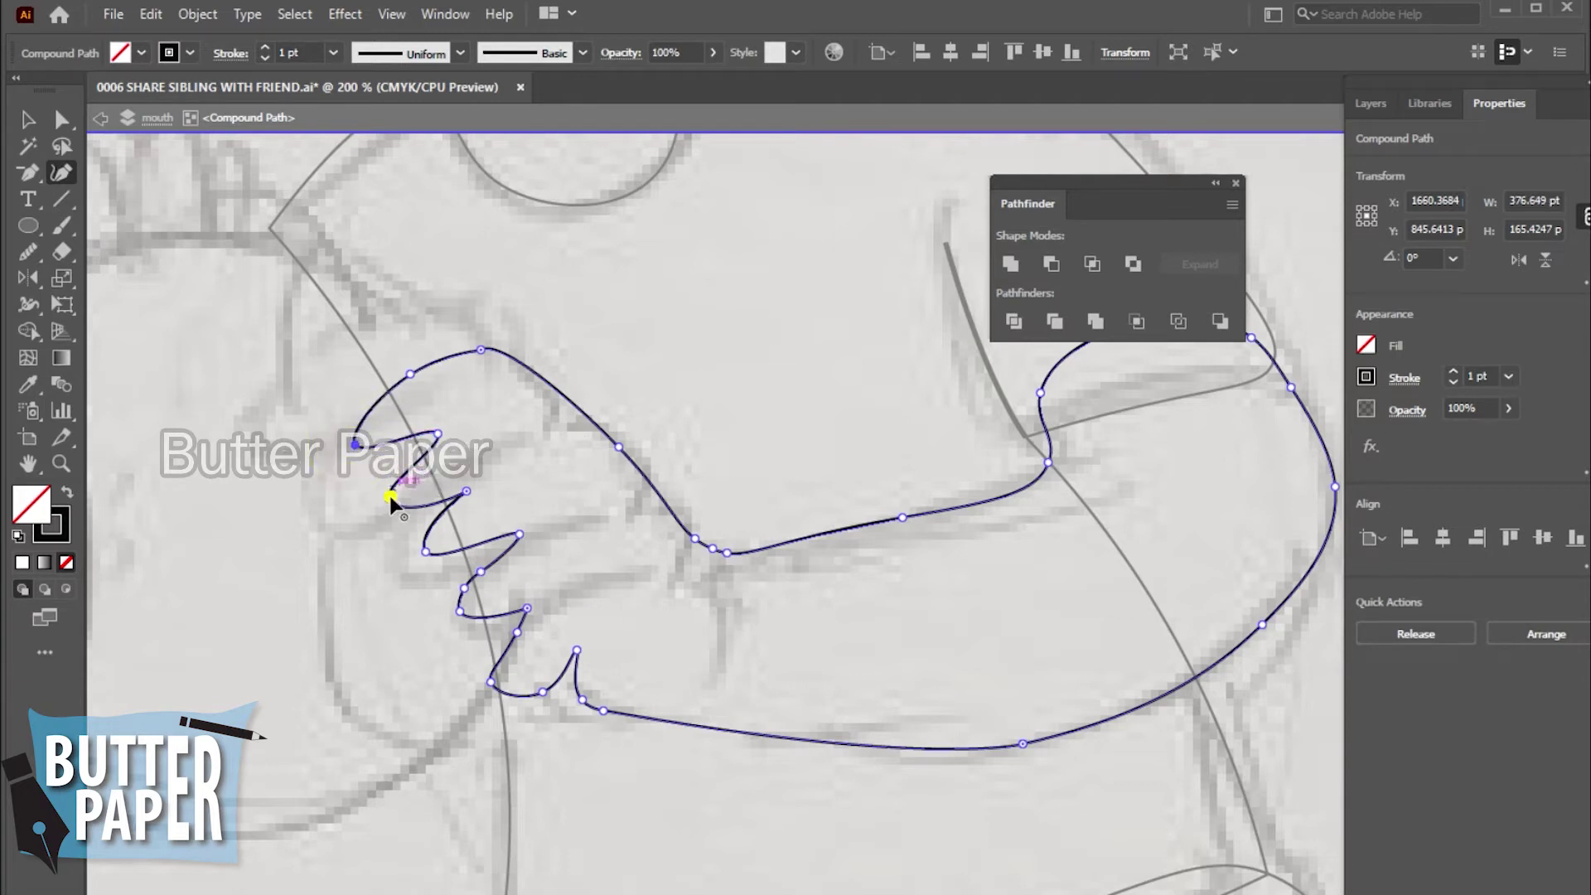
pyautogui.moveTo(390, 498)
pyautogui.mouseDown()
pyautogui.moveTo(409, 503)
pyautogui.moveTo(411, 561)
pyautogui.mouseUp()
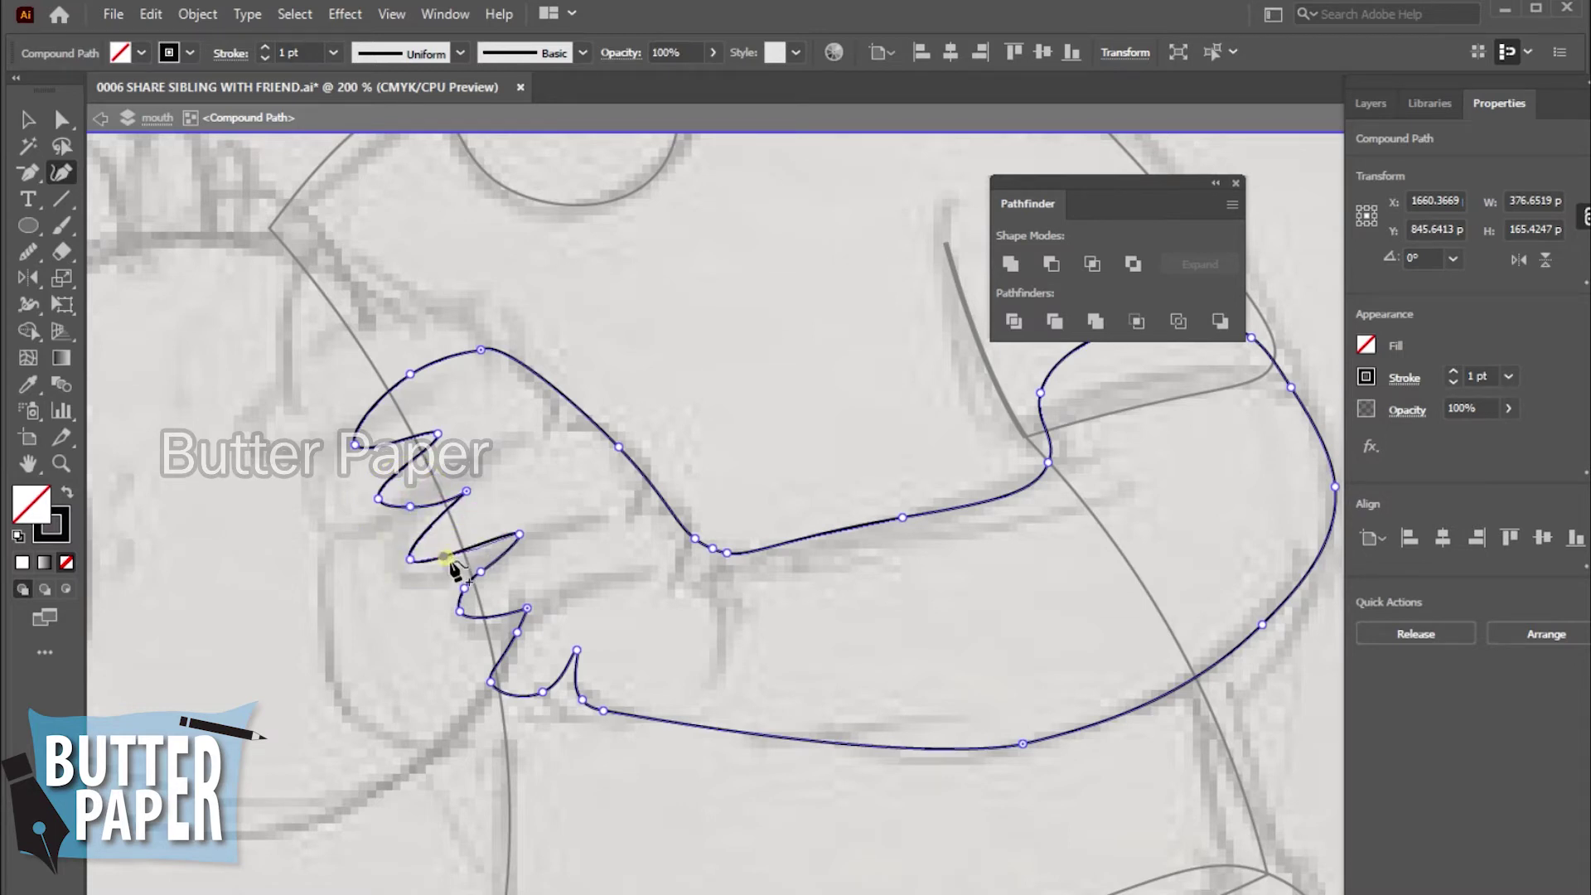
# - Shape the next finger and lower finger anchor, then deselect to preview the outline
pyautogui.click(448, 561)
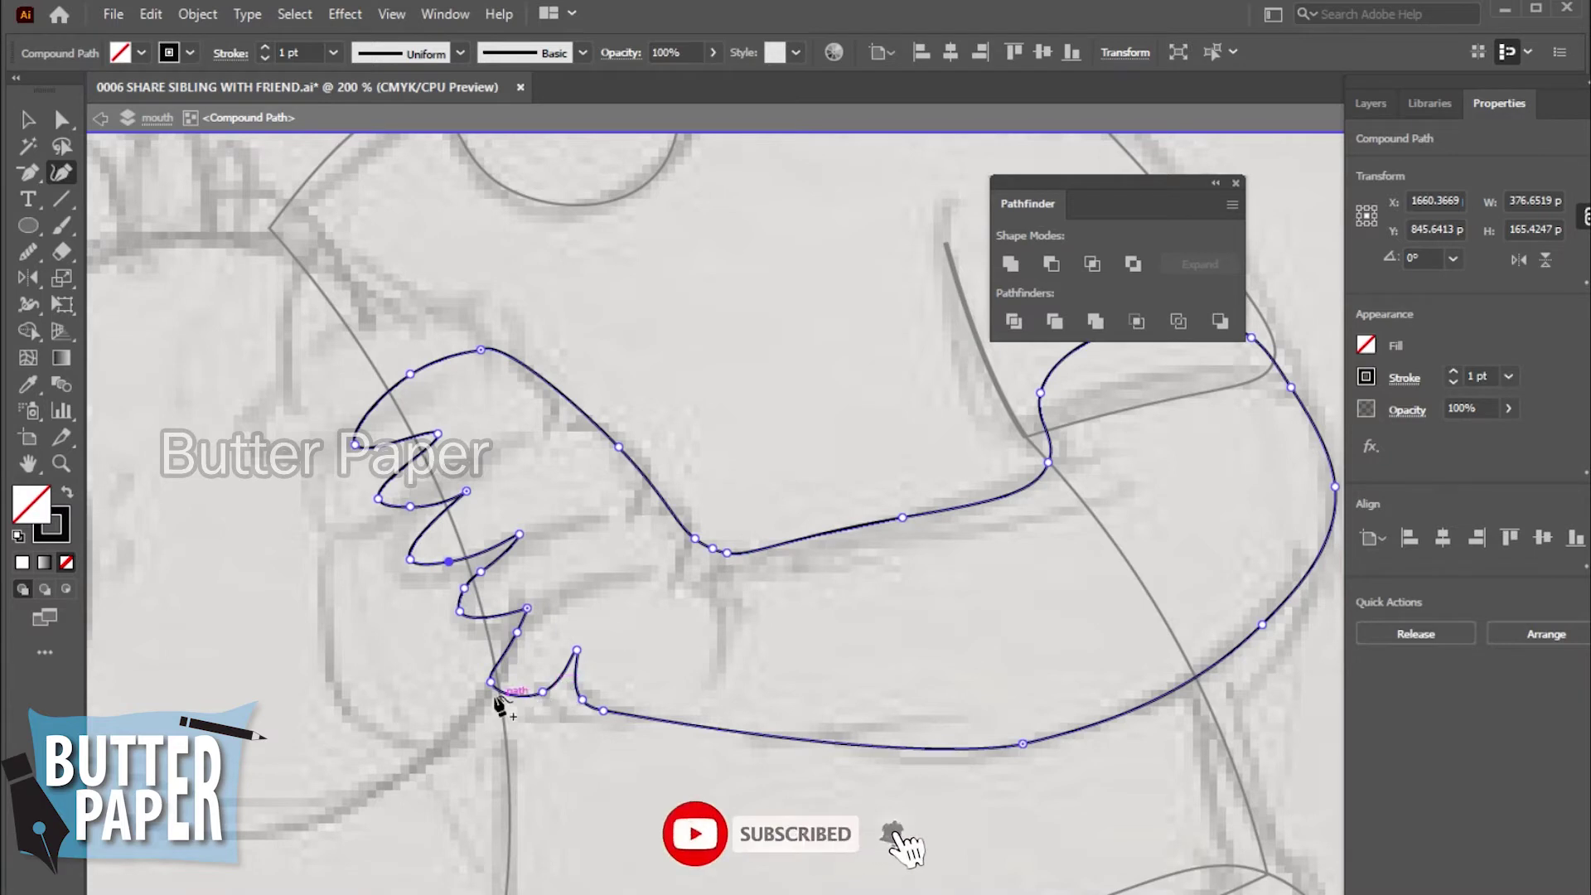
pyautogui.moveTo(491, 682)
pyautogui.mouseDown()
pyautogui.moveTo(477, 682)
pyautogui.moveTo(529, 703)
pyautogui.mouseUp()
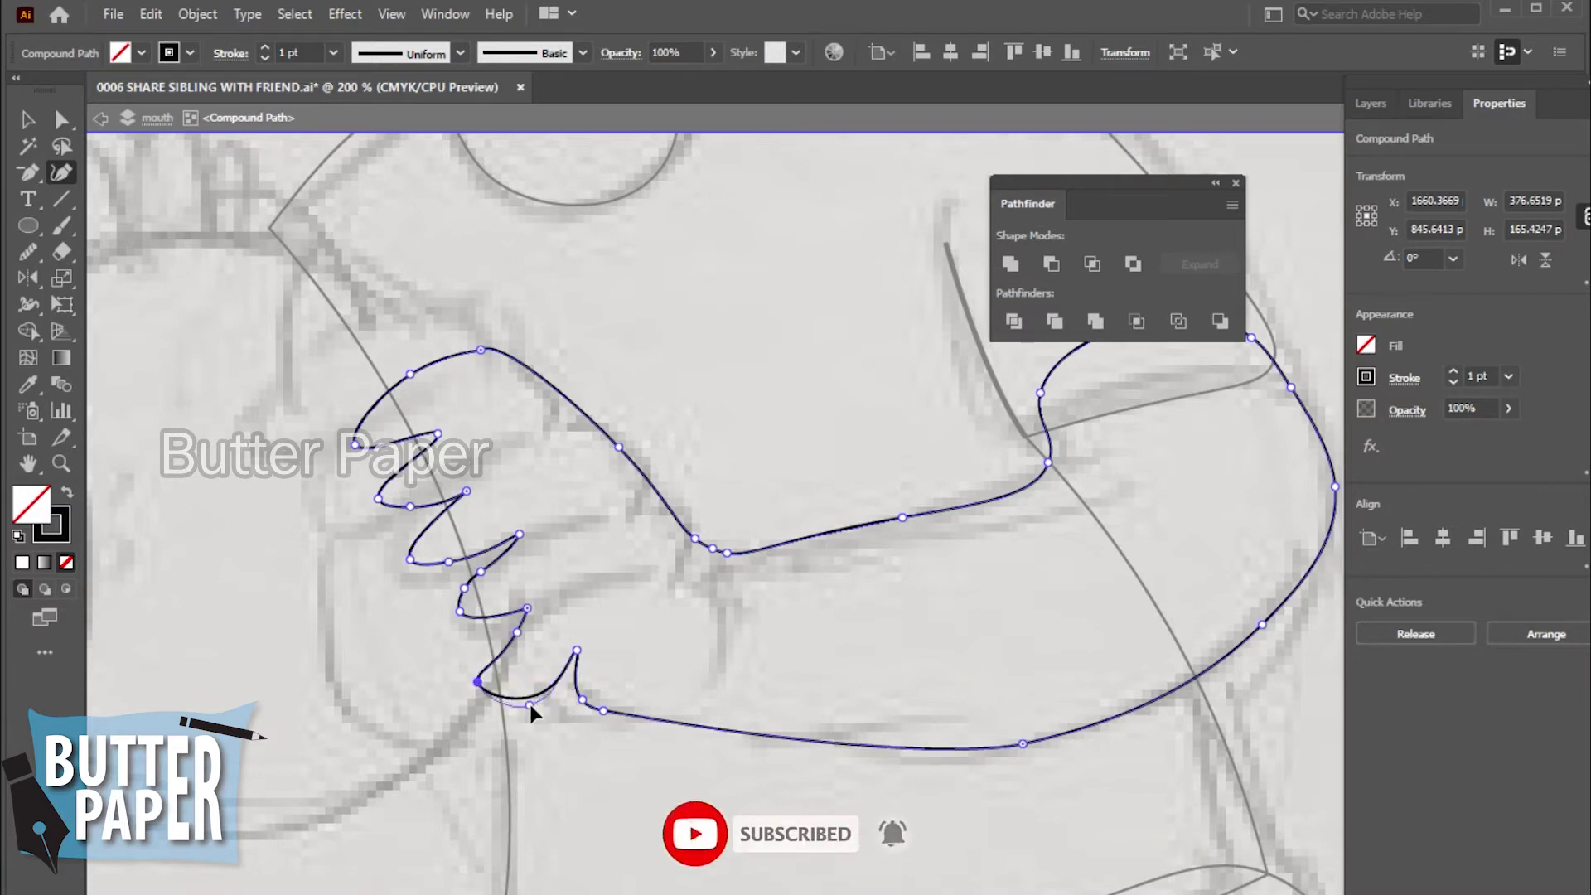
pyautogui.click(481, 676)
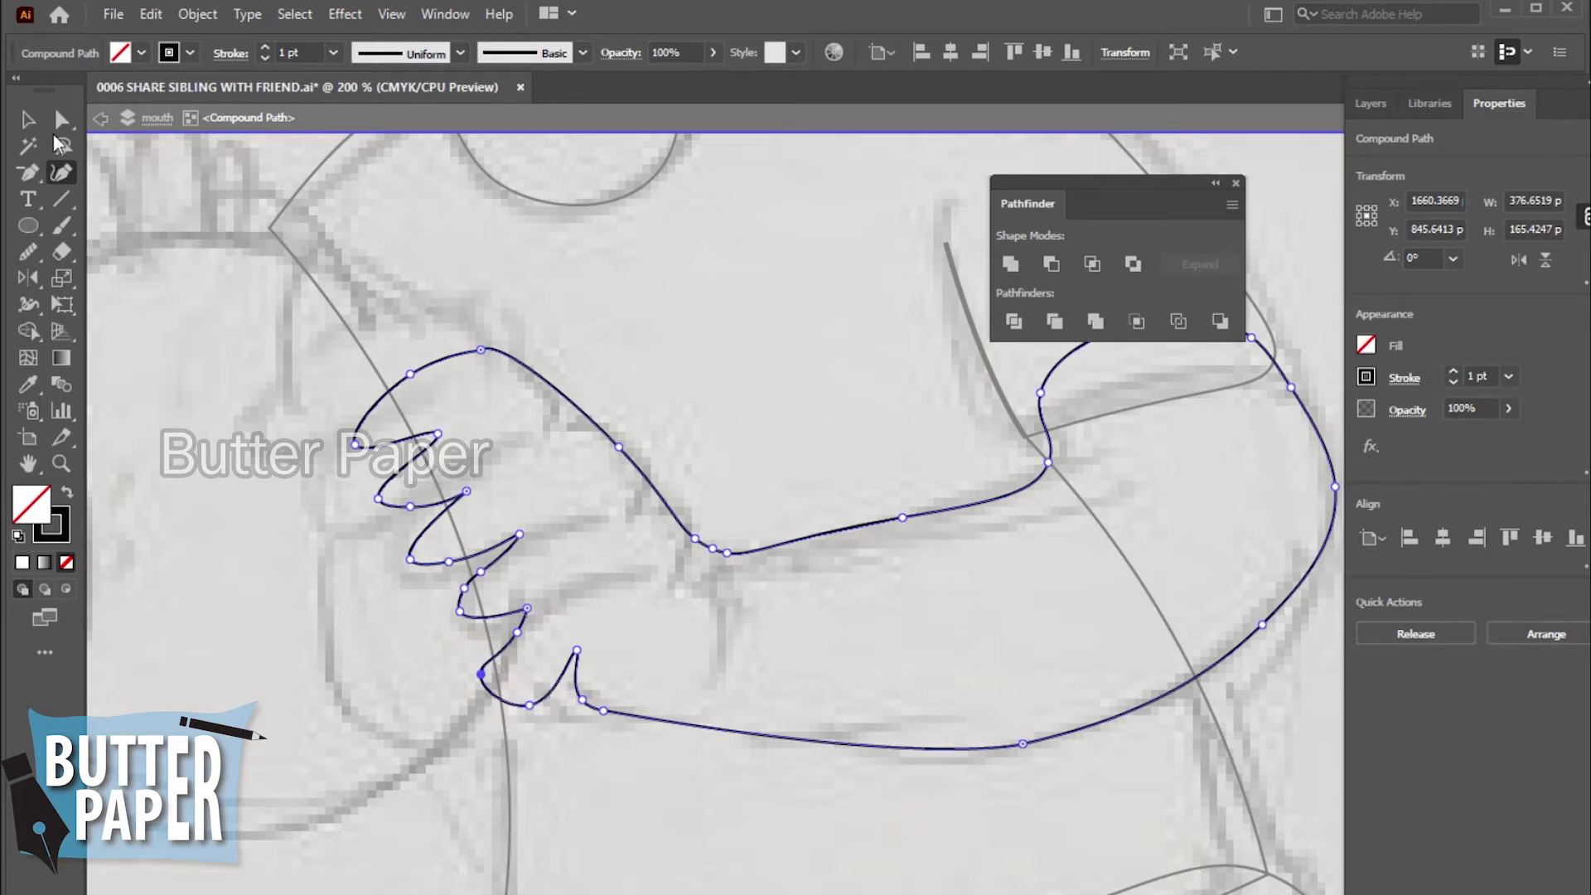
pyautogui.click(27, 119)
pyautogui.click(638, 773)
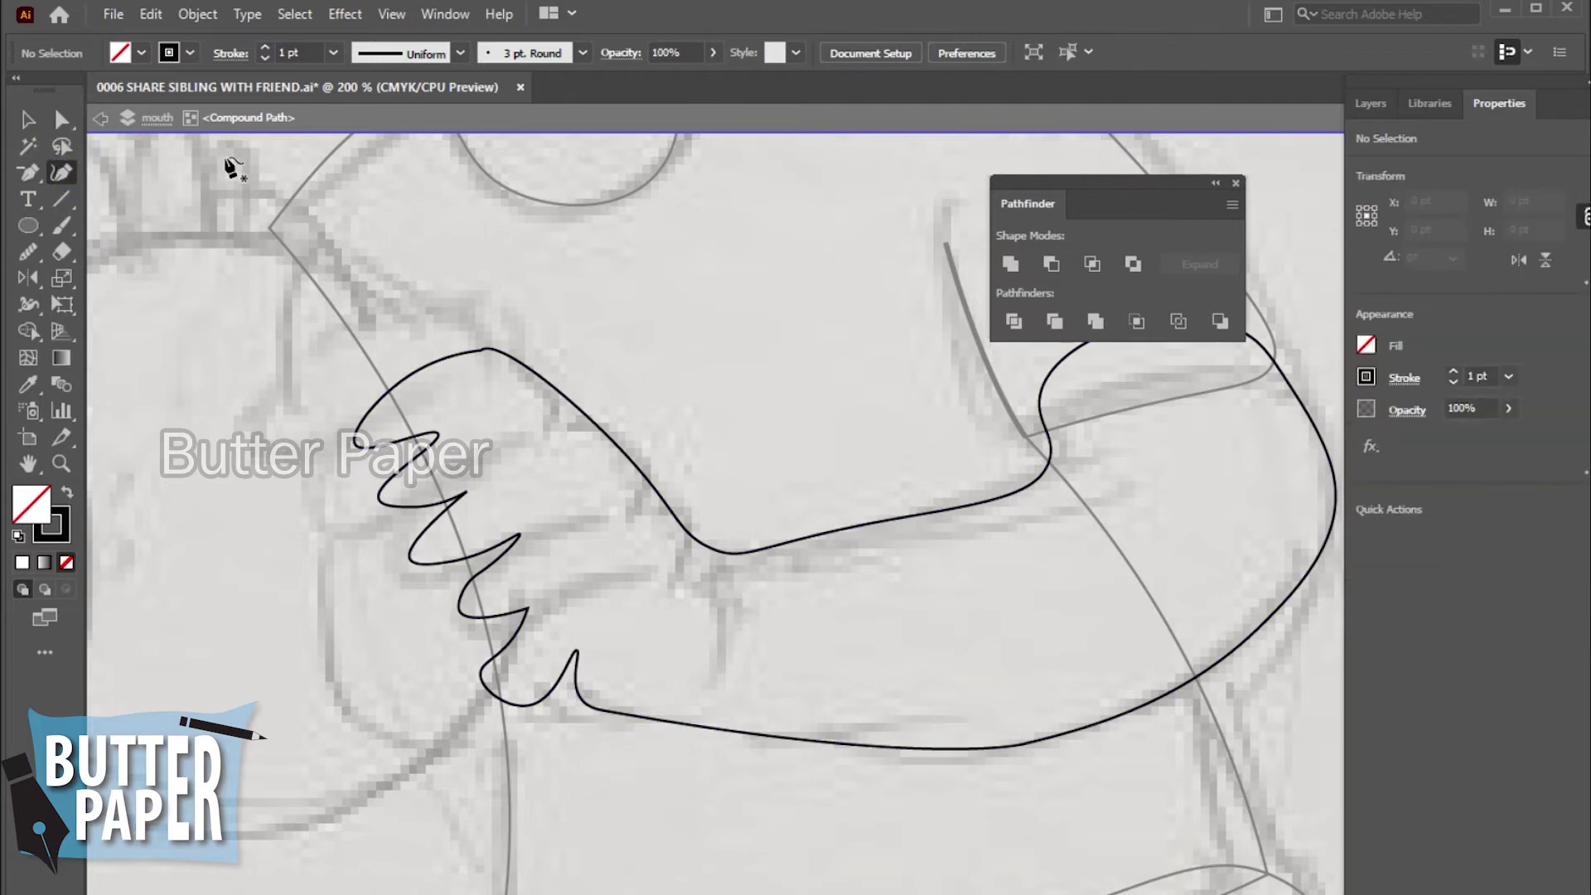
pyautogui.click(27, 119)
pyautogui.click(539, 377)
# - Flatten the thumb bump and round off the sharp zigzag corner on the lower hand
pyautogui.click(60, 173)
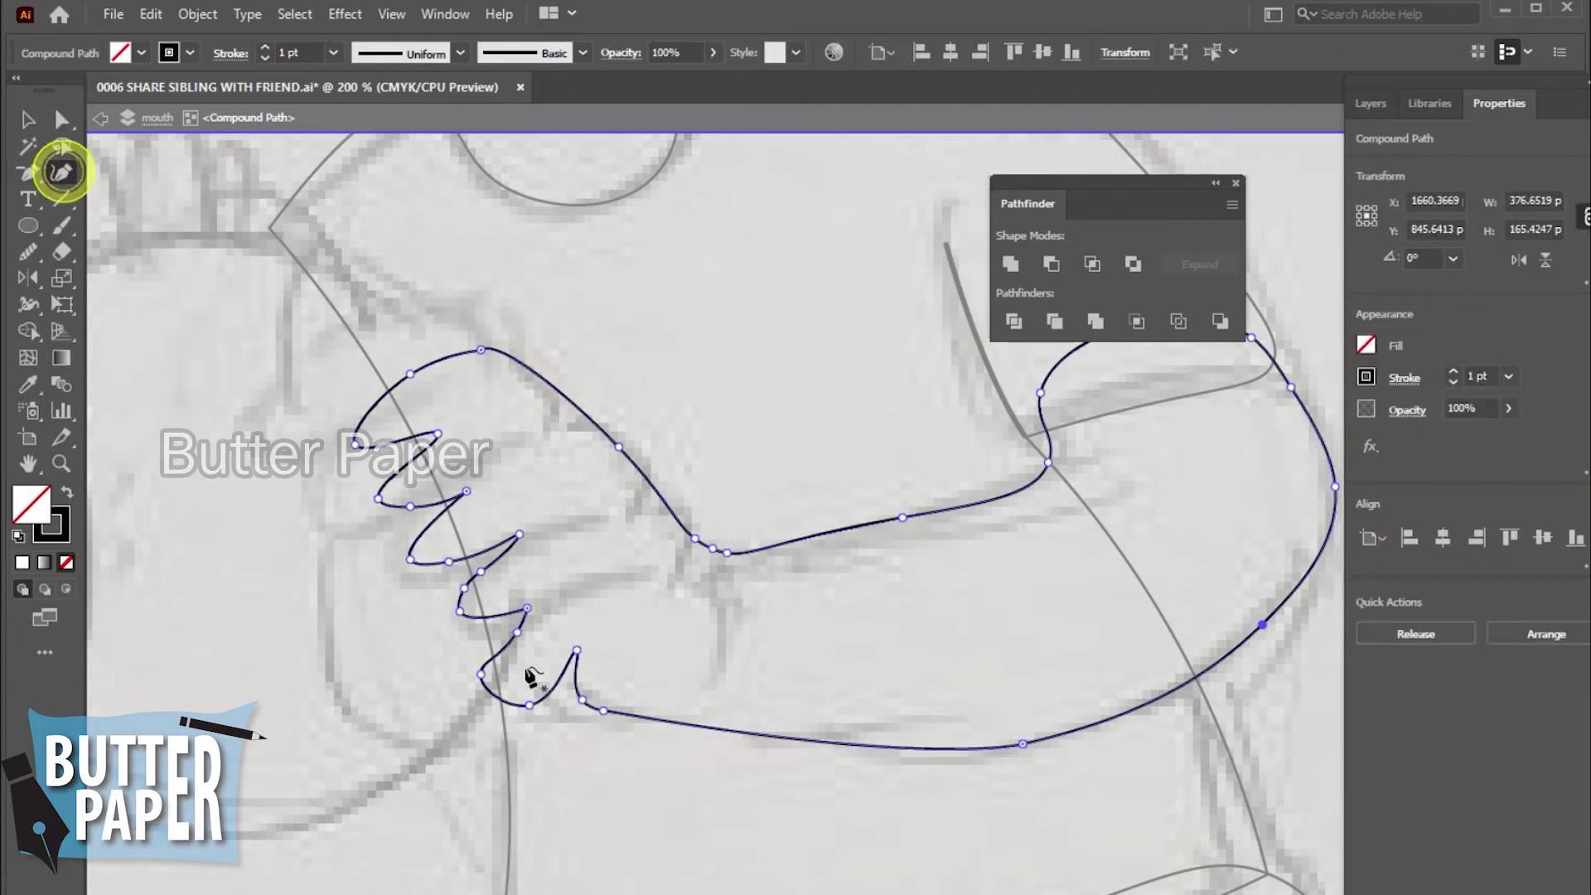
pyautogui.click(642, 721)
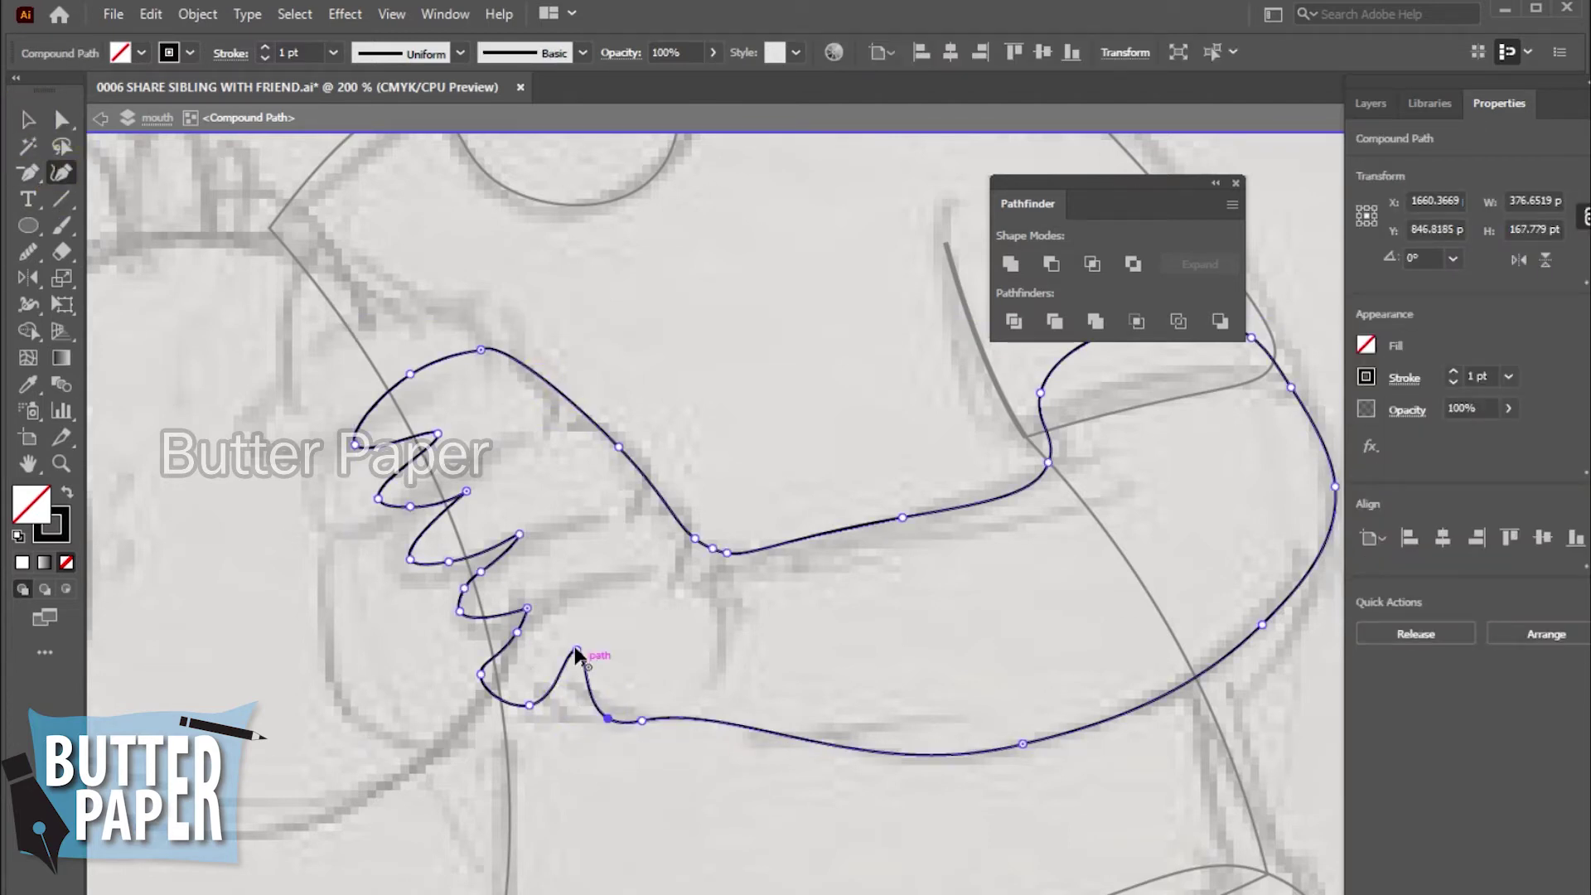
pyautogui.moveTo(577, 650)
pyautogui.mouseDown()
pyautogui.moveTo(571, 691)
pyautogui.moveTo(621, 695)
pyautogui.mouseUp()
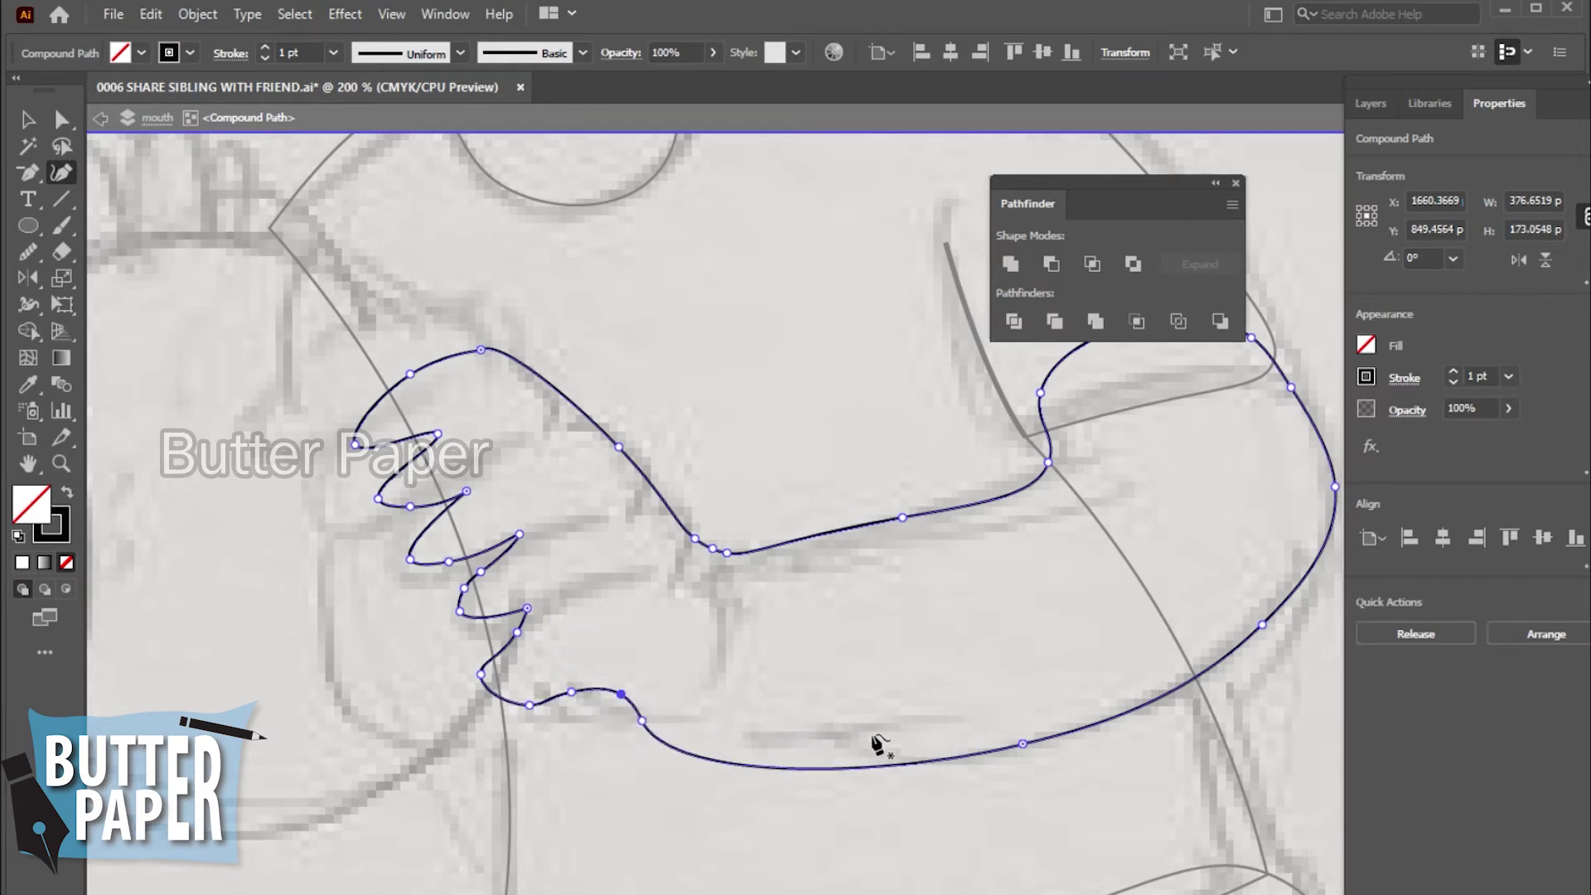
pyautogui.moveTo(642, 721); pyautogui.dragTo(657, 720)
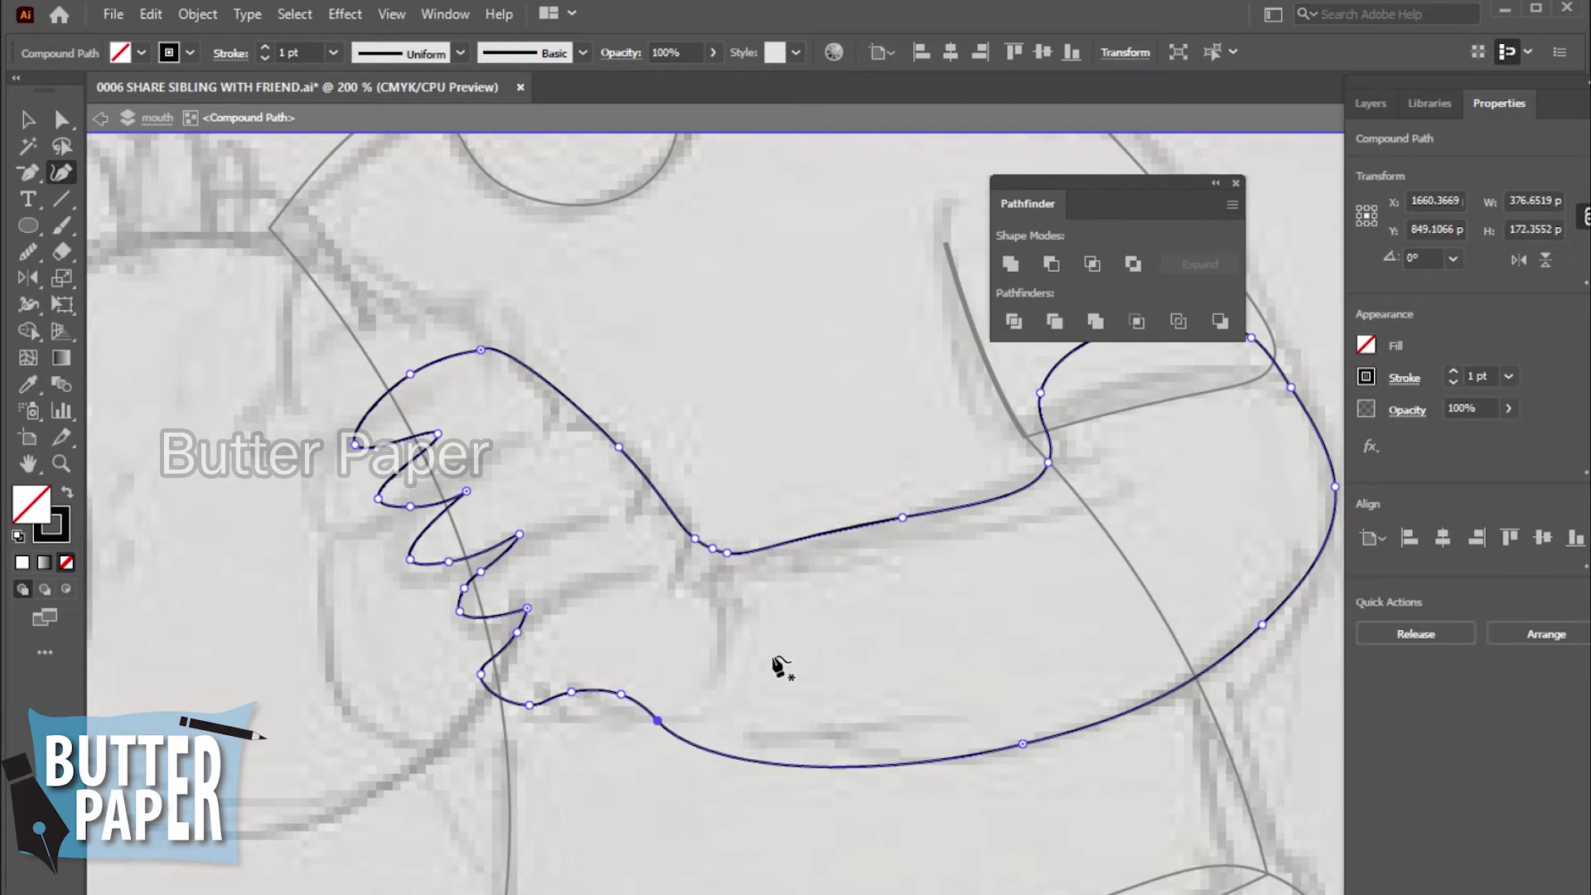
pyautogui.moveTo(522, 706)
pyautogui.mouseDown()
pyautogui.moveTo(500, 702)
pyautogui.moveTo(554, 684)
pyautogui.mouseUp()
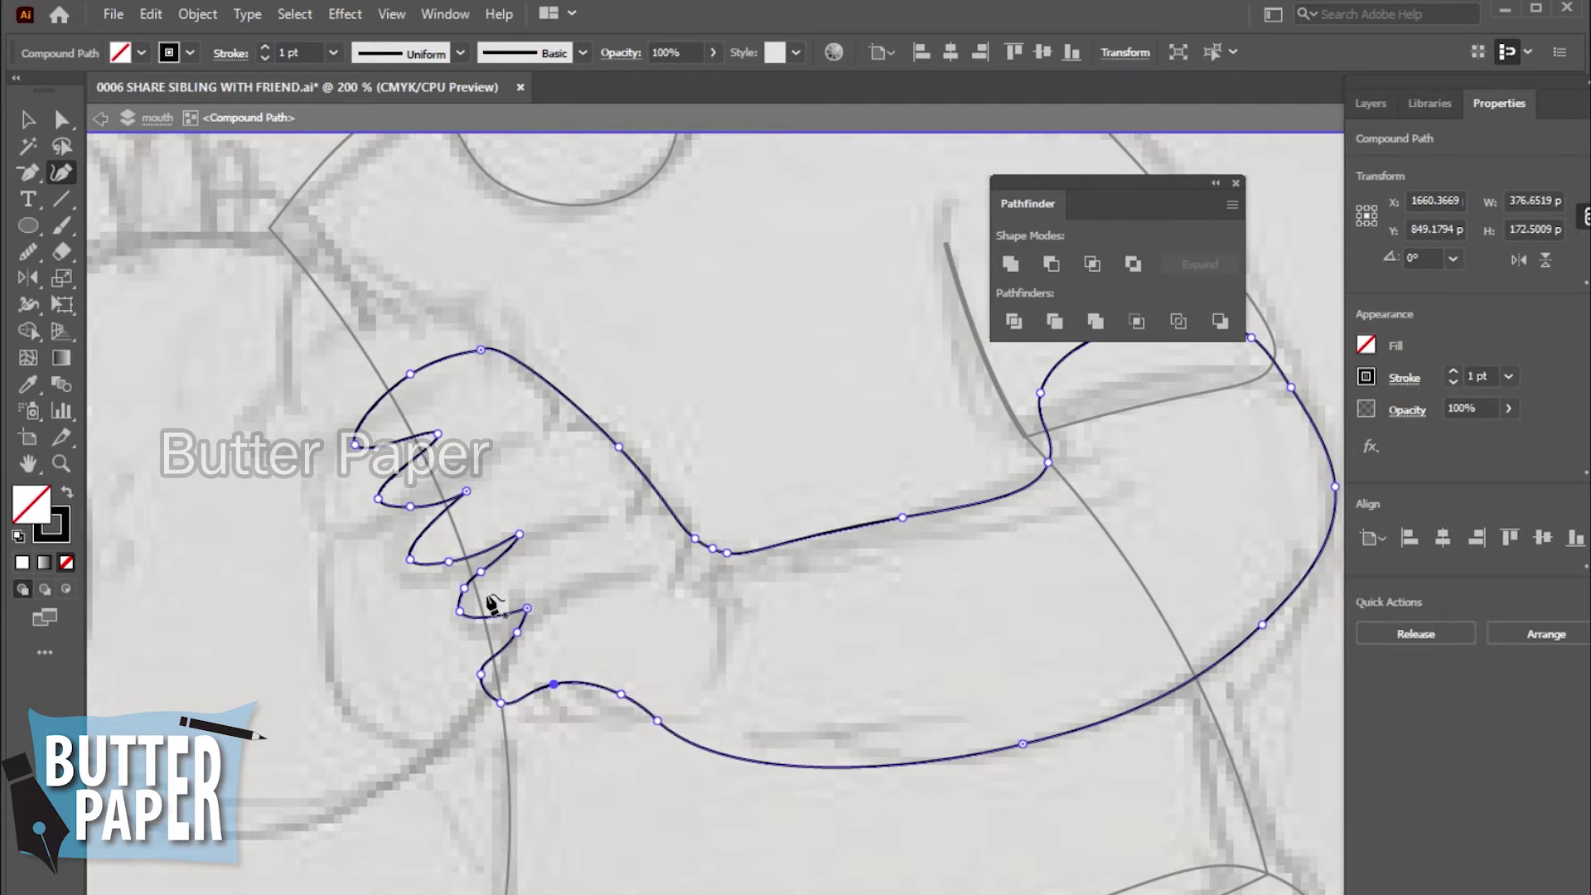
pyautogui.moveTo(460, 611); pyautogui.dragTo(457, 587)
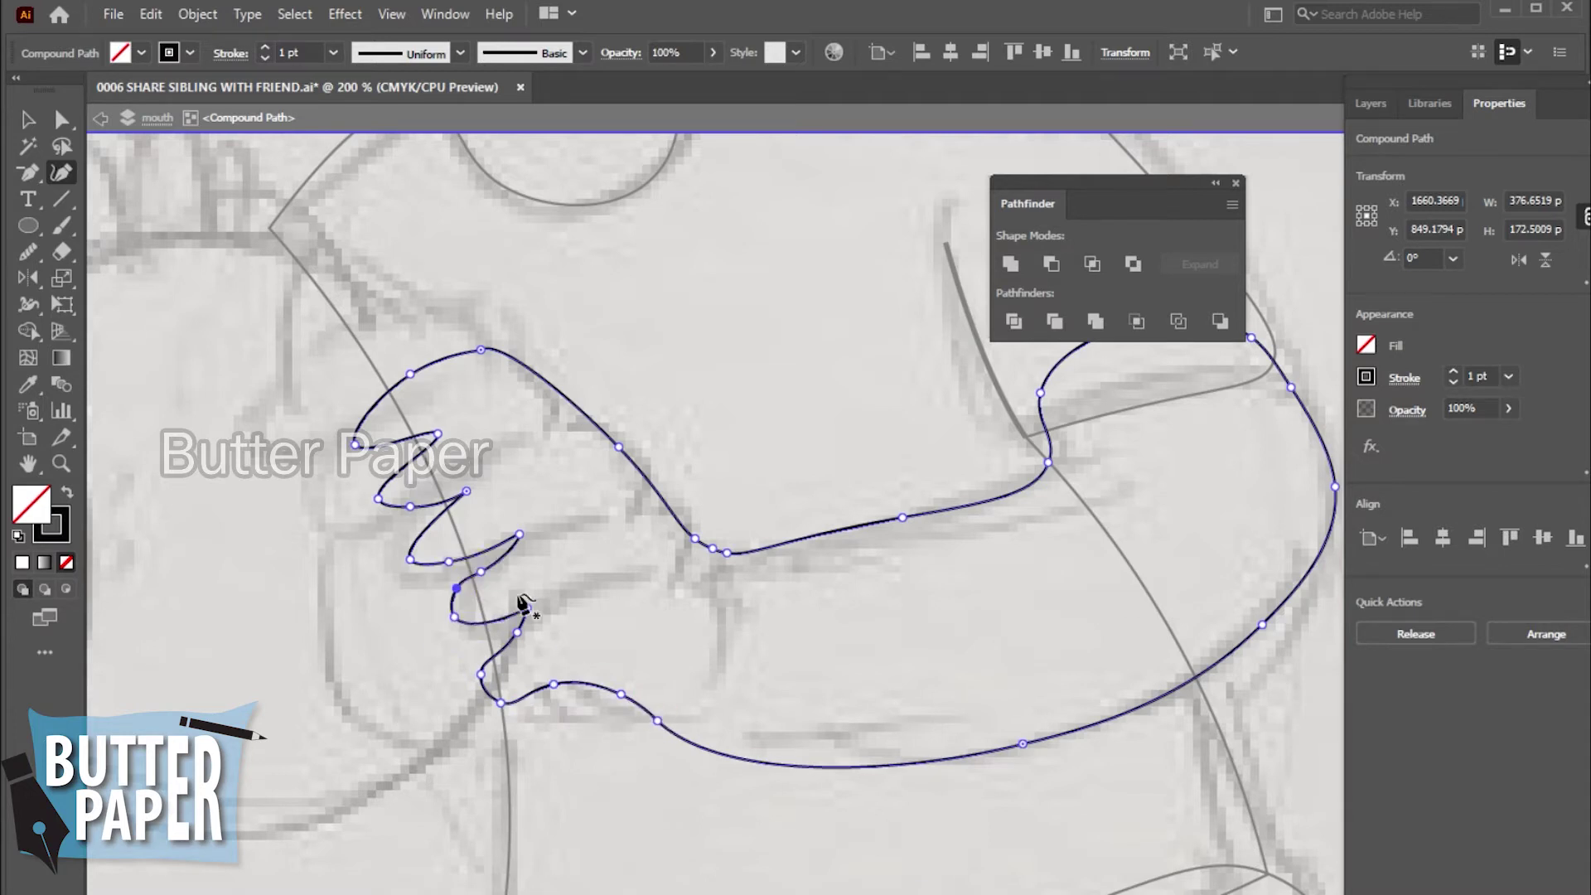
pyautogui.doubleClick(409, 553)
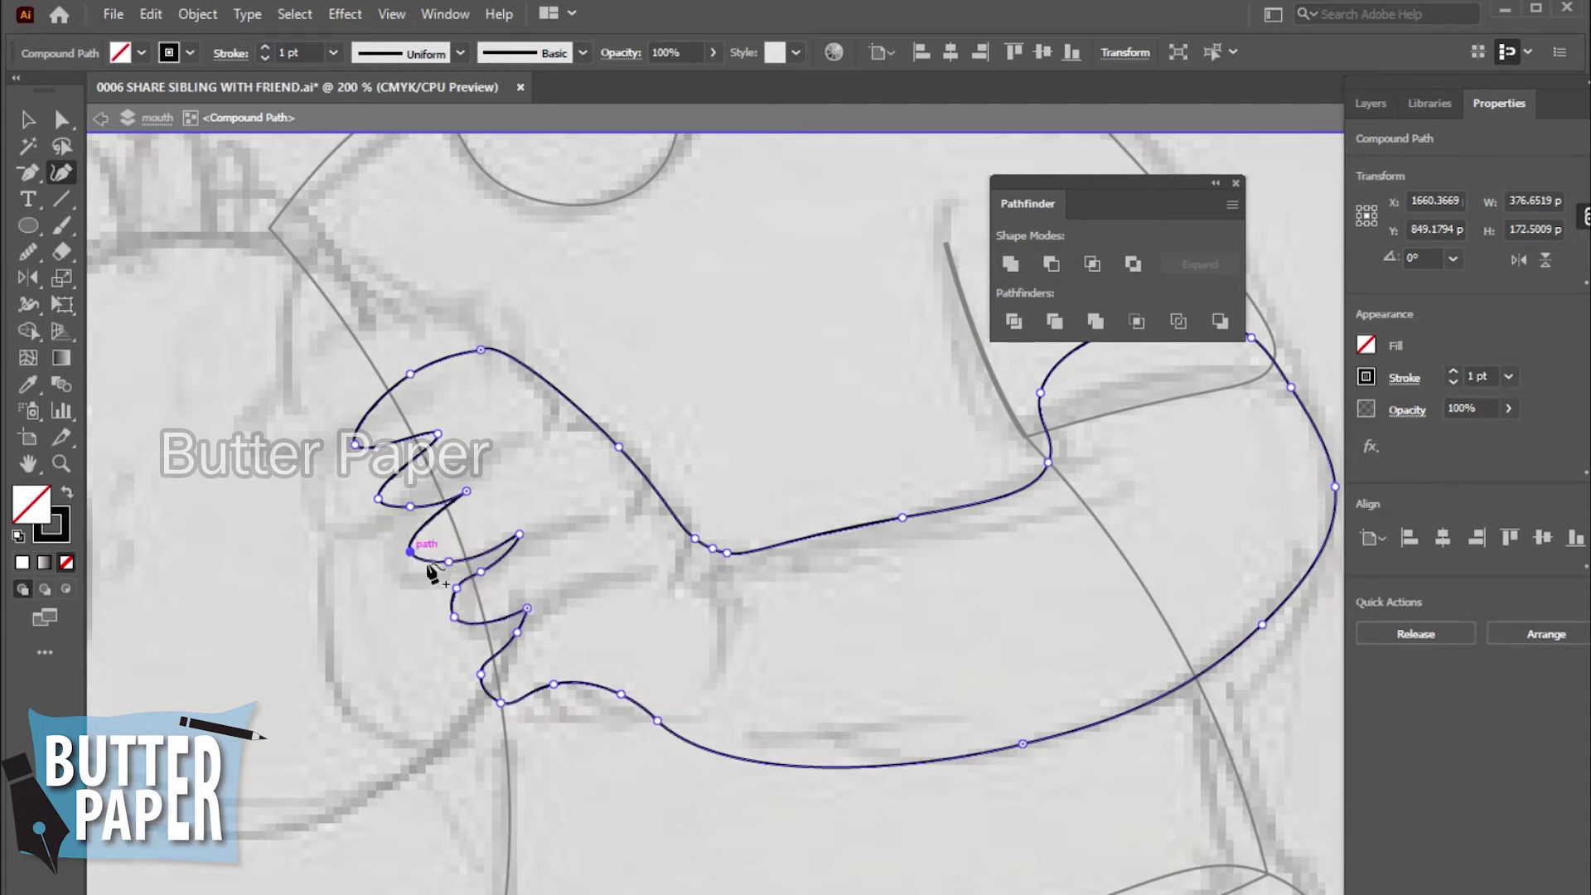
# - Check the outline, add an anchor on the upper forearm edge, and remove the lower-edge jog
pyautogui.click(27, 119)
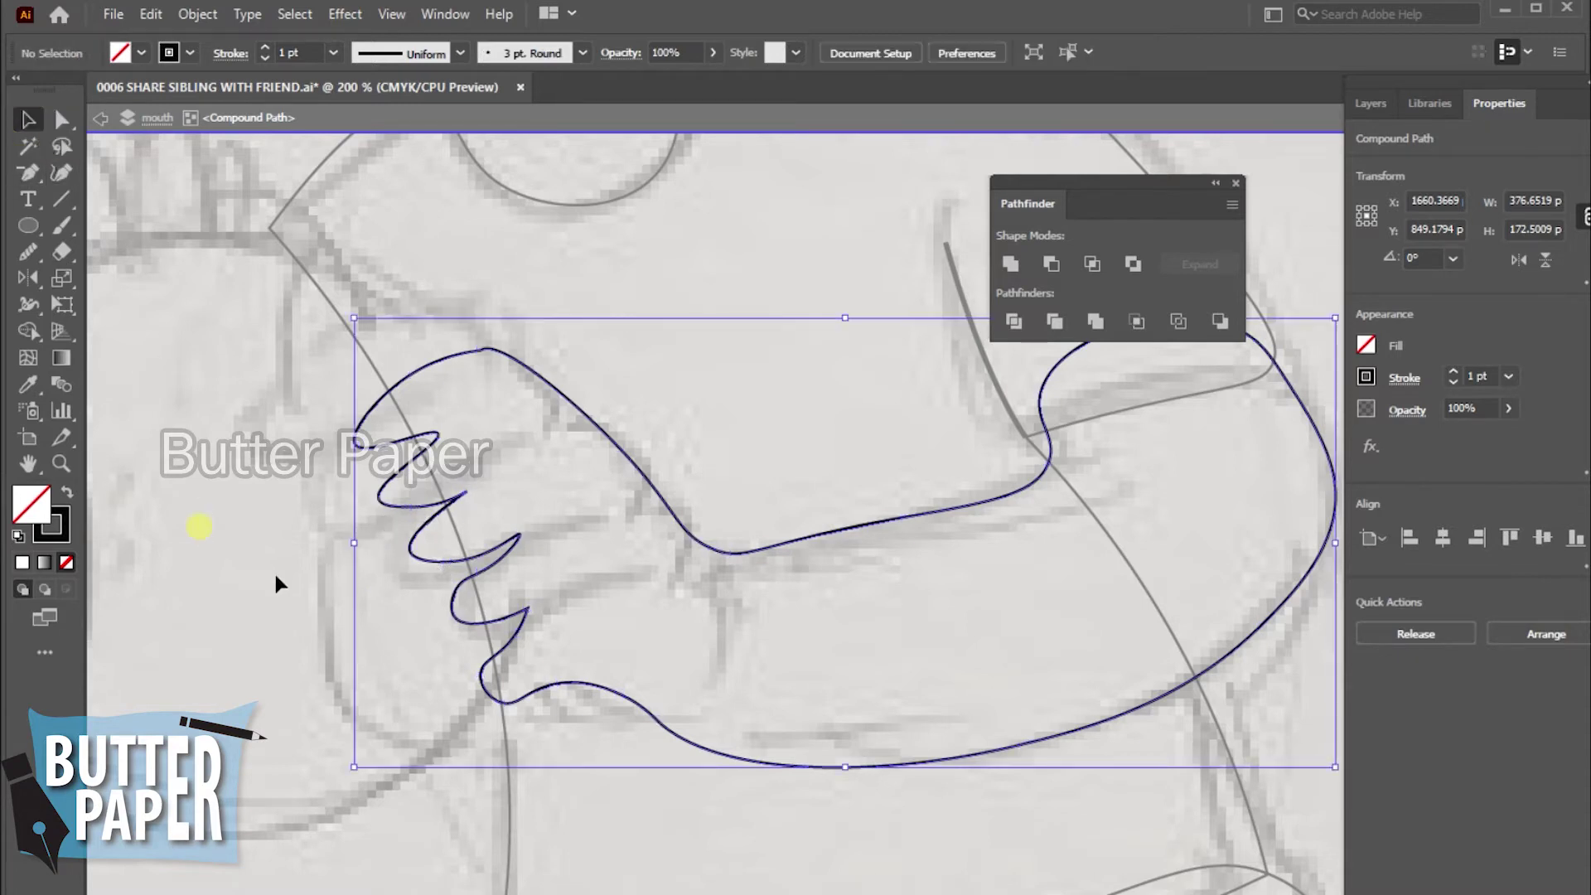
pyautogui.click(202, 525)
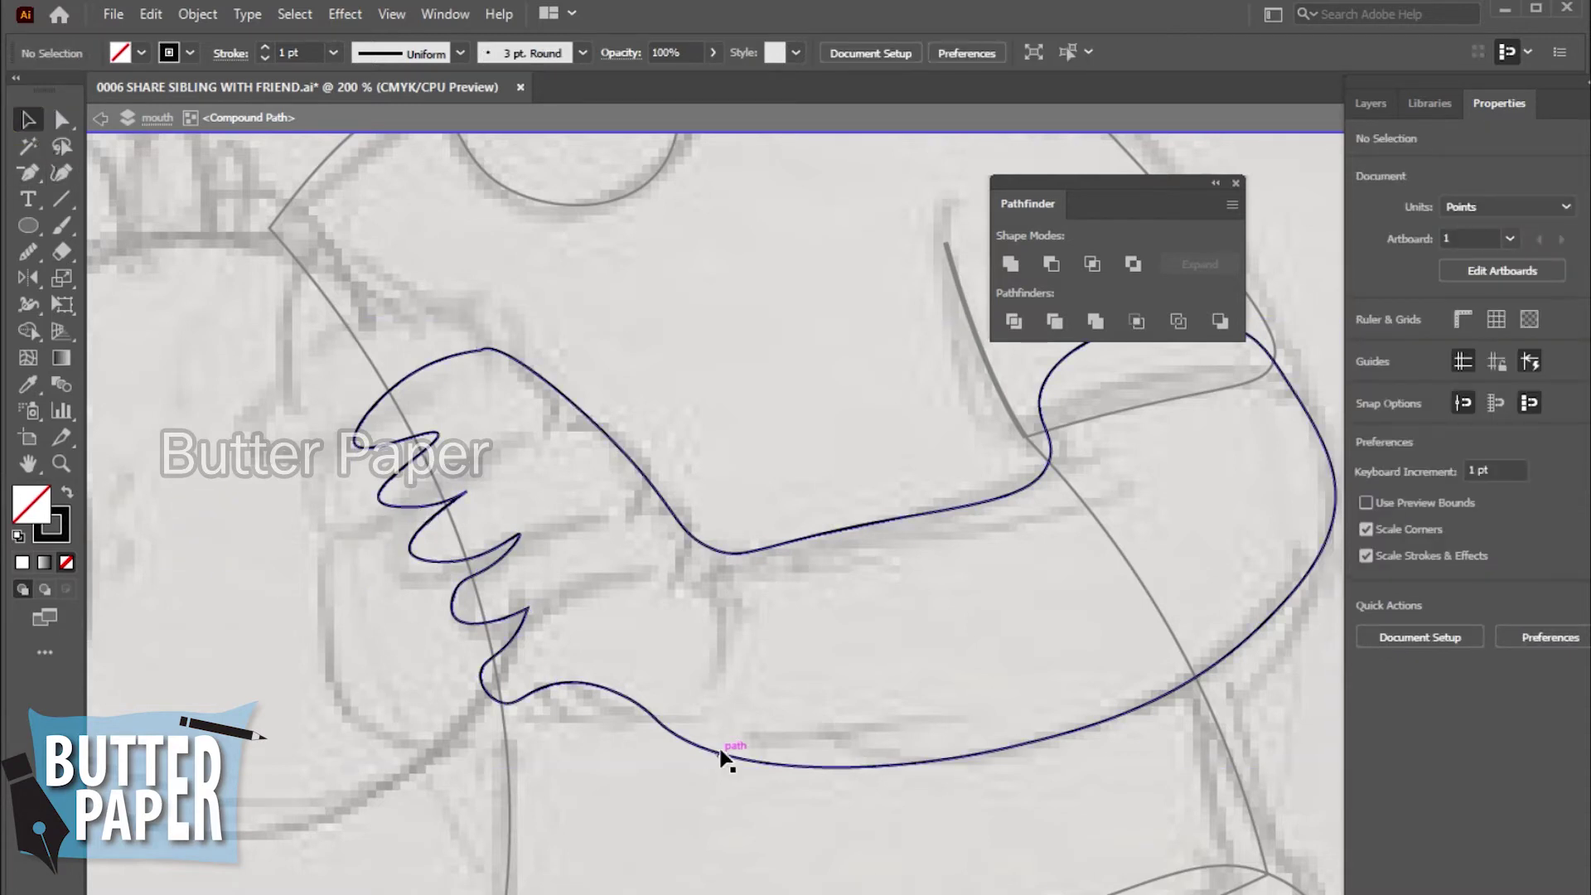
pyautogui.click(539, 377)
pyautogui.click(61, 172)
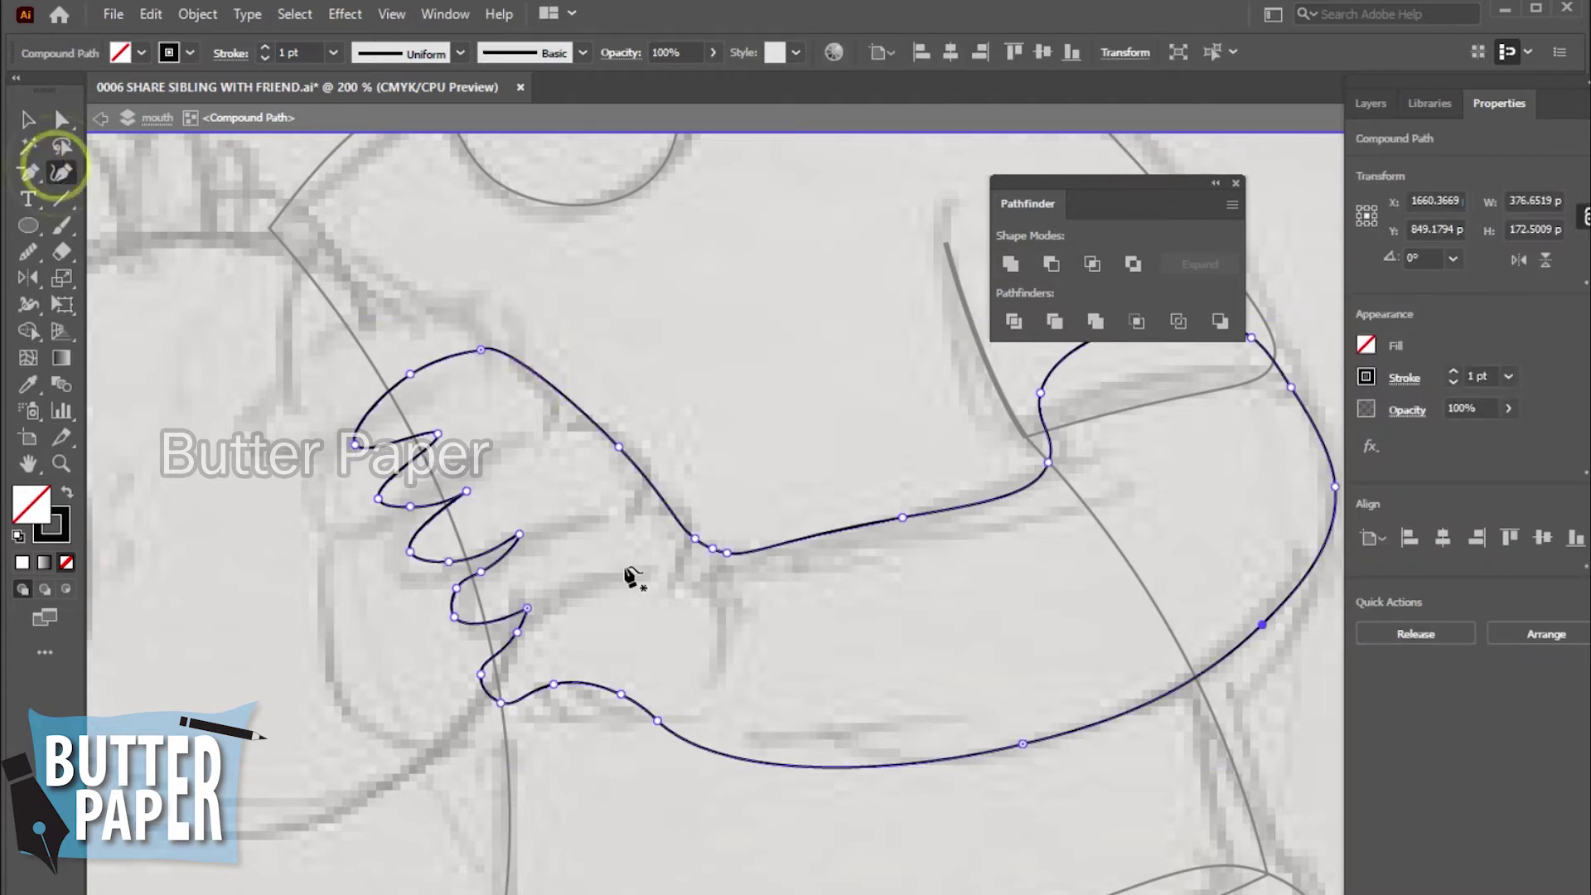
pyautogui.click(618, 440)
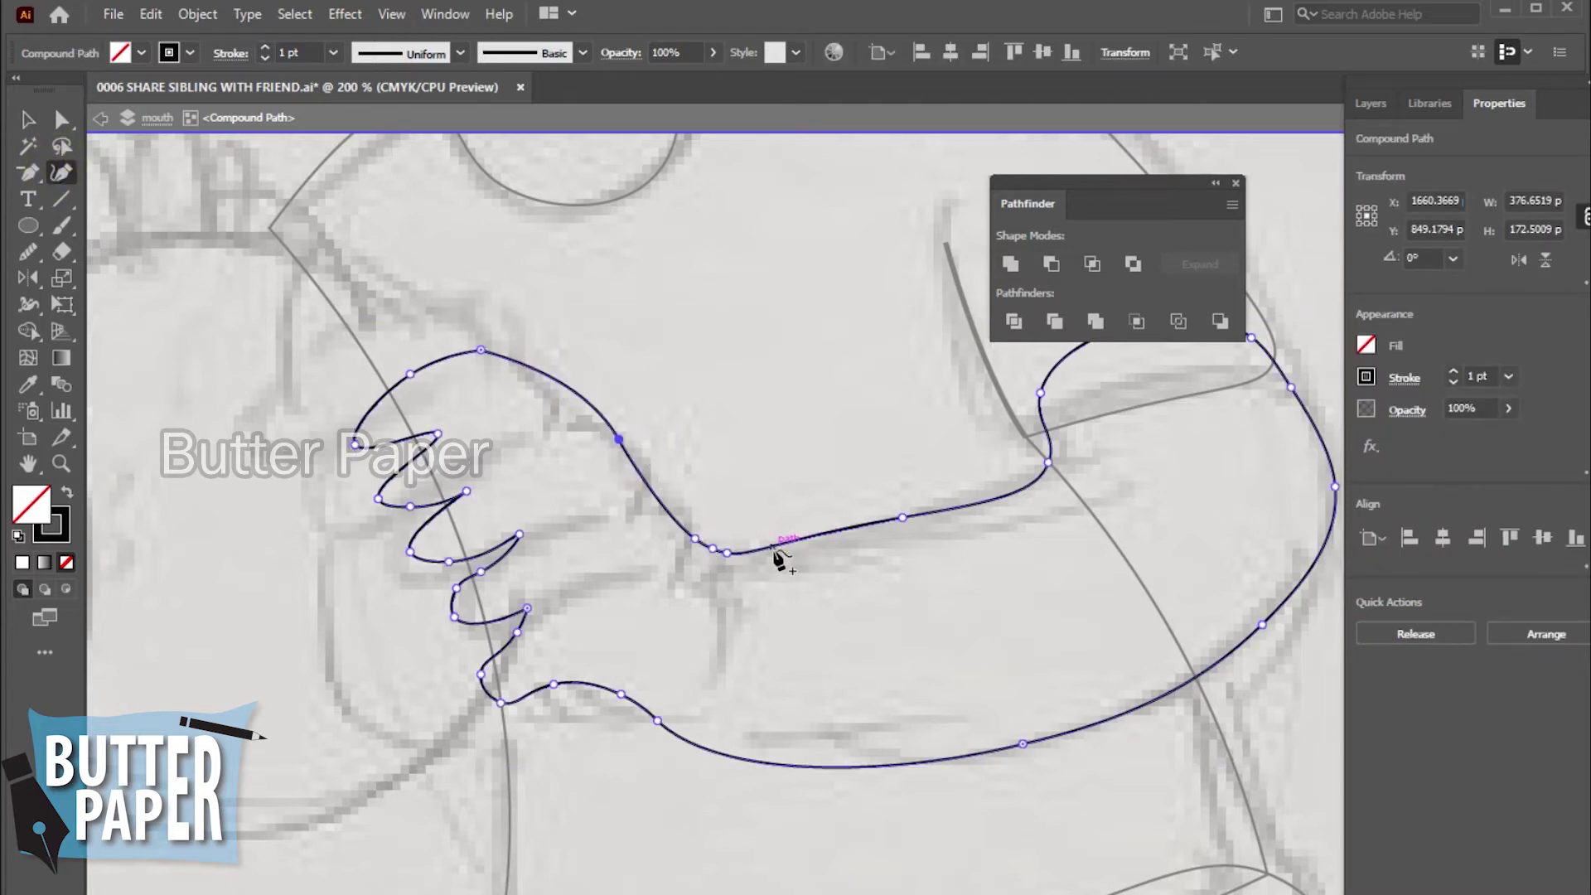
pyautogui.moveTo(1021, 743); pyautogui.dragTo(1018, 718)
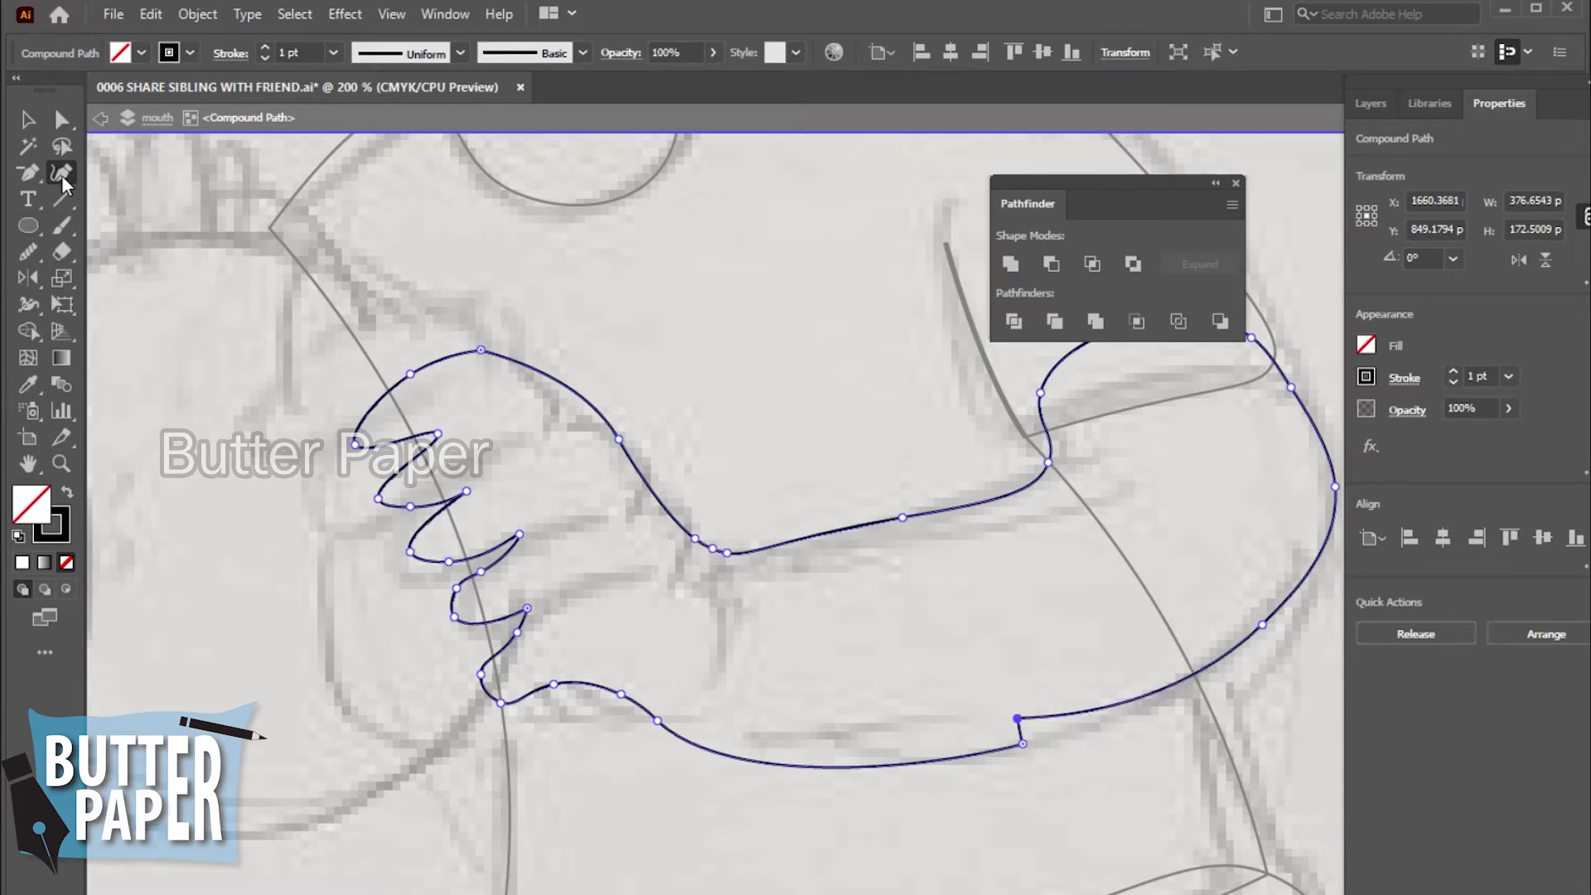
pyautogui.press('p')
pyautogui.click(1017, 718)
# - Add and drag anchors on the arm's lower and right edges to begin reshaping the elbow
pyautogui.press('v')
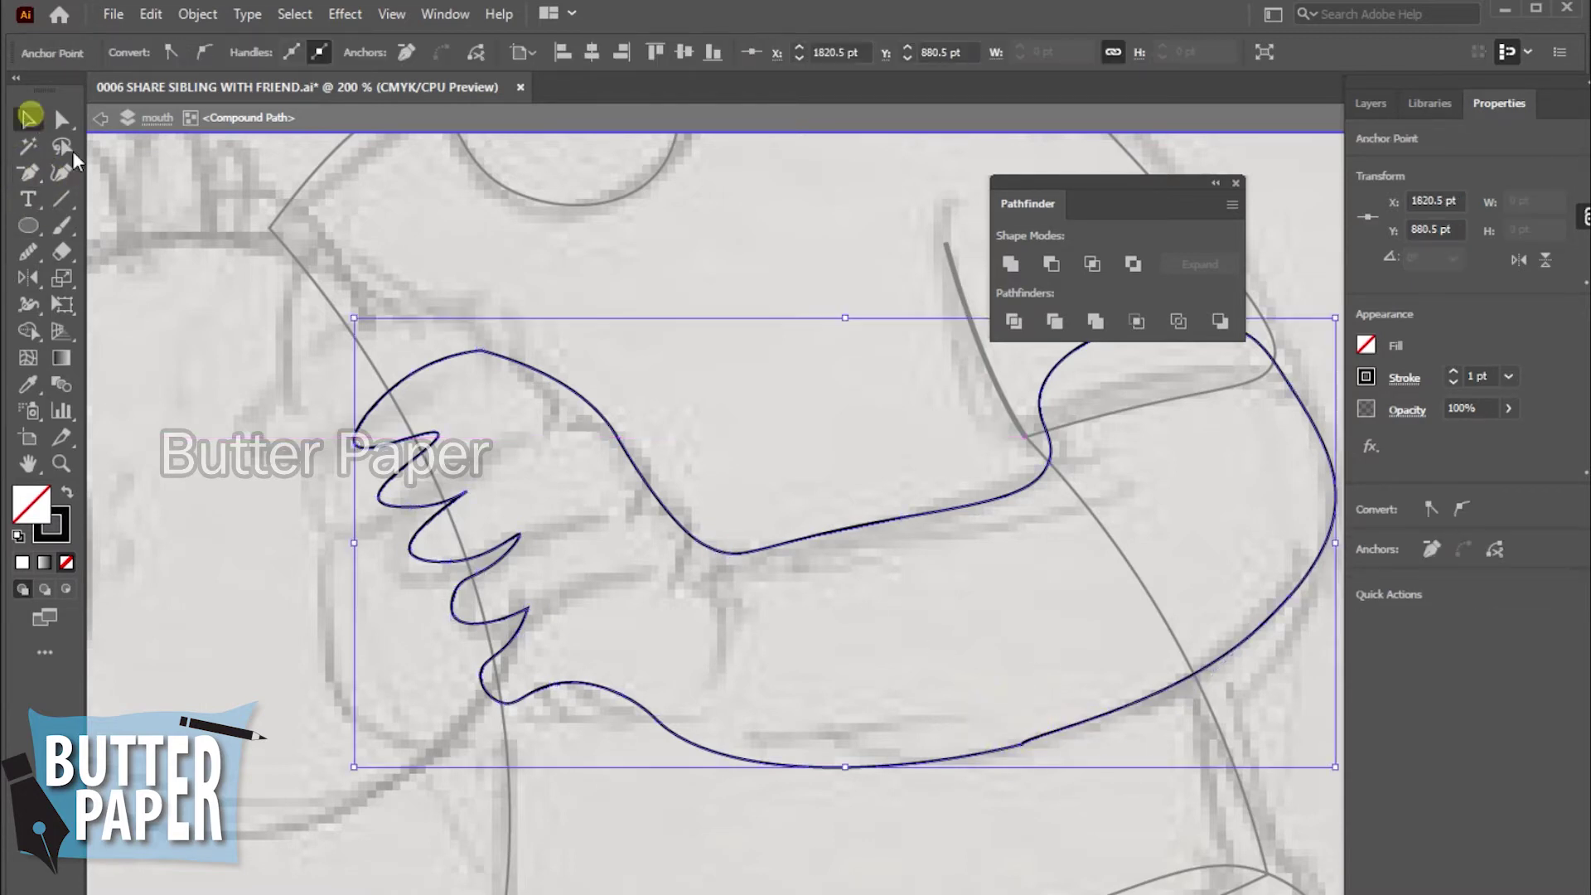
pyautogui.click(60, 172)
pyautogui.click(1018, 729)
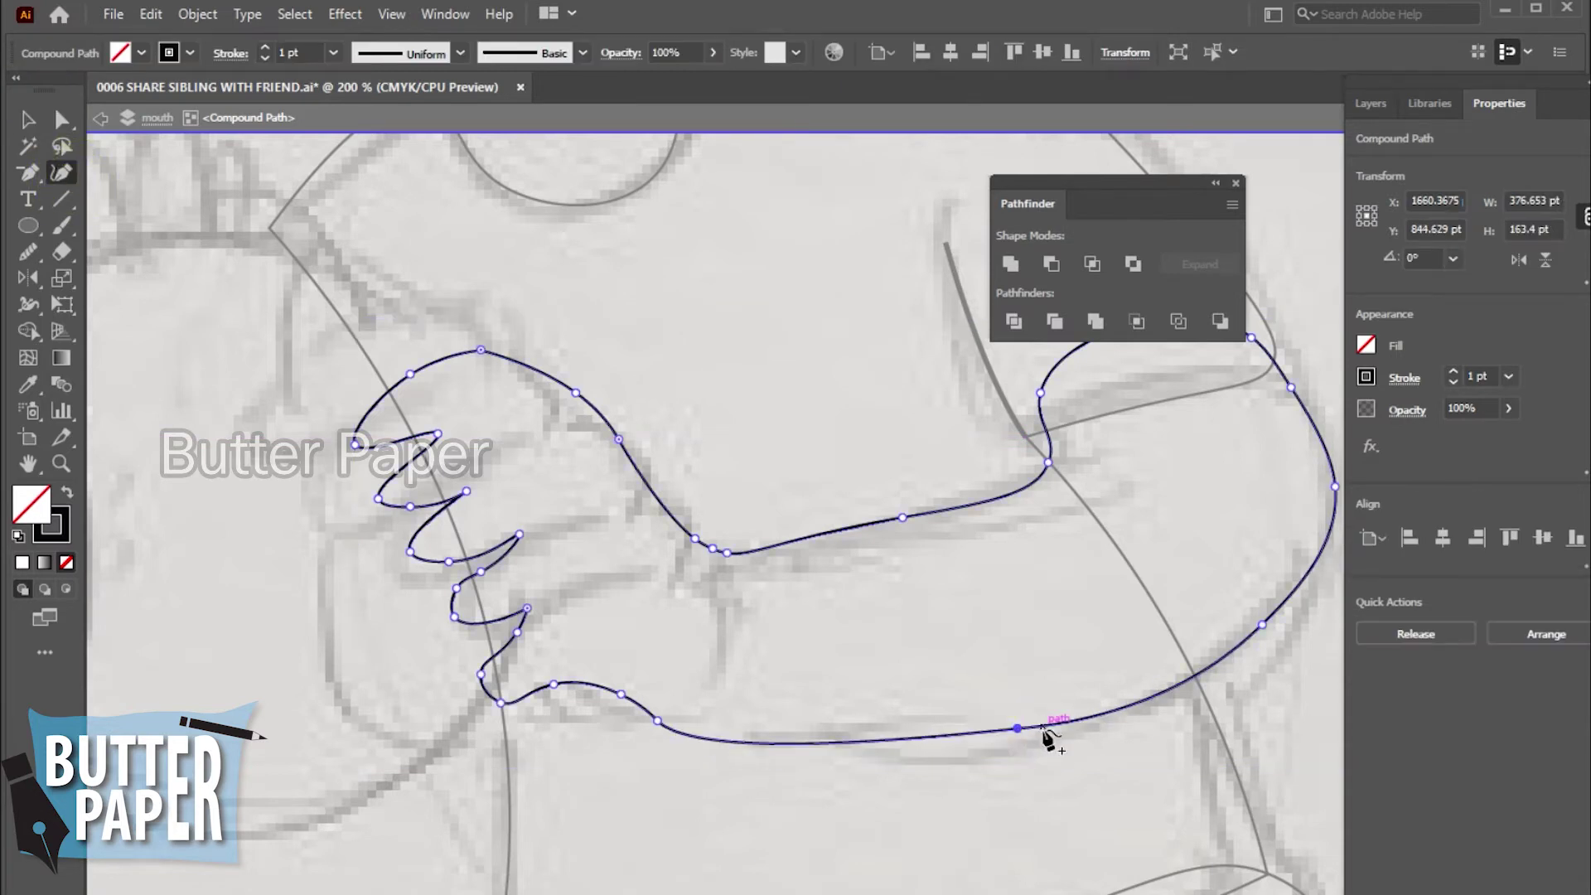
pyautogui.click(1257, 623)
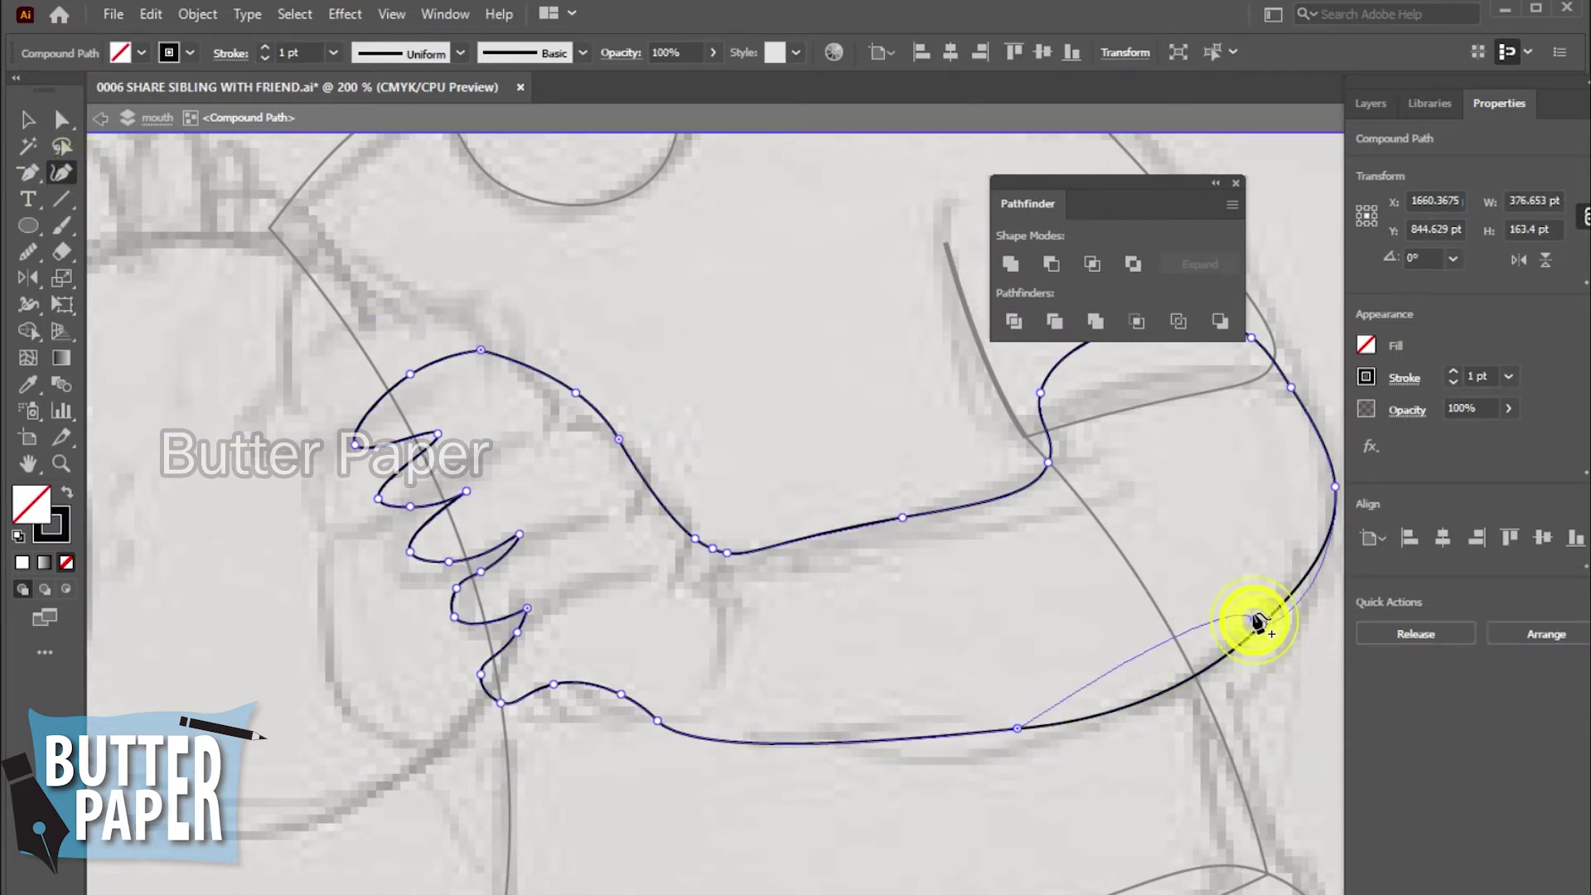
pyautogui.click(1260, 620)
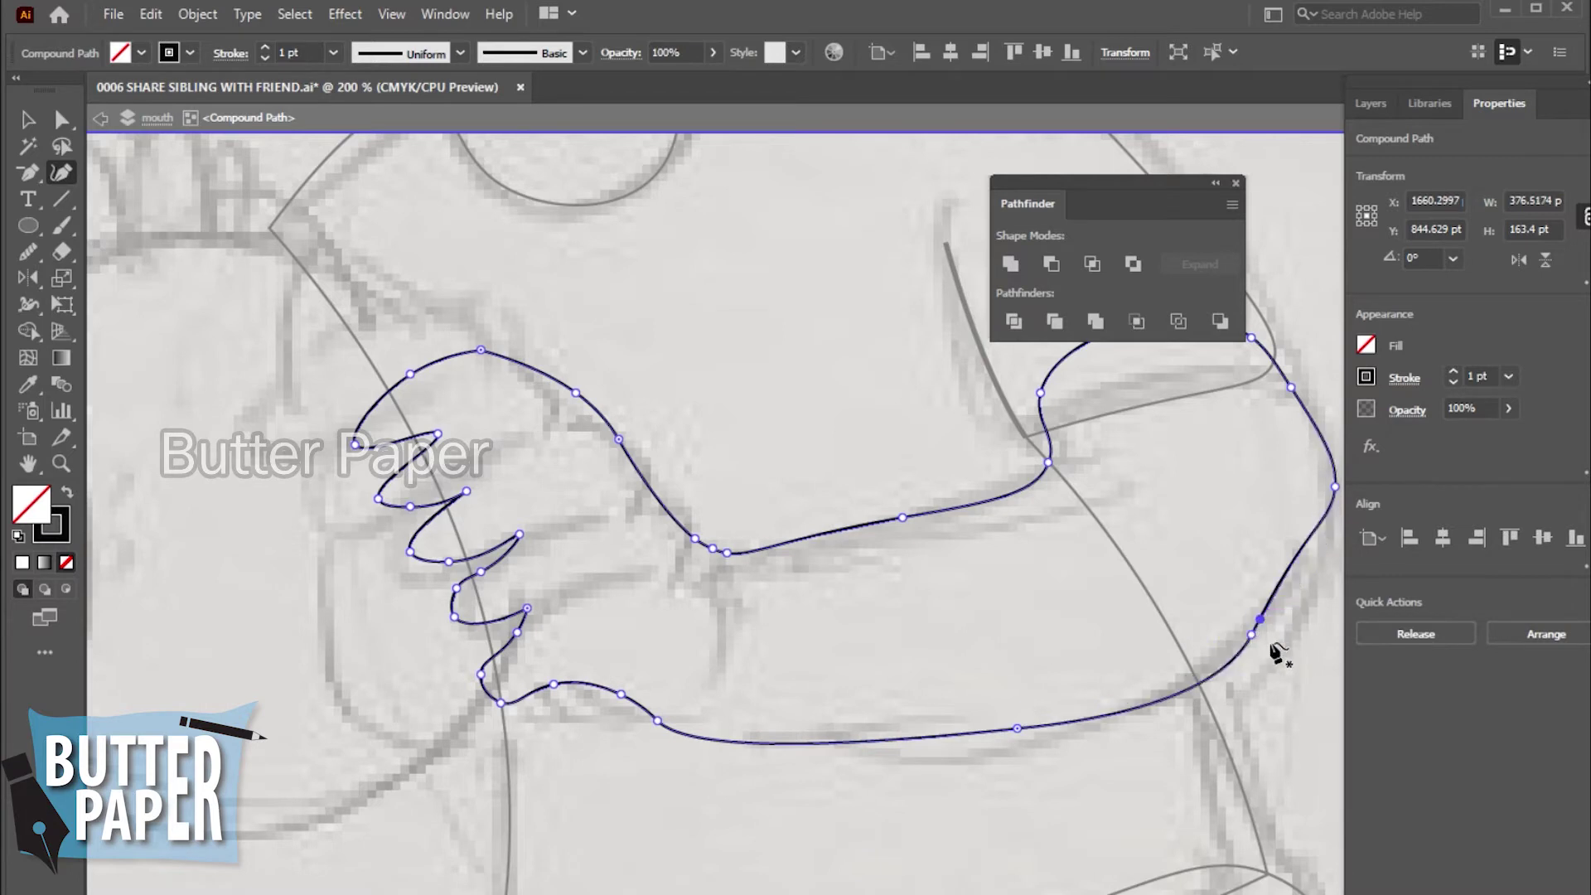
pyautogui.moveTo(1325, 476); pyautogui.dragTo(1317, 489)
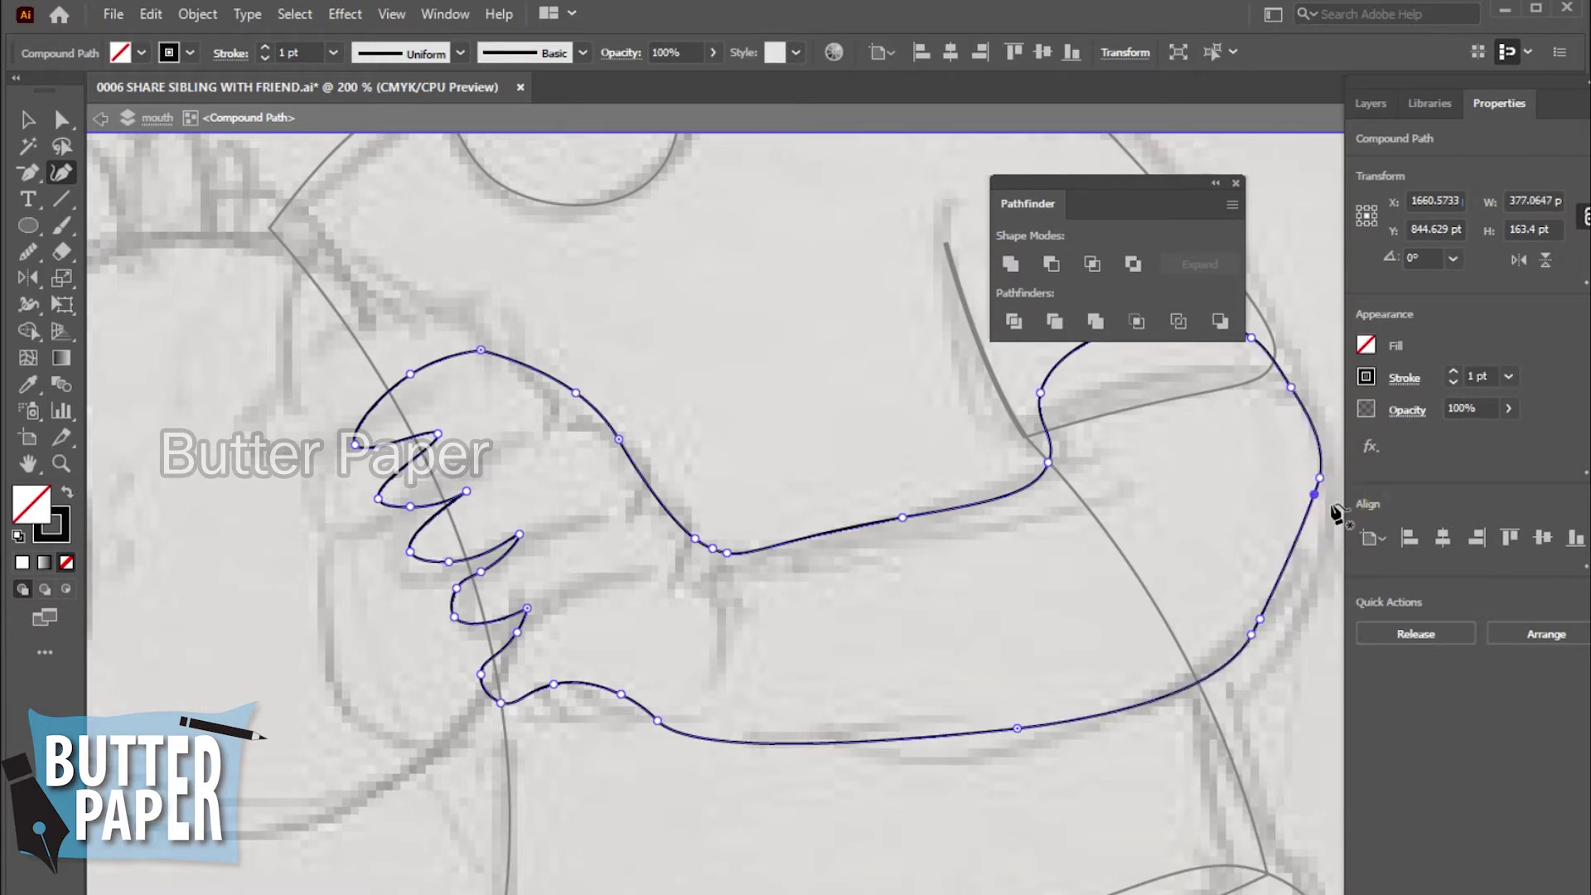
pyautogui.moveTo(1242, 615); pyautogui.dragTo(1197, 626)
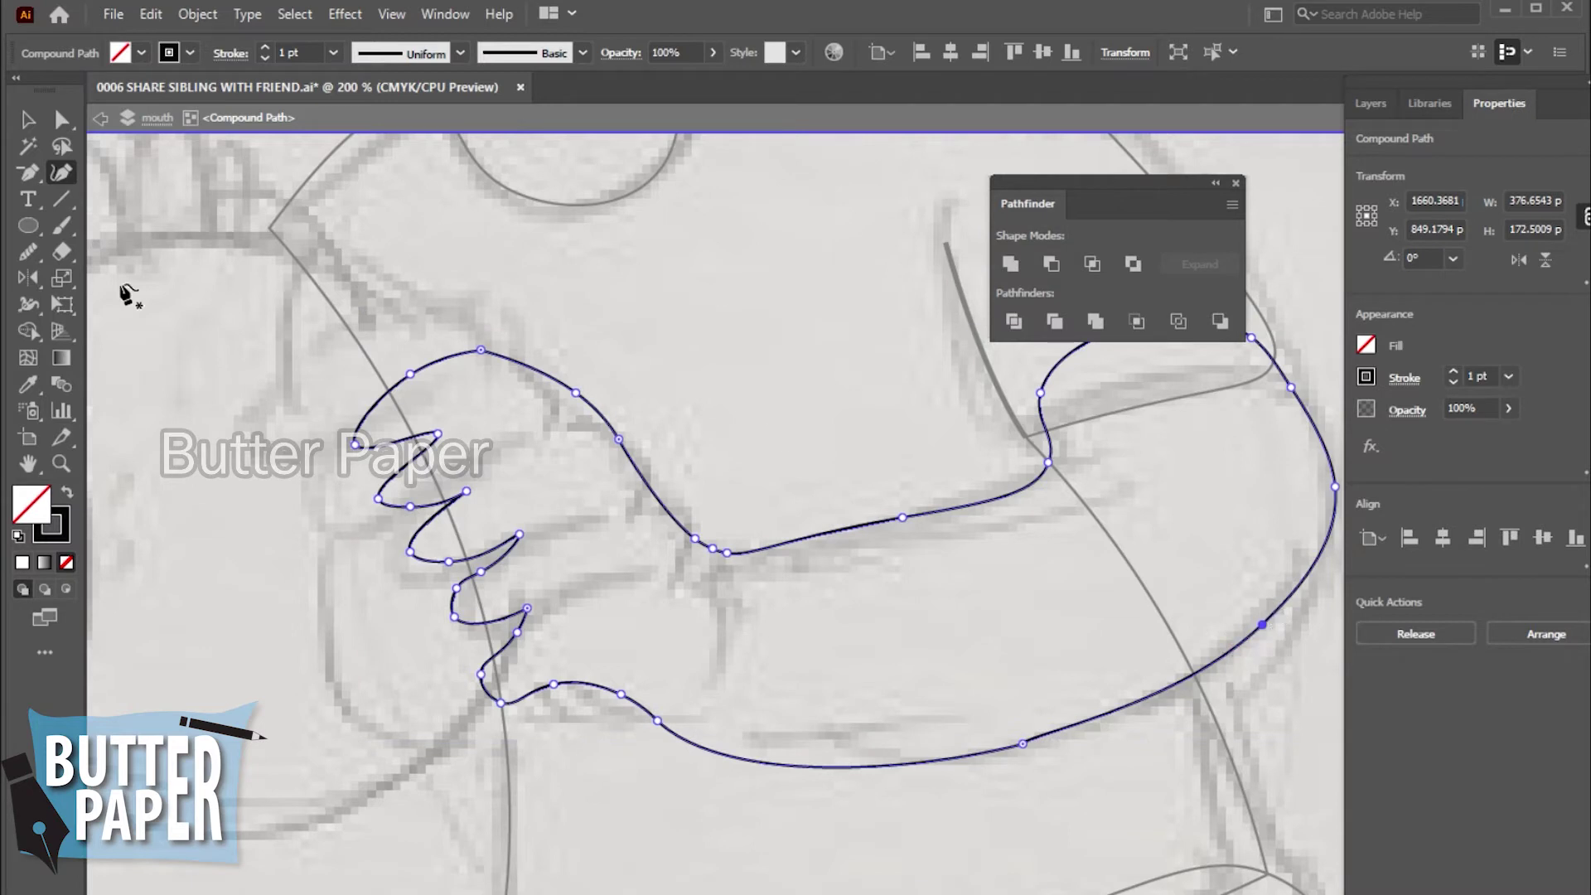
pyautogui.moveTo(1333, 488); pyautogui.dragTo(1319, 502)
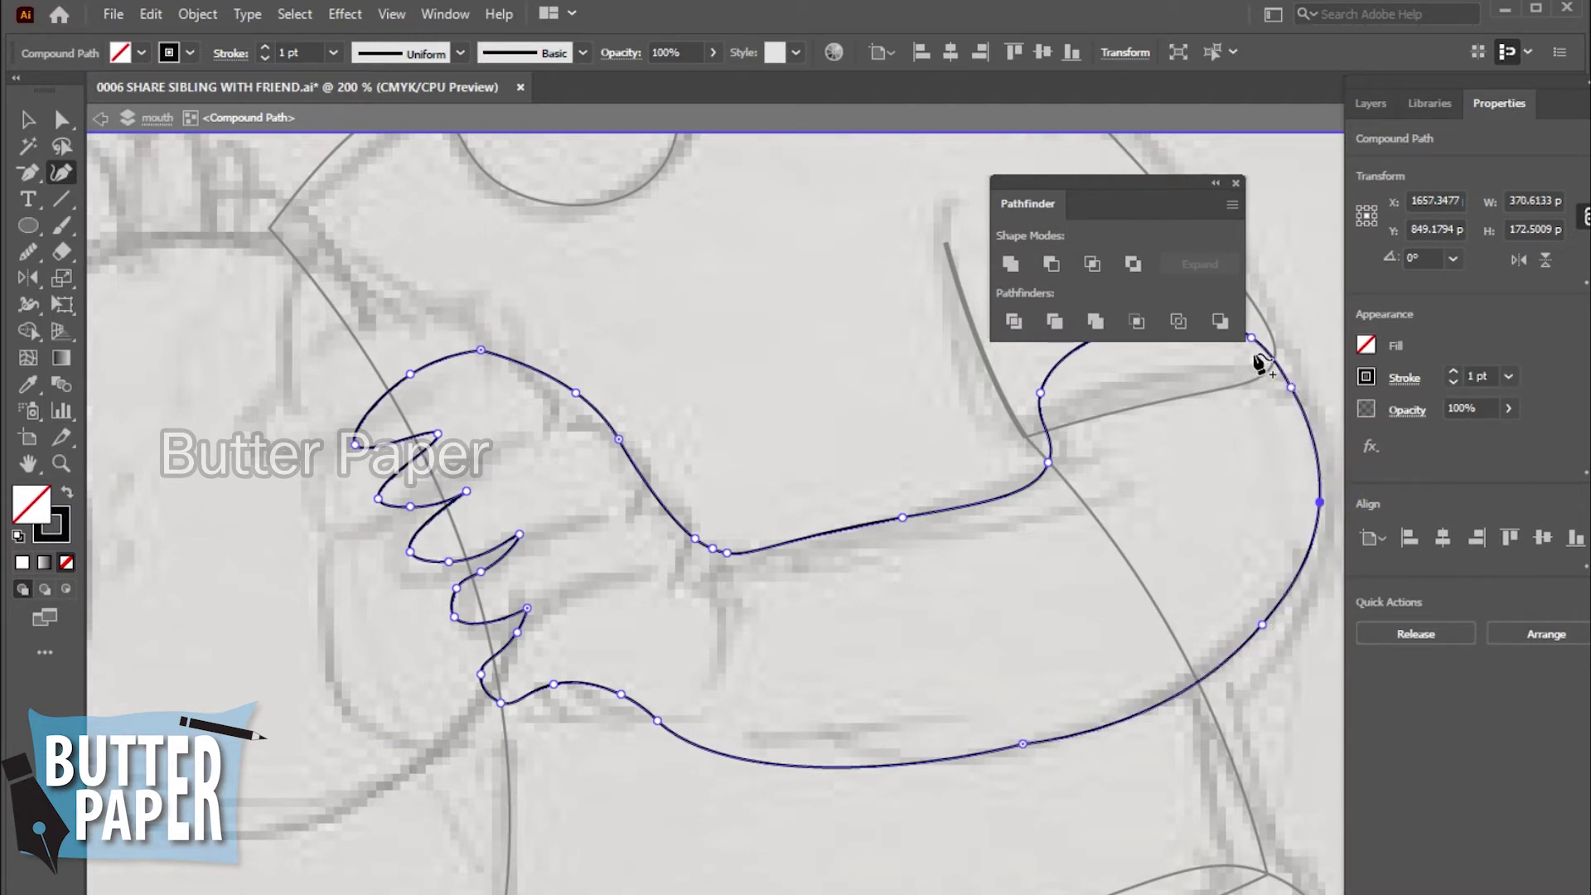
# - Lower the elbow point onto the sketch line, adjust the bottom and inner curves, then deselect
pyautogui.moveTo(1130, 181); pyautogui.dragTo(972, 146)
pyautogui.moveTo(1289, 386); pyautogui.dragTo(1276, 391)
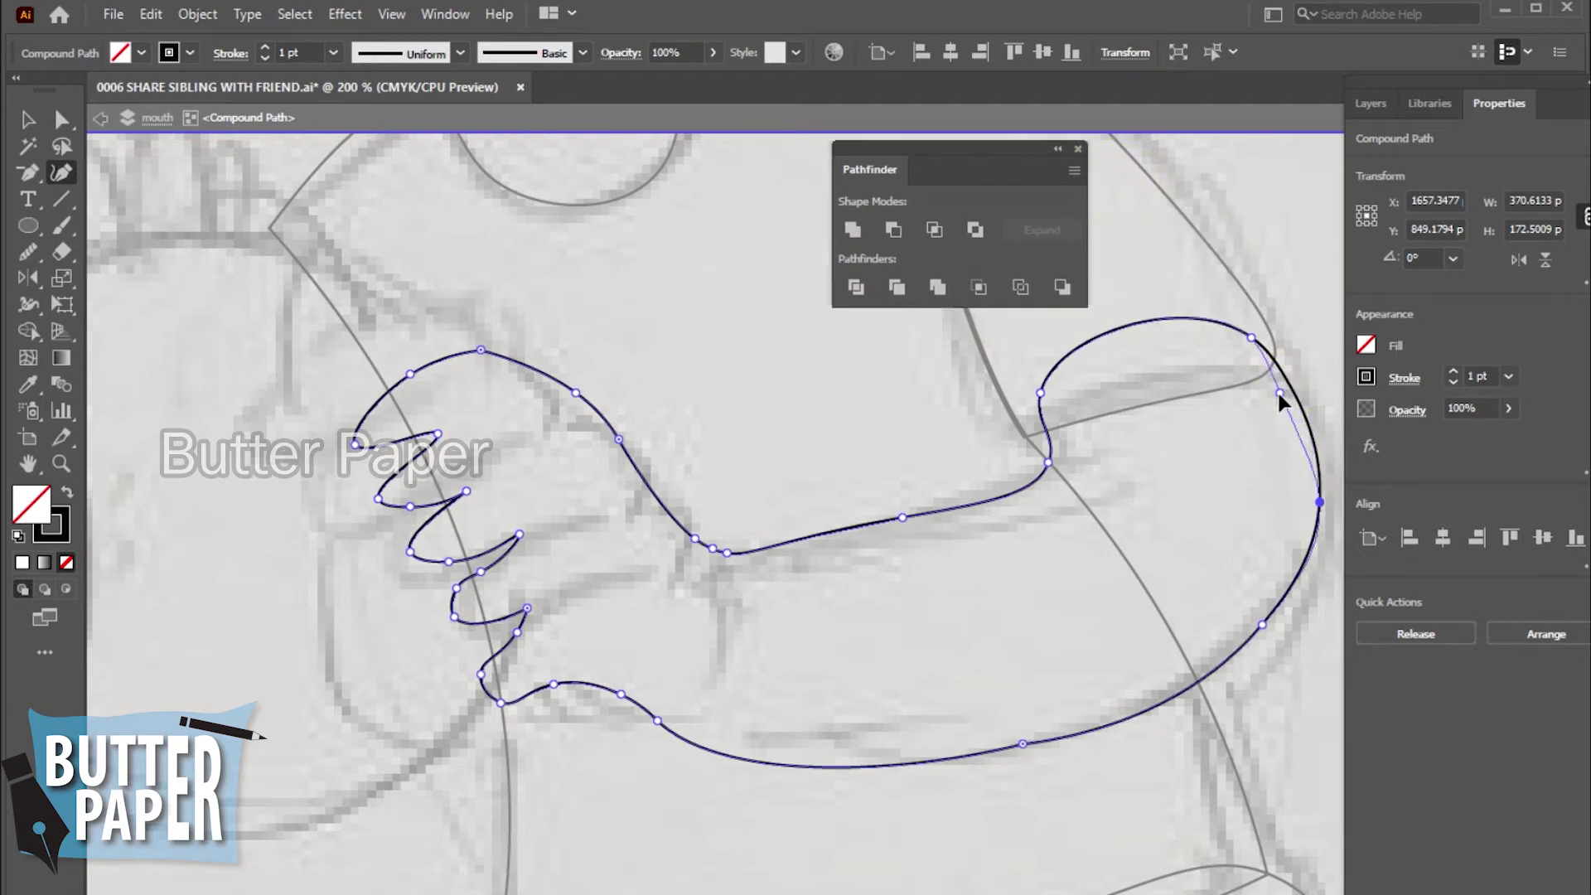
pyautogui.moveTo(1319, 503); pyautogui.dragTo(1319, 557)
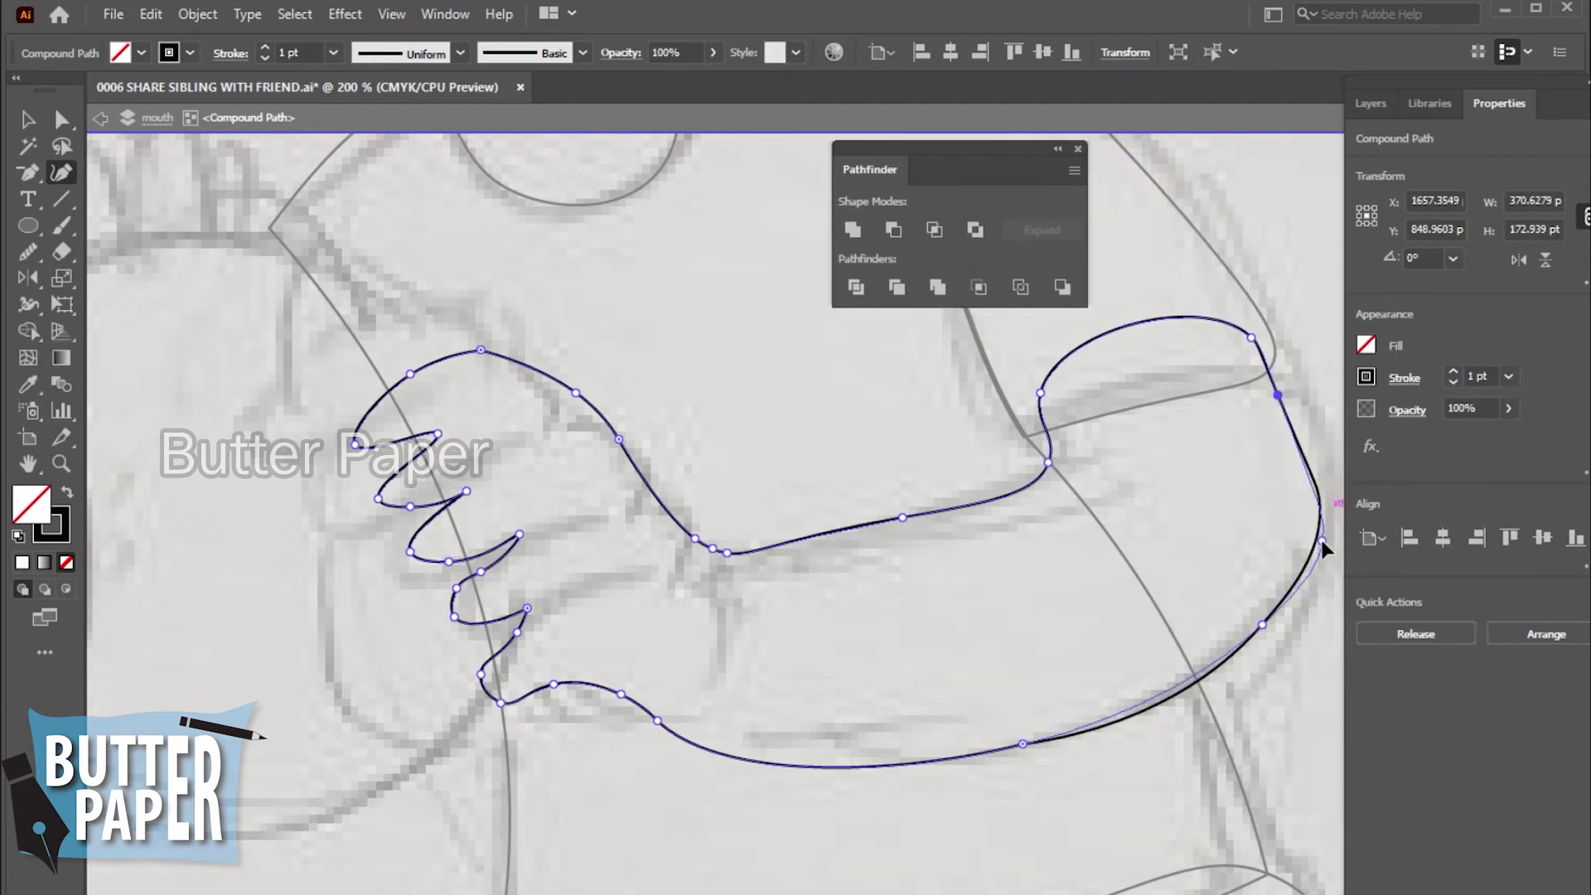
pyautogui.moveTo(1260, 627); pyautogui.dragTo(1199, 666)
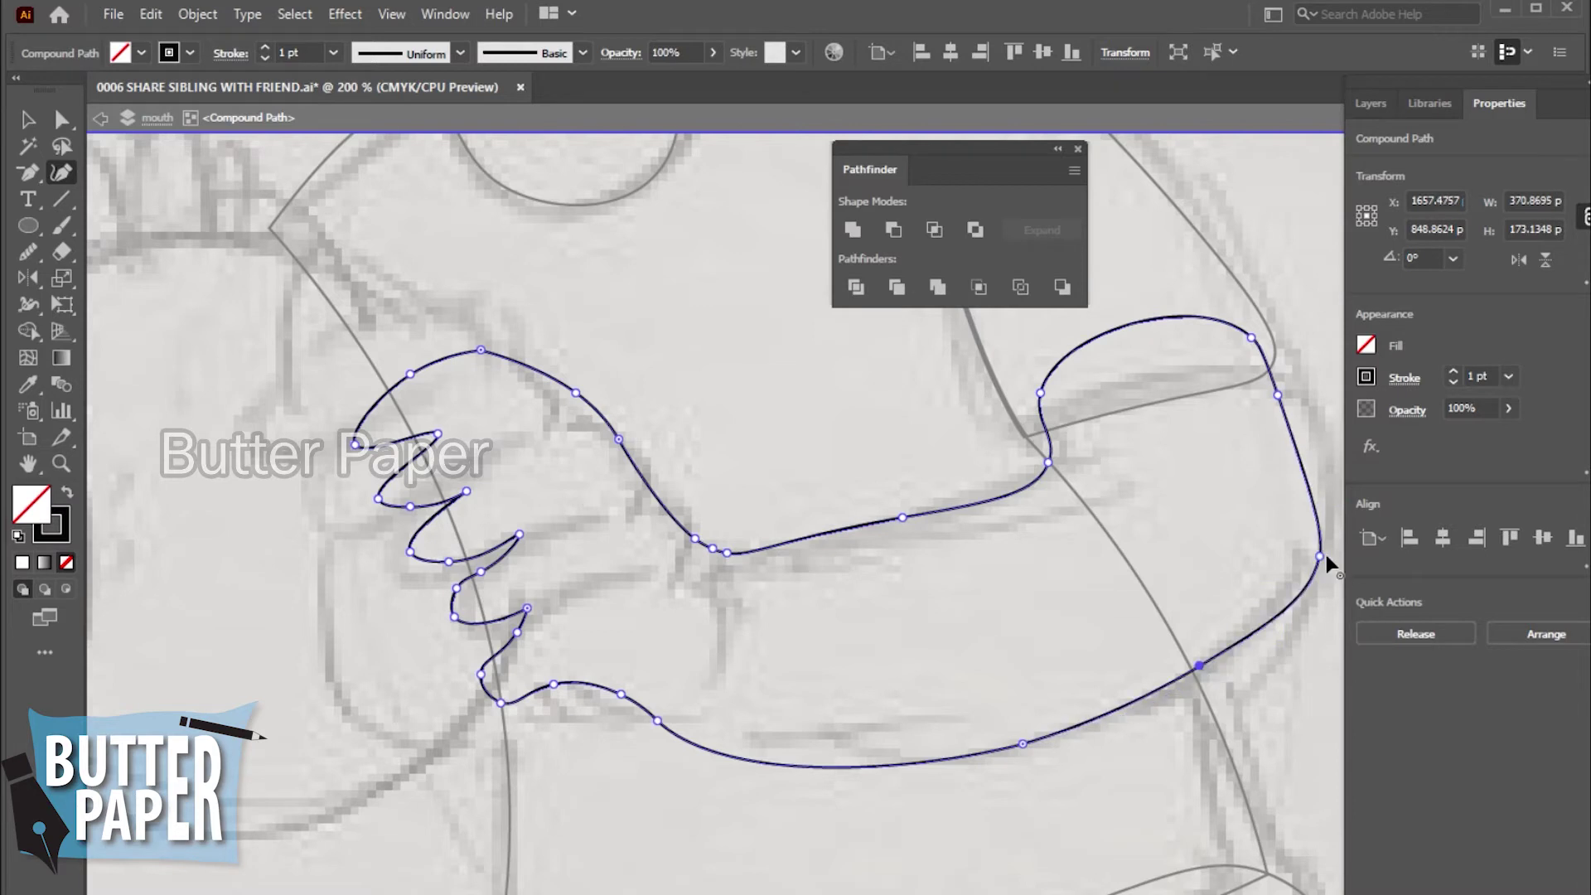
pyautogui.moveTo(1319, 556); pyautogui.dragTo(1312, 590)
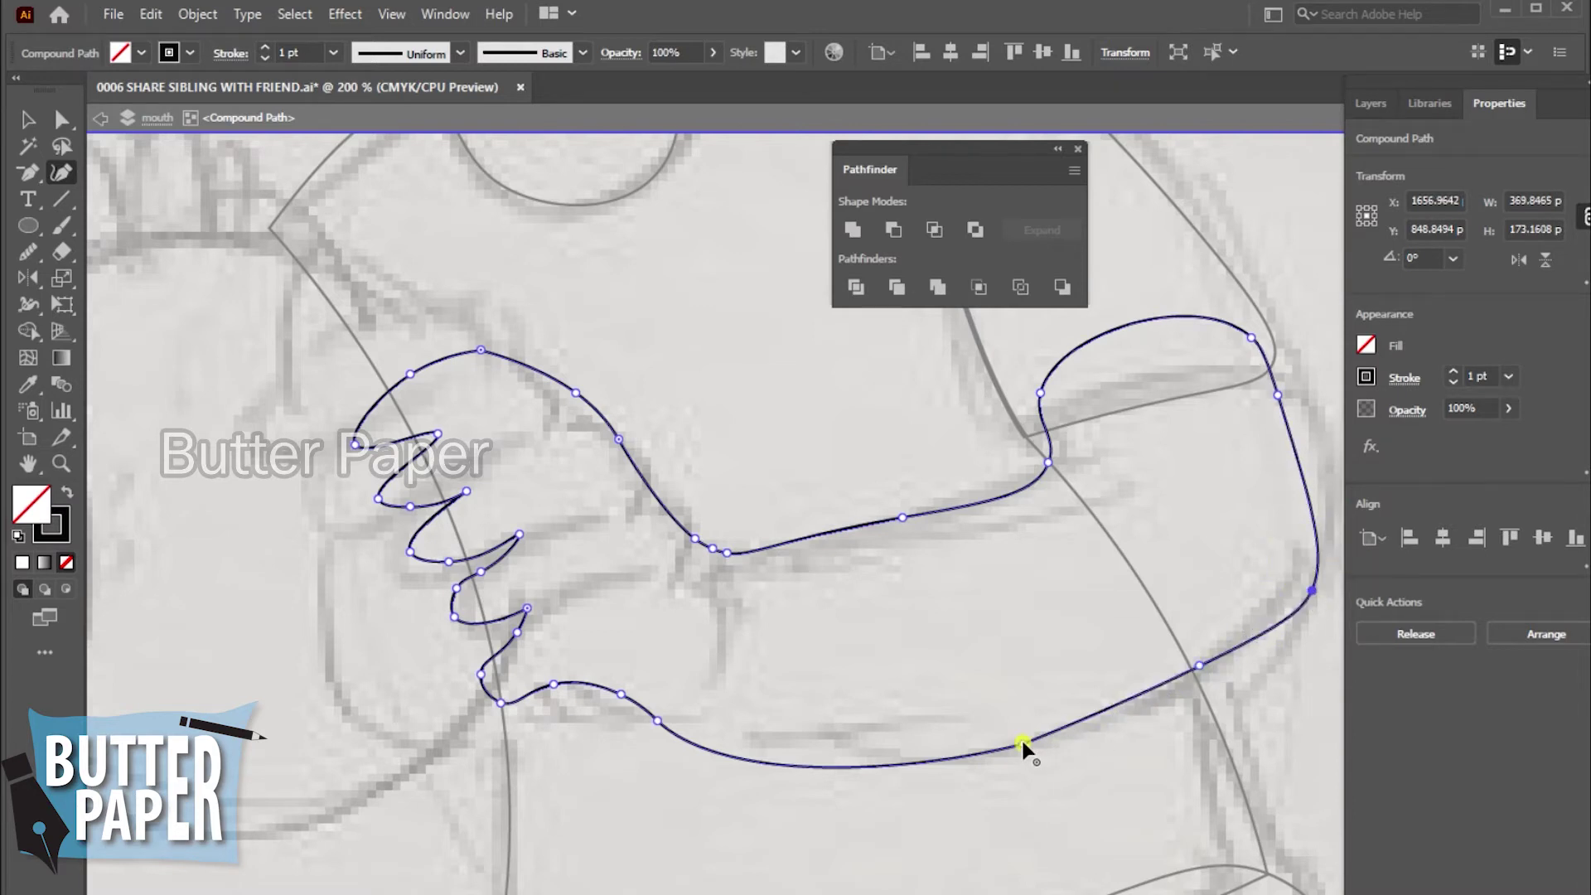
pyautogui.moveTo(1022, 742); pyautogui.dragTo(1023, 725)
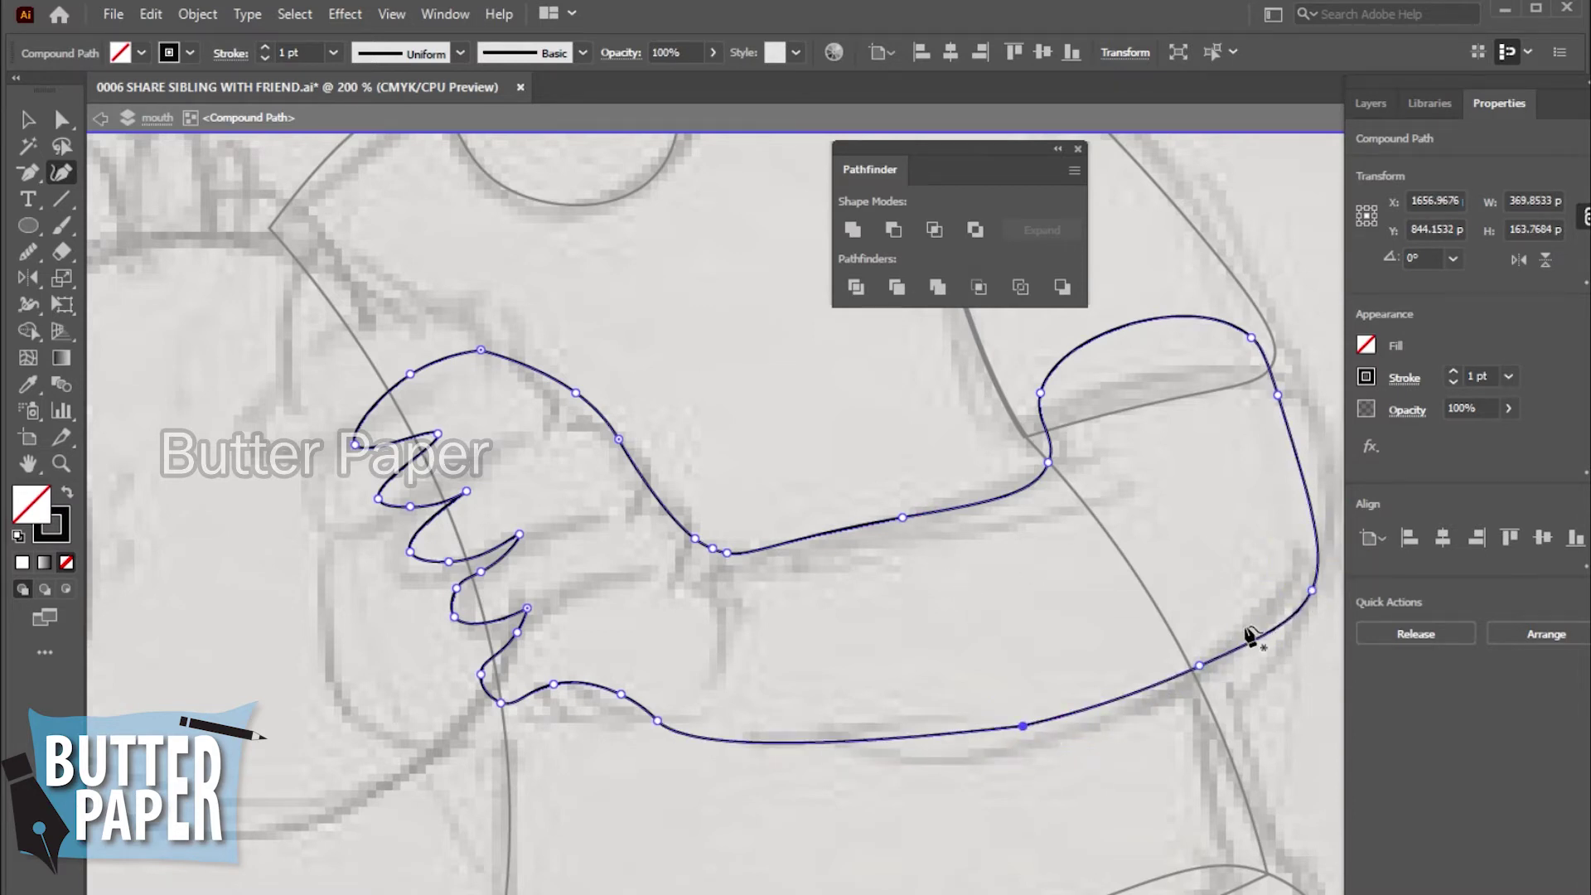
pyautogui.moveTo(903, 518); pyautogui.dragTo(908, 527)
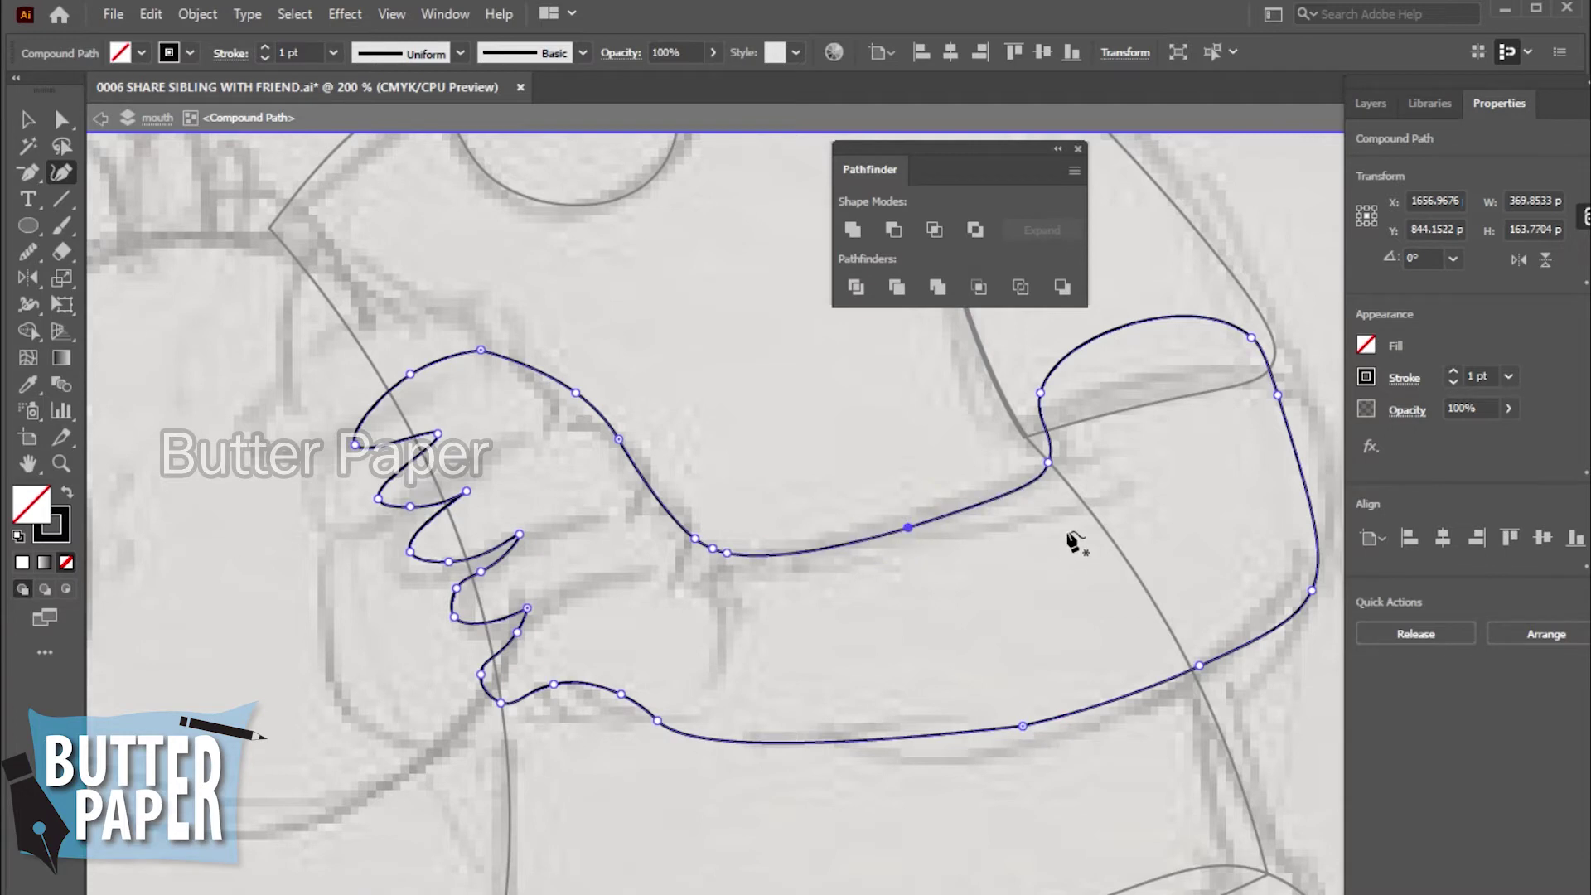
pyautogui.moveTo(1049, 461); pyautogui.dragTo(1056, 470)
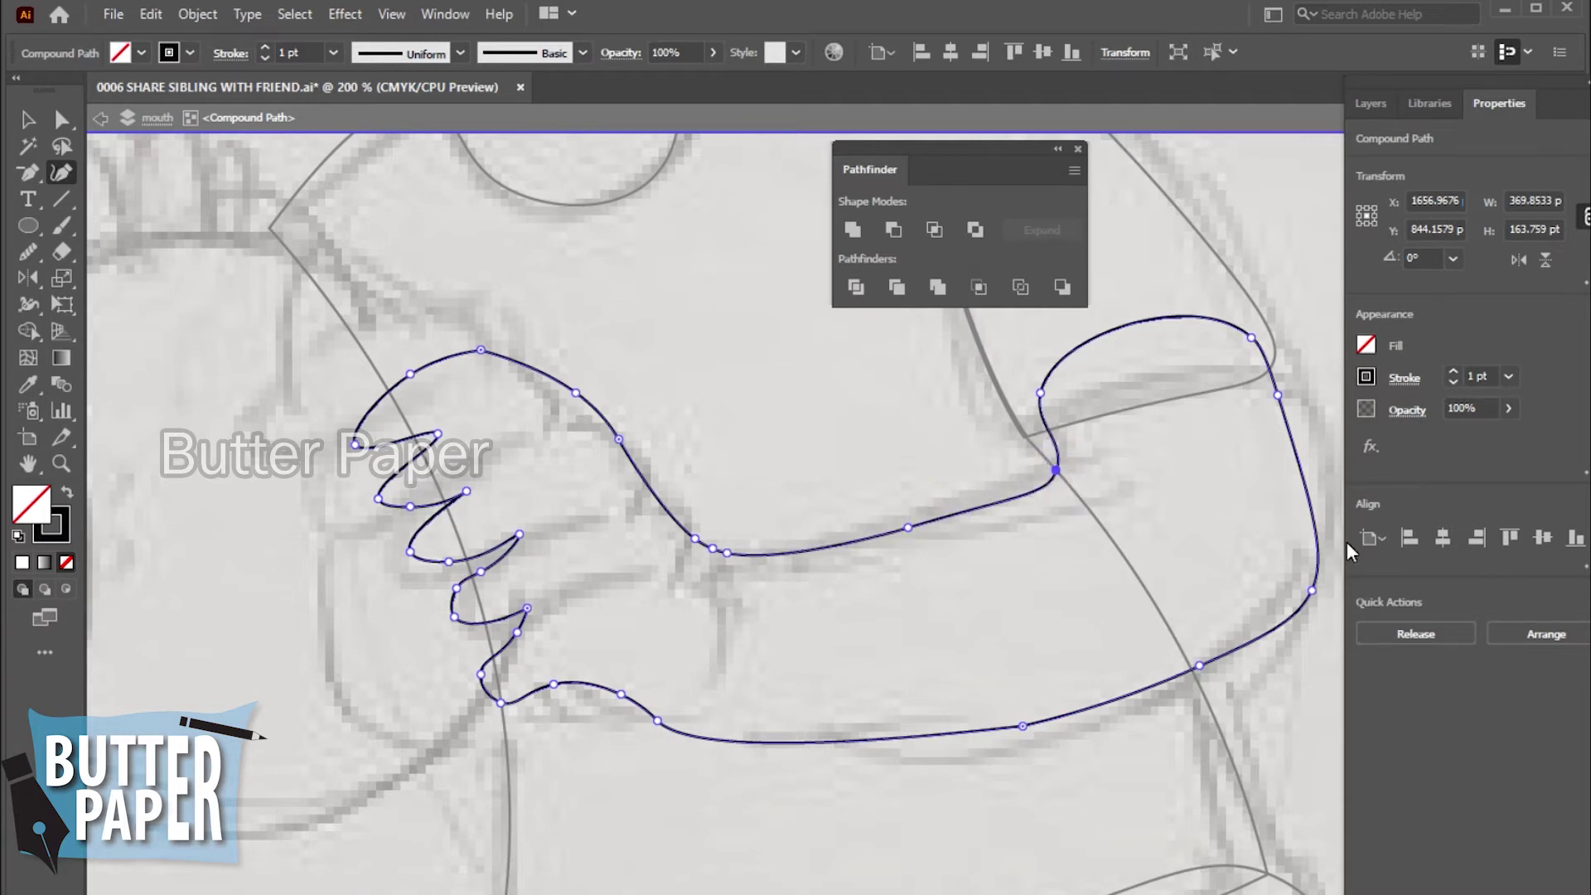
pyautogui.click(1077, 149)
# - Exit isolation mode and zoom in on the hand and arm
pyautogui.click(100, 118)
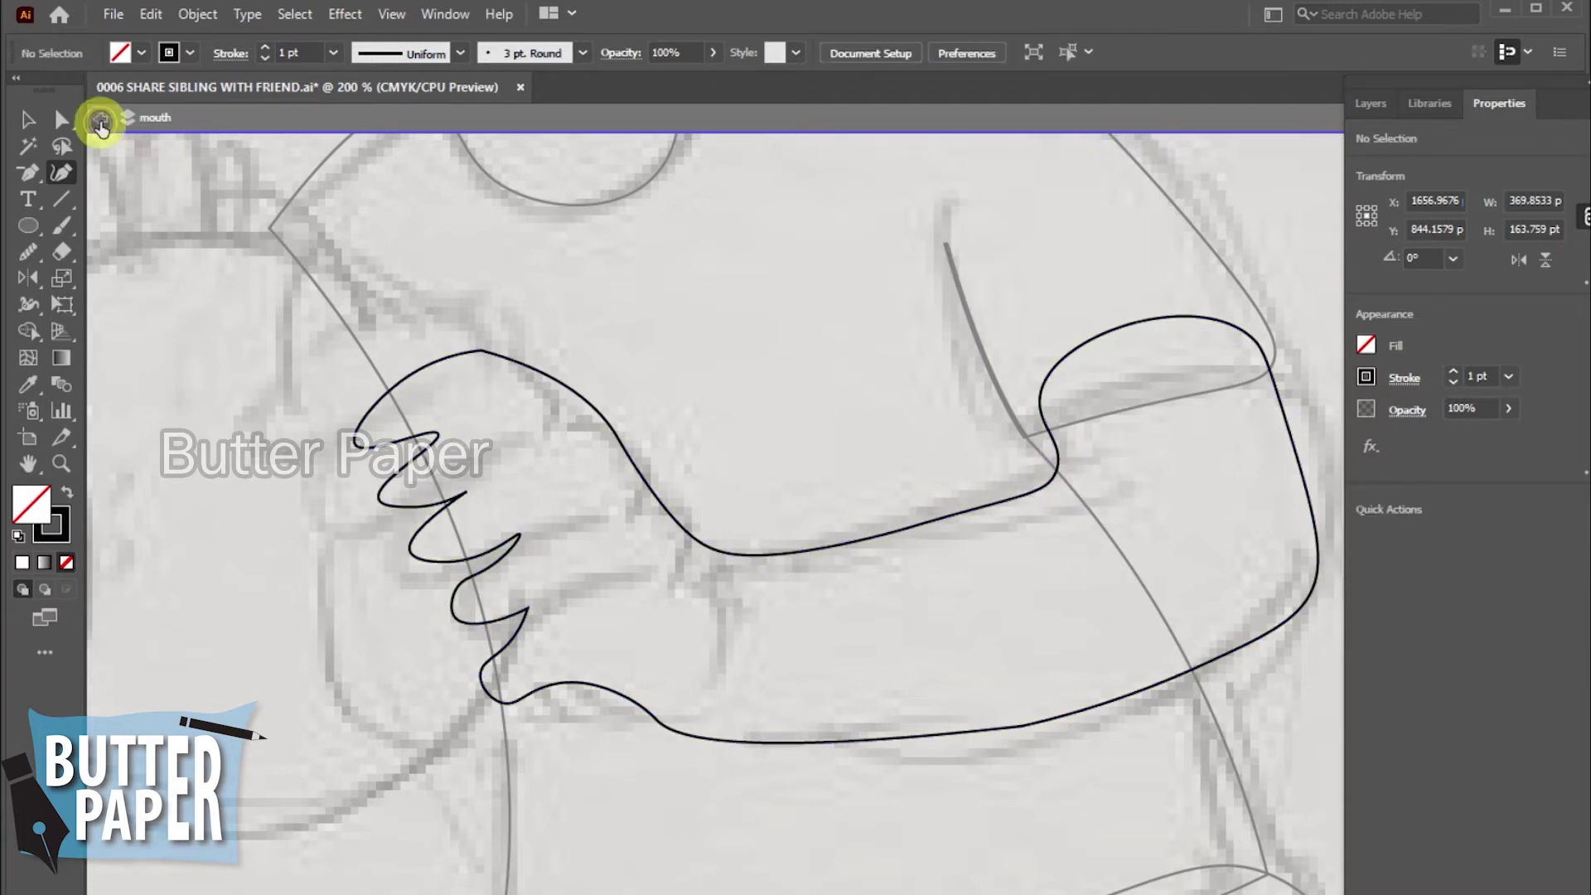
pyautogui.press('z')
pyautogui.hotkey('ctrl', '1')
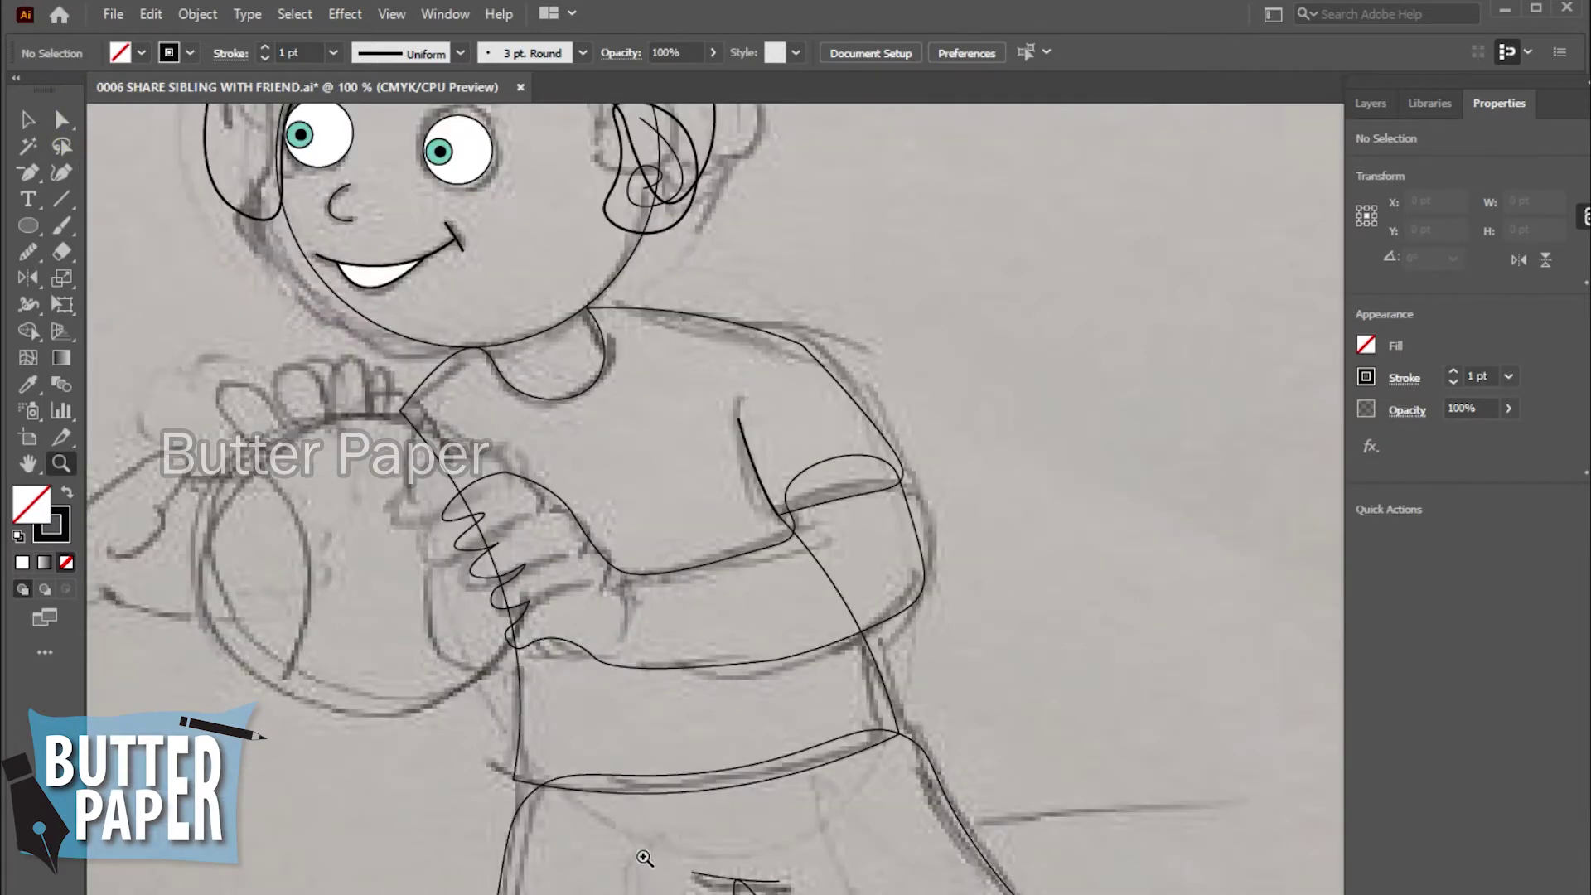
pyautogui.click(637, 817)
pyautogui.scroll(3, 898, 487)
# - Select the arm outline with the Curvature tool and add an anchor on a finger curve
pyautogui.press('v')
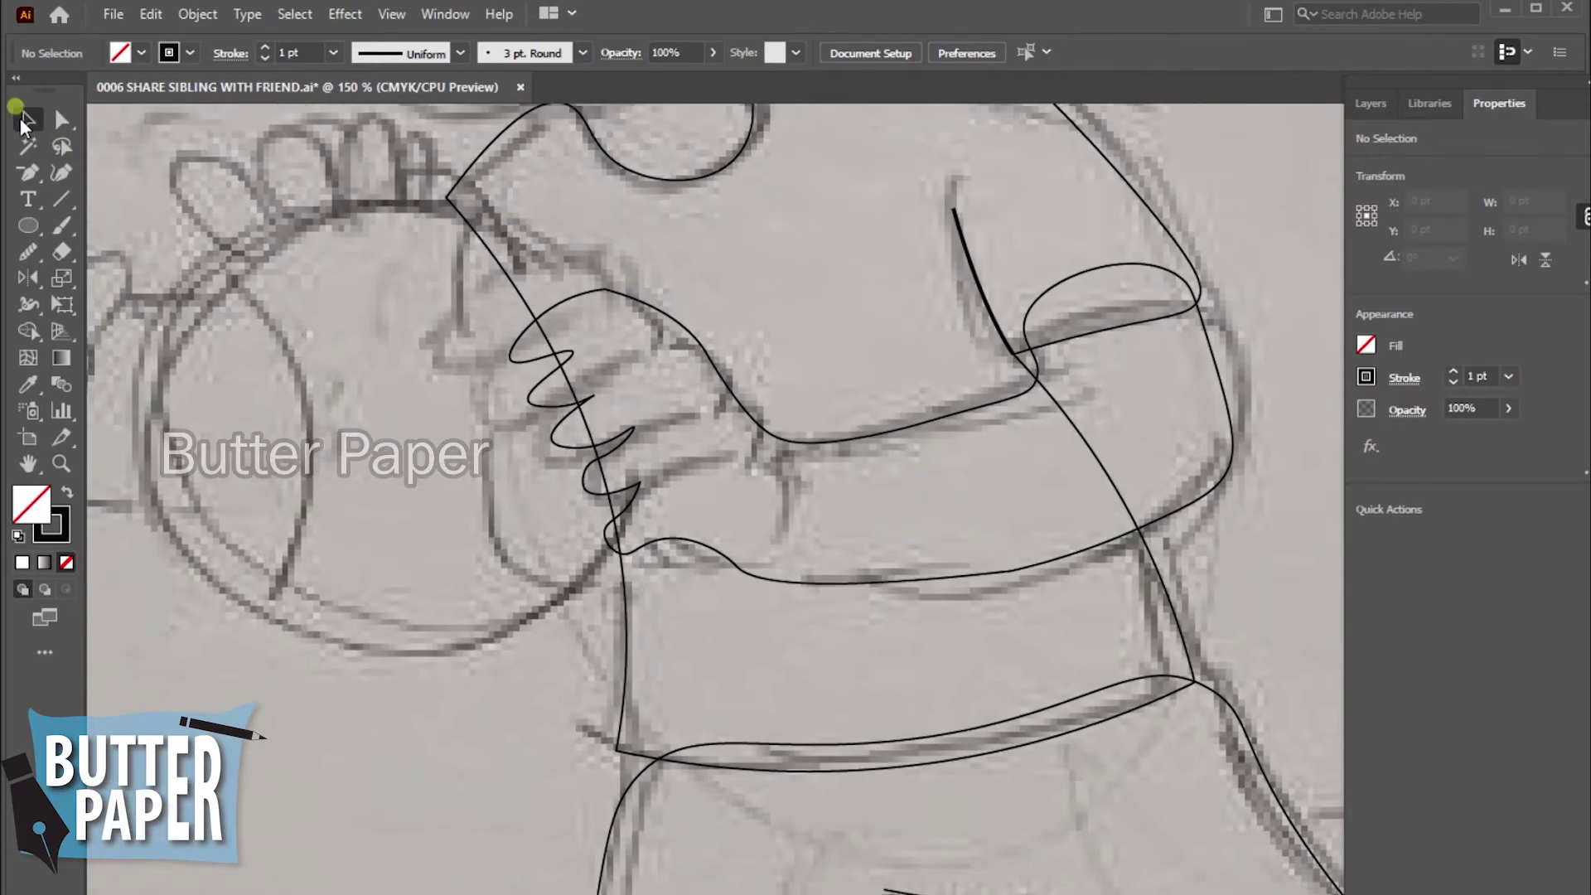
pyautogui.click(758, 579)
pyautogui.click(62, 172)
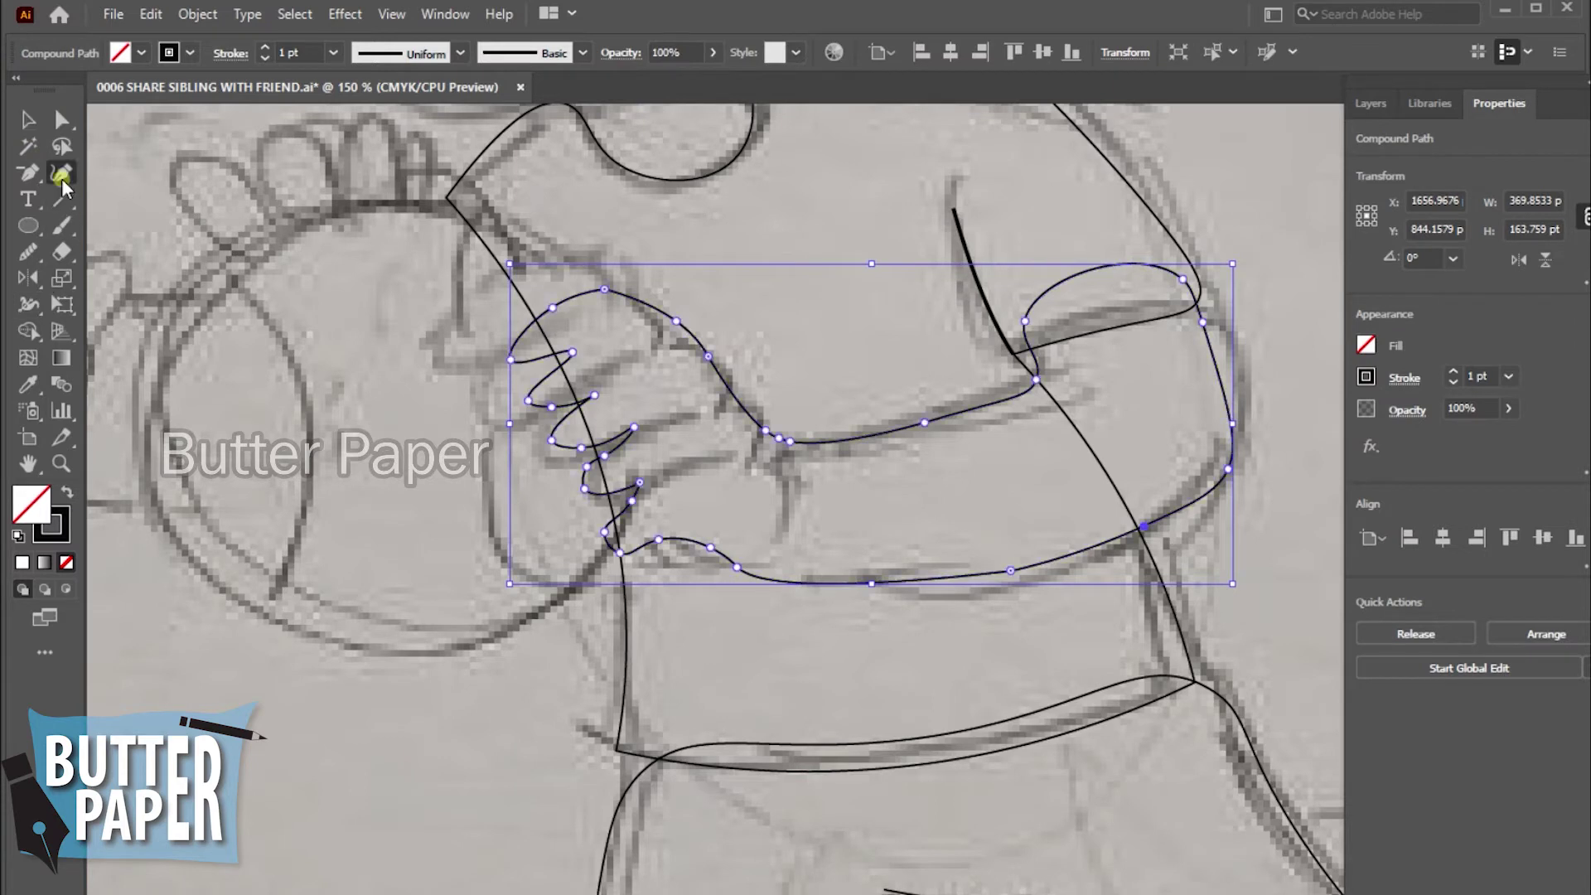
pyautogui.click(649, 549)
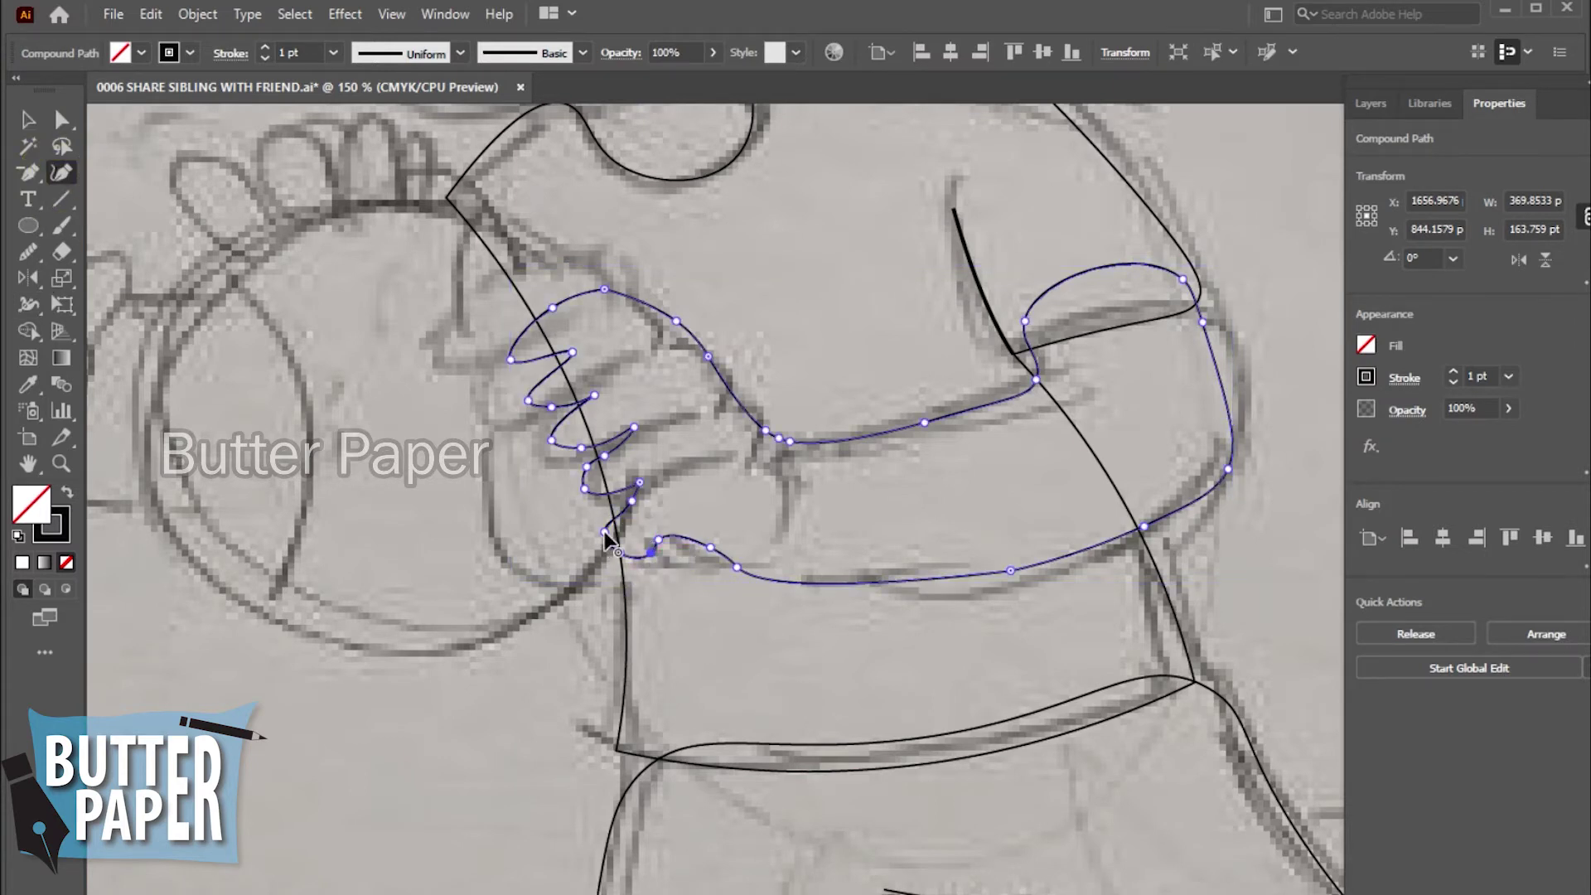
# - Drag the lowest finger's anchors into place, deselect, and zoom out to show head and shirt
pyautogui.moveTo(604, 531)
pyautogui.mouseDown()
pyautogui.moveTo(590, 526)
pyautogui.moveTo(601, 558)
pyautogui.moveTo(602, 526)
pyautogui.moveTo(665, 544)
pyautogui.mouseUp()
pyautogui.click(649, 551)
pyautogui.moveTo(602, 526)
pyautogui.mouseDown()
pyautogui.moveTo(614, 521)
pyautogui.moveTo(607, 551)
pyautogui.mouseUp()
pyautogui.click(28, 121)
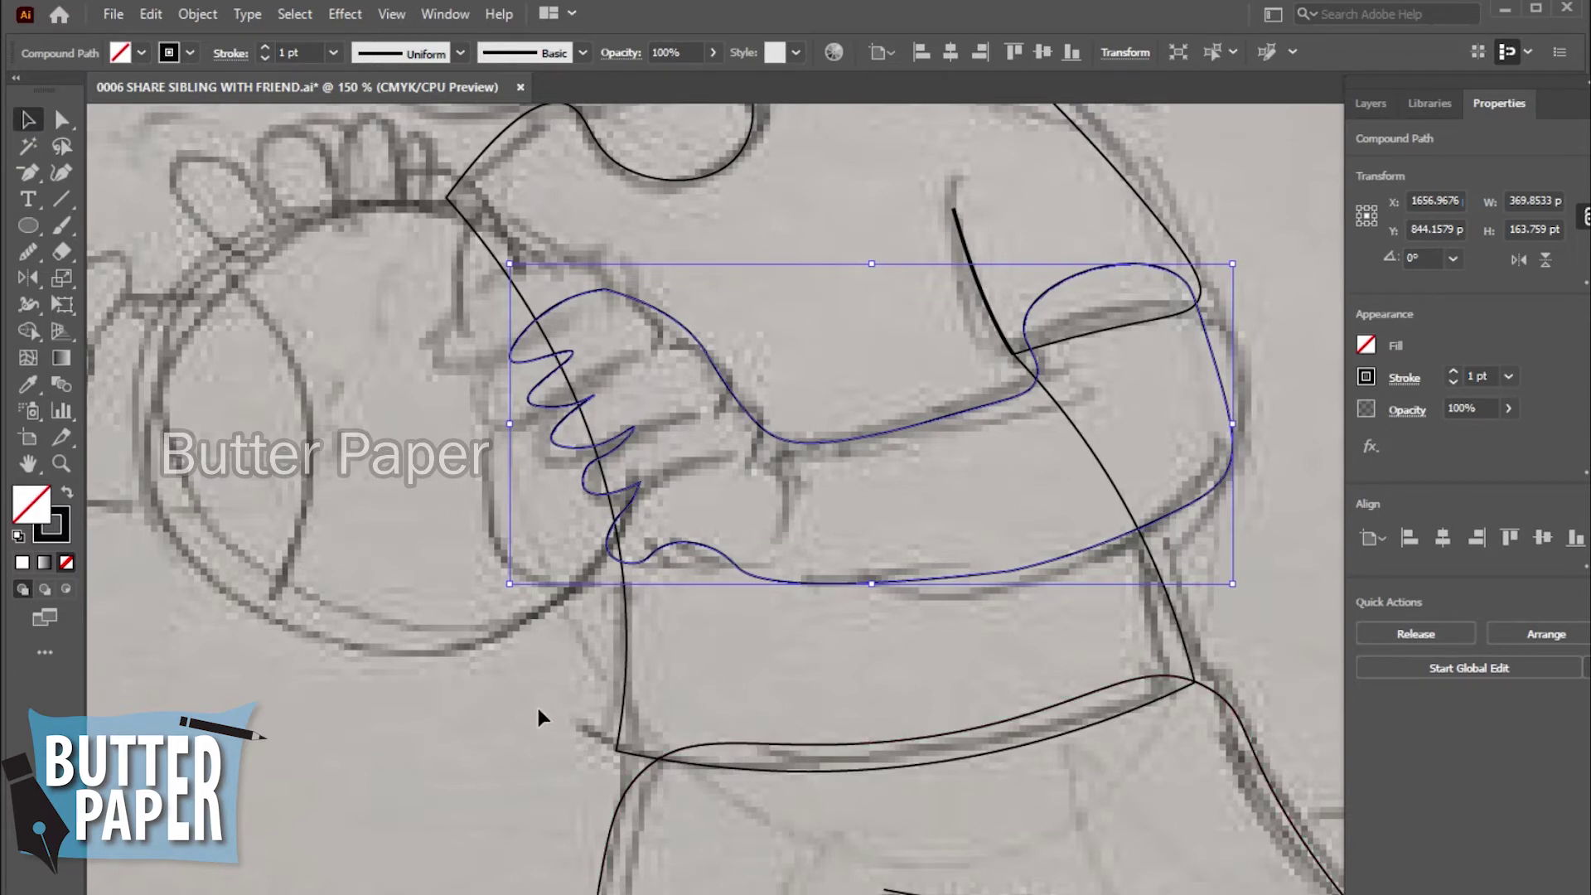
pyautogui.click(274, 685)
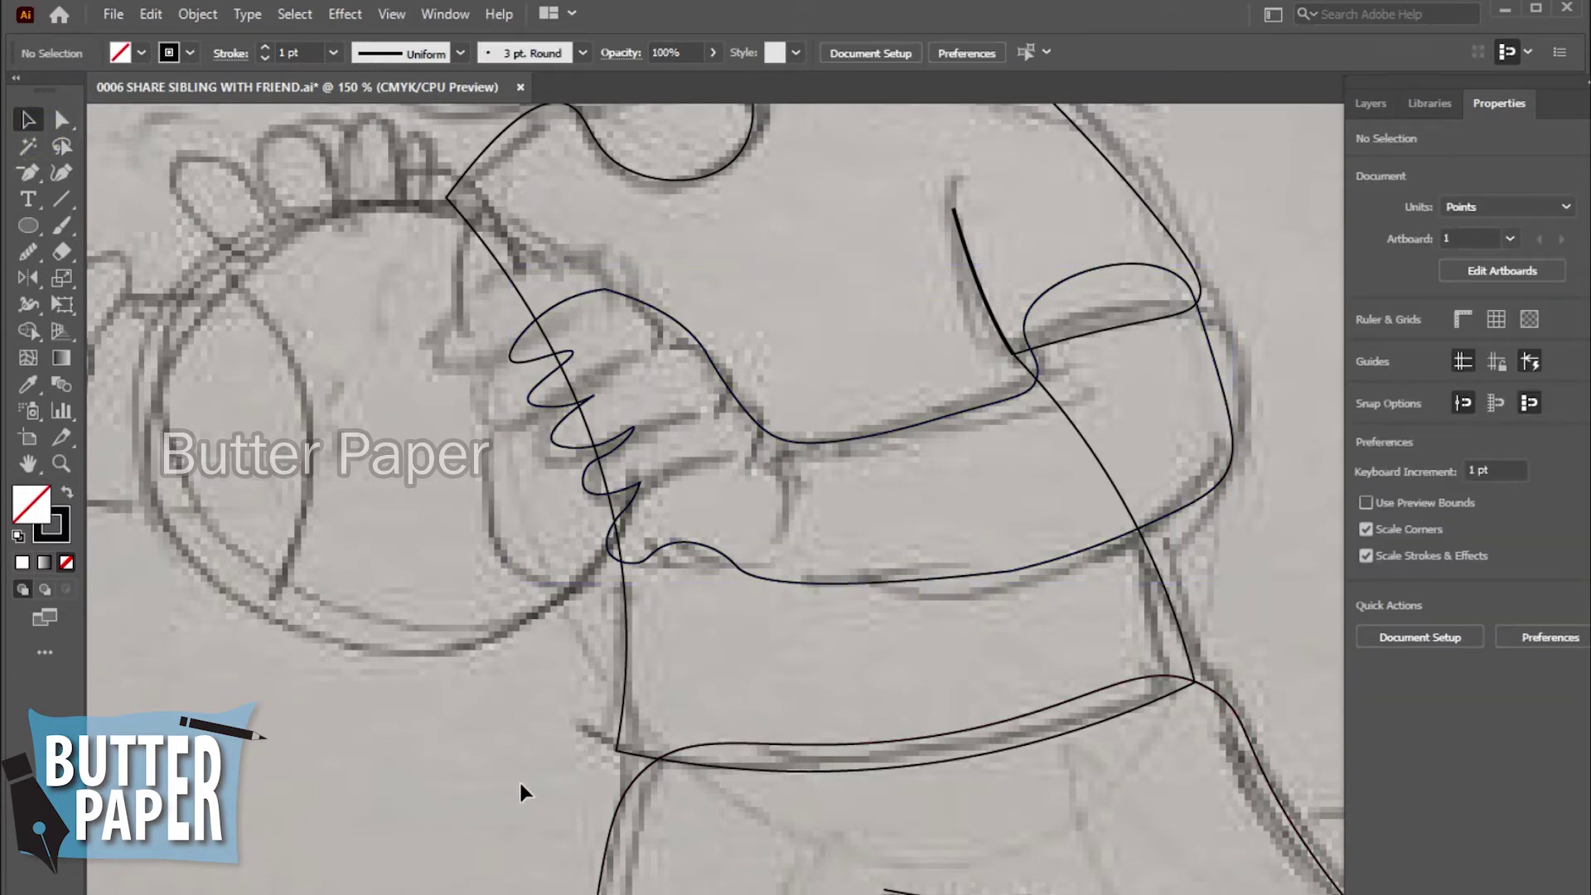
pyautogui.press('z')
pyautogui.keyDown('alt'); pyautogui.click(841, 633); pyautogui.keyUp('alt')
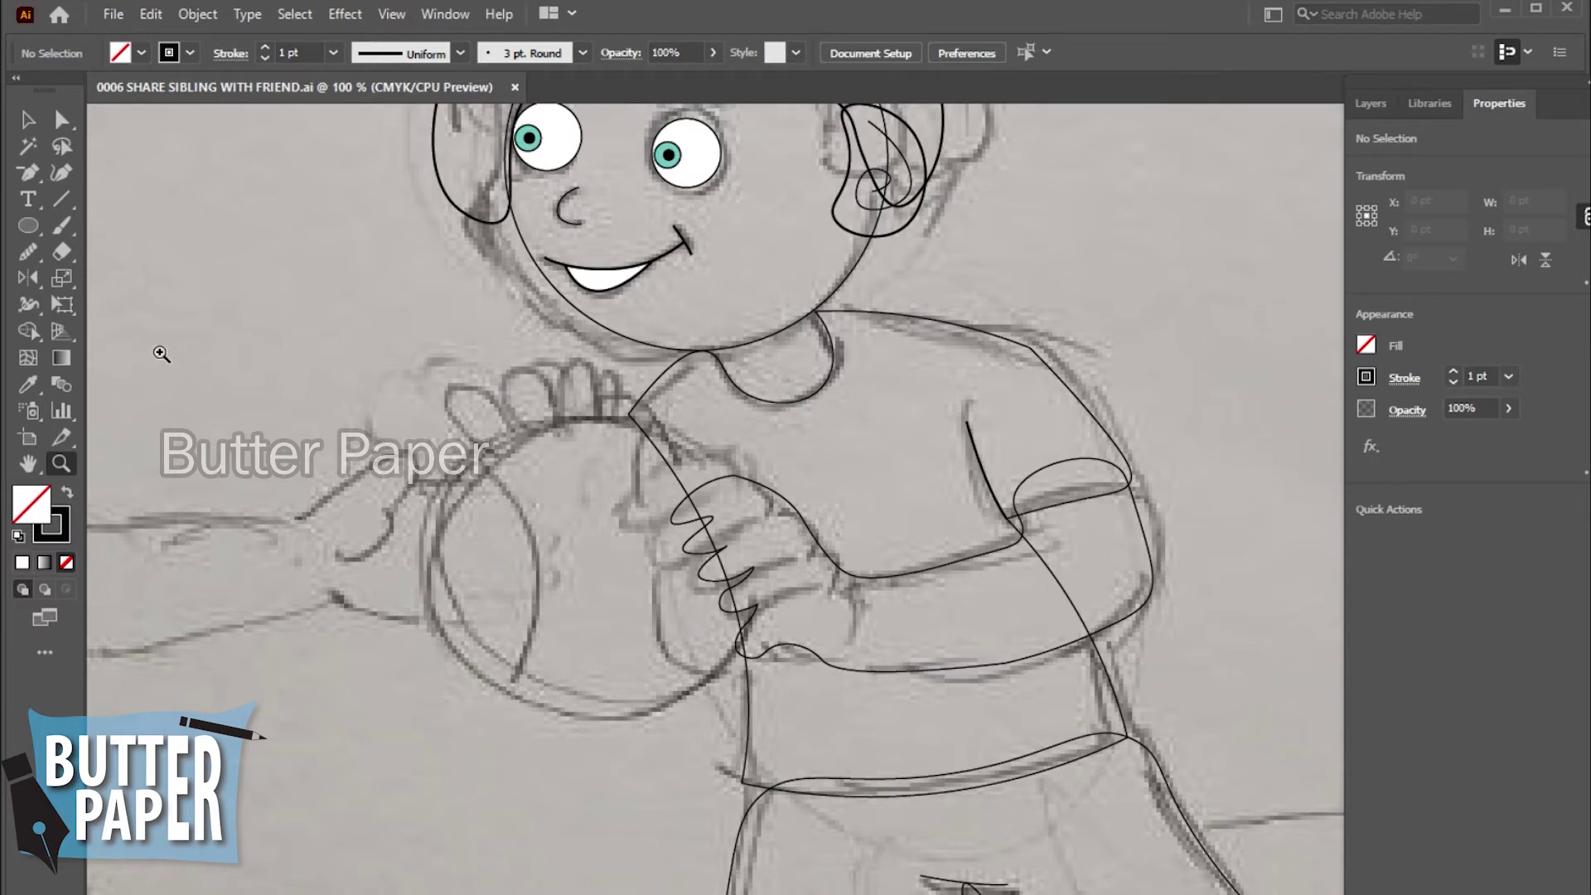
# - Draw an ellipse over the ball sketch and resize it to fit the ball
pyautogui.click(31, 226)
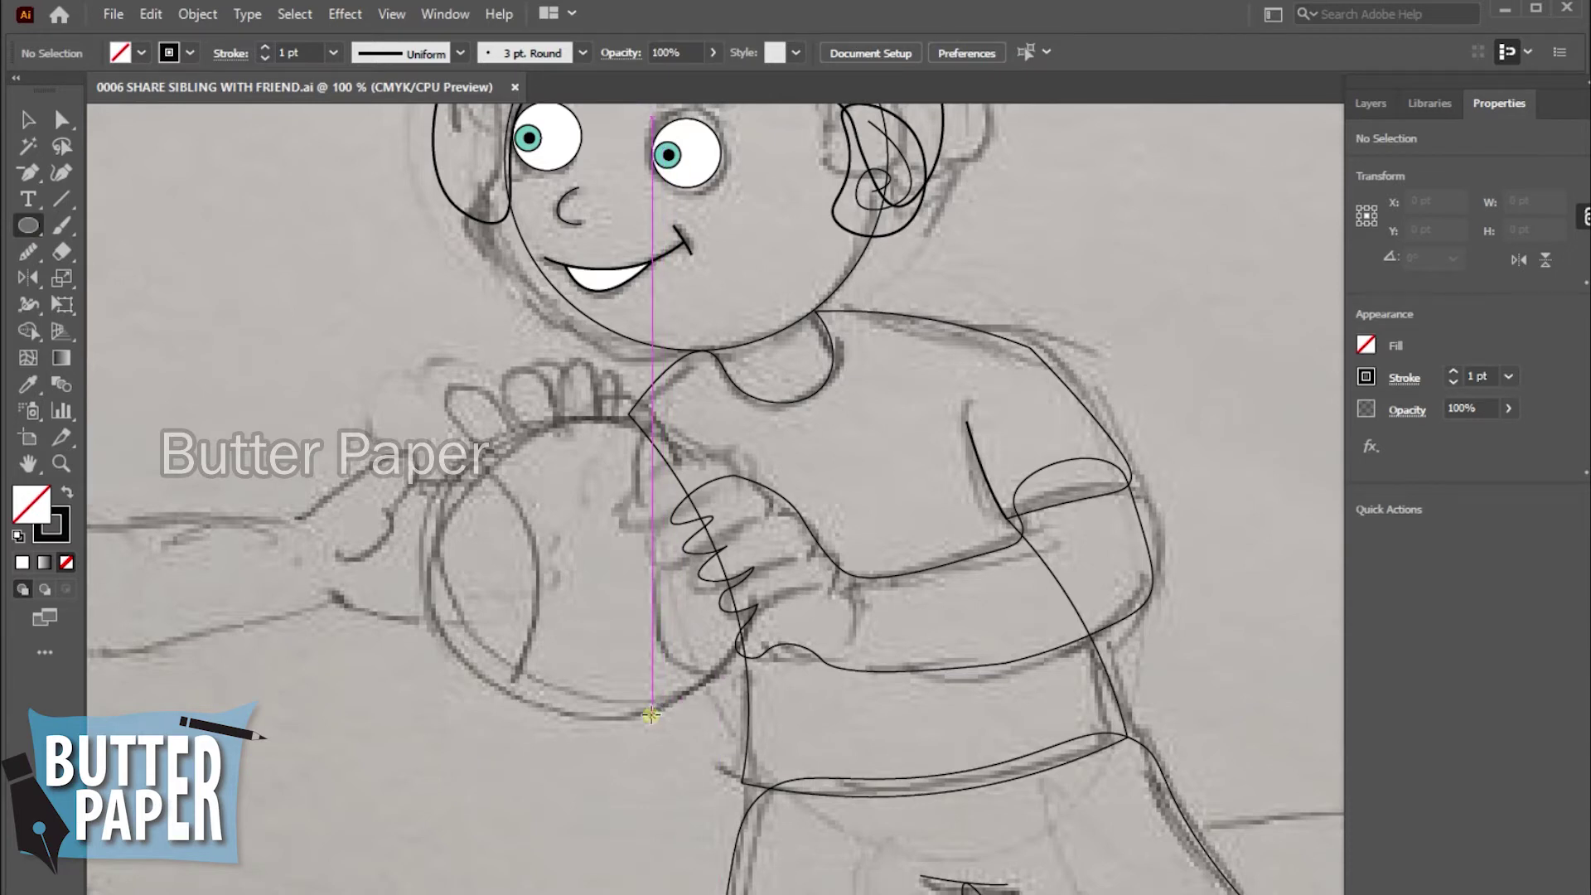
pyautogui.moveTo(651, 714); pyautogui.dragTo(650, 383)
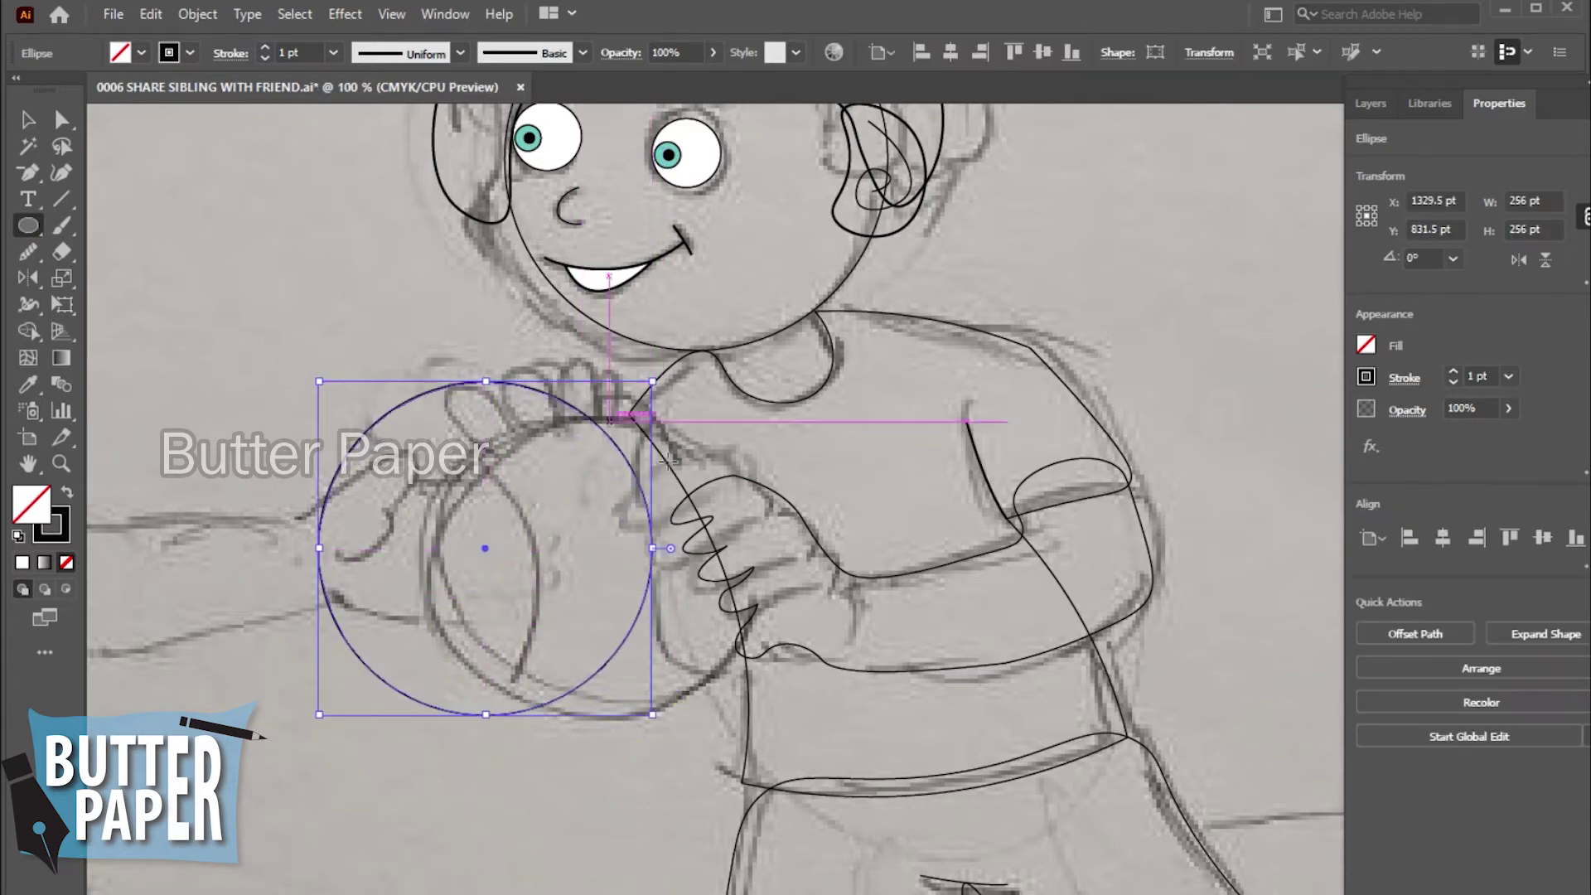
pyautogui.moveTo(668, 460); pyautogui.dragTo(989, 439)
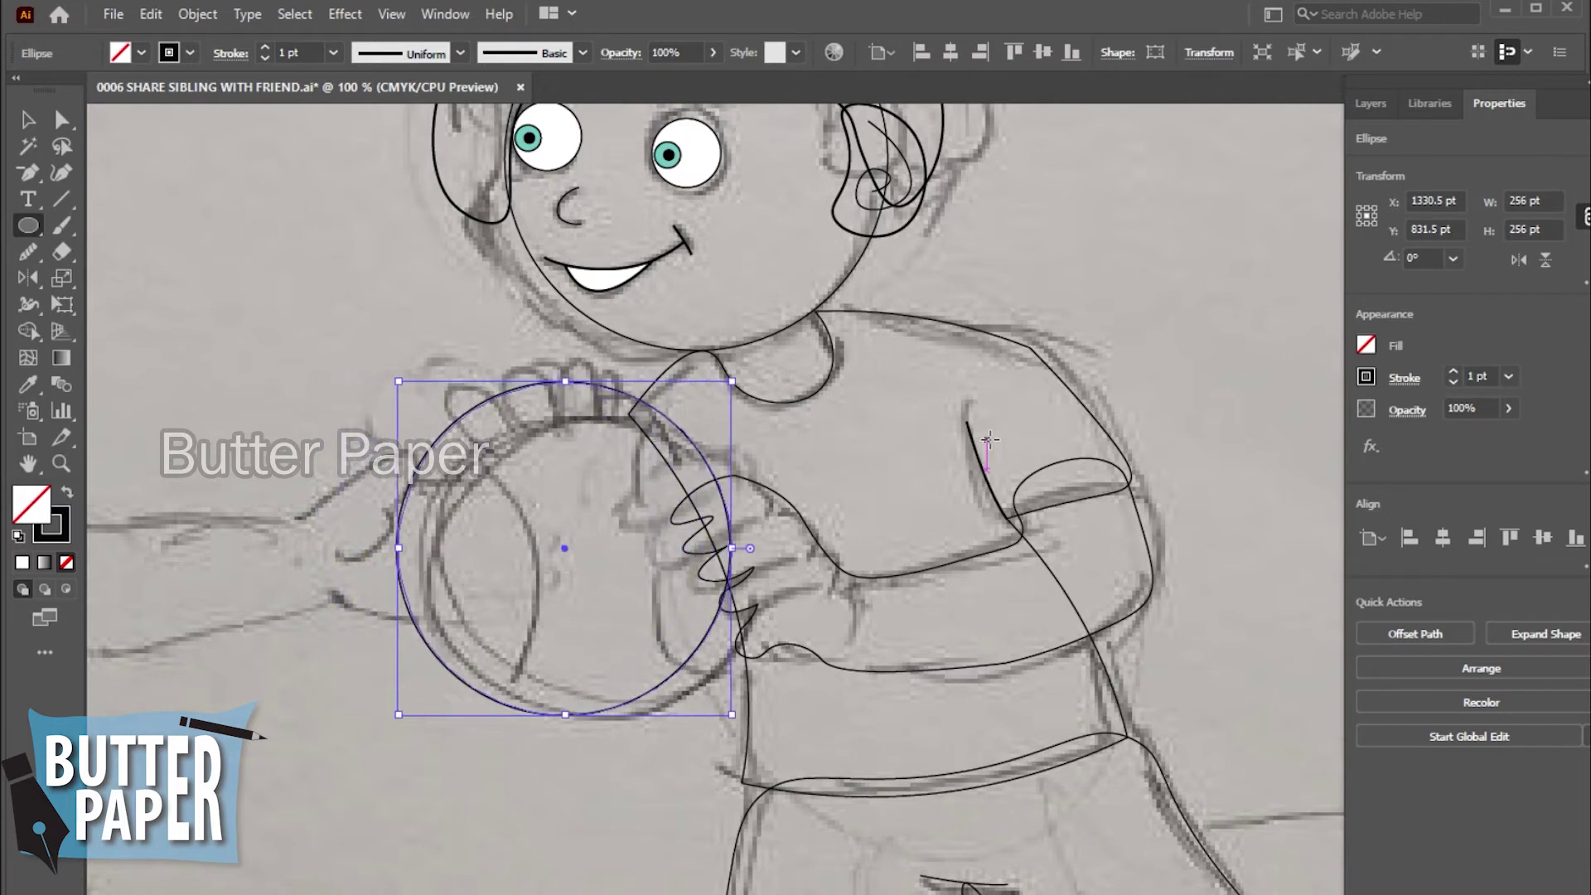
pyautogui.hotkey('shift', 'Right')
pyautogui.hotkey('shift', 'Right')
pyautogui.hotkey('shift', 'Right')
pyautogui.hotkey('shift', 'Right')
pyautogui.hotkey('shift', 'Right')
pyautogui.hotkey('shift', 'Right')
pyautogui.press('Left')
pyautogui.press('Left')
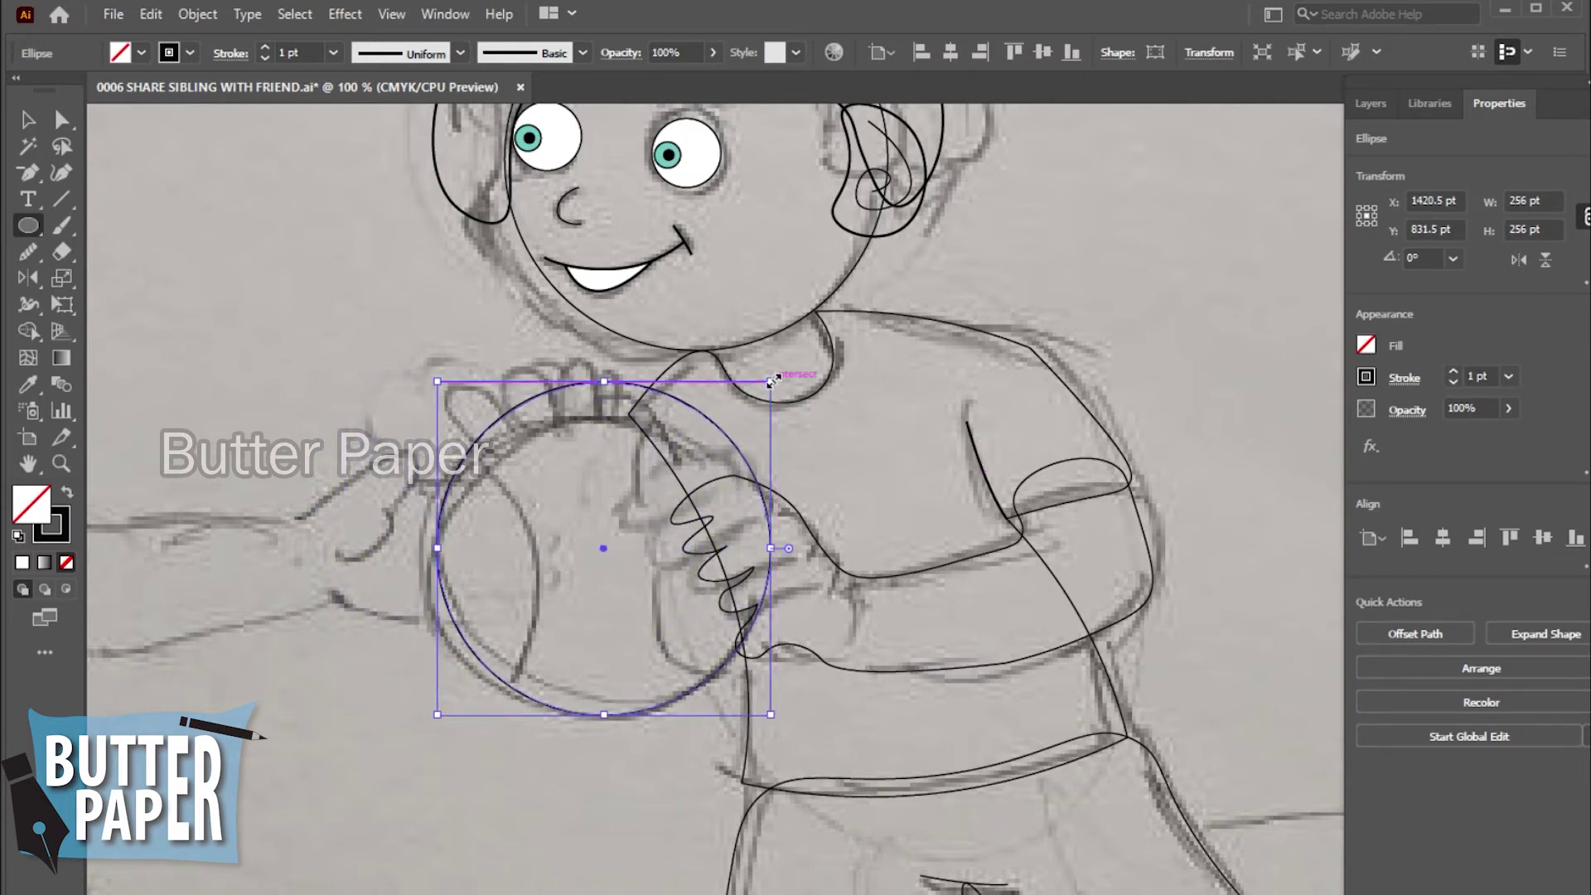
pyautogui.moveTo(770, 382); pyautogui.dragTo(745, 409)
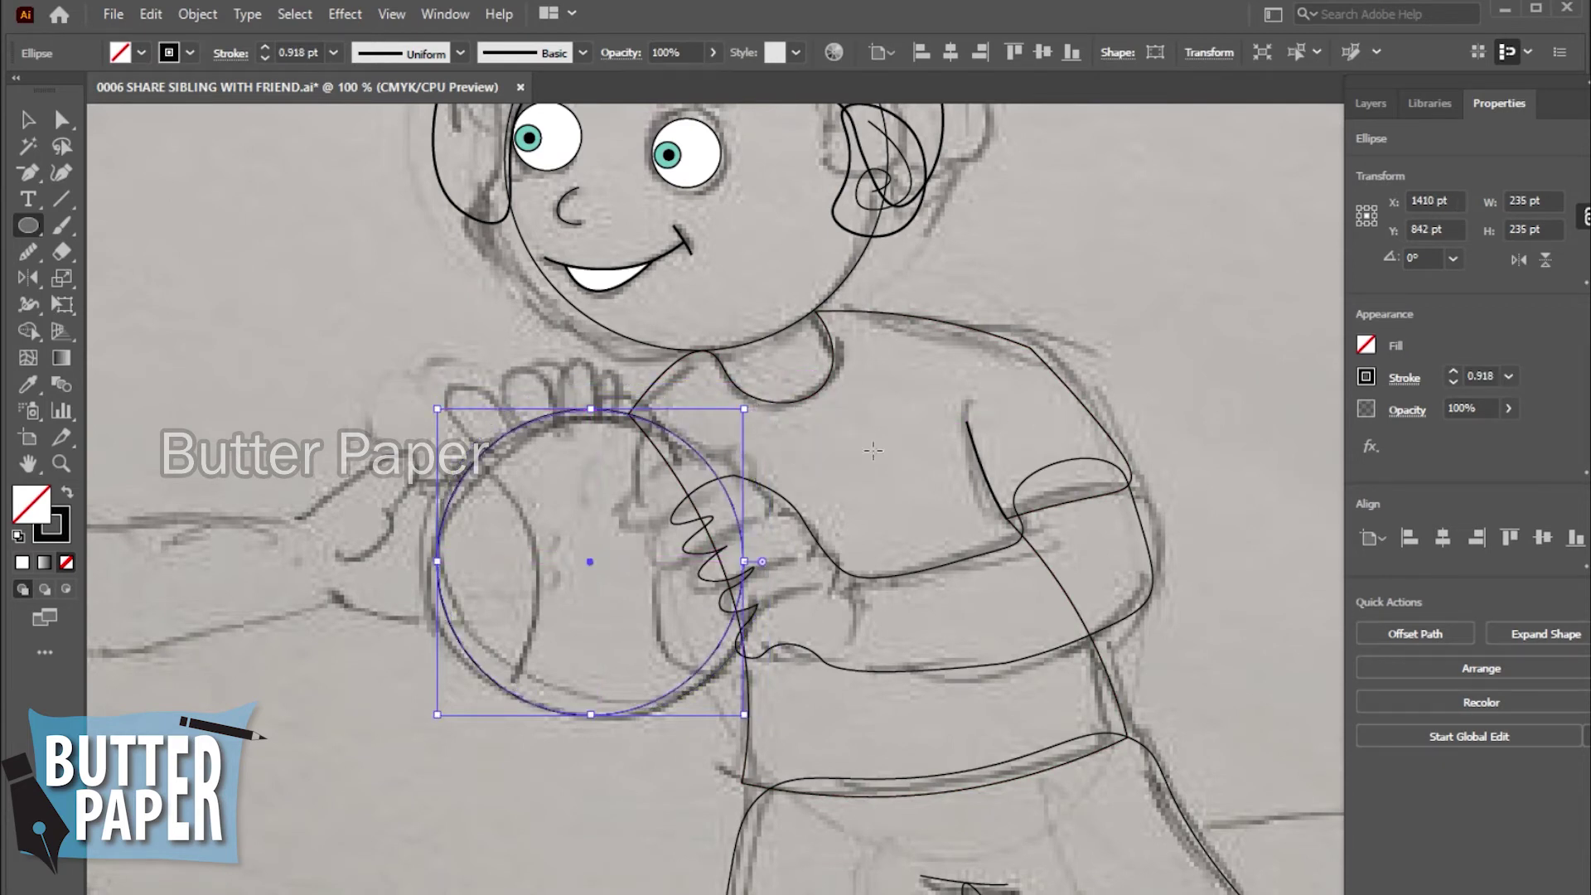
# - Nudge the ball circle with the arrow keys to line it up with the sketch
pyautogui.press('v')
pyautogui.click(1222, 312)
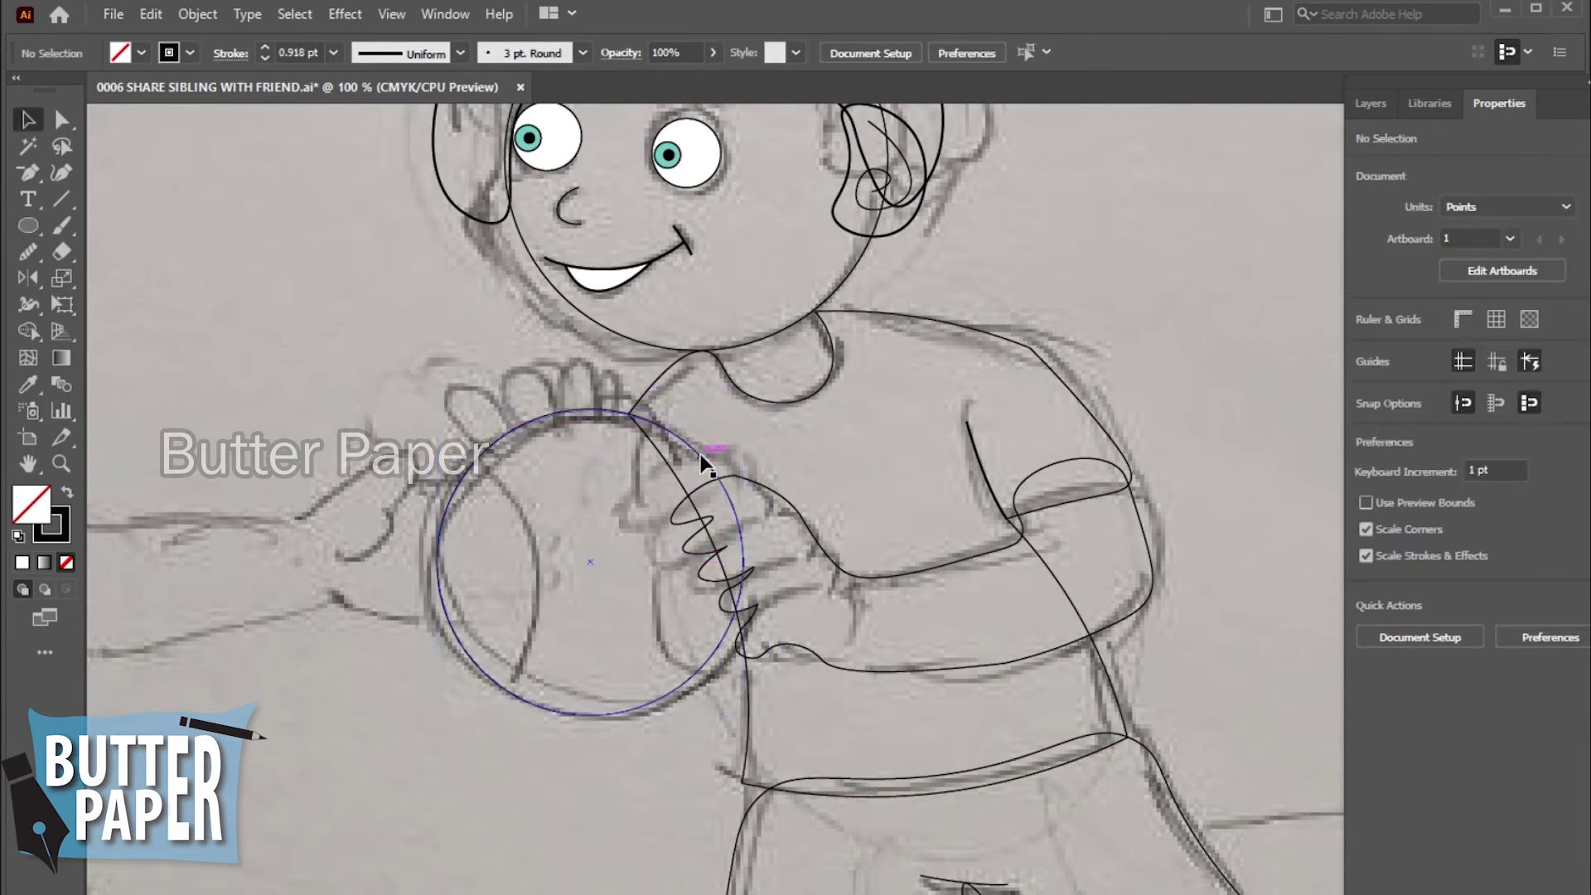
pyautogui.click(705, 464)
pyautogui.press('Right')
pyautogui.press('Right')
pyautogui.press('Right')
pyautogui.press('Right')
pyautogui.press('Right')
pyautogui.press('Right')
pyautogui.press('Right')
pyautogui.press('Right')
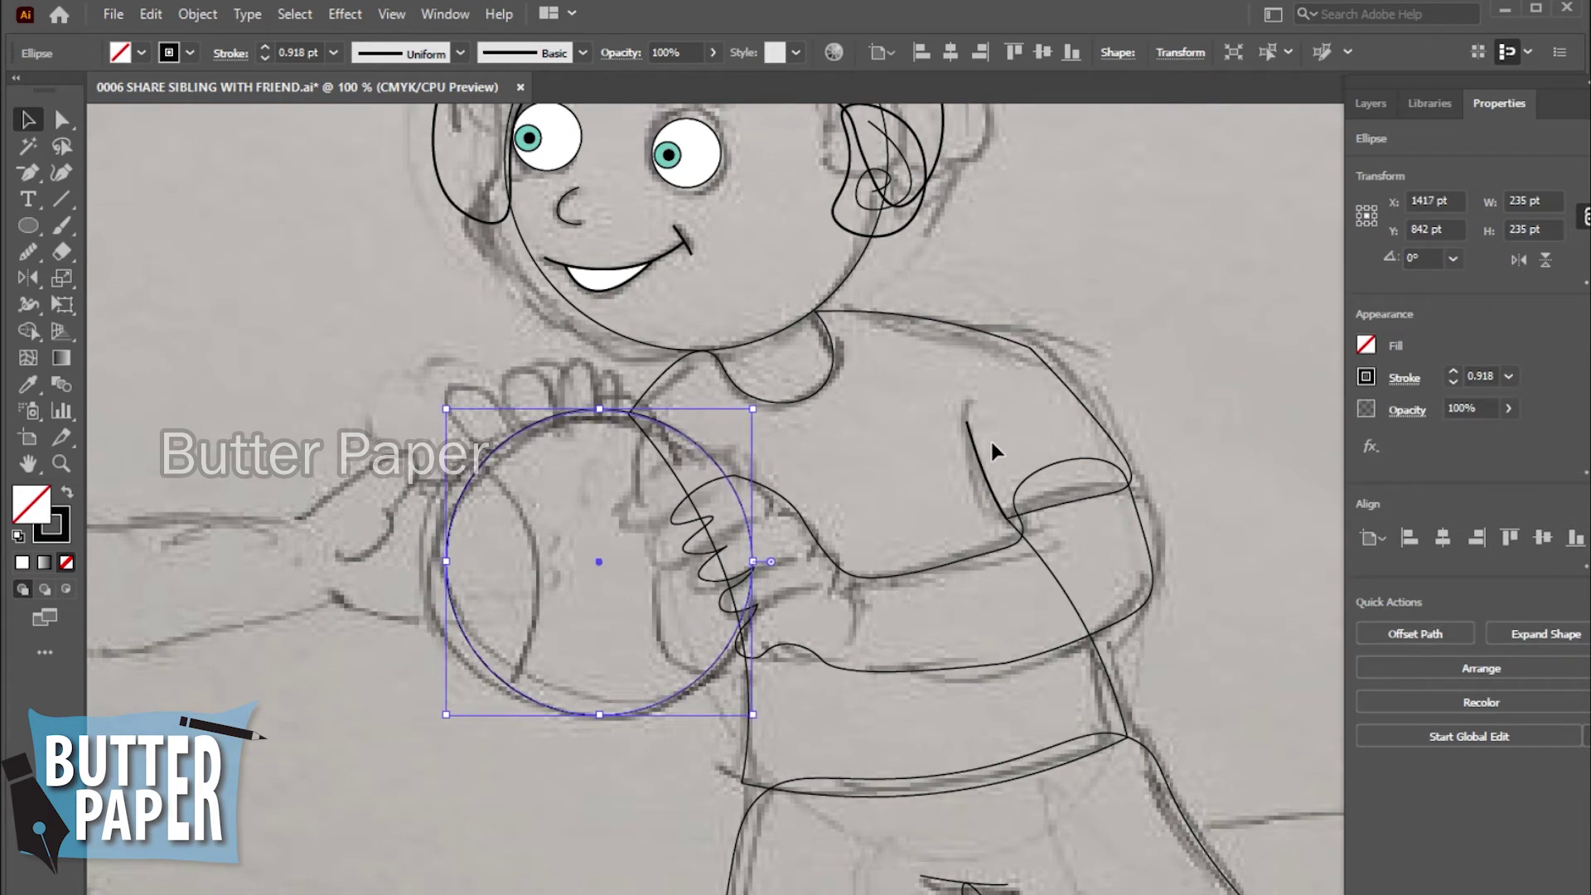
pyautogui.press('Up')
pyautogui.press('Up')
pyautogui.press('Right')
pyautogui.press('Right')
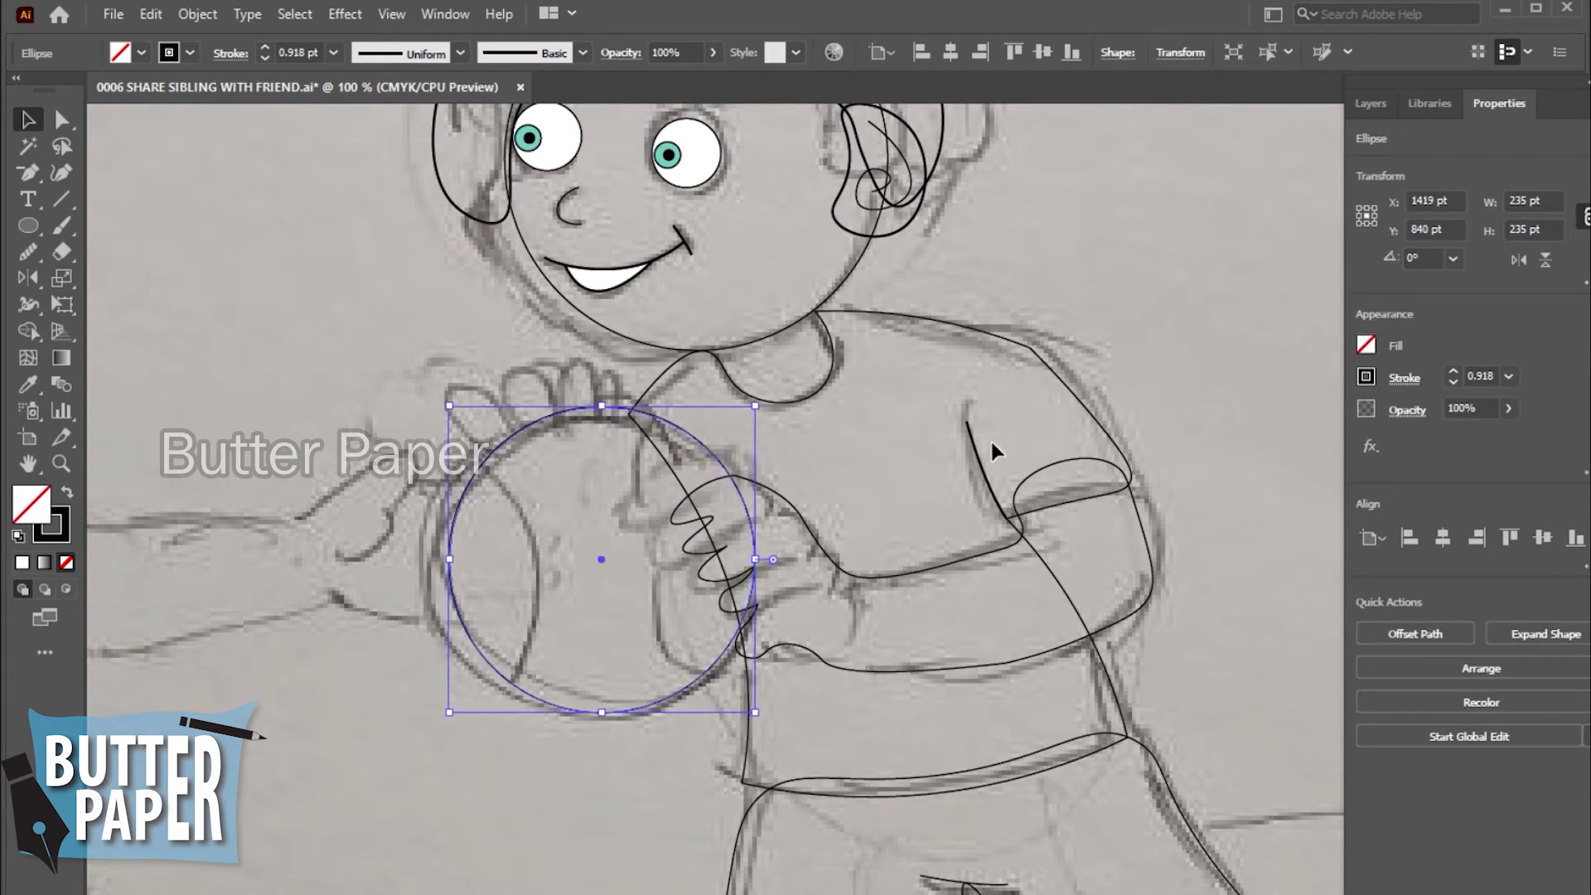
pyautogui.press('Down')
pyautogui.press('Down')
pyautogui.press('Down')
pyautogui.press('Down')
pyautogui.press('Down')
pyautogui.press('Down')
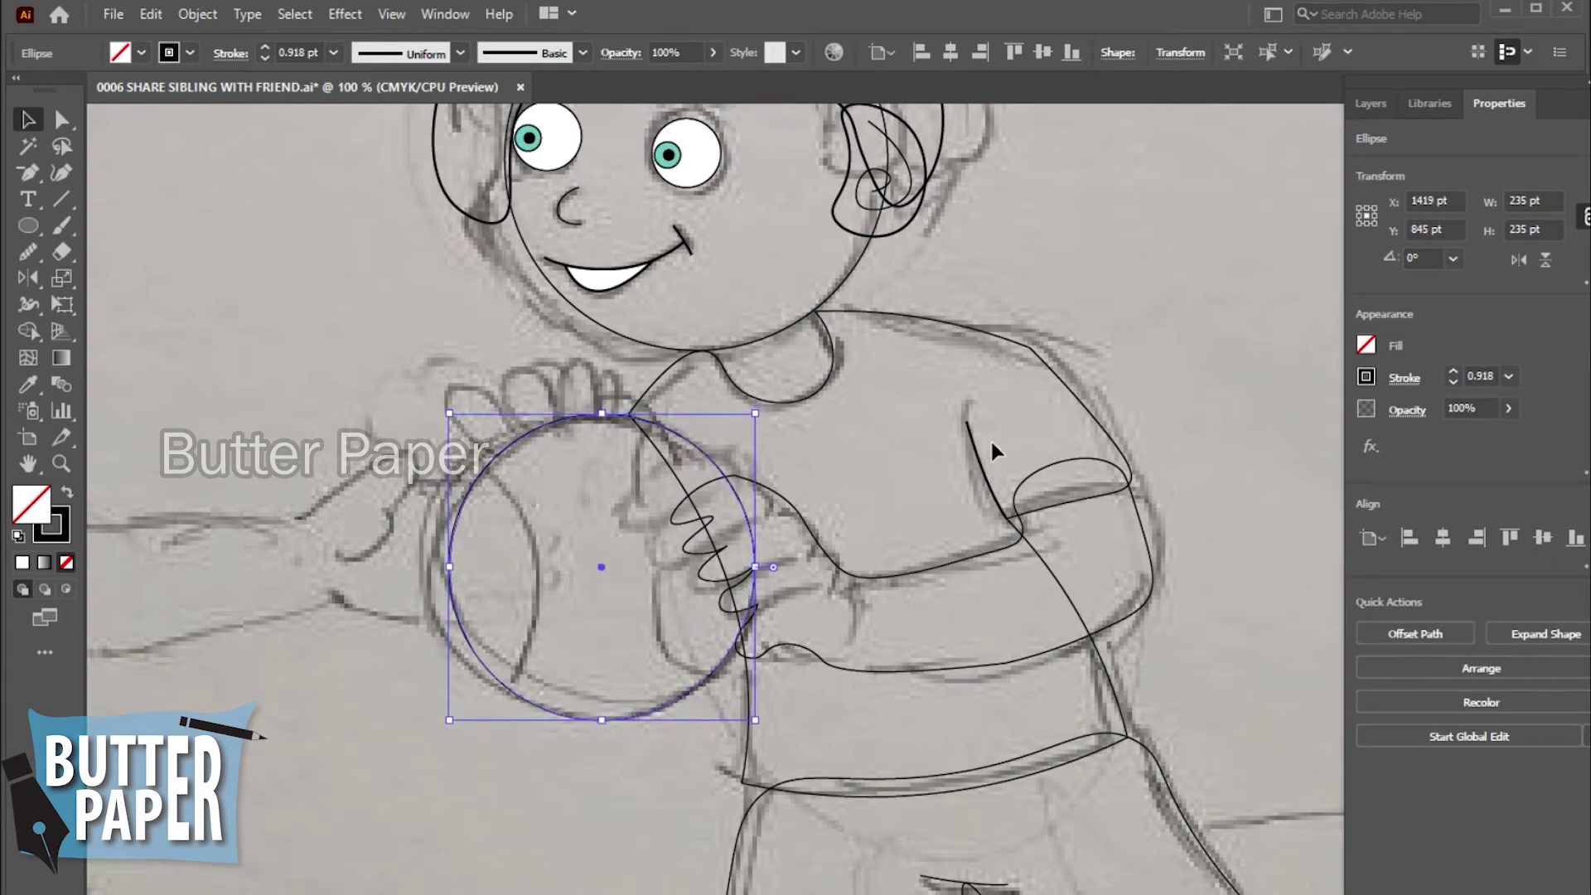
pyautogui.press('Down')
pyautogui.press('Down')
pyautogui.press('Down')
pyautogui.press('Right')
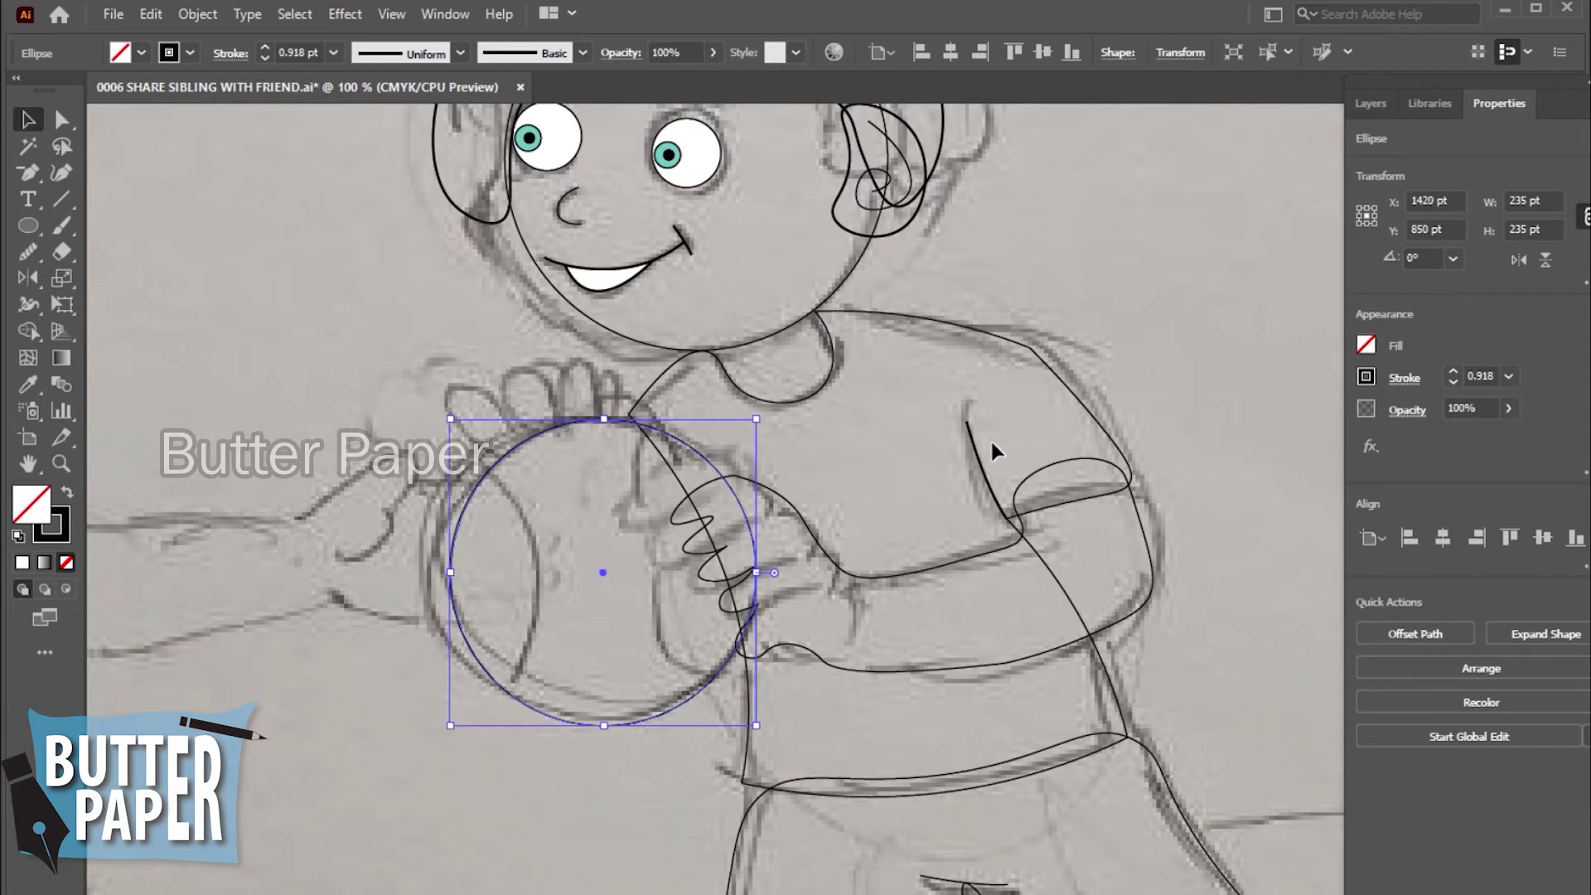
pyautogui.press('Up')
pyautogui.press('Up')
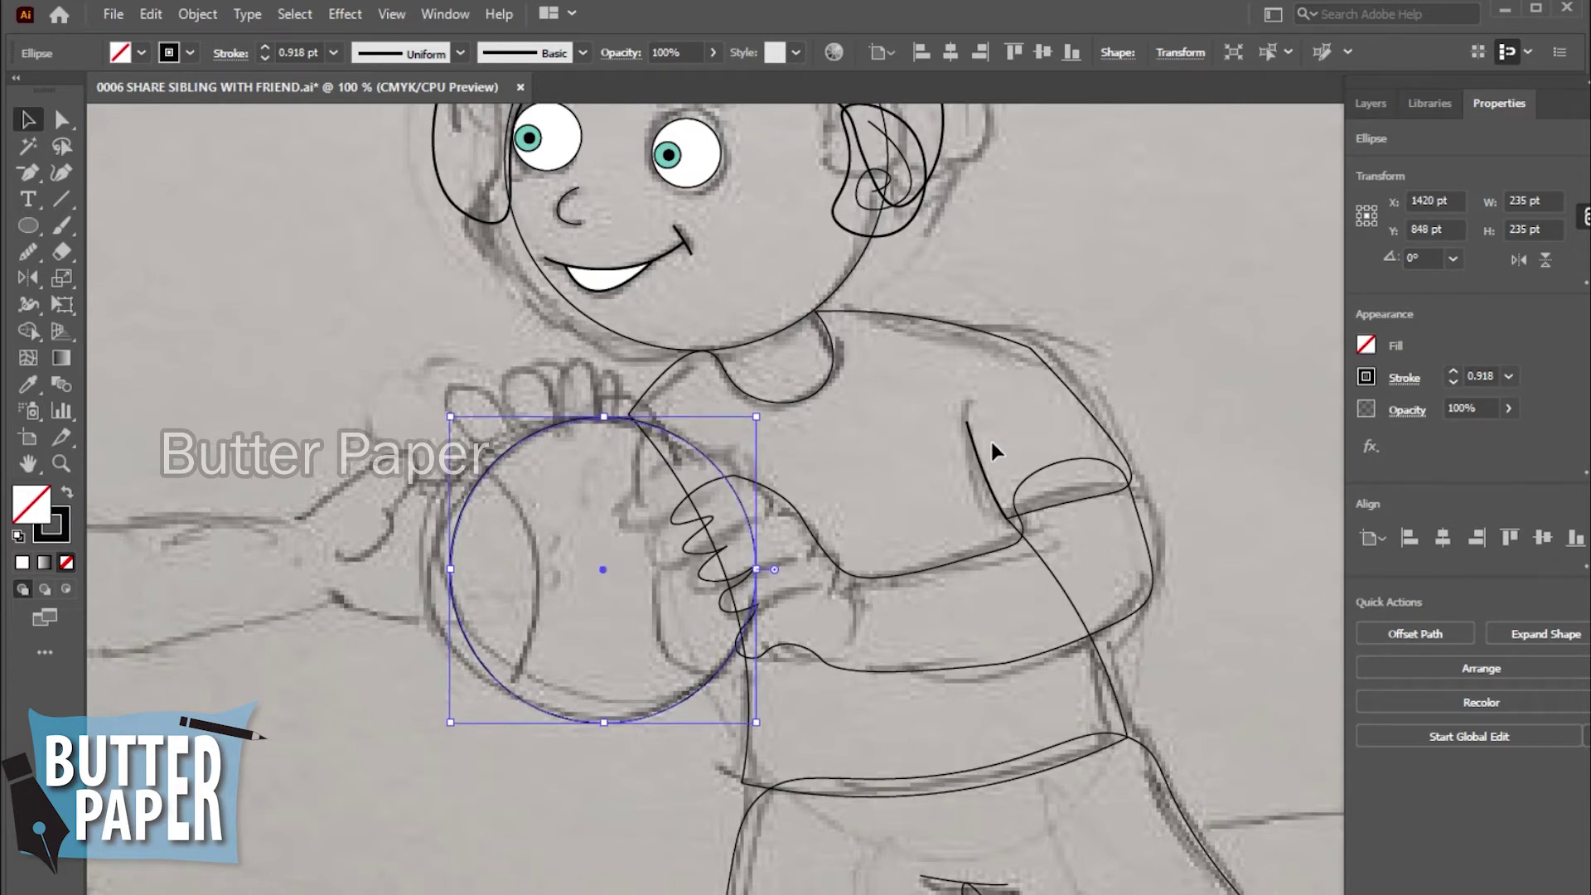
pyautogui.click(135, 302)
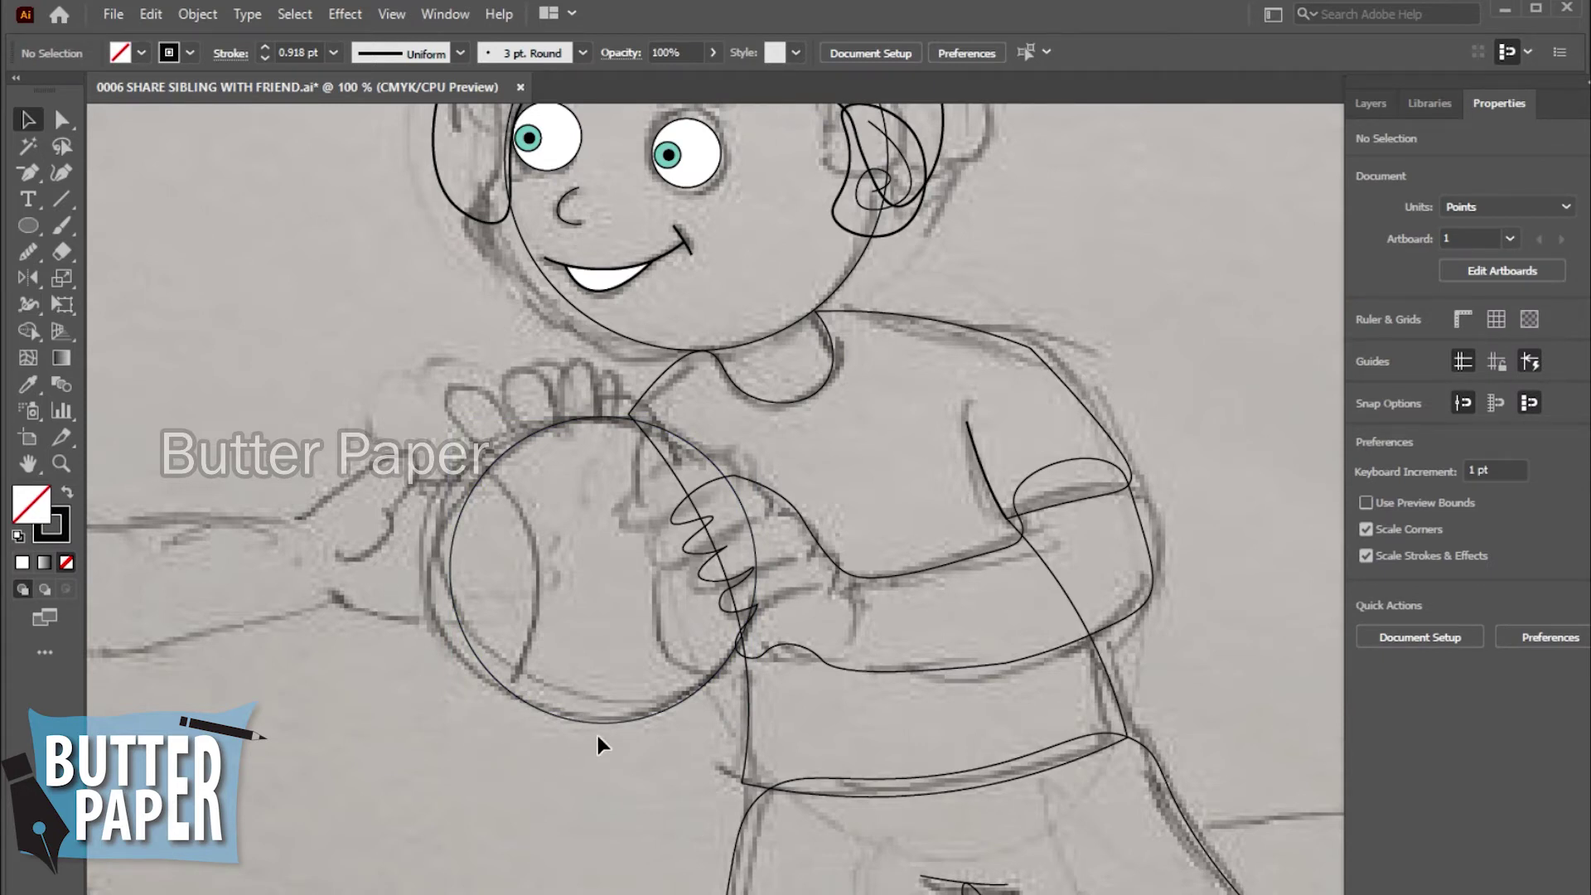
# - Alt-drag a copy of the circle 26 pt to the left of the original
pyautogui.click(571, 429)
pyautogui.moveTo(566, 420); pyautogui.dragTo(539, 428)
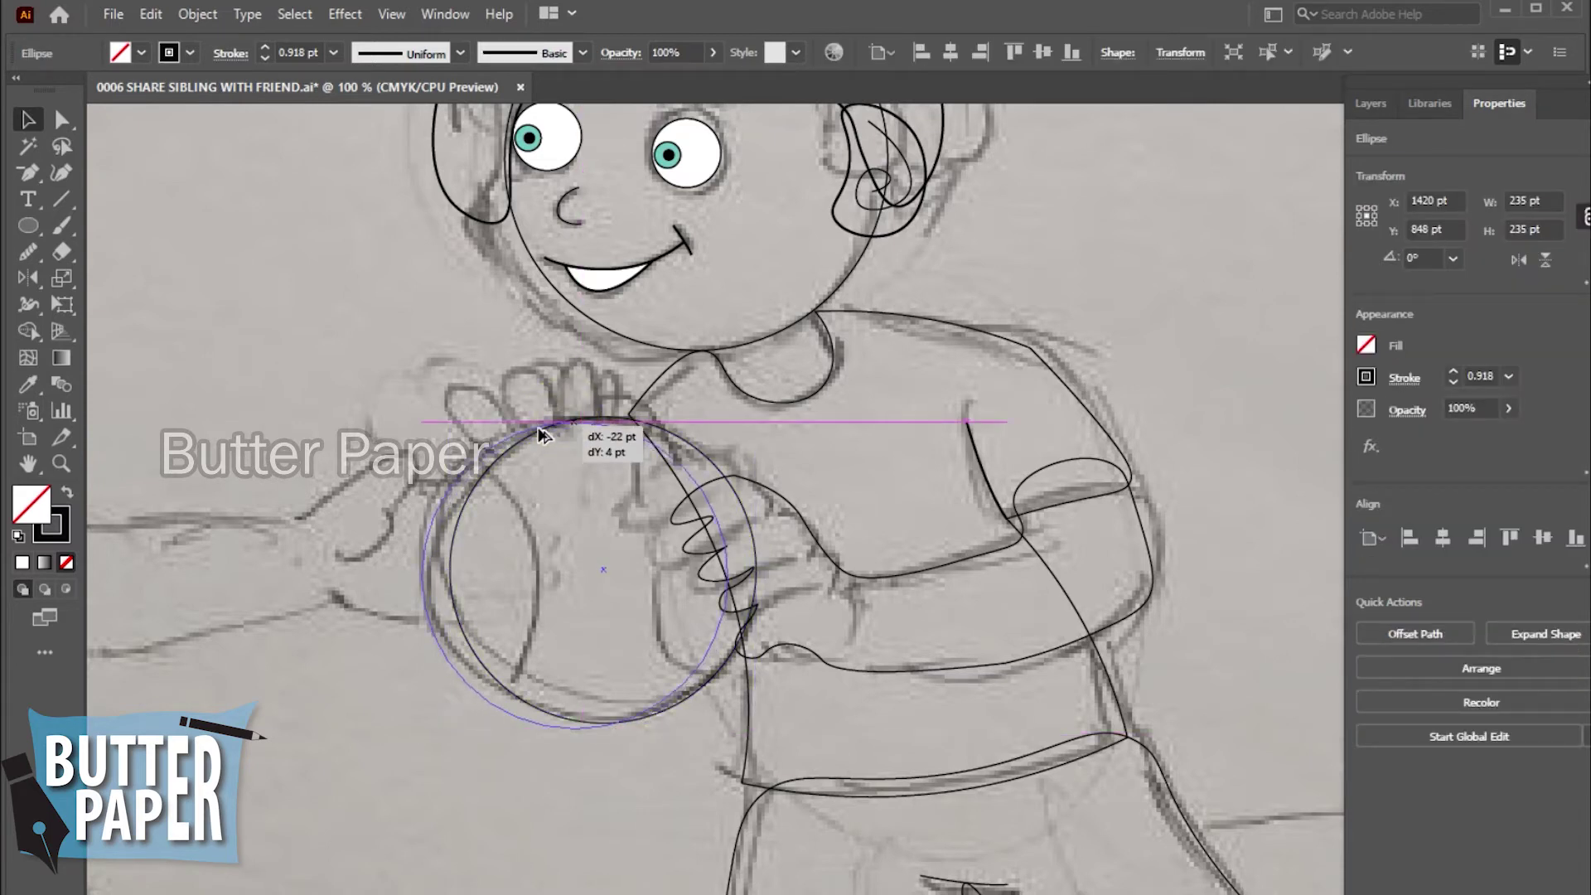
pyautogui.moveTo(542, 431); pyautogui.dragTo(553, 428)
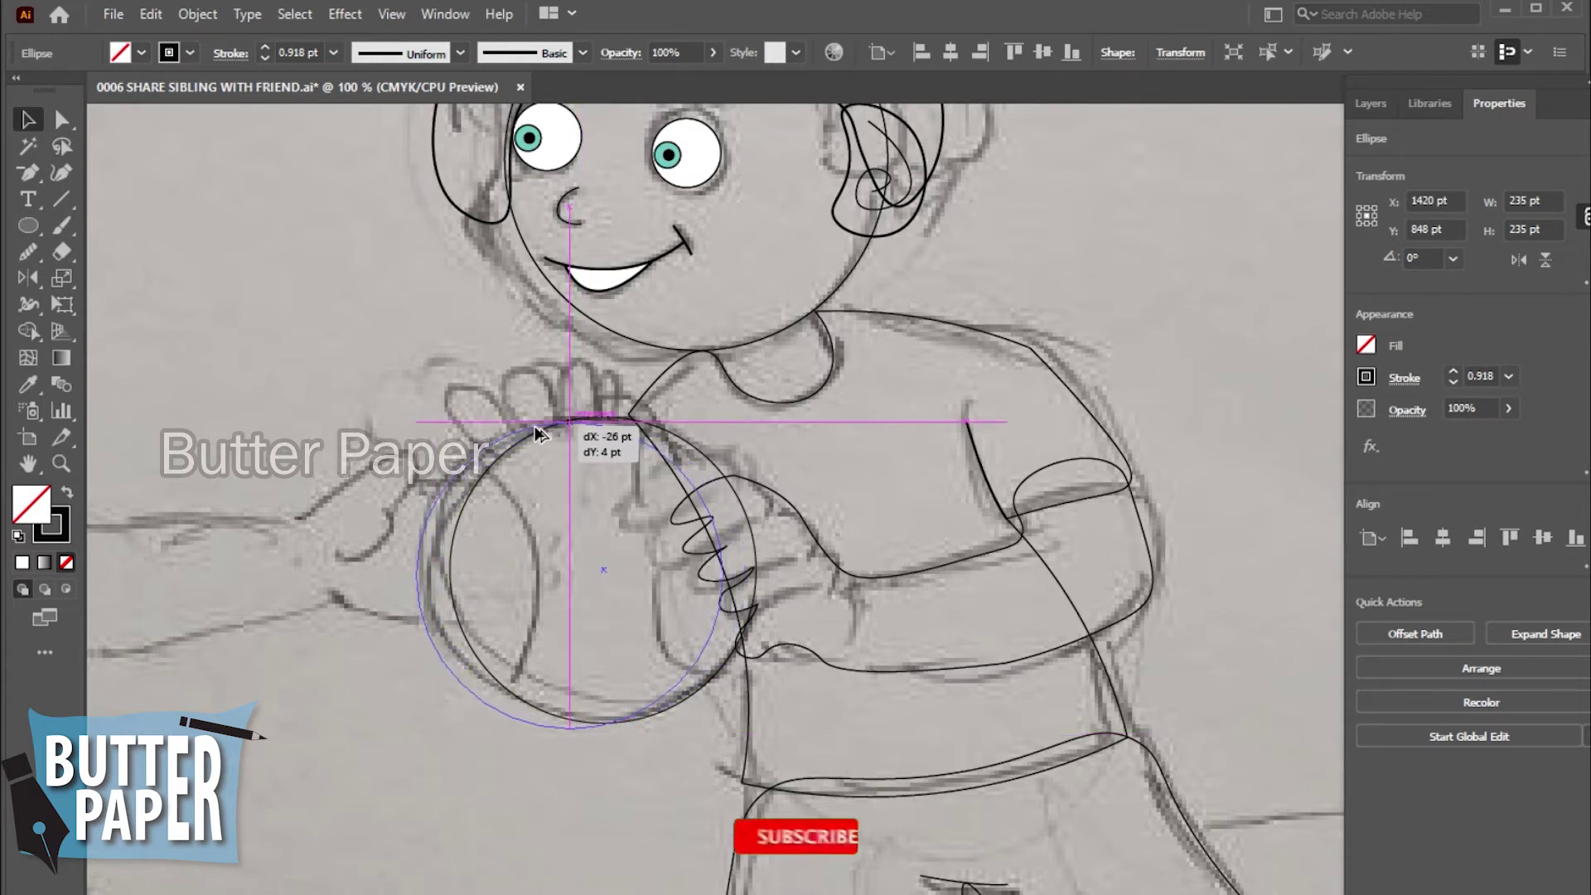
pyautogui.moveTo(537, 432); pyautogui.dragTo(534, 432)
pyautogui.click(570, 862)
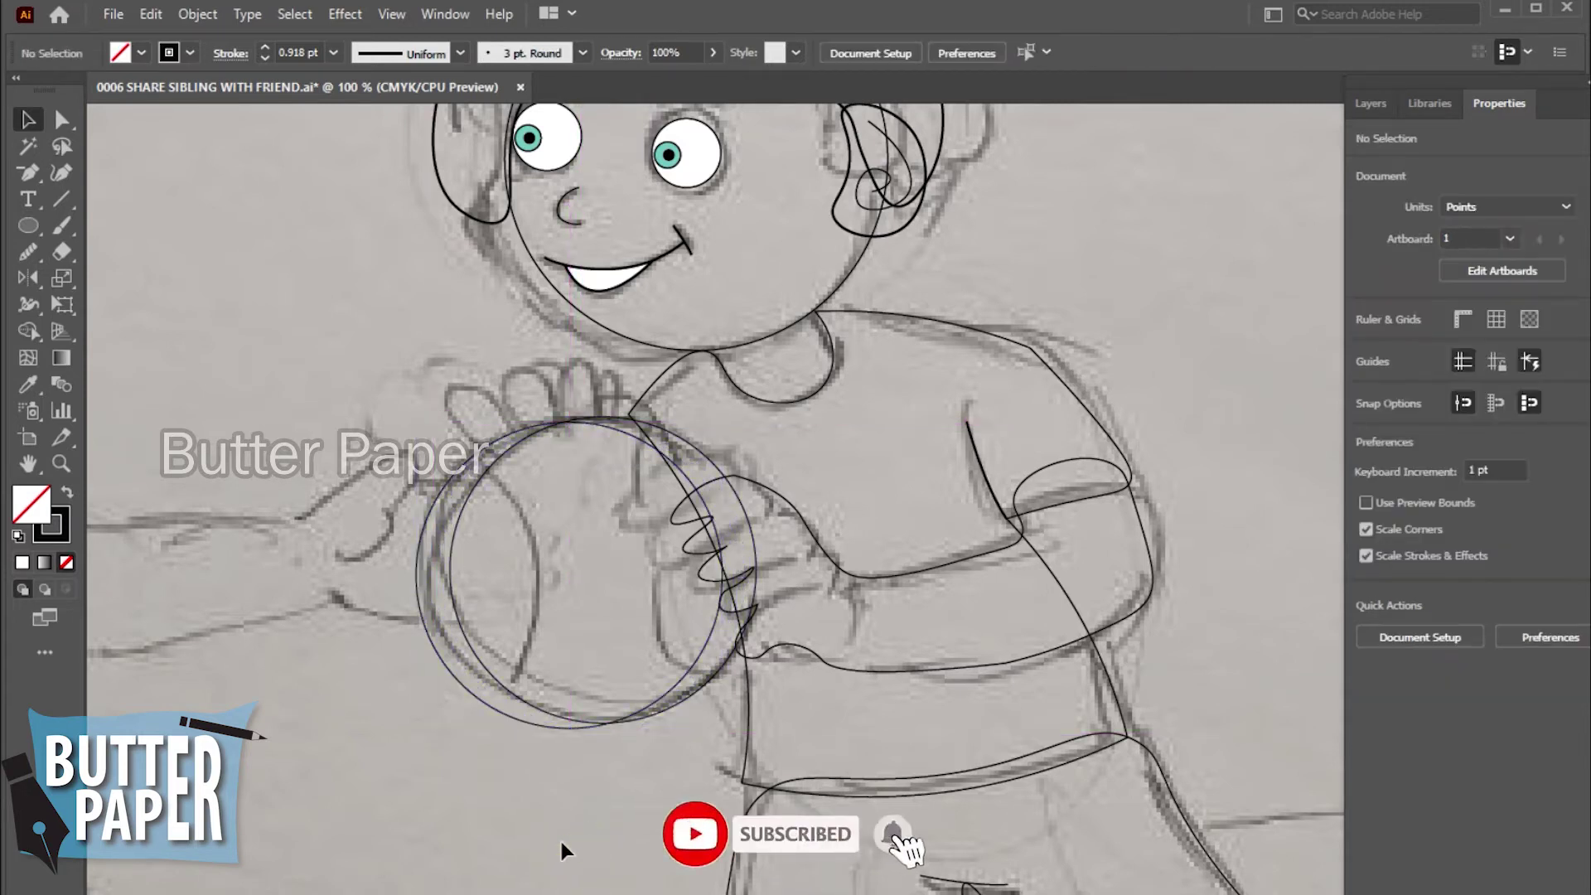
pyautogui.click(604, 418)
# - Open the Pathfinder panel and select both ball circles
pyautogui.click(456, 14)
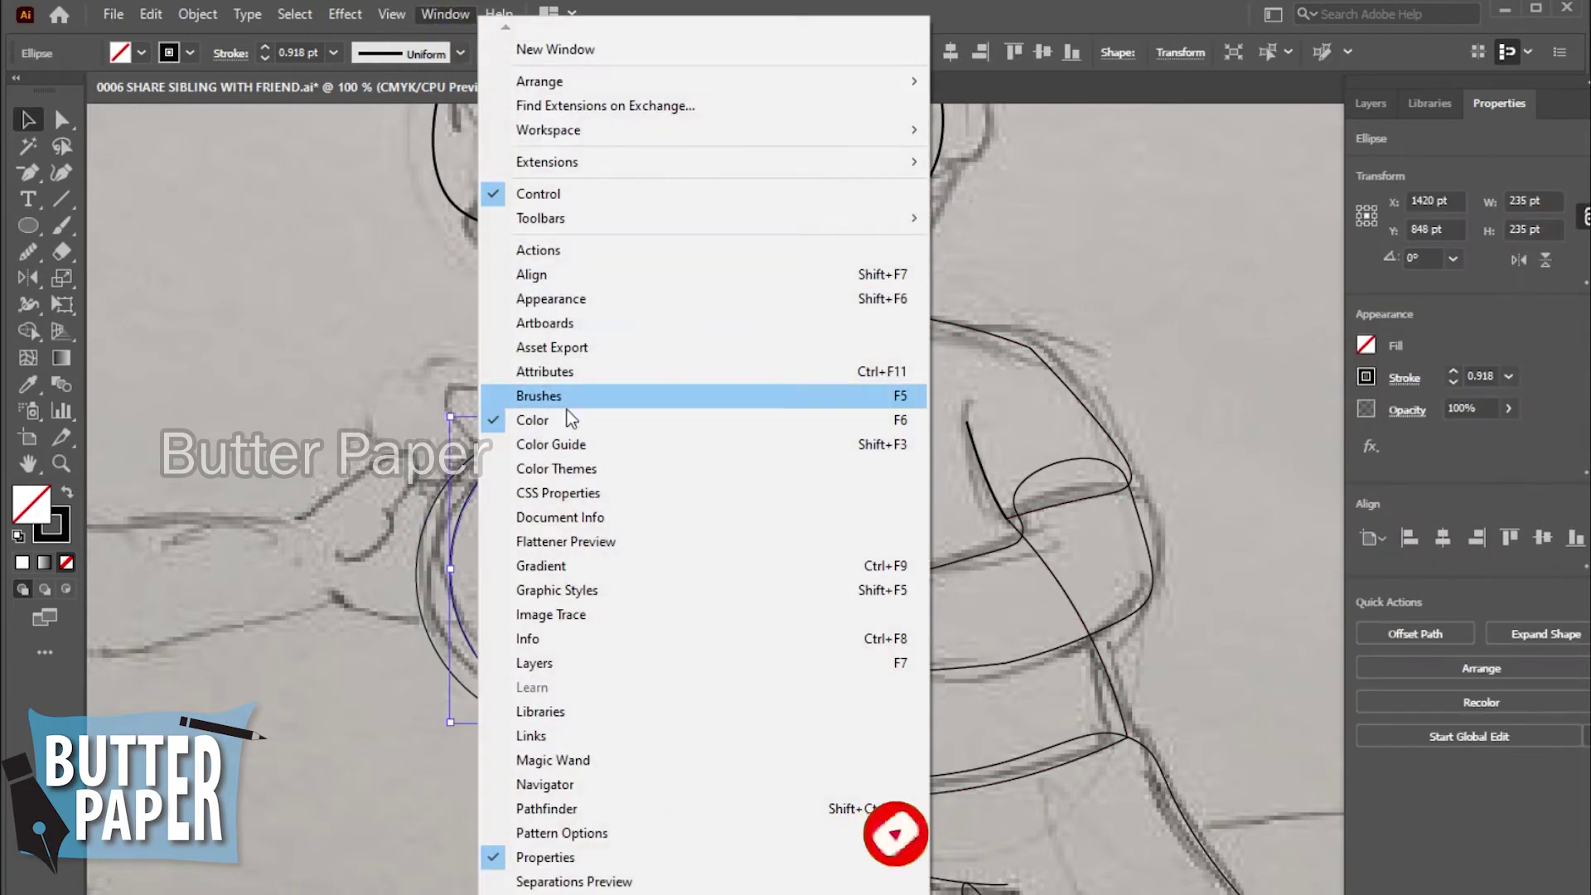
pyautogui.click(578, 807)
pyautogui.click(852, 230)
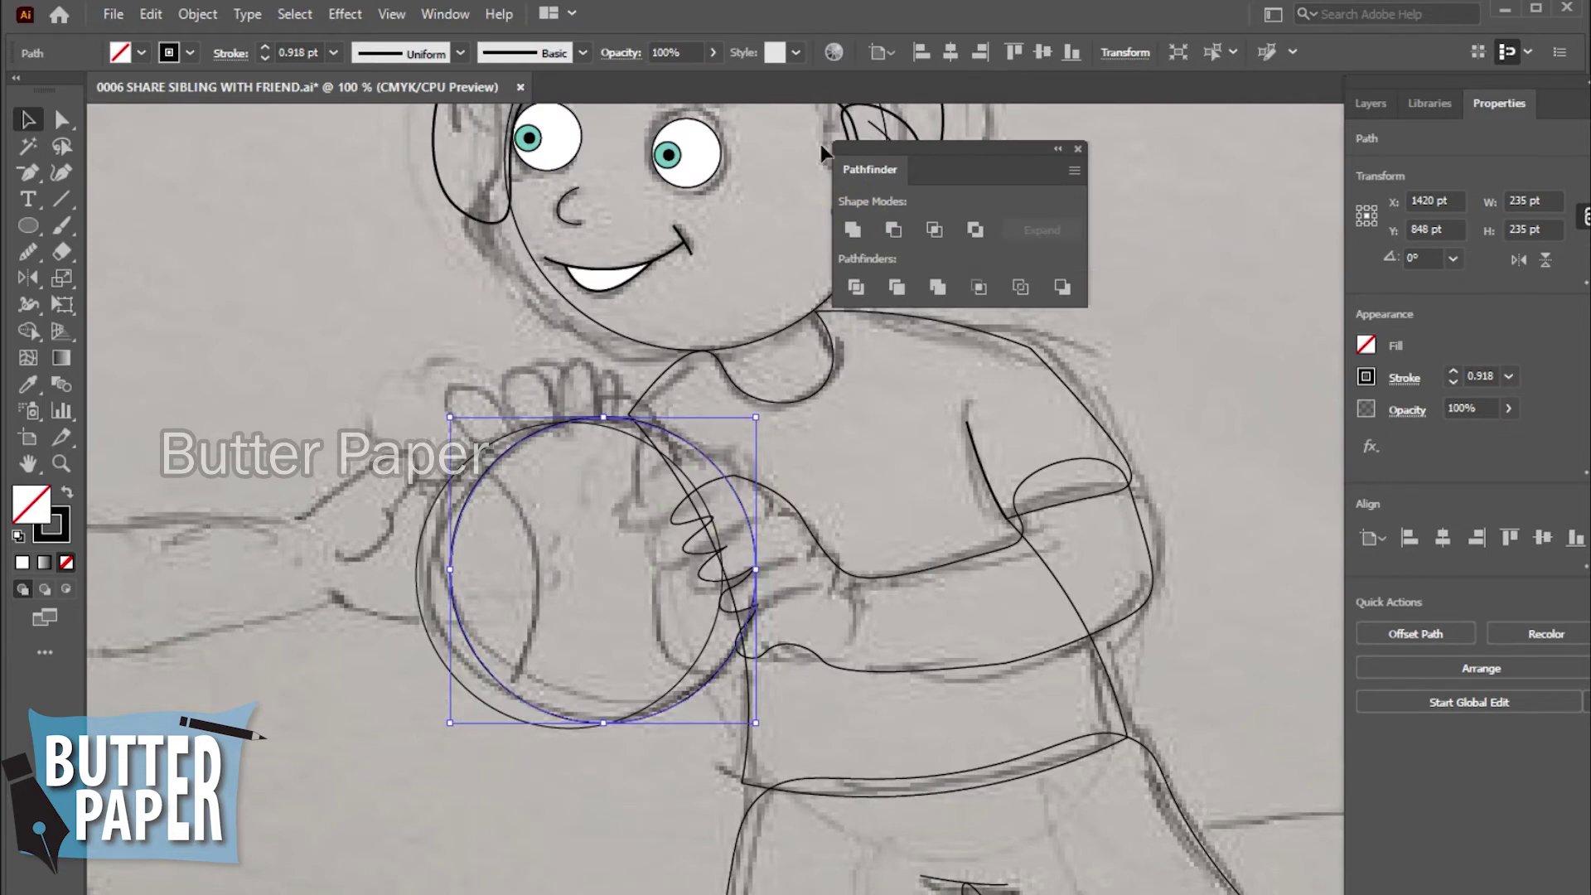
pyautogui.click(1077, 150)
pyautogui.click(1293, 242)
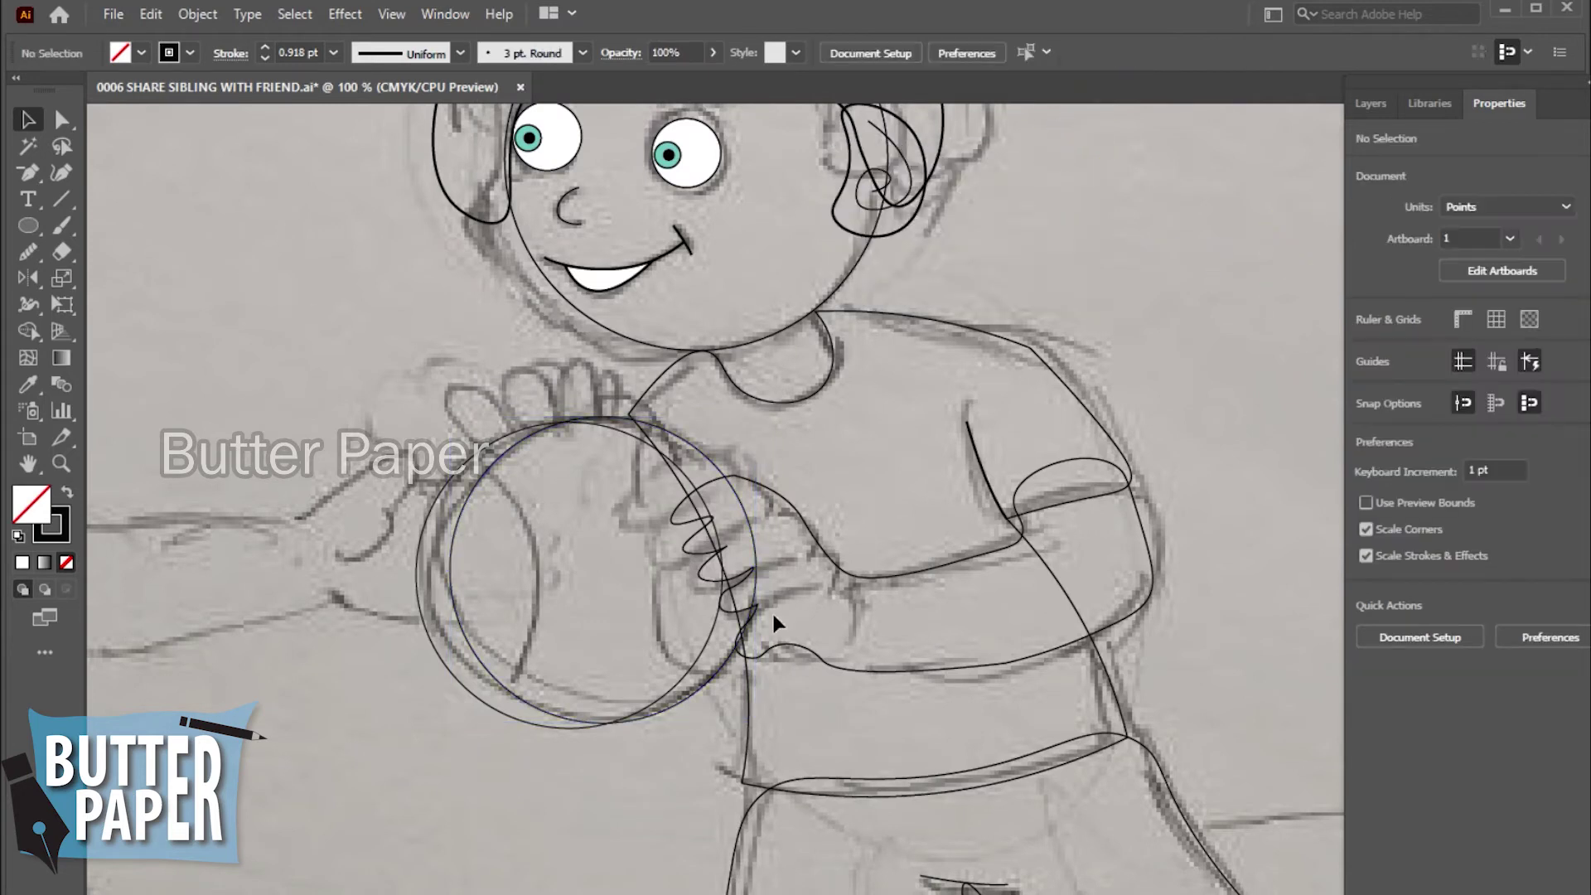
pyautogui.click(689, 669)
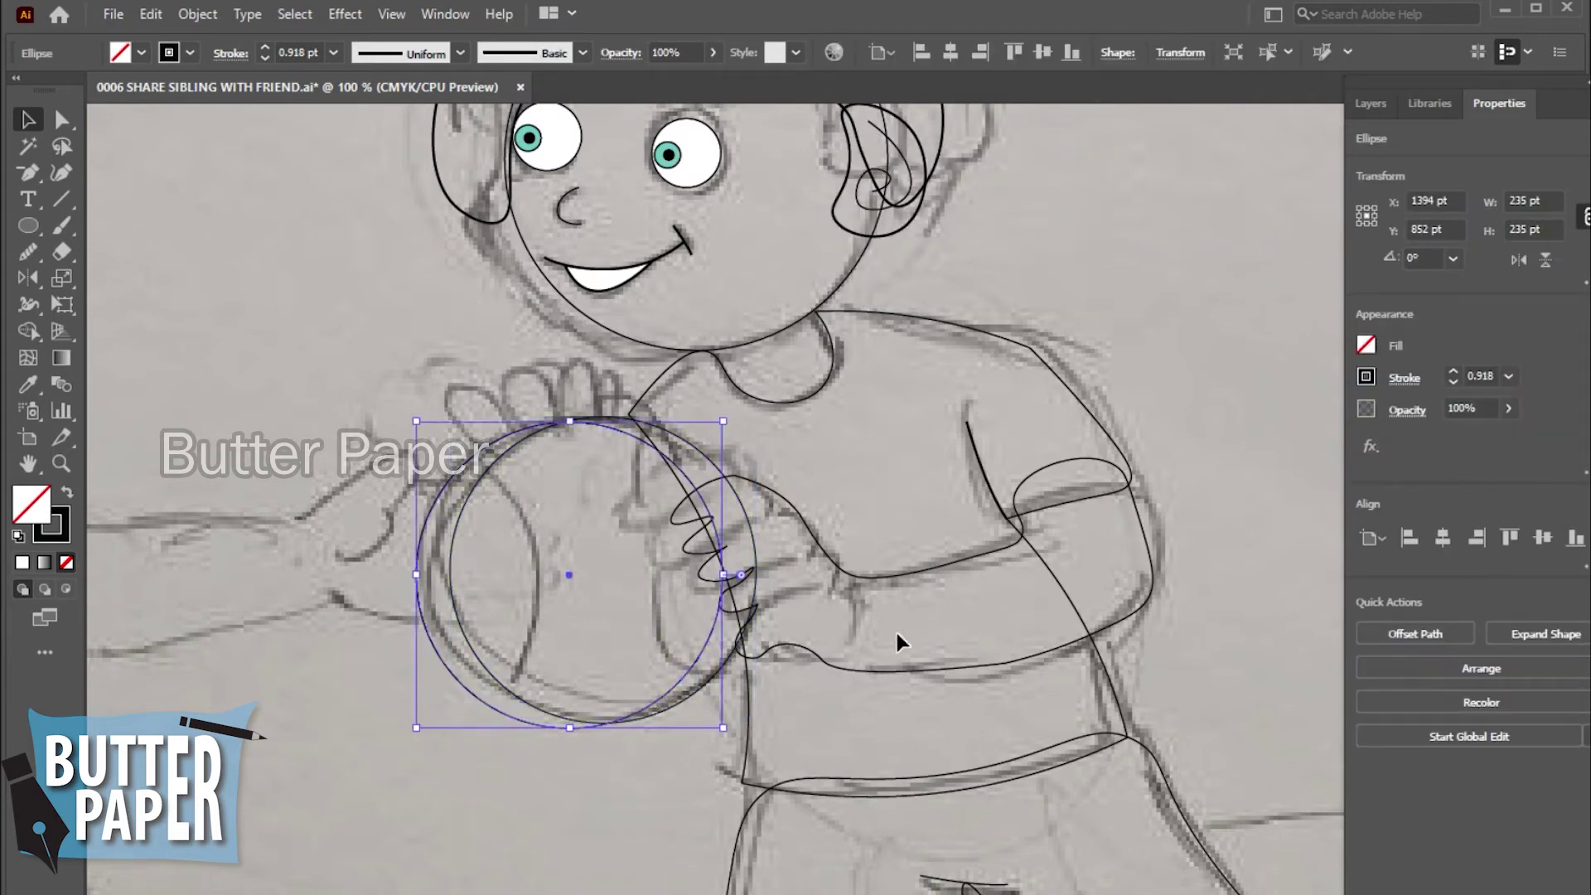
pyautogui.click(461, 531)
pyautogui.click(646, 454)
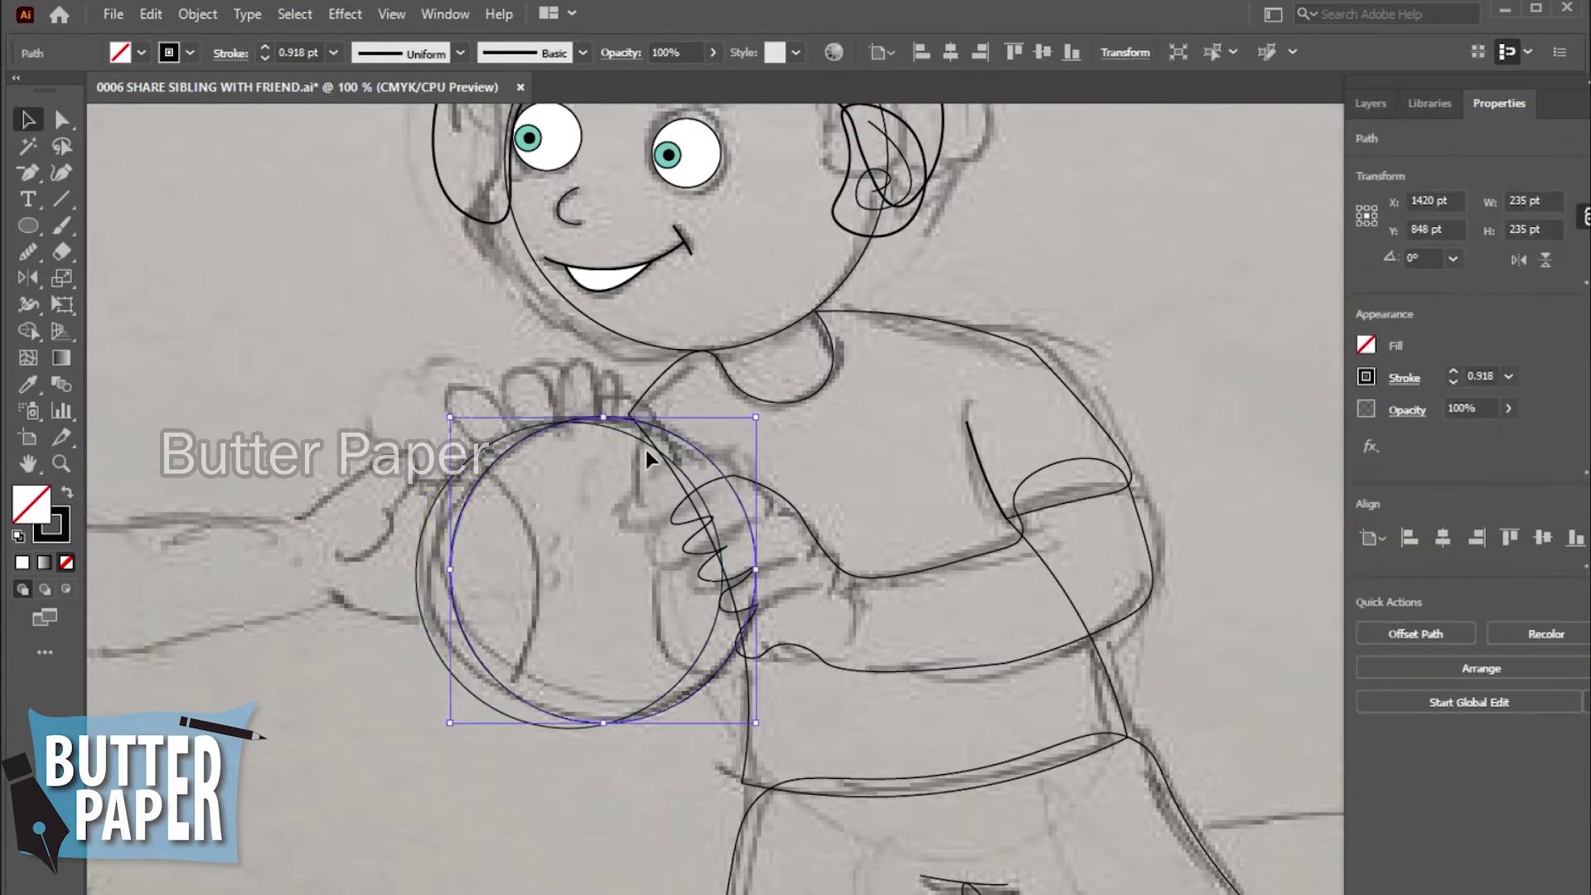
pyautogui.keyDown('shift'); pyautogui.click(633, 445); pyautogui.keyUp('shift')
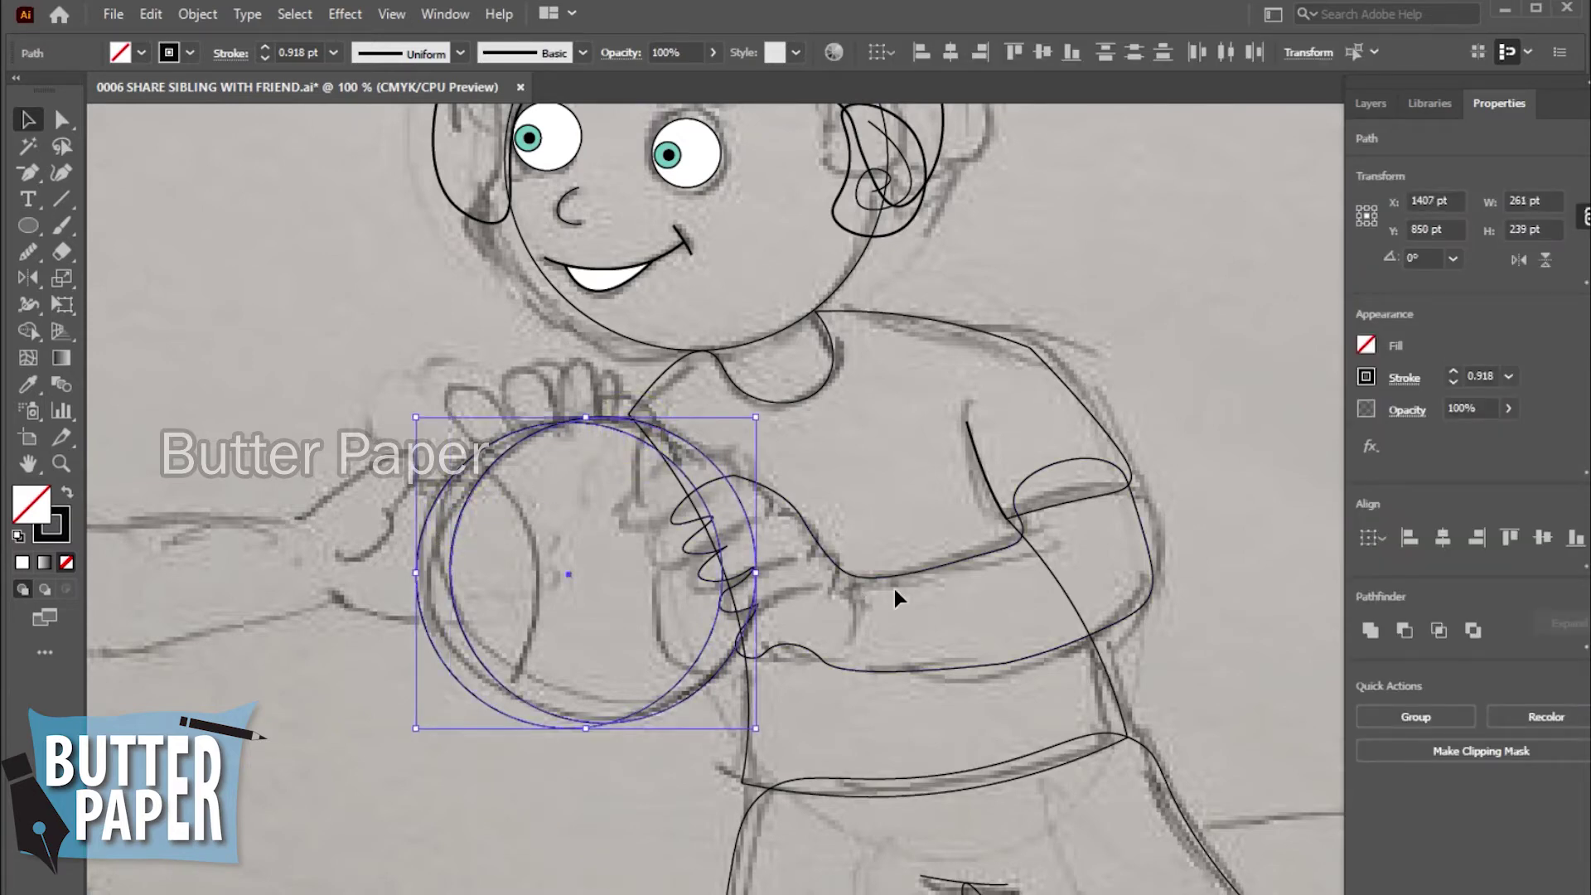
# - Try Unite, Minus Front and Intersect with undo, then apply Exclude to the circles
pyautogui.click(445, 14)
pyautogui.click(547, 808)
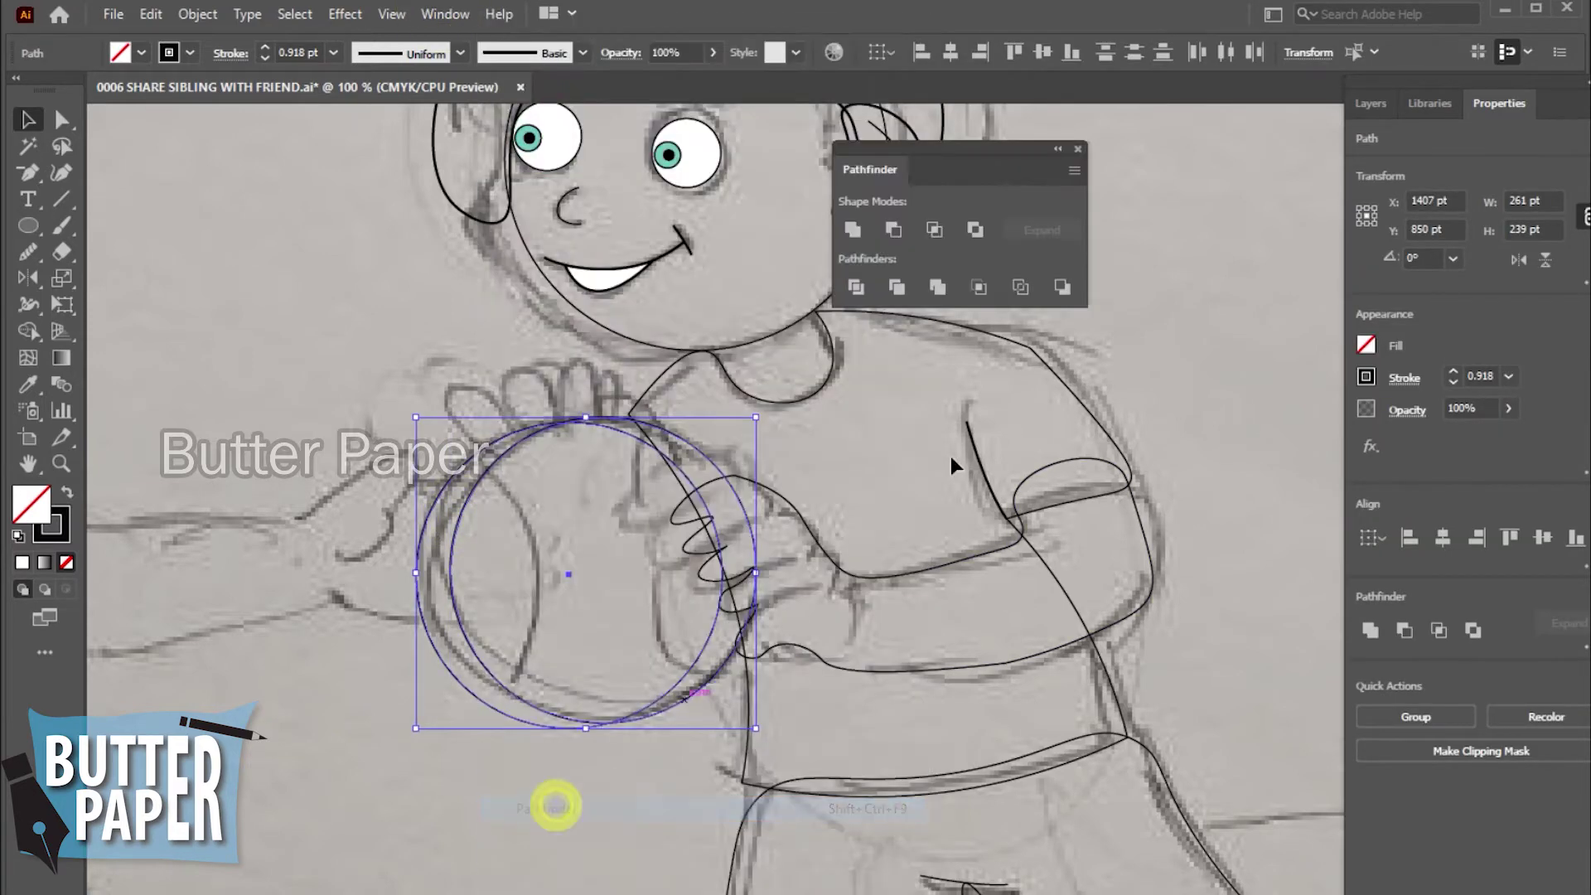
pyautogui.click(855, 225)
pyautogui.hotkey('ctrl', 'z')
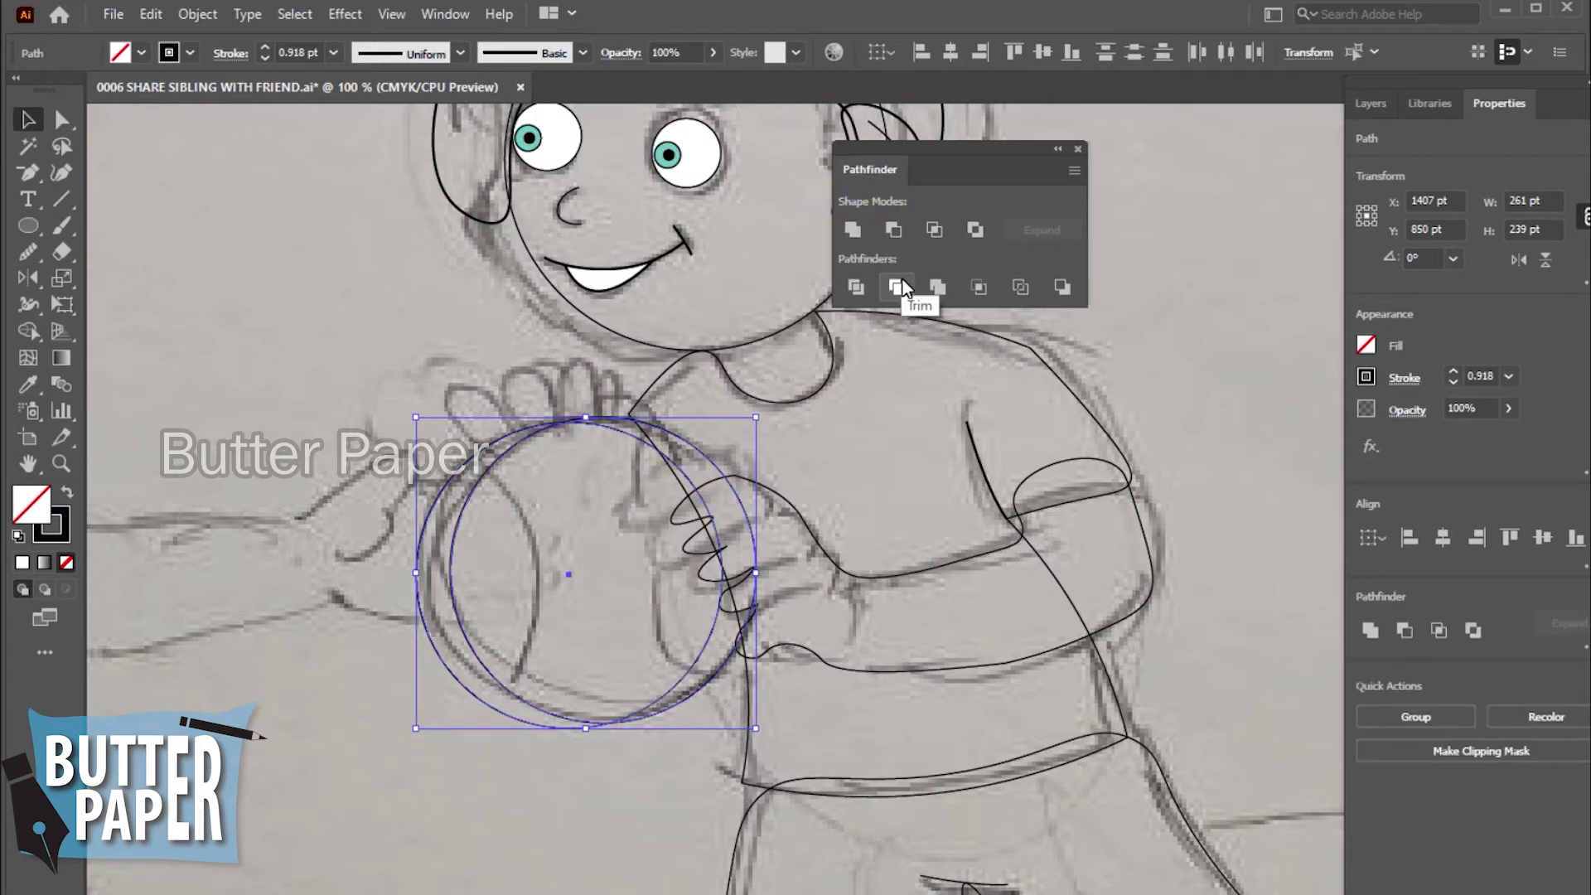
pyautogui.click(892, 231)
pyautogui.hotkey('ctrl', 'z')
pyautogui.click(943, 231)
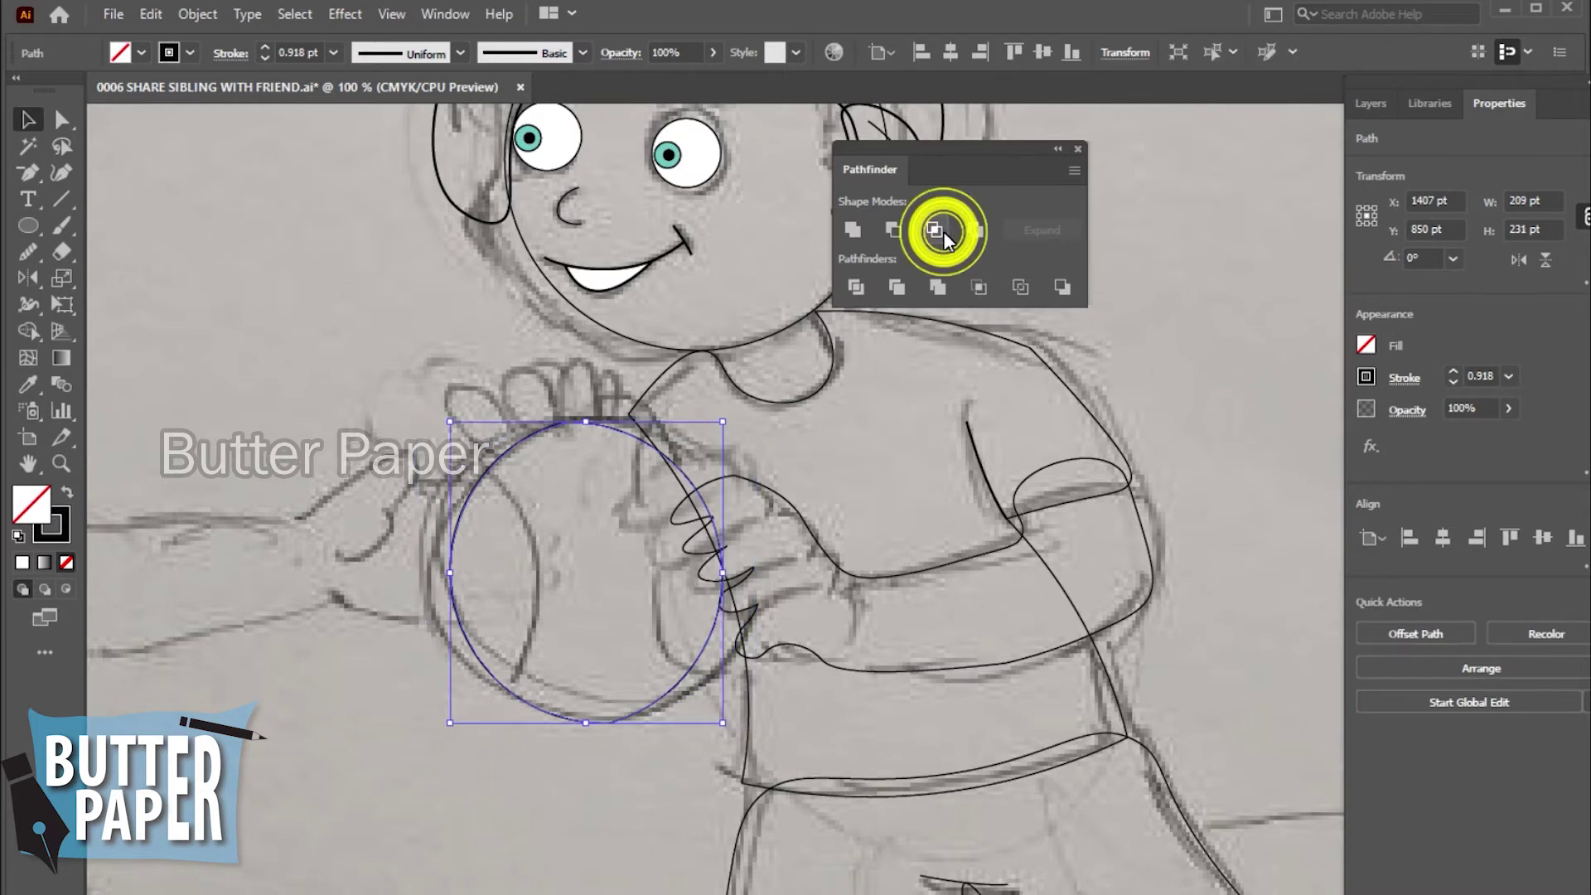
pyautogui.hotkey('ctrl', 'z')
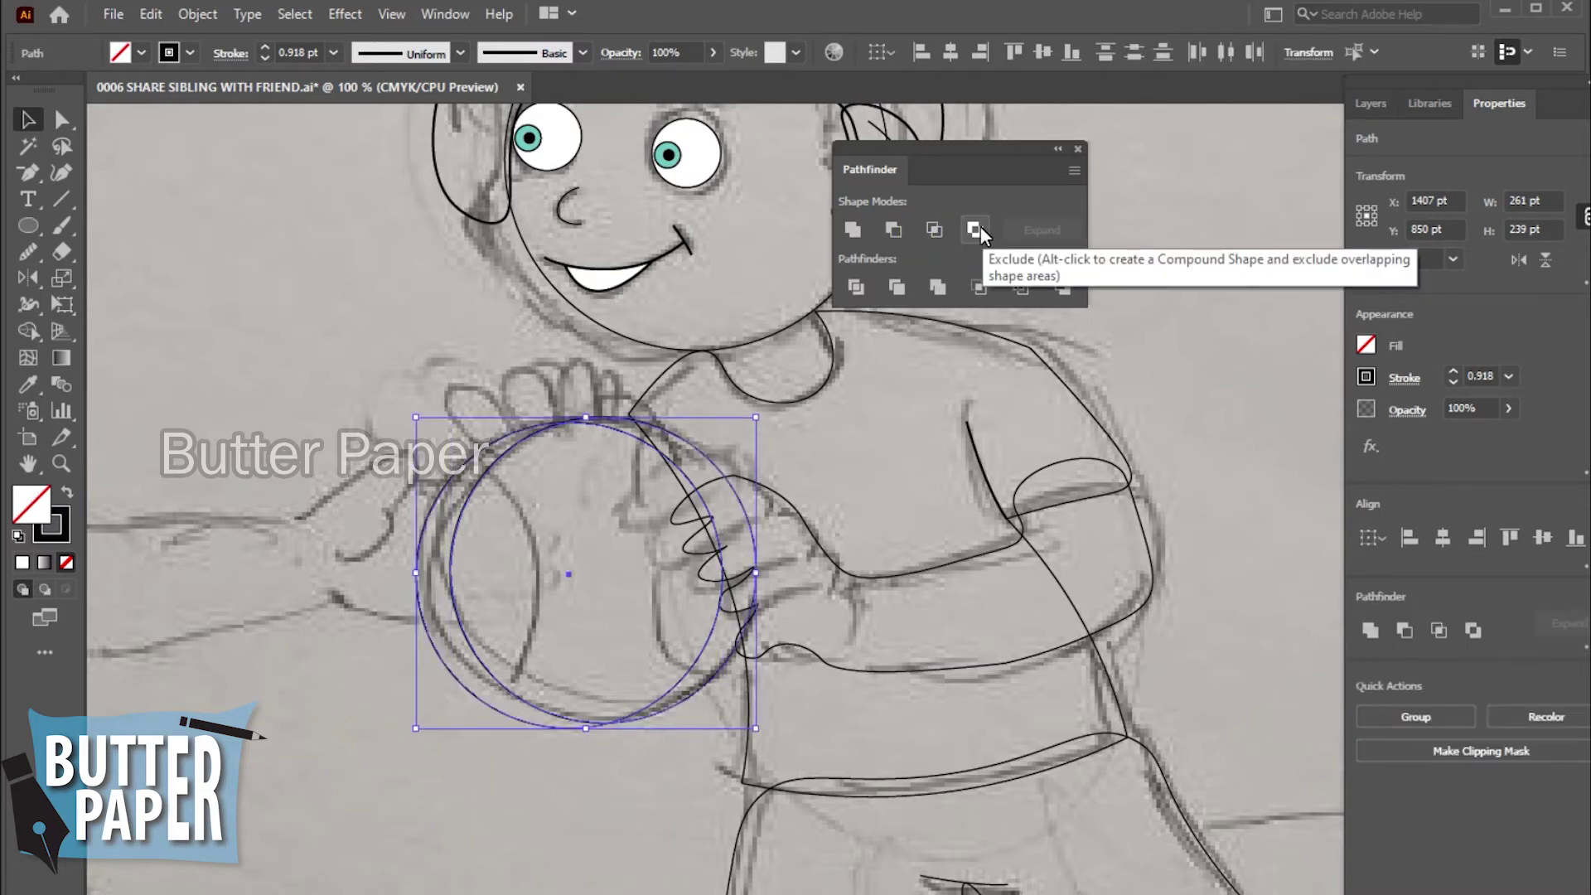
pyautogui.click(982, 227)
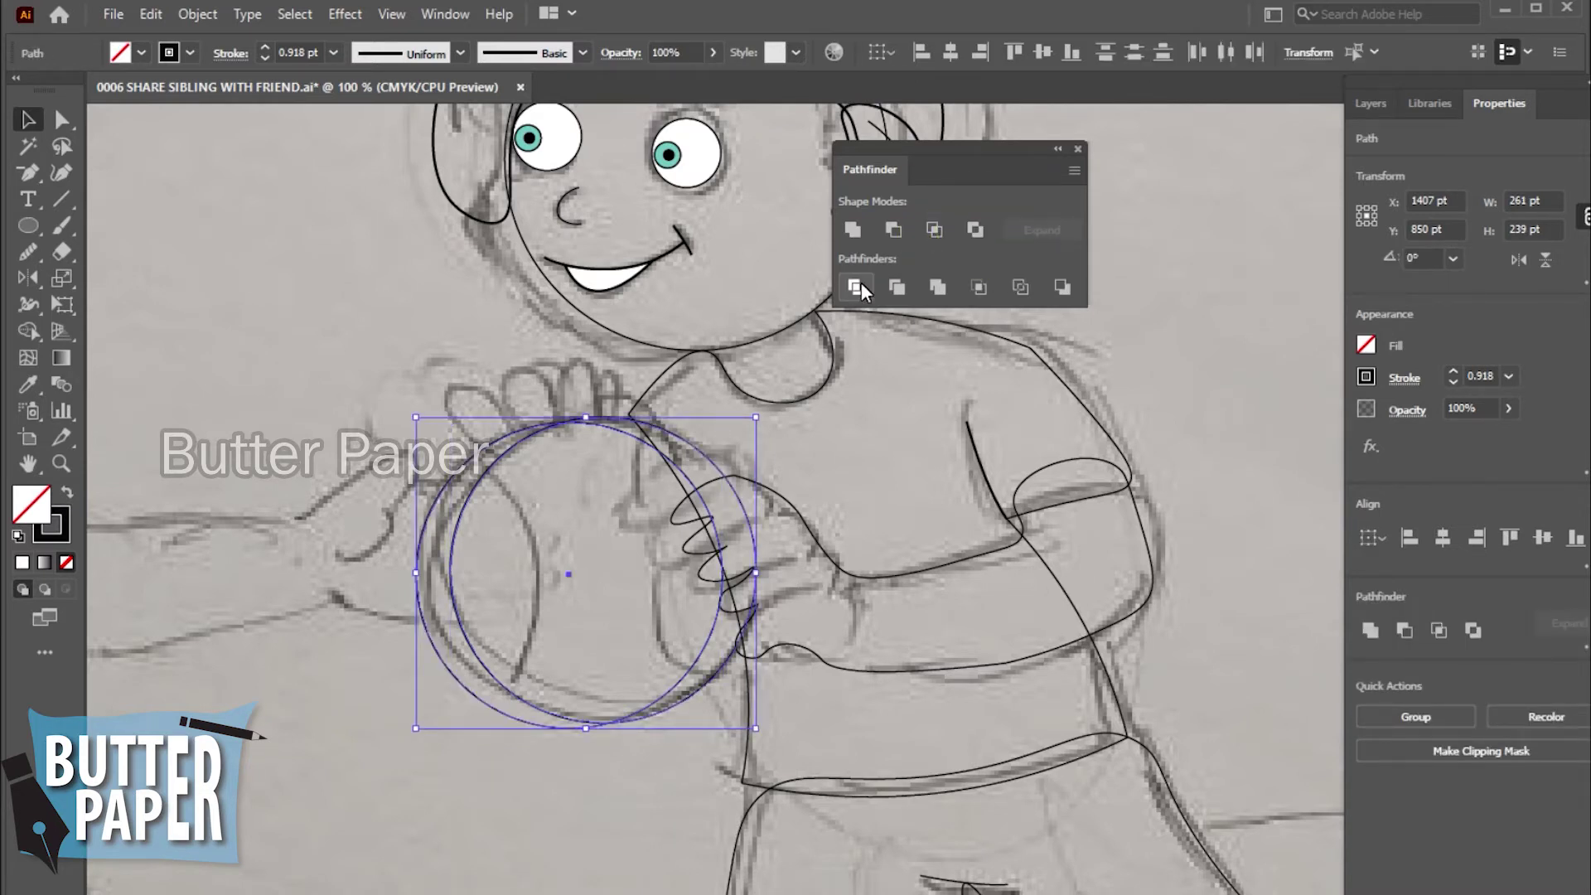
pyautogui.moveTo(689, 659); pyautogui.dragTo(716, 618)
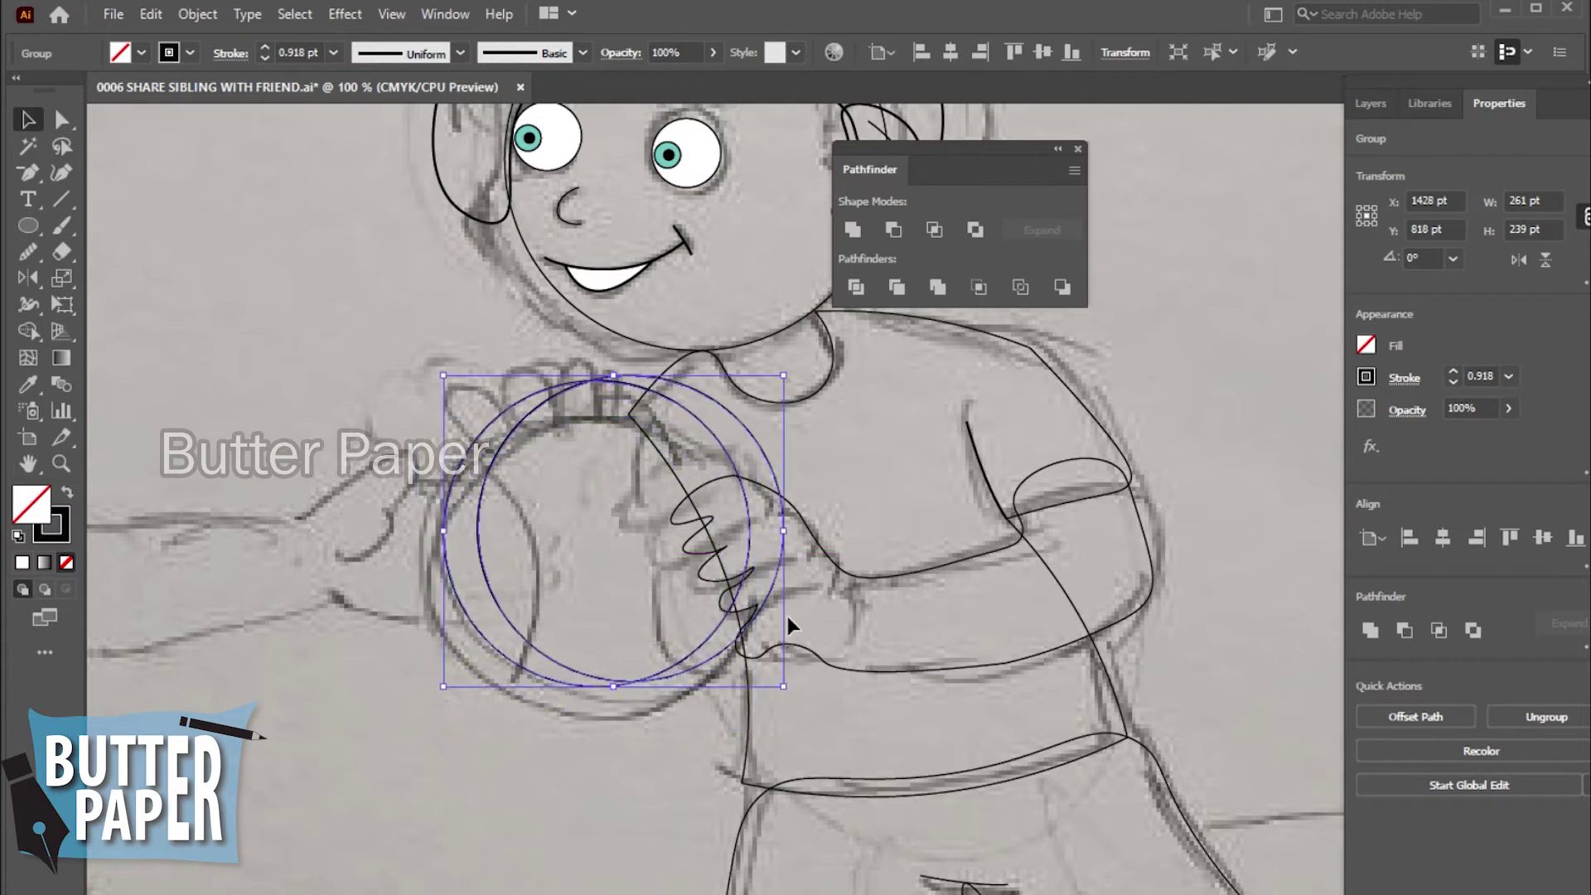
pyautogui.click(671, 763)
pyautogui.hotkey('ctrl', 'z')
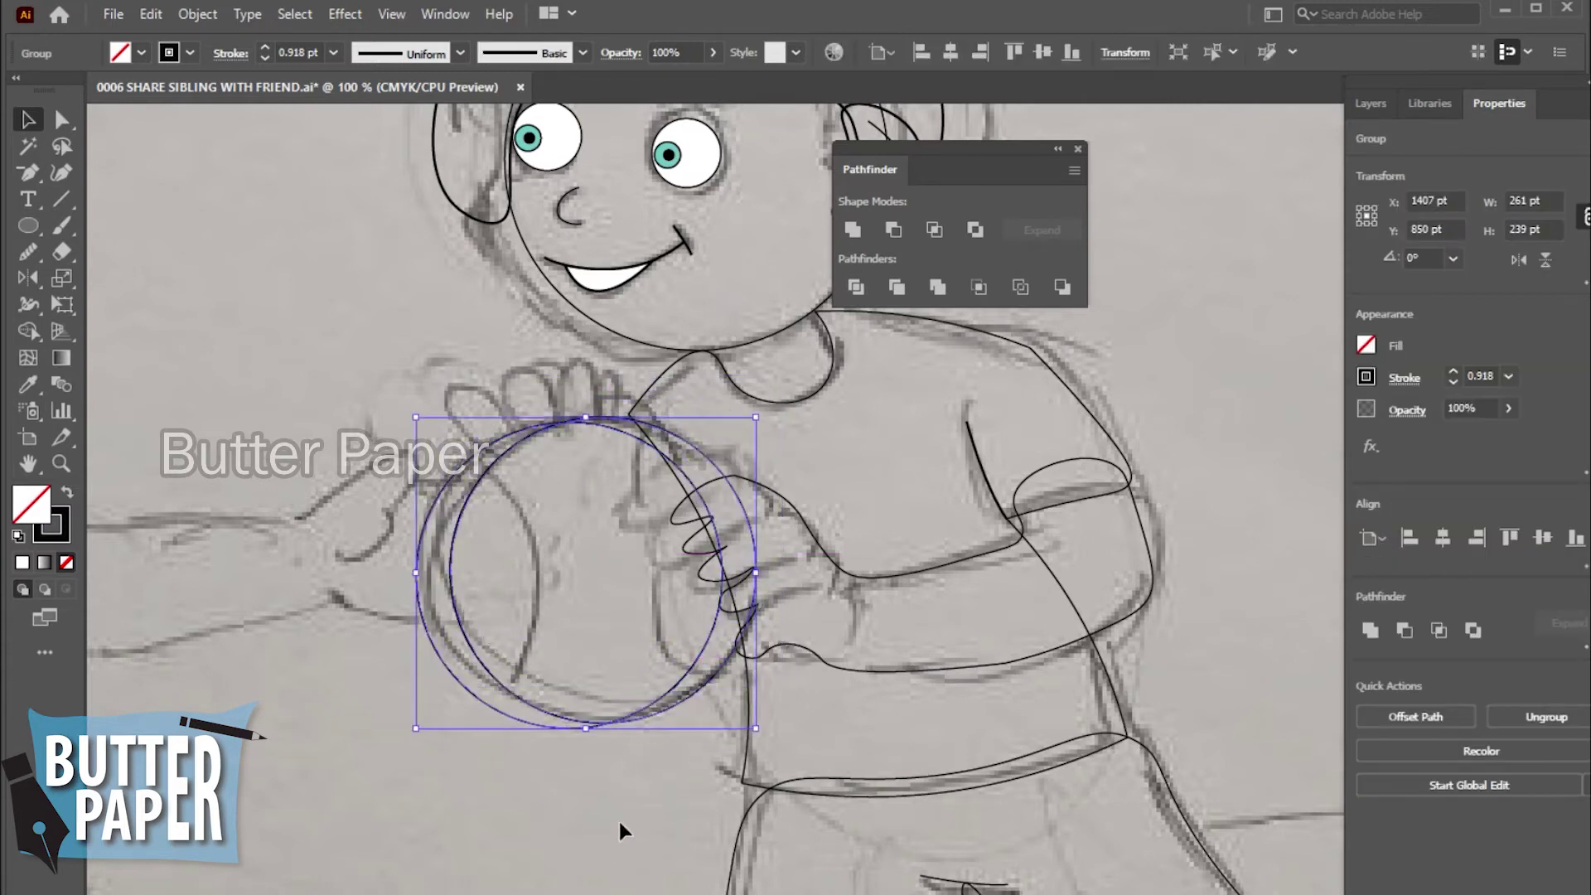
# - Try Trim, Merge, Crop and Minus Back, then ungroup the circle pieces
pyautogui.click(901, 291)
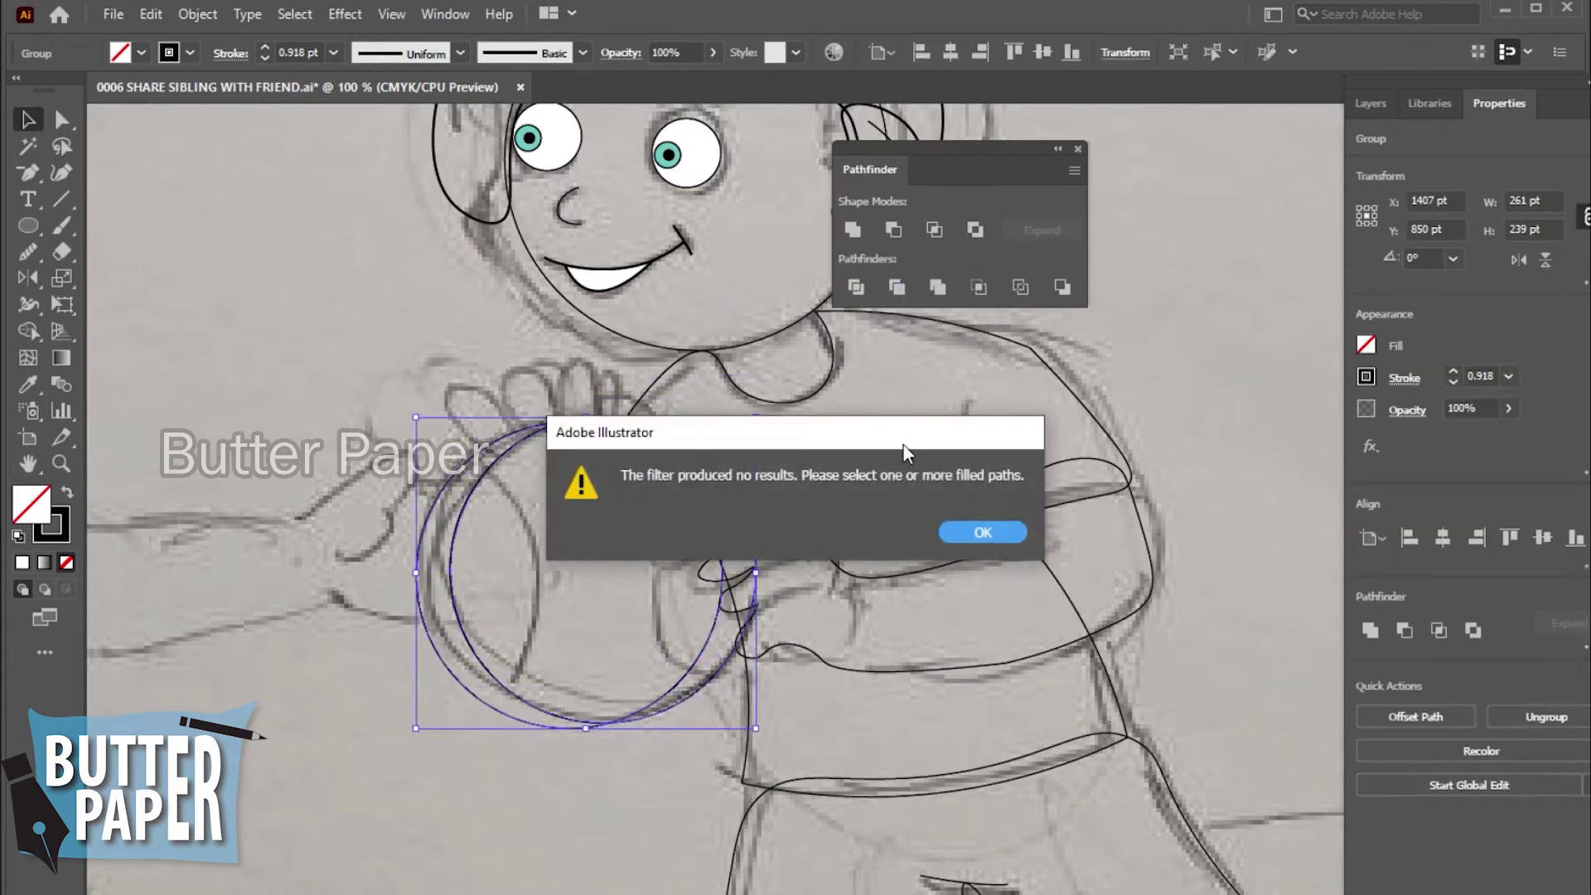
pyautogui.click(966, 529)
pyautogui.click(930, 290)
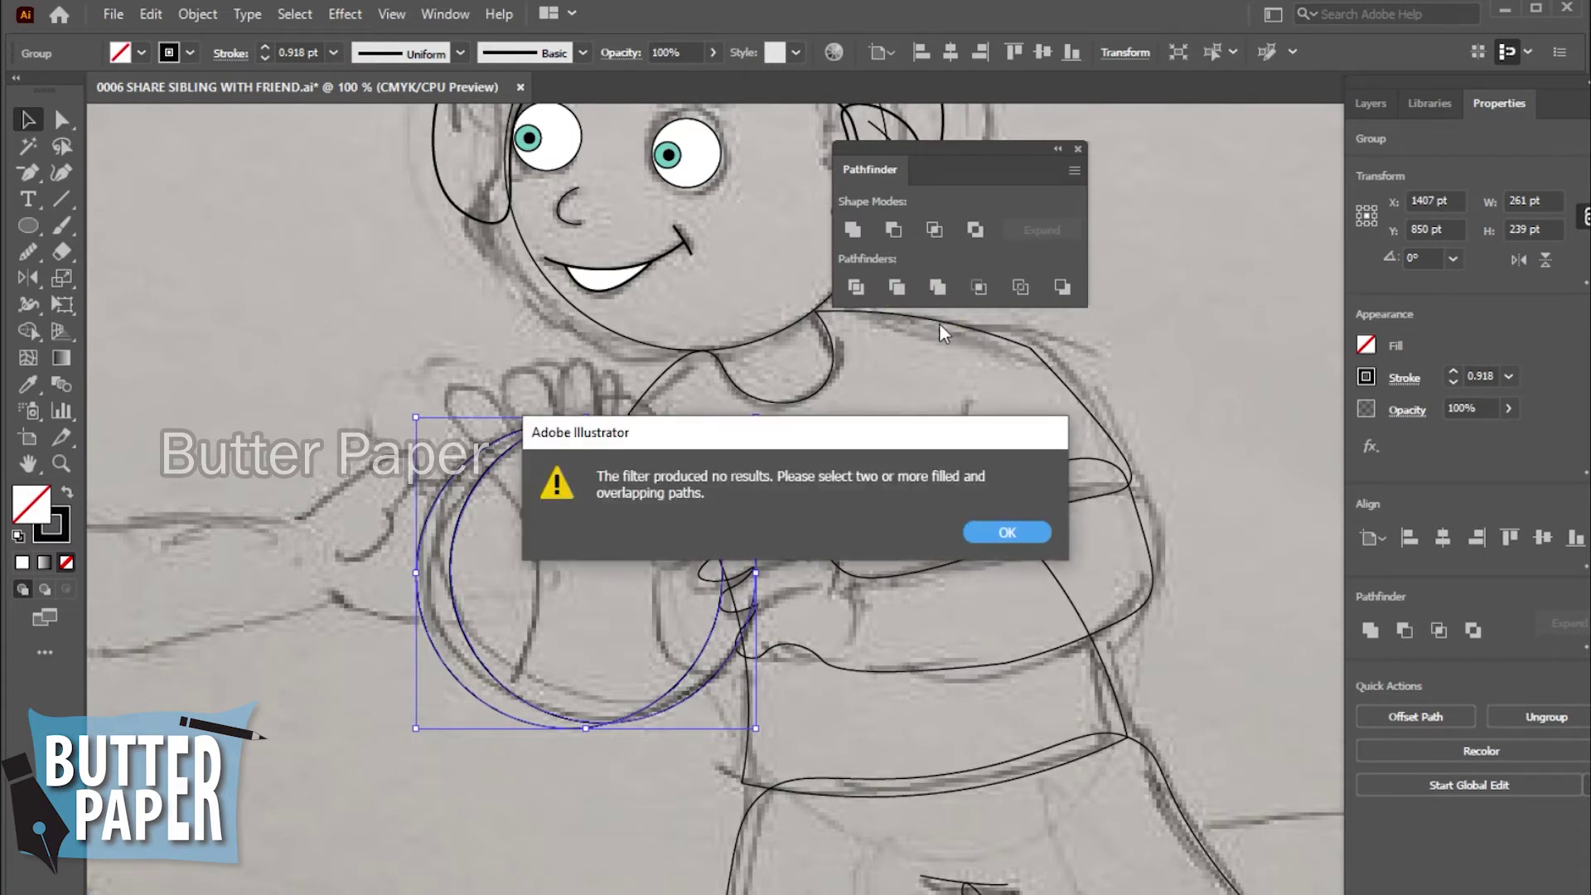
pyautogui.click(1005, 526)
pyautogui.click(982, 290)
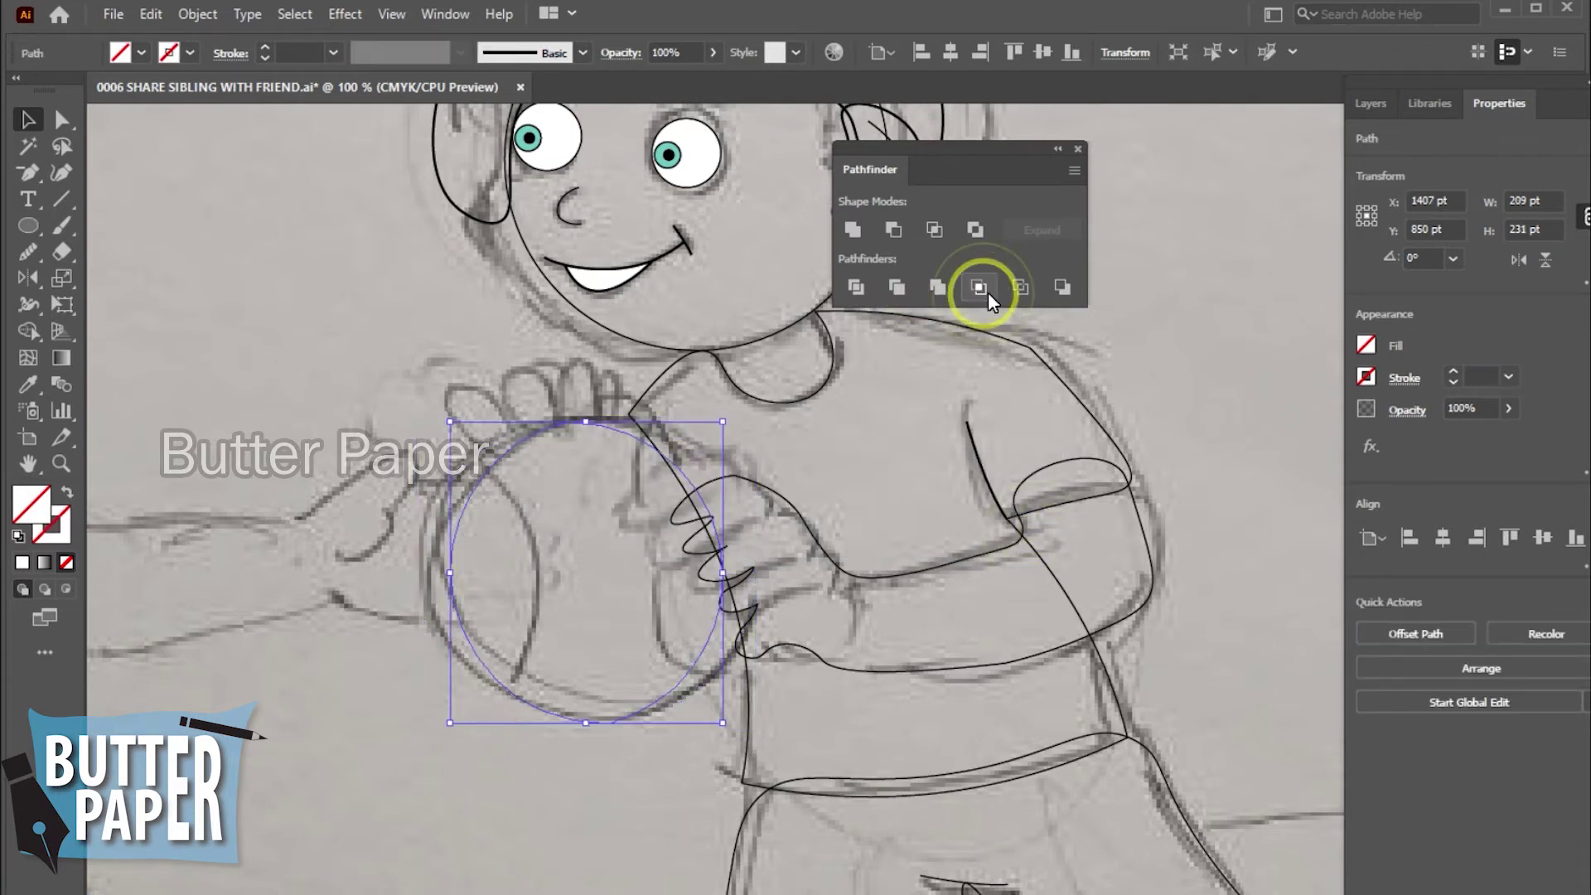
pyautogui.hotkey('ctrl', 'z')
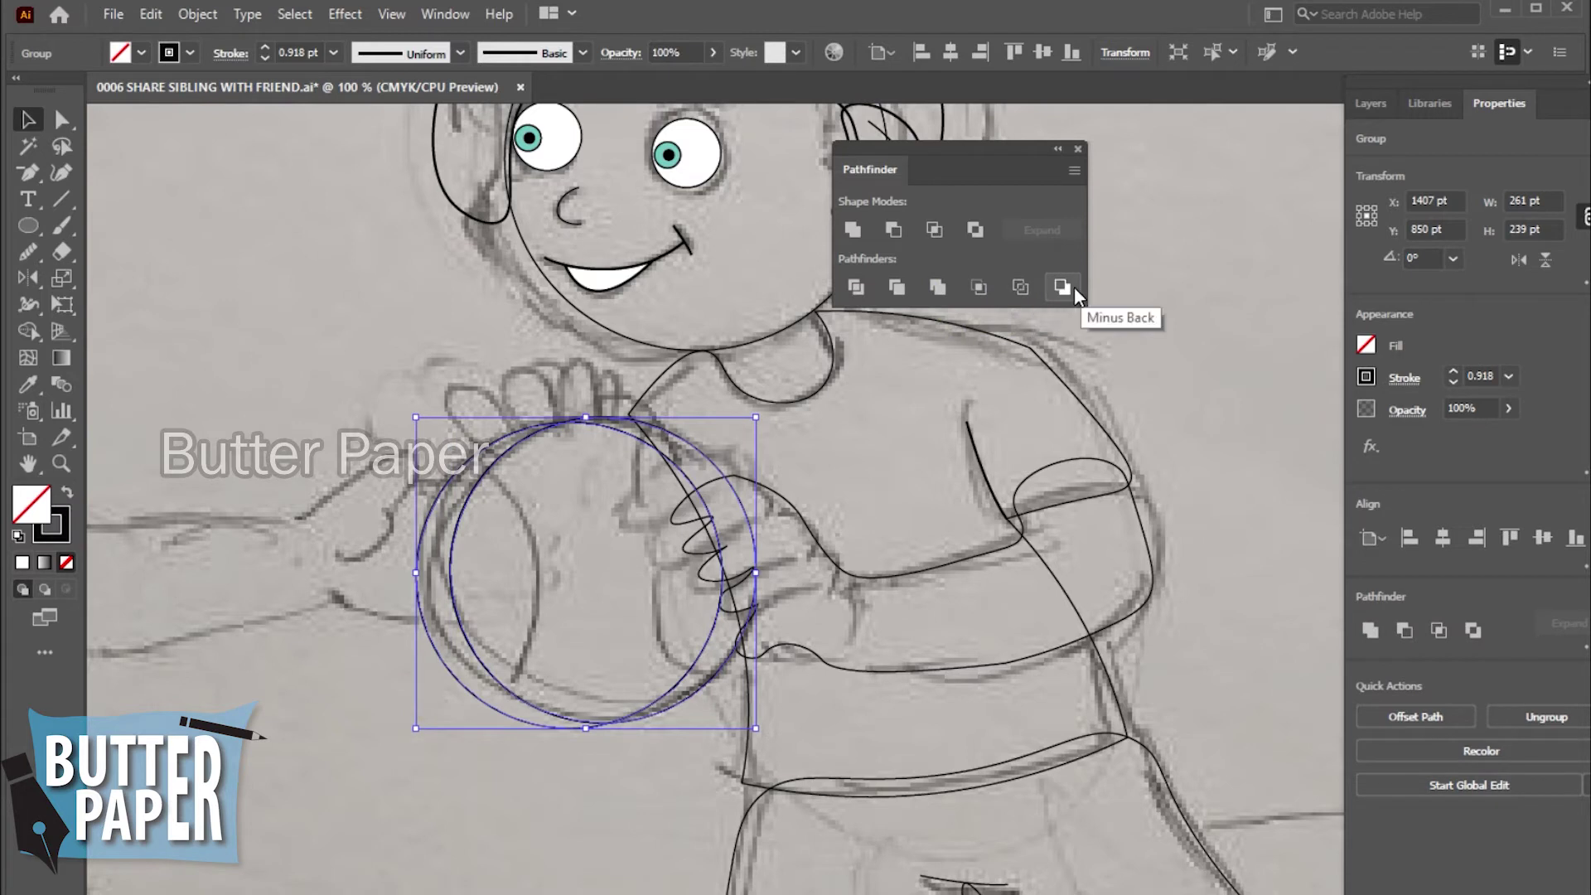
pyautogui.click(1062, 287)
pyautogui.hotkey('ctrl', 'z')
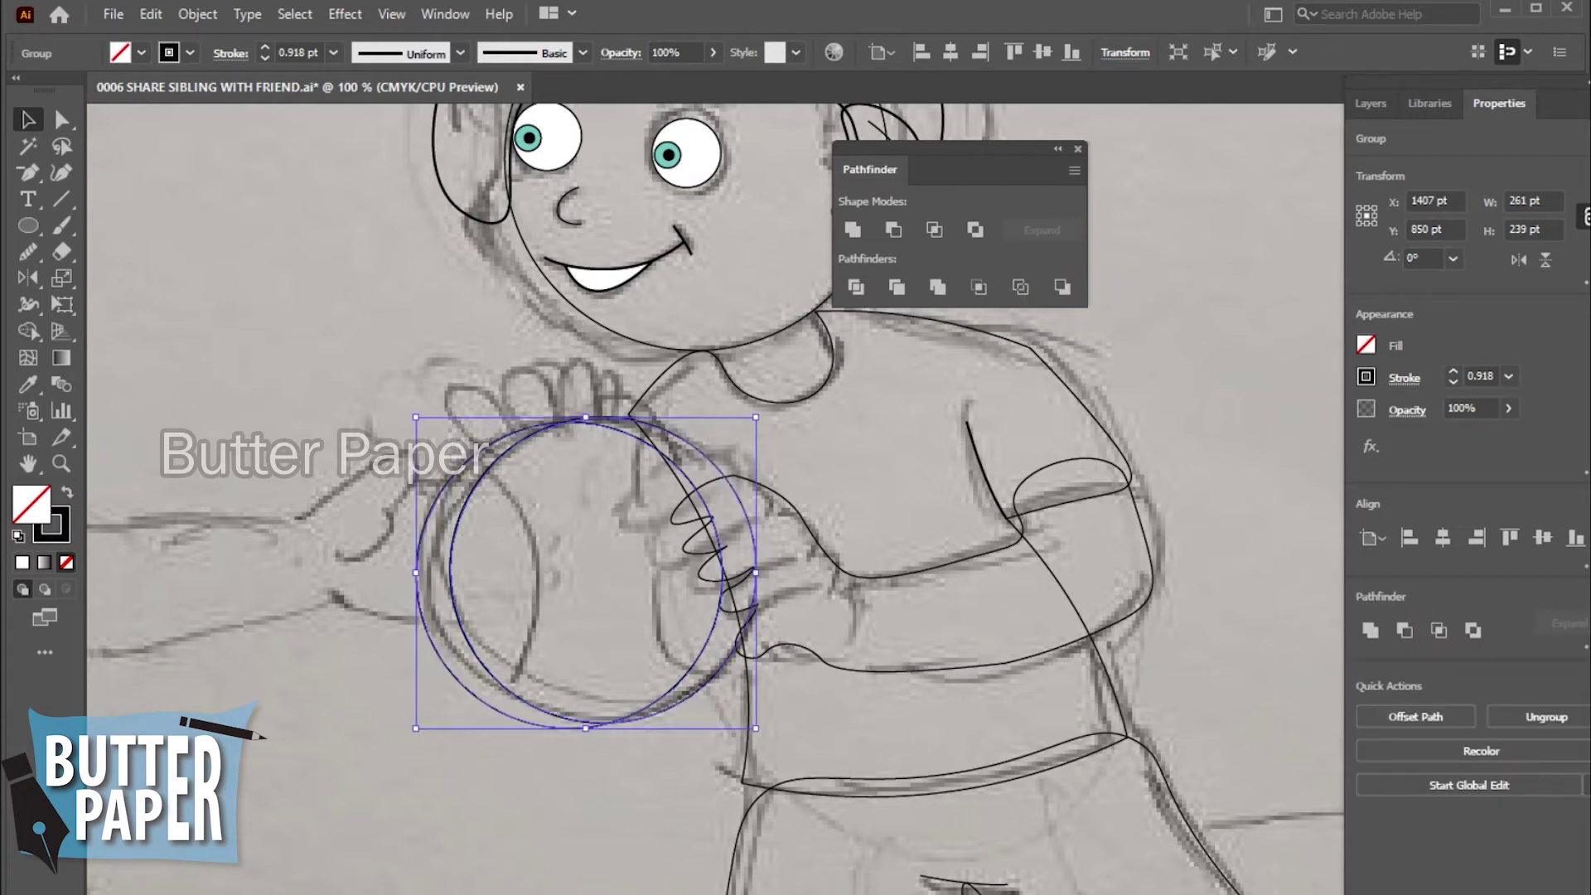
pyautogui.rightClick(696, 665)
pyautogui.click(758, 462)
pyautogui.click(586, 862)
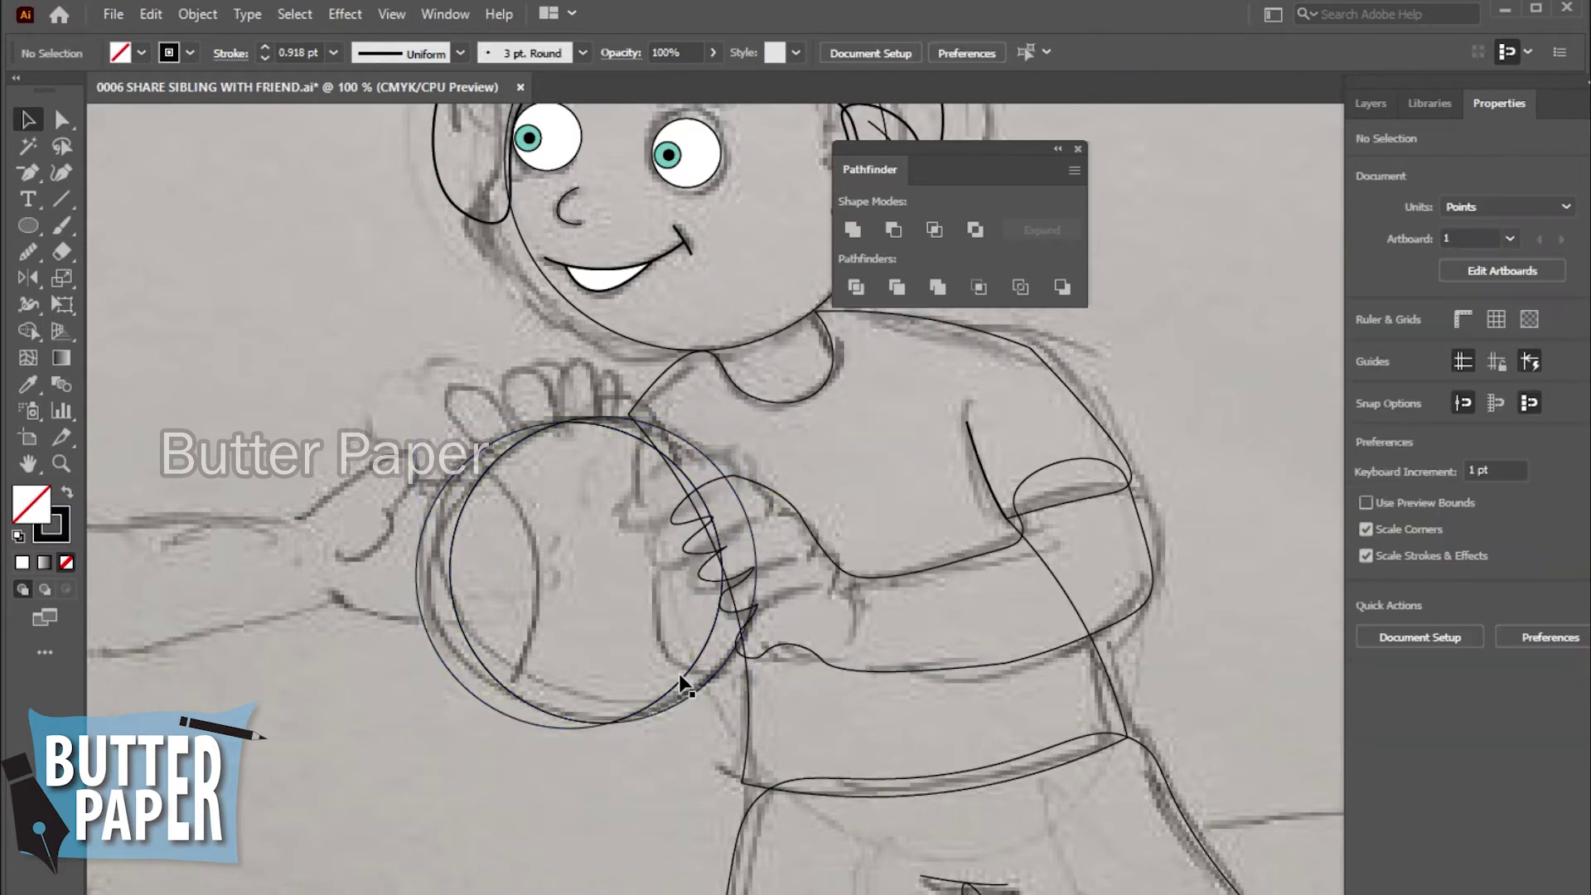
# - Inspect the separate ball pieces by selecting each one, then deselect
pyautogui.click(686, 681)
pyautogui.click(506, 728)
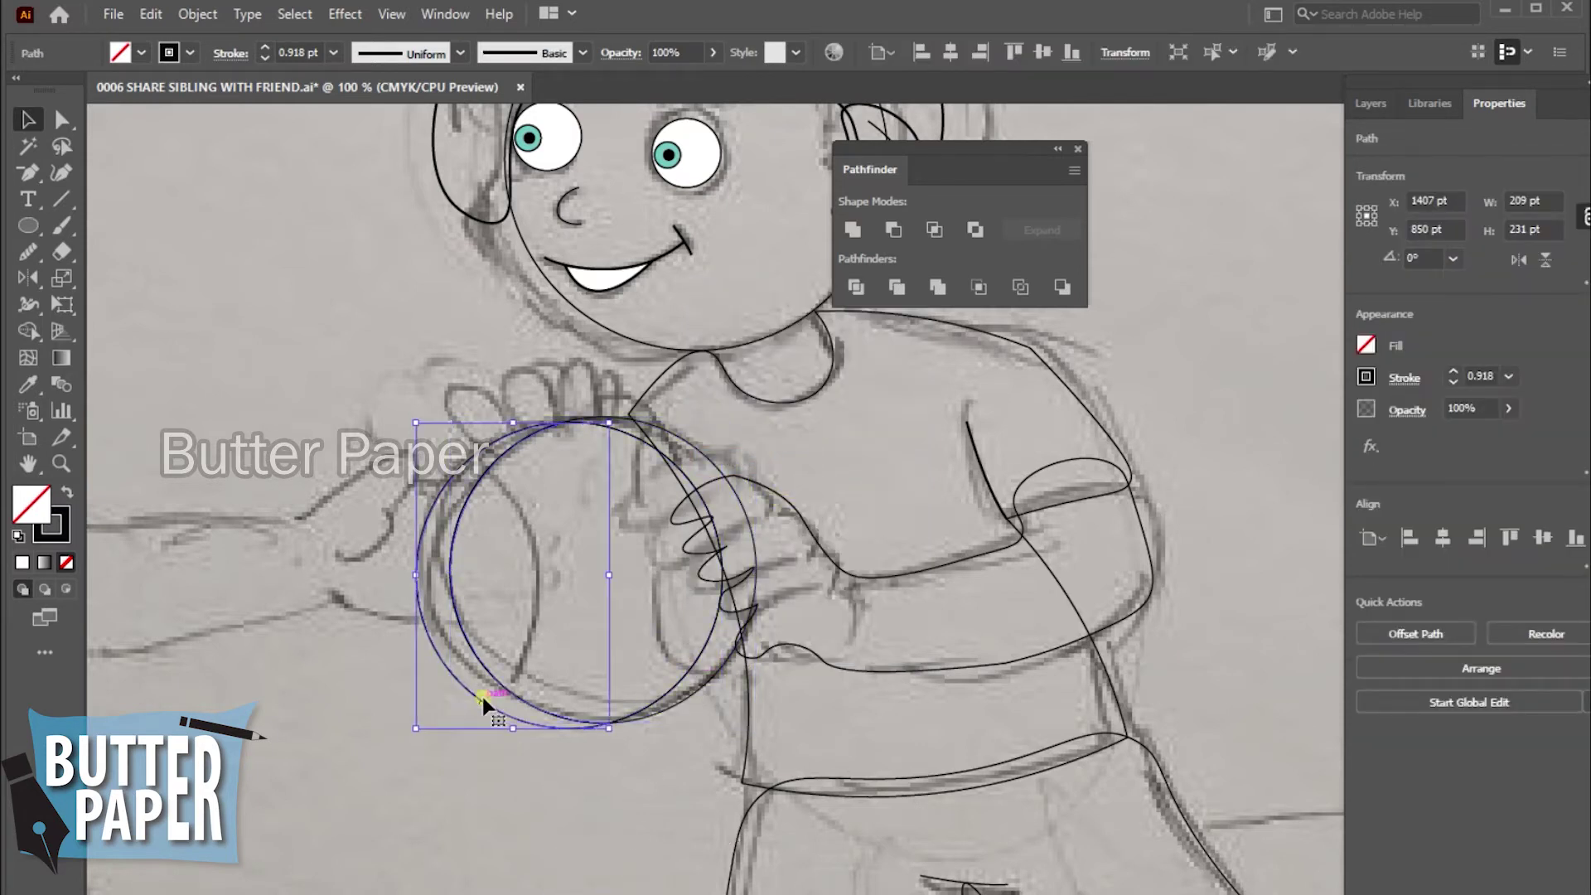
pyautogui.click(711, 678)
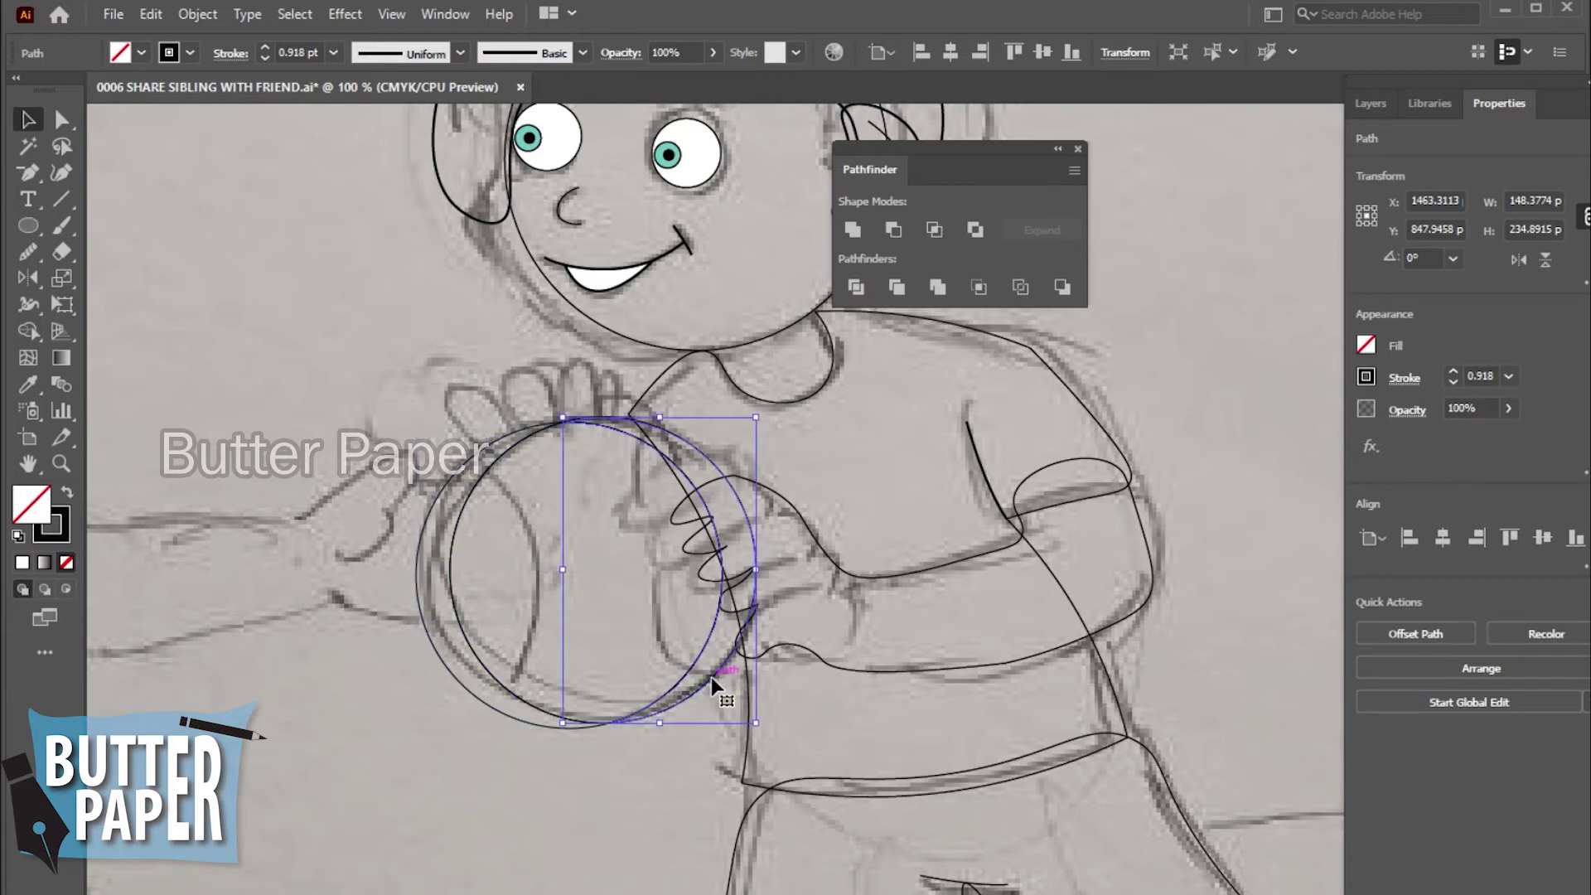
pyautogui.click(627, 887)
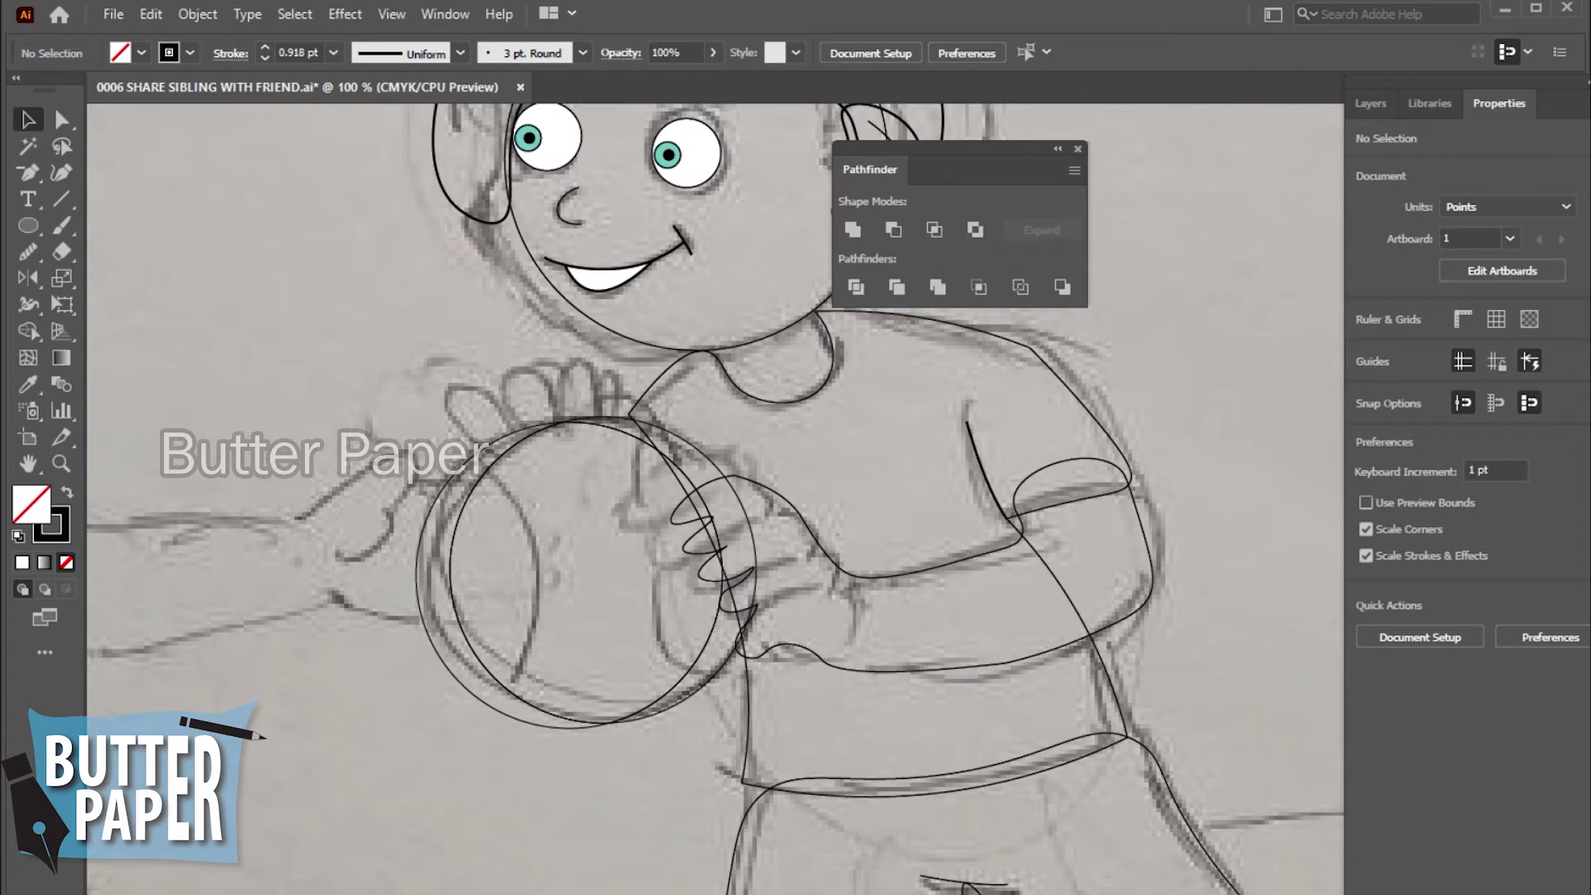
# - Hide Layer 1's pencil sketch in the Layers panel, then show it again
pyautogui.click(1370, 103)
pyautogui.click(1362, 207)
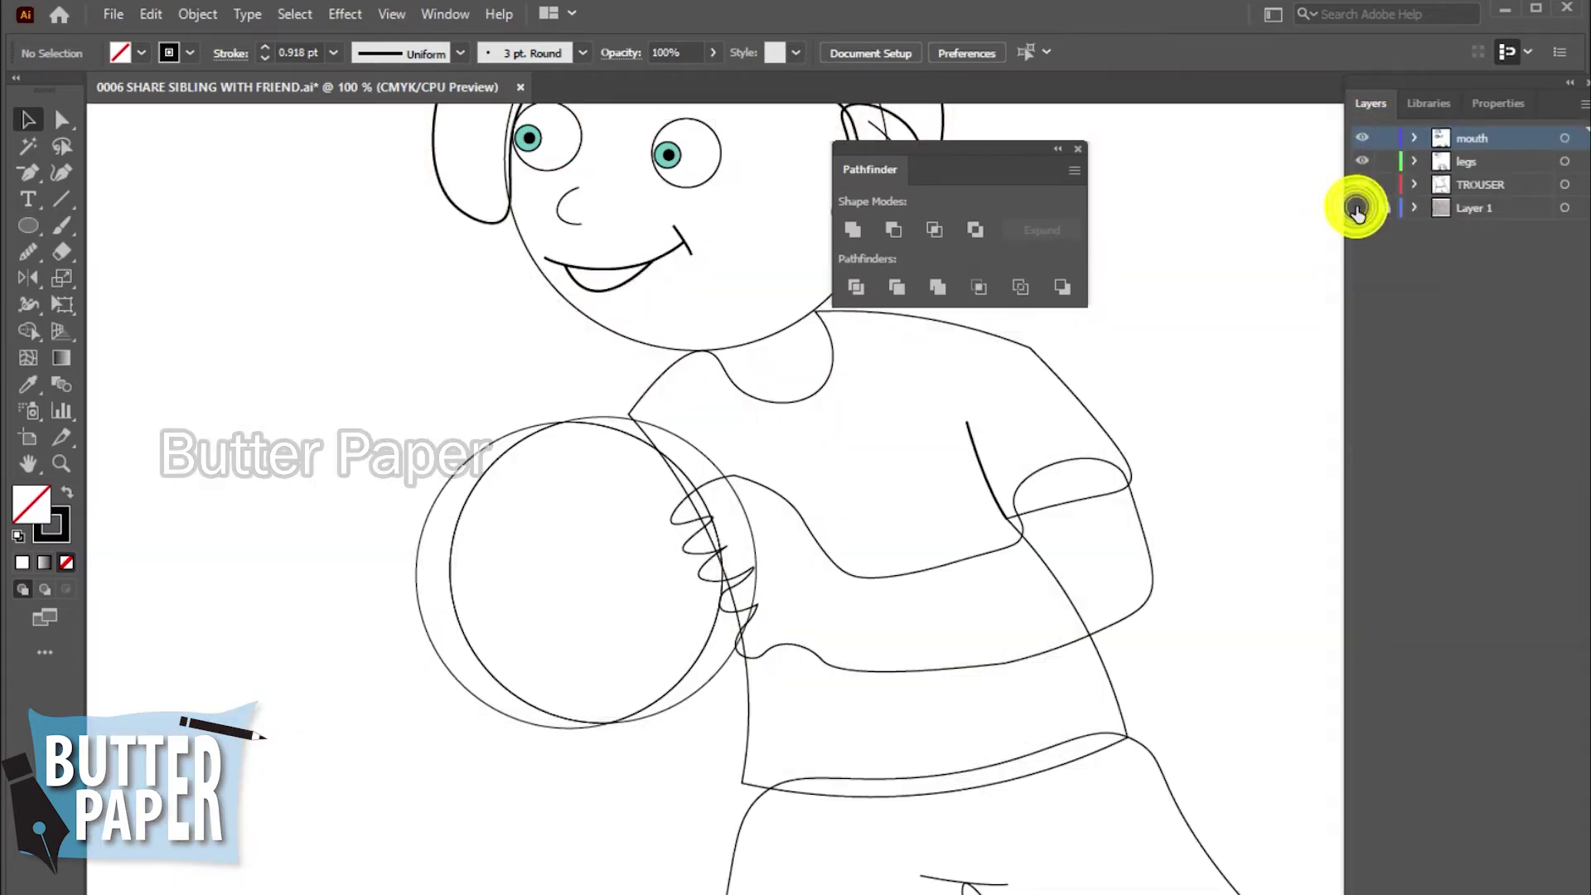
pyautogui.click(1360, 208)
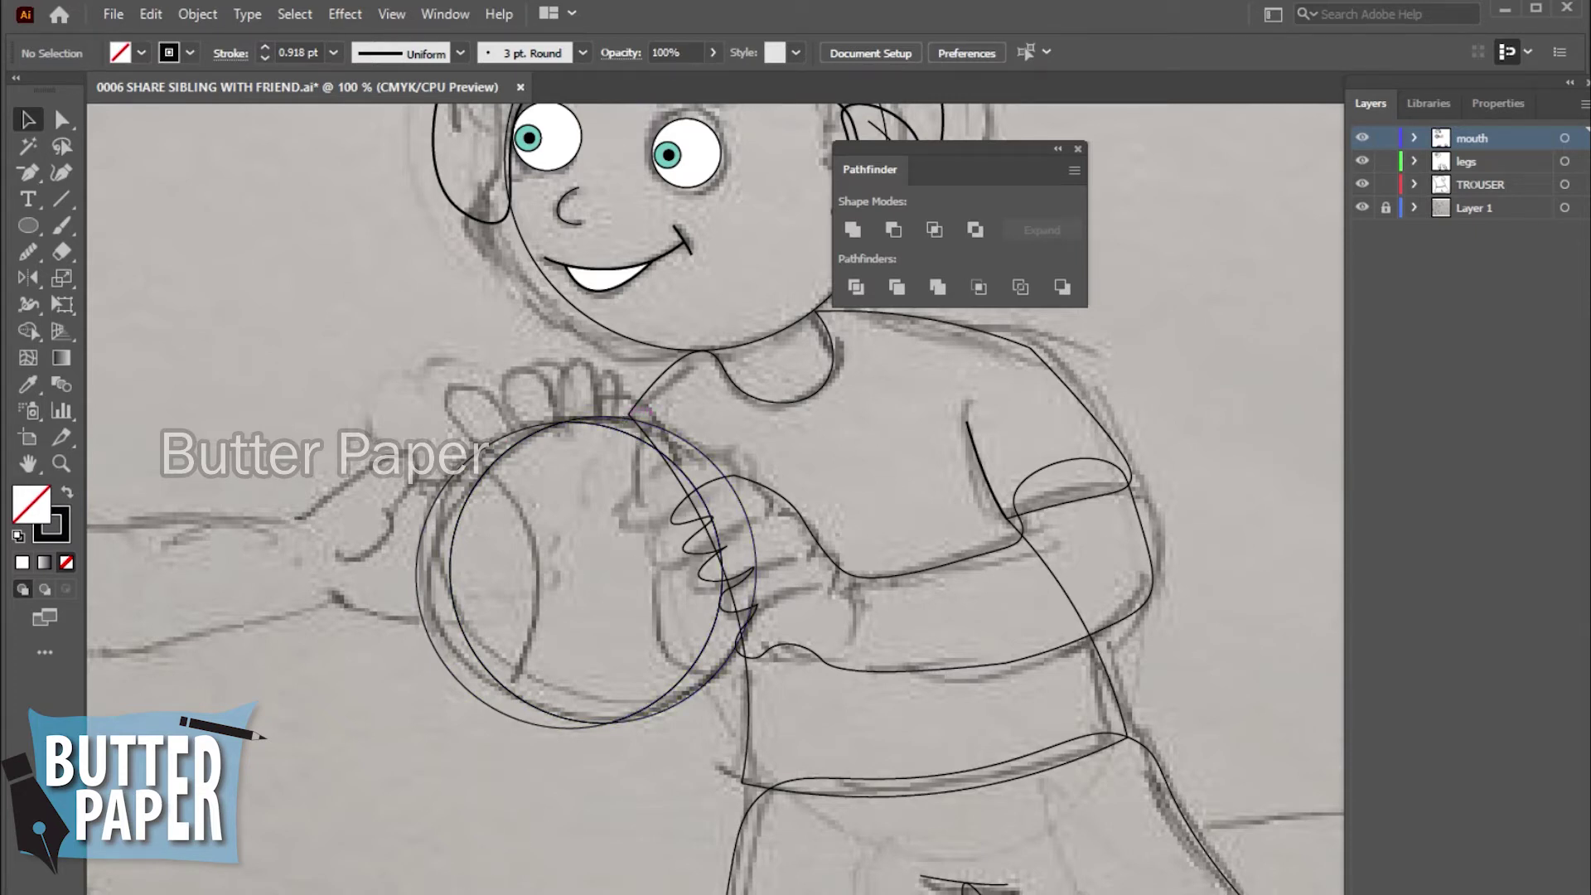
# - Pull the ball circle's right edge inward with the Curvature tool to match the sketch
pyautogui.click(717, 466)
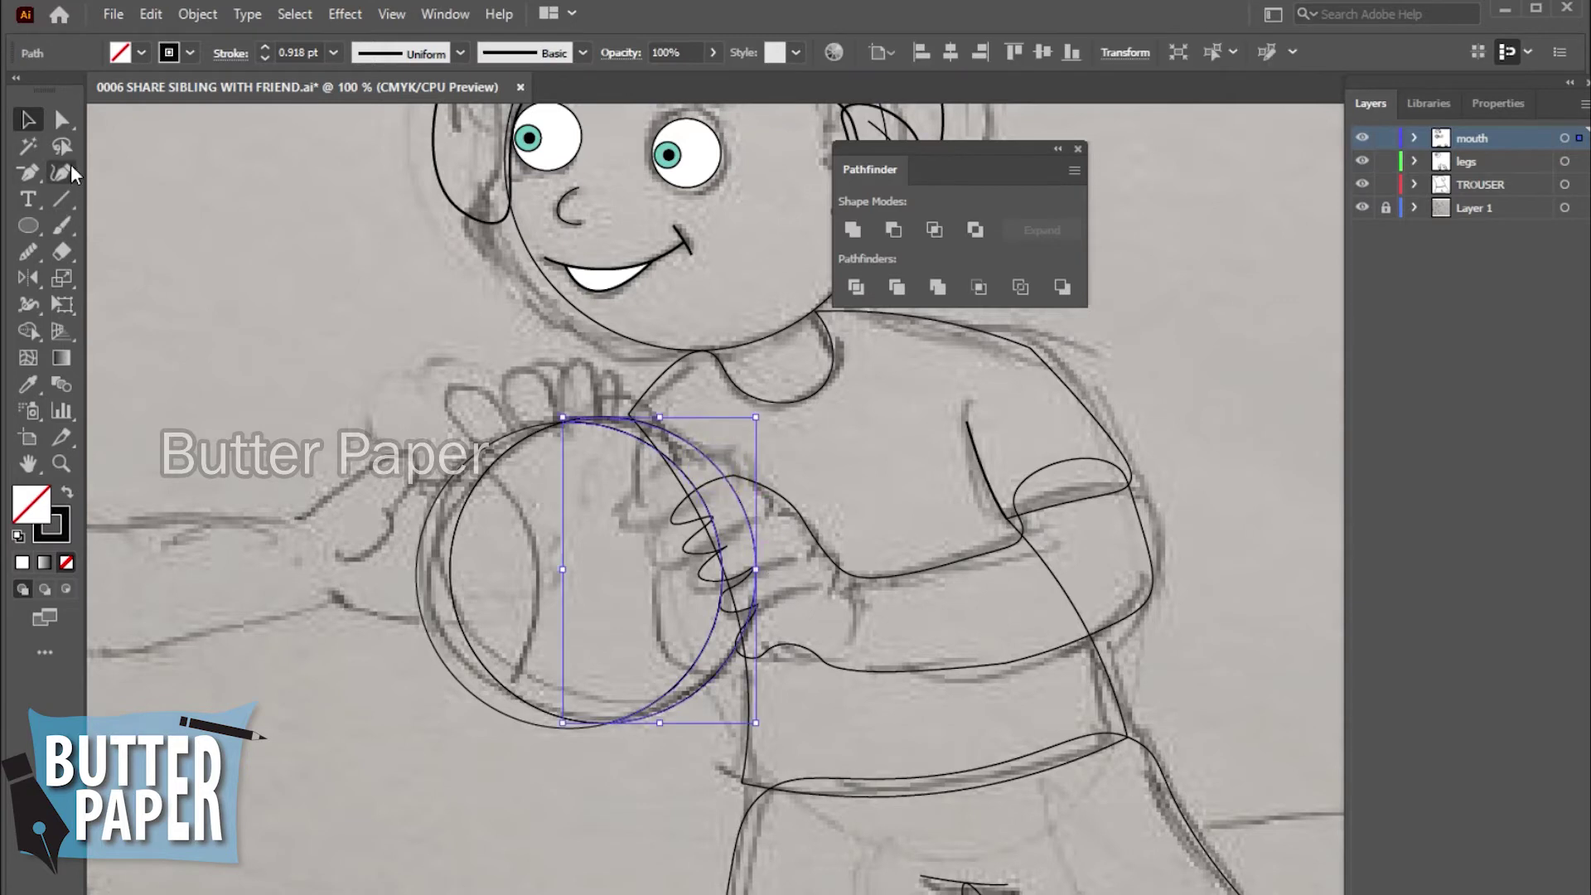
pyautogui.click(71, 171)
pyautogui.moveTo(756, 569); pyautogui.dragTo(739, 570)
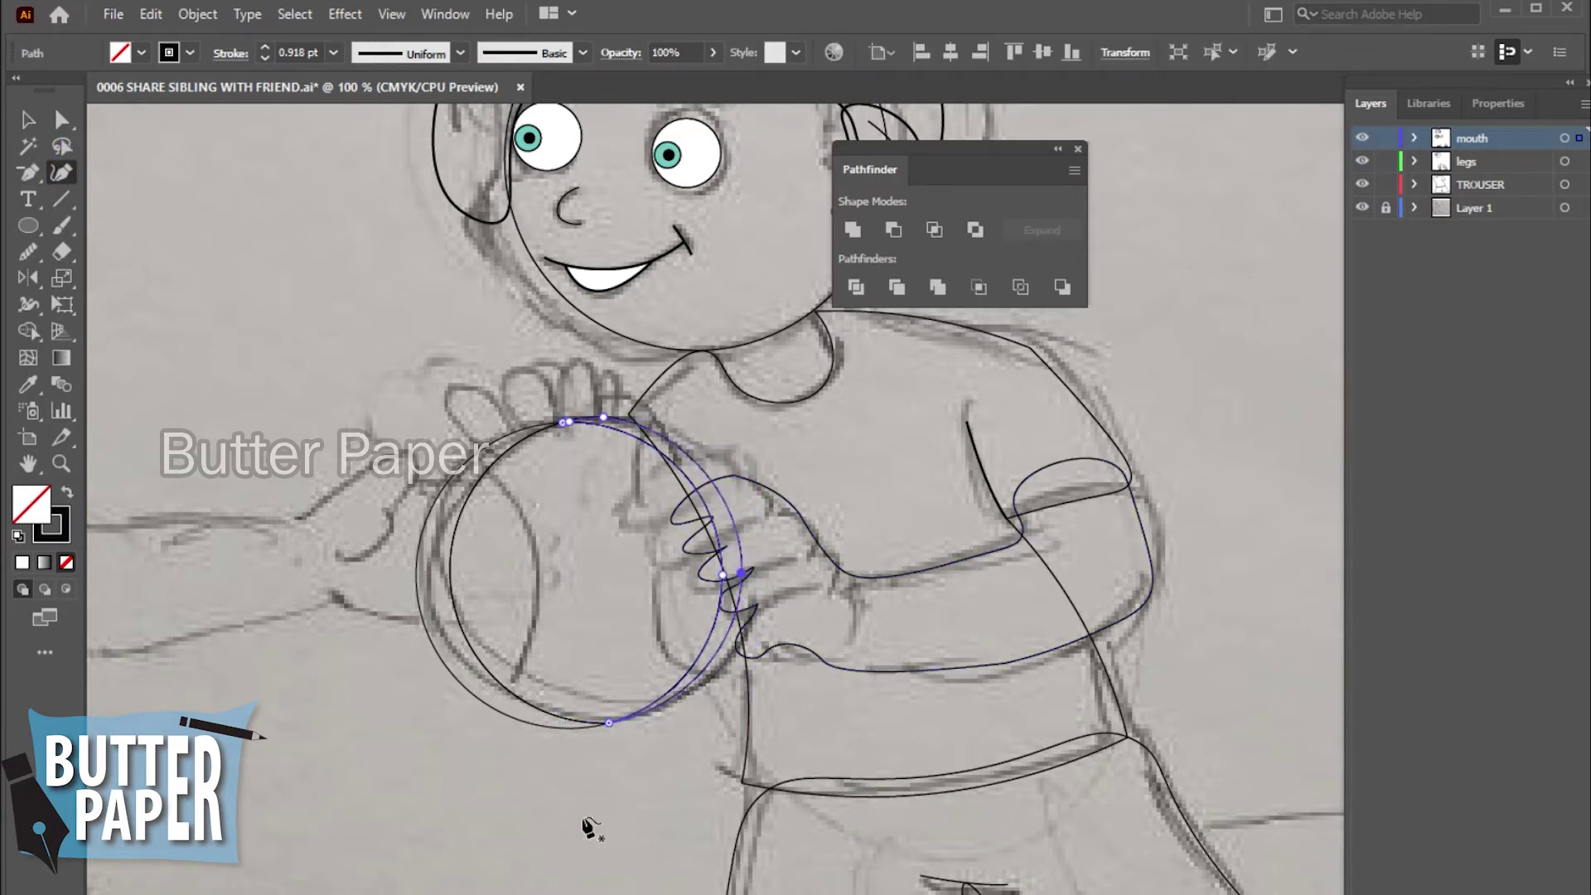
pyautogui.click(27, 119)
pyautogui.click(365, 759)
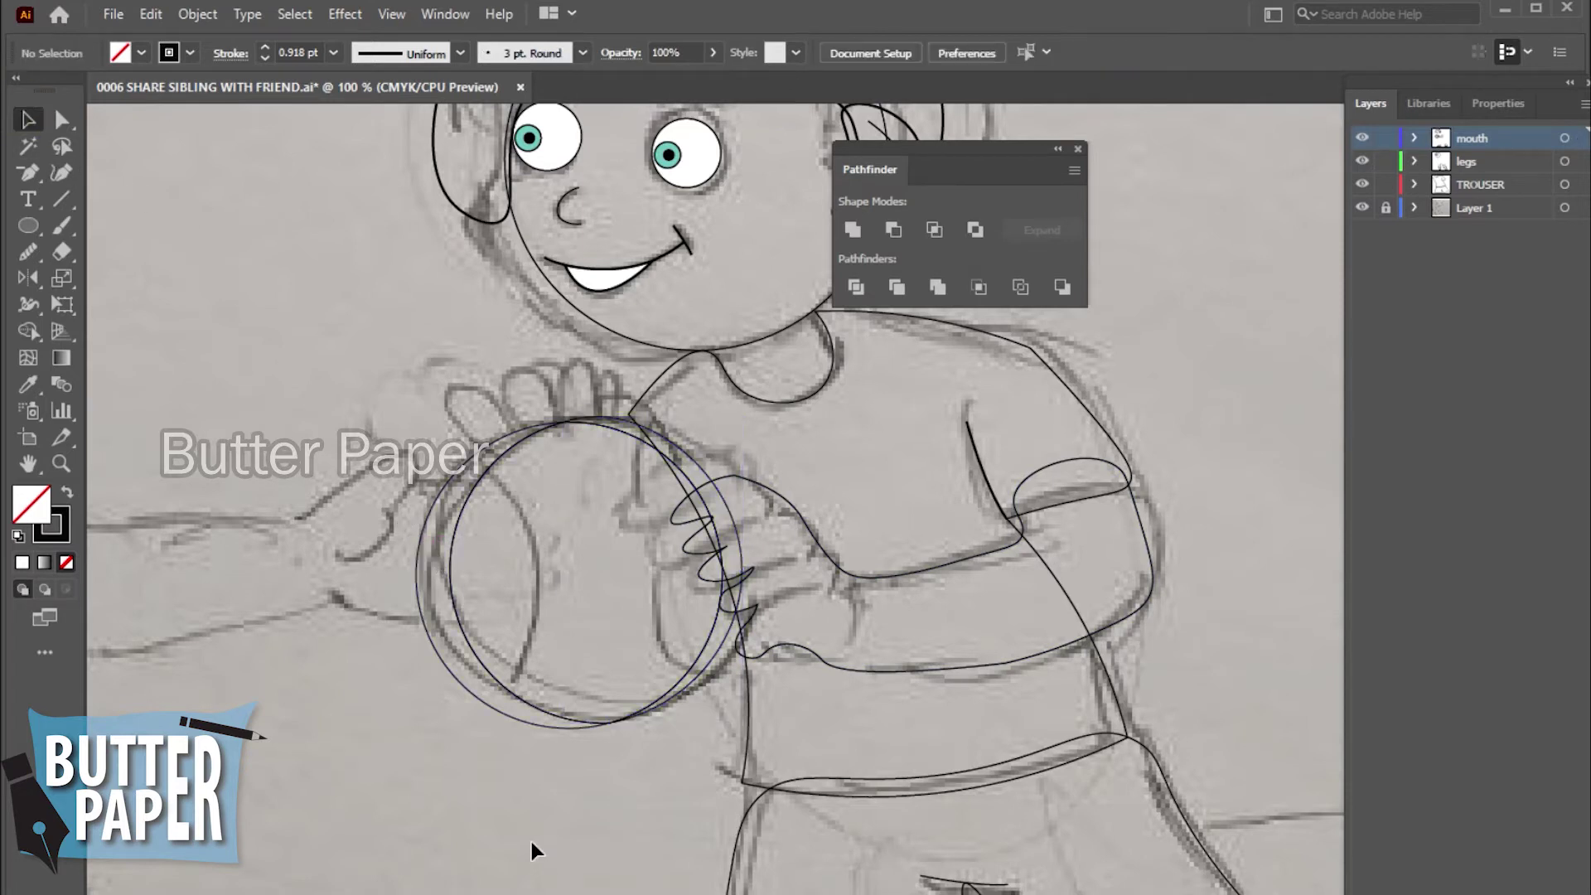
# - Shift the circle's left edge outward to follow the sketched ball outline
pyautogui.click(415, 561)
pyautogui.click(60, 173)
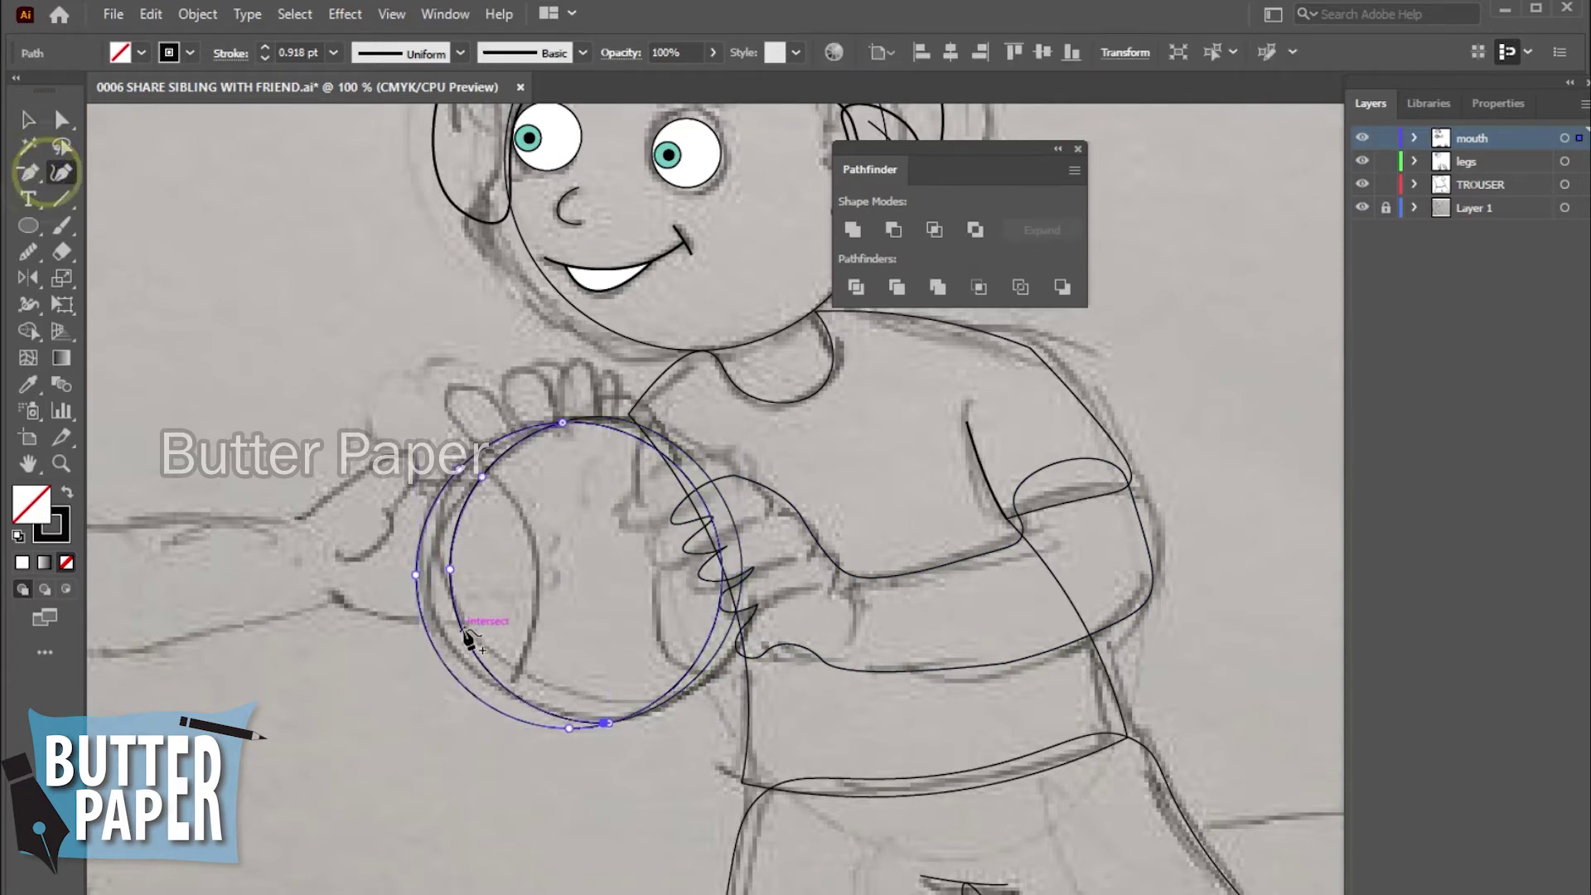
pyautogui.moveTo(415, 570); pyautogui.dragTo(429, 570)
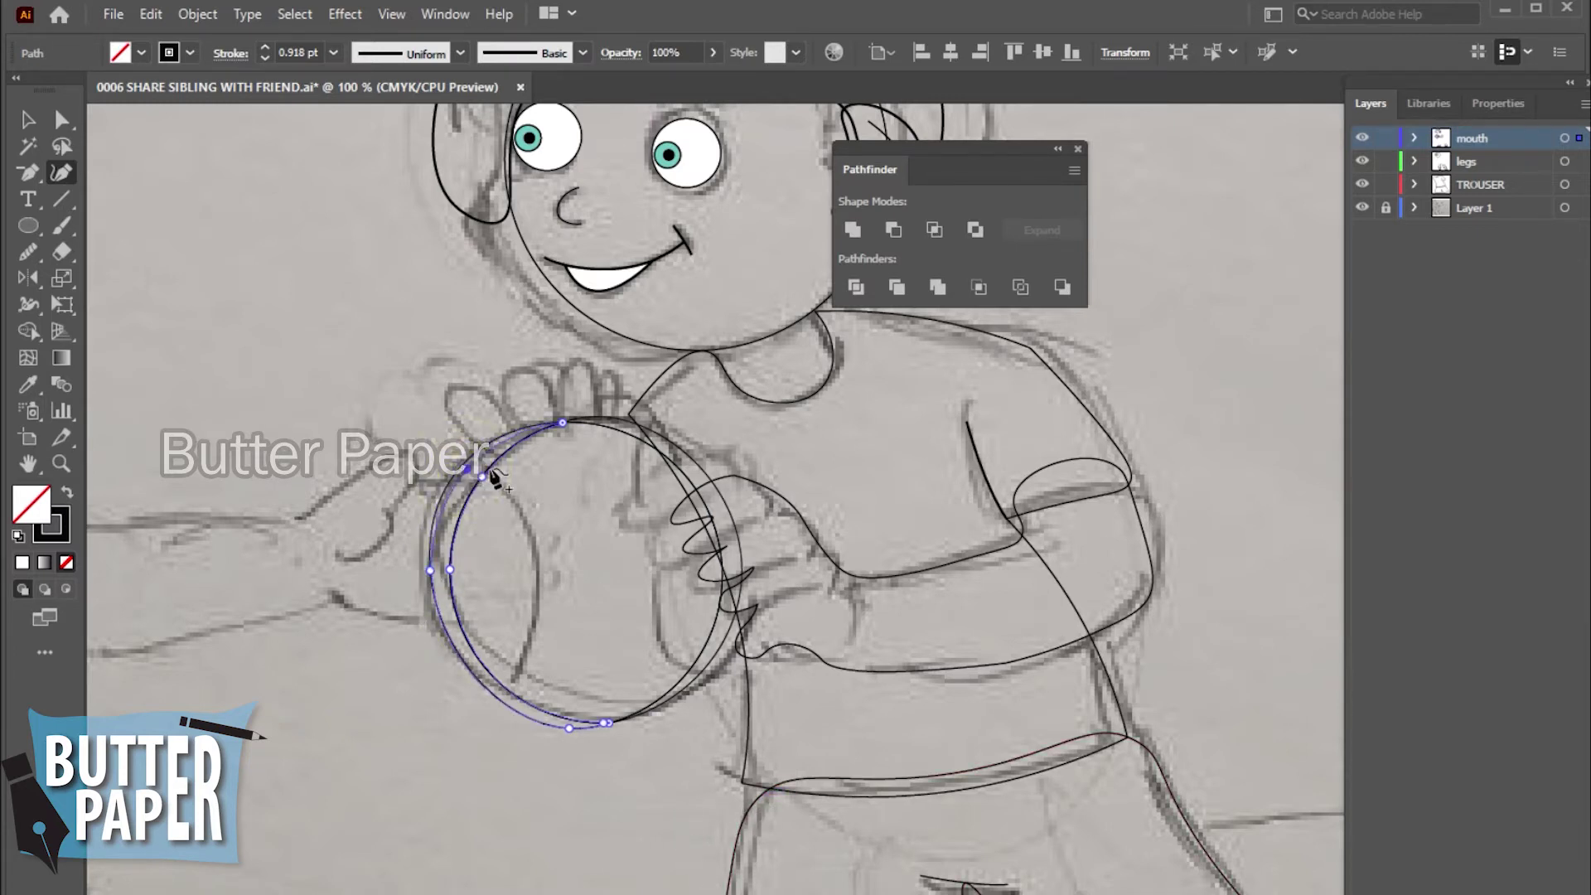
pyautogui.click(27, 120)
pyautogui.click(396, 822)
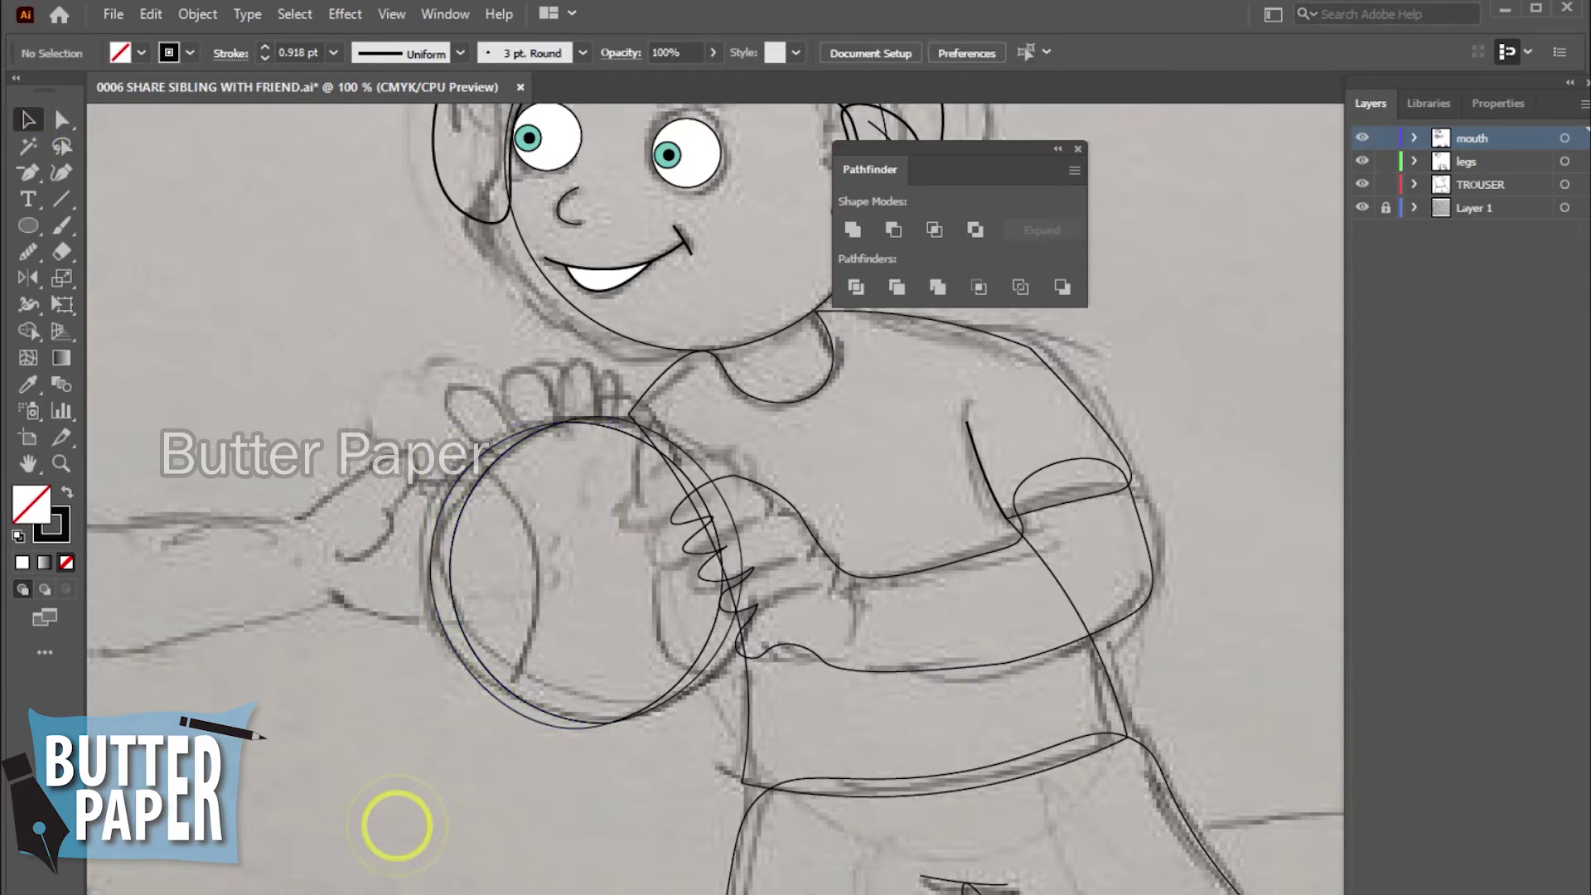
# - Draw a curved seam arc with the Pen tool from the ball's top to near its bottom
pyautogui.moveTo(33, 176); pyautogui.dragTo(144, 172)
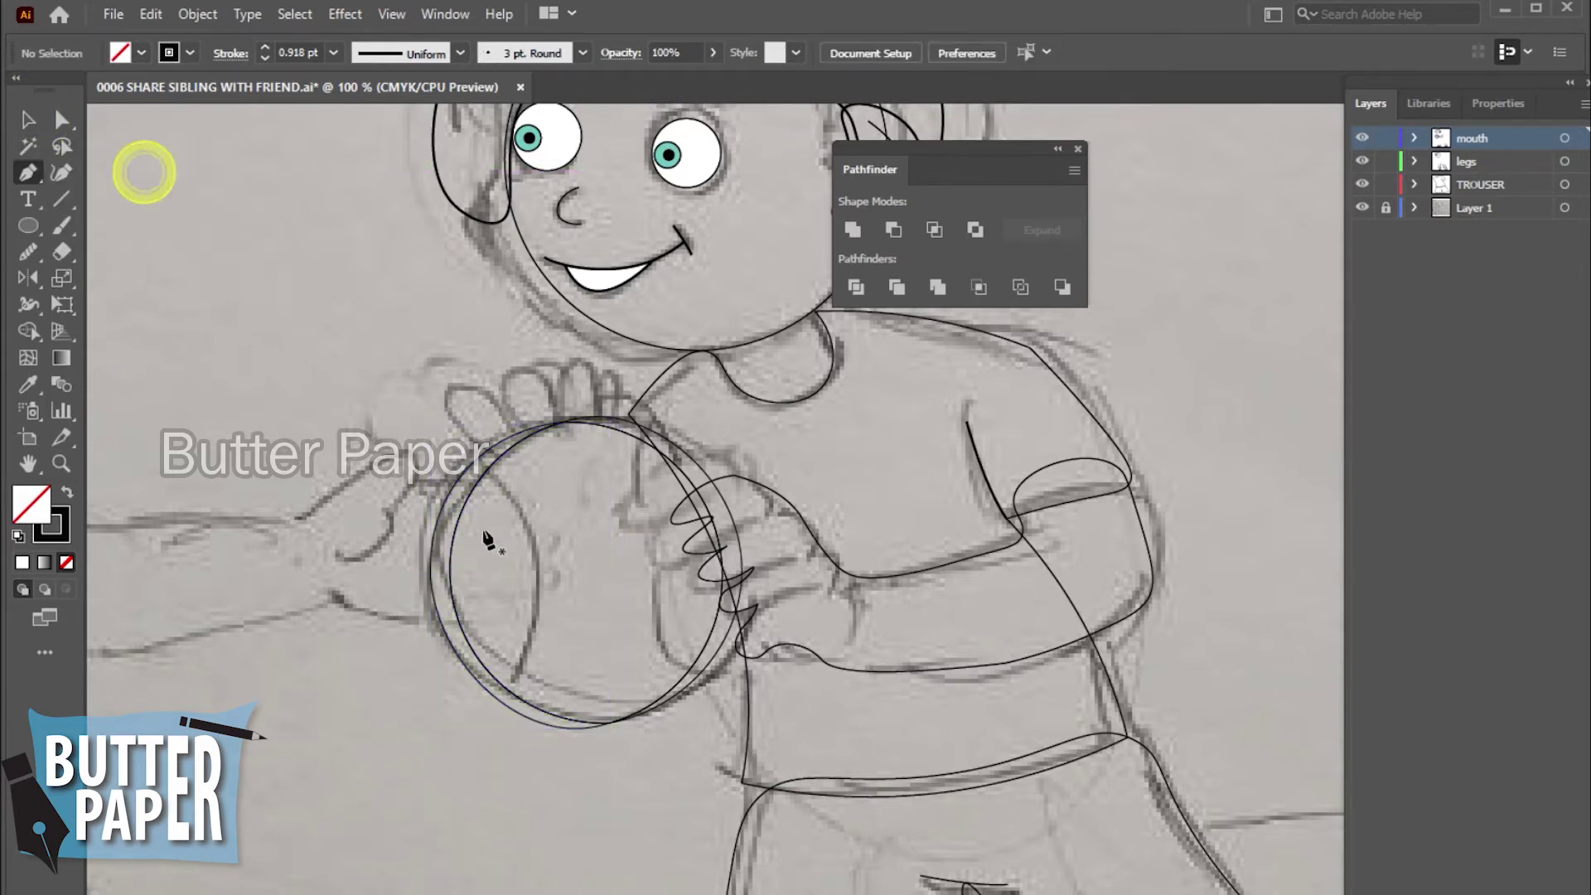
pyautogui.click(489, 471)
pyautogui.moveTo(509, 690)
pyautogui.mouseDown()
pyautogui.moveTo(459, 817)
pyautogui.moveTo(430, 843)
pyautogui.mouseUp()
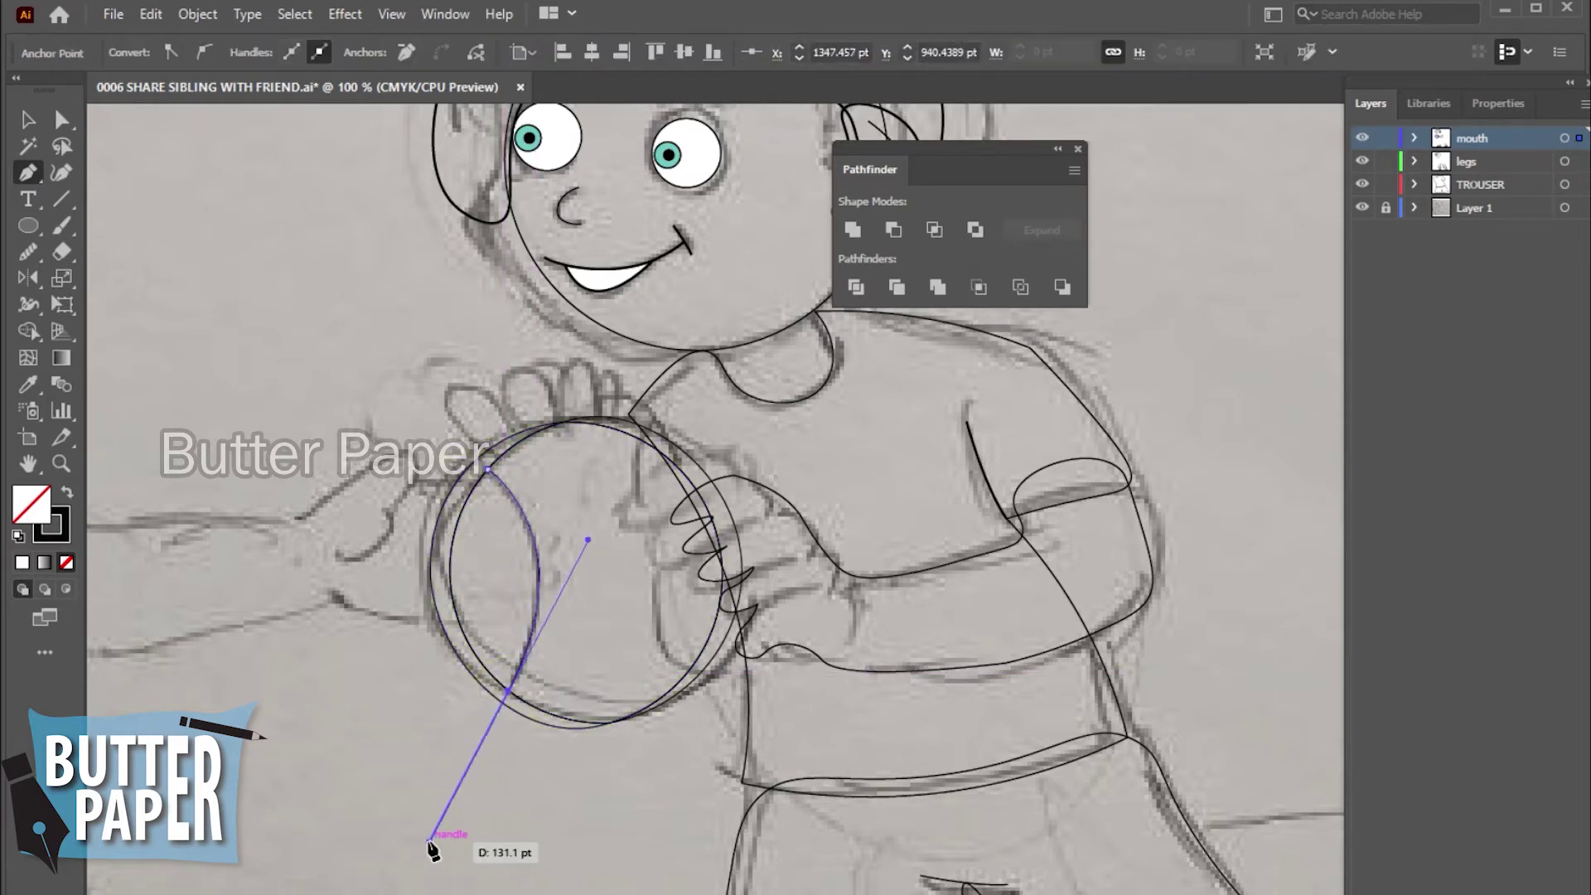
pyautogui.keyDown('ctrl'); pyautogui.click(620, 877); pyautogui.keyUp('ctrl')
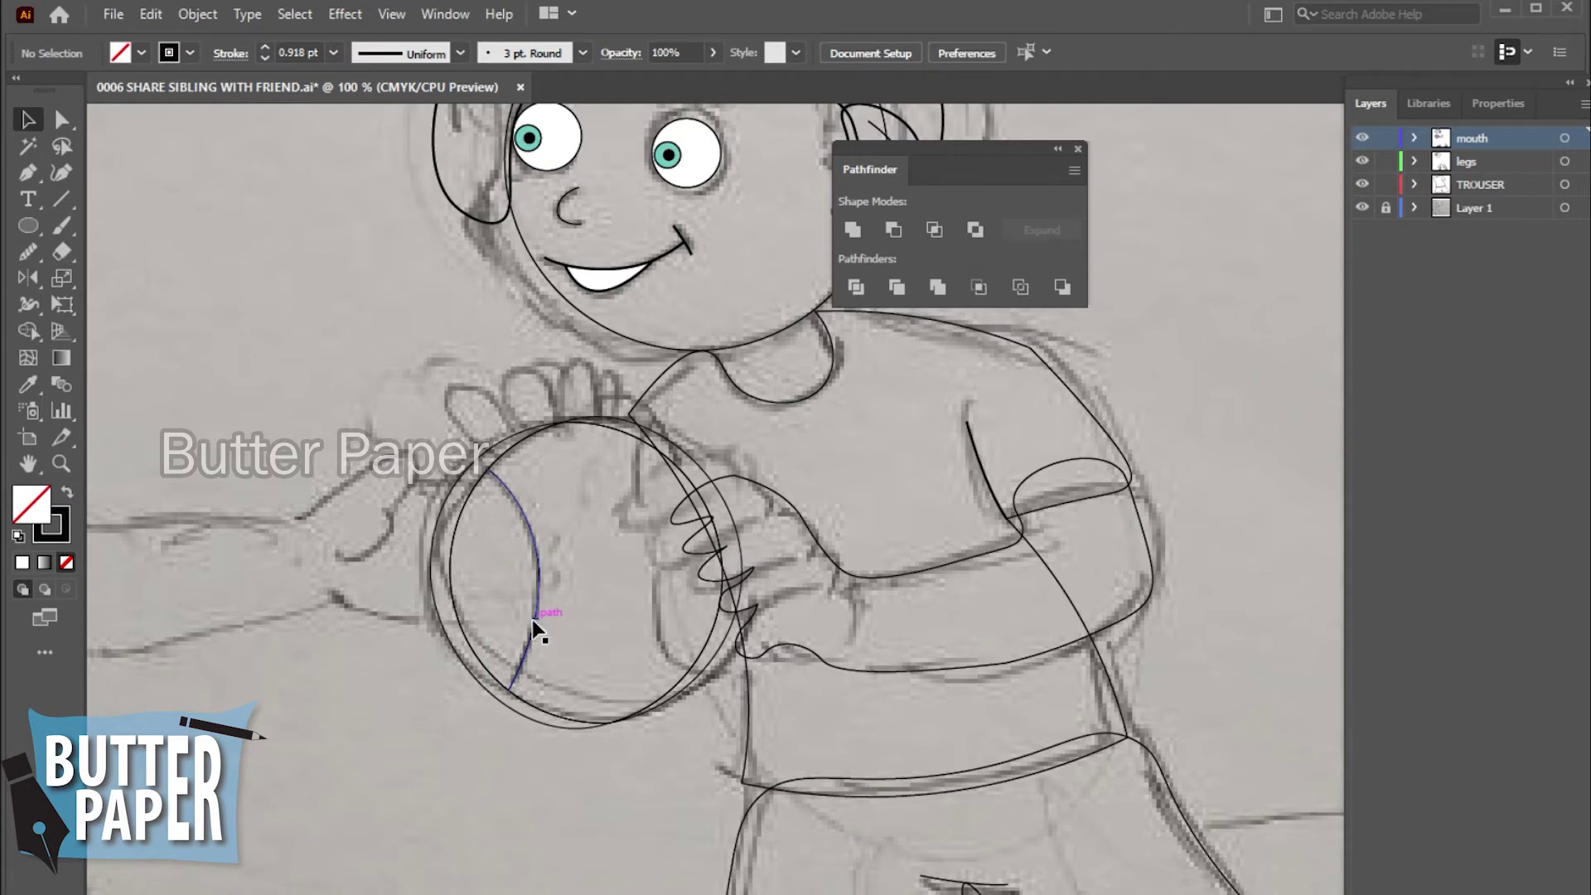
# - Duplicate the seam arc to the right, flip it horizontally, and nudge it further right
pyautogui.moveTo(533, 622); pyautogui.dragTo(655, 623)
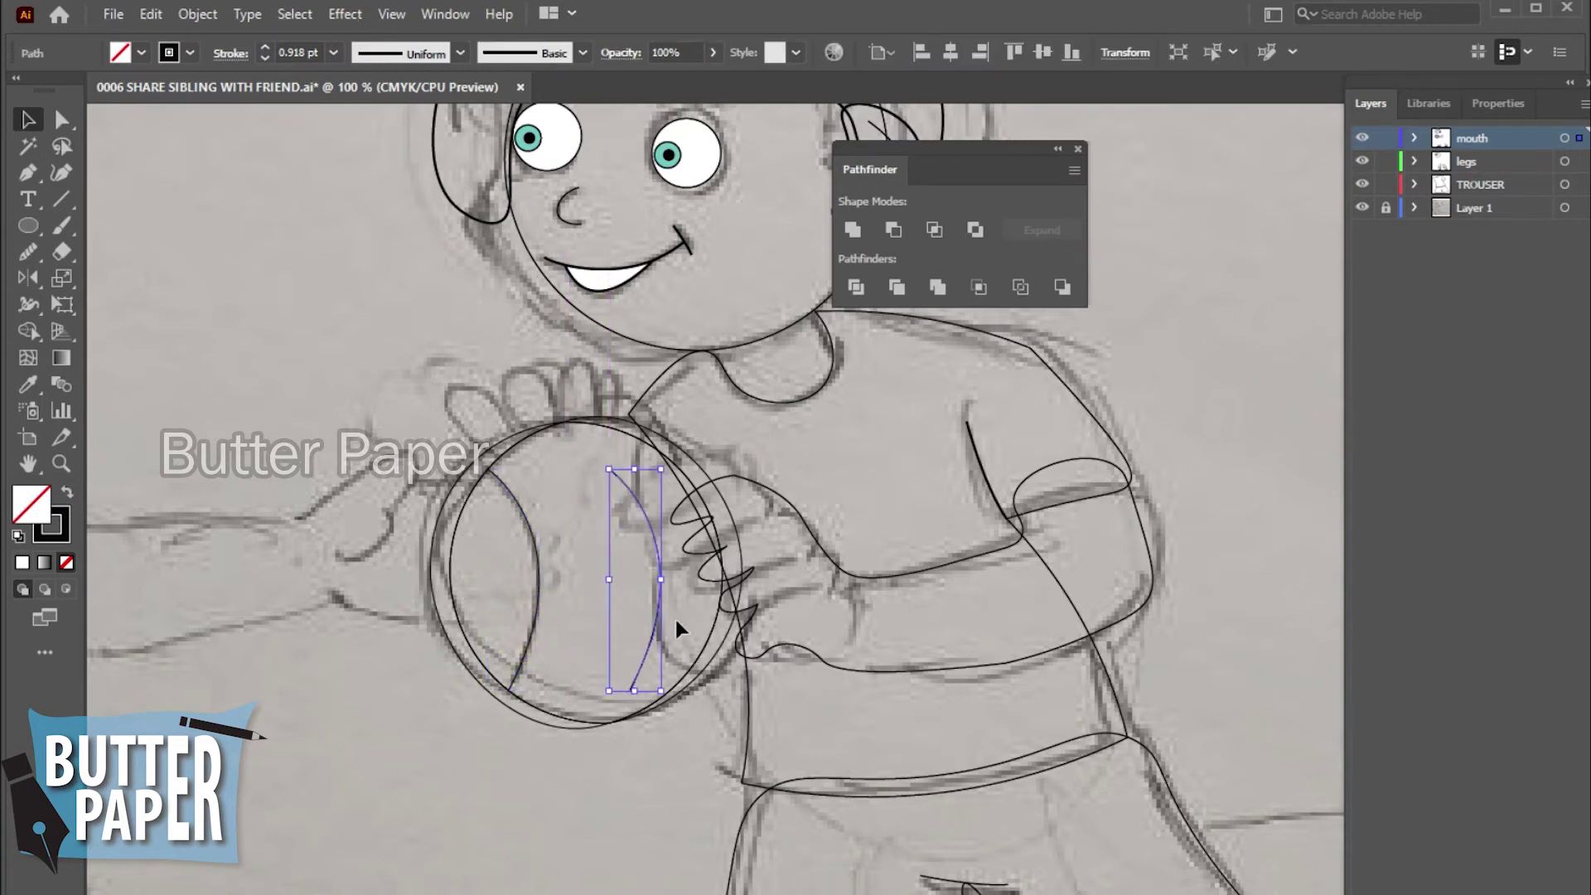
pyautogui.click(1498, 103)
pyautogui.click(1518, 260)
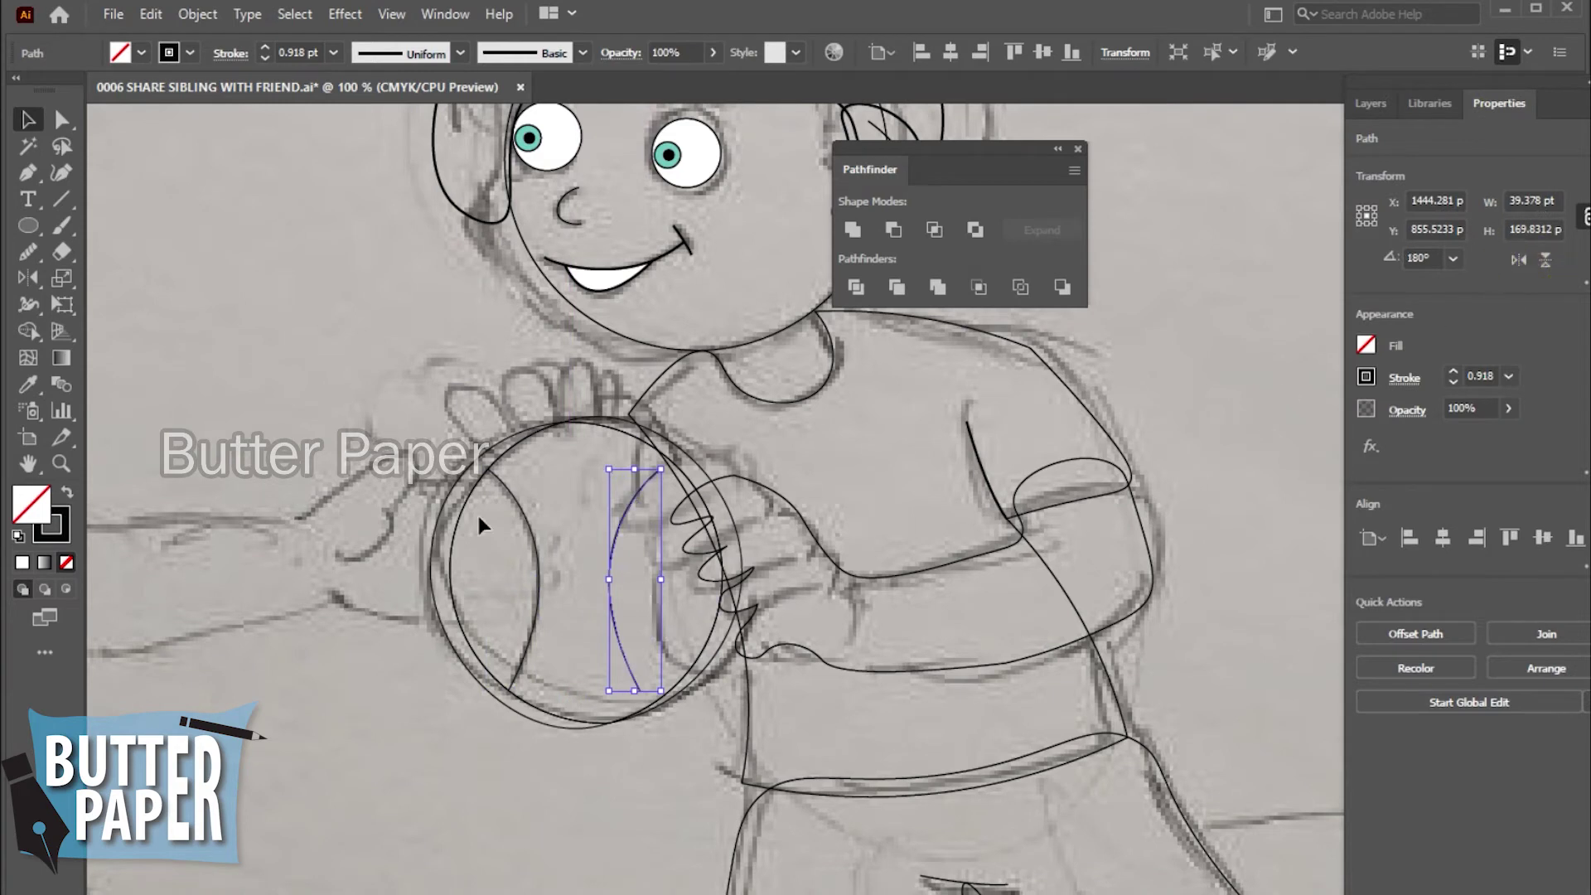
pyautogui.press('Right')
pyautogui.press('Right')
pyautogui.press('Right')
pyautogui.press('Right')
pyautogui.press('Right')
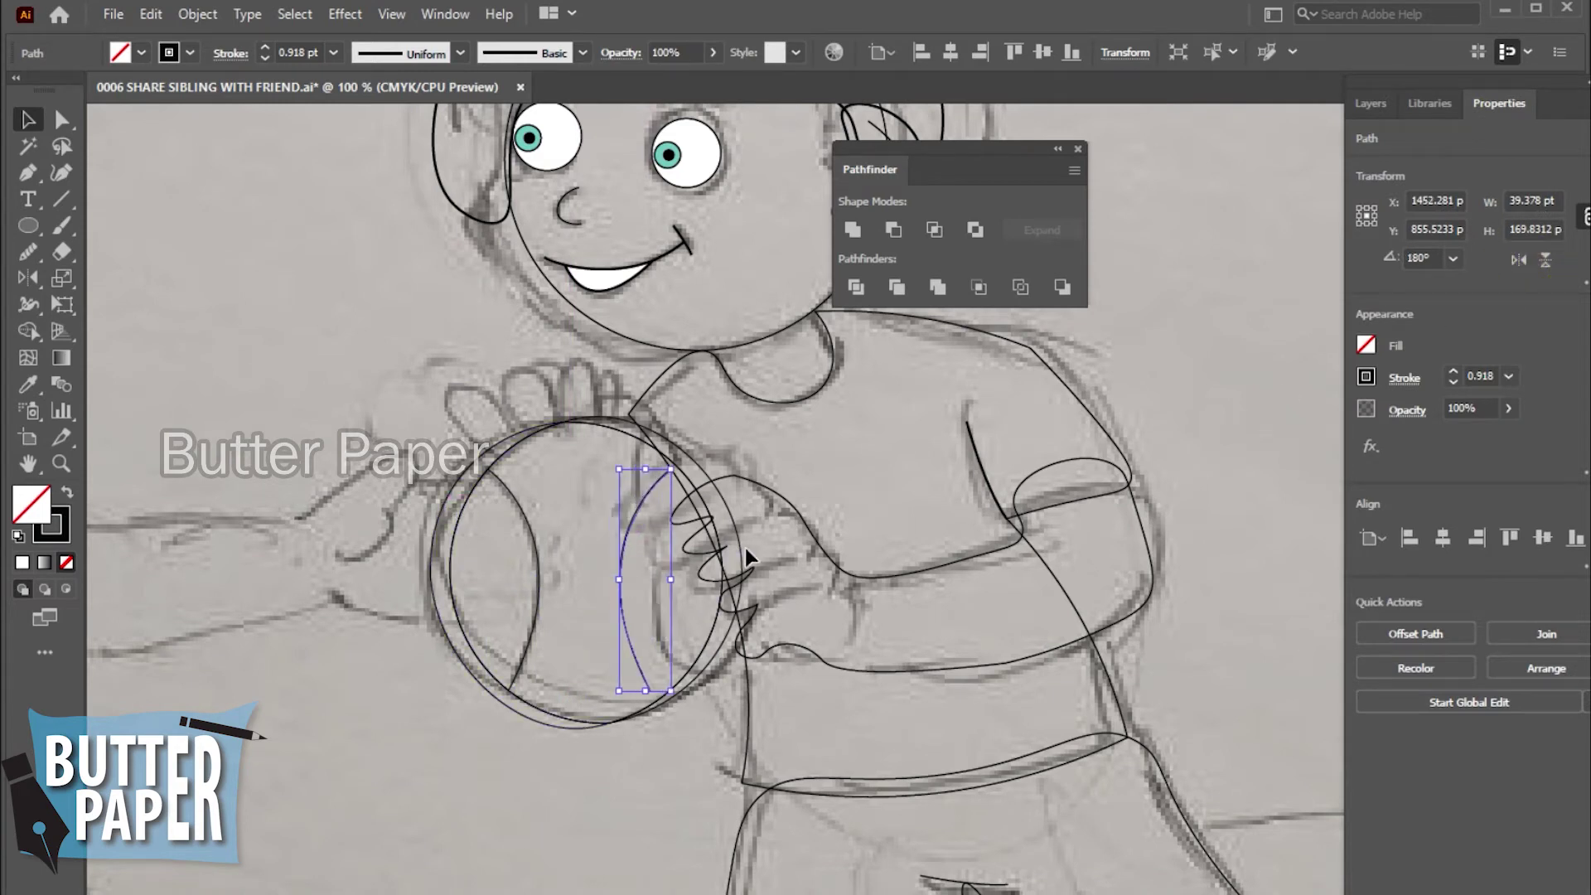
pyautogui.press('Right')
pyautogui.press('Right')
pyautogui.press('Right')
pyautogui.press('Right')
pyautogui.press('Right')
pyautogui.press('Right')
pyautogui.press('Right')
pyautogui.press('Right')
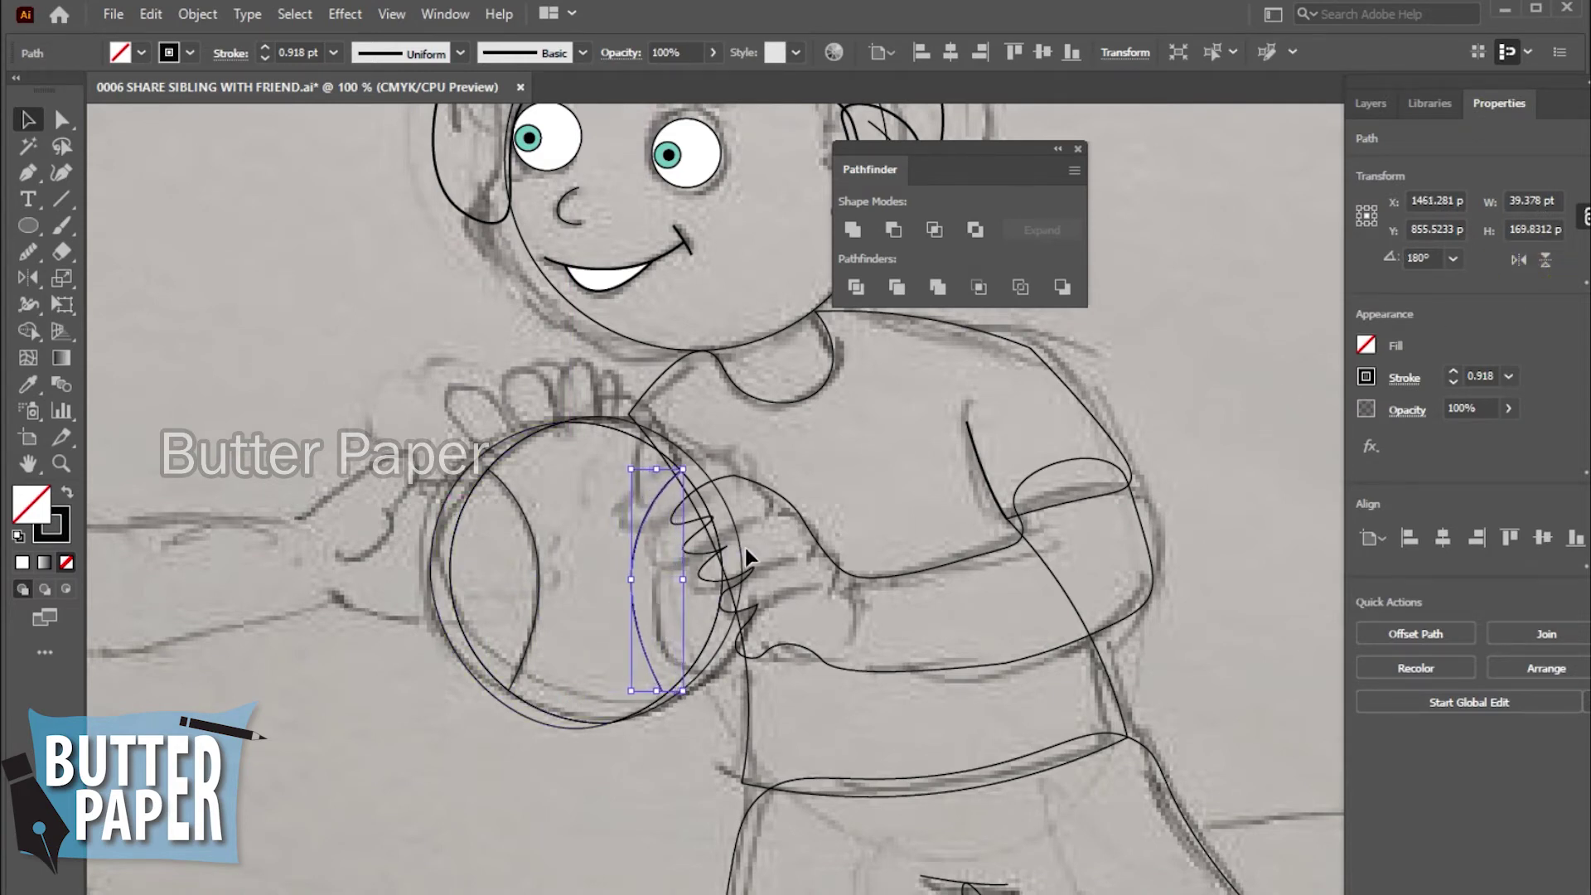
pyautogui.press('Right')
pyautogui.press('Right')
pyautogui.press('Right')
pyautogui.press('Right')
# - Zoom in on the ball and nudge the right seam arc slightly down and left
pyautogui.click(636, 864)
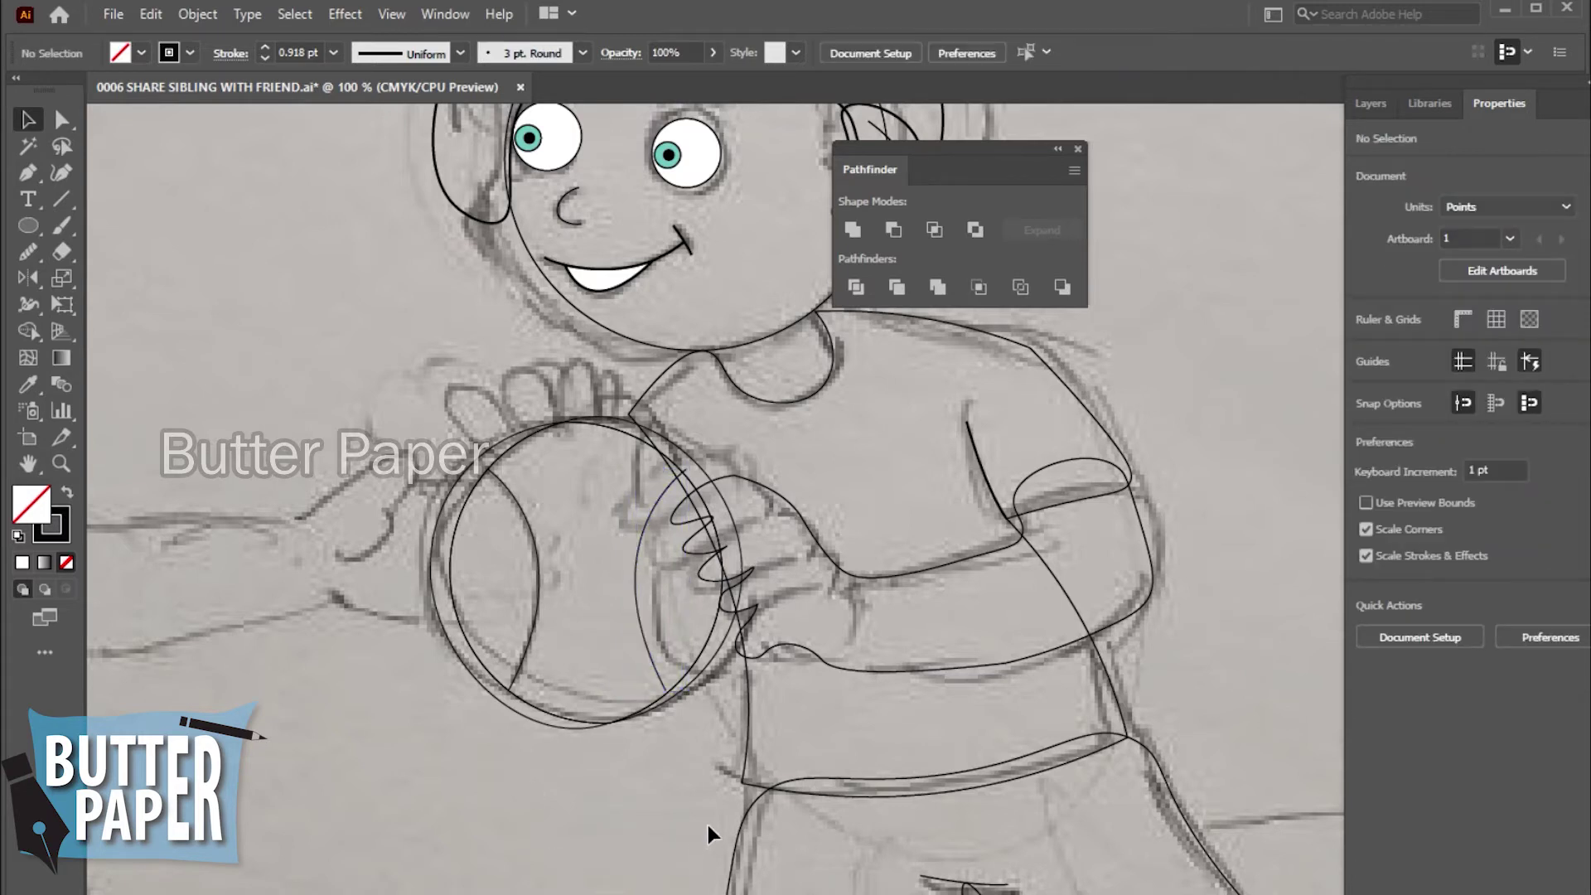
pyautogui.press('z')
pyautogui.click(756, 746)
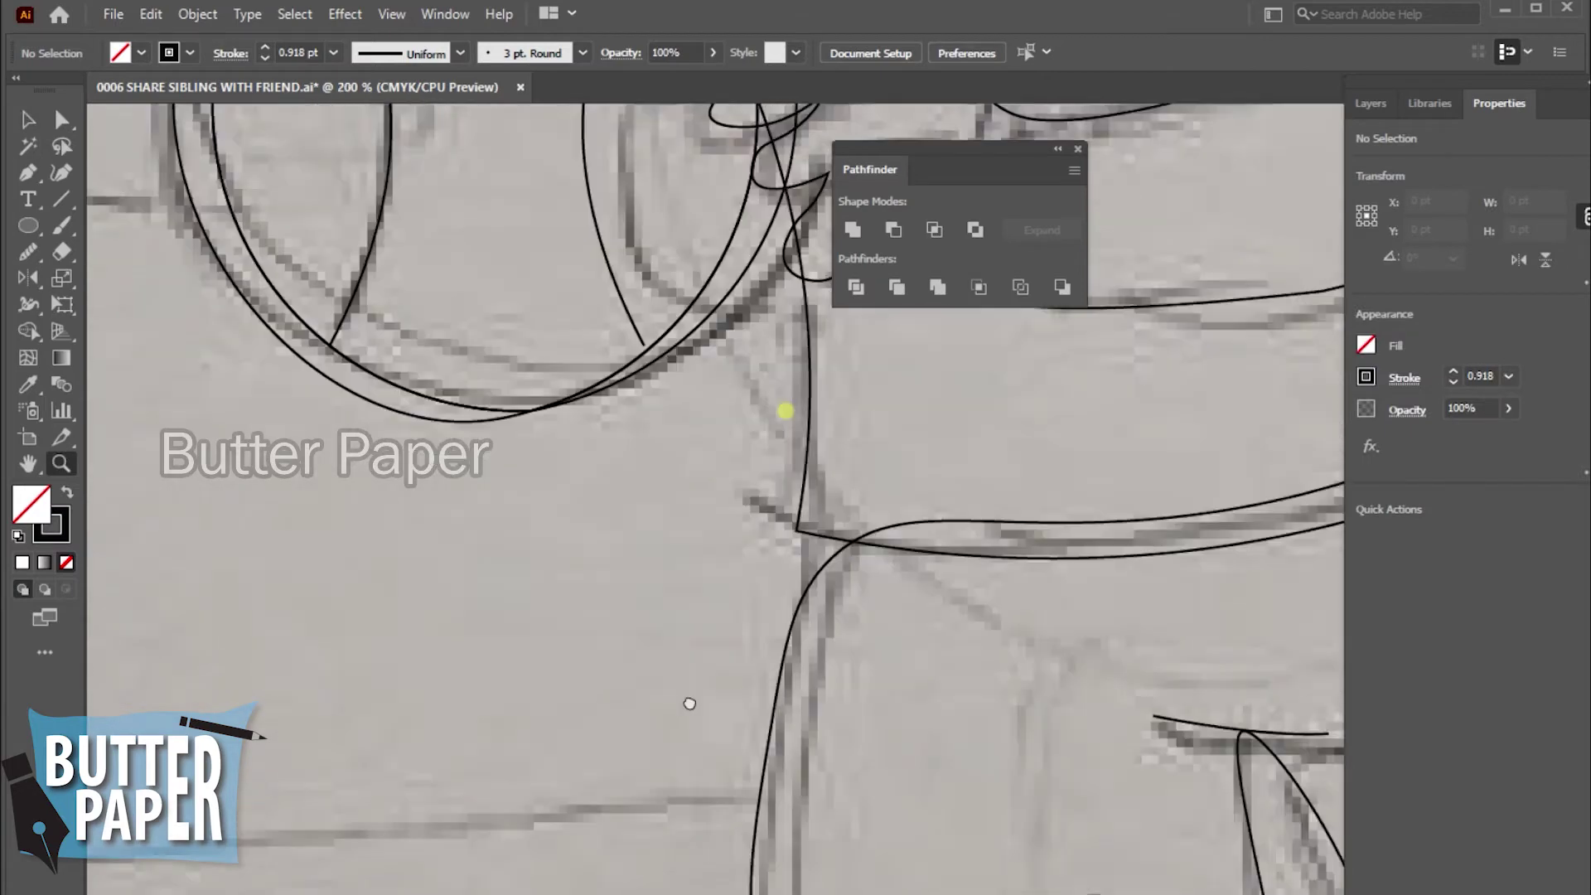
pyautogui.click(27, 119)
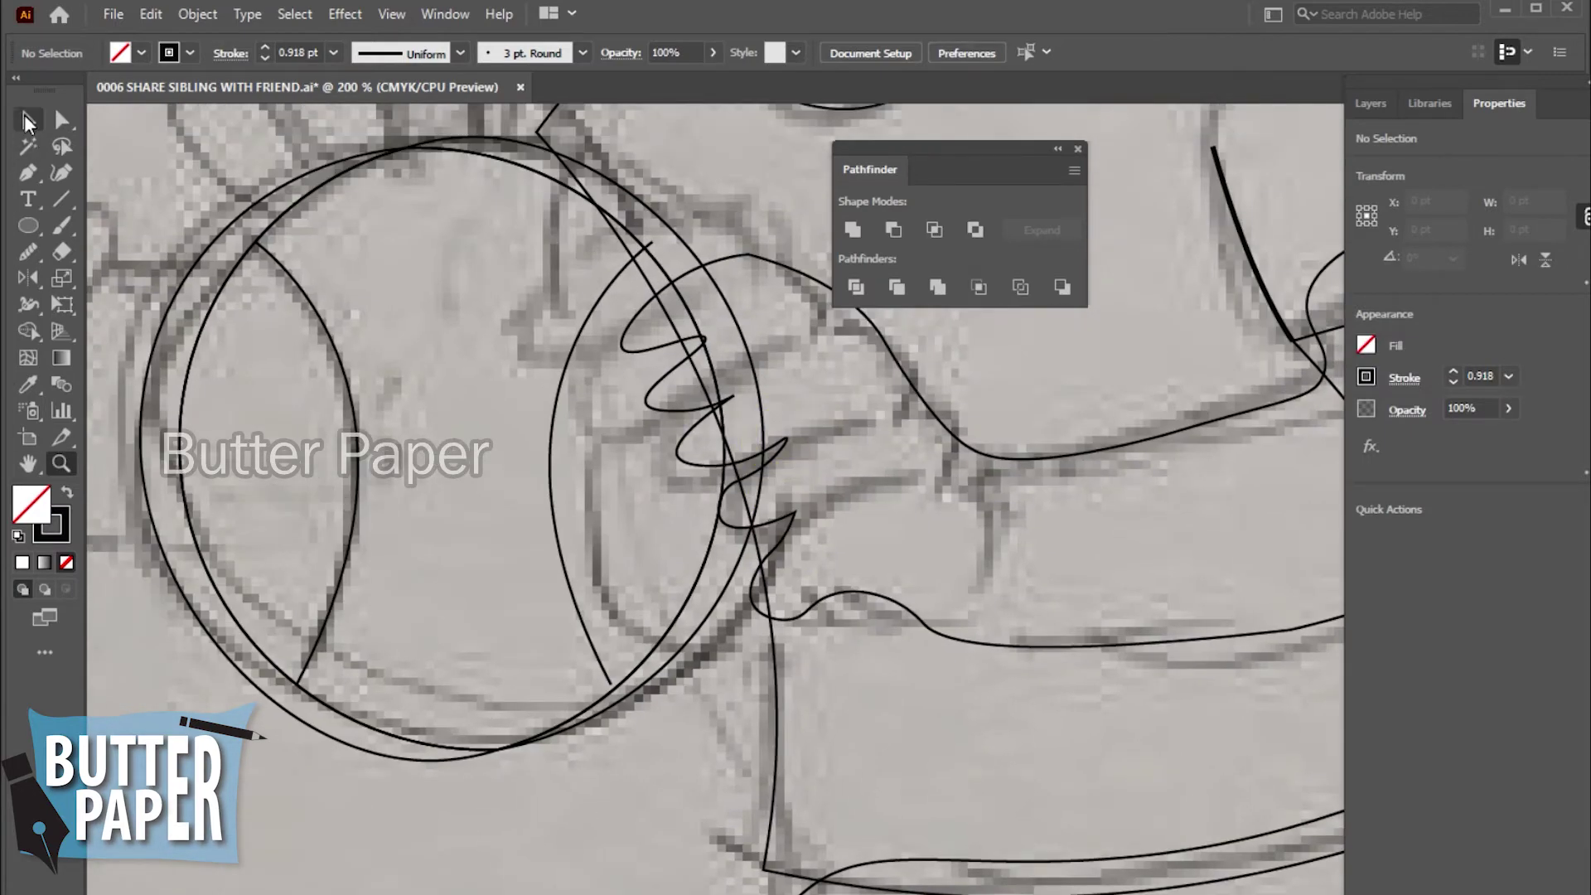
pyautogui.click(570, 562)
pyautogui.press('Down')
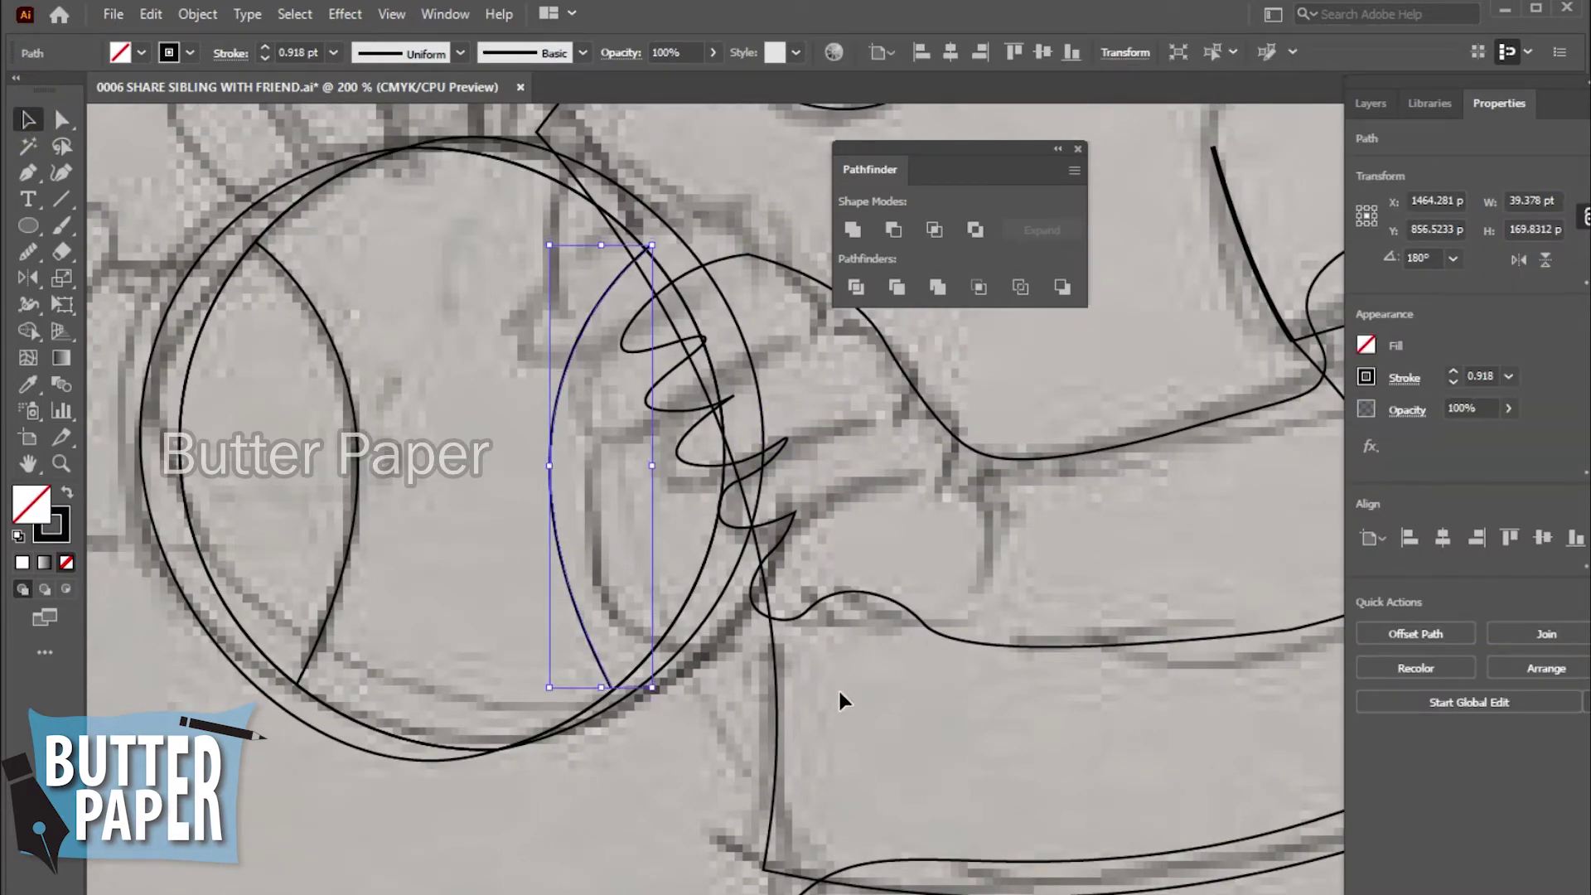
pyautogui.press('Down')
pyautogui.press('Left')
pyautogui.press('Down')
pyautogui.press('Down')
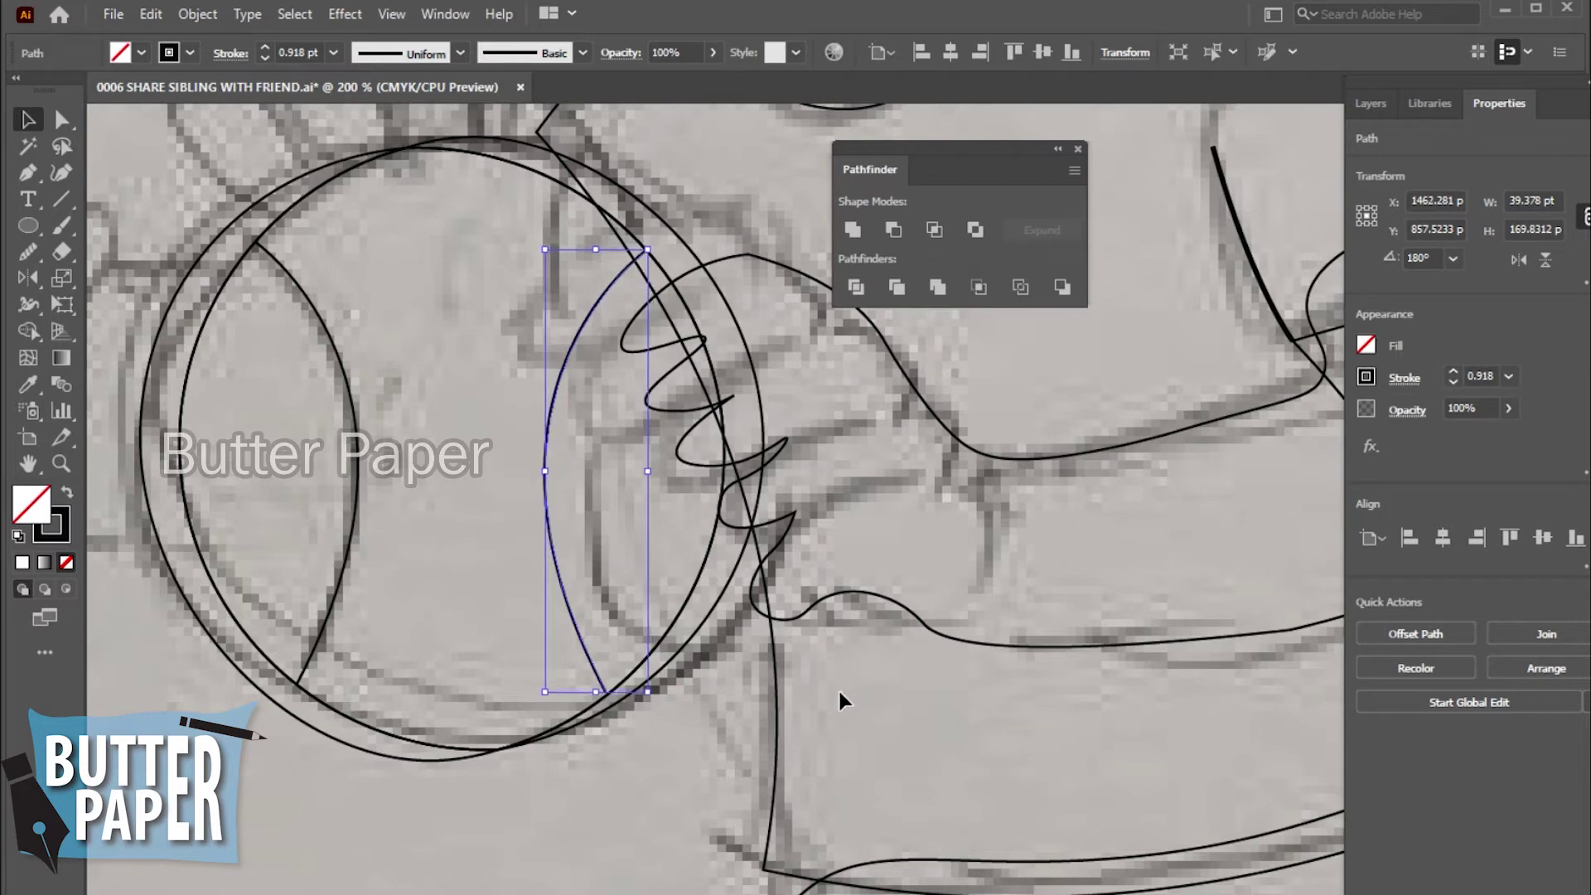
pyautogui.press('Left')
pyautogui.click(569, 875)
# - Drag the right seam's bottom anchor onto the ball outline with Direct Selection
pyautogui.press('z')
pyautogui.click(674, 266)
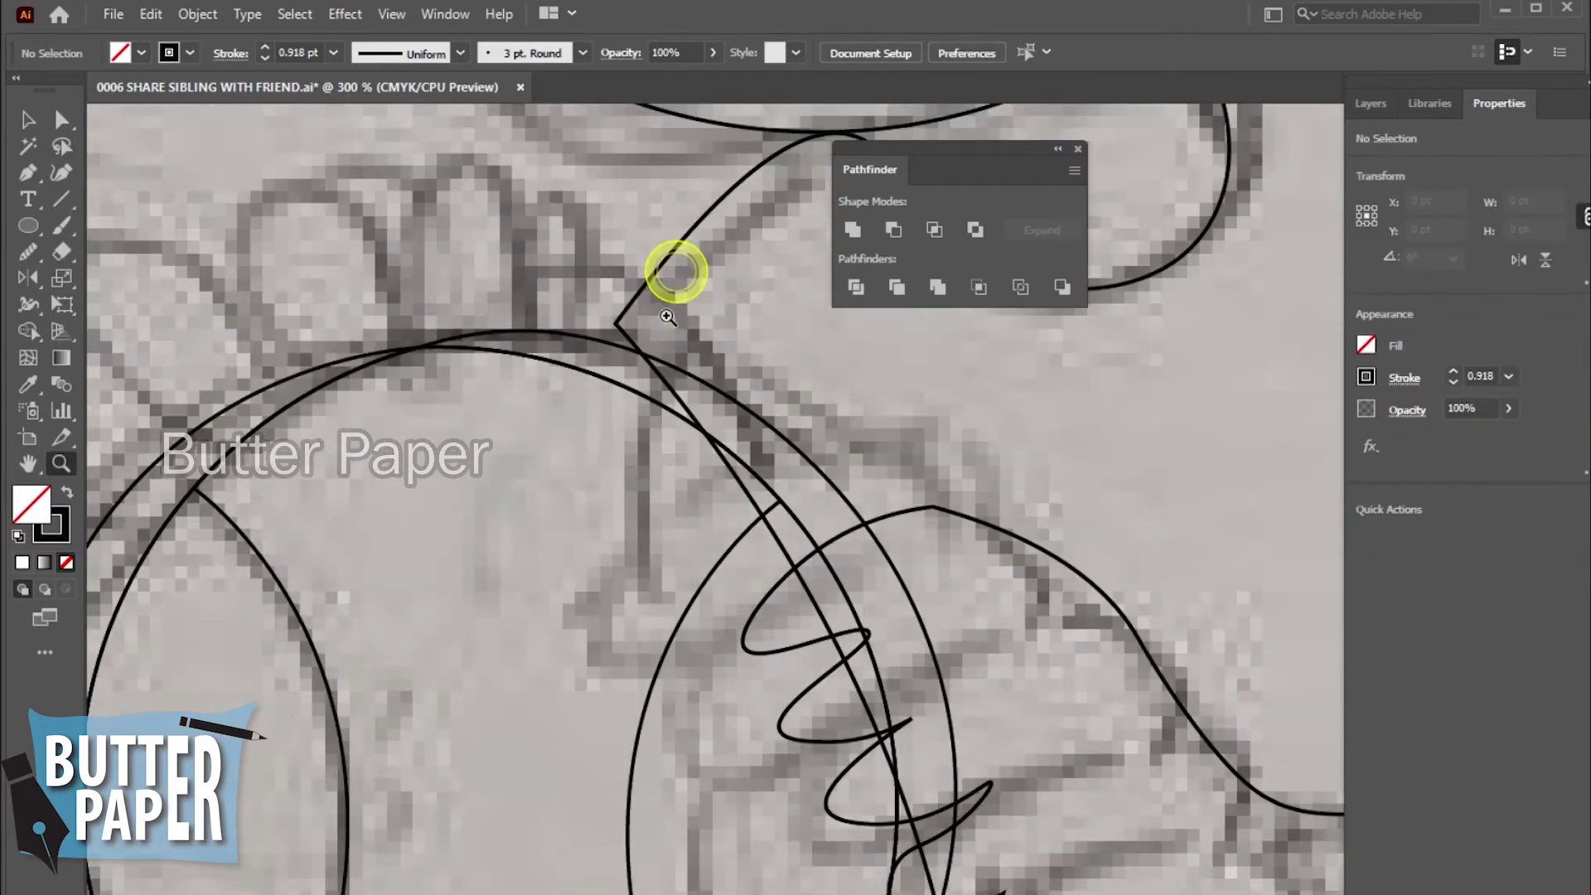
pyautogui.click(824, 533)
pyautogui.click(904, 556)
pyautogui.keyDown('alt'); pyautogui.click(743, 561); pyautogui.keyUp('alt')
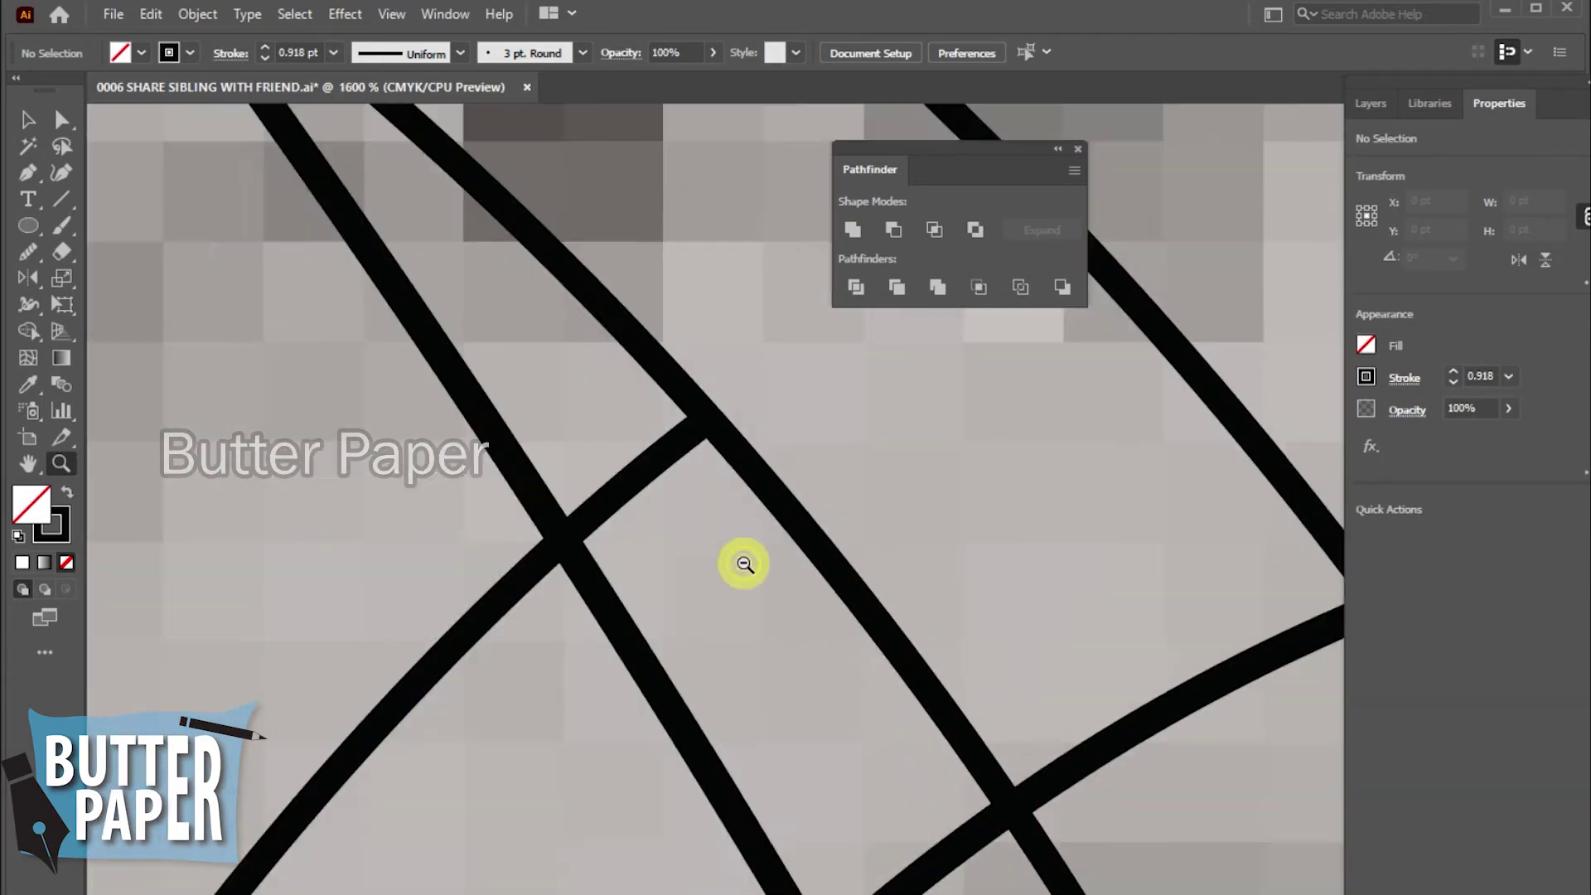
pyautogui.keyDown('alt'); pyautogui.click(746, 580); pyautogui.keyUp('alt')
pyautogui.click(909, 519)
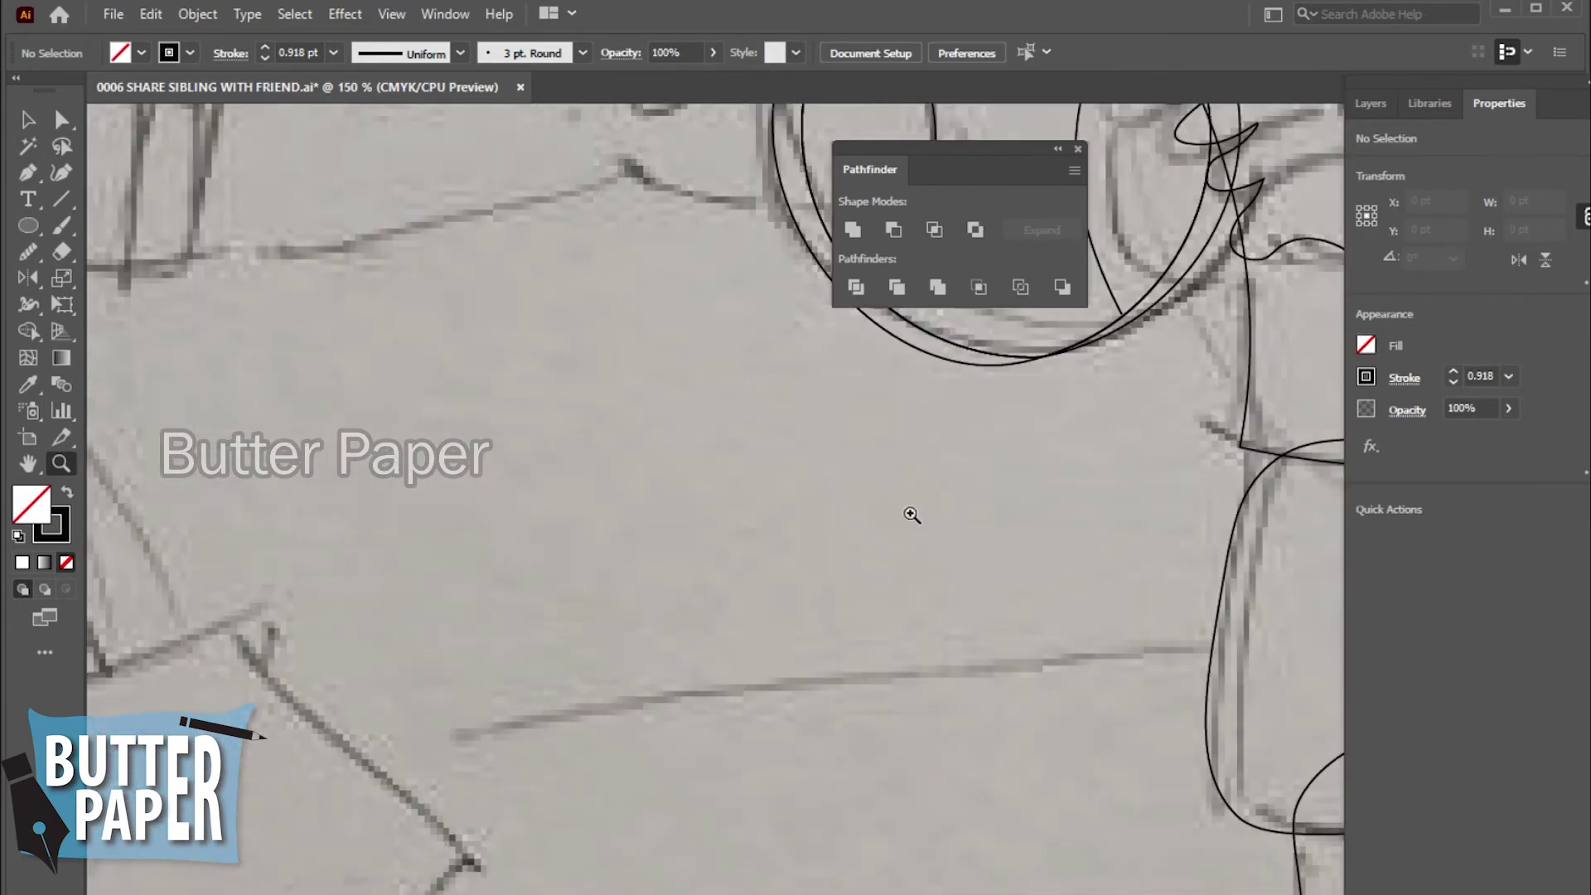
pyautogui.click(1040, 500)
pyautogui.moveTo(894, 523); pyautogui.dragTo(930, 806)
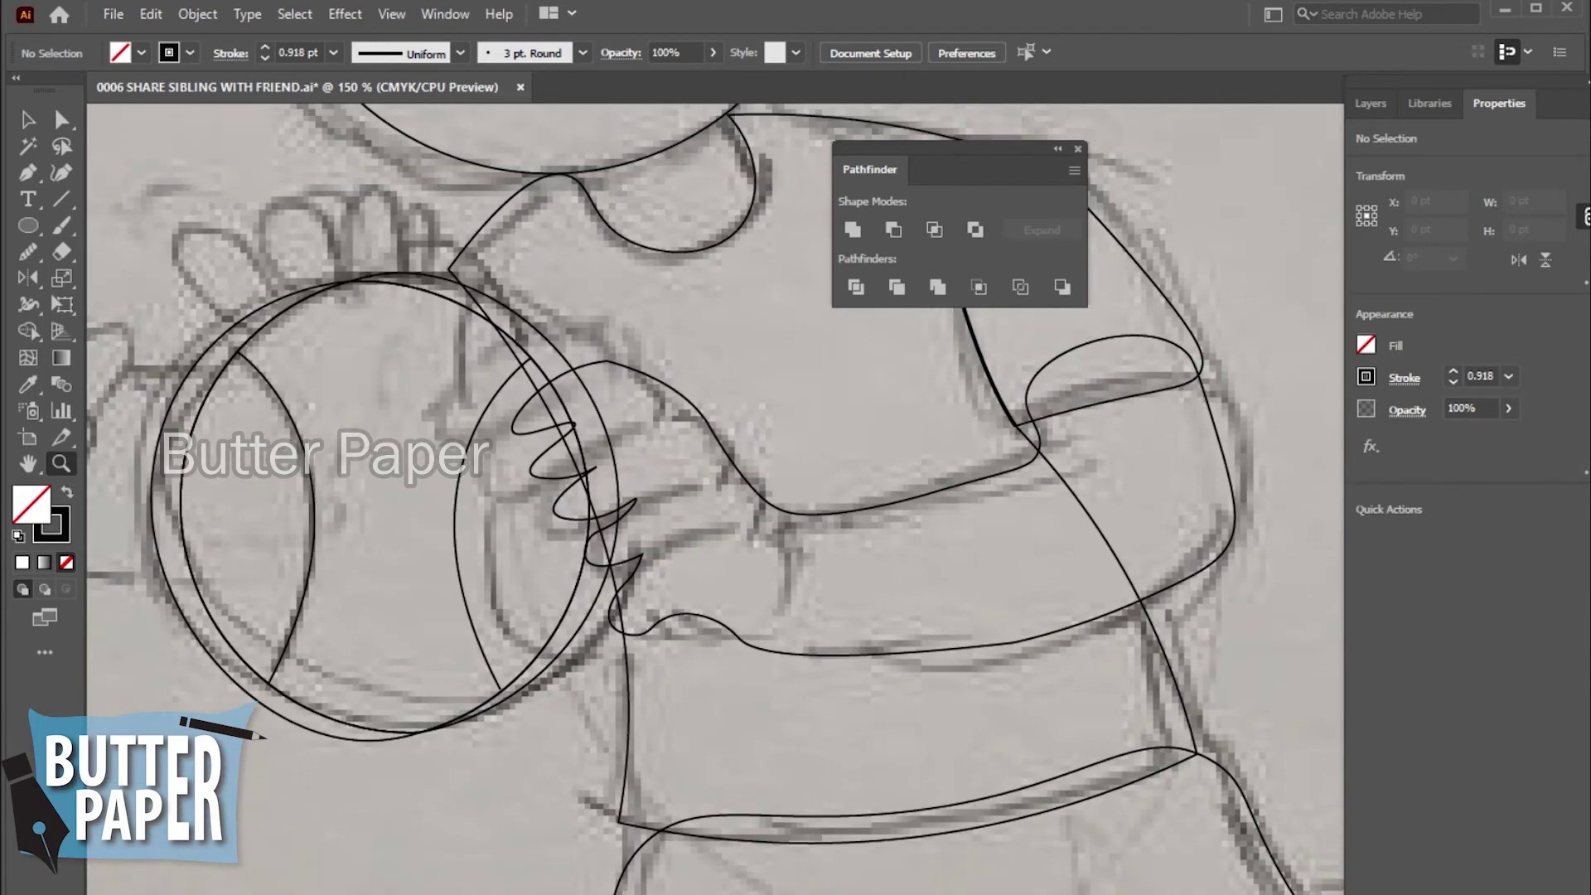
pyautogui.press('v')
pyautogui.click(496, 675)
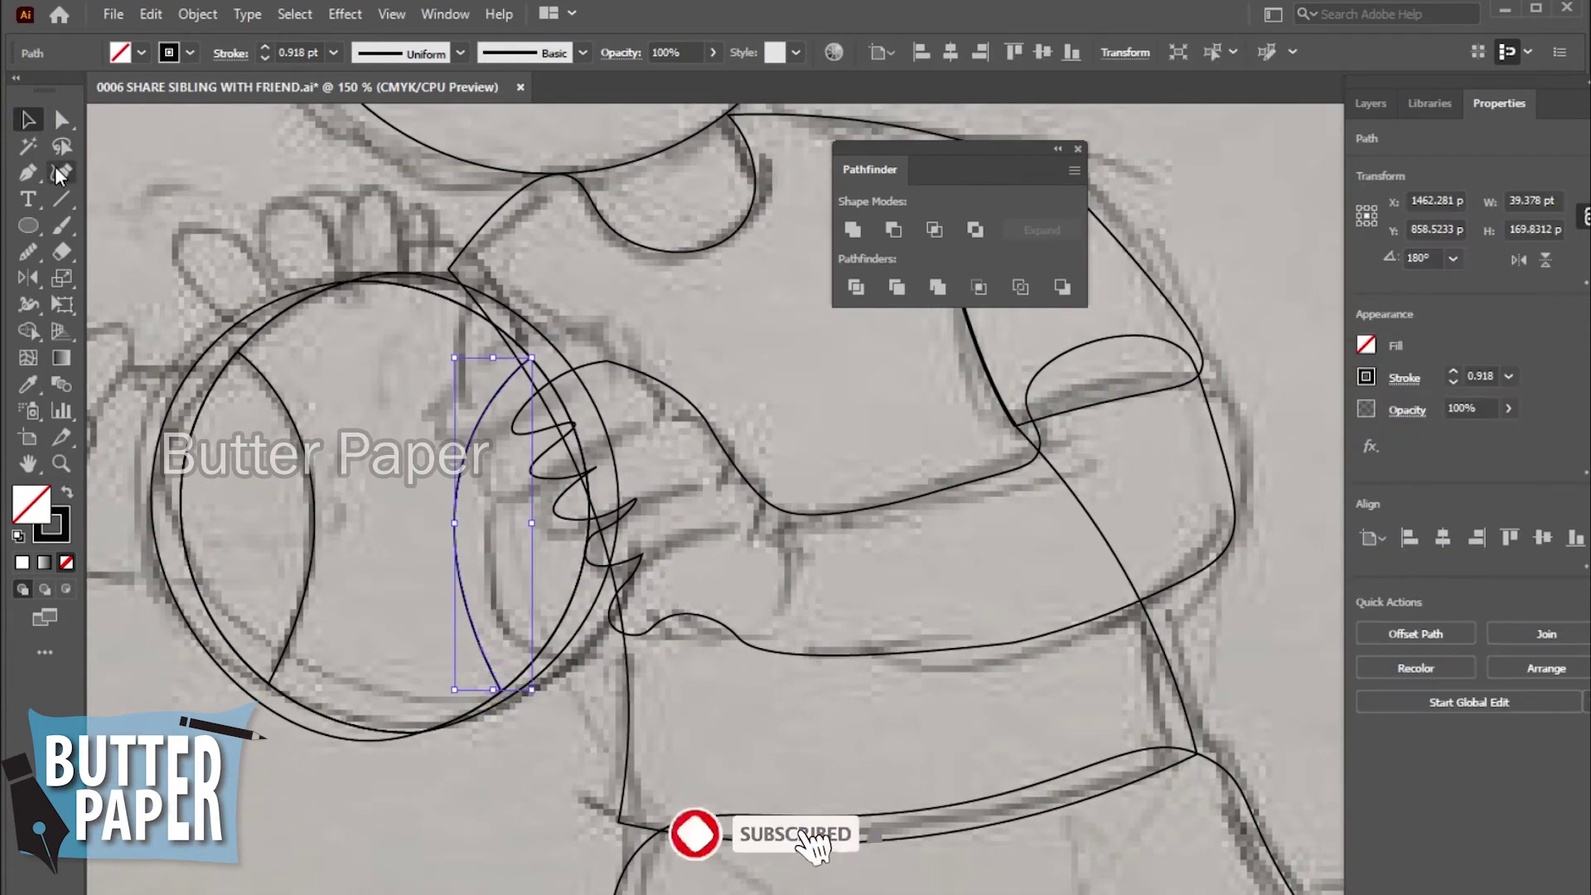
pyautogui.press('z')
pyautogui.click(854, 508)
pyautogui.click(747, 505)
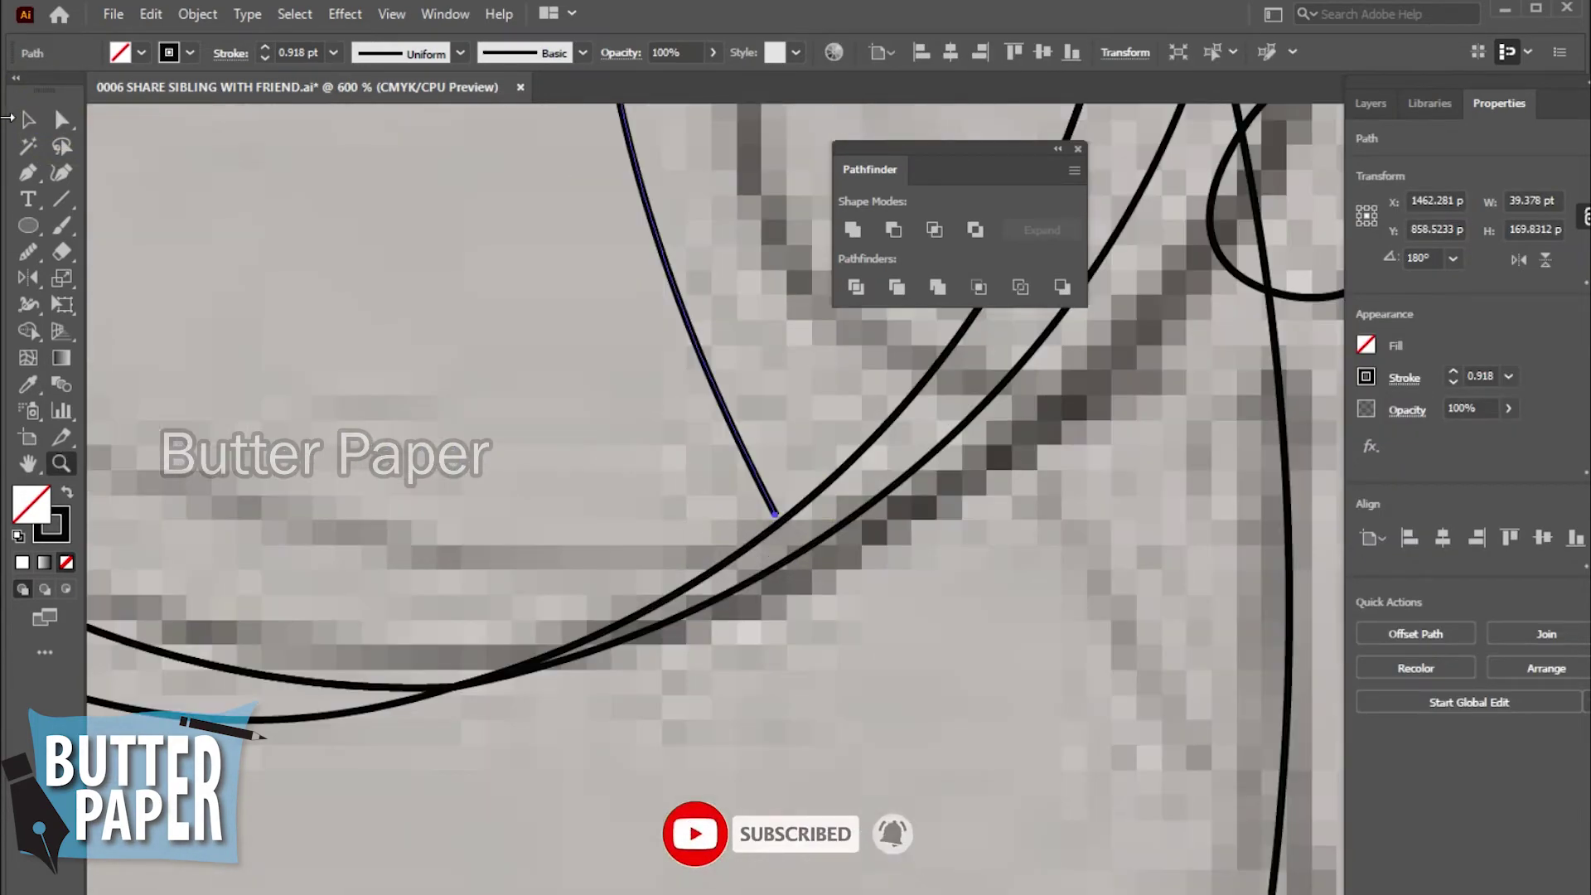
pyautogui.click(61, 119)
pyautogui.click(773, 518)
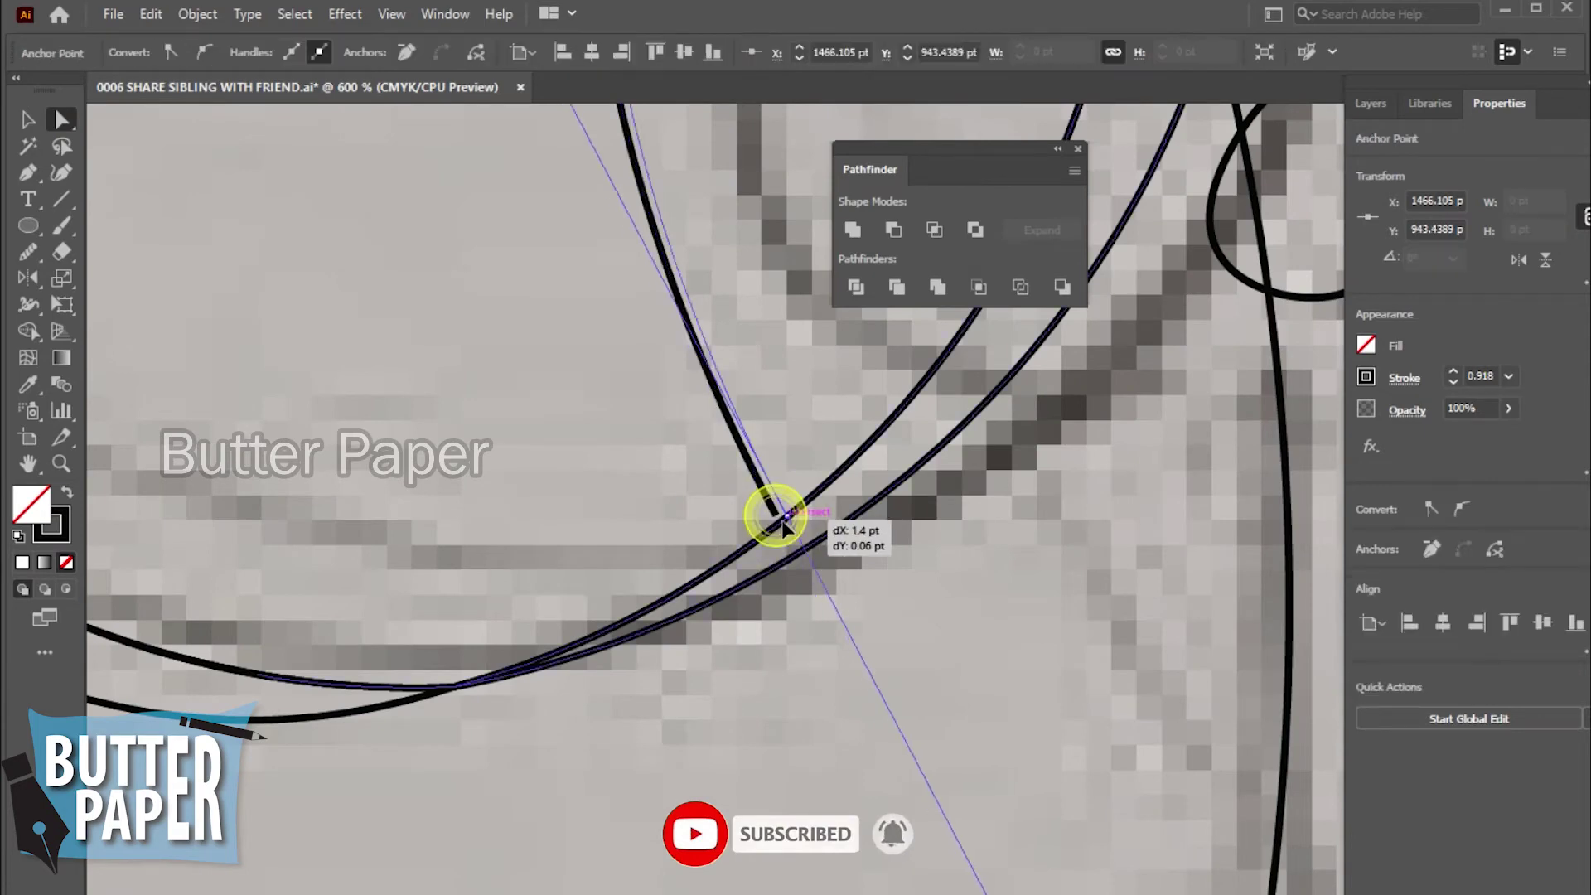
pyautogui.moveTo(773, 518); pyautogui.dragTo(778, 522)
# - Zoom back out to show the whole character
pyautogui.click(25, 125)
pyautogui.click(533, 841)
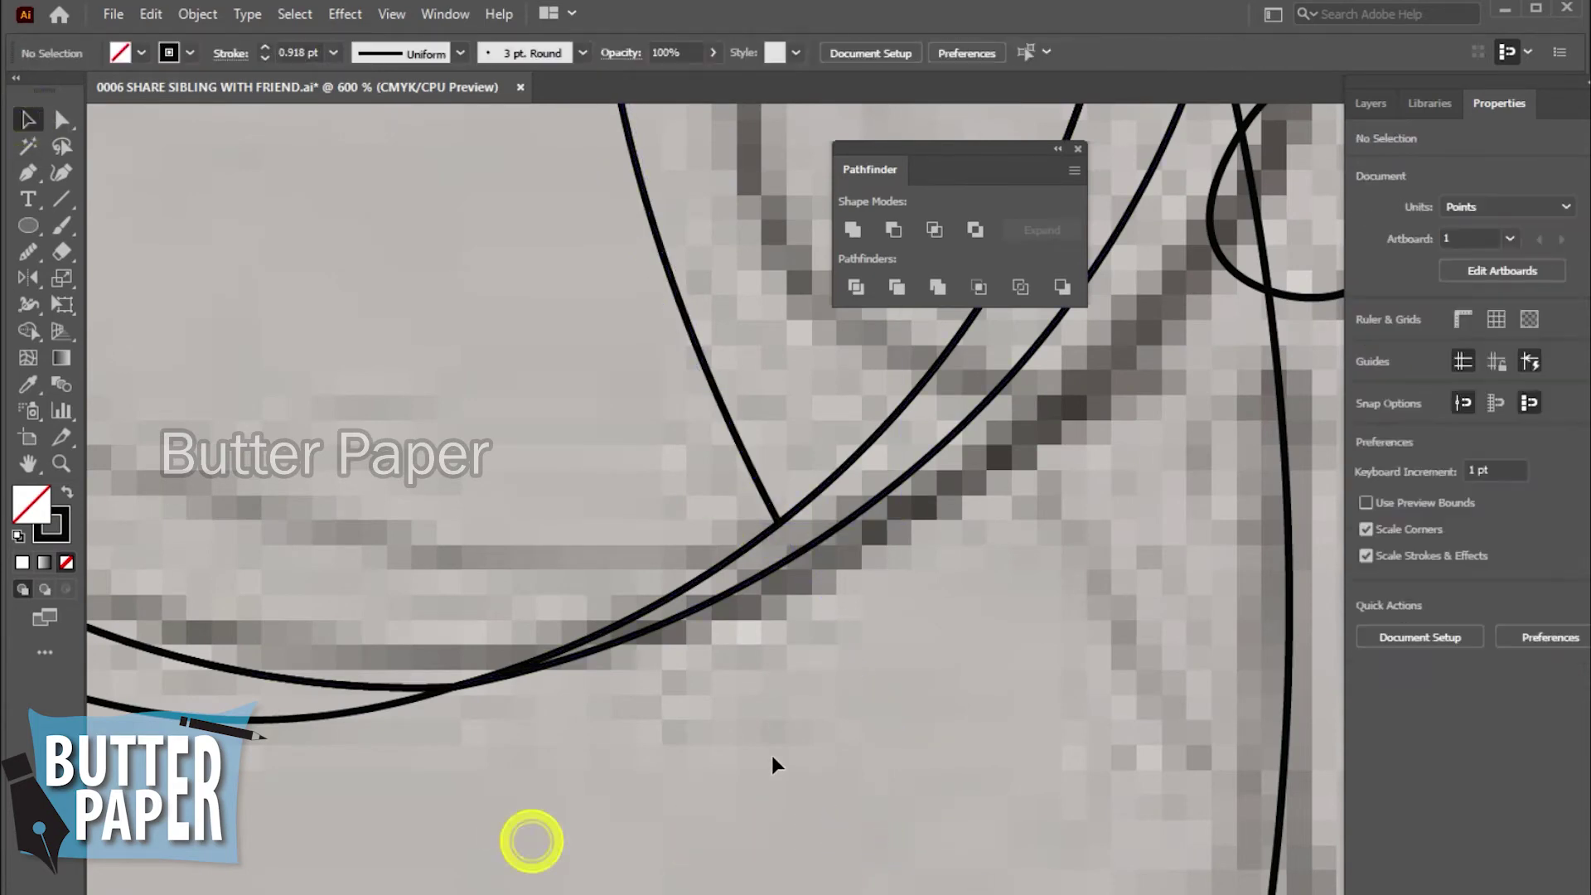
pyautogui.press('z')
pyautogui.keyDown('alt'); pyautogui.click(870, 721); pyautogui.keyUp('alt')
pyautogui.keyDown('alt'); pyautogui.click(744, 540); pyautogui.keyUp('alt')
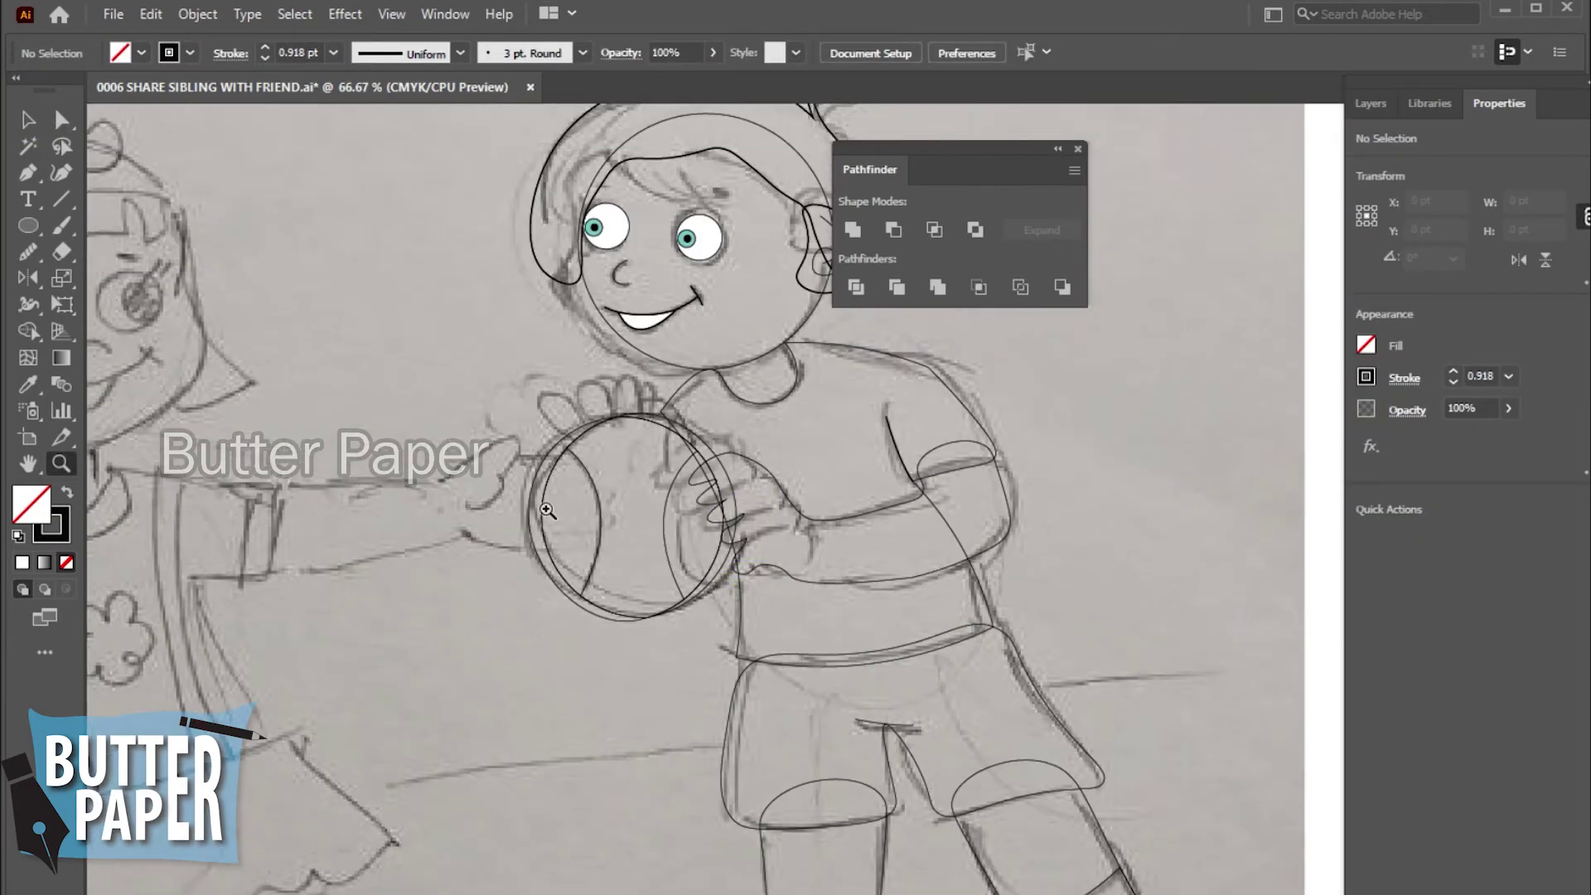
pyautogui.press('v')
pyautogui.click(550, 472)
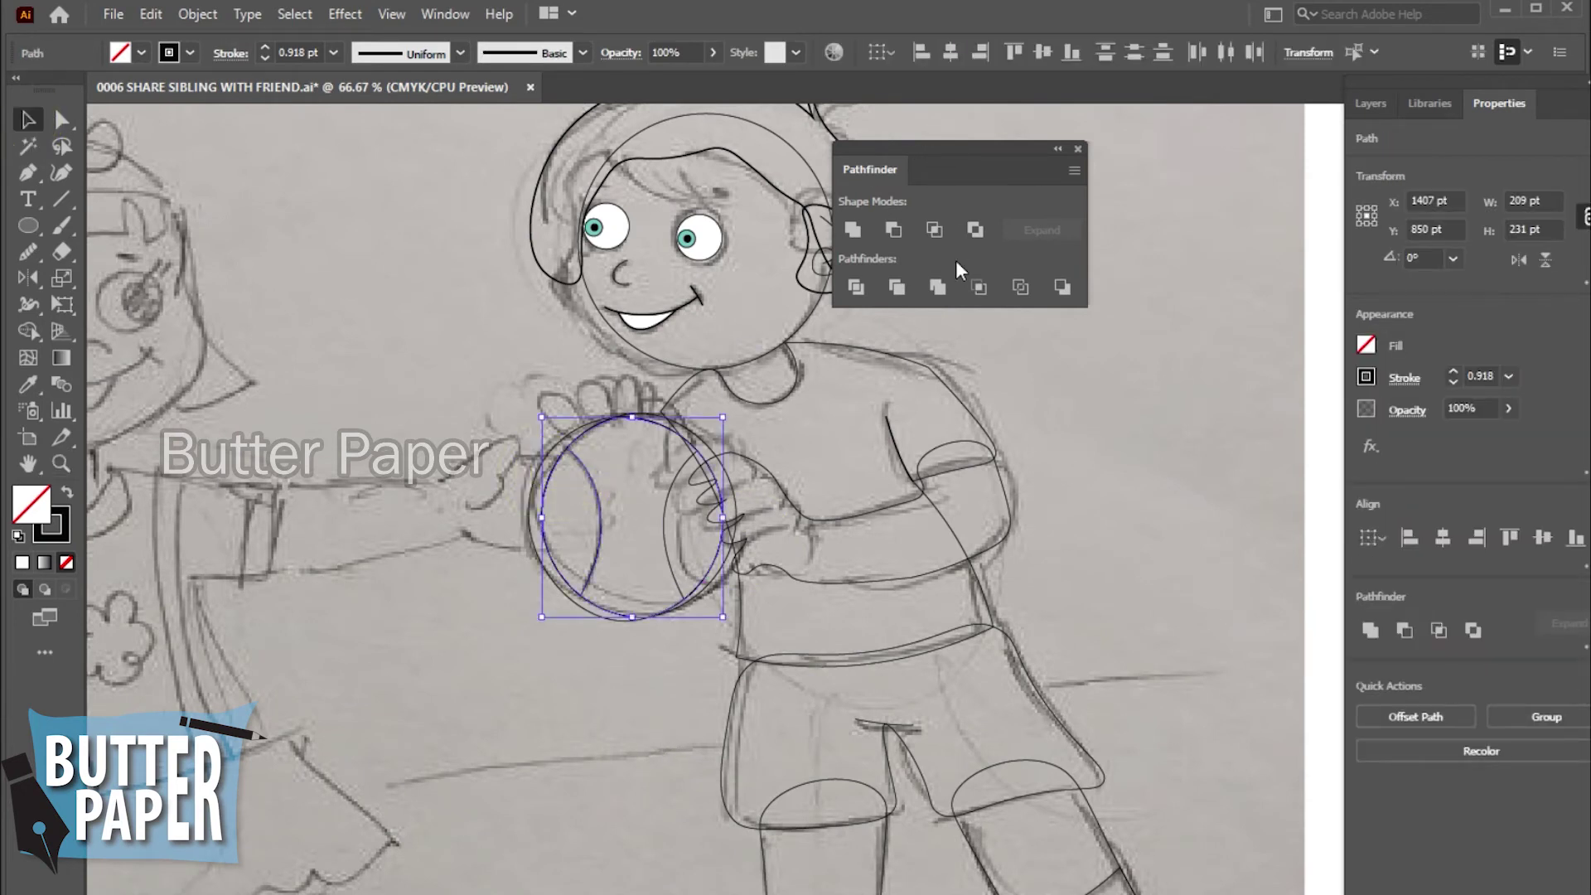
pyautogui.click(849, 231)
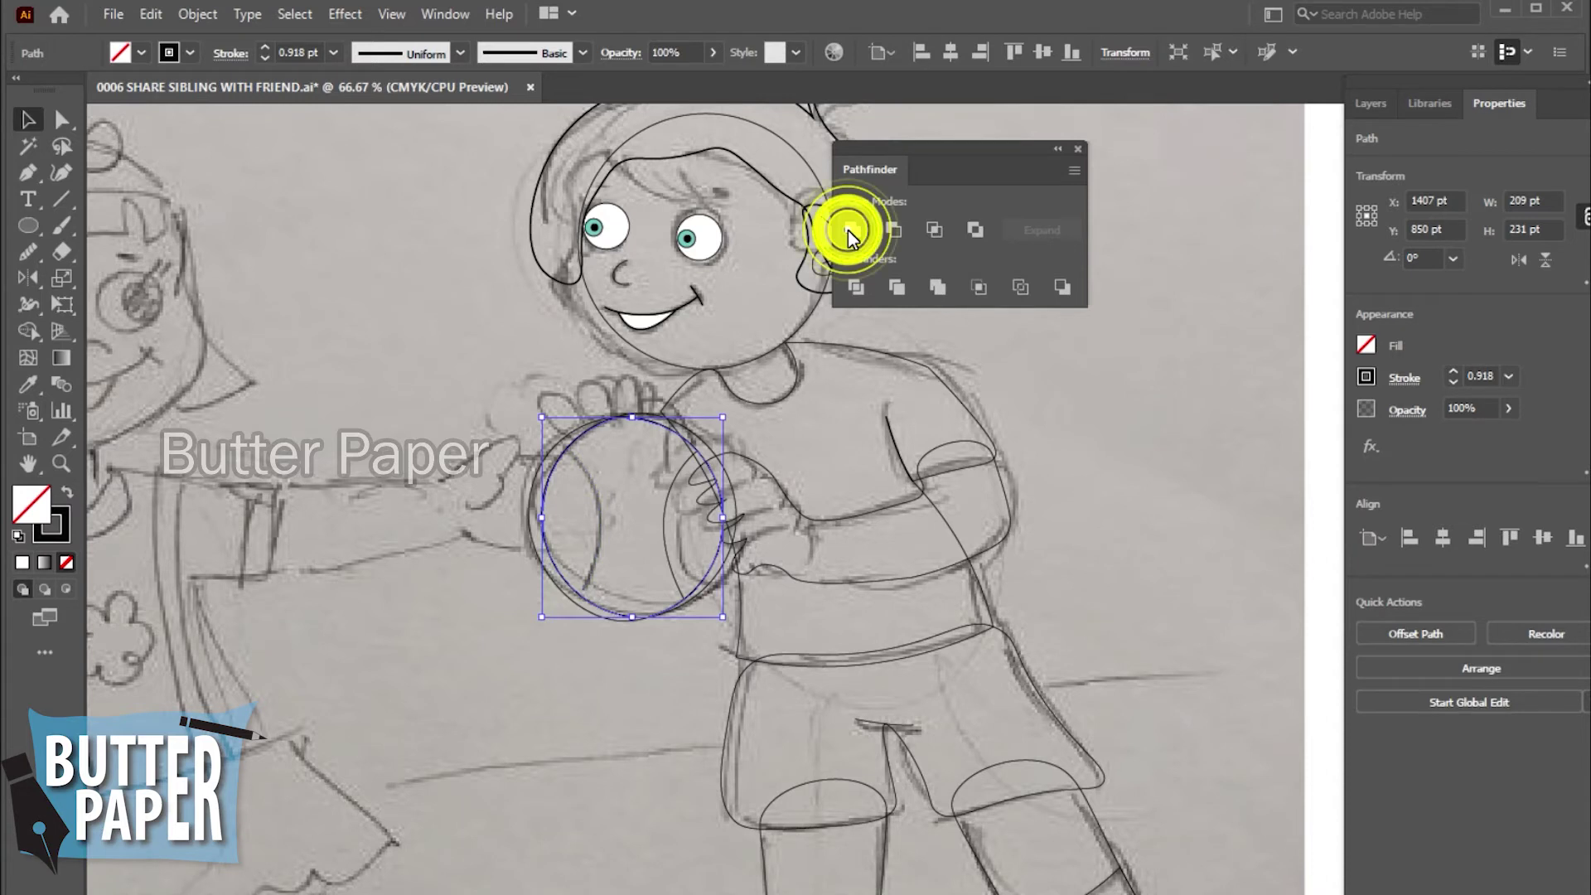
pyautogui.hotkey('ctrl', 'z')
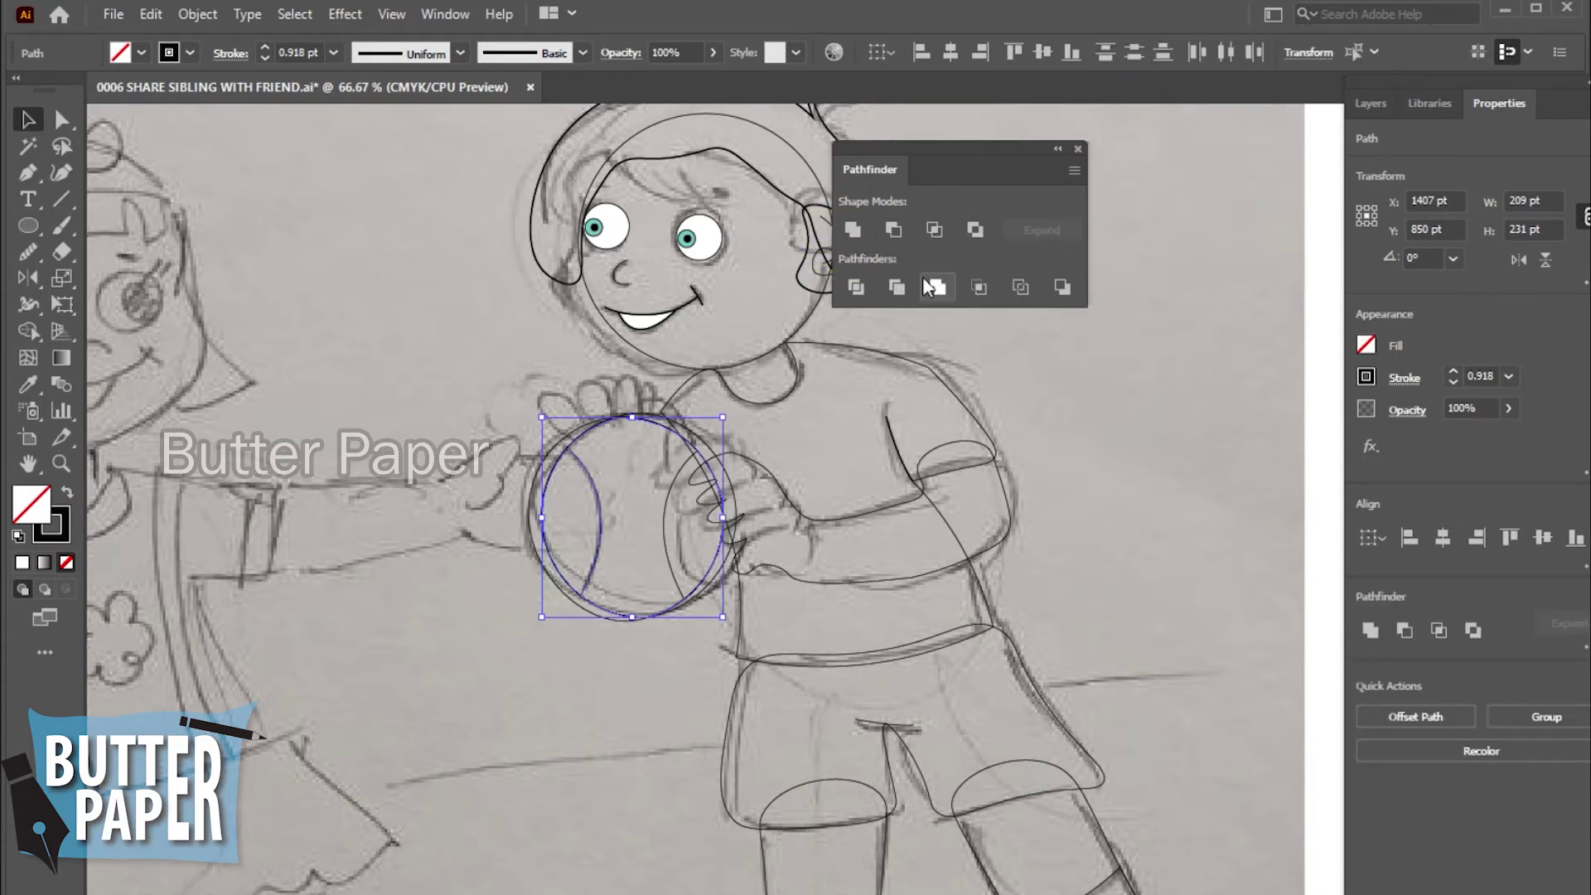
pyautogui.click(856, 286)
pyautogui.click(570, 731)
pyautogui.click(598, 527)
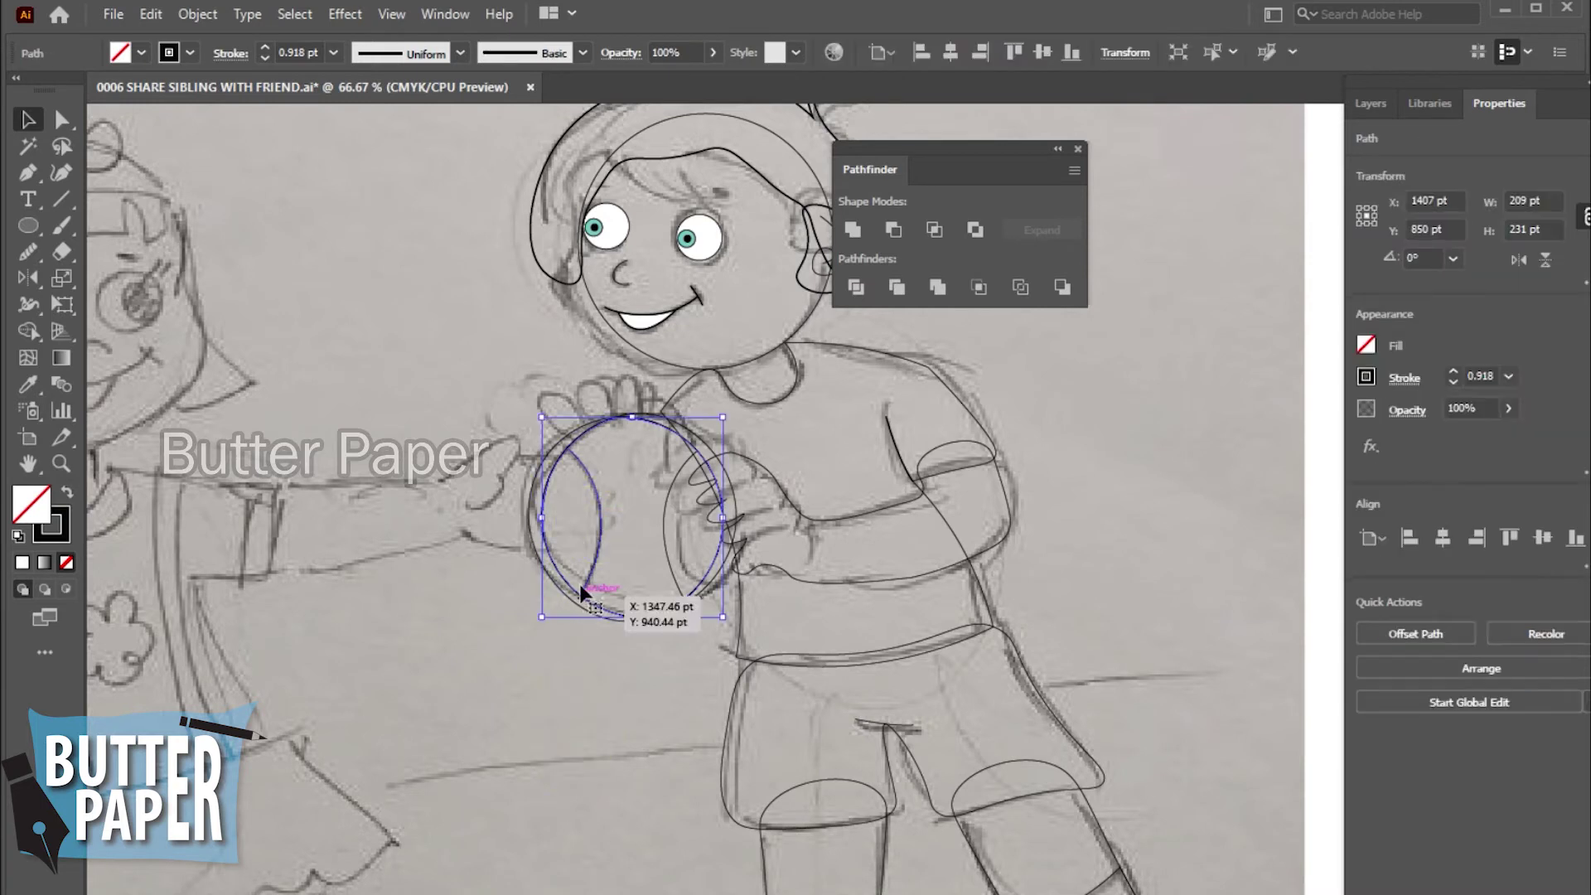
pyautogui.click(670, 570)
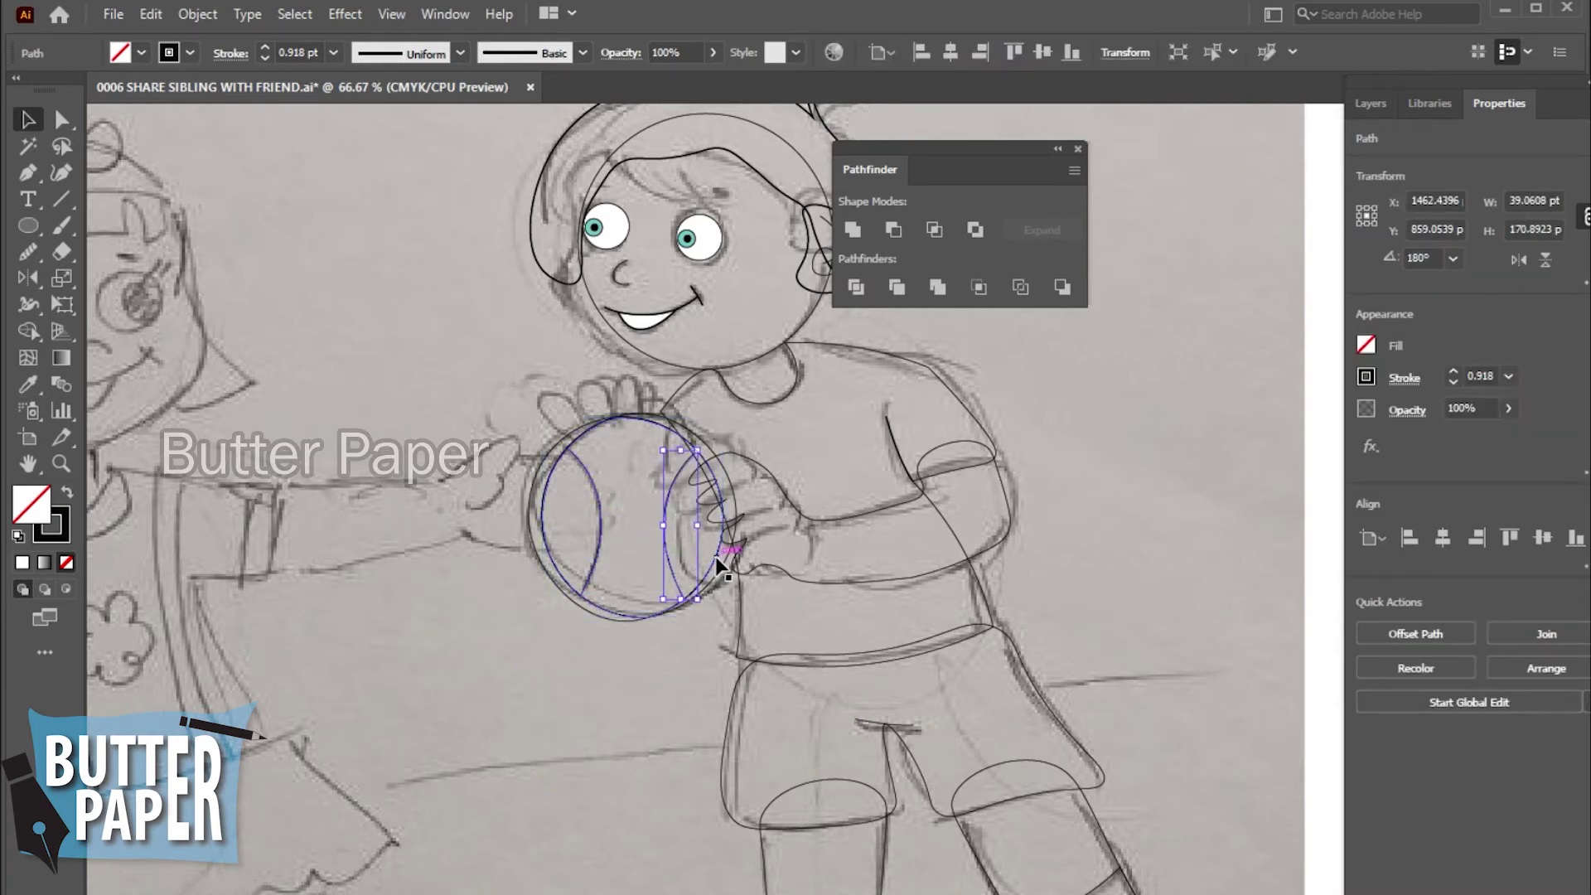
pyautogui.keyDown('shift'); pyautogui.click(717, 566); pyautogui.keyUp('shift')
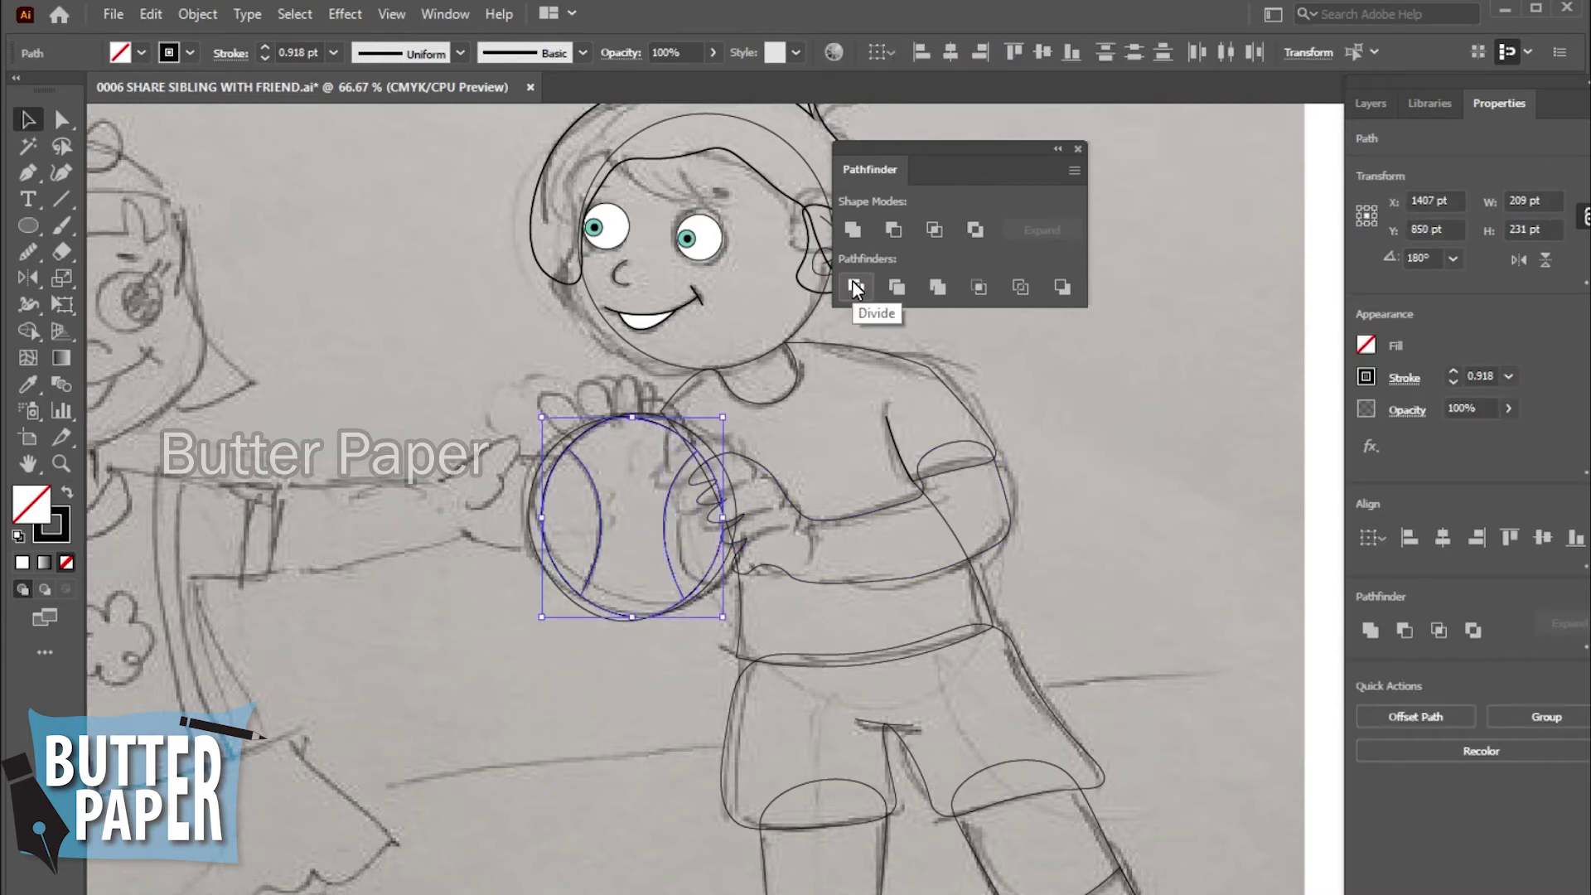
pyautogui.click(937, 287)
pyautogui.click(1003, 529)
pyautogui.click(706, 682)
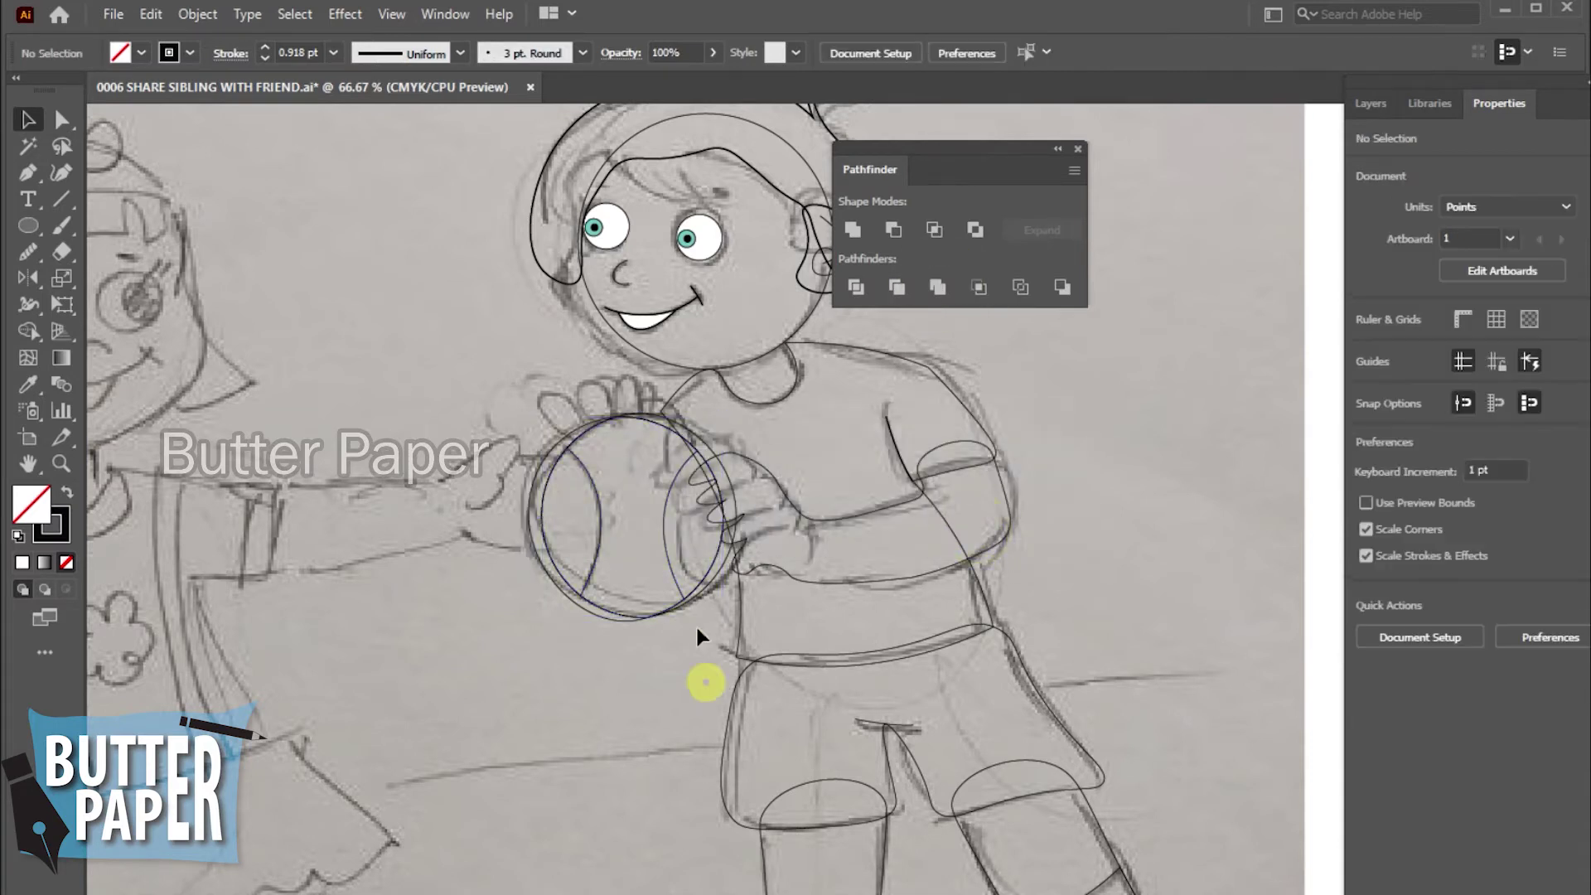
pyautogui.click(677, 577)
pyautogui.keyDown('shift'); pyautogui.click(677, 578); pyautogui.keyUp('shift')
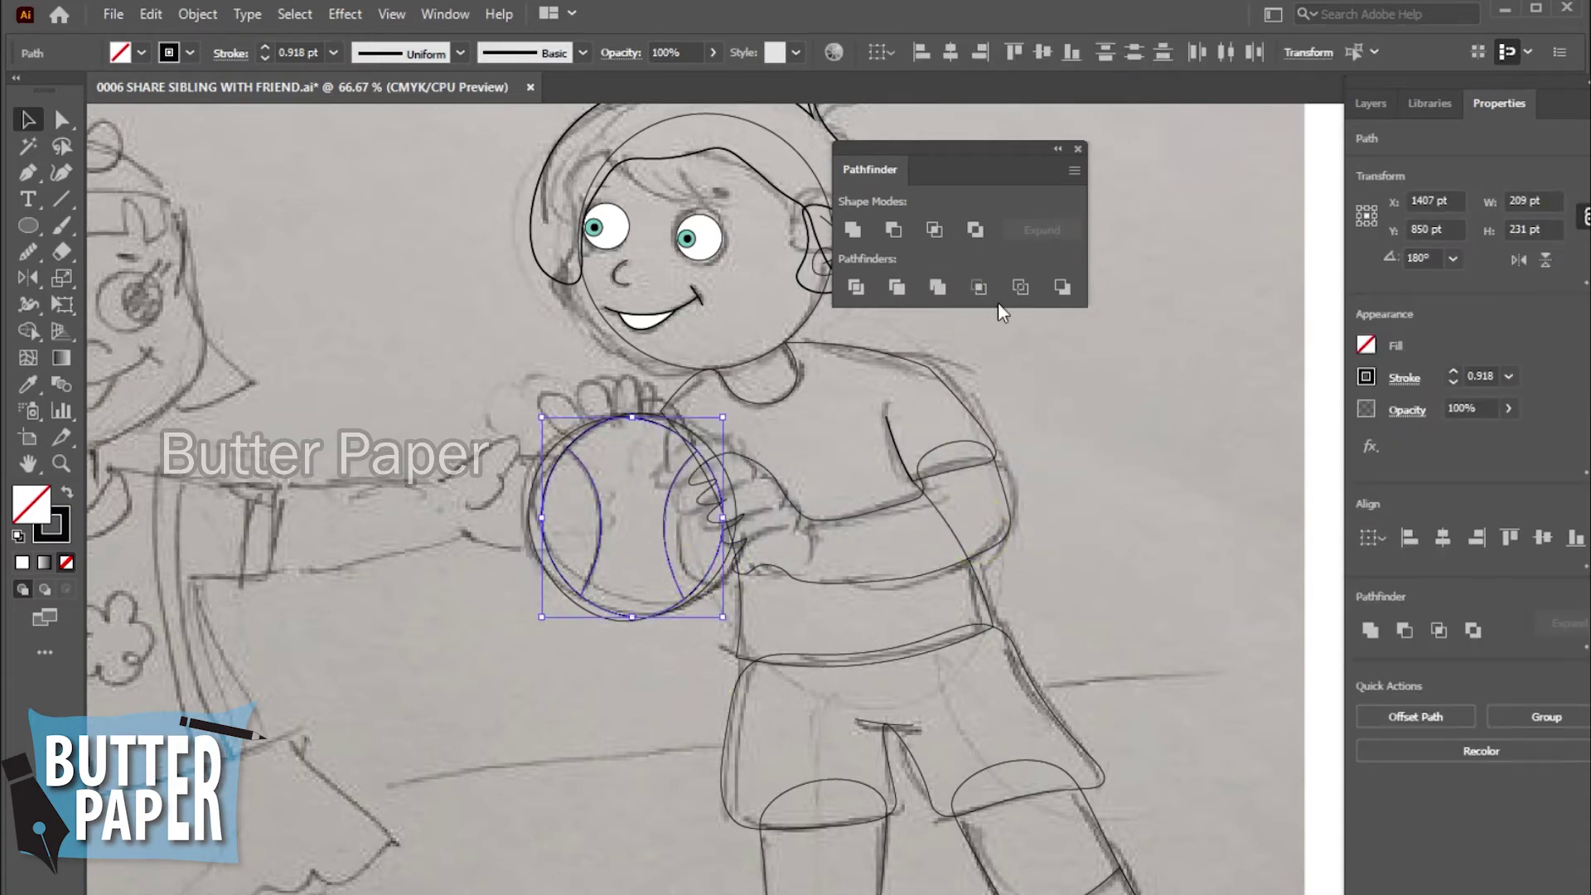
pyautogui.click(945, 292)
# - Dismiss the warning and give the ball's outline and seams a 1 pt stroke
pyautogui.click(1005, 529)
pyautogui.click(584, 739)
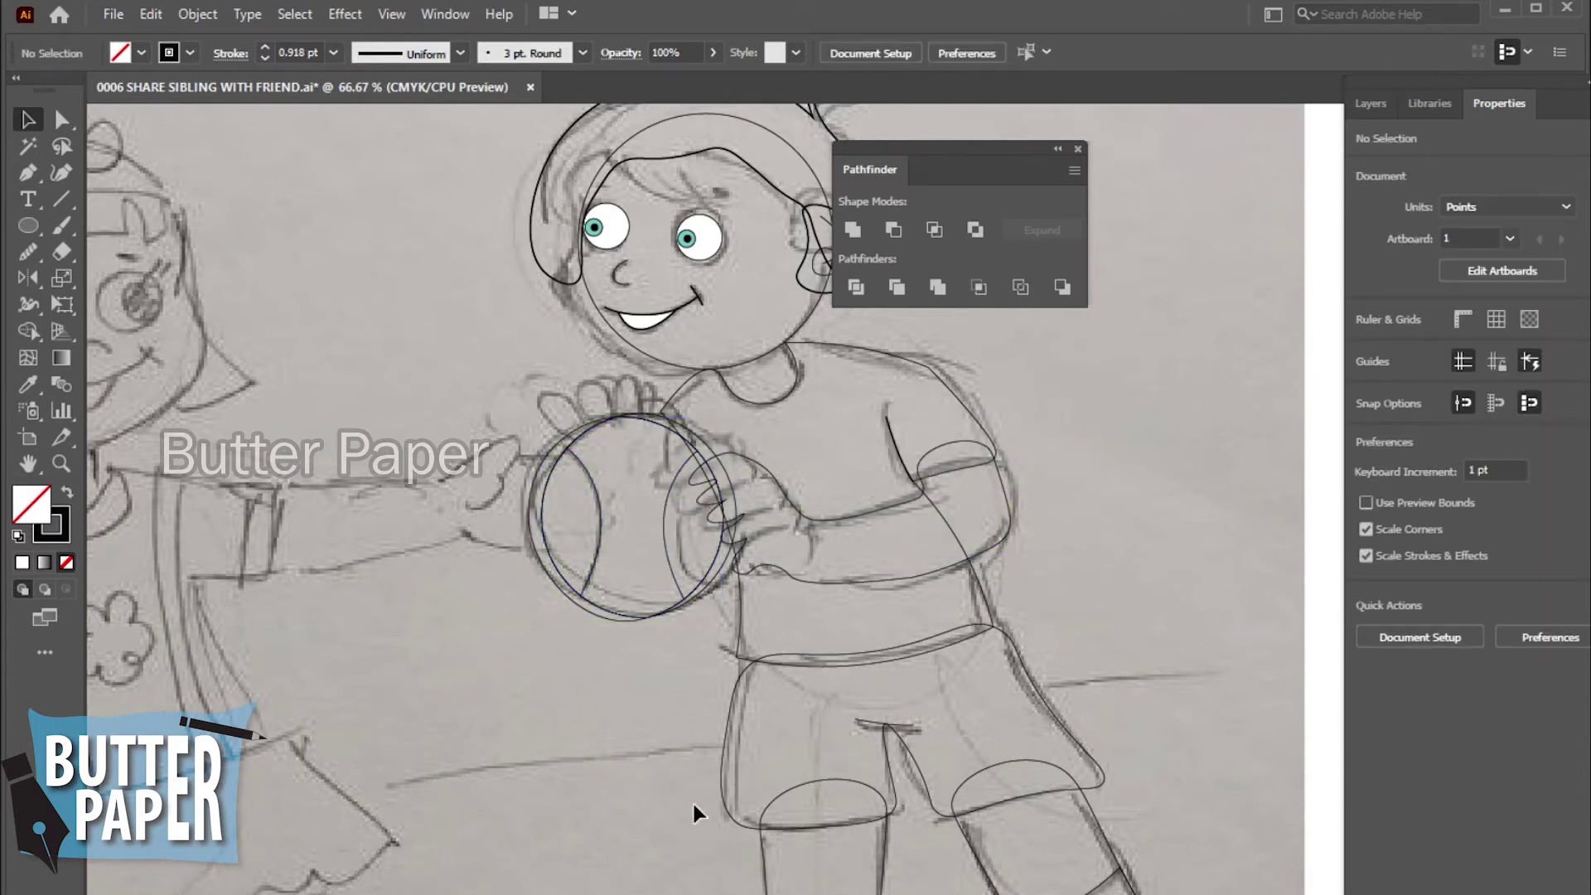
pyautogui.click(584, 445)
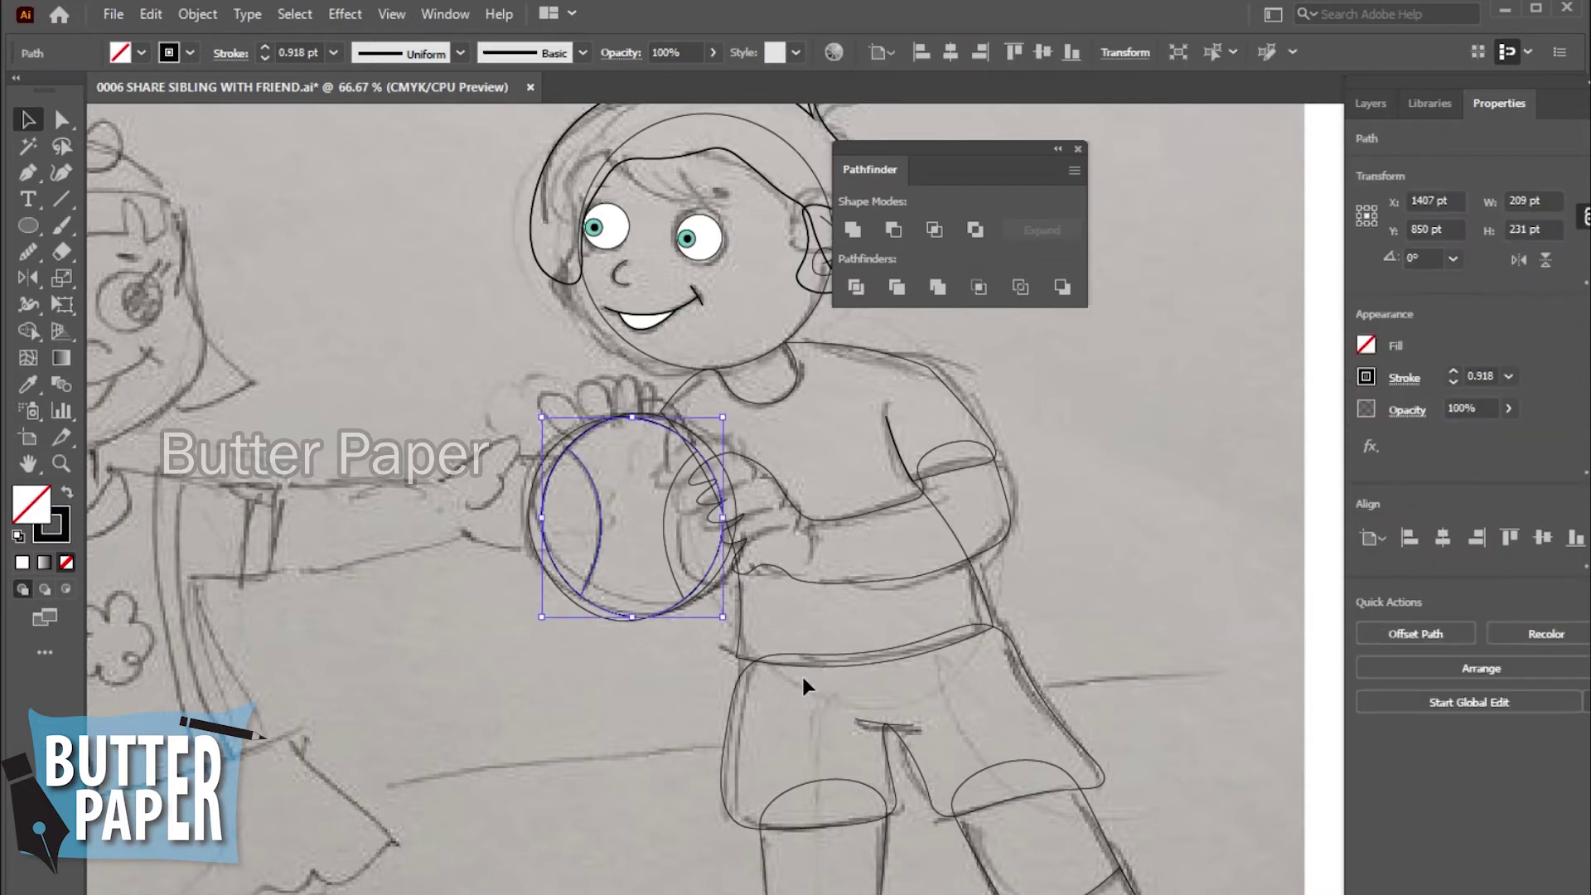
pyautogui.click(557, 738)
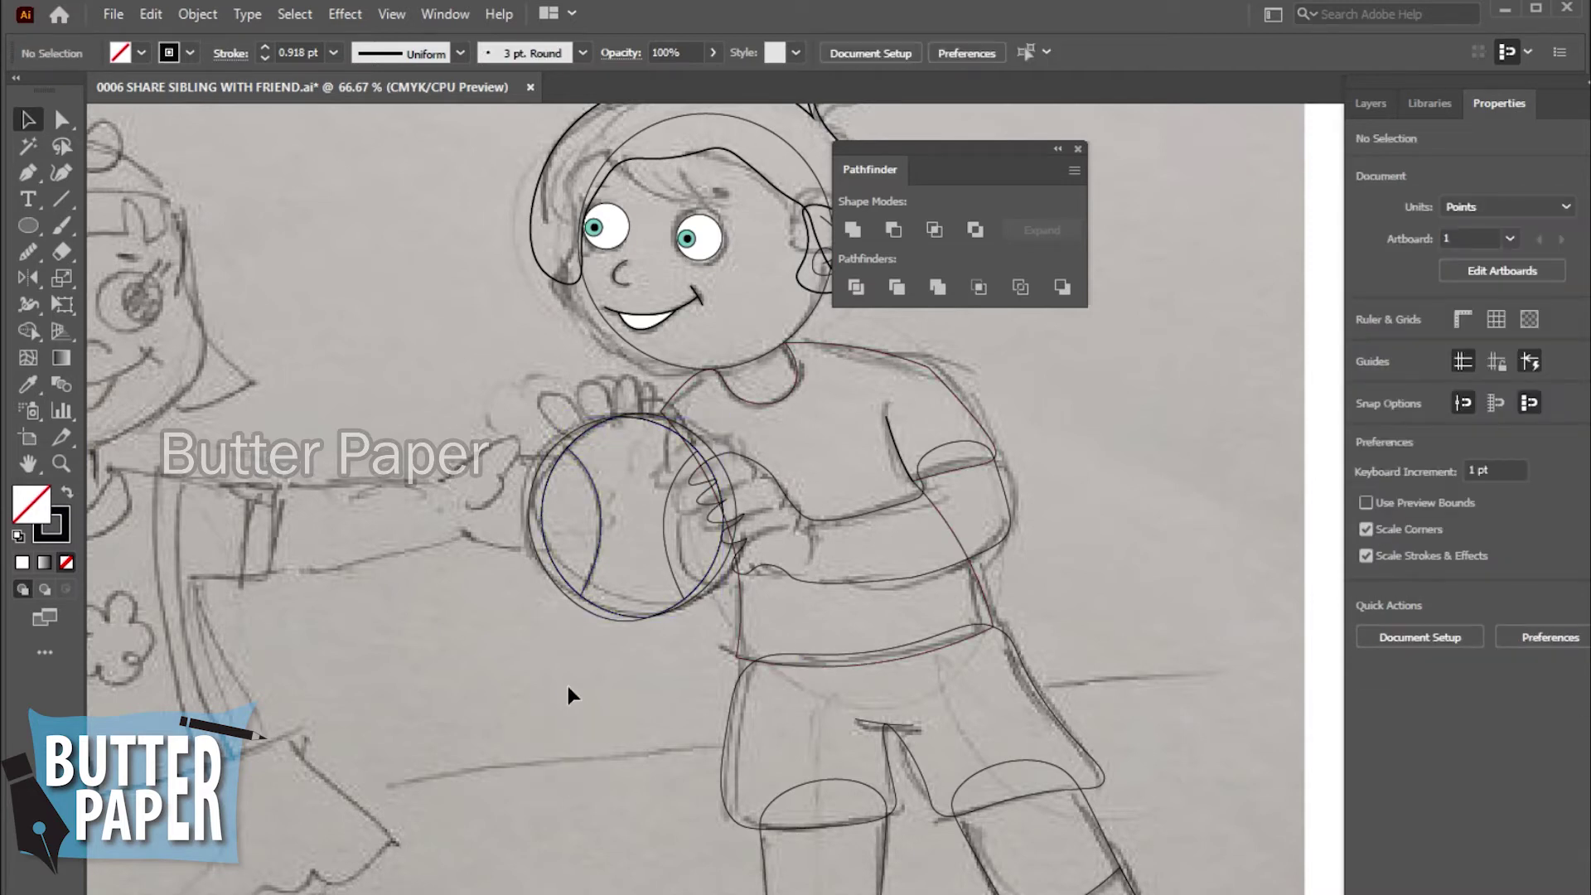
pyautogui.click(666, 479)
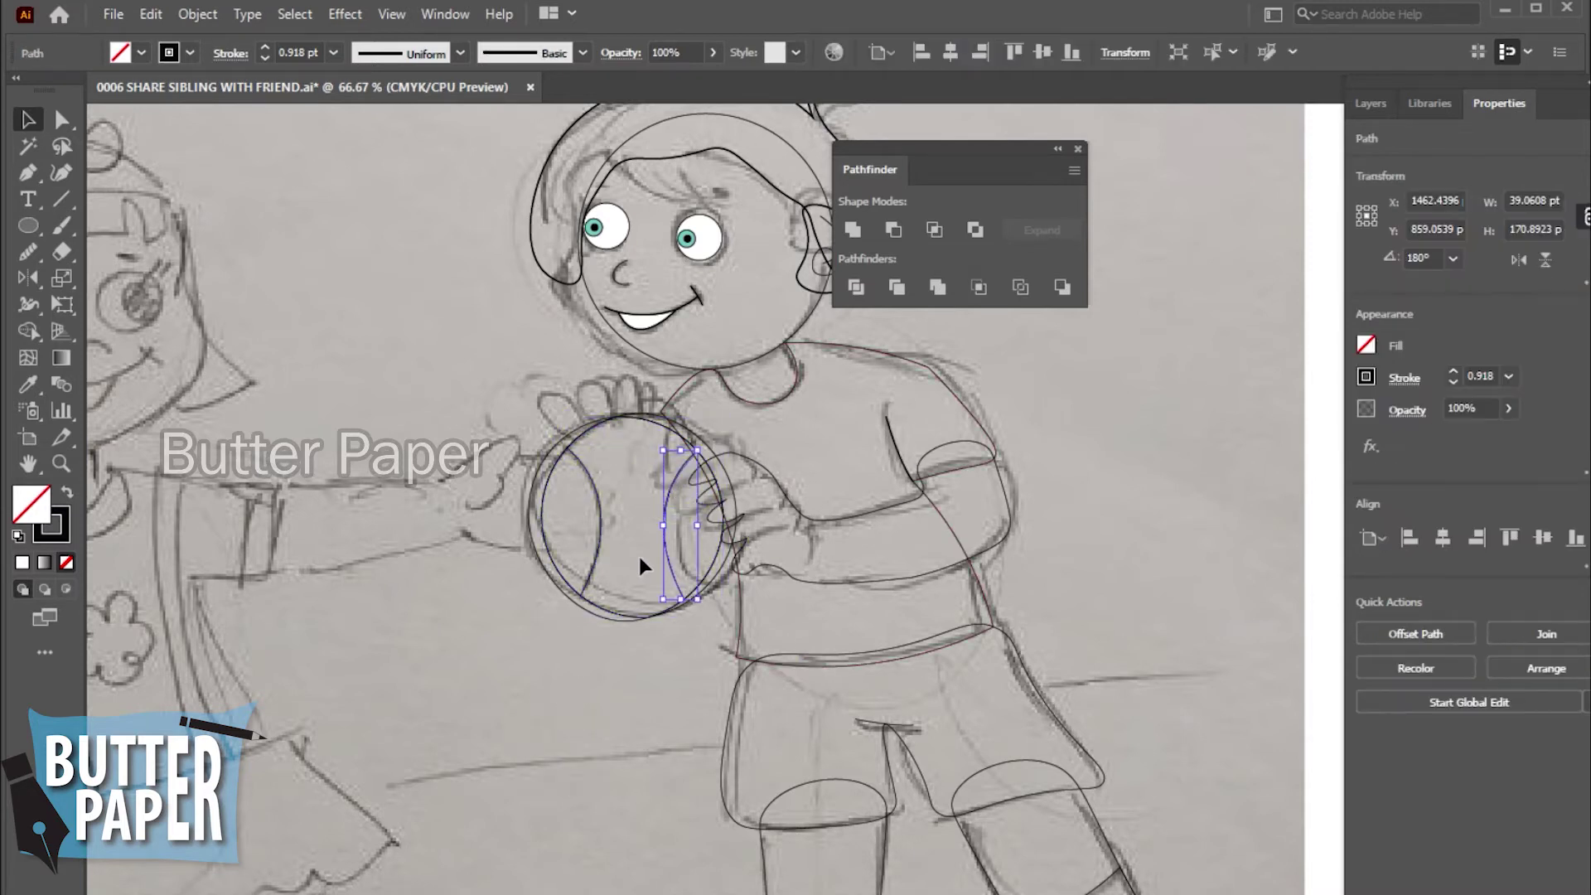
pyautogui.click(598, 545)
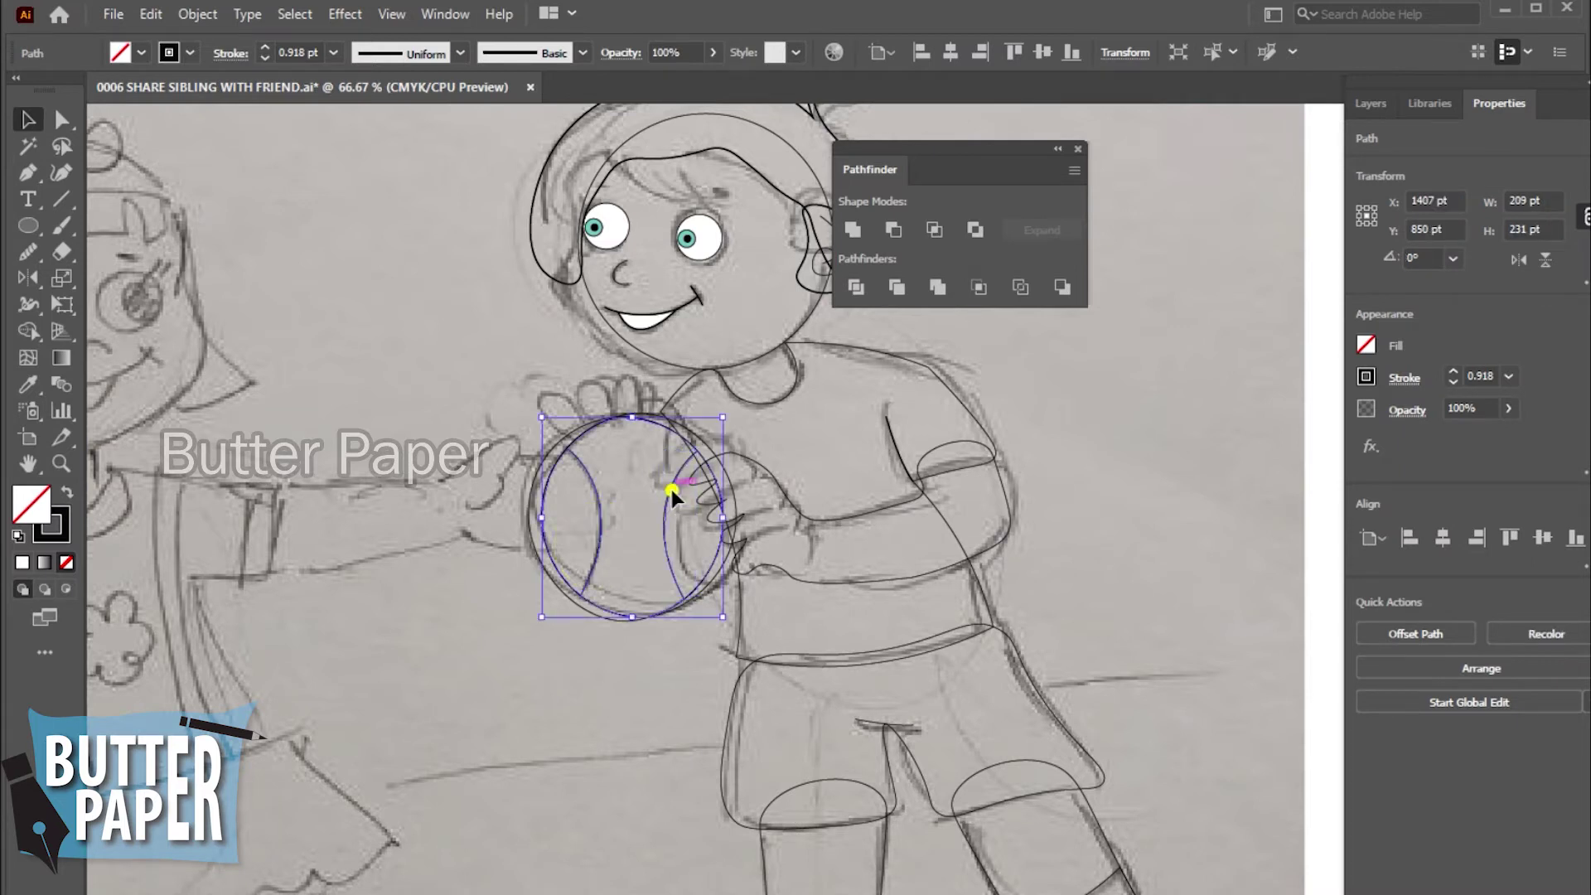
pyautogui.click(333, 52)
pyautogui.click(359, 151)
# - Raise the ball's stroke weight to 2 pt and hide the sketch layer Layer 1
pyautogui.click(590, 838)
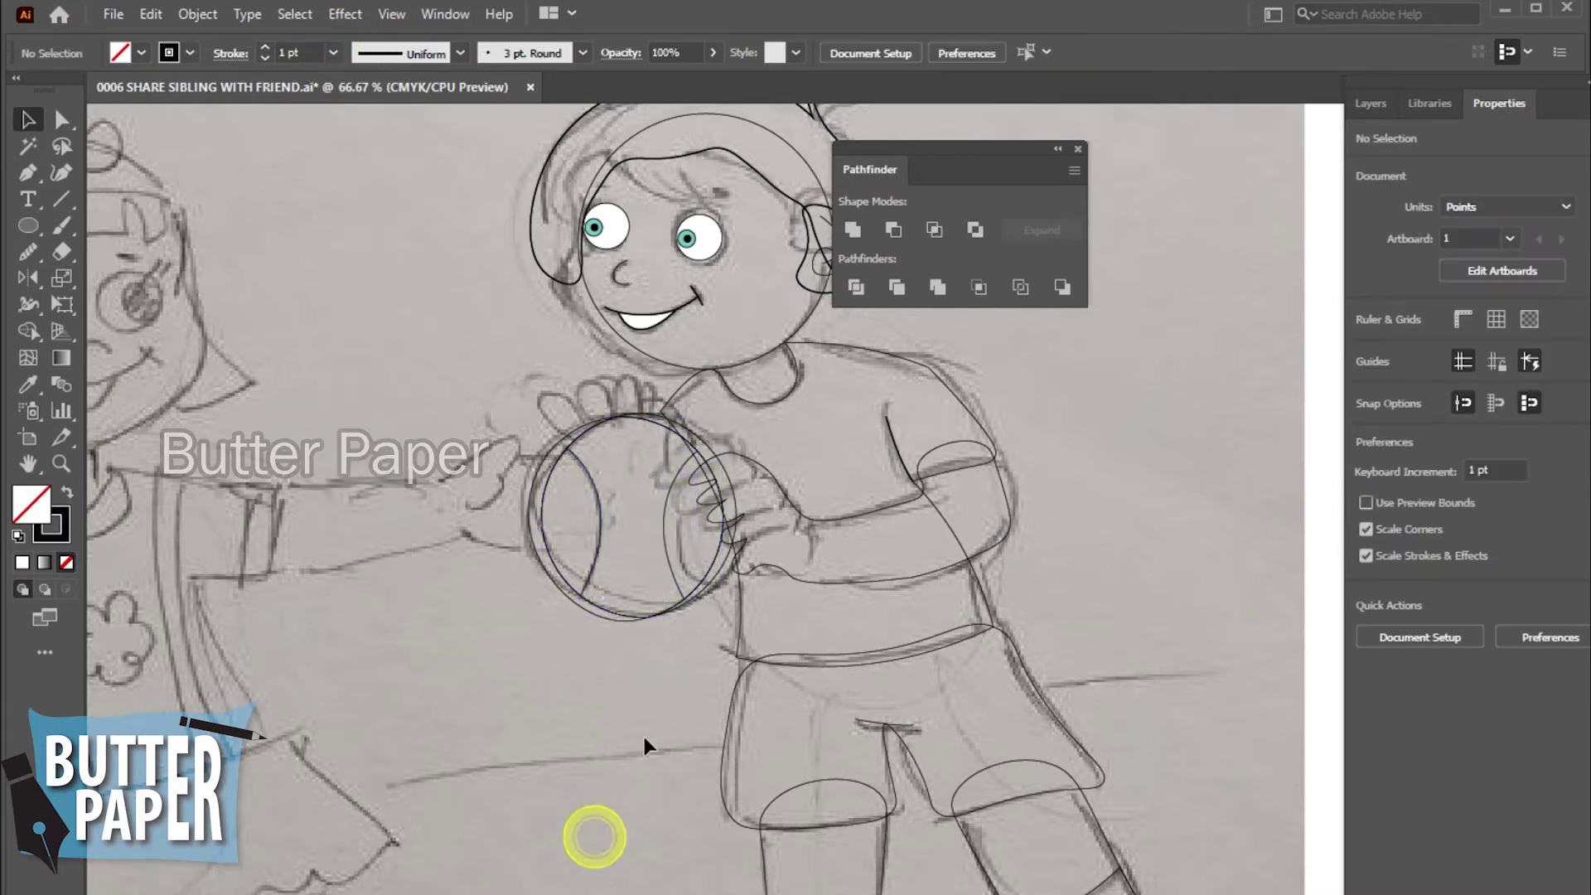
pyautogui.click(668, 506)
pyautogui.click(724, 493)
pyautogui.click(703, 461)
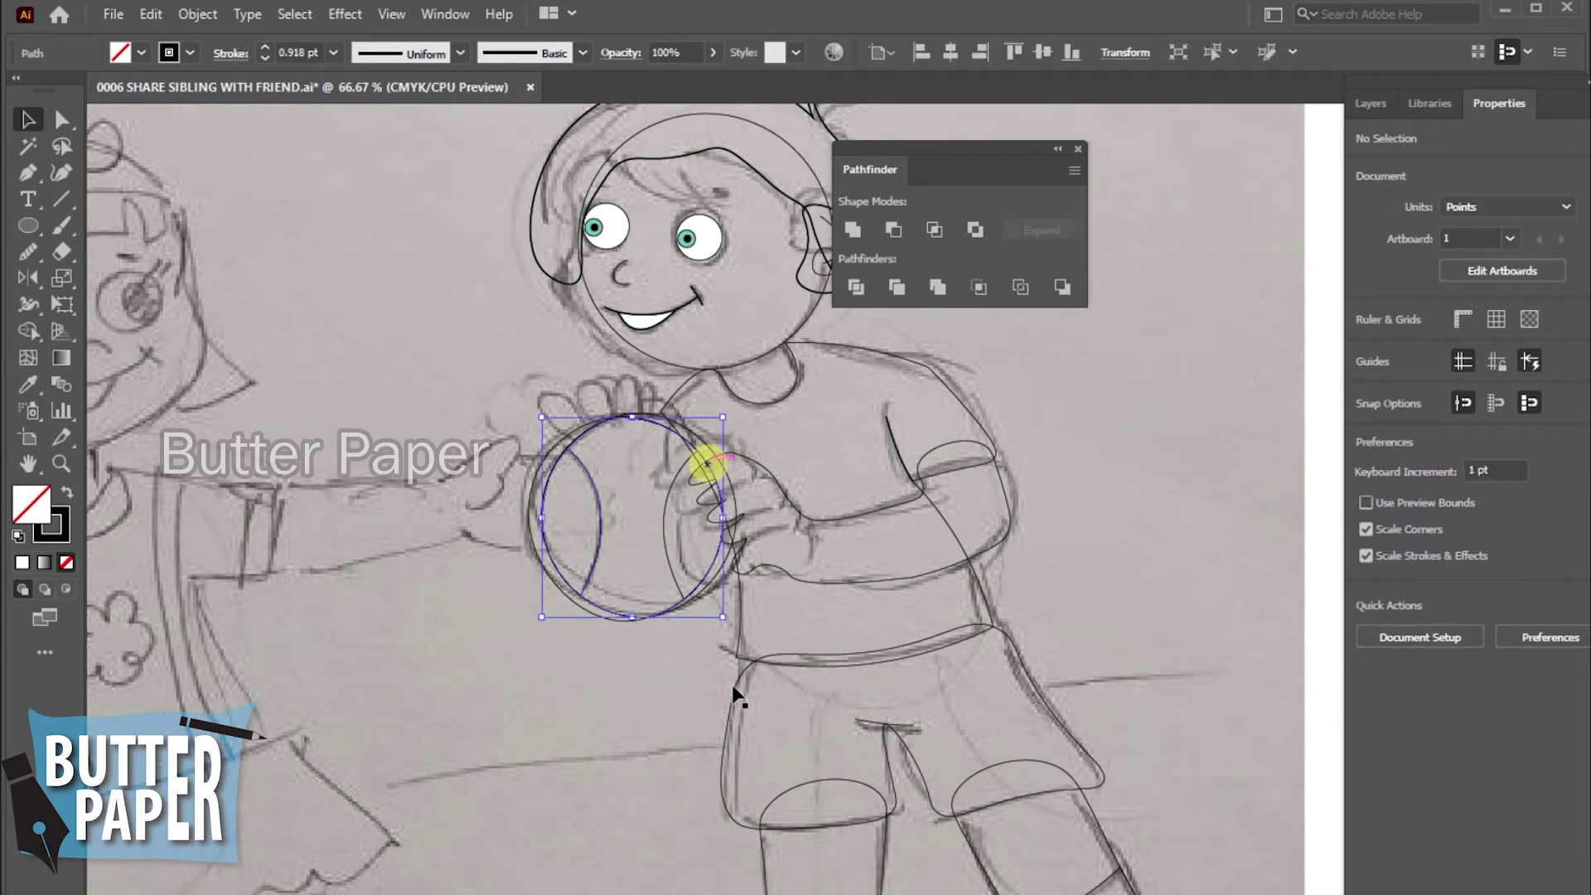
pyautogui.click(328, 50)
pyautogui.click(365, 174)
pyautogui.click(515, 738)
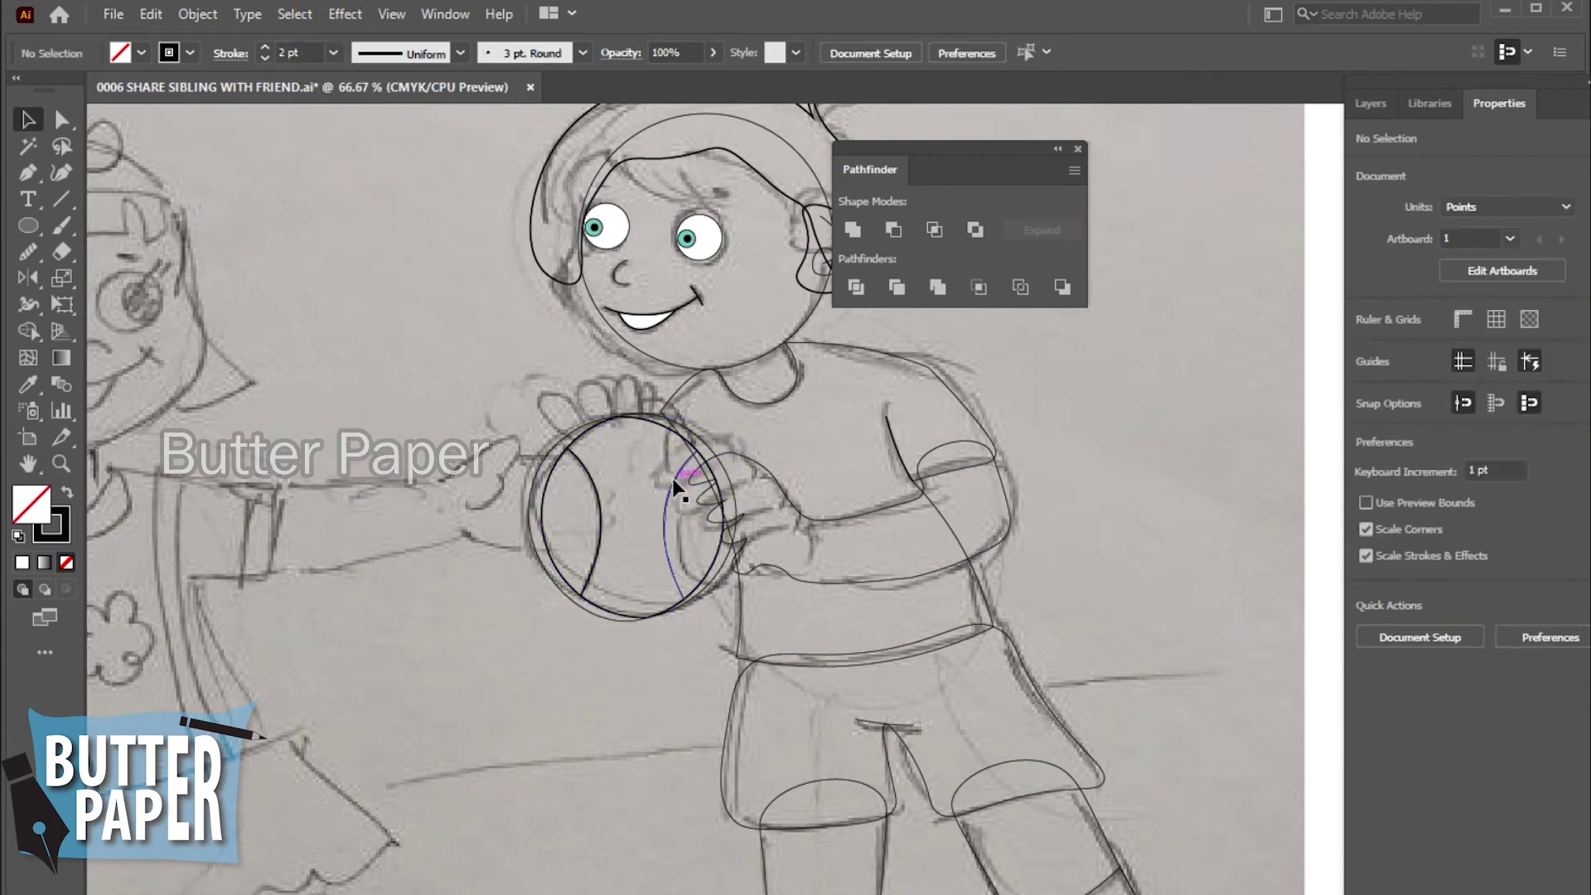
pyautogui.click(536, 559)
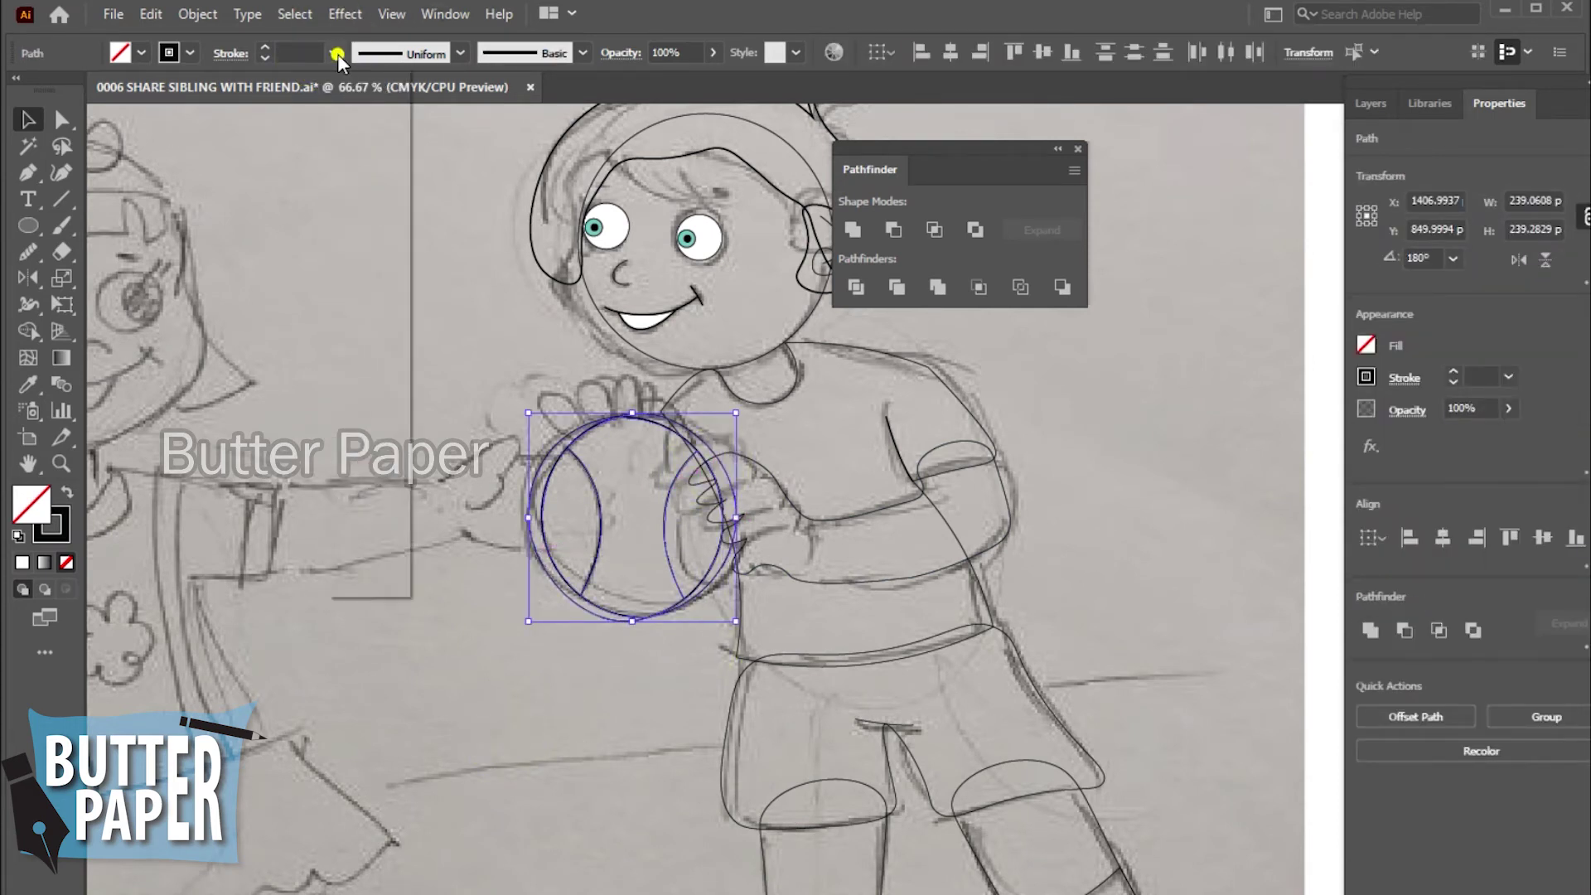
pyautogui.click(353, 176)
pyautogui.click(1370, 102)
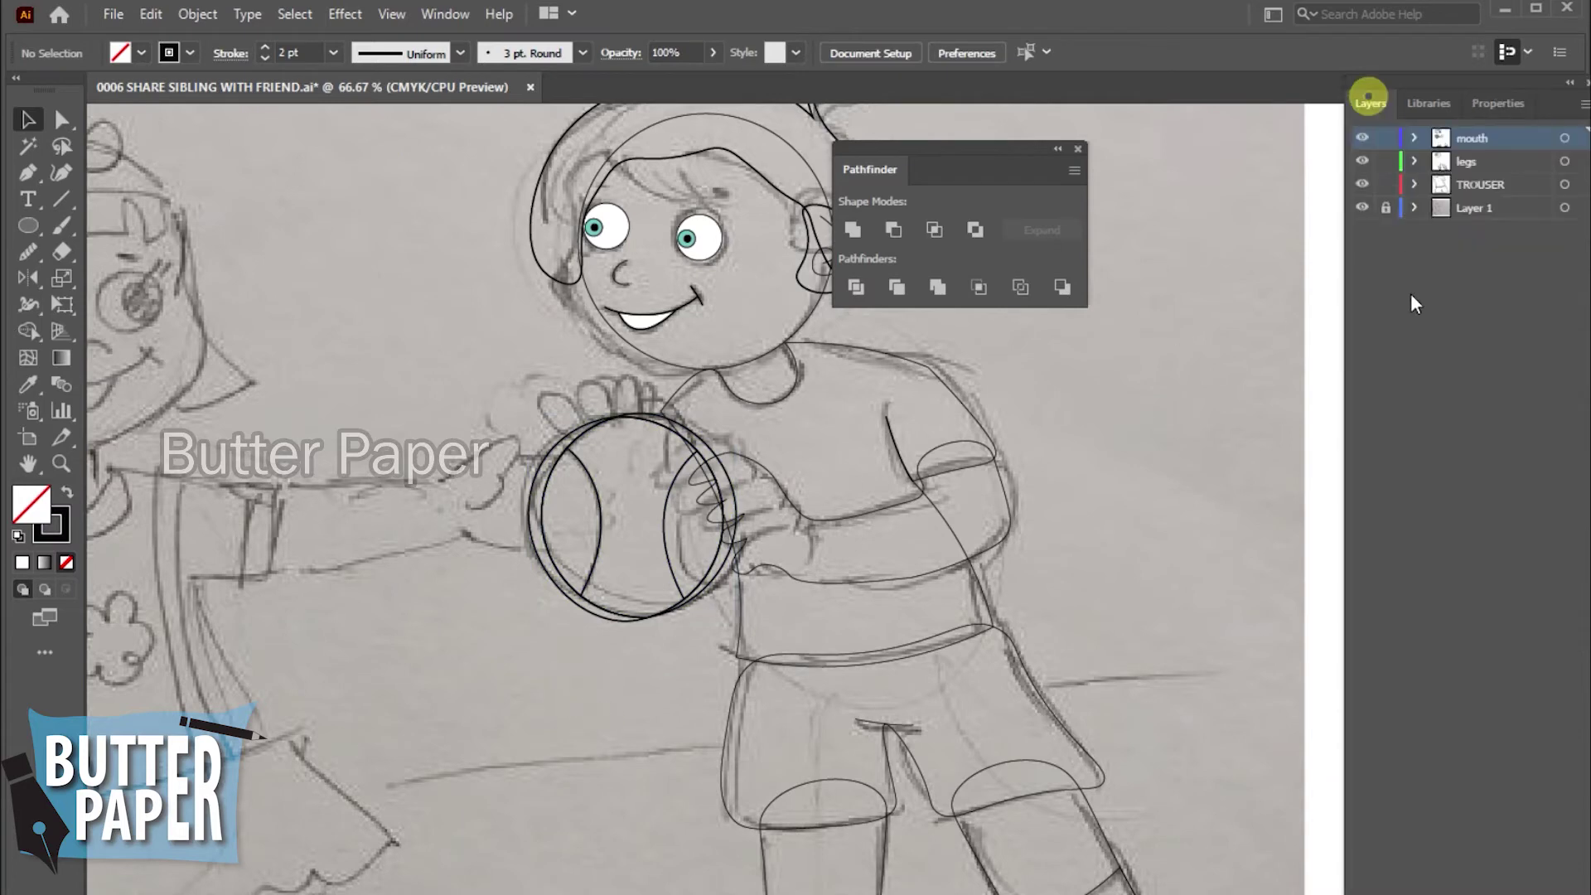
pyautogui.click(1367, 207)
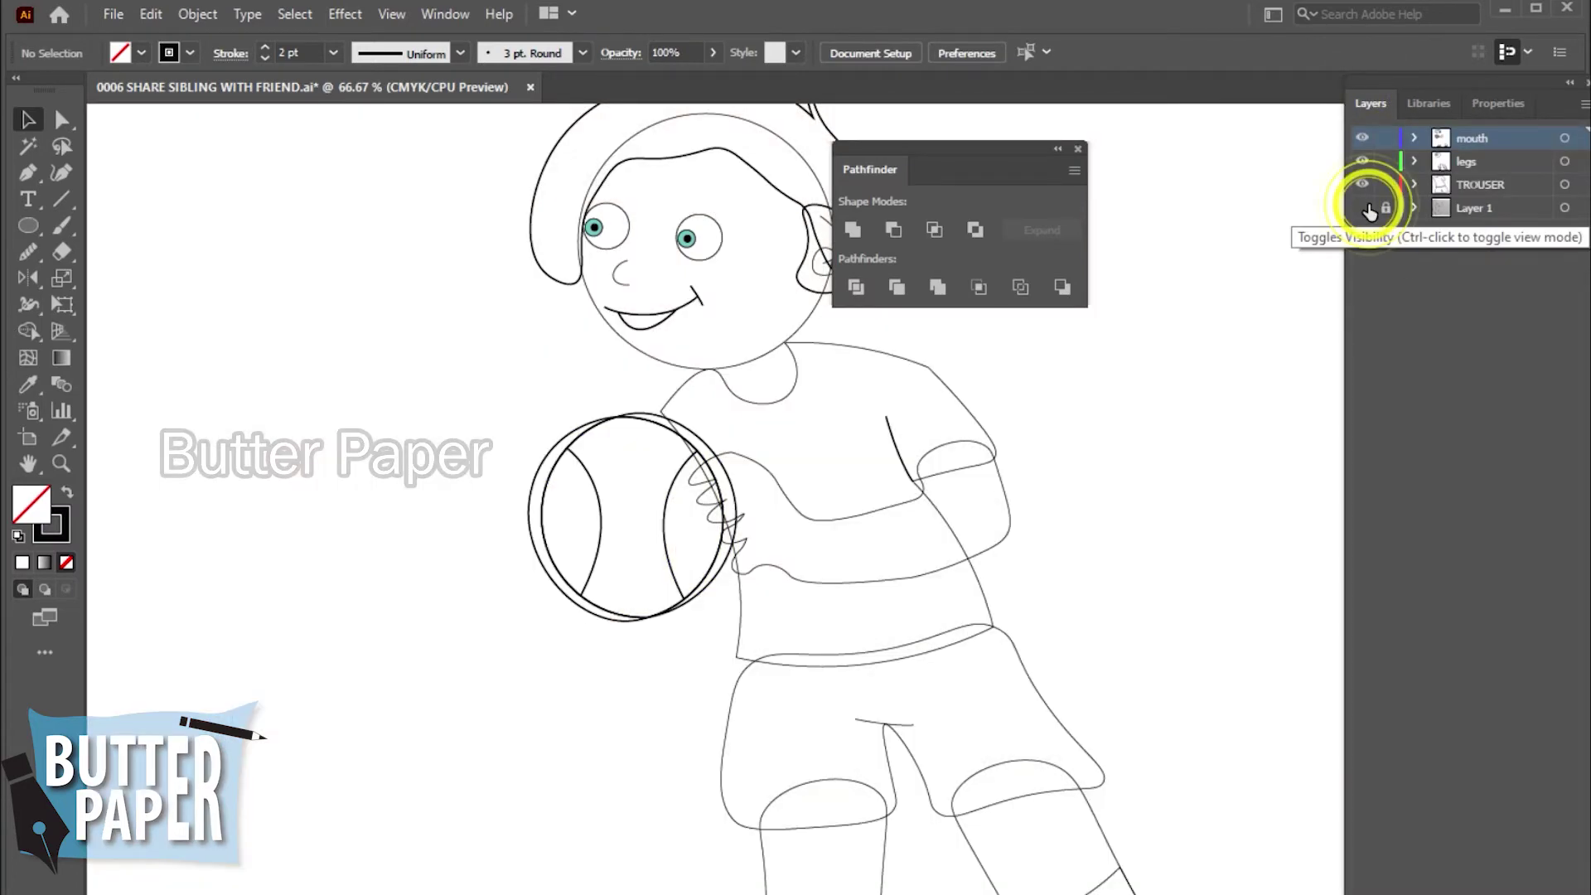
# - Show Layer 1 again, move the Pathfinder panel aside and zoom to 150%
pyautogui.click(1369, 209)
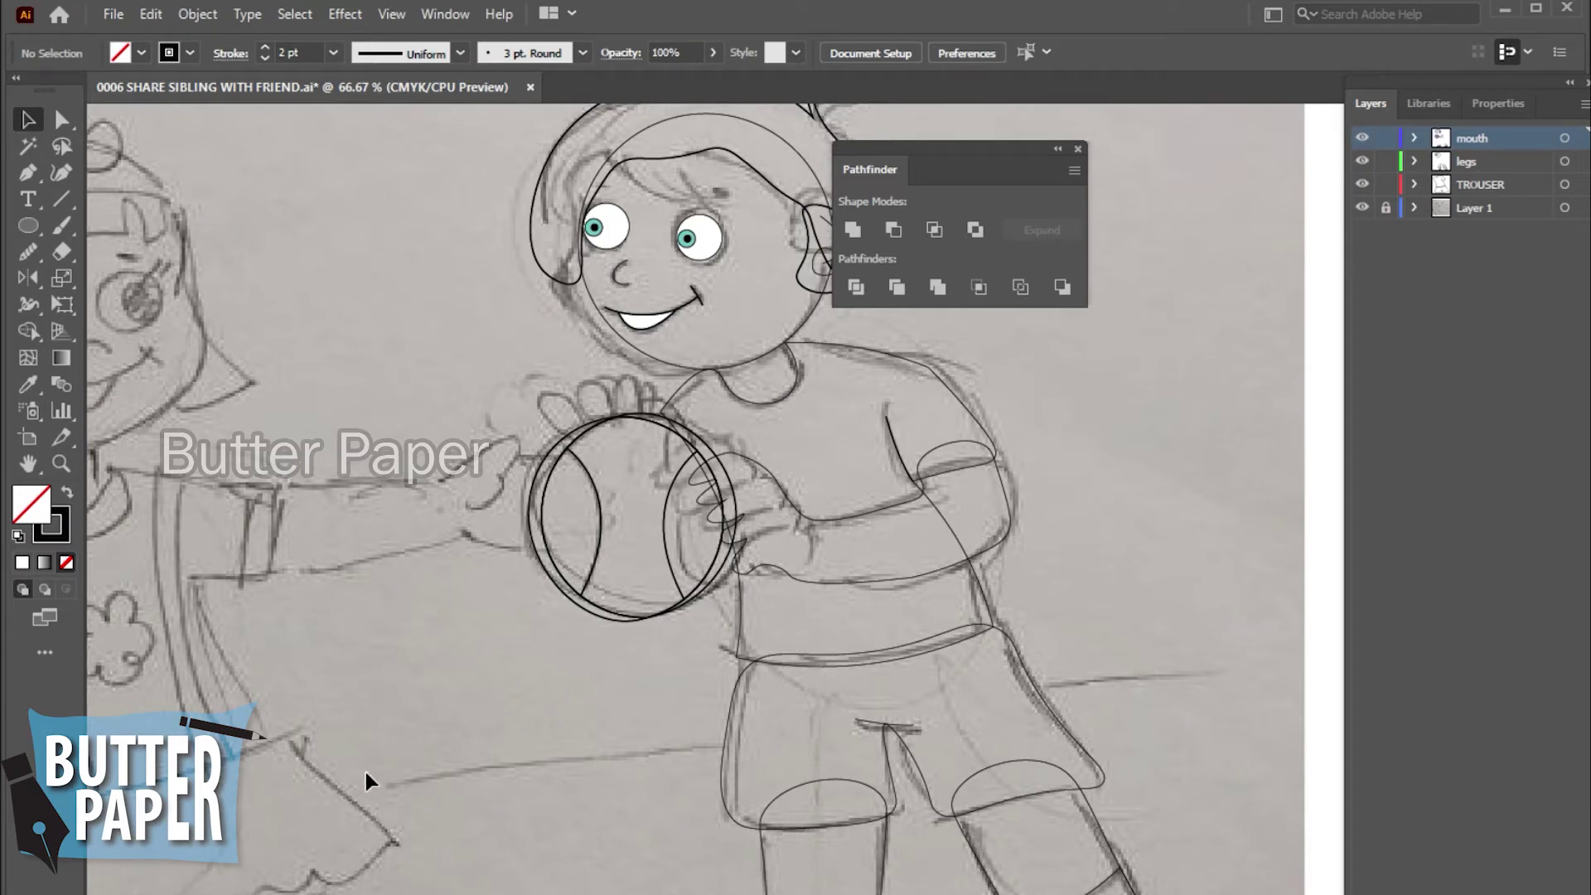
pyautogui.moveTo(955, 149); pyautogui.dragTo(1232, 74)
pyautogui.press('z')
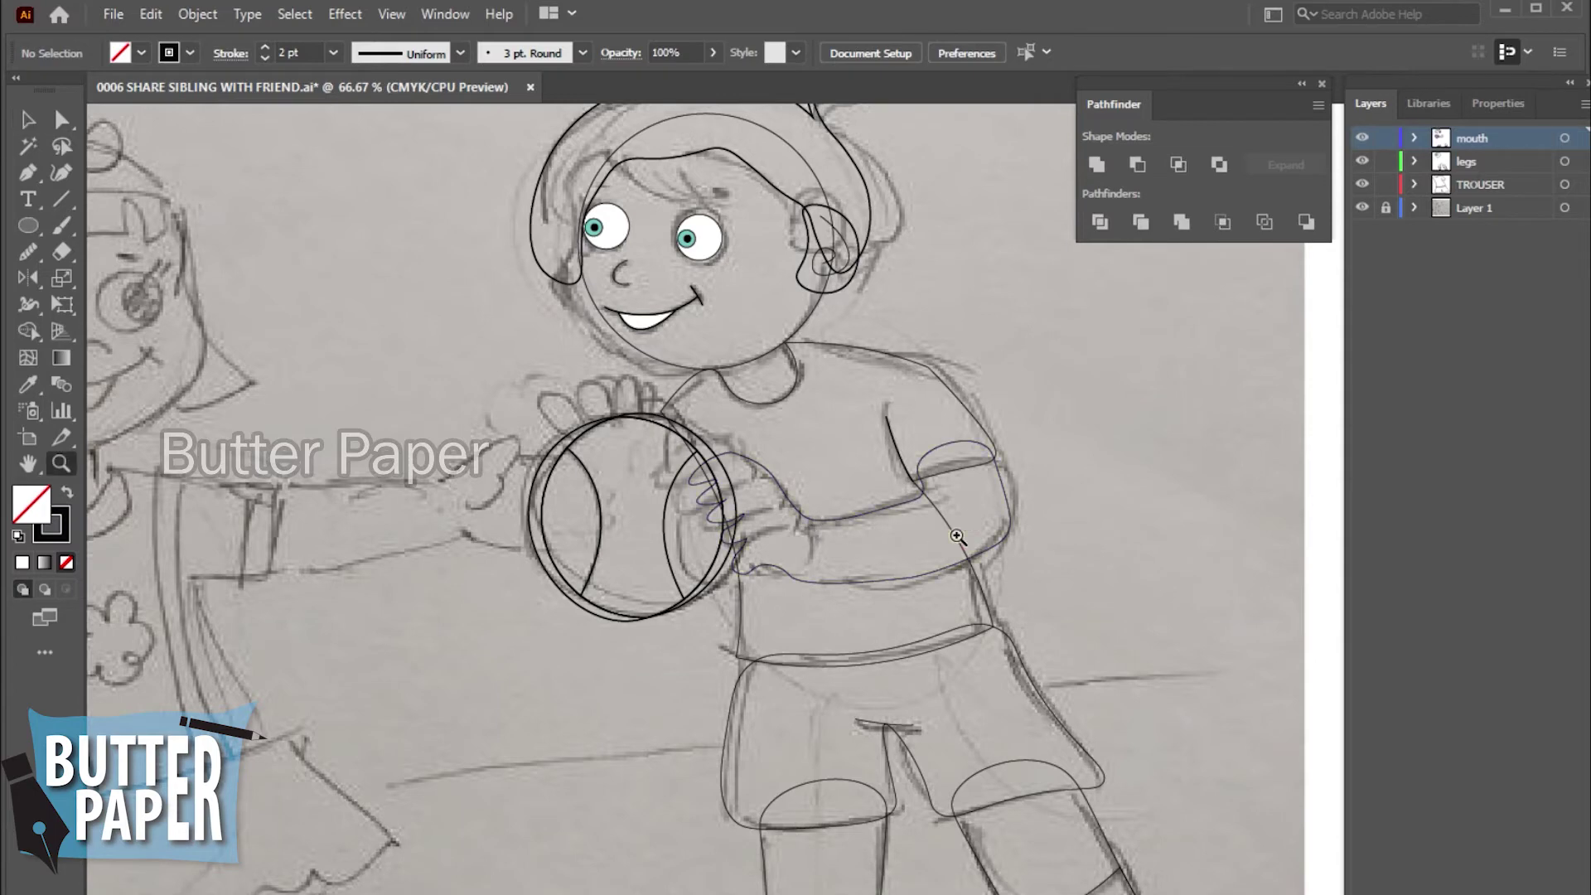
pyautogui.click(909, 543)
pyautogui.click(60, 173)
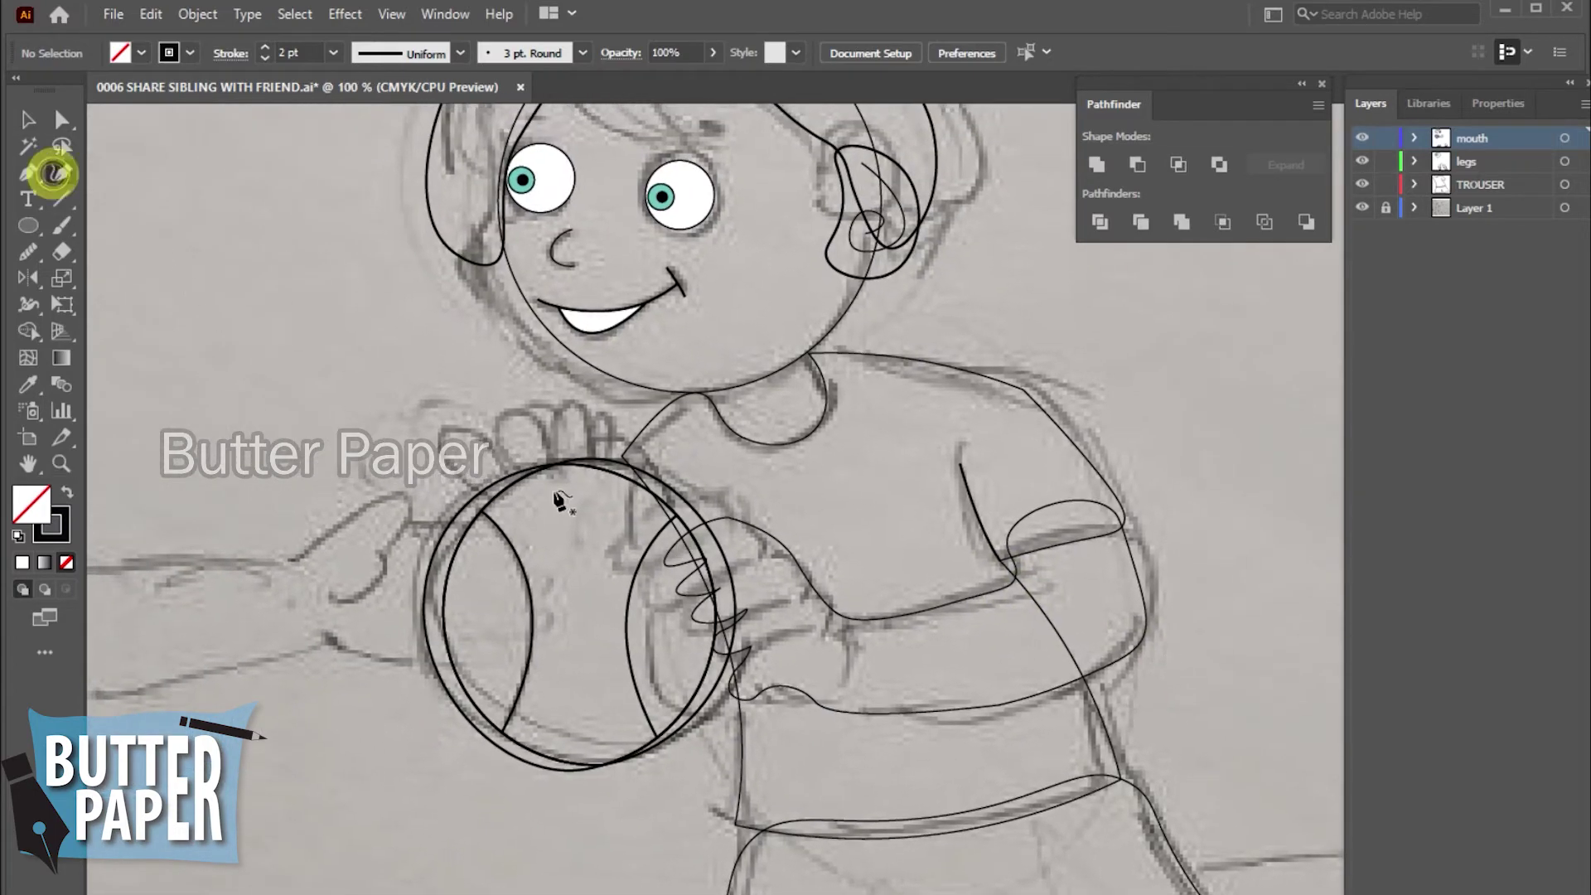
pyautogui.hotkey('ctrl', '+')
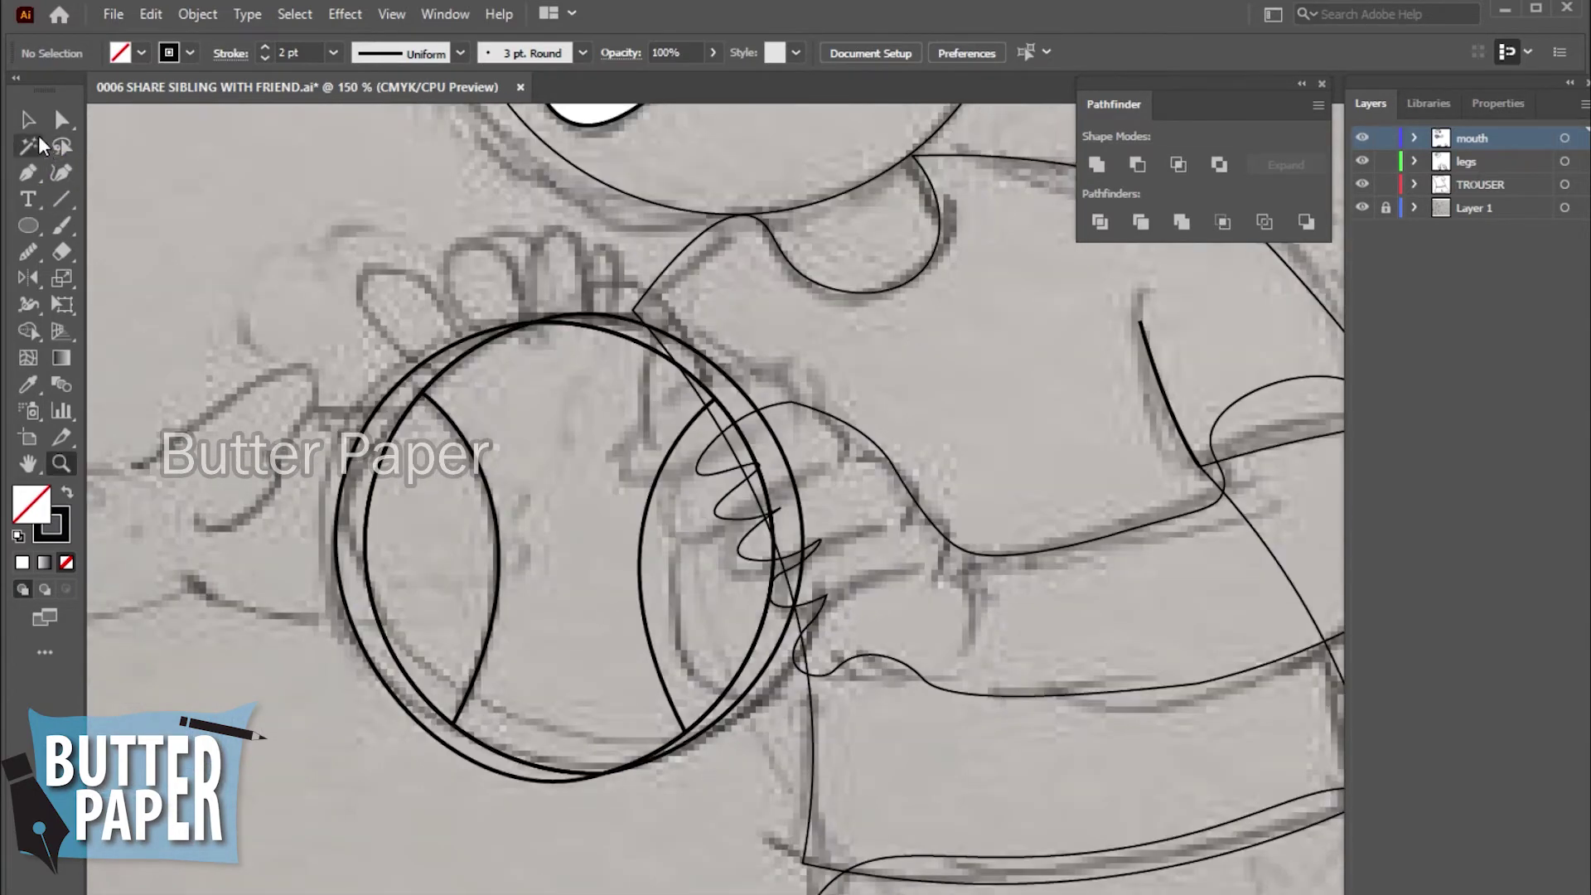
# - Reshape the hand path's lower finger curves so they wrap over the ball's right edge
pyautogui.keyDown('ctrl'); pyautogui.click(816, 621); pyautogui.keyUp('ctrl')
pyautogui.click(65, 174)
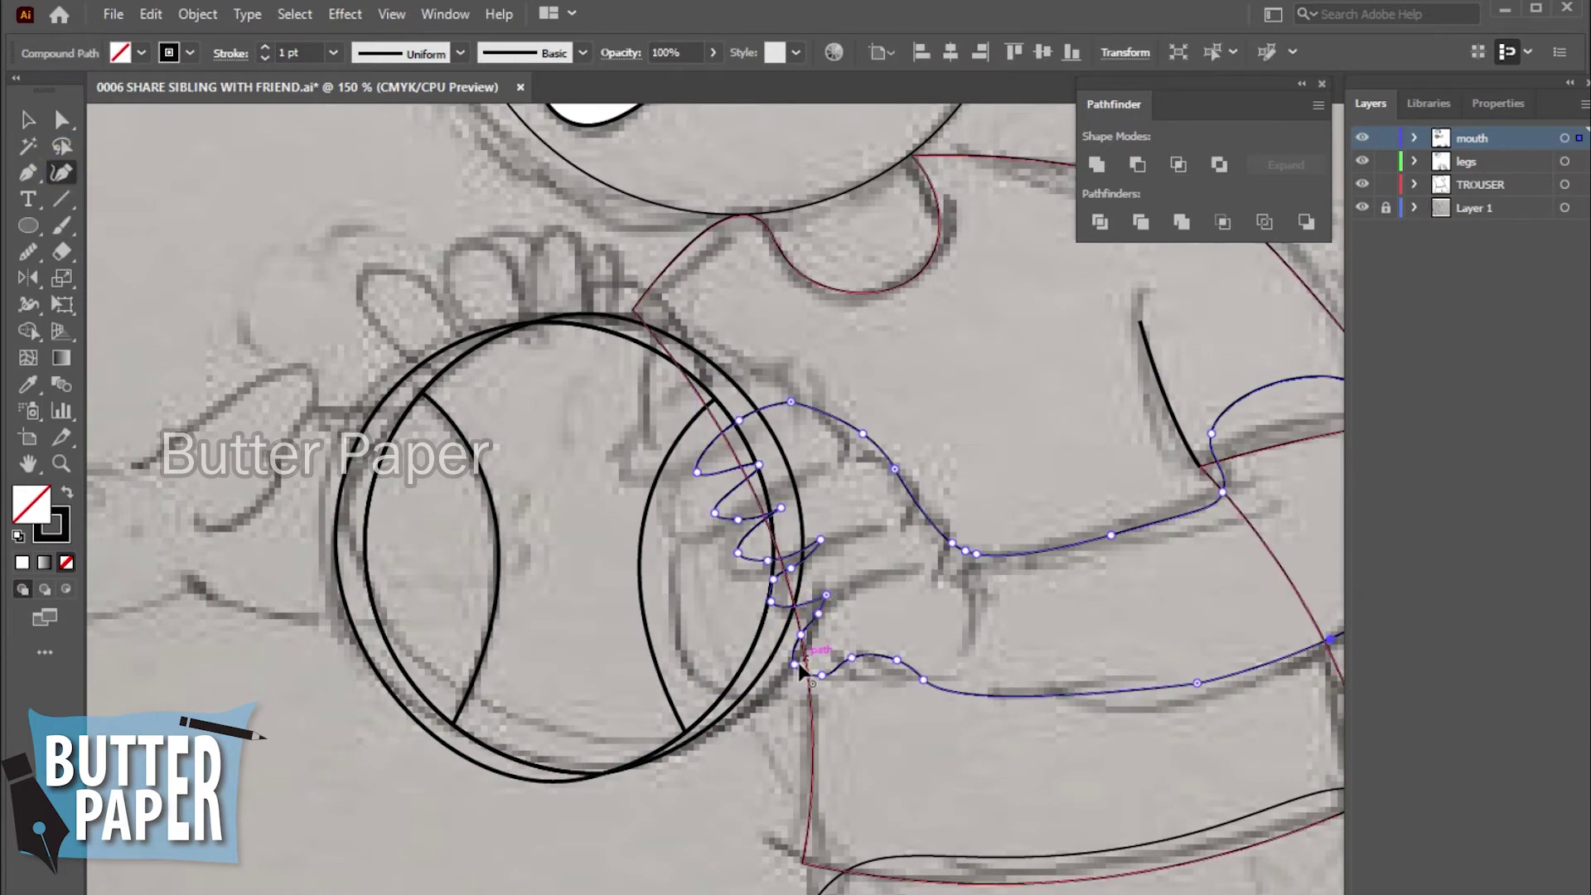
pyautogui.moveTo(793, 662)
pyautogui.mouseDown()
pyautogui.moveTo(768, 663)
pyautogui.moveTo(775, 629)
pyautogui.mouseUp()
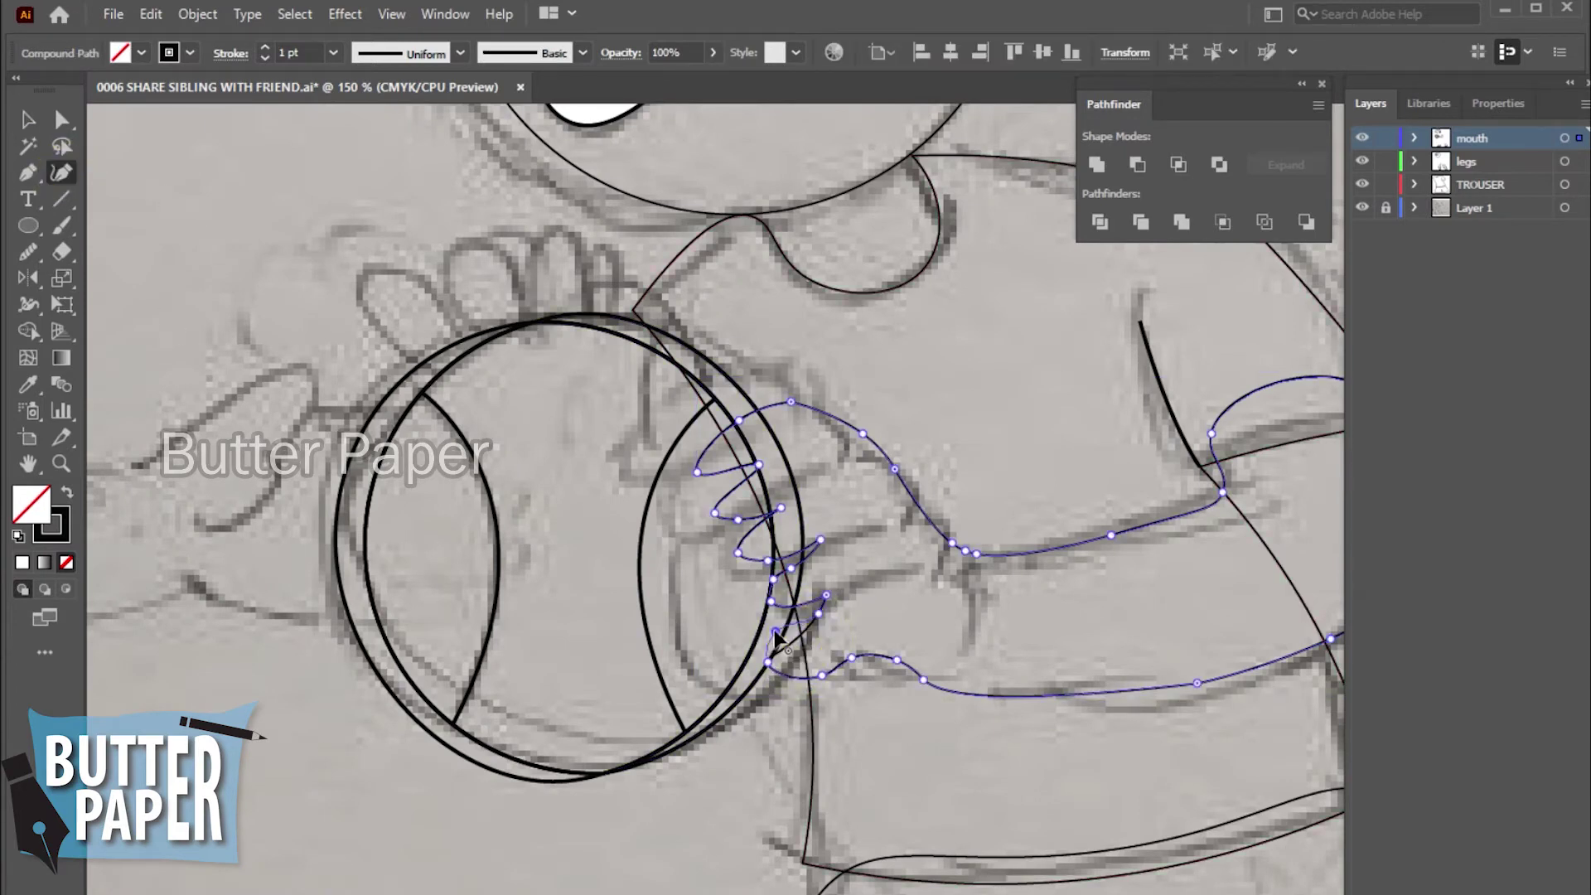
pyautogui.click(790, 675)
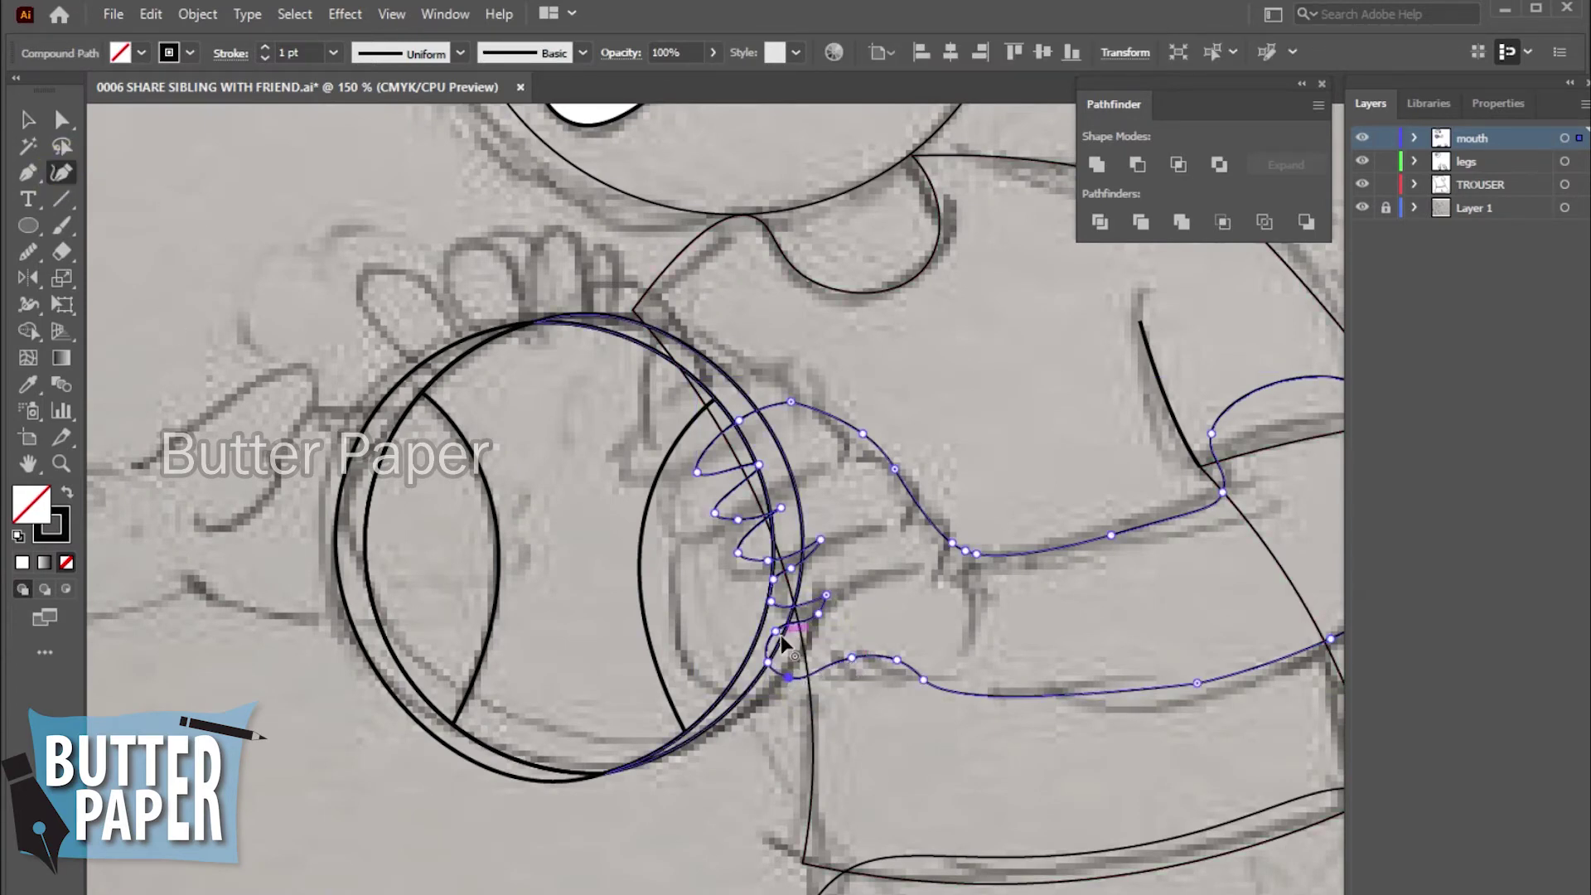
pyautogui.moveTo(773, 633)
pyautogui.mouseDown()
pyautogui.moveTo(760, 627)
pyautogui.moveTo(757, 662)
pyautogui.moveTo(933, 683)
pyautogui.mouseUp()
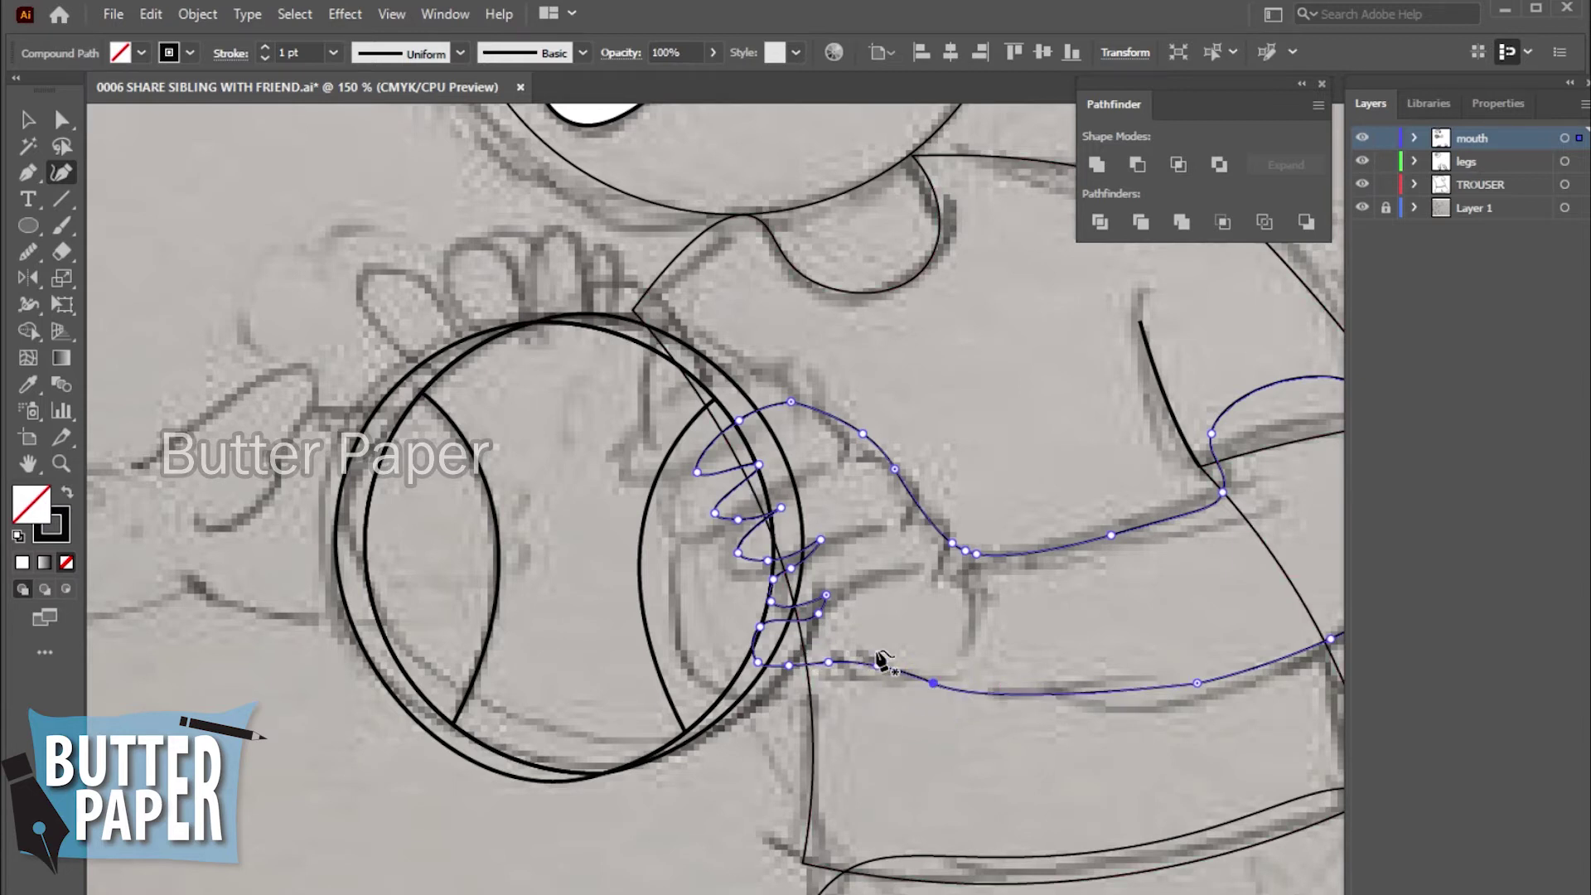
pyautogui.moveTo(769, 602); pyautogui.dragTo(764, 582)
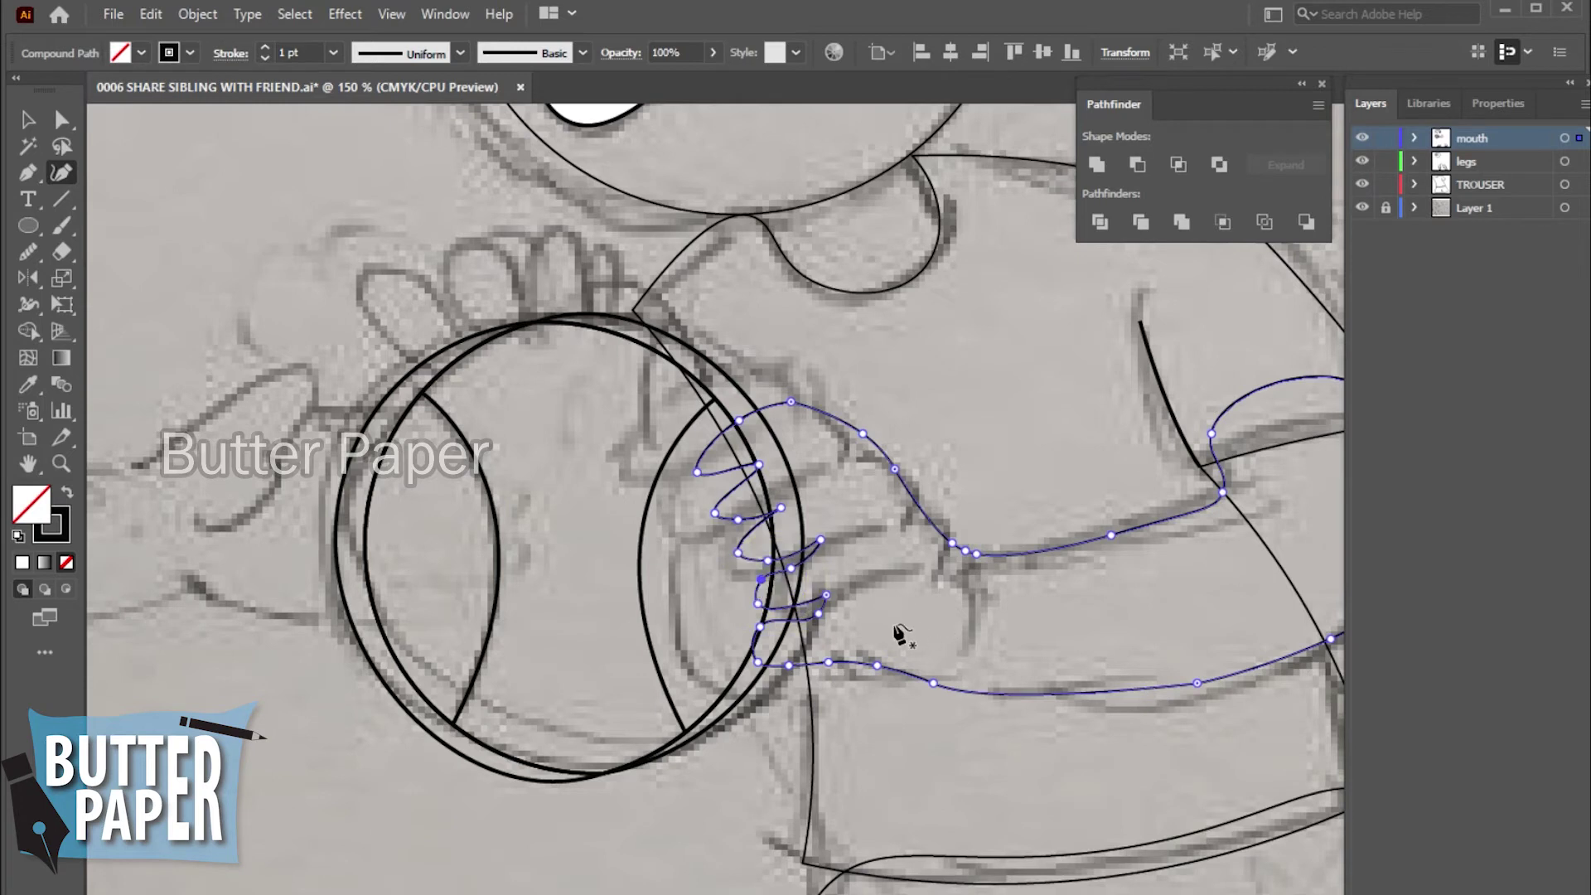
pyautogui.click(28, 119)
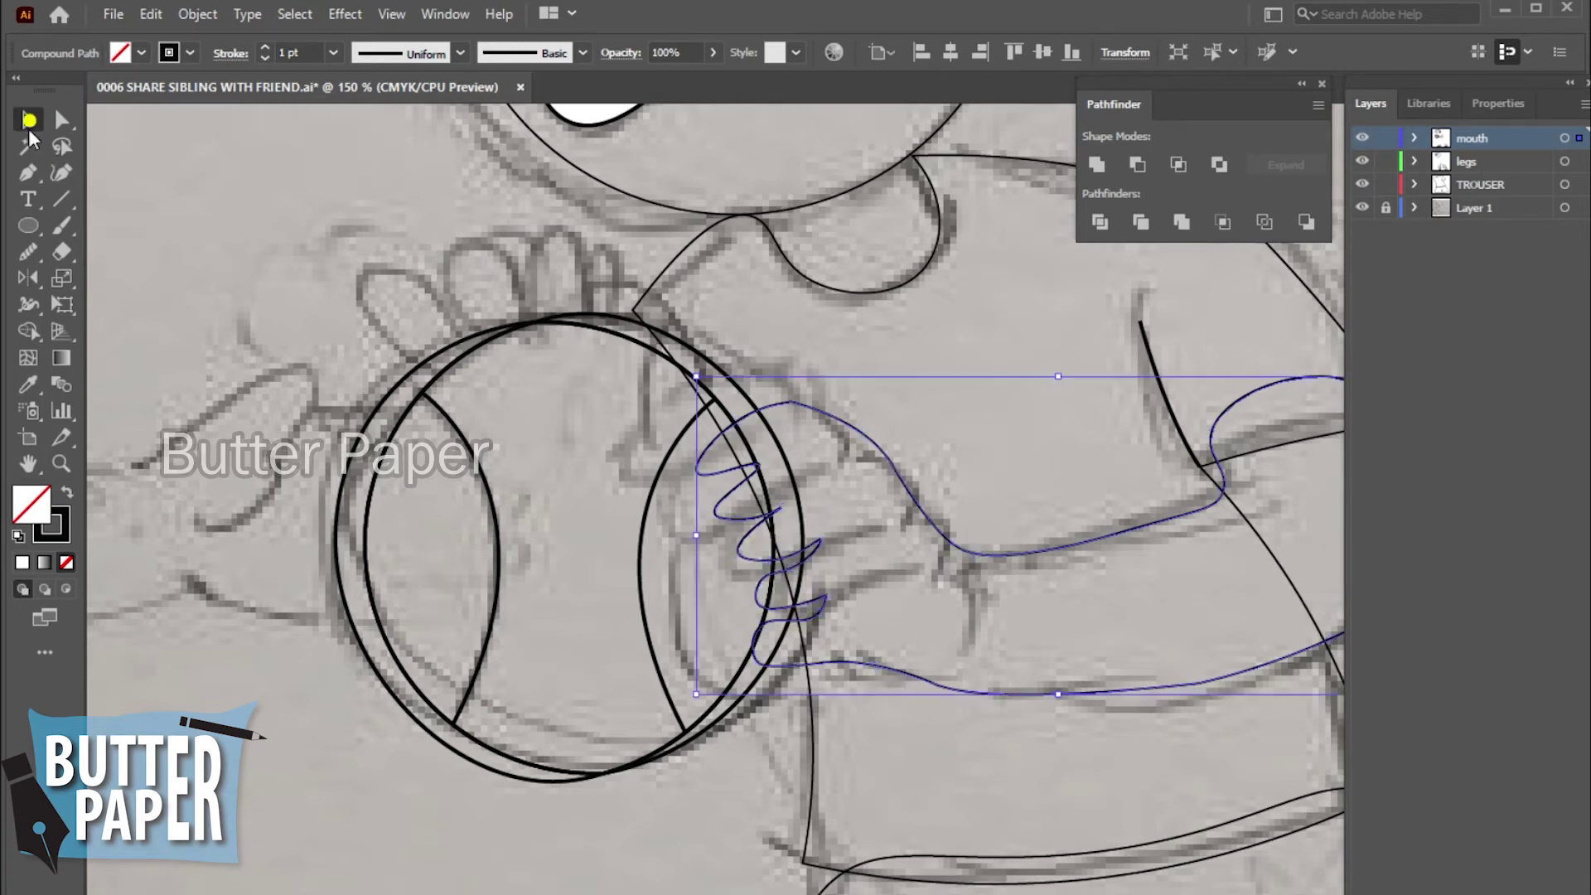
pyautogui.click(355, 753)
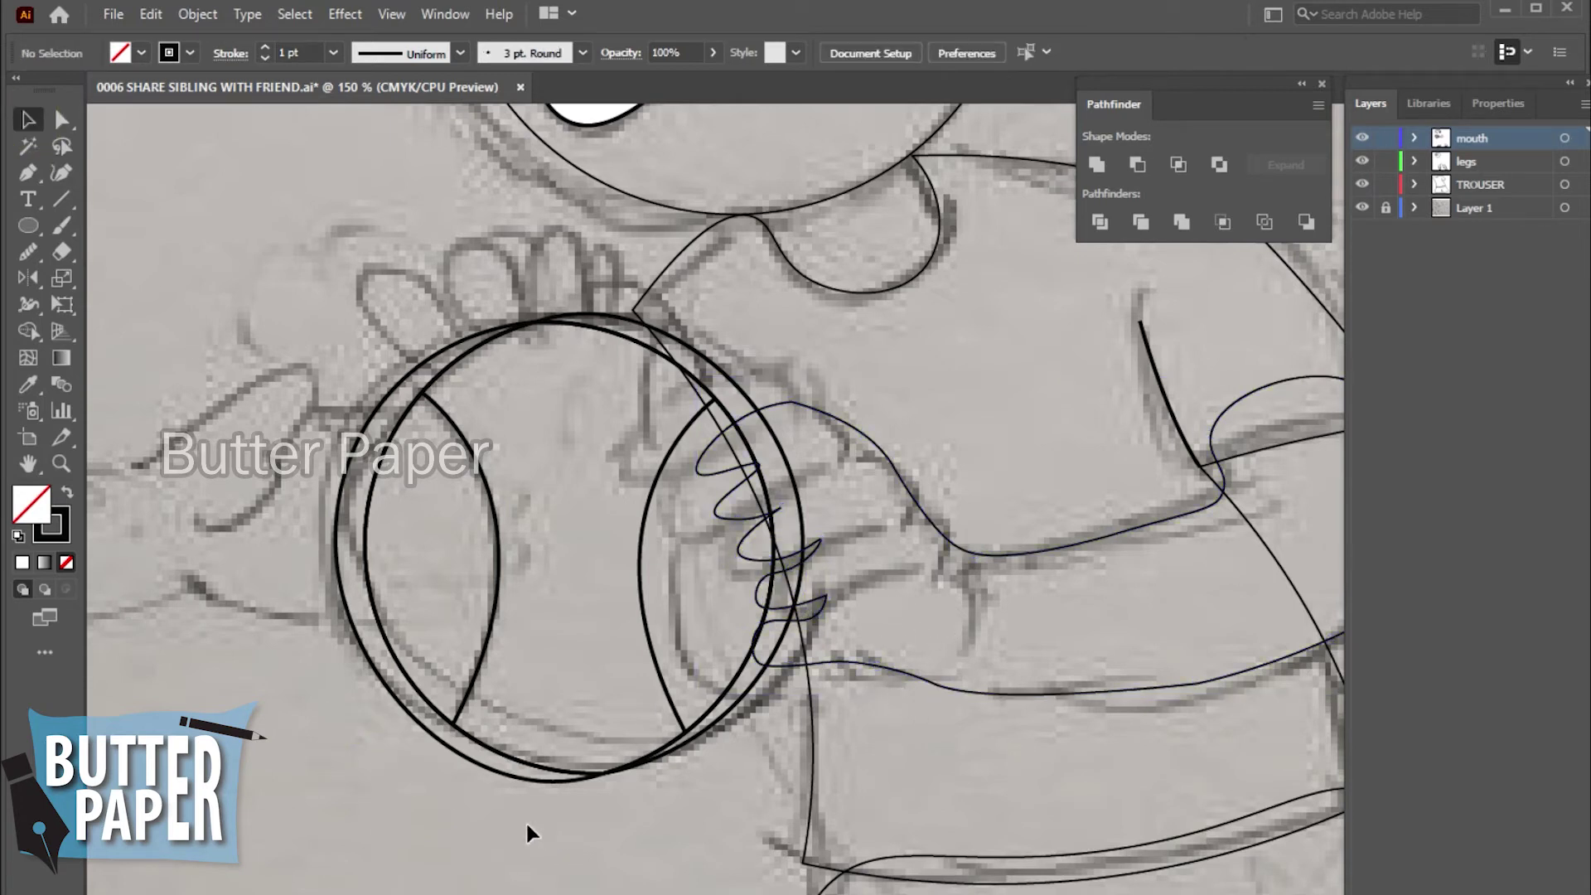
# - Draw the first small finger ellipse and nudge it onto the sketched hand
pyautogui.press('l')
pyautogui.moveTo(435, 320)
pyautogui.mouseDown()
pyautogui.moveTo(447, 329)
pyautogui.moveTo(416, 239)
pyautogui.moveTo(383, 240)
pyautogui.mouseUp()
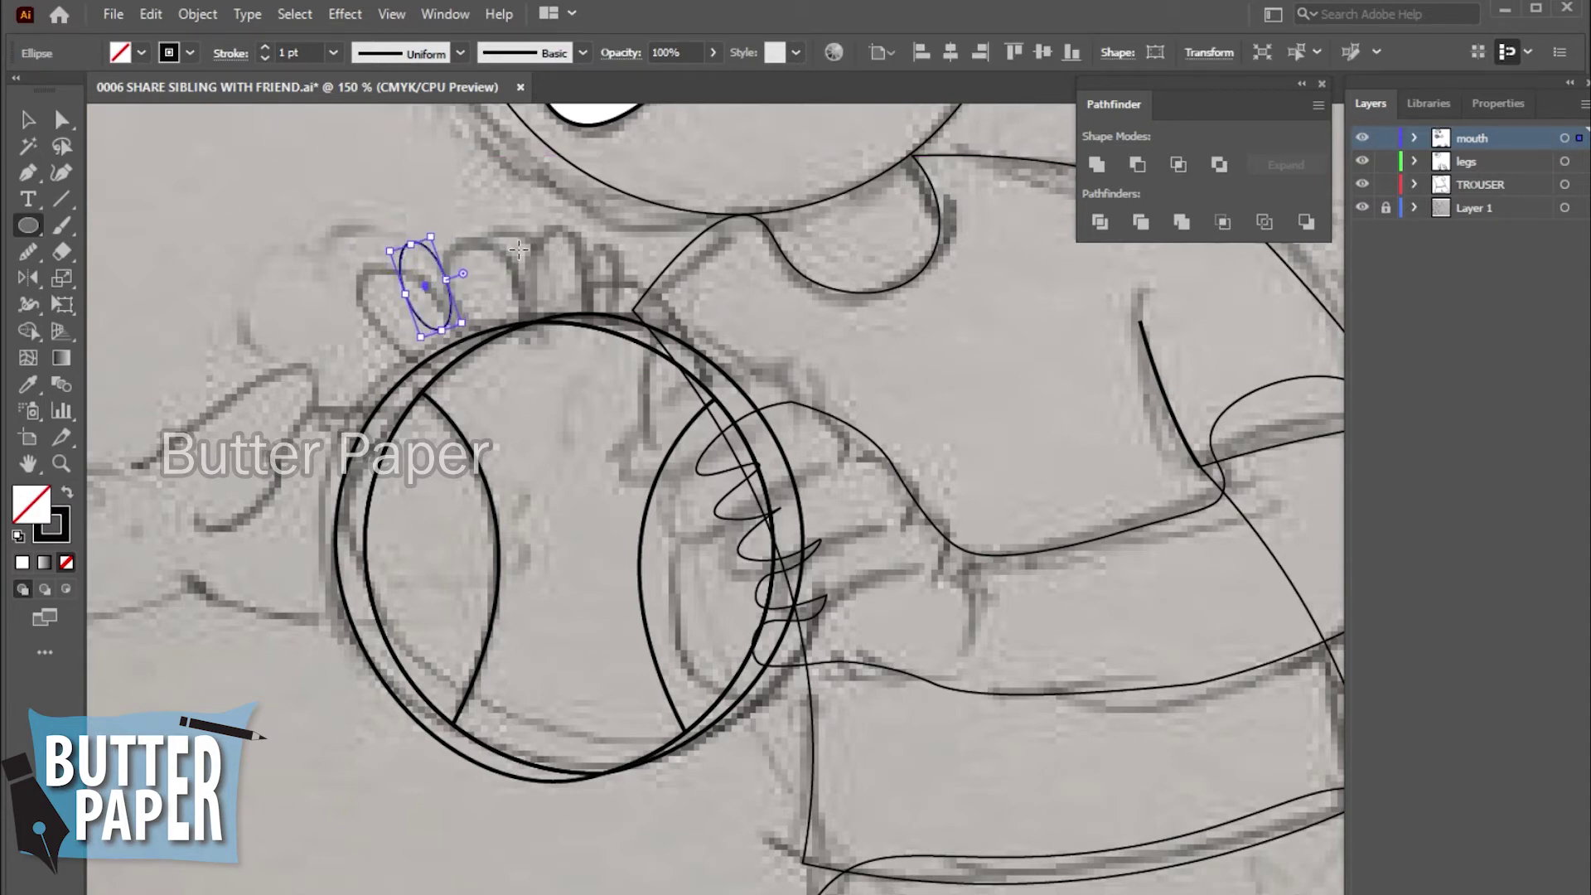
pyautogui.hotkey('shift', 'Down')
pyautogui.hotkey('shift', 'Down')
pyautogui.hotkey('shift', 'Down')
pyautogui.press('Left')
pyautogui.press('Left')
pyautogui.press('Left')
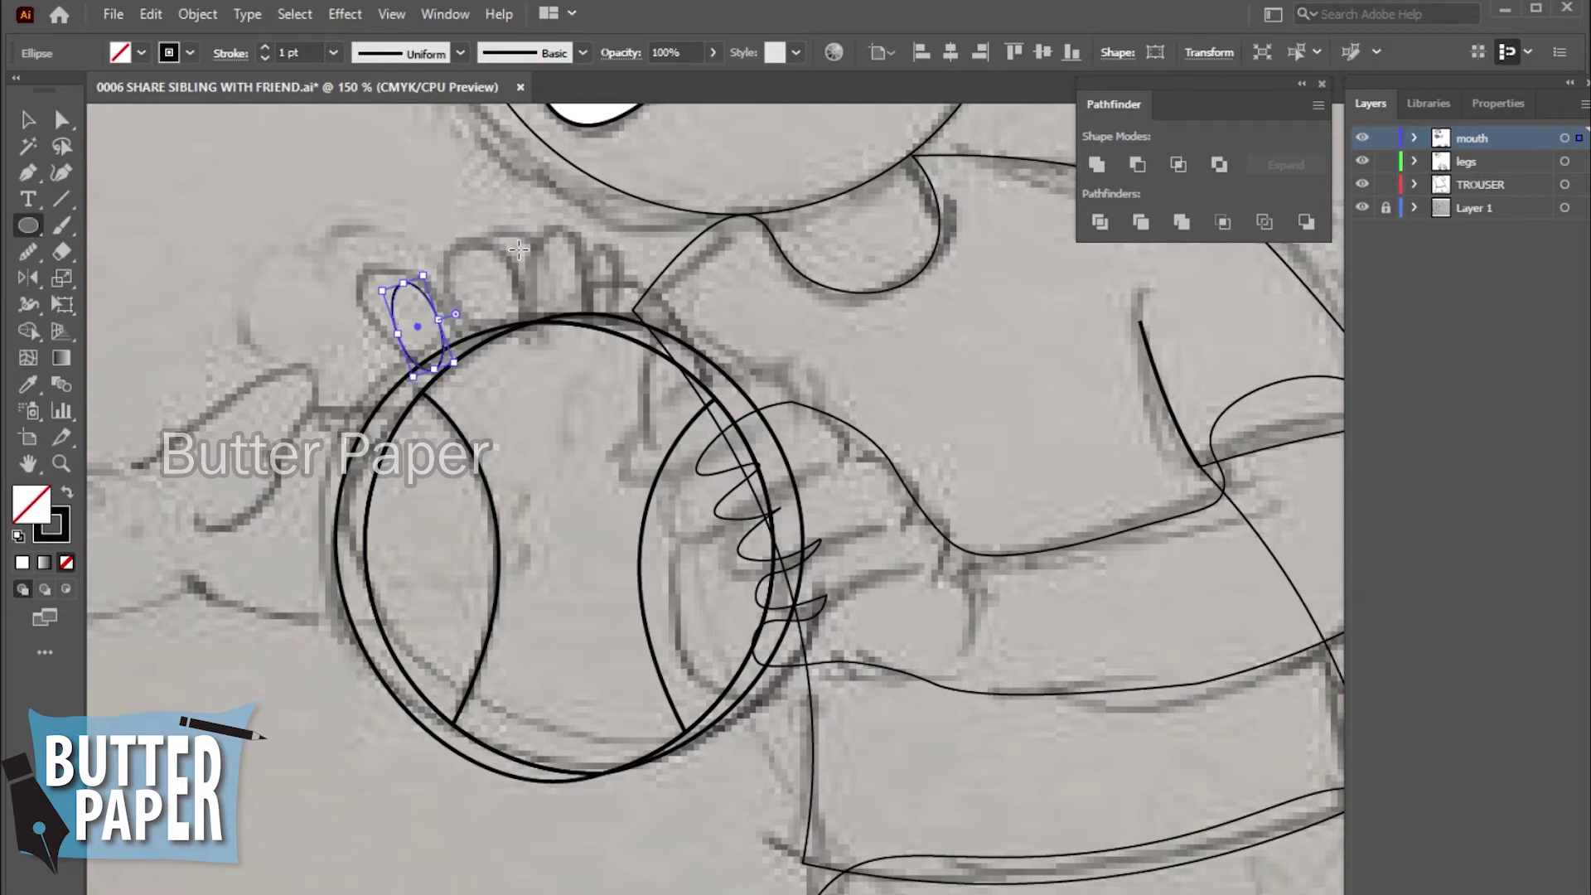
pyautogui.click(27, 119)
pyautogui.click(171, 142)
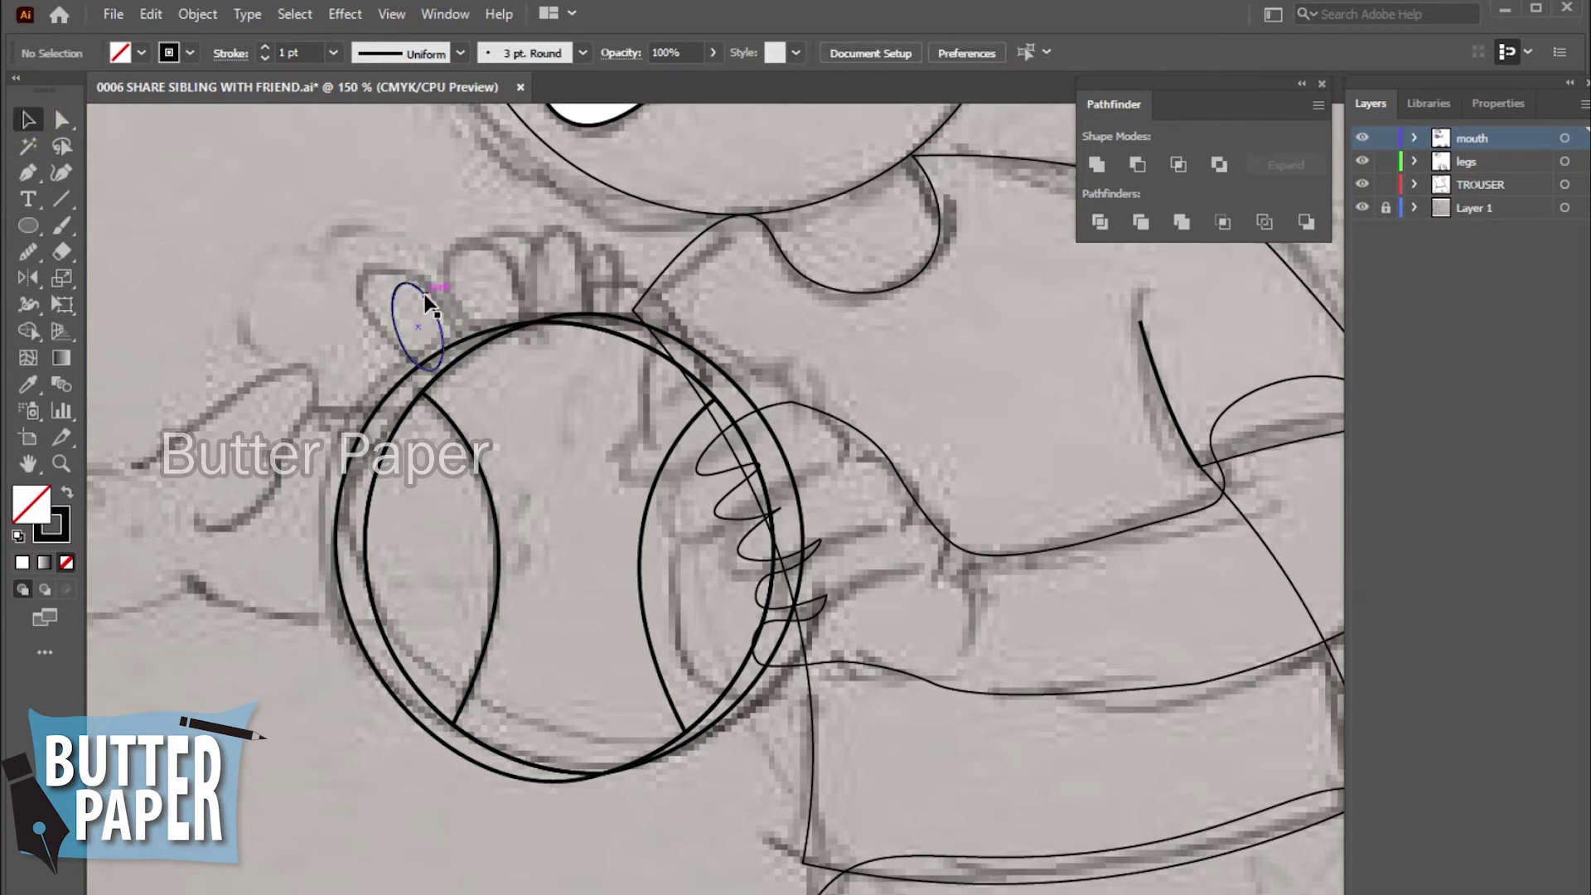
# - Alt-drag copies of the finger oval rightward as the next fingers
pyautogui.moveTo(427, 305); pyautogui.dragTo(525, 275)
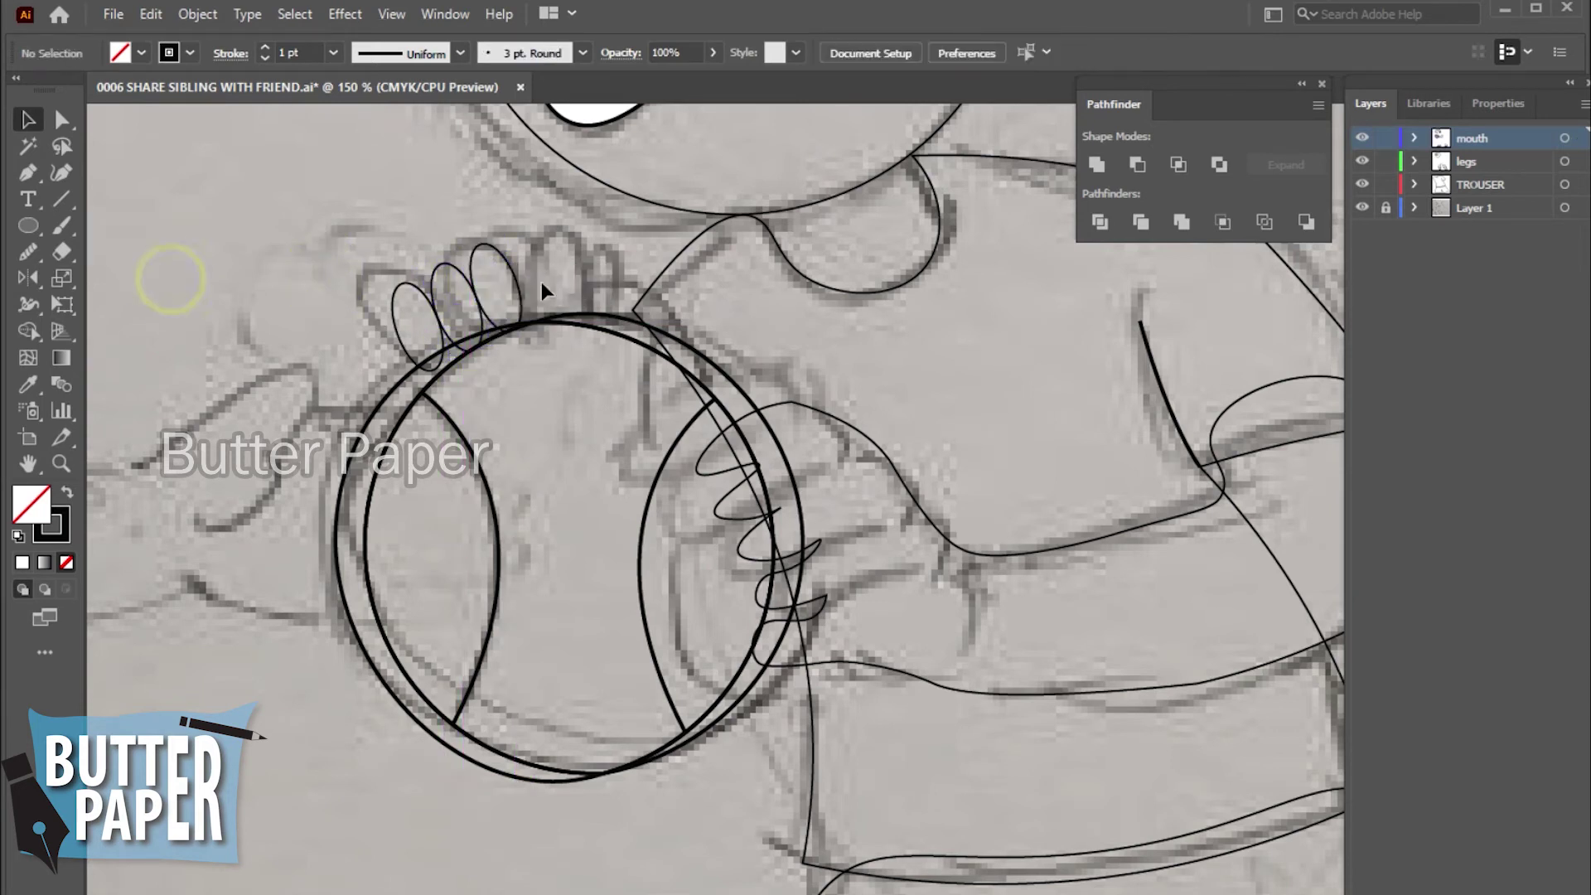
pyautogui.click(519, 282)
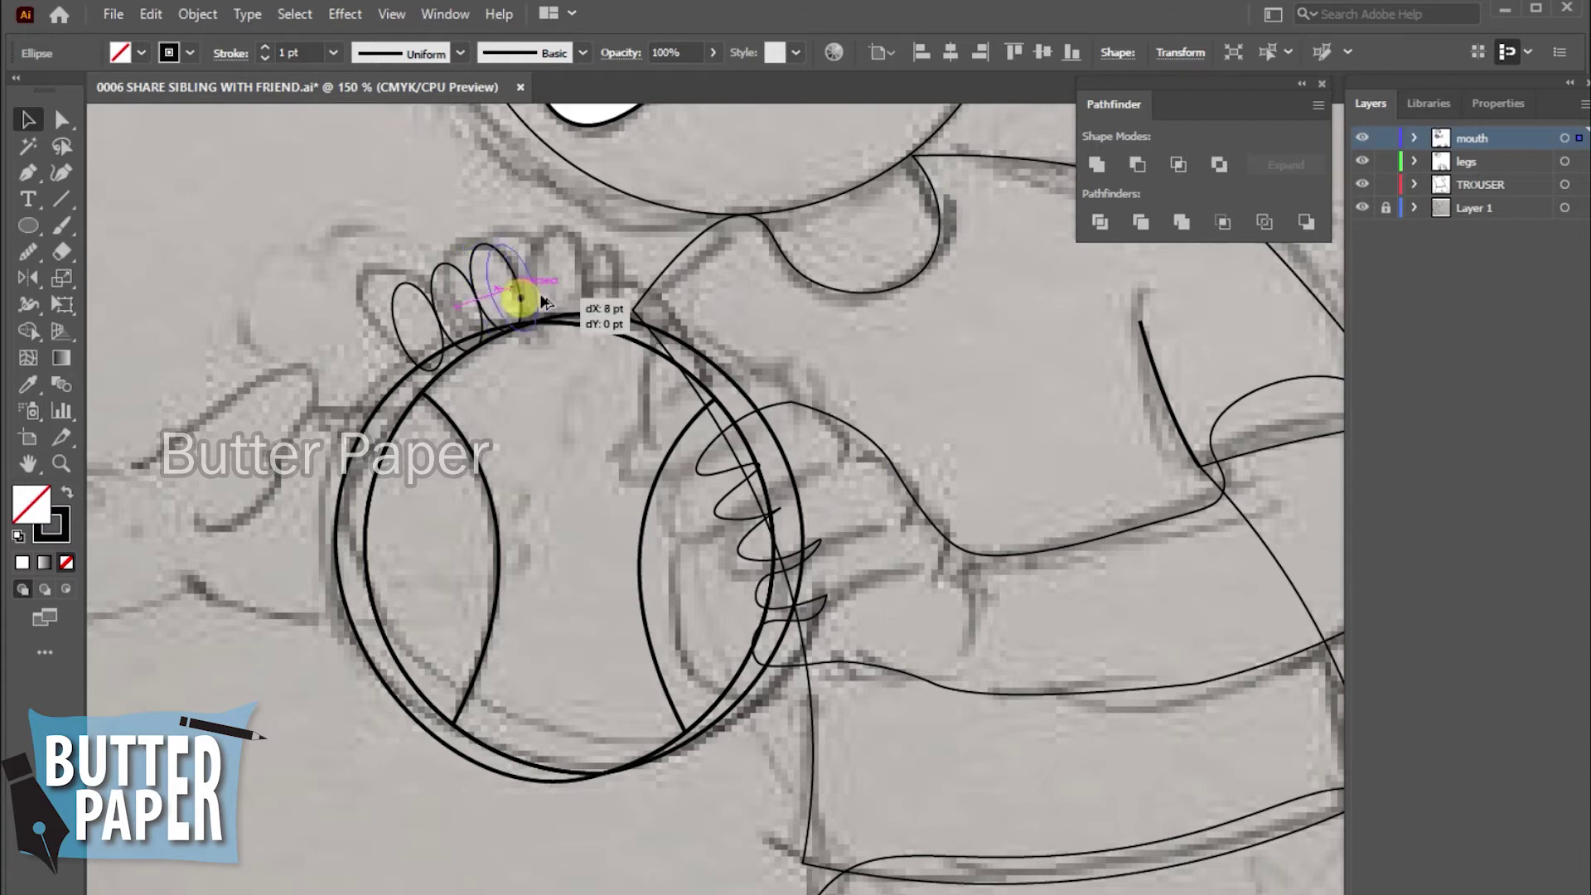
pyautogui.moveTo(521, 305); pyautogui.dragTo(563, 292)
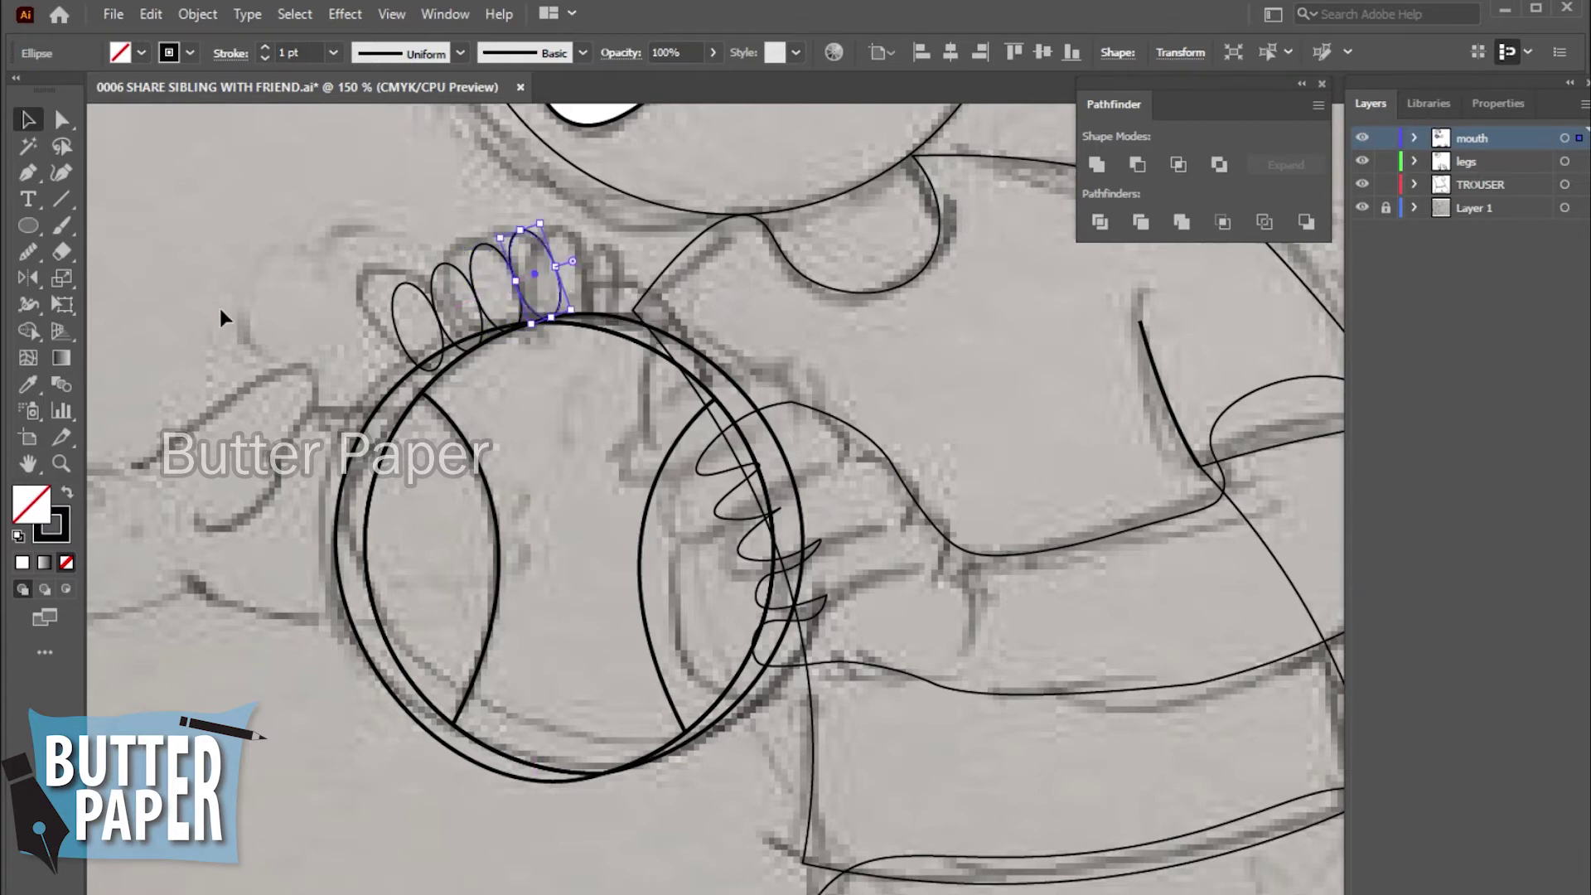
pyautogui.click(220, 311)
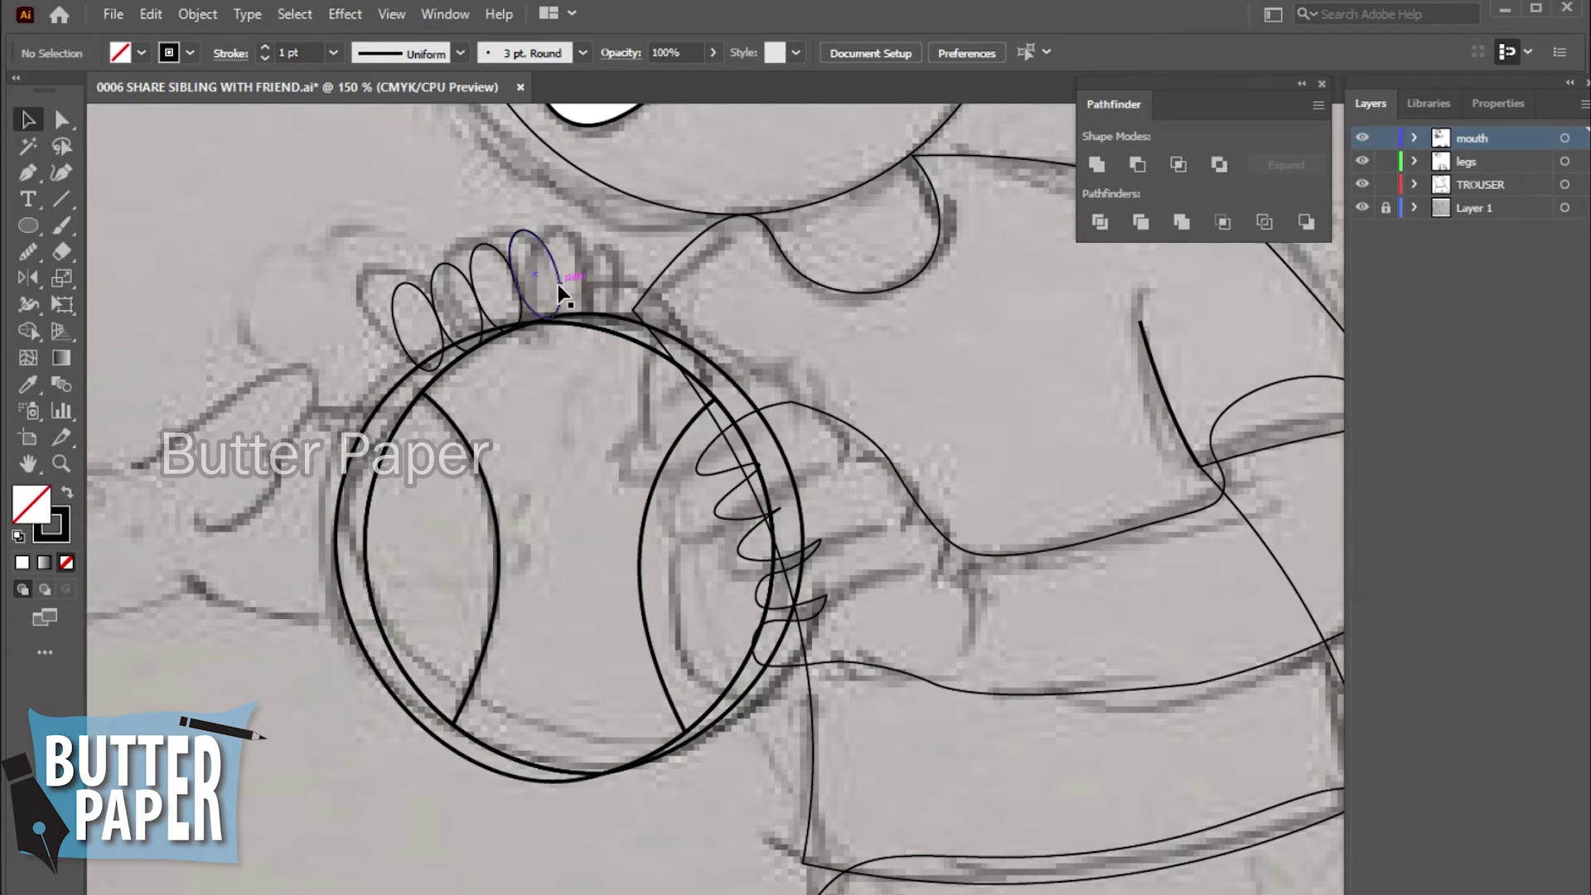
# - Add another finger oval further right, nudge it down toward the ball, and check the row
pyautogui.moveTo(559, 291); pyautogui.dragTo(601, 284)
pyautogui.click(190, 236)
pyautogui.click(610, 284)
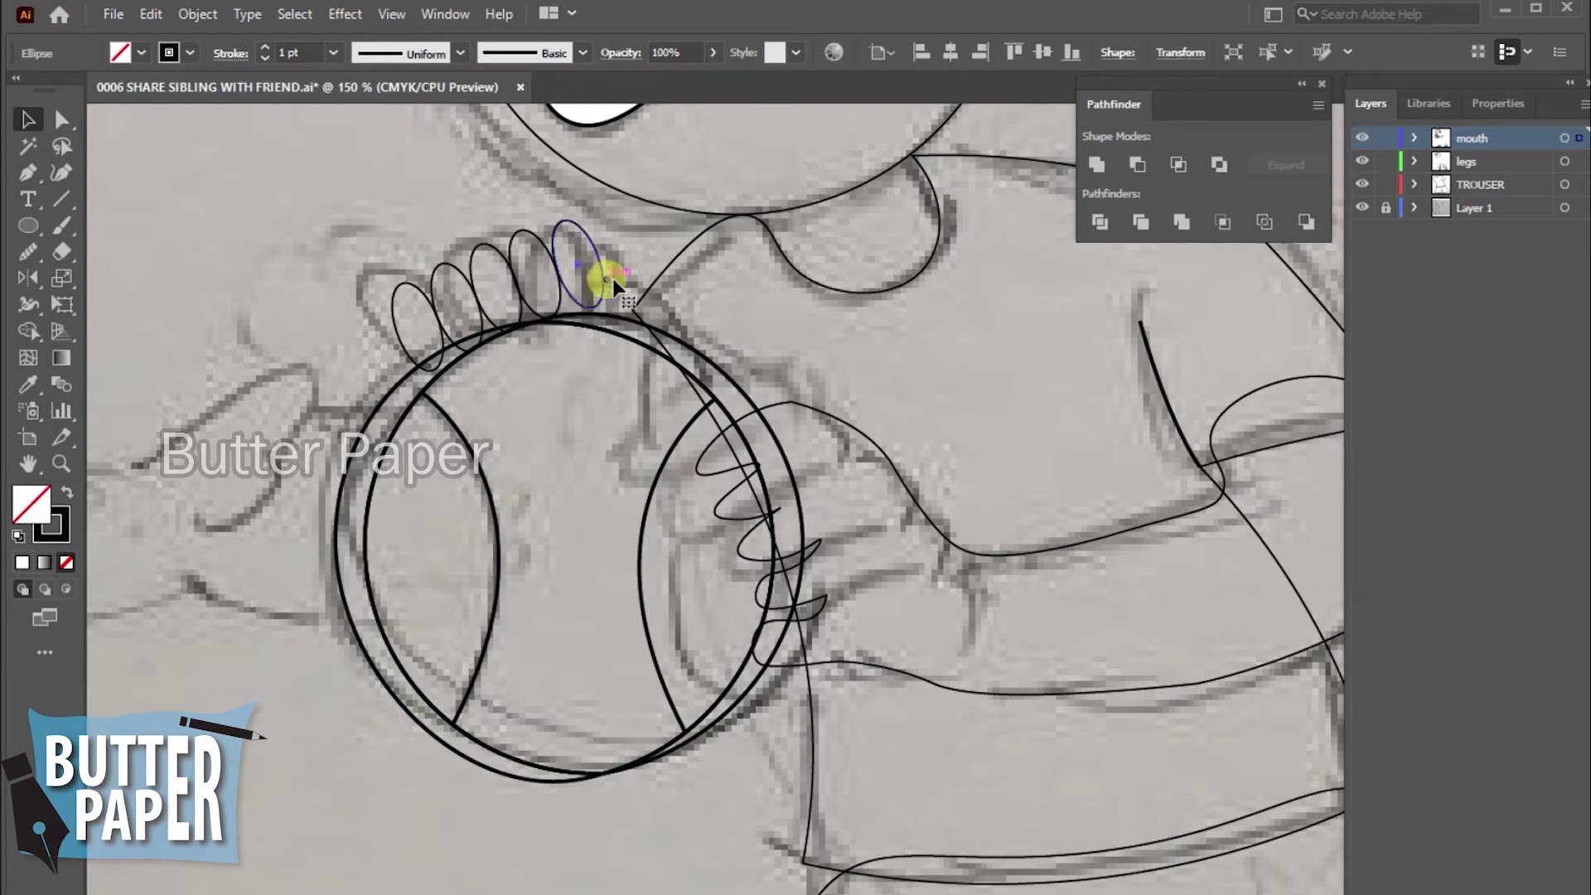
pyautogui.press('Down')
pyautogui.press('Down')
pyautogui.press('Down')
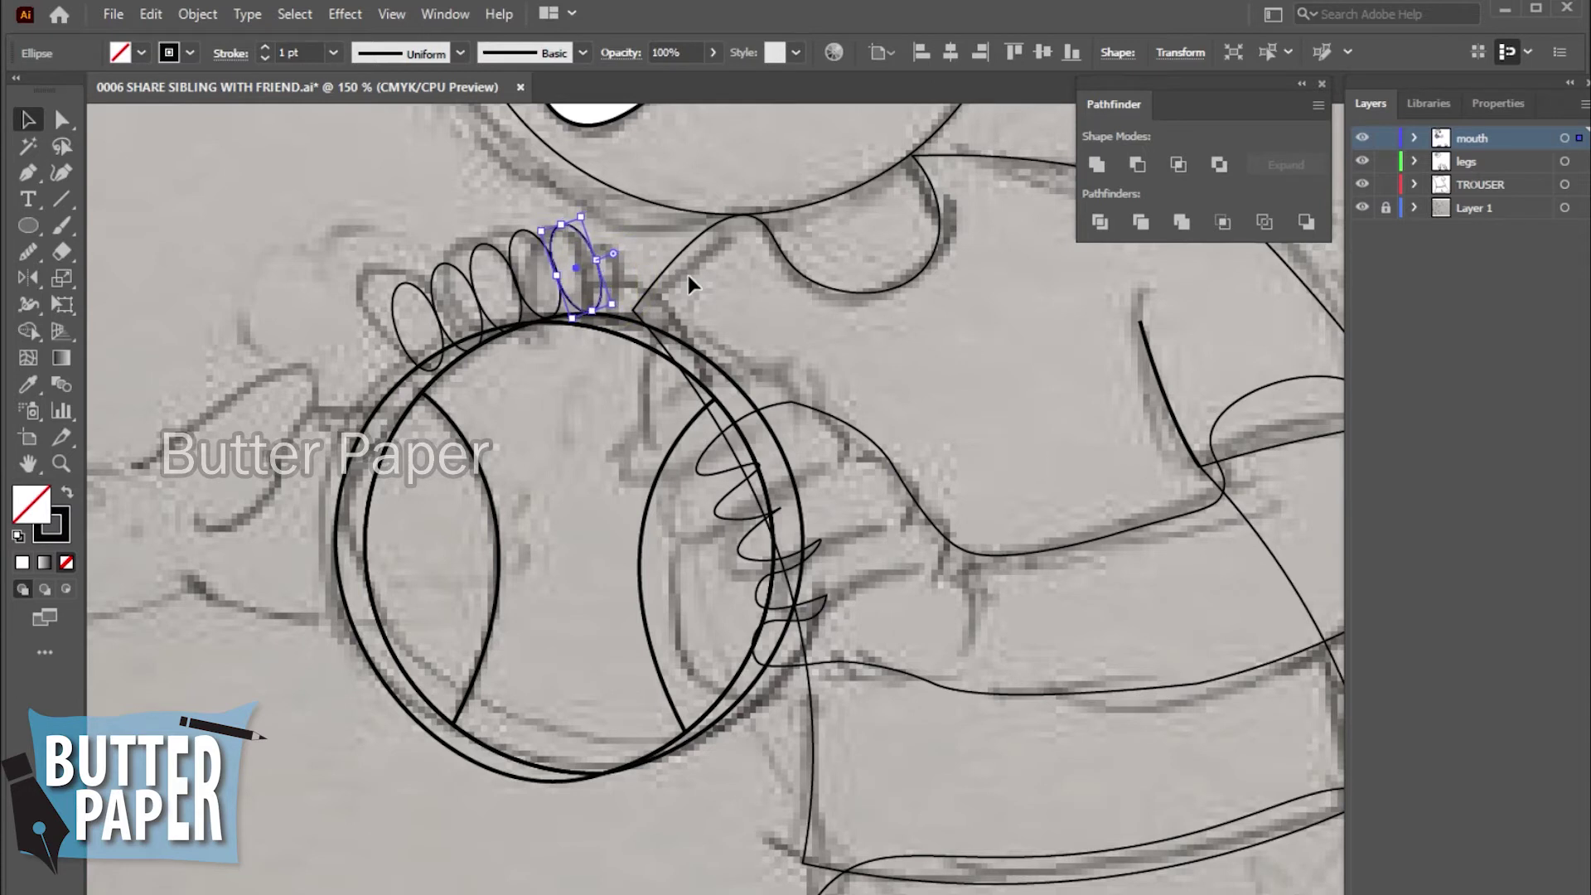
pyautogui.press('Down')
pyautogui.press('Down')
pyautogui.click(266, 242)
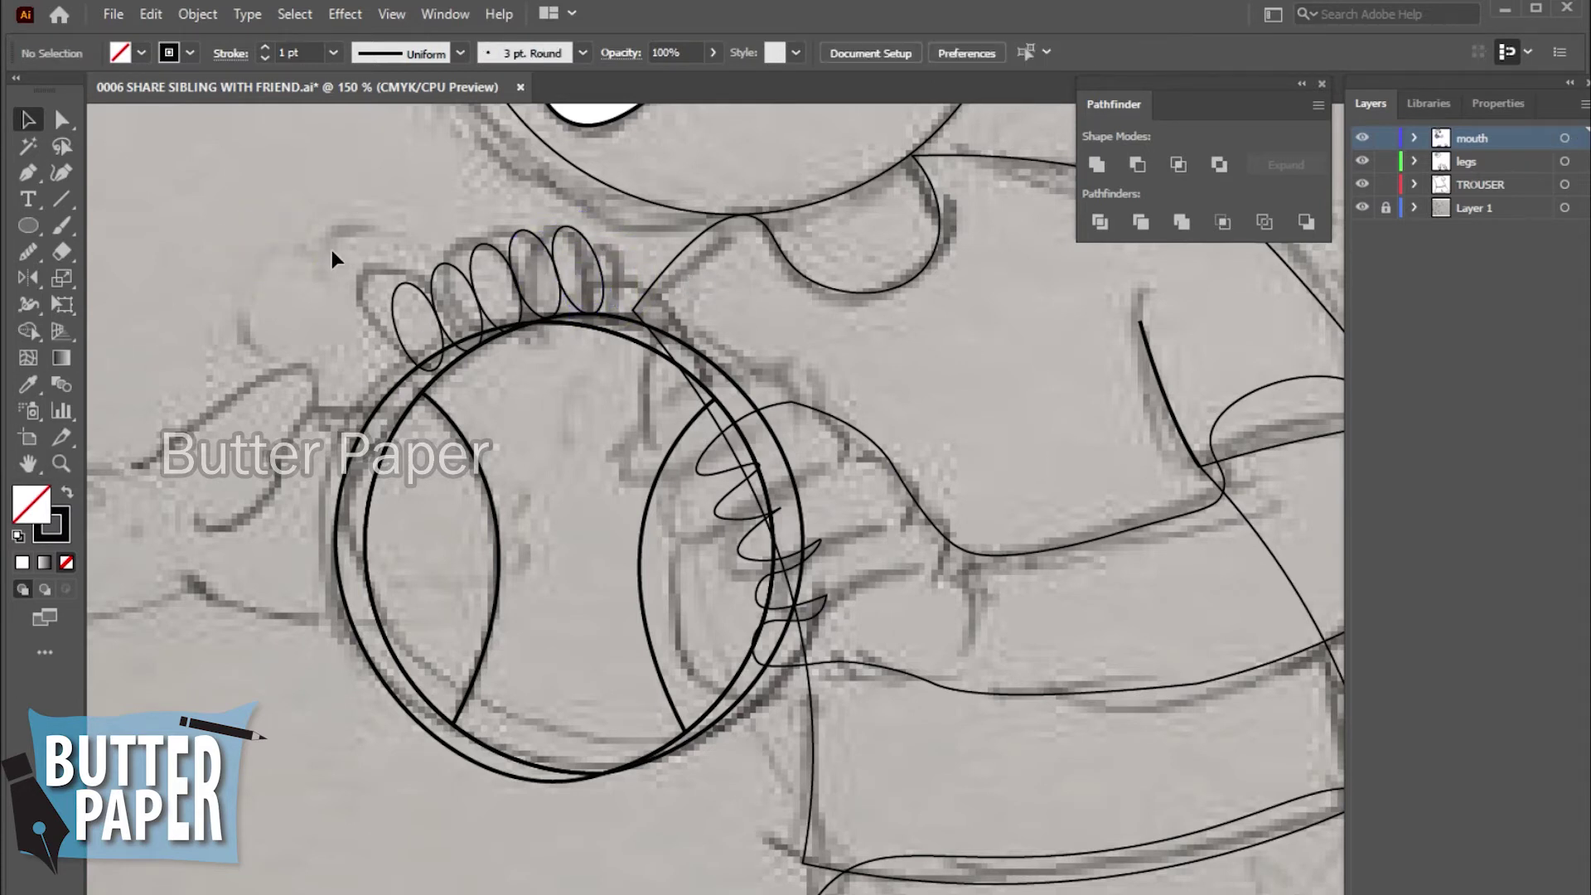
pyautogui.moveTo(332, 251); pyautogui.dragTo(621, 265)
pyautogui.click(320, 281)
pyautogui.moveTo(300, 254)
pyautogui.mouseDown()
pyautogui.moveTo(648, 301)
pyautogui.moveTo(628, 287)
pyautogui.mouseUp()
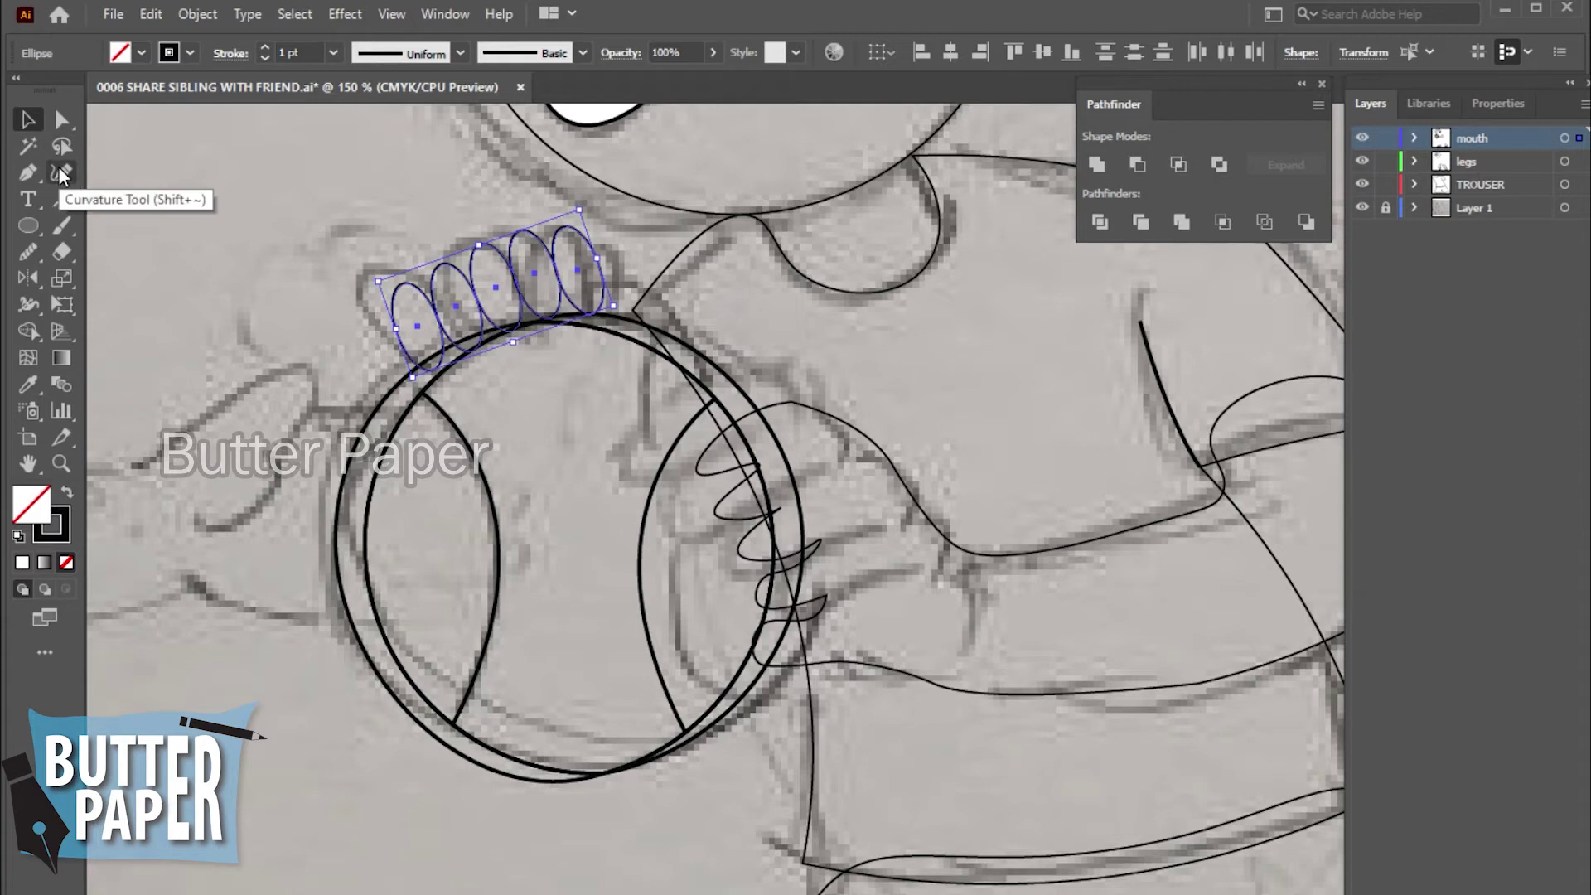
pyautogui.click(1096, 165)
pyautogui.click(149, 242)
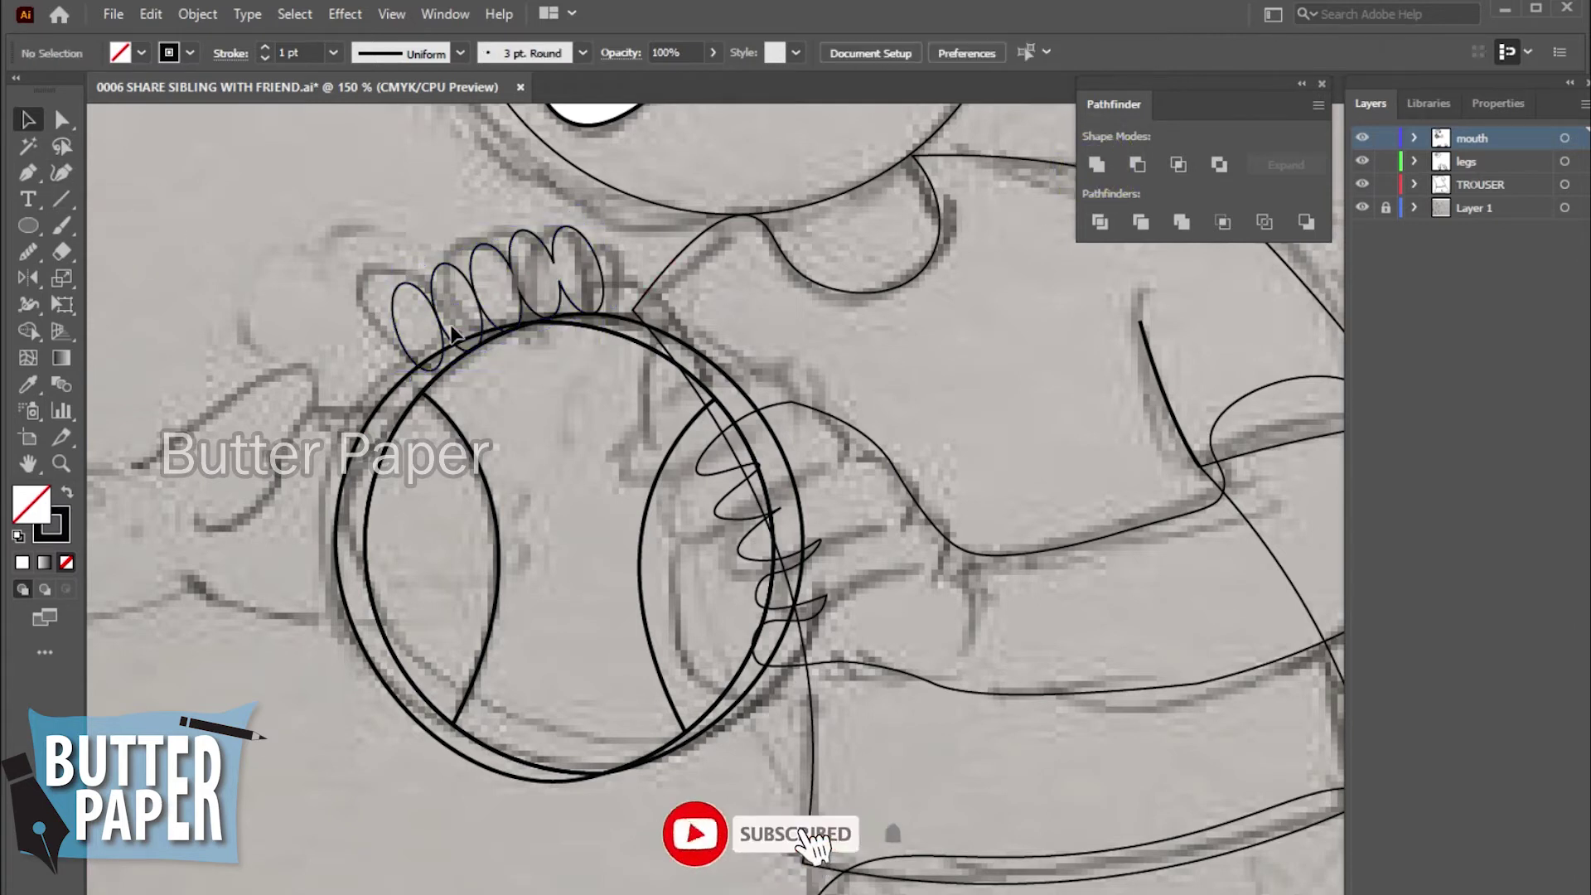
pyautogui.moveTo(279, 238)
pyautogui.mouseDown()
pyautogui.moveTo(342, 290)
pyautogui.moveTo(536, 290)
pyautogui.mouseUp()
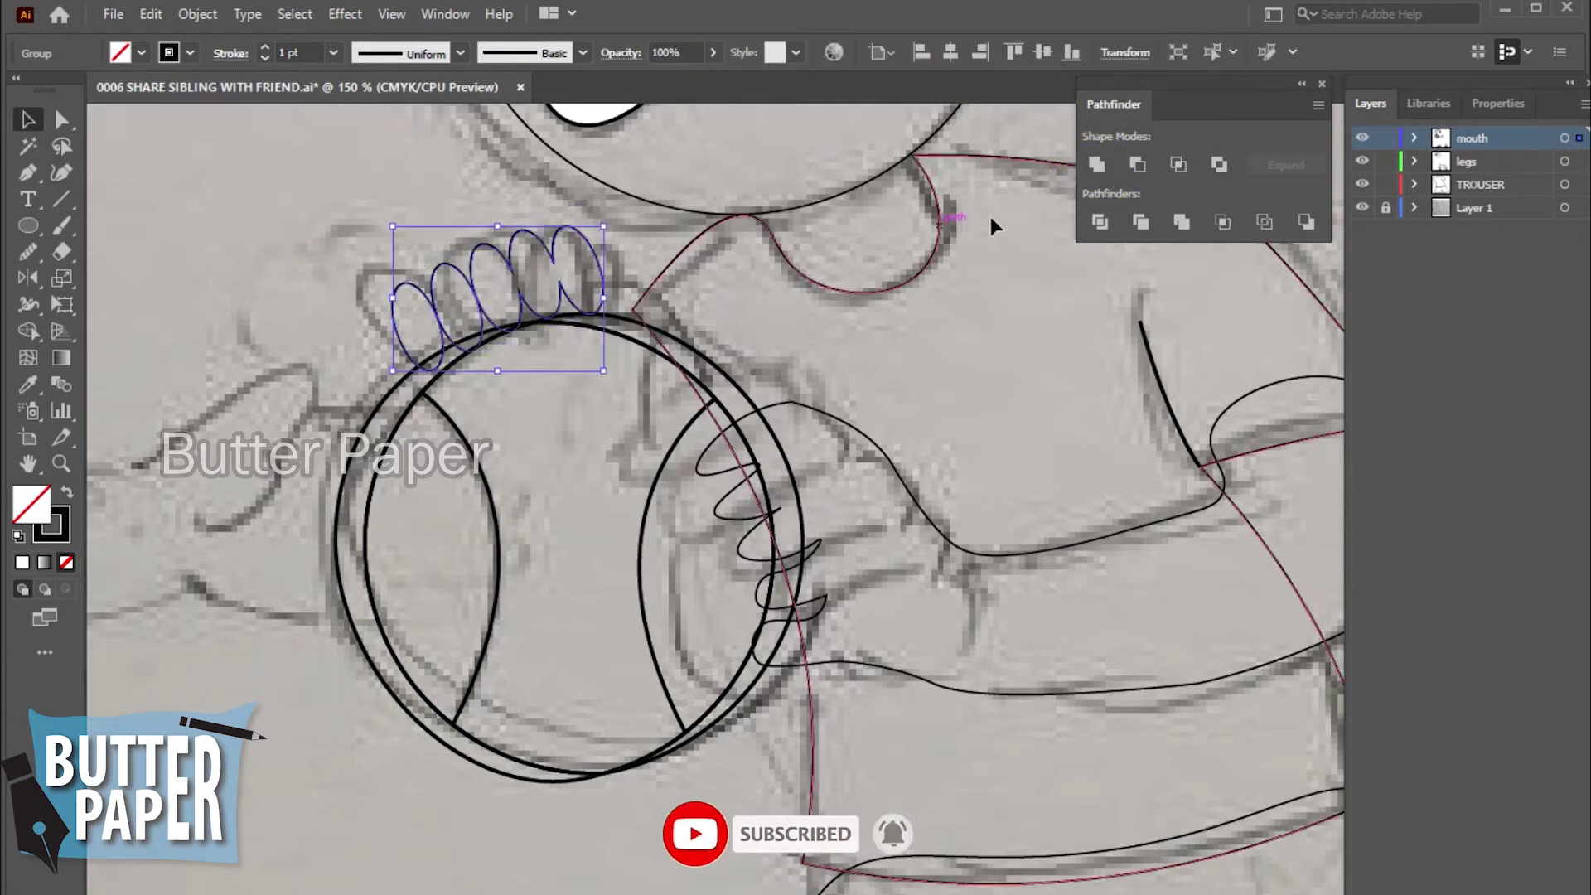
pyautogui.click(1096, 164)
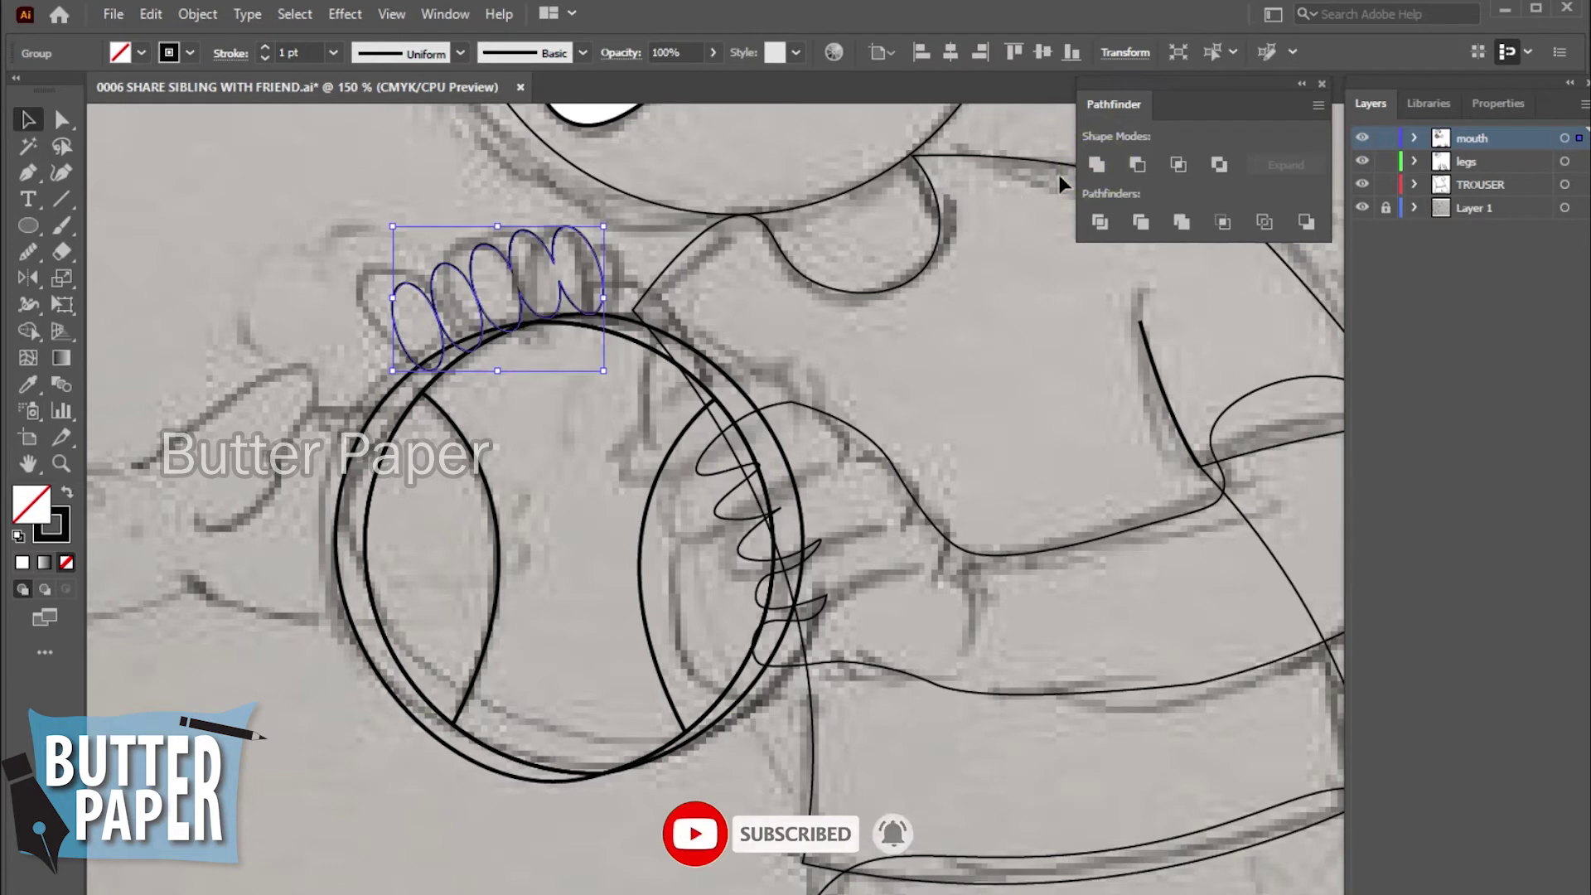
pyautogui.click(1098, 166)
pyautogui.click(124, 255)
pyautogui.click(435, 318)
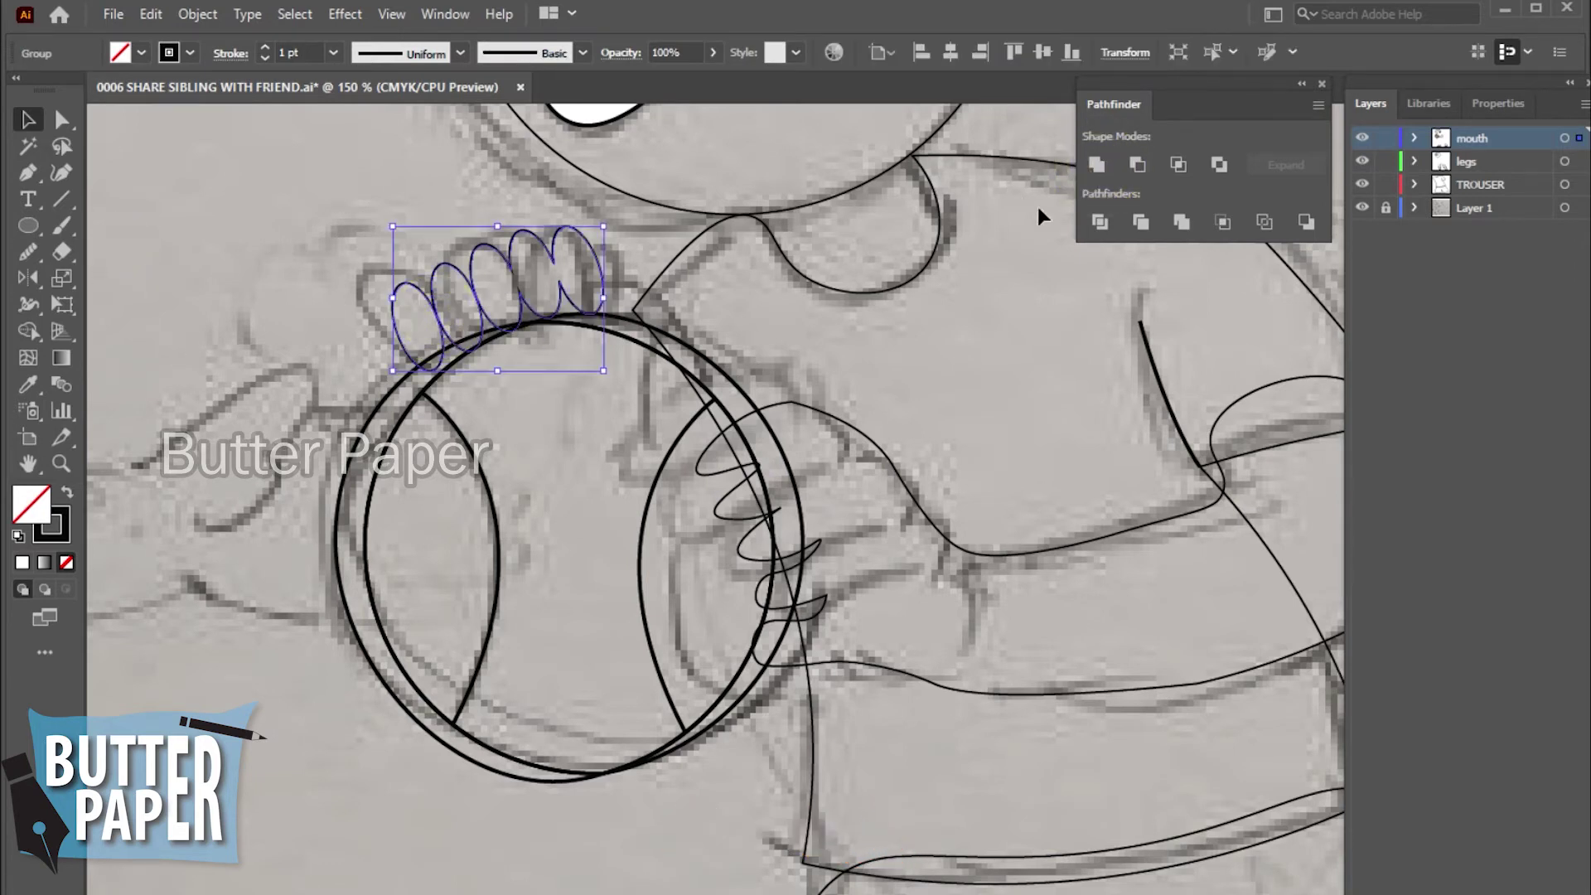
pyautogui.click(1138, 165)
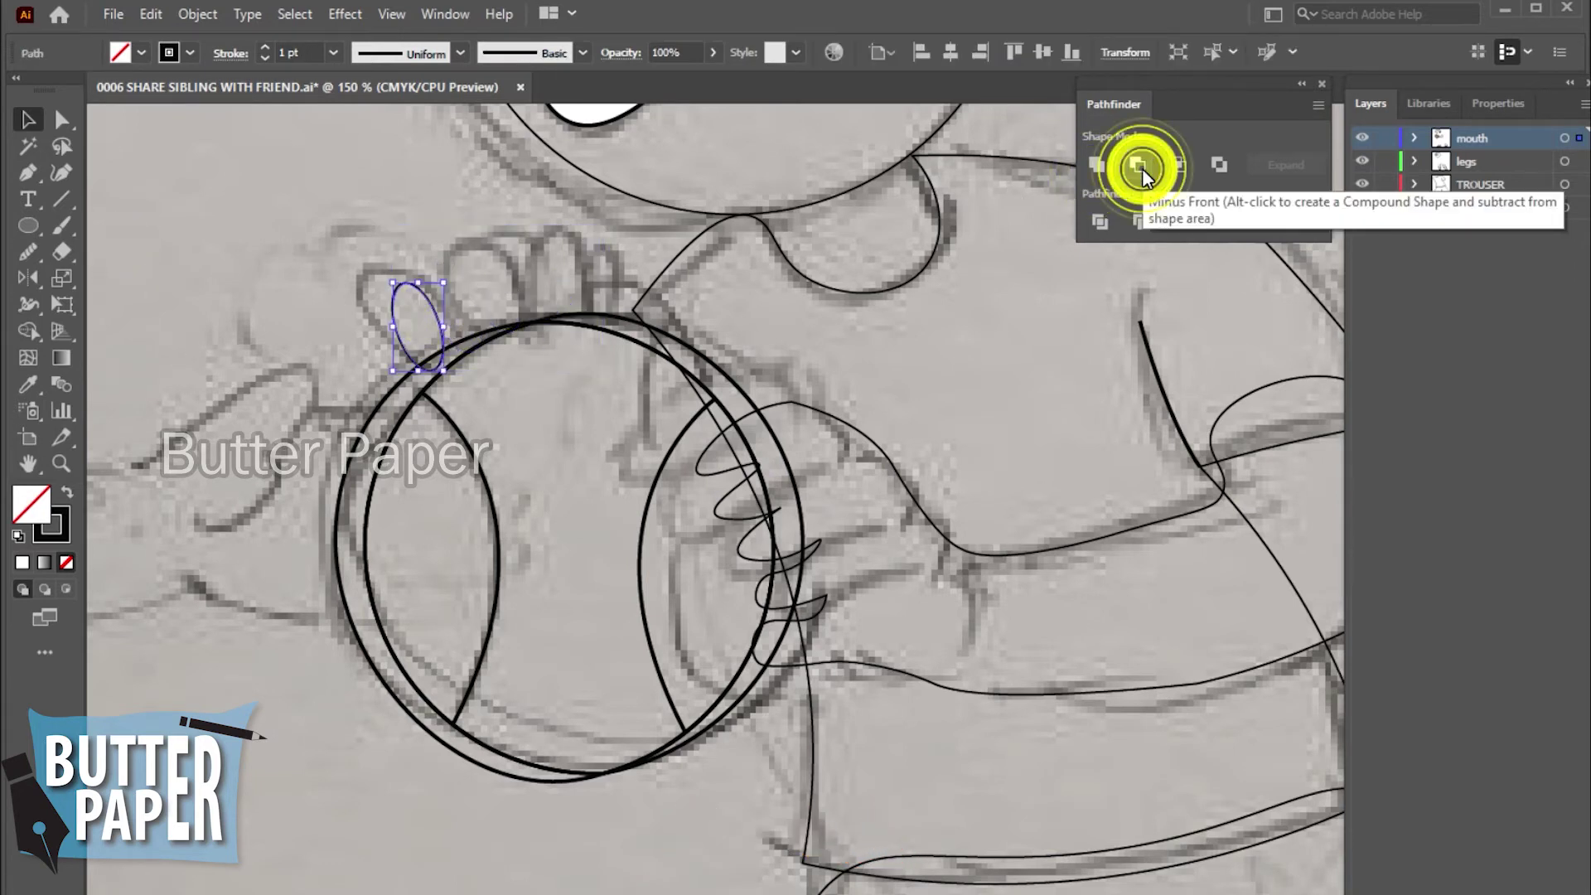
pyautogui.hotkey('ctrl', 'z')
pyautogui.click(167, 255)
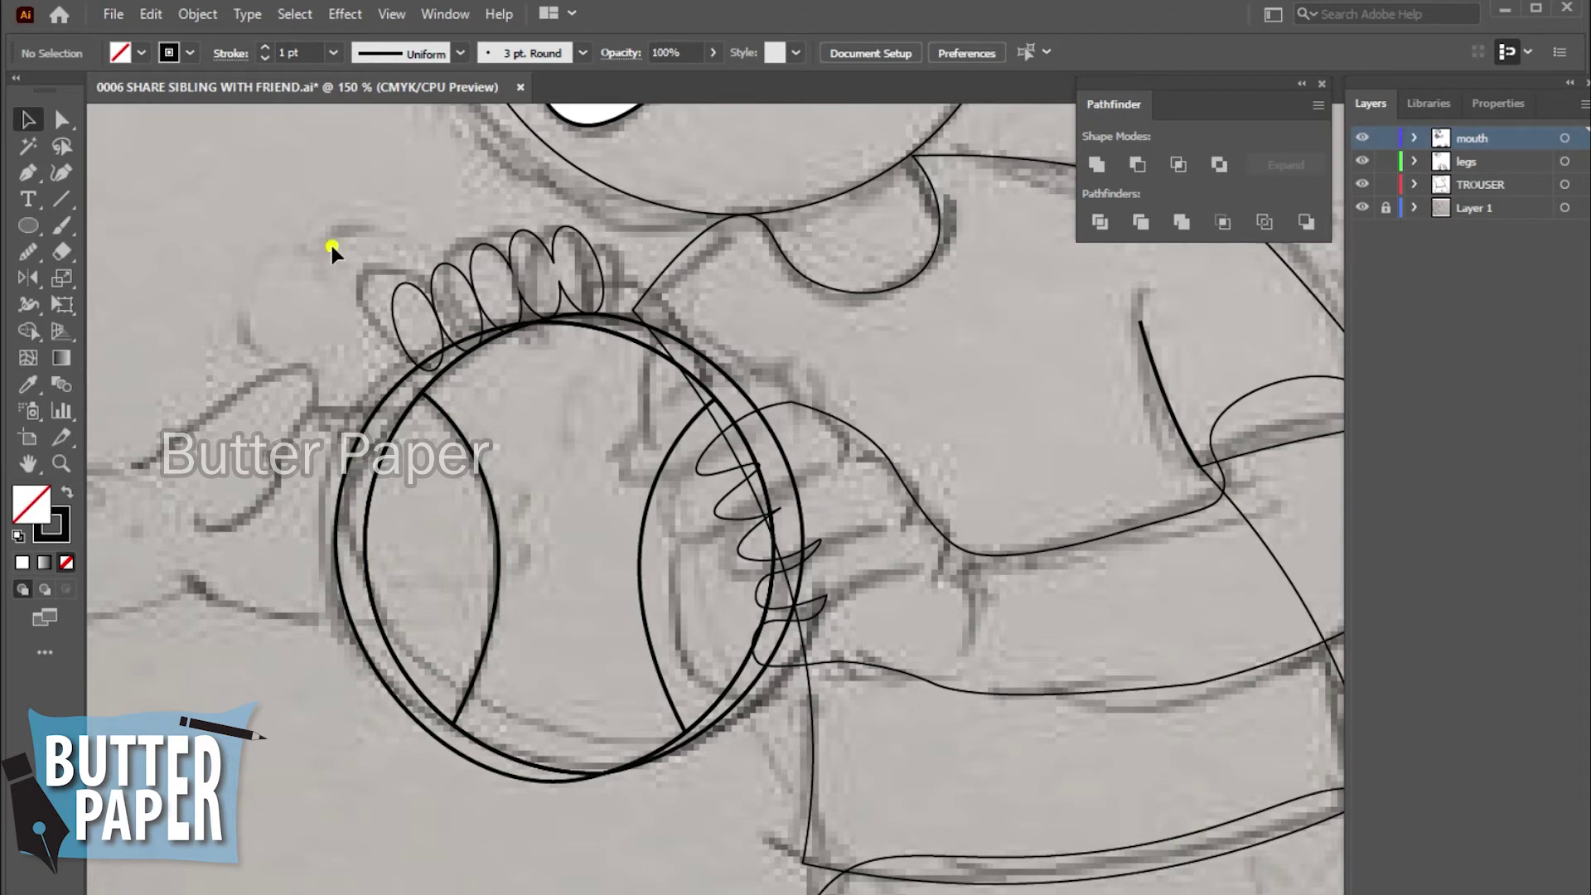
pyautogui.click(575, 305)
pyautogui.click(1261, 222)
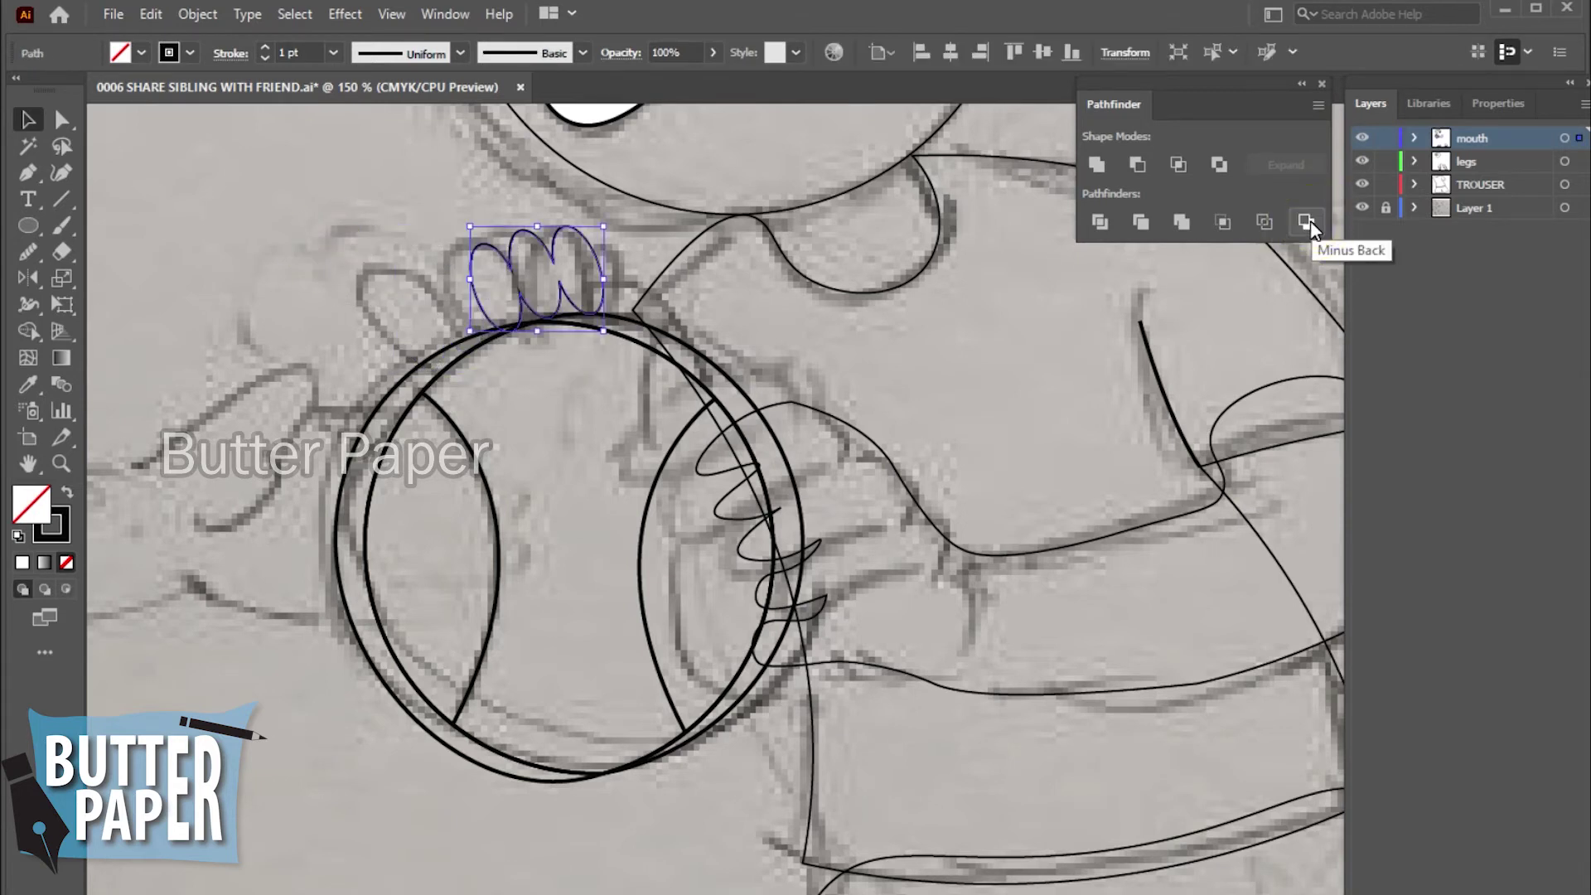
pyautogui.click(132, 265)
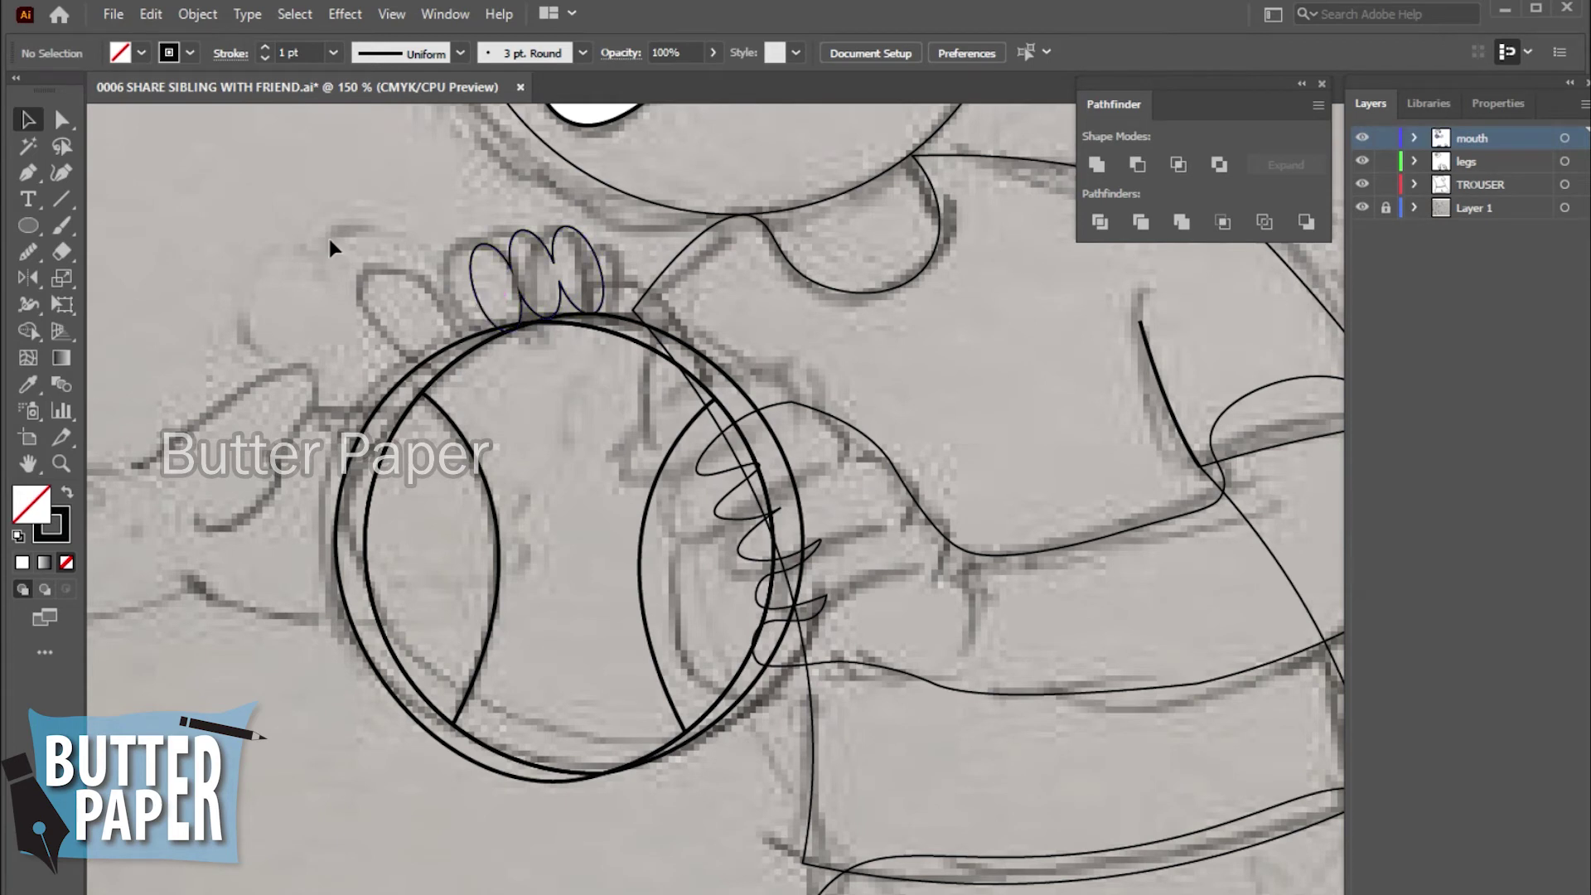
pyautogui.moveTo(479, 308); pyautogui.dragTo(359, 340)
pyautogui.click(213, 419)
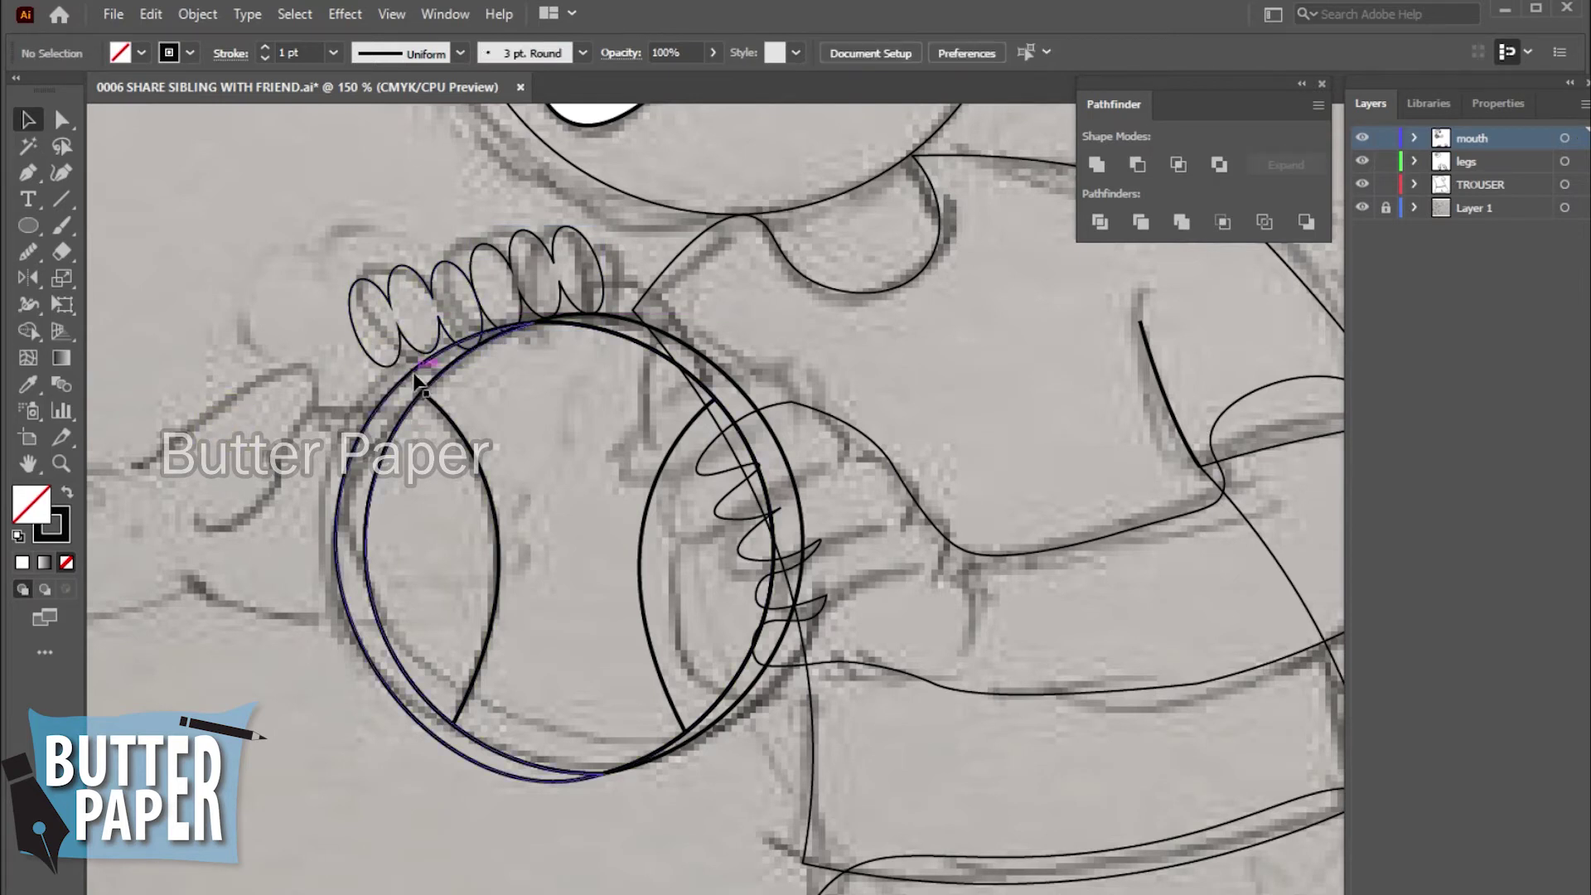
pyautogui.moveTo(444, 273); pyautogui.dragTo(358, 236)
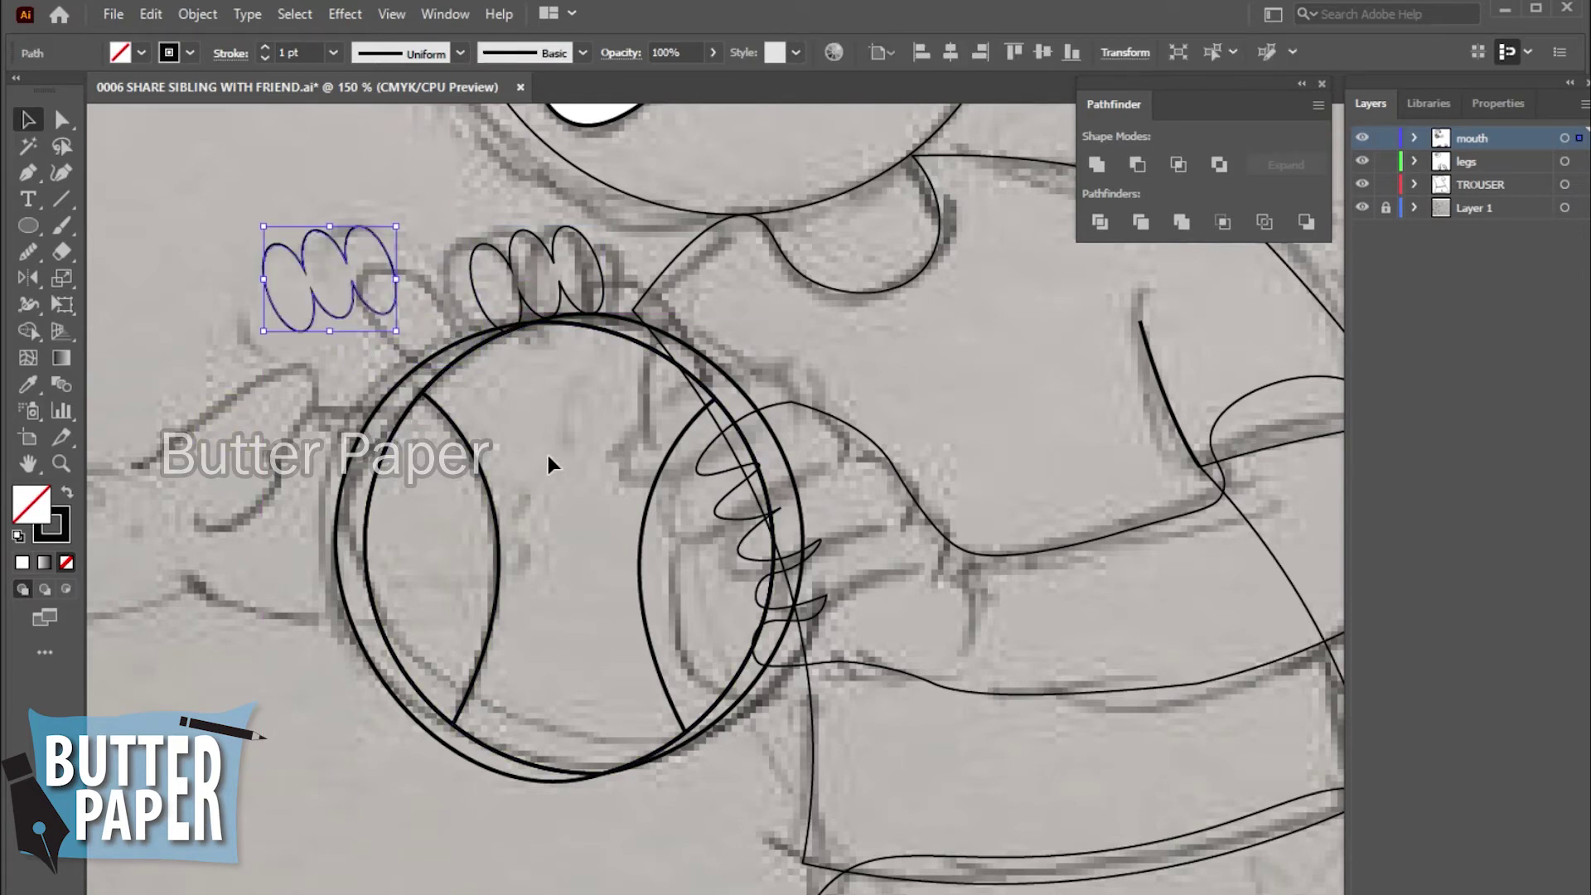
pyautogui.hotkey('ctrl', 'z')
pyautogui.hotkey('ctrl', 'shift', 'z')
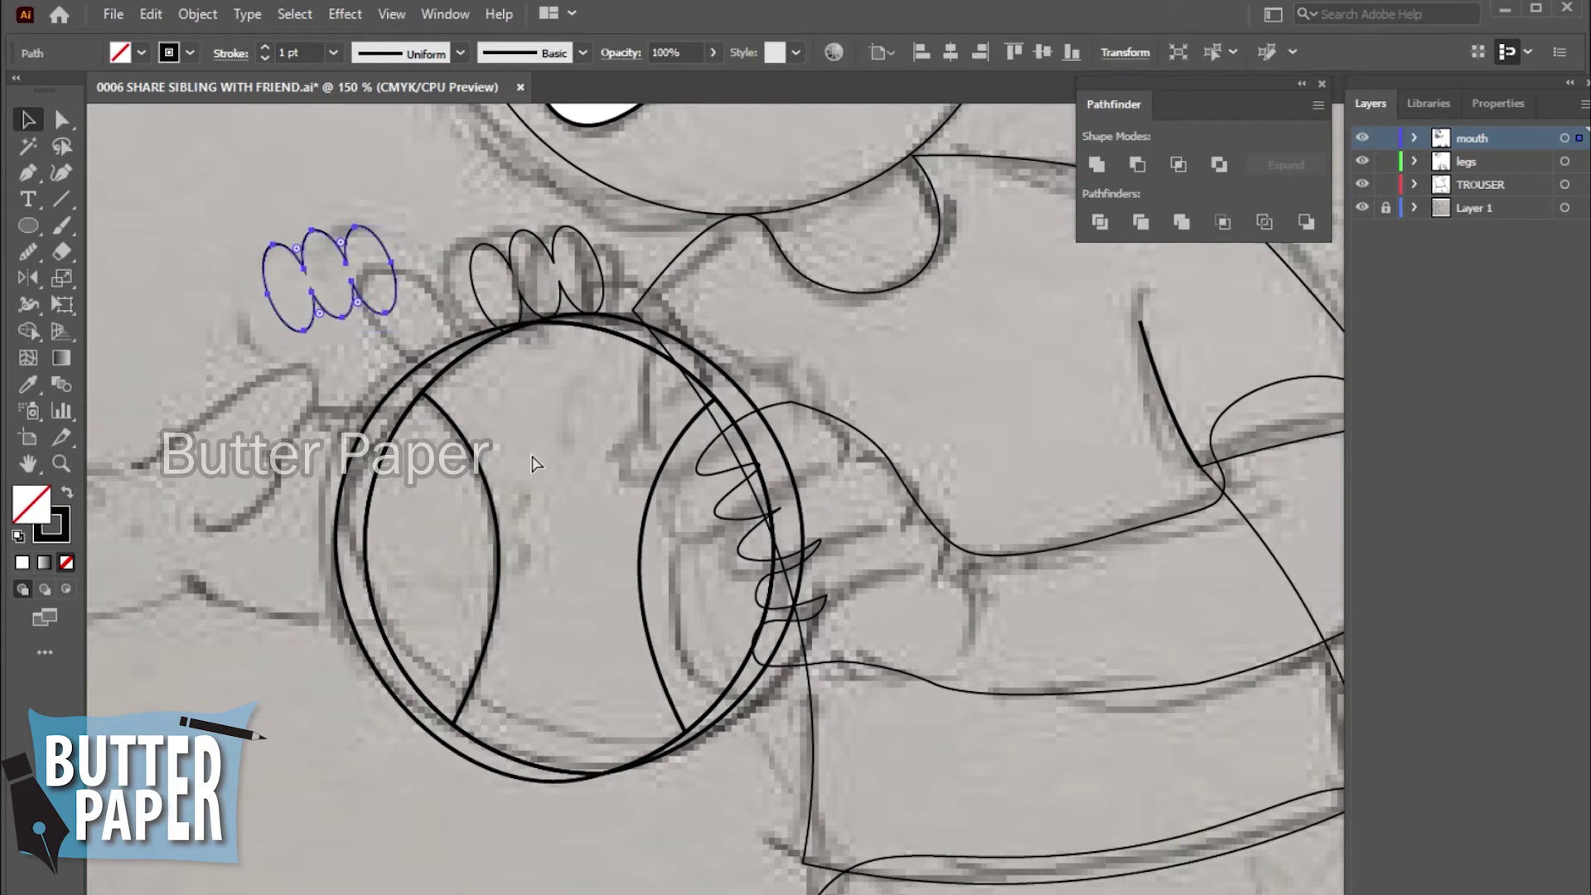
pyautogui.hotkey('ctrl', 'z')
pyautogui.hotkey('ctrl', 'z')
pyautogui.hotkey('ctrl', 'z')
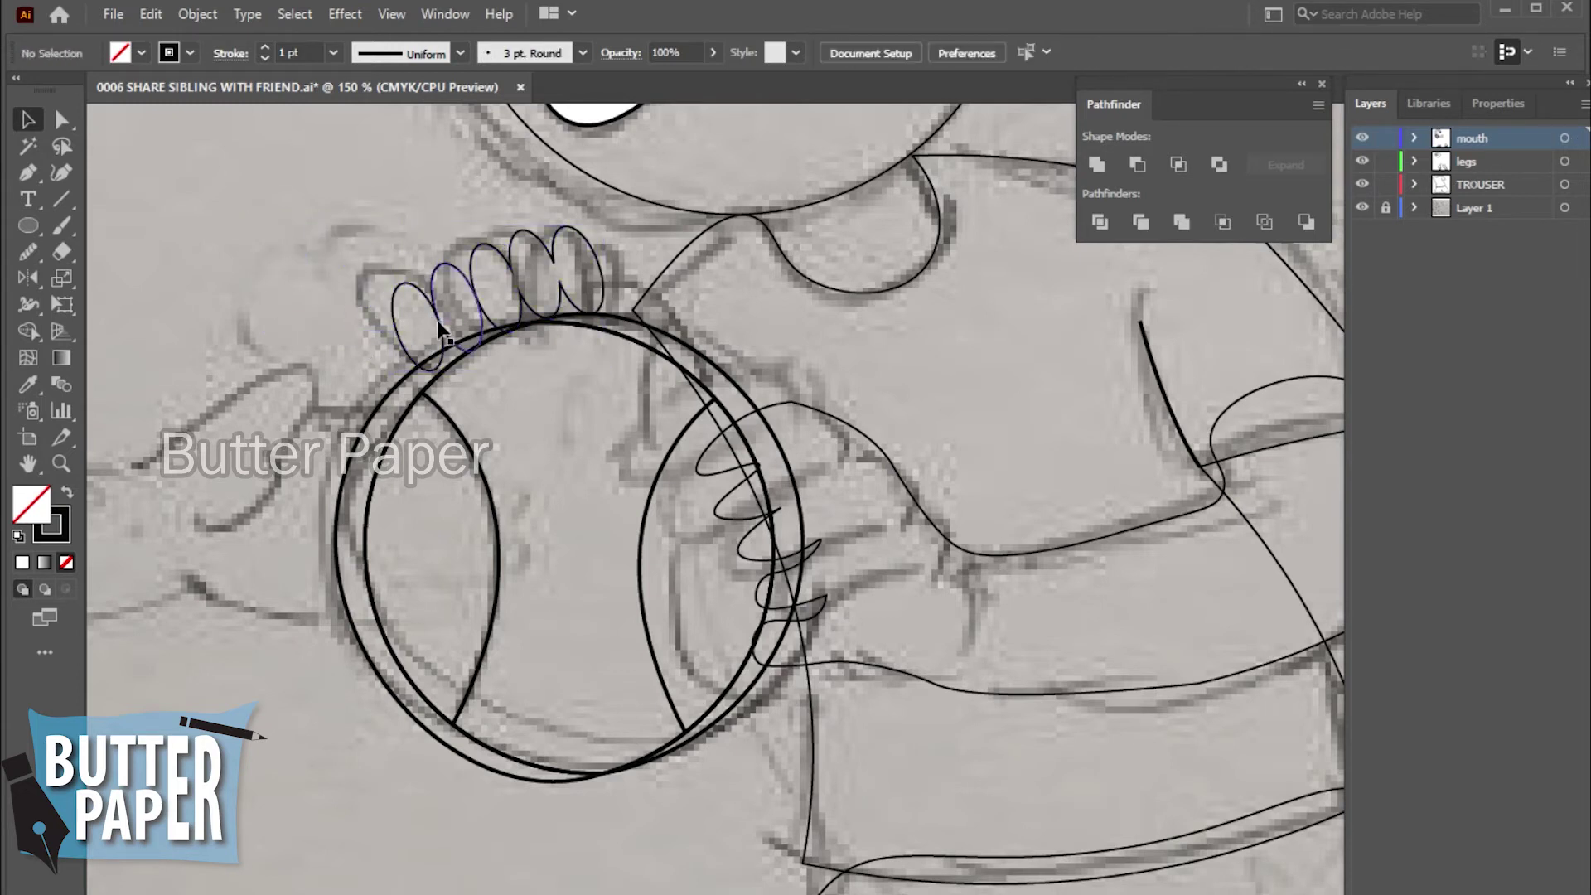
pyautogui.click(435, 323)
pyautogui.rightClick(475, 246)
pyautogui.click(582, 434)
pyautogui.click(221, 237)
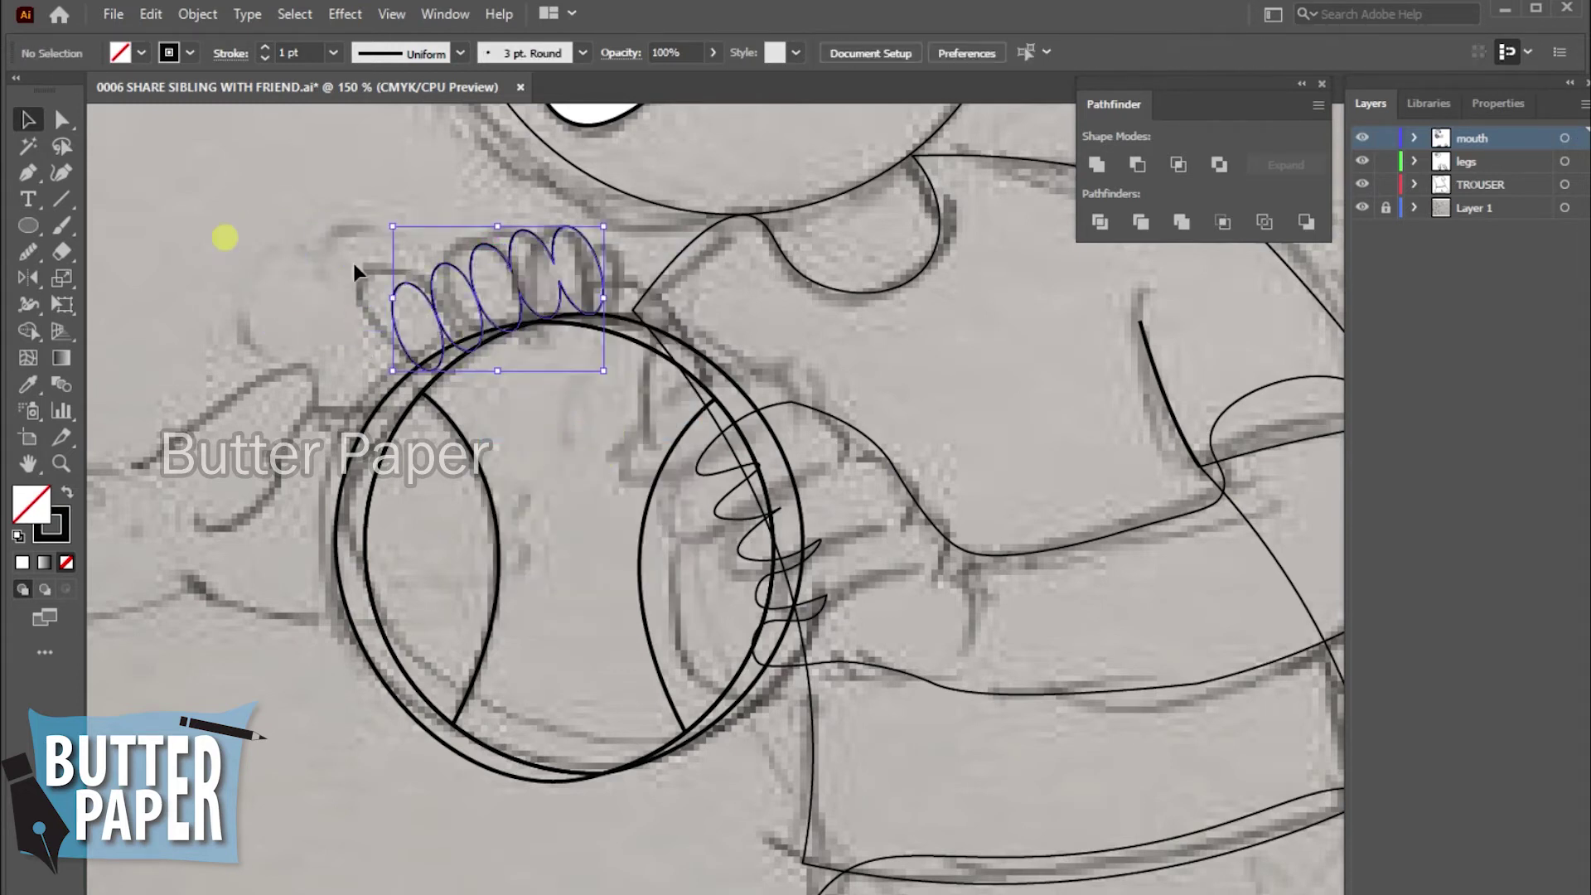
pyautogui.moveTo(453, 275); pyautogui.dragTo(402, 284)
pyautogui.click(1096, 164)
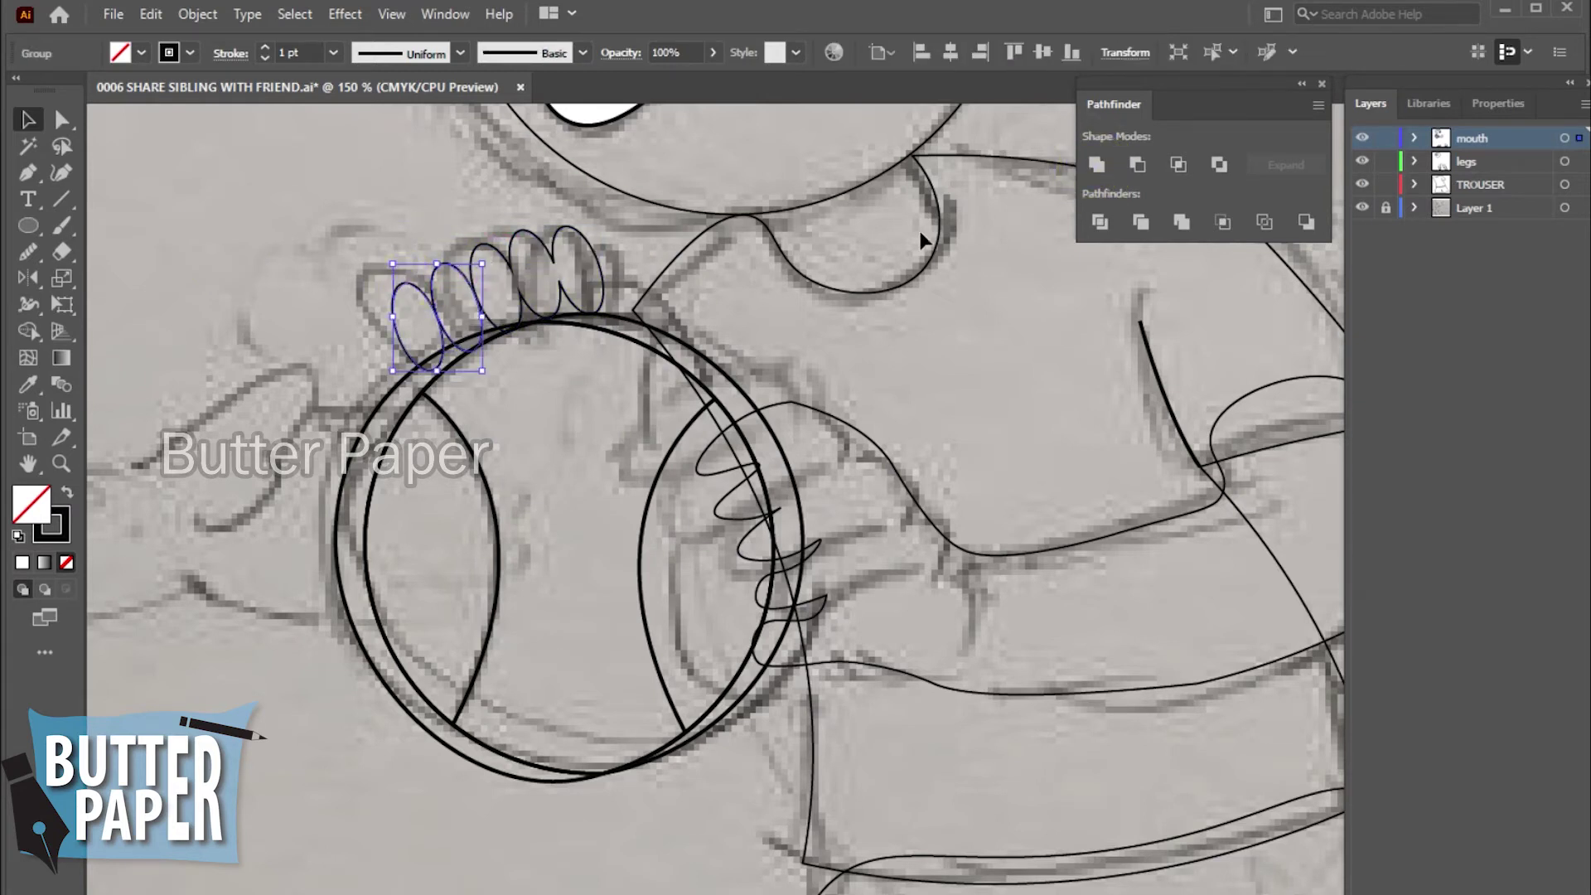
pyautogui.click(151, 231)
# - Zoom in on the finger ovals and ungroup the two left finger ellipses
pyautogui.press('z')
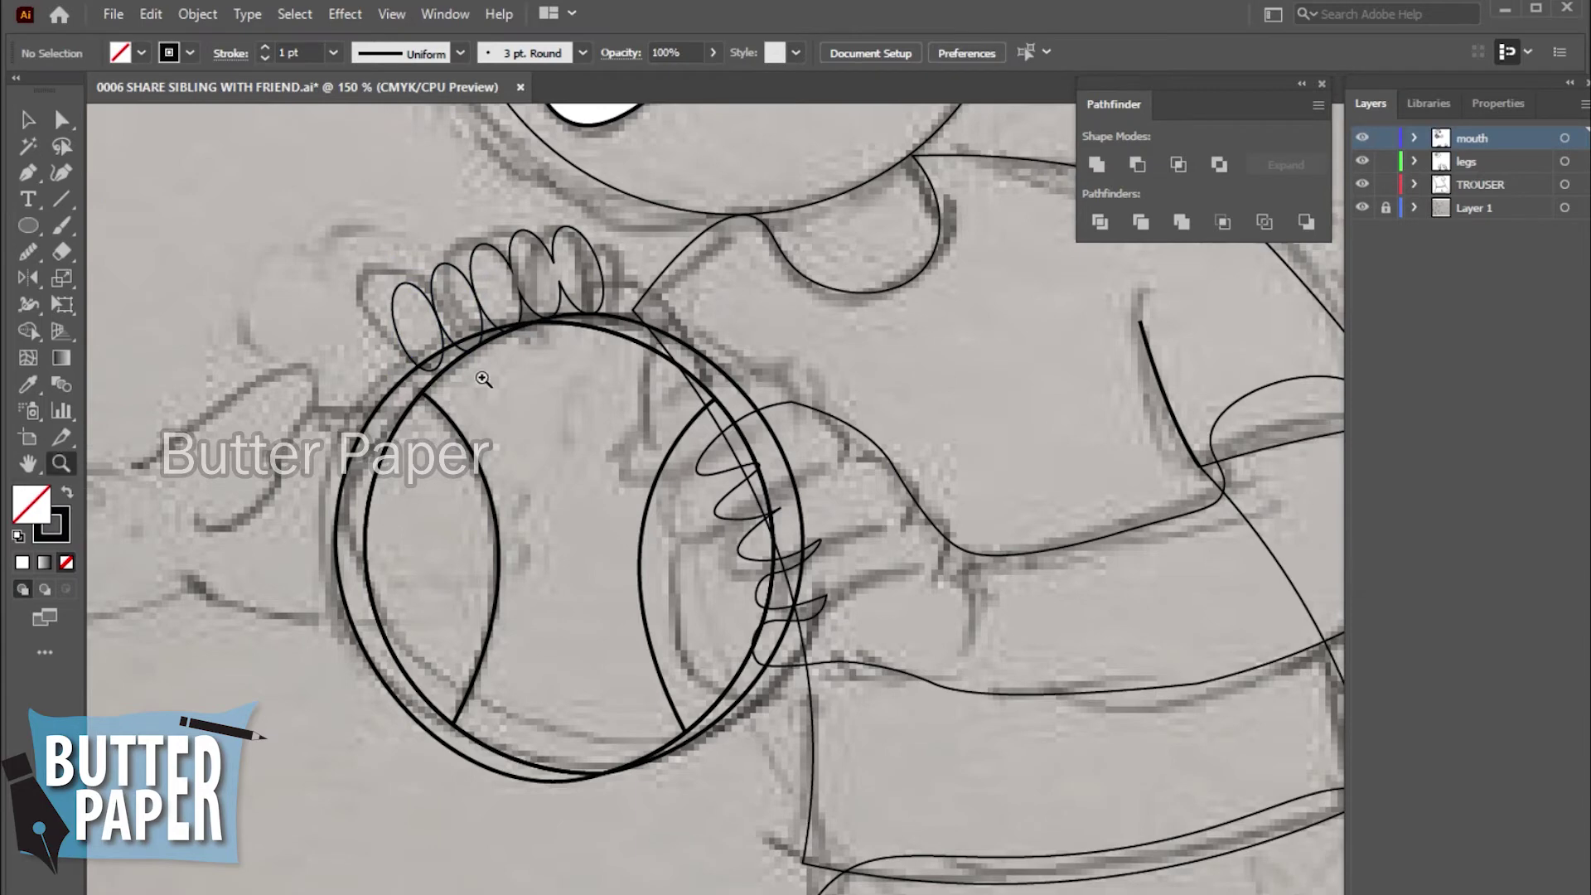
pyautogui.click(401, 348)
pyautogui.click(801, 467)
pyautogui.click(895, 611)
pyautogui.click(824, 539)
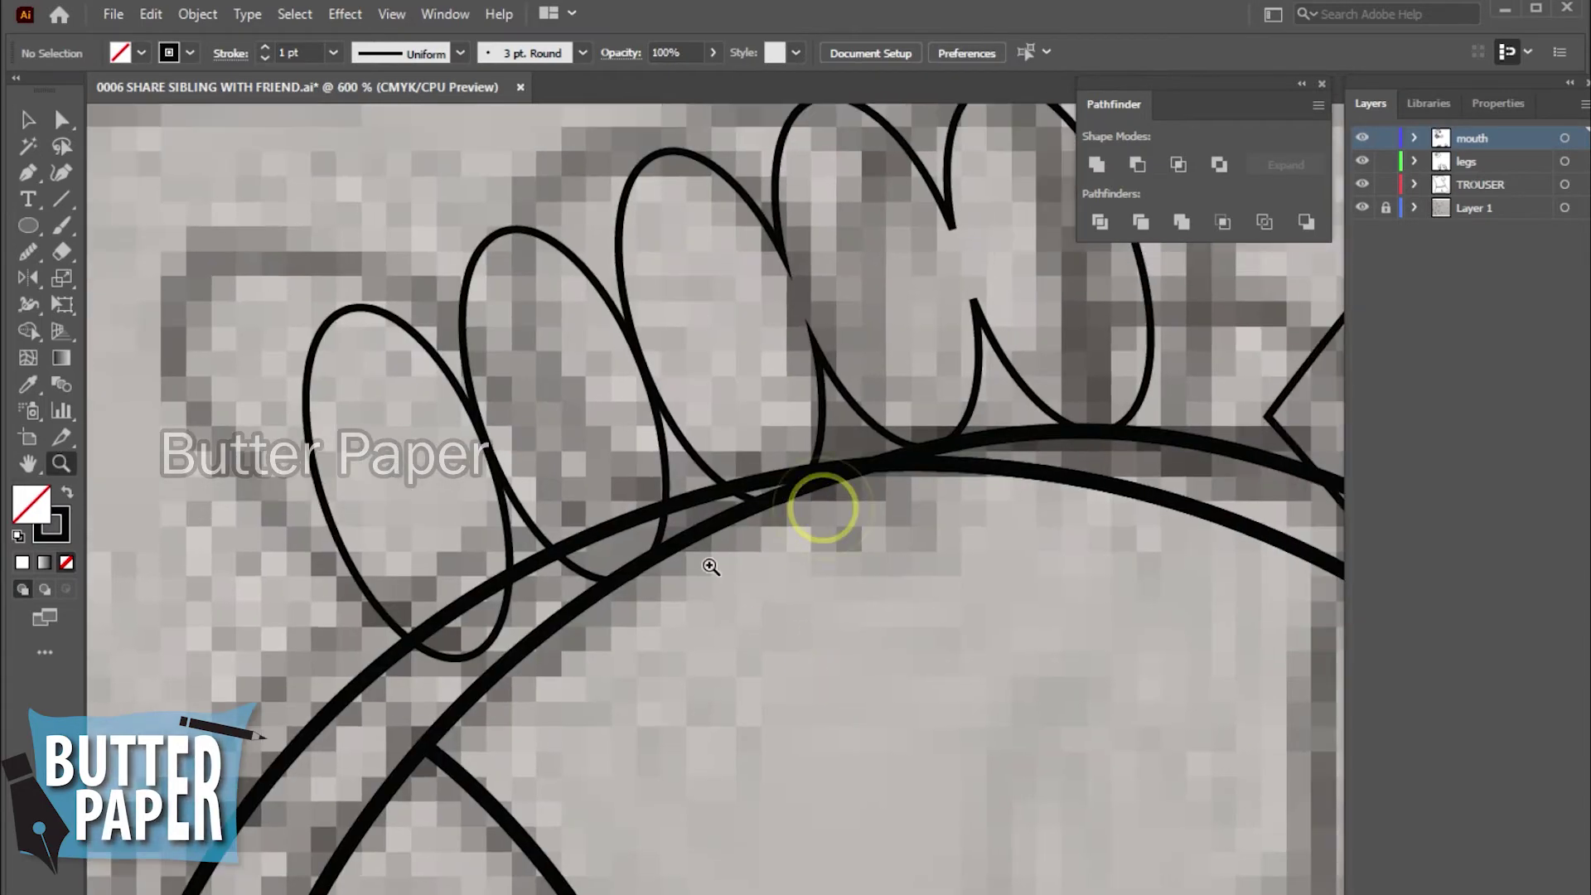
pyautogui.click(27, 119)
pyautogui.click(479, 432)
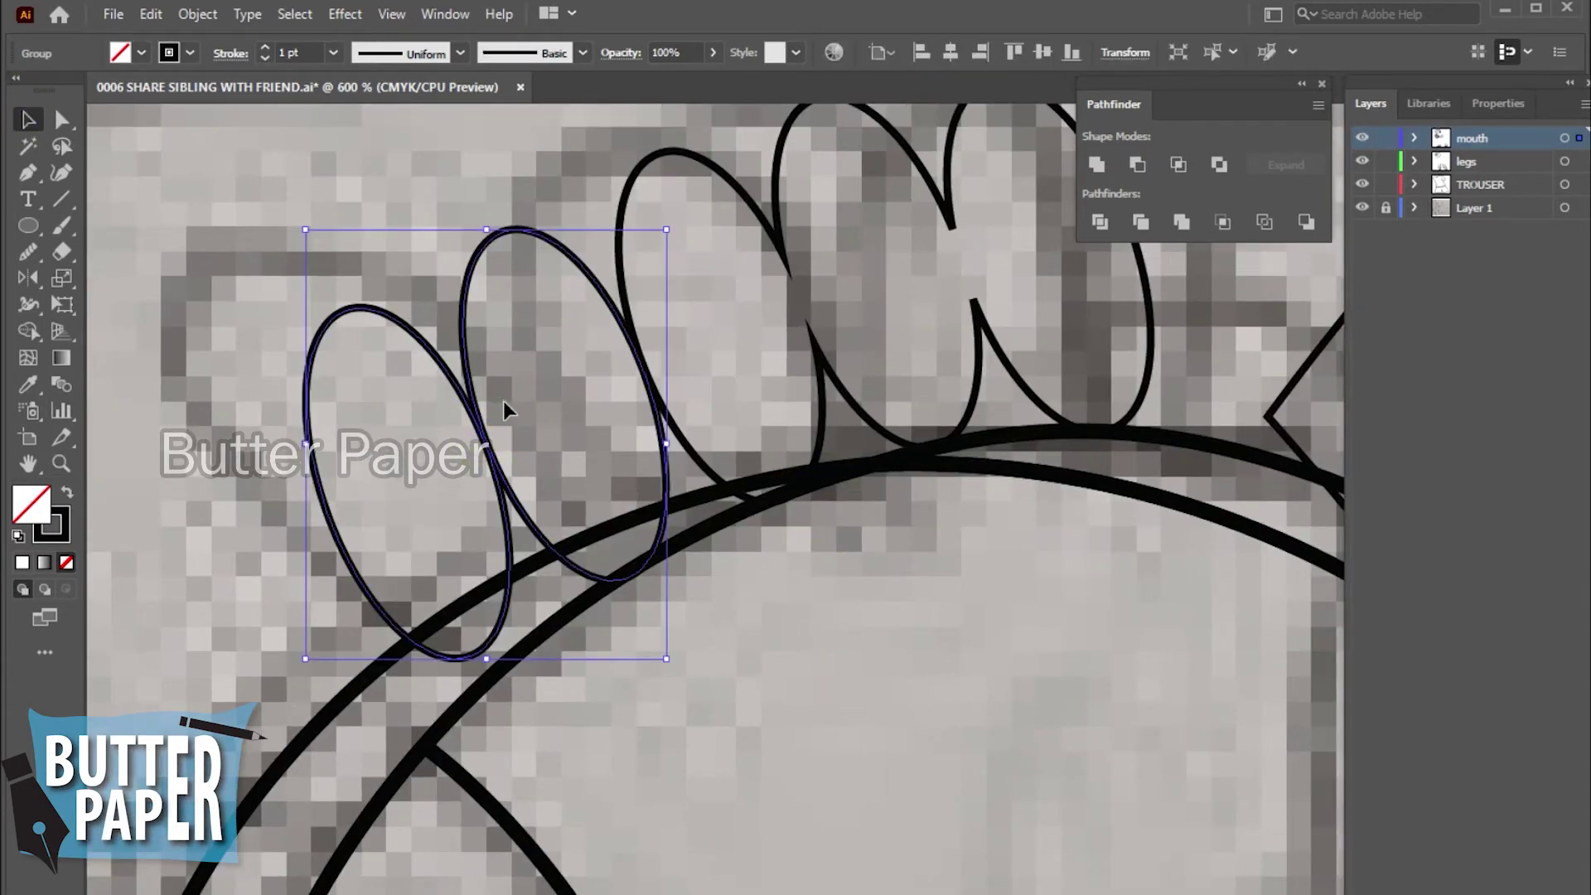
pyautogui.rightClick(468, 389)
pyautogui.click(530, 573)
# - Nudge the leftmost finger ellipse down and to the right
pyautogui.click(160, 389)
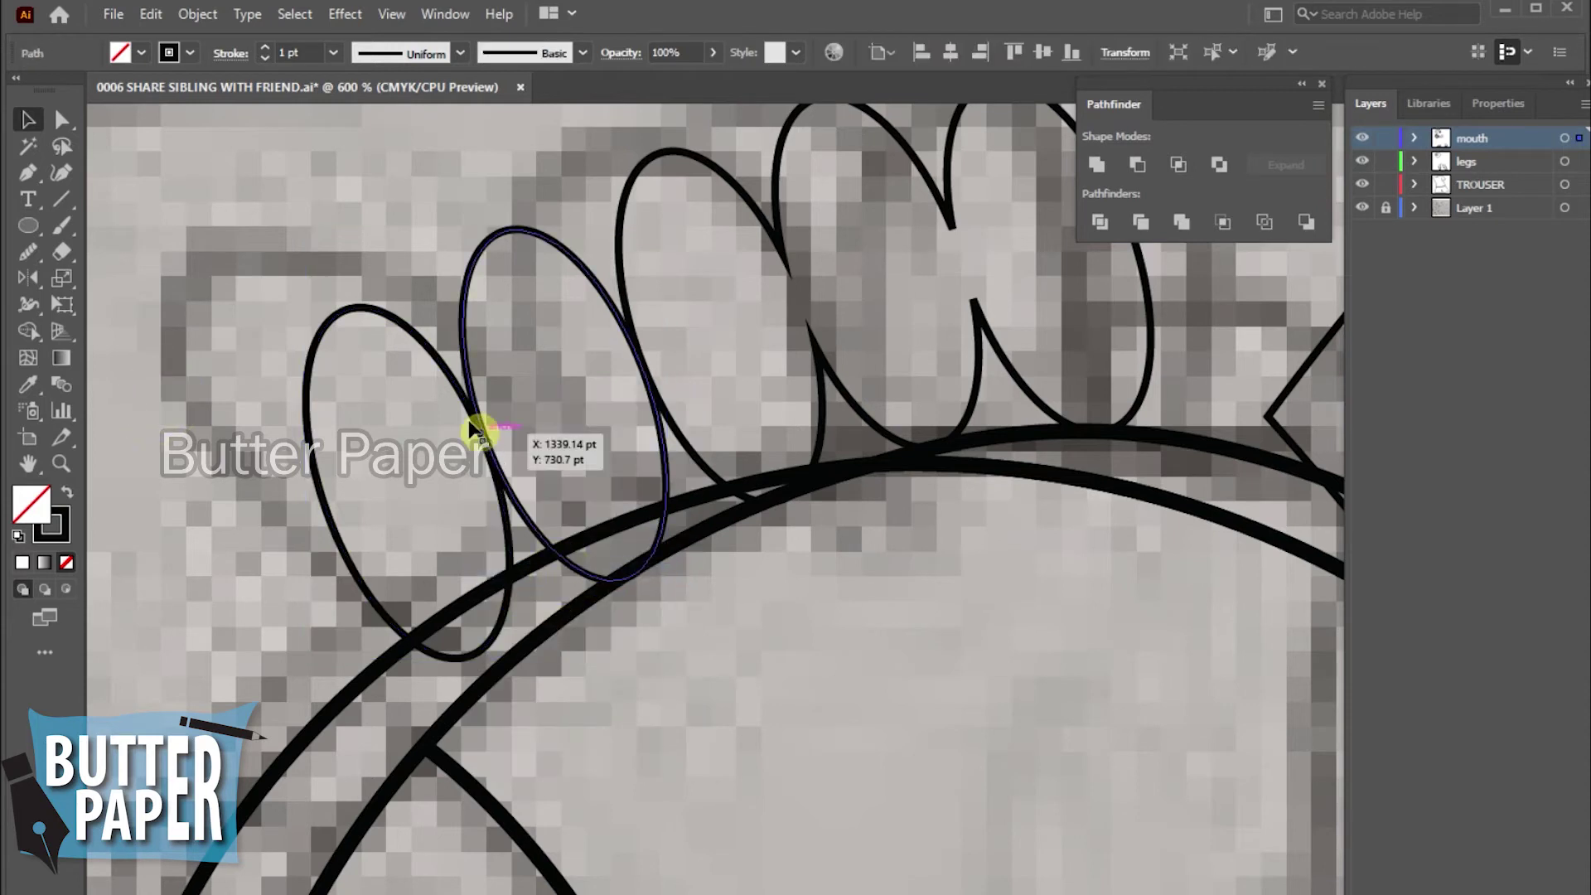
pyautogui.click(474, 425)
pyautogui.click(445, 378)
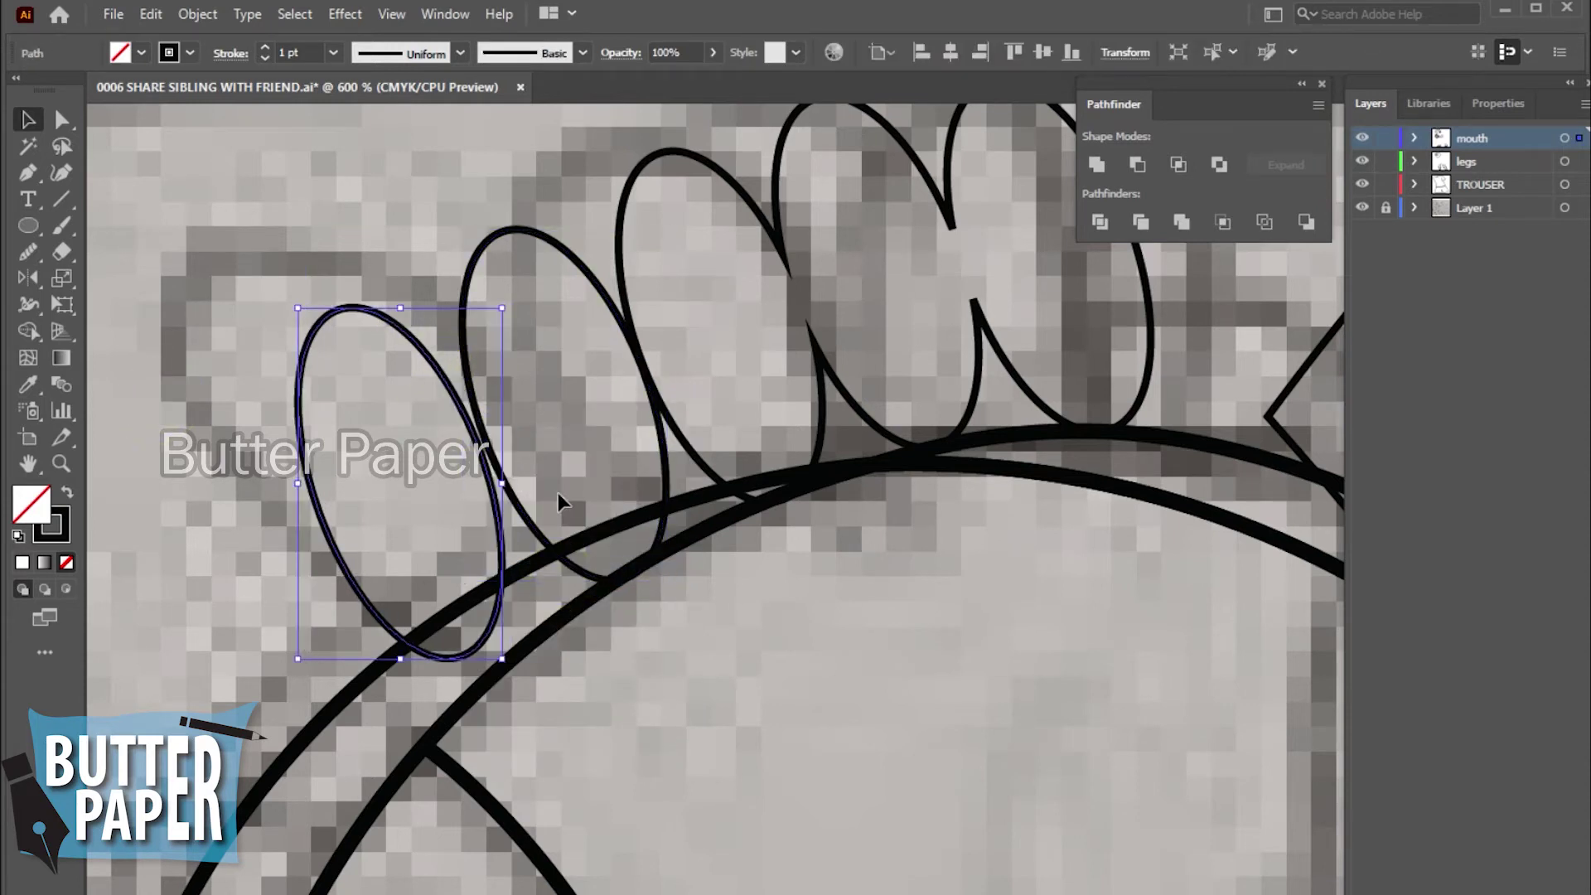
pyautogui.press('Right')
pyautogui.press('Down')
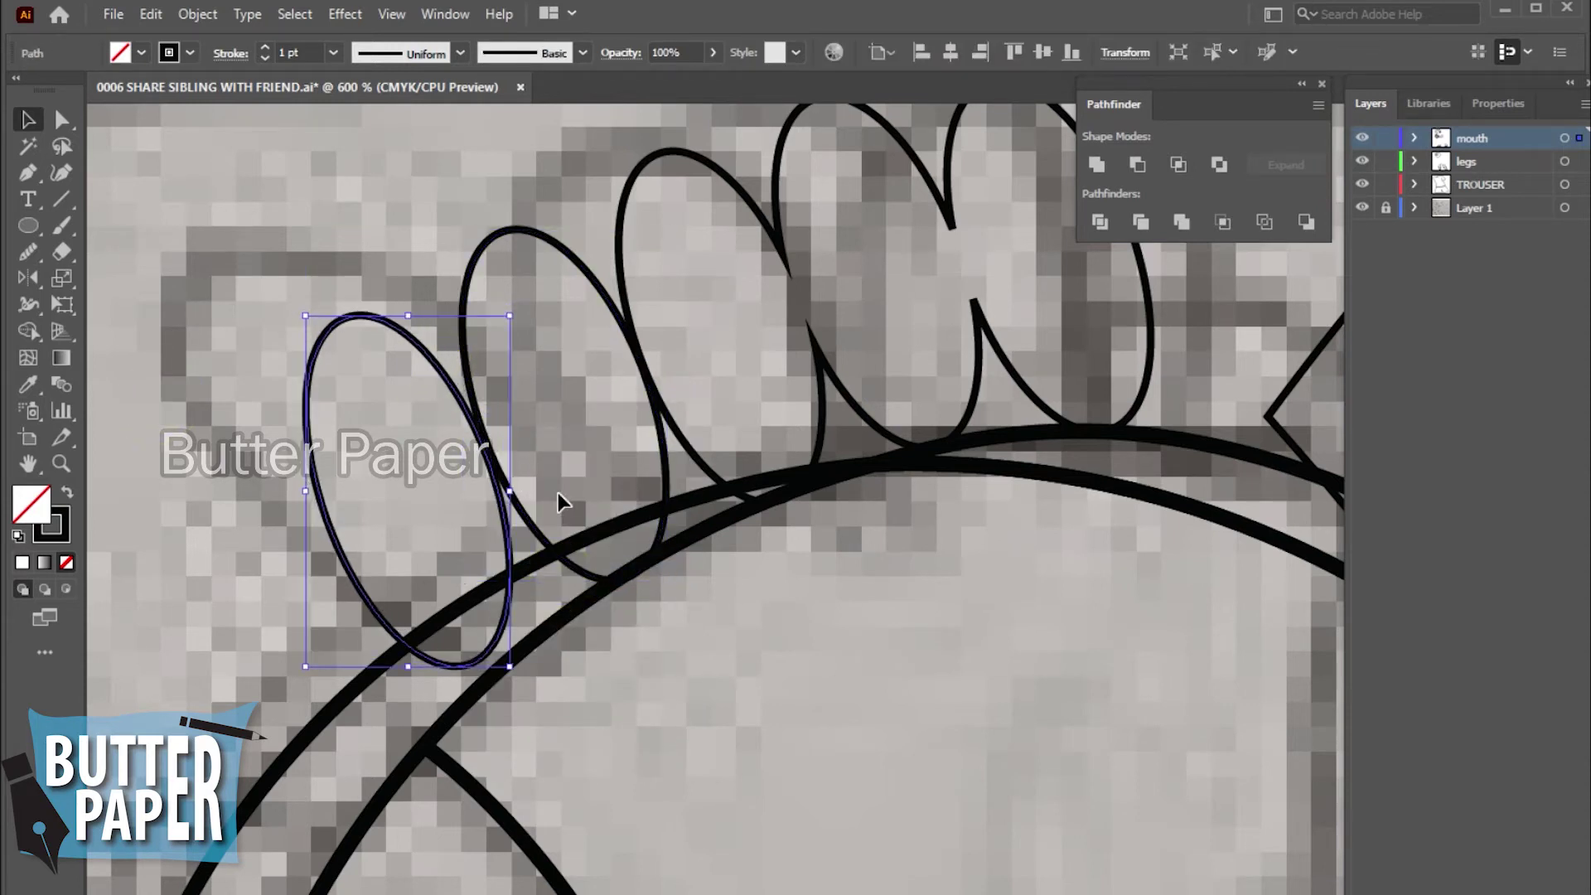
pyautogui.click(114, 227)
# - Move the pair of left finger ellipses up and to the left
pyautogui.click(431, 395)
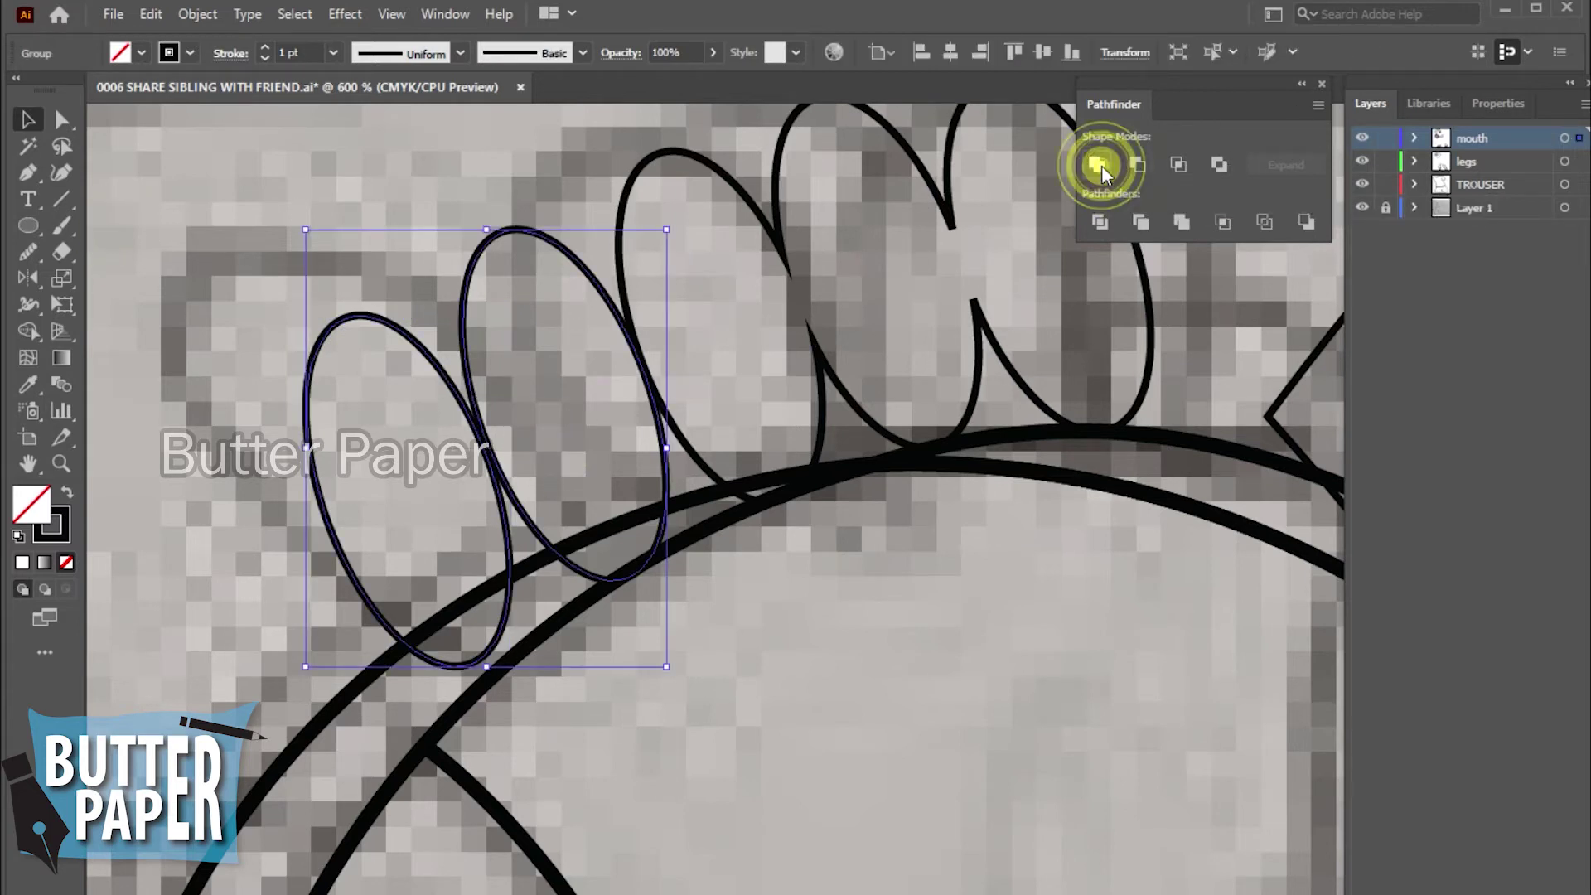
pyautogui.click(545, 492)
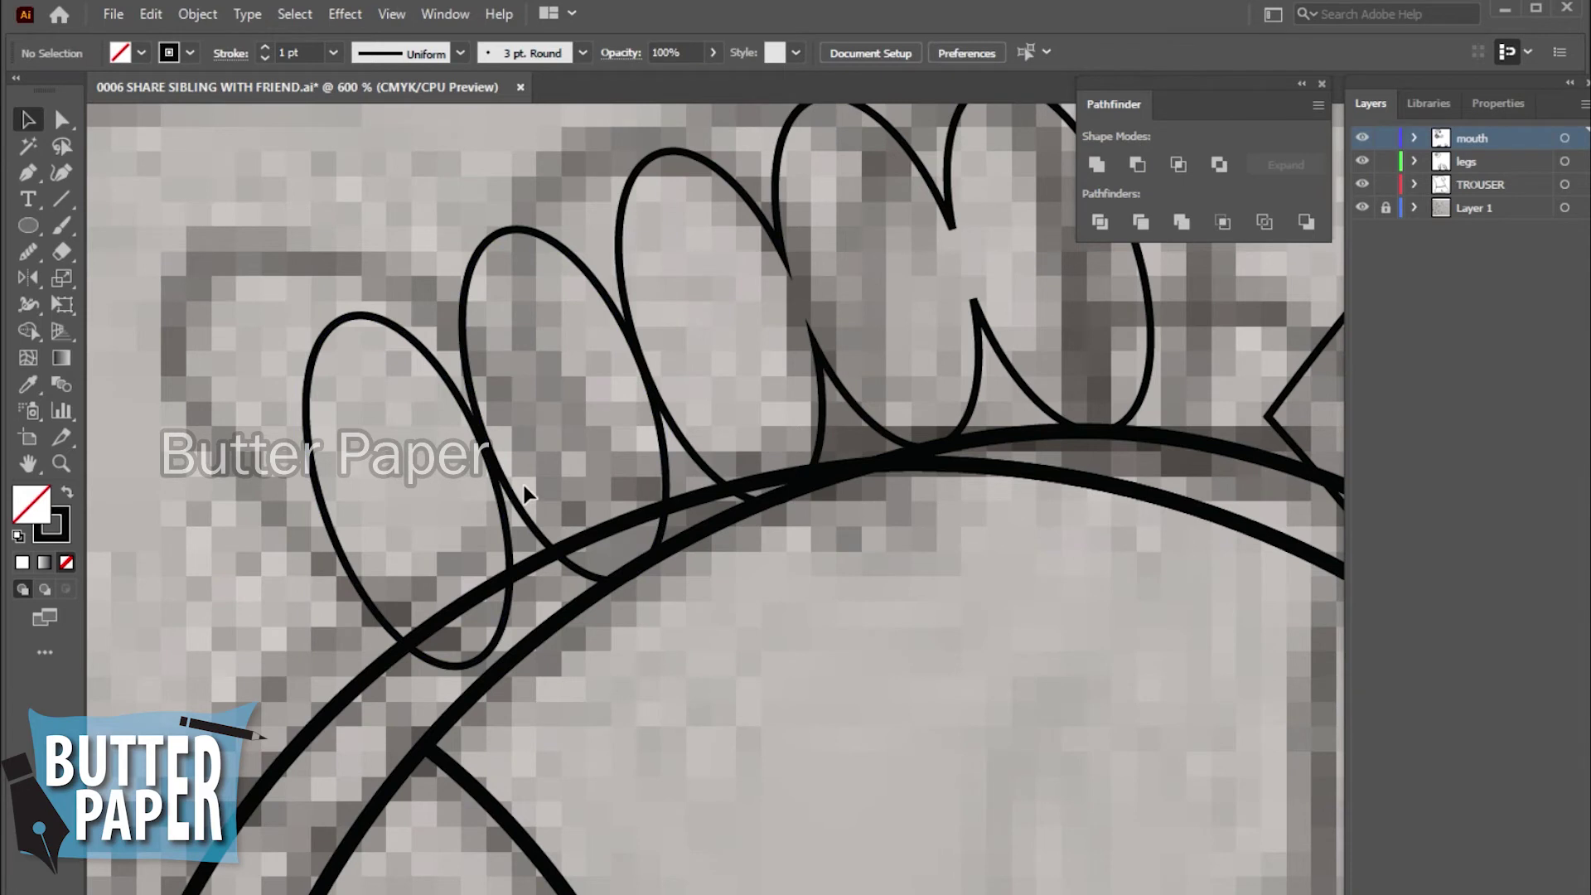
pyautogui.moveTo(539, 507); pyautogui.dragTo(530, 513)
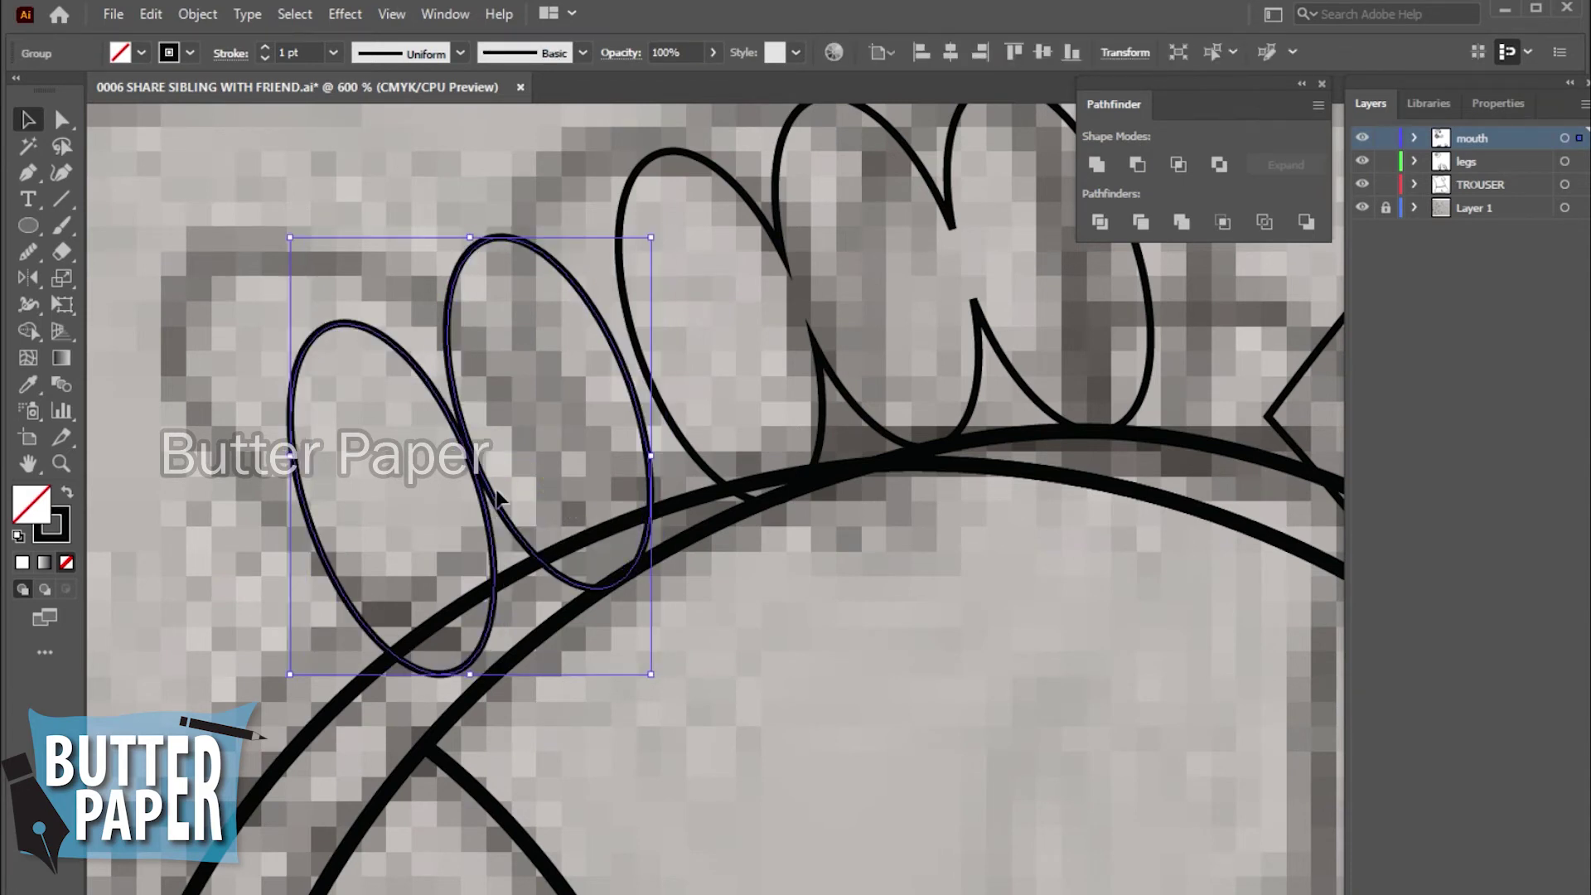
pyautogui.hotkey('ctrl', 'z')
pyautogui.click(241, 294)
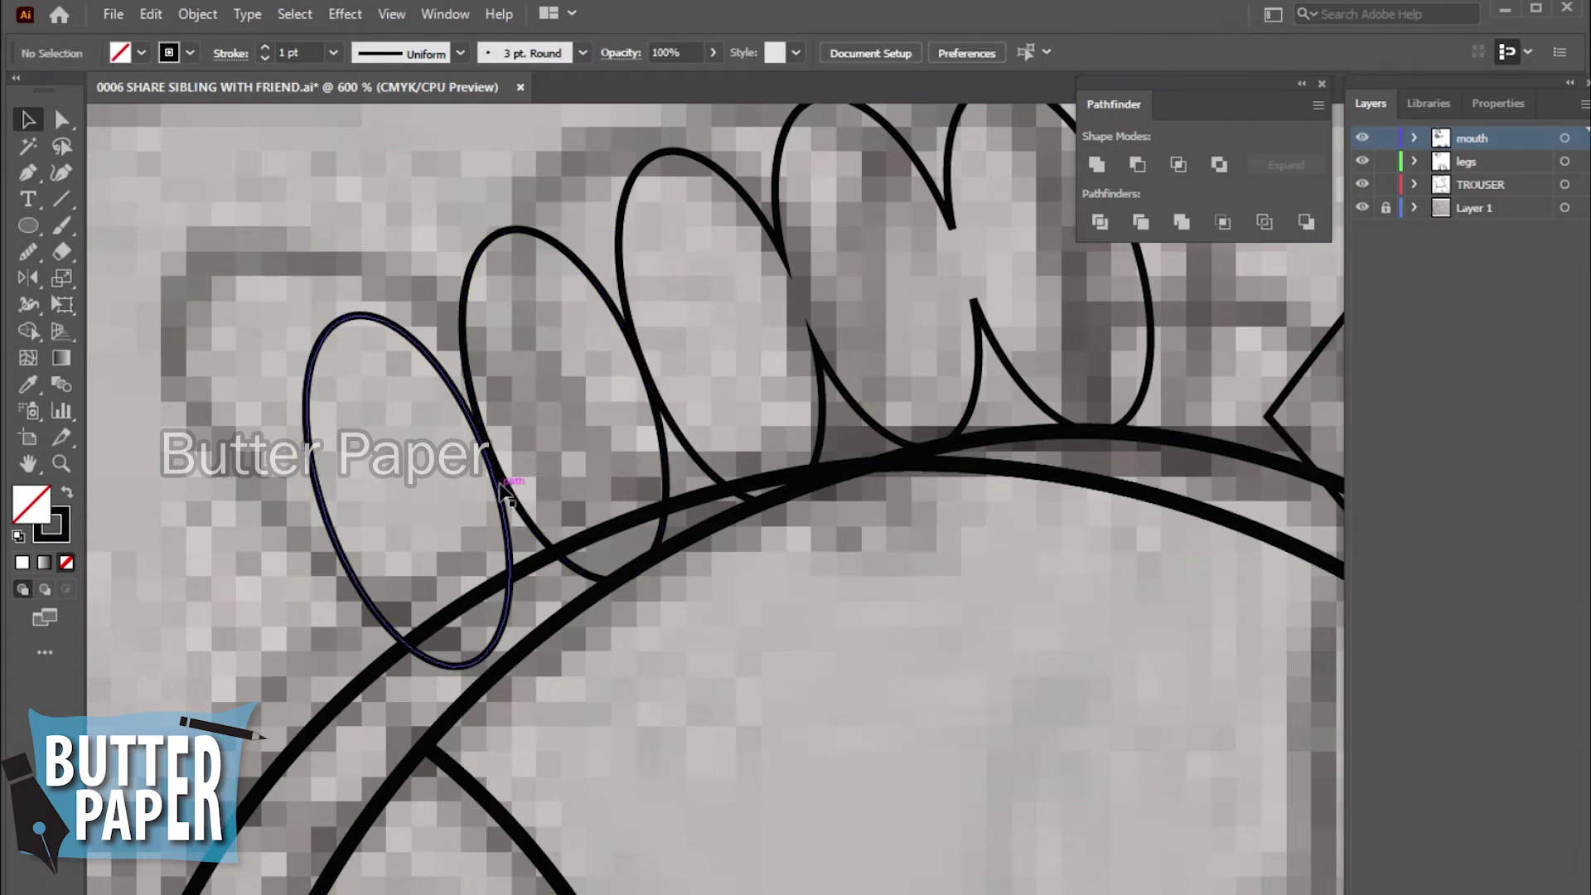
pyautogui.moveTo(519, 449); pyautogui.dragTo(403, 348)
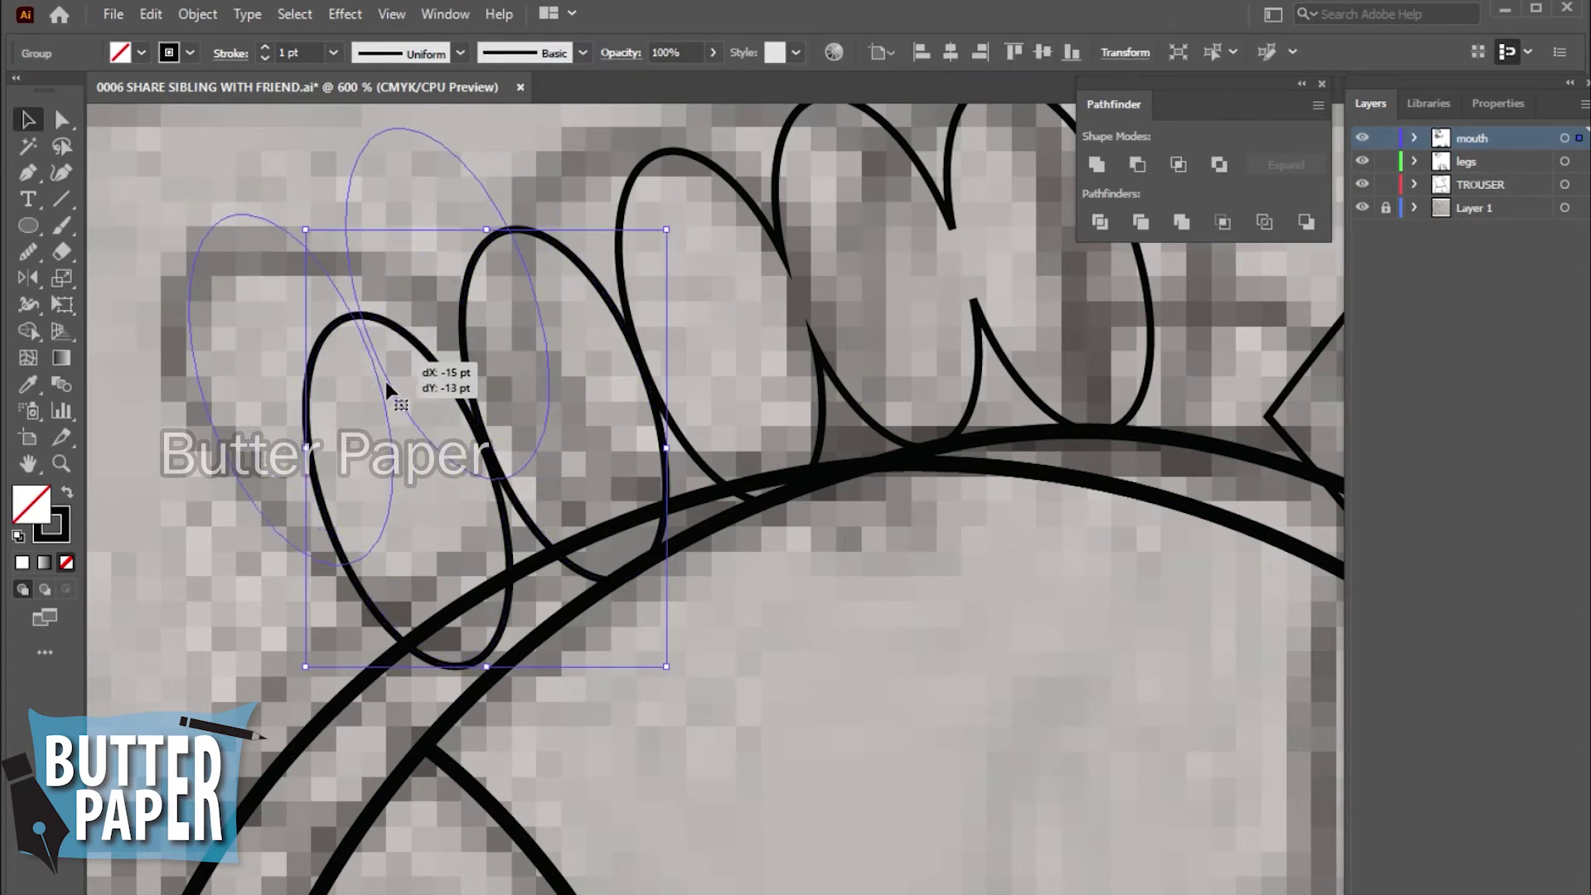
# - Ungroup the finger ellipse pair and nudge the right ellipse into position
pyautogui.click(643, 401)
pyautogui.click(455, 460)
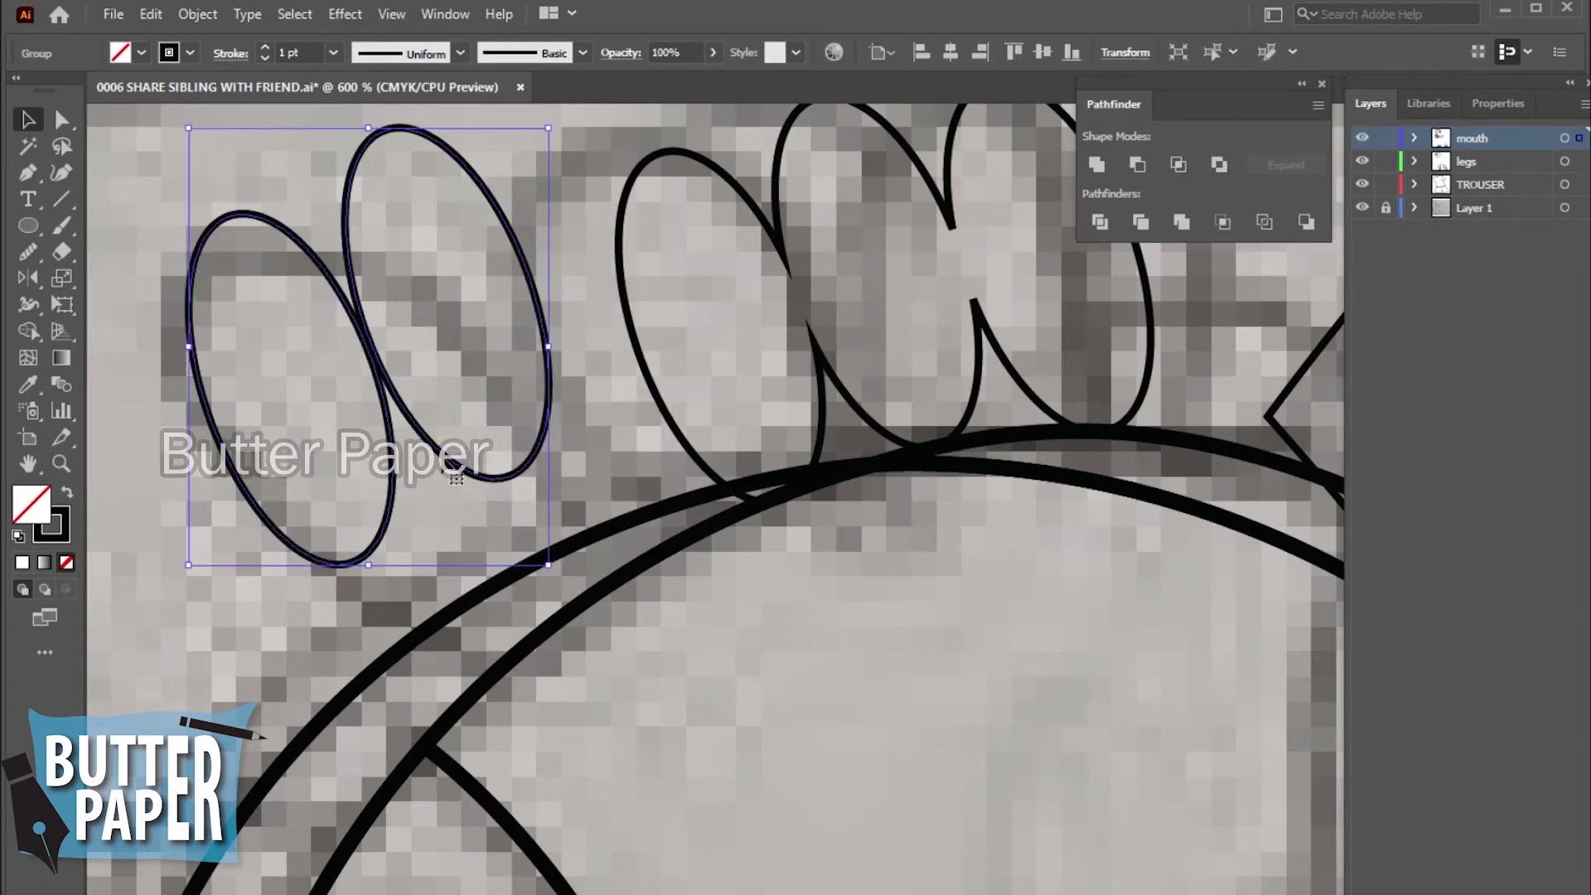
pyautogui.rightClick(445, 456)
pyautogui.click(547, 636)
pyautogui.click(611, 433)
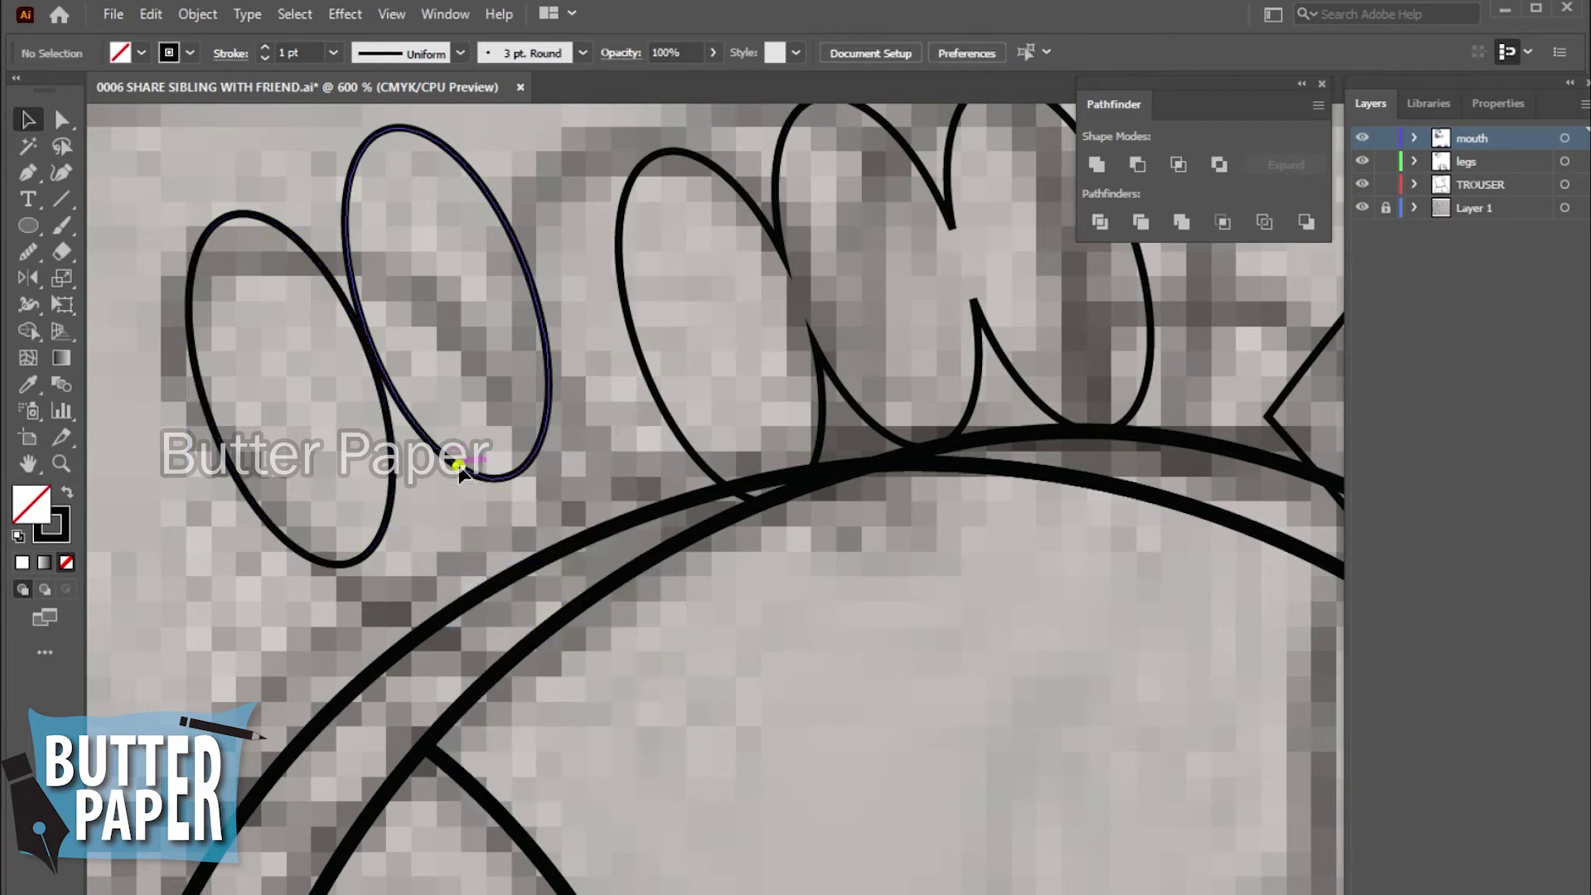
pyautogui.click(460, 456)
pyautogui.press('Right')
pyautogui.press('Right')
pyautogui.press('Down')
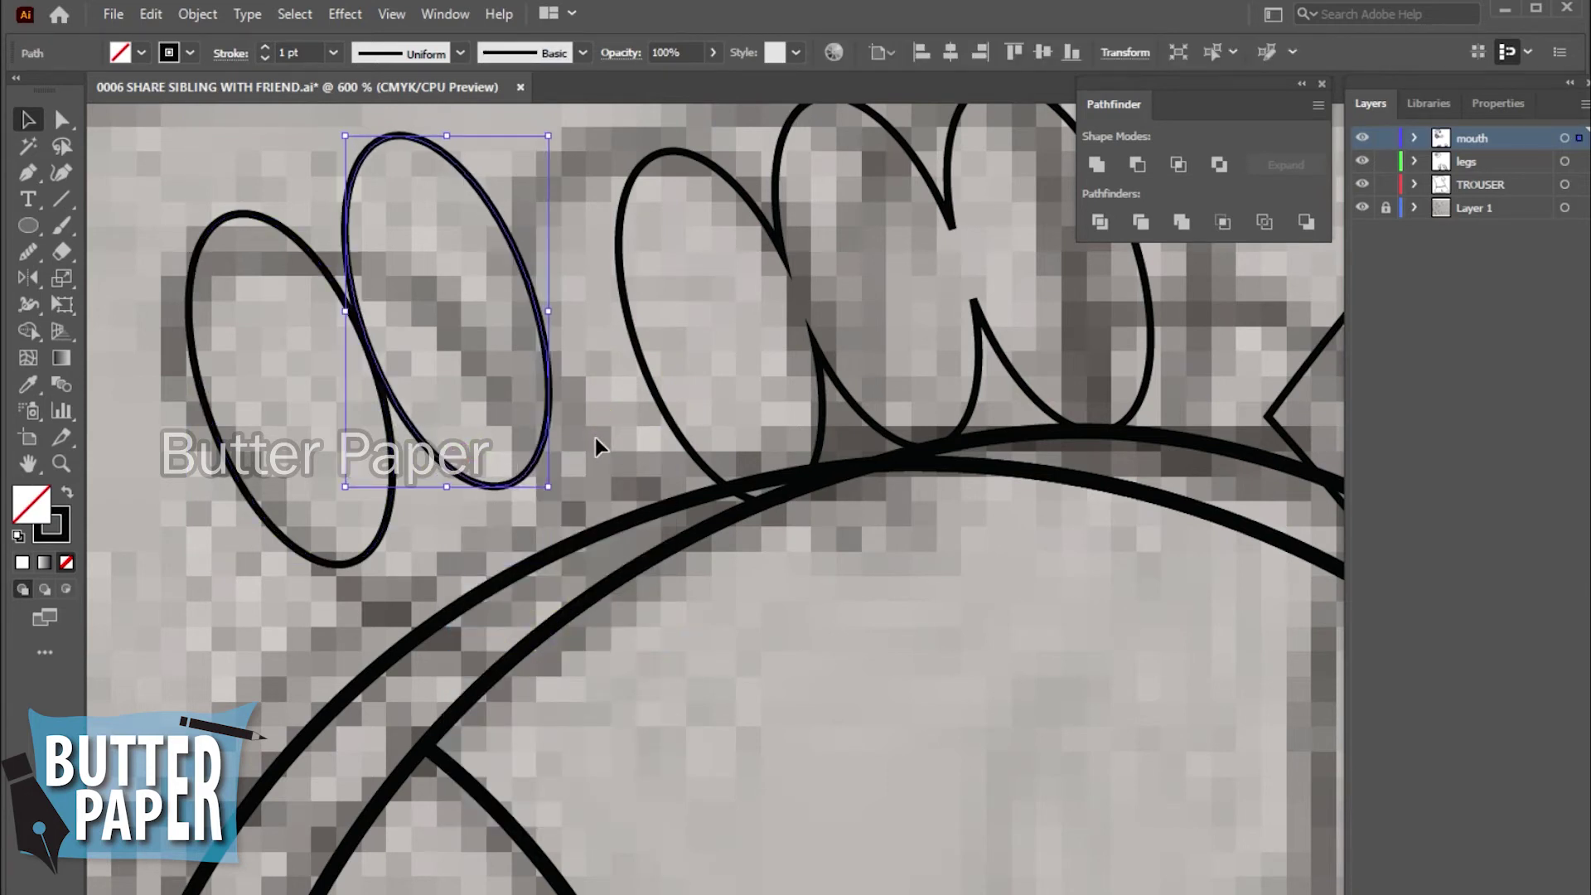
pyautogui.press('Down')
pyautogui.press('Left')
pyautogui.press('Left')
pyautogui.press('Left')
# - Unite the two left ellipses, then unite that shape with the other fingers
pyautogui.click(575, 451)
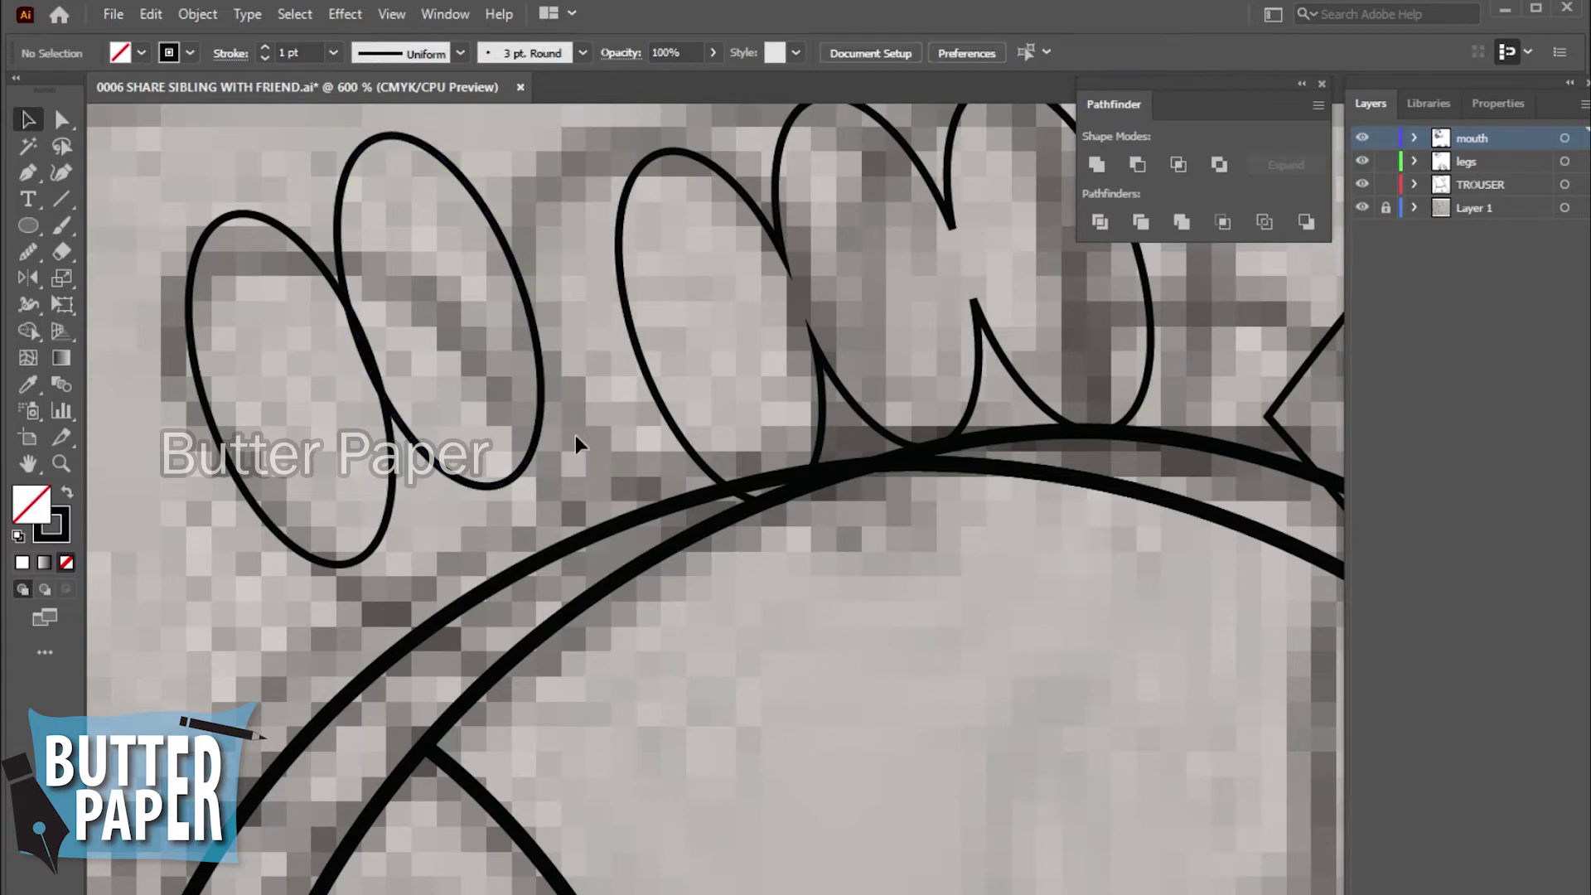
pyautogui.moveTo(575, 435); pyautogui.dragTo(195, 351)
pyautogui.click(1096, 164)
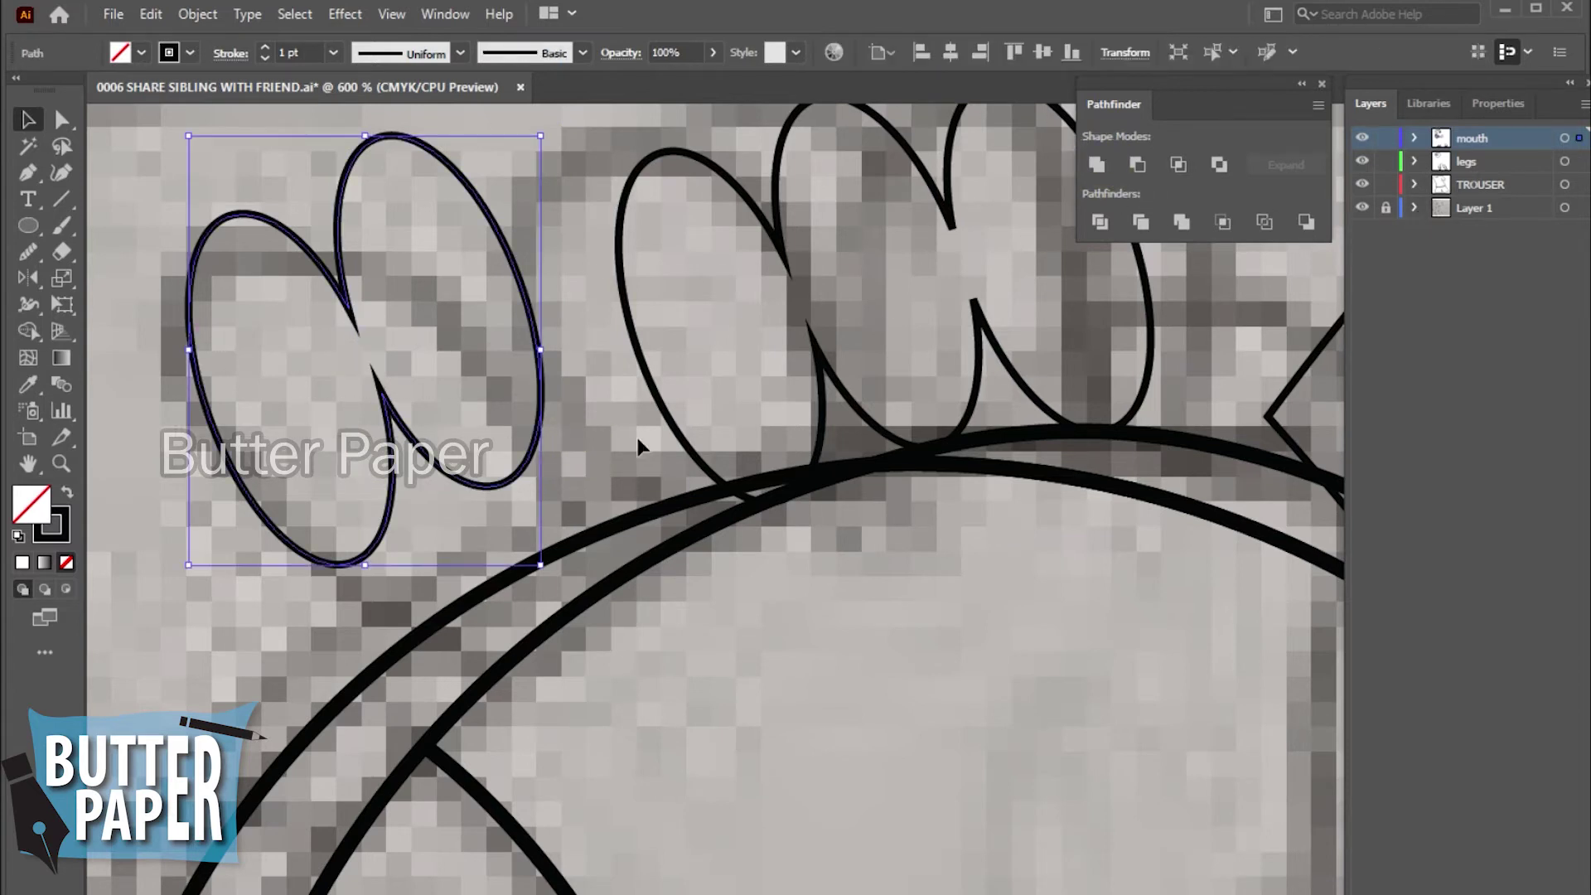
pyautogui.click(598, 424)
pyautogui.moveTo(536, 441); pyautogui.dragTo(654, 504)
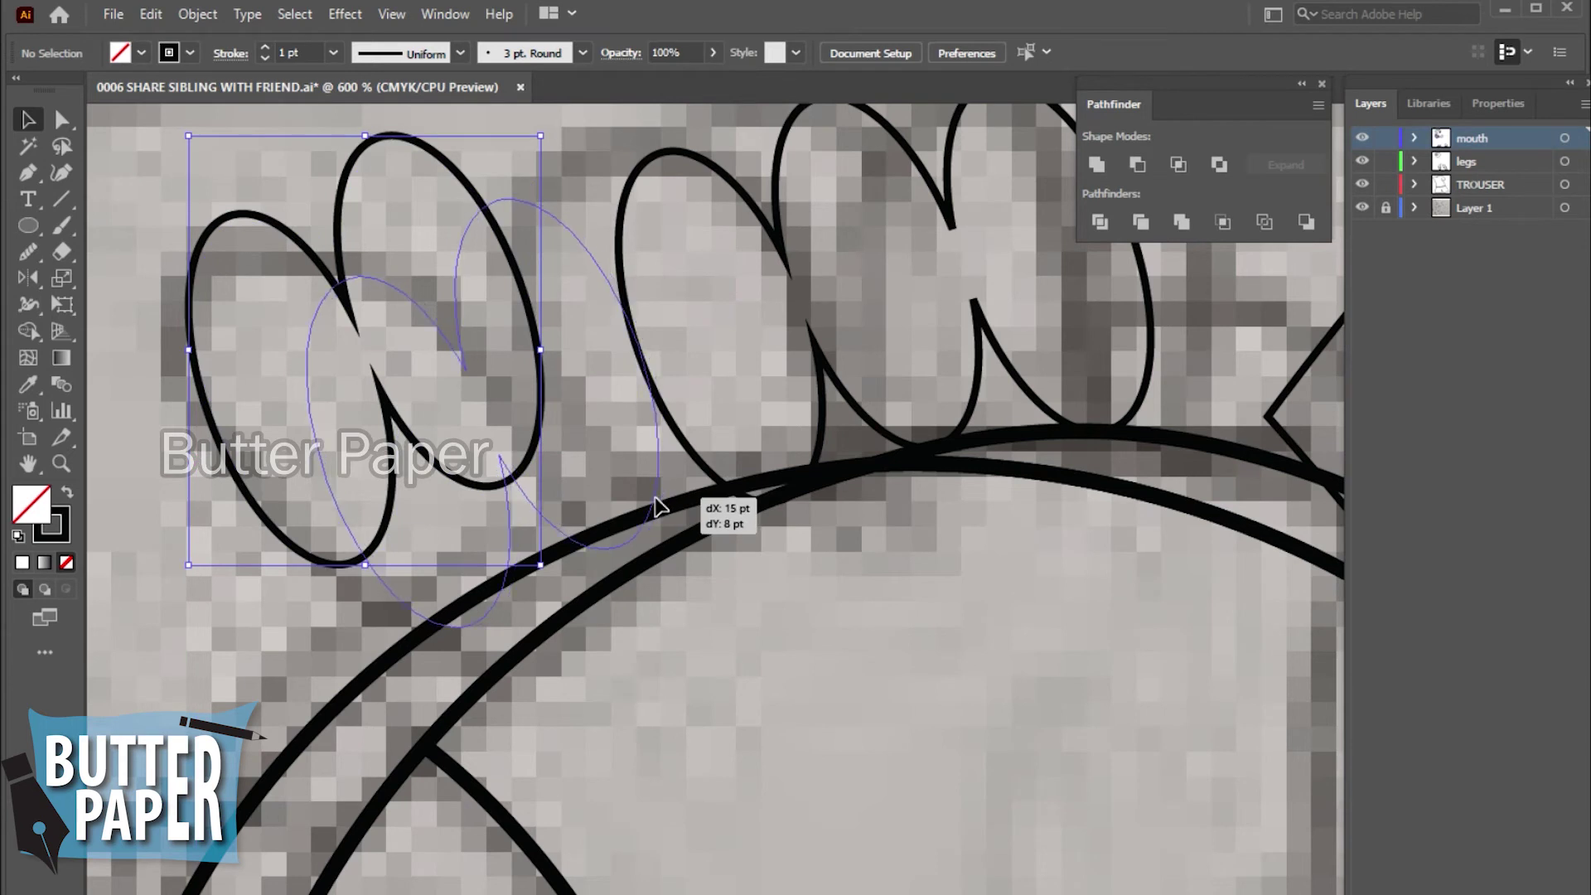
pyautogui.moveTo(657, 505); pyautogui.dragTo(653, 504)
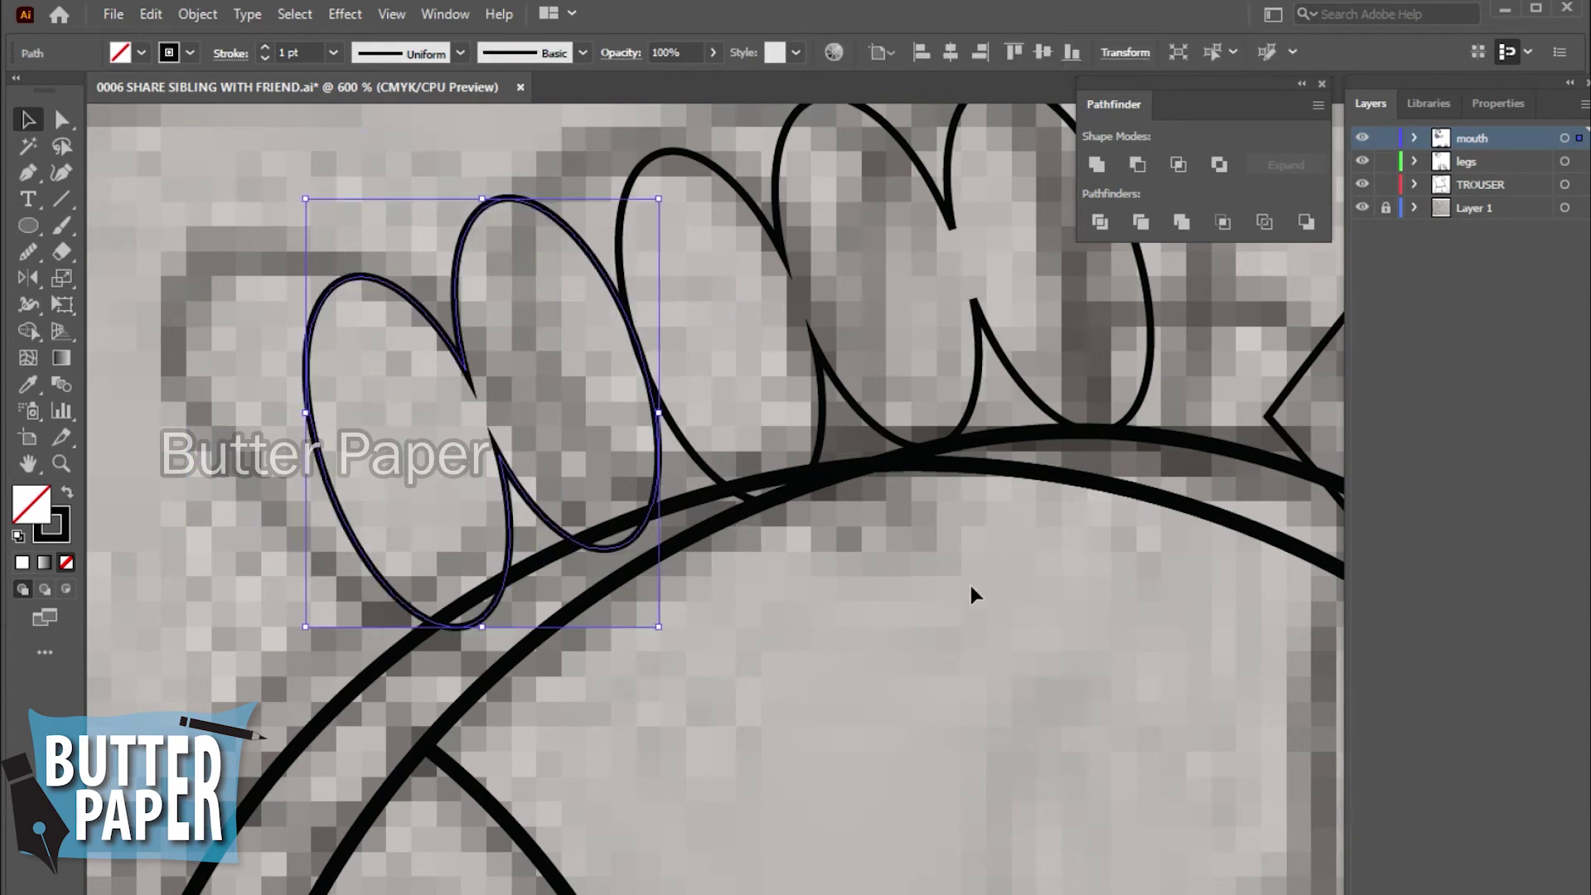
pyautogui.keyDown('shift'); pyautogui.click(655, 170); pyautogui.keyUp('shift')
pyautogui.click(1091, 165)
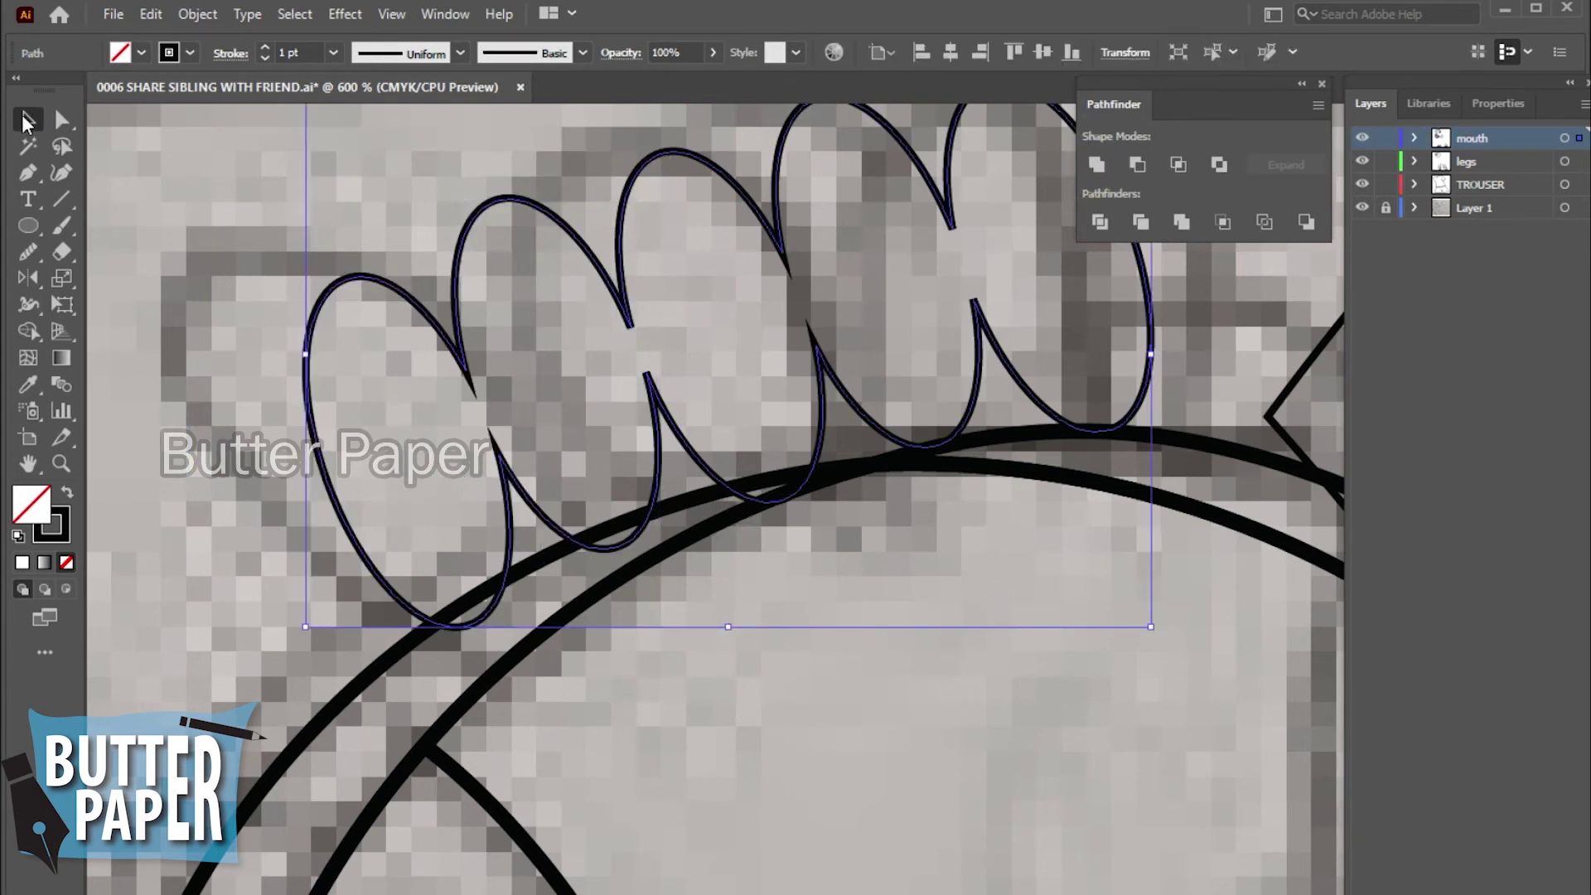
# - Zoom out to 150% to see the chest and ball
pyautogui.click(27, 253)
pyautogui.hotkey('ctrl', '-')
pyautogui.hotkey('ctrl', '-')
pyautogui.hotkey('ctrl', '-')
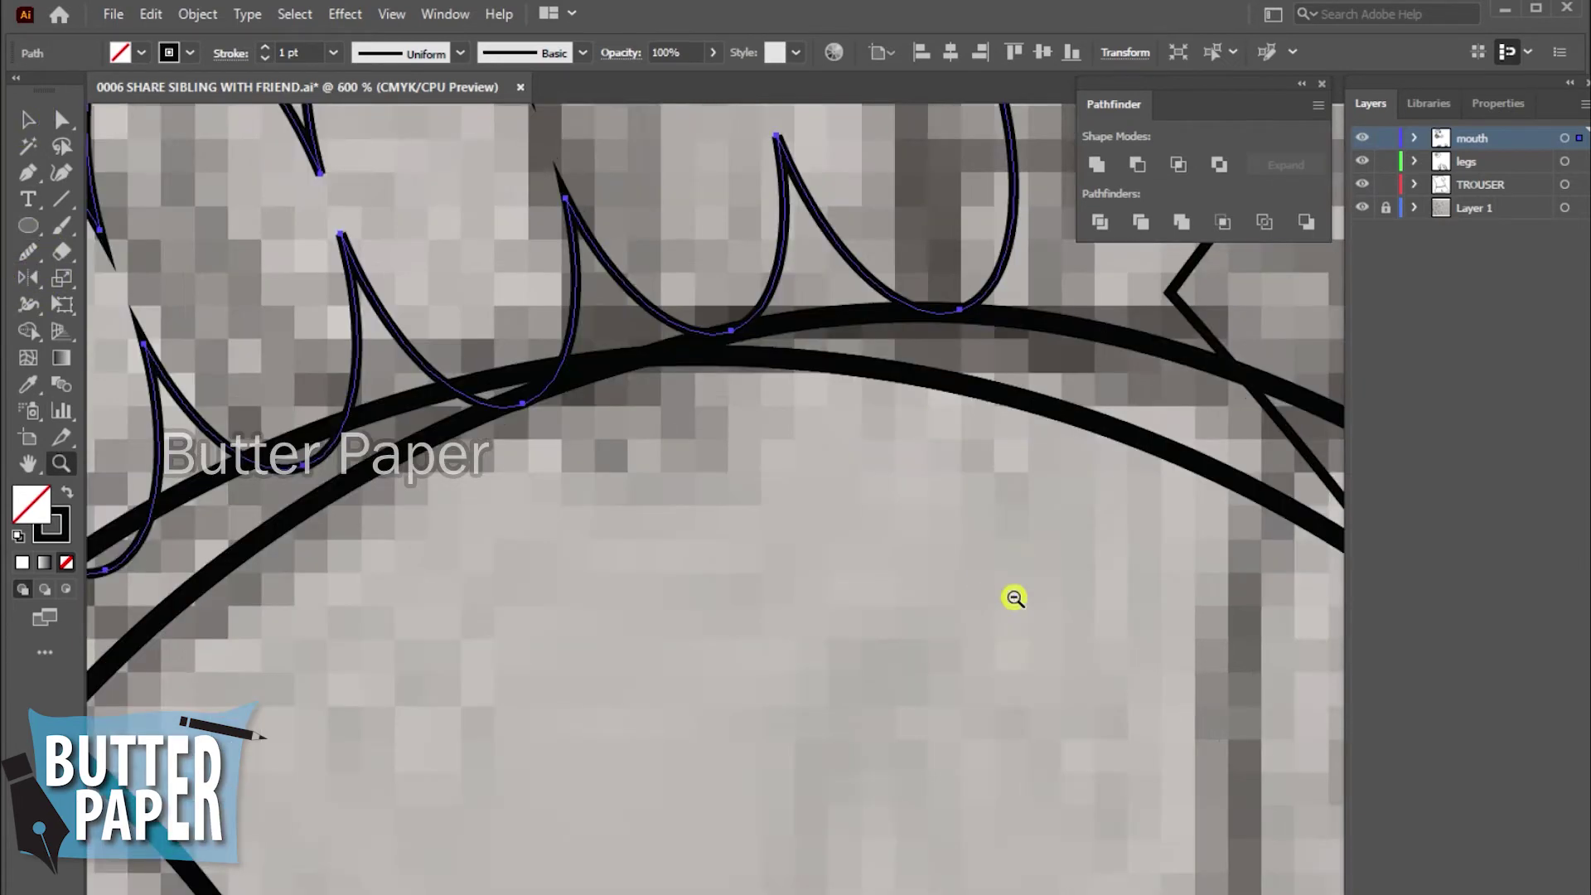
pyautogui.click(27, 121)
pyautogui.click(310, 245)
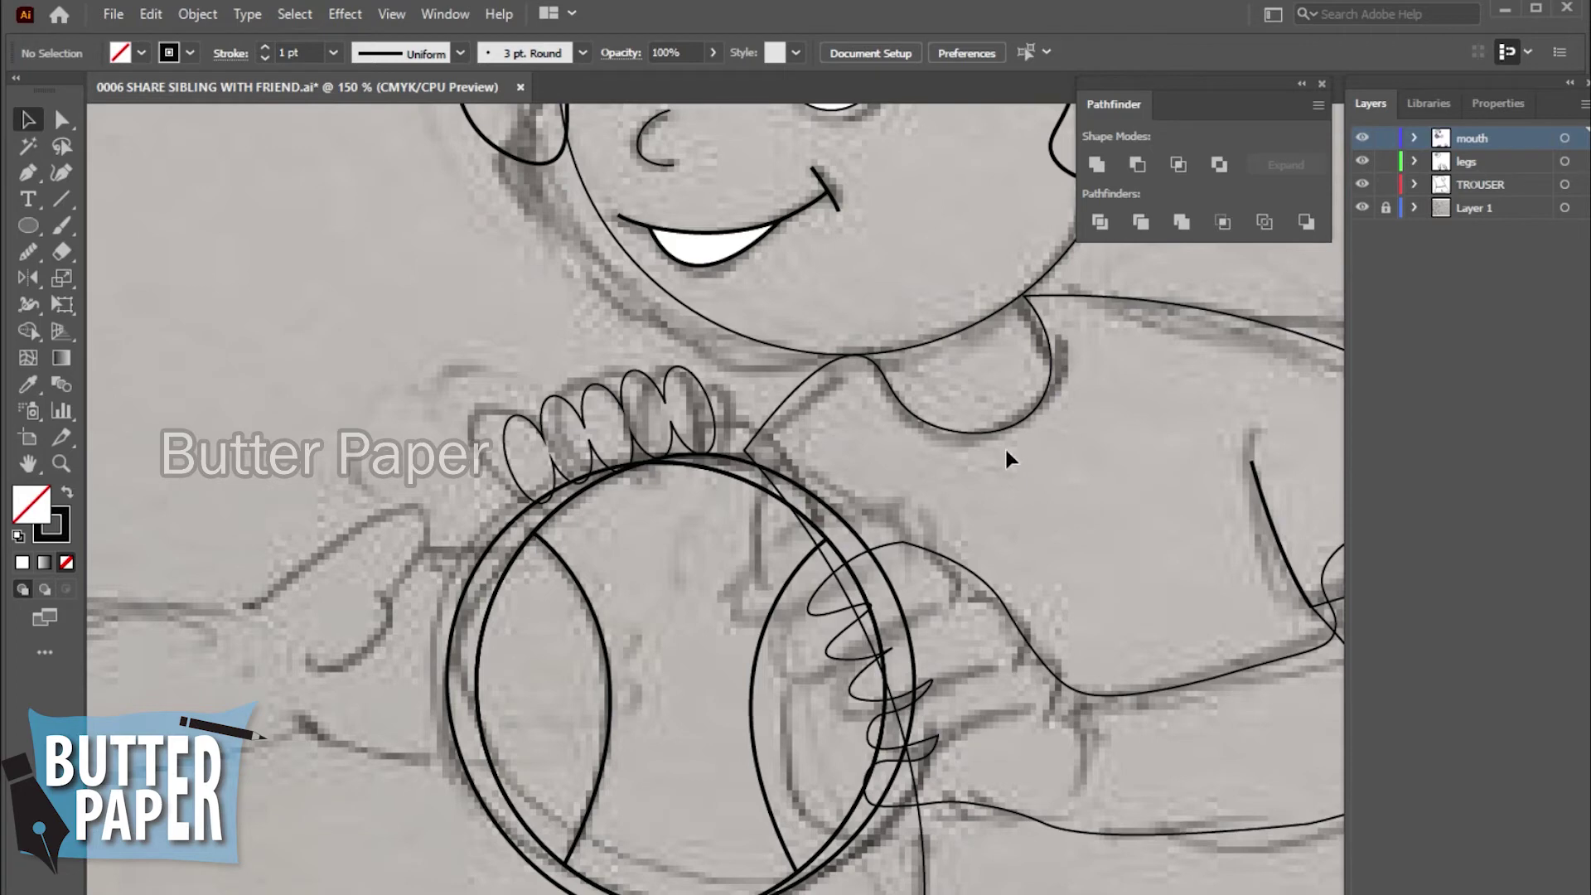
pyautogui.press('z')
pyautogui.keyDown('alt'); pyautogui.click(1008, 481); pyautogui.keyUp('alt')
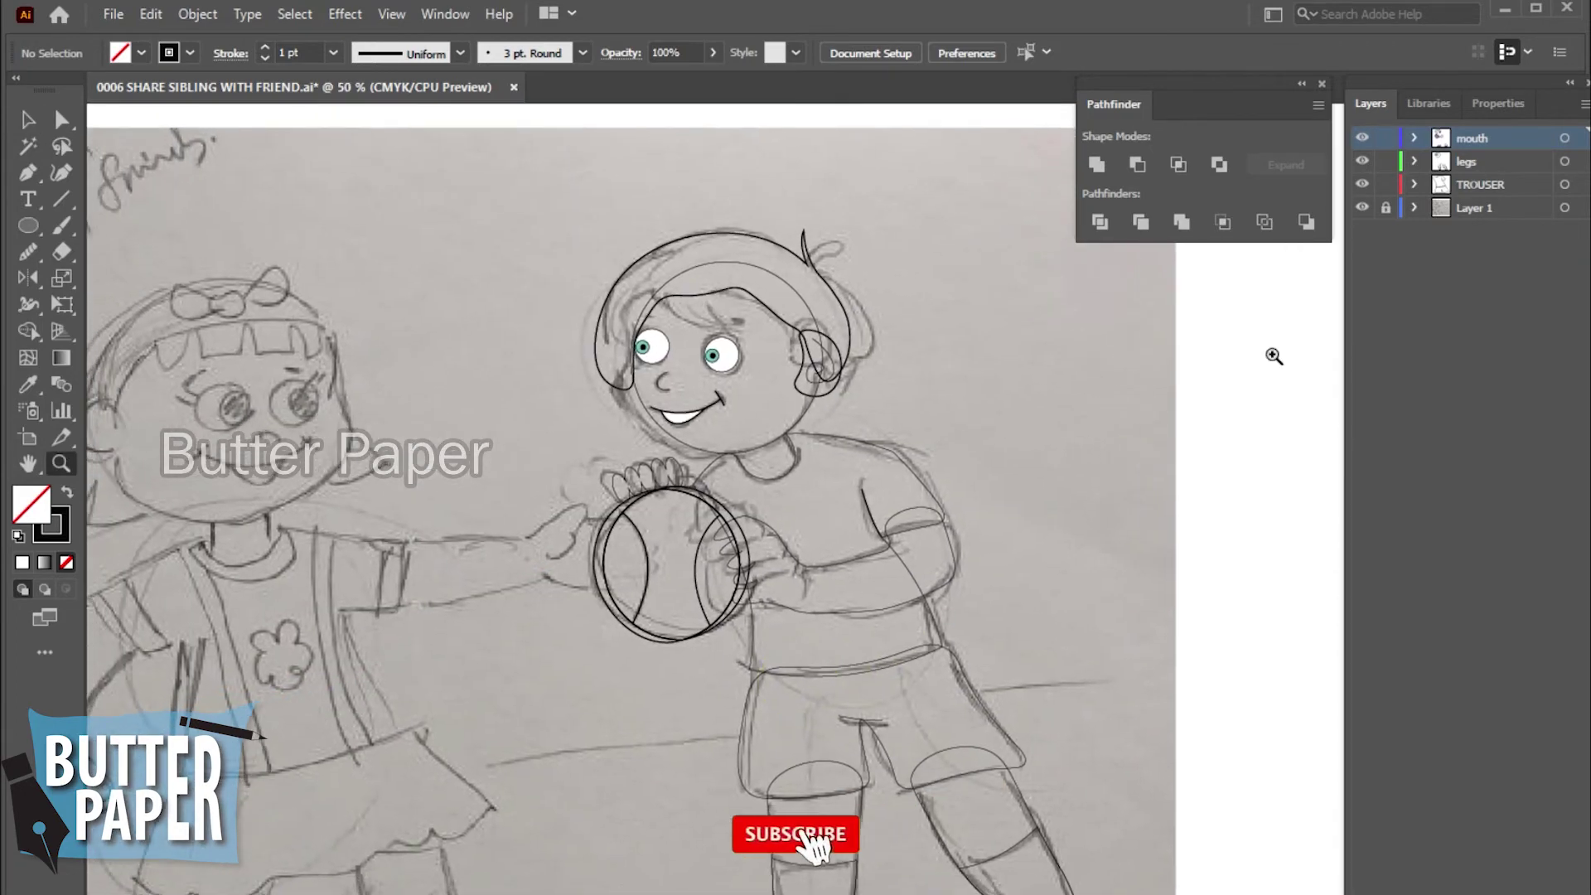
pyautogui.click(1363, 208)
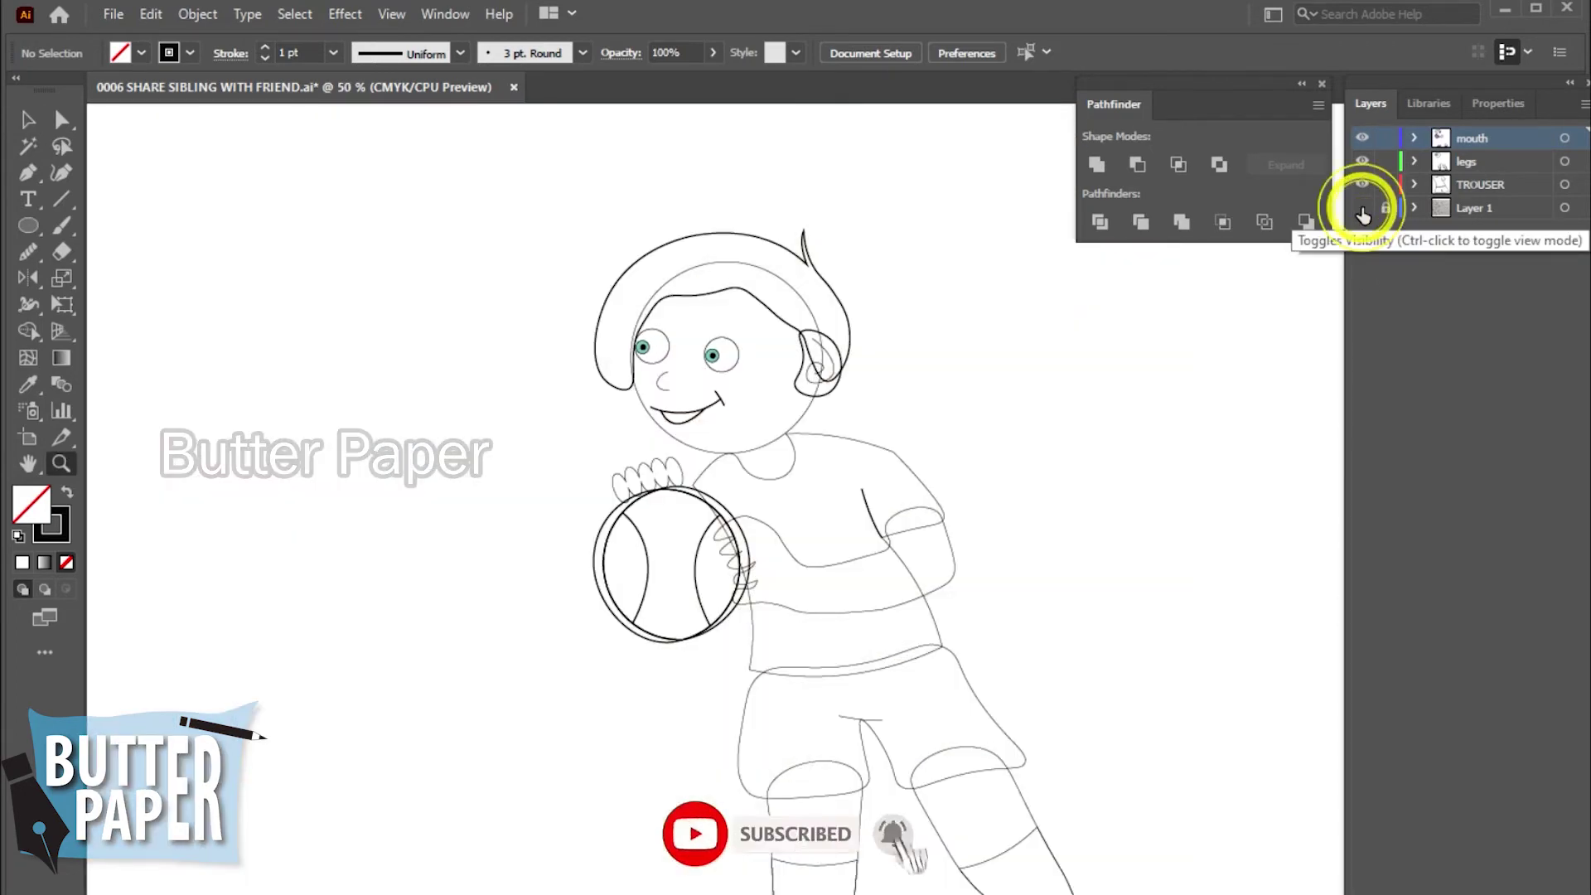
pyautogui.click(1362, 208)
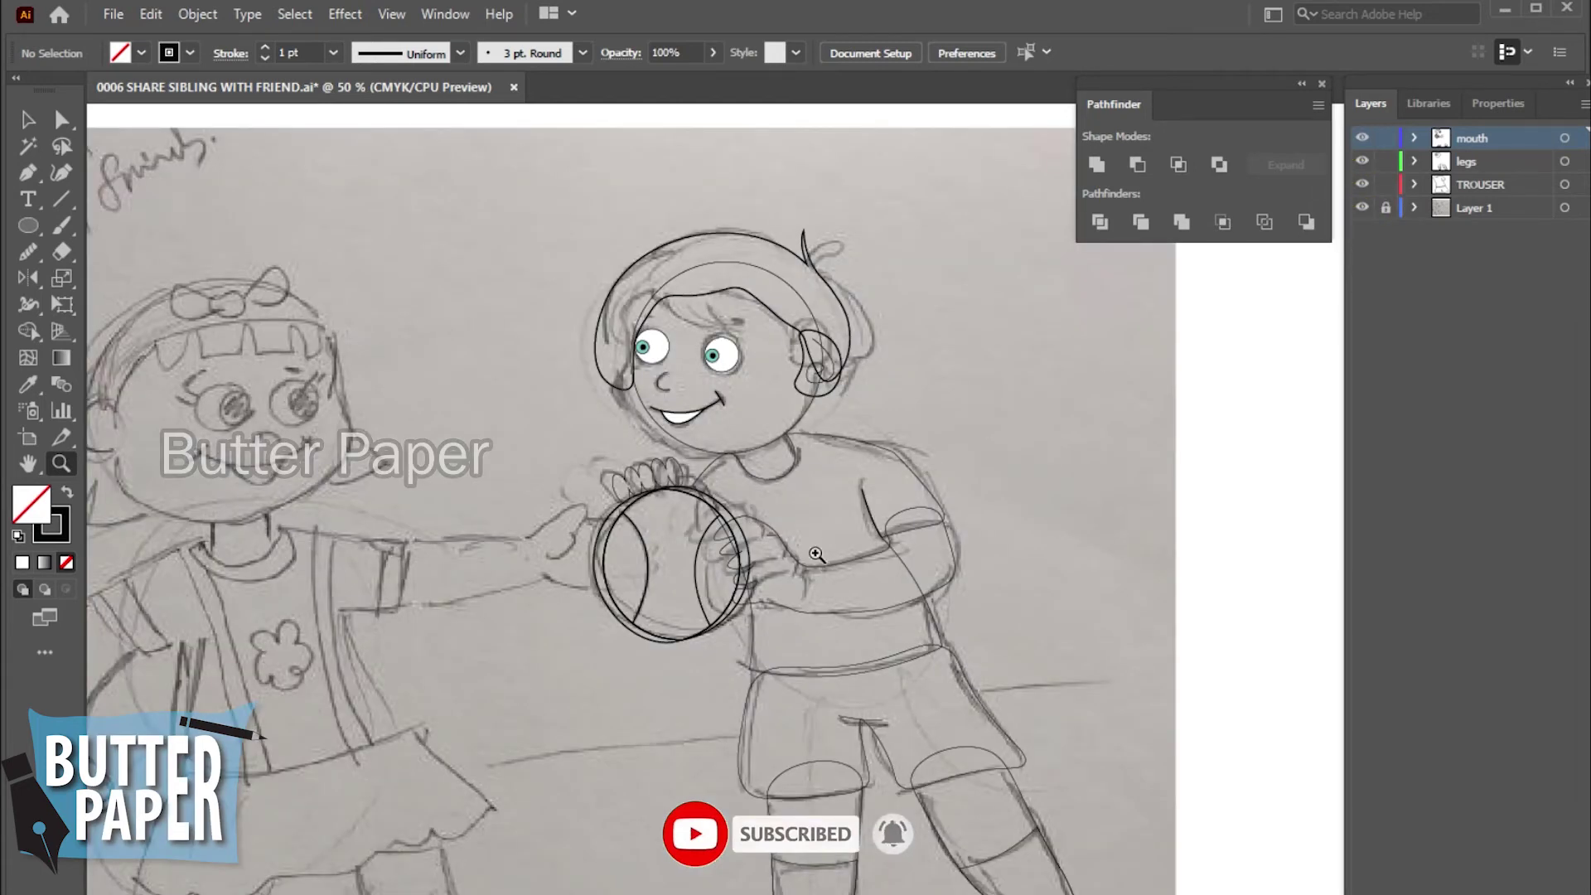
pyautogui.click(816, 553)
pyautogui.click(816, 498)
pyautogui.click(810, 590)
pyautogui.press('v')
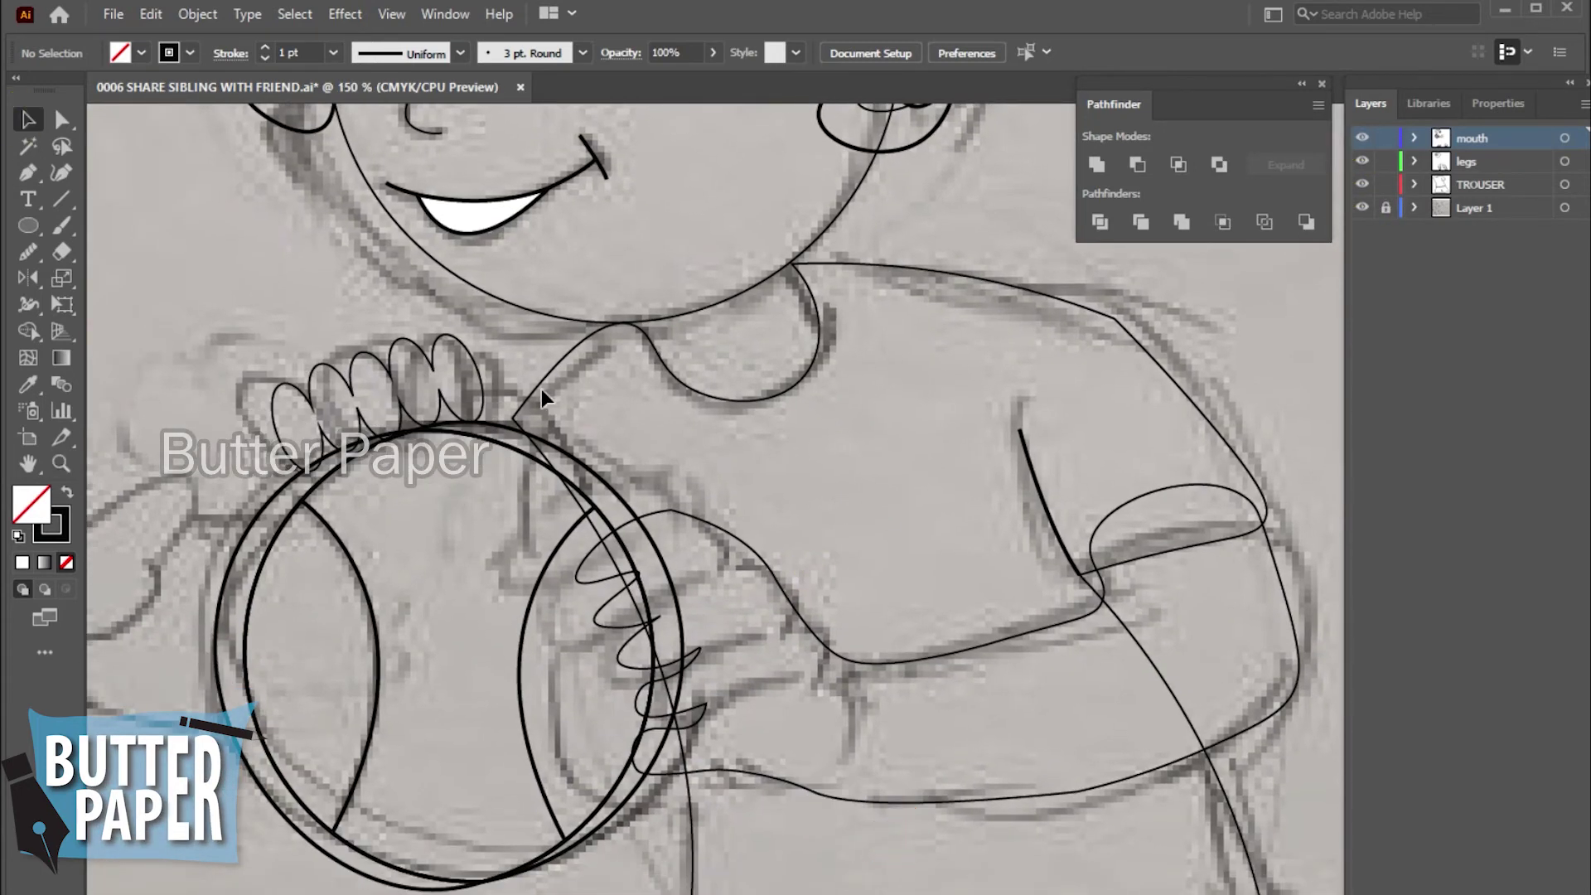
pyautogui.click(543, 391)
pyautogui.click(61, 172)
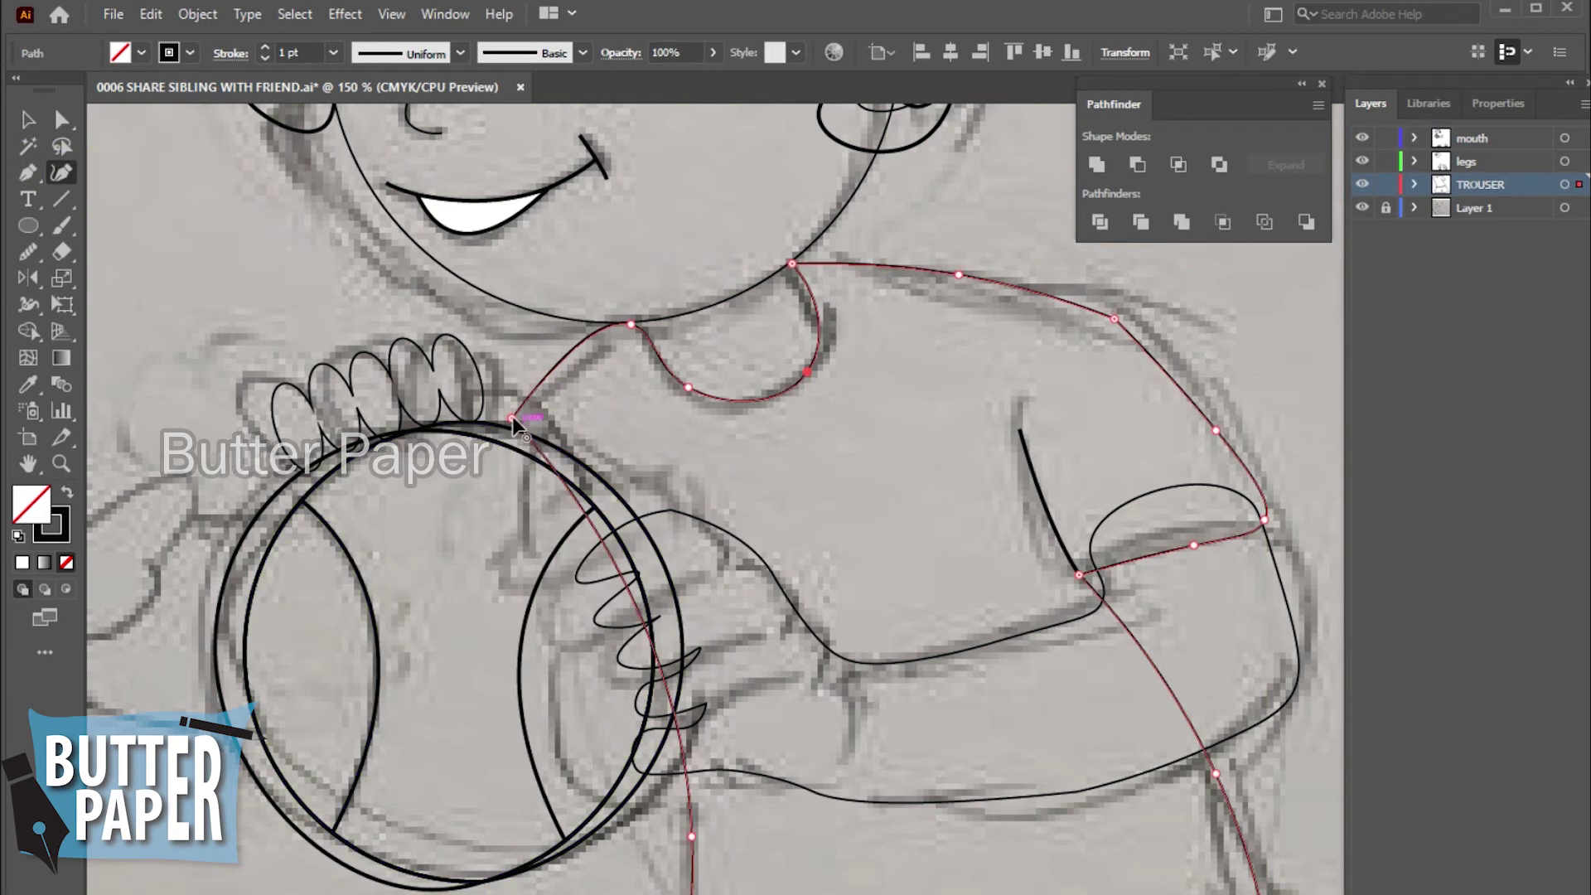
# - Pull a shirt outline anchor slightly downward and reselect the shirt path
pyautogui.moveTo(511, 419); pyautogui.dragTo(507, 427)
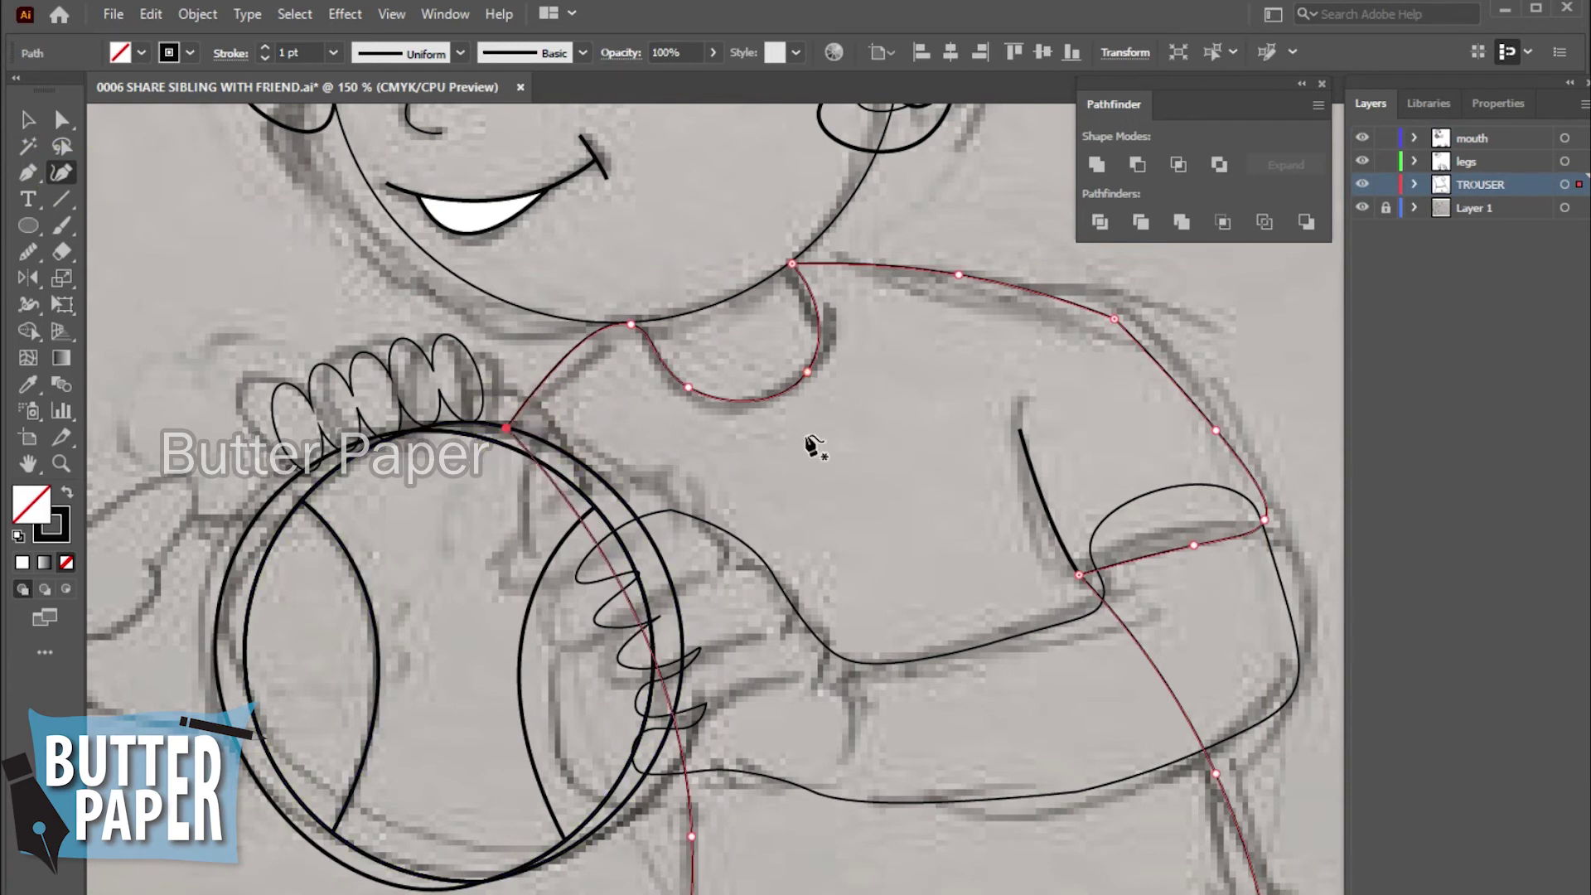
pyautogui.press('v')
pyautogui.click(313, 277)
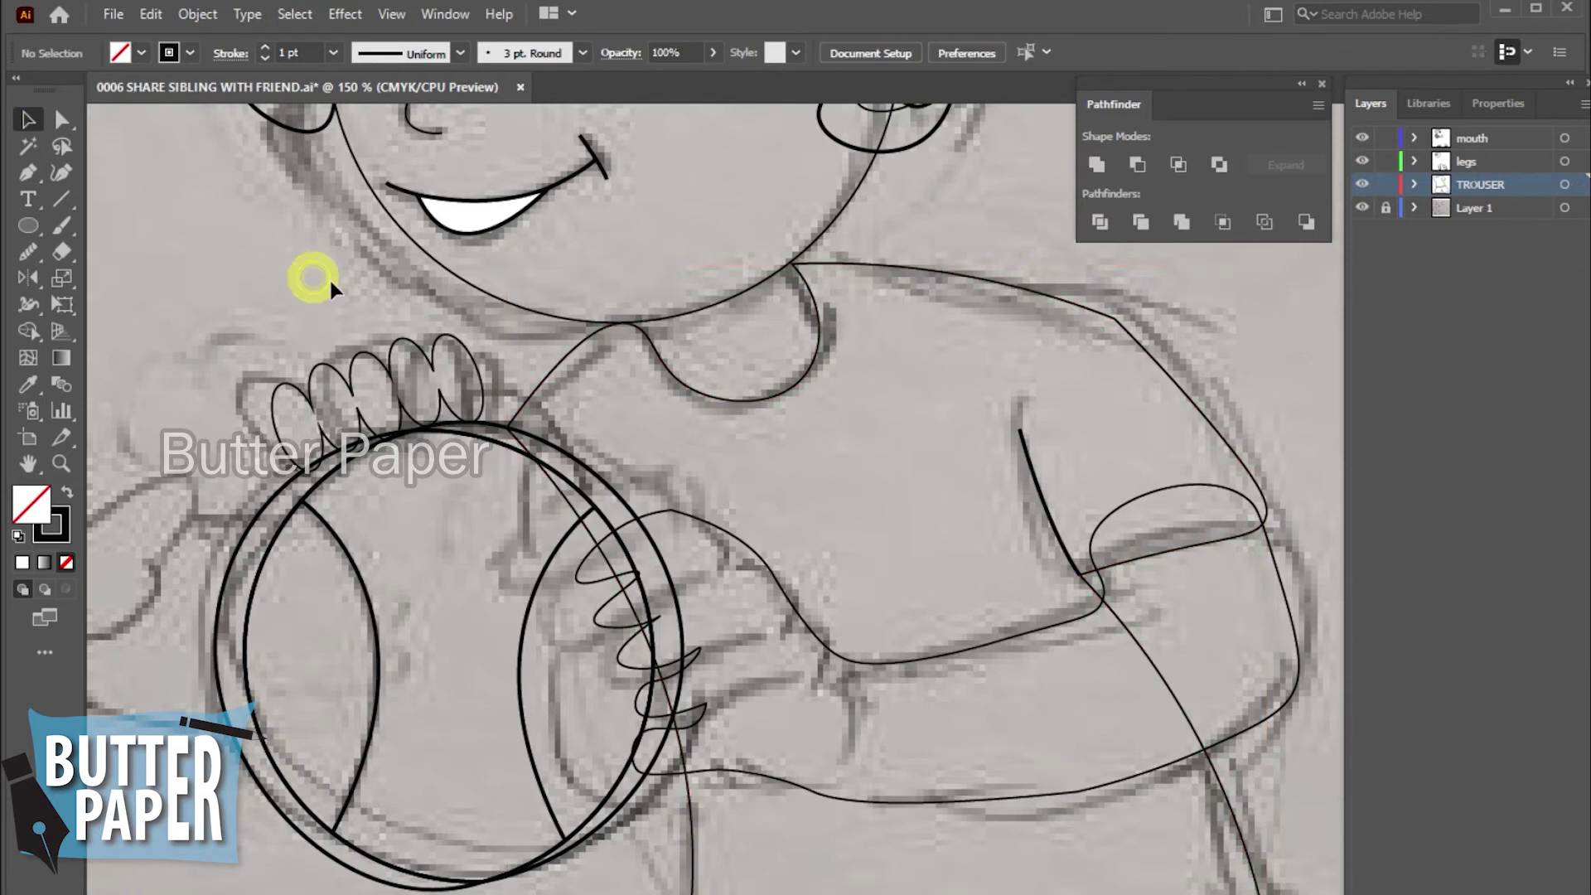
pyautogui.click(1142, 349)
# - Smooth the shirt outline at the shoulder, beside the fingers and below the sleeve
pyautogui.click(60, 176)
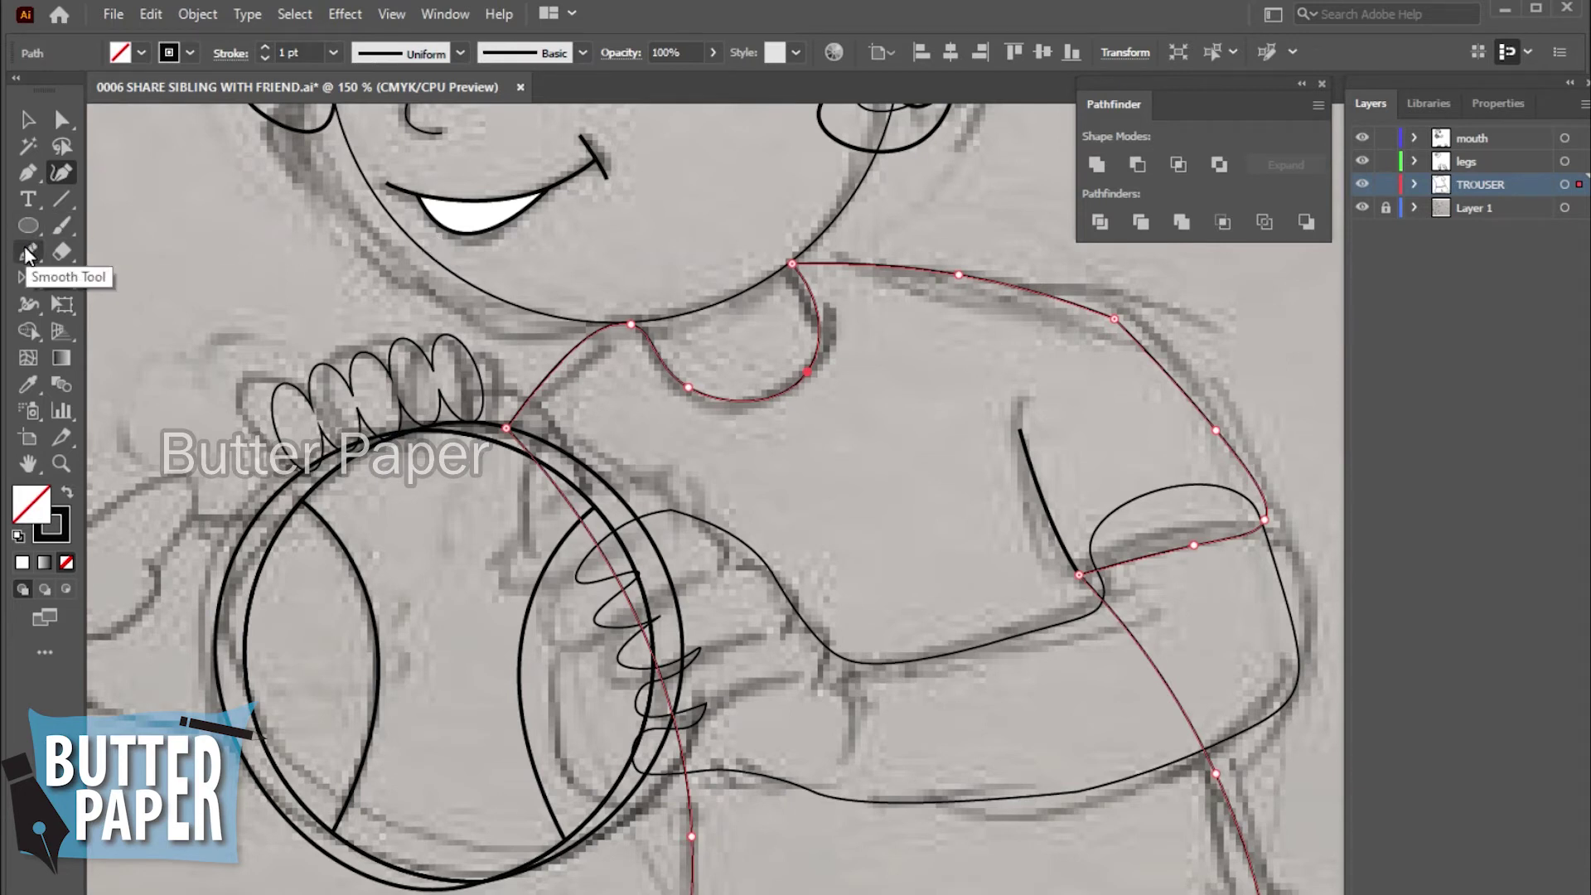
pyautogui.click(27, 253)
pyautogui.moveTo(1107, 312); pyautogui.dragTo(1168, 377)
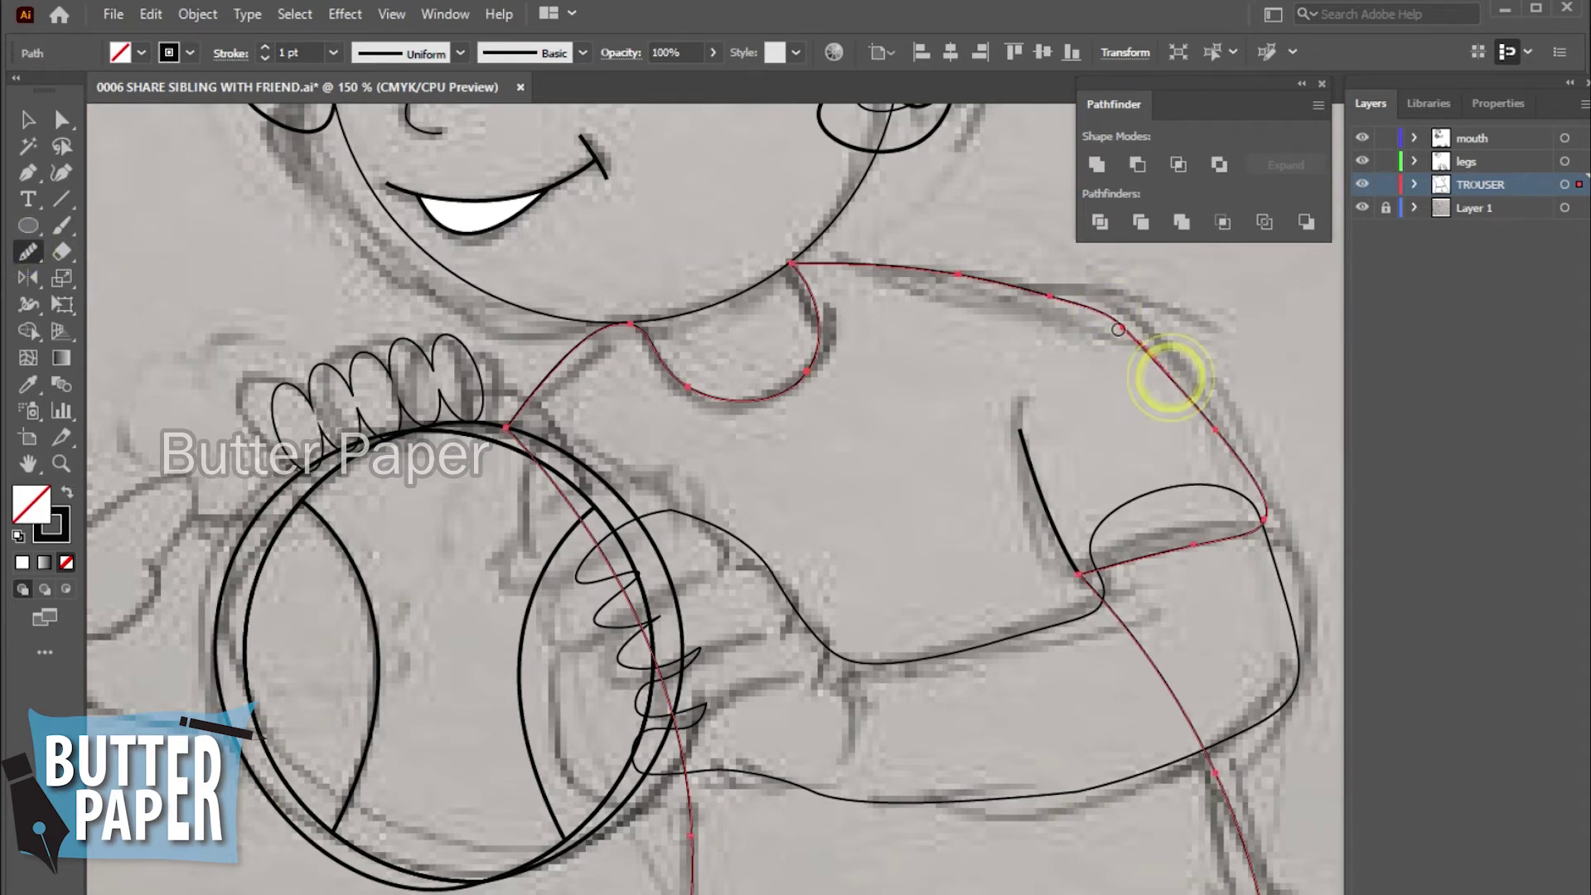
pyautogui.moveTo(1117, 329); pyautogui.dragTo(1170, 397)
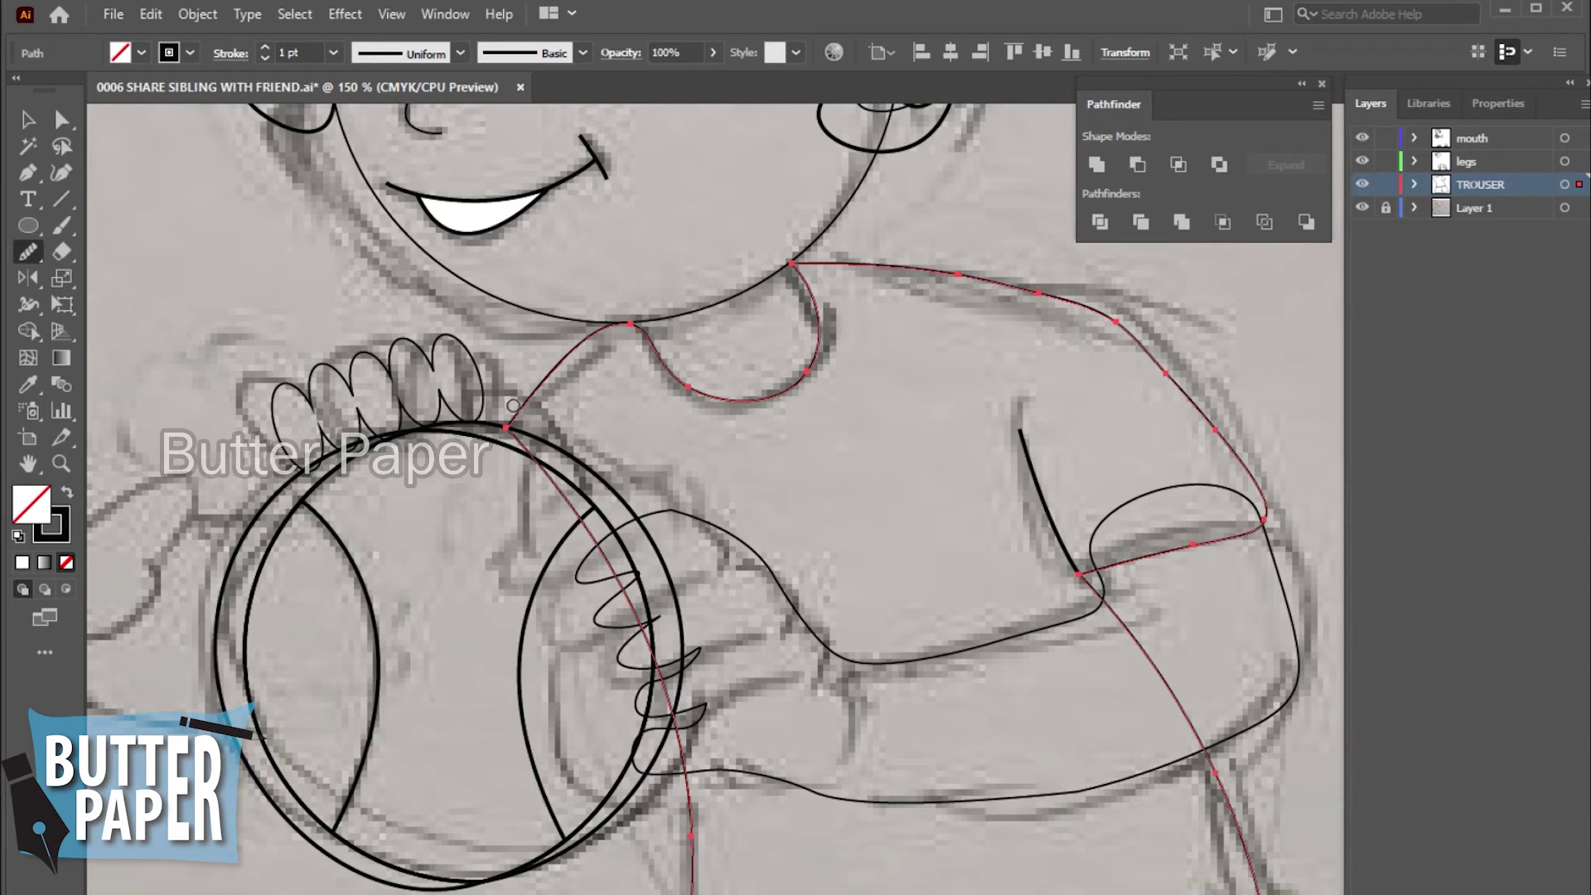
pyautogui.moveTo(518, 412); pyautogui.dragTo(584, 530)
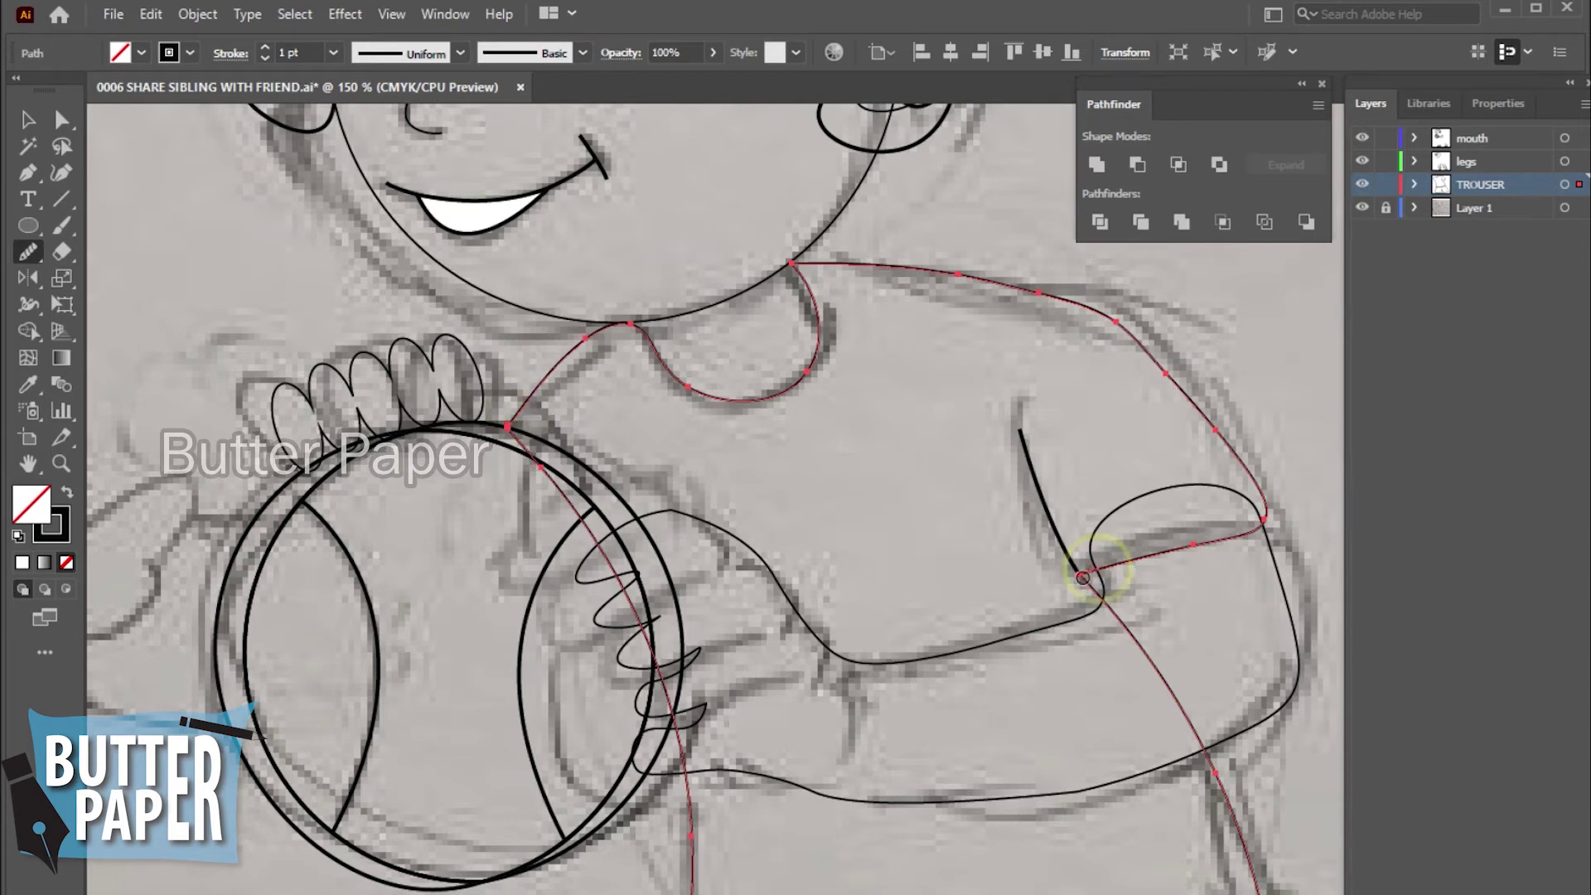
pyautogui.moveTo(1083, 570); pyautogui.dragTo(1198, 699)
pyautogui.click(1085, 577)
# - Undo the last shirt edit and select the short crease line on the arm
pyautogui.click(27, 120)
pyautogui.click(1313, 370)
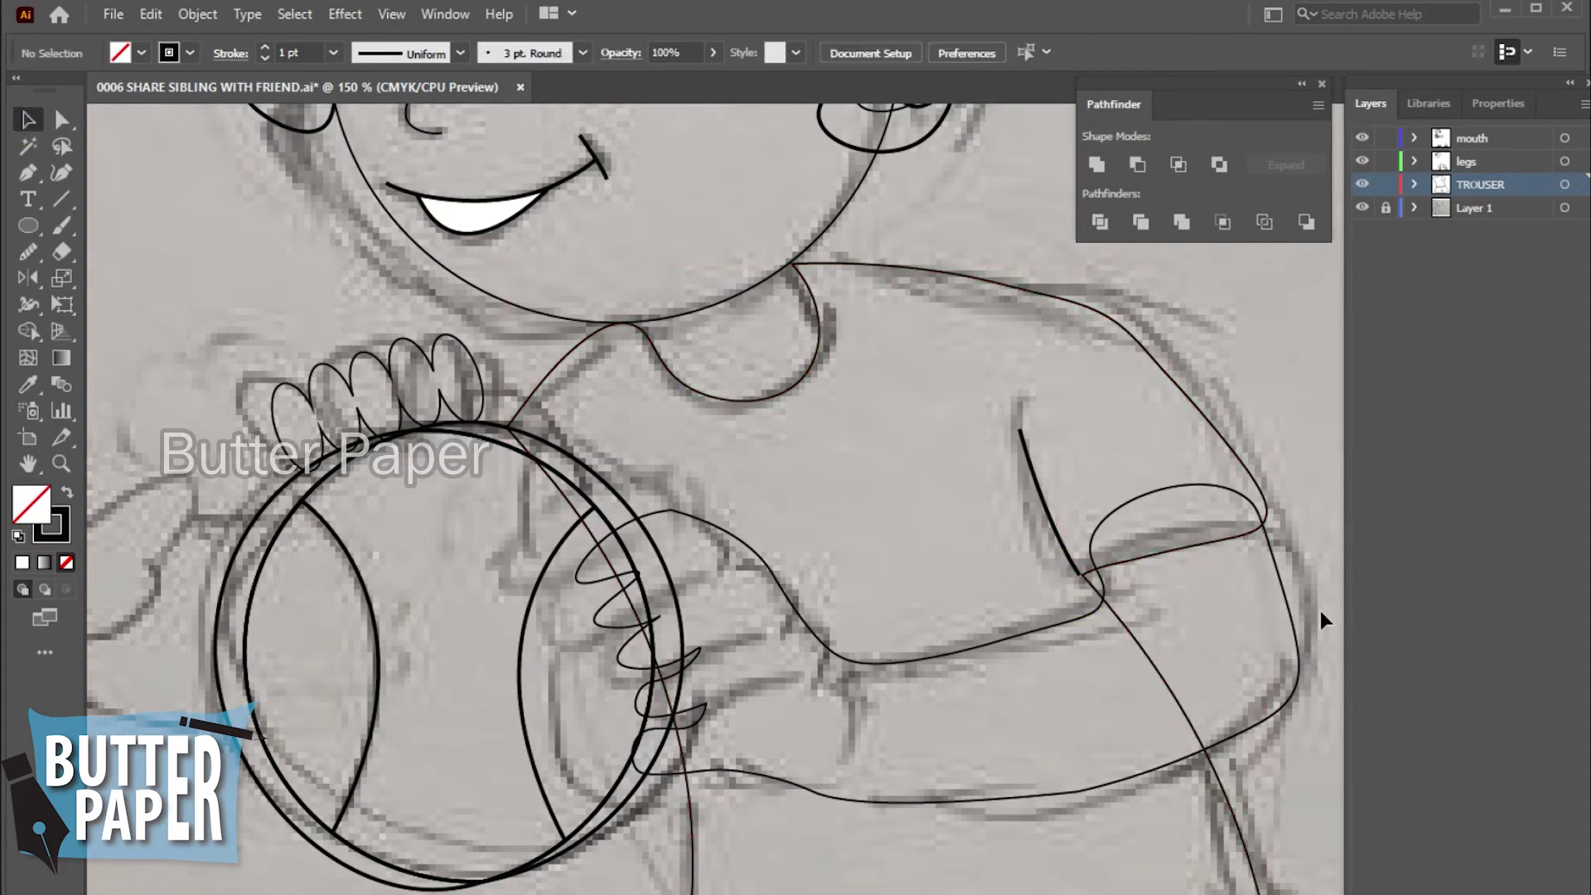
pyautogui.hotkey('ctrl', 'z')
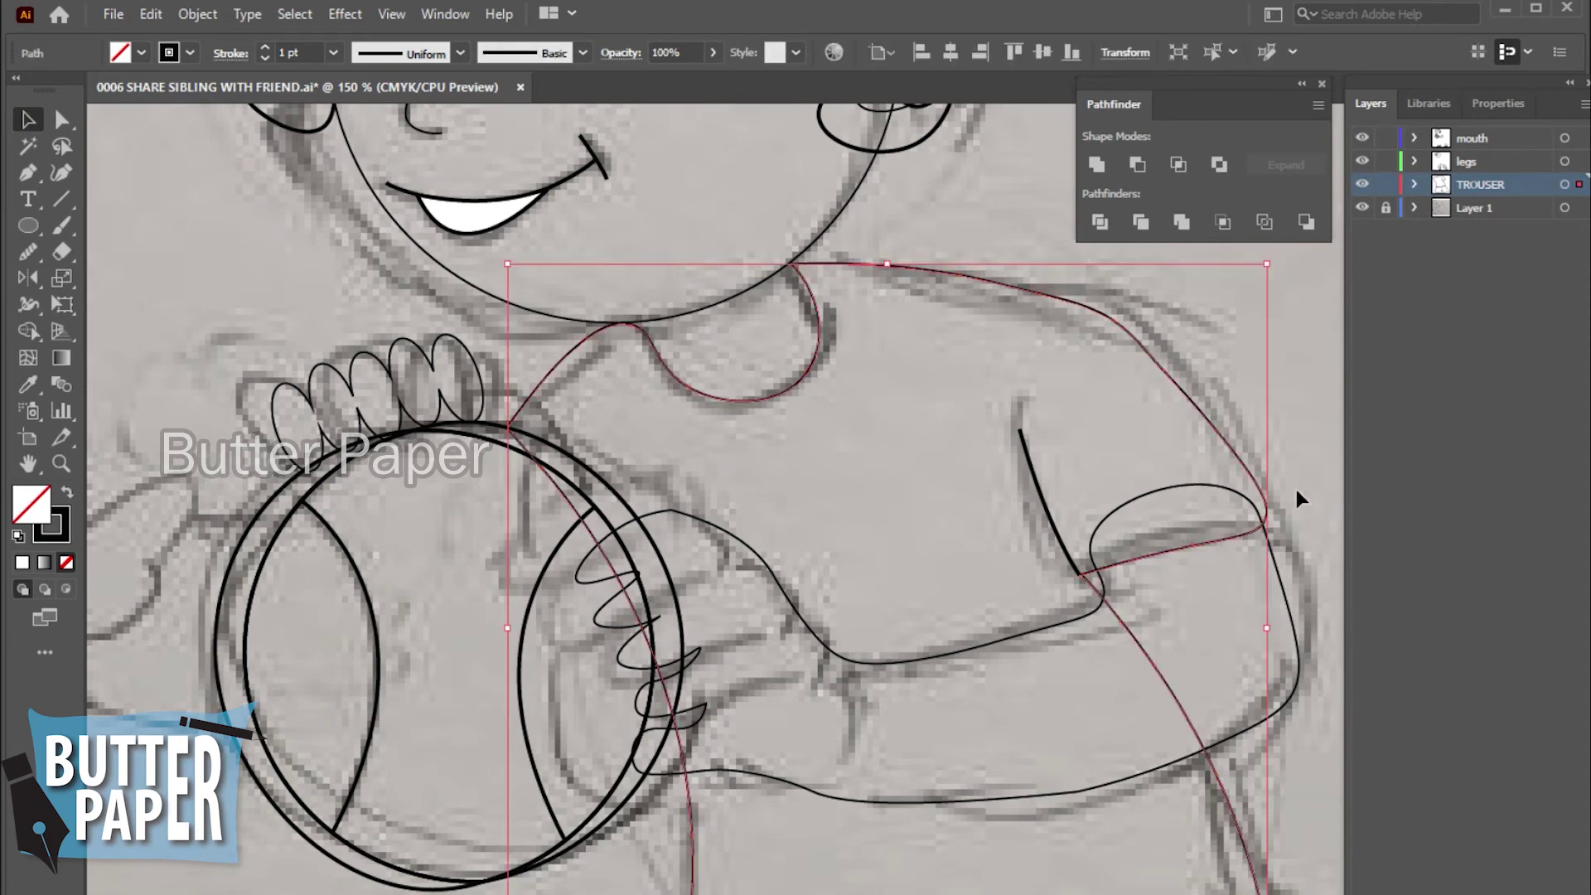
pyautogui.click(1296, 489)
pyautogui.click(1058, 550)
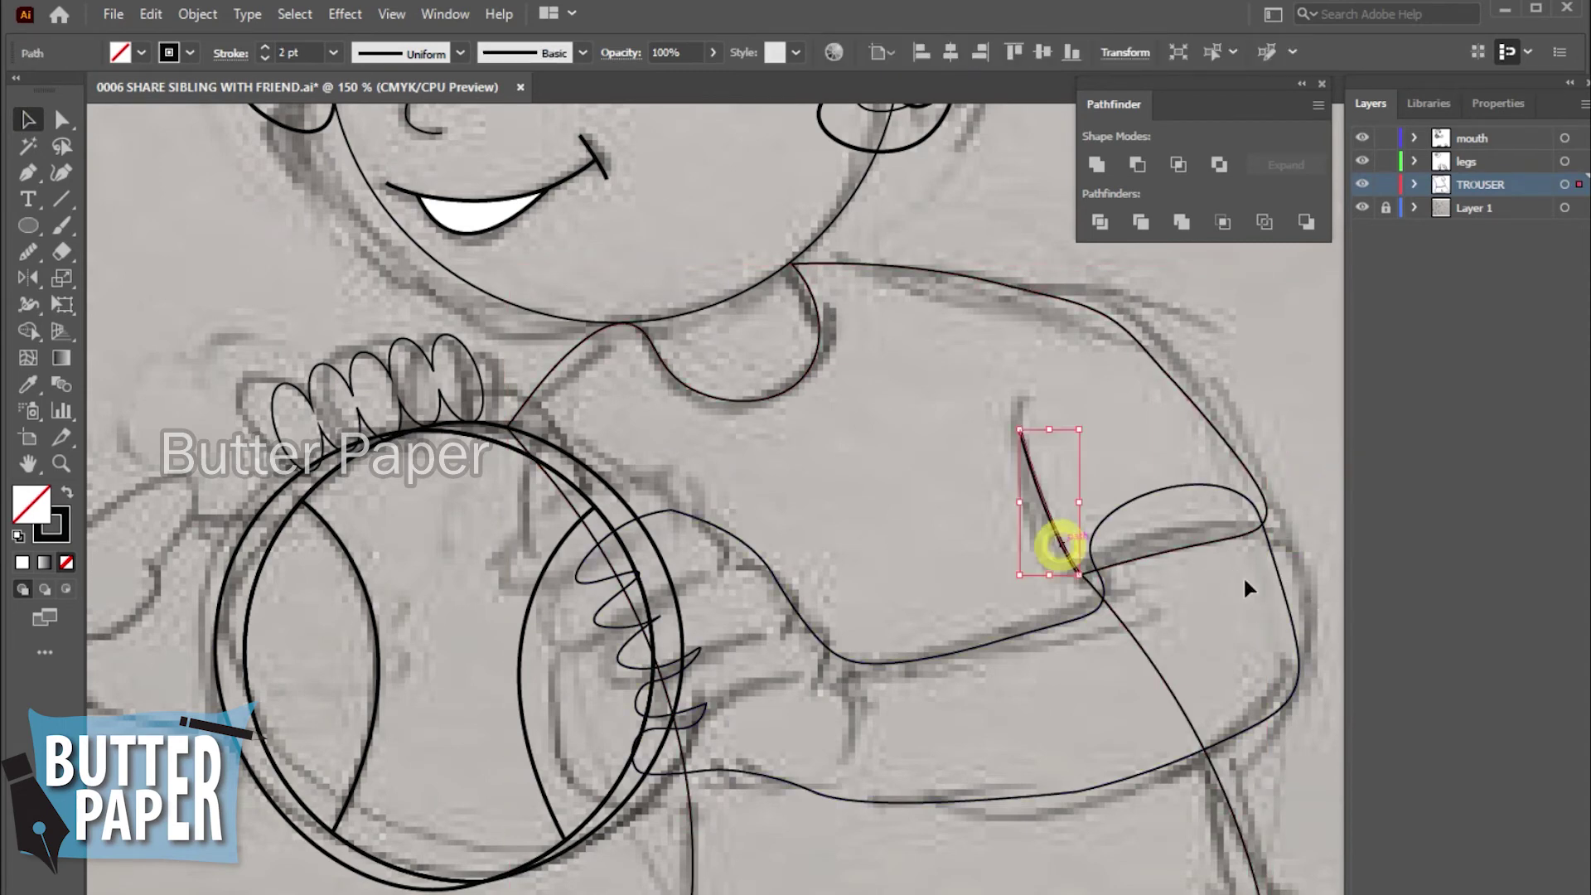
# - Zoom in on the elbow to check the crease line's stroke weight, then zoom back out
pyautogui.click(1297, 507)
pyautogui.press('z')
pyautogui.click(1168, 589)
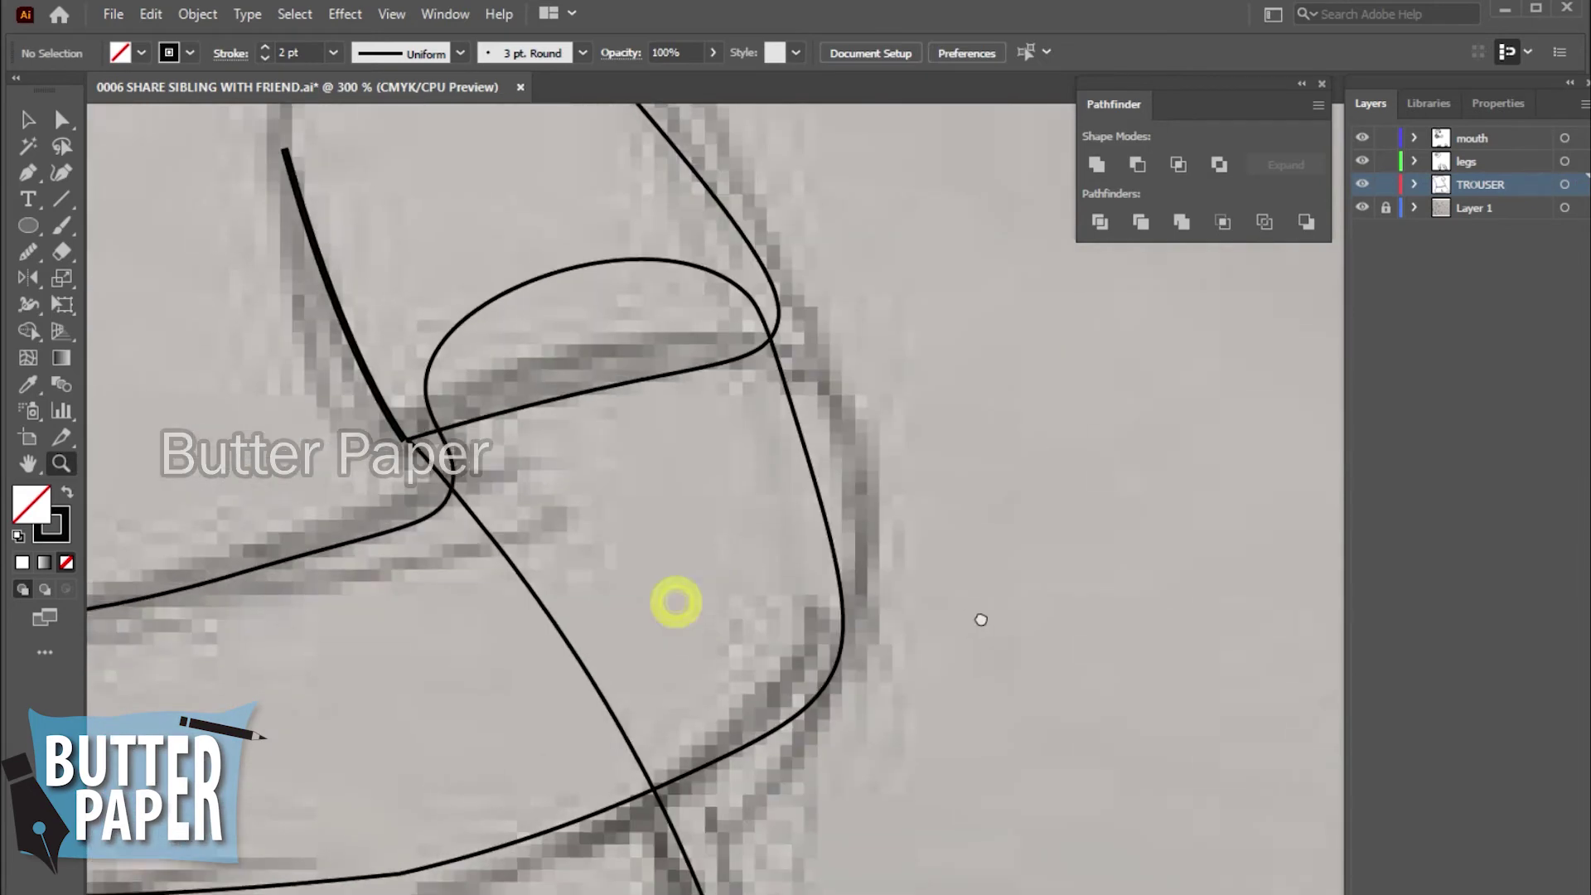
pyautogui.click(24, 122)
pyautogui.click(400, 385)
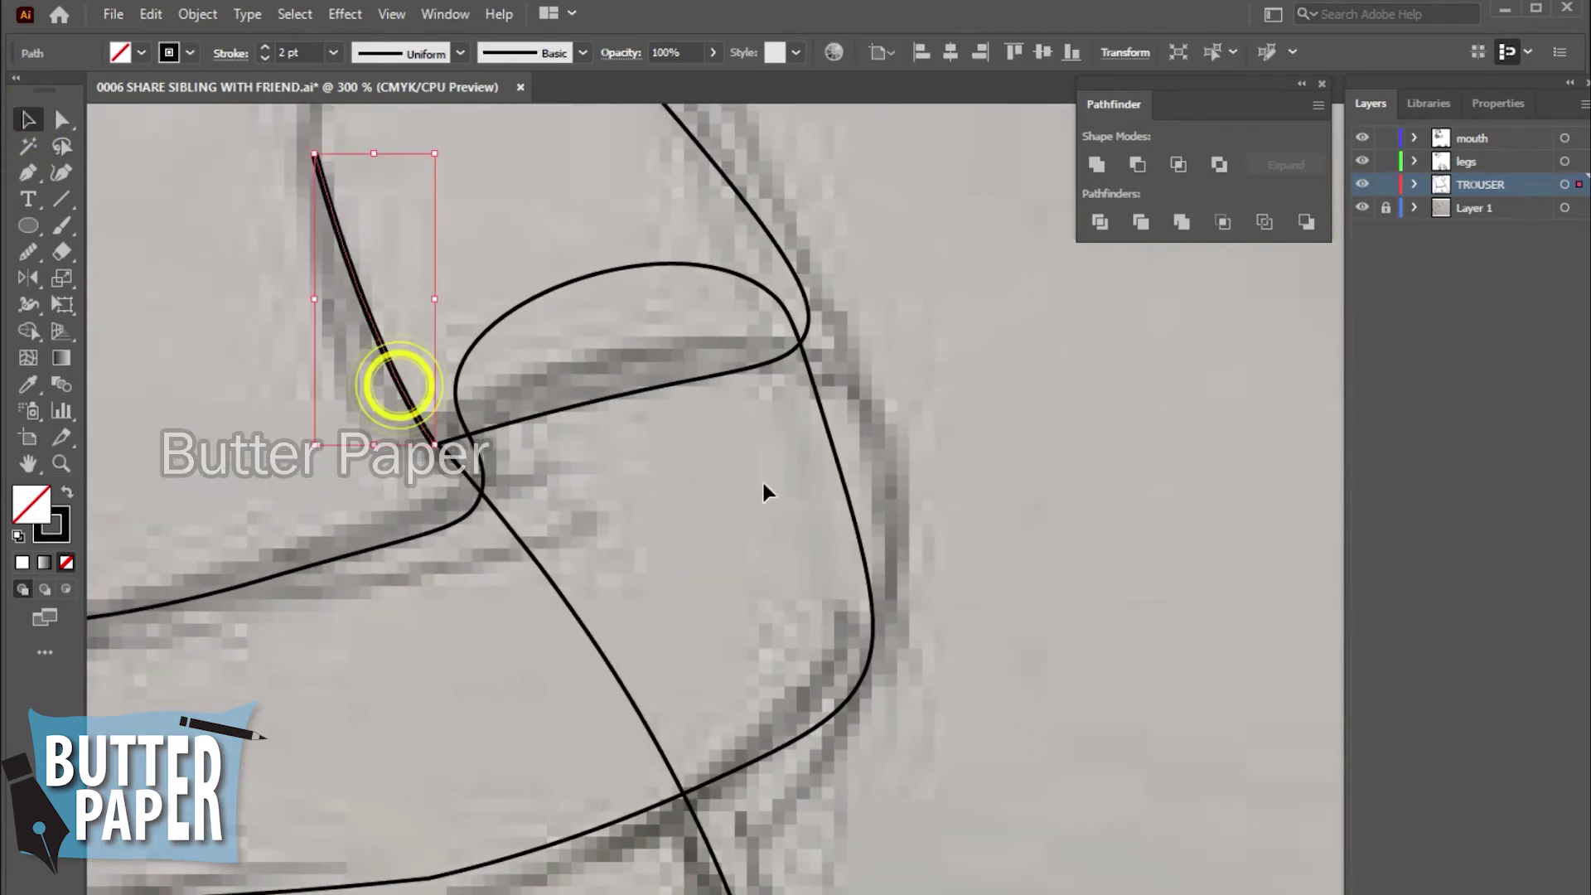
pyautogui.click(1030, 439)
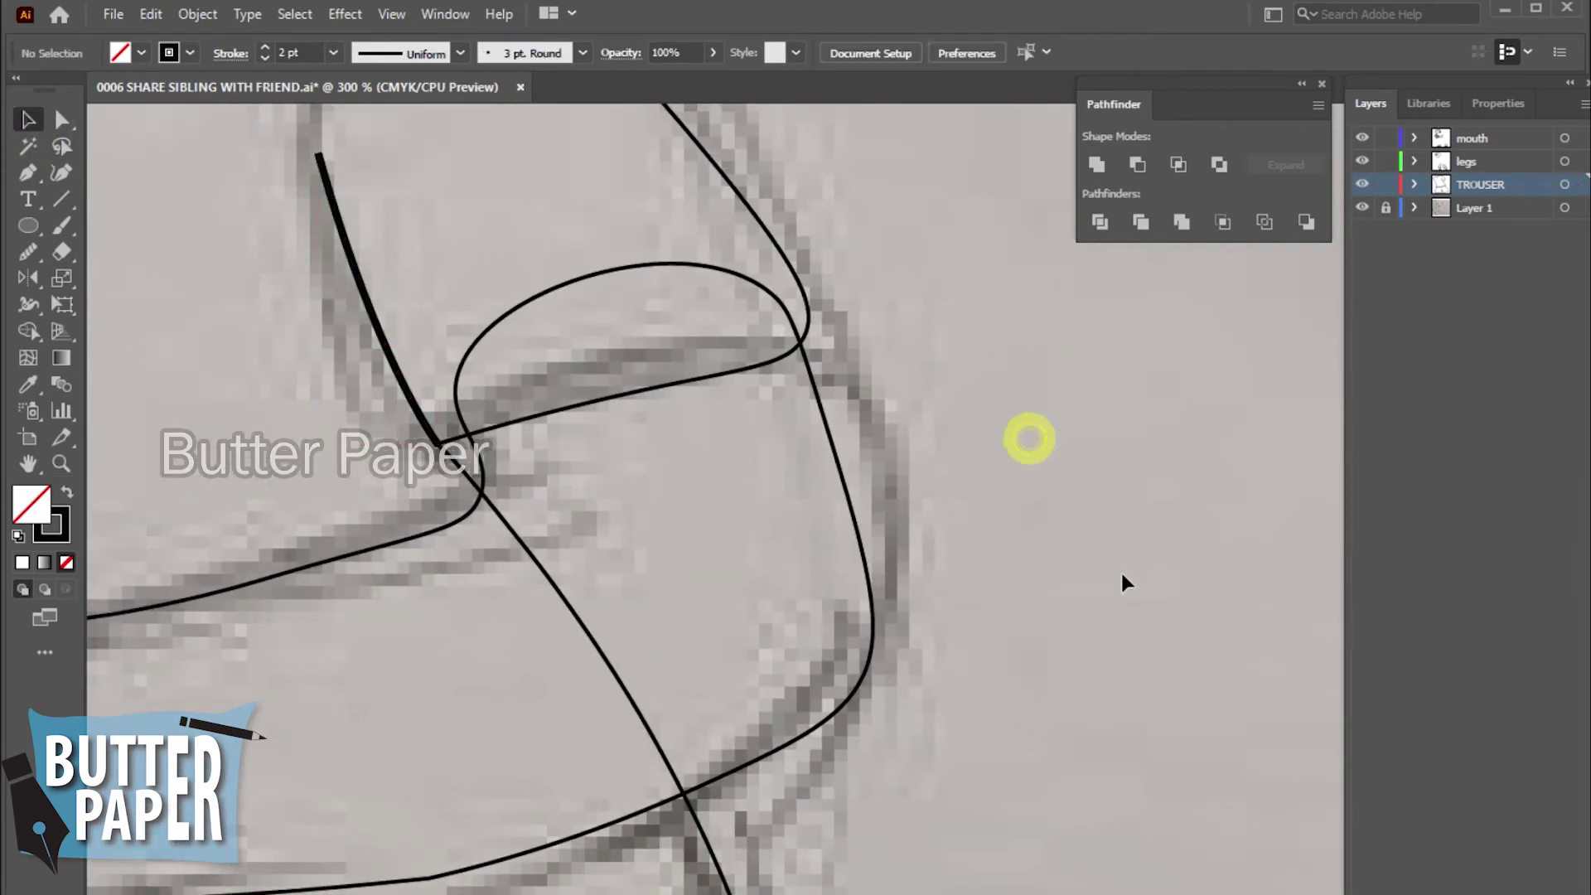
pyautogui.press('z')
pyautogui.keyDown('alt'); pyautogui.click(1094, 575); pyautogui.keyUp('alt')
# - Bring both children into view, then fill both of the boy's socks white
pyautogui.keyDown('alt'); pyautogui.click(1098, 578); pyautogui.keyUp('alt')
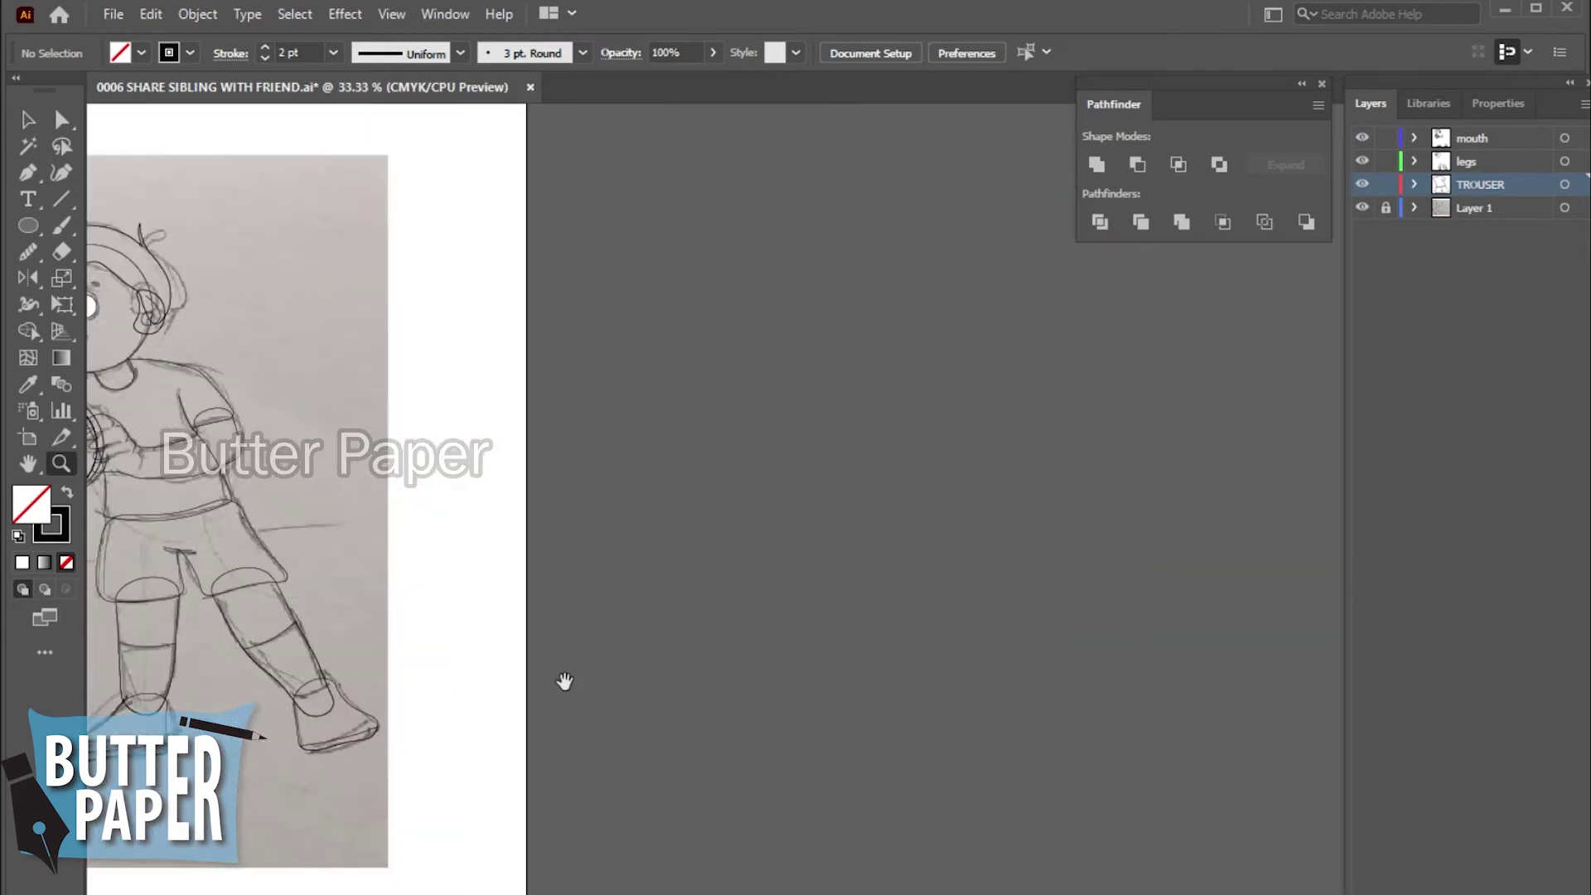
pyautogui.moveTo(561, 675); pyautogui.dragTo(1268, 683)
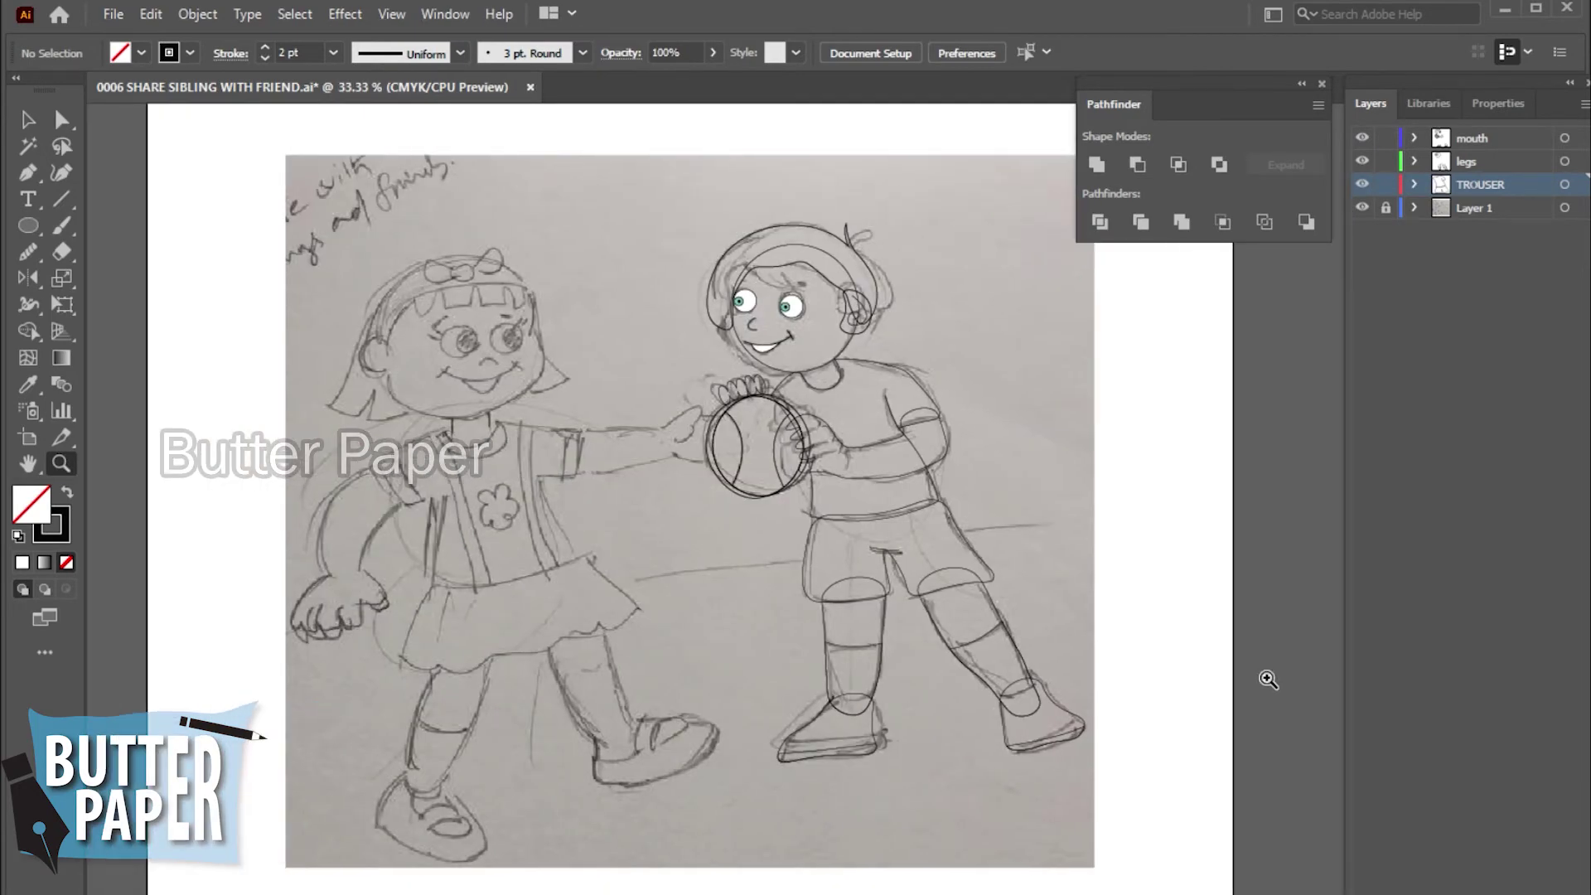
pyautogui.hotkey('ctrl', '=')
pyautogui.click(711, 763)
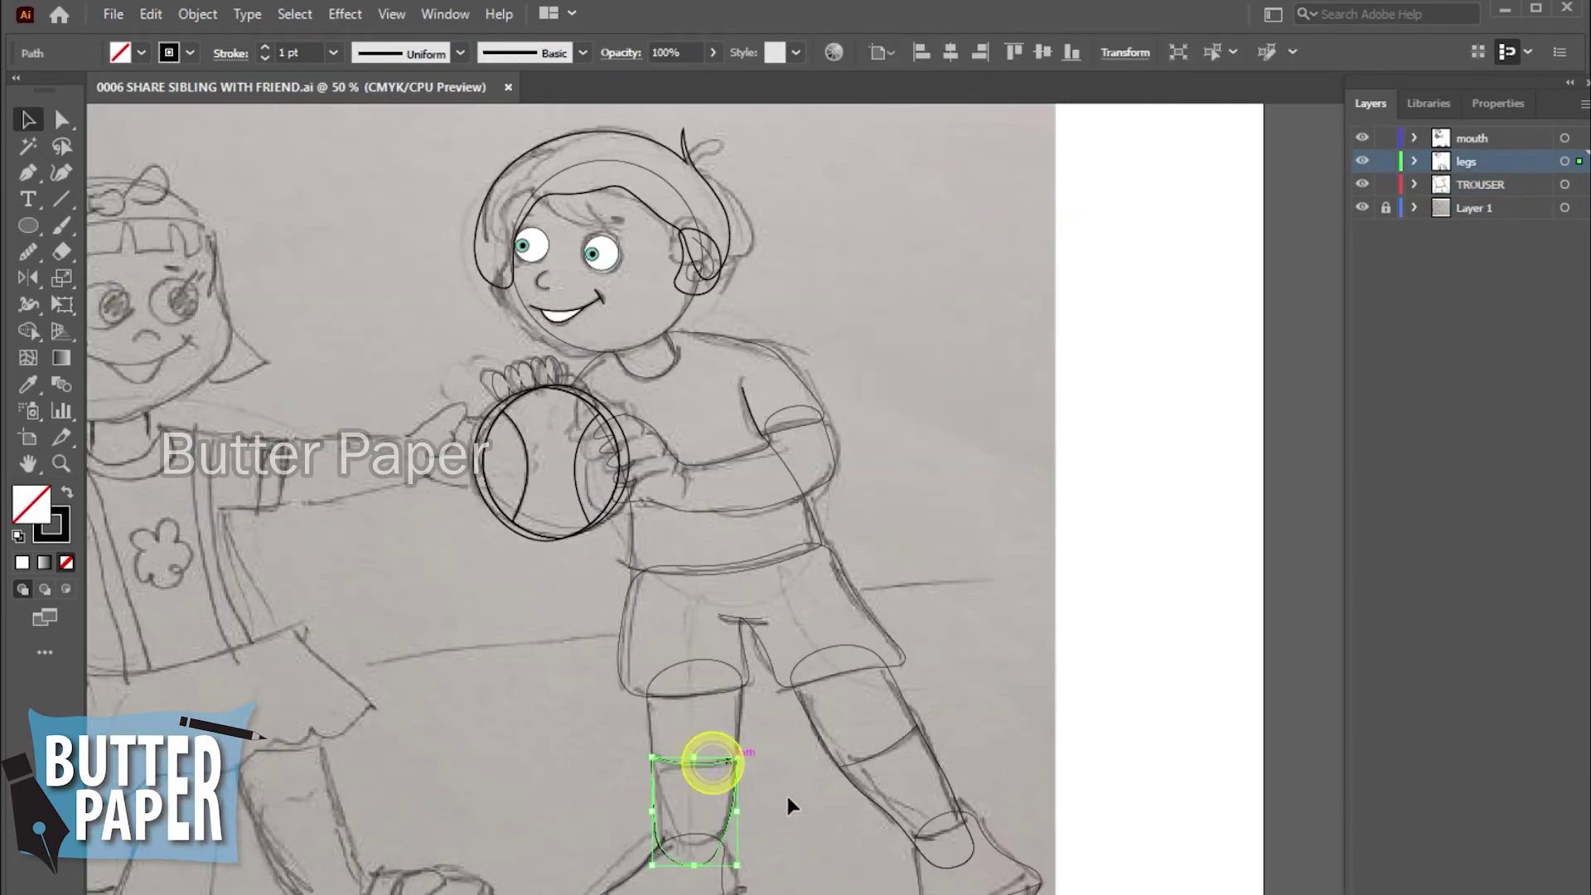
pyautogui.click(22, 562)
pyautogui.click(1033, 615)
pyautogui.click(887, 746)
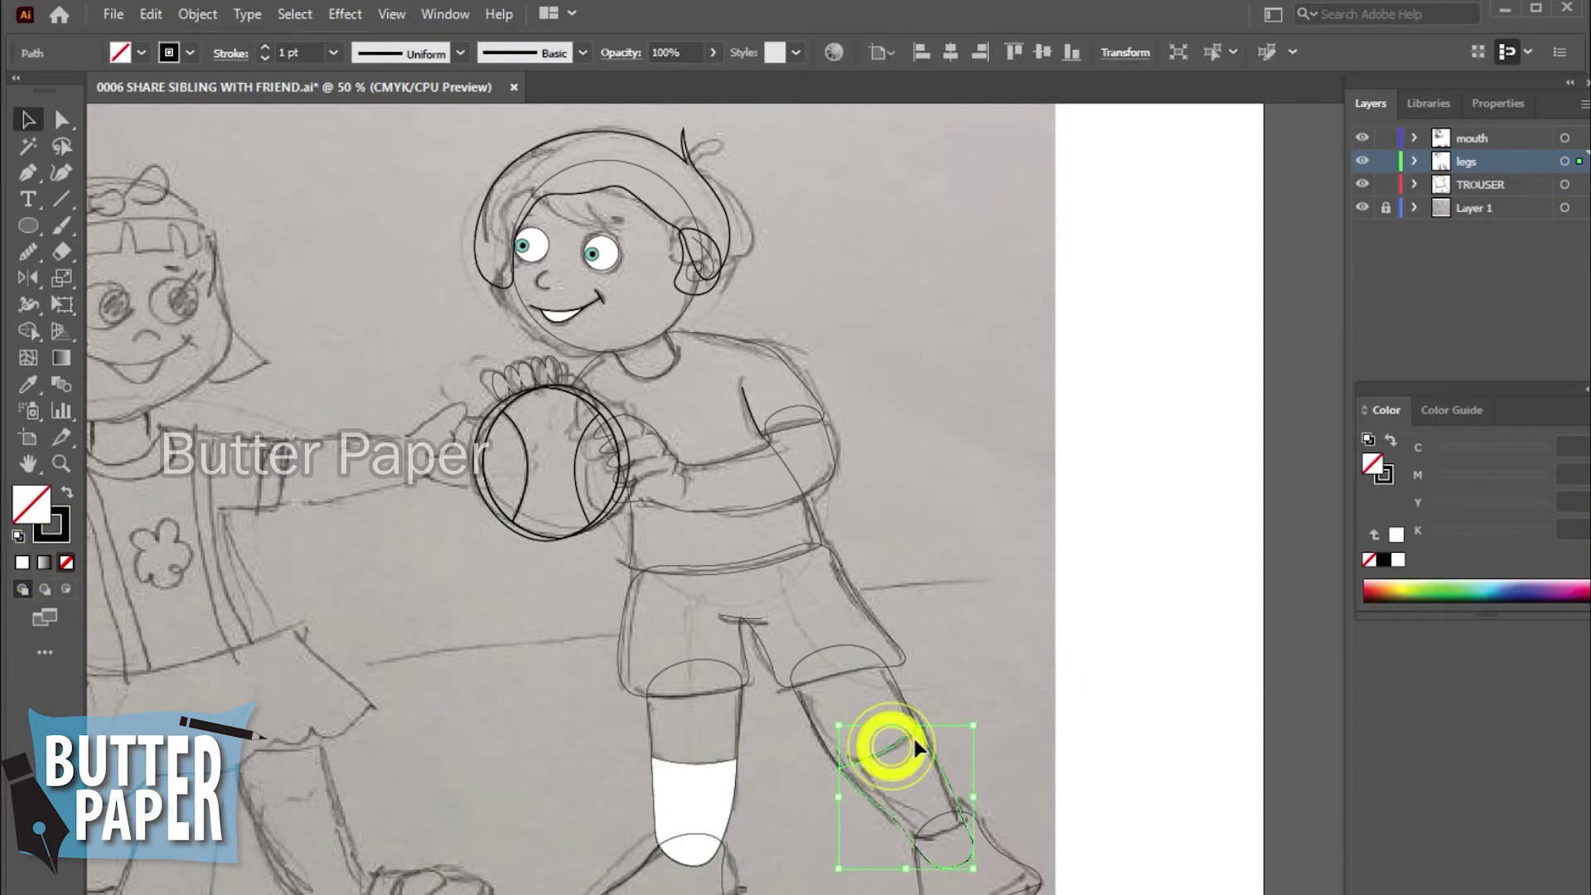
pyautogui.press(',')
pyautogui.click(992, 656)
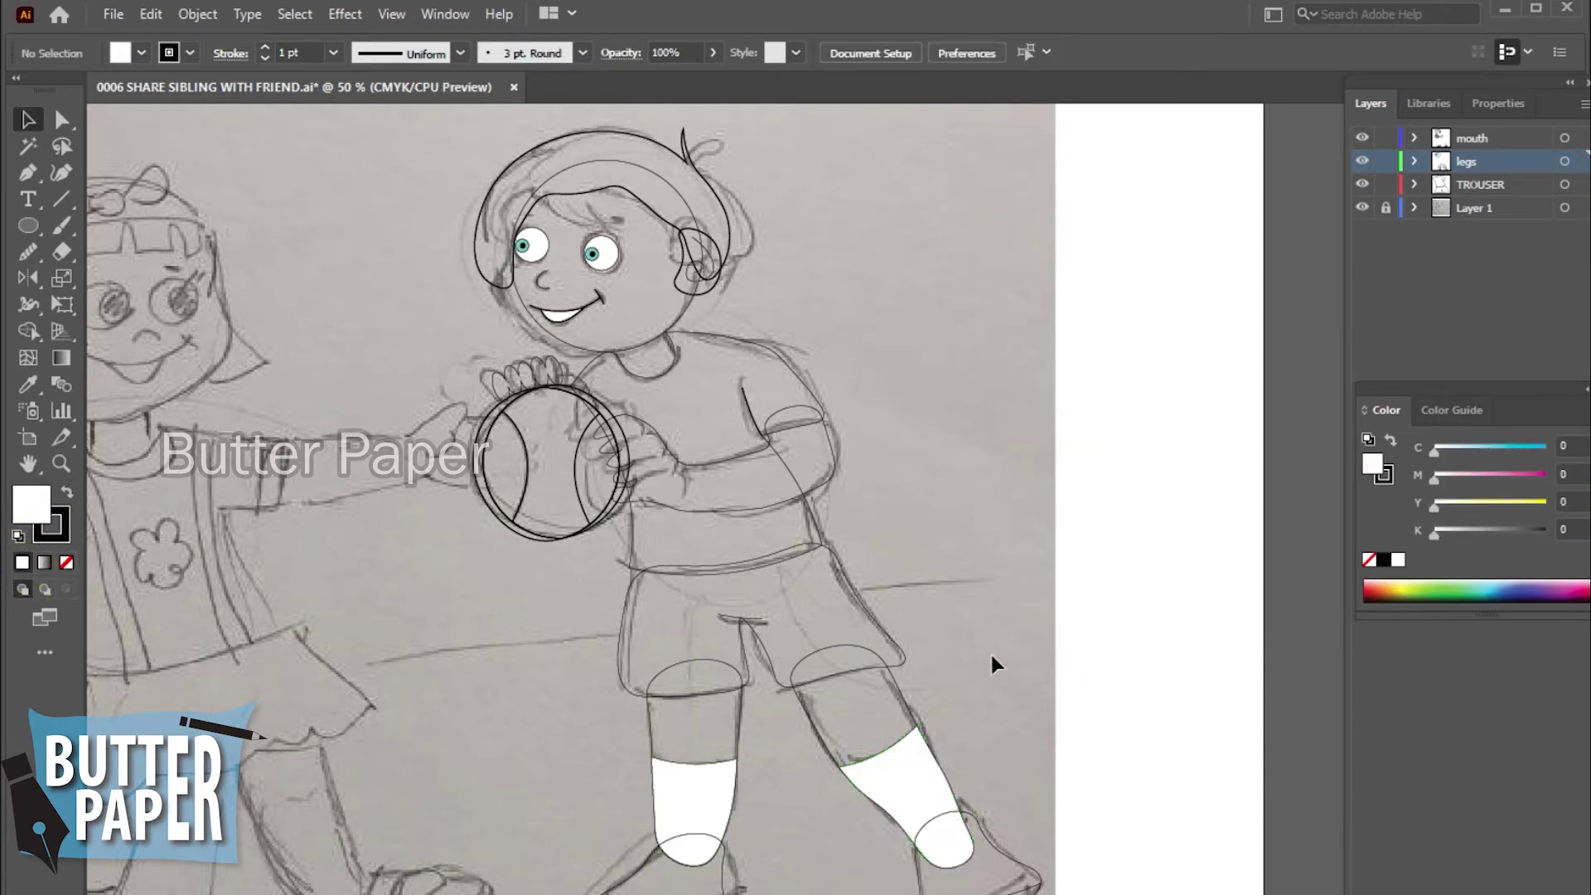
# - Fill the left shoe yellow-green and copy that fill onto the right shoe
pyautogui.click(723, 878)
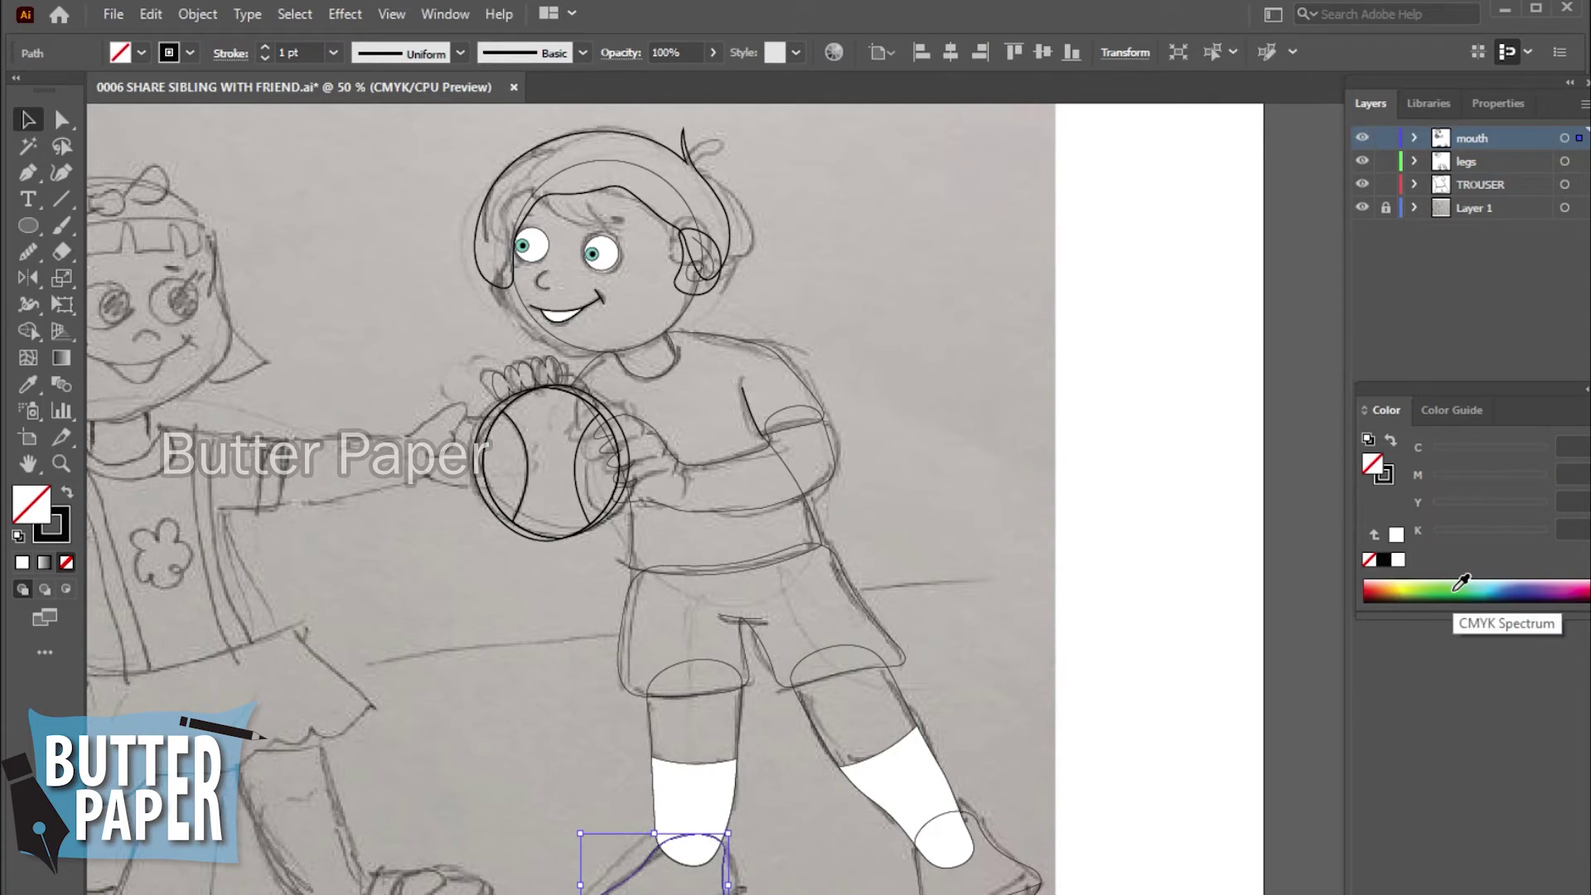
pyautogui.click(1452, 590)
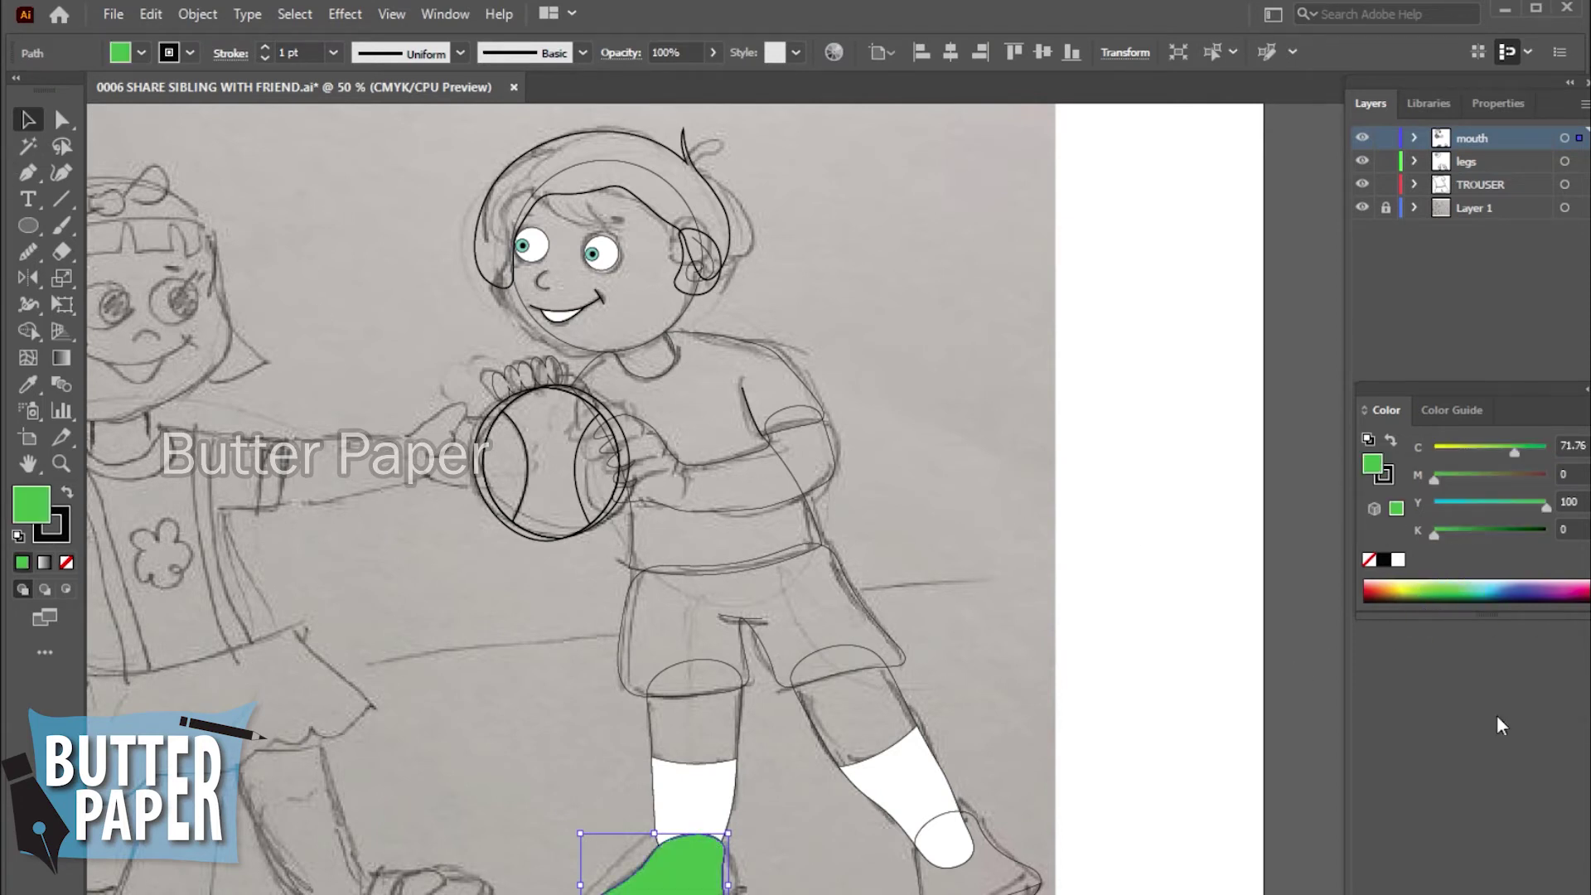
pyautogui.click(1411, 588)
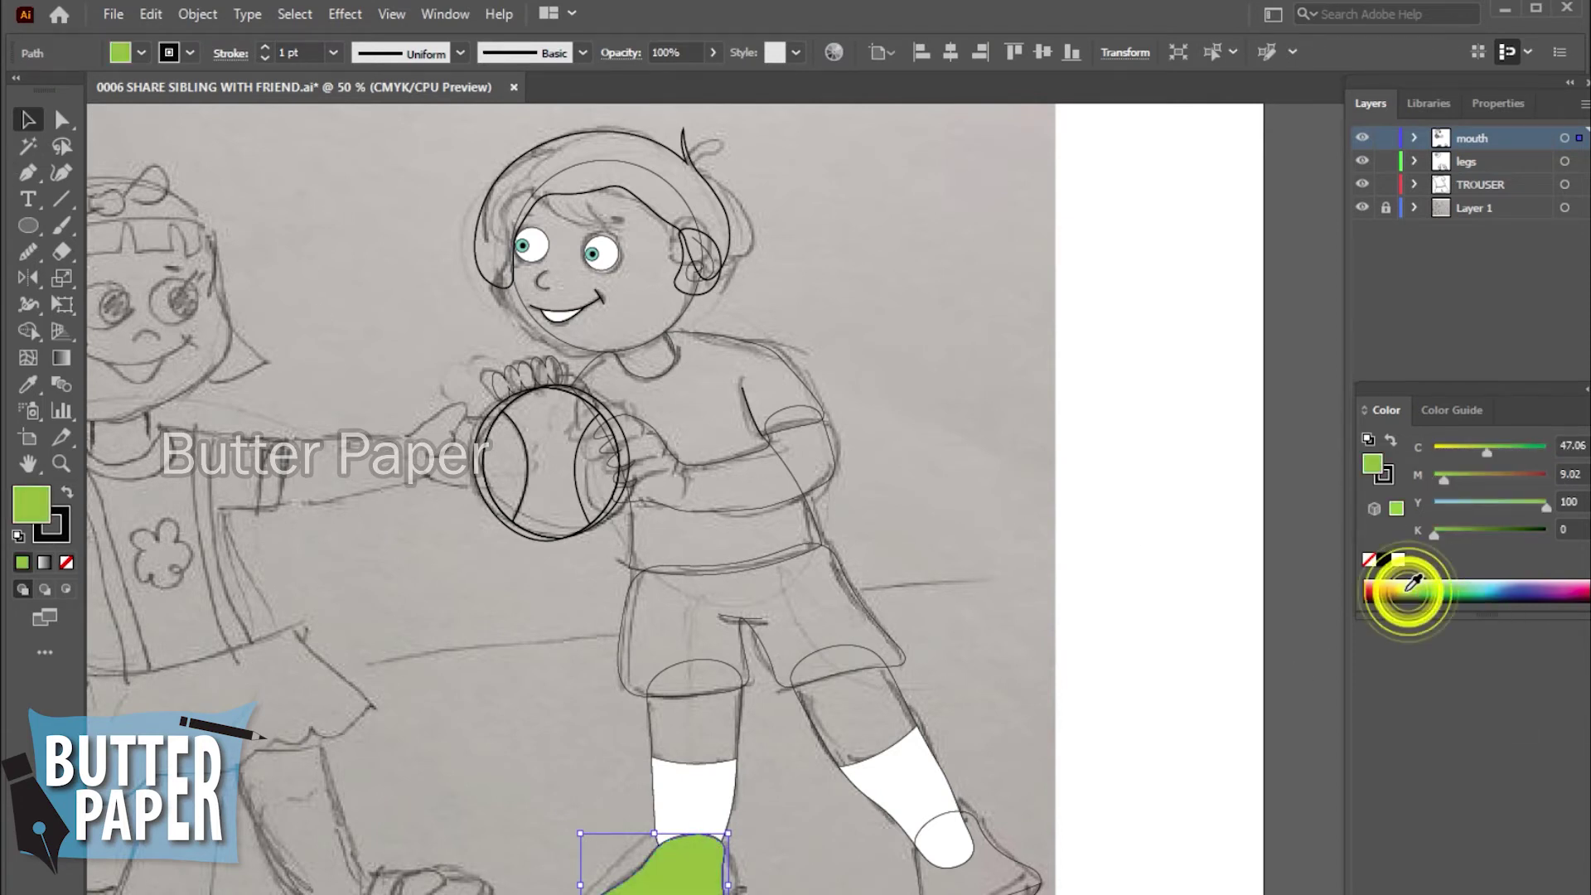
pyautogui.click(1087, 530)
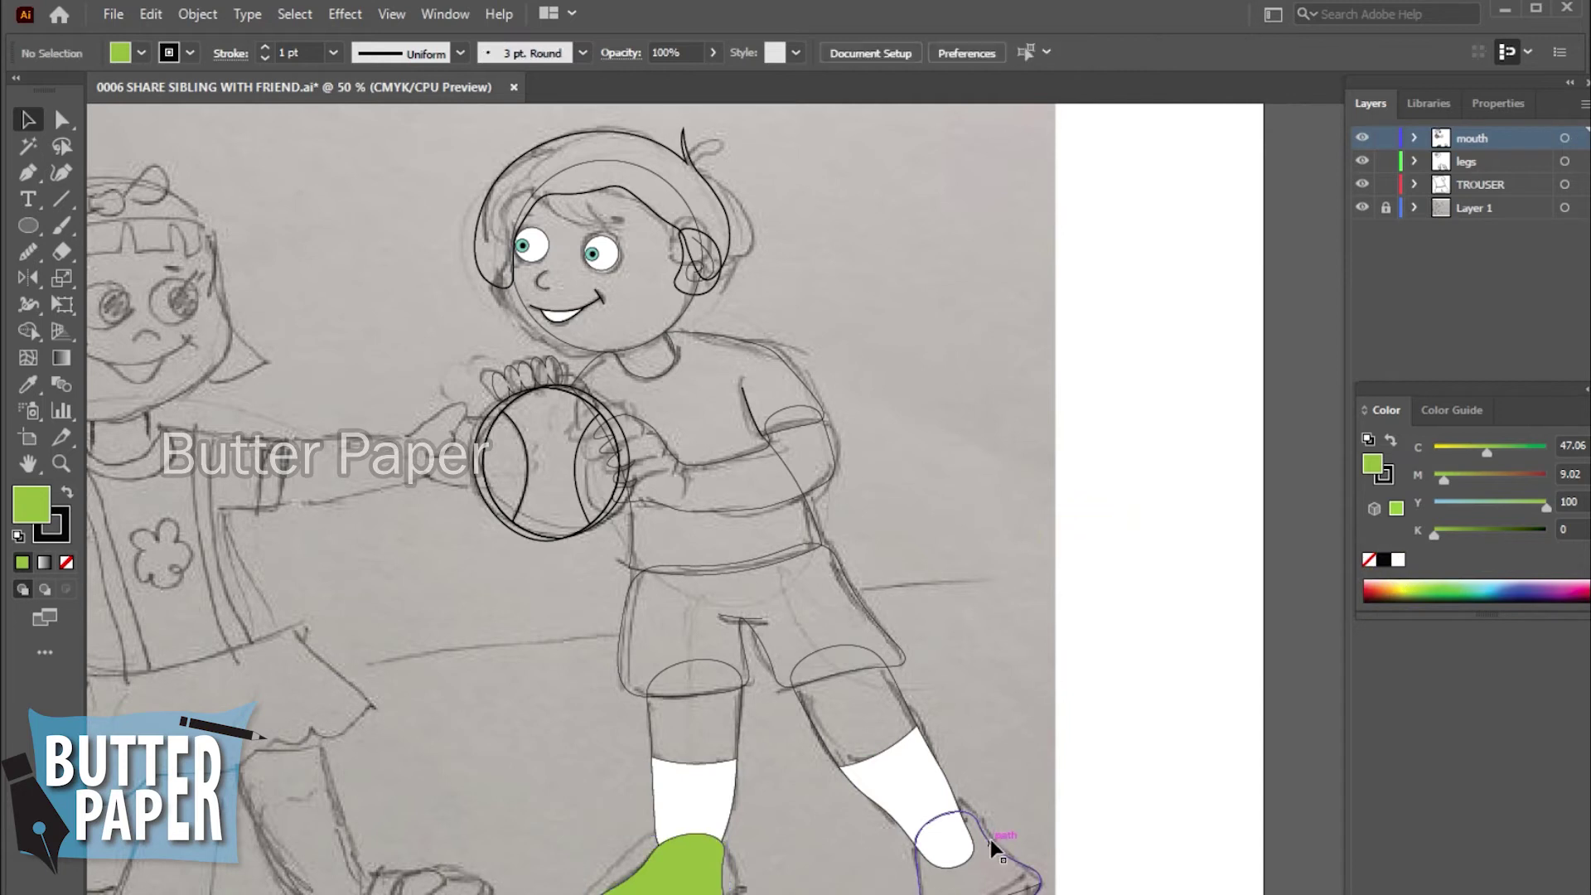
pyautogui.click(994, 847)
pyautogui.click(27, 384)
pyautogui.click(679, 866)
# - Fill the thin strip at the shoe tip cyan, sampled with the Eyedropper
pyautogui.click(27, 118)
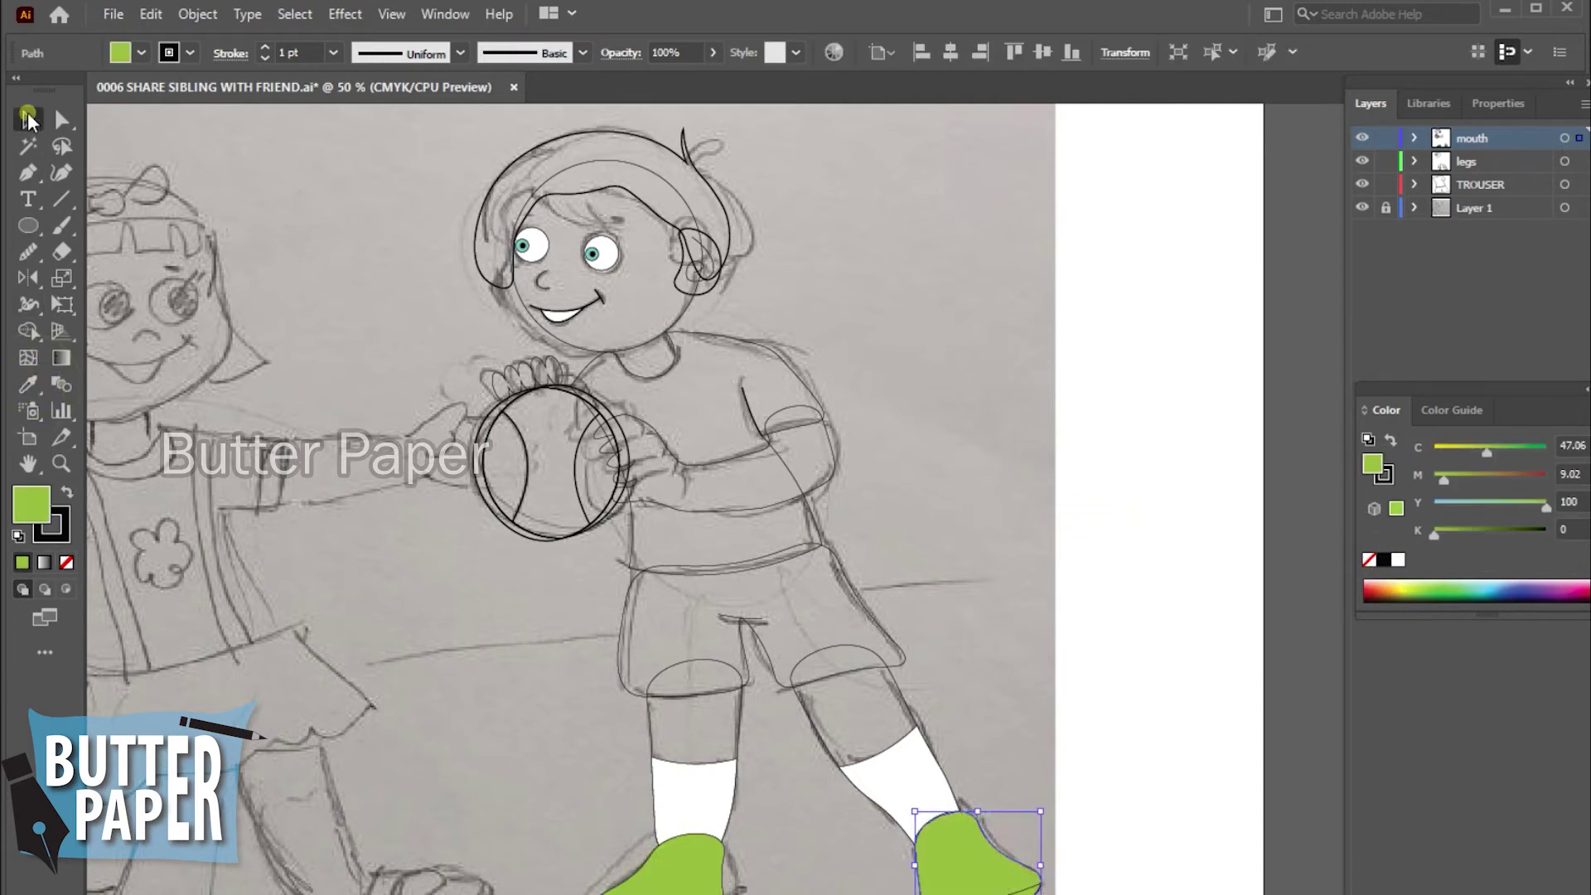
pyautogui.click(1098, 540)
pyautogui.click(1019, 884)
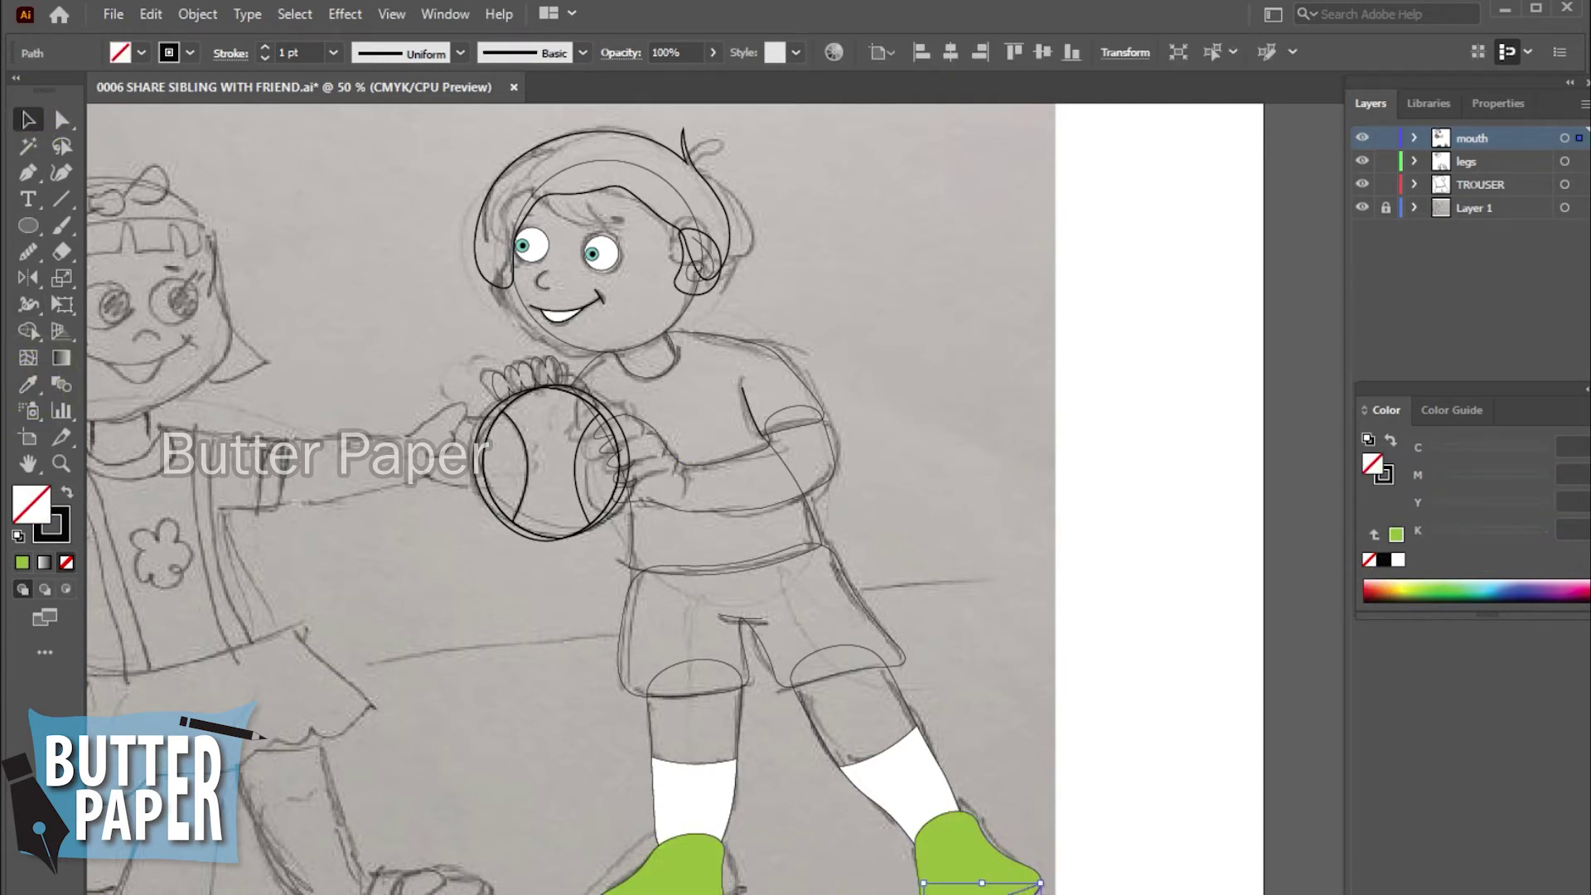
pyautogui.click(1386, 590)
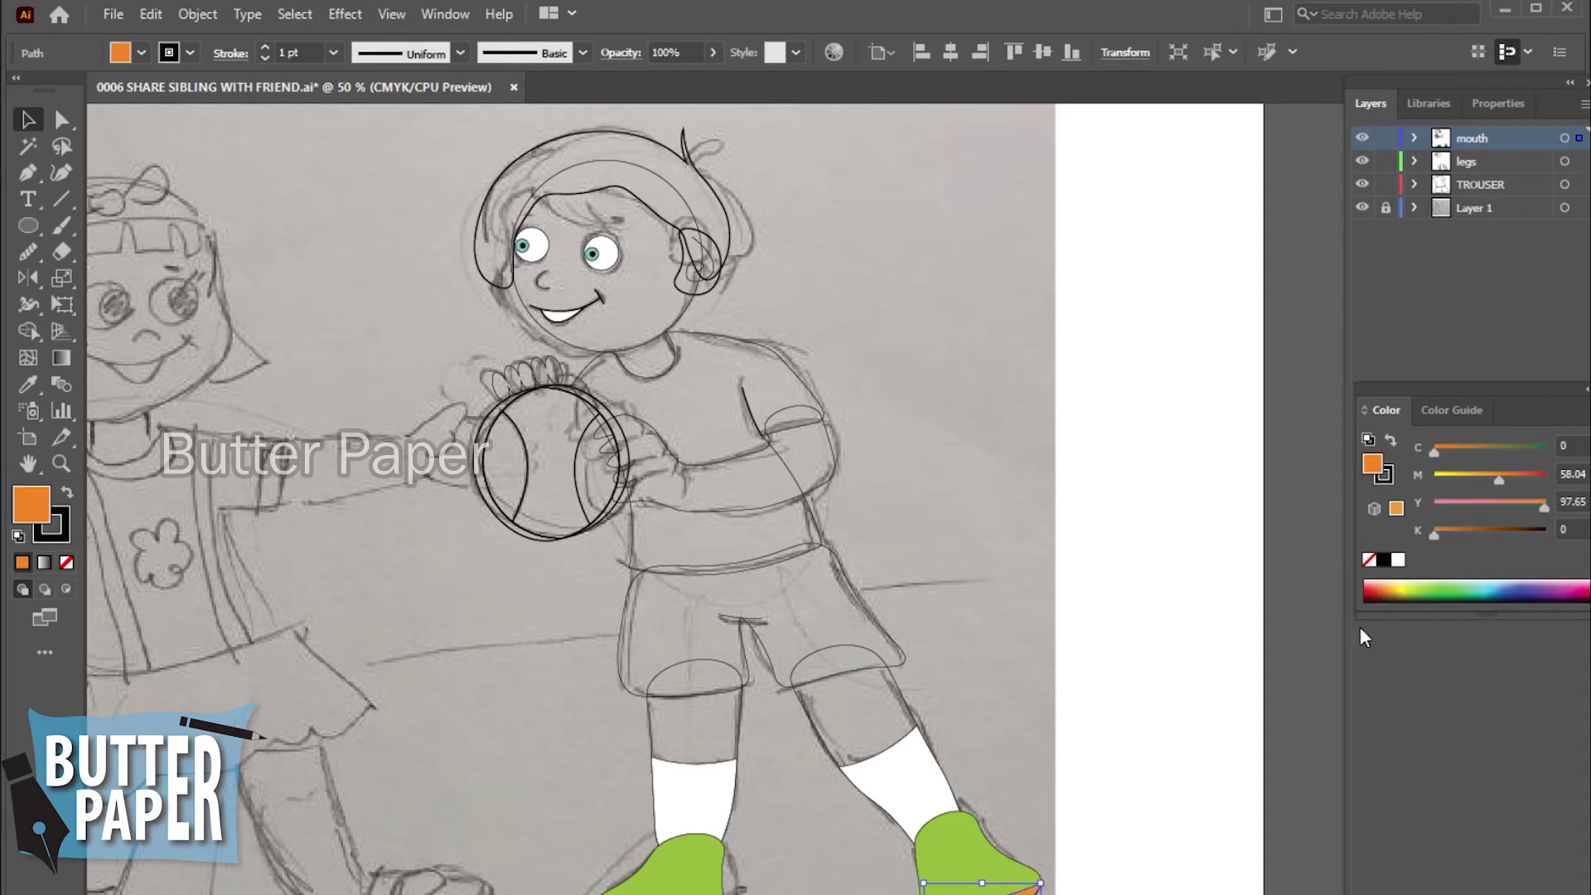
pyautogui.click(1489, 590)
pyautogui.click(1489, 585)
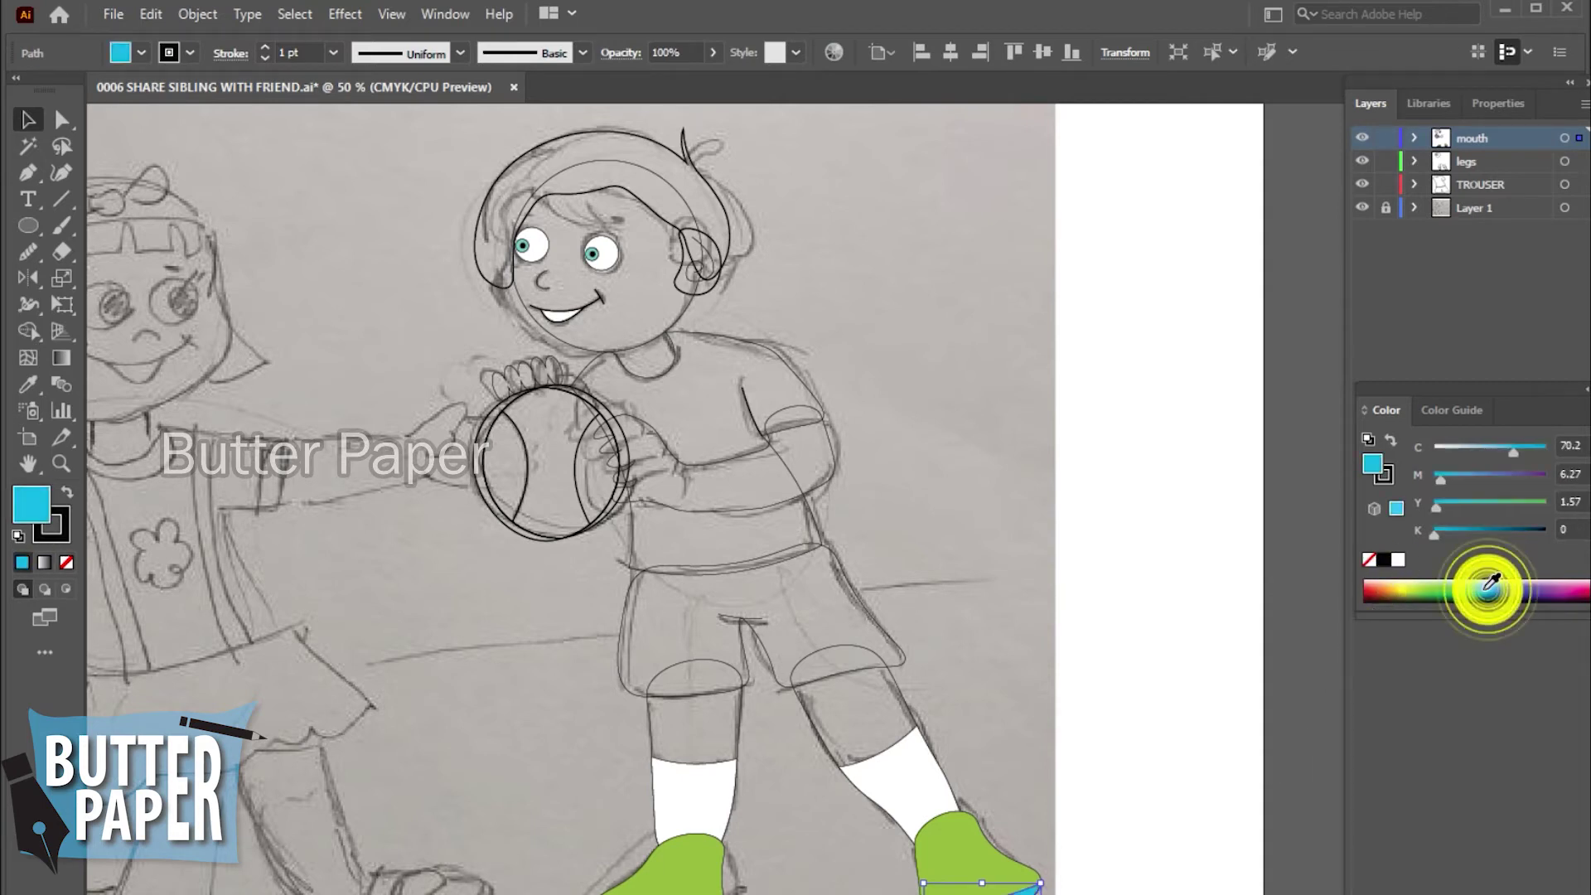
pyautogui.press('/')
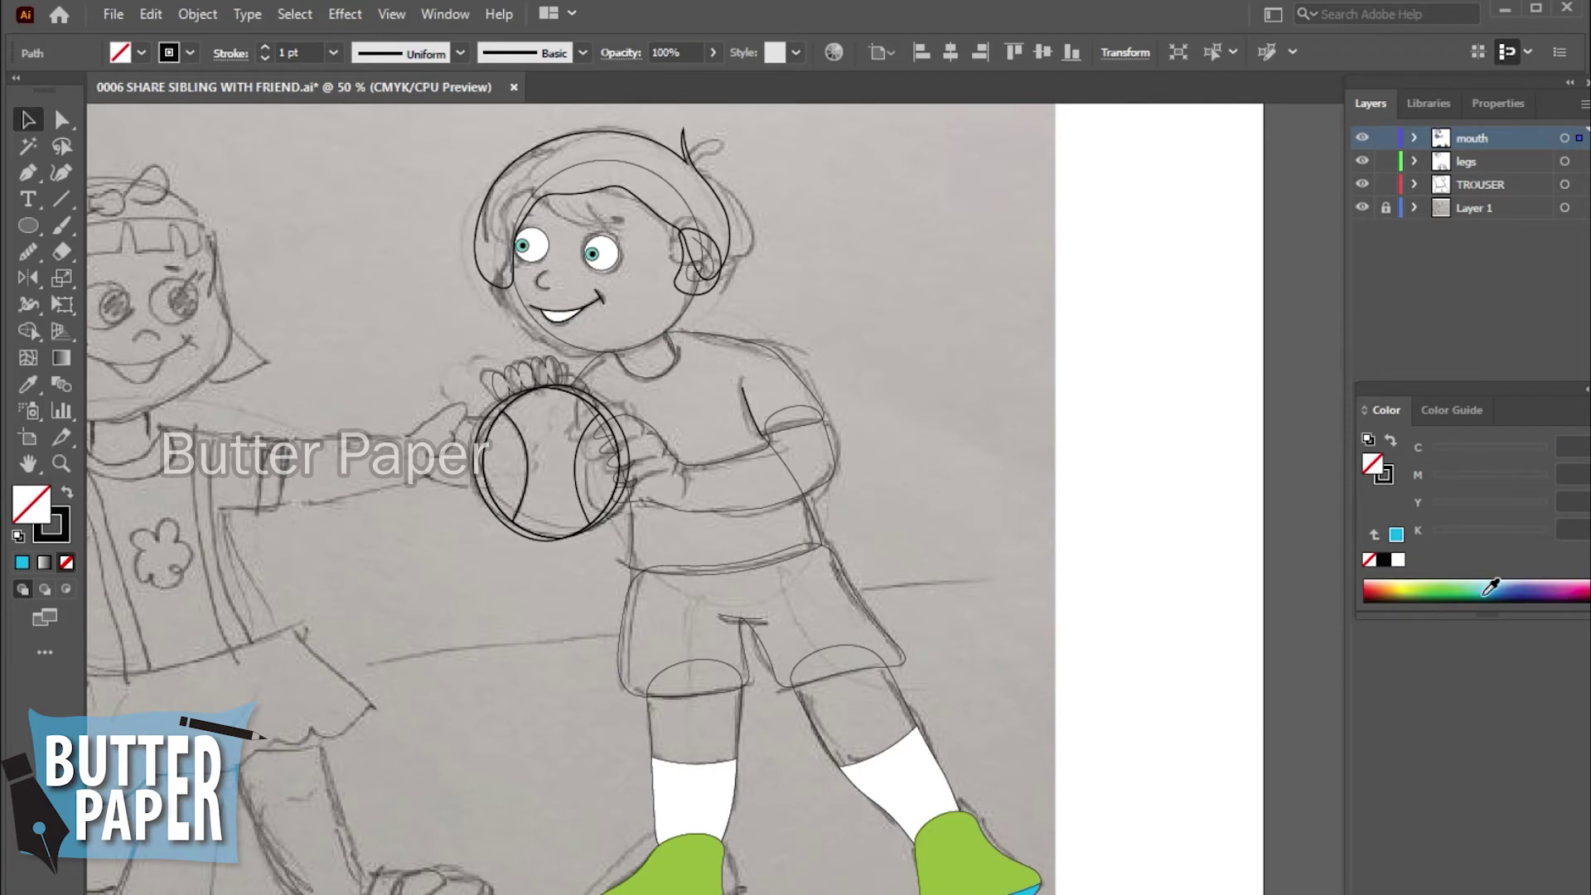
pyautogui.click(28, 384)
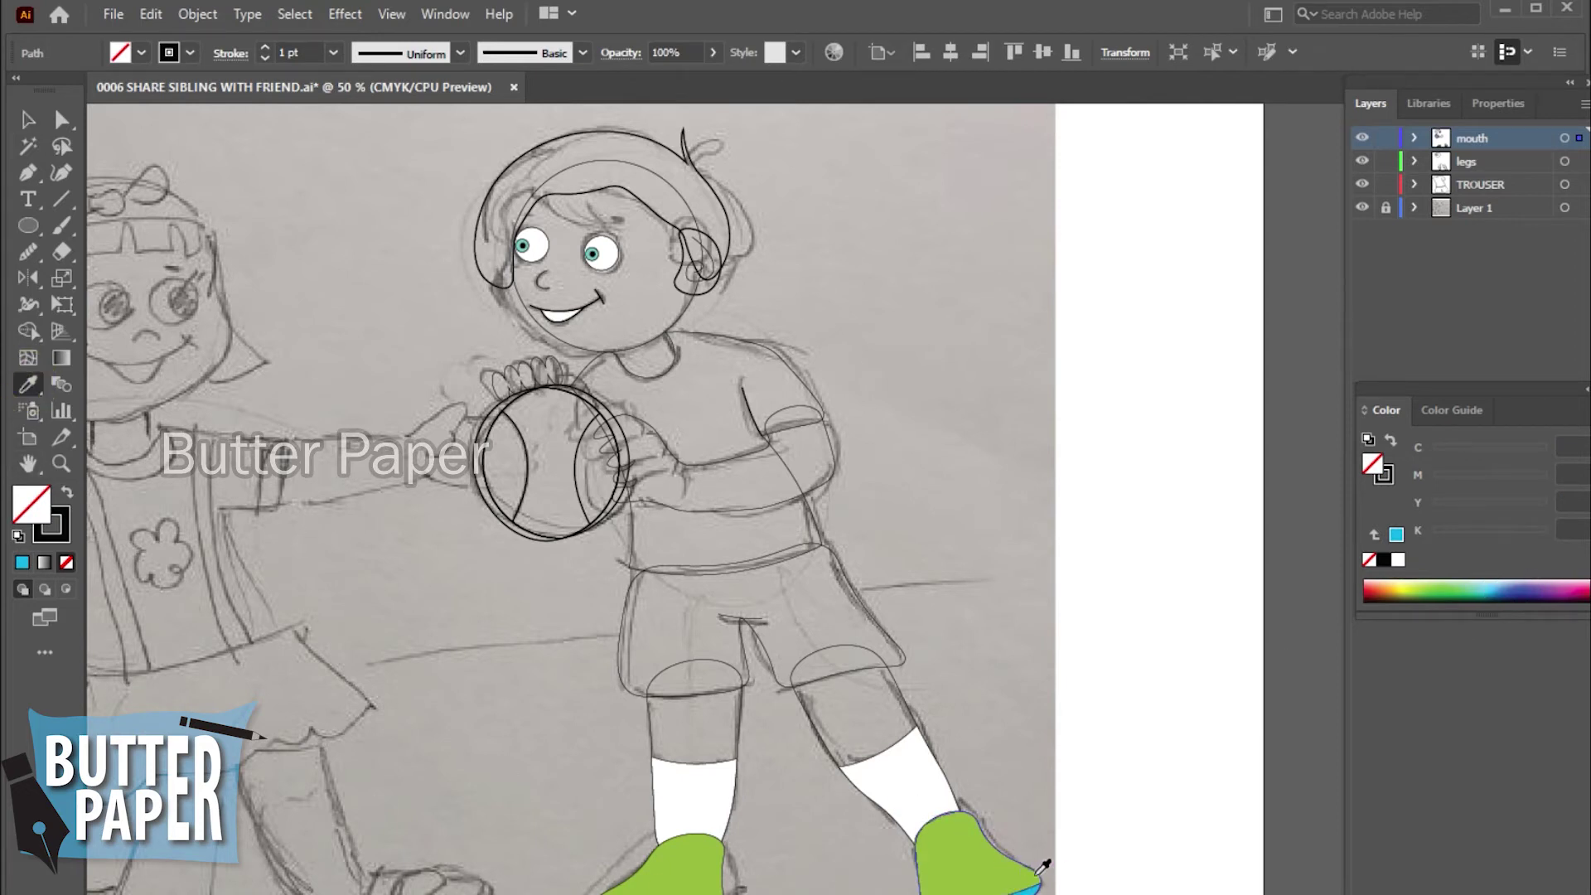
pyautogui.click(1032, 882)
# - Set the shorts outline stroke to 4 pt
pyautogui.press('v')
pyautogui.click(1108, 622)
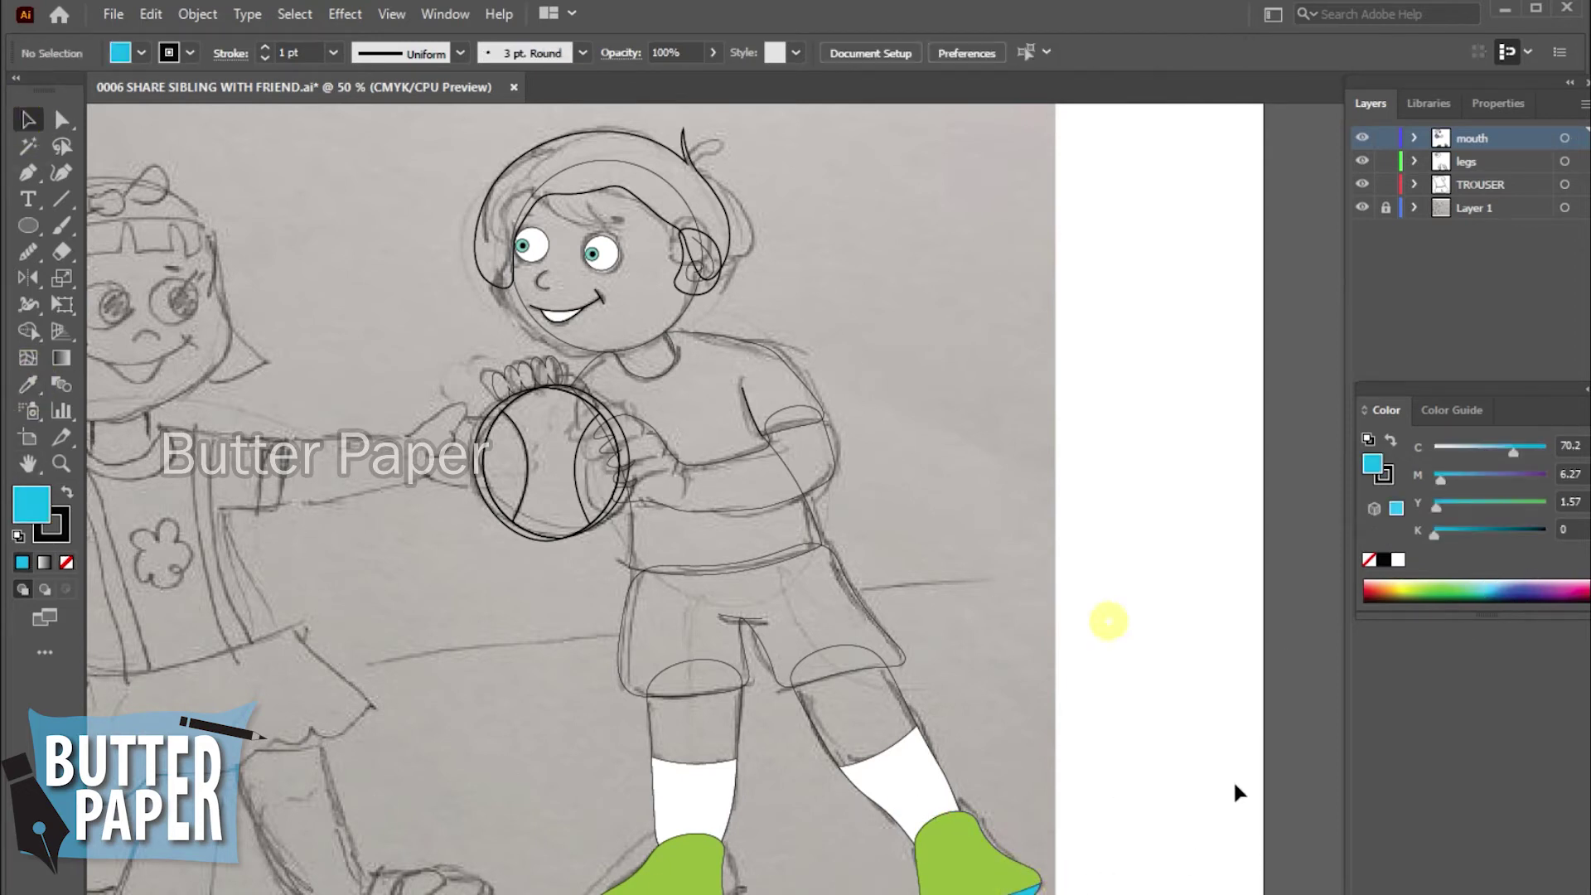
pyautogui.hscroll(-2, 898, 696)
pyautogui.click(899, 691)
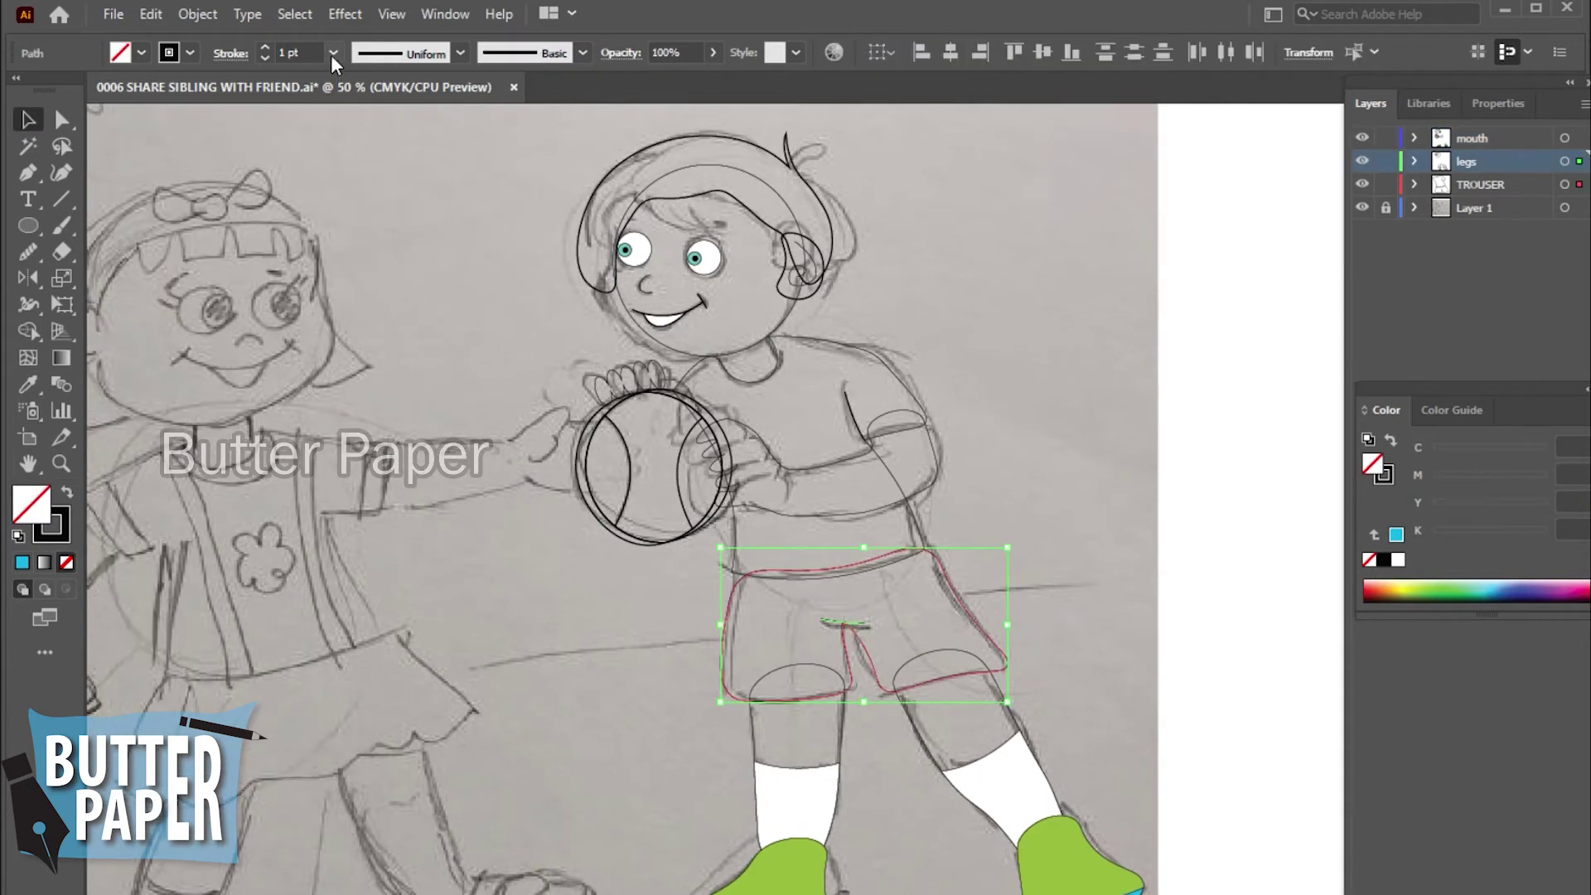
pyautogui.click(333, 52)
pyautogui.click(358, 221)
pyautogui.click(1136, 461)
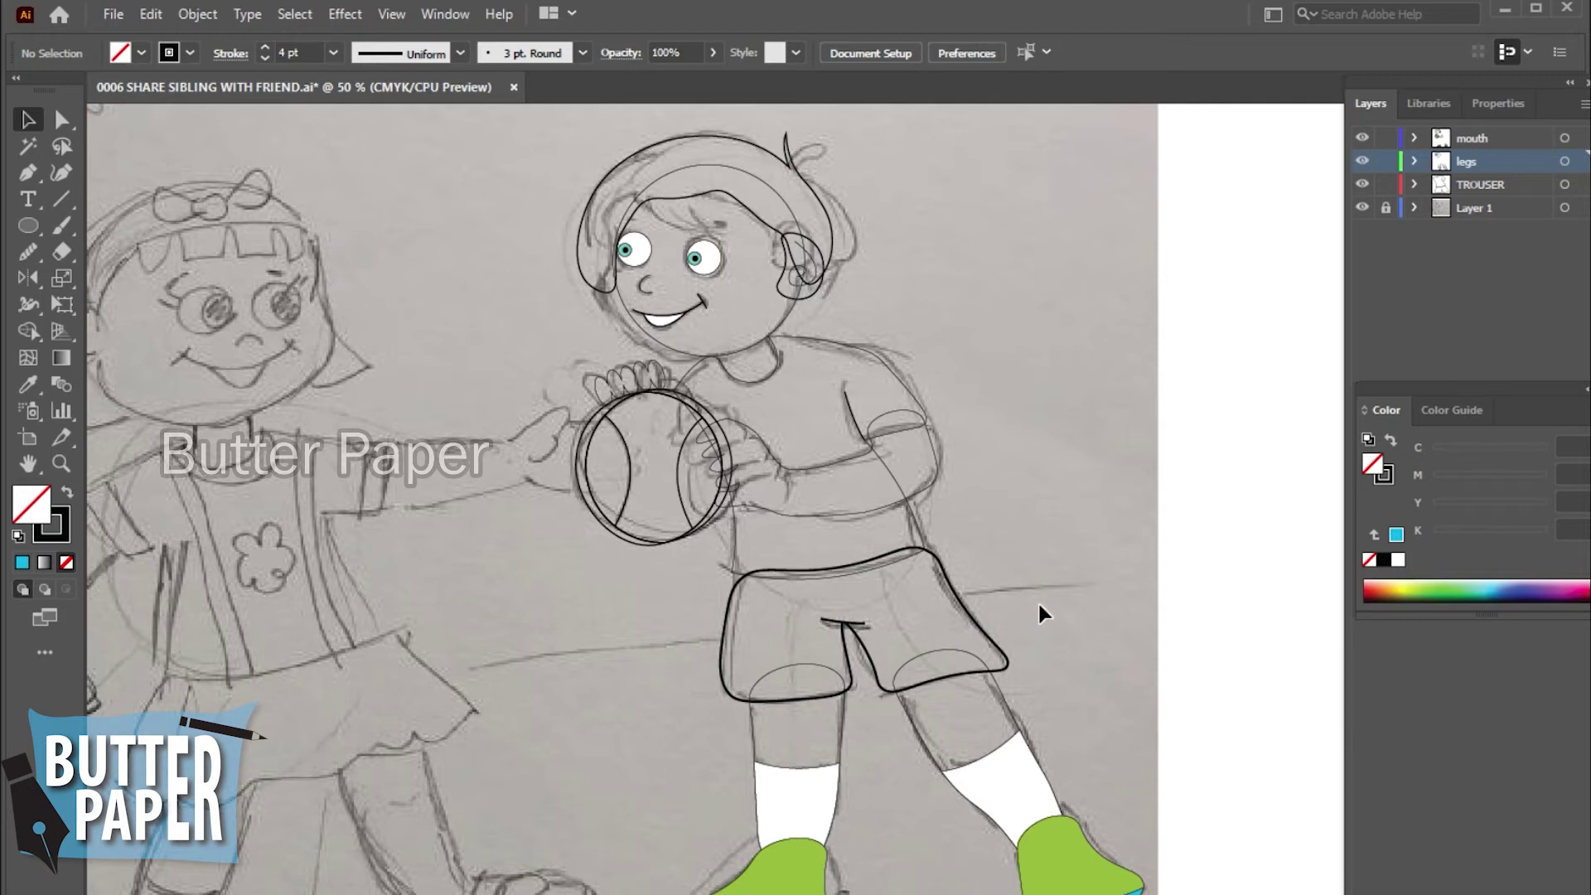
# - Fill the shorts yellow, then add black to darken it to mustard
pyautogui.click(1404, 589)
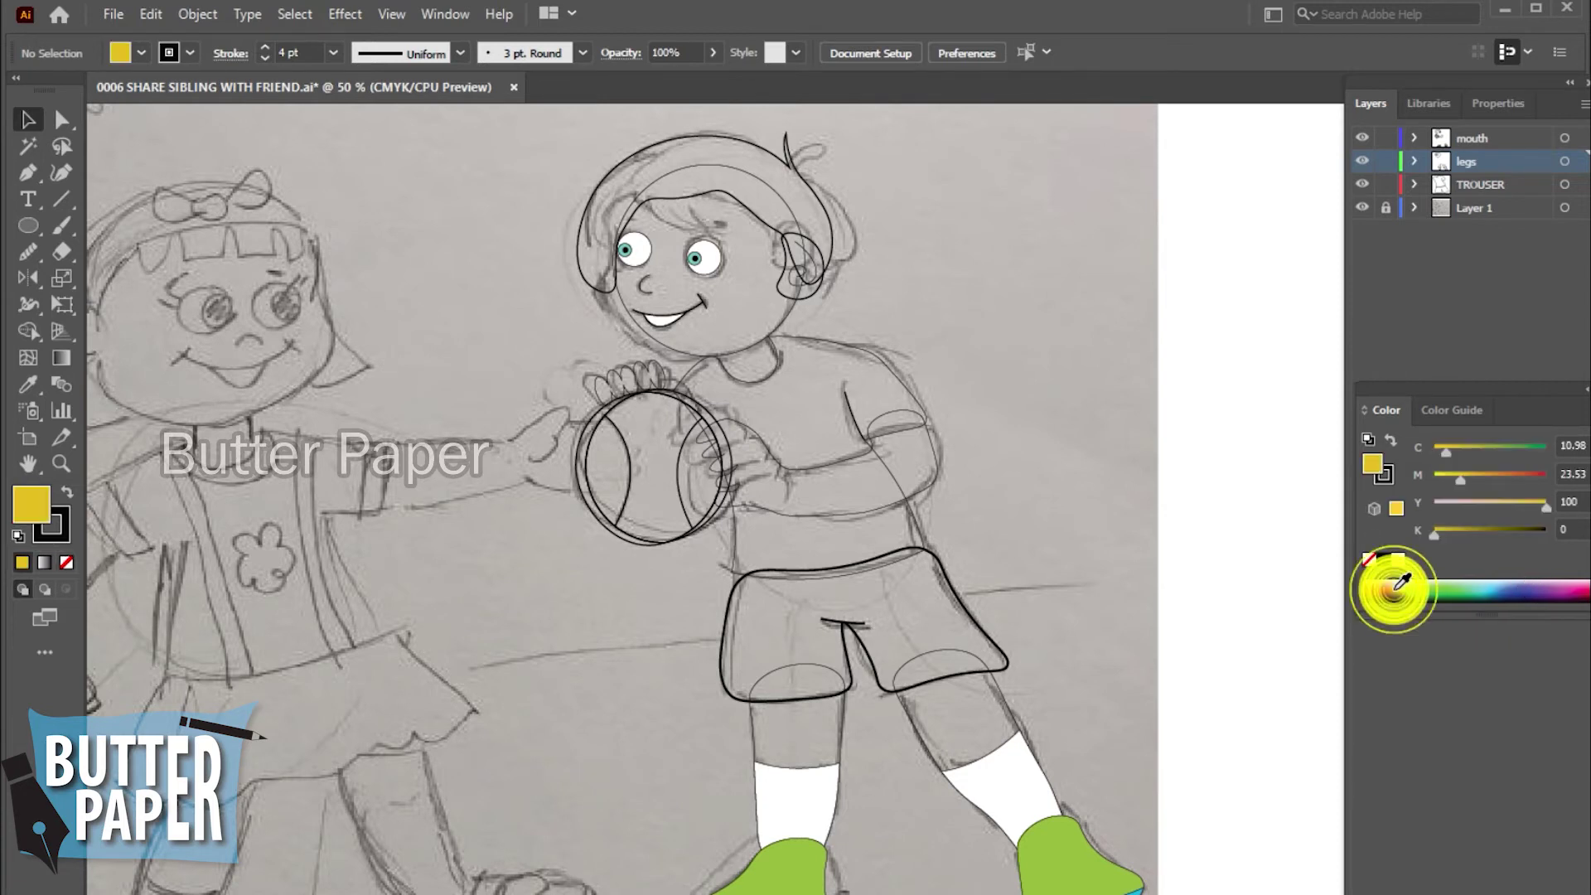
pyautogui.click(876, 558)
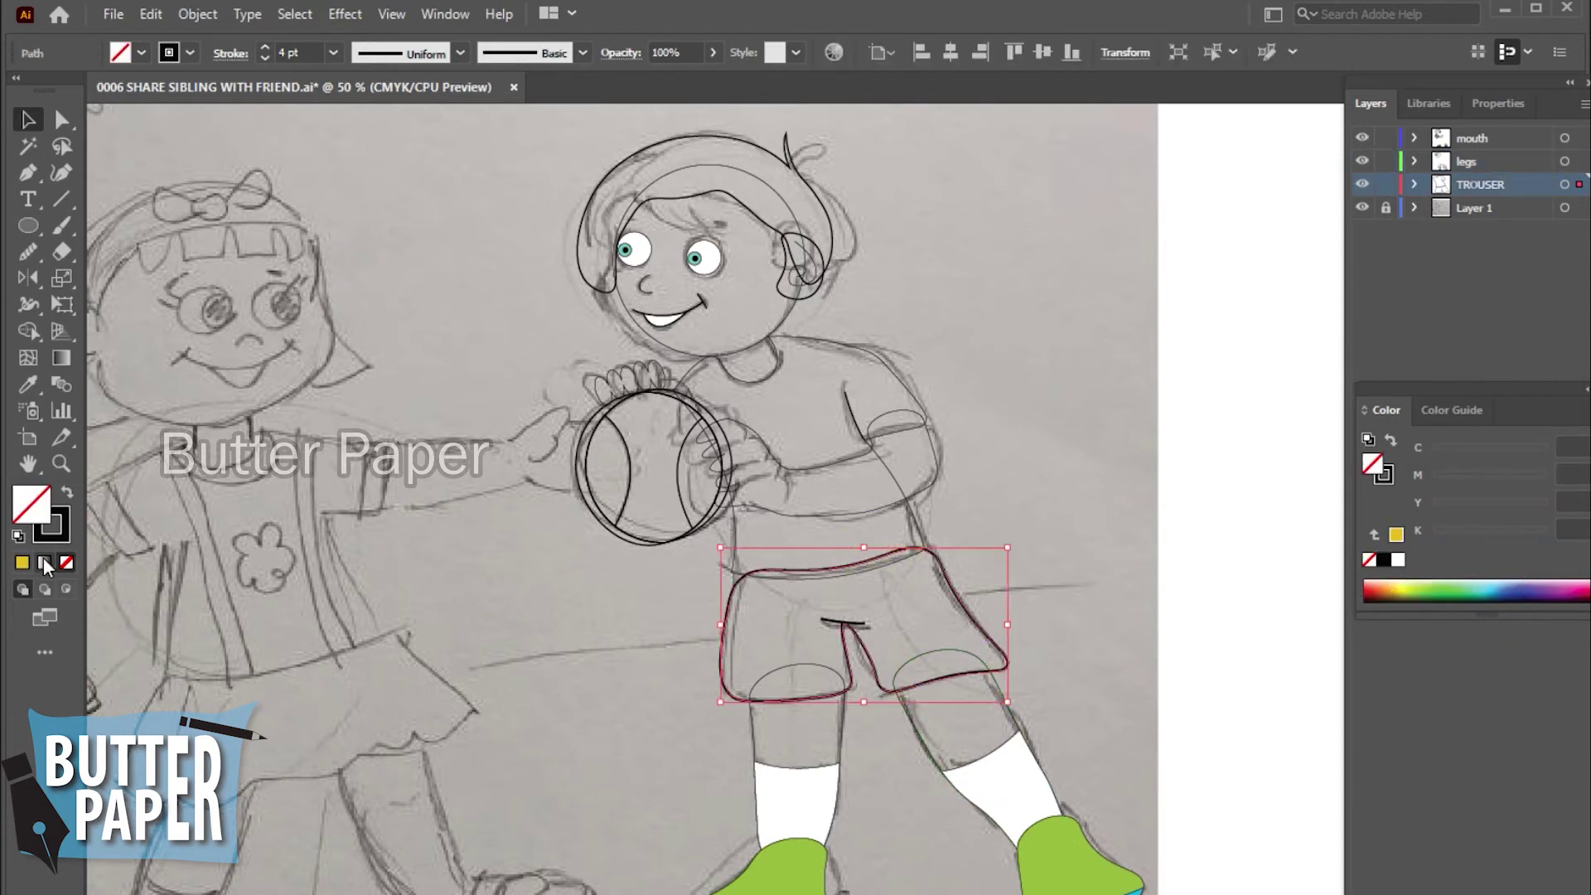
pyautogui.click(23, 562)
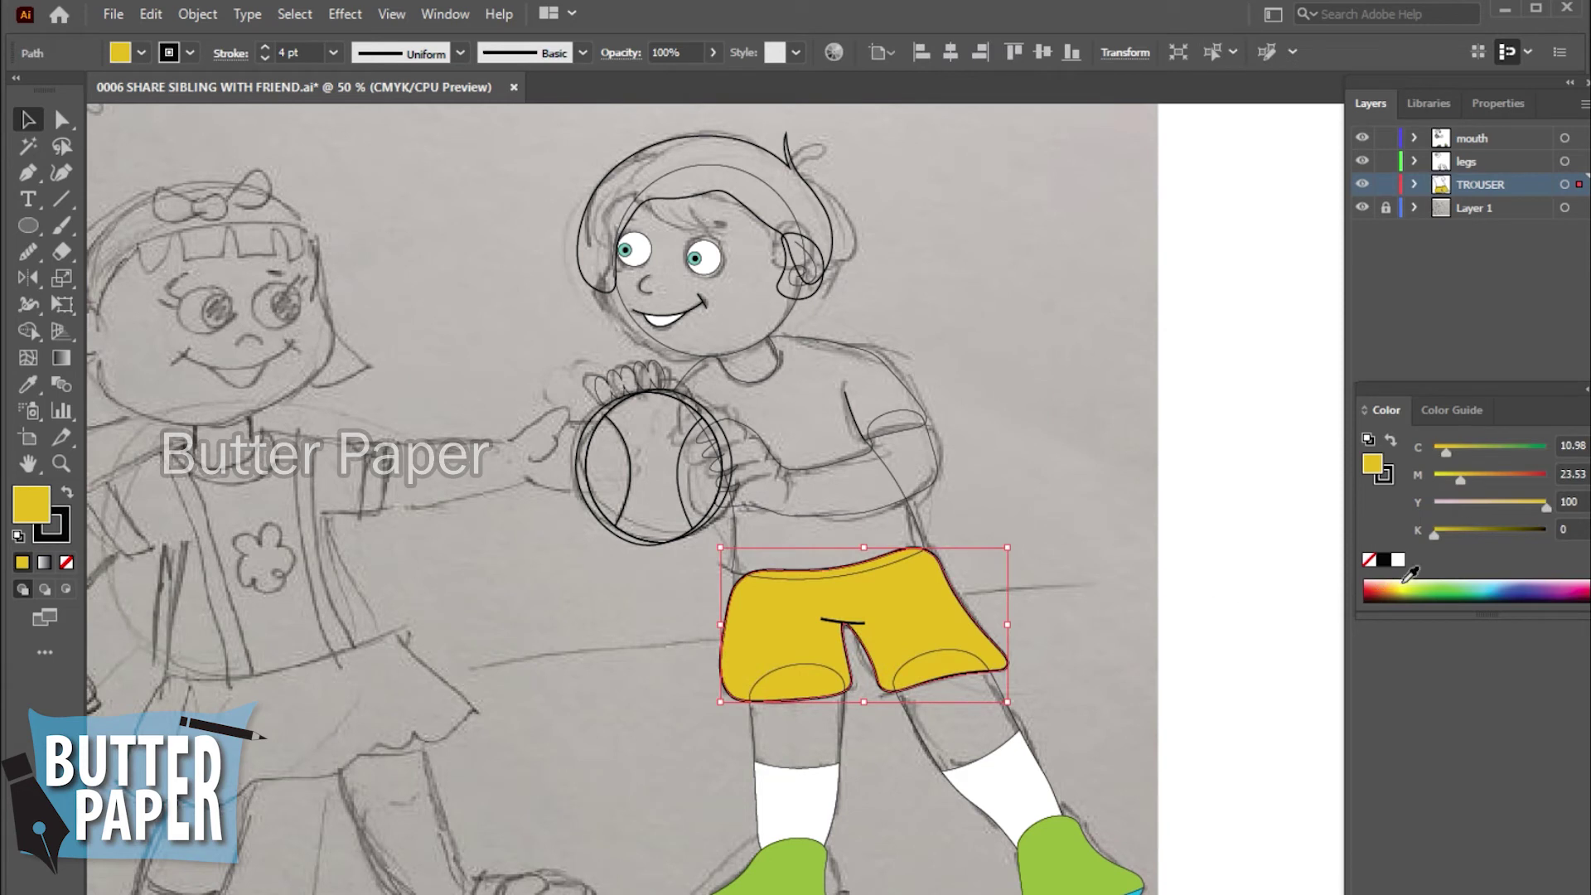
pyautogui.moveTo(1490, 384); pyautogui.dragTo(1393, 367)
pyautogui.moveTo(1341, 520)
pyautogui.mouseDown()
pyautogui.moveTo(1390, 518)
pyautogui.moveTo(1366, 519)
pyautogui.mouseUp()
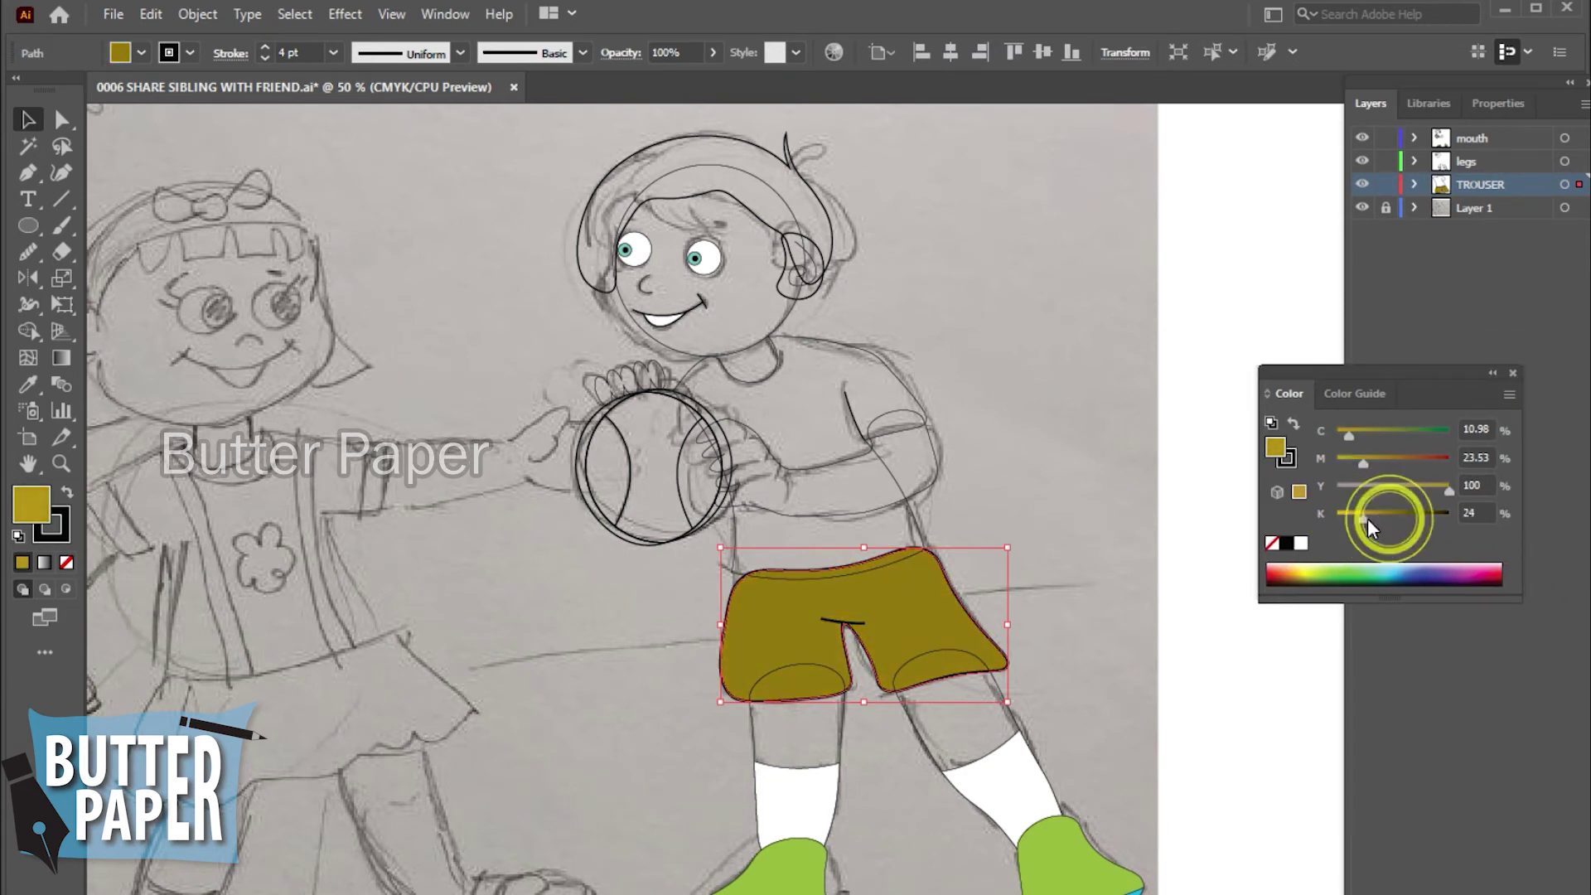
pyautogui.click(1188, 631)
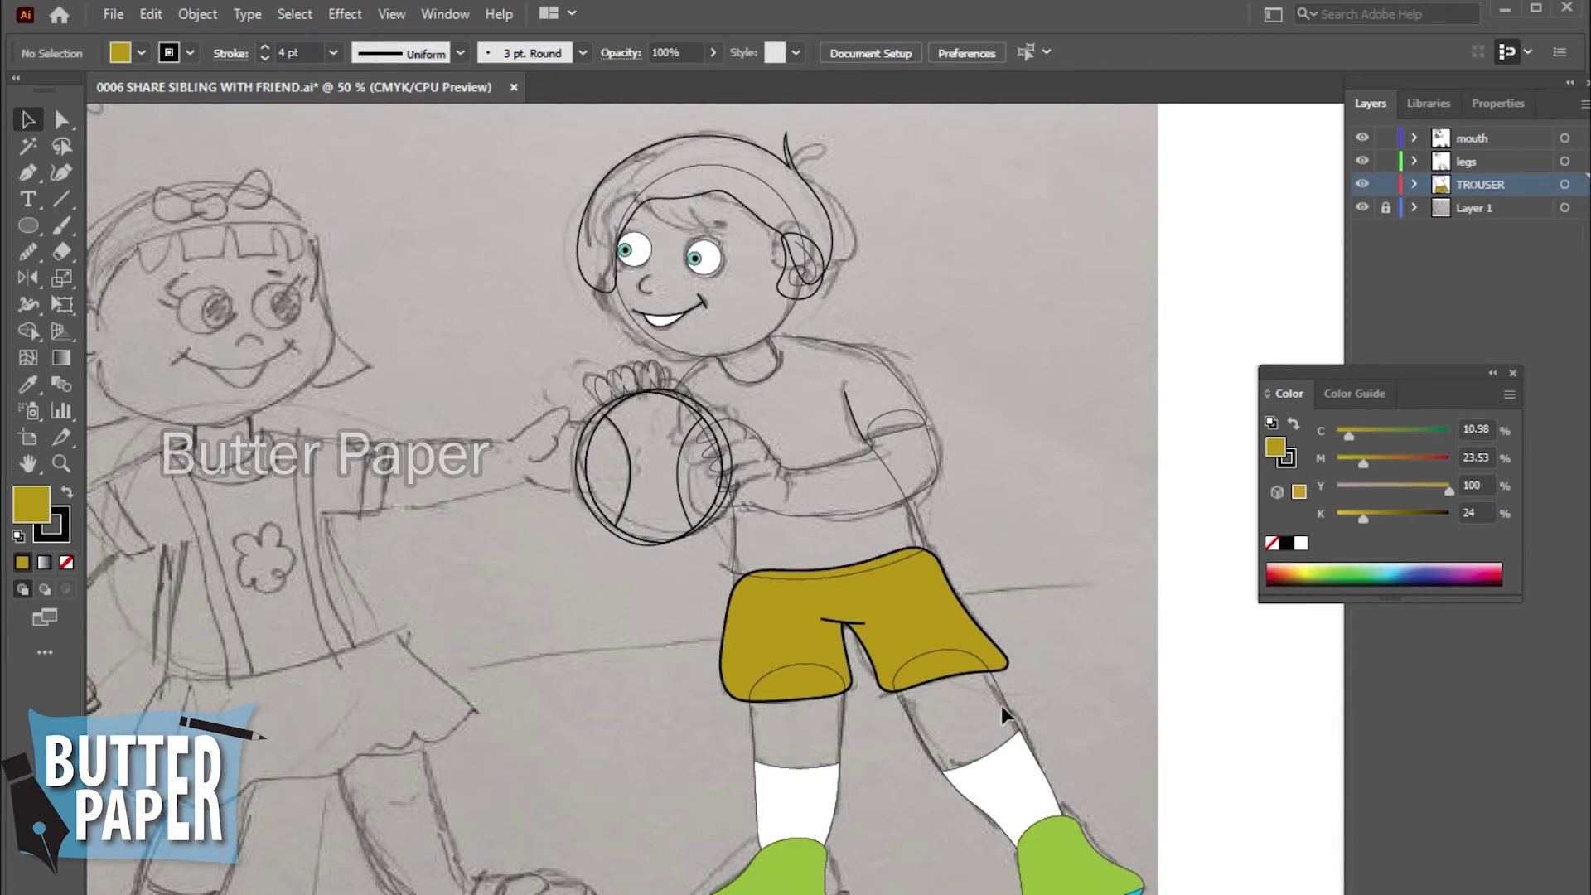
pyautogui.click(911, 514)
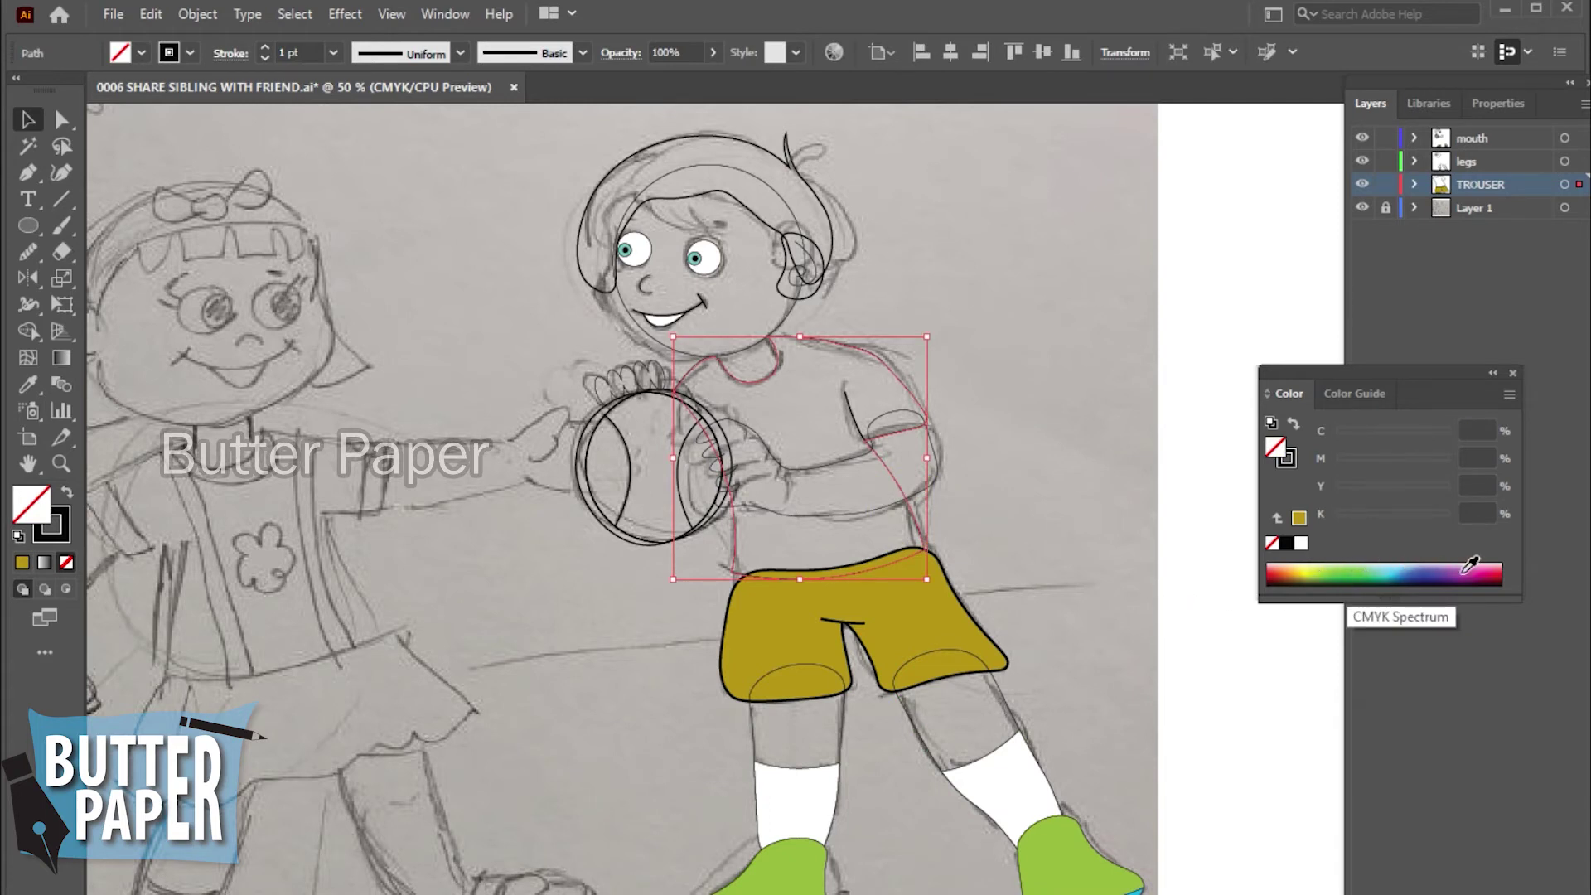
# - Fill the shirt crimson red and give its outline a 4 pt stroke
pyautogui.click(1498, 566)
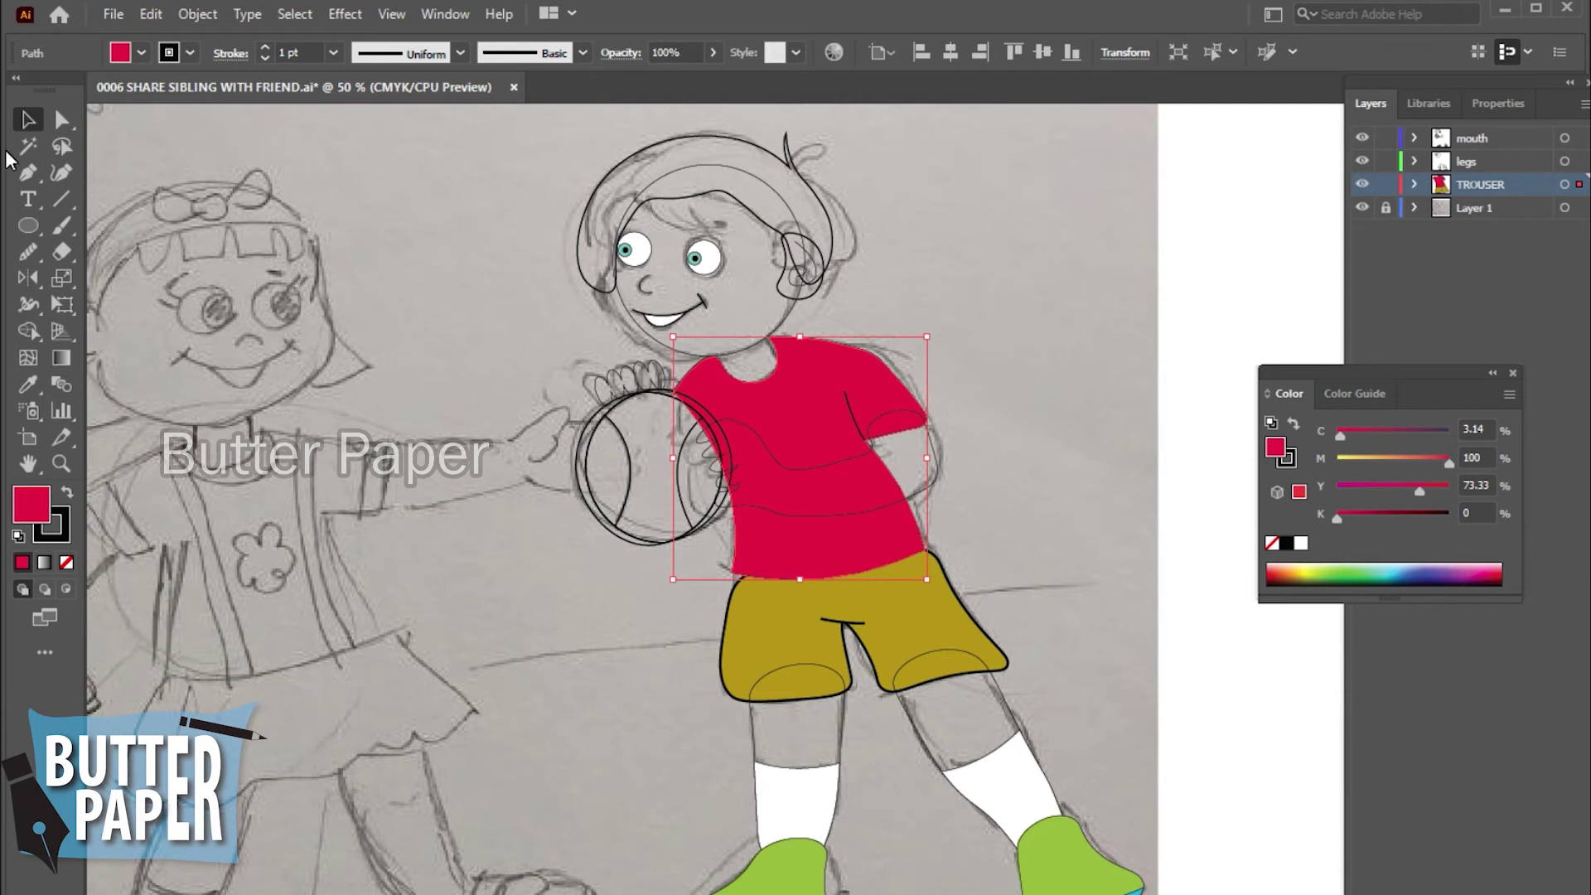
pyautogui.keyDown('shift'); pyautogui.click(850, 406); pyautogui.keyUp('shift')
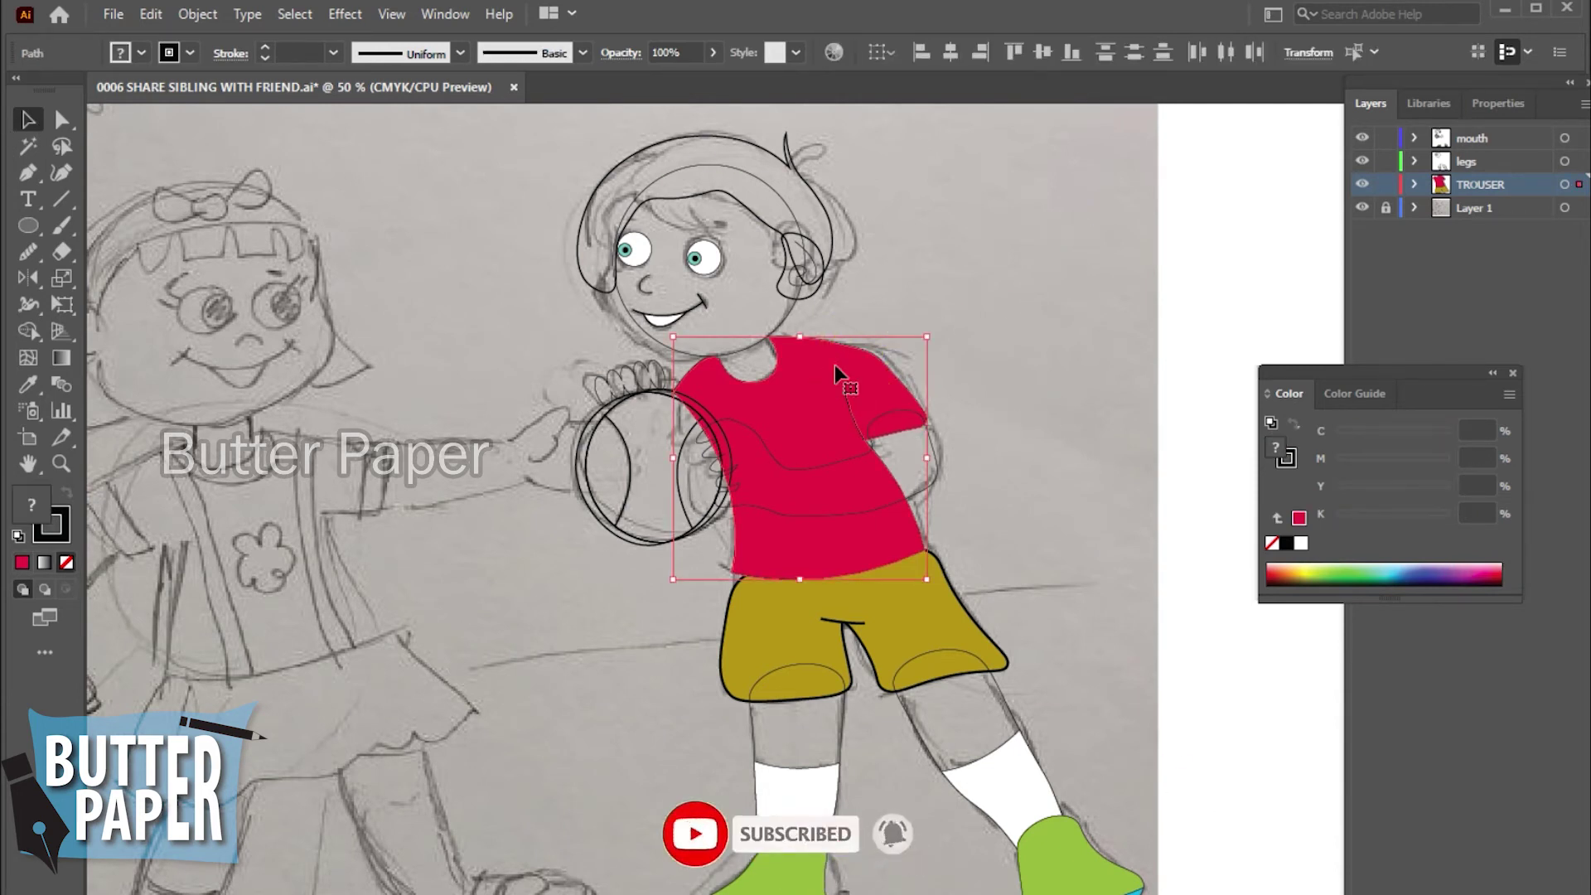
pyautogui.click(334, 56)
pyautogui.click(365, 232)
pyautogui.click(1087, 490)
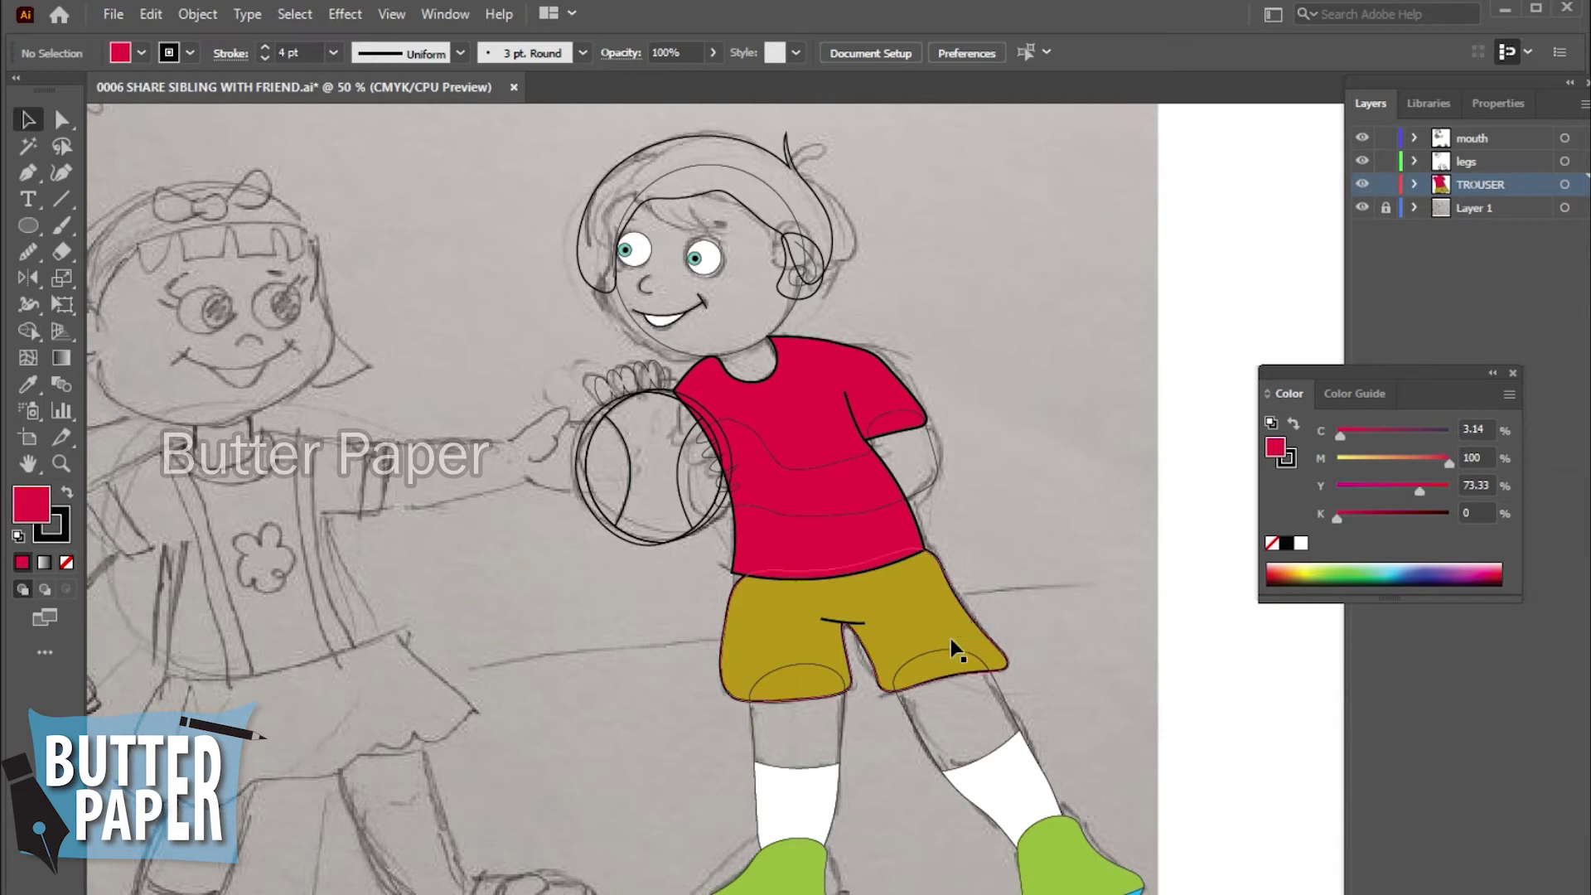
# - Fill the right leg with a pale pinkish tint from the Skintones colour group
pyautogui.click(944, 660)
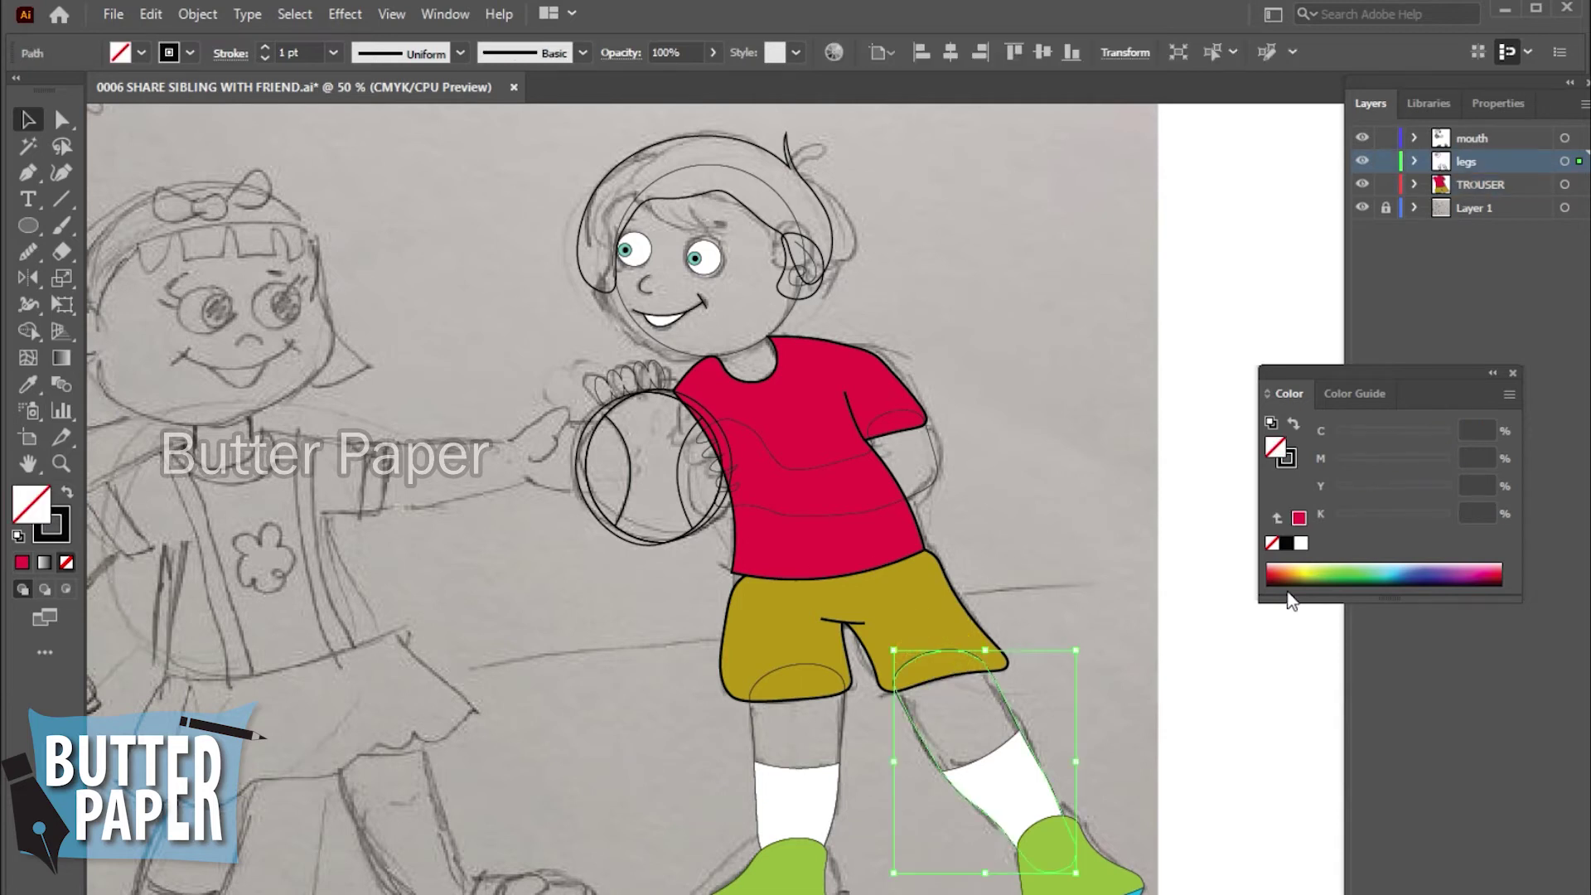
pyautogui.click(1354, 394)
pyautogui.click(1278, 585)
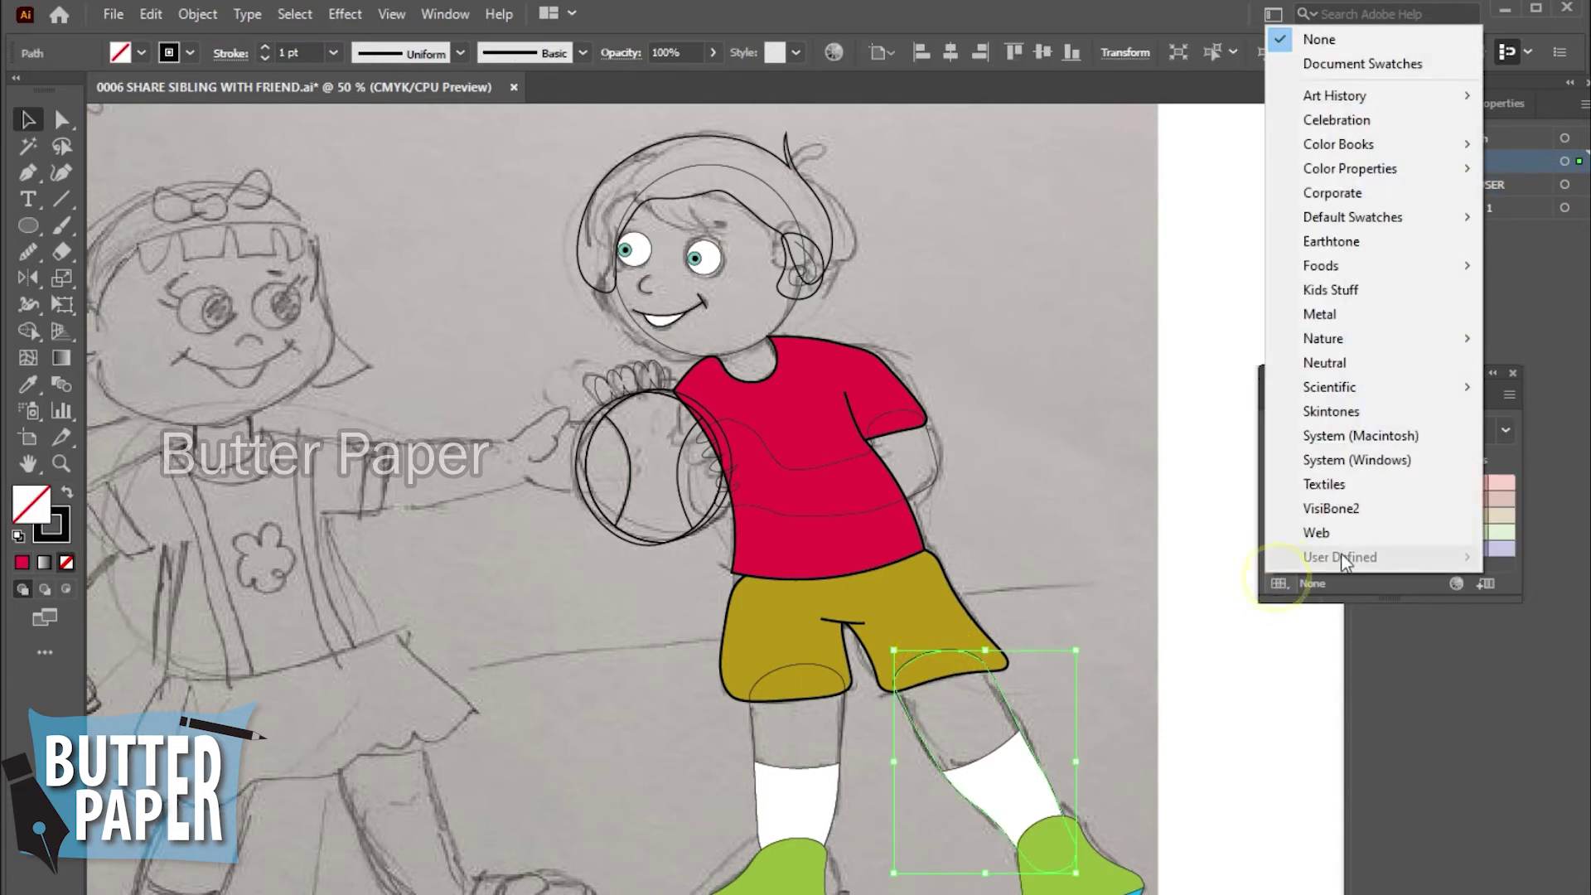
pyautogui.click(1330, 407)
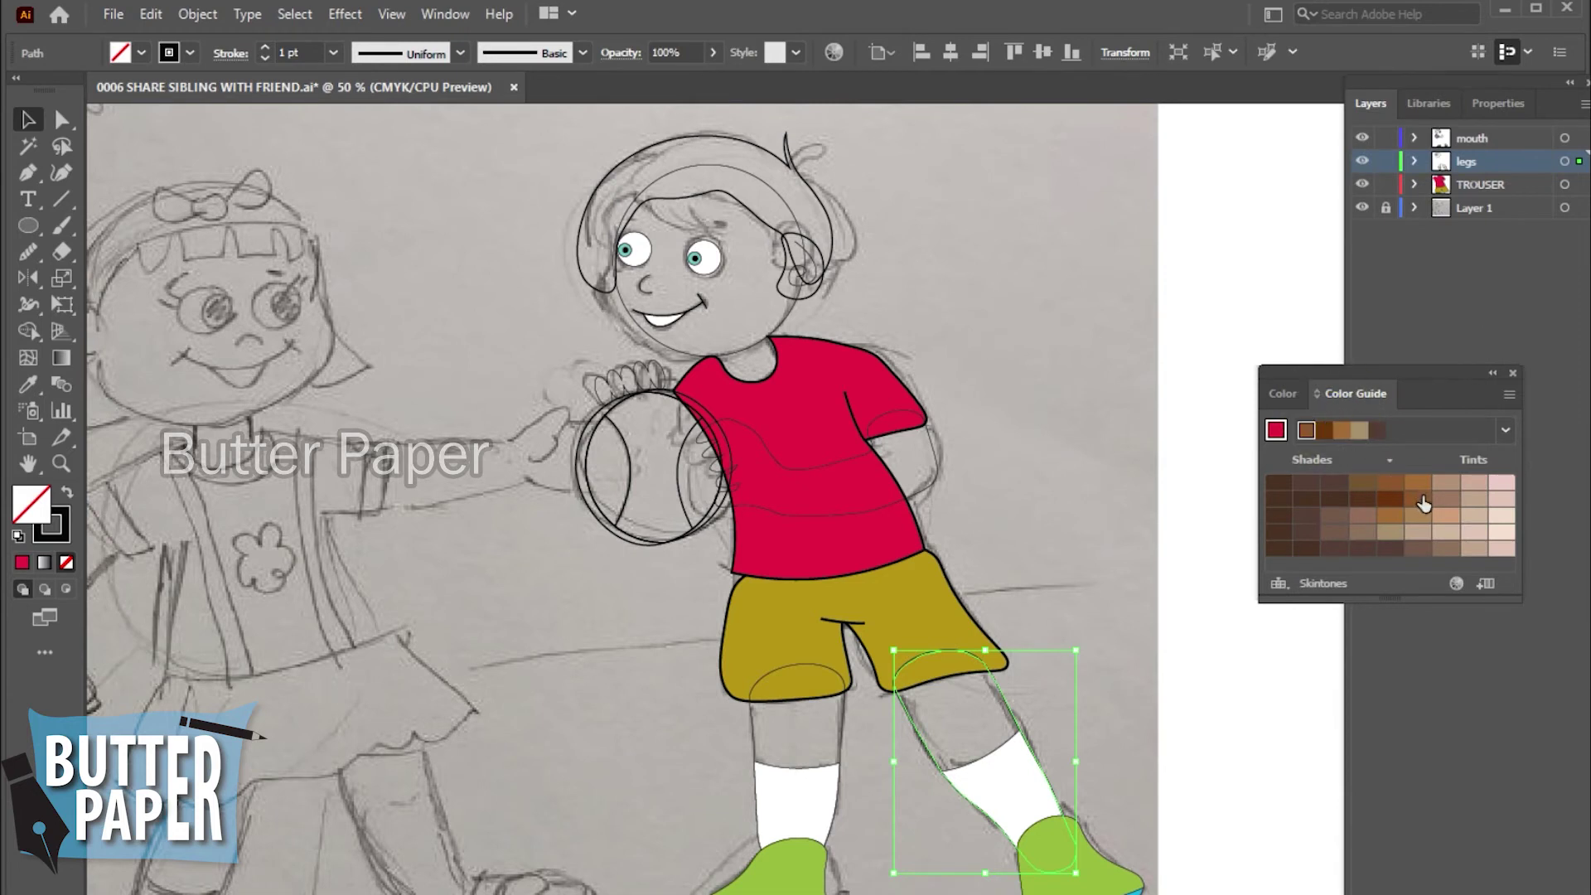
pyautogui.click(1421, 498)
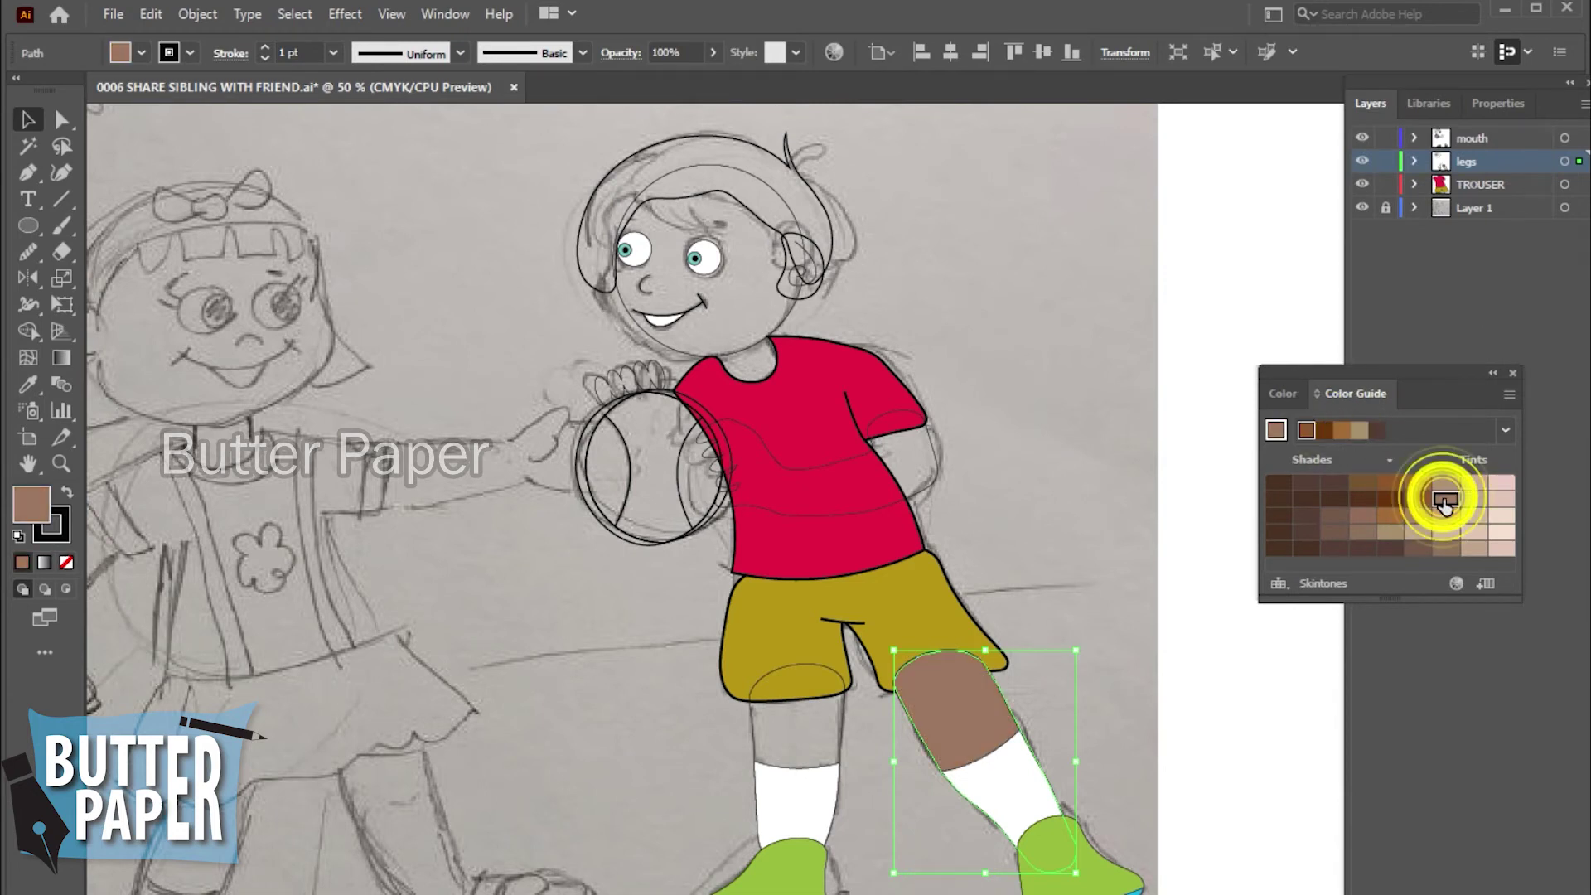
pyautogui.click(1474, 500)
pyautogui.click(1500, 501)
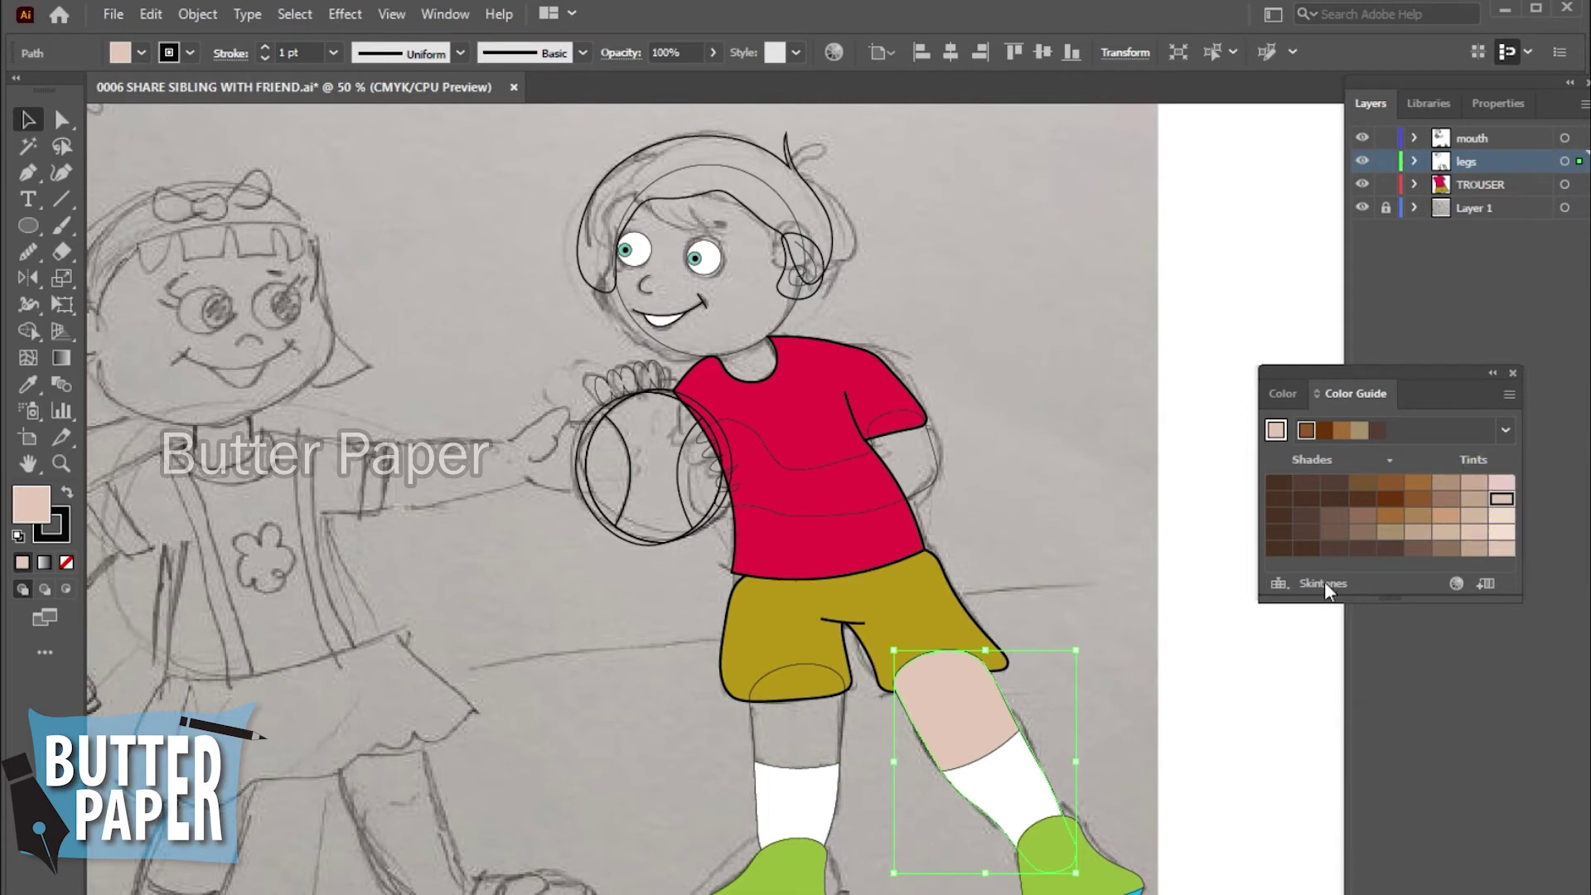
pyautogui.click(1268, 673)
# - Copy the right leg's skin tone onto the left leg with the Eyedropper
pyautogui.click(785, 677)
pyautogui.click(27, 383)
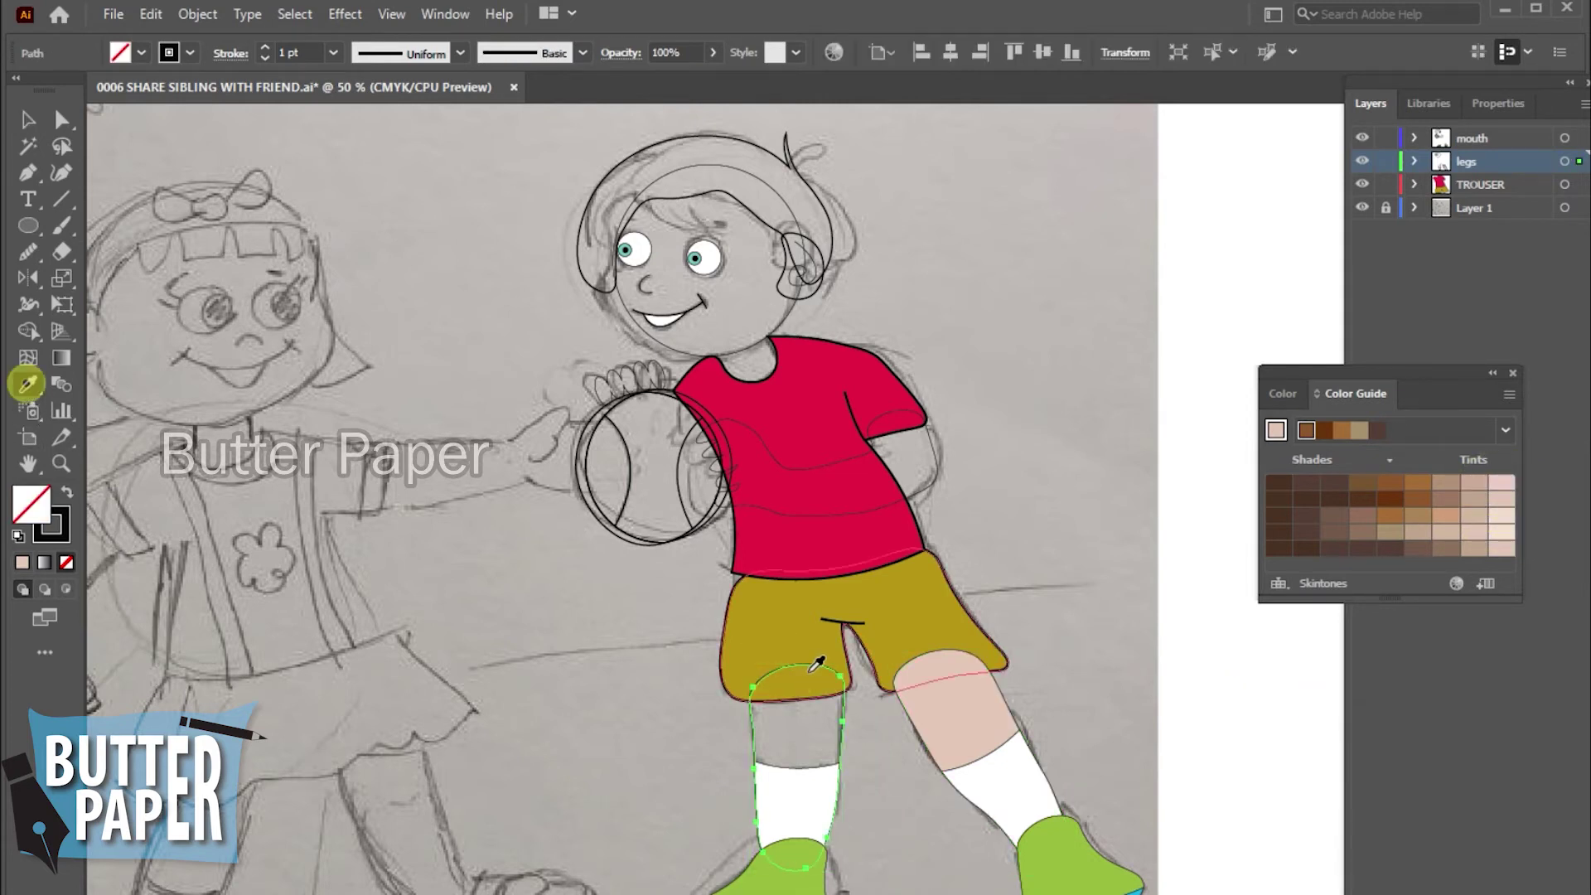
pyautogui.click(952, 728)
pyautogui.click(27, 119)
pyautogui.click(1051, 614)
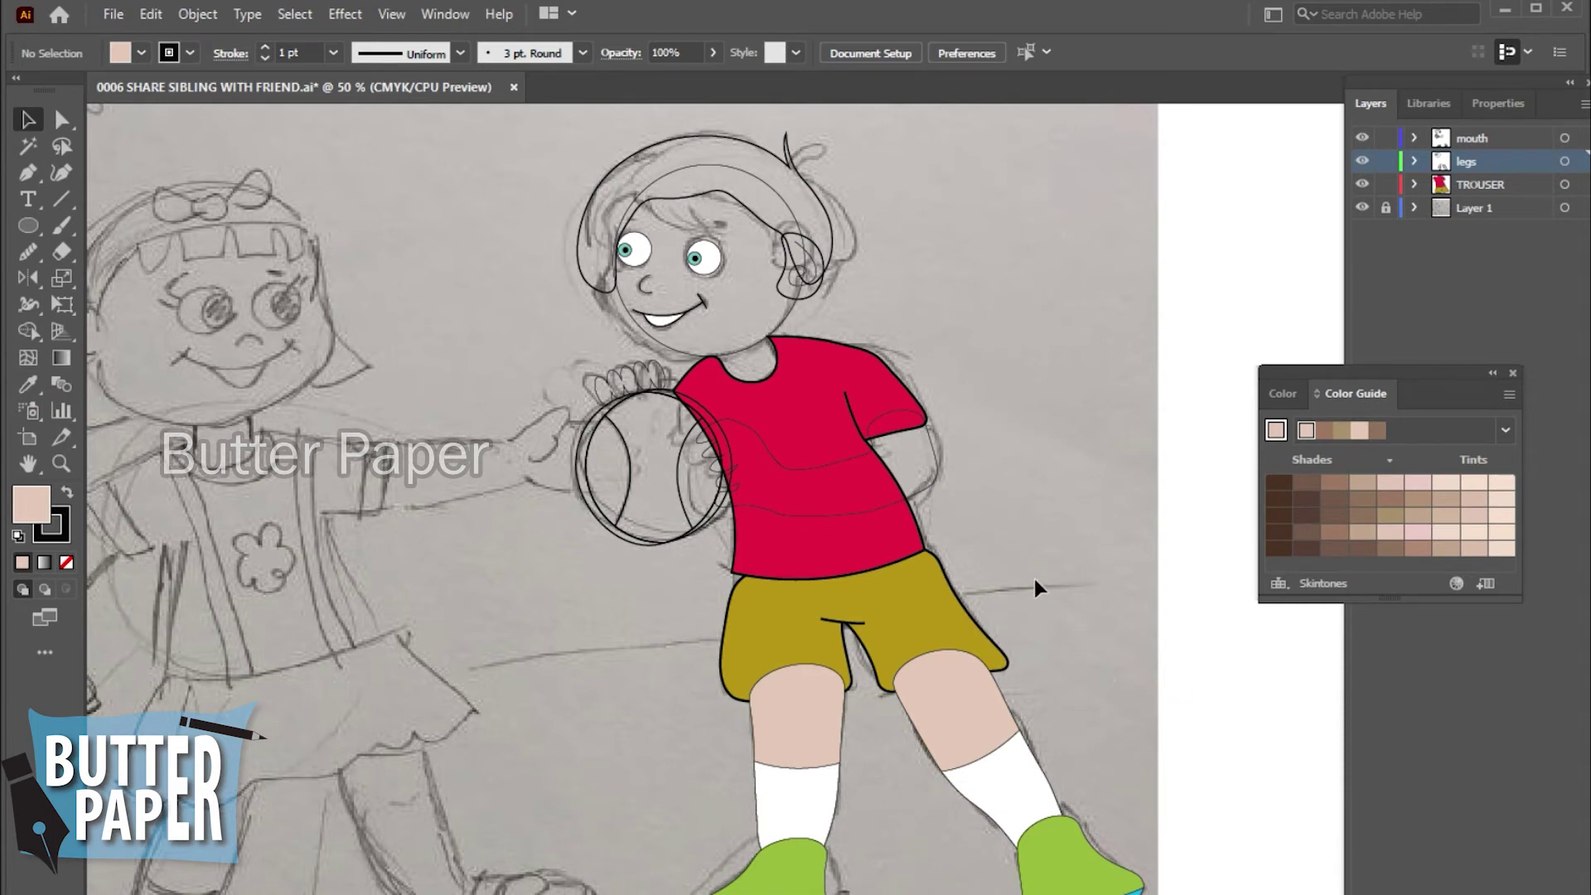
pyautogui.click(787, 328)
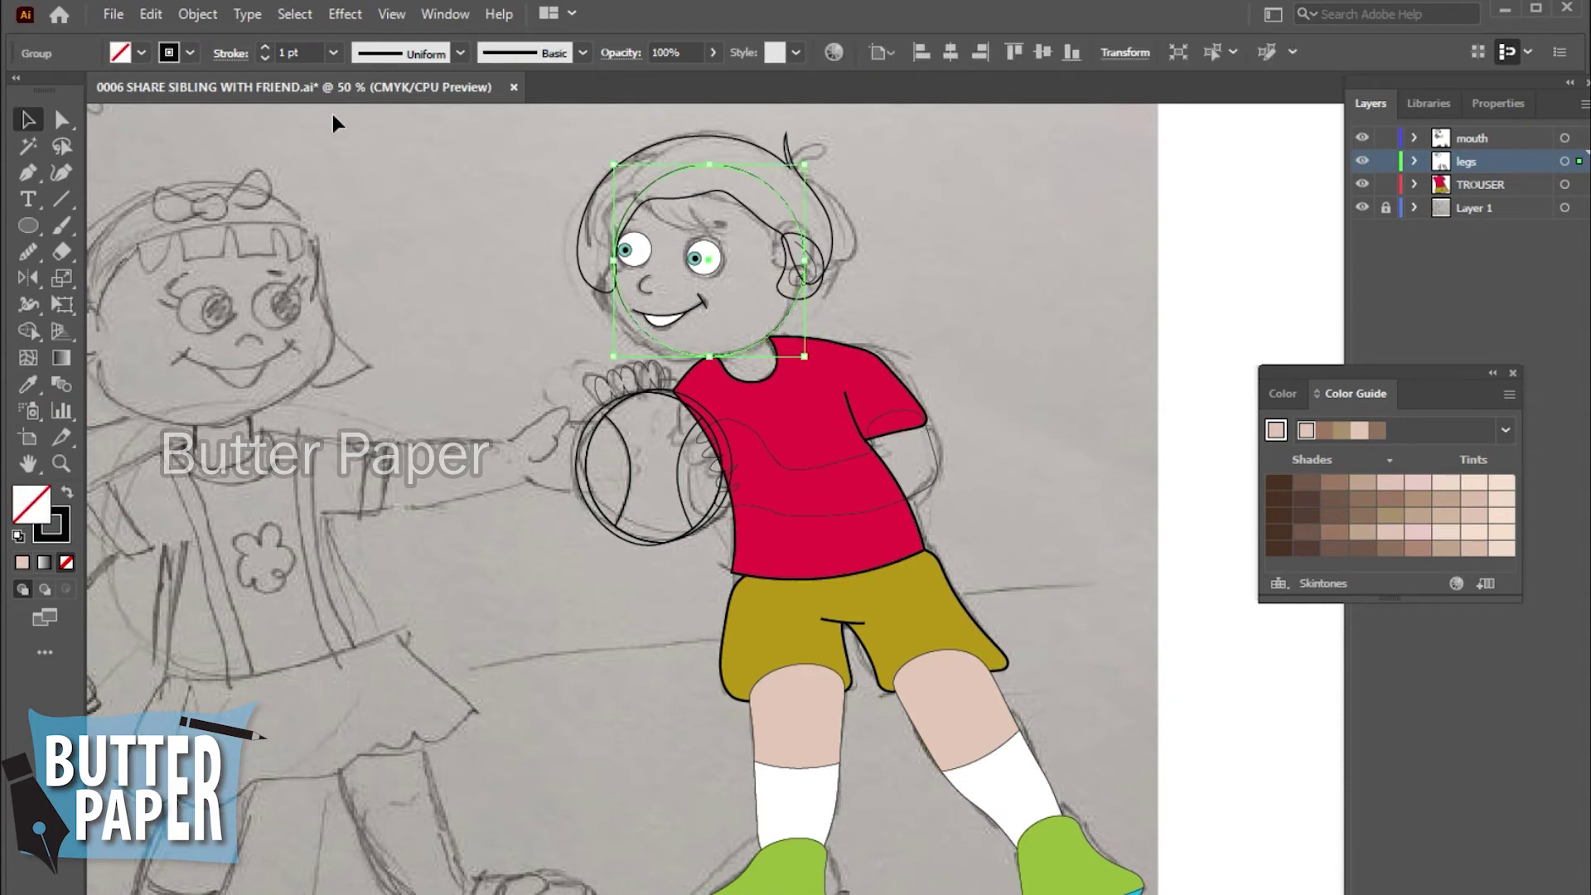
# - Set the boy's head outline stroke to 2 pt
pyautogui.click(331, 53)
pyautogui.click(350, 176)
pyautogui.click(1035, 298)
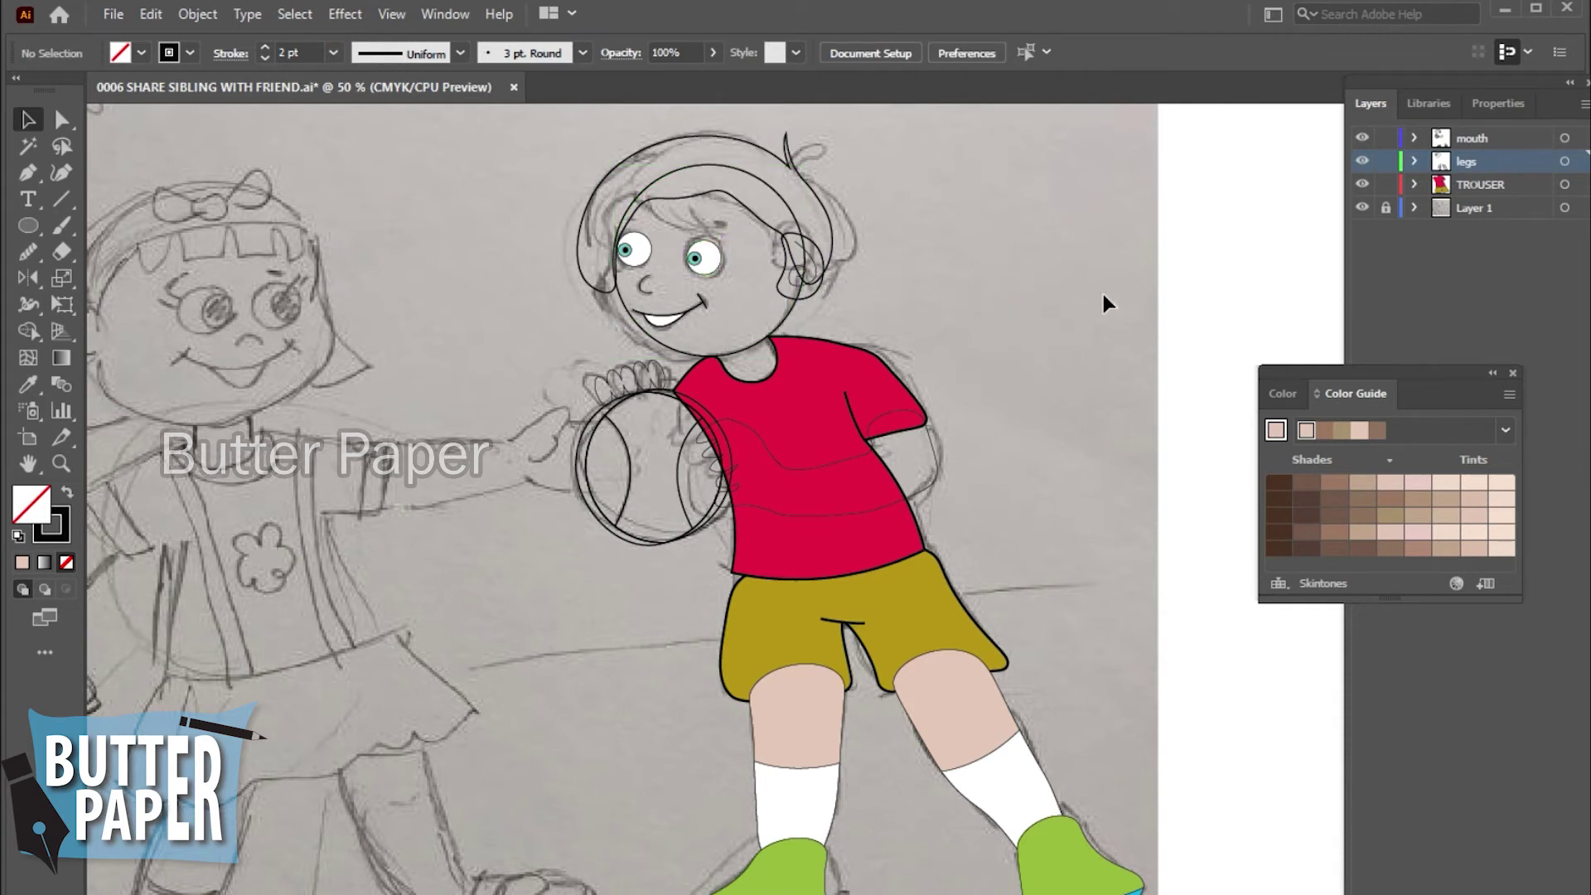
# - Inspect the nose, hair and ear paths, then move the Color Guide panel up and left
pyautogui.click(645, 286)
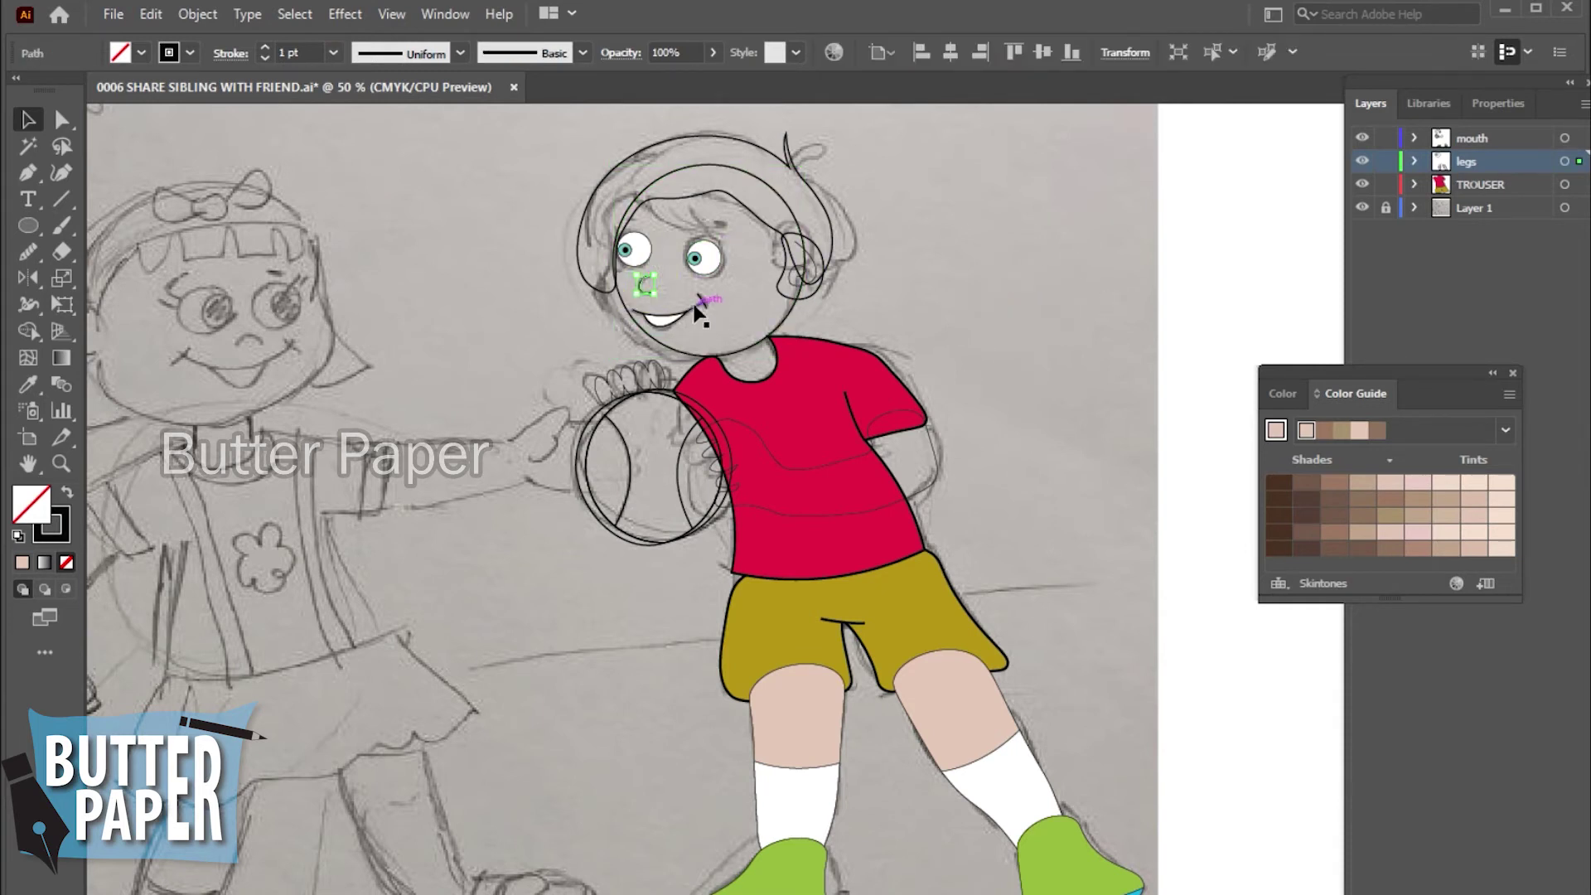
pyautogui.click(988, 246)
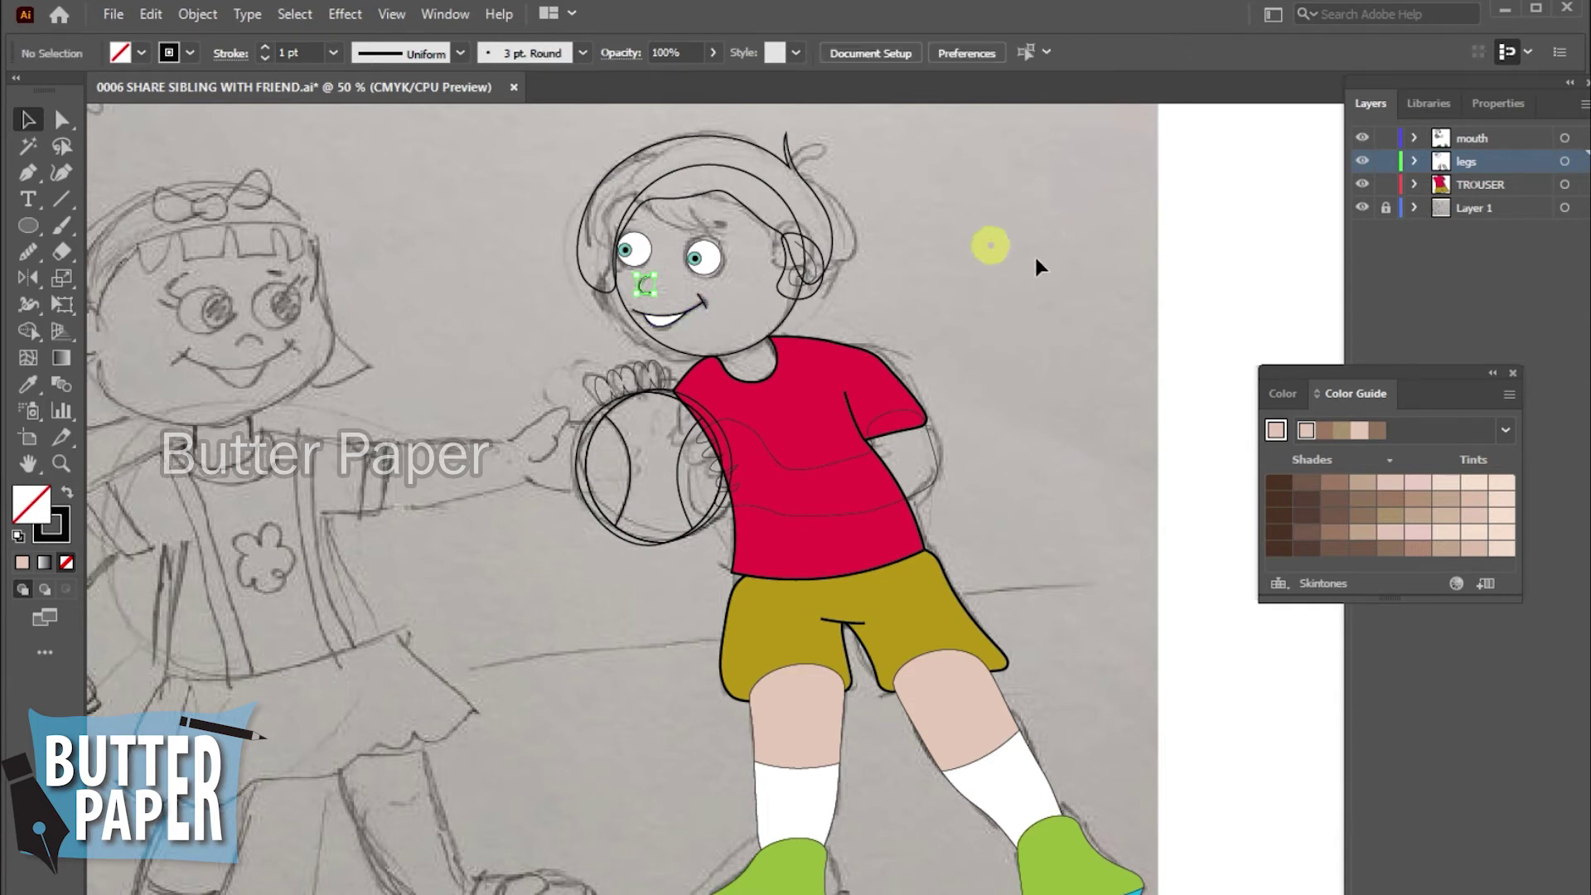
pyautogui.click(703, 145)
pyautogui.click(994, 240)
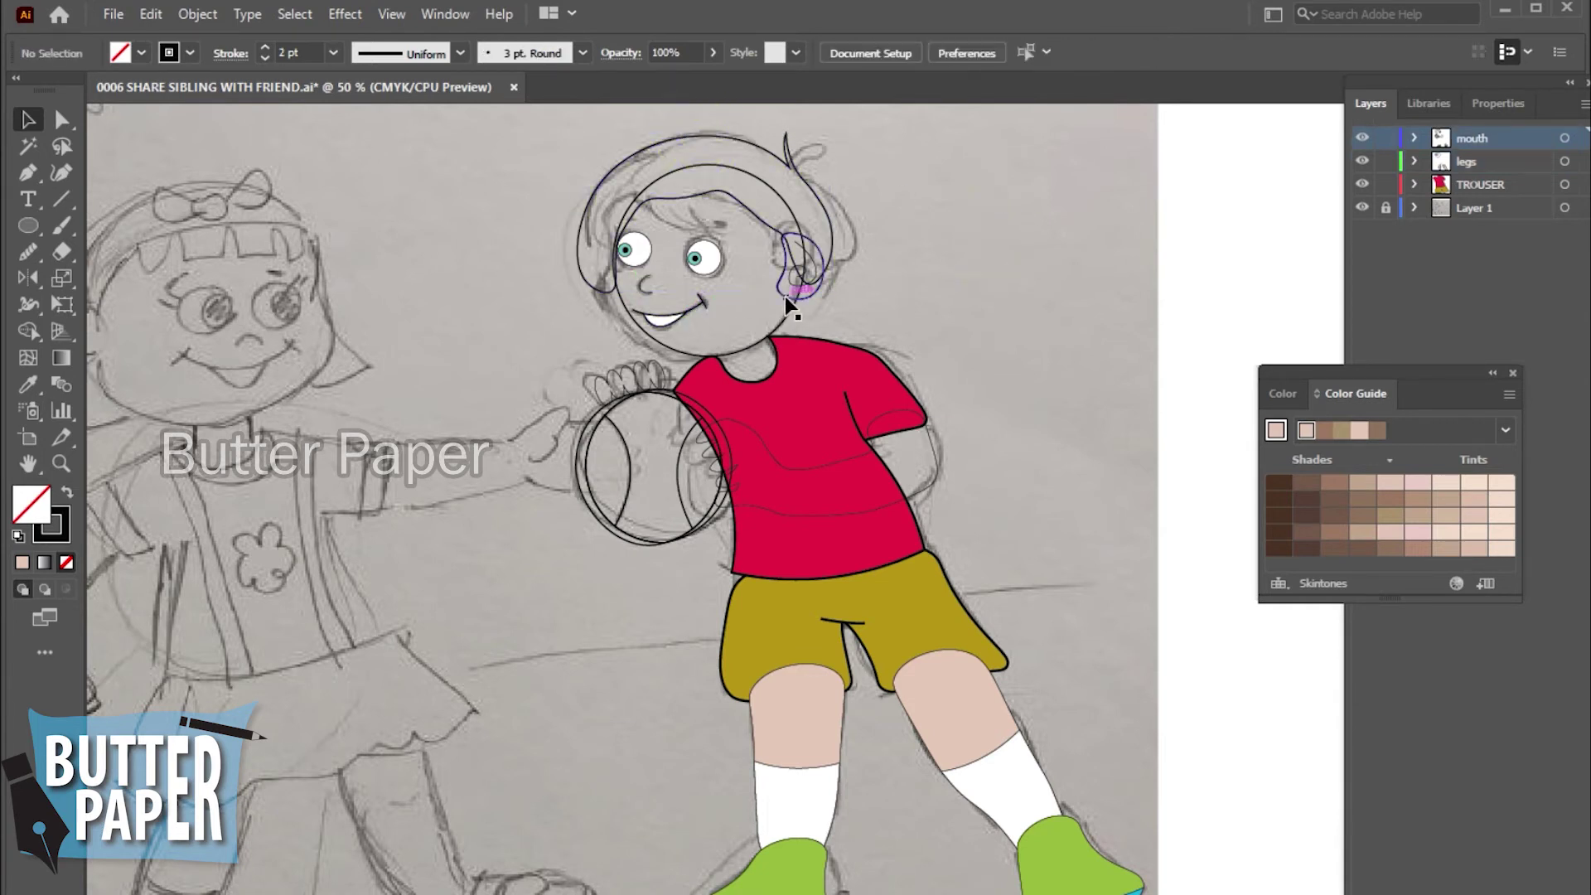
pyautogui.click(784, 296)
pyautogui.click(1036, 263)
pyautogui.click(808, 161)
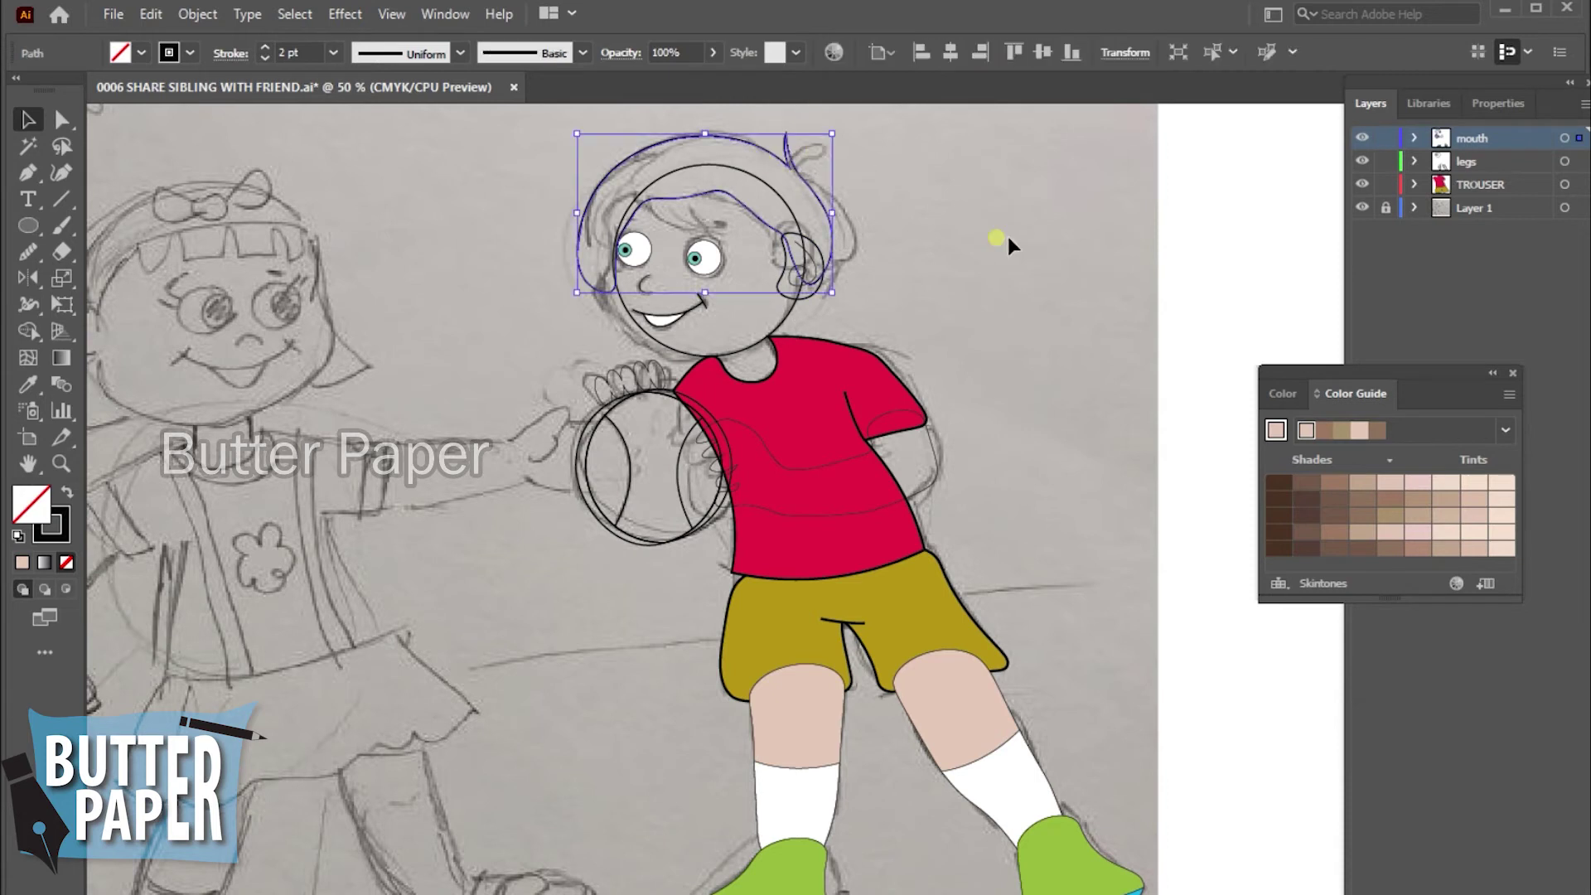
pyautogui.click(999, 239)
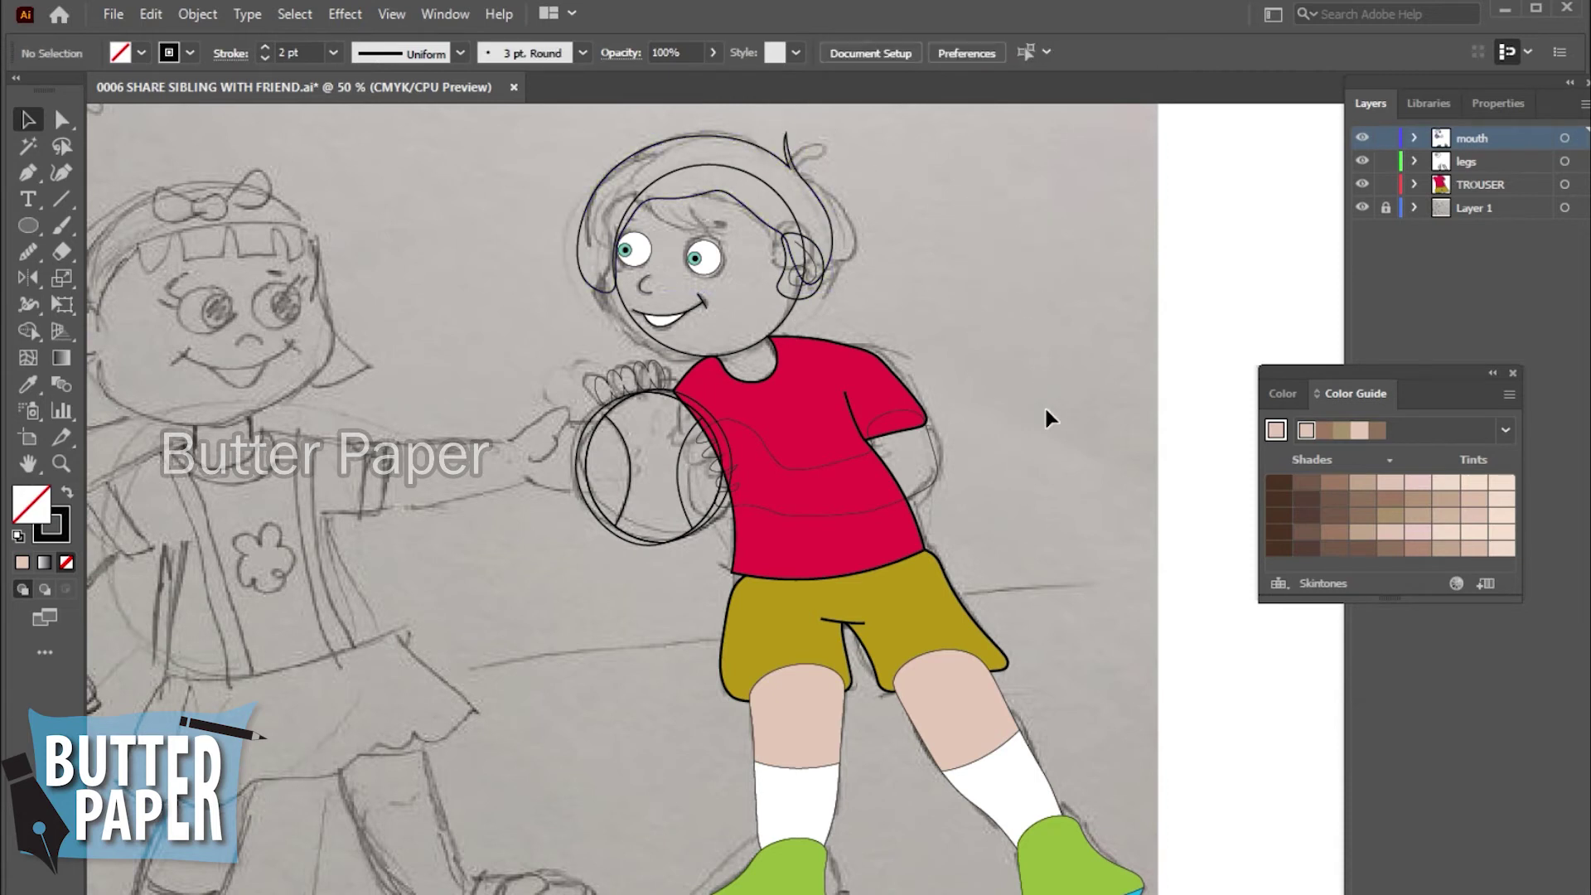
pyautogui.moveTo(1402, 367); pyautogui.dragTo(1211, 213)
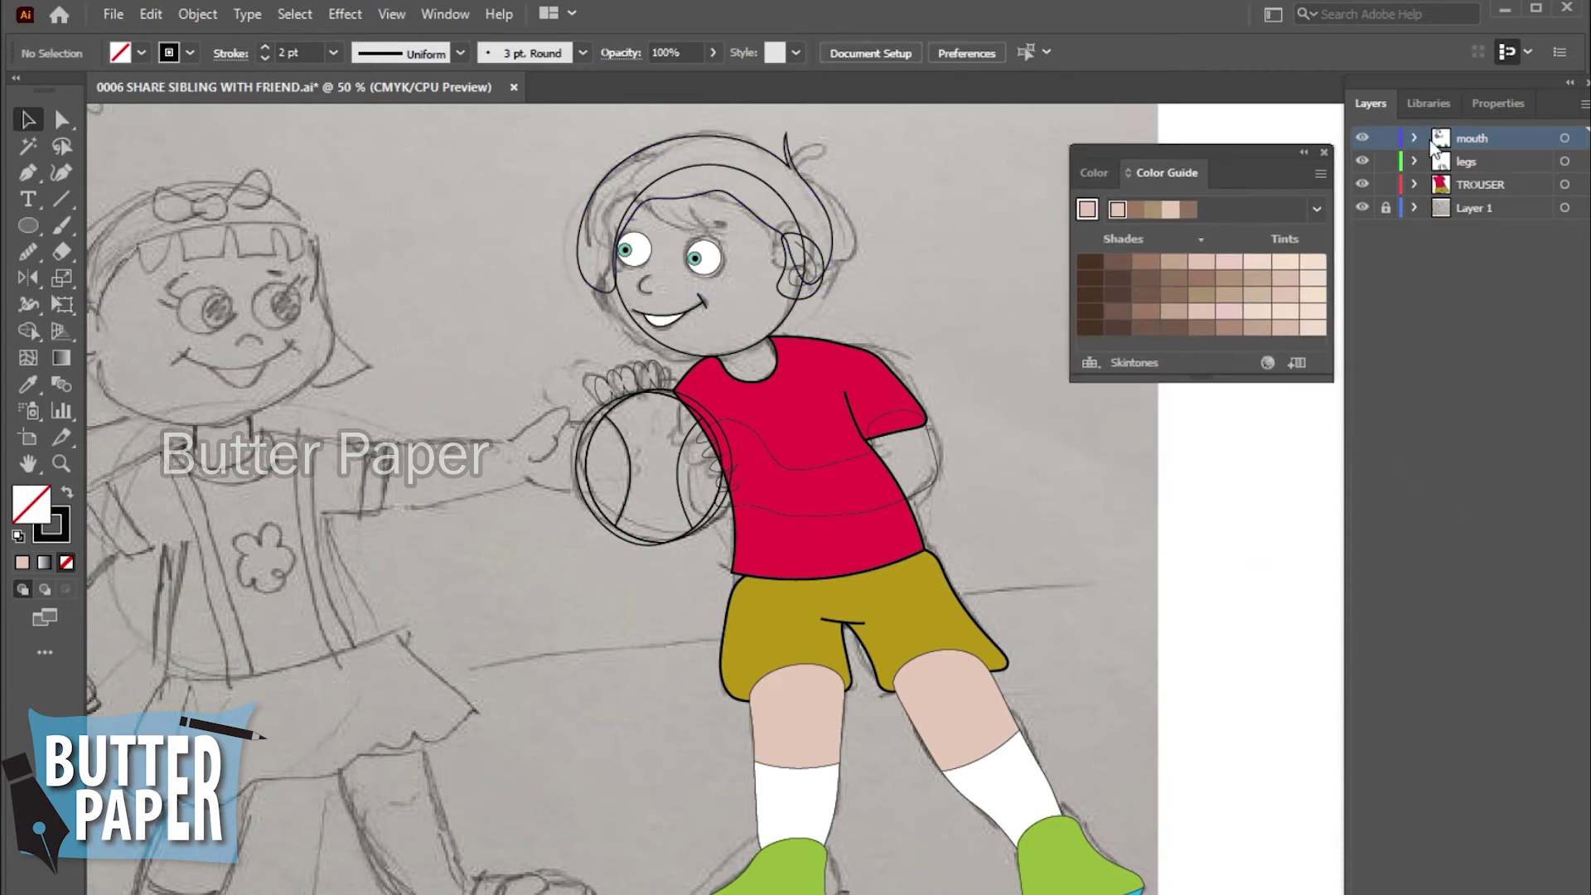
# - Select both leg skin fills and cut them from the legs layer
pyautogui.click(1002, 699)
pyautogui.click(1414, 160)
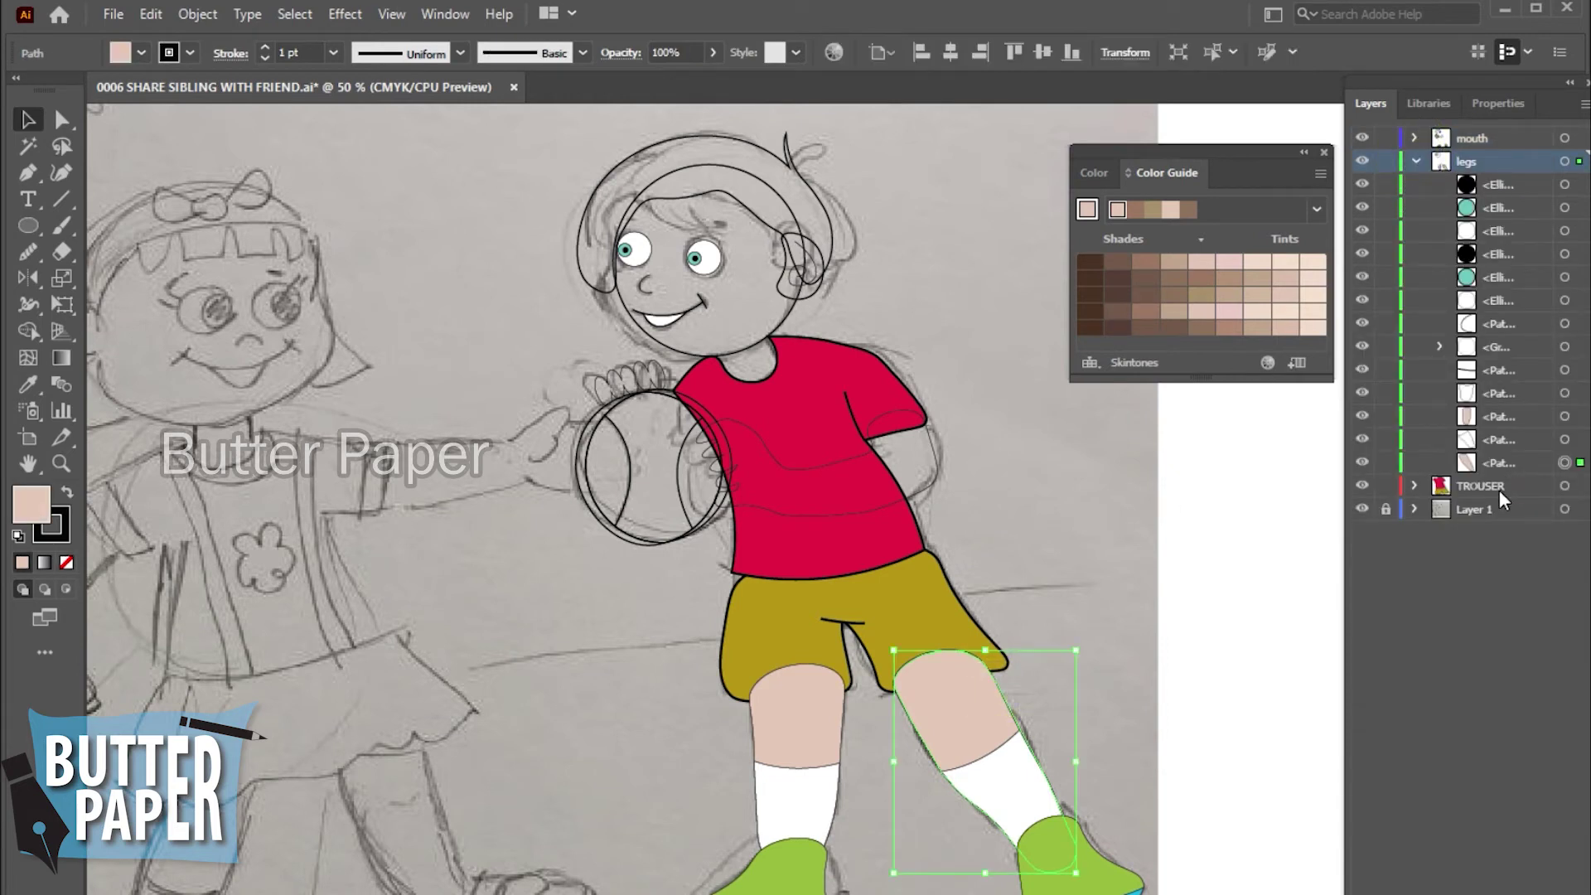
pyautogui.click(1502, 462)
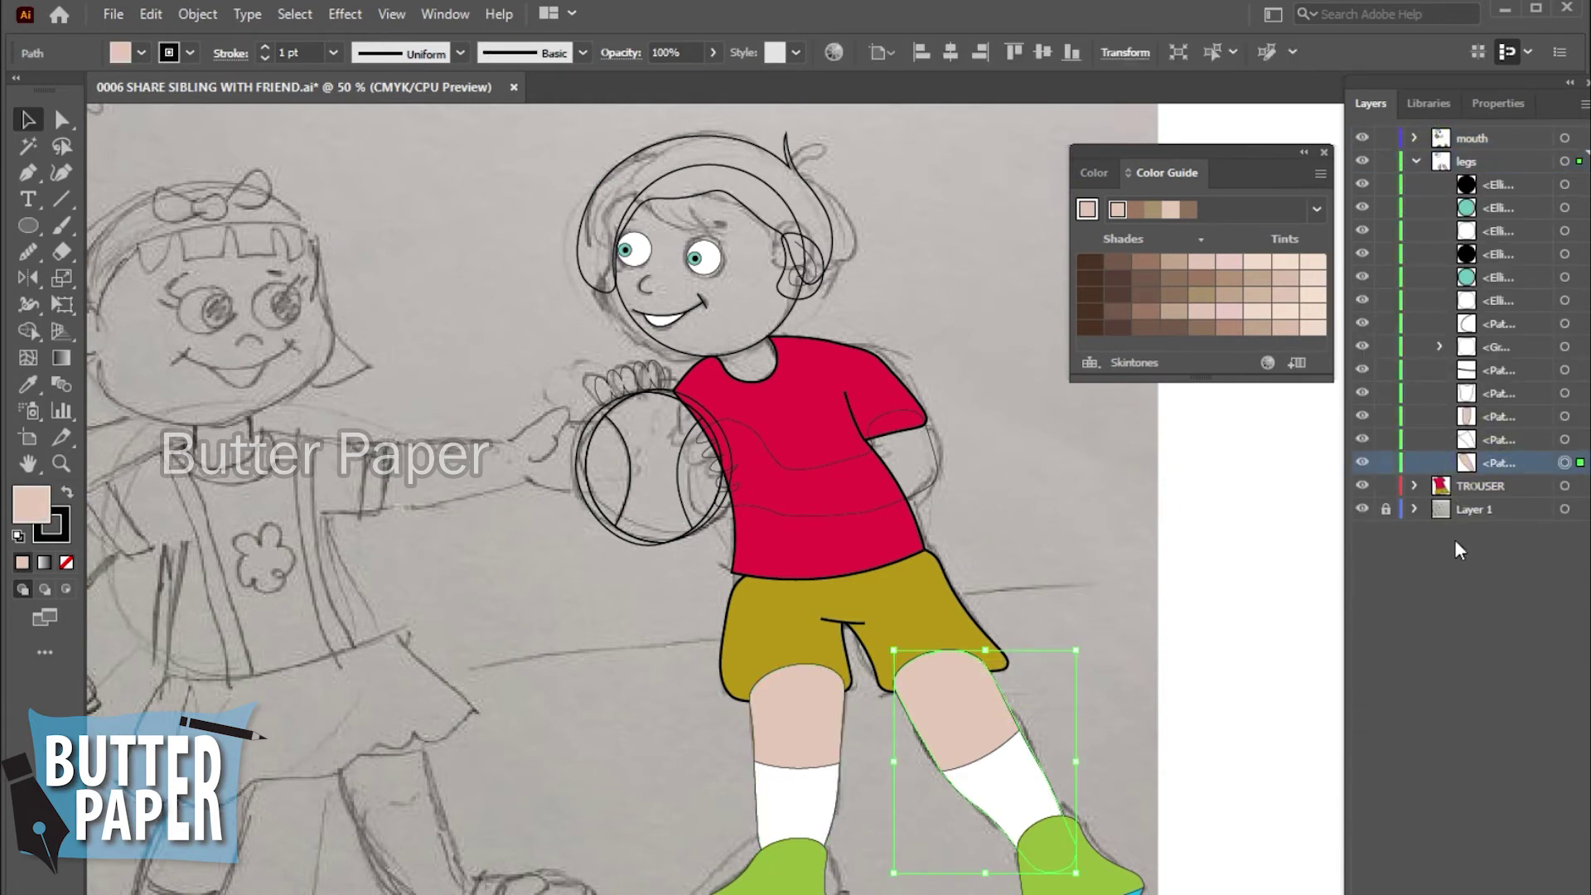
pyautogui.keyDown('shift'); pyautogui.click(842, 721); pyautogui.keyUp('shift')
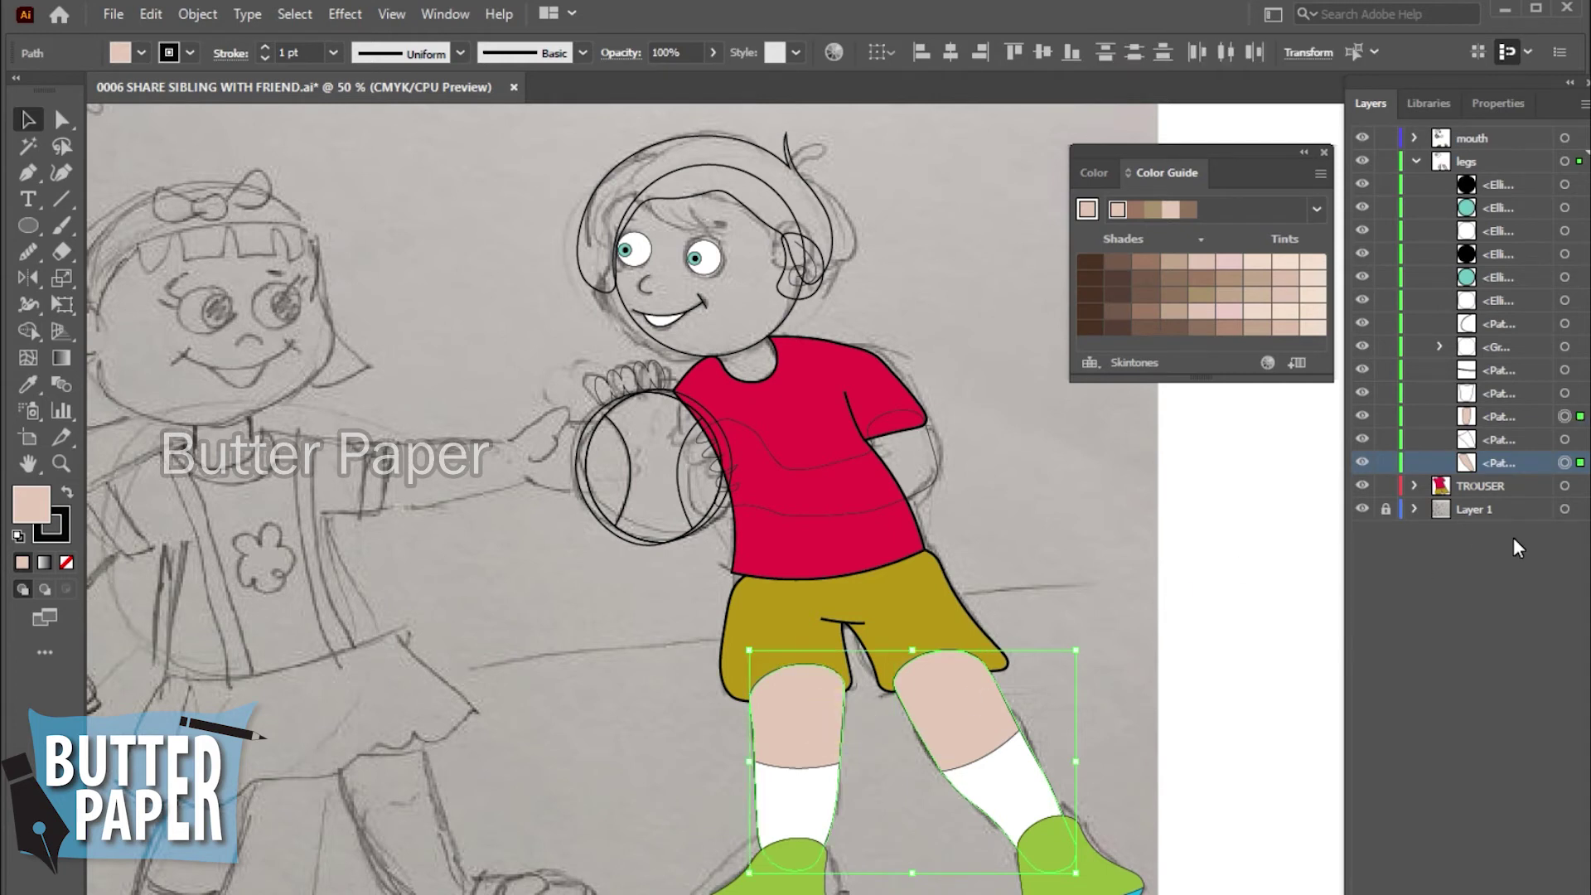
pyautogui.press('Delete')
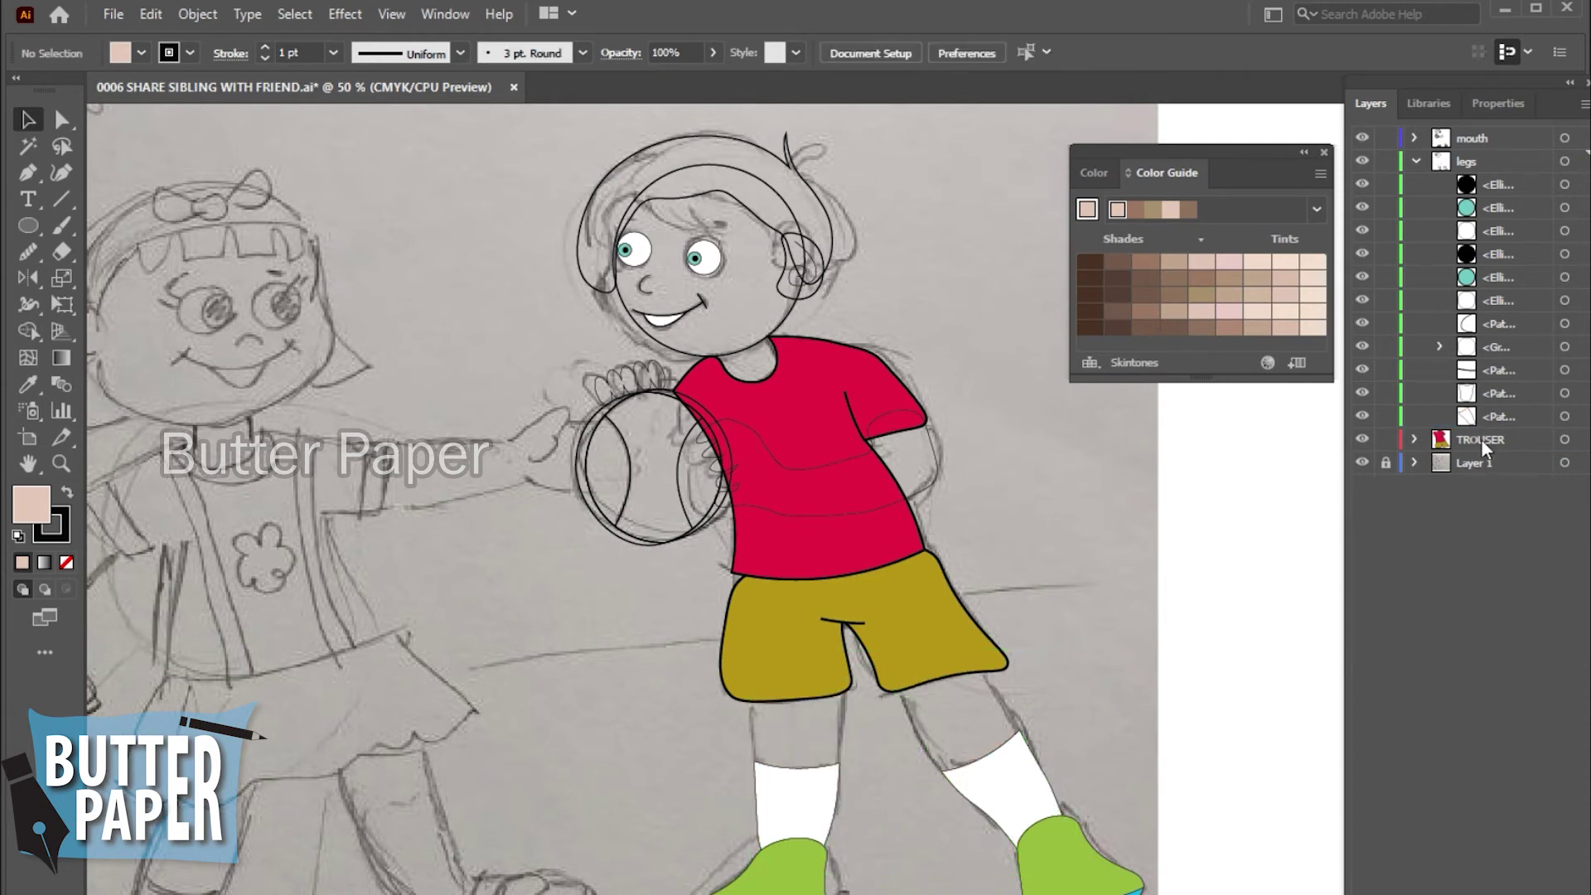
# - Create Layer 5 above Layer 1 and paste the leg skins in front onto it
pyautogui.click(1470, 466)
pyautogui.hotkey('ctrl', 'l')
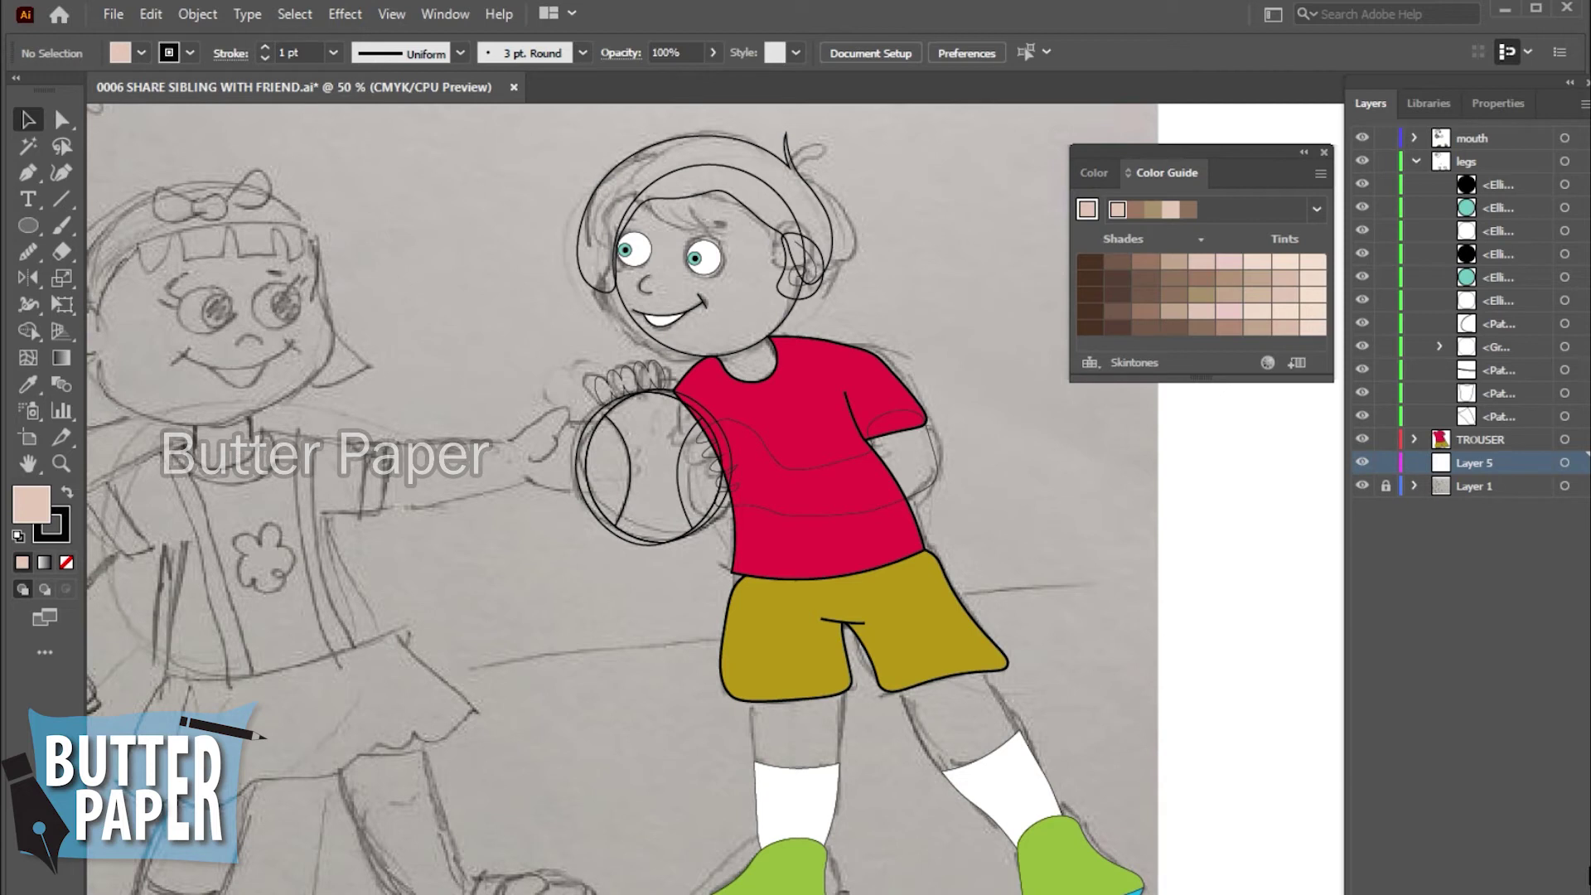
pyautogui.hotkey('ctrl', 'f')
pyautogui.click(1257, 779)
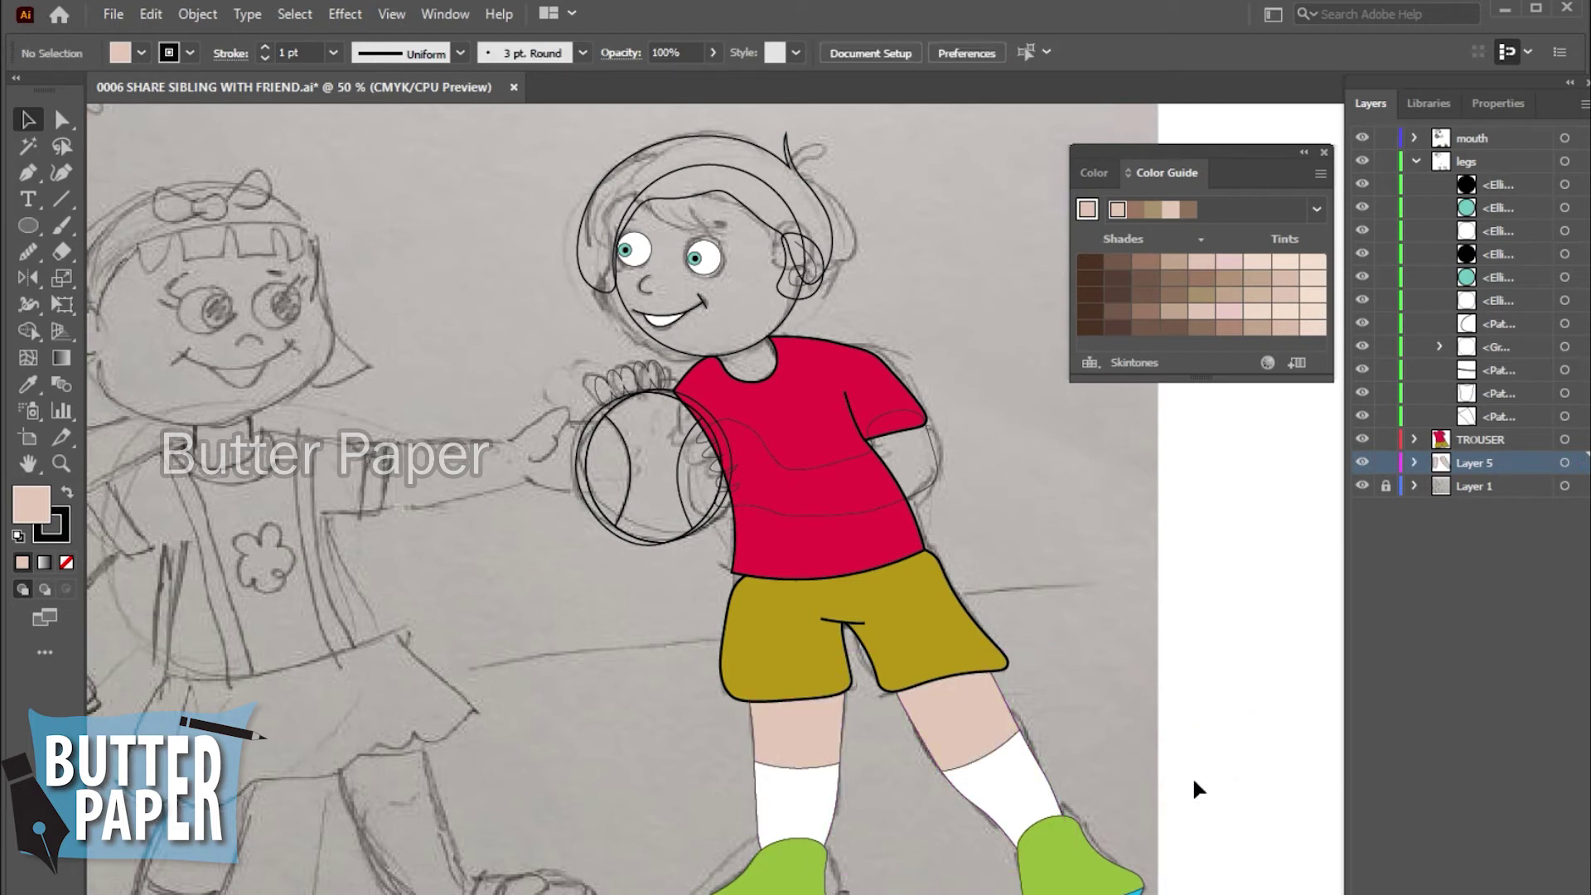
pyautogui.click(779, 866)
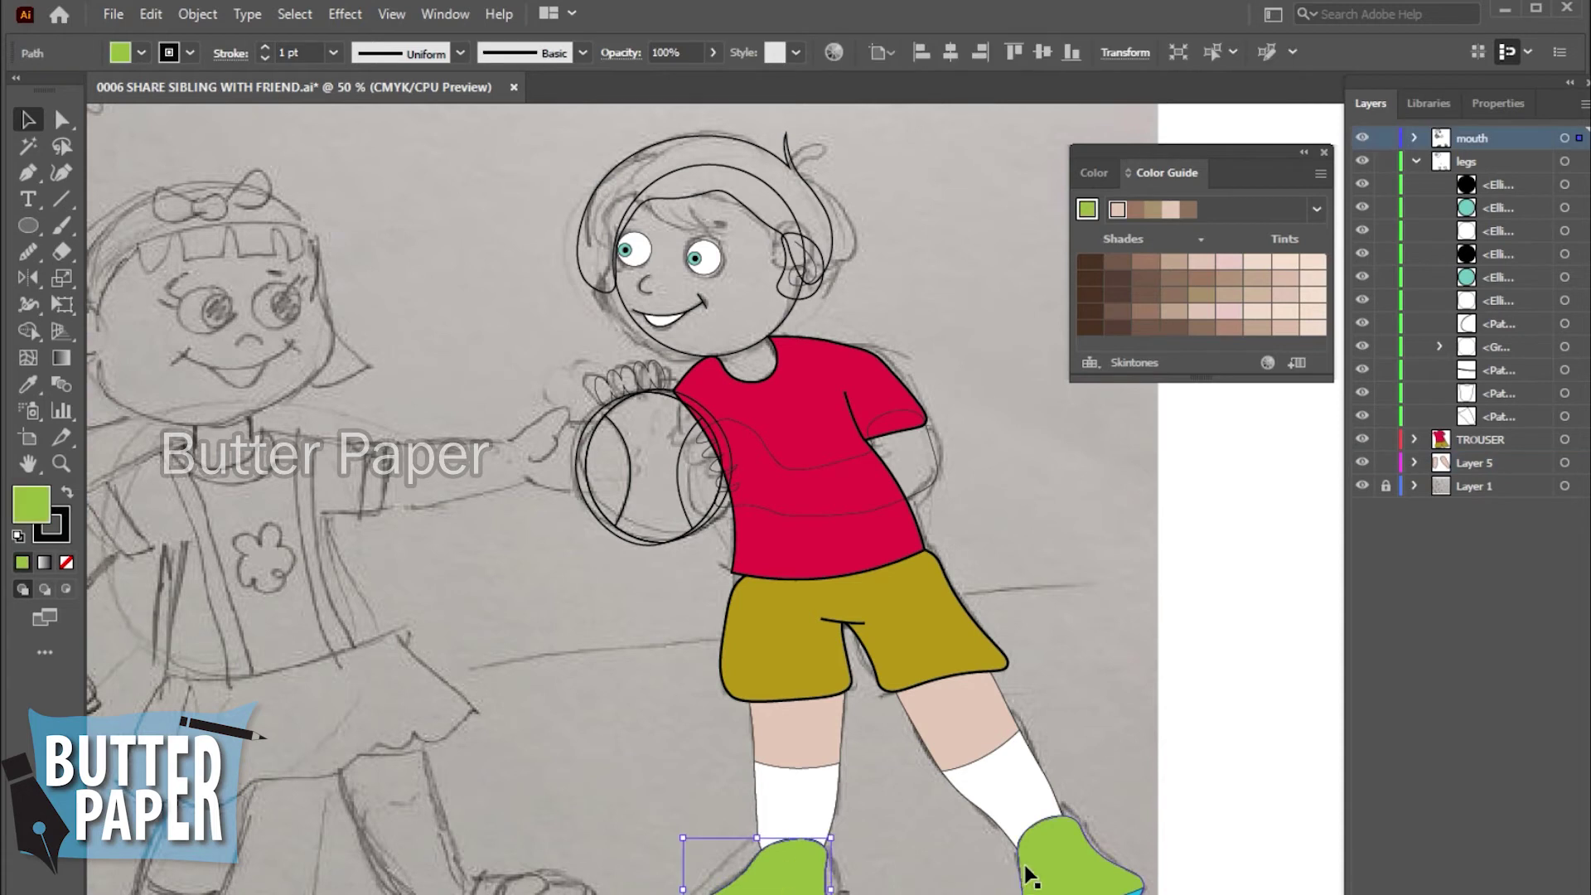
pyautogui.click(1244, 706)
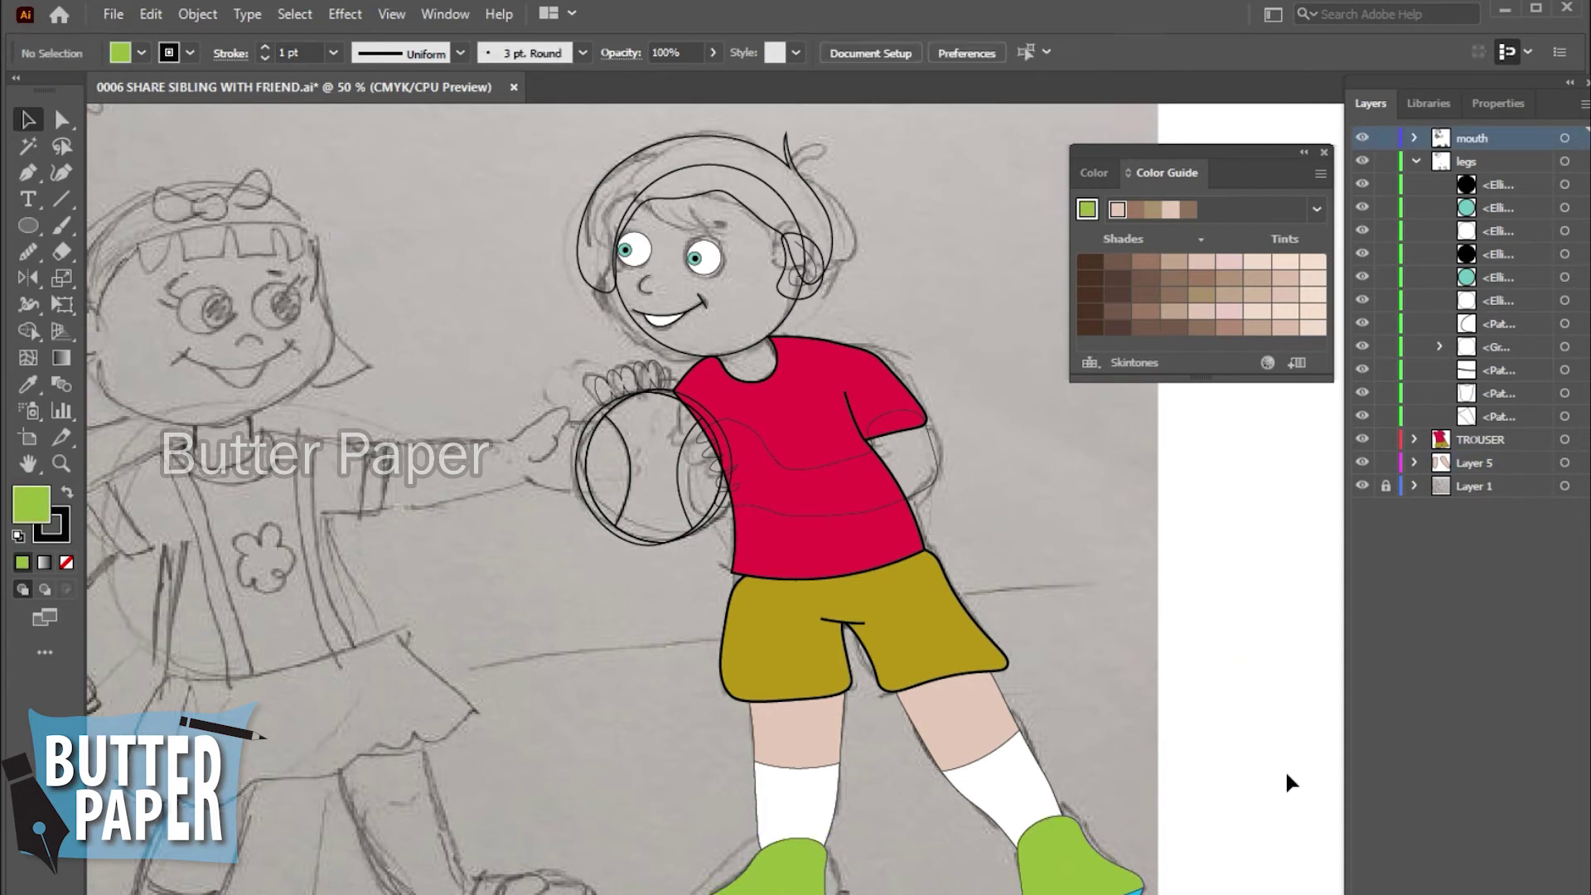
pyautogui.click(936, 463)
# - Try light blue, dark blue and orange fills on the ball outline
pyautogui.click(630, 704)
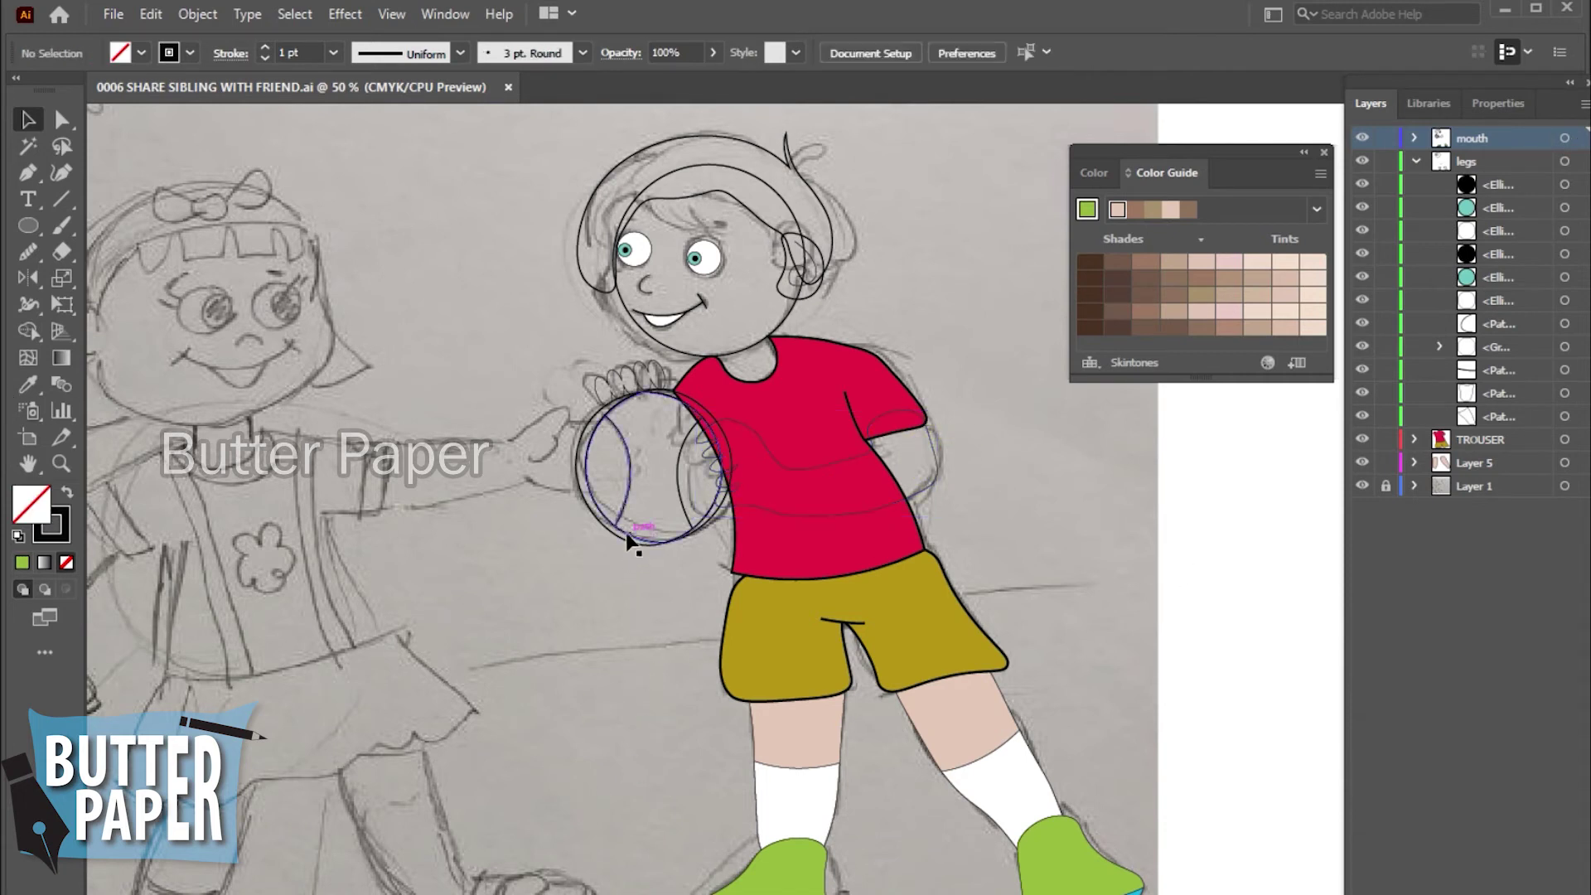
pyautogui.click(623, 536)
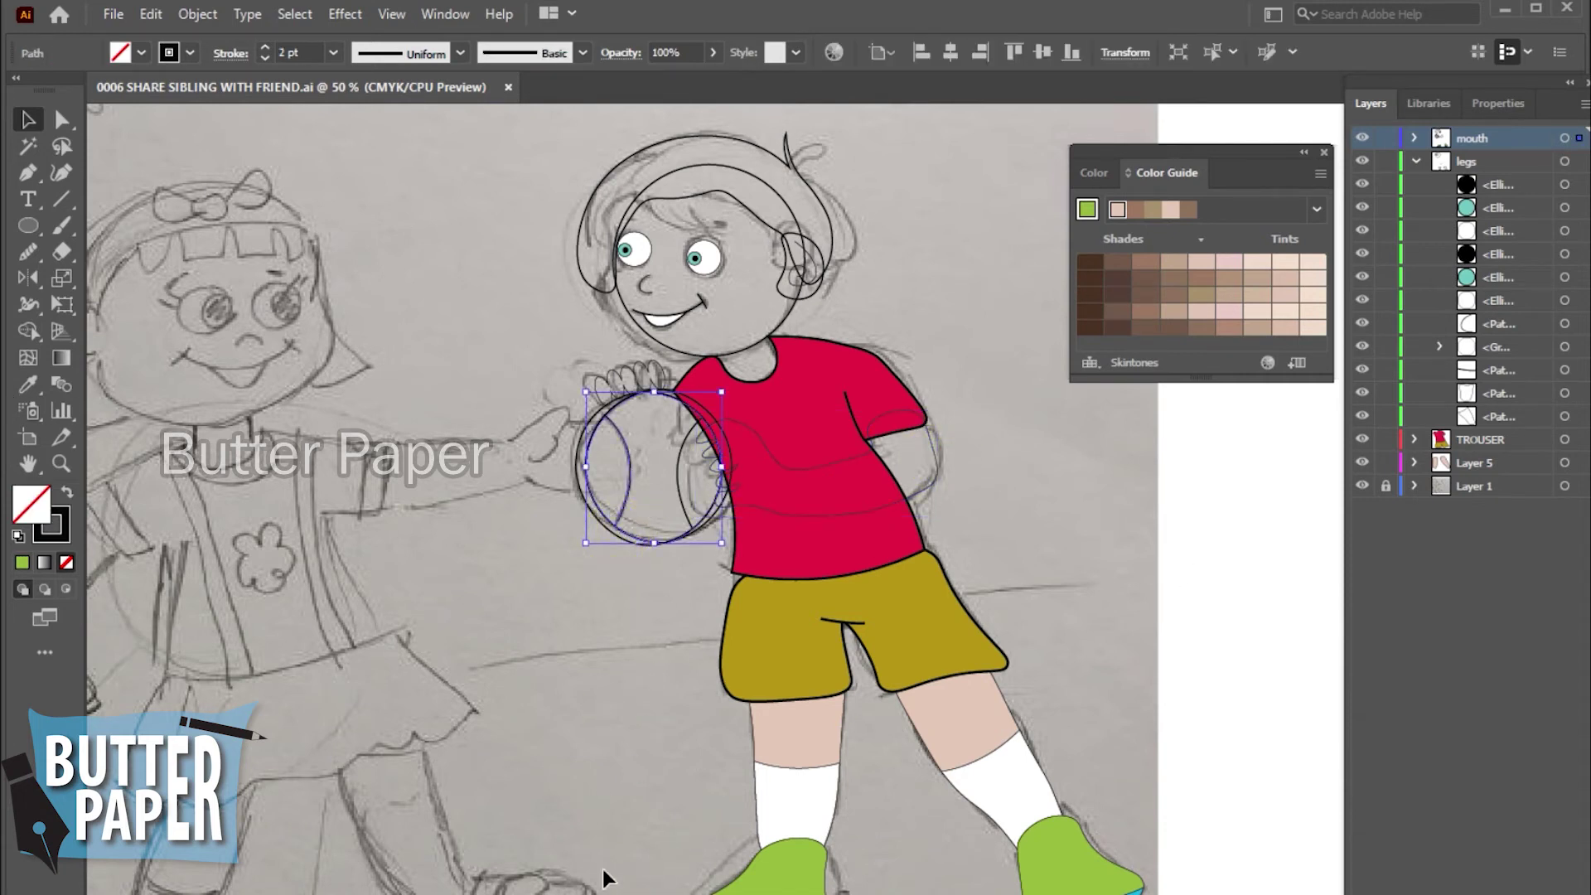
pyautogui.click(1094, 173)
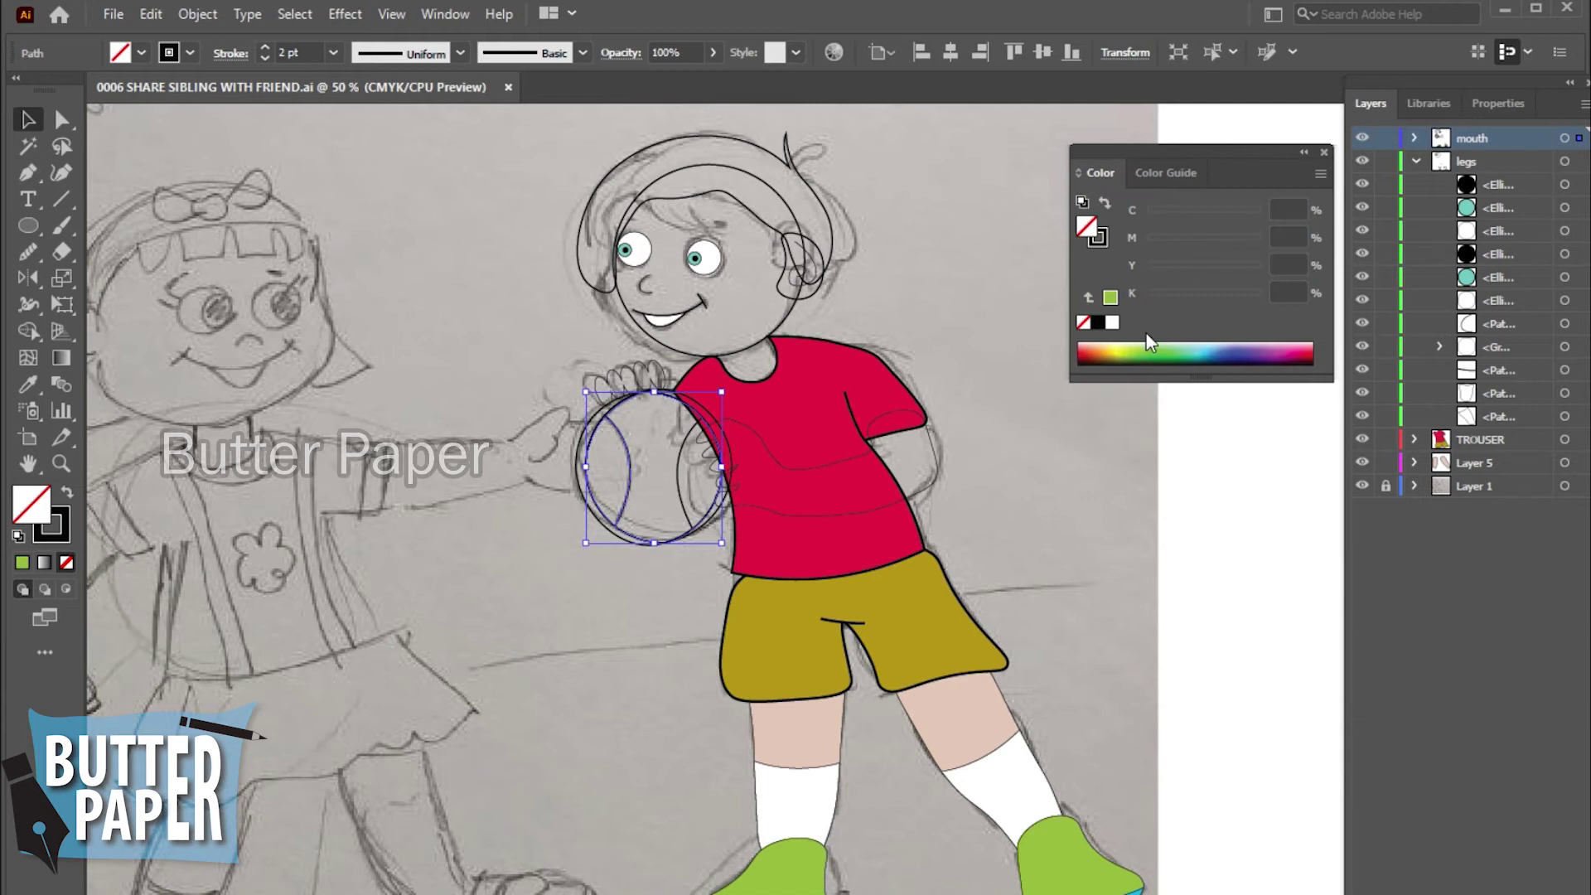
pyautogui.click(1212, 347)
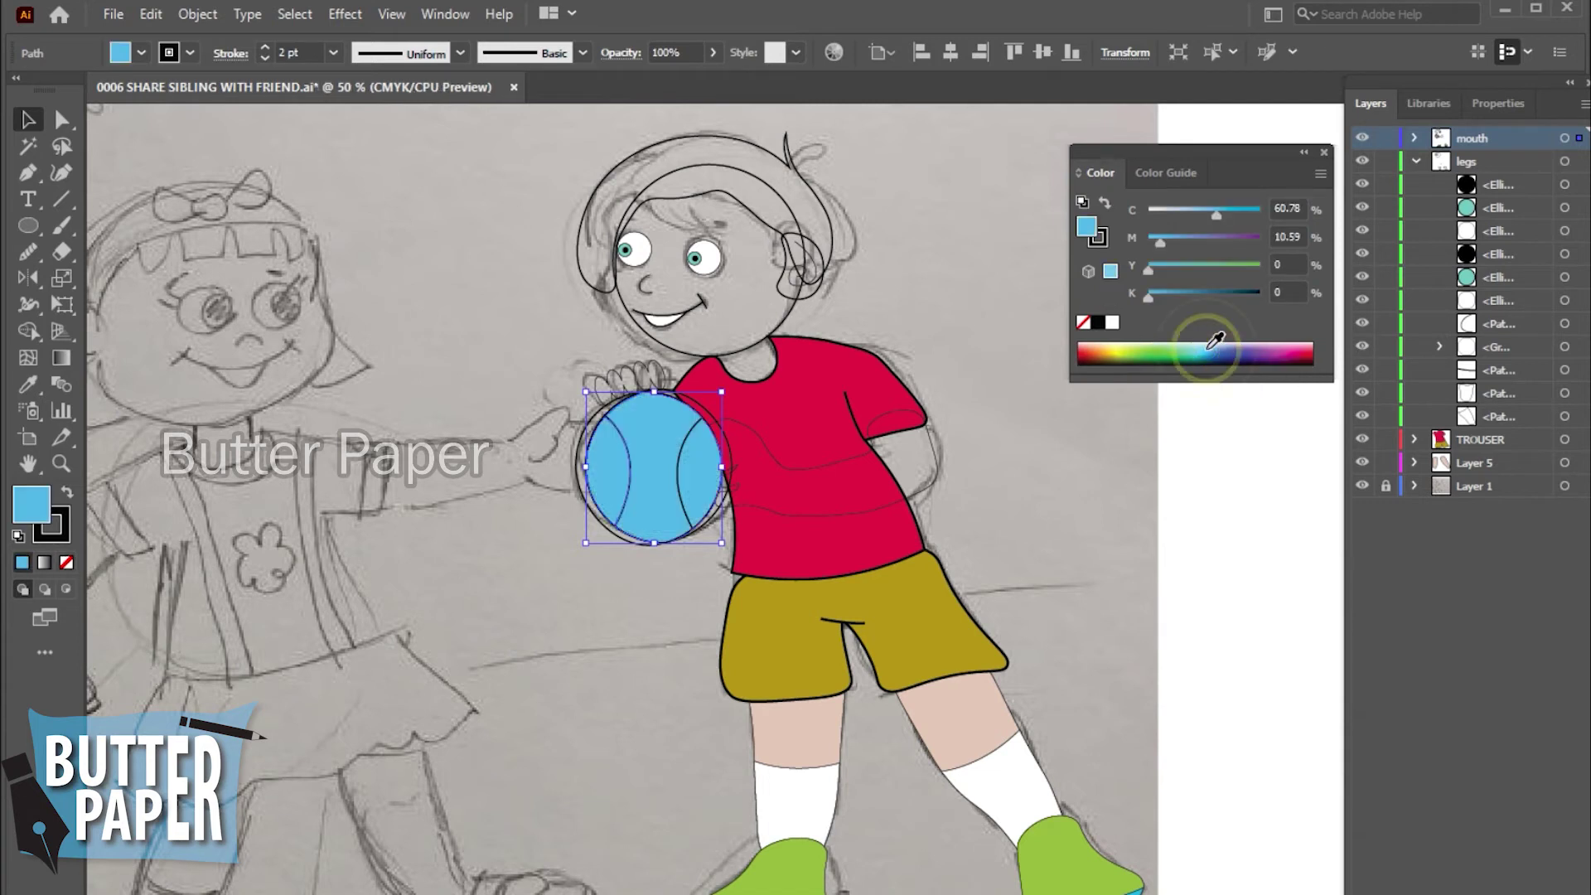
pyautogui.click(1226, 353)
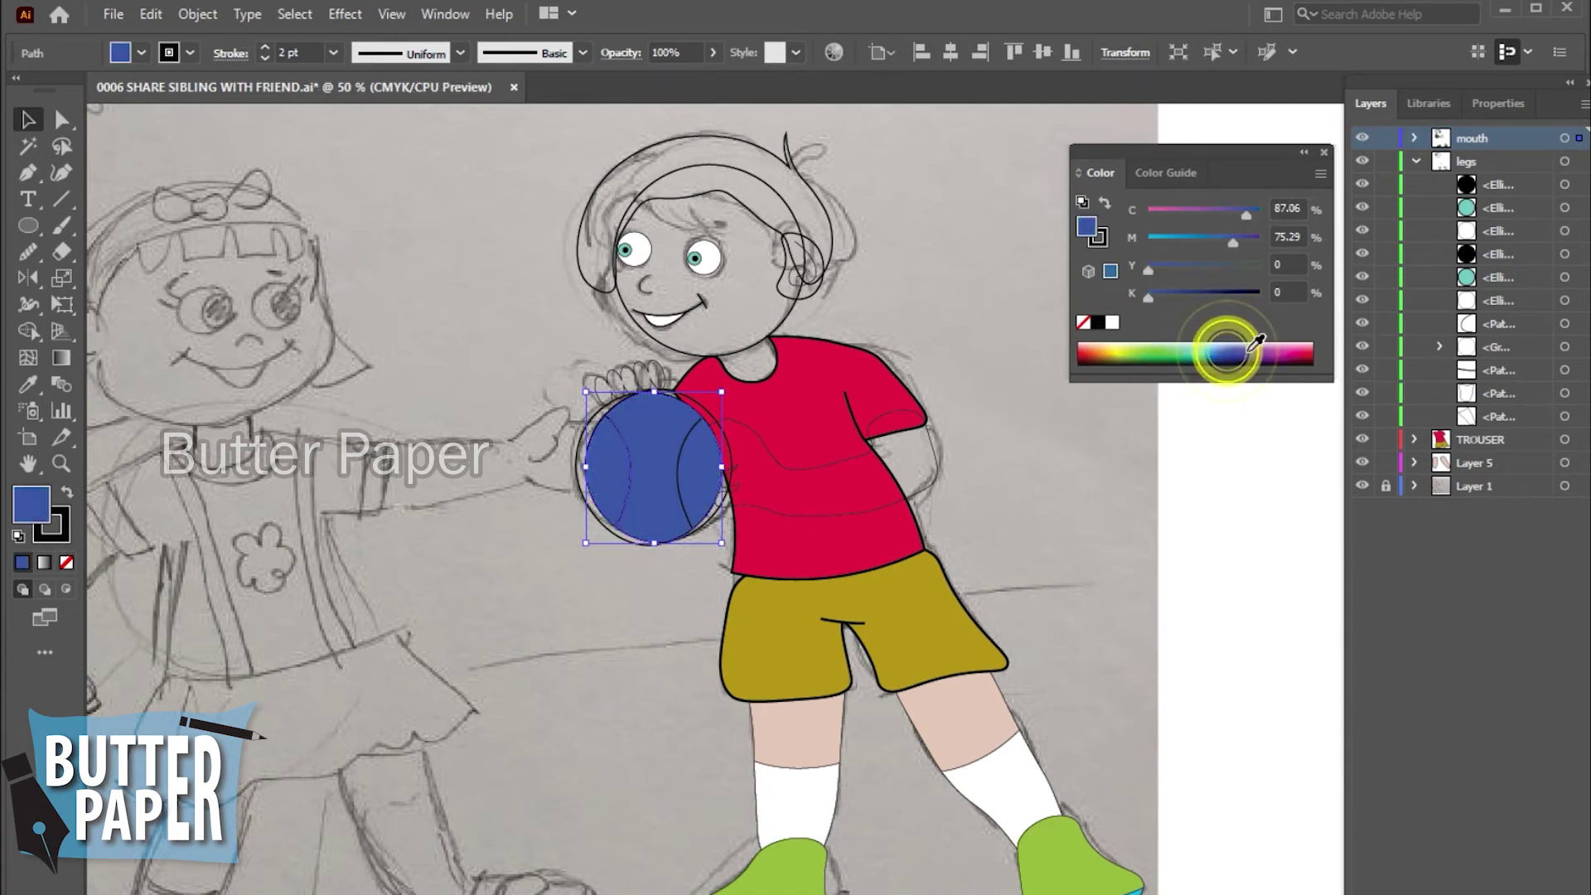
pyautogui.click(1100, 353)
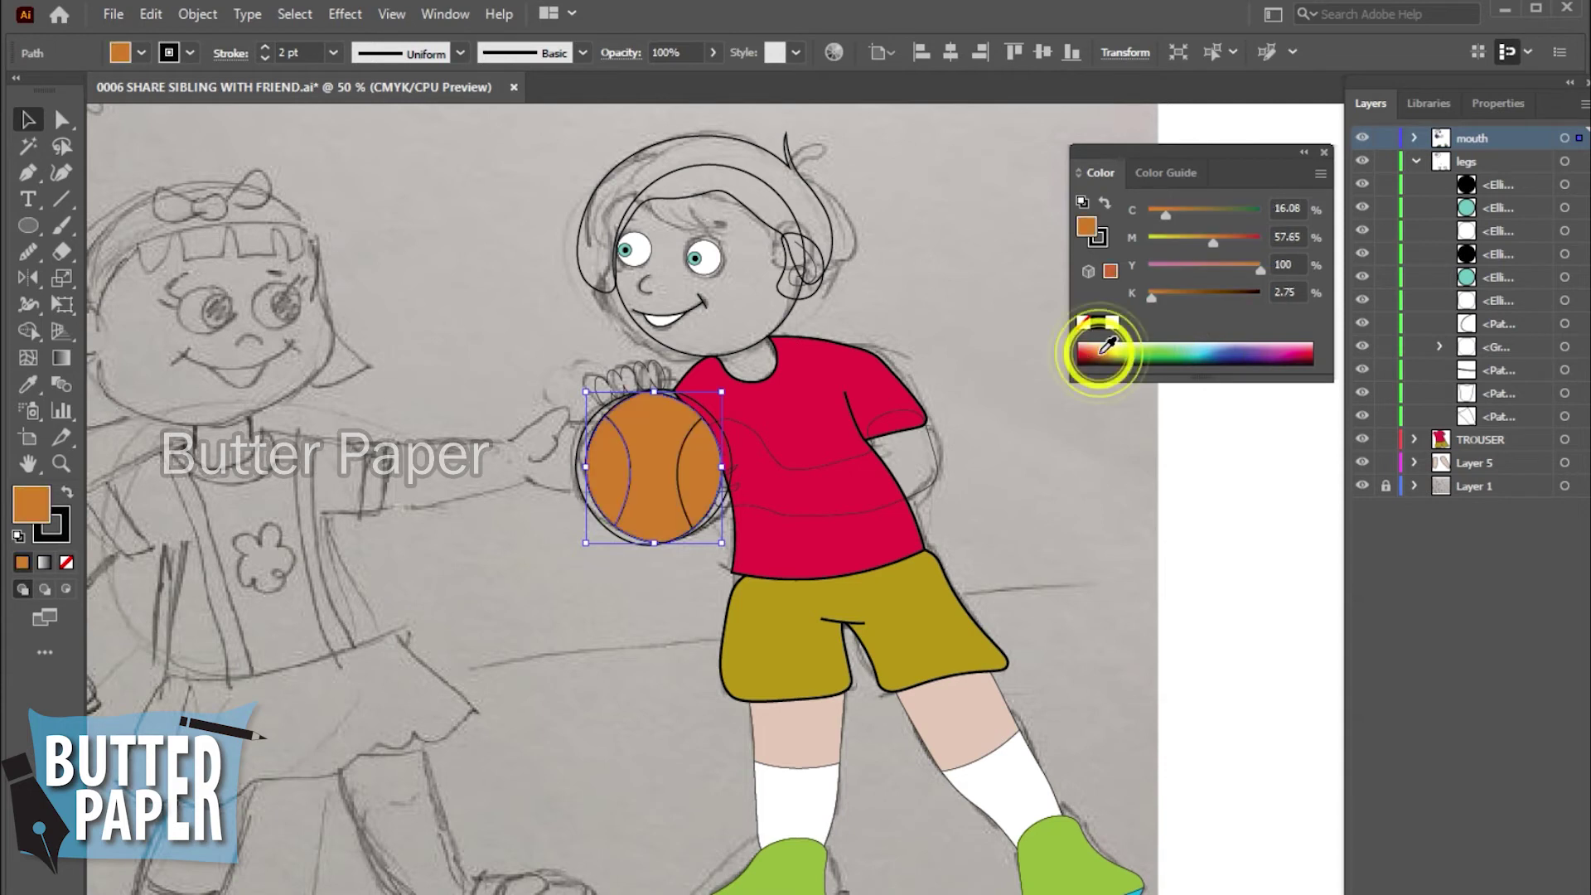
pyautogui.click(1095, 351)
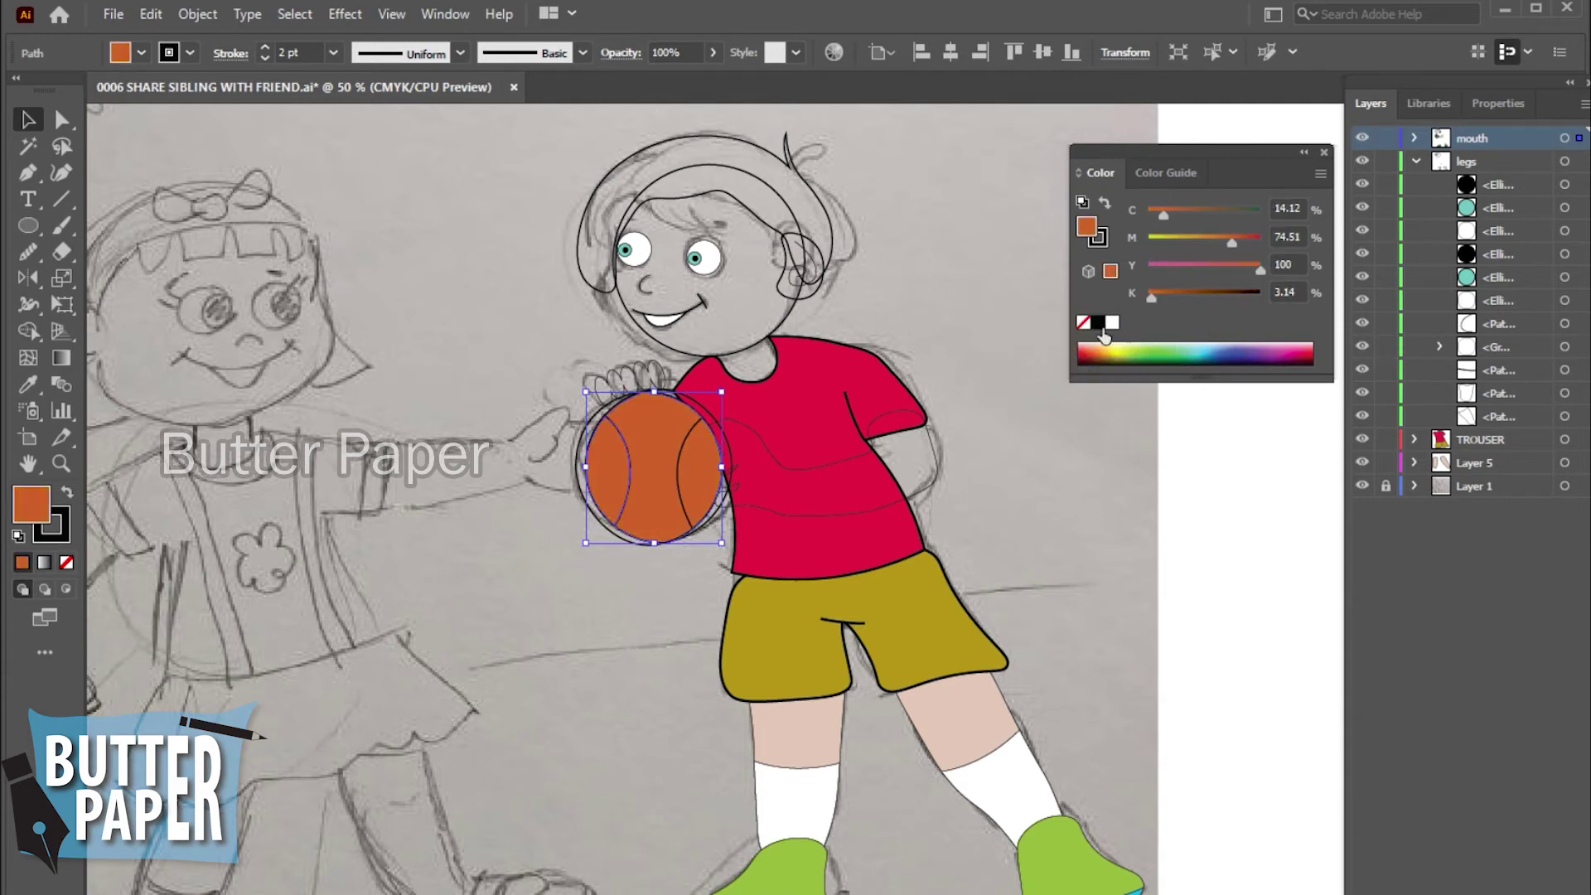
# - Try several Skintones browns and tans from the Color Guide on the ball
pyautogui.click(1156, 171)
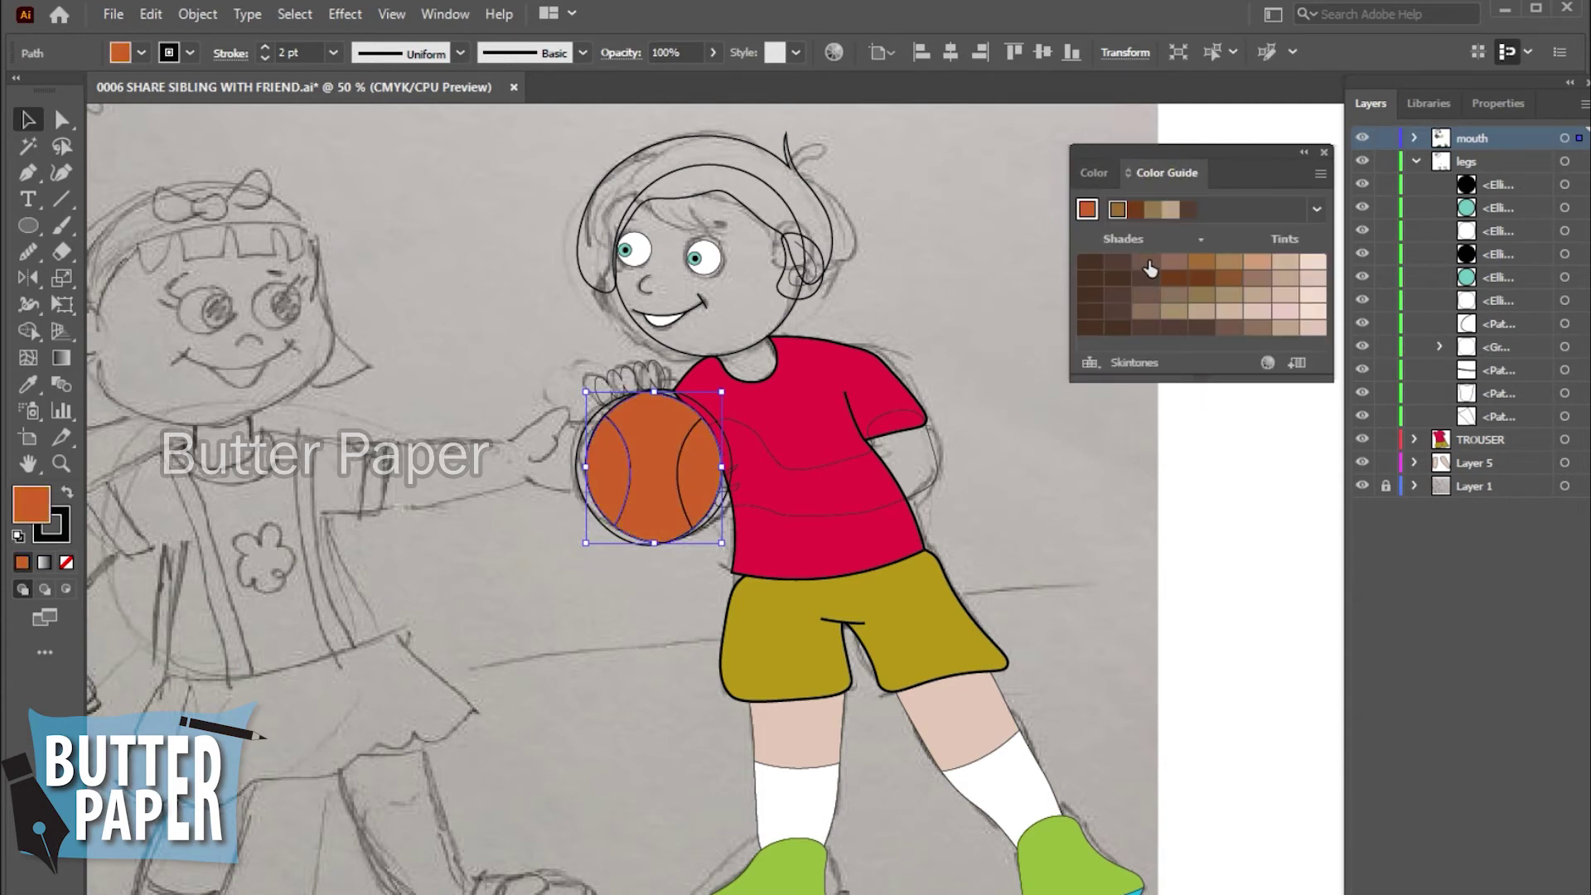
pyautogui.click(1146, 263)
pyautogui.click(1200, 263)
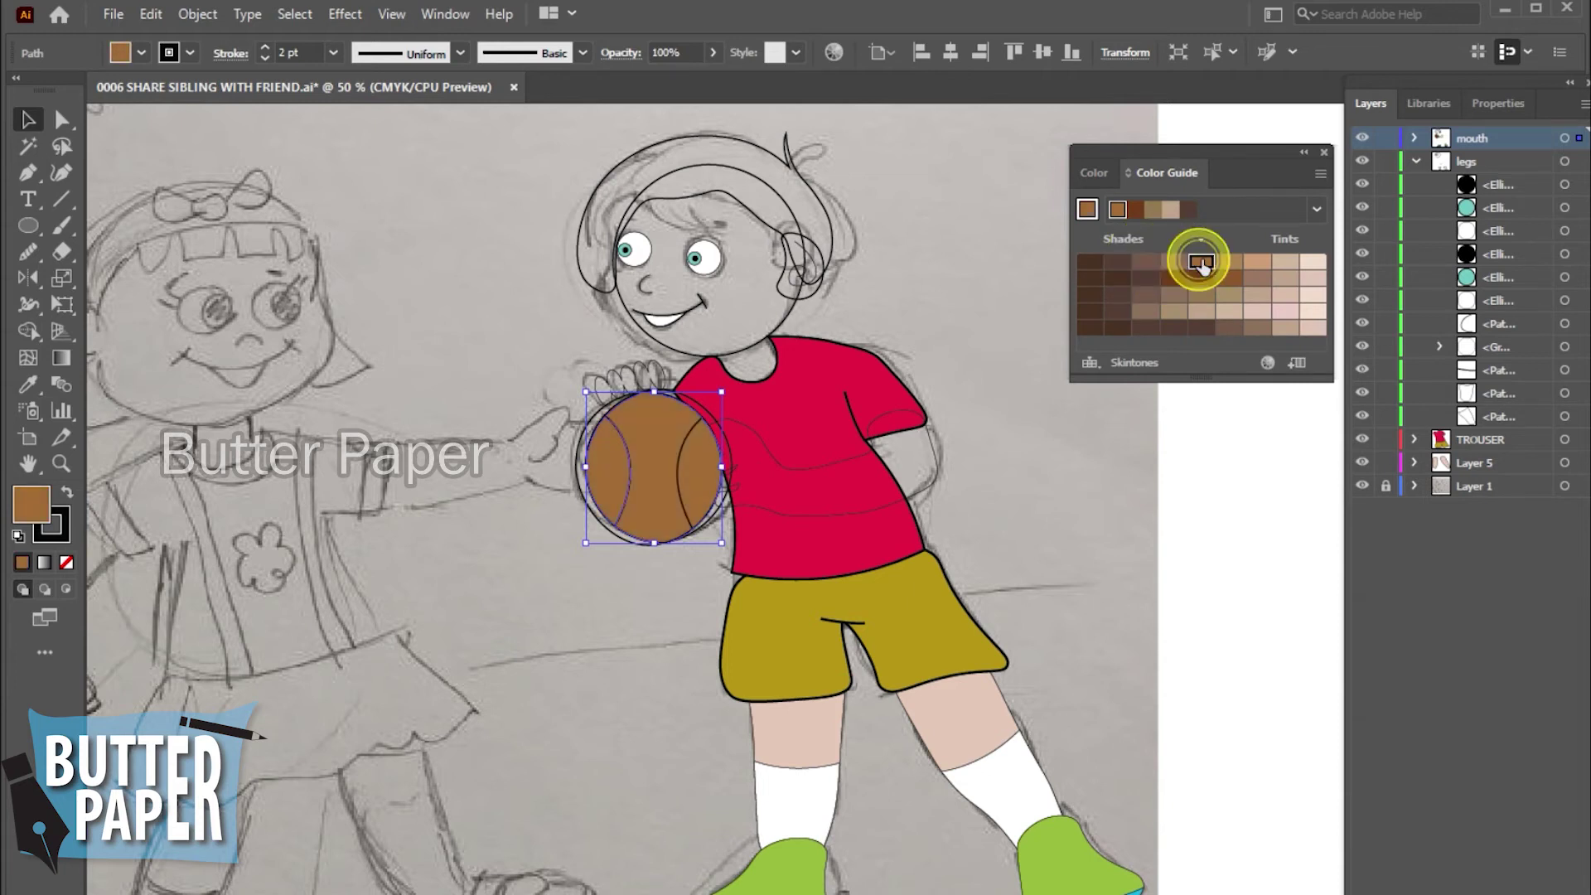
pyautogui.click(1257, 262)
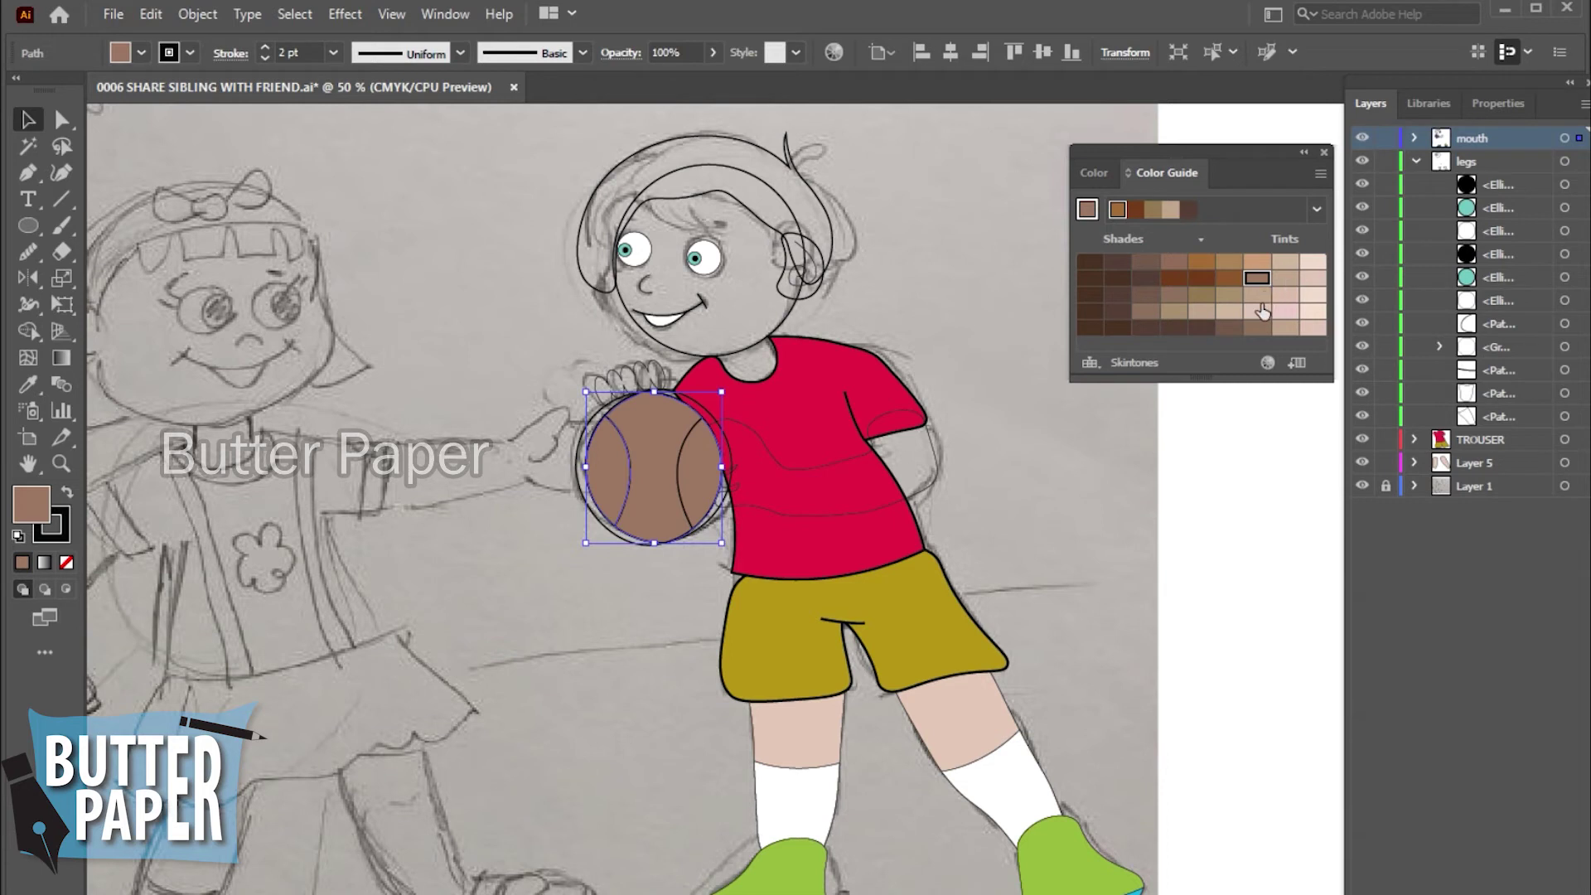
pyautogui.click(1228, 329)
pyautogui.click(1201, 329)
pyautogui.click(1200, 310)
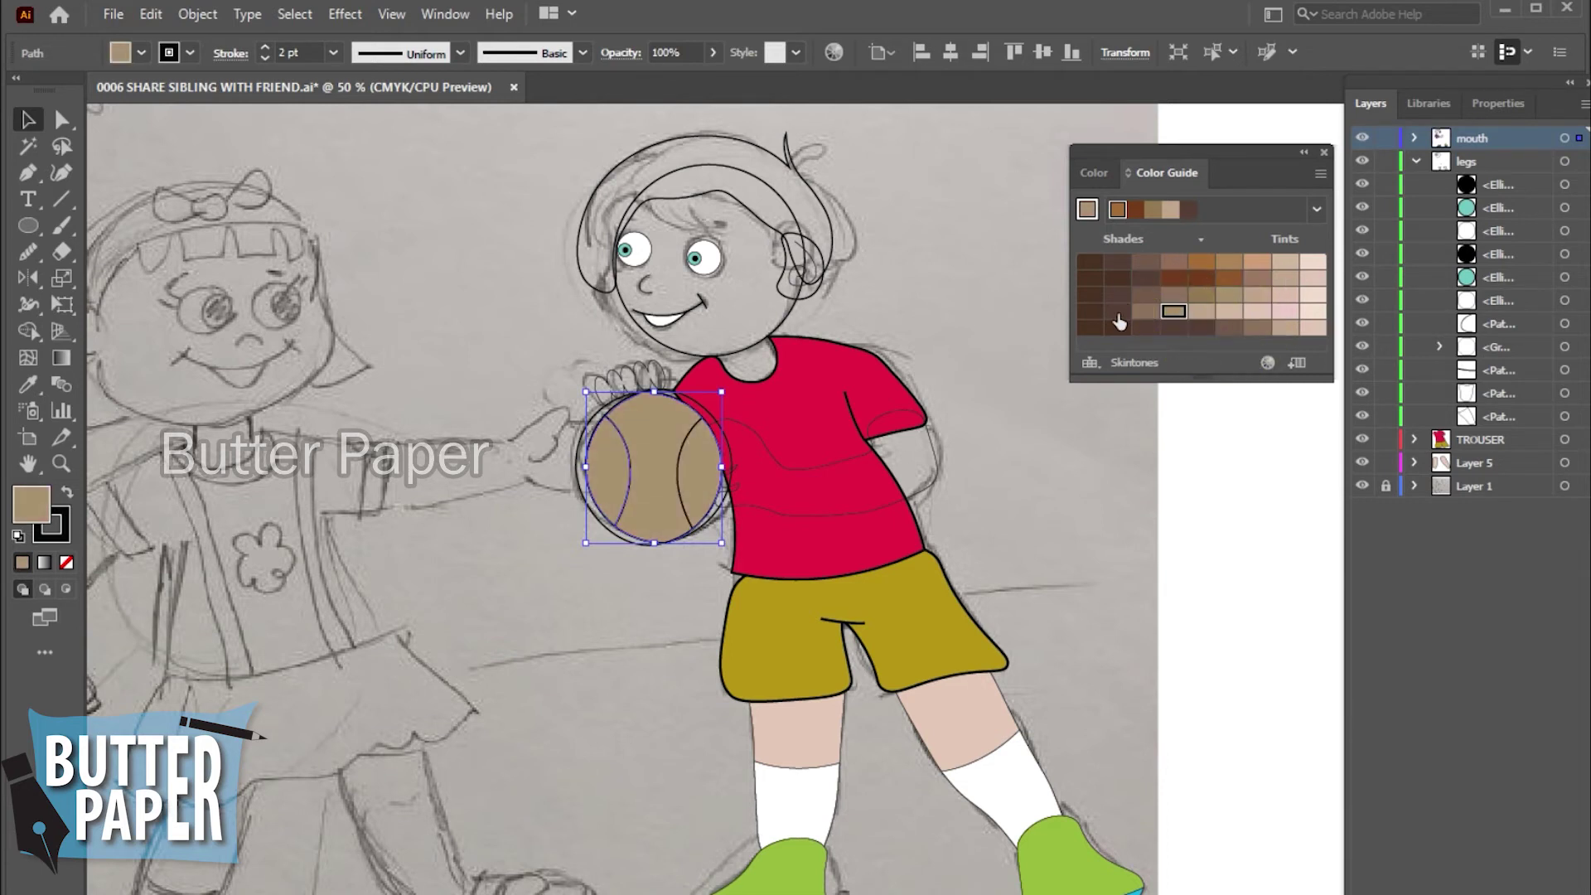
# - Settle the ball fill on the palest pink-tan skintone swatch
pyautogui.click(1119, 328)
pyautogui.click(1173, 329)
pyautogui.click(1229, 329)
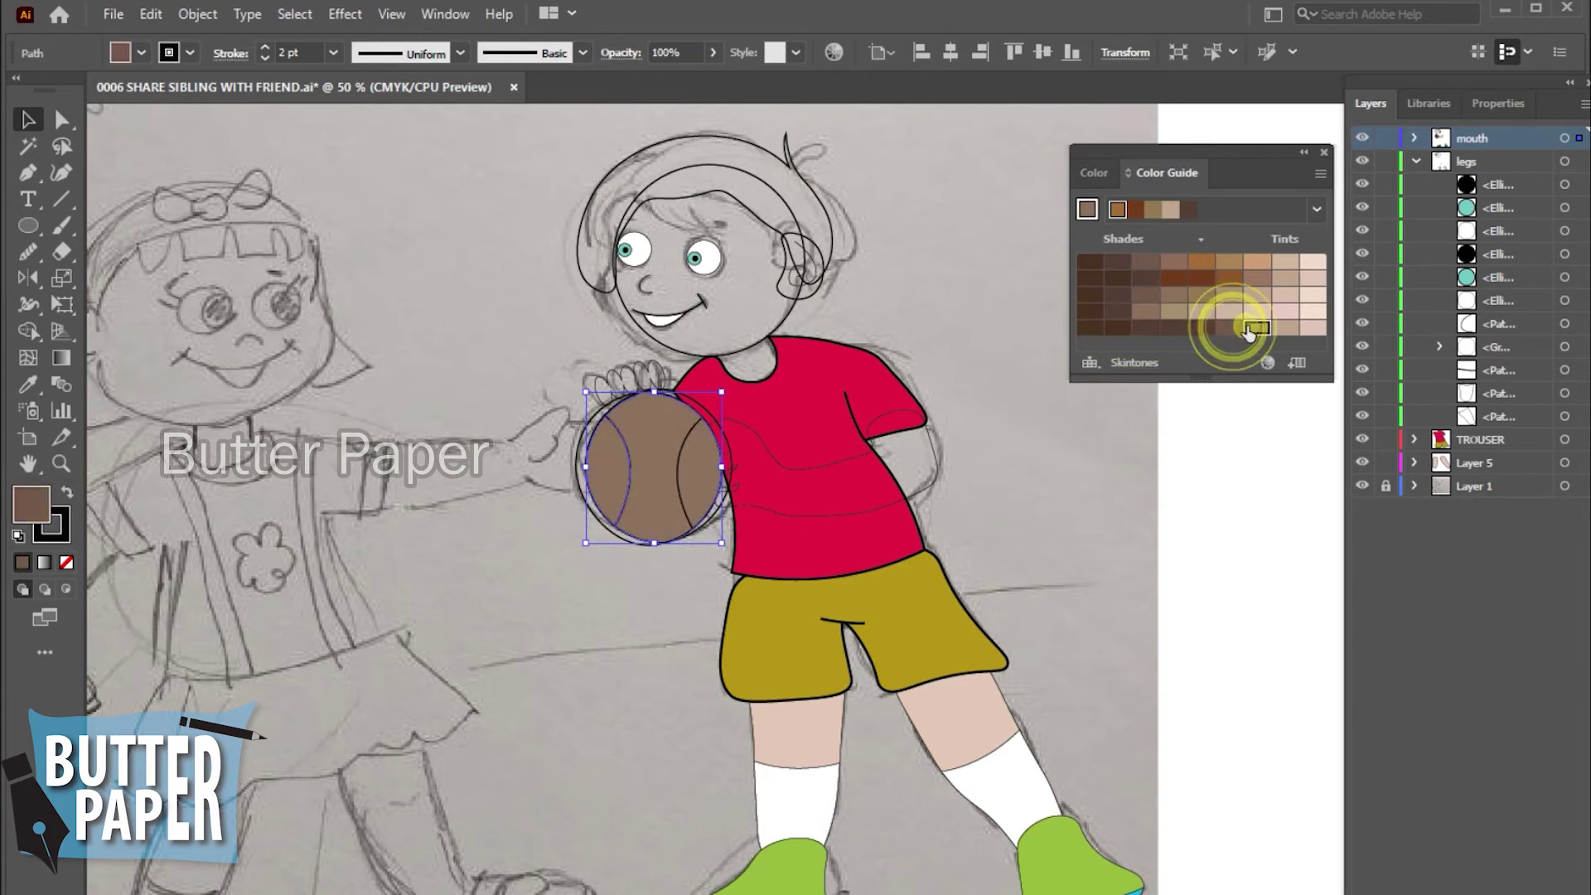
pyautogui.click(1284, 328)
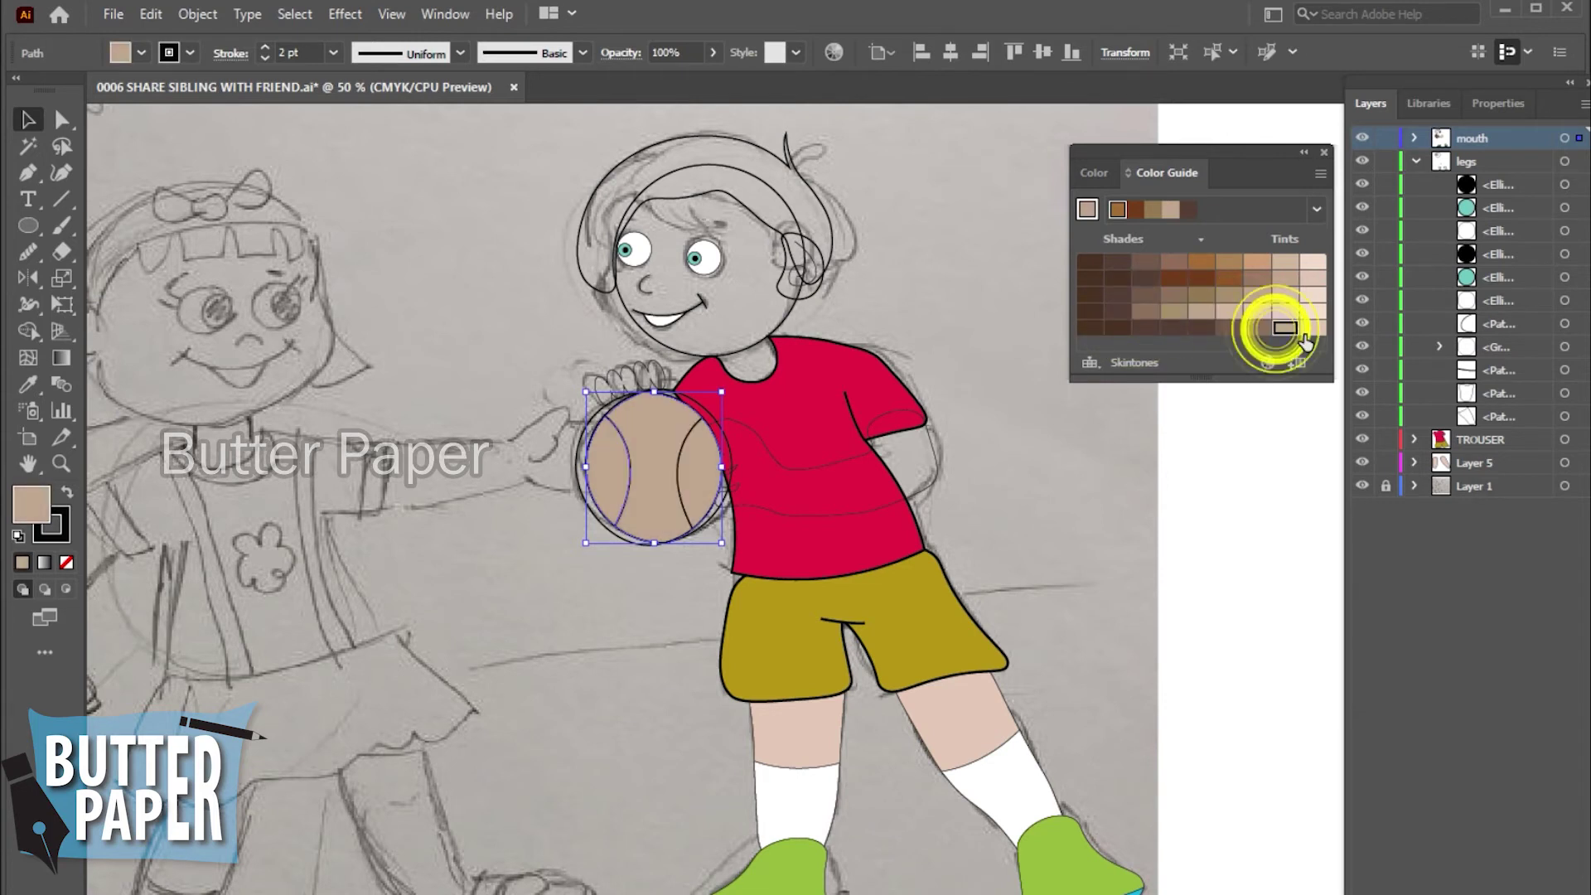
pyautogui.click(1313, 328)
pyautogui.click(1313, 312)
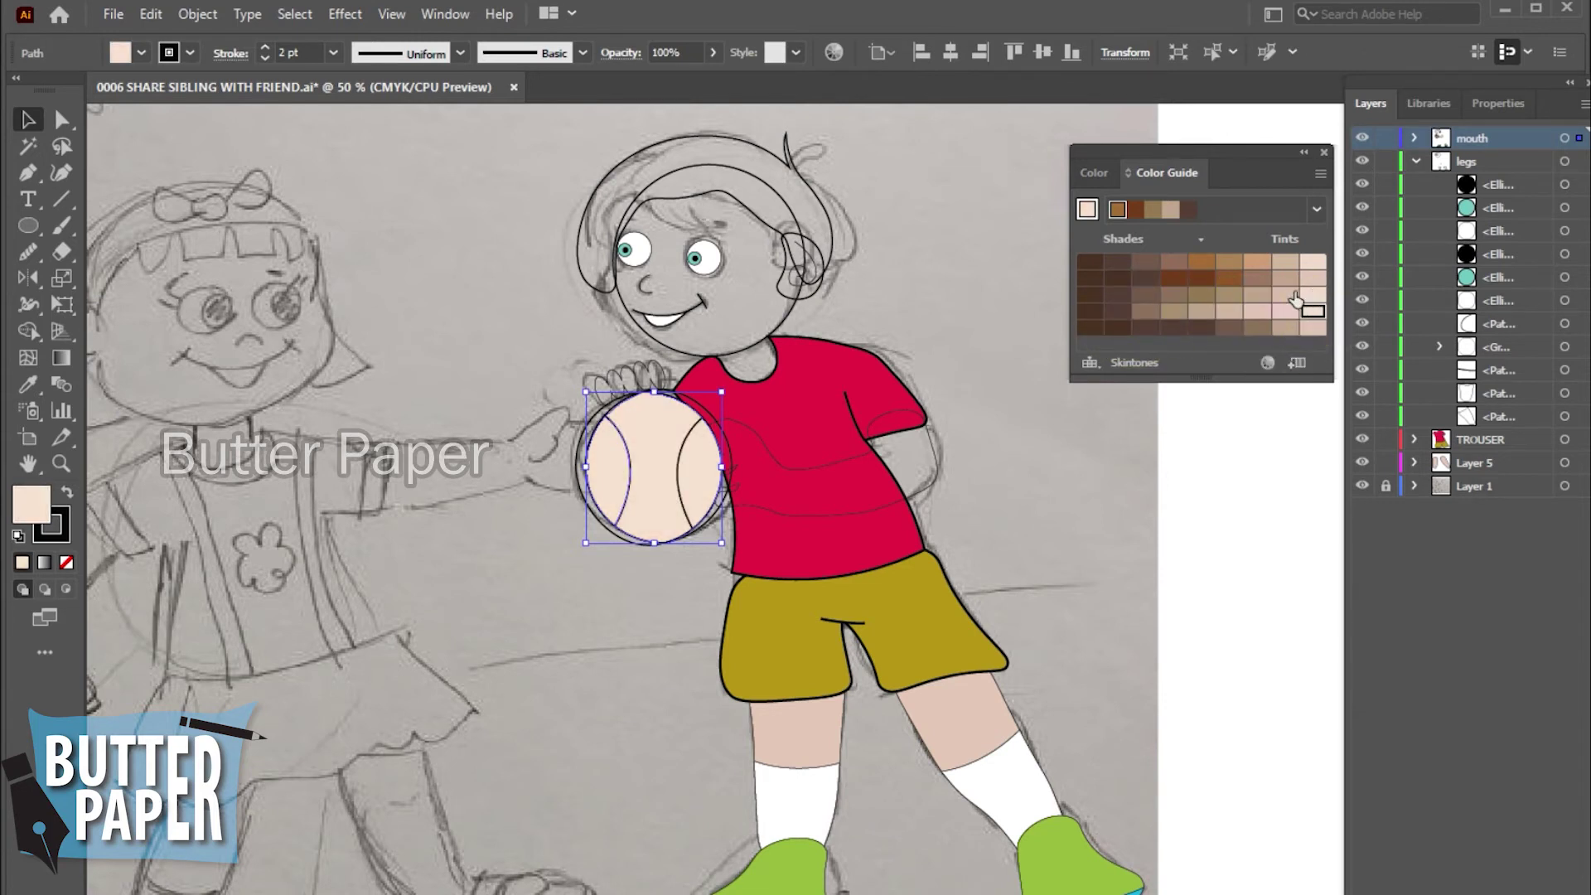
# - Eyedropper the ball's pink-tan fill onto the two other ball arc paths
pyautogui.click(1202, 556)
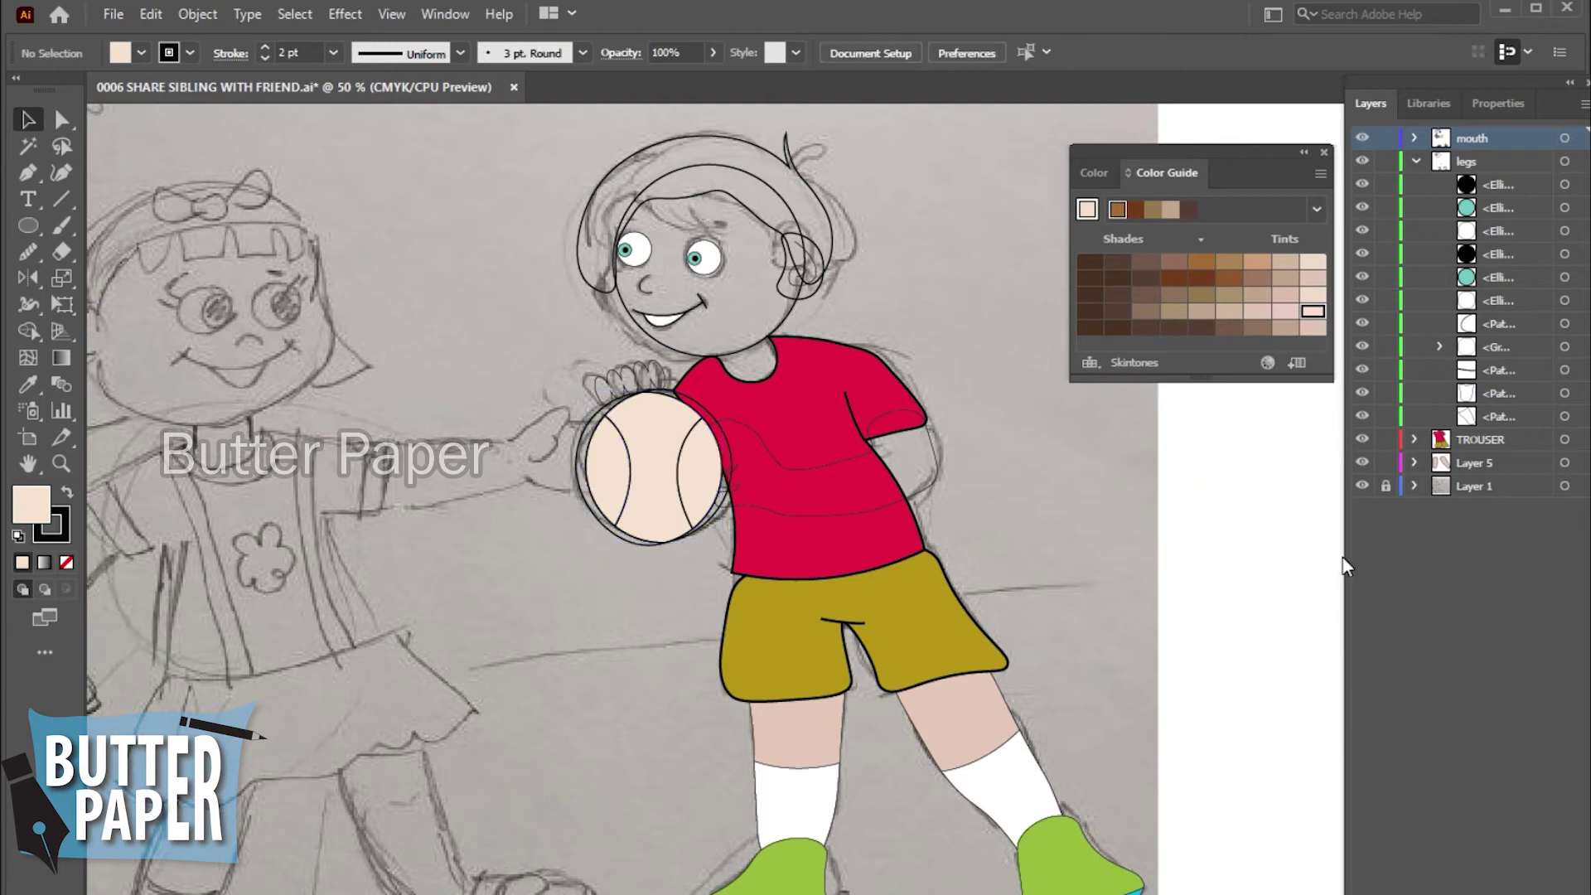
pyautogui.click(578, 469)
pyautogui.click(27, 385)
pyautogui.click(632, 455)
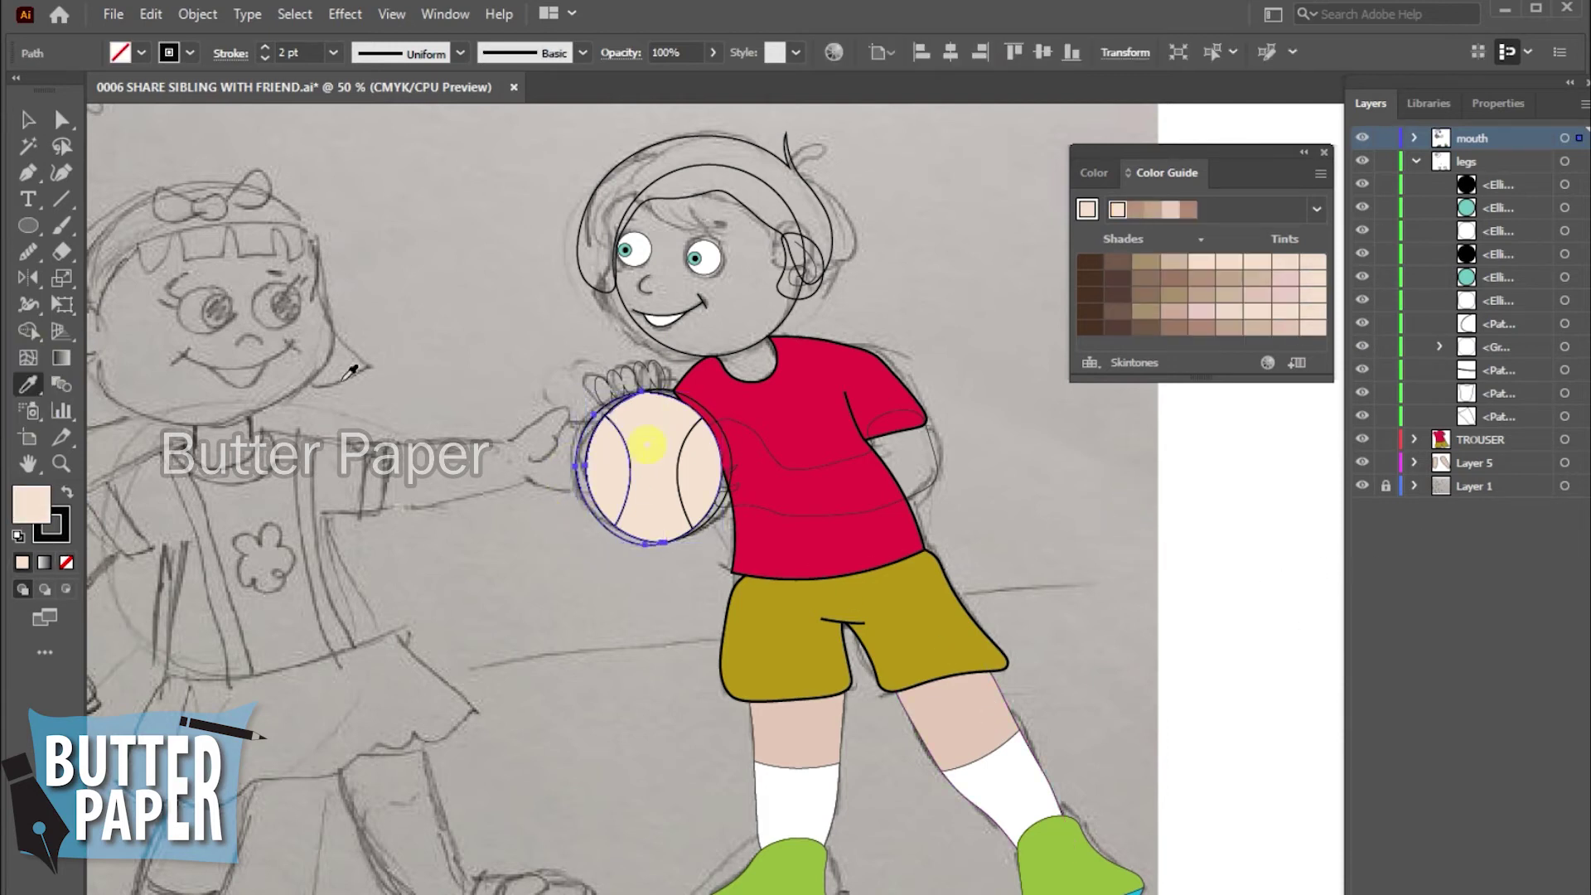
pyautogui.click(27, 119)
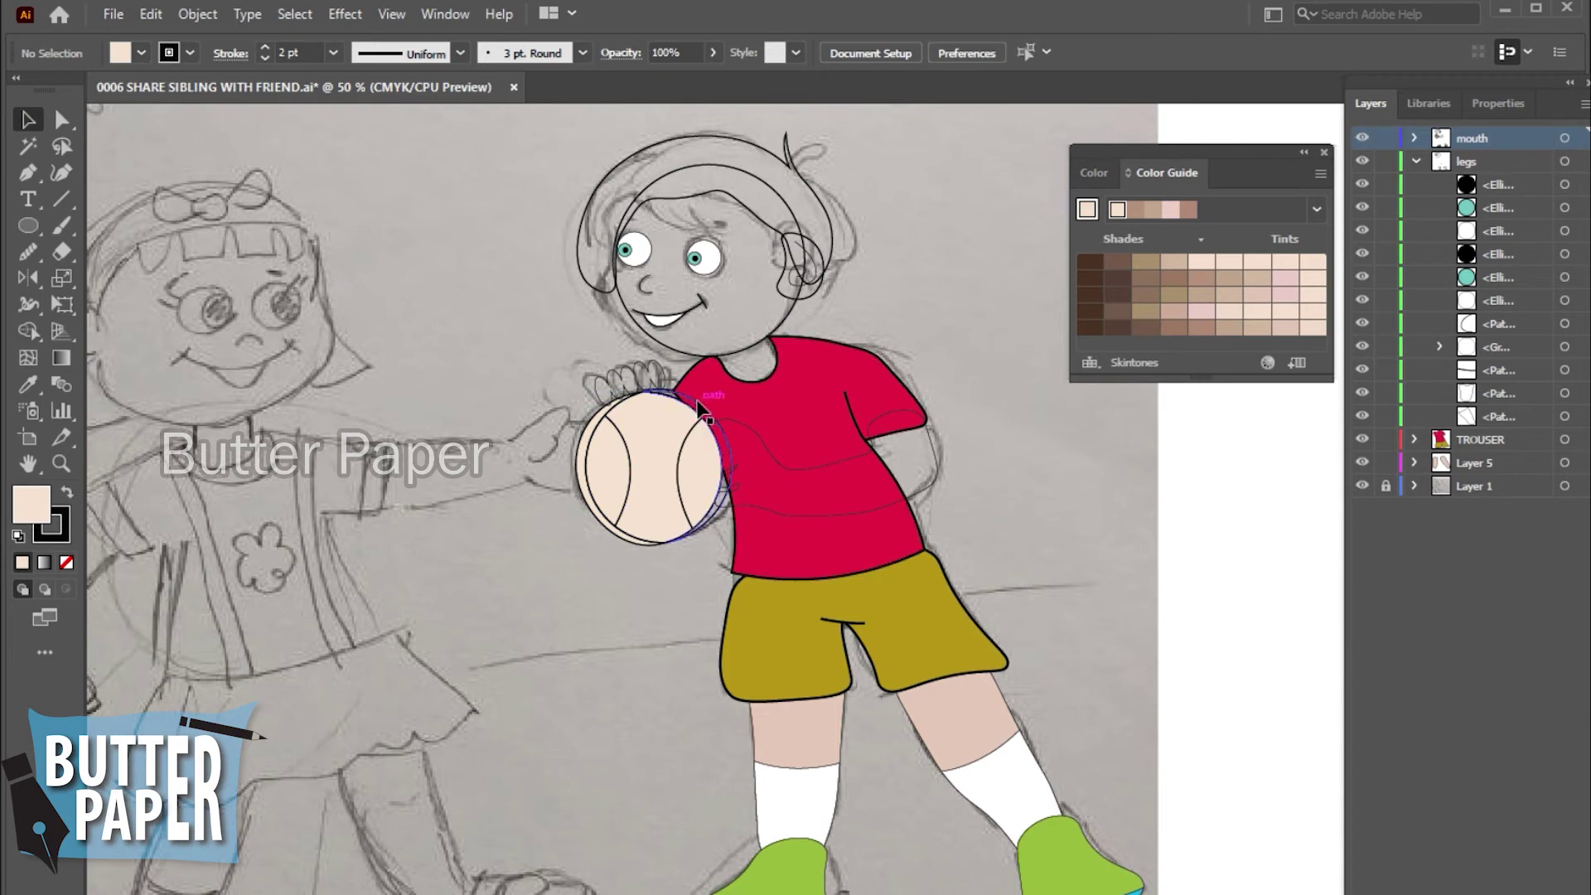
pyautogui.click(692, 402)
pyautogui.click(29, 384)
pyautogui.click(647, 431)
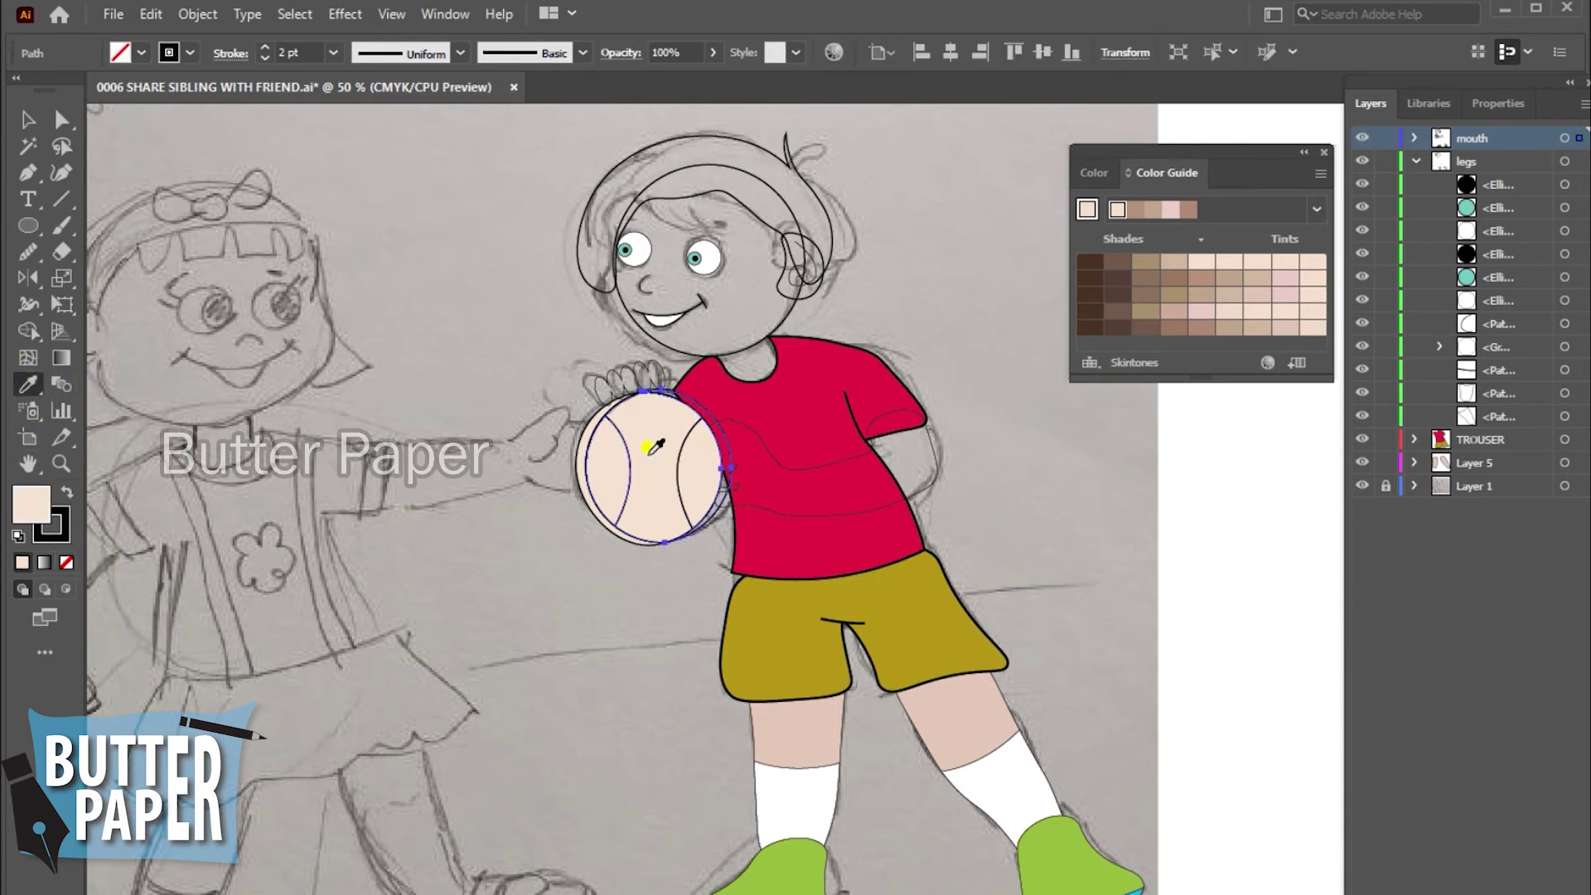
pyautogui.press('v')
pyautogui.click(1107, 570)
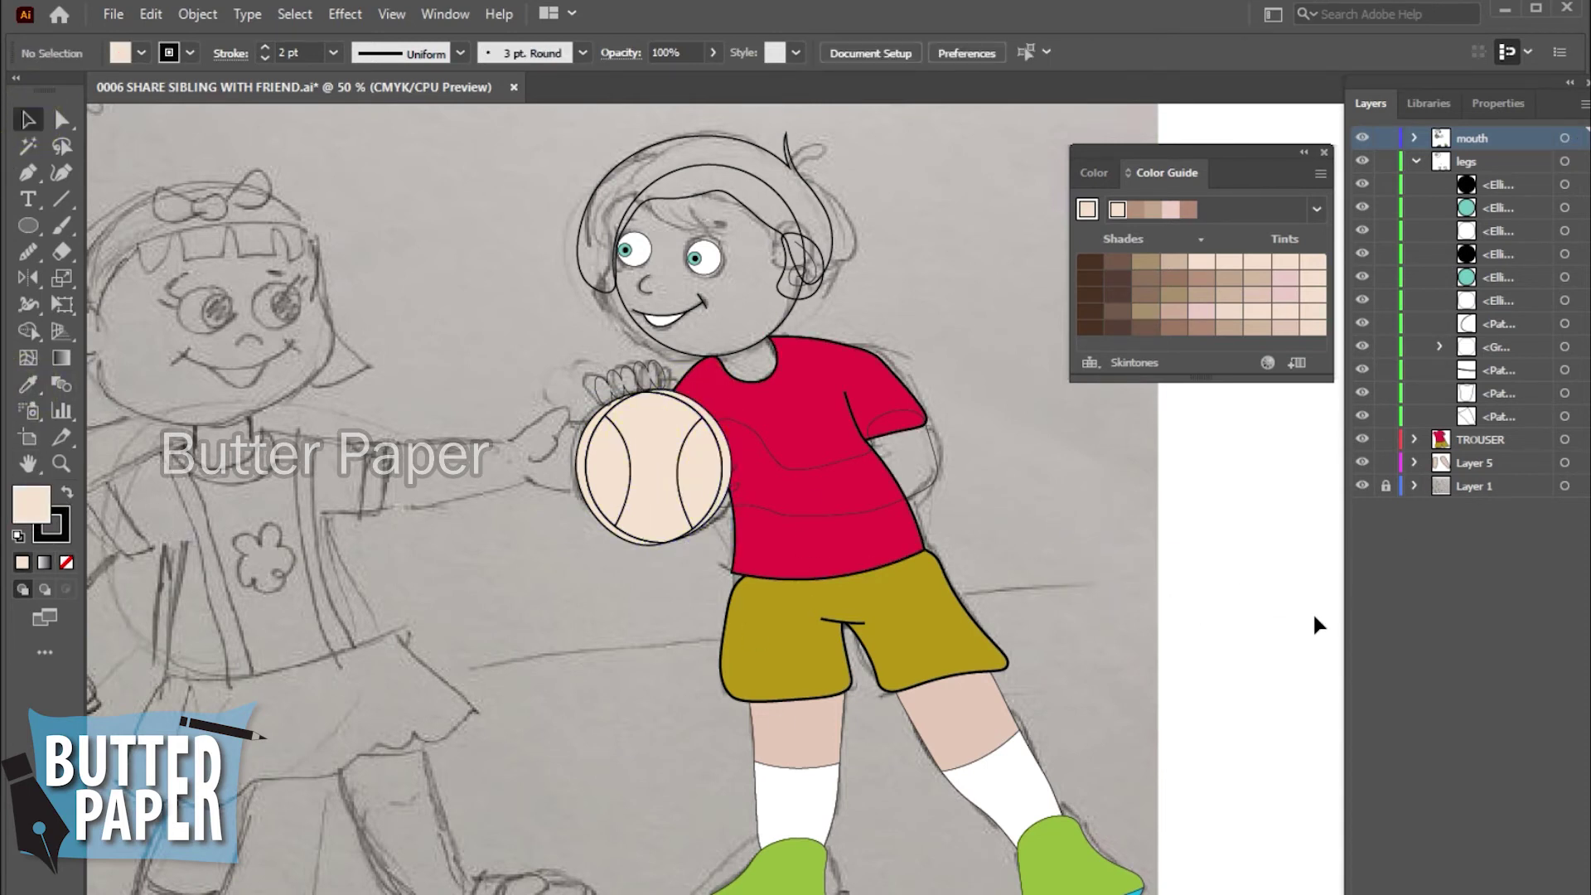
# - Fill the fingers over the ball with the legs' skin tone using the Eyedropper
pyautogui.click(627, 383)
pyautogui.press('i')
pyautogui.click(788, 719)
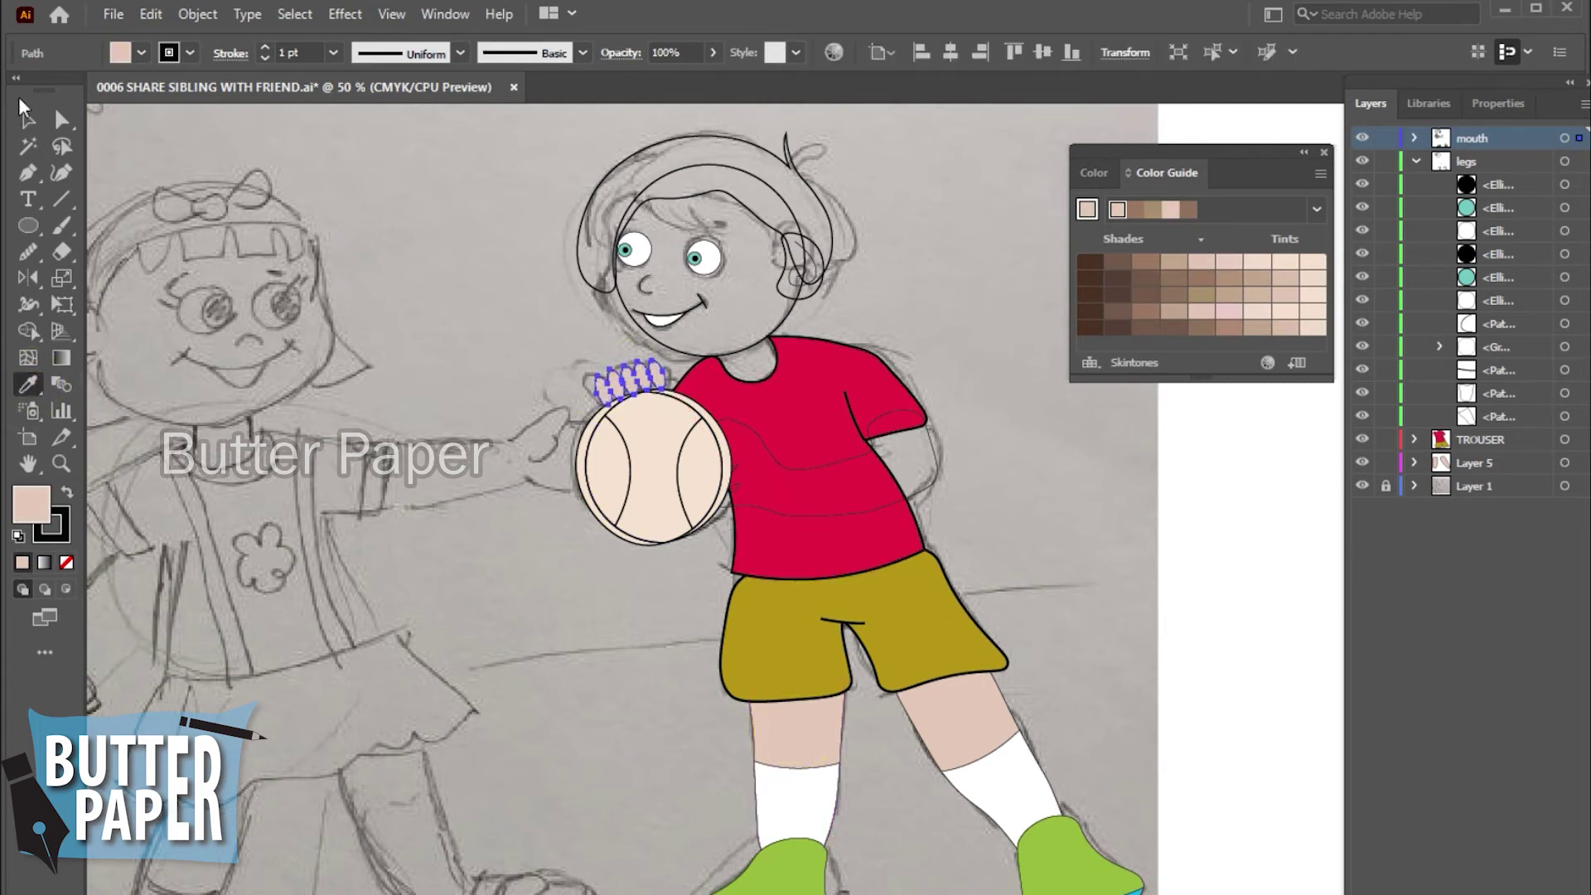
pyautogui.press('v')
pyautogui.click(1274, 533)
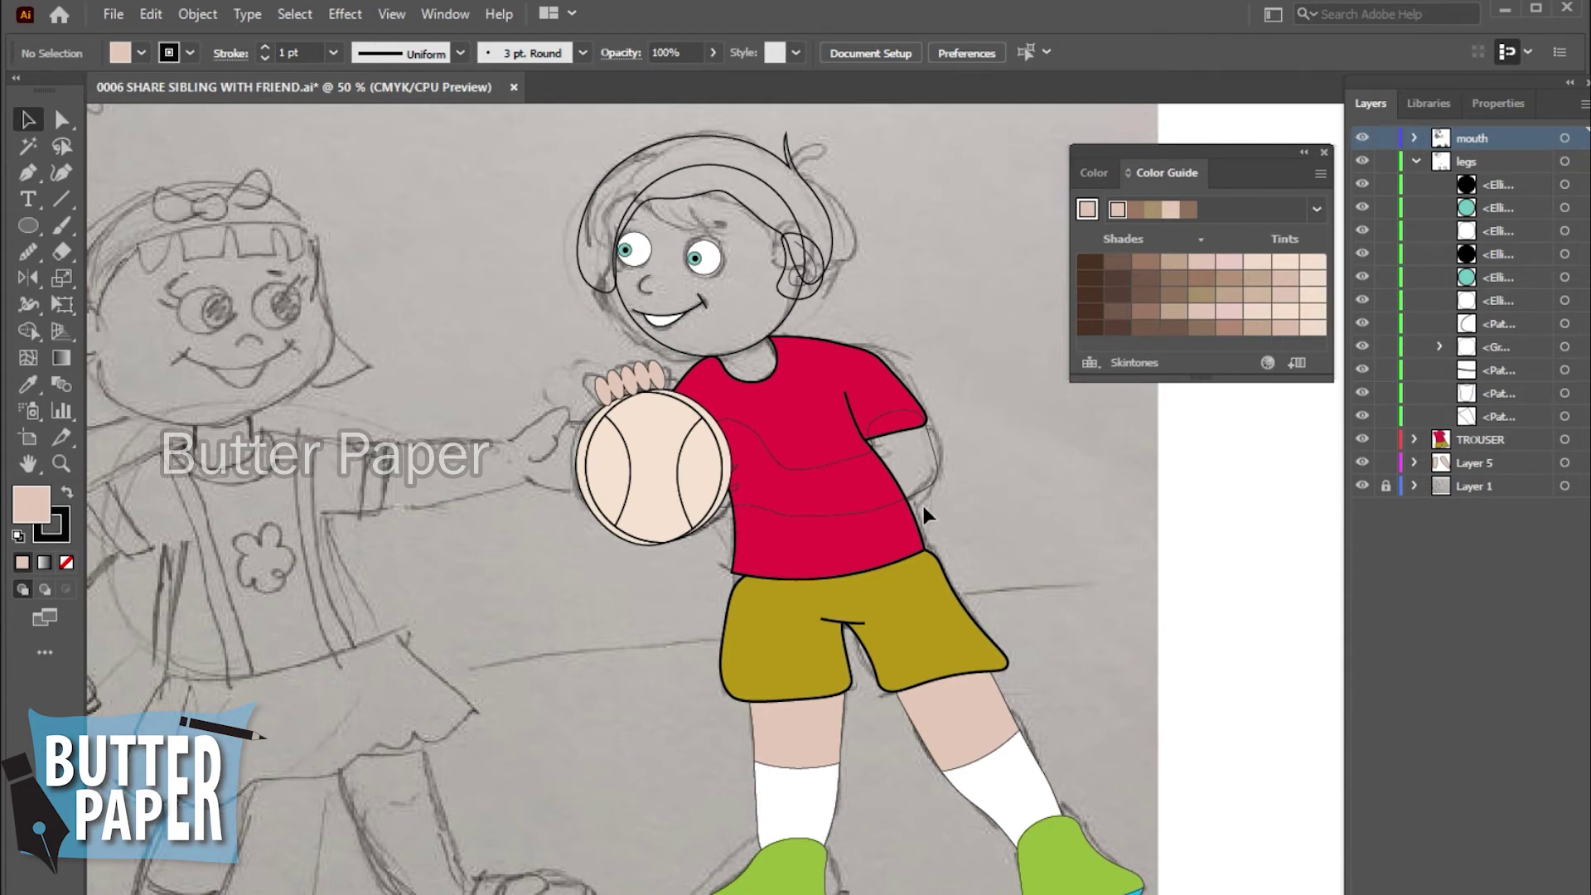
# - Fill the head circle with the leg skin colour using the Eyedropper
pyautogui.click(931, 473)
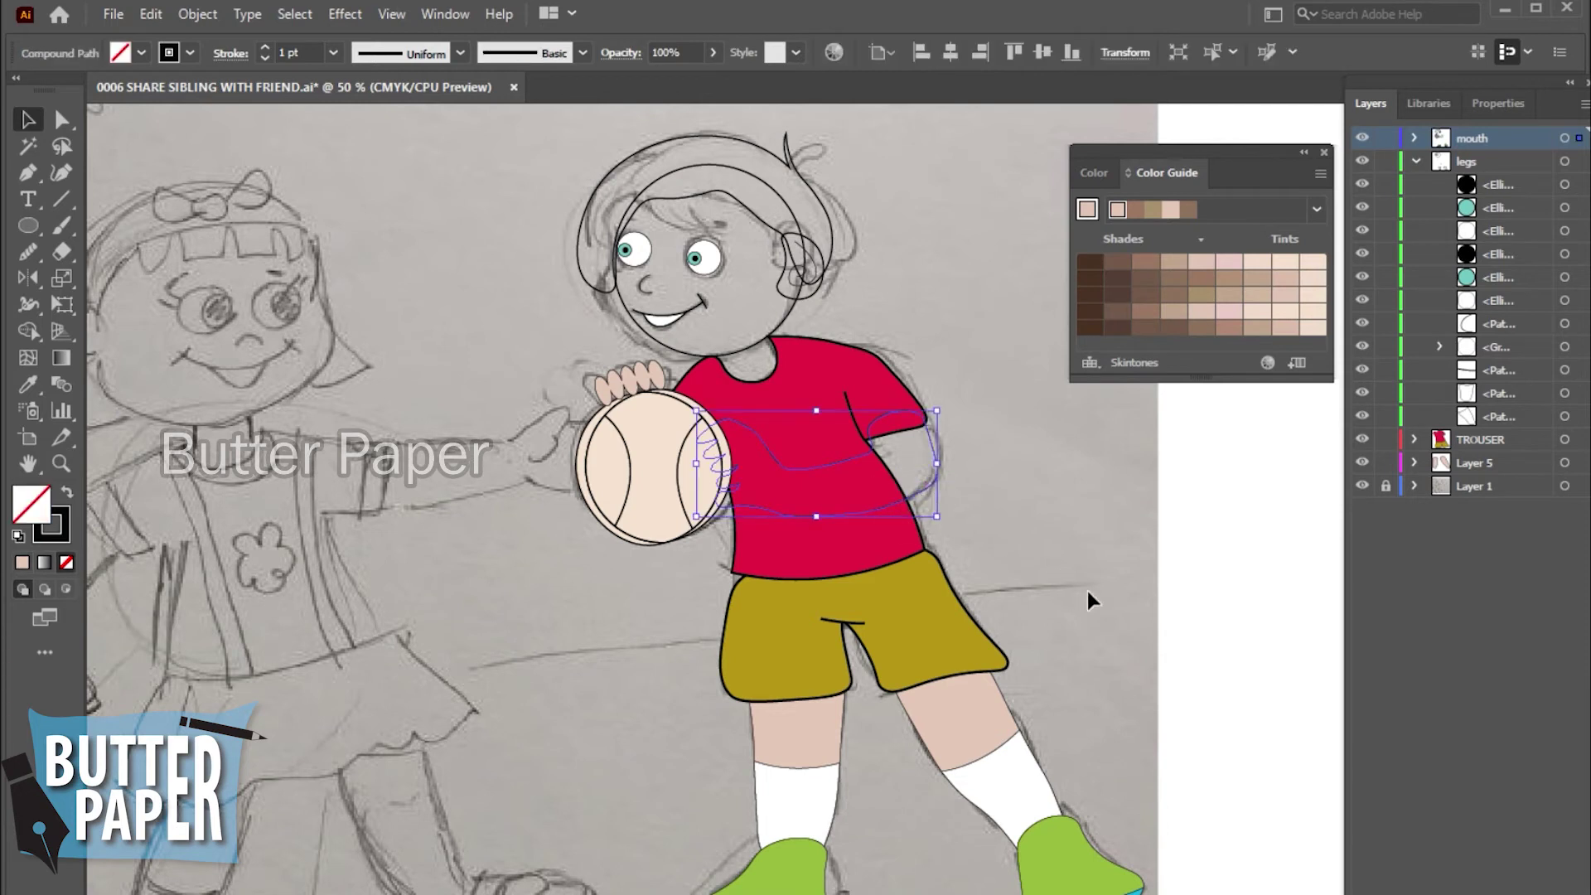
pyautogui.click(796, 318)
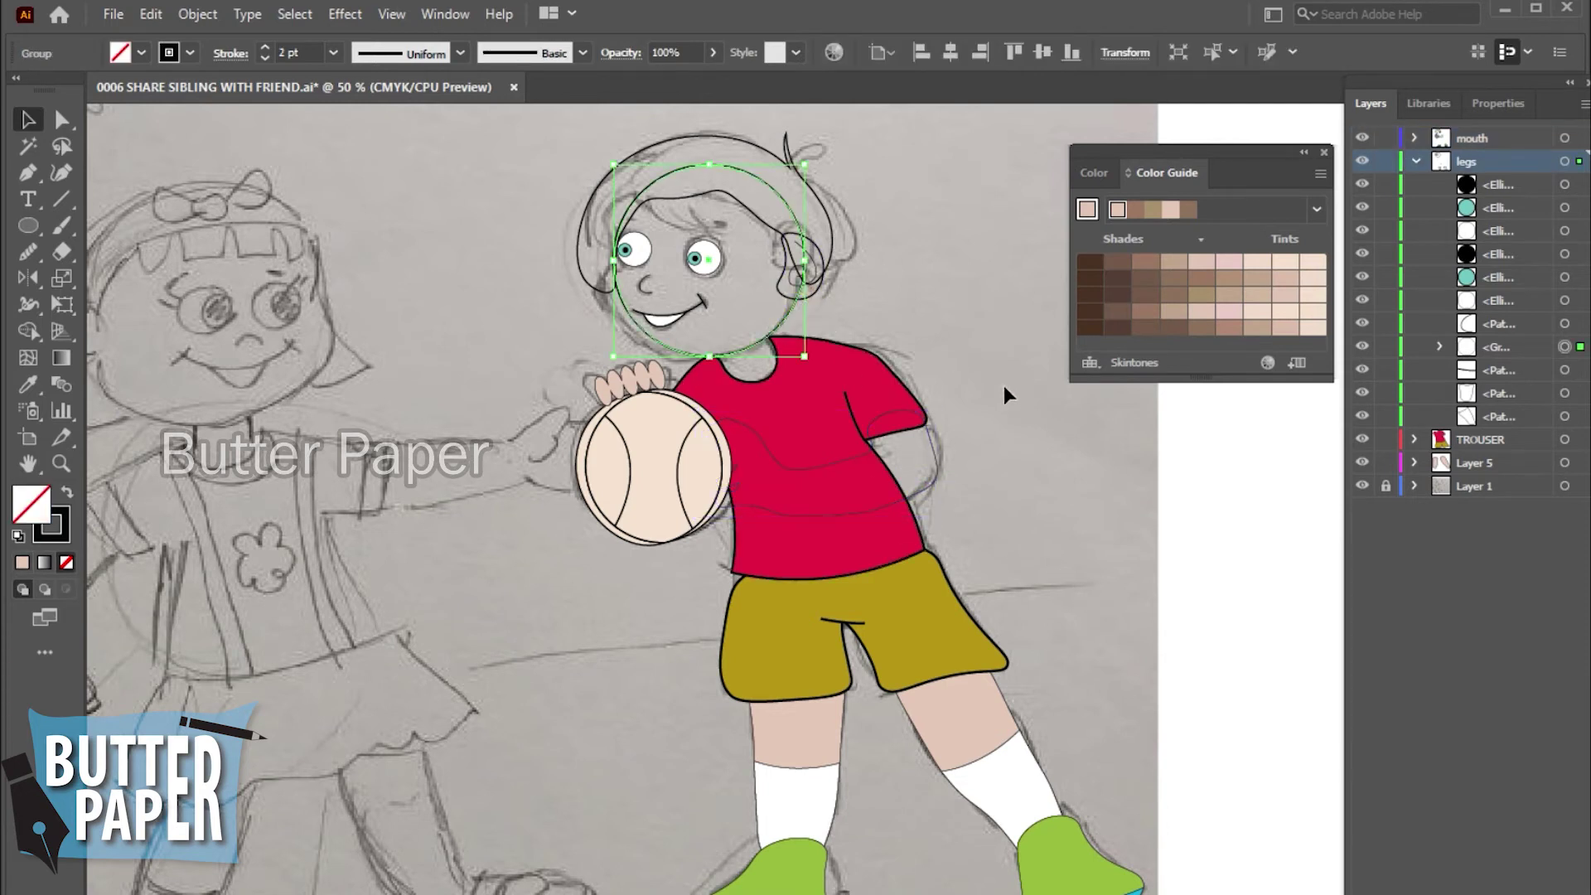
pyautogui.click(27, 384)
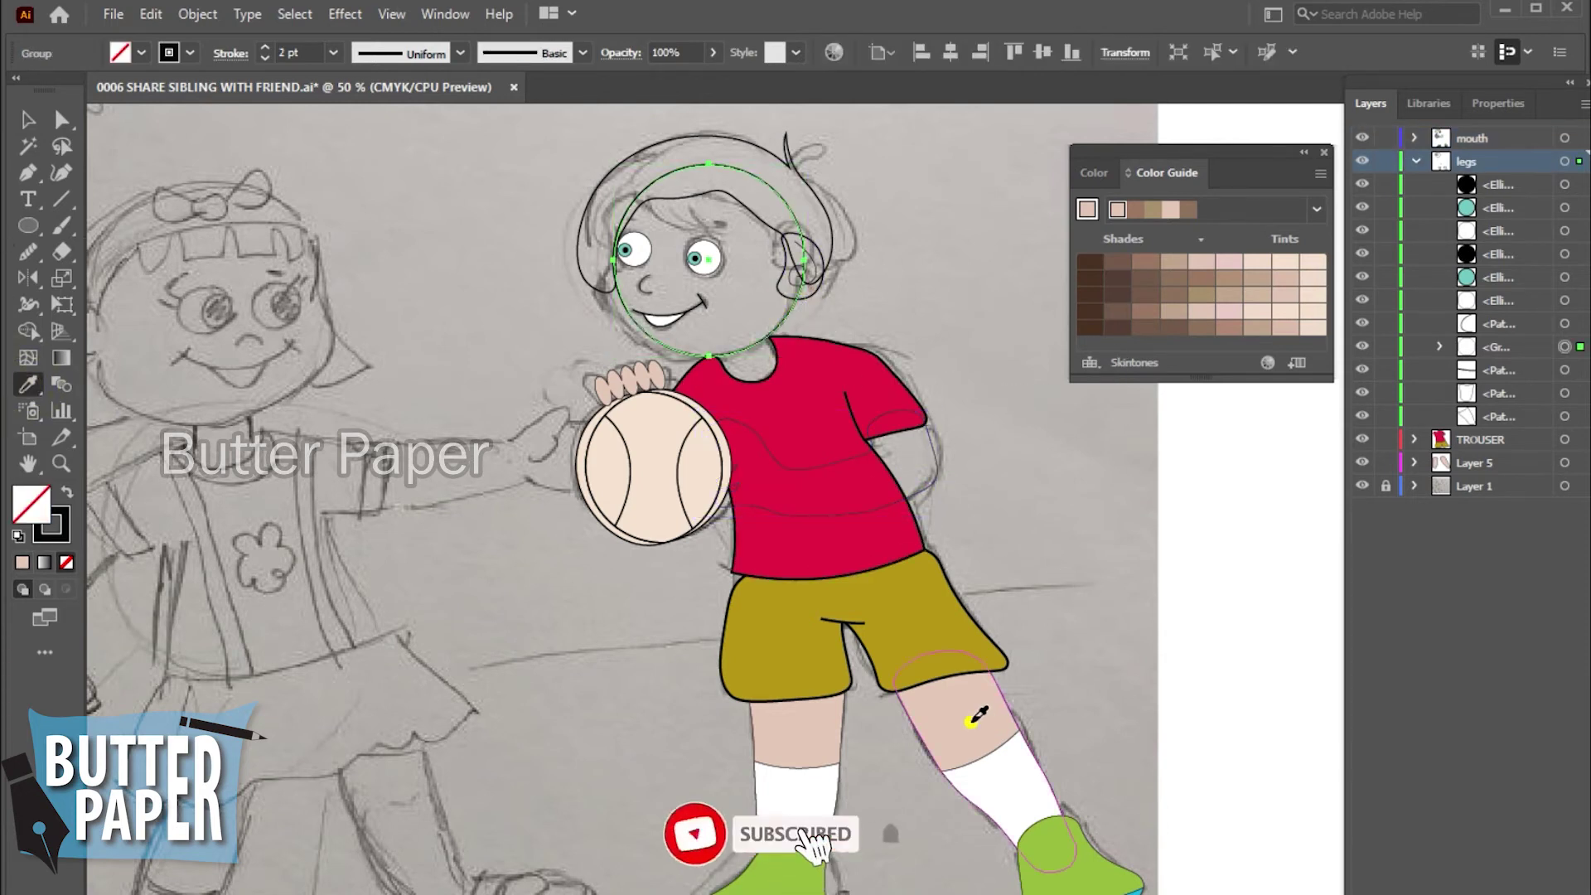
pyautogui.click(953, 728)
pyautogui.click(27, 120)
pyautogui.click(1110, 522)
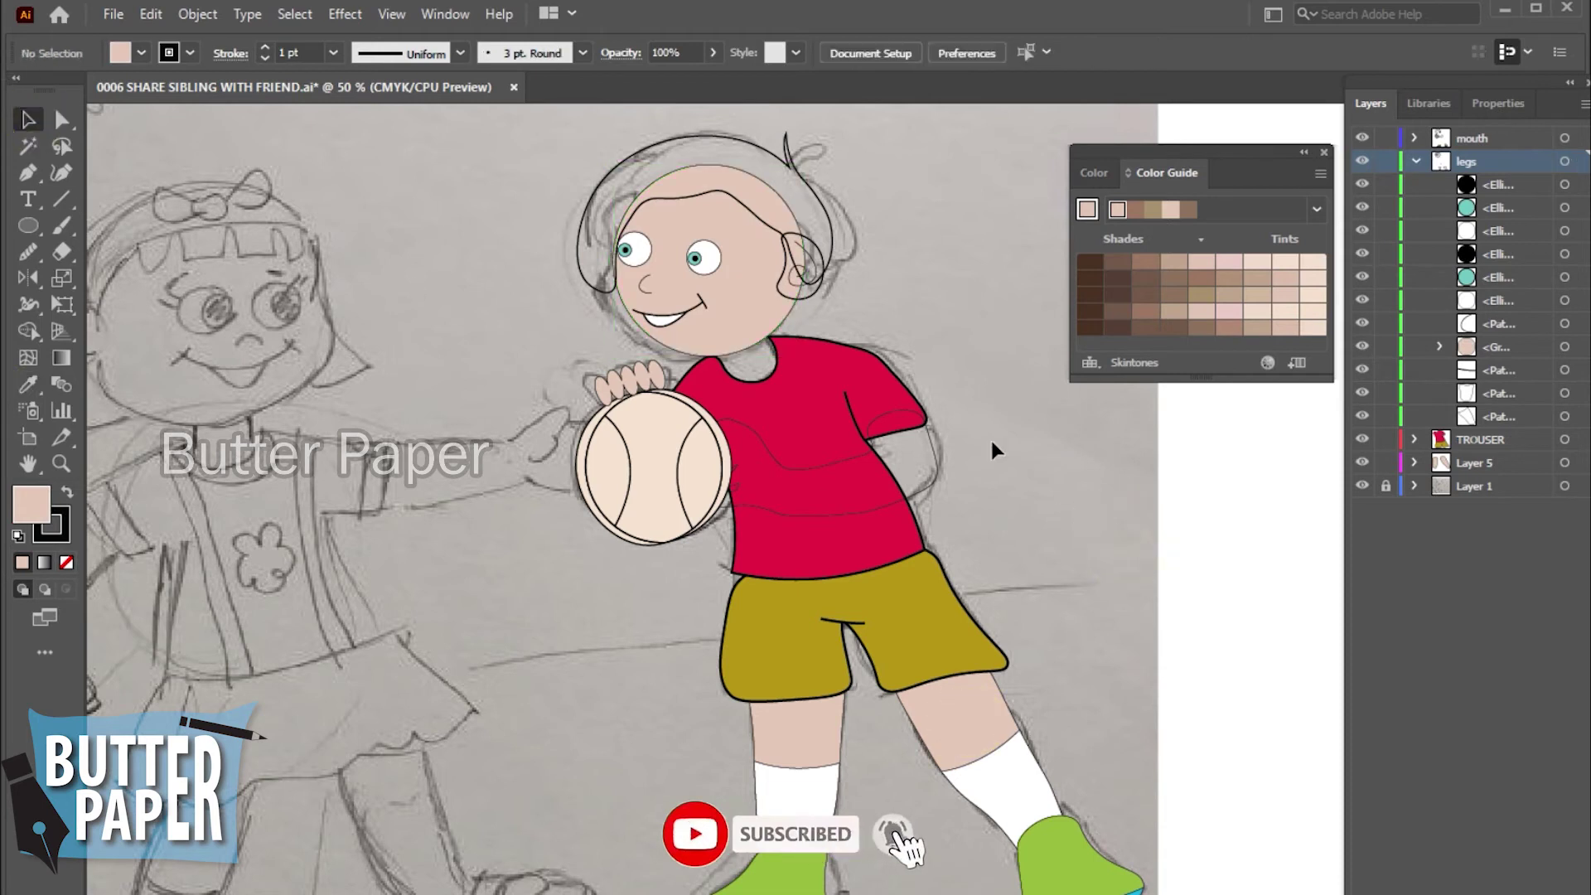
# - Fill the ear outline with the same leg skin colour
pyautogui.click(810, 286)
pyautogui.click(27, 384)
pyautogui.click(809, 721)
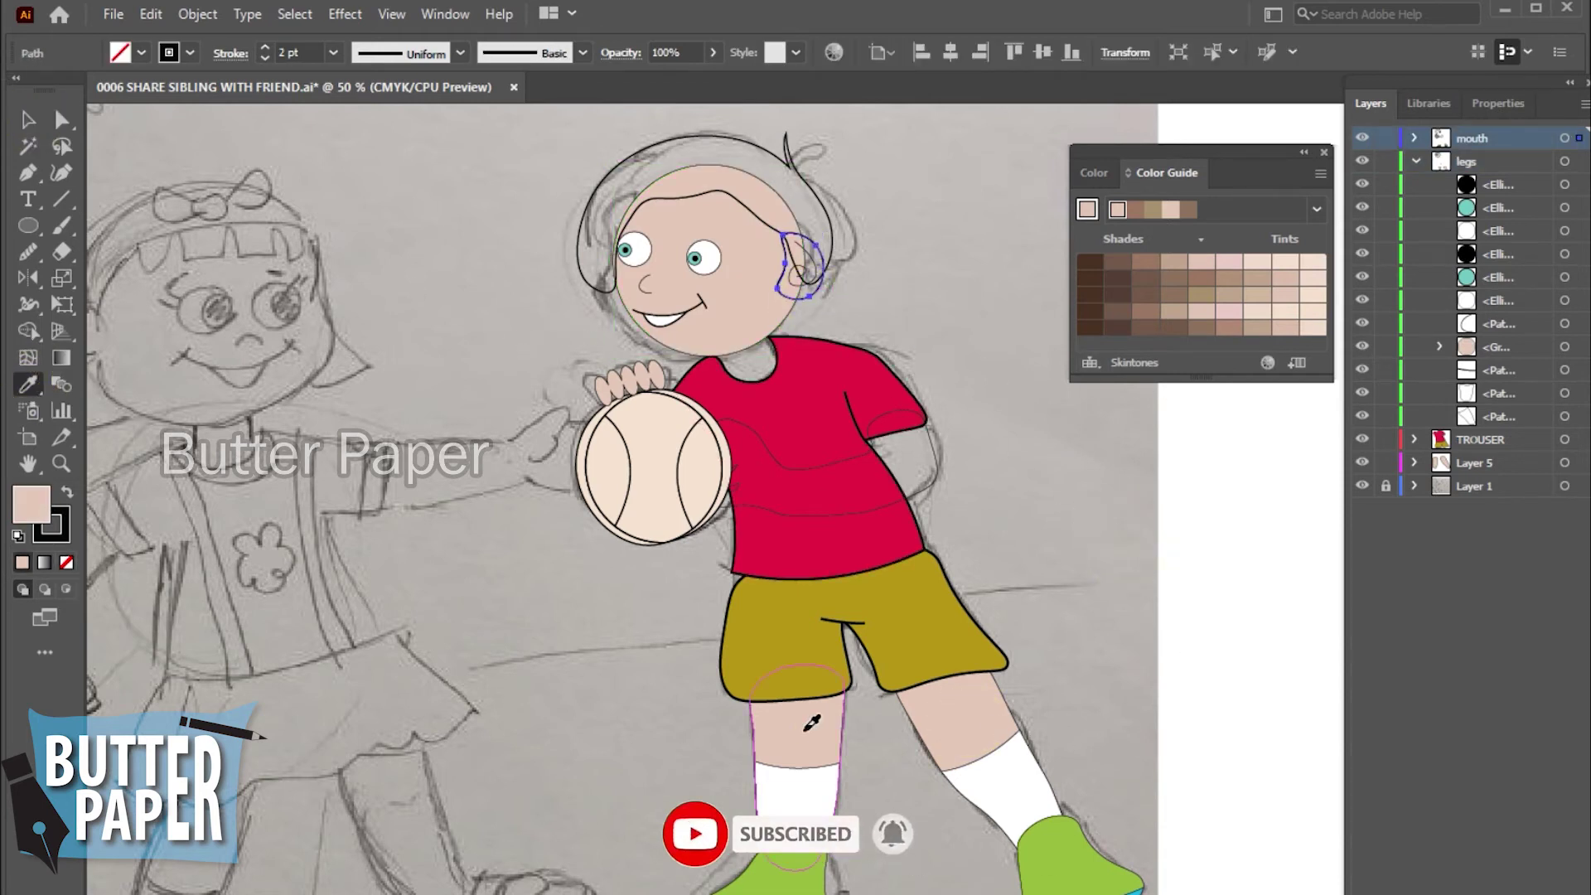
pyautogui.click(27, 119)
pyautogui.click(1160, 603)
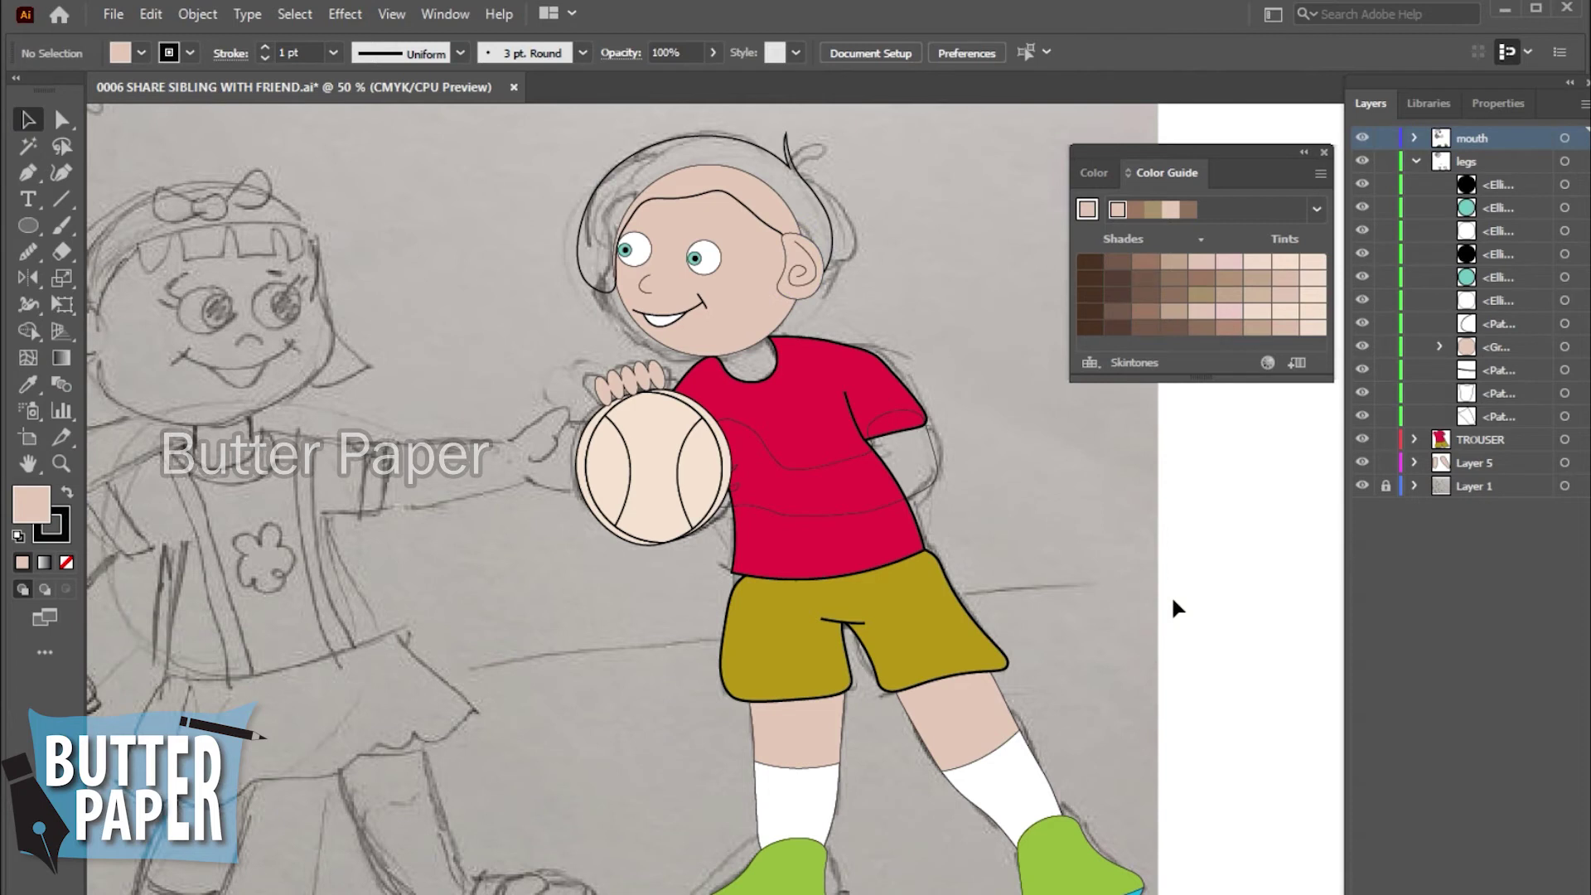
# - Set the nose line's stroke weight to 2 pt
pyautogui.click(646, 286)
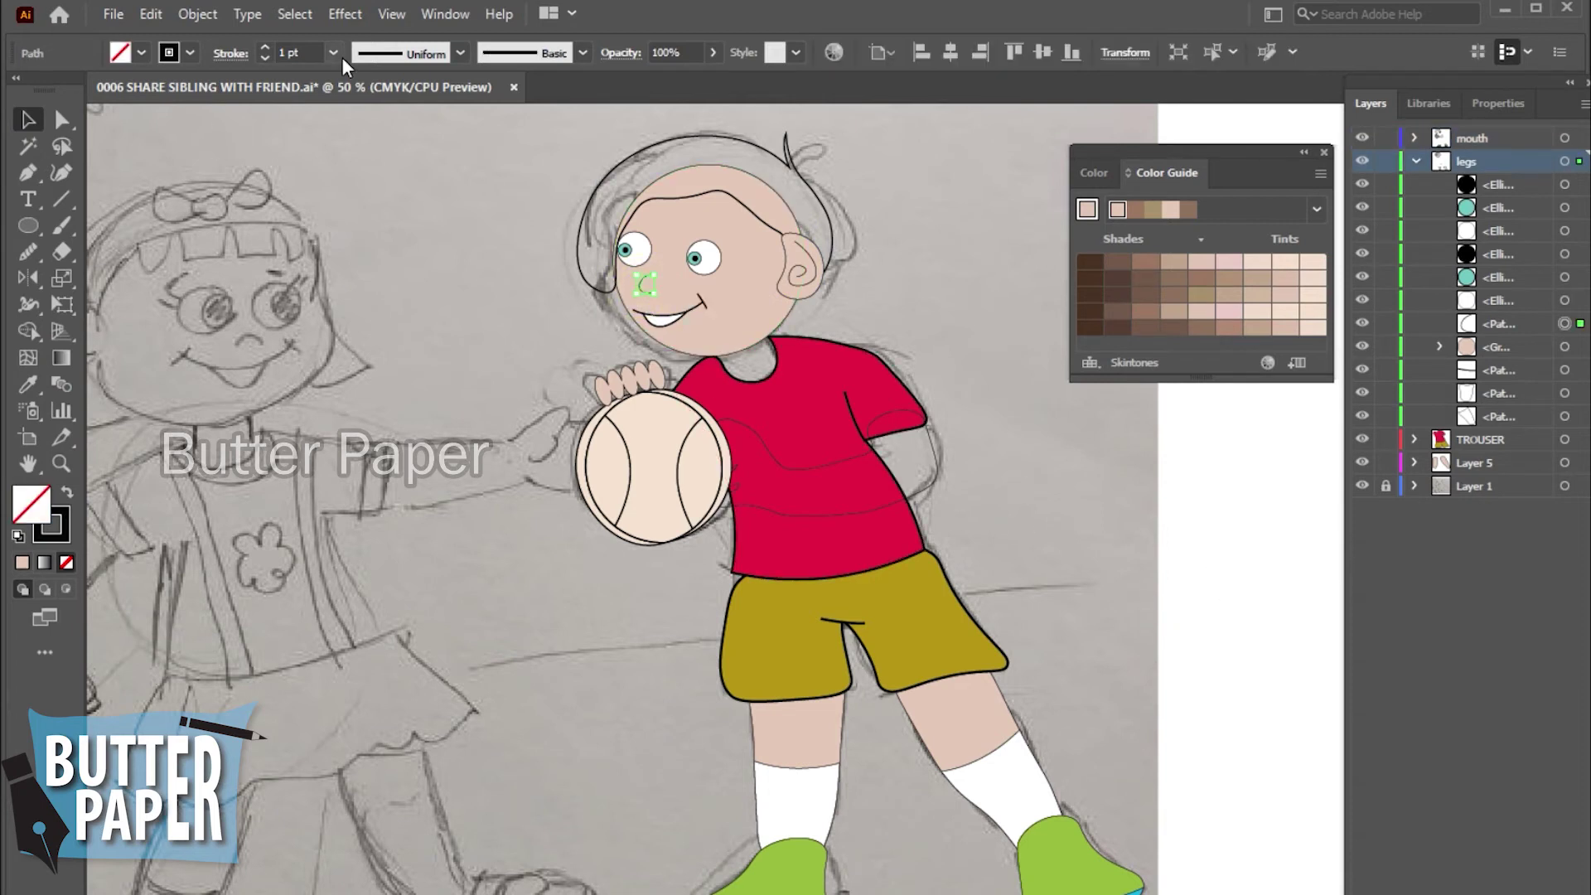
pyautogui.click(333, 53)
pyautogui.click(367, 177)
pyautogui.click(1134, 574)
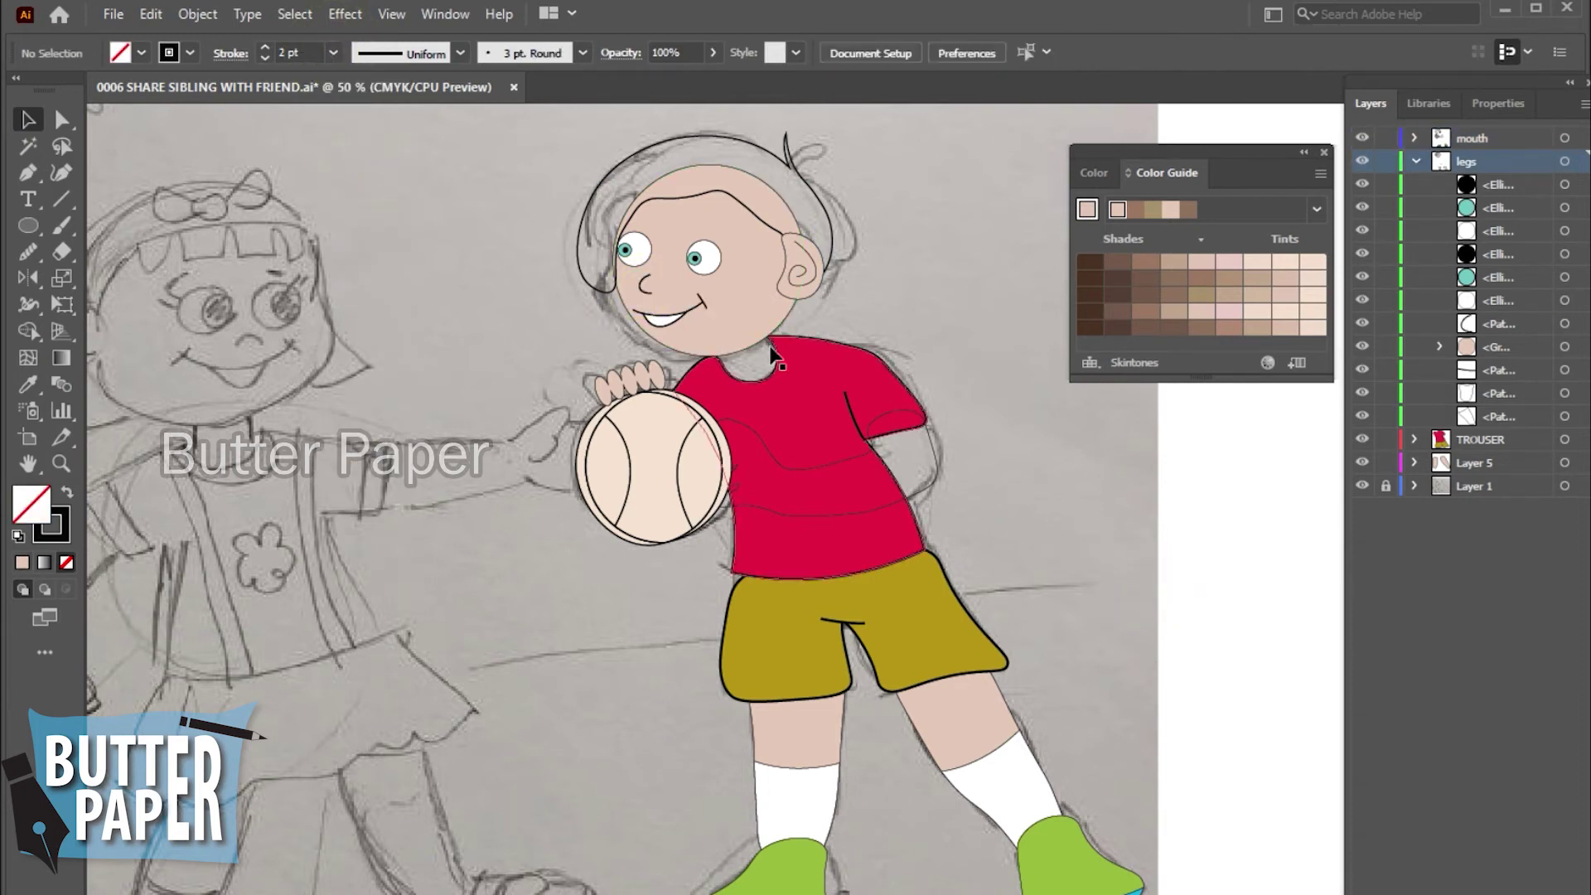
pyautogui.click(705, 257)
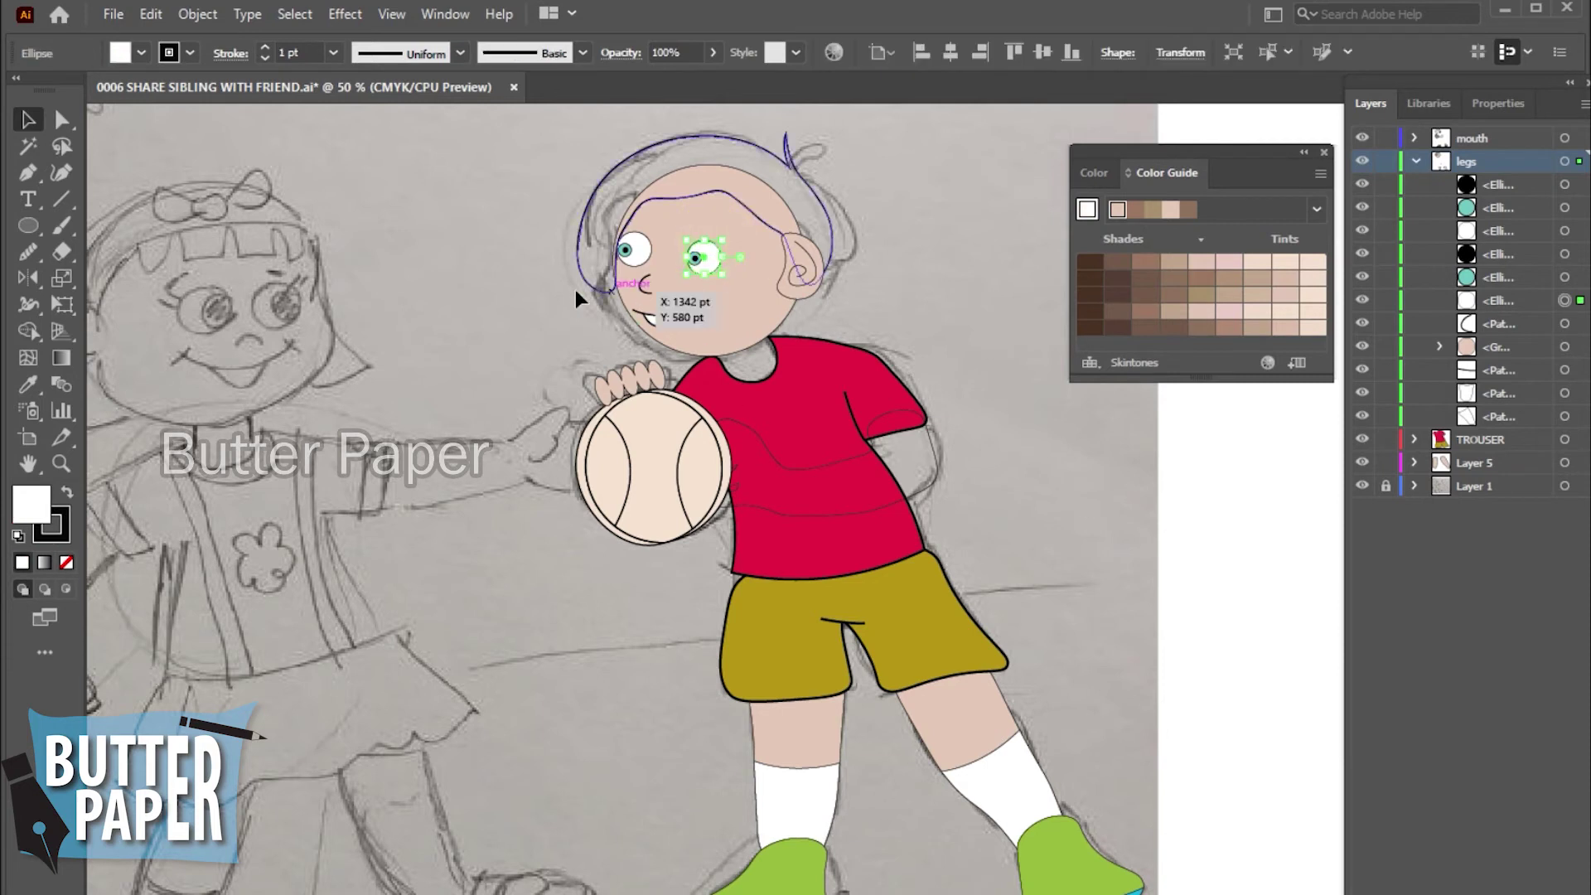
# - Give the hair outline a black fill in the Color panel
pyautogui.click(1211, 569)
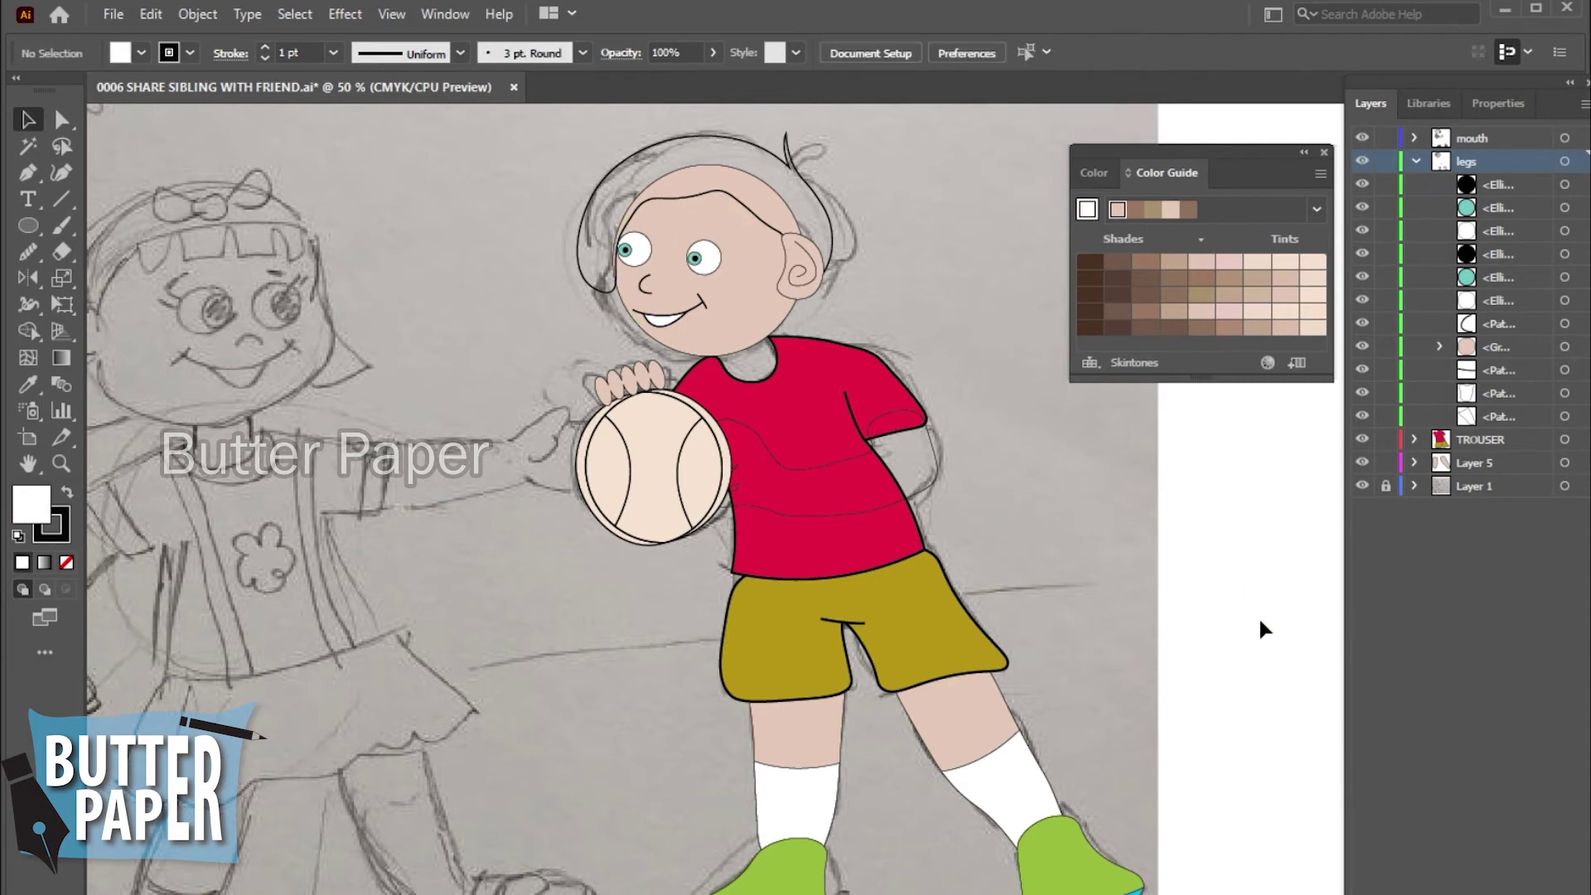
pyautogui.click(694, 136)
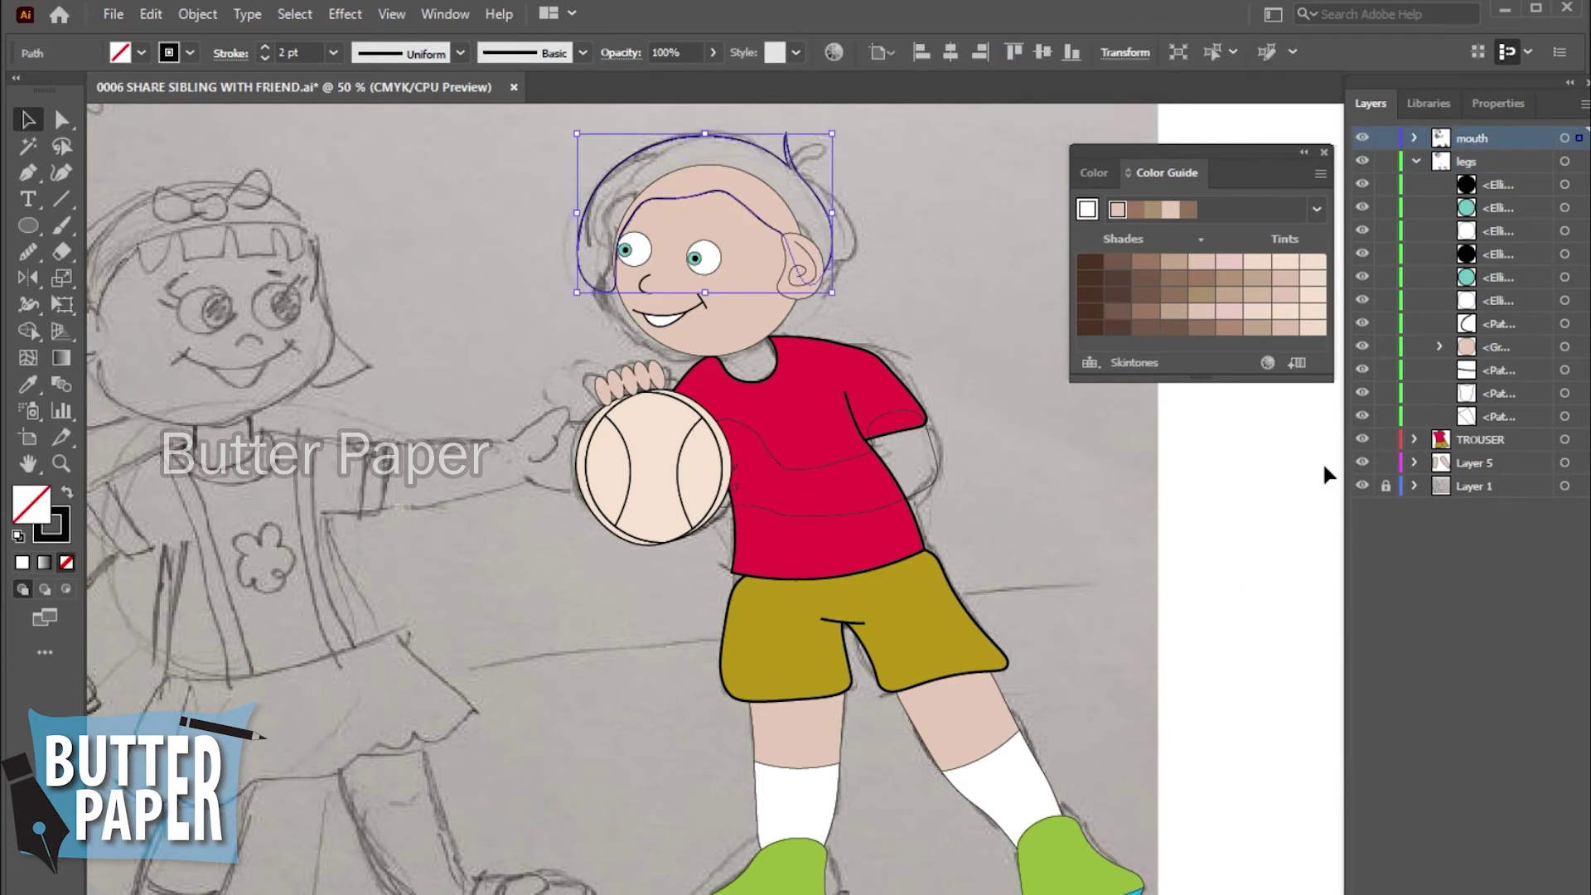
pyautogui.click(1096, 173)
pyautogui.click(1099, 322)
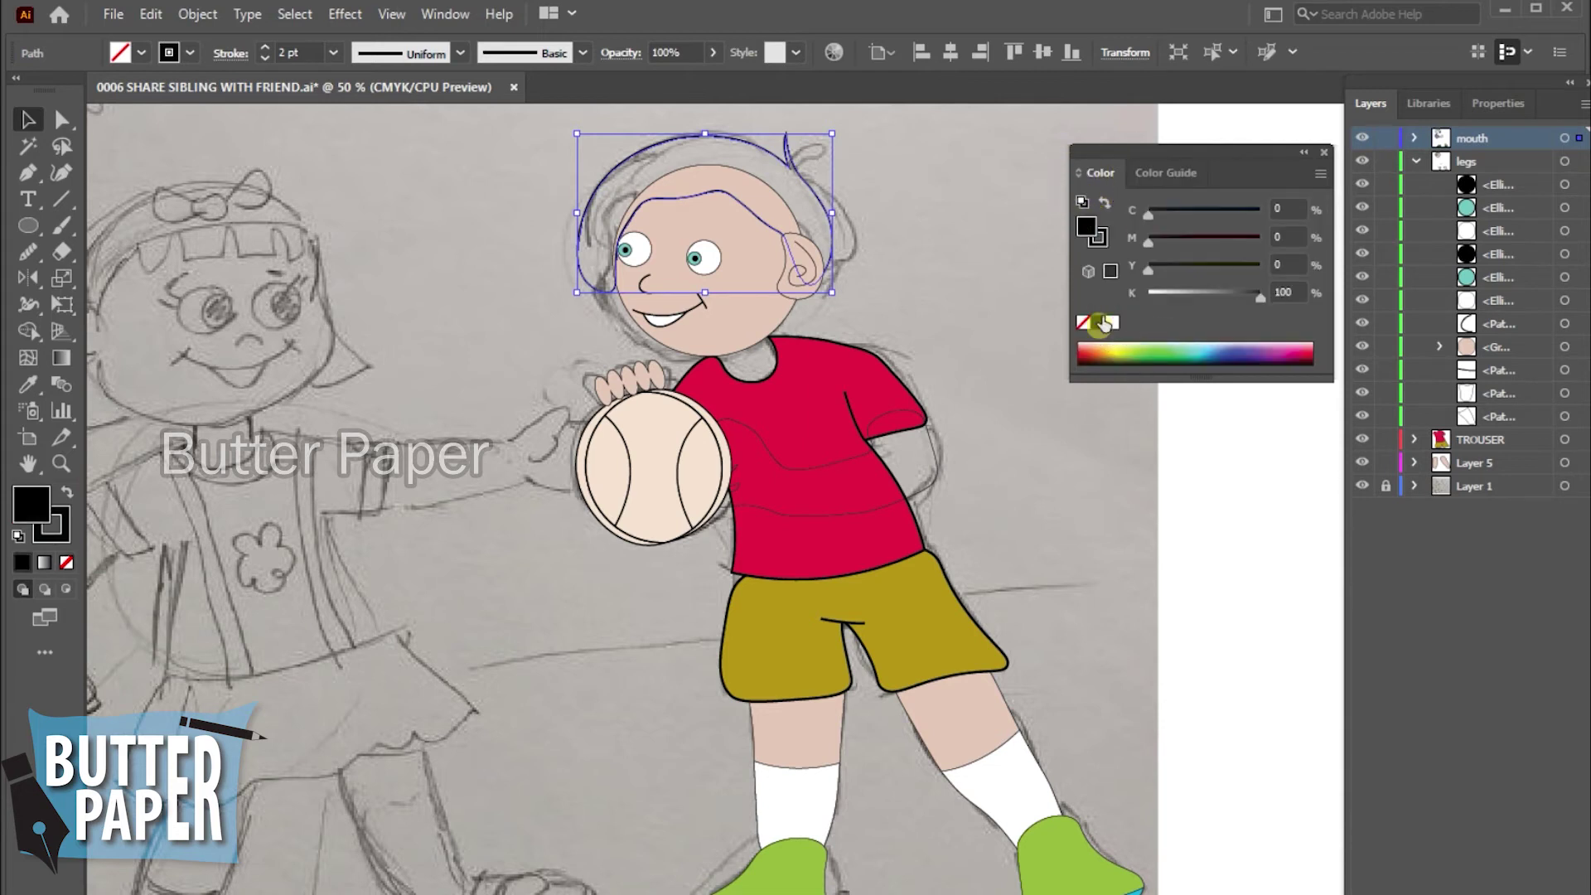
# - Drop the skin-tone limit in the Color Guide and change the hair to a bluish grey
pyautogui.click(1160, 172)
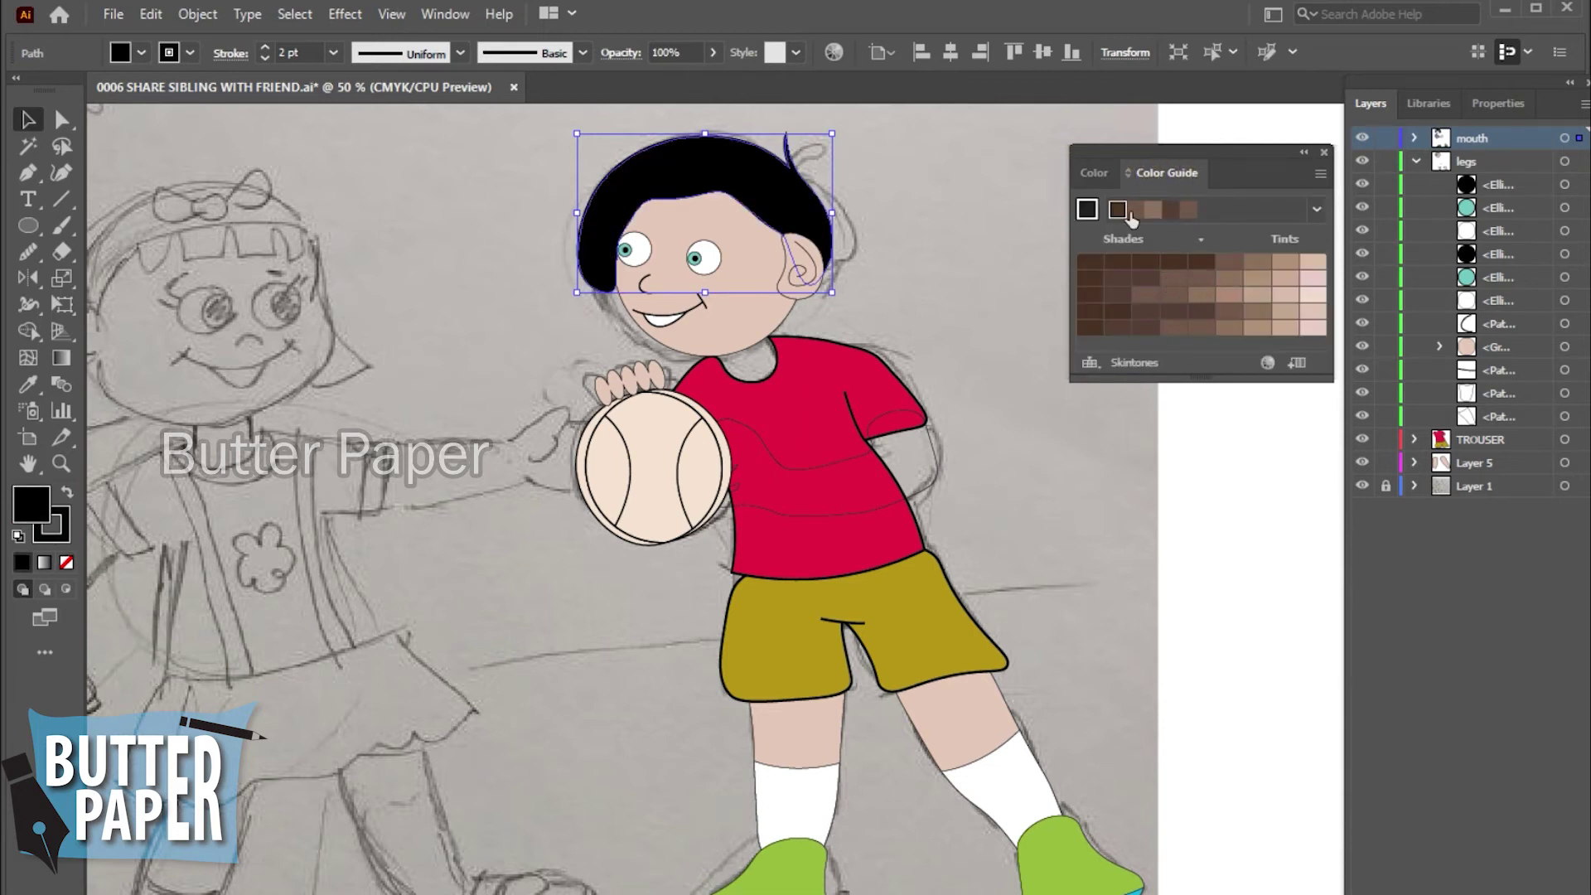
pyautogui.click(1094, 172)
pyautogui.click(1152, 174)
pyautogui.click(1090, 362)
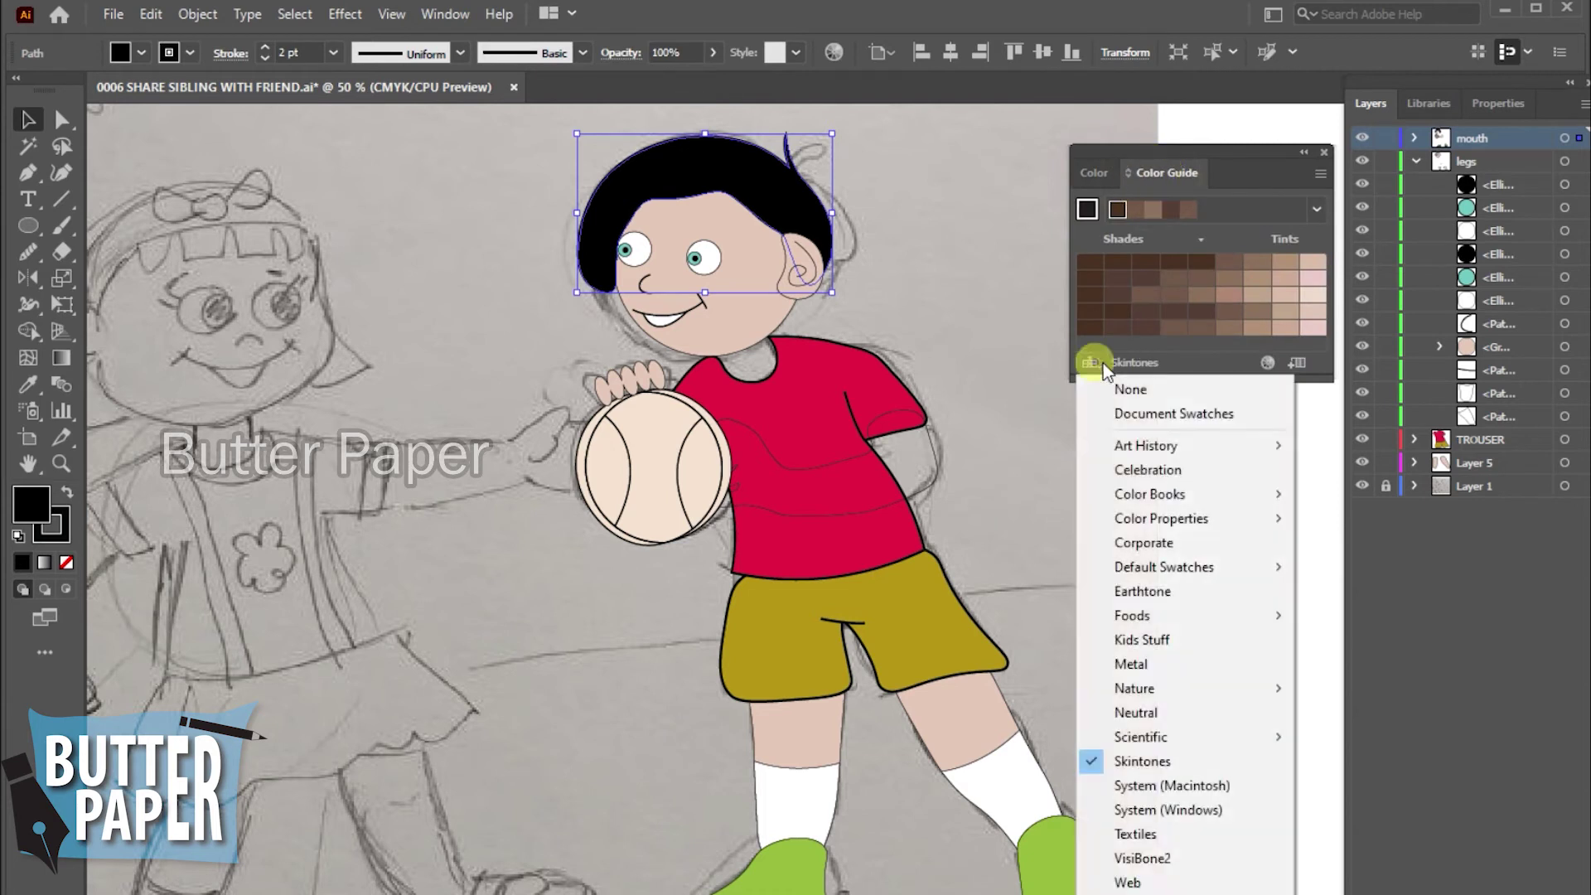
pyautogui.click(1131, 388)
pyautogui.click(1147, 279)
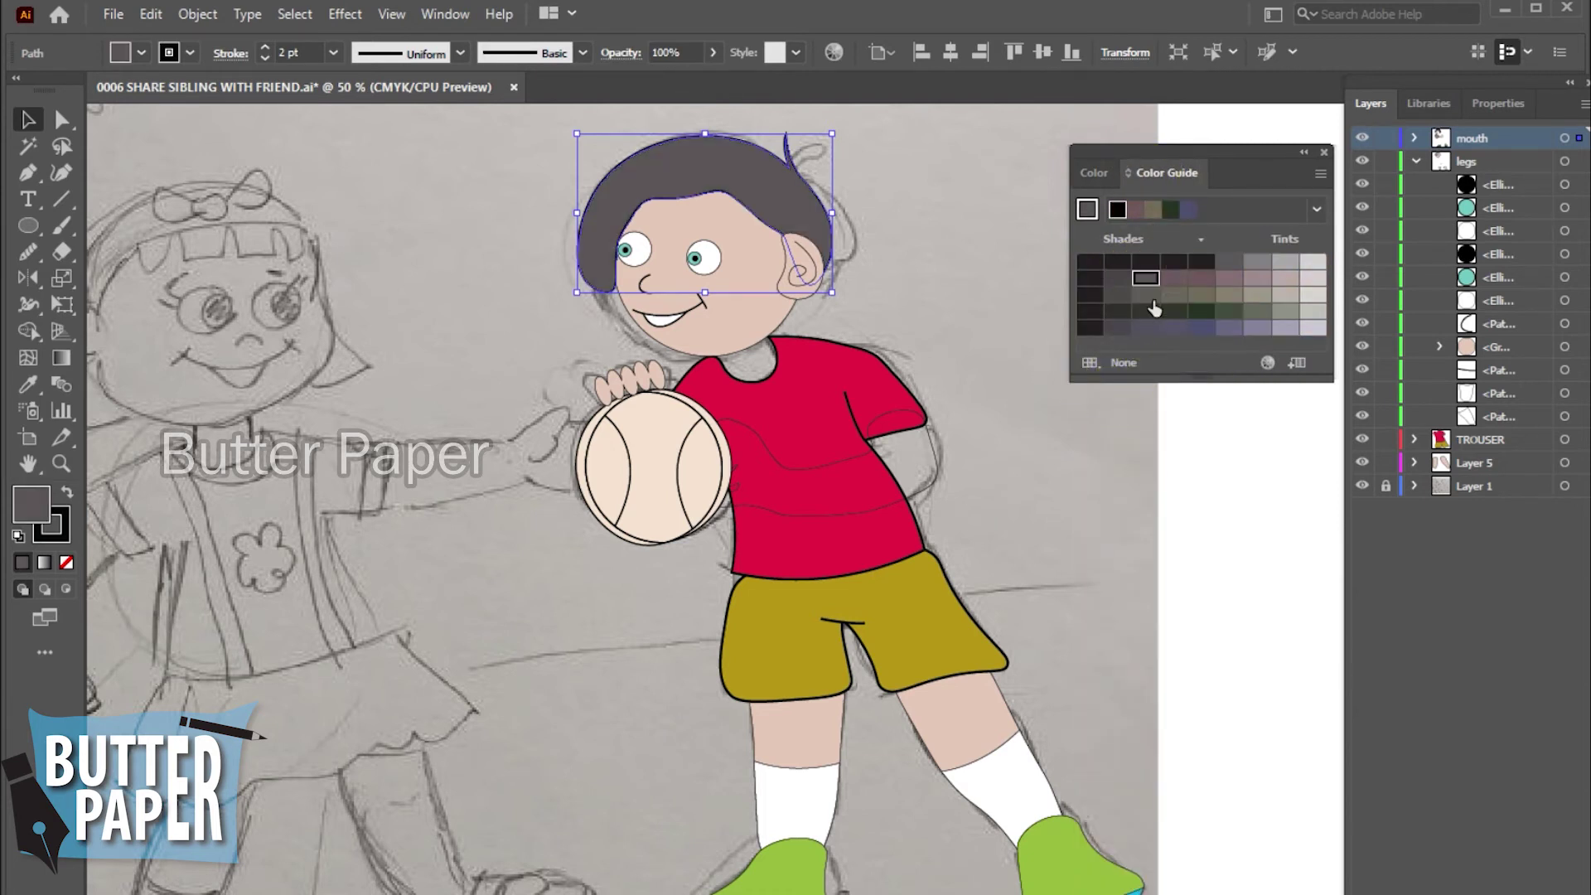
pyautogui.click(1150, 296)
pyautogui.click(1147, 313)
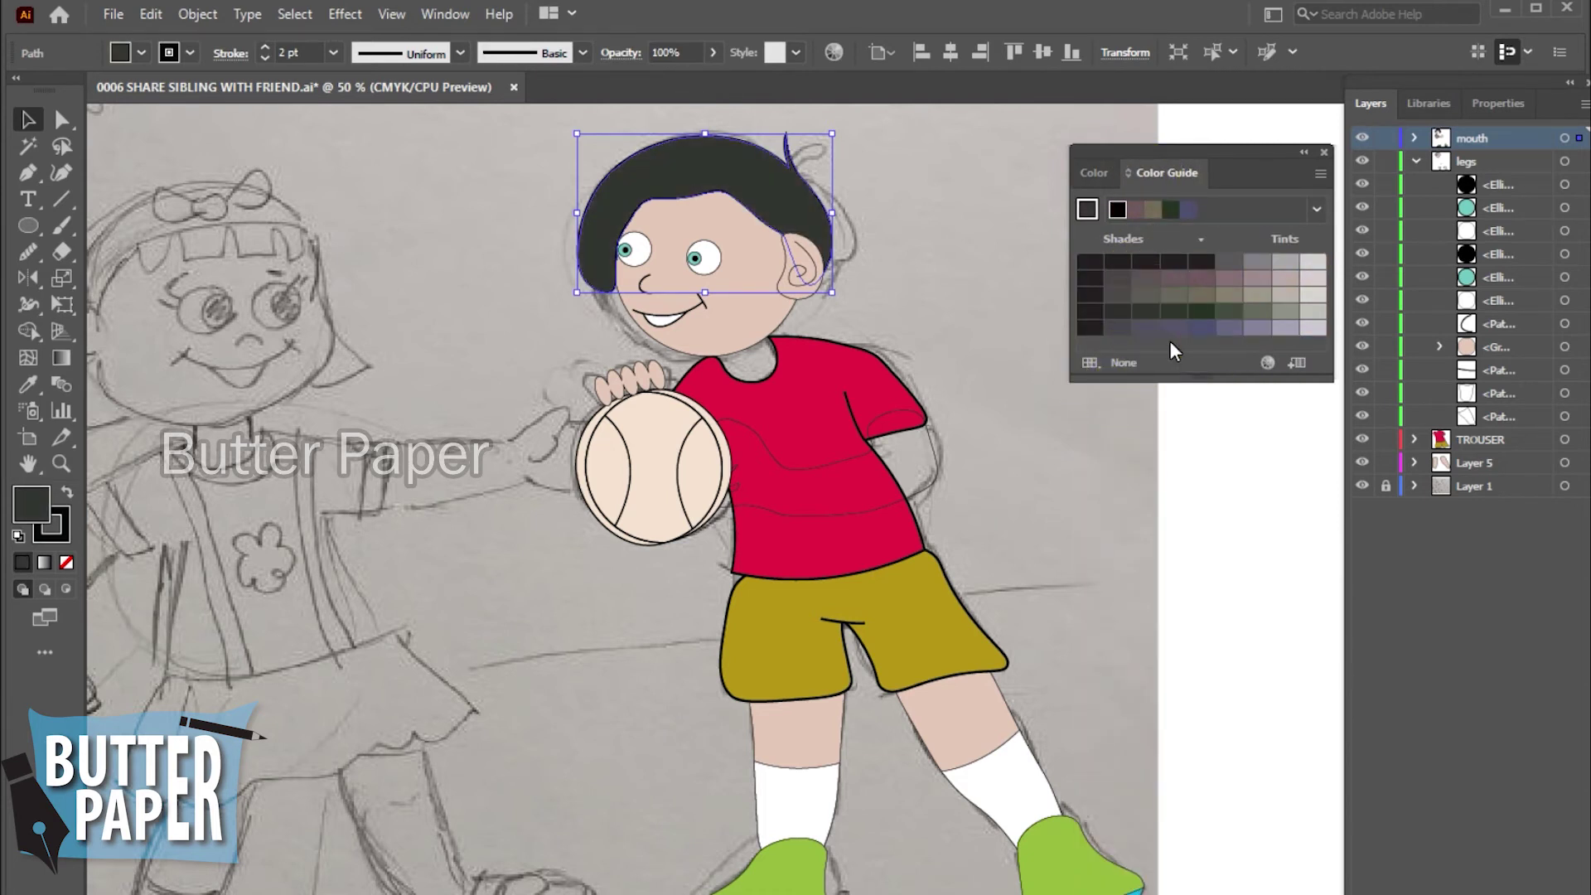
pyautogui.click(1171, 328)
pyautogui.click(1117, 327)
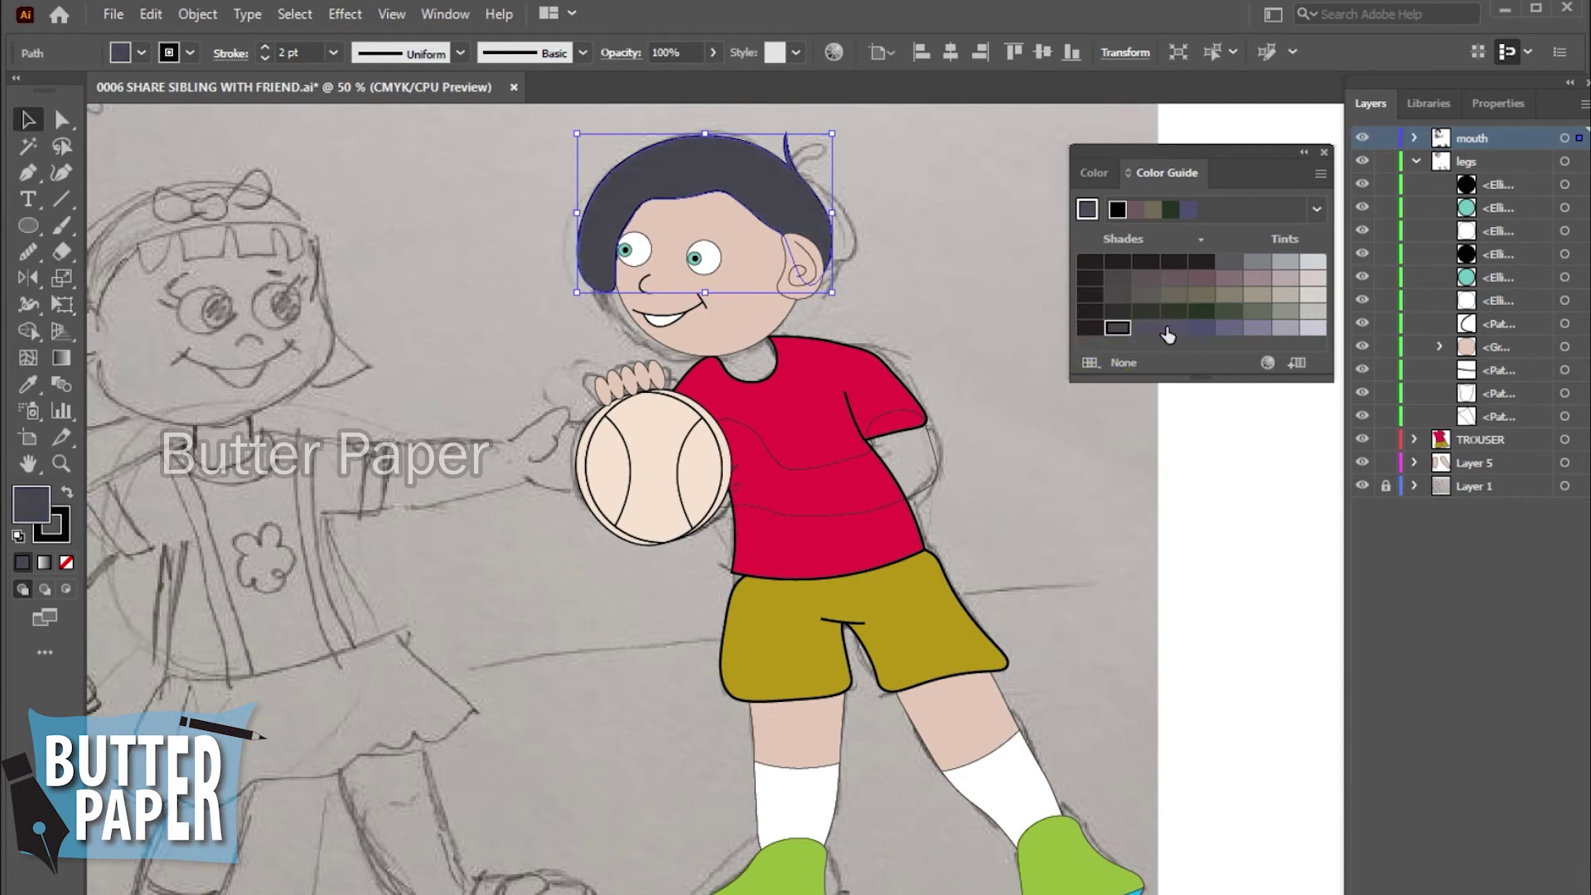
pyautogui.click(1163, 513)
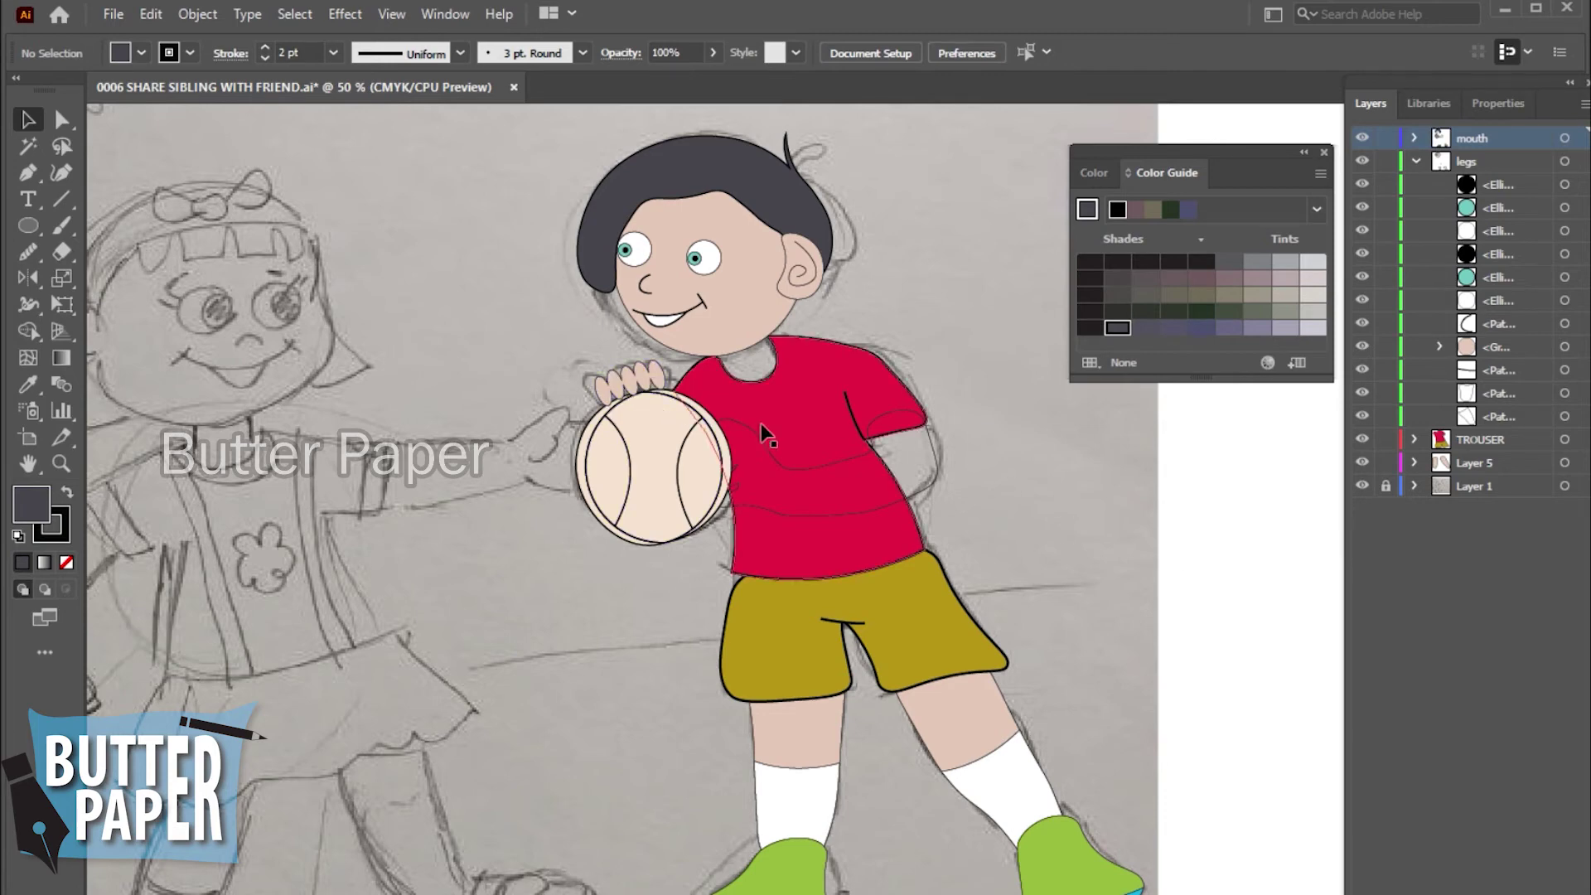
# - Zoom in on the head and pull the fringe's bottom anchor up and inward with the Curvature tool
pyautogui.press('z')
pyautogui.click(104, 173)
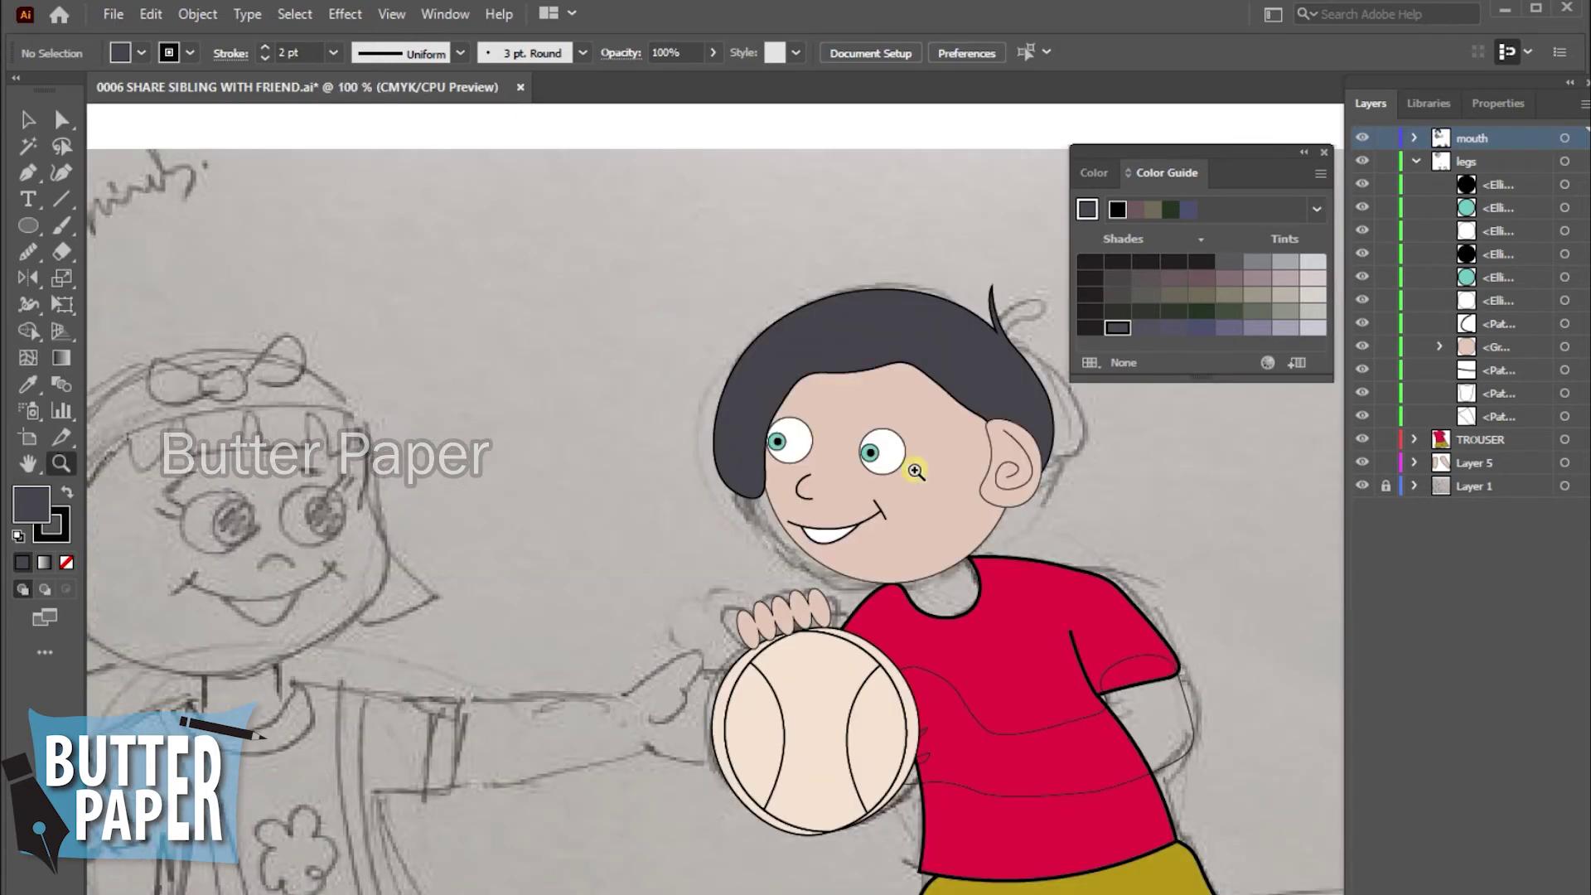
pyautogui.click(103, 173)
pyautogui.click(29, 120)
pyautogui.click(313, 391)
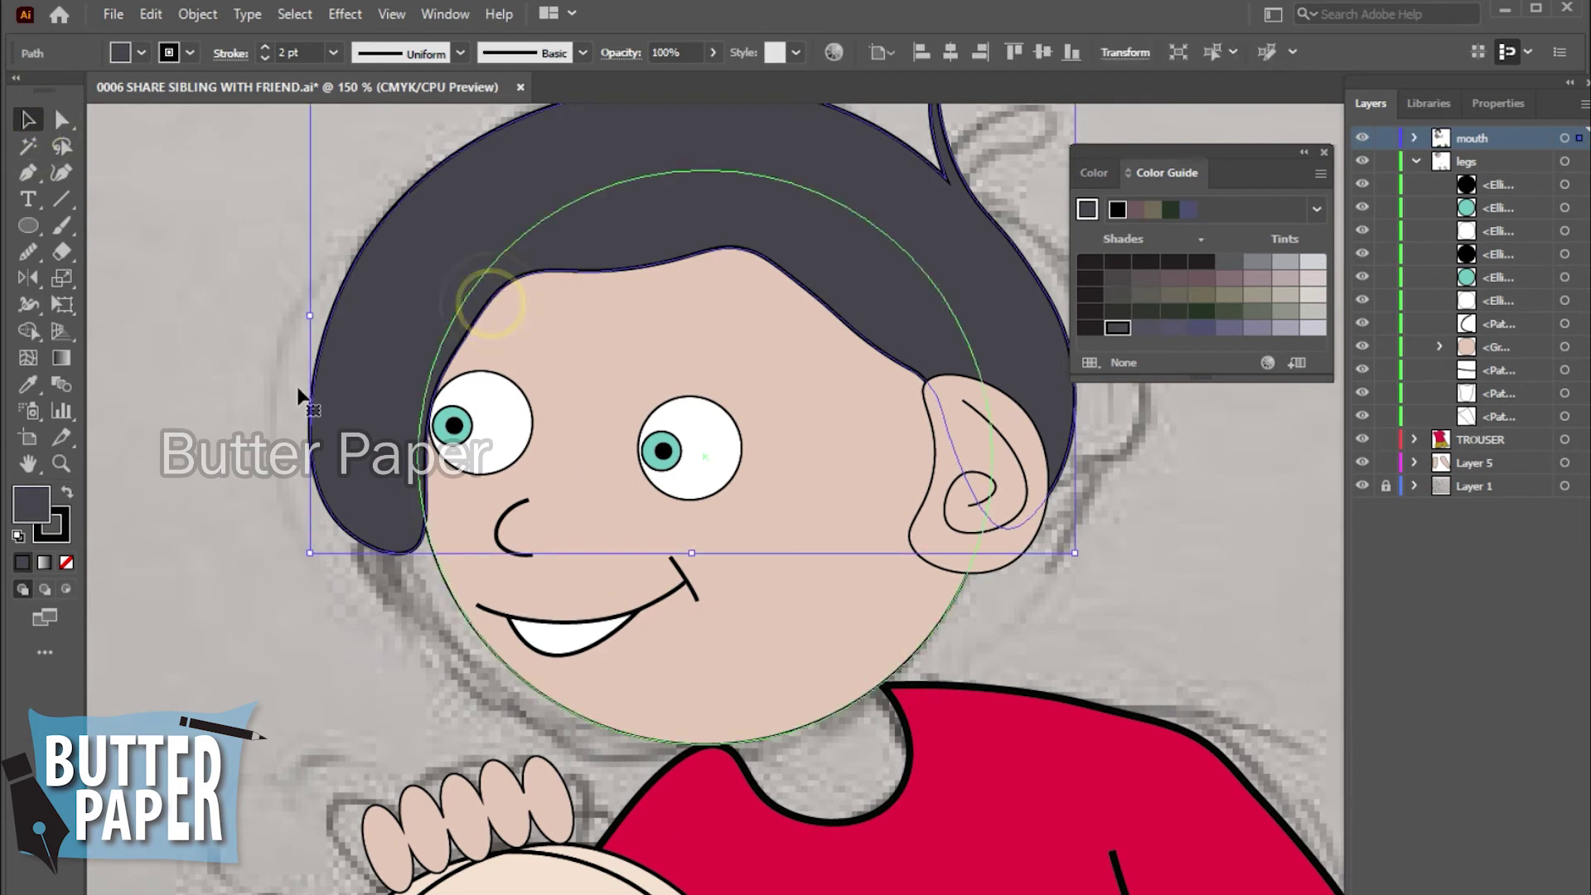
pyautogui.hotkey('shift', '~')
pyautogui.press('p')
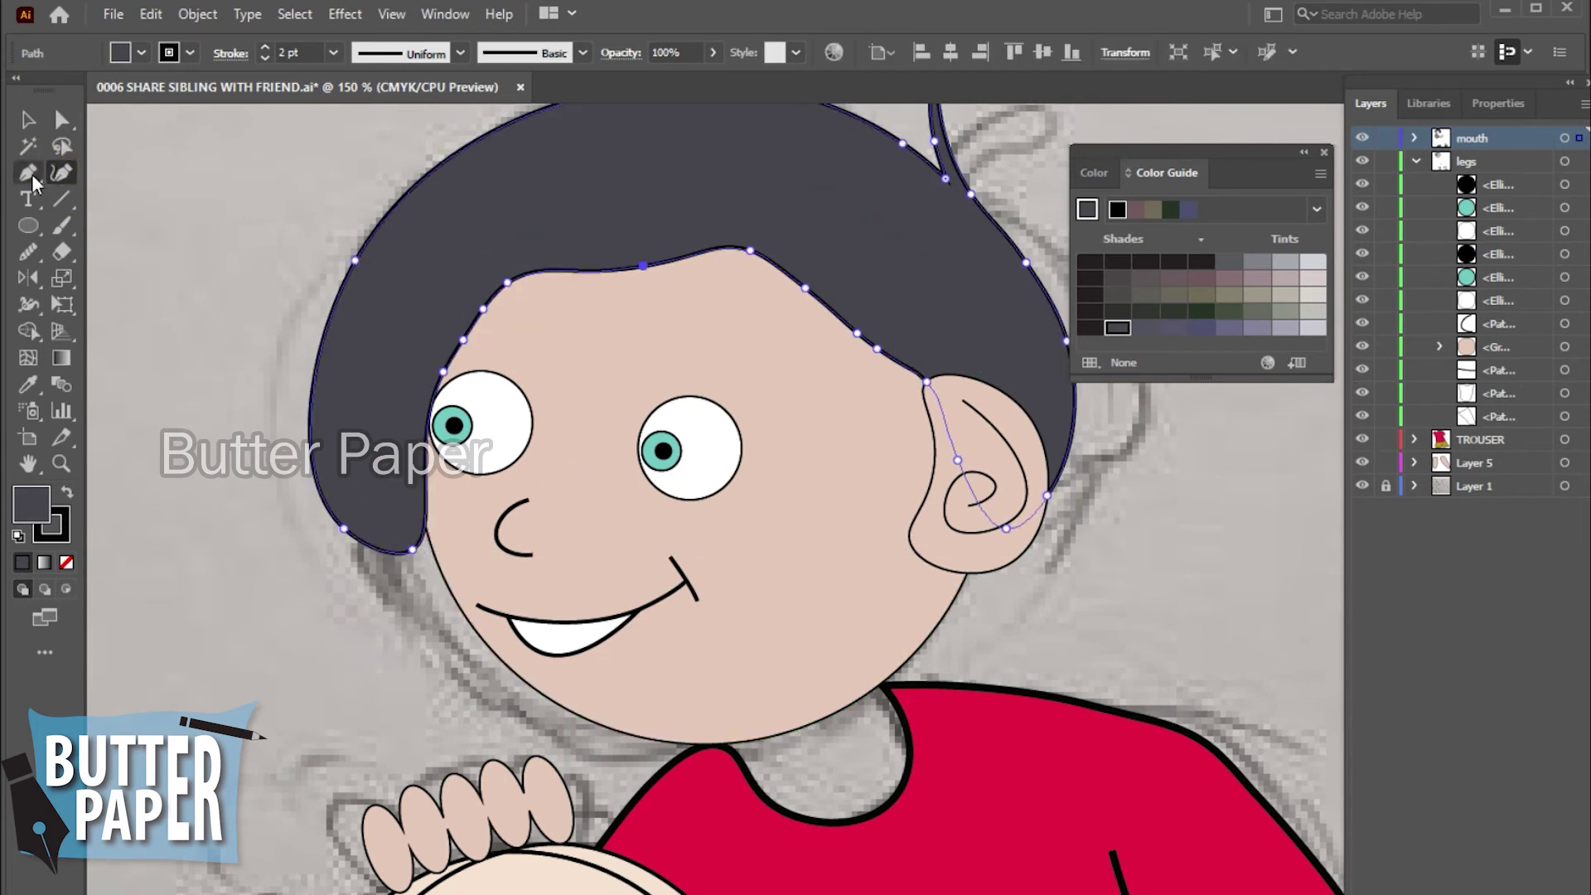
pyautogui.hotkey('shift', '~')
pyautogui.moveTo(414, 549); pyautogui.dragTo(440, 534)
pyautogui.press('v')
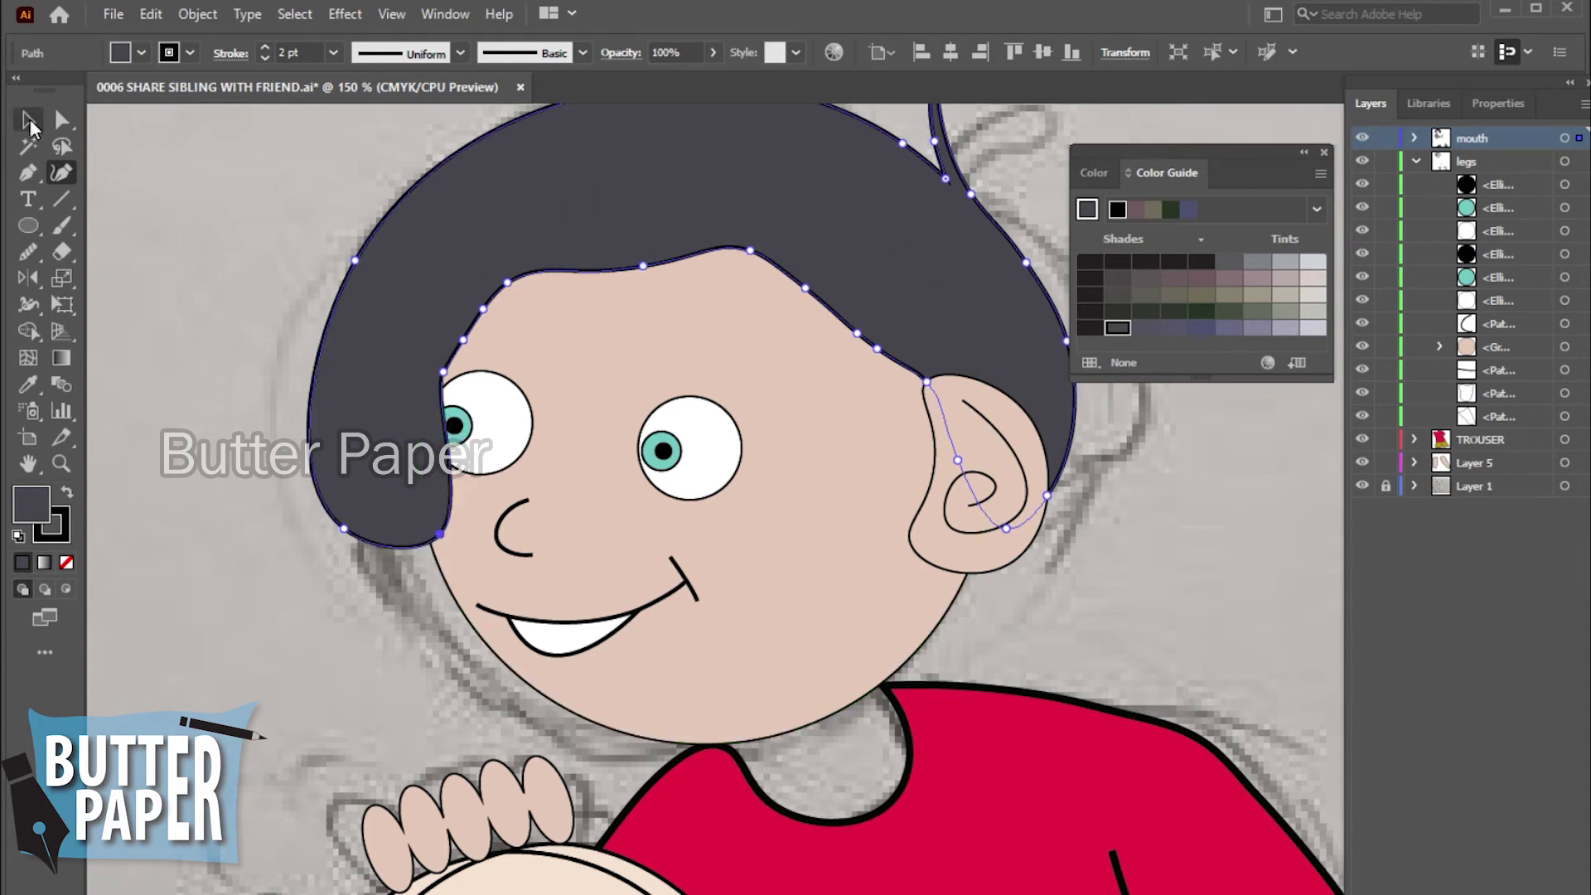
# - Group the left eye's pupil, iris and white, then hide that group in Layers
pyautogui.click(456, 427)
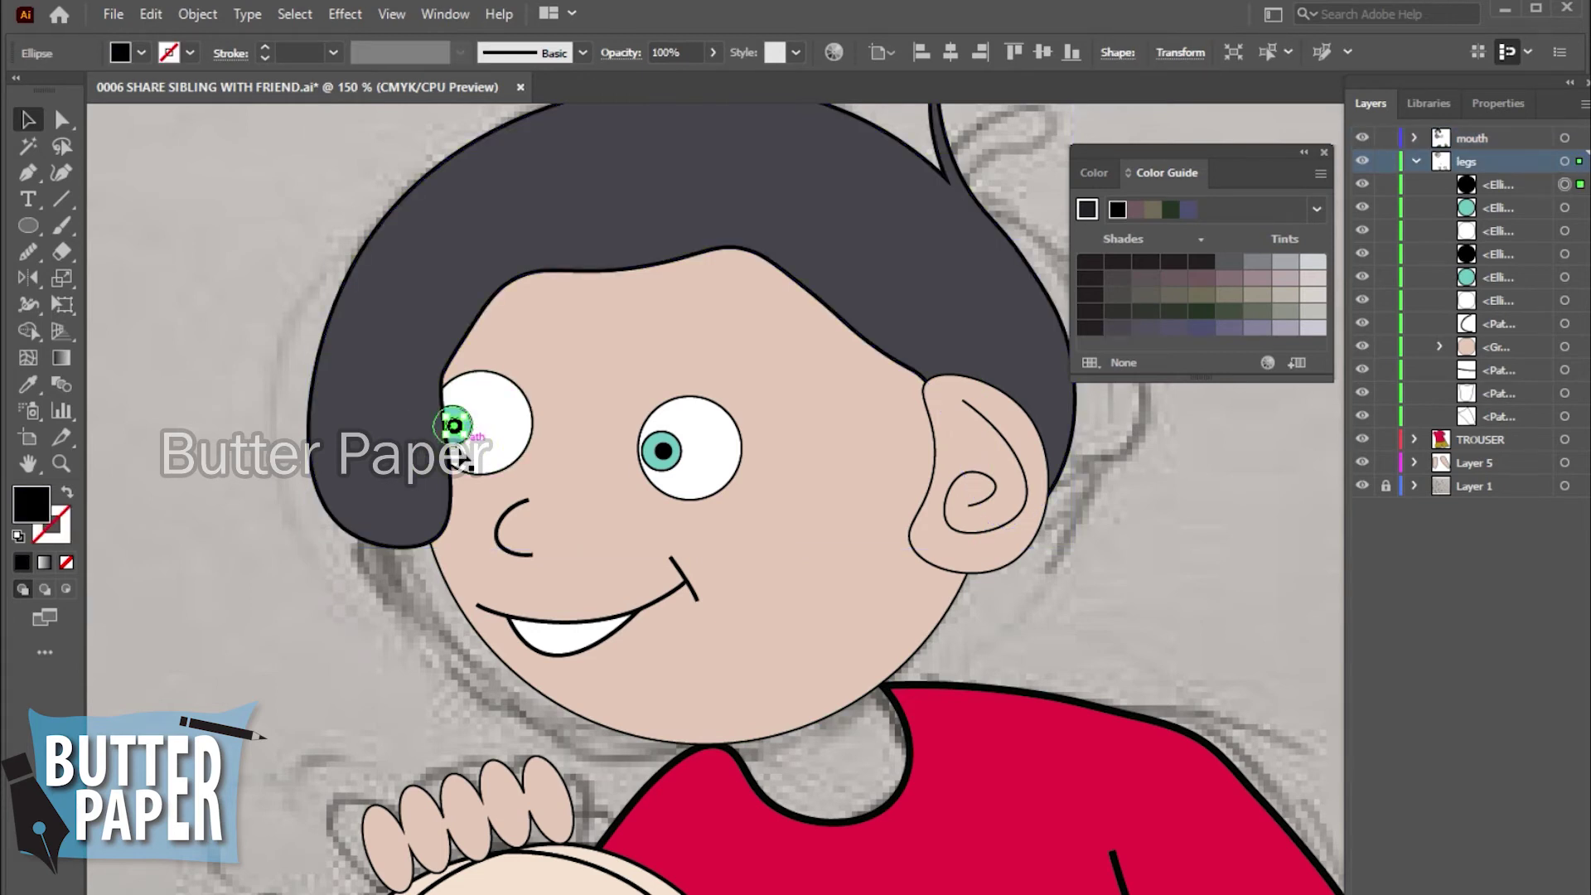
pyautogui.keyDown('shift'); pyautogui.click(454, 438); pyautogui.keyUp('shift')
pyautogui.keyDown('shift'); pyautogui.click(517, 448); pyautogui.keyUp('shift')
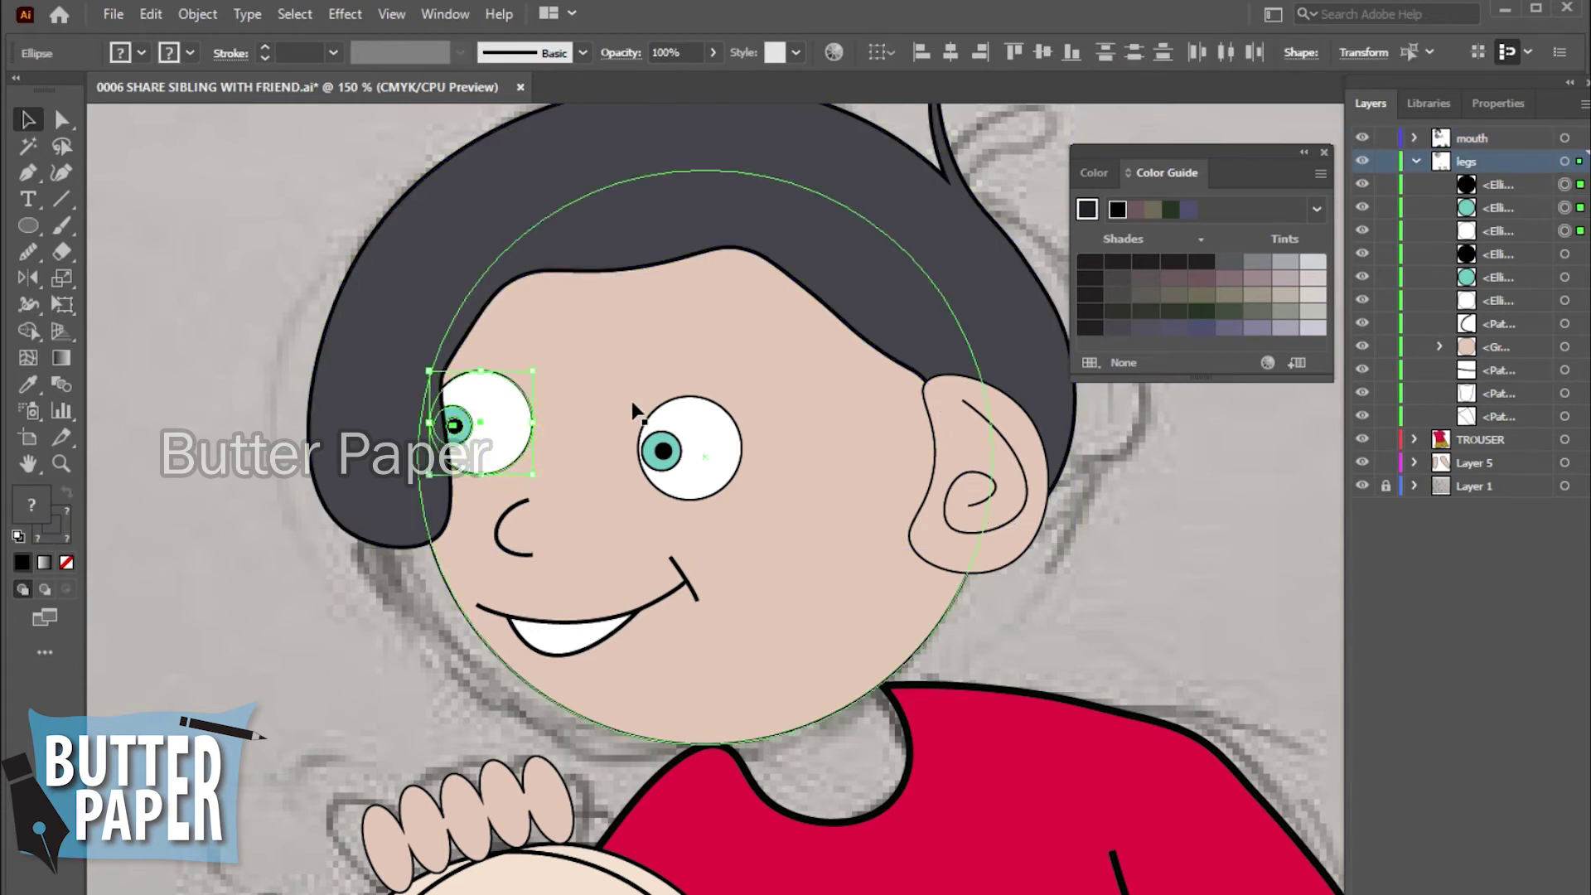
pyautogui.rightClick(519, 422)
pyautogui.click(589, 557)
pyautogui.click(1160, 587)
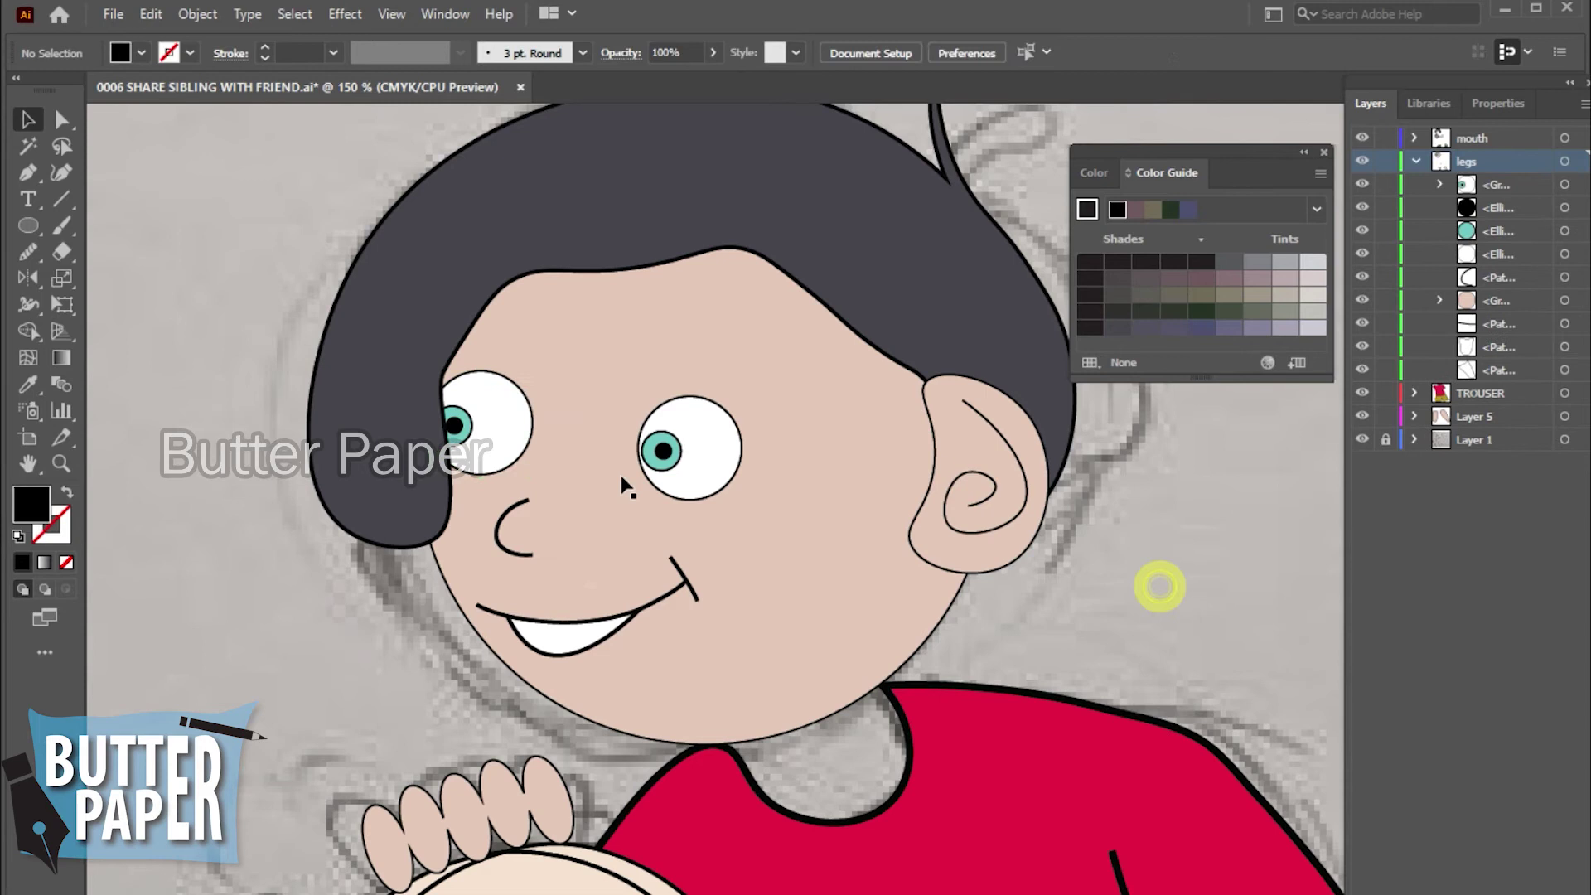
pyautogui.click(520, 462)
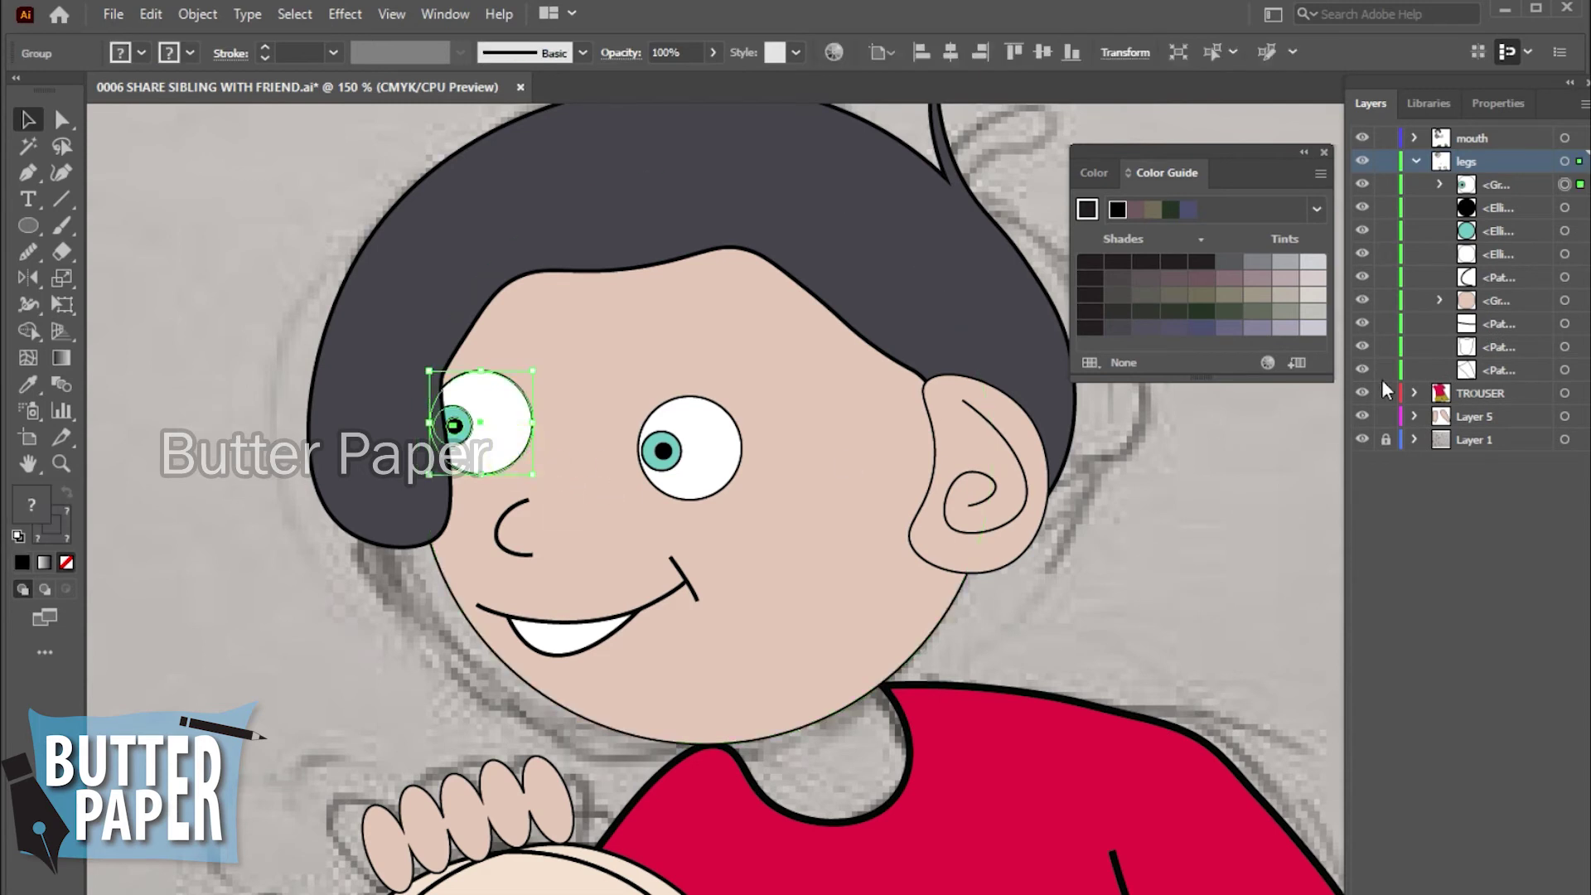
pyautogui.click(1361, 184)
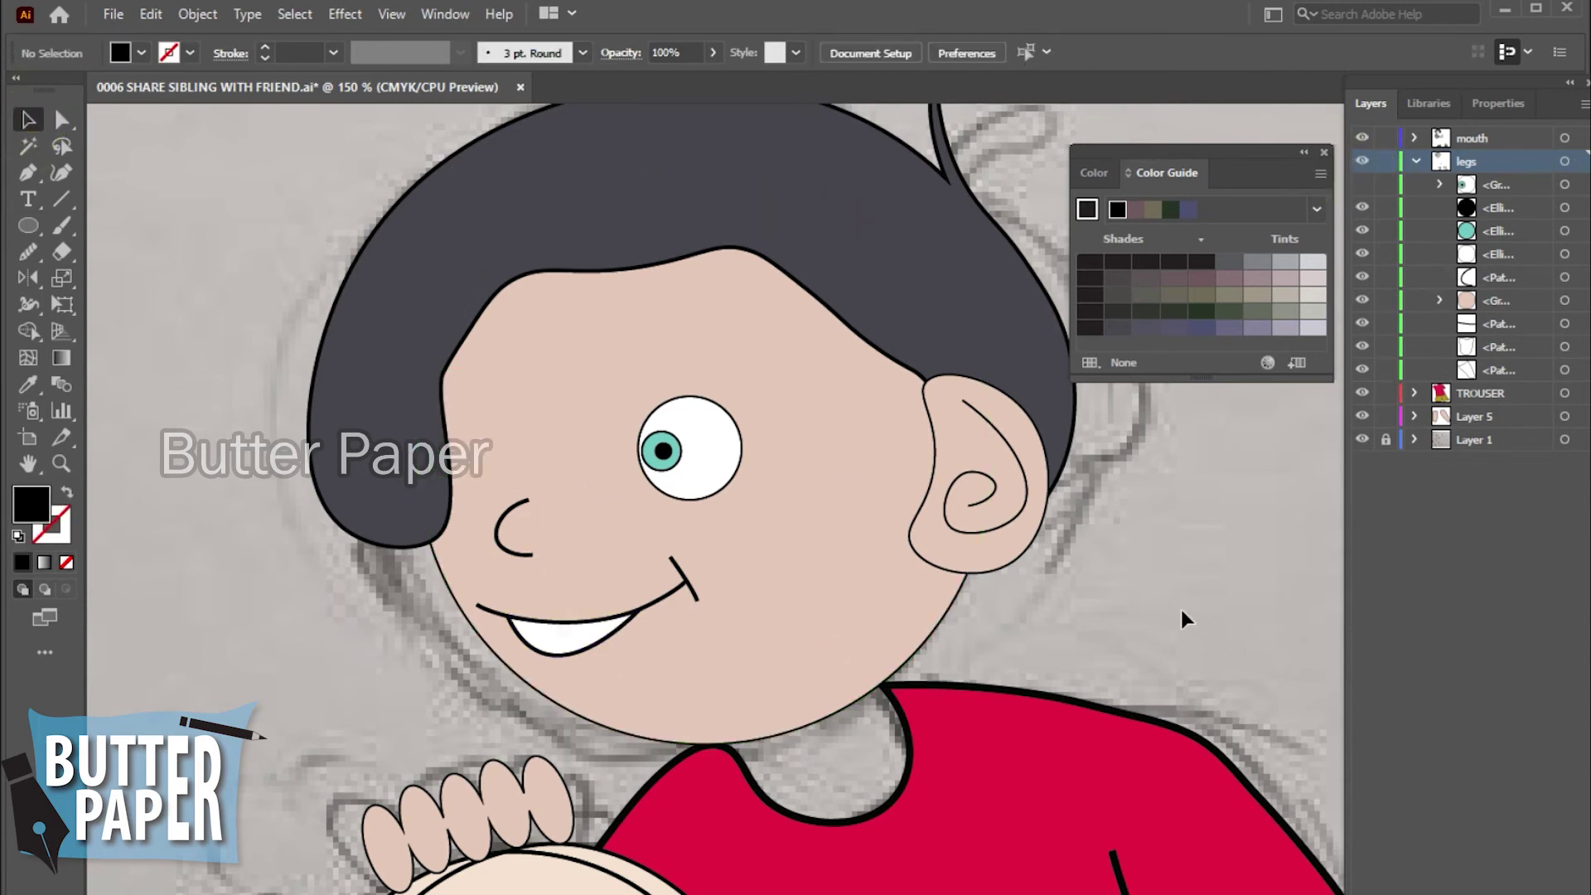
pyautogui.click(373, 543)
# - Reshape the hair's lower-left edge by dragging and adding Curvature anchors beside the face
pyautogui.hotkey('shift', '`')
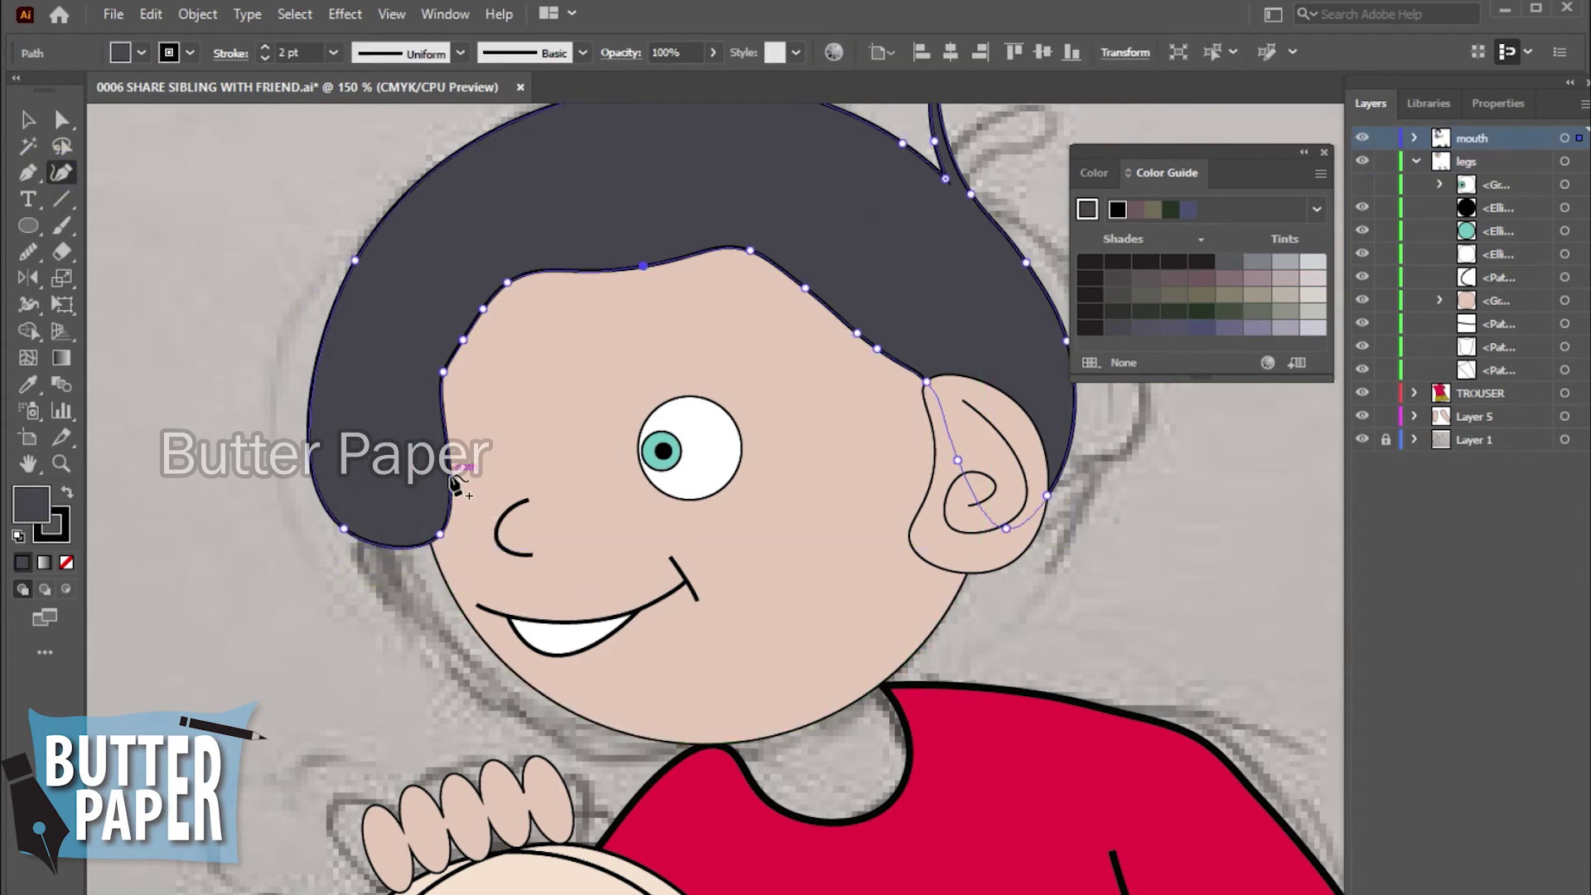
pyautogui.moveTo(451, 480); pyautogui.dragTo(438, 483)
pyautogui.press('v')
pyautogui.hotkey('ctrl', 'shift', 'a')
pyautogui.click(58, 176)
pyautogui.click(326, 508)
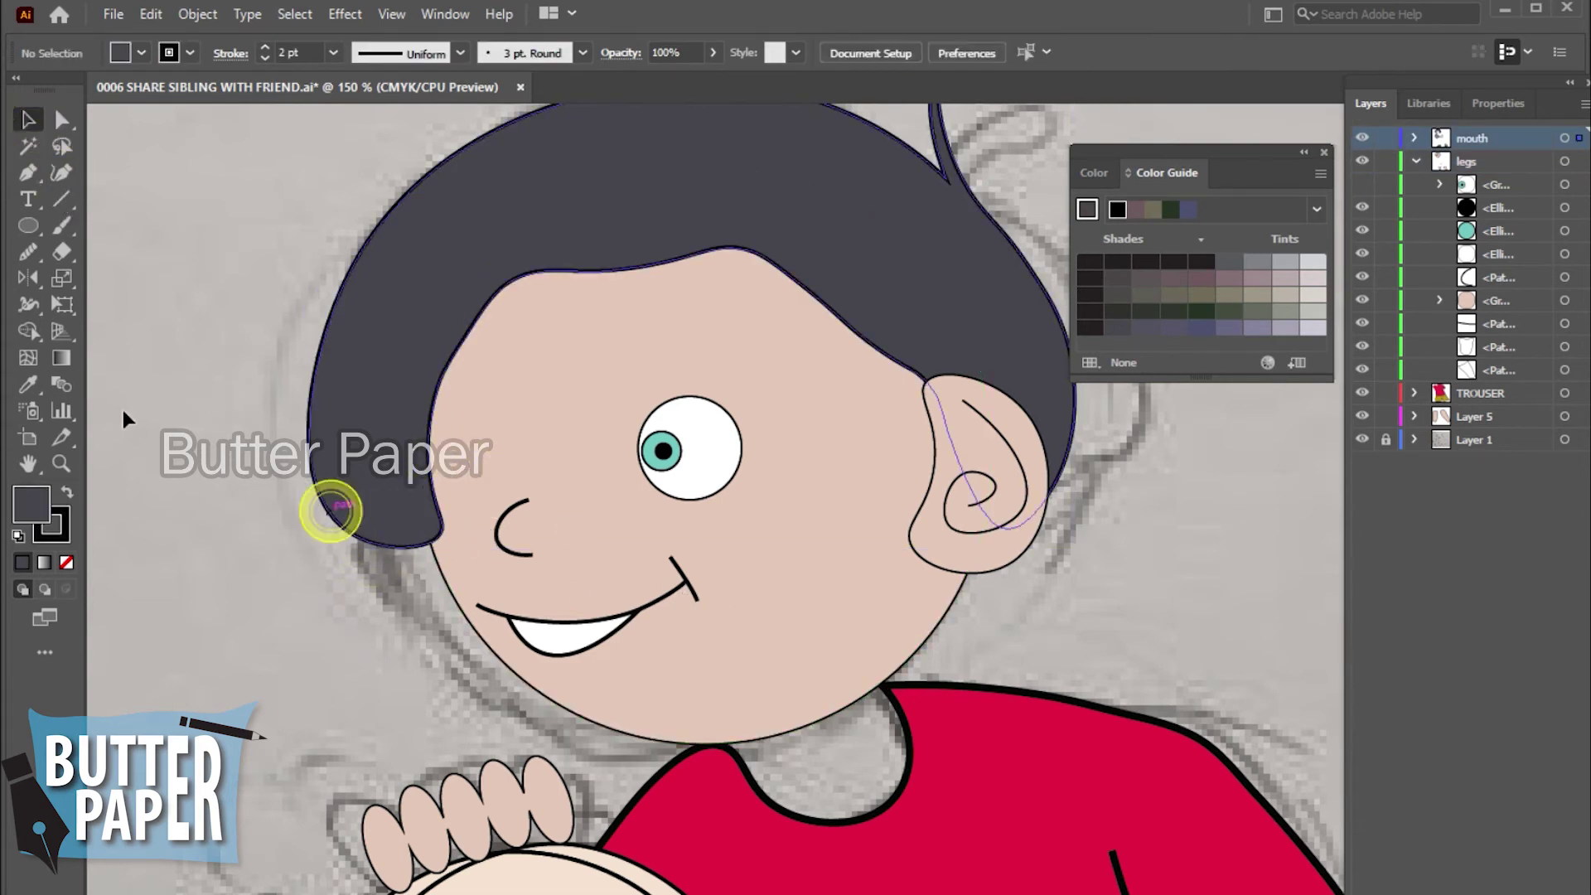
pyautogui.moveTo(343, 527); pyautogui.dragTo(354, 531)
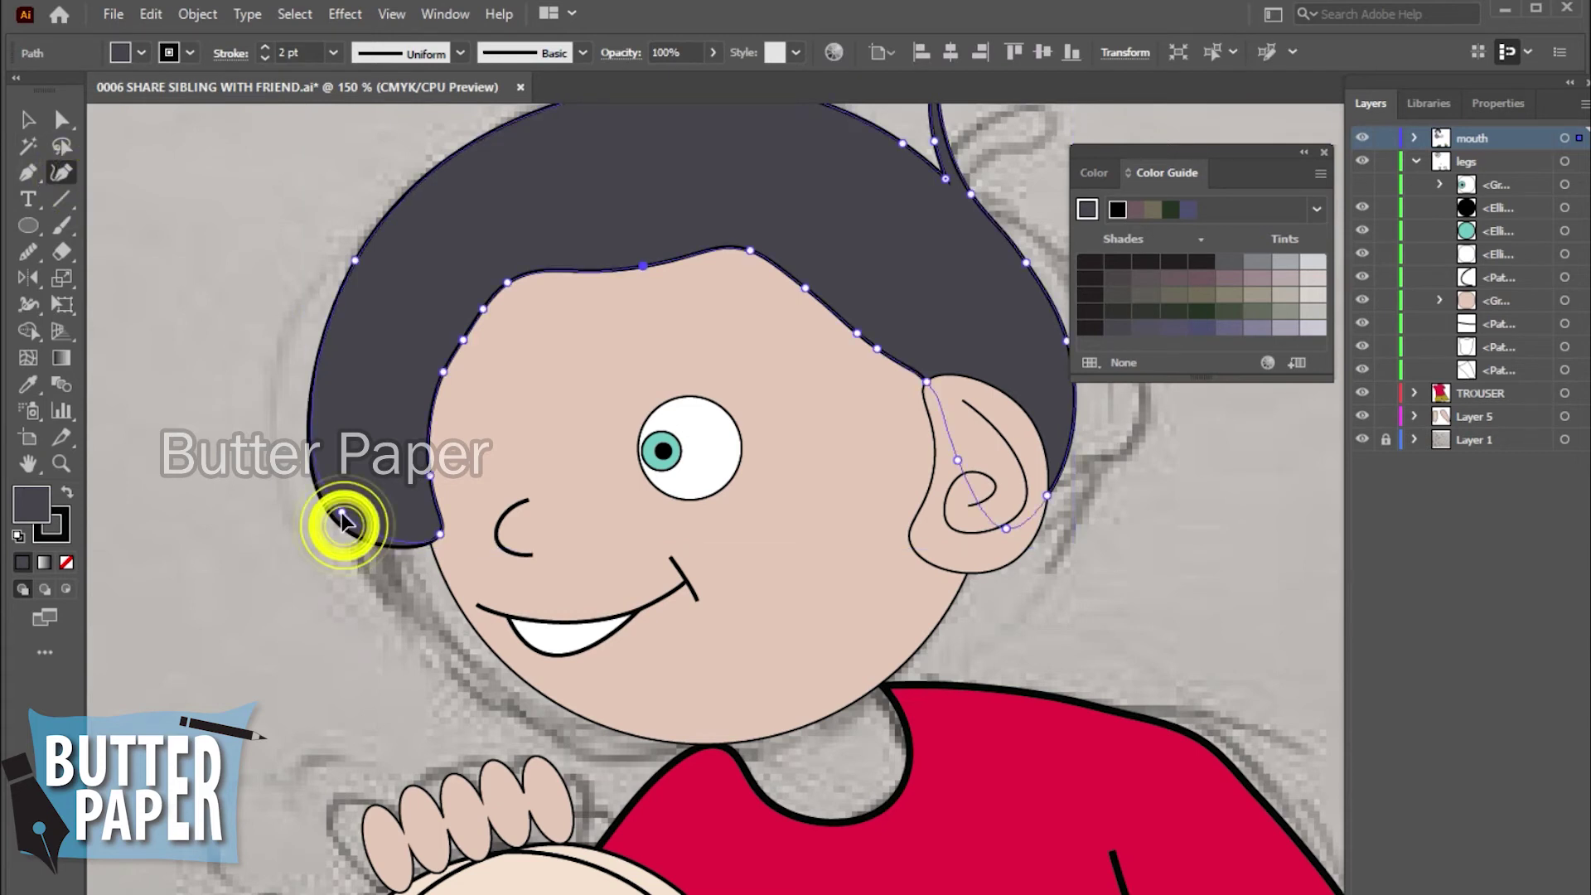
pyautogui.moveTo(323, 448); pyautogui.dragTo(332, 442)
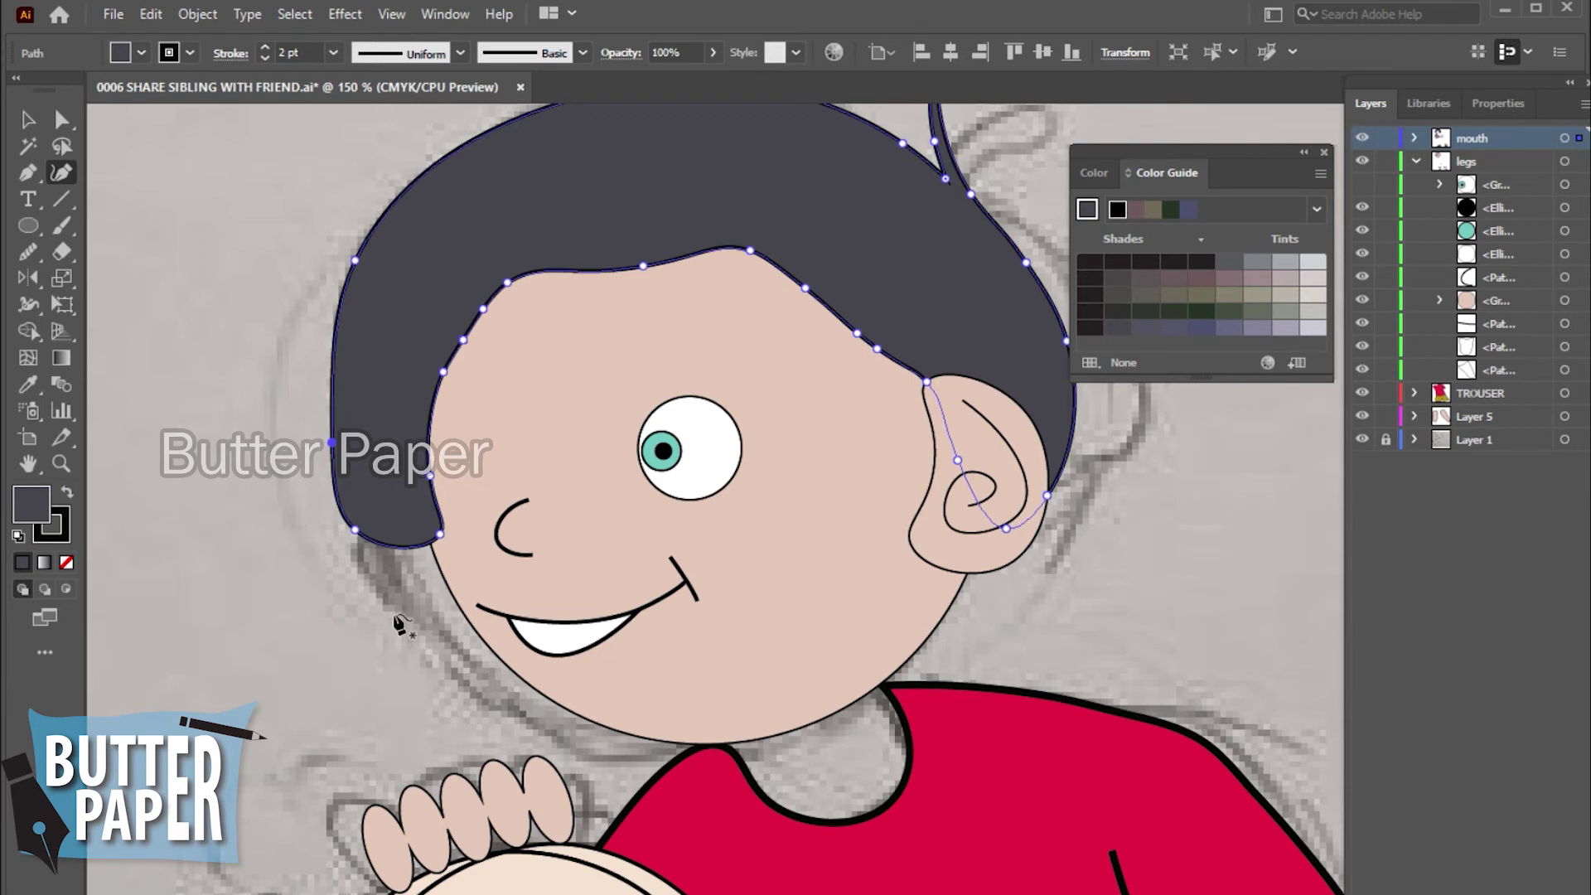
pyautogui.moveTo(356, 530); pyautogui.dragTo(382, 535)
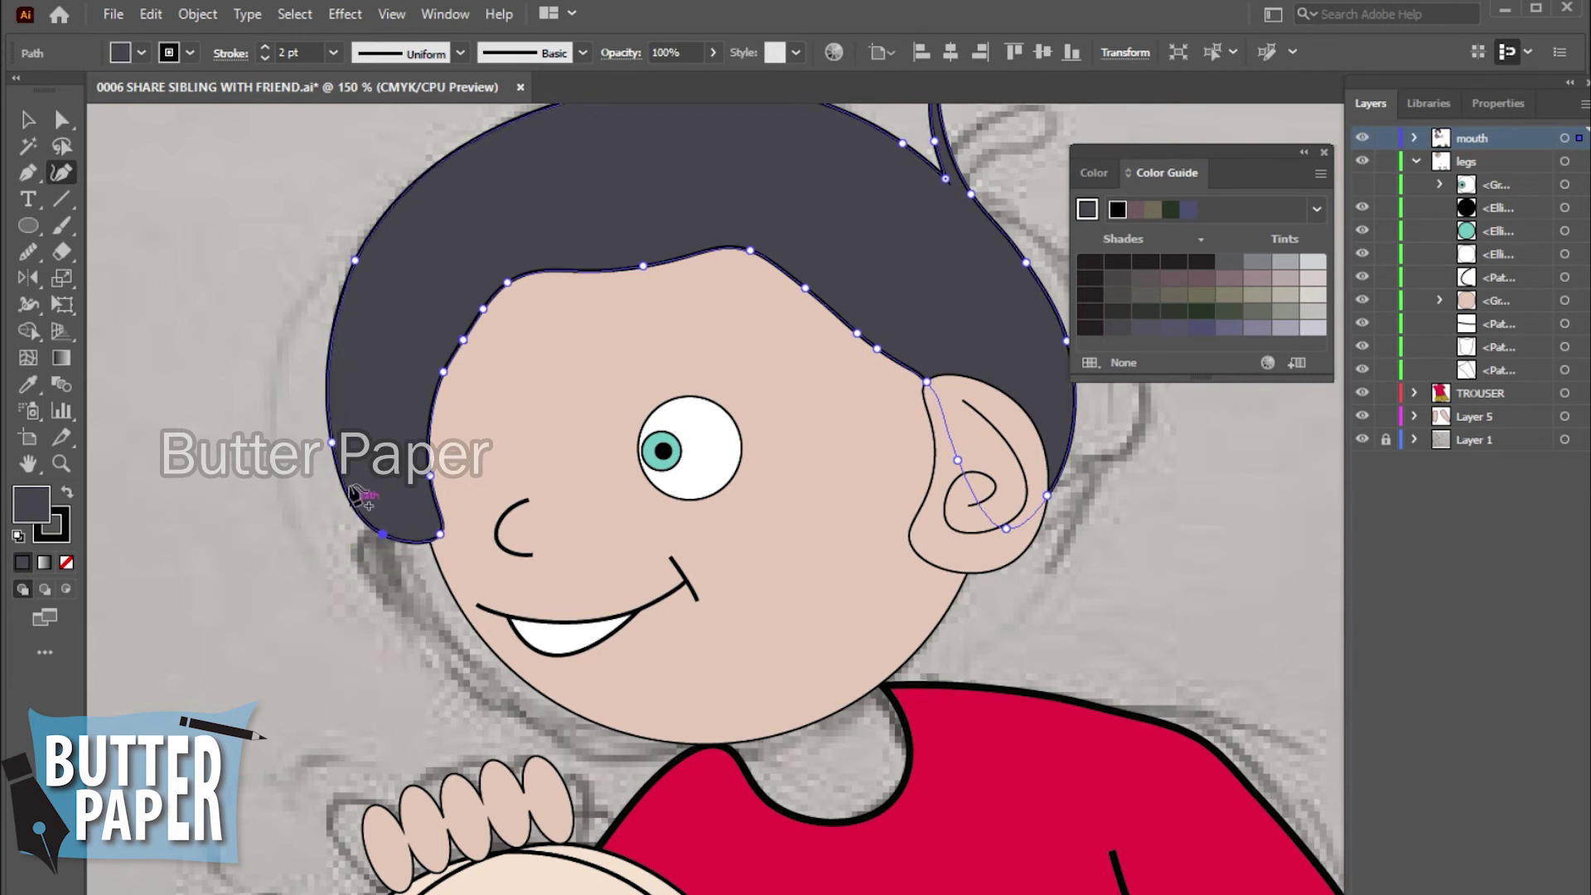
pyautogui.moveTo(331, 445); pyautogui.dragTo(345, 452)
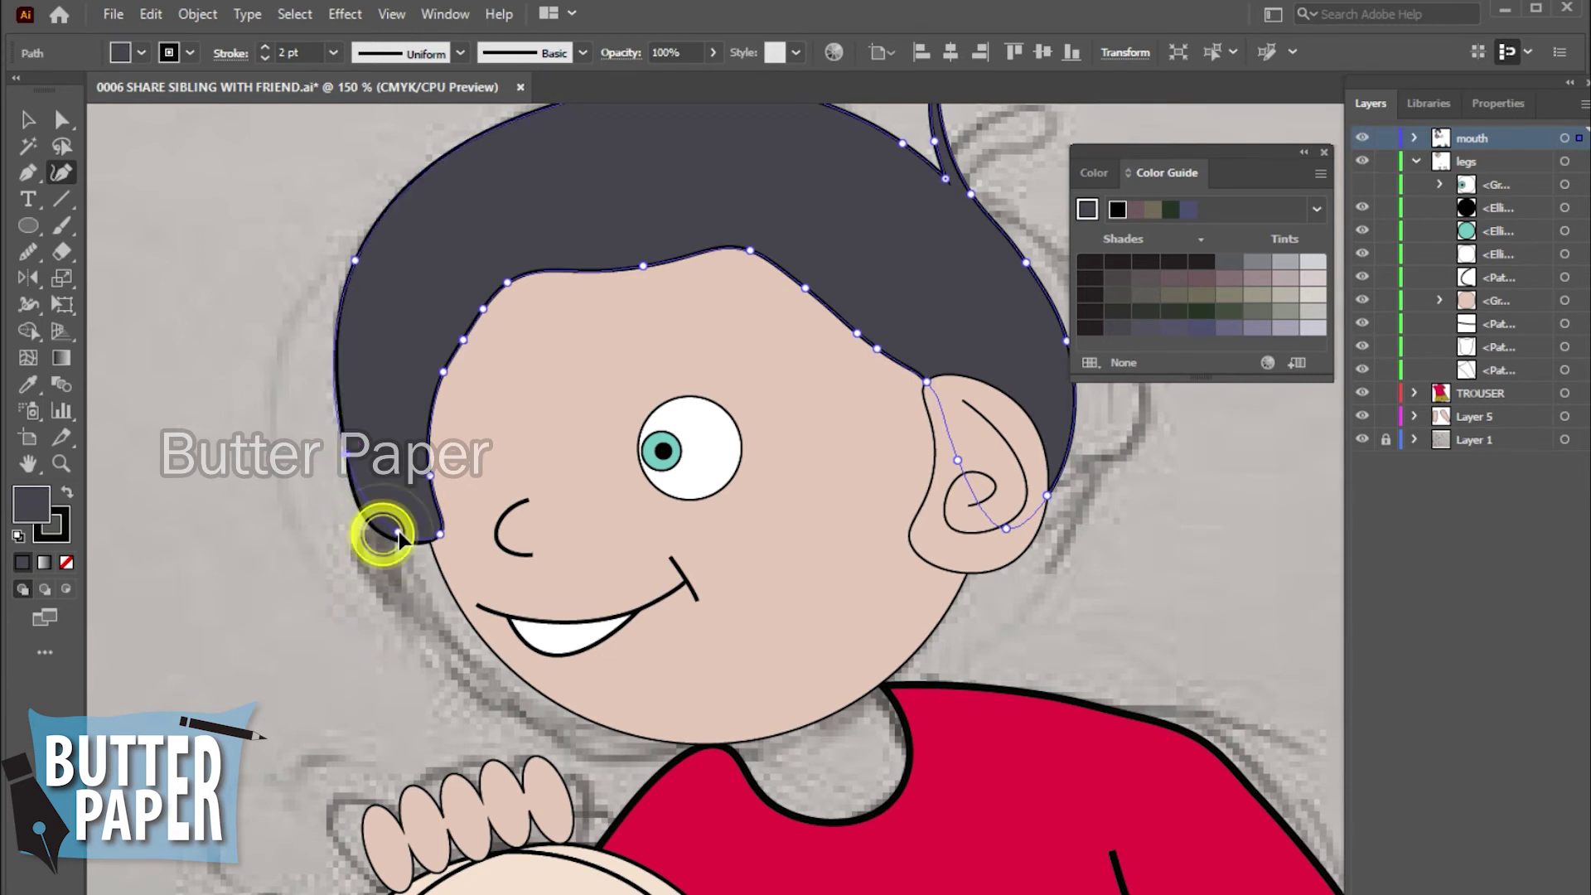
pyautogui.moveTo(399, 530); pyautogui.dragTo(404, 537)
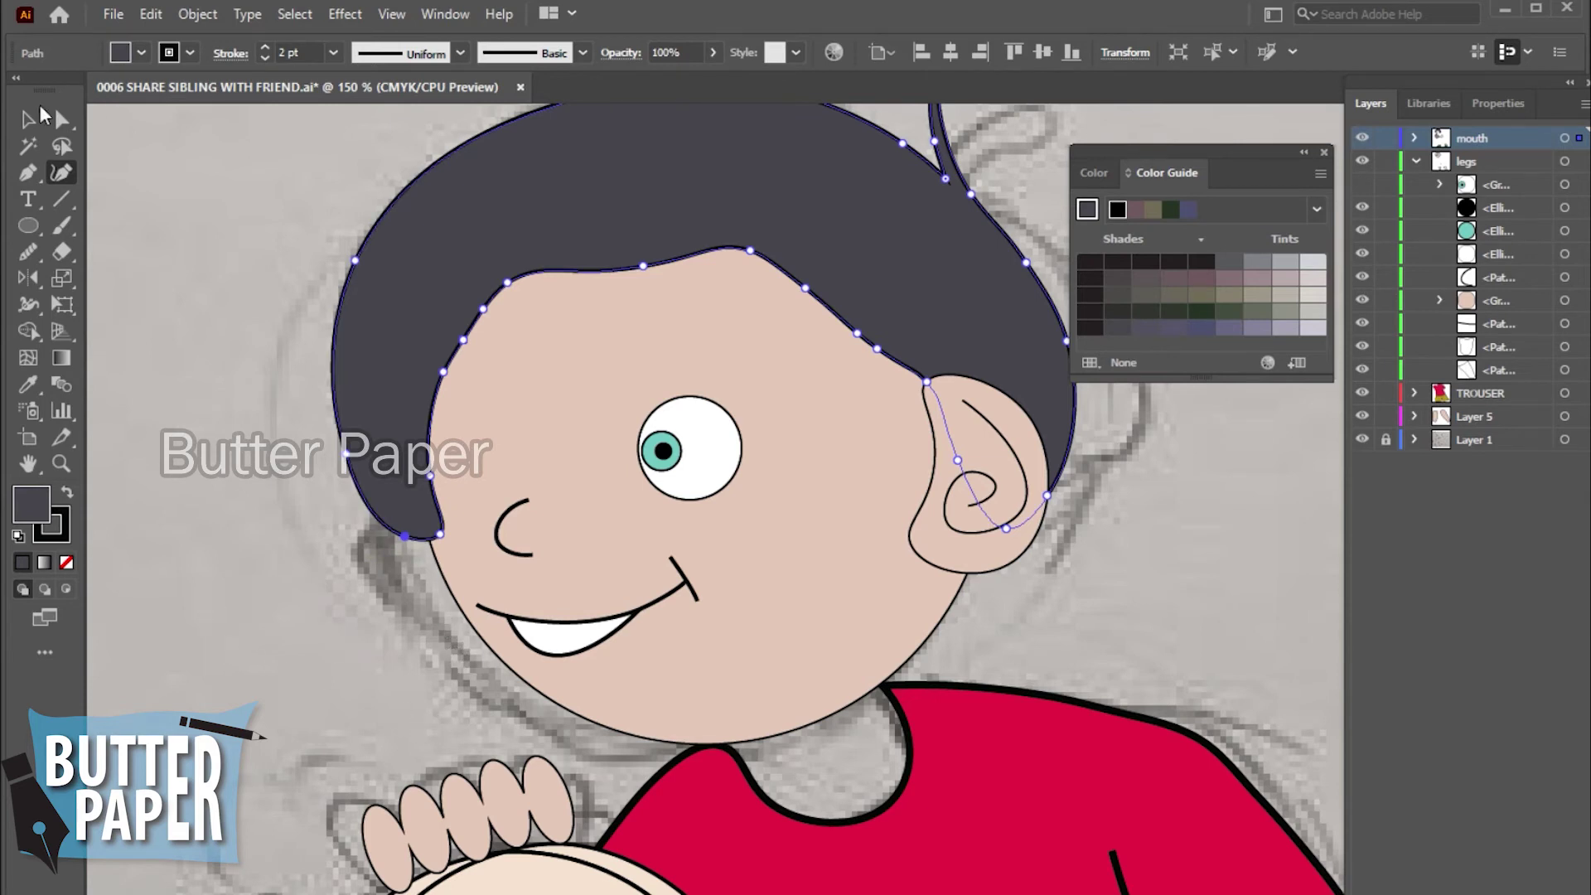
pyautogui.click(31, 118)
pyautogui.click(330, 525)
# - Unhide the left eye group and zoom out to the whole character
pyautogui.click(1362, 184)
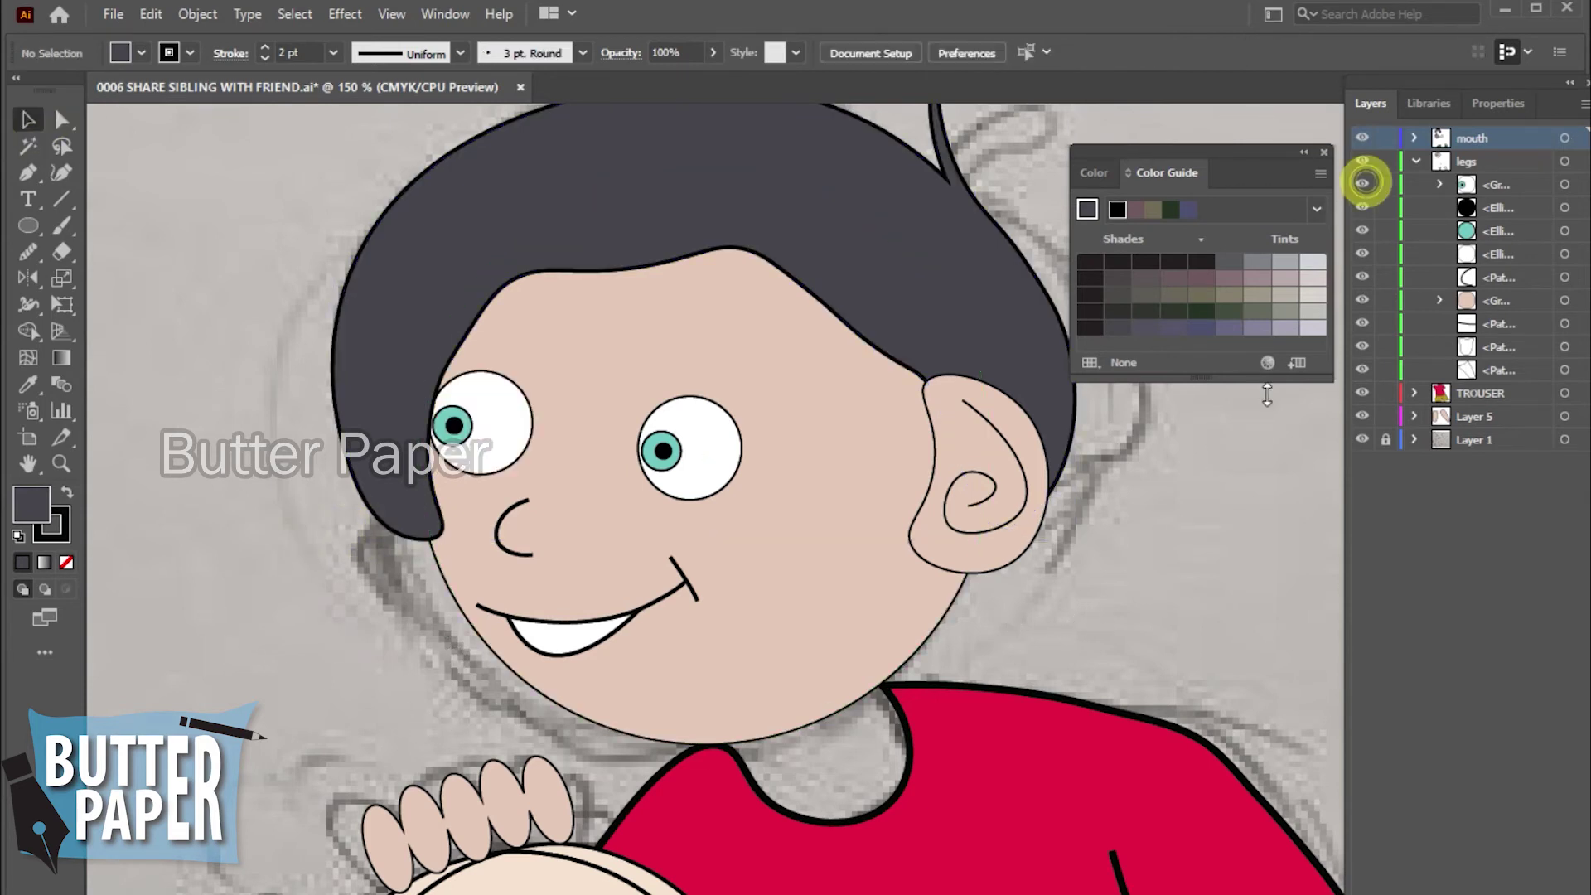
pyautogui.press('z')
pyautogui.keyDown('alt'); pyautogui.click(1191, 549); pyautogui.keyUp('alt')
pyautogui.keyDown('alt'); pyautogui.click(699, 682); pyautogui.keyUp('alt')
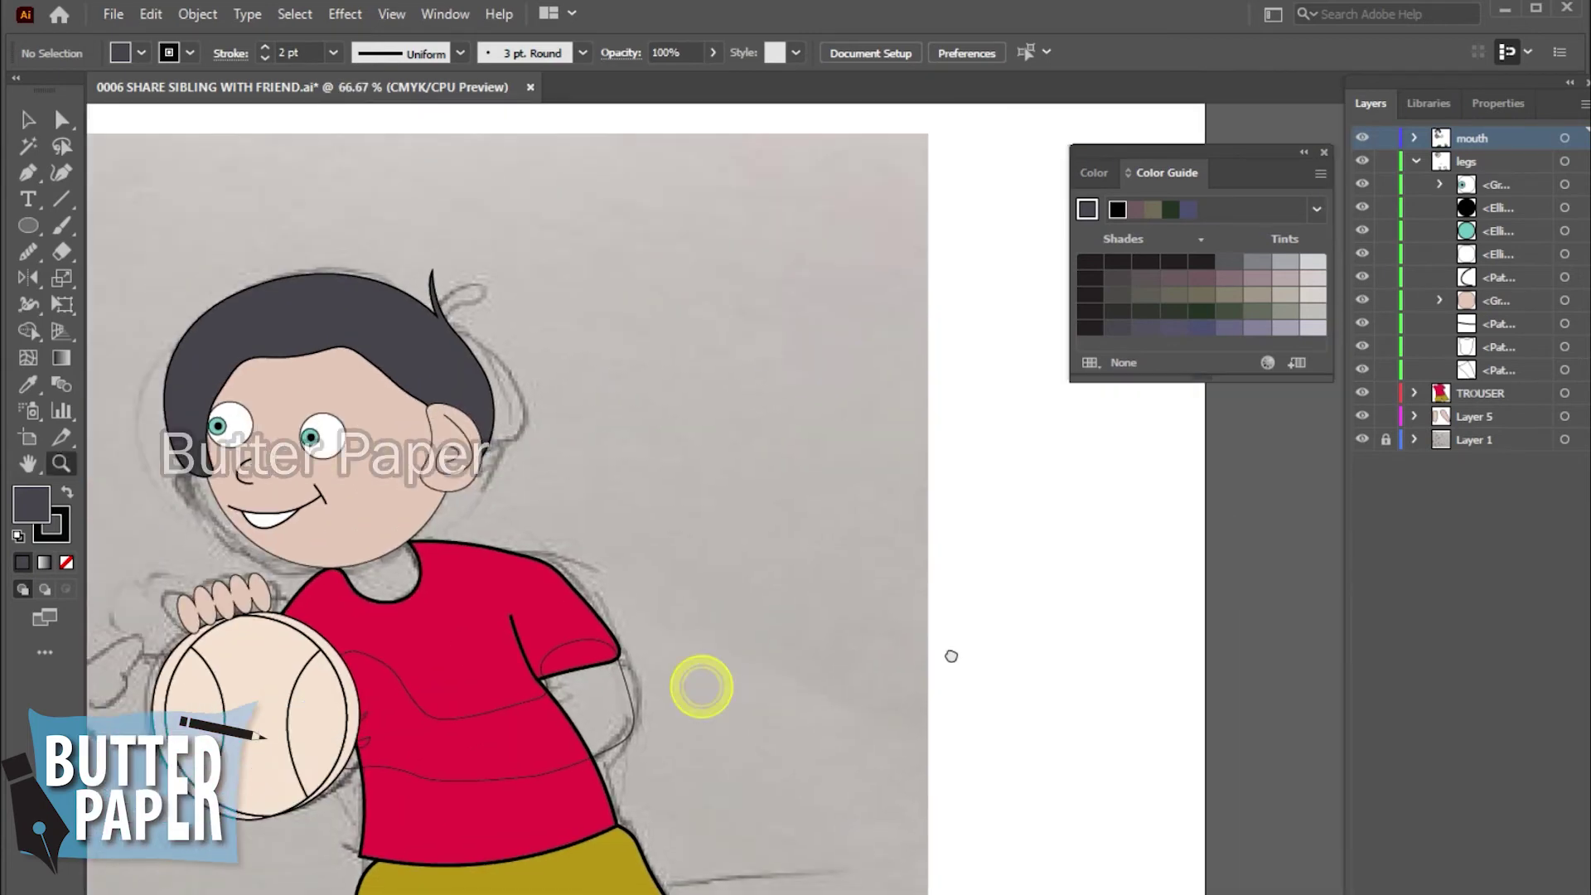
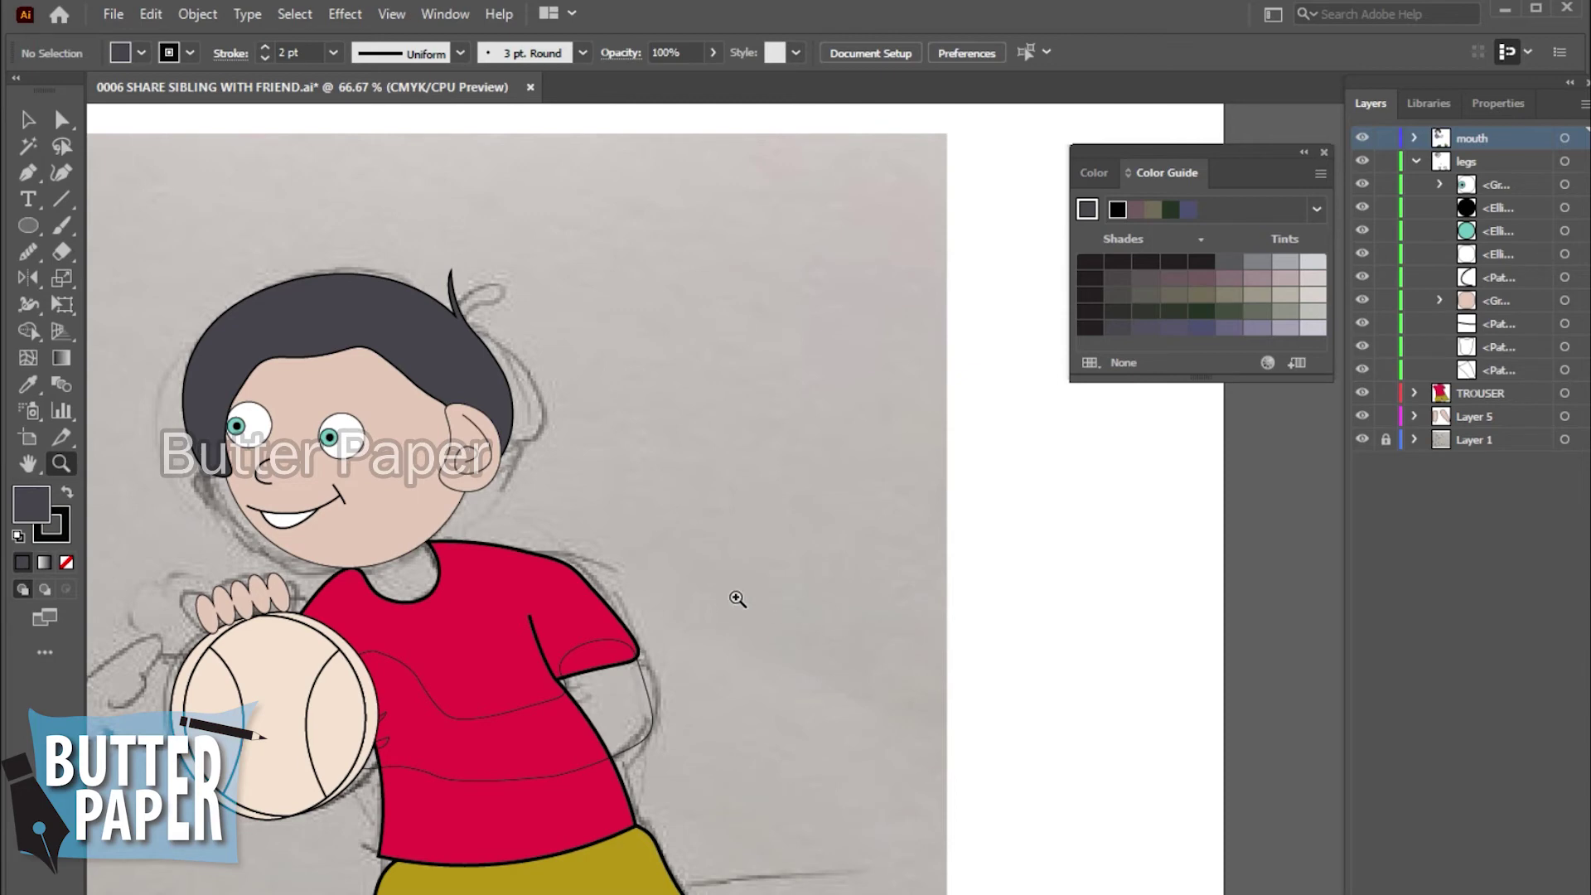
# - Zoom in on the boy's face and select his hair path with the Curvature tool
pyautogui.click(517, 478)
pyautogui.click(918, 533)
pyautogui.click(543, 536)
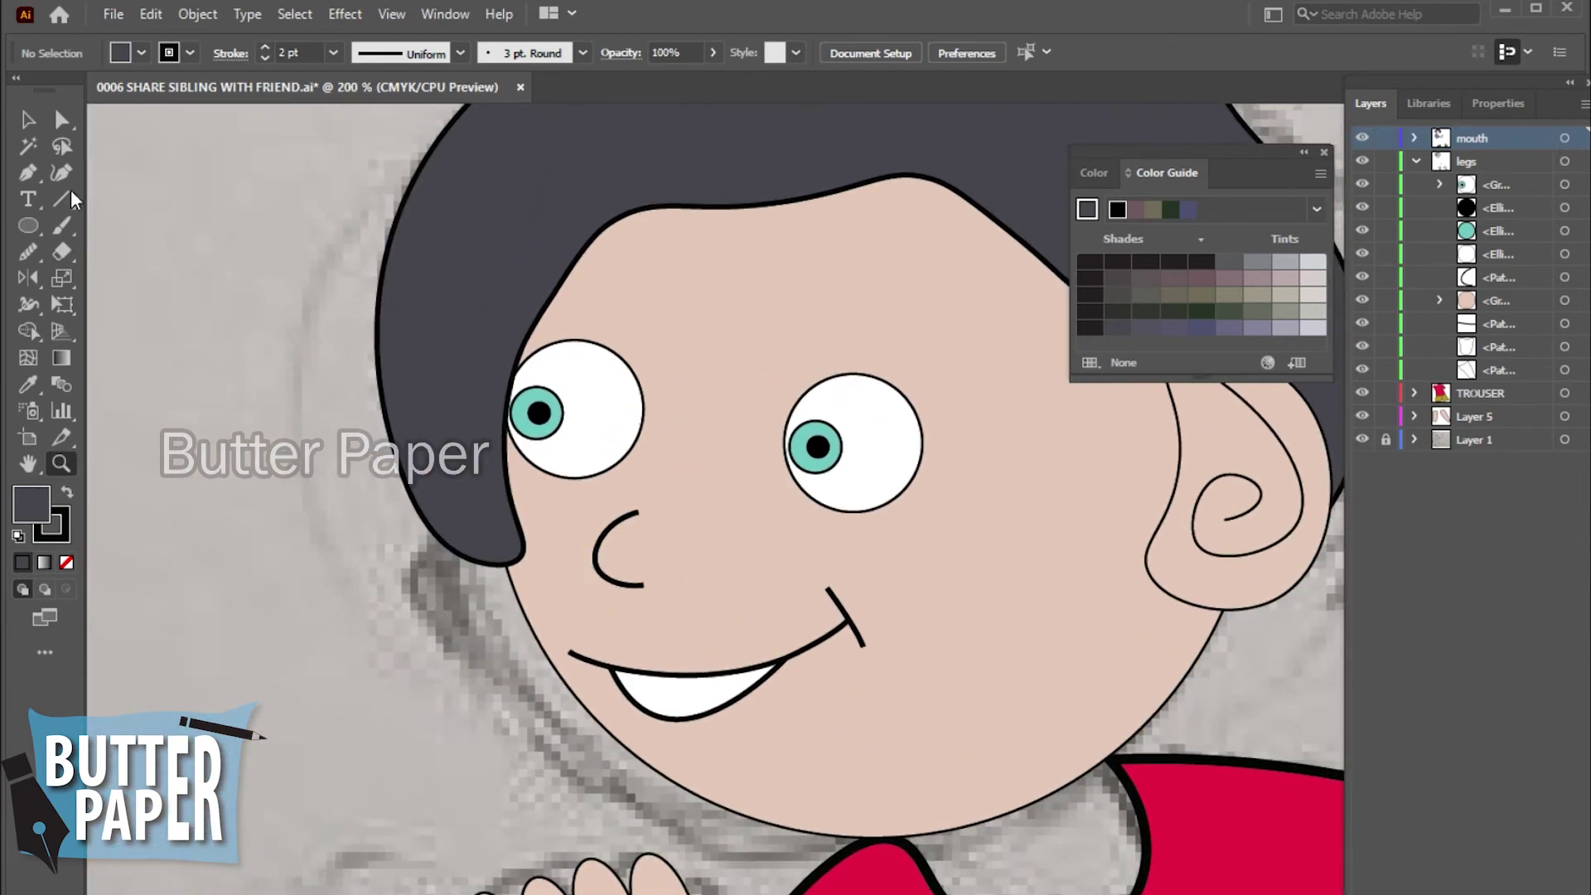
pyautogui.click(27, 119)
pyautogui.click(466, 550)
pyautogui.click(60, 173)
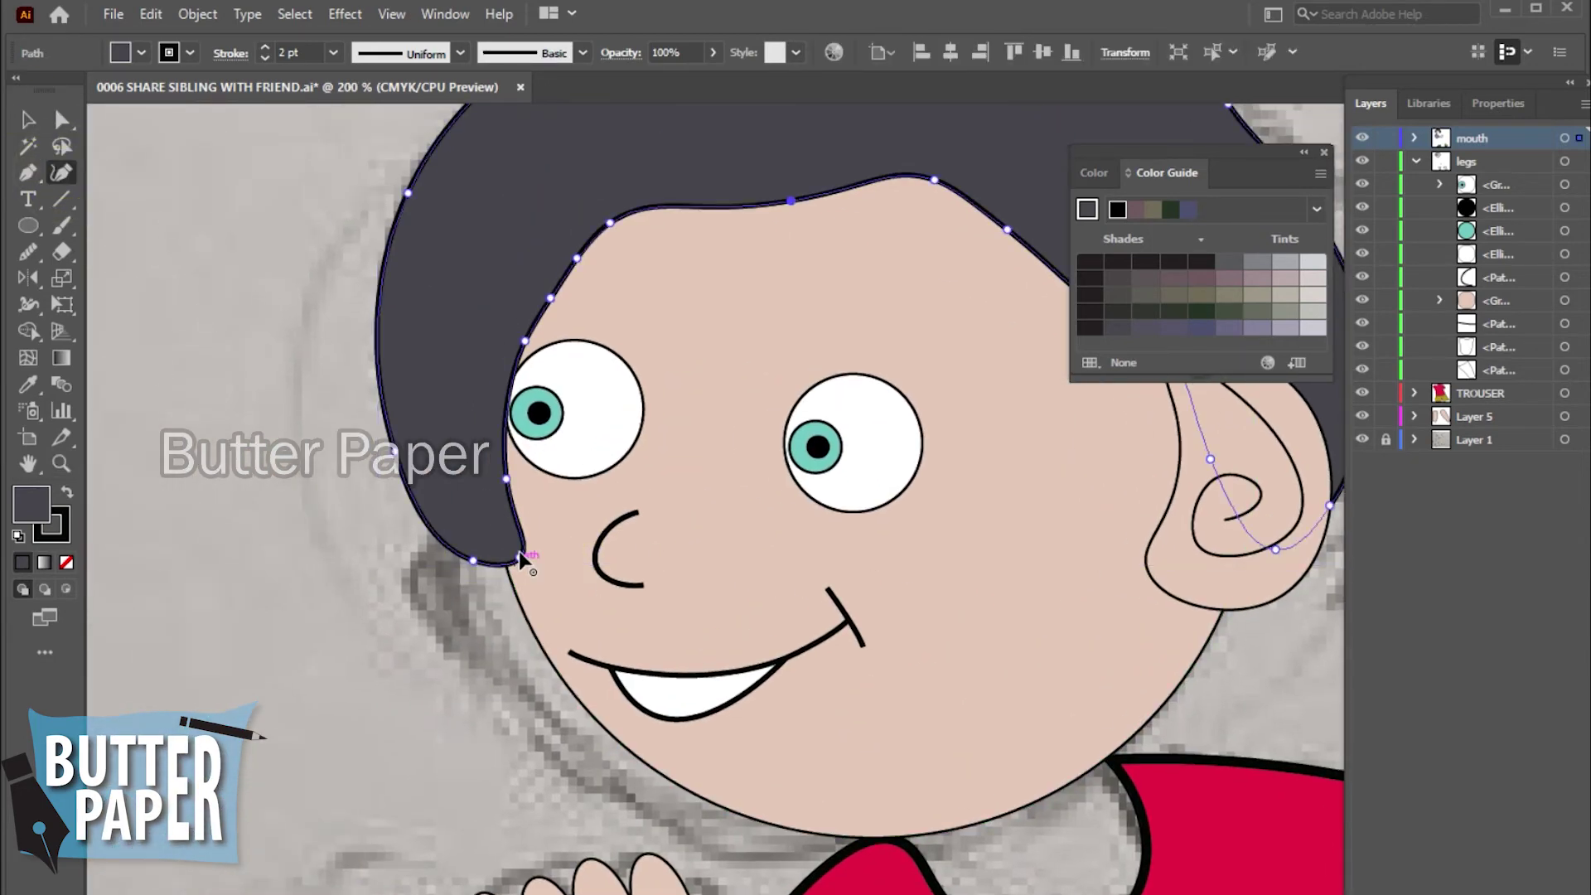
# - Drag the hair's lower anchors up and add a point where the hair meets the face
pyautogui.moveTo(519, 554)
pyautogui.mouseDown()
pyautogui.moveTo(507, 526)
pyautogui.moveTo(481, 526)
pyautogui.moveTo(498, 418)
pyautogui.mouseUp()
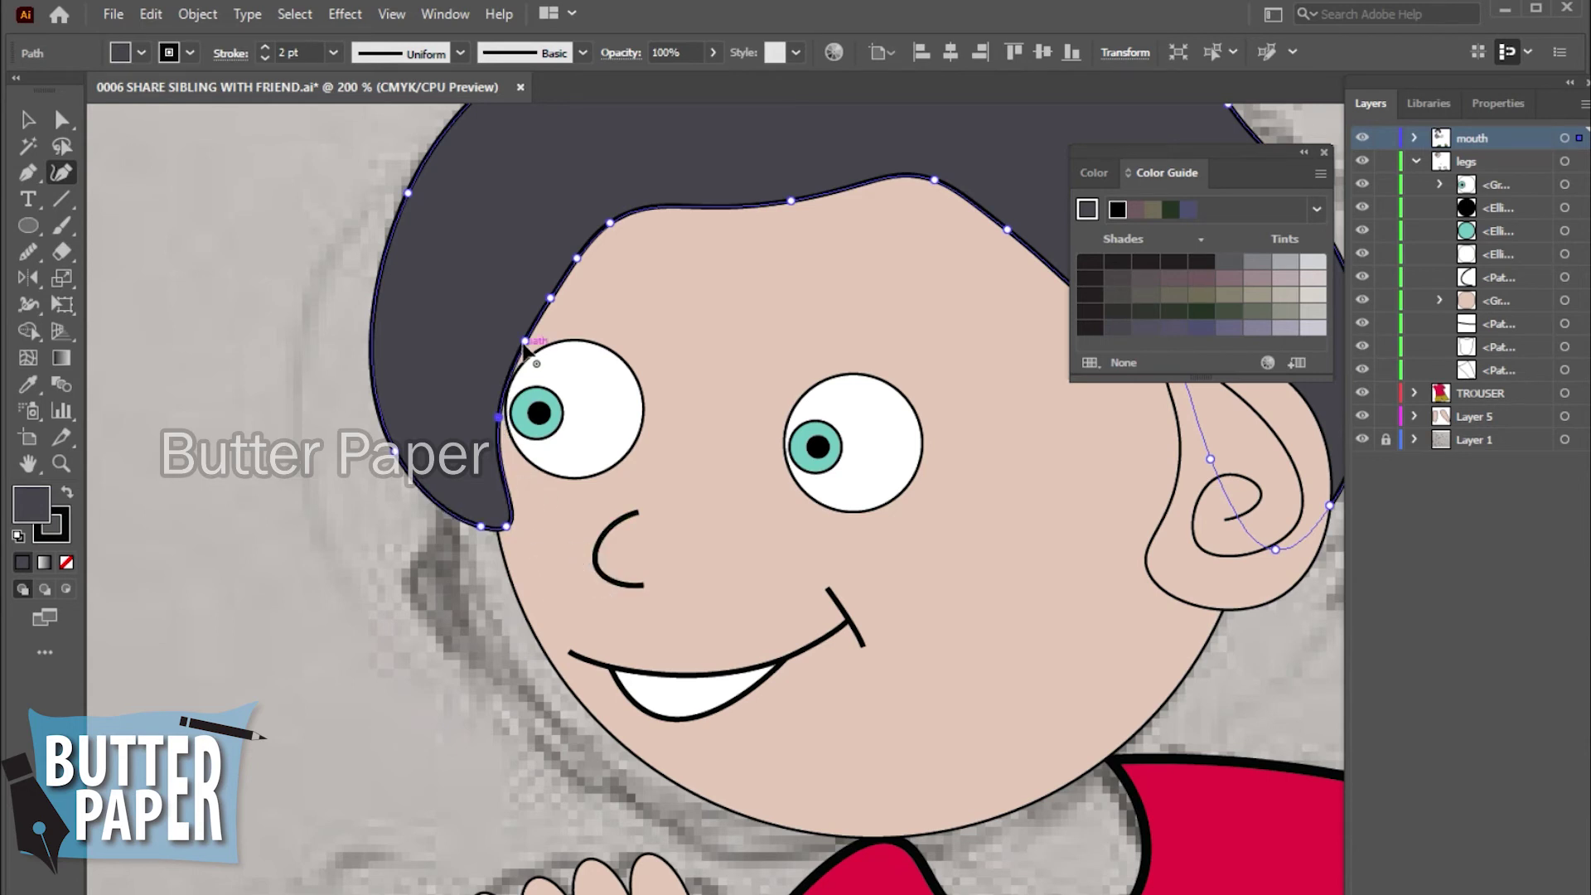
pyautogui.moveTo(525, 339); pyautogui.dragTo(520, 331)
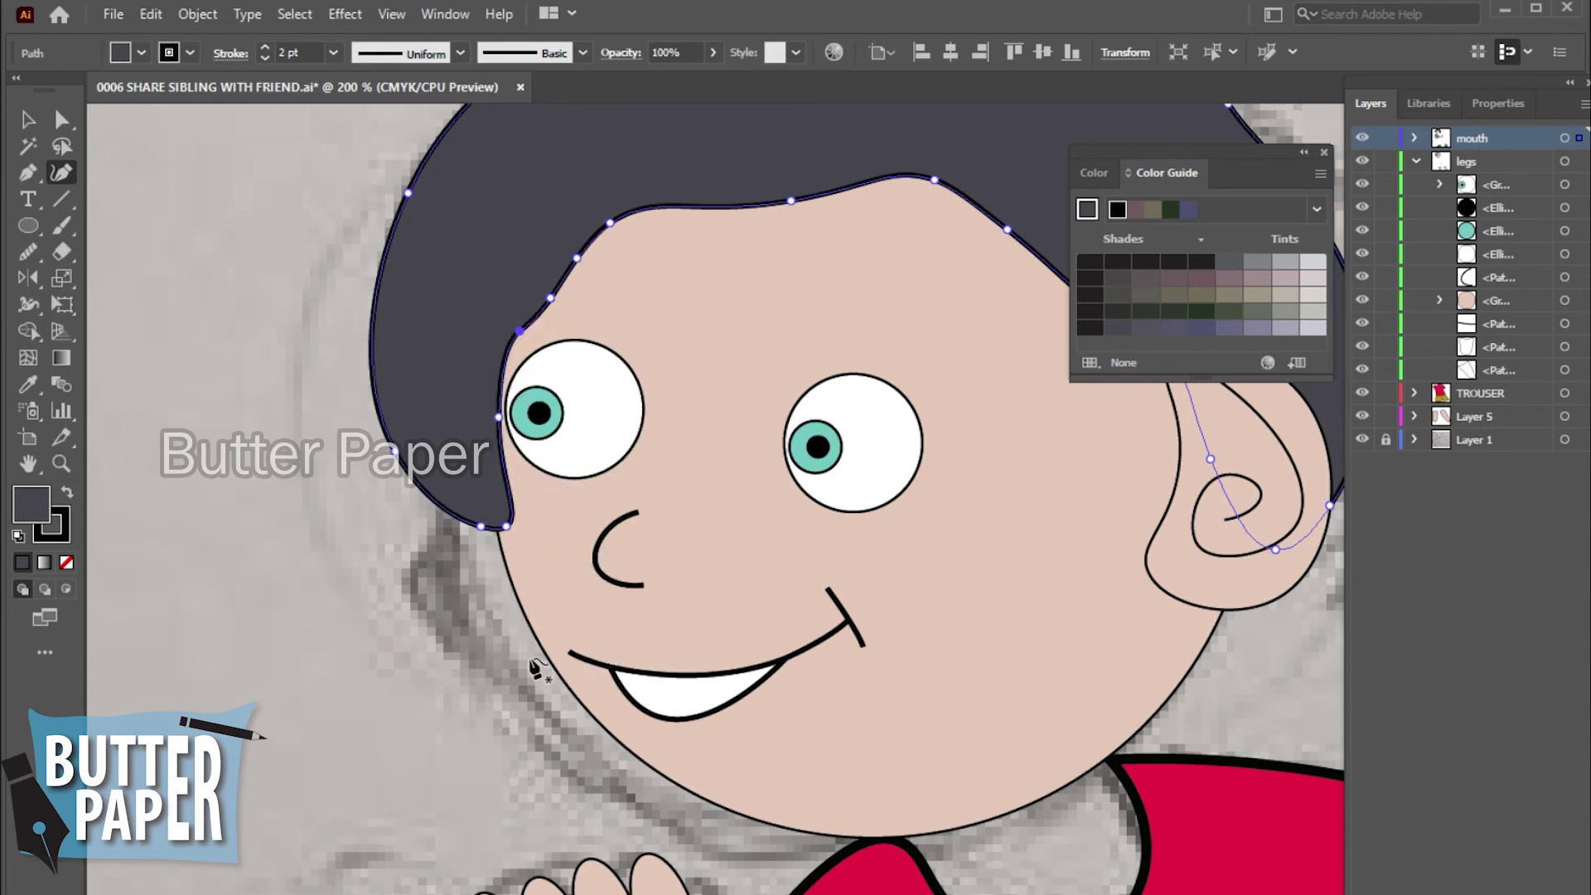
pyautogui.moveTo(481, 527); pyautogui.dragTo(475, 513)
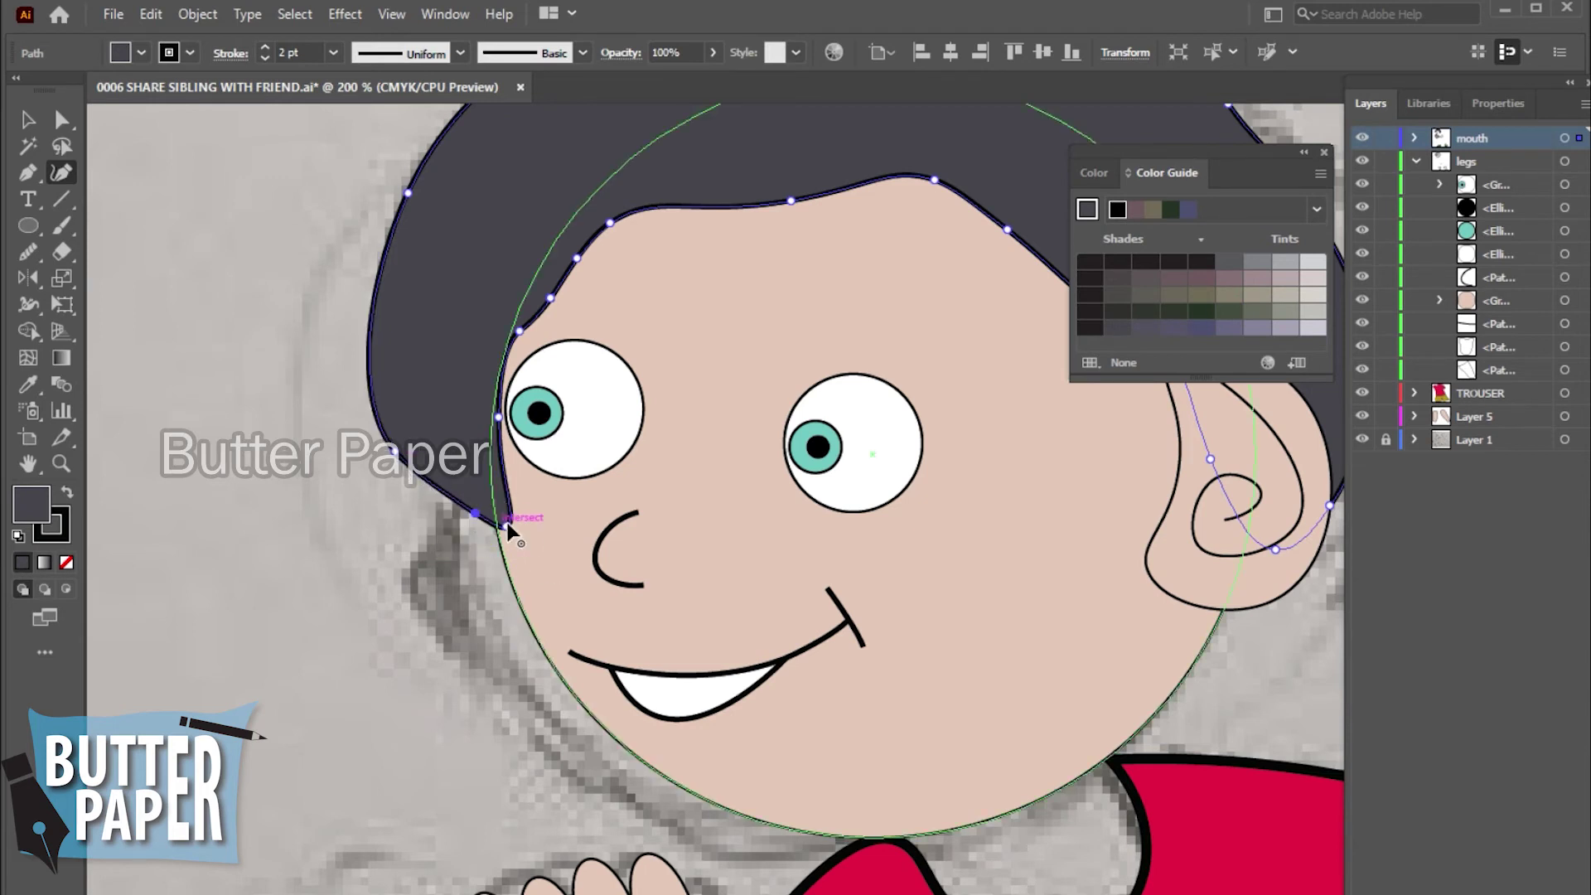
pyautogui.click(505, 523)
pyautogui.click(498, 528)
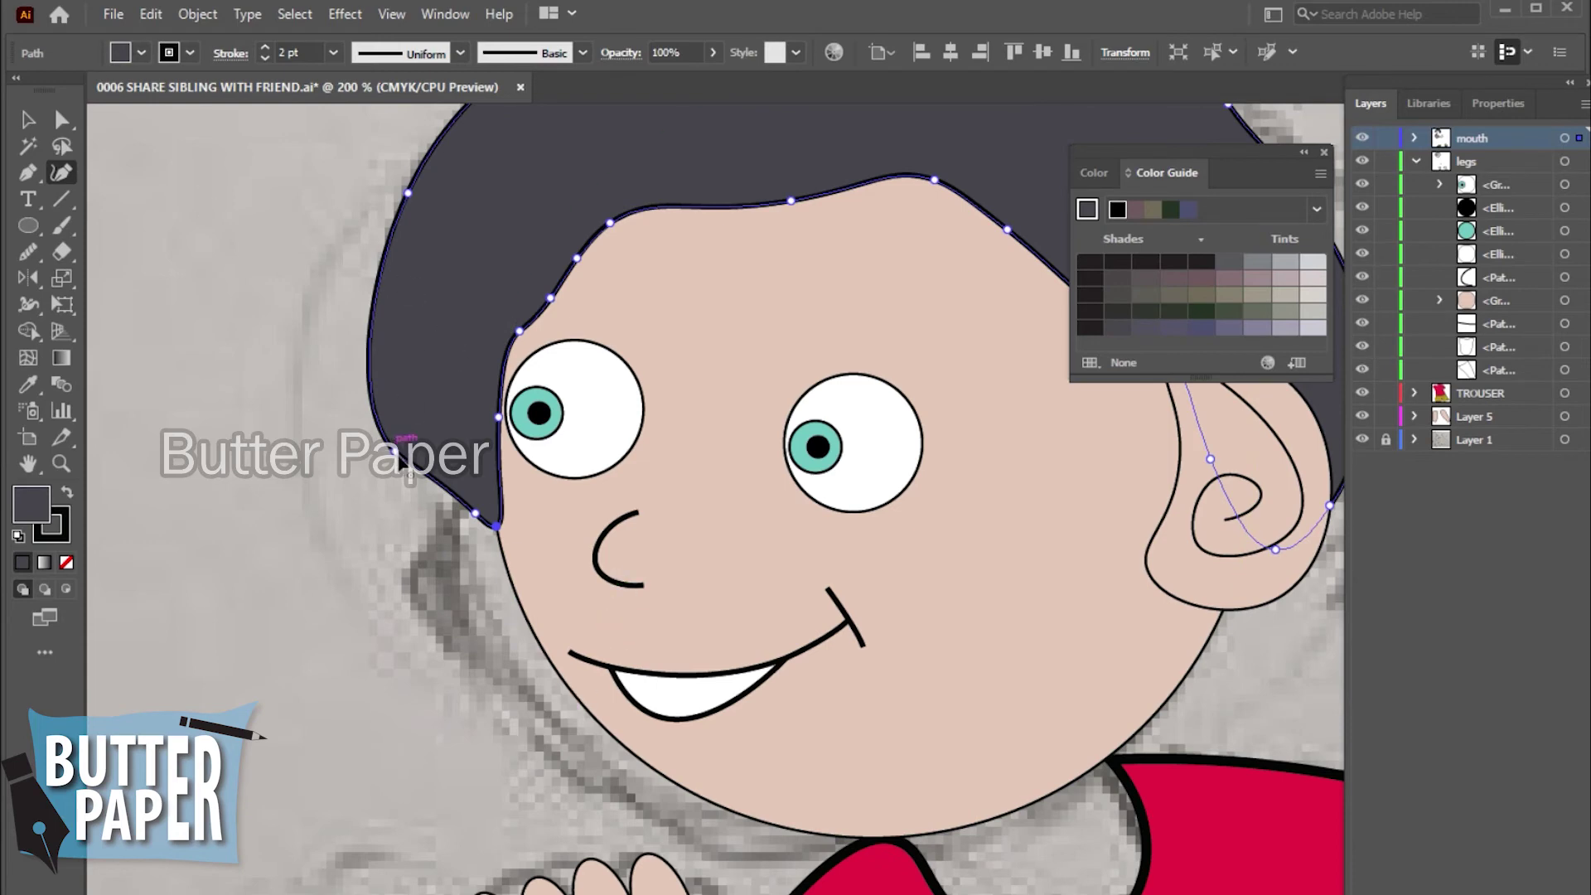
pyautogui.moveTo(406, 468); pyautogui.dragTo(381, 447)
# - Deselect the hair, zoom out to view the whole character, then zoom back onto the face
pyautogui.click(25, 121)
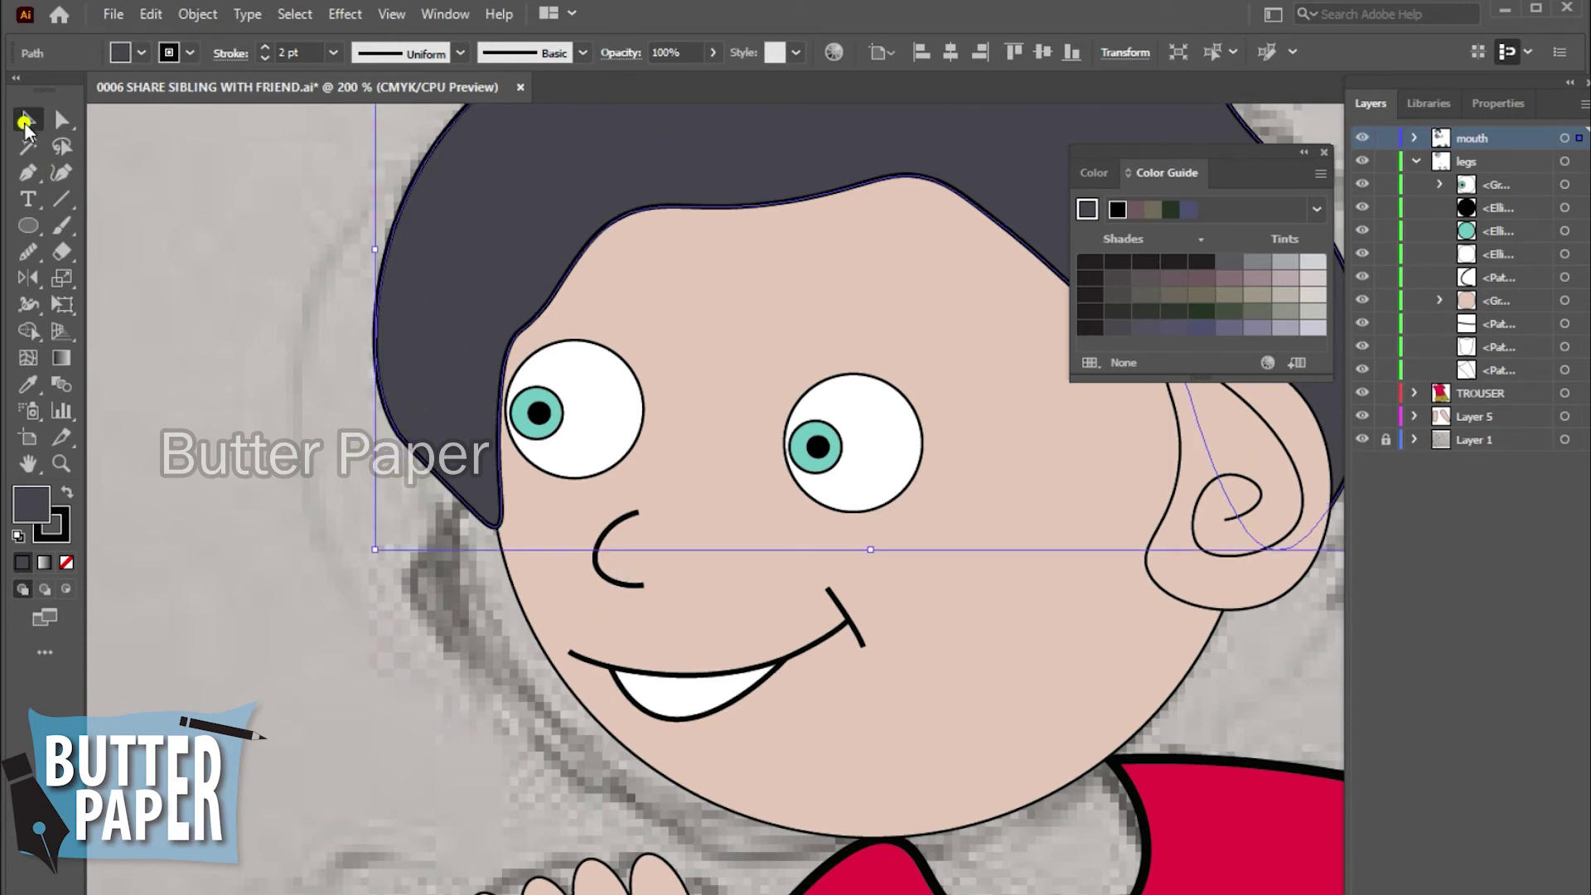
pyautogui.hotkey('ctrl', 'shift', 'a')
pyautogui.press('z')
pyautogui.keyDown('alt'); pyautogui.click(976, 625); pyautogui.keyUp('alt')
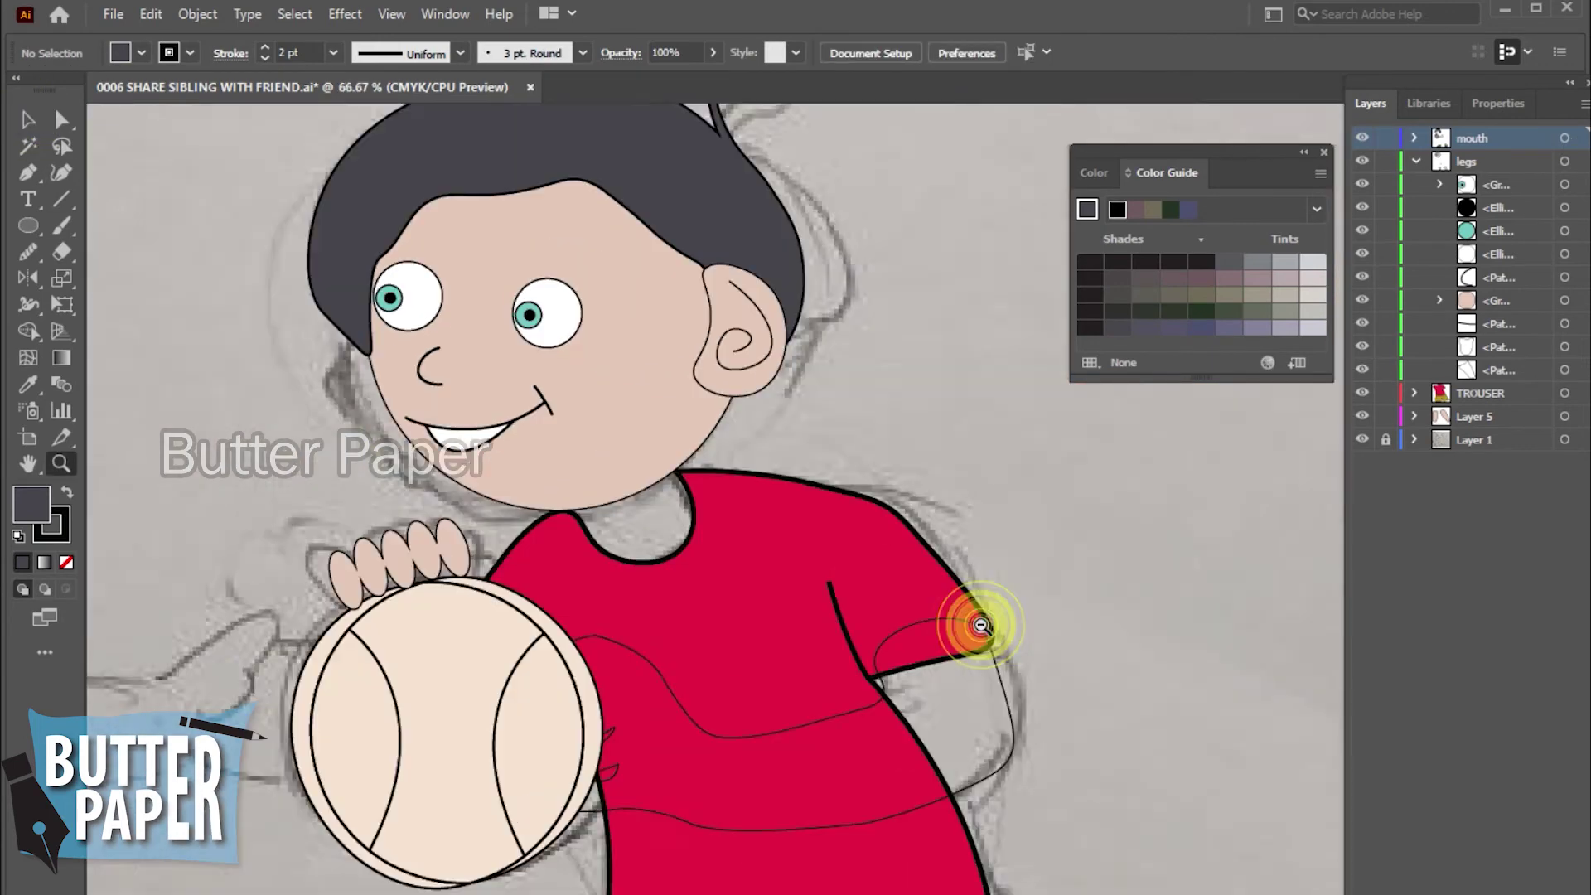
pyautogui.keyDown('alt'); pyautogui.click(1025, 547); pyautogui.keyUp('alt')
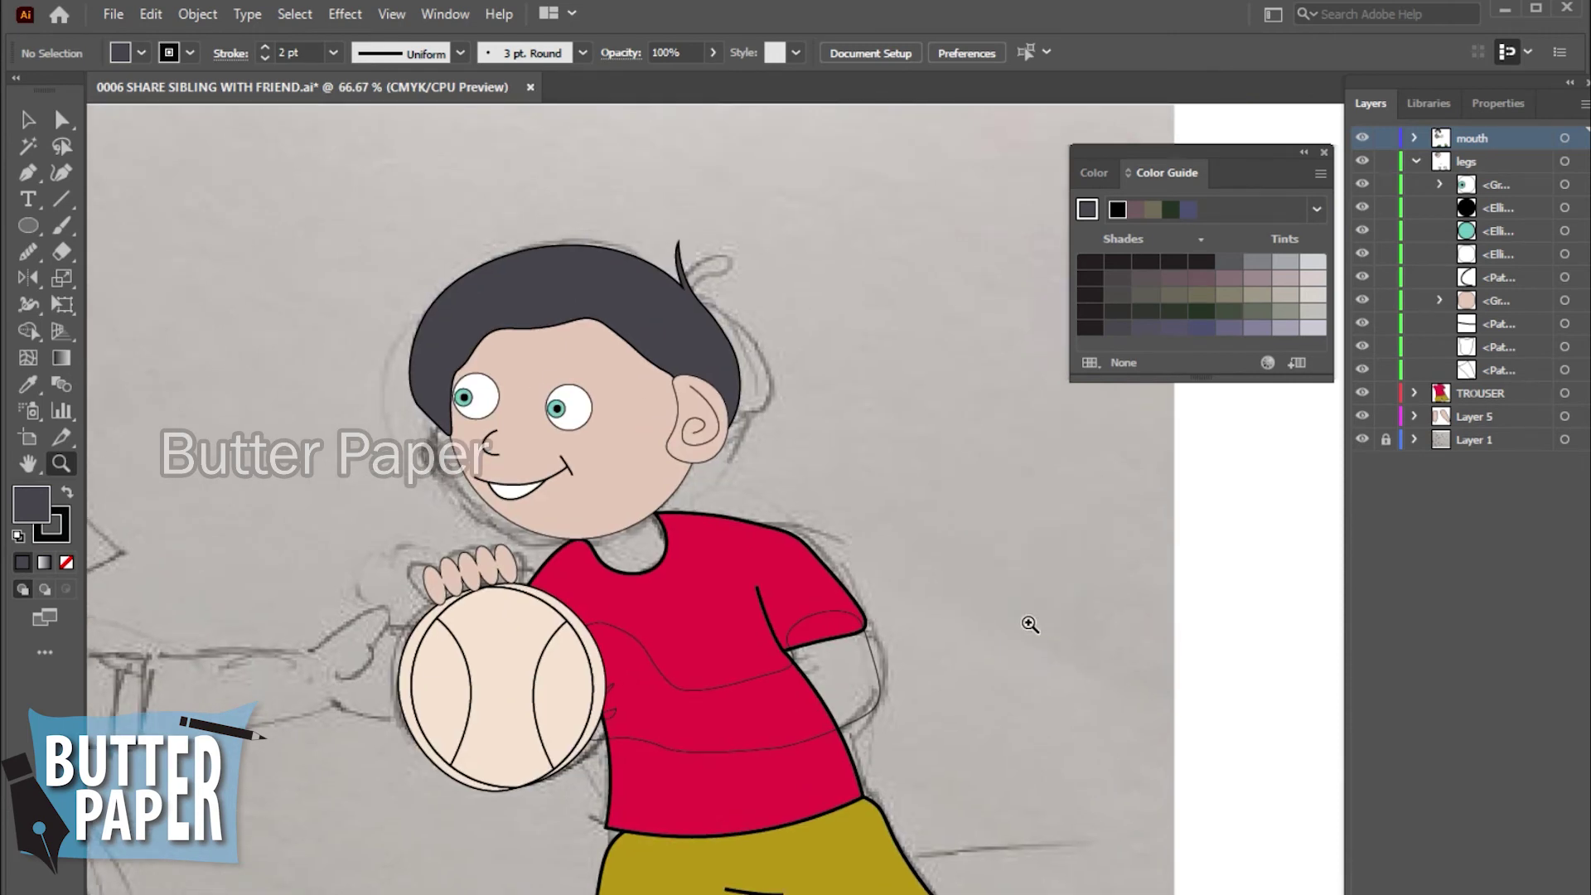
pyautogui.click(542, 476)
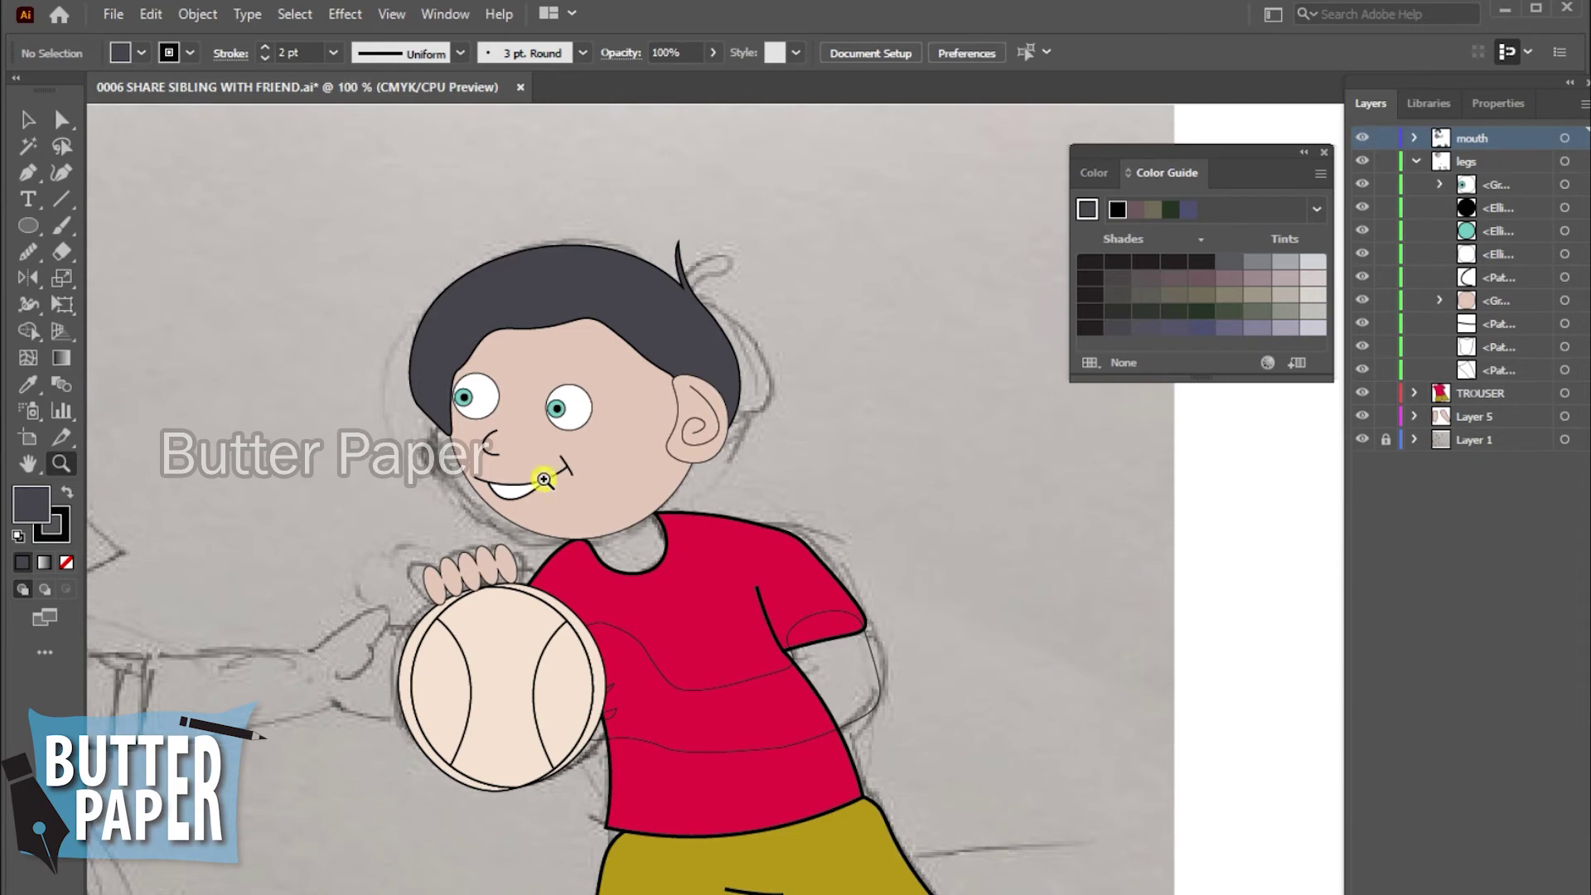
pyautogui.click(1146, 539)
pyautogui.click(823, 579)
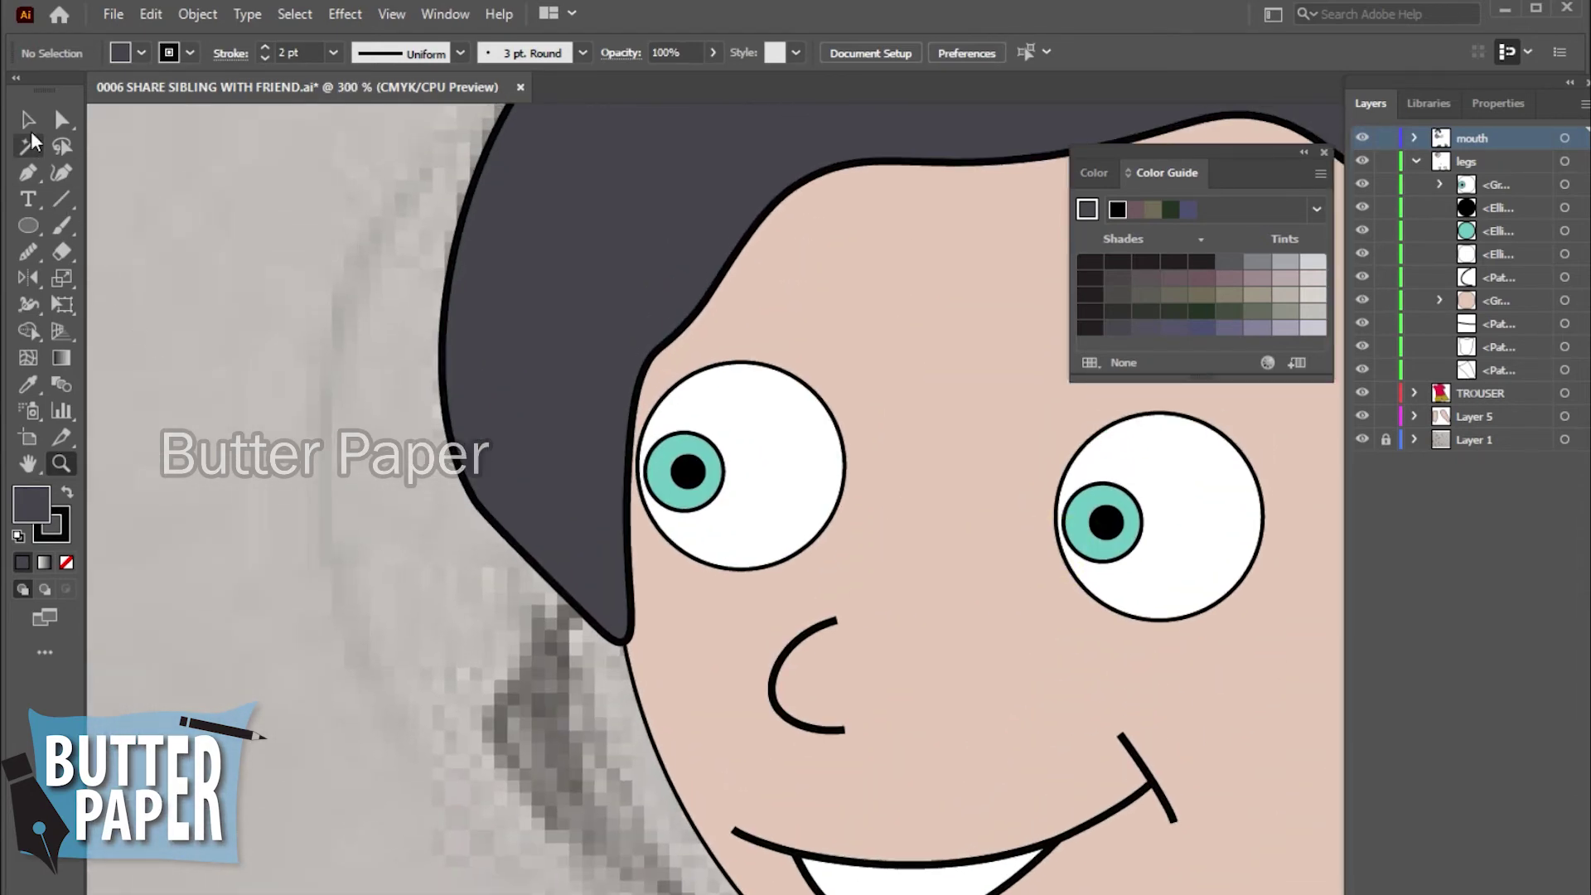
# - Raise the hair's bottom and left anchors so the tip rounds off beside the left eye
pyautogui.click(28, 120)
pyautogui.click(624, 625)
pyautogui.click(62, 173)
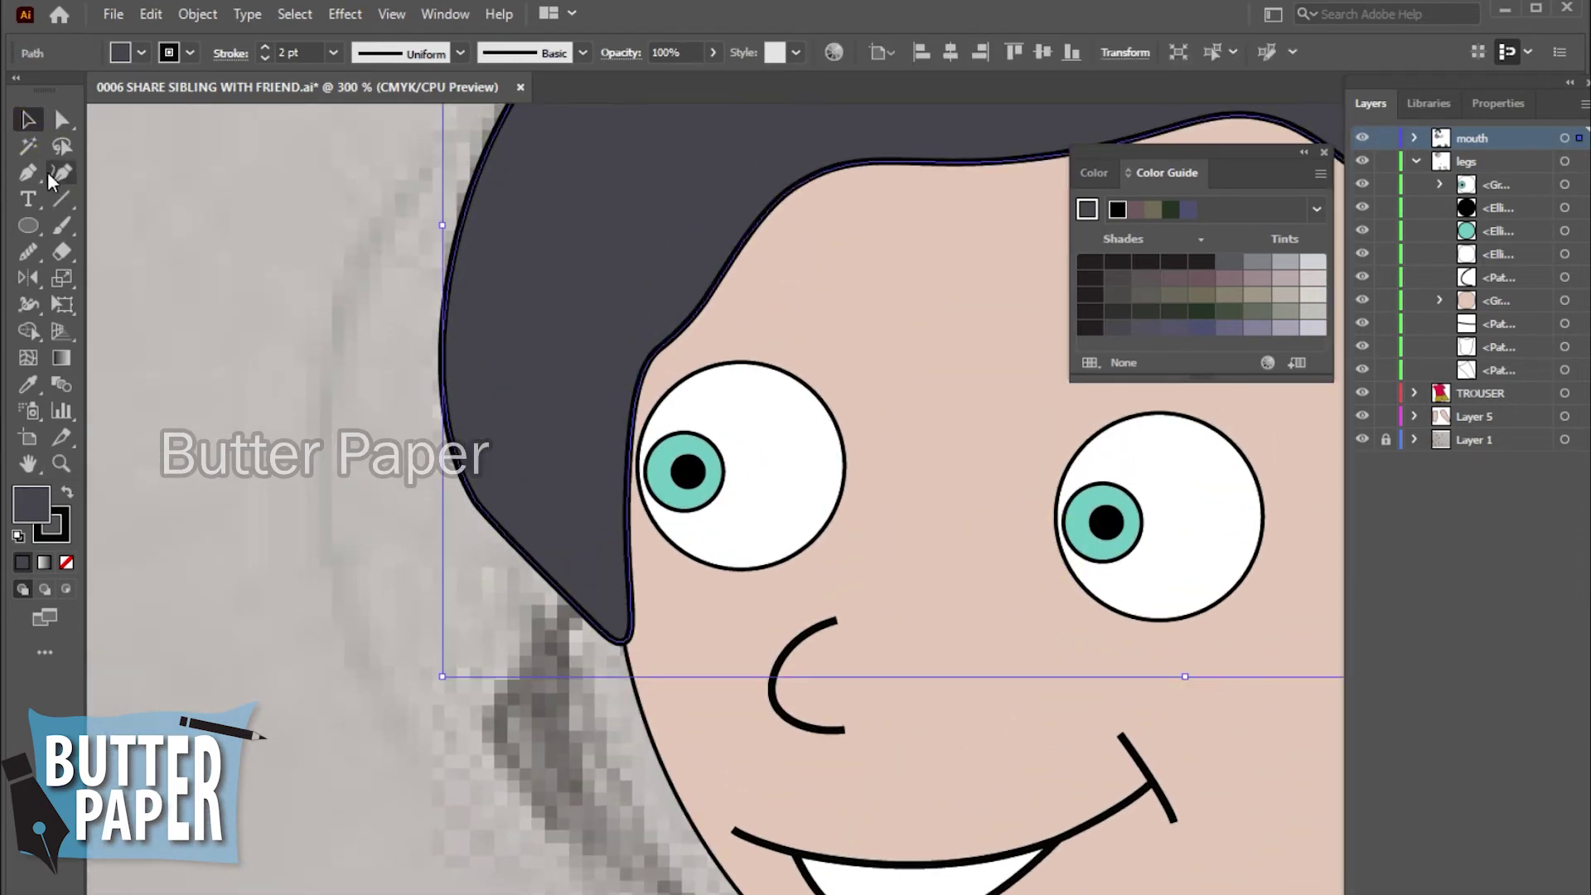
pyautogui.moveTo(625, 641)
pyautogui.mouseDown()
pyautogui.moveTo(627, 579)
pyautogui.moveTo(572, 557)
pyautogui.mouseUp()
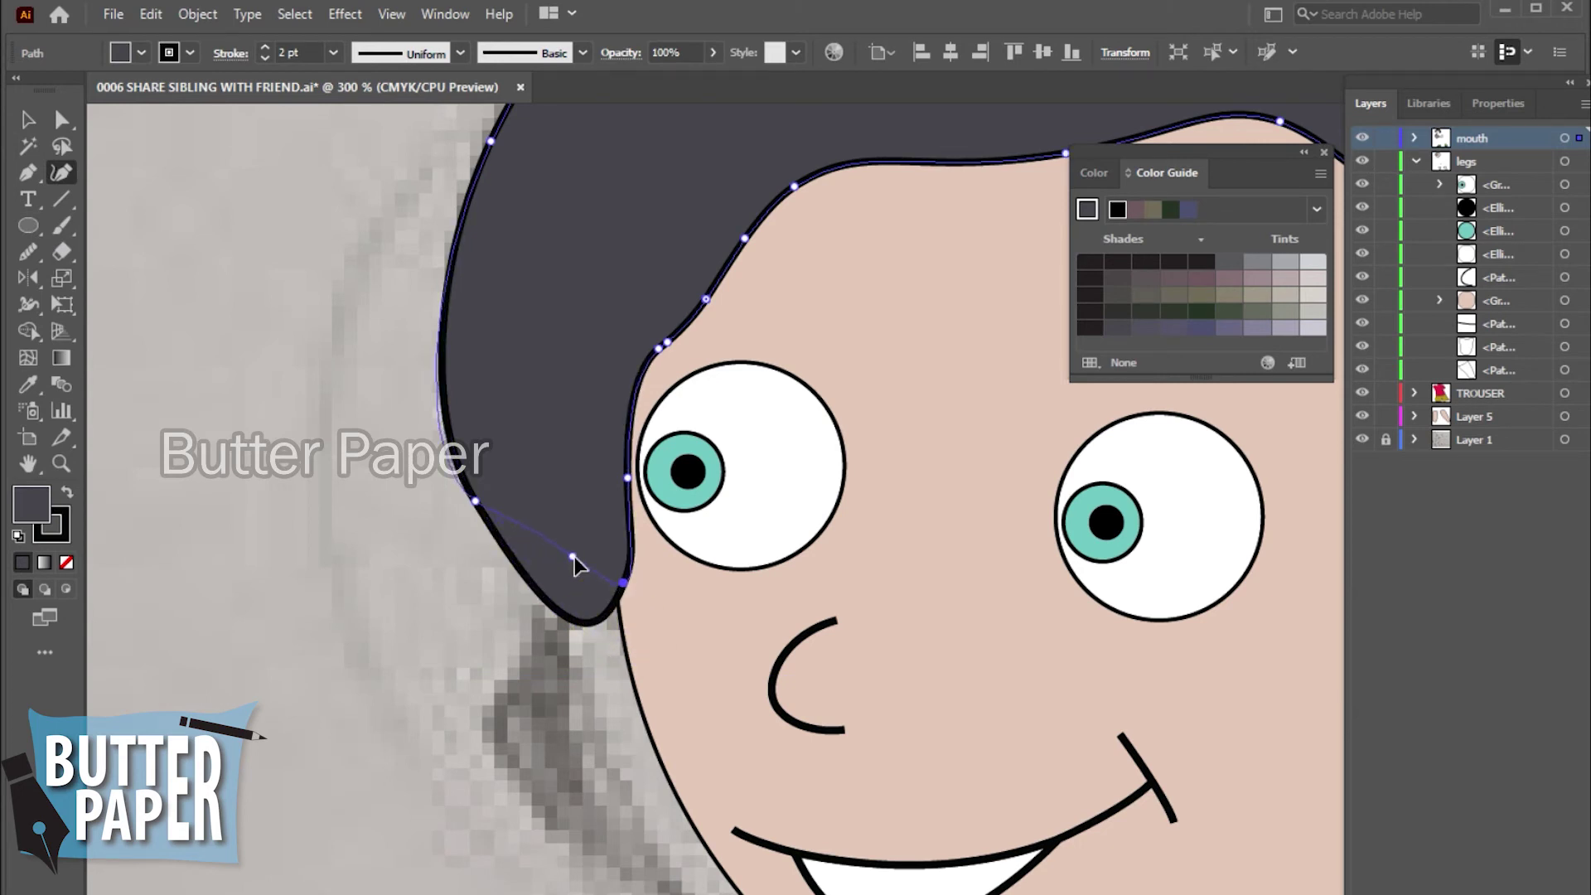
pyautogui.click(474, 500)
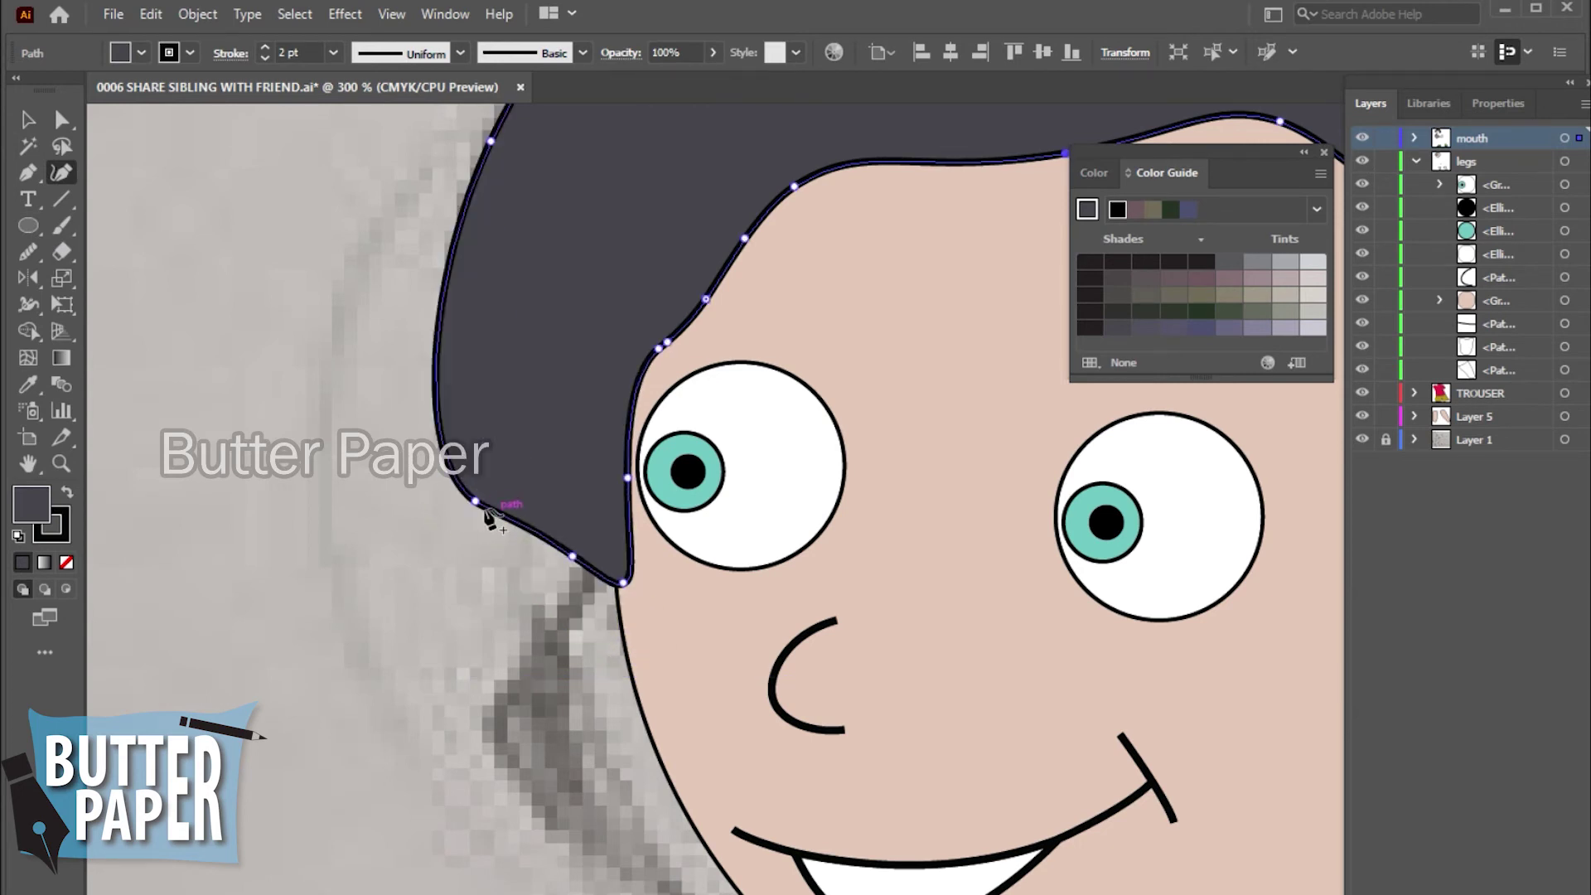
pyautogui.moveTo(475, 500); pyautogui.dragTo(494, 450)
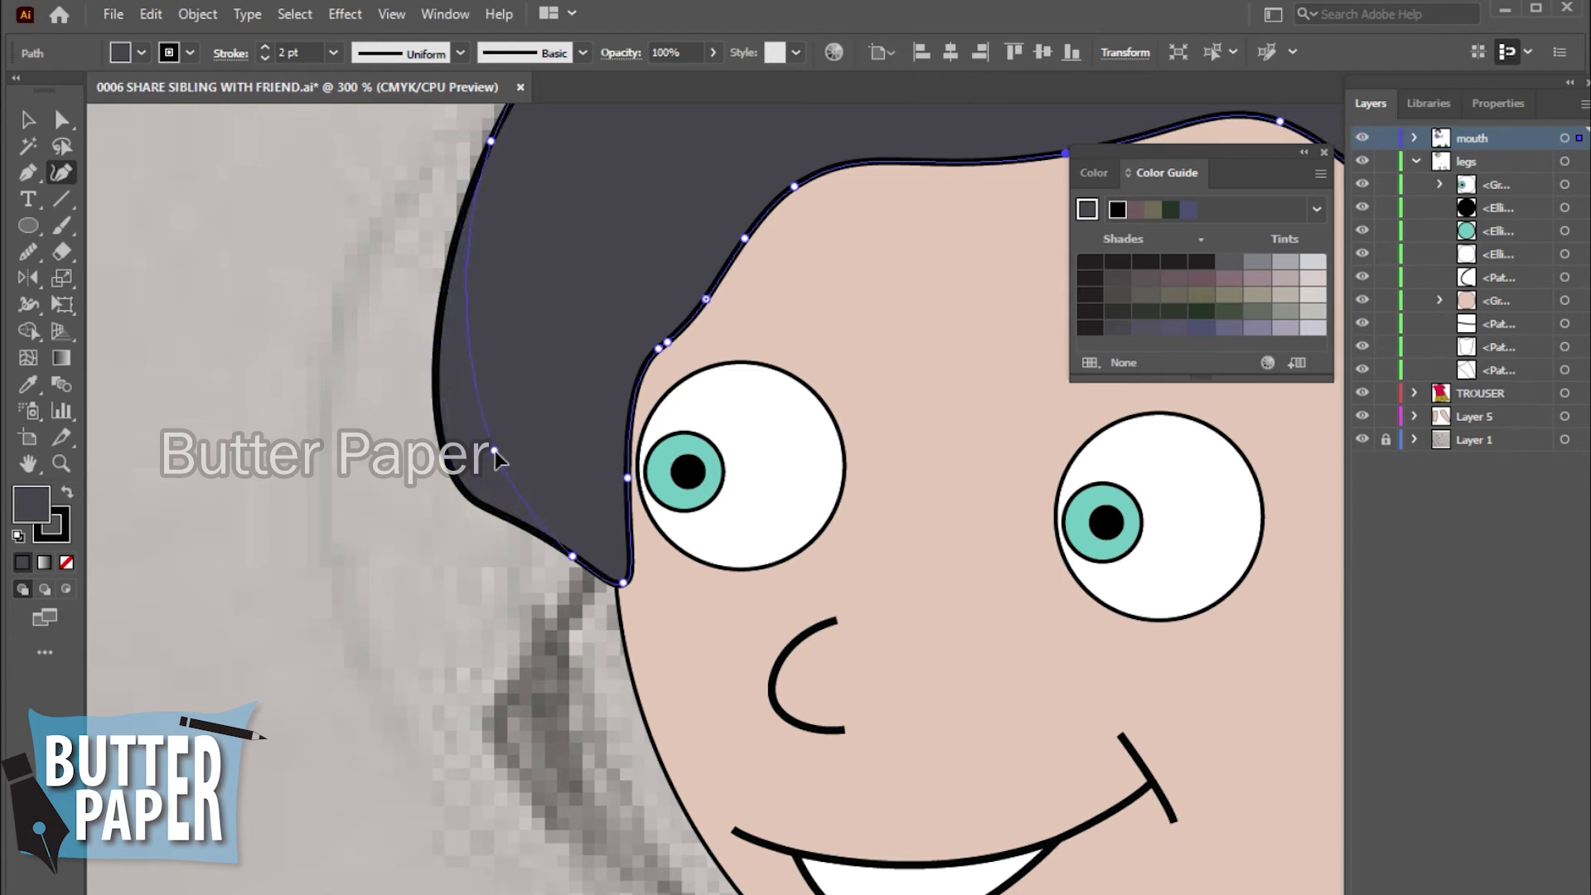
pyautogui.click(620, 580)
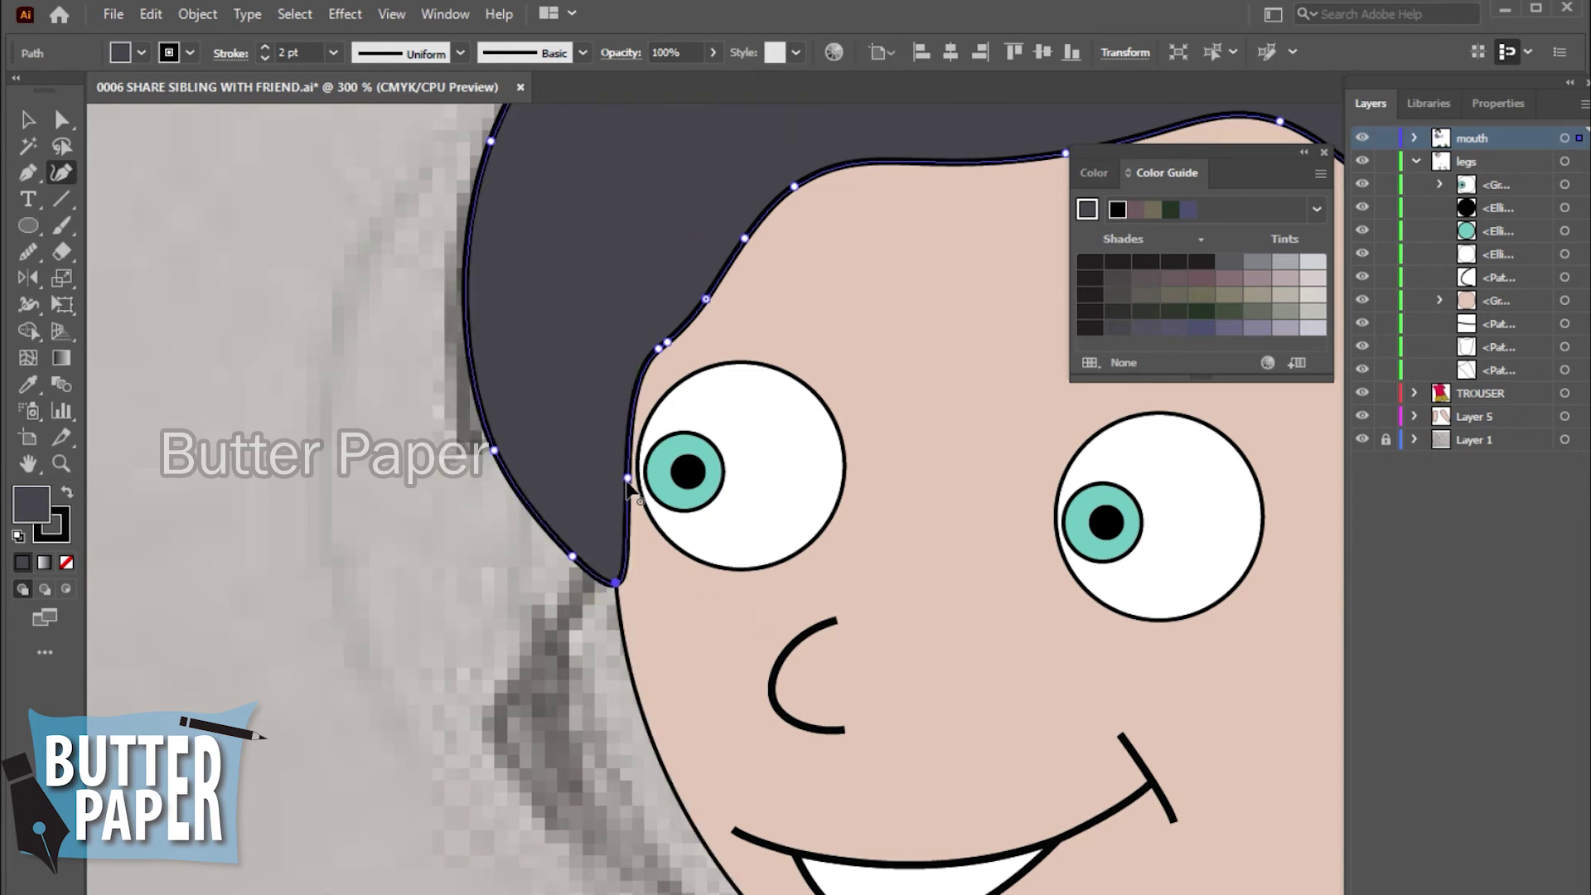
pyautogui.moveTo(627, 479); pyautogui.dragTo(620, 481)
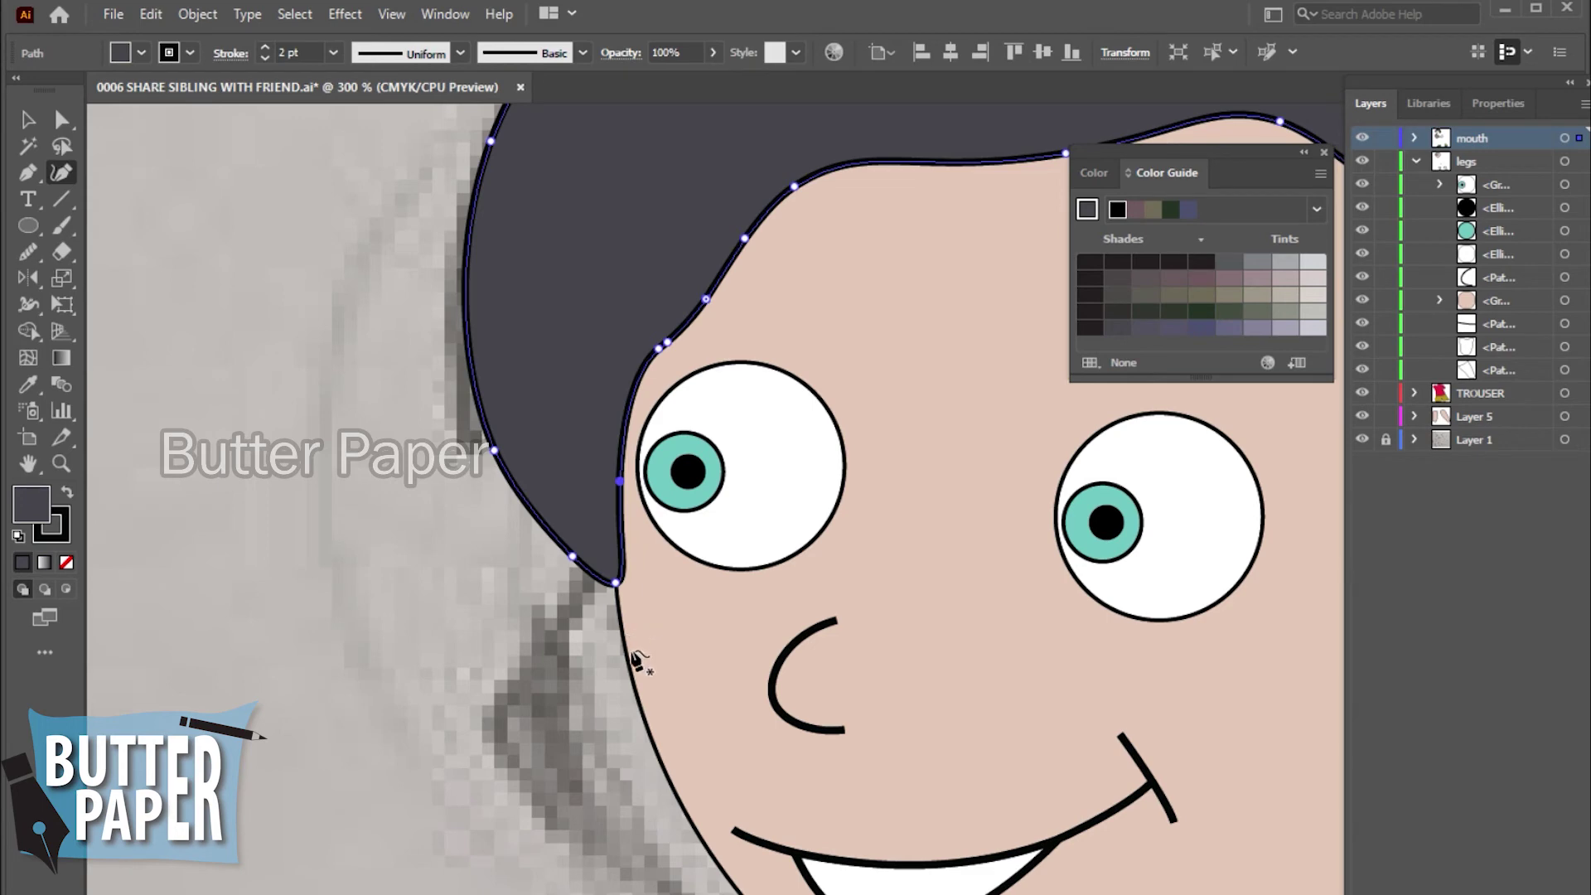
pyautogui.press('v')
pyautogui.click(560, 754)
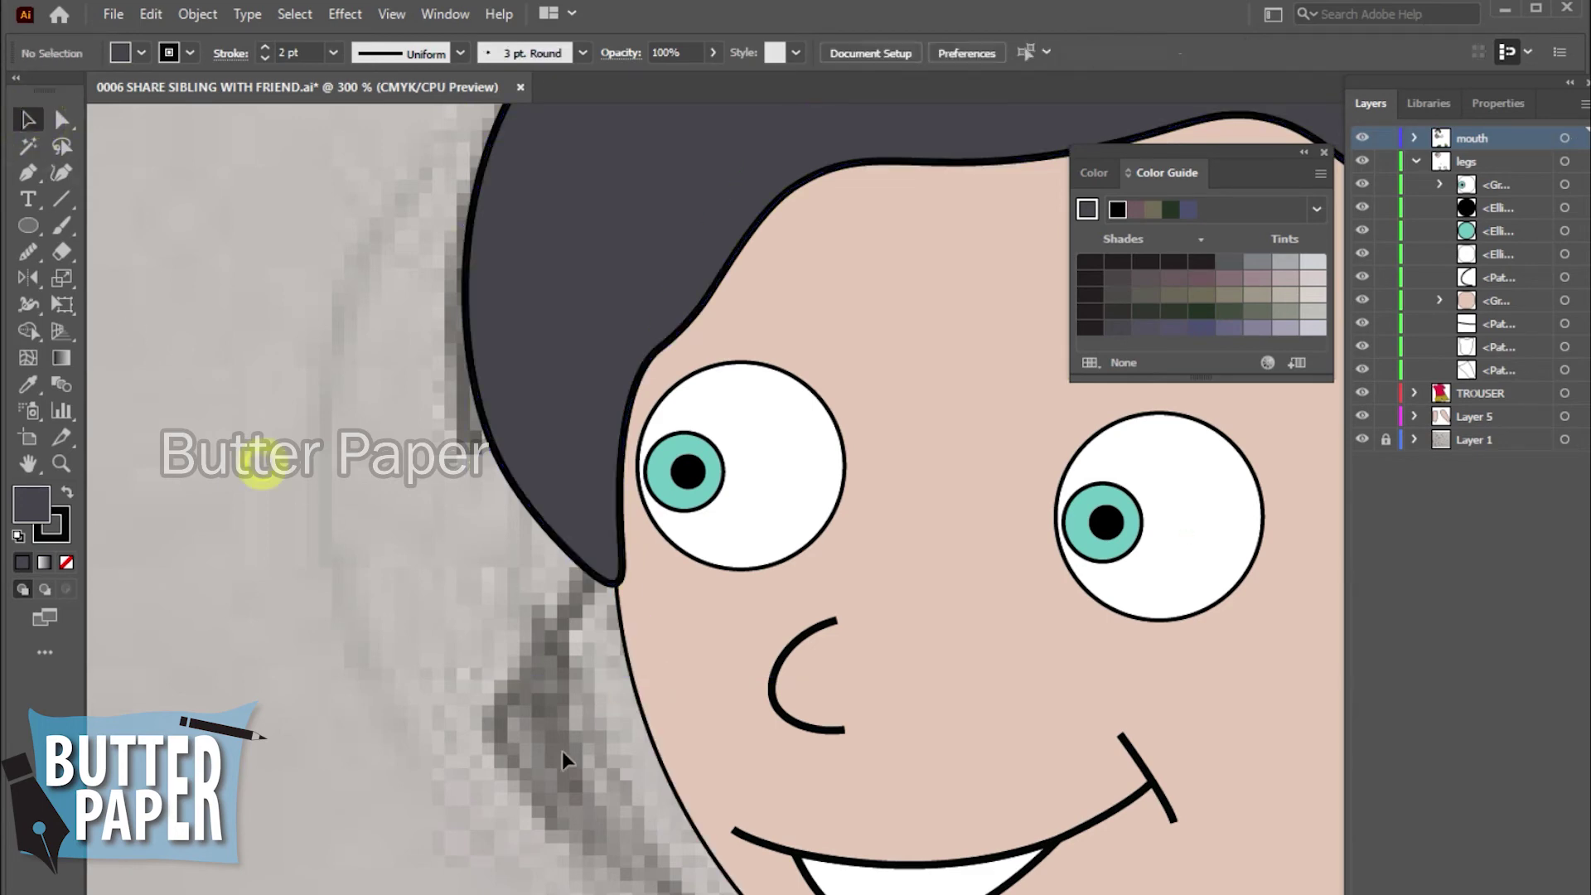
# - Zoom out to show the whole head and inspect the right eye's and nose's strokes
pyautogui.press('z')
pyautogui.click(715, 670)
pyautogui.hotkey('ctrl', '-')
pyautogui.hotkey('ctrl', '-')
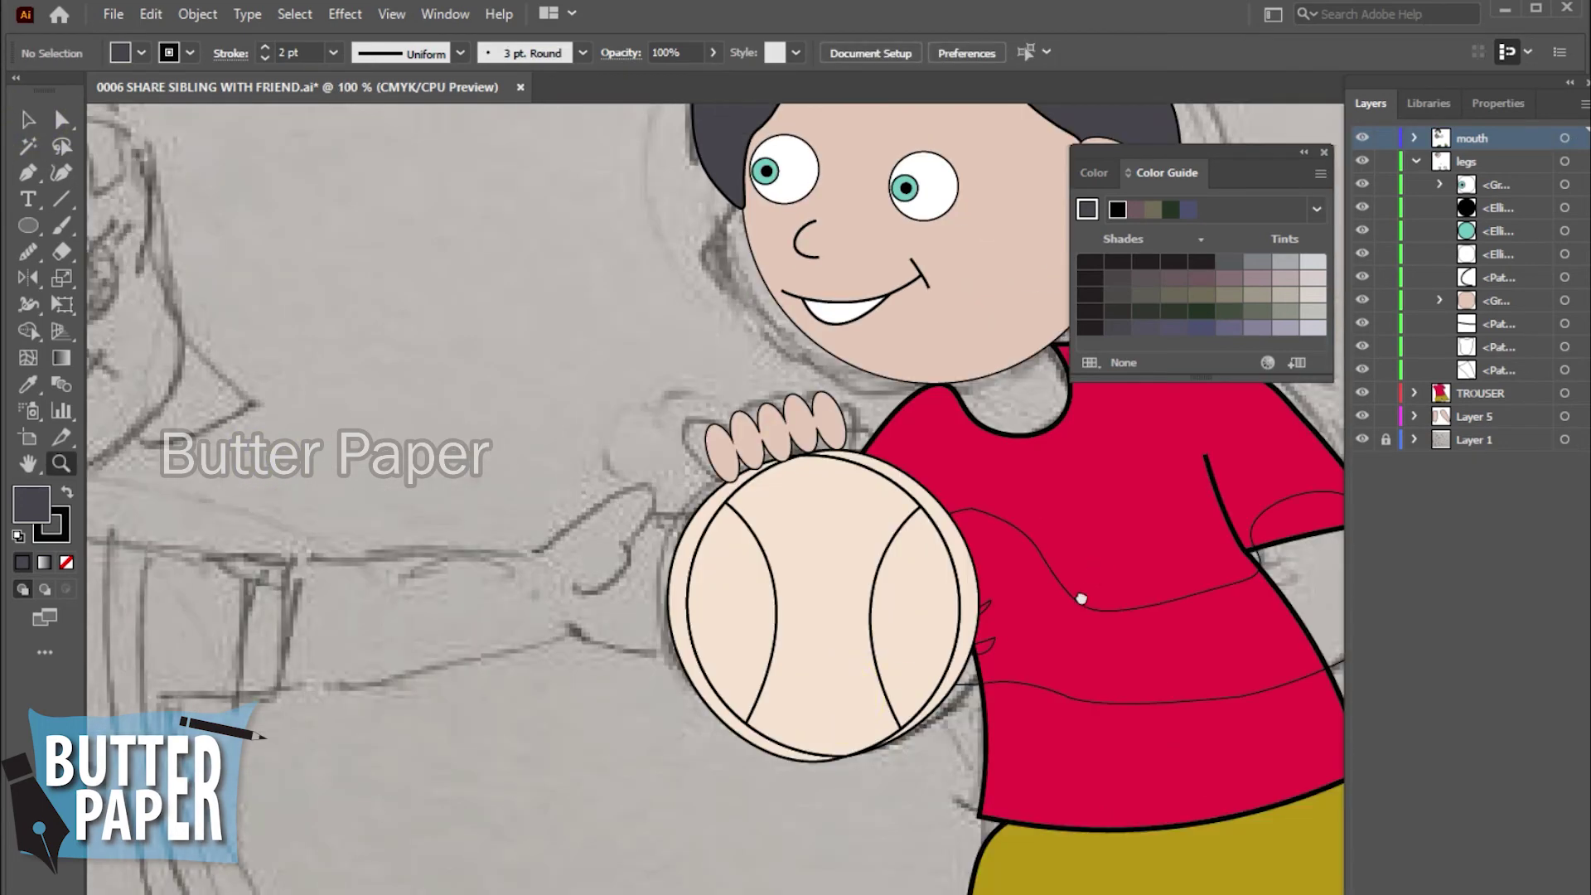
pyautogui.hotkey('ctrl', '-')
pyautogui.hotkey('ctrl', '-')
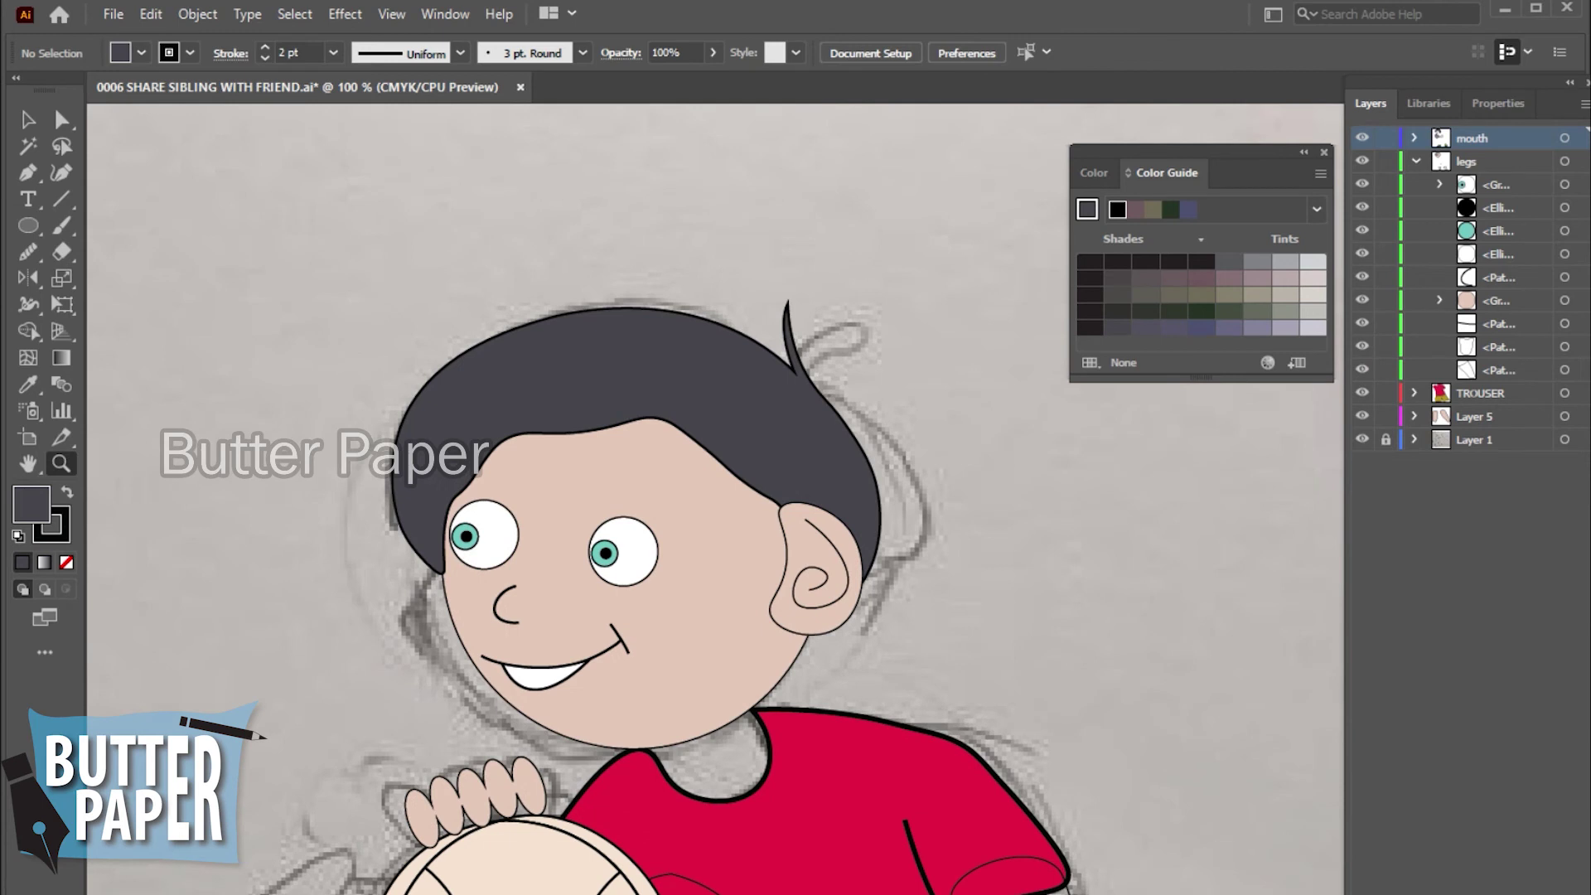
pyautogui.press('v')
pyautogui.click(630, 530)
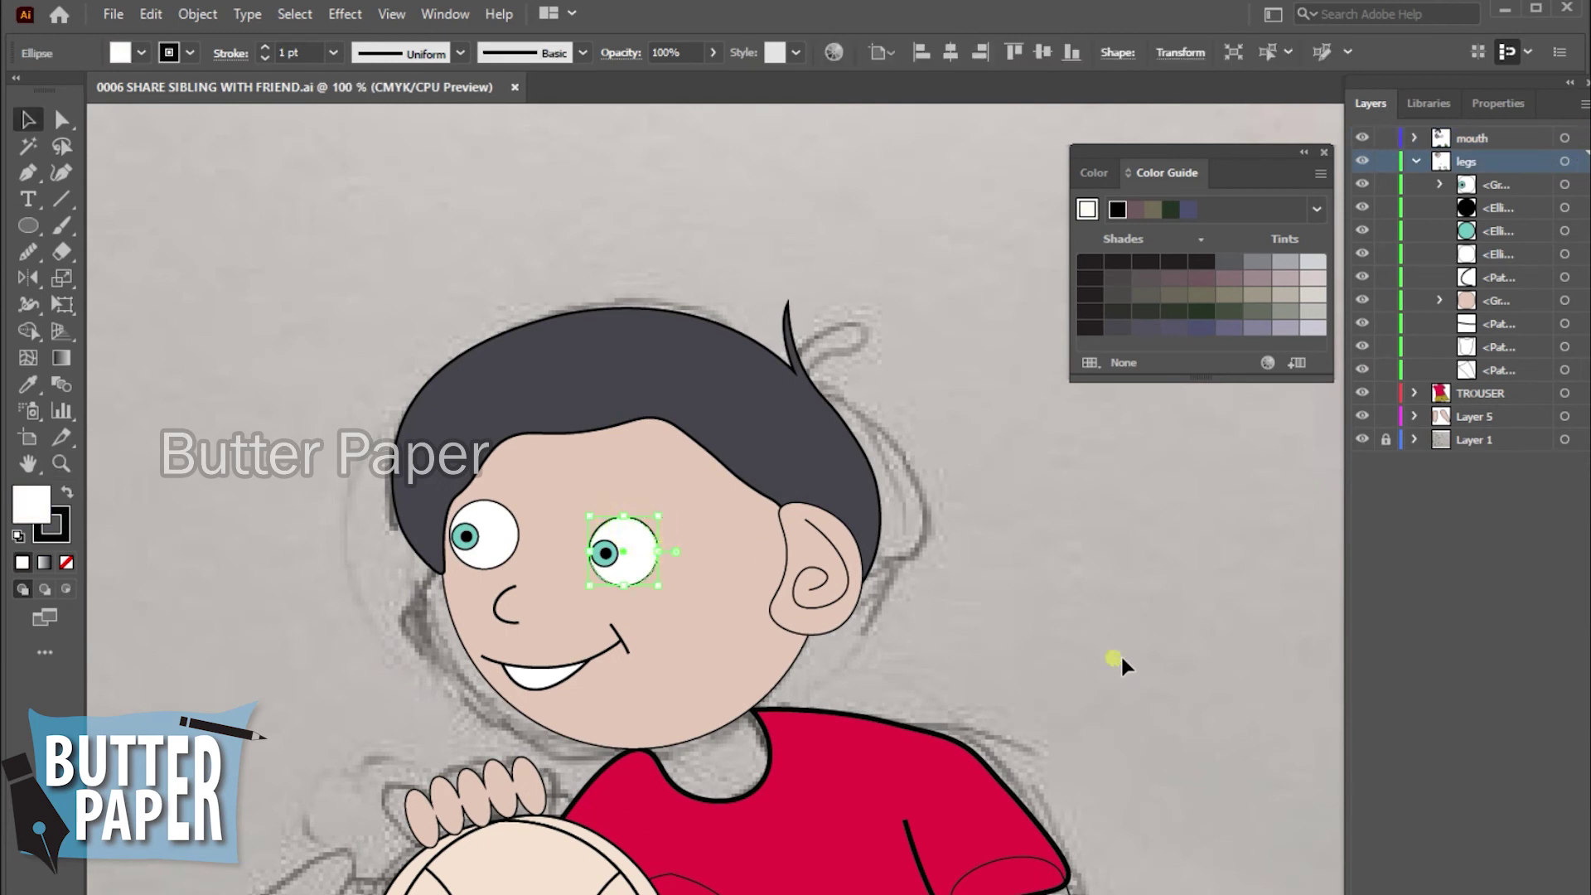
pyautogui.click(1113, 658)
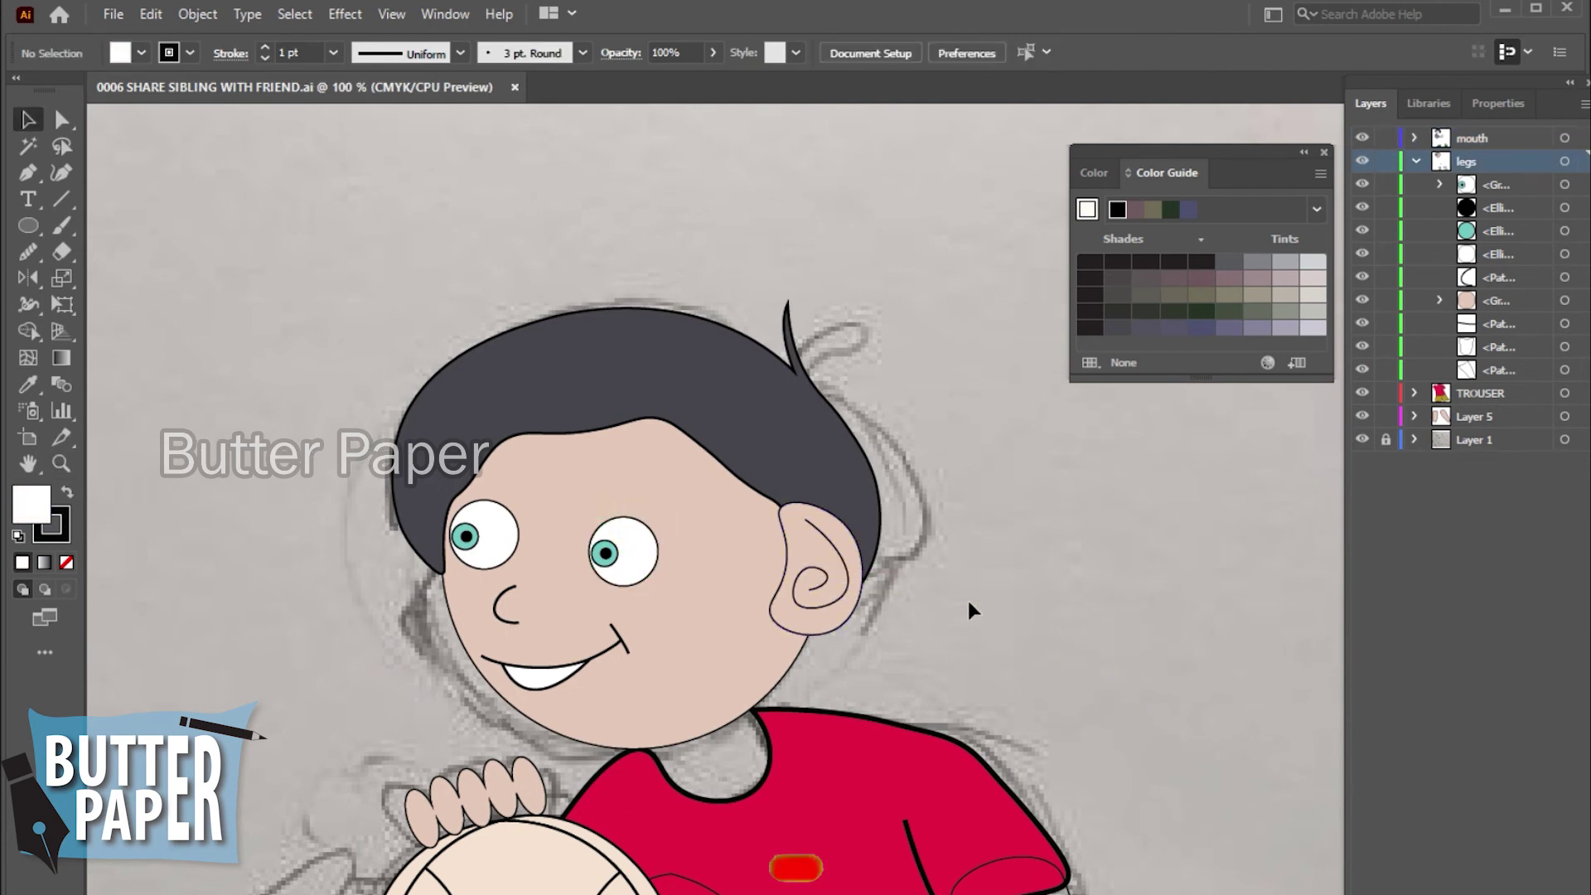
pyautogui.click(500, 604)
pyautogui.click(1117, 669)
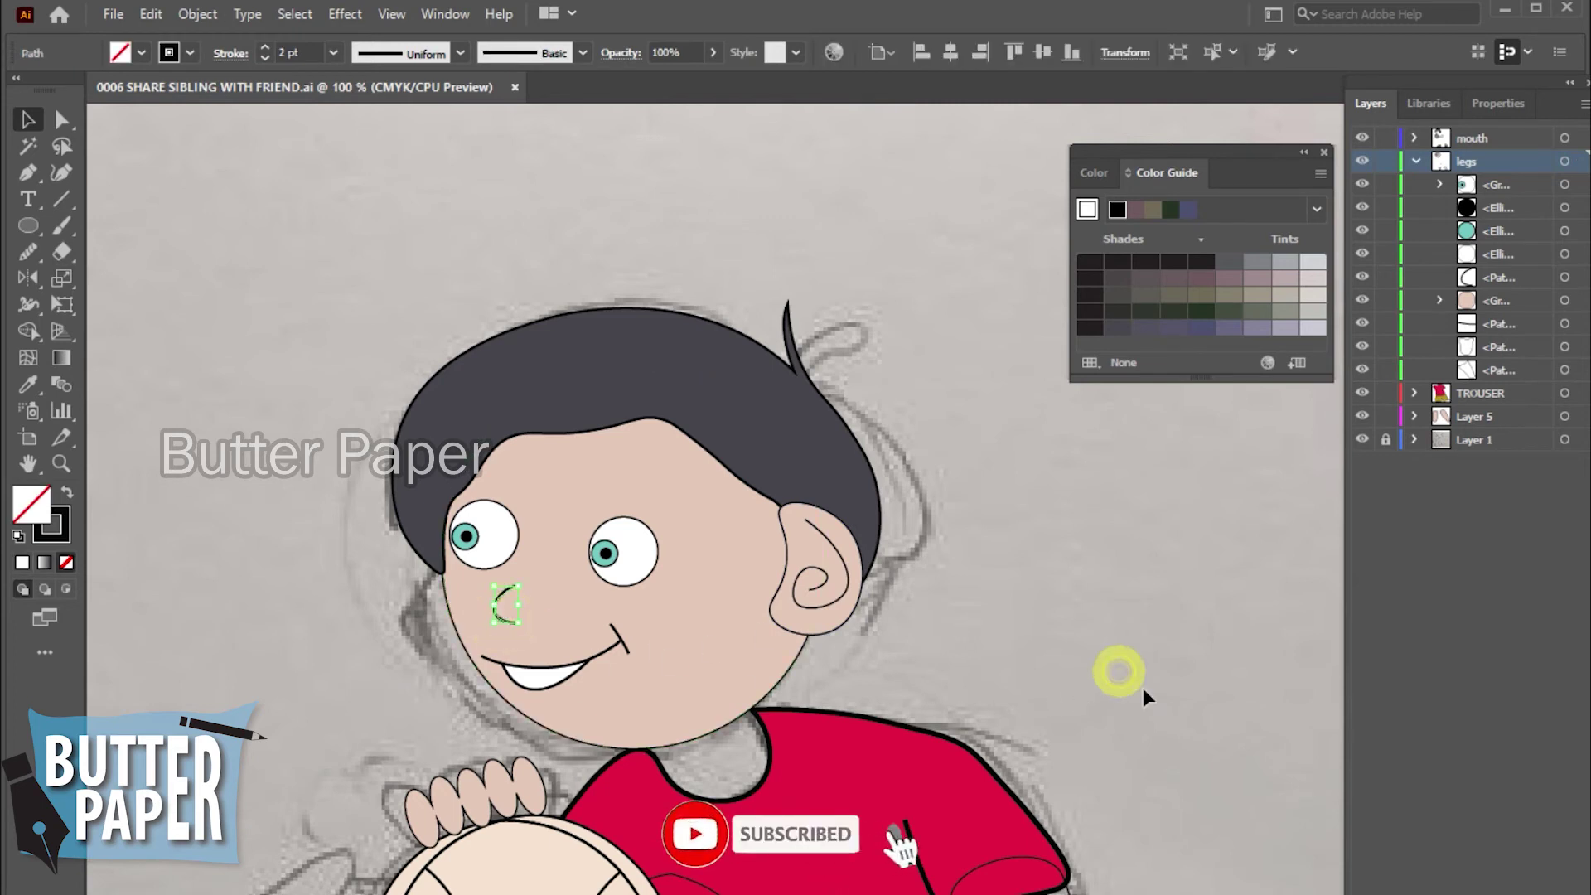
# - Set the outer ear outline and the inner ear spiral strokes to 2 pt
pyautogui.click(825, 626)
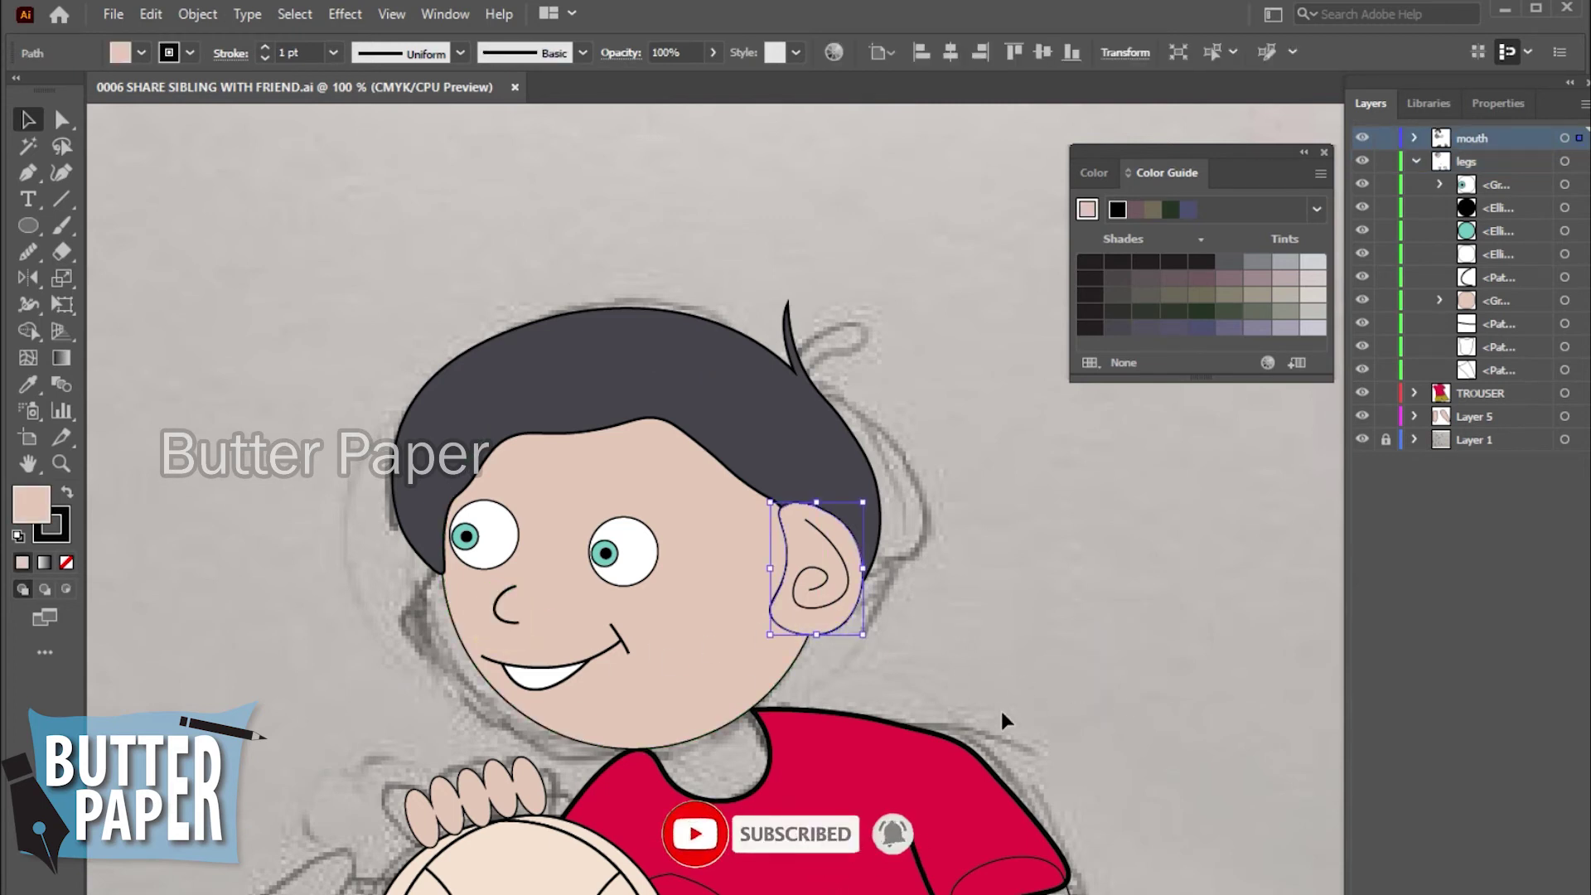
pyautogui.click(826, 610)
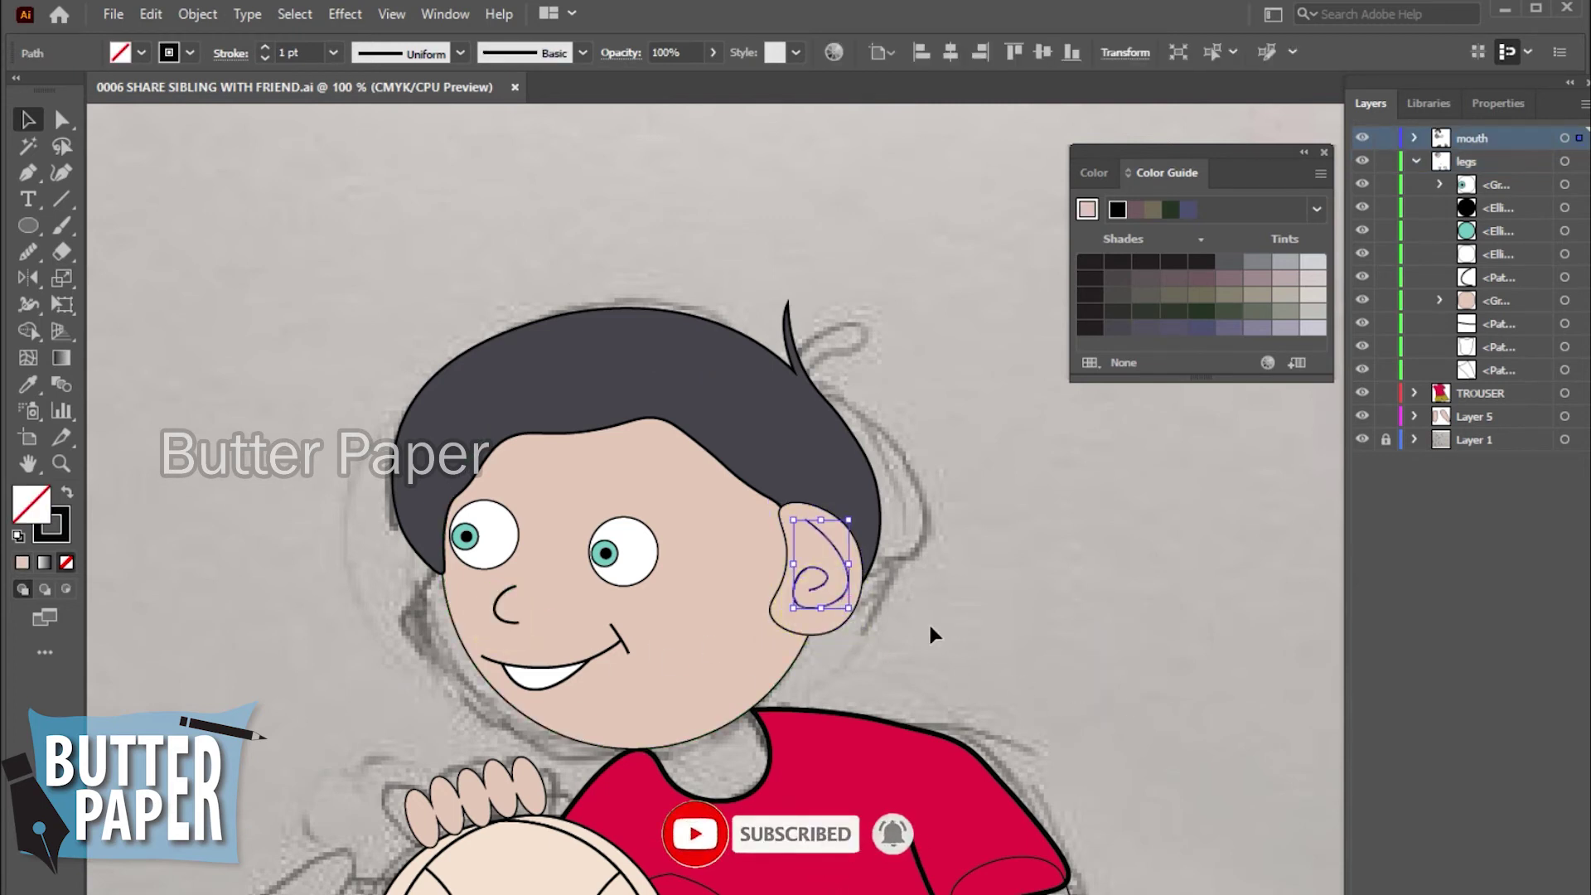
pyautogui.click(827, 633)
pyautogui.click(338, 52)
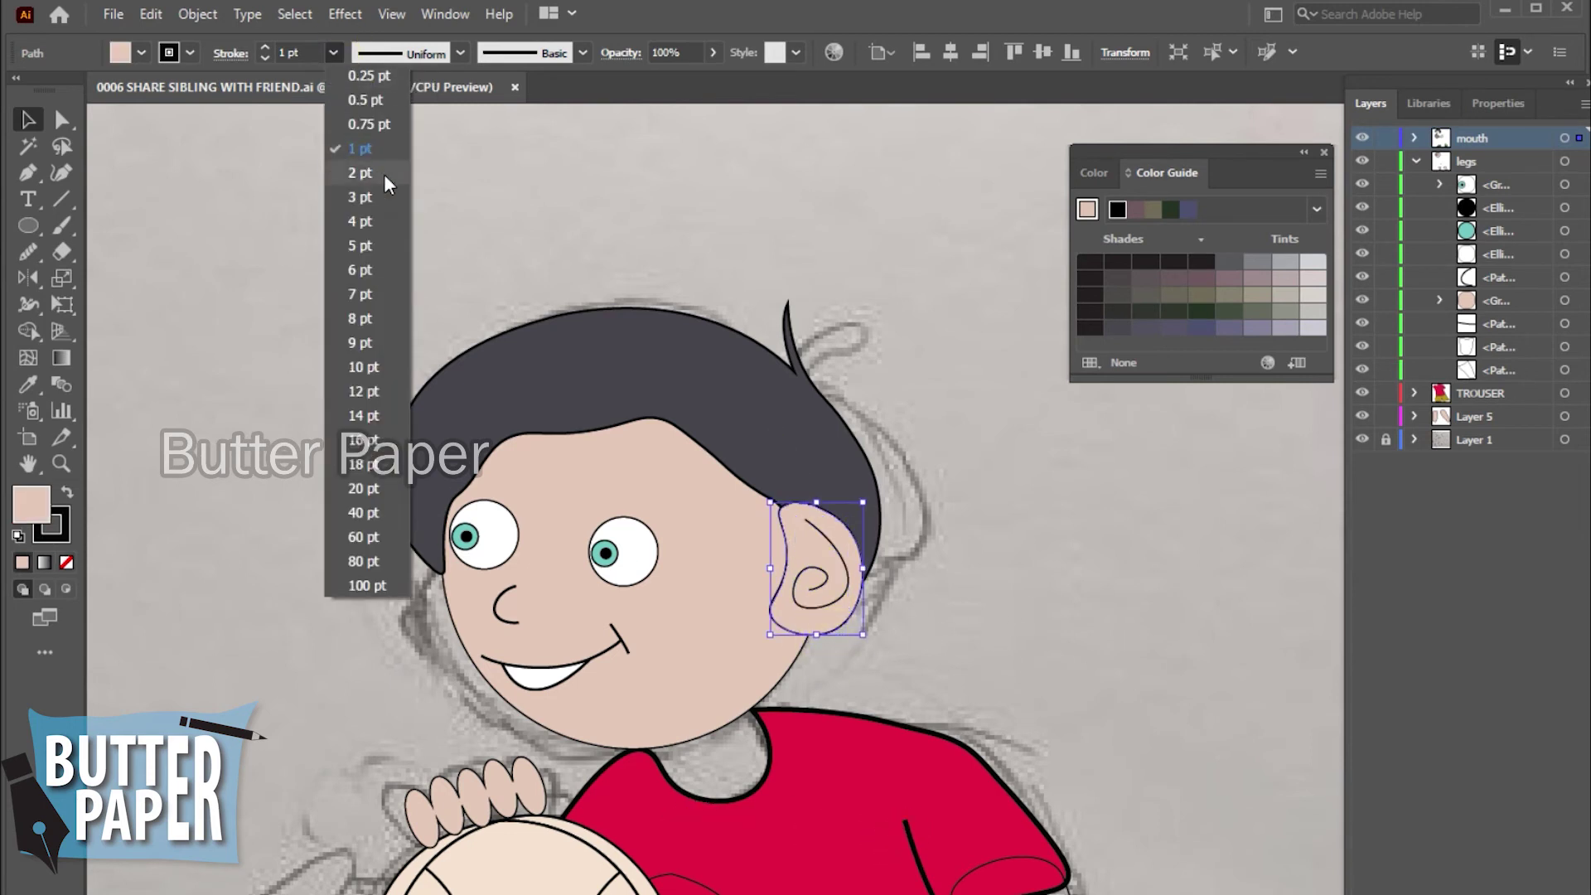
pyautogui.click(383, 173)
pyautogui.click(1054, 475)
pyautogui.click(824, 604)
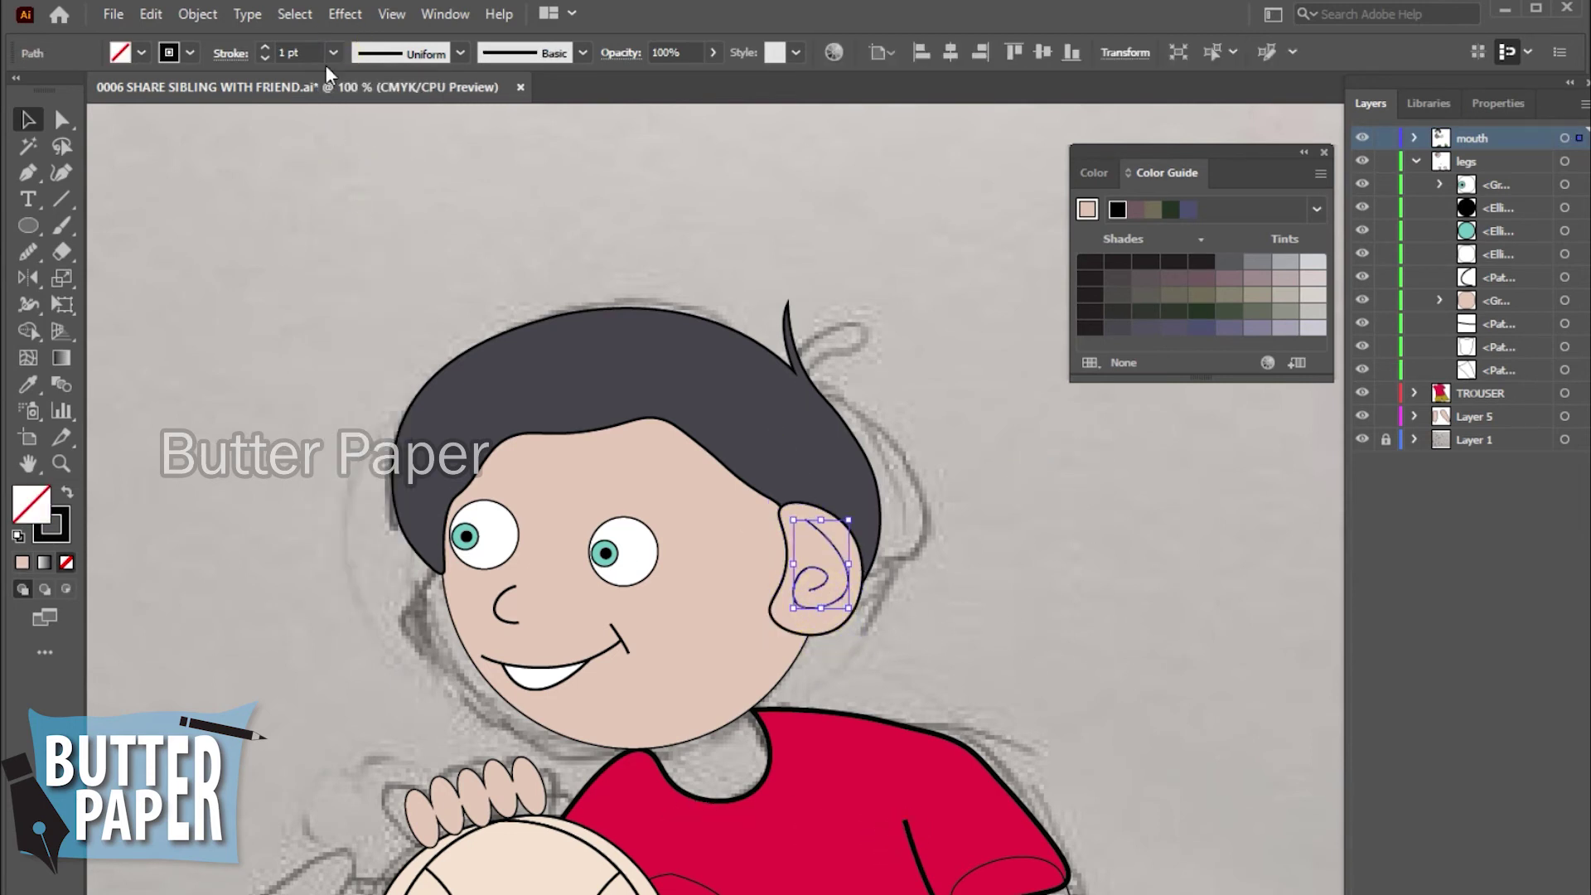
pyautogui.click(333, 52)
pyautogui.click(365, 179)
pyautogui.click(1132, 483)
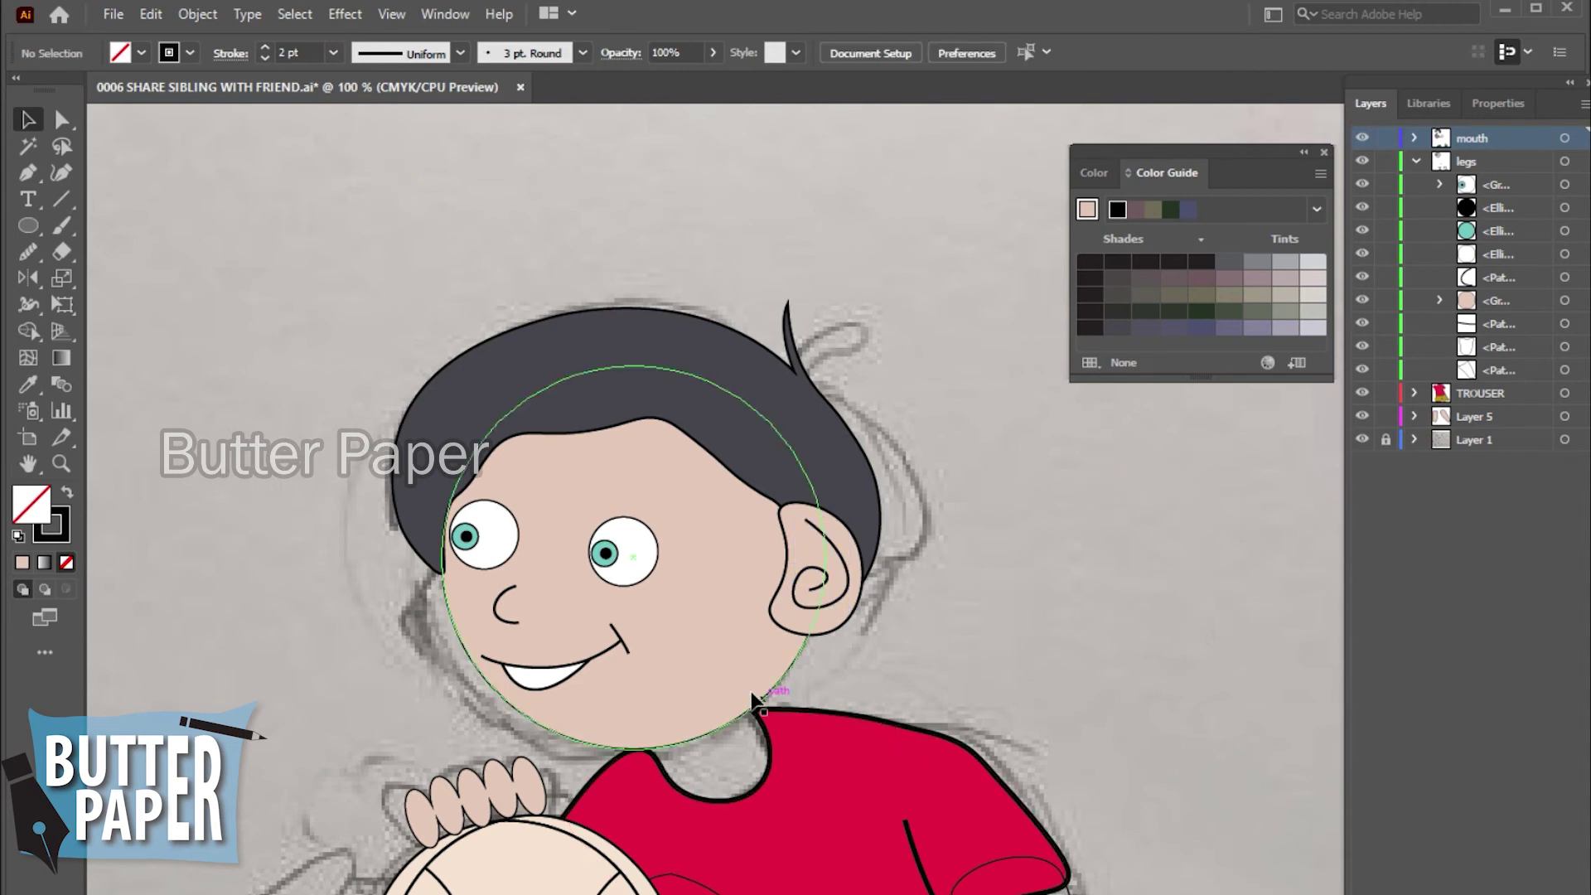
# - Give the white of the right eye a 2 pt outline
pyautogui.click(642, 565)
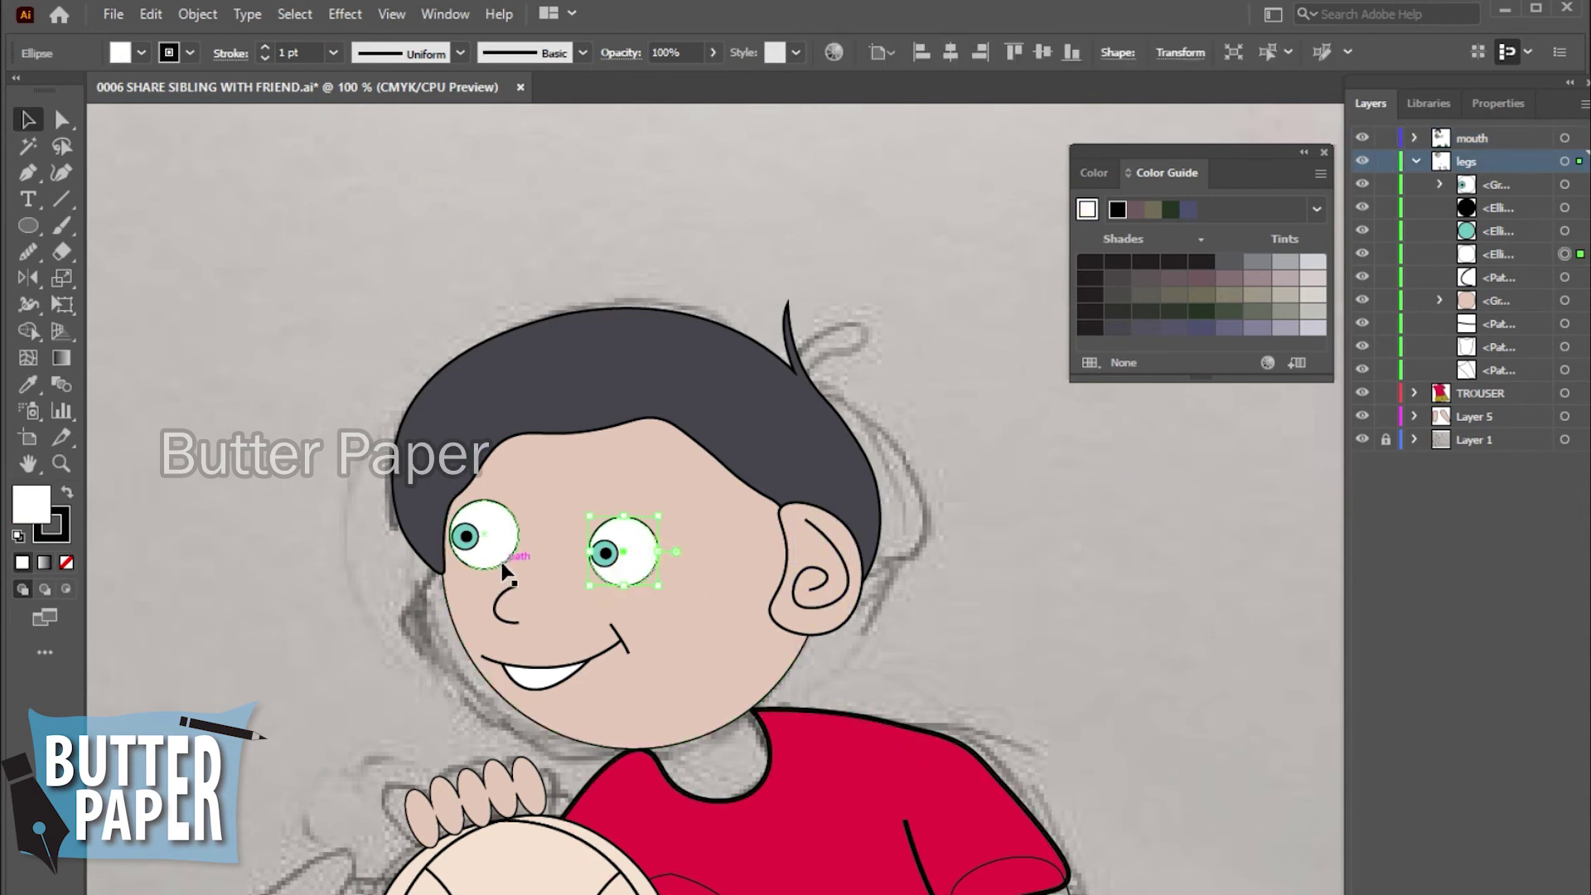
pyautogui.keyDown('shift'); pyautogui.click(507, 572); pyautogui.keyUp('shift')
pyautogui.click(1171, 643)
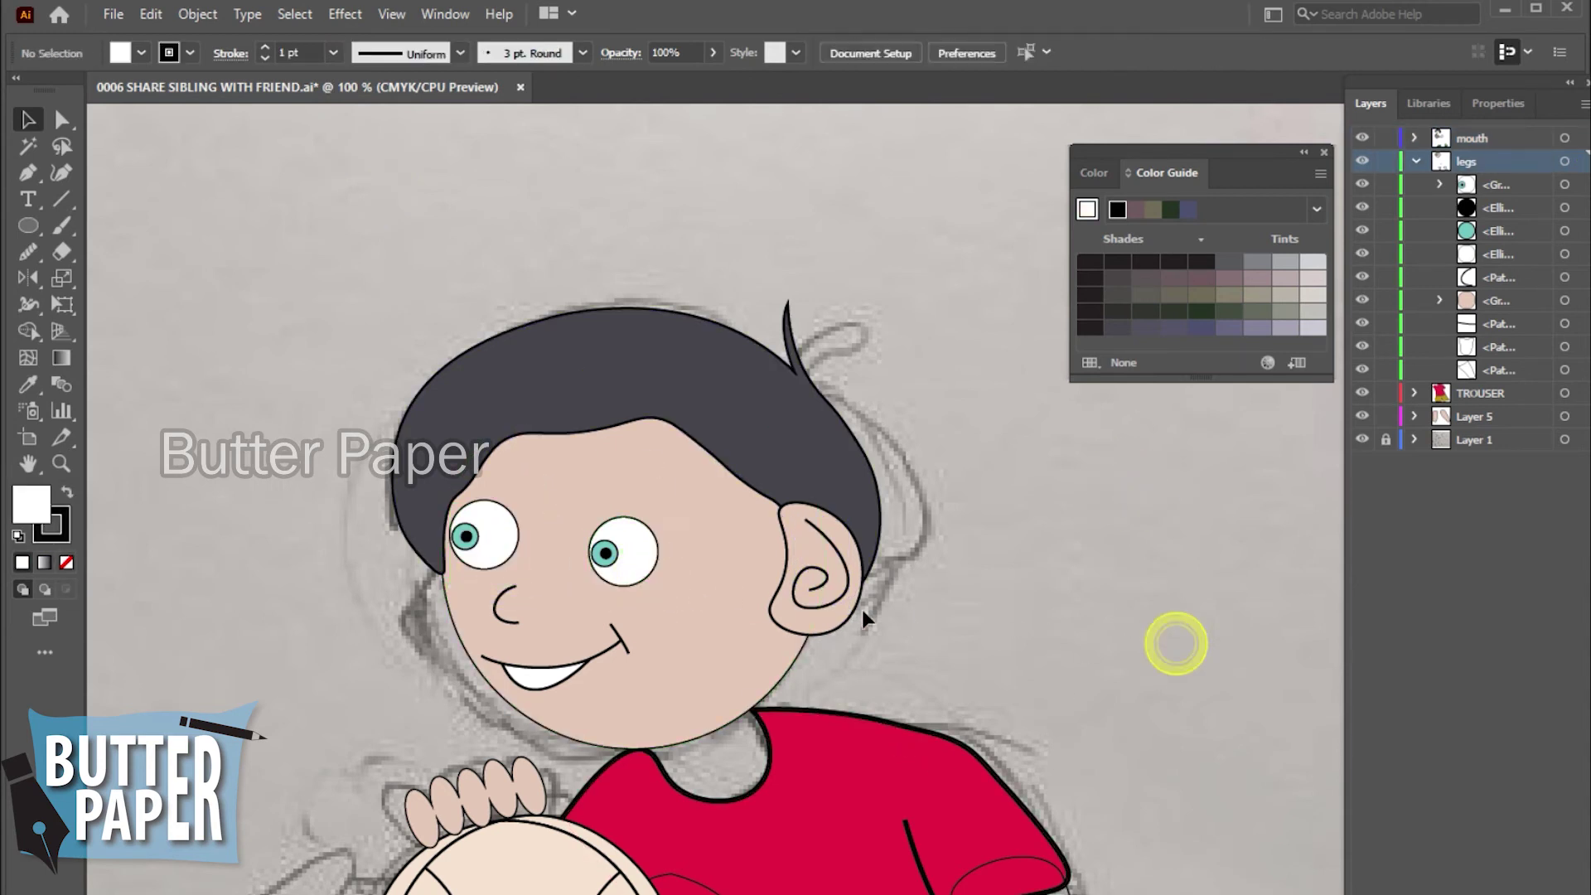
pyautogui.click(639, 585)
pyautogui.click(333, 52)
pyautogui.click(355, 169)
pyautogui.click(1242, 575)
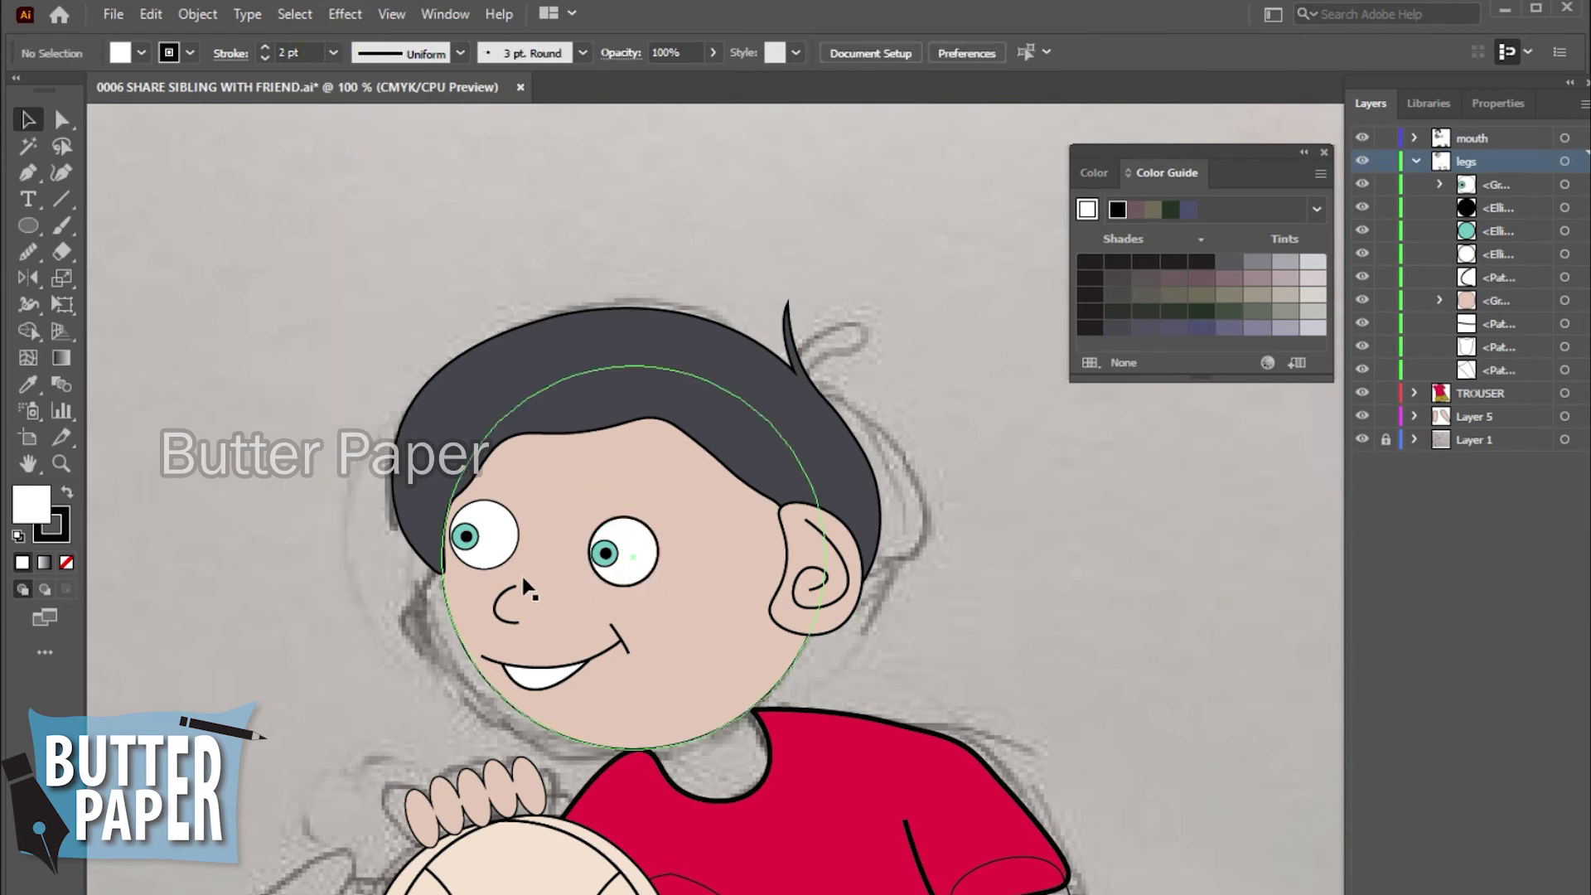
# - Ungroup the left eye and give its white a 2 pt outline
pyautogui.rightClick(506, 553)
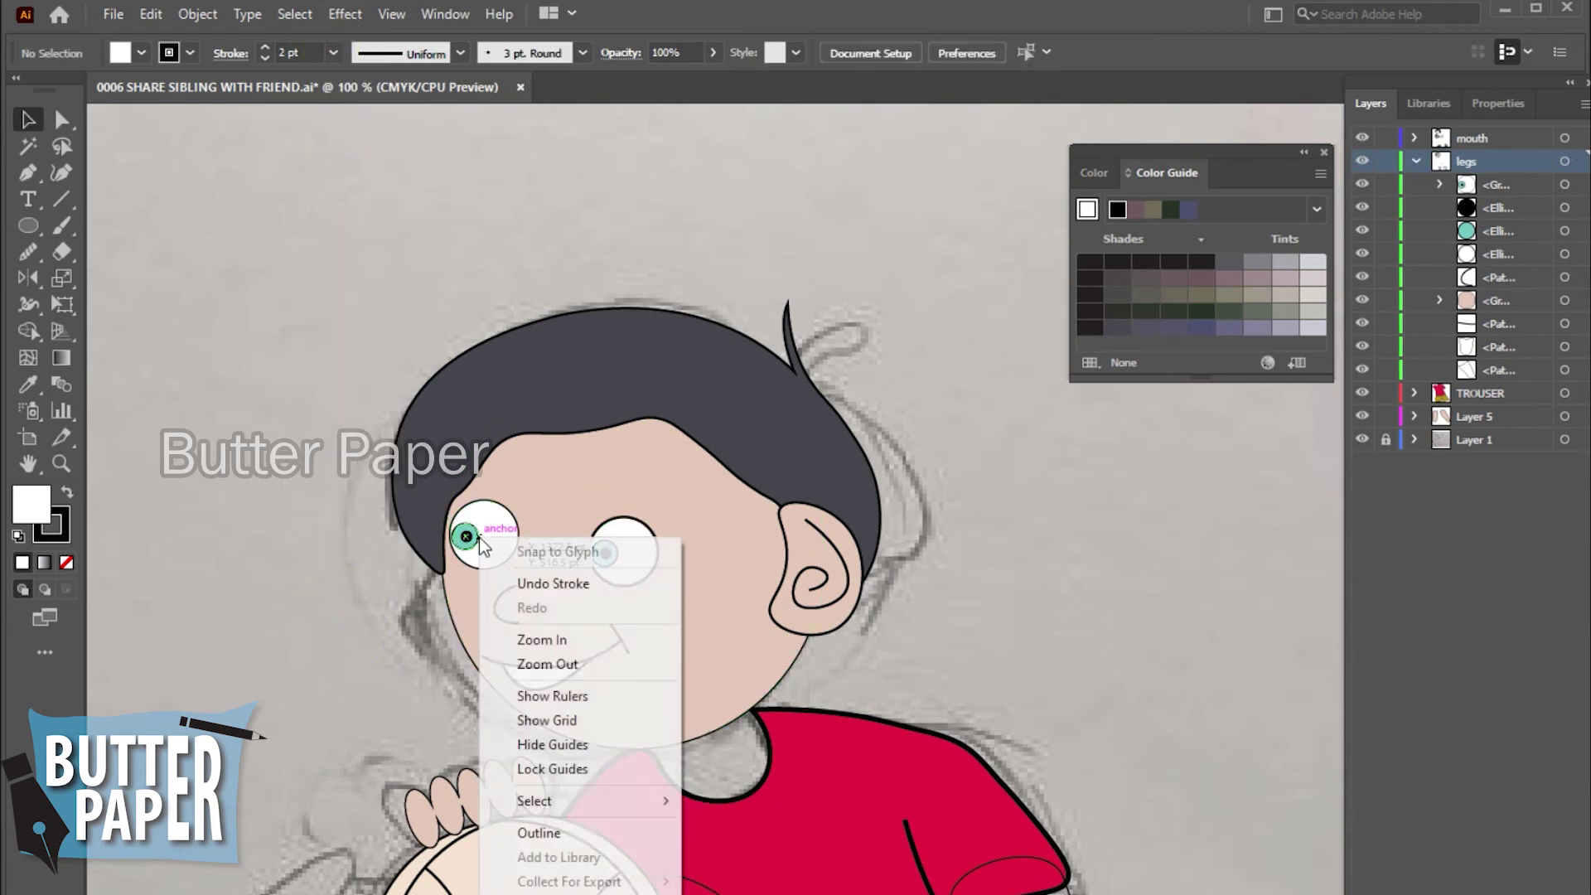
pyautogui.click(496, 535)
pyautogui.rightClick(495, 536)
pyautogui.click(566, 726)
pyautogui.click(348, 674)
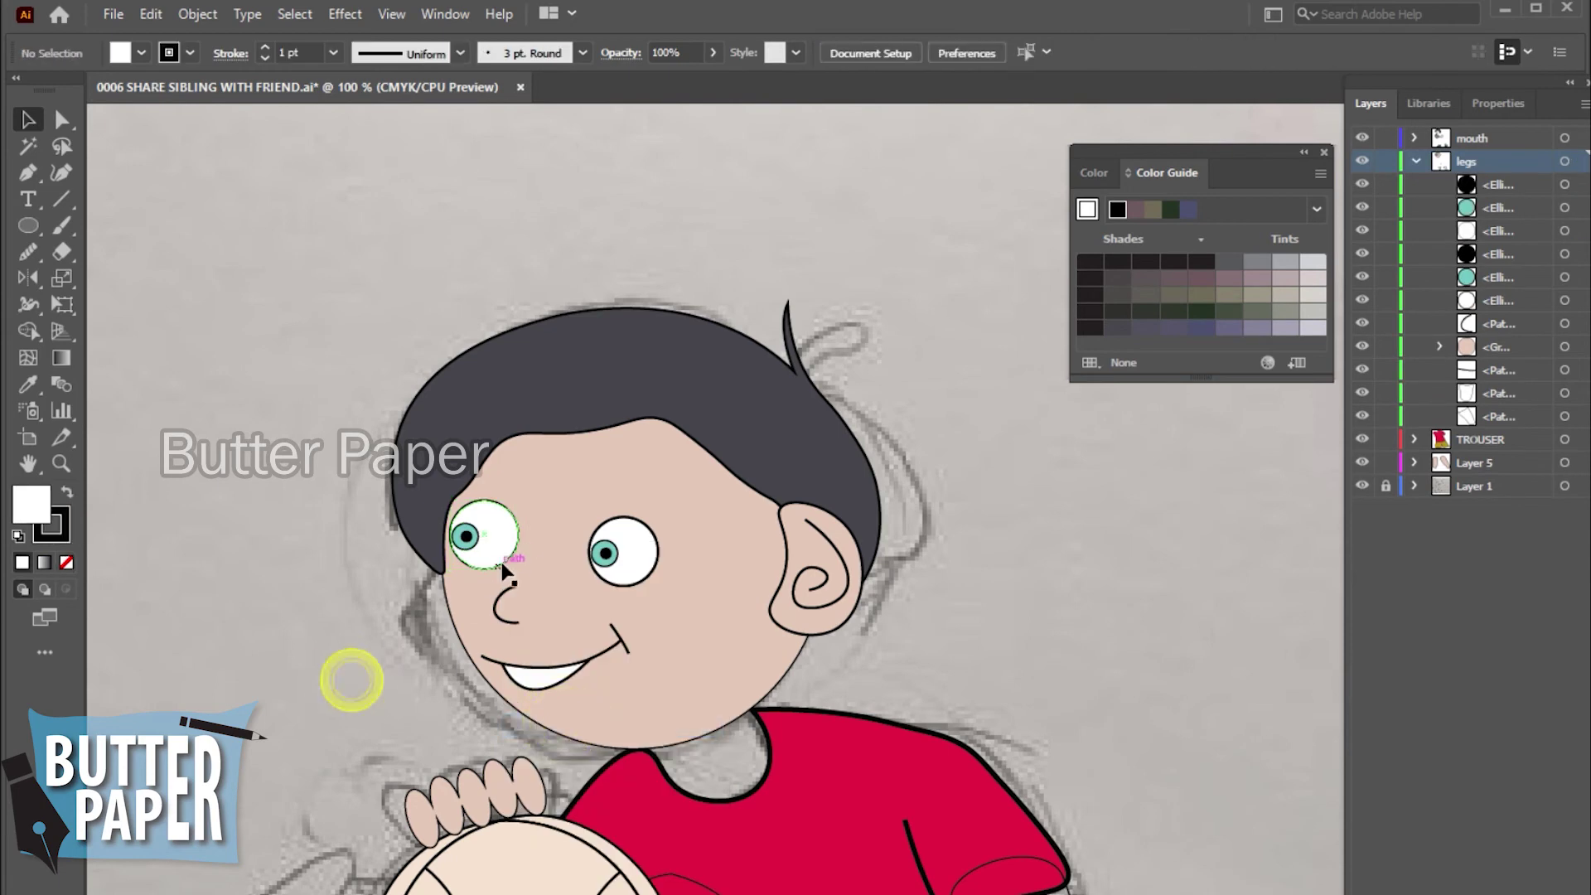
pyautogui.click(489, 538)
pyautogui.click(333, 52)
pyautogui.click(355, 173)
pyautogui.click(1274, 656)
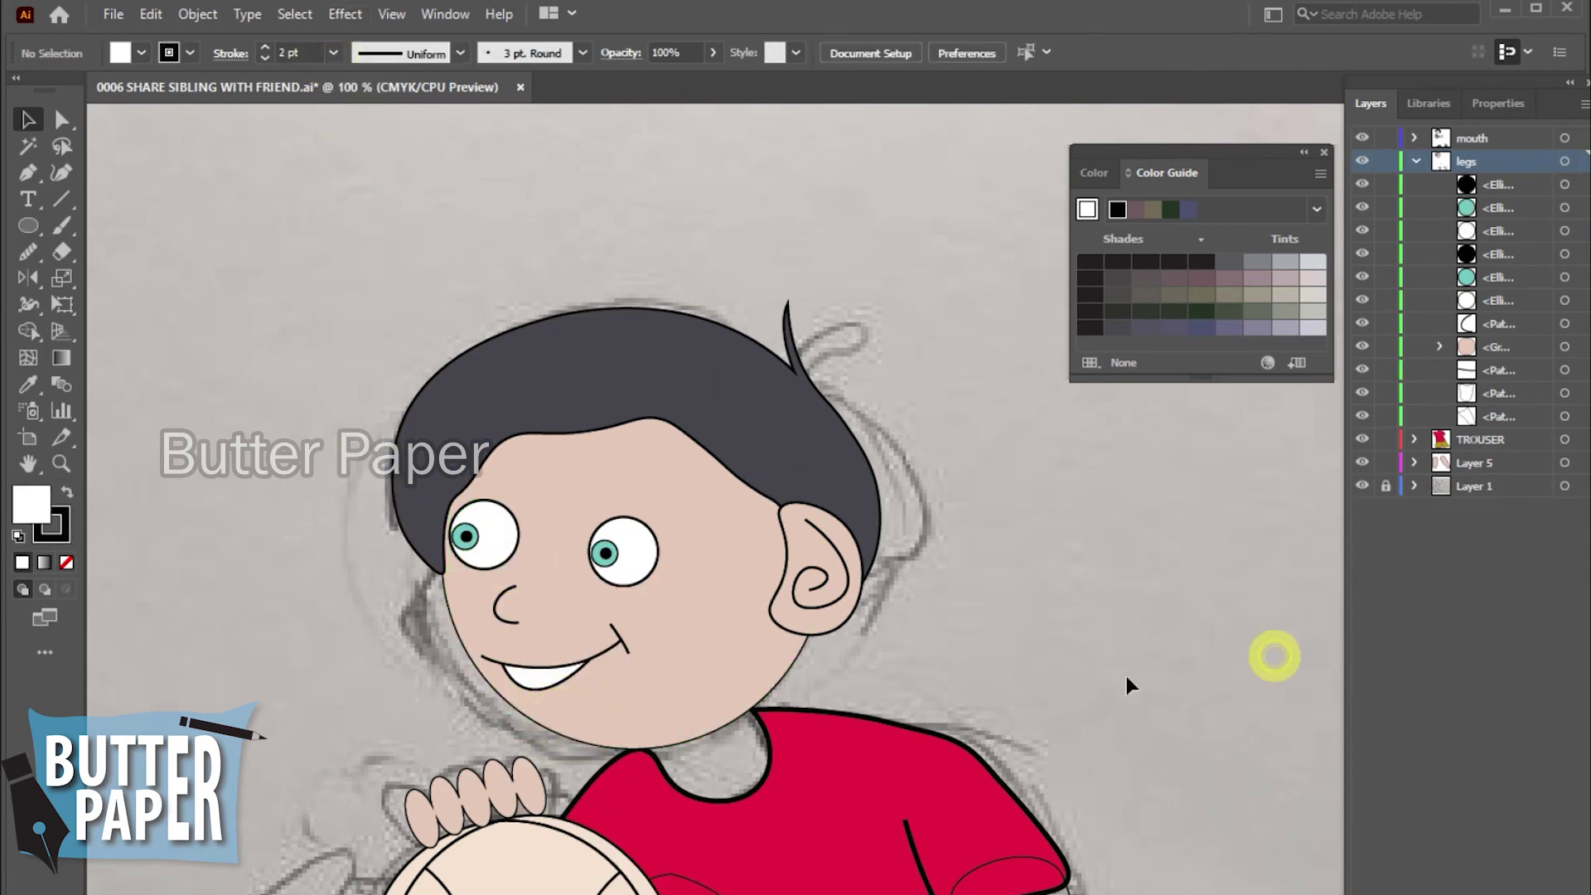
# - Save the drawing
pyautogui.click(114, 13)
pyautogui.click(179, 214)
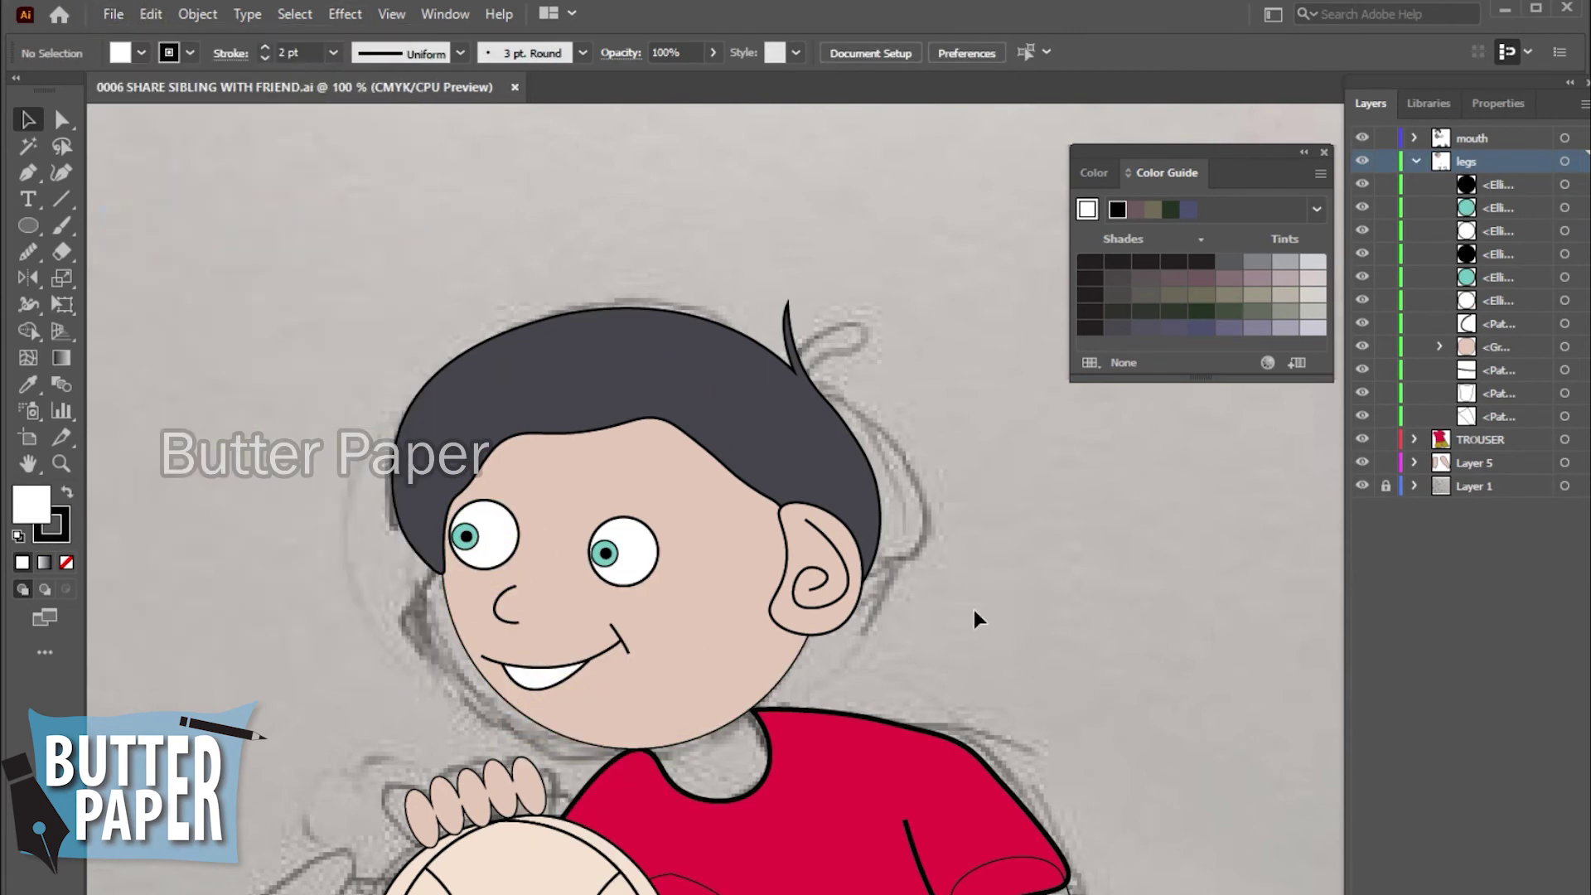
pyautogui.press('z')
pyautogui.keyDown('alt'); pyautogui.click(1042, 574); pyautogui.keyUp('alt')
# - Zoom out to the whole drawing and briefly hide, then show, the pencil sketch layer
pyautogui.keyDown('alt'); pyautogui.click(1041, 586); pyautogui.keyUp('alt')
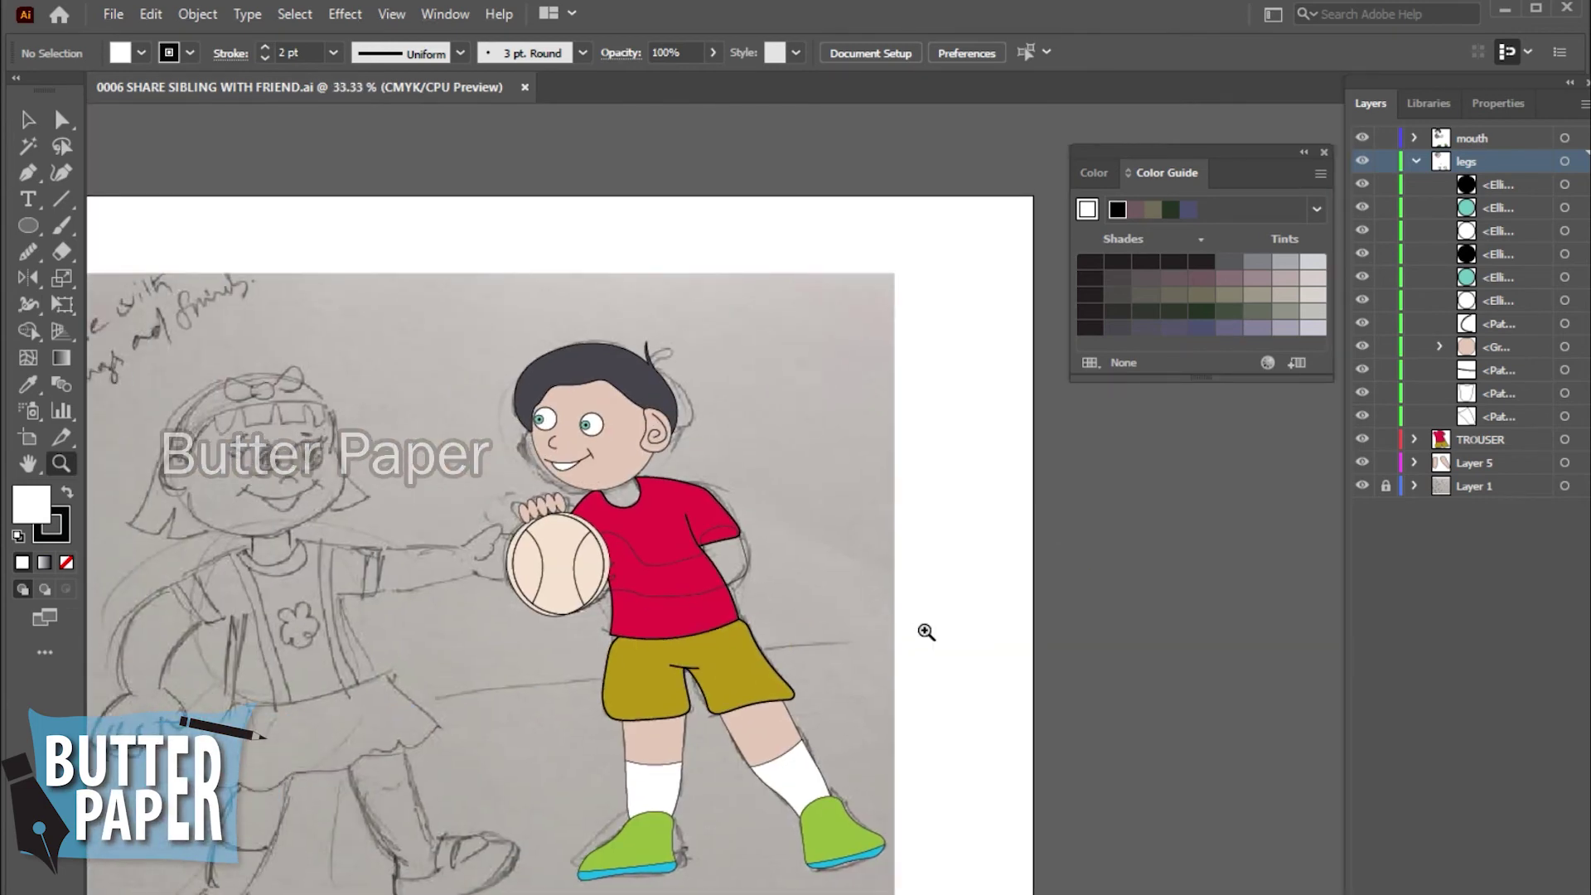
pyautogui.click(1362, 487)
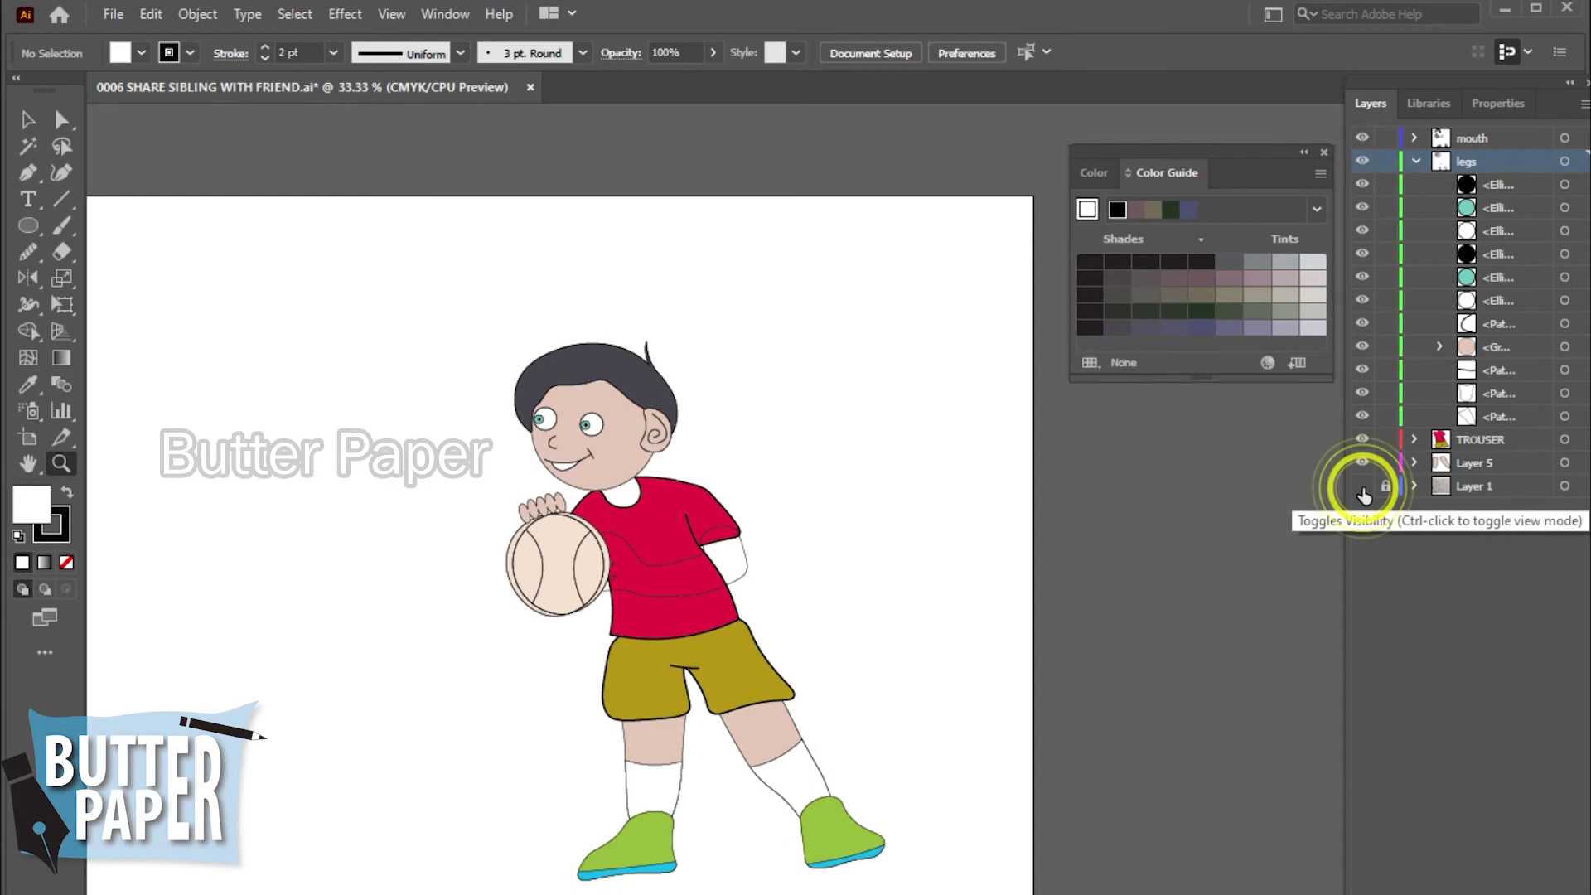
pyautogui.click(1362, 487)
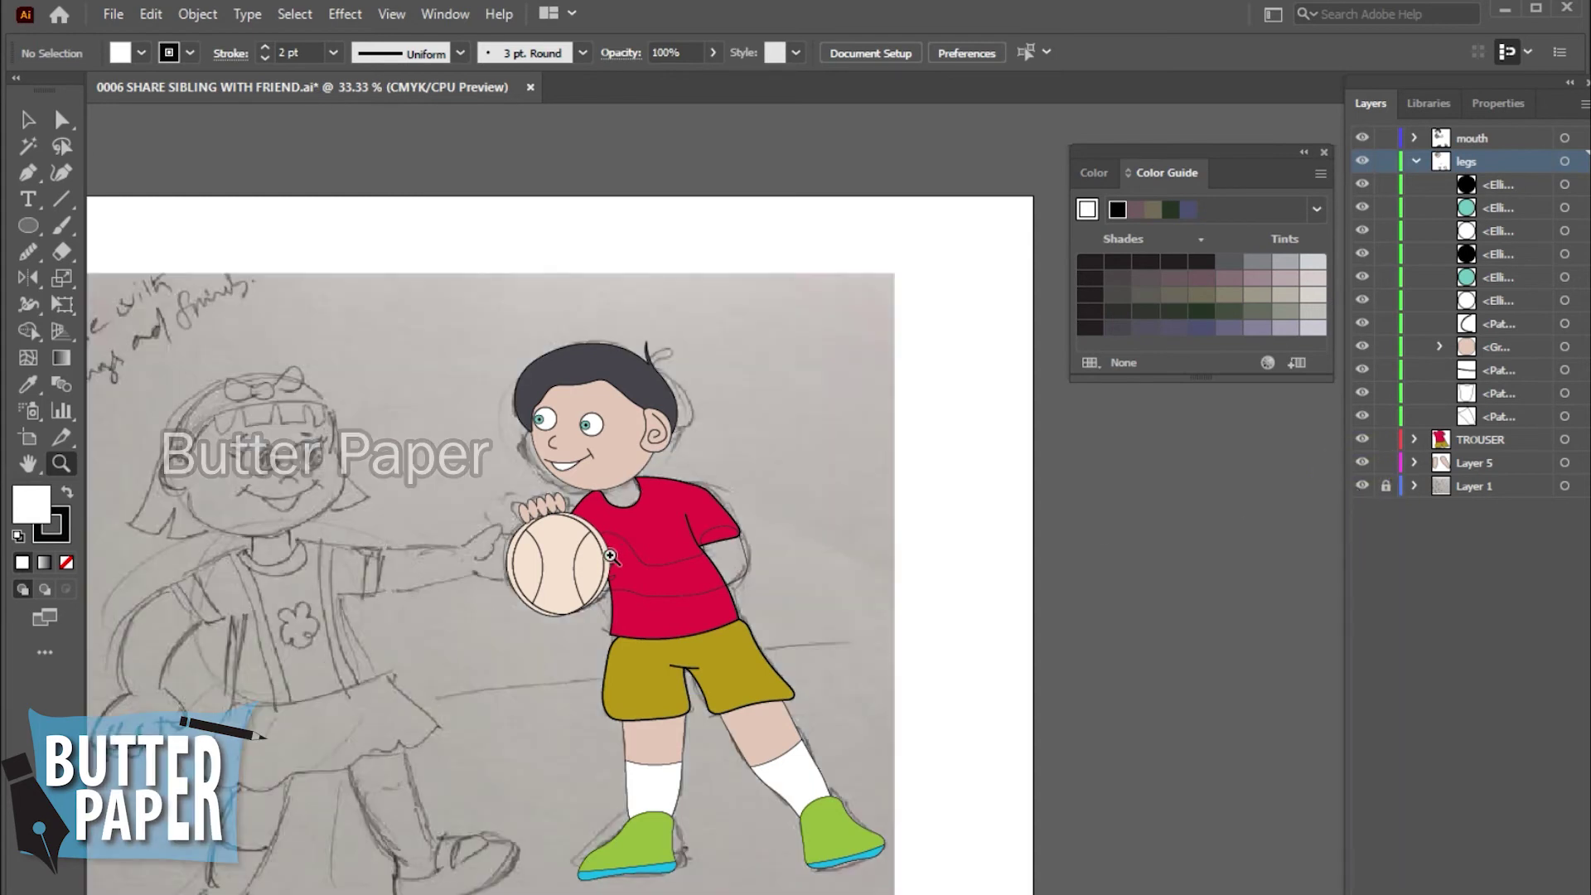
# - Copy the leg's skin colour onto the boy's arm with the Eyedropper
pyautogui.press('v')
pyautogui.click(671, 565)
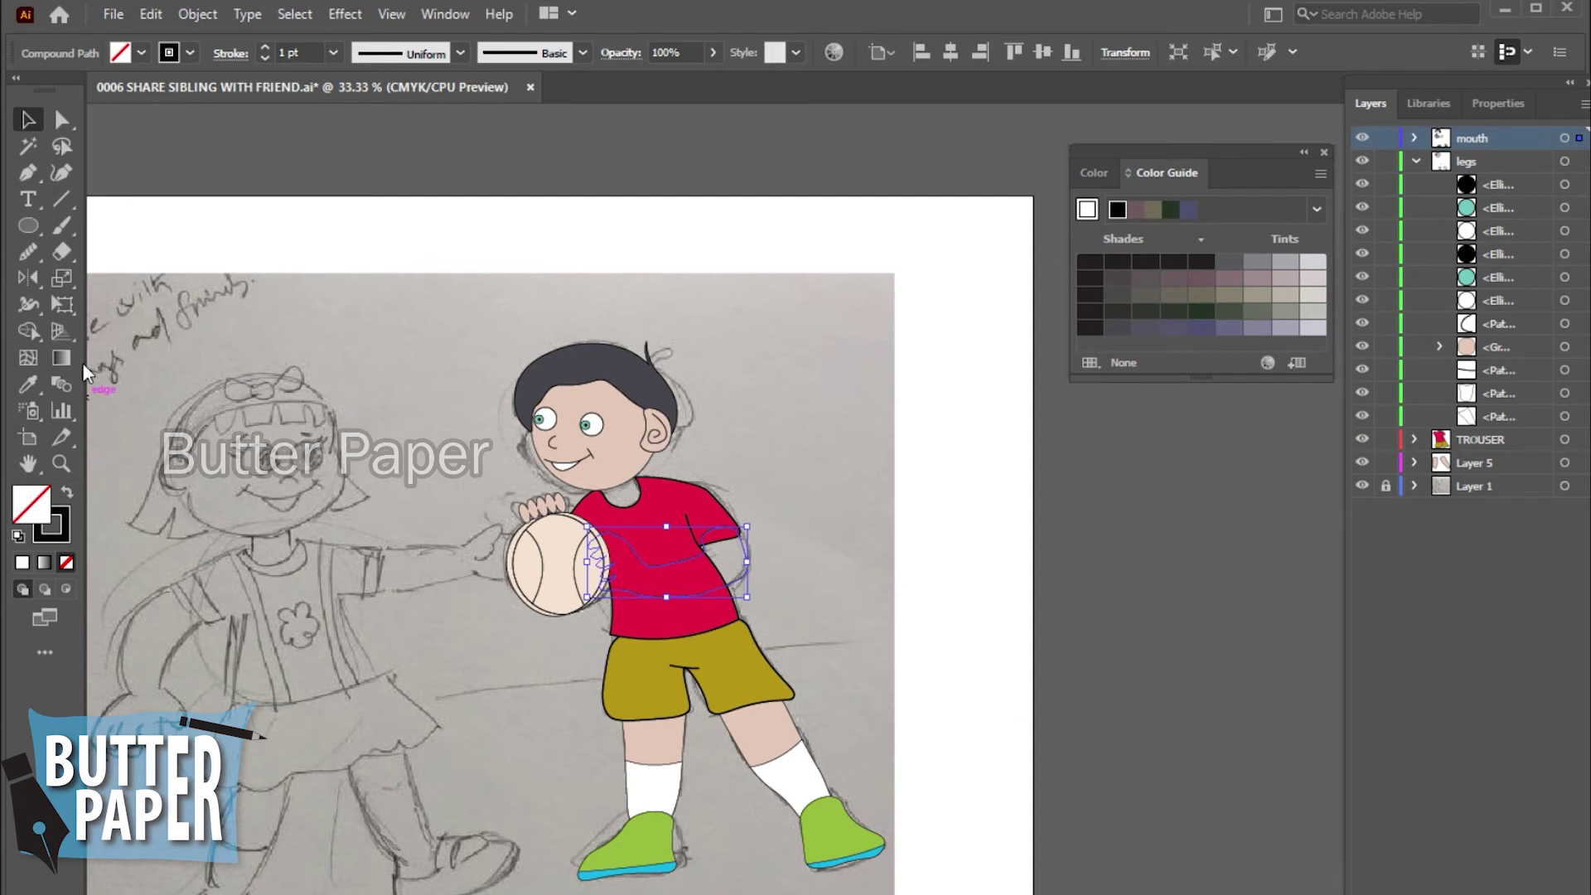
pyautogui.click(27, 384)
pyautogui.click(650, 738)
pyautogui.press('v')
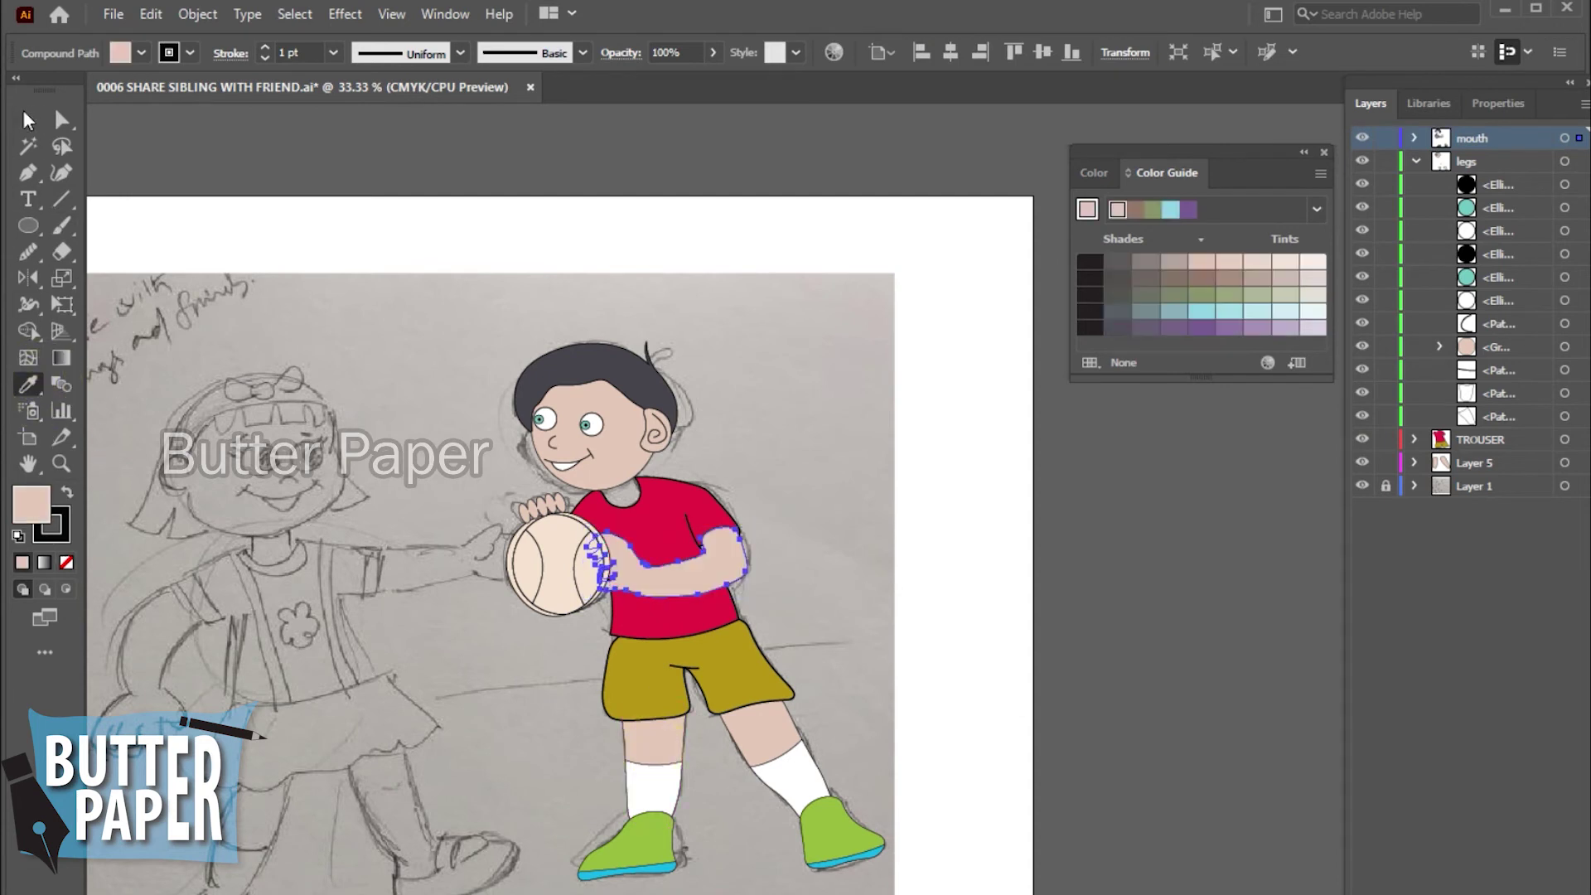
pyautogui.click(991, 580)
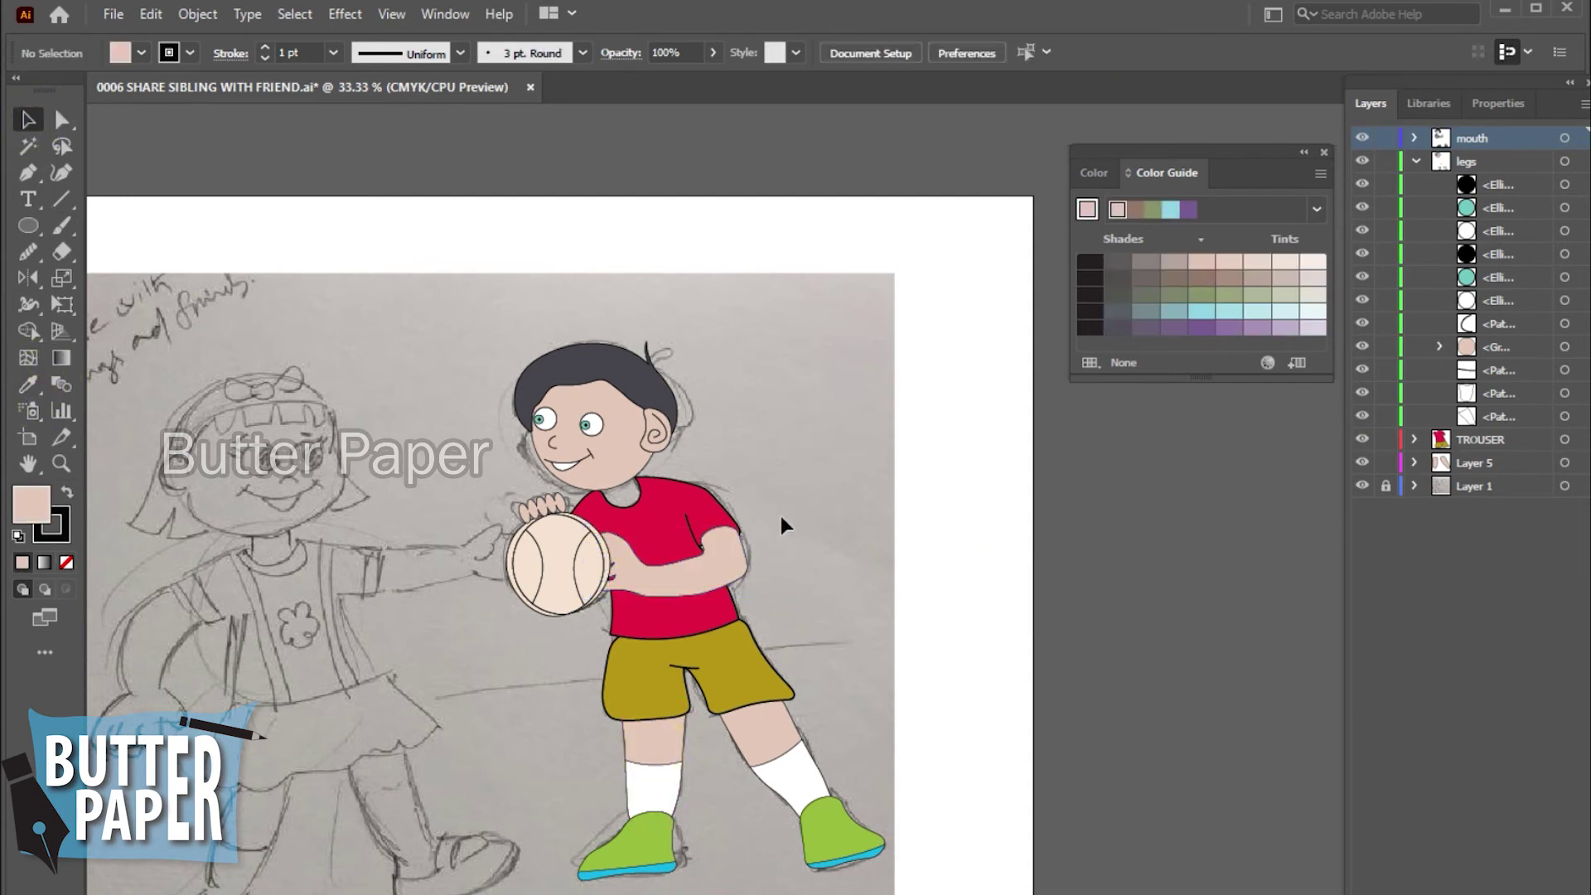
pyautogui.hotkey('ctrl', 'z')
# - Move the boy's arm near the top of the mouth layer's stacking order
pyautogui.click(1414, 138)
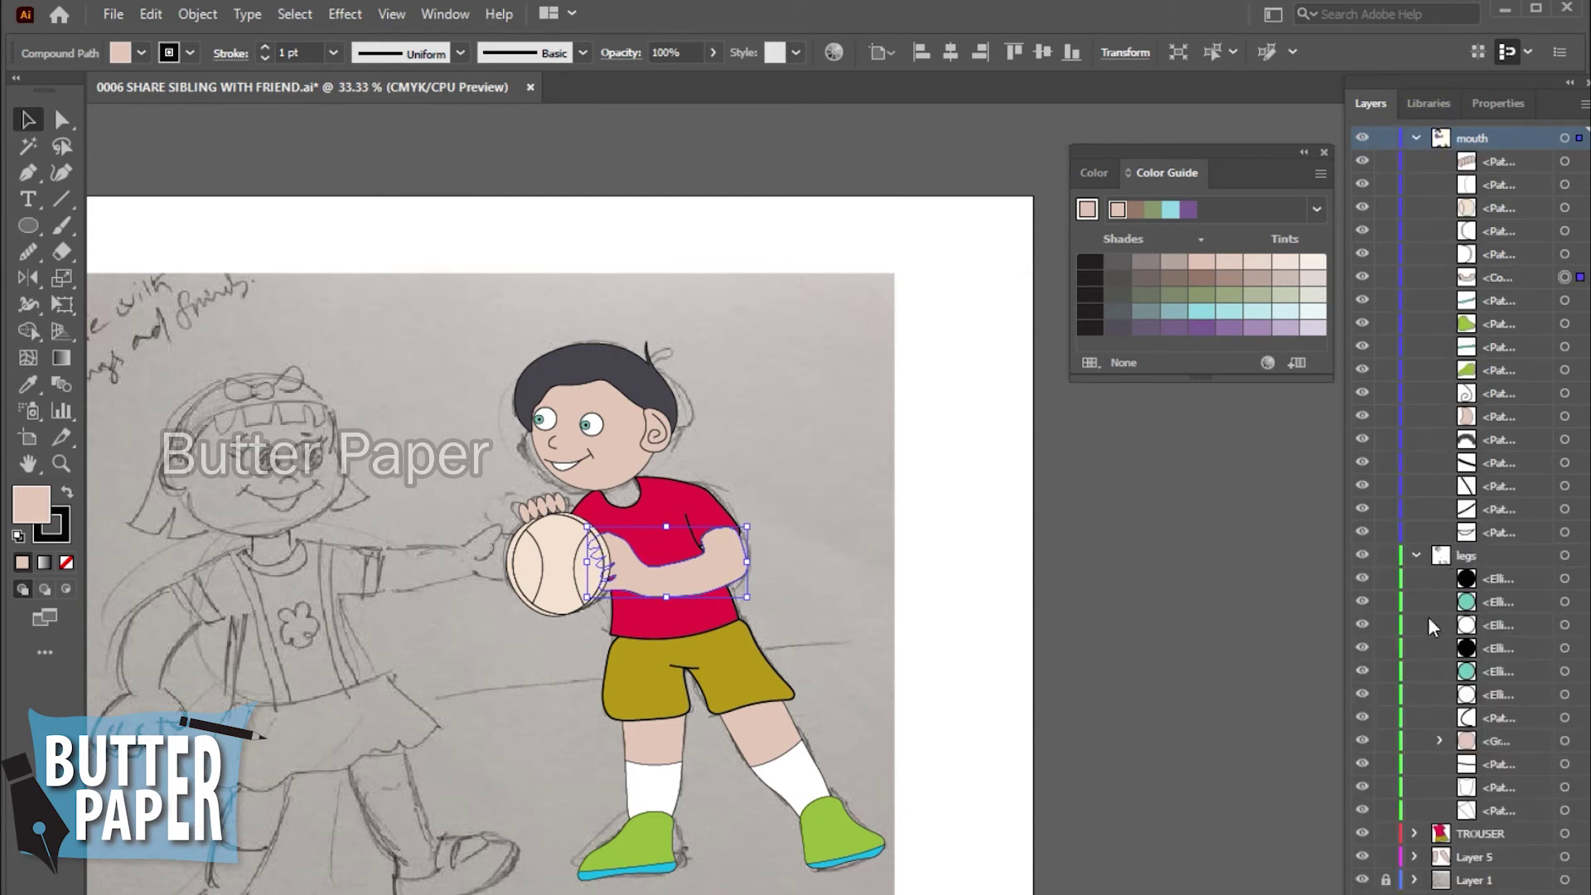
pyautogui.click(1415, 555)
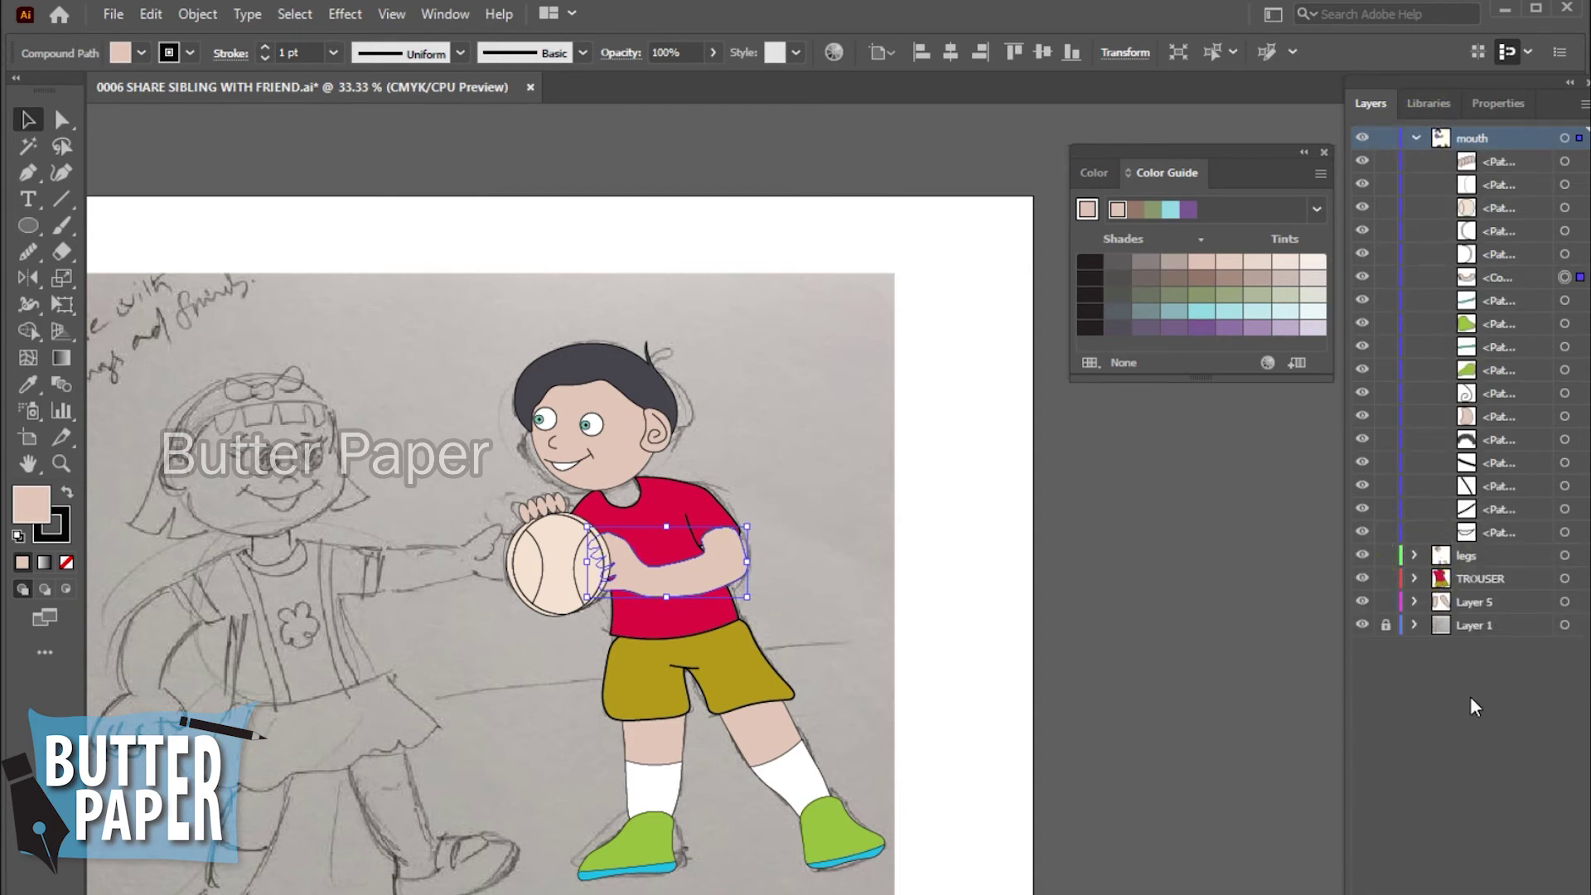
pyautogui.click(538, 609)
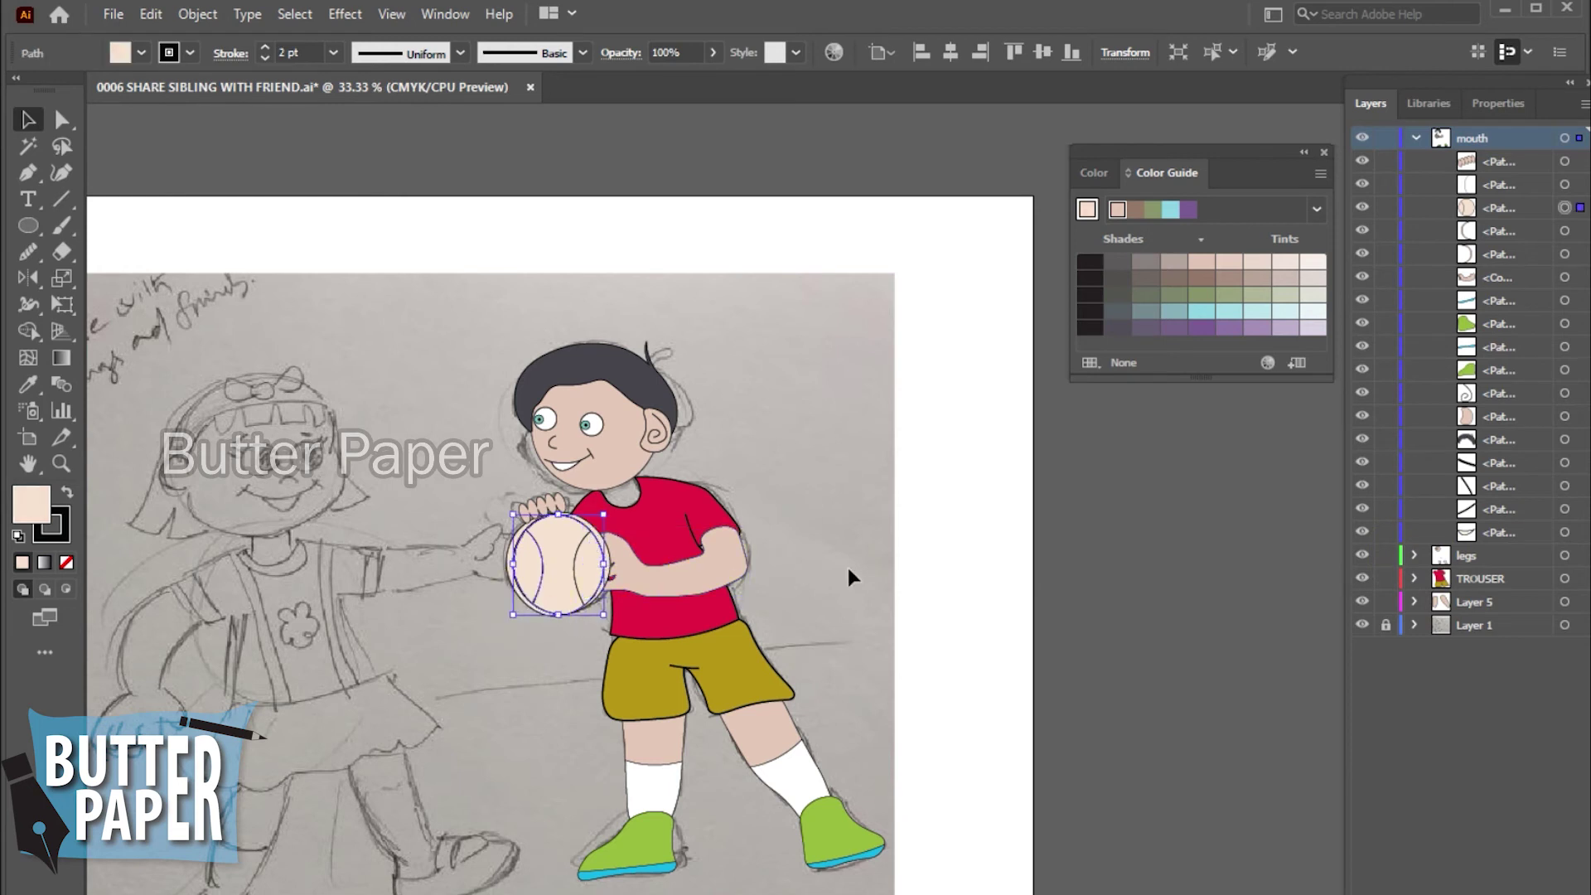
pyautogui.click(590, 570)
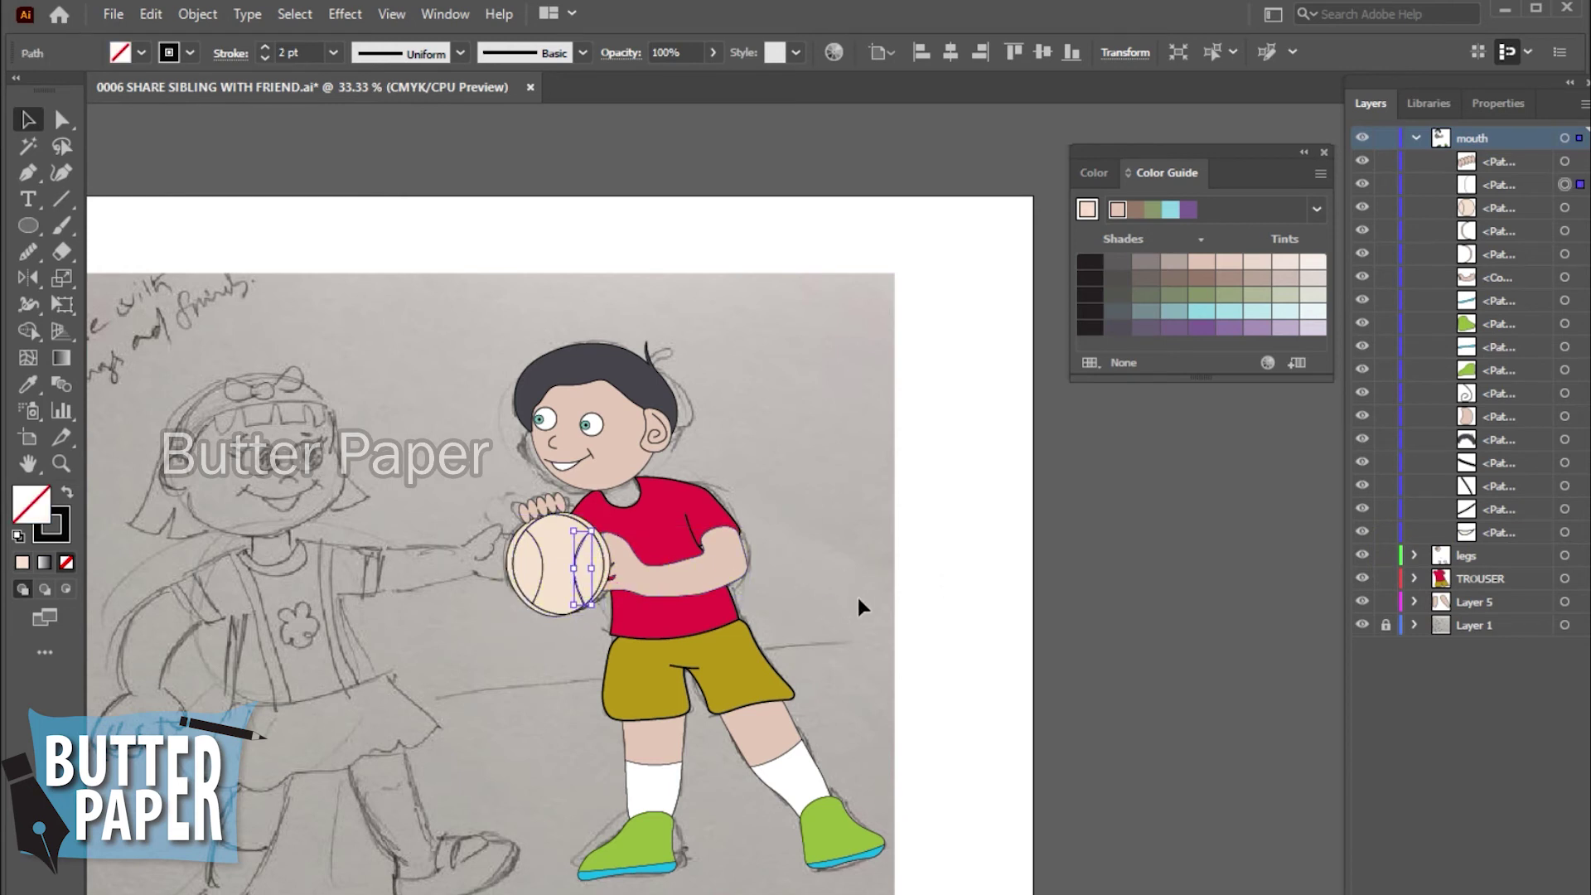
pyautogui.click(1125, 570)
pyautogui.click(679, 584)
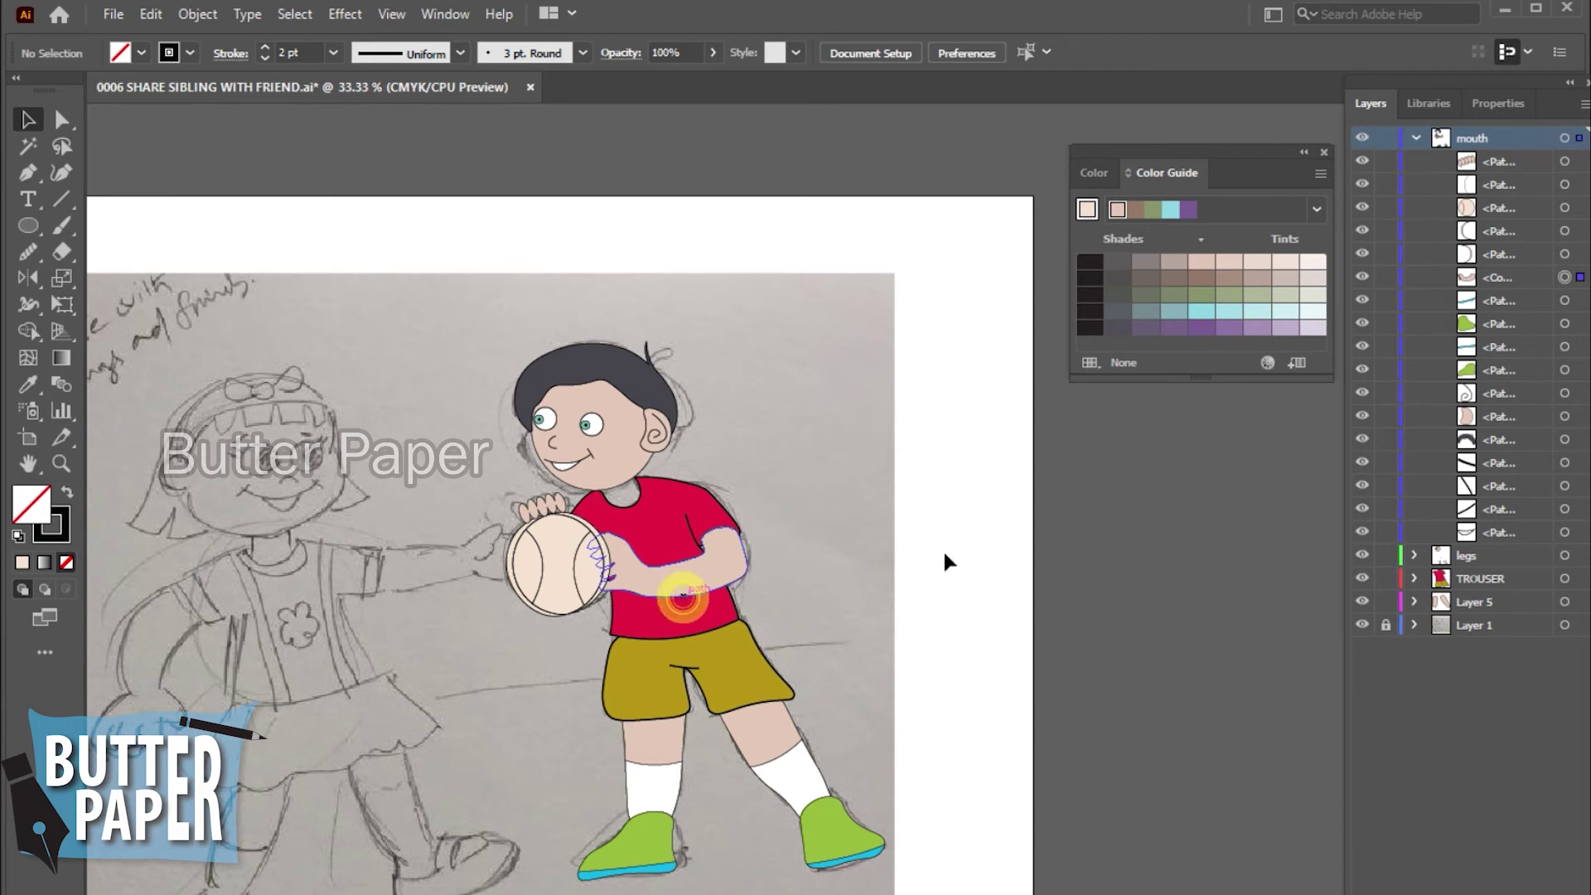
pyautogui.moveTo(1504, 281); pyautogui.dragTo(1510, 175)
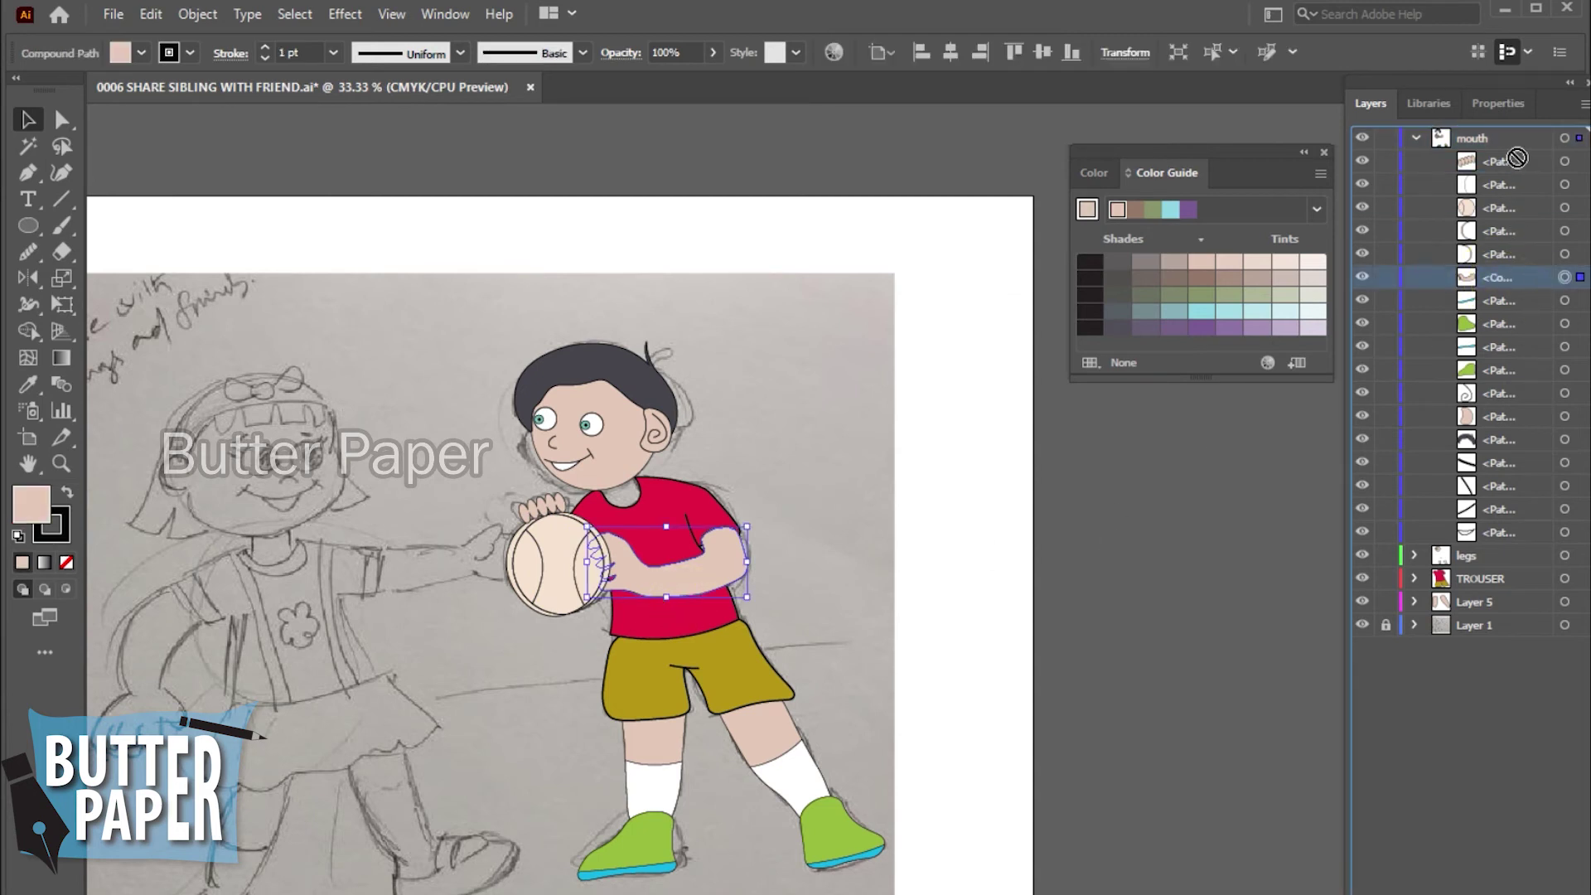
pyautogui.click(1143, 643)
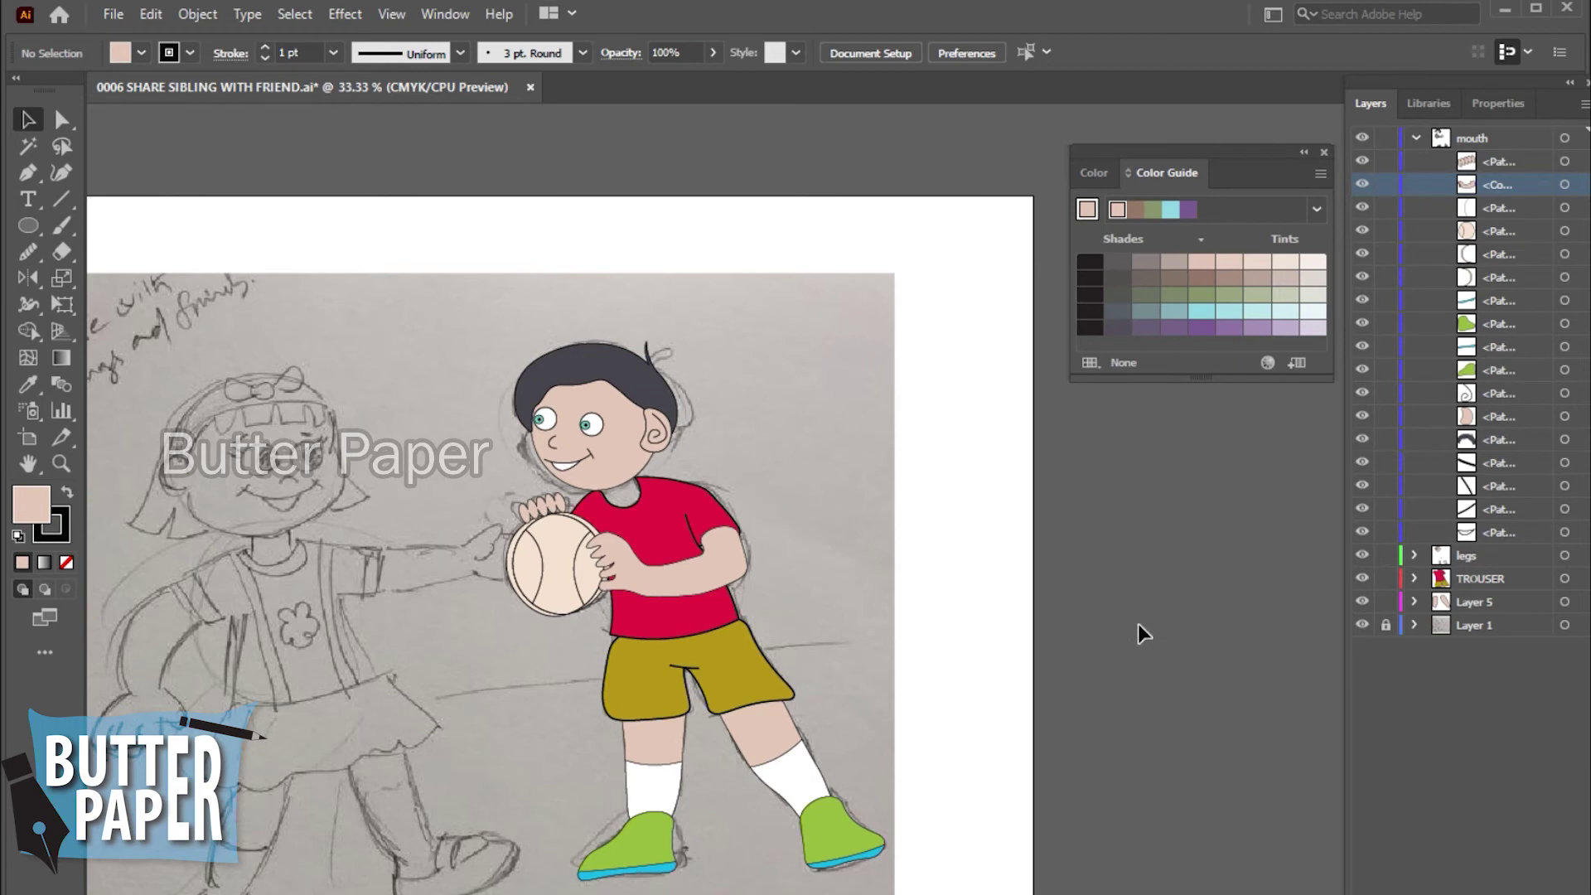
# - Zoom in on the boy's body and check the red shirt shape
pyautogui.press('z')
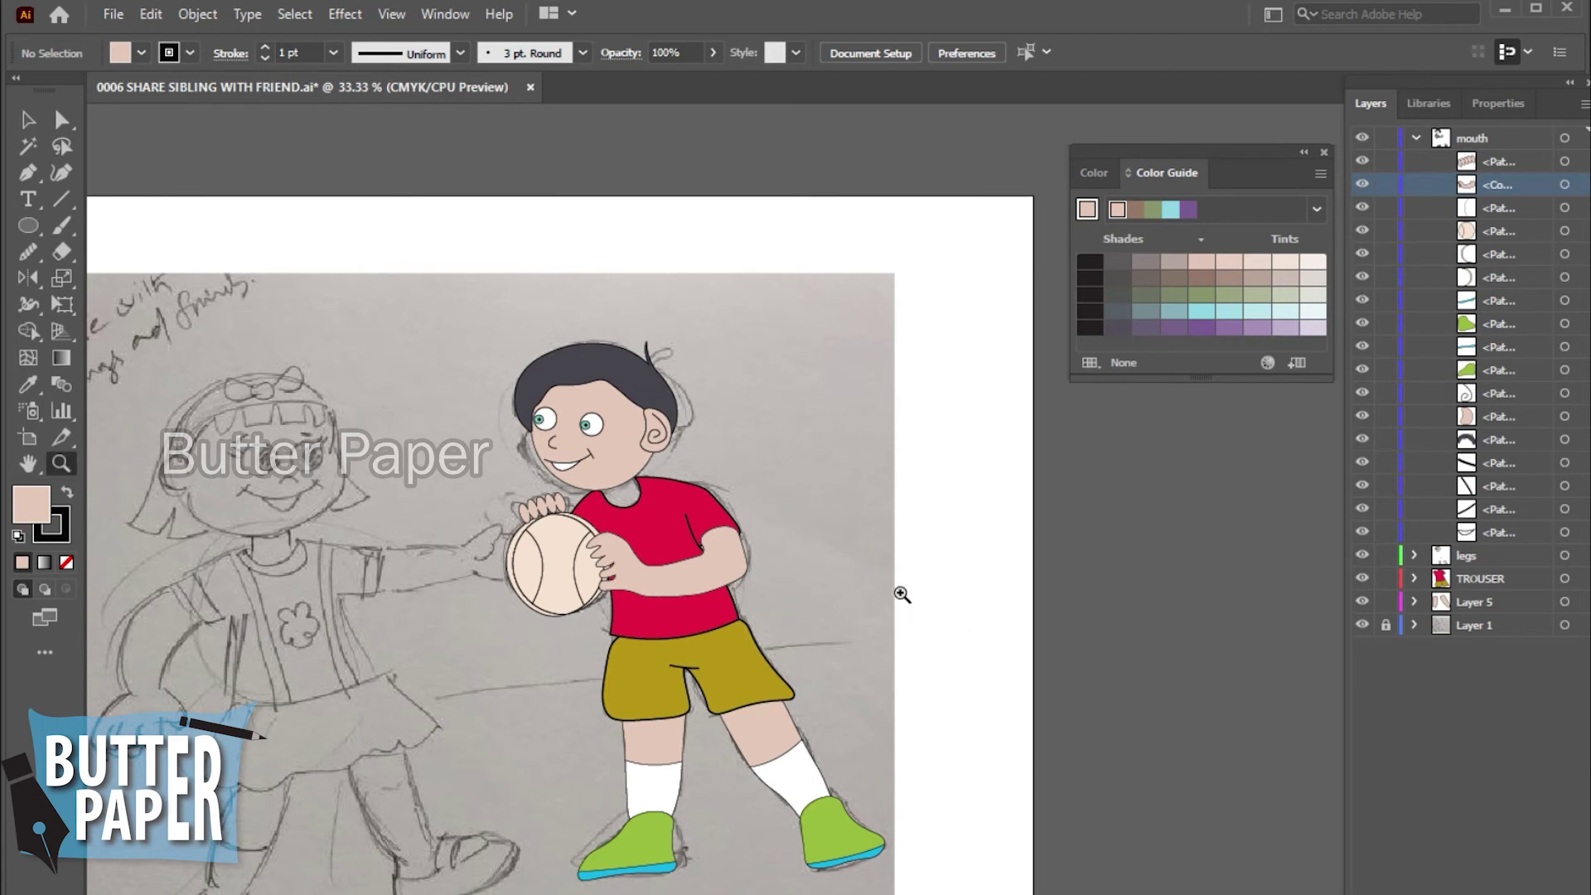
pyautogui.click(703, 659)
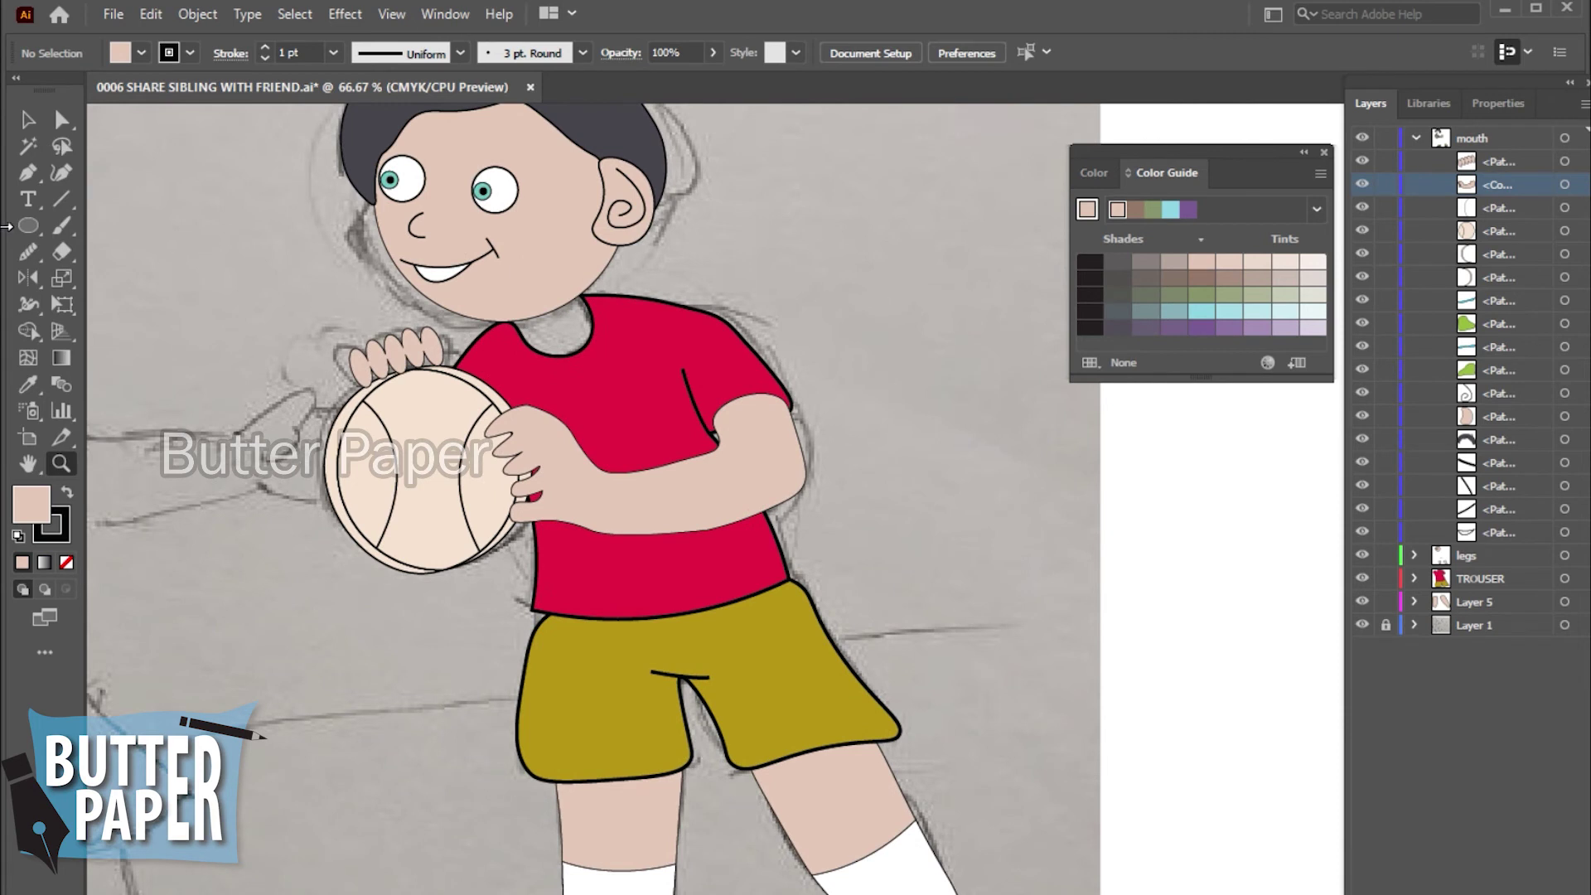
pyautogui.press('v')
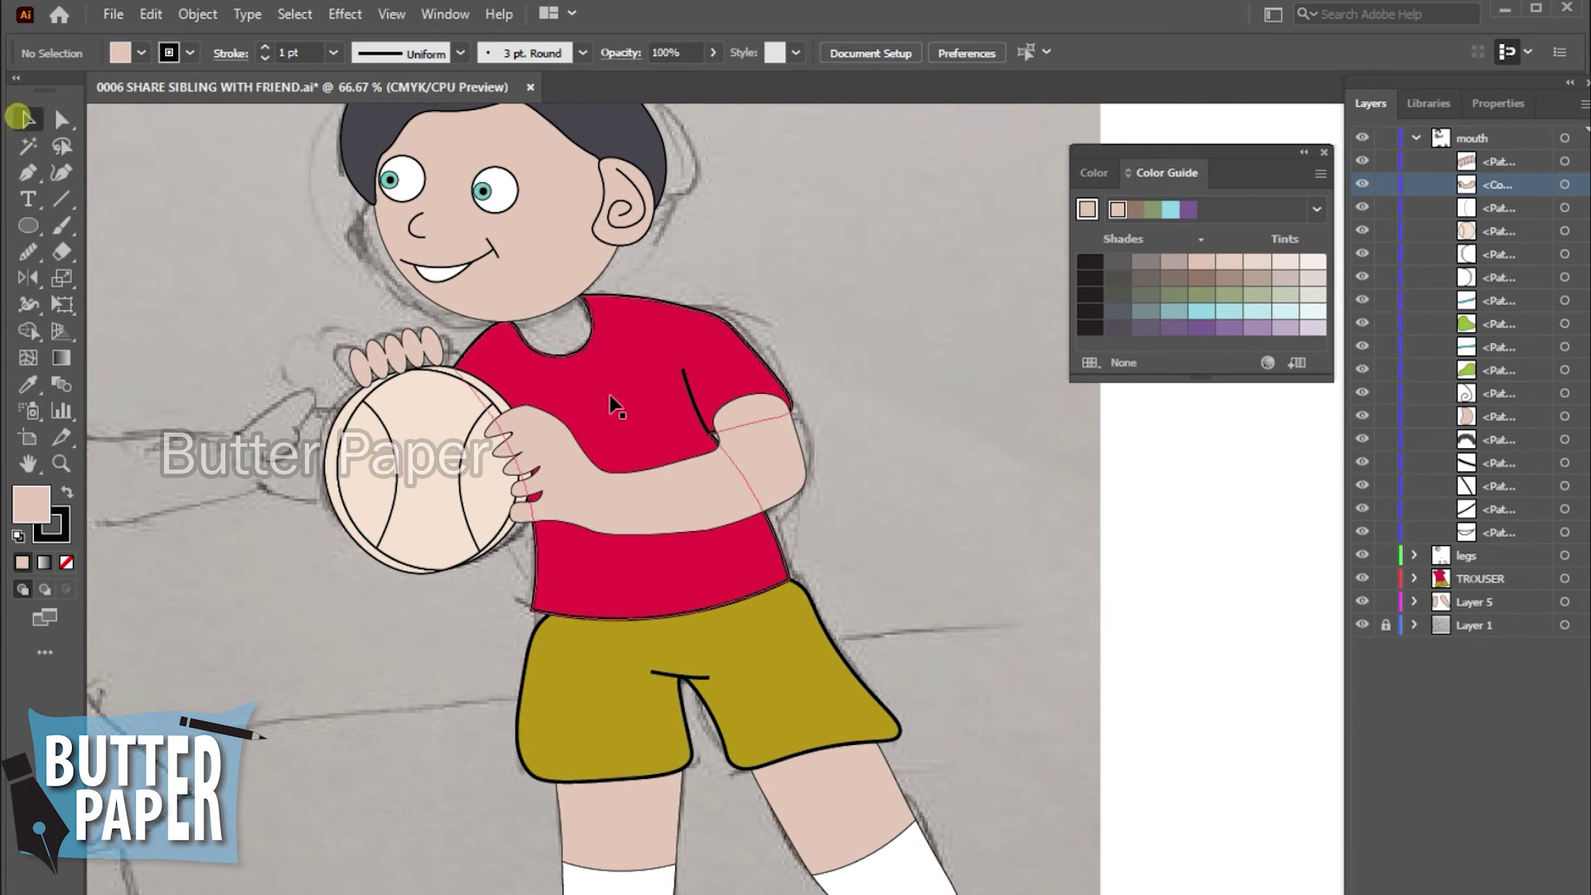
pyautogui.click(738, 334)
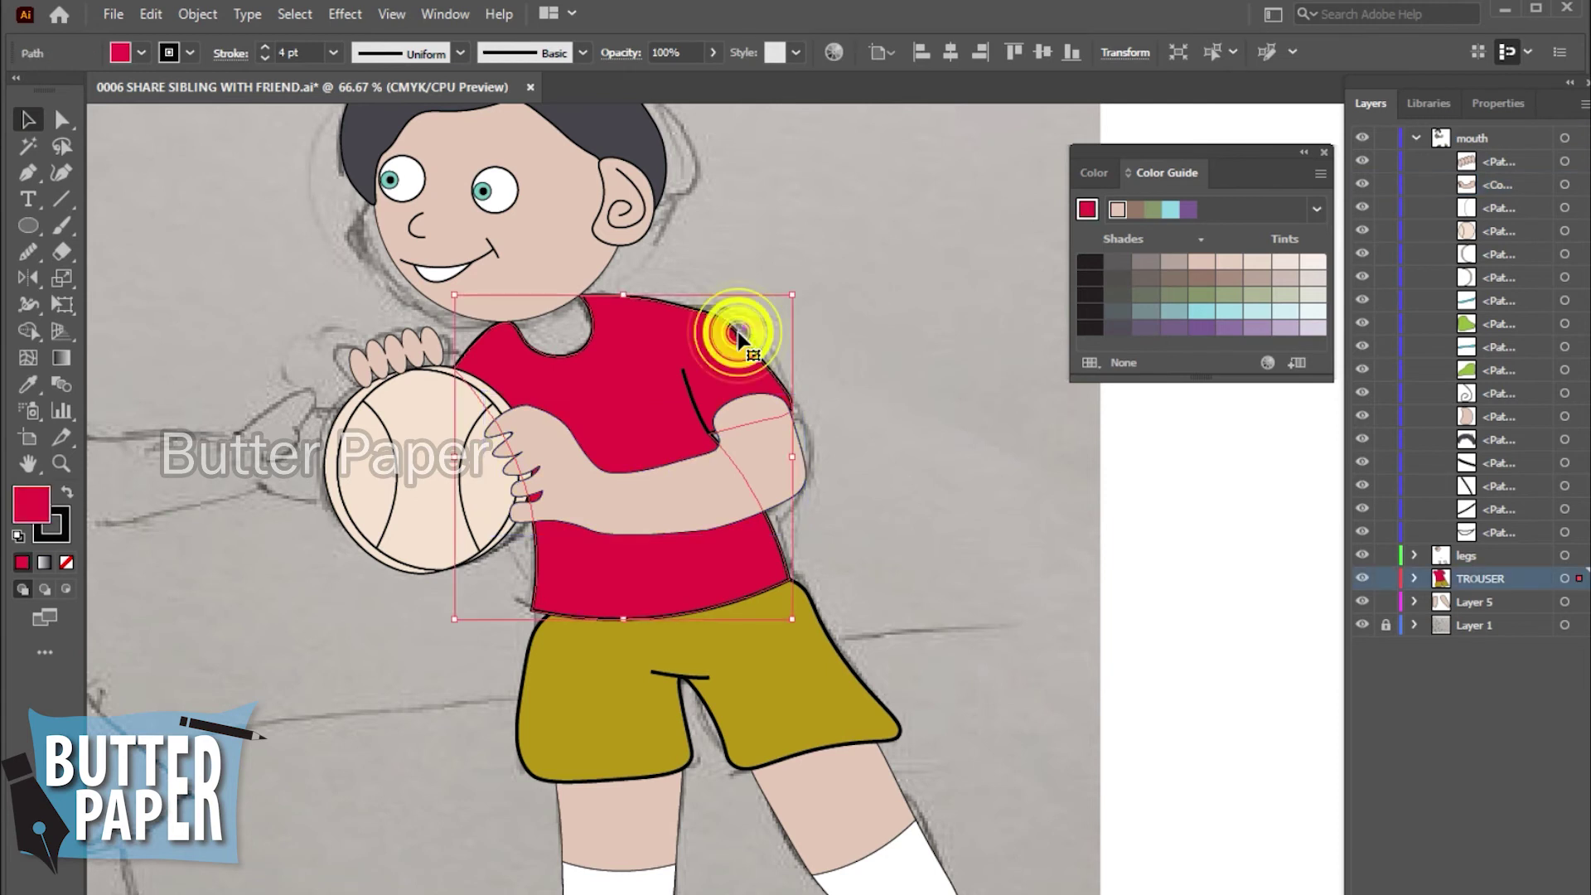
pyautogui.click(958, 490)
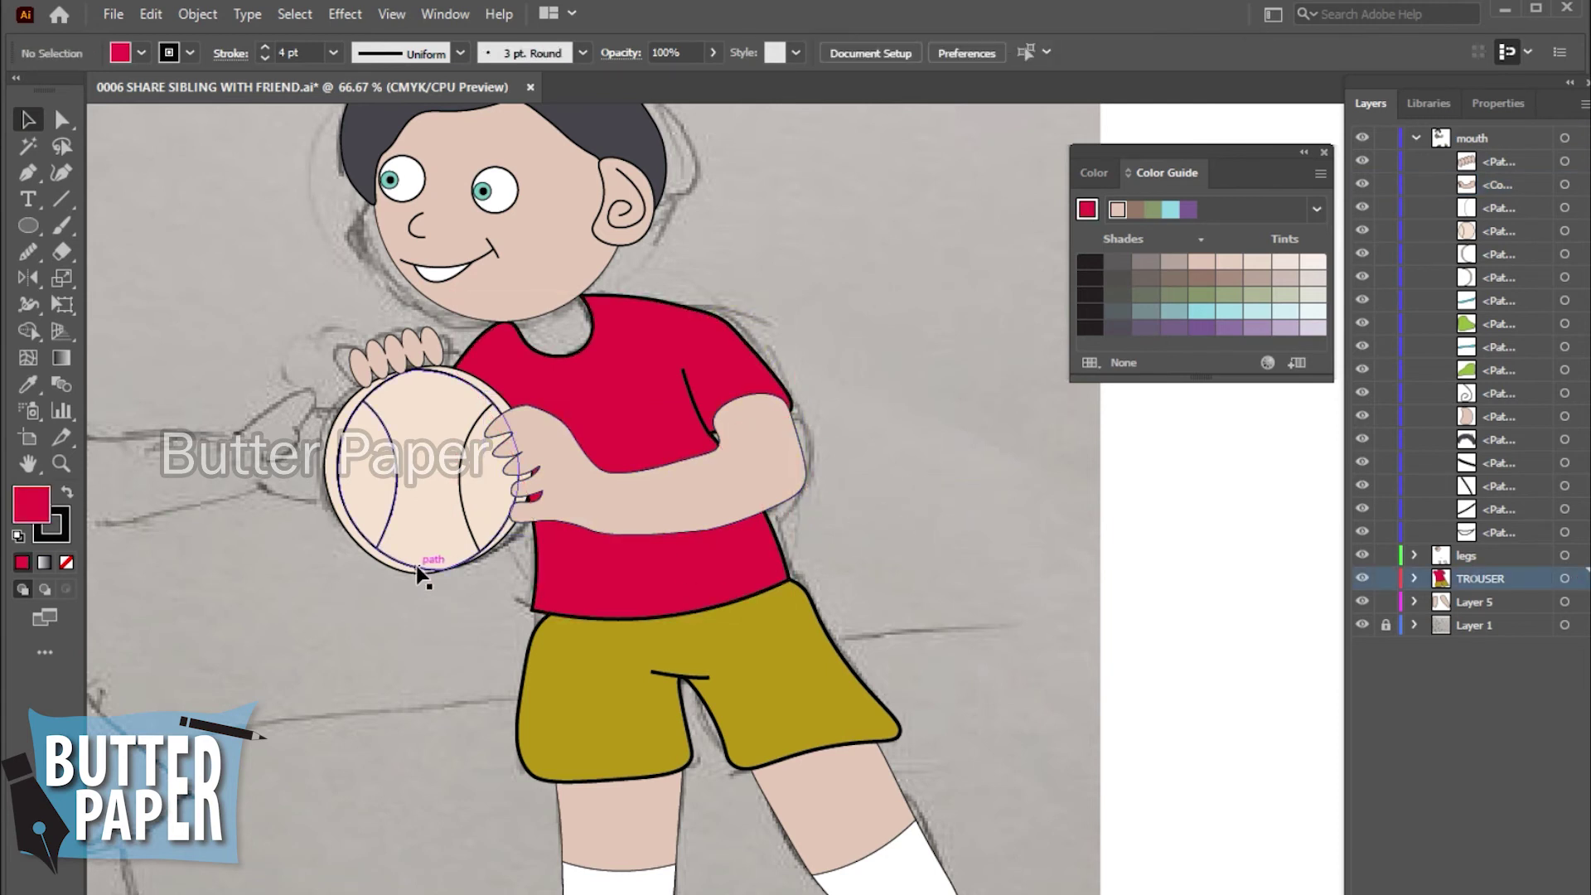
pyautogui.click(1416, 137)
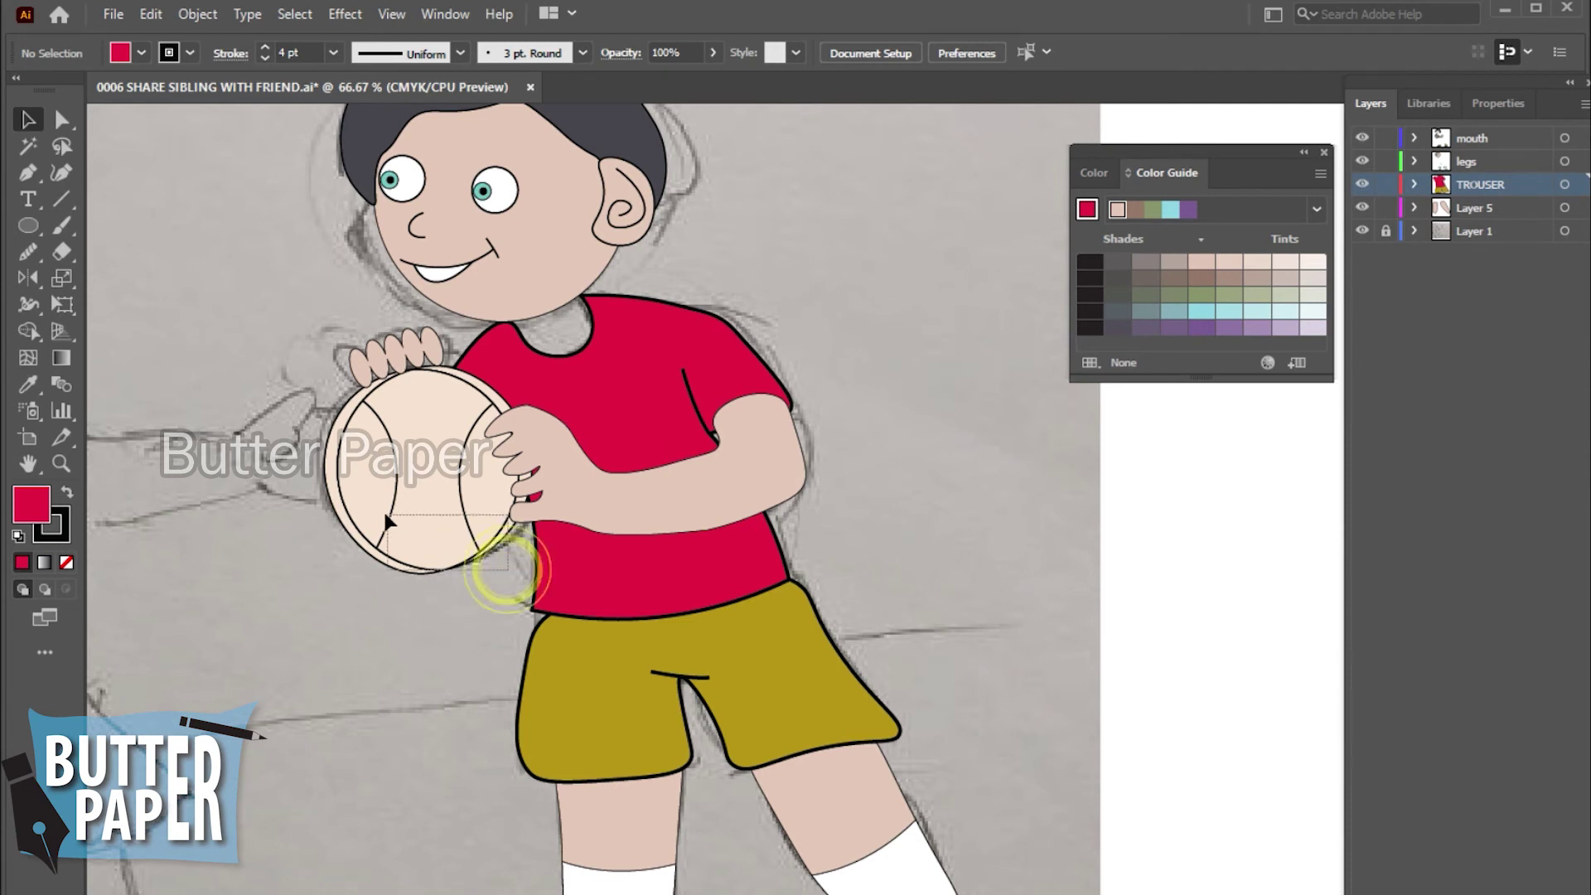
# - Group the ball's shapes into one object and locate it in the layer list
pyautogui.click(420, 534)
pyautogui.rightClick(383, 537)
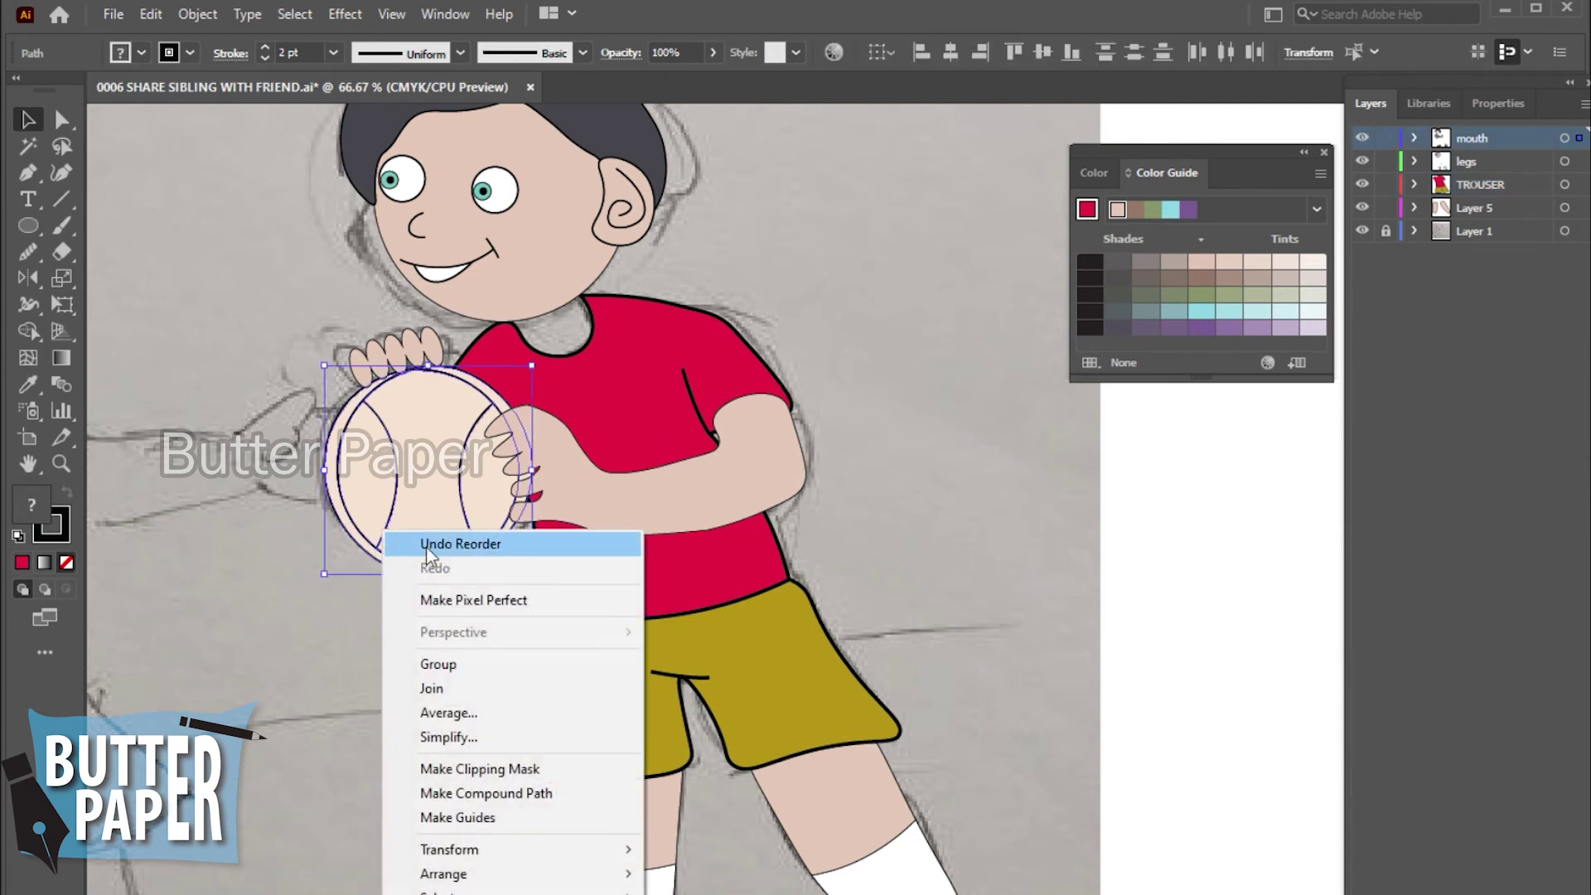
pyautogui.click(454, 661)
pyautogui.click(356, 666)
pyautogui.click(383, 520)
pyautogui.click(456, 653)
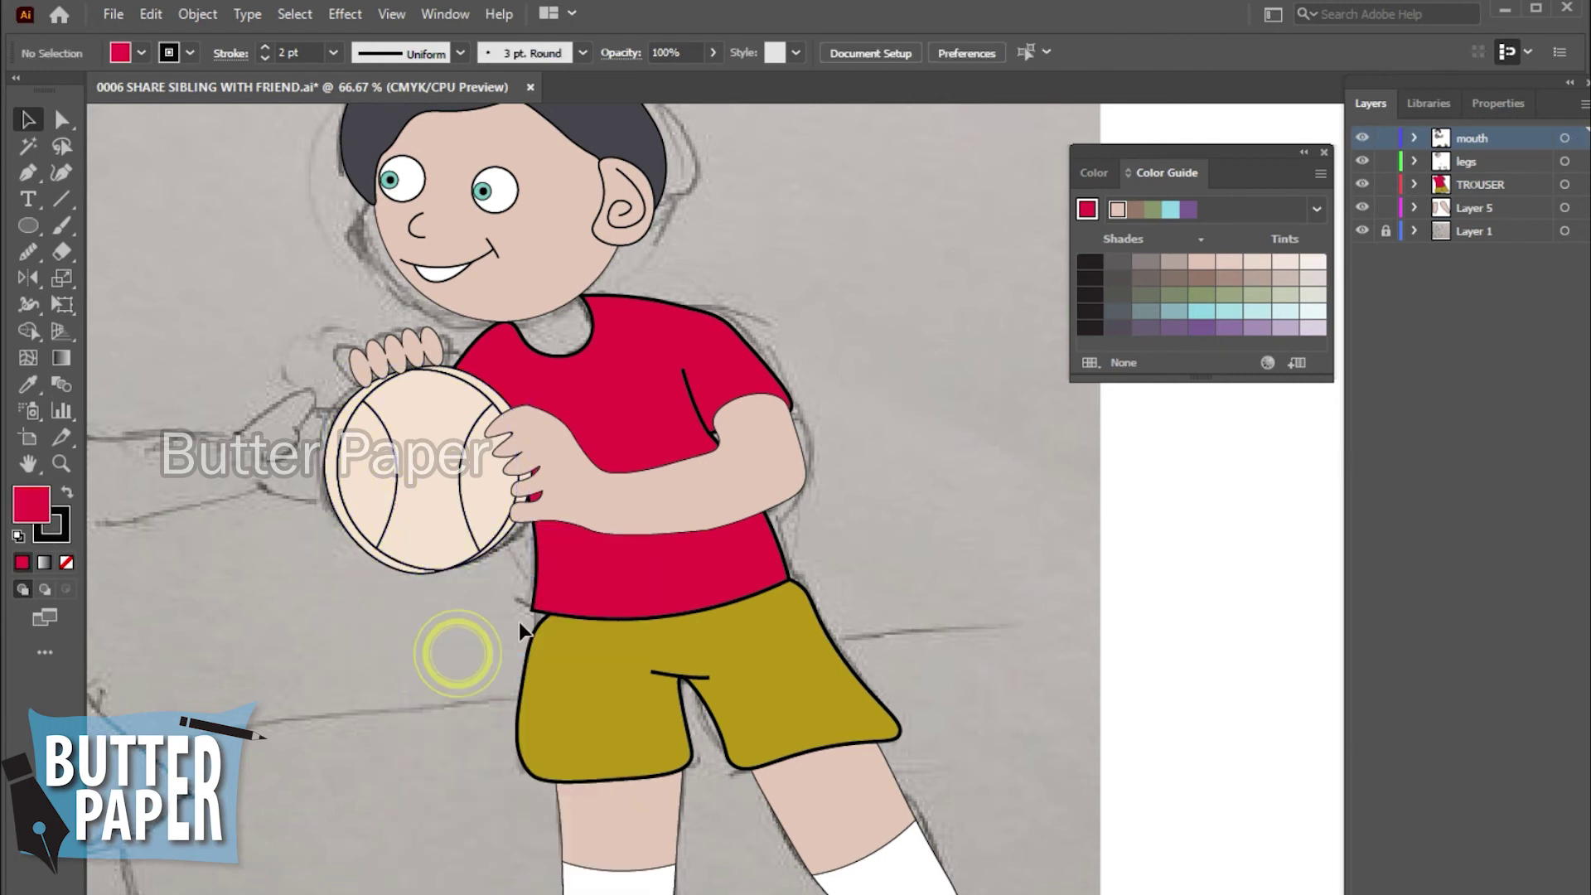
pyautogui.click(419, 507)
pyautogui.click(1417, 137)
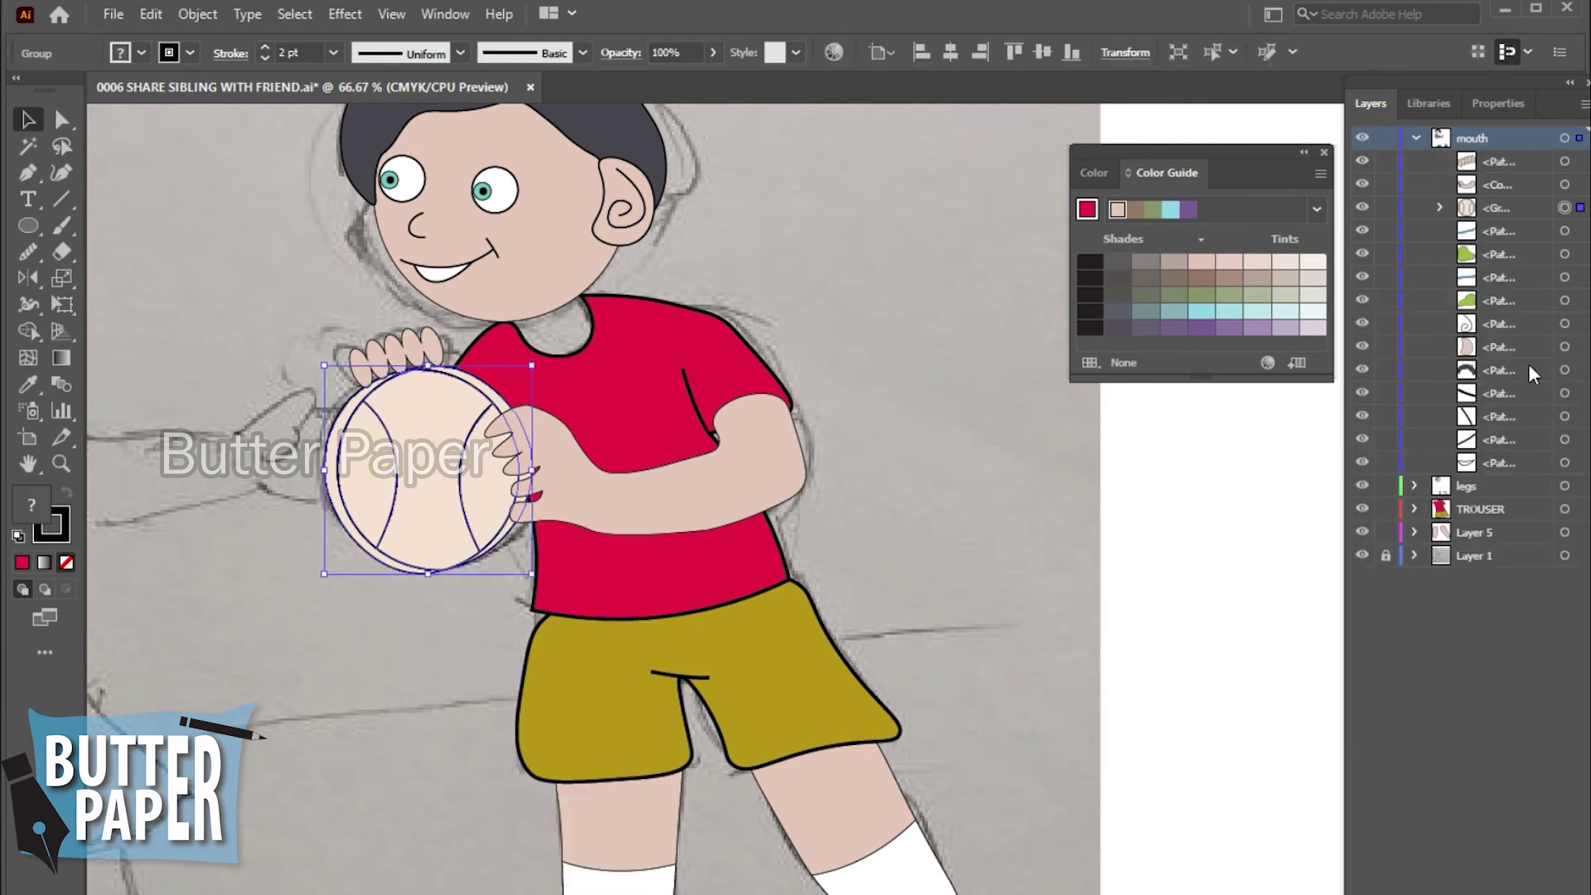
pyautogui.click(1495, 212)
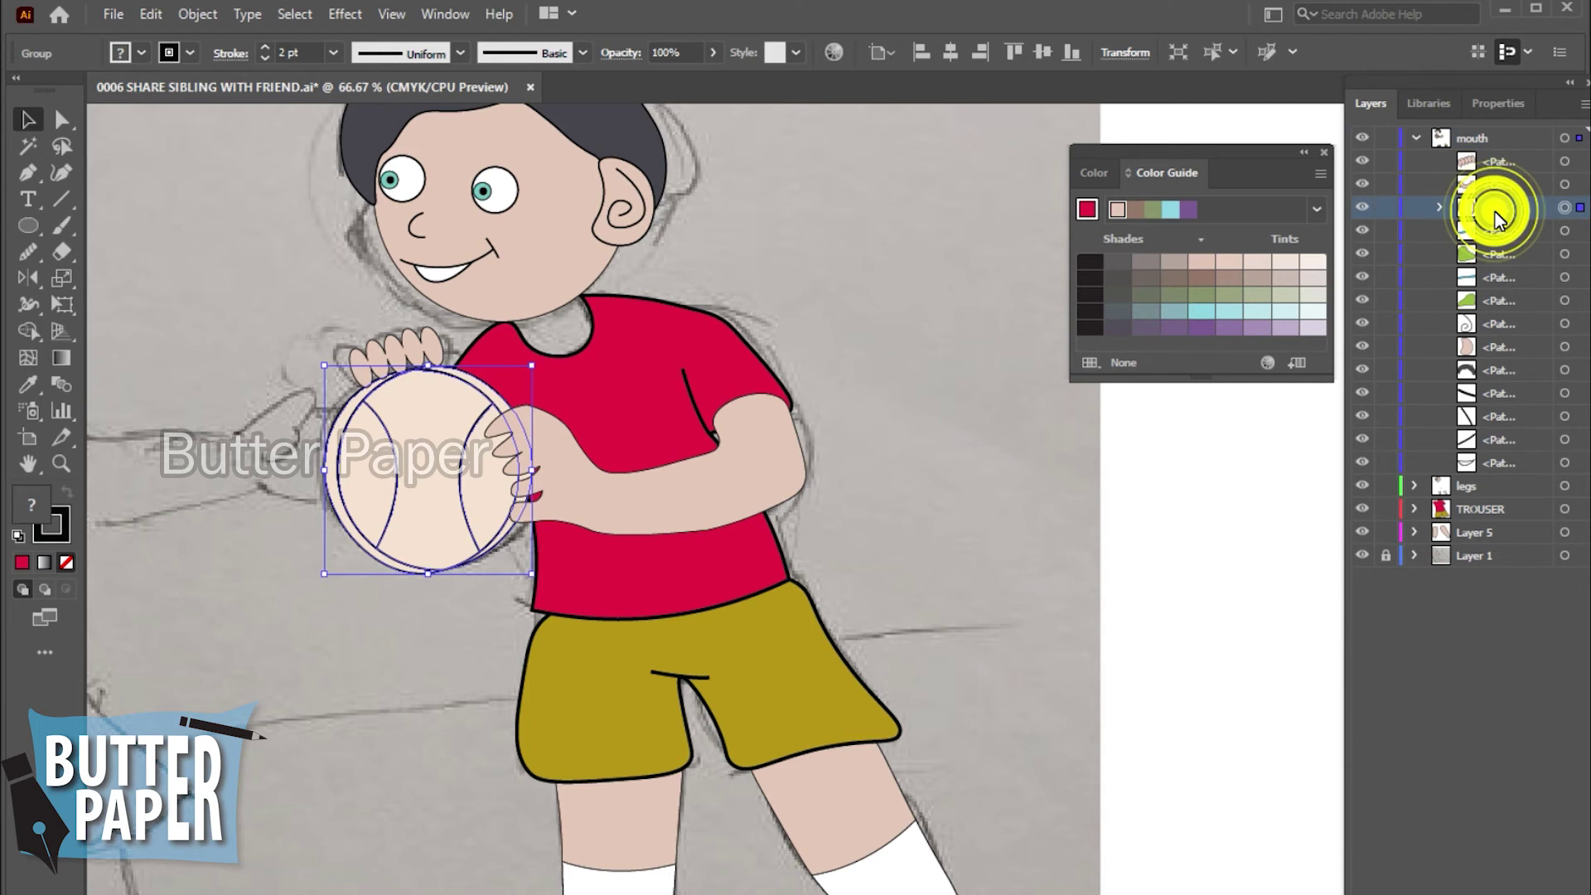
# - Delete the boy's arm shape and make Layer 5 the active layer
pyautogui.click(787, 493)
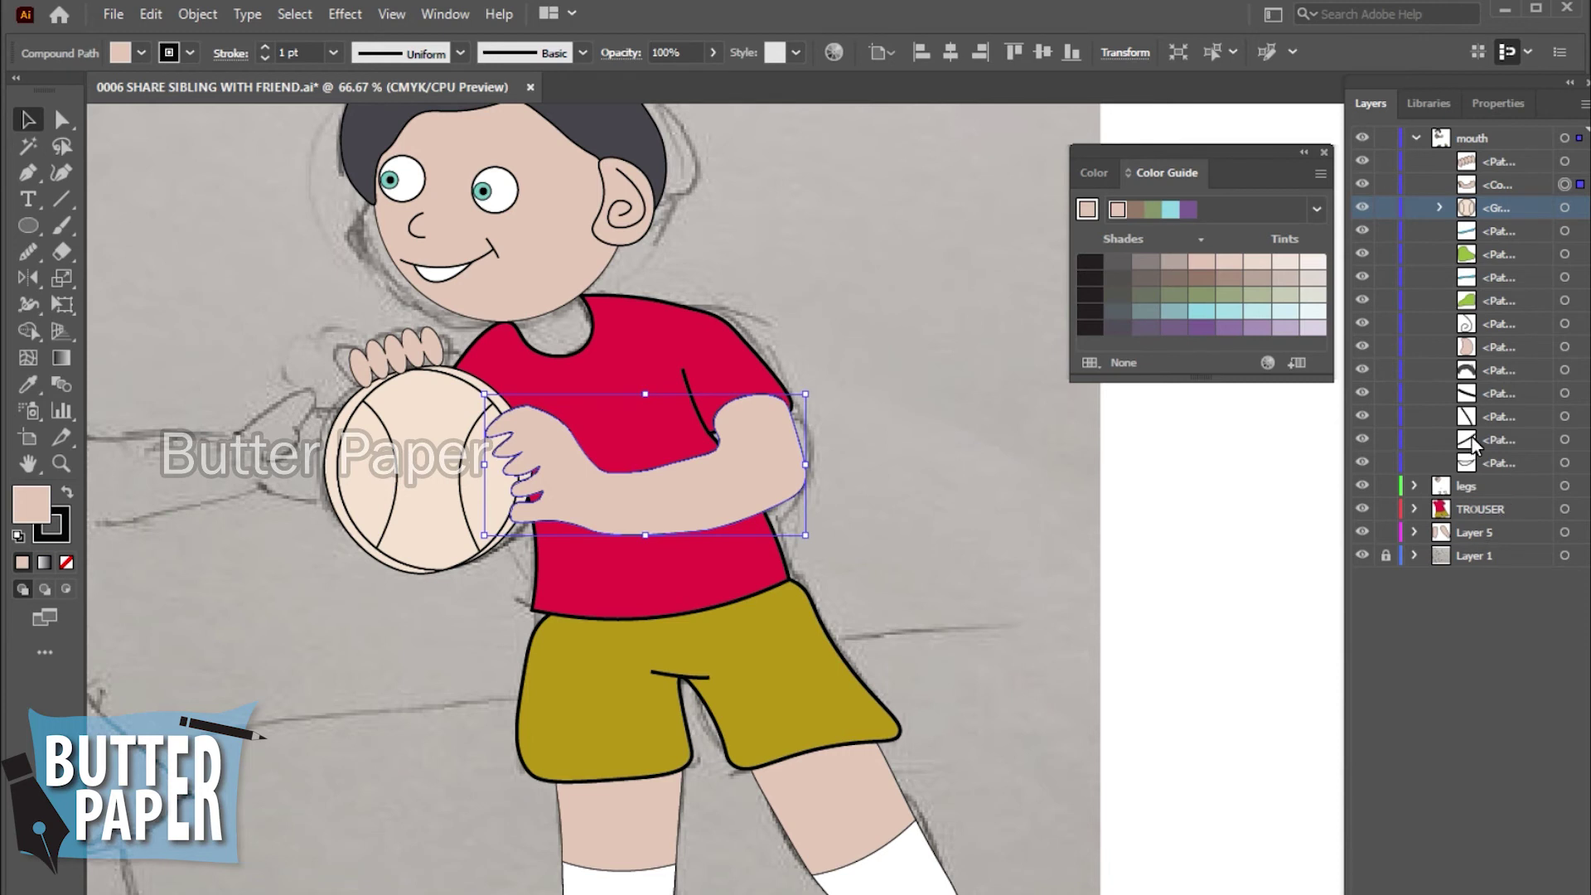
pyautogui.press('Delete')
pyautogui.click(1468, 509)
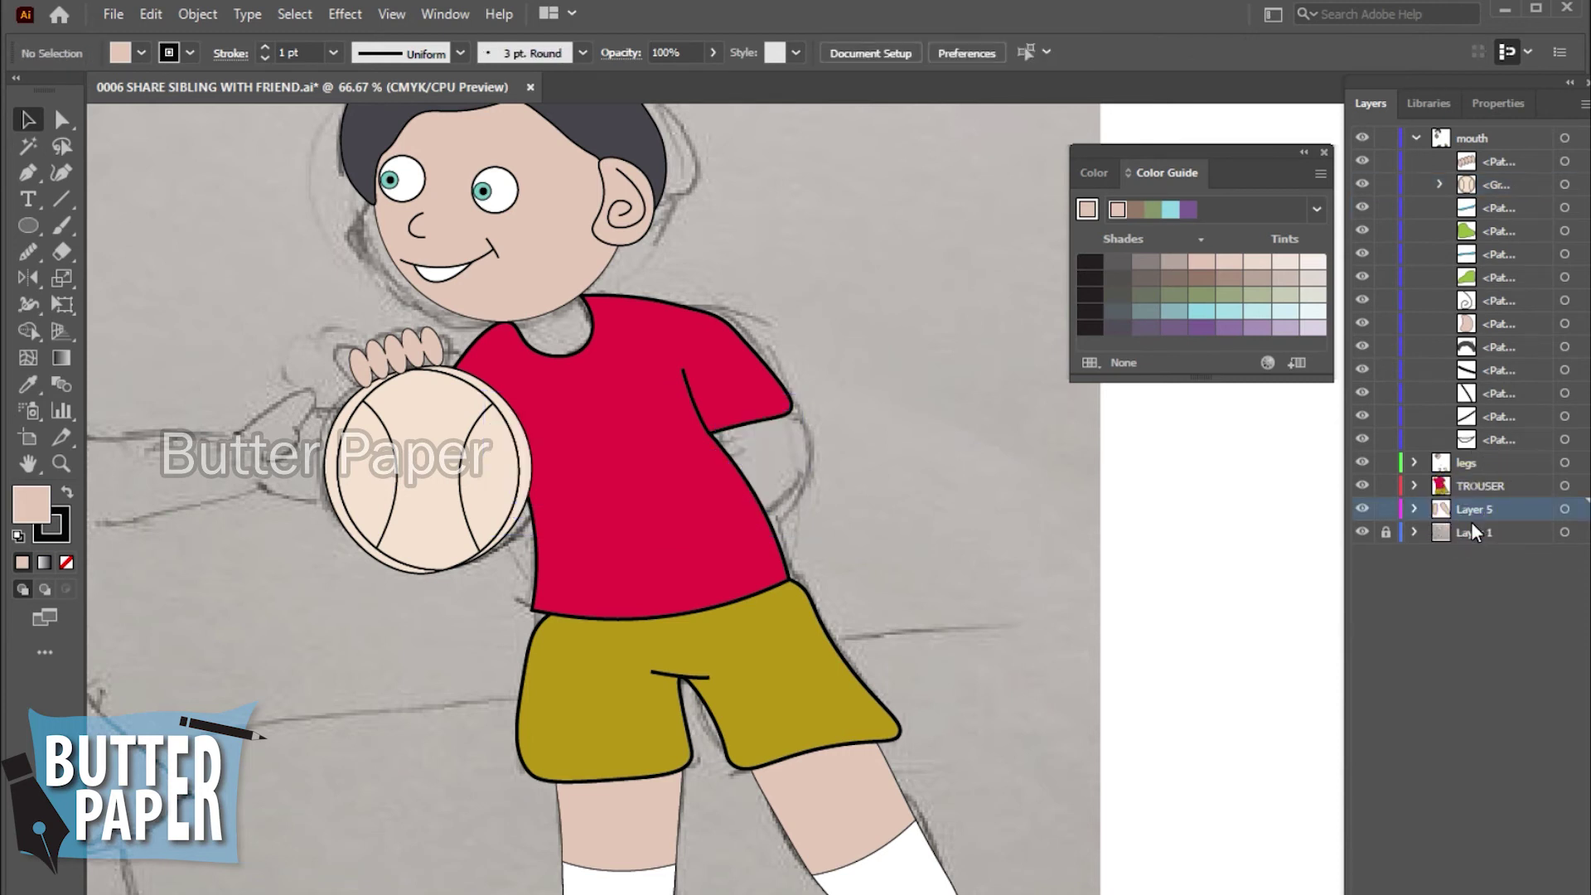
# - Move the arm's Layer 6 above the TROUSER layer so the arm shows again
pyautogui.click(804, 482)
pyautogui.click(1113, 553)
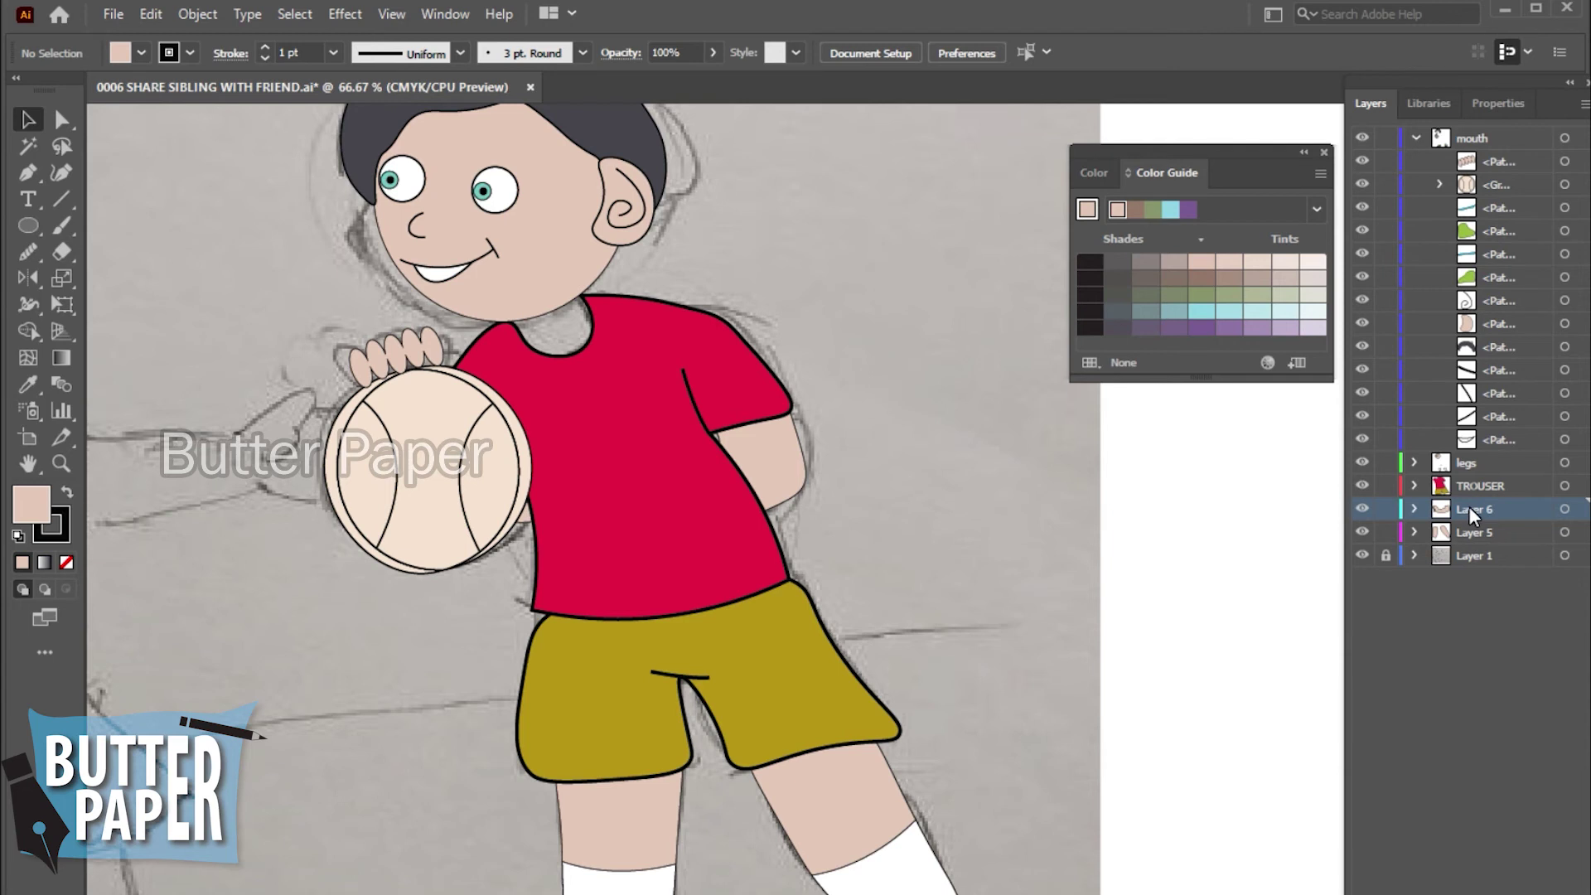
pyautogui.moveTo(1469, 507); pyautogui.dragTo(1471, 477)
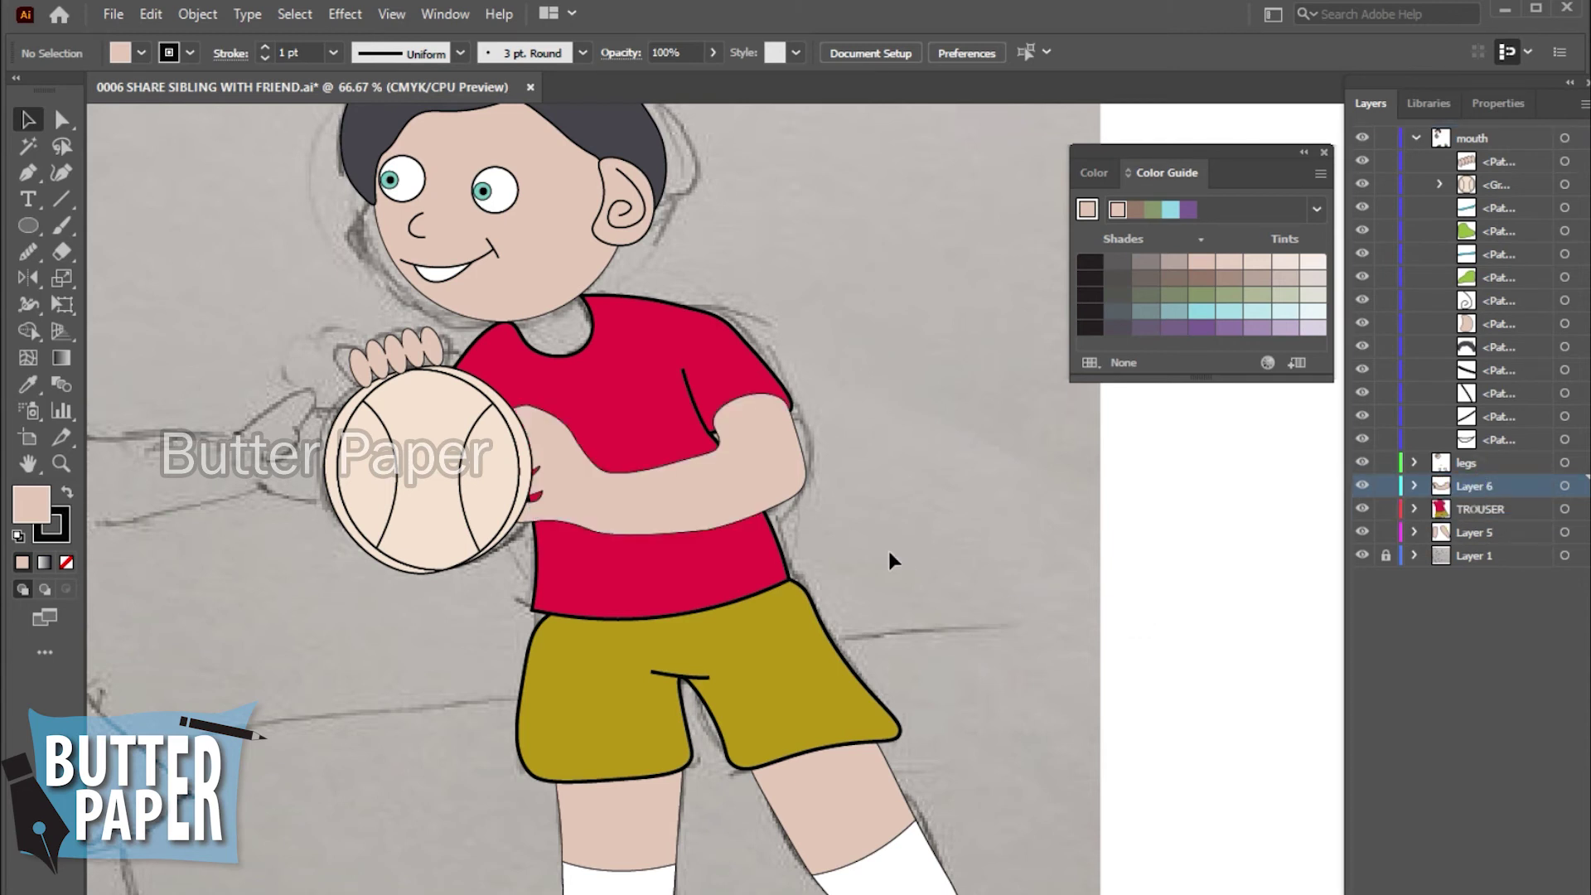
pyautogui.click(796, 489)
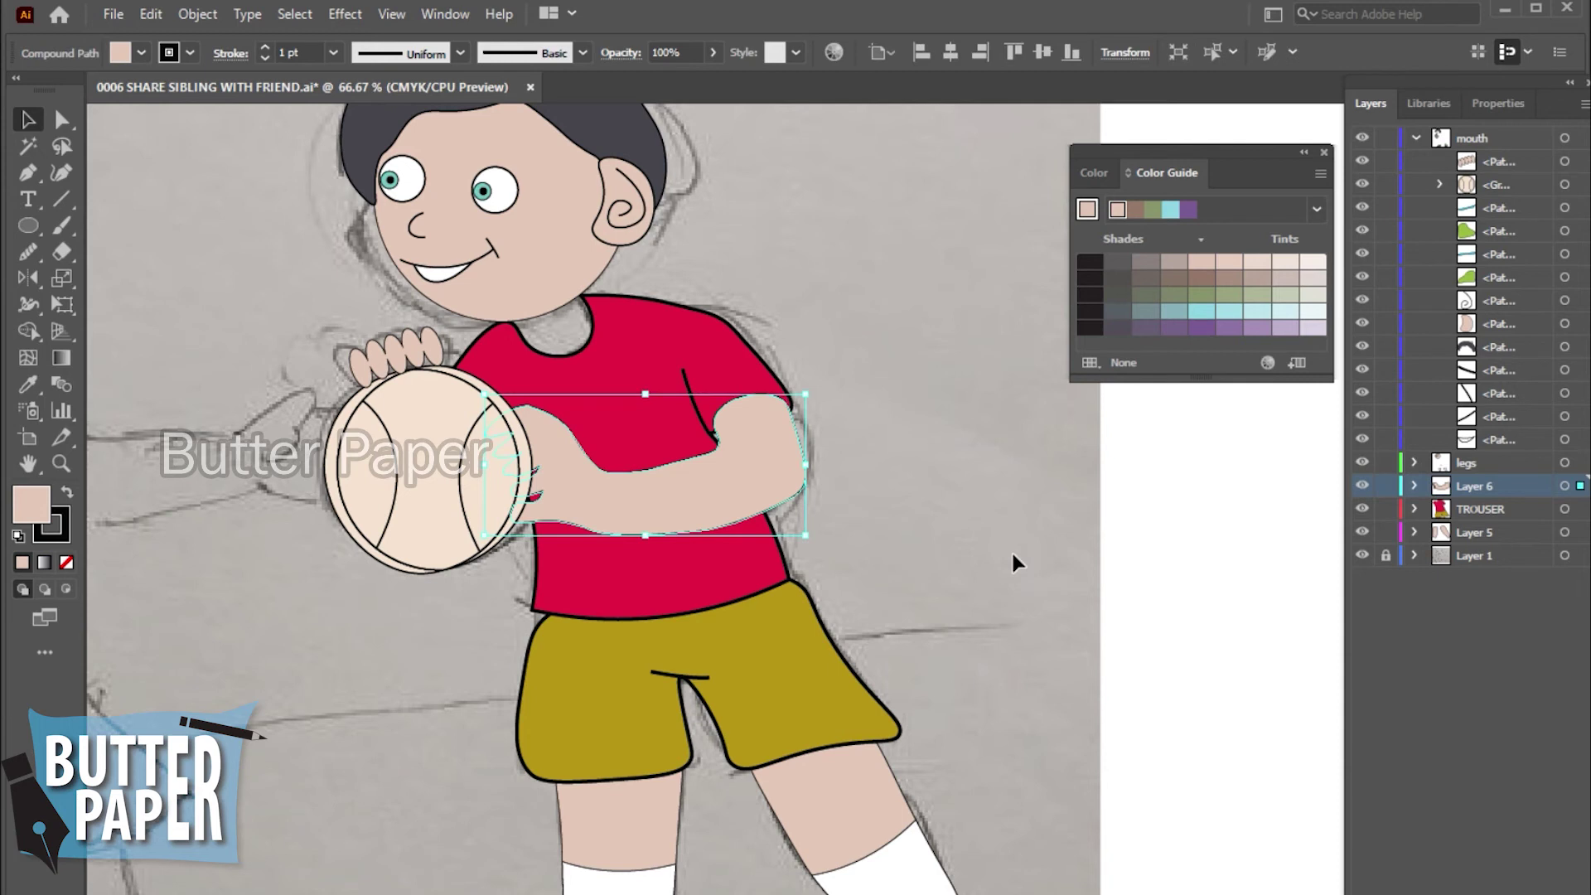
# - Select the red shirt along with its crease line, then reselect the arm
pyautogui.click(744, 341)
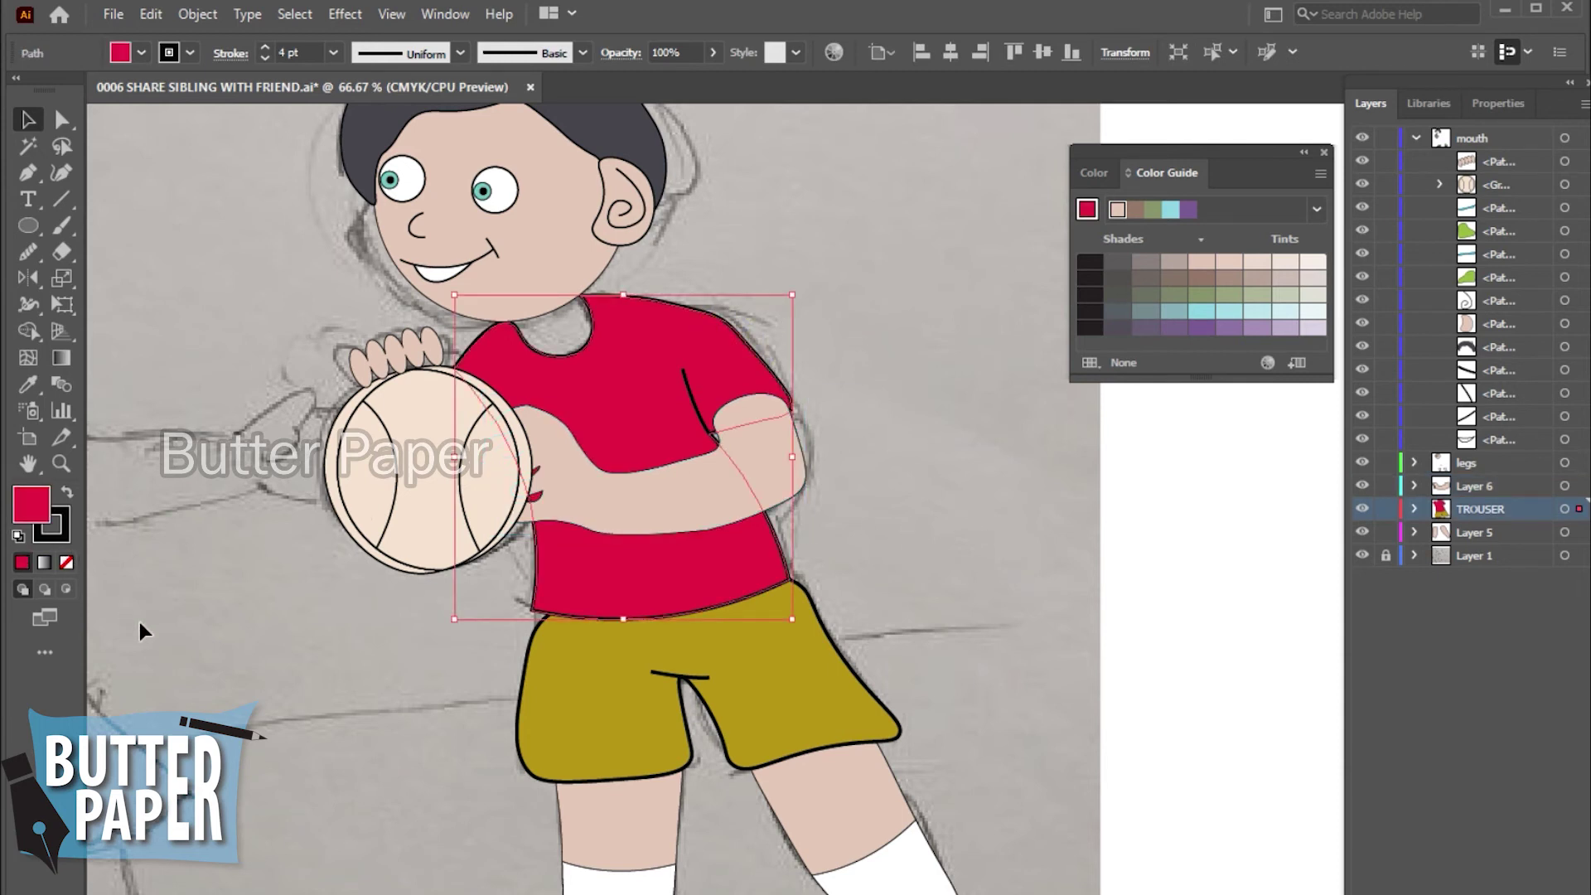
pyautogui.click(887, 527)
pyautogui.click(754, 350)
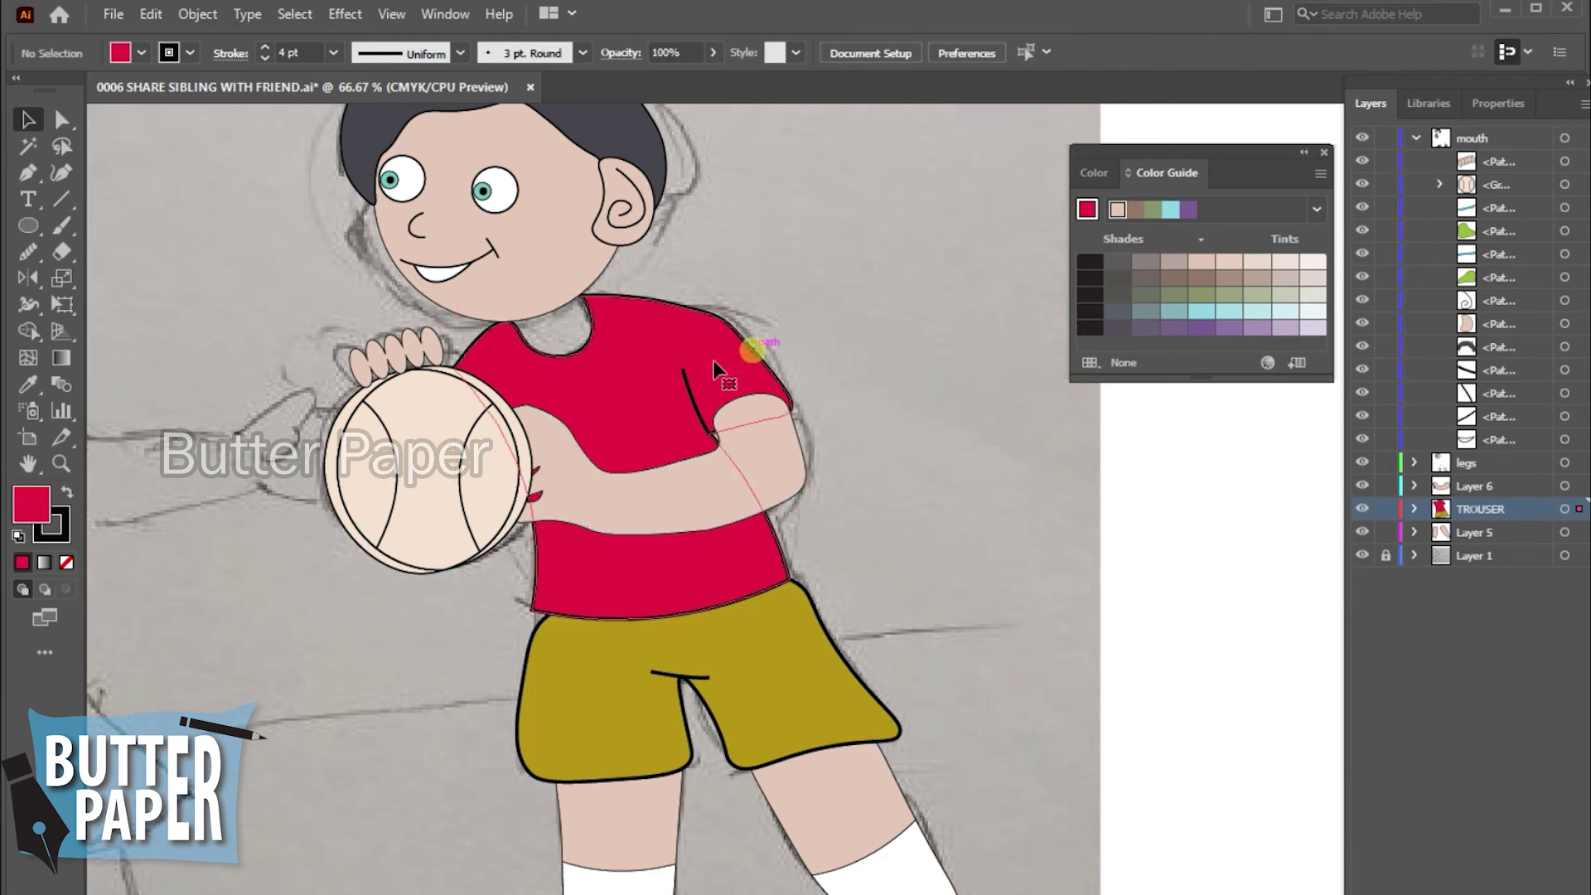
pyautogui.keyDown('shift'); pyautogui.click(686, 373); pyautogui.keyUp('shift')
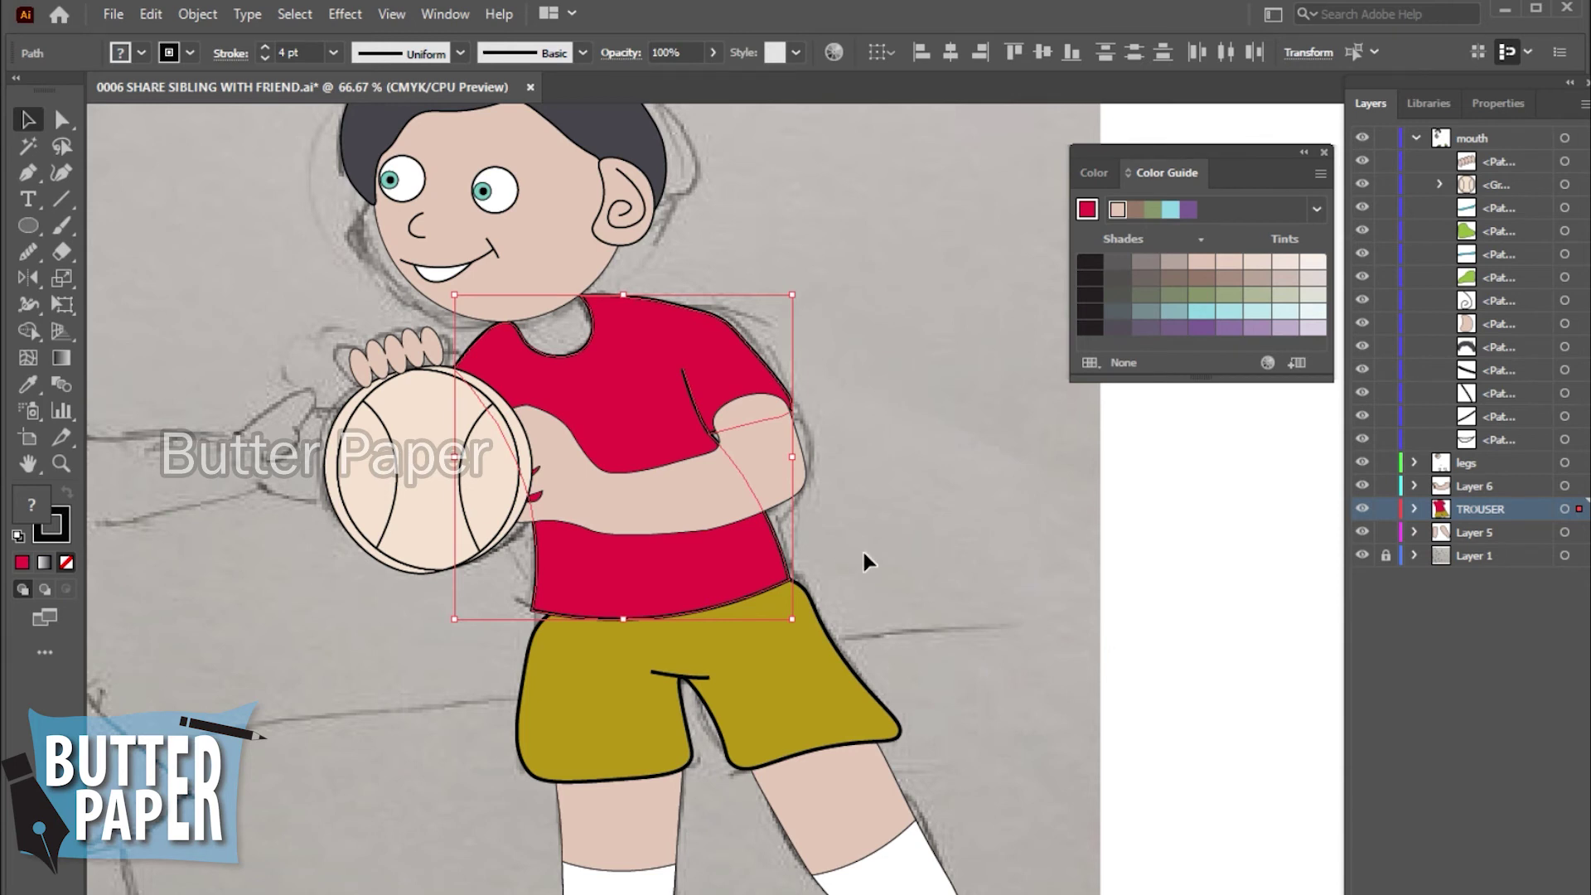
pyautogui.keyDown('shift'); pyautogui.click(686, 383); pyautogui.keyUp('shift')
pyautogui.click(948, 484)
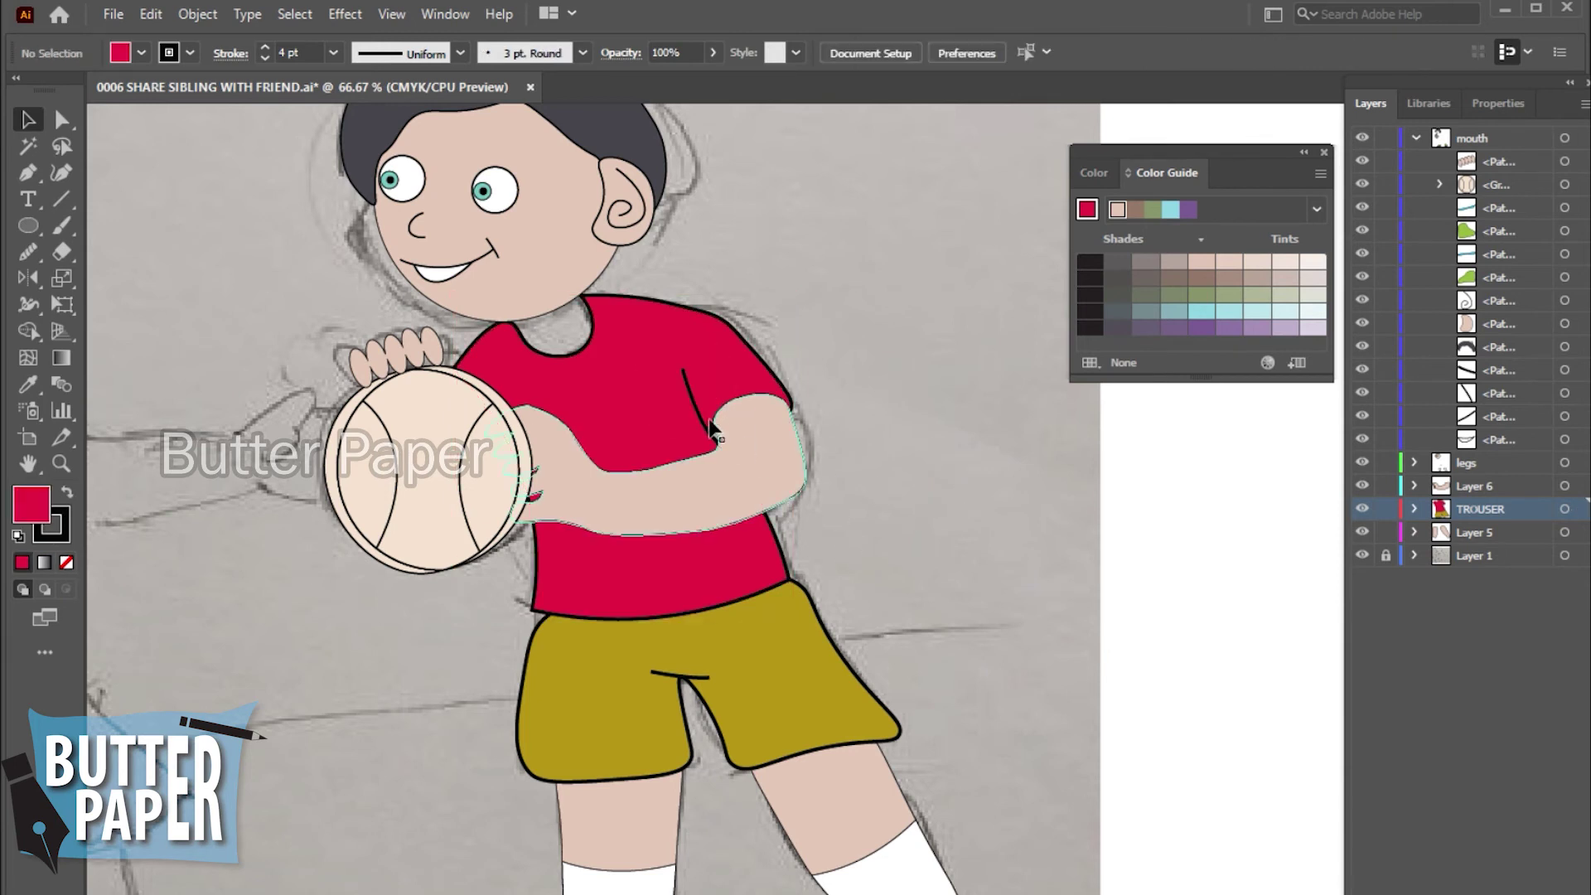
pyautogui.click(743, 346)
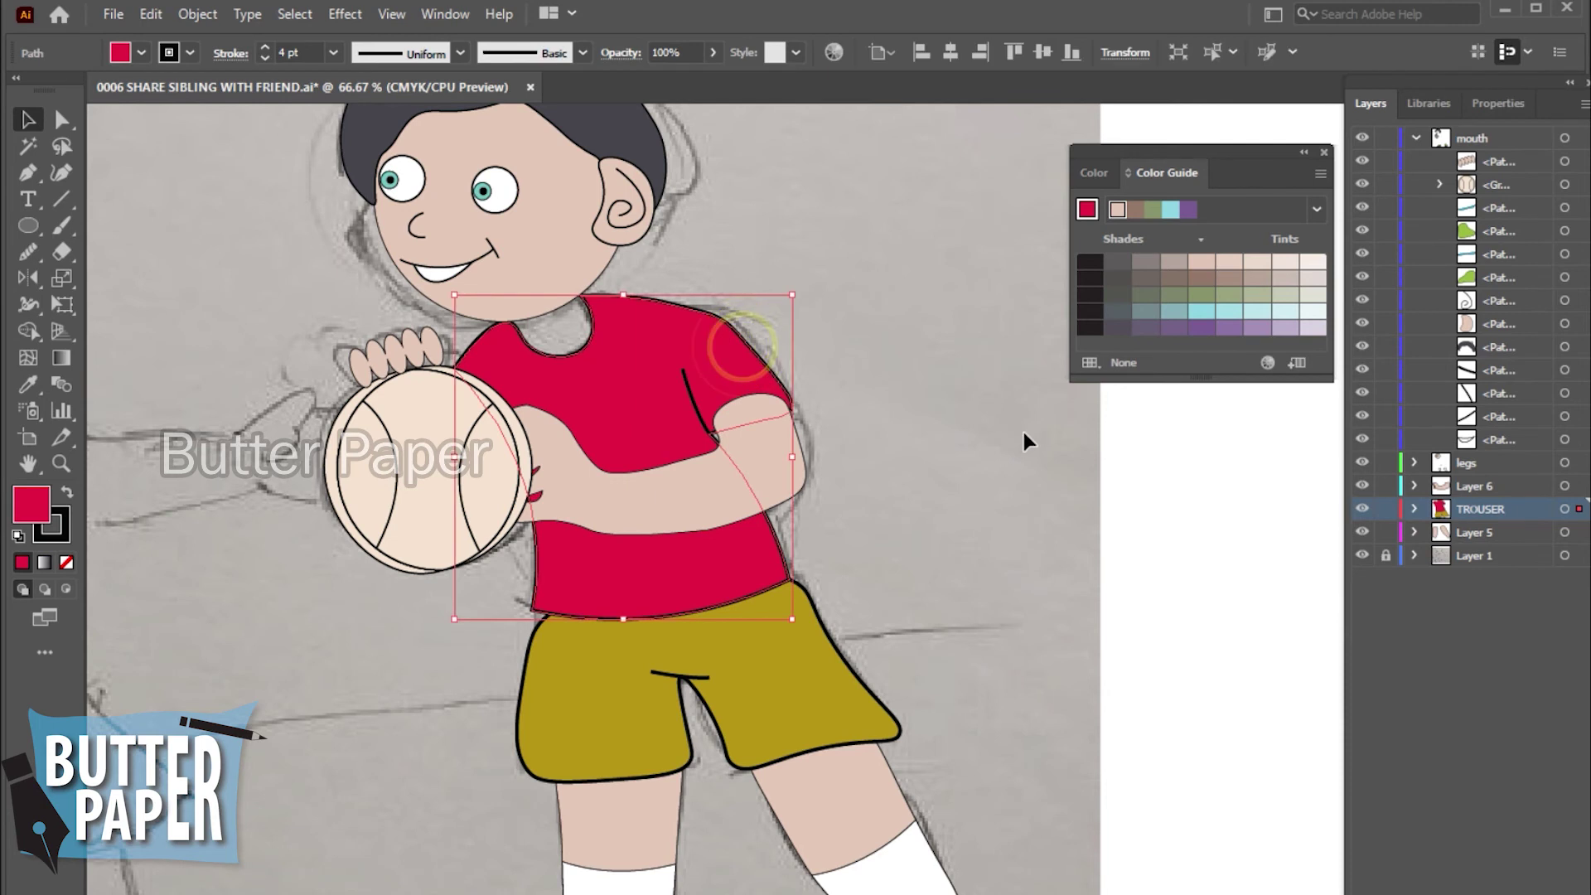
pyautogui.click(787, 493)
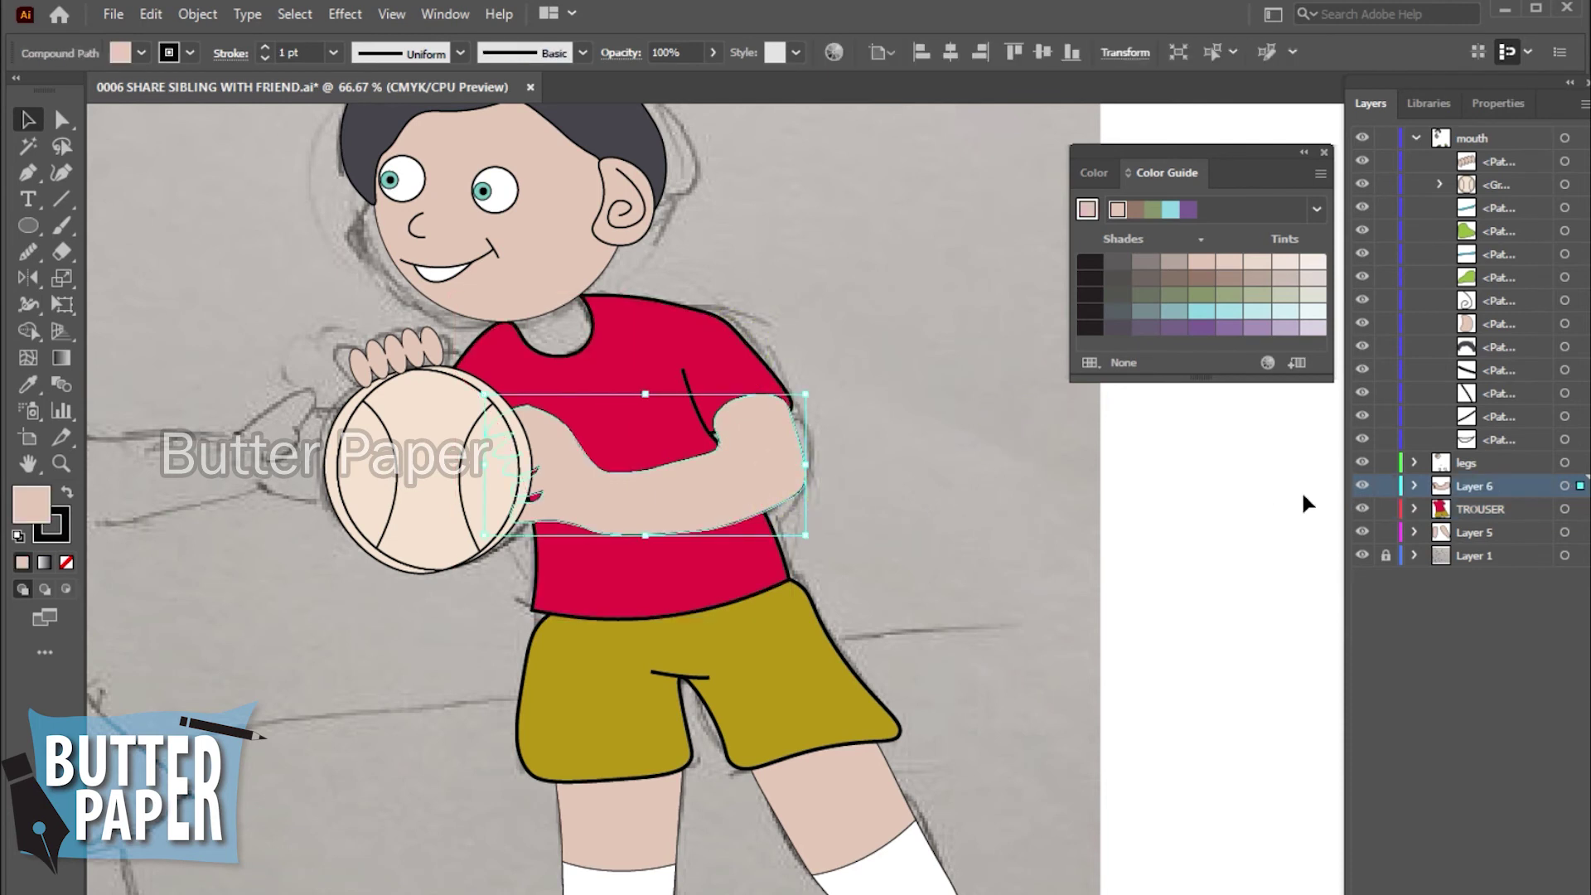
pyautogui.click(1415, 509)
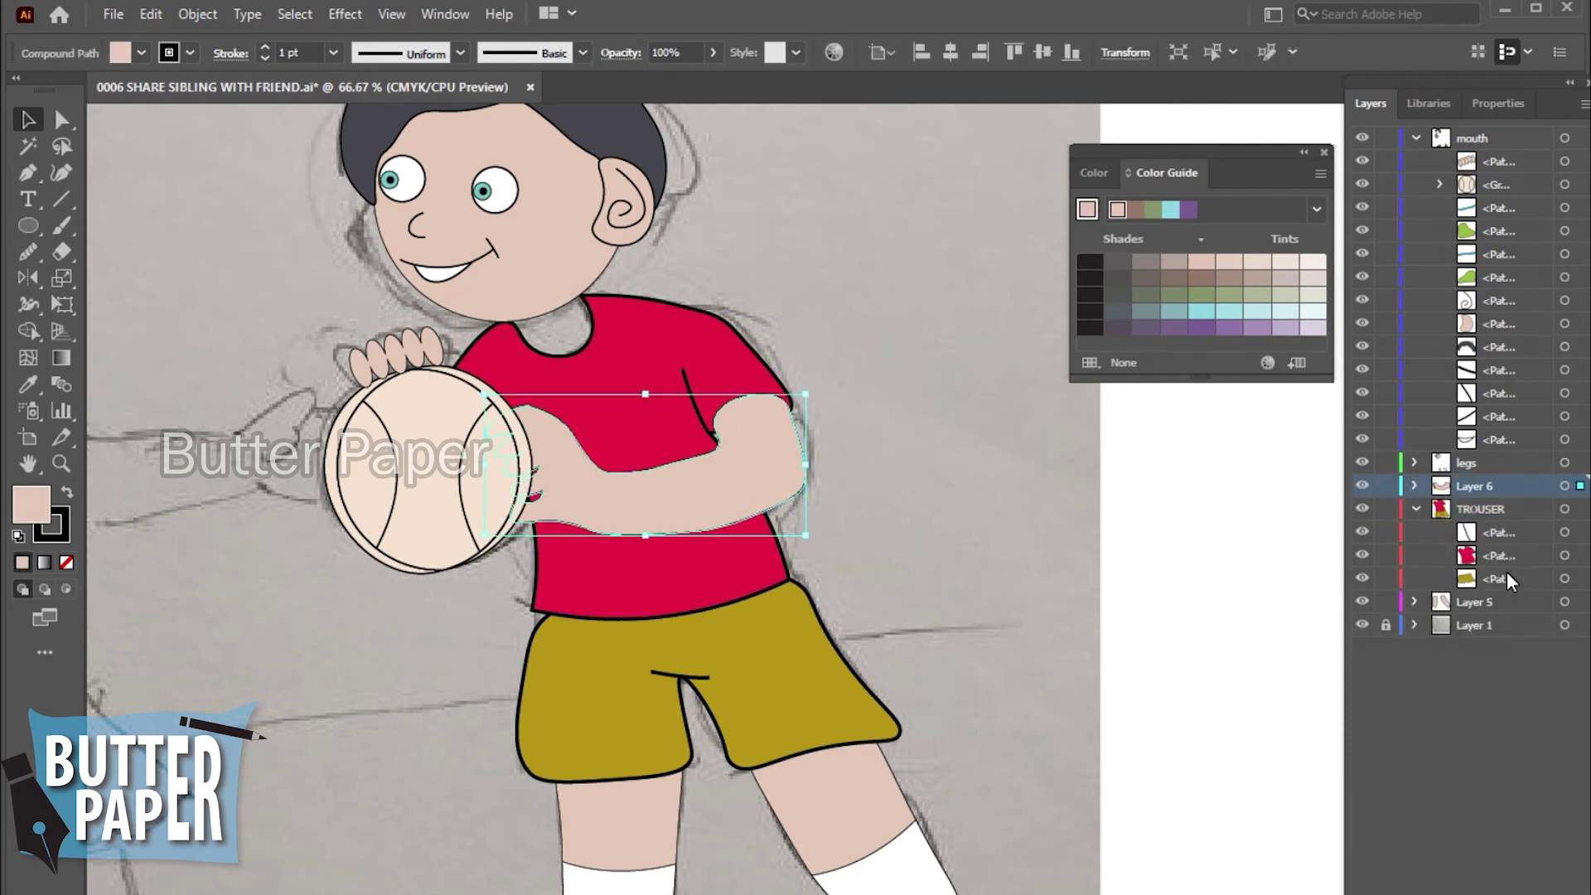
# - Reshape the red sleeve edge by adding and deleting anchors with the Curvature tool
pyautogui.hotkey('shift', '~')
pyautogui.click(754, 414)
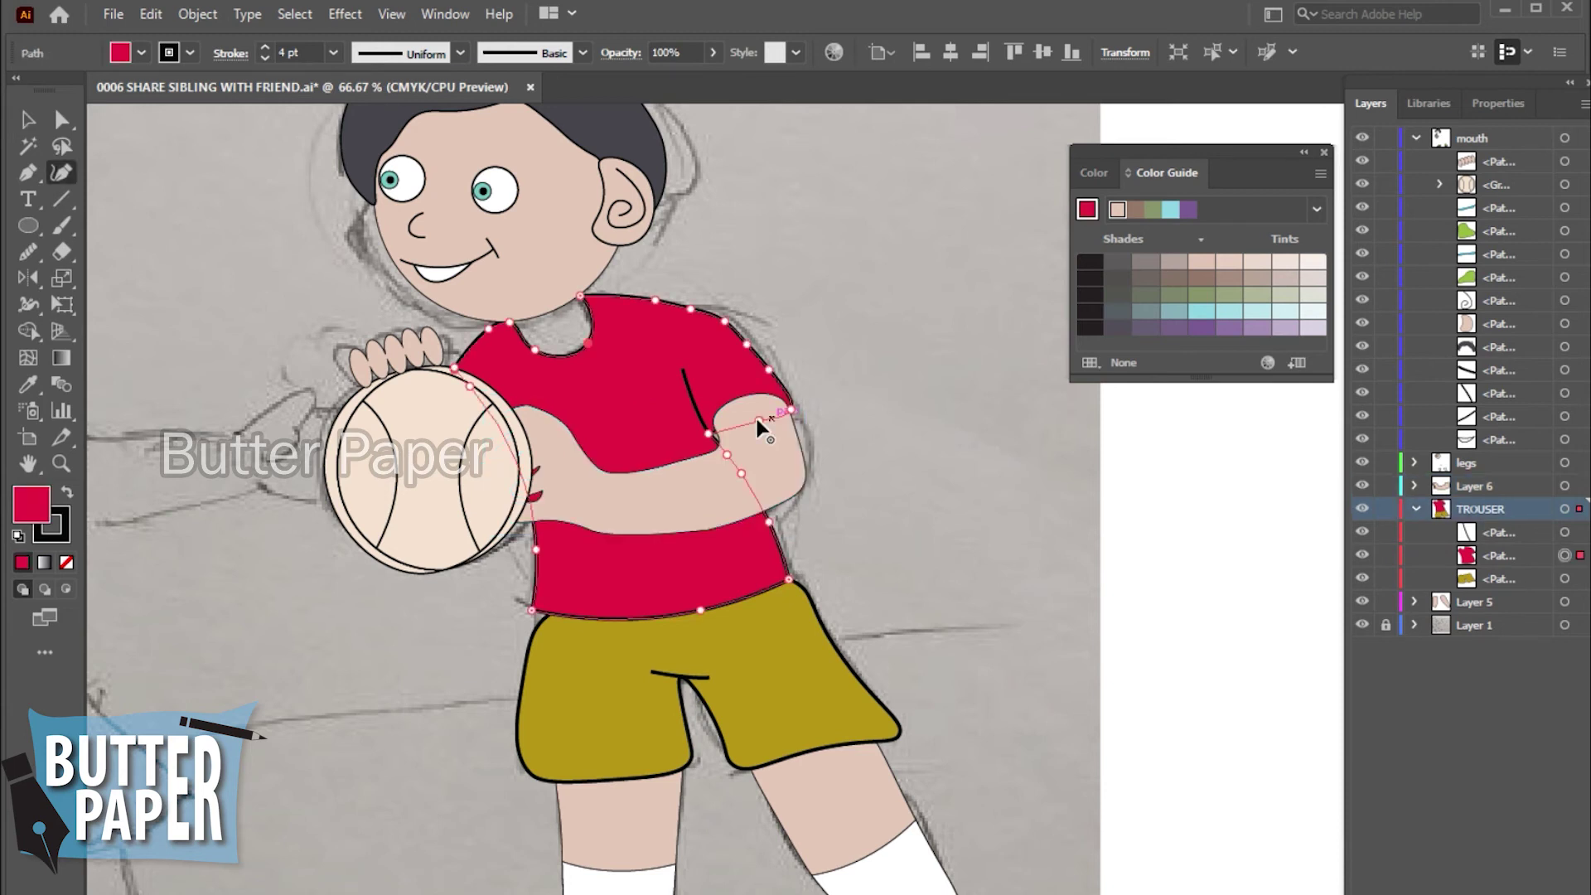
pyautogui.click(749, 395)
pyautogui.press('z')
pyautogui.click(886, 431)
pyautogui.click(887, 431)
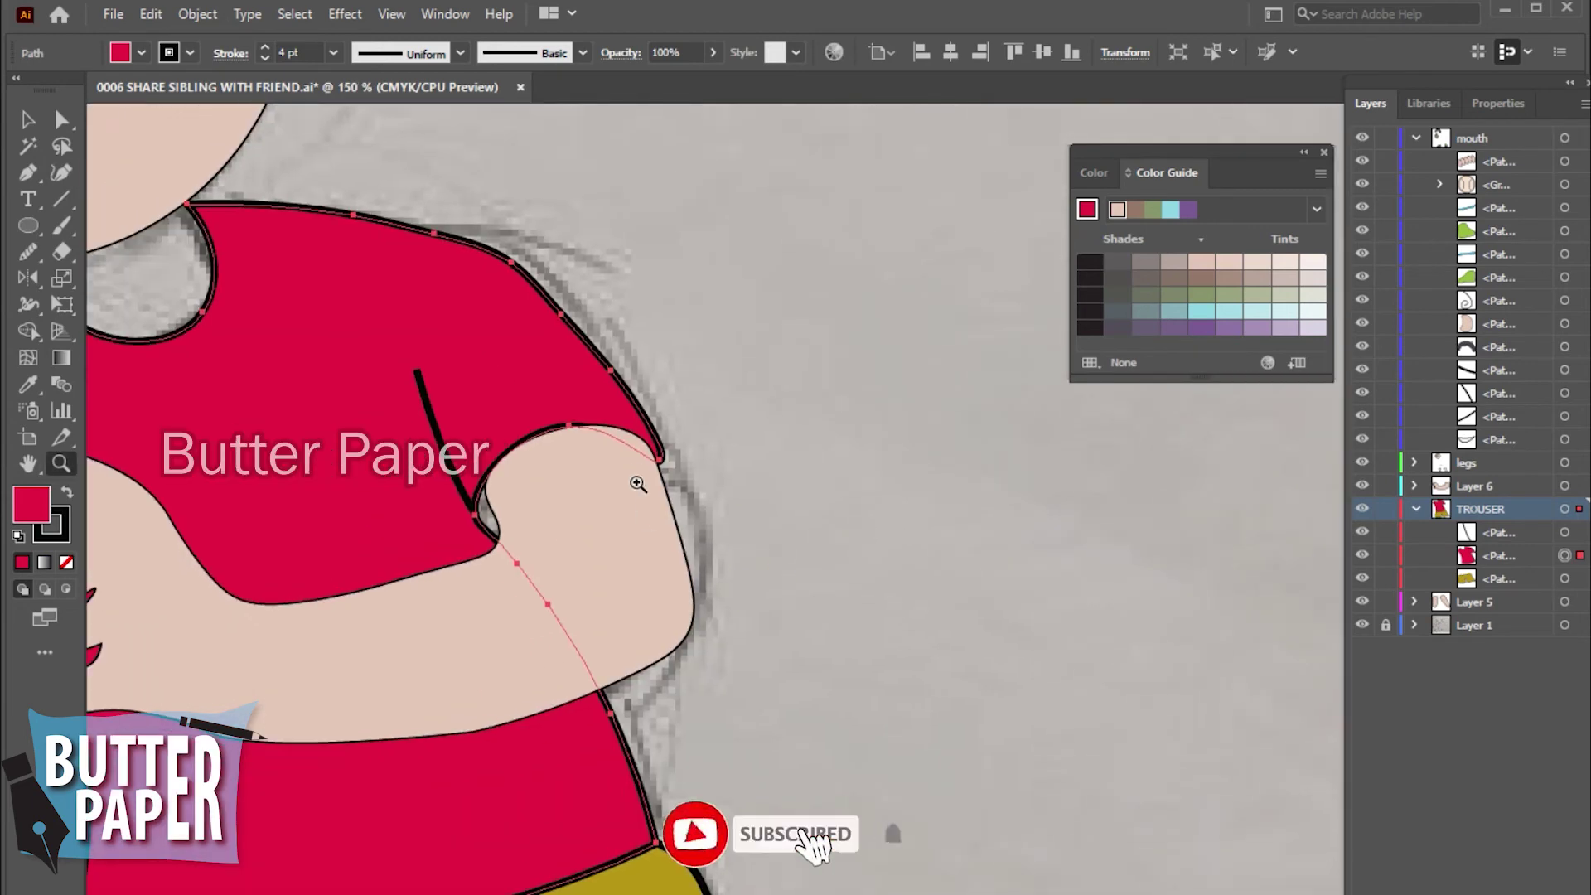
pyautogui.click(60, 173)
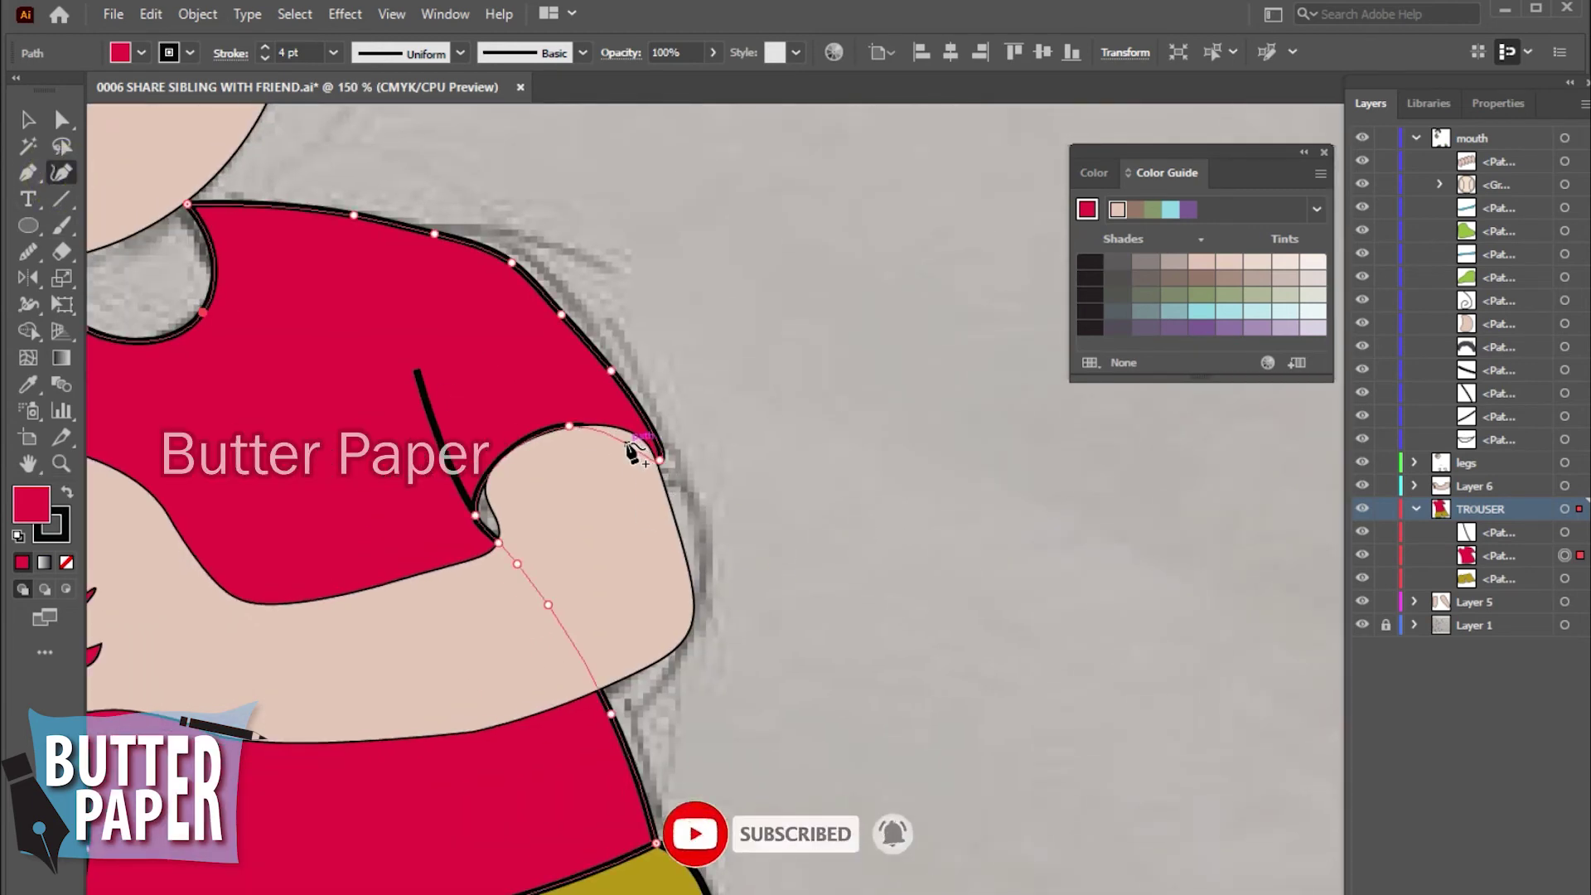
pyautogui.click(561, 427)
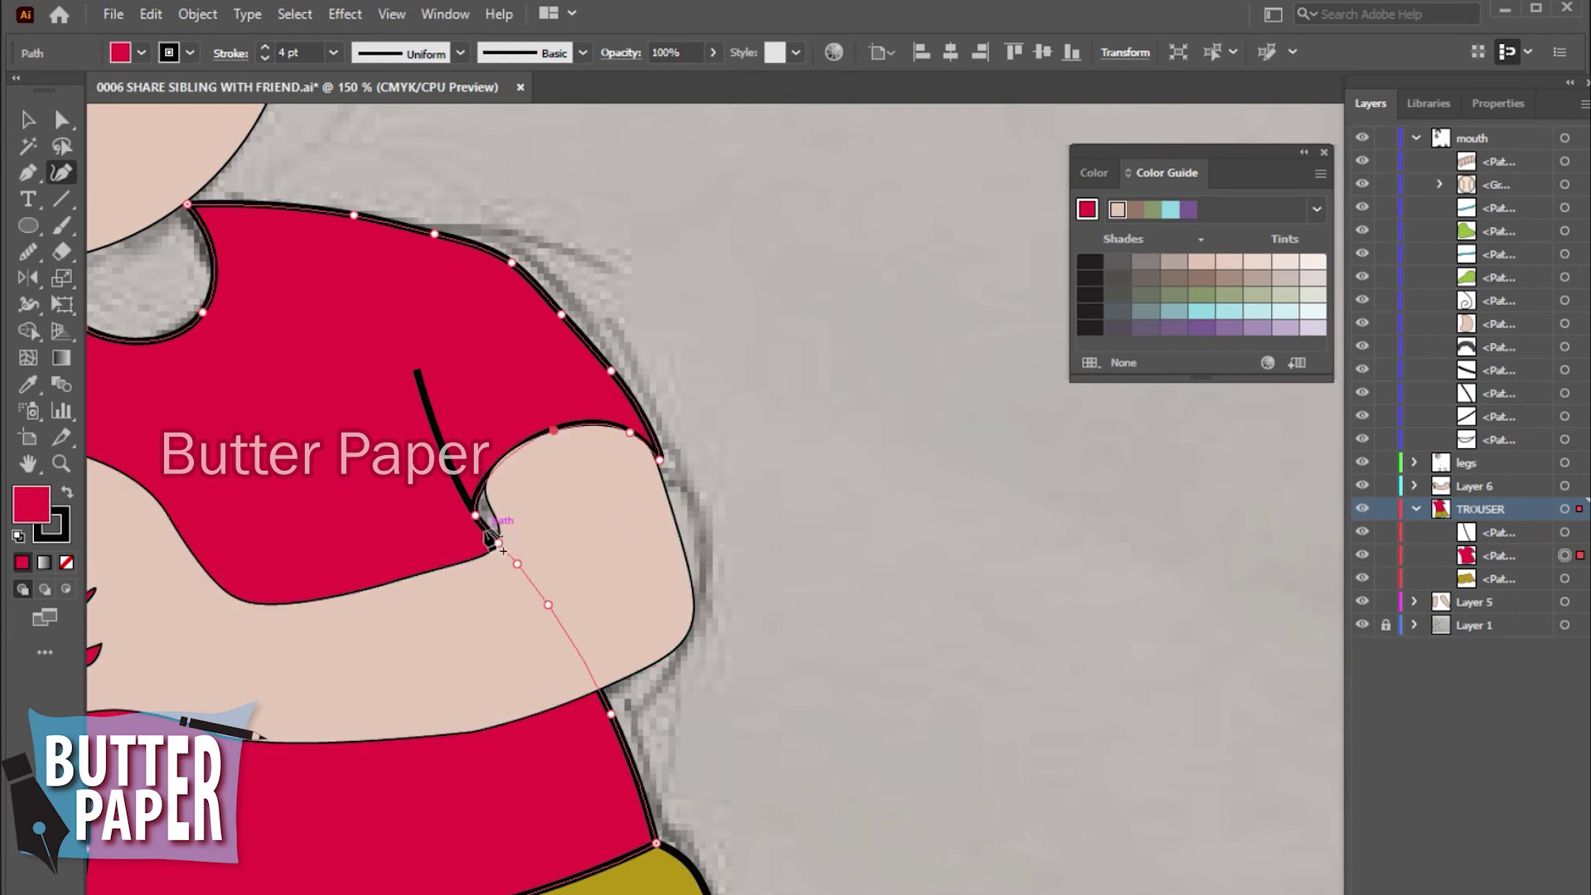
pyautogui.click(476, 516)
pyautogui.press('Delete')
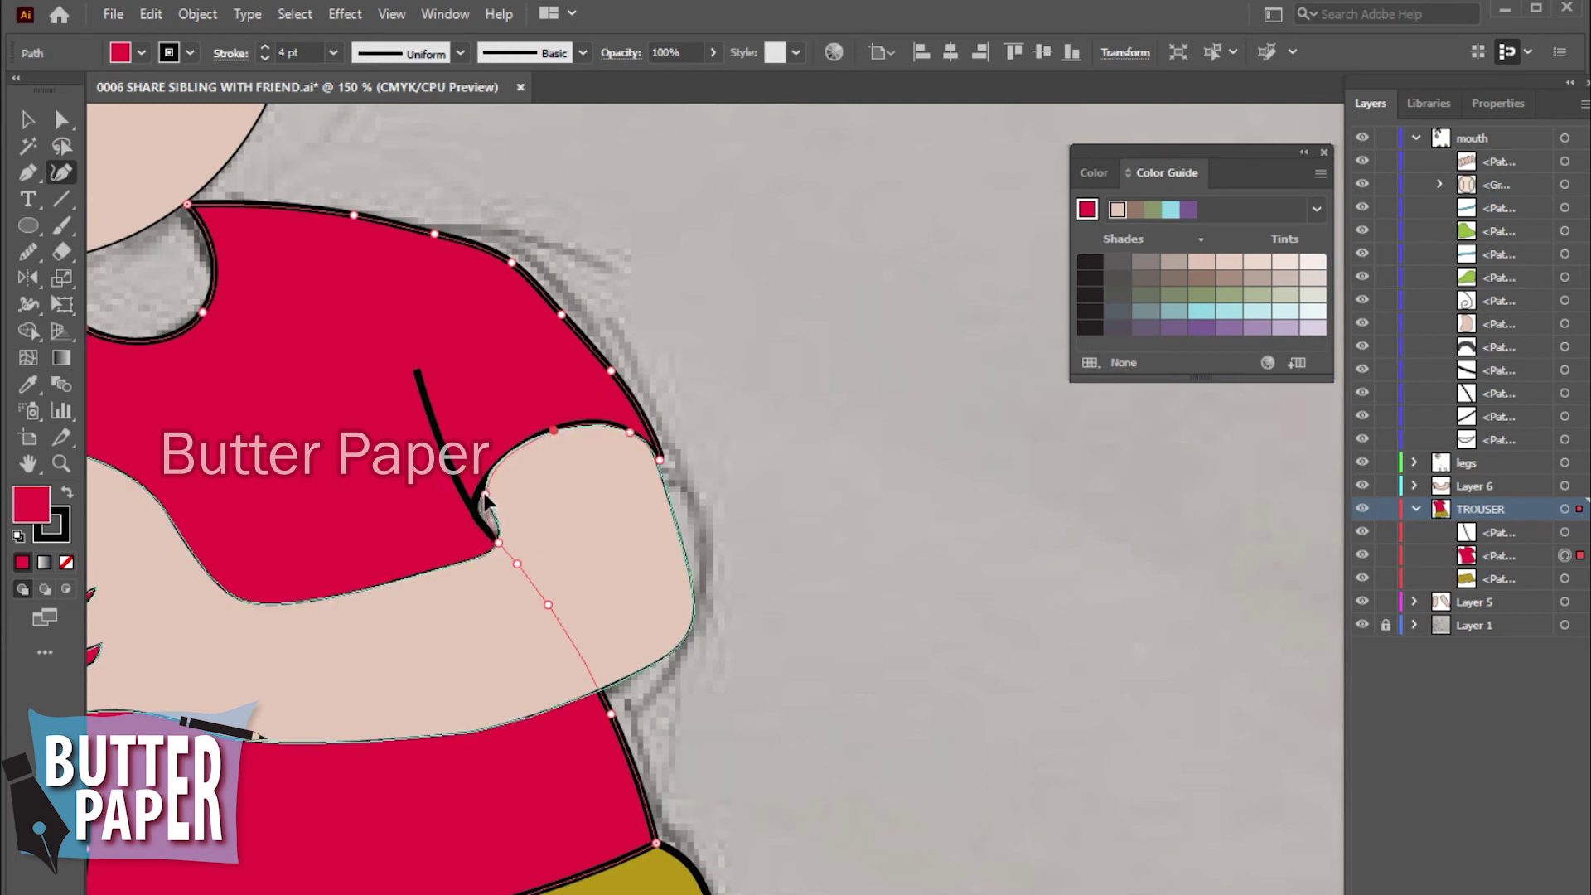
pyautogui.click(486, 481)
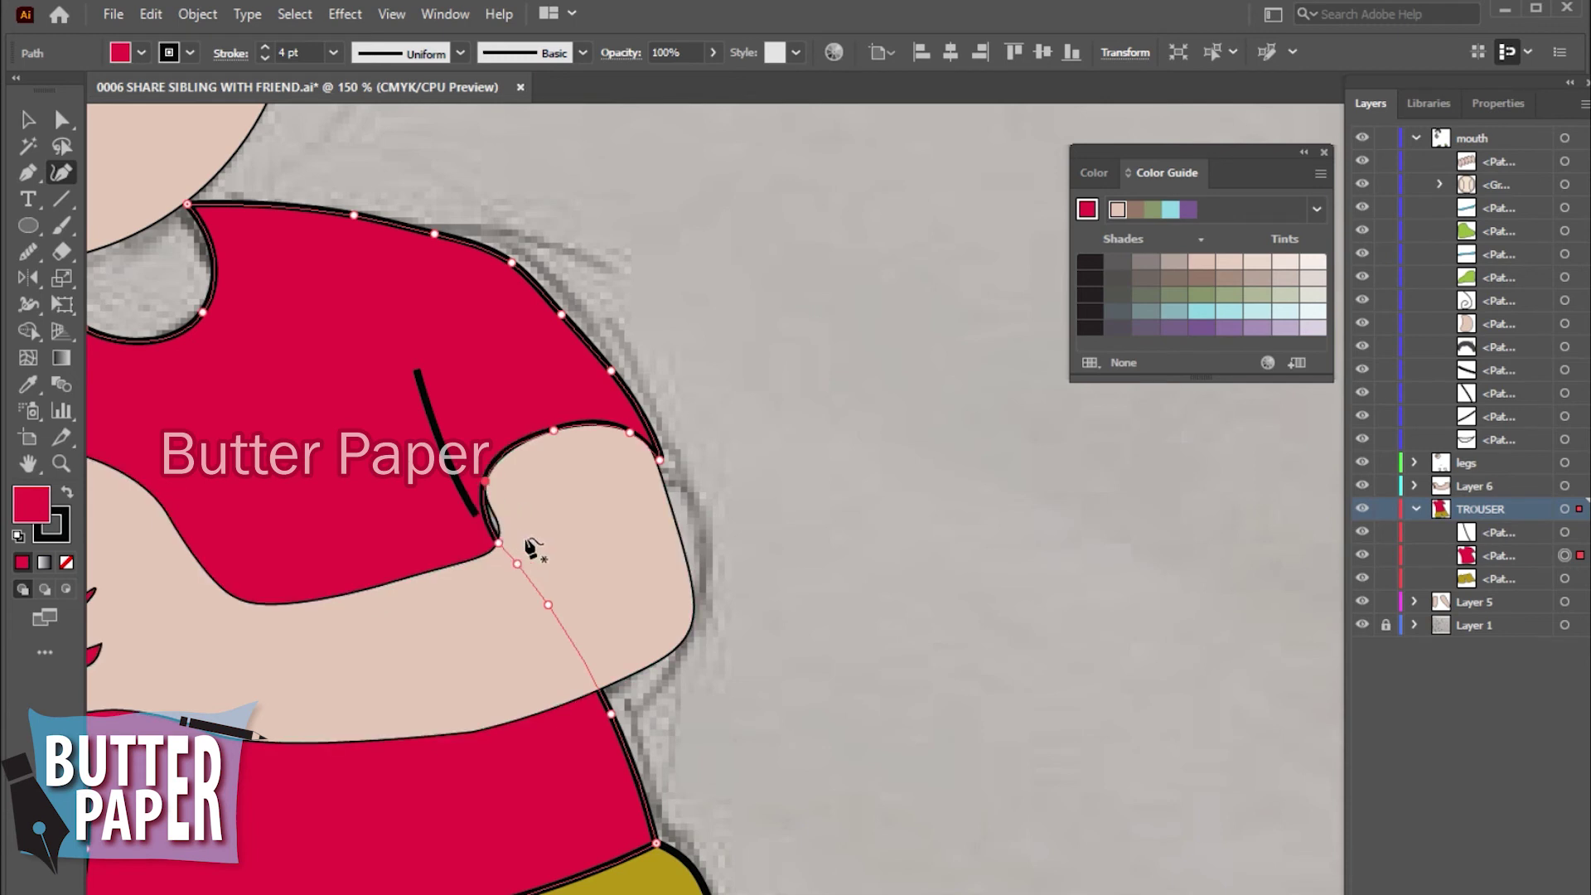
# - Check the shirt crease line and reframe the view on the boy's shirt crease
pyautogui.click(27, 119)
pyautogui.click(1022, 489)
pyautogui.click(454, 452)
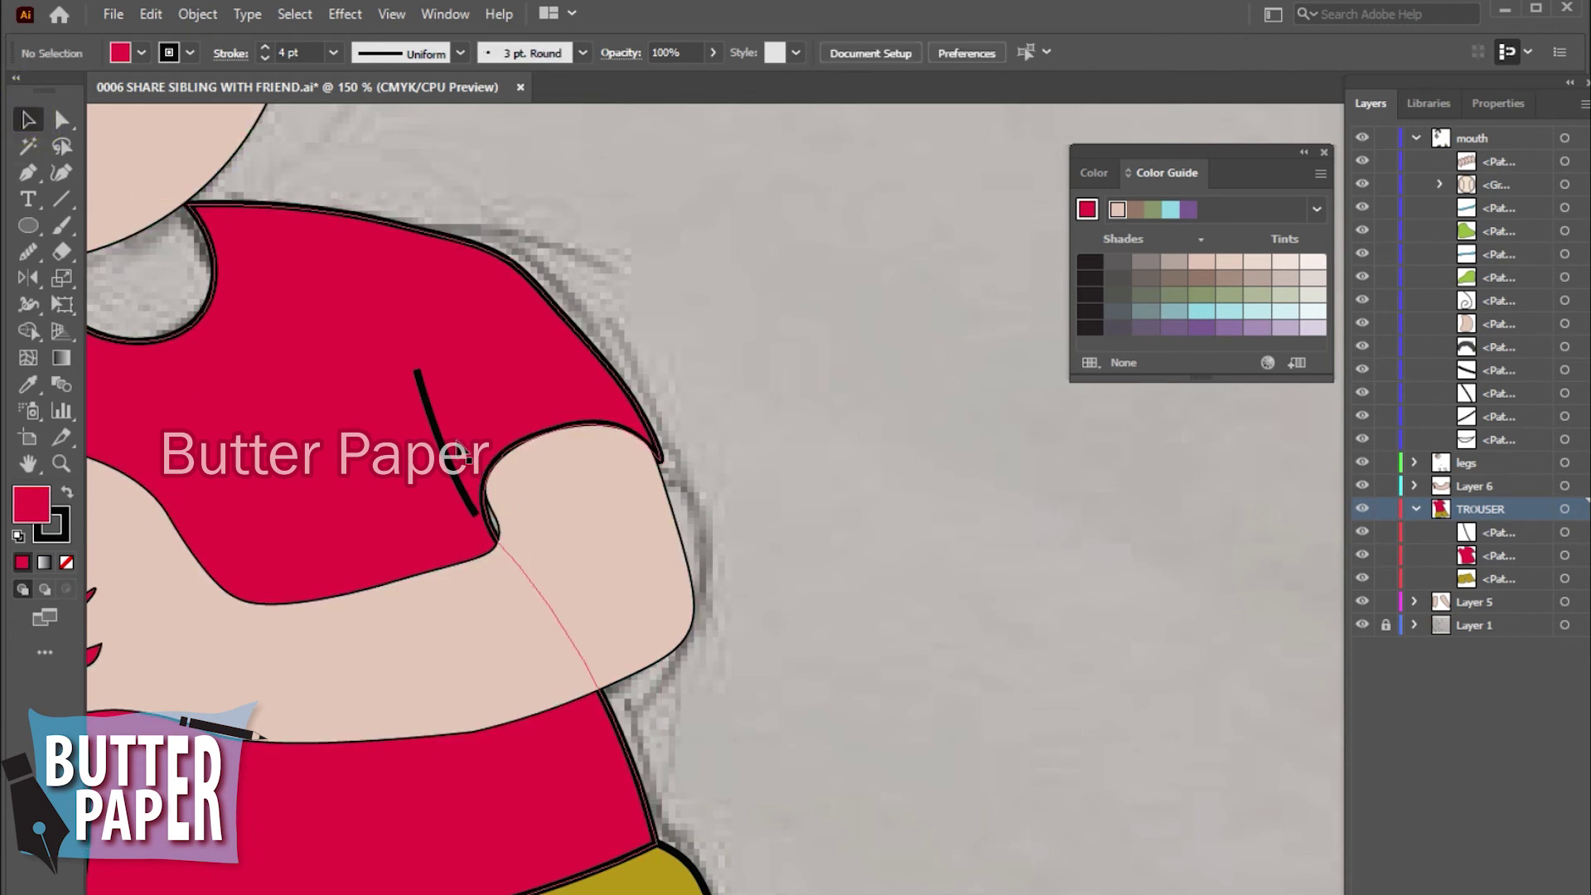
pyautogui.click(857, 499)
pyautogui.press('z')
pyautogui.keyDown('alt'); pyautogui.click(1005, 643); pyautogui.keyUp('alt')
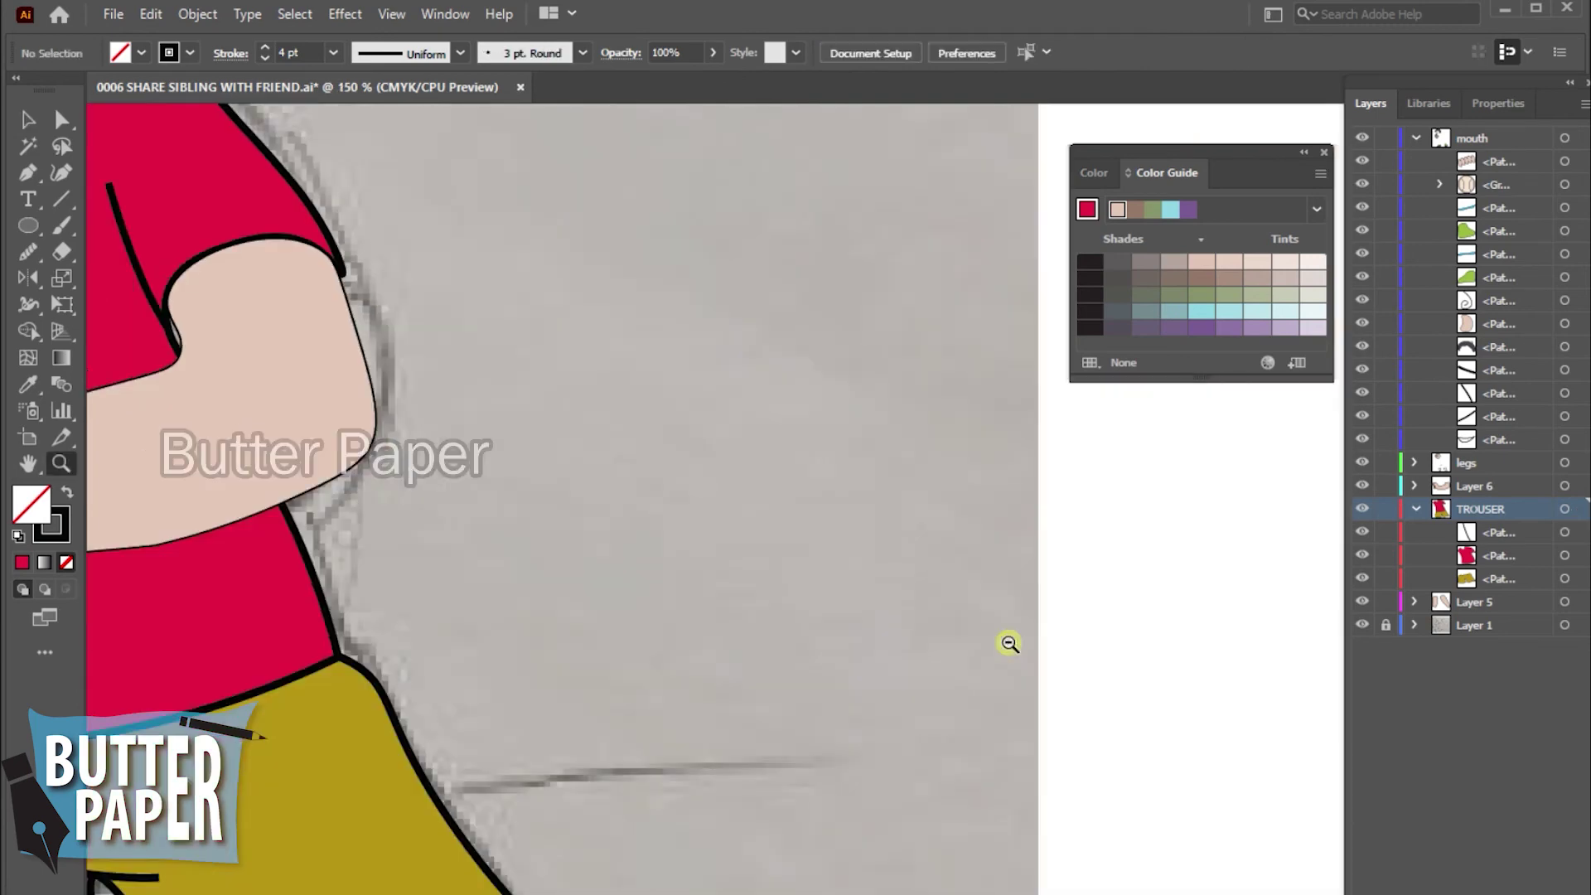
pyautogui.keyDown('alt'); pyautogui.click(748, 622); pyautogui.keyUp('alt')
pyautogui.moveTo(747, 622); pyautogui.dragTo(806, 688)
pyautogui.click(798, 681)
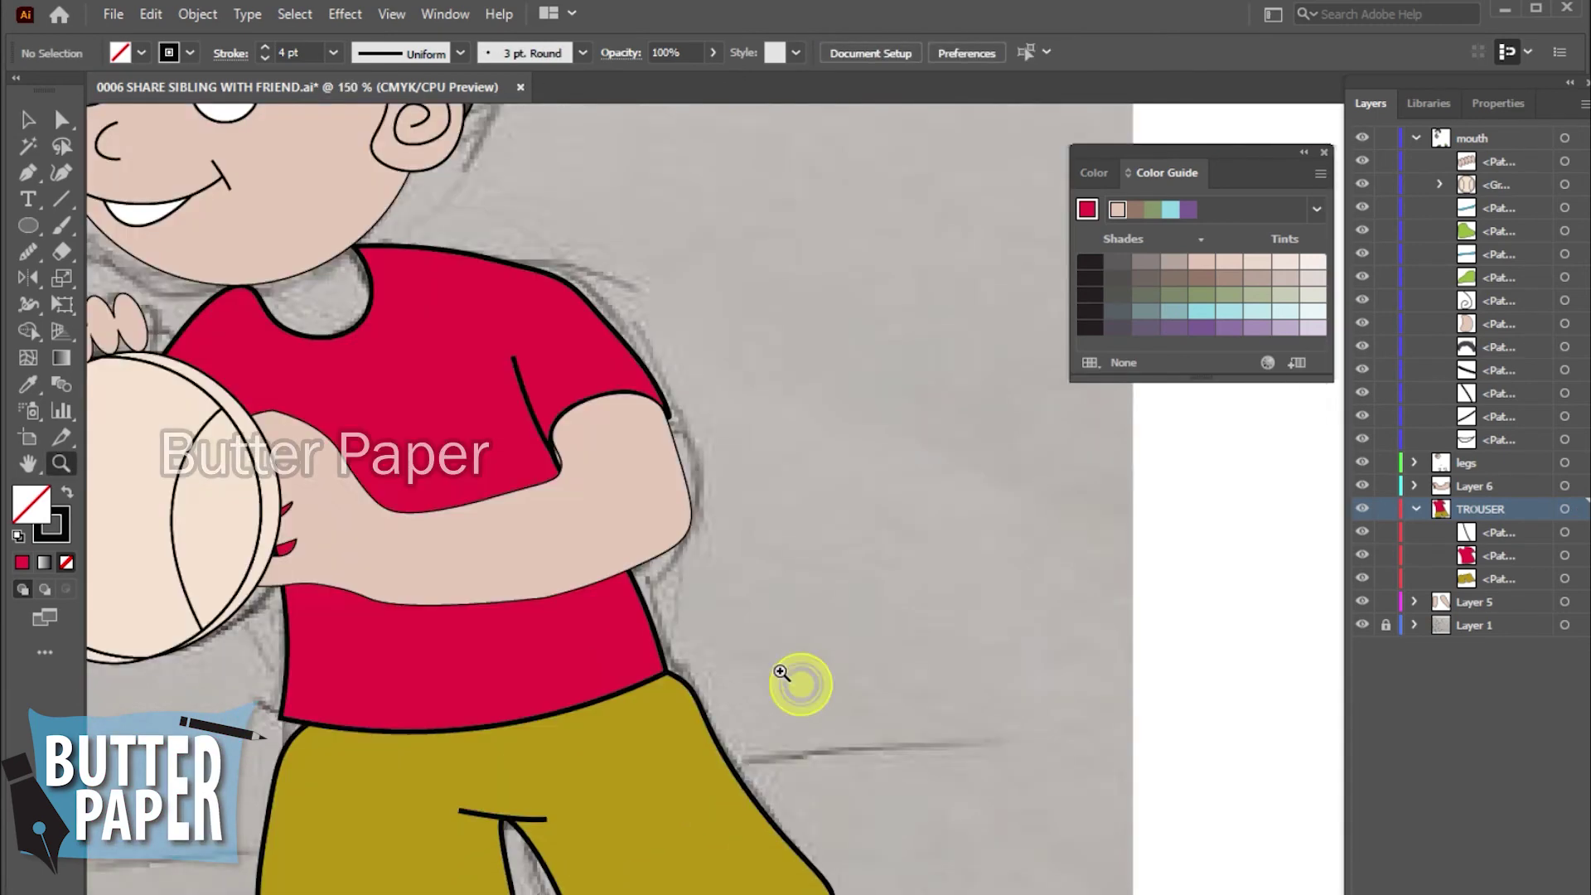
pyautogui.click(852, 497)
pyautogui.scroll(3, 124, 395)
# - Nudge the sleeve crease line with the arrow keys: up twice, left once, then down once
pyautogui.click(23, 124)
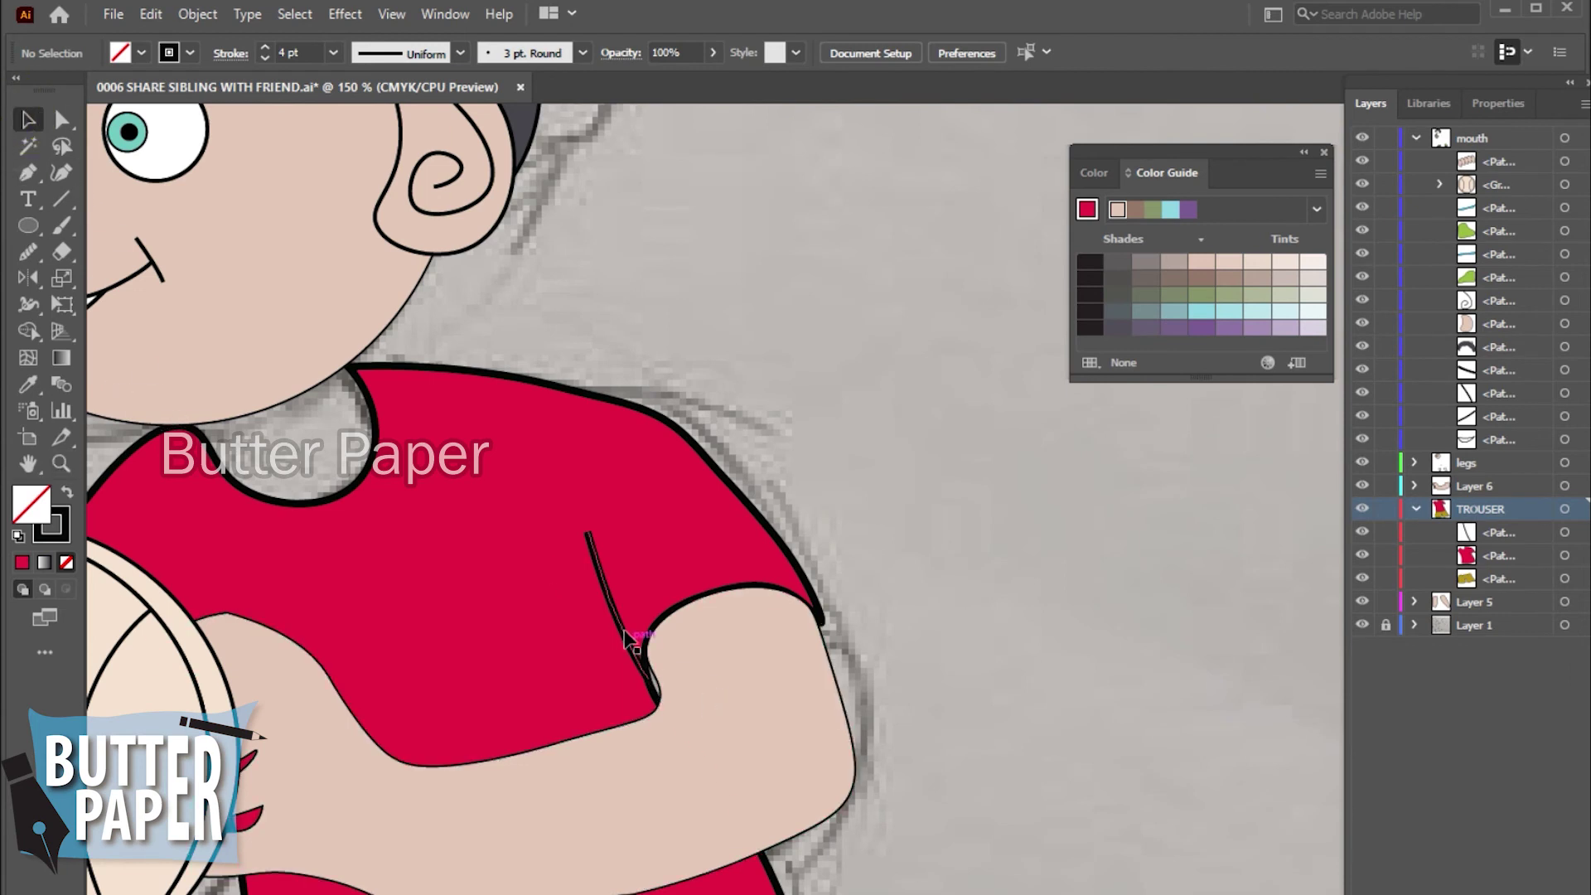
pyautogui.click(620, 611)
pyautogui.press('Up')
pyautogui.press('Up')
pyautogui.press('Up')
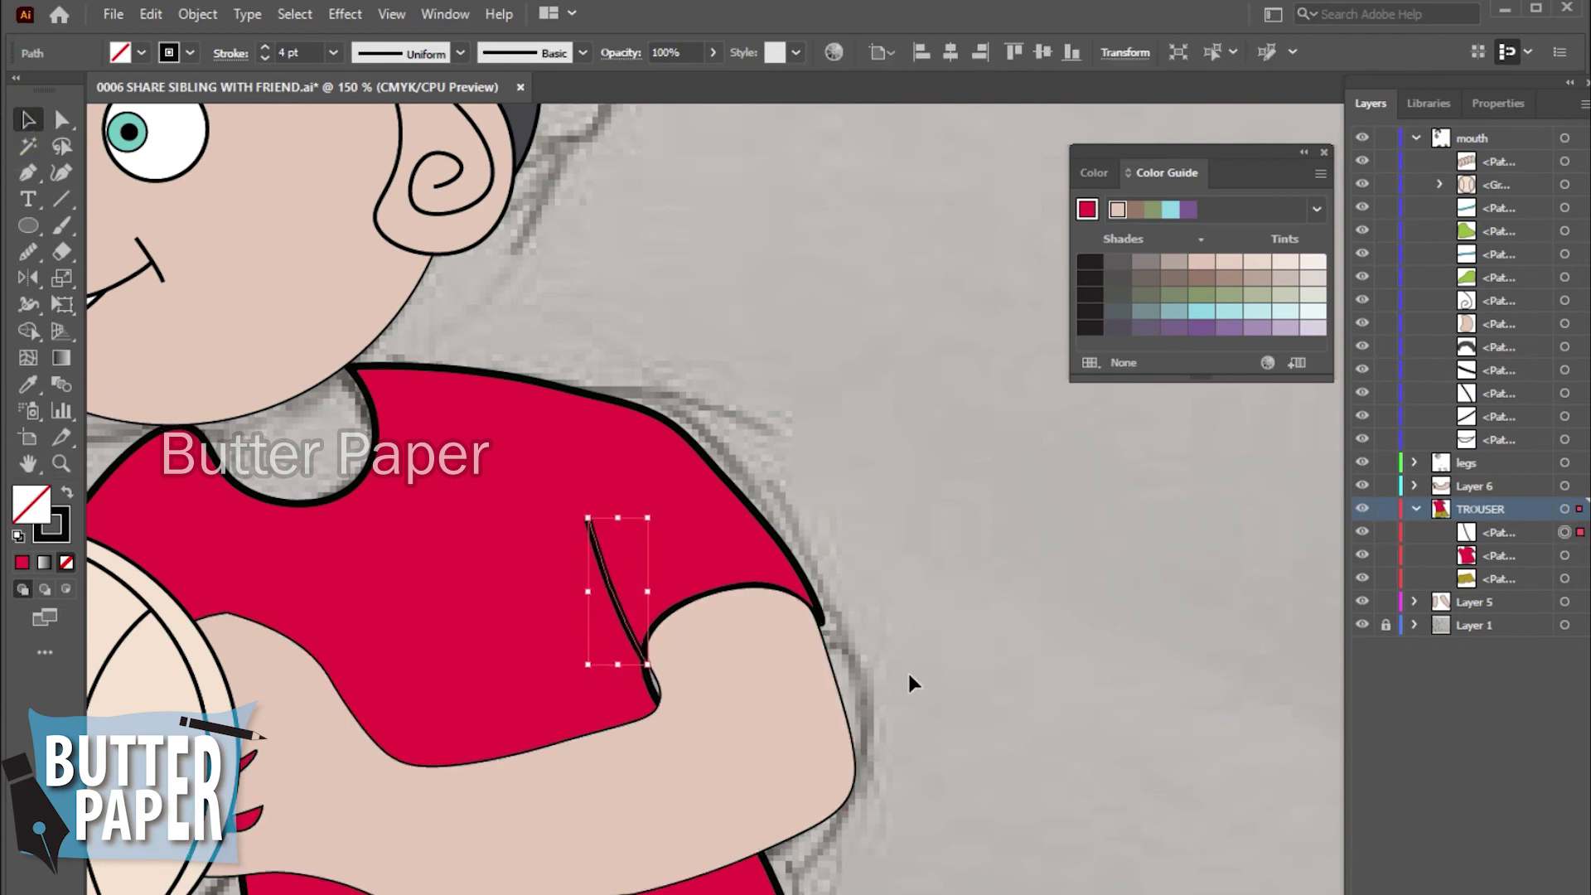
pyautogui.press('Up')
pyautogui.press('Up')
pyautogui.press('Up')
pyautogui.press('Left')
pyautogui.press('Down')
pyautogui.press('Down')
pyautogui.press('Down')
pyautogui.press('Down')
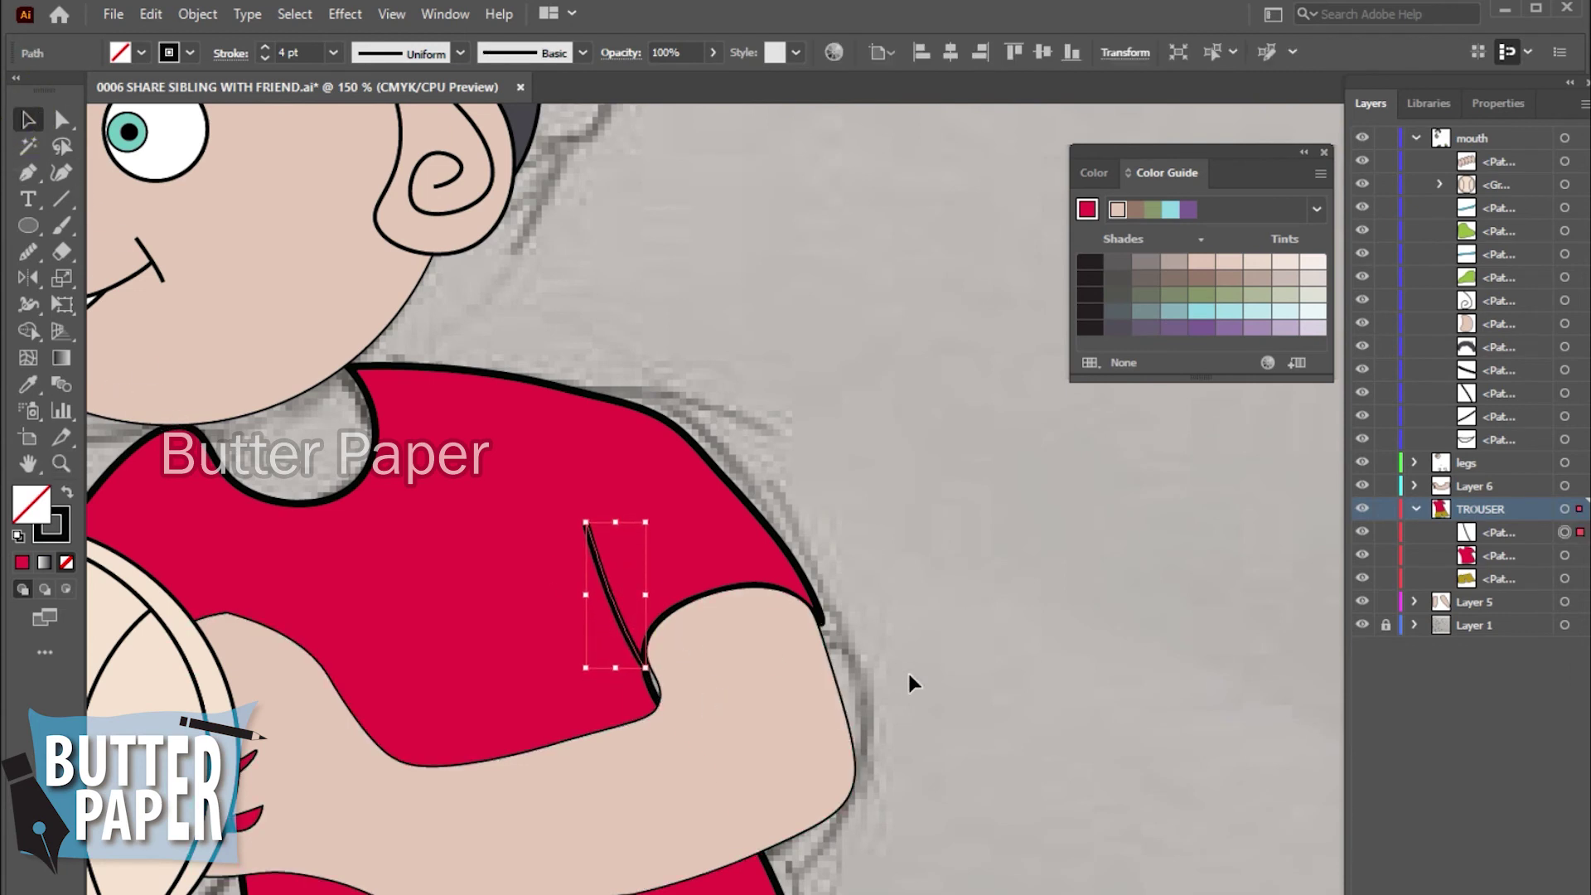
pyautogui.click(908, 670)
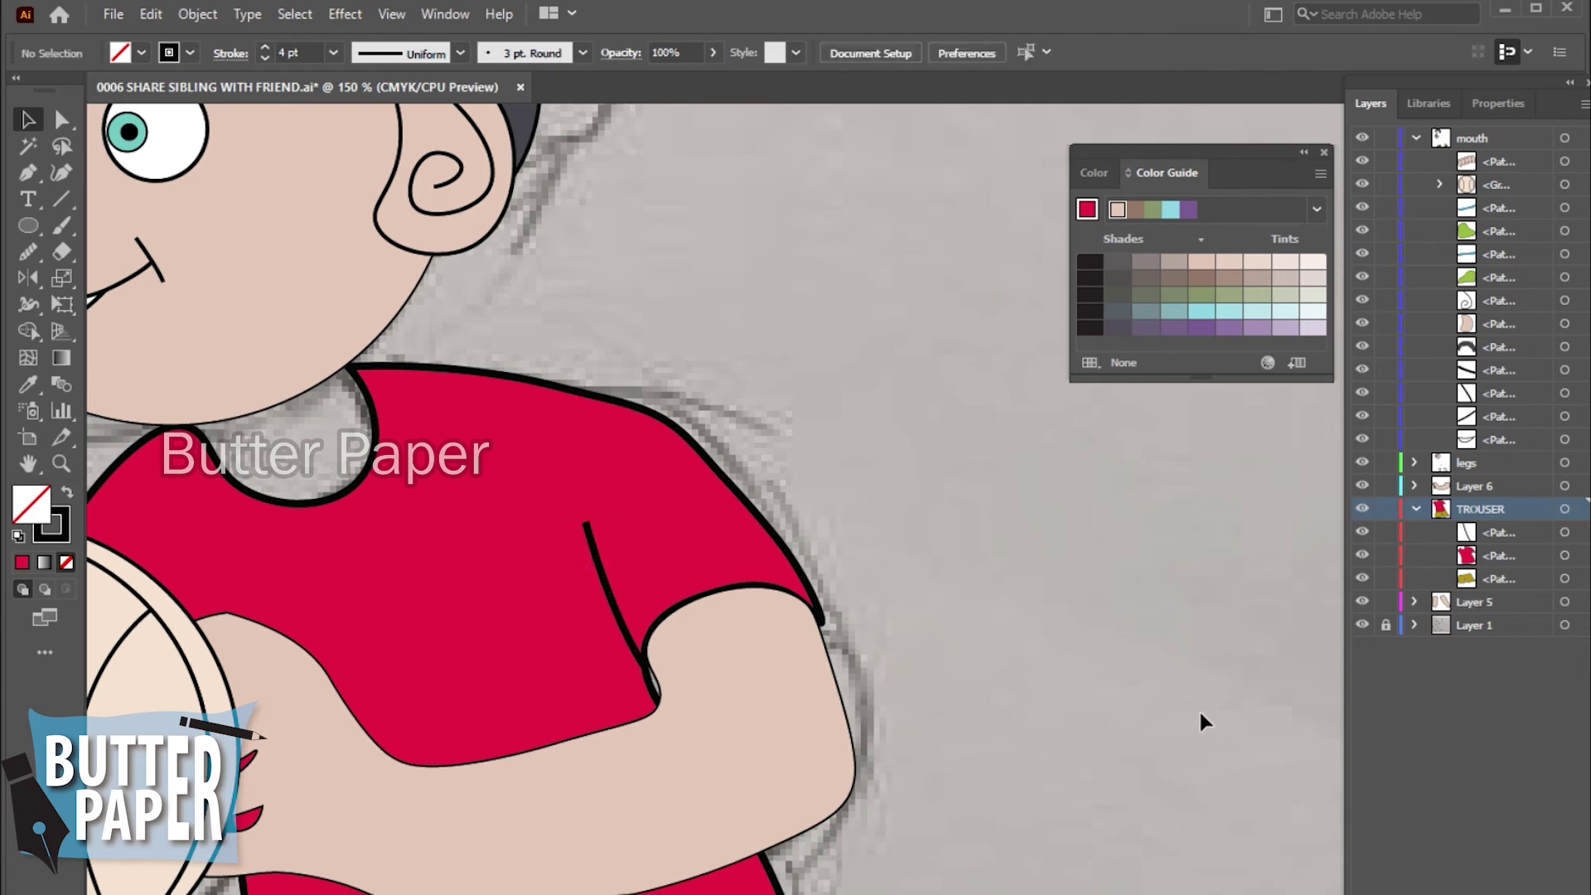
pyautogui.press('z')
pyautogui.keyDown('alt'); pyautogui.click(1168, 706); pyautogui.keyUp('alt')
pyautogui.keyDown('alt'); pyautogui.click(1077, 787); pyautogui.keyUp('alt')
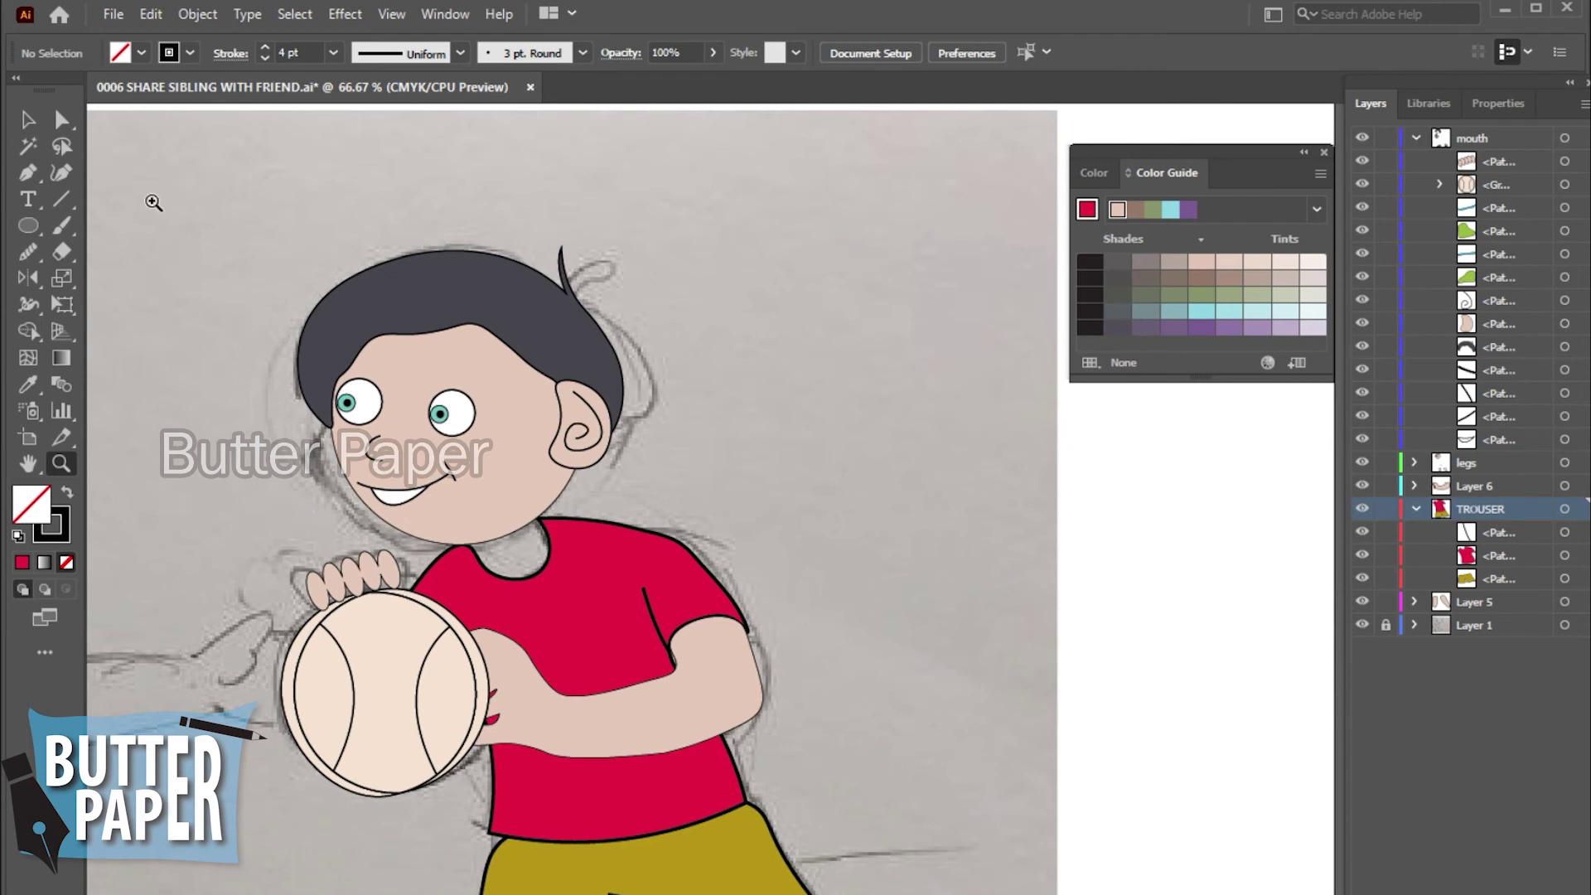
# - Sample the skin colour from the artwork as the Live Paint fill
pyautogui.rightClick(29, 330)
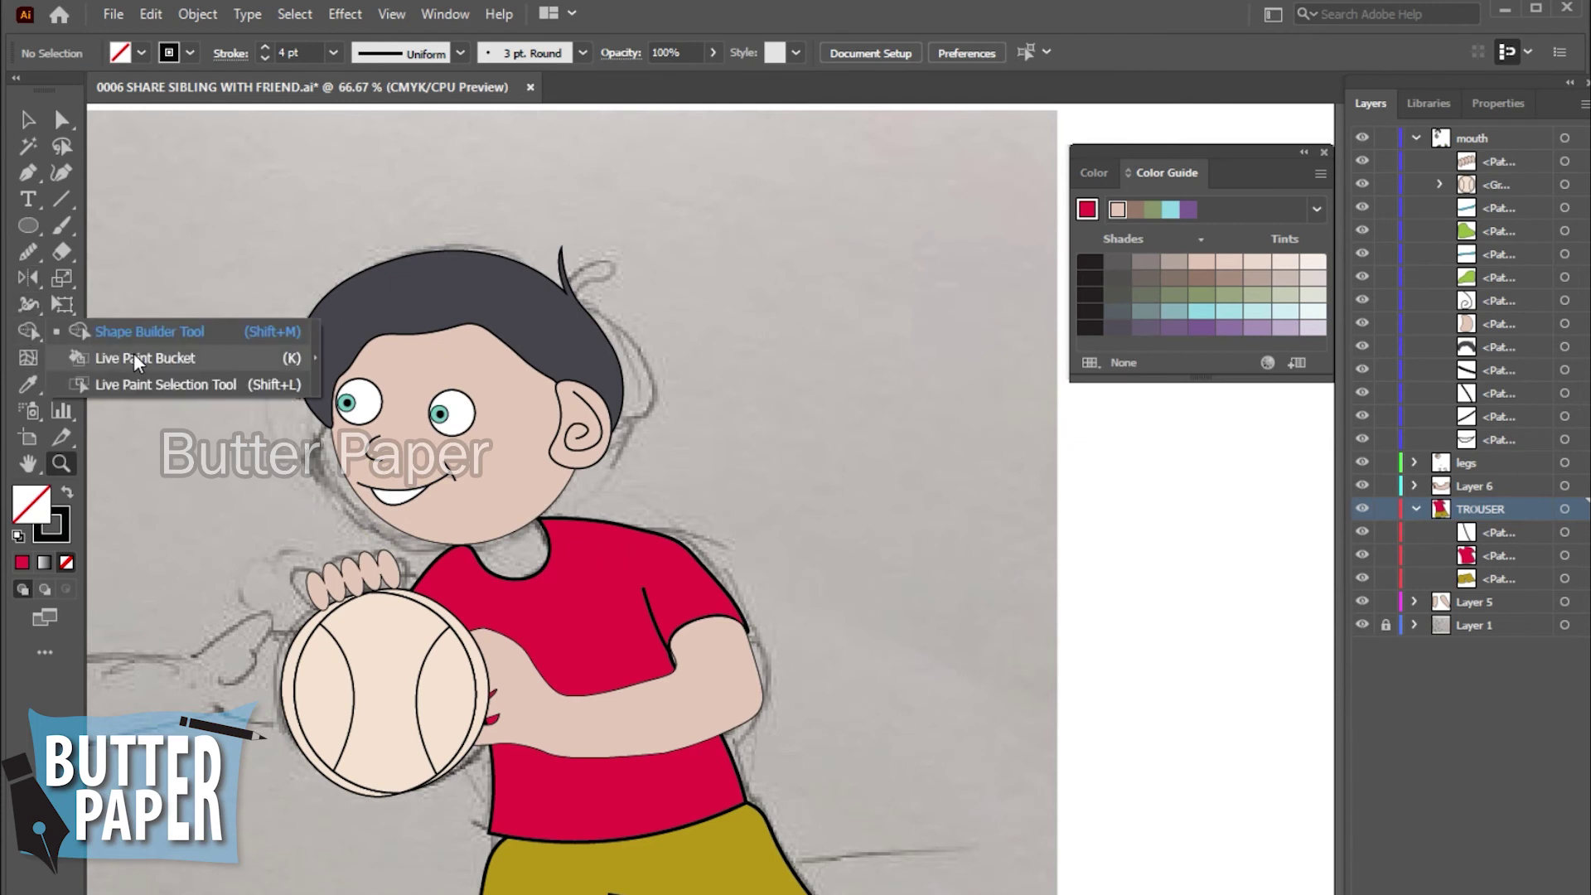
pyautogui.click(135, 359)
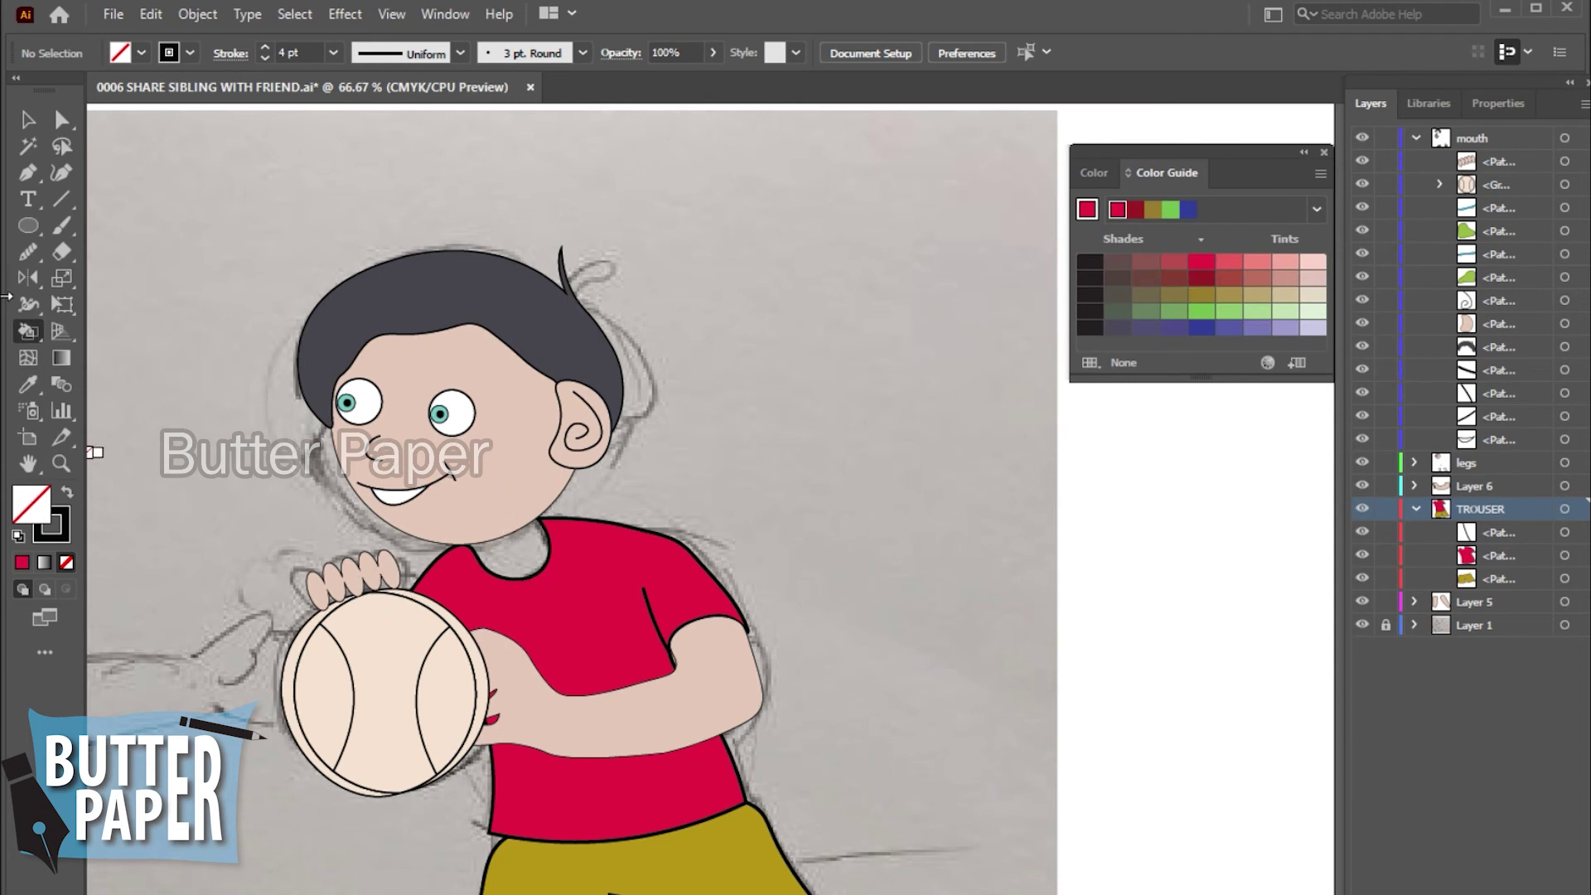
pyautogui.click(30, 382)
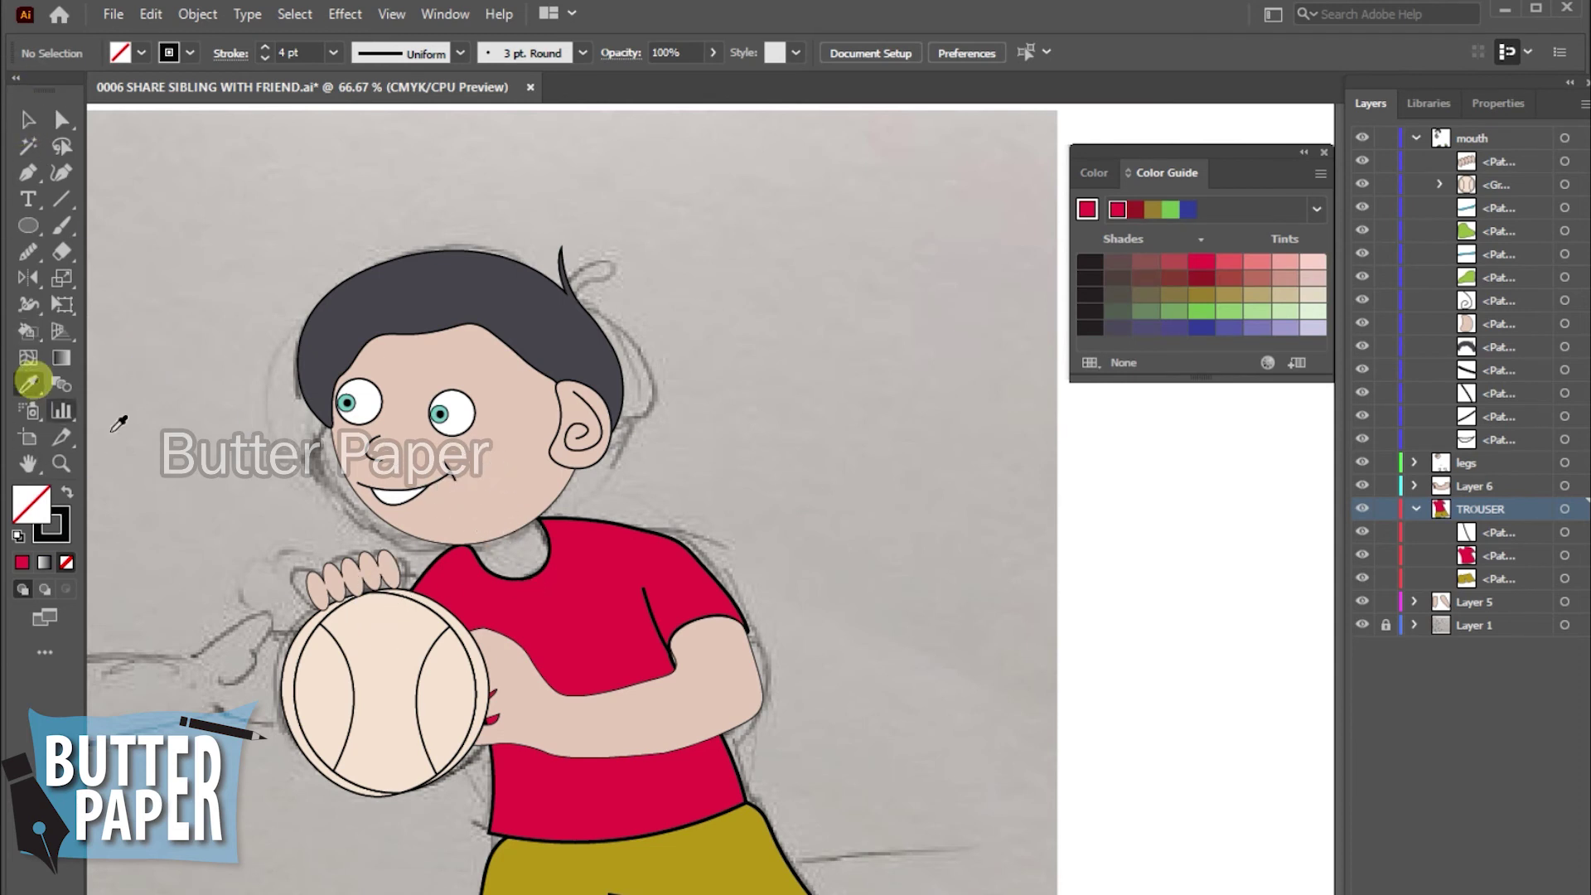
pyautogui.click(620, 718)
pyautogui.click(28, 331)
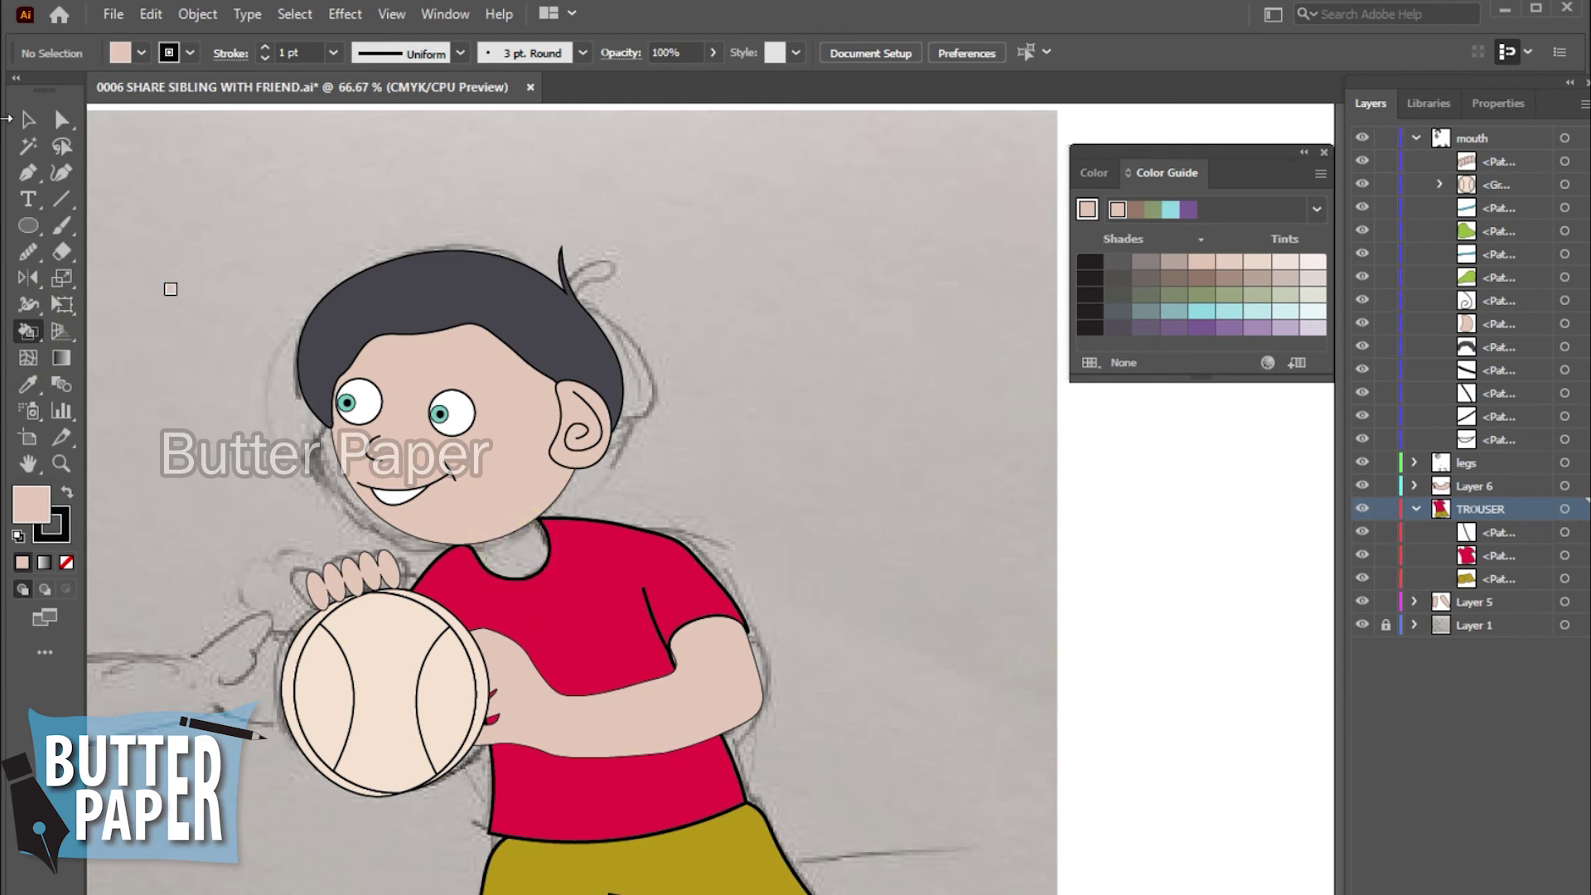
# - Make a Live Paint group from the boy's head, ball, arms and shirt
pyautogui.click(29, 119)
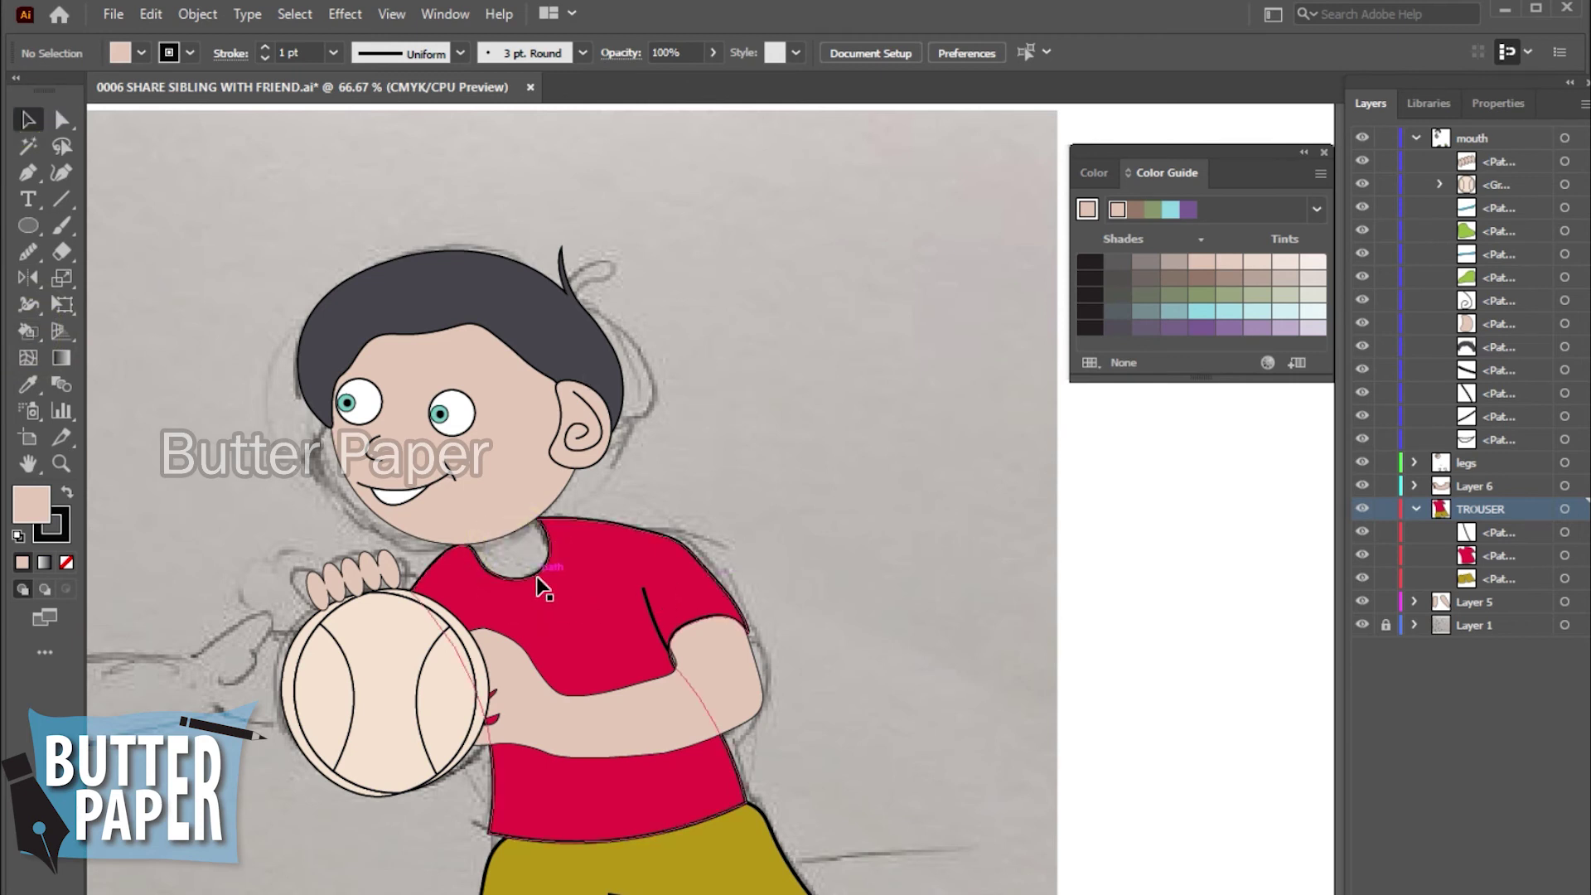
pyautogui.moveTo(301, 489); pyautogui.dragTo(754, 673)
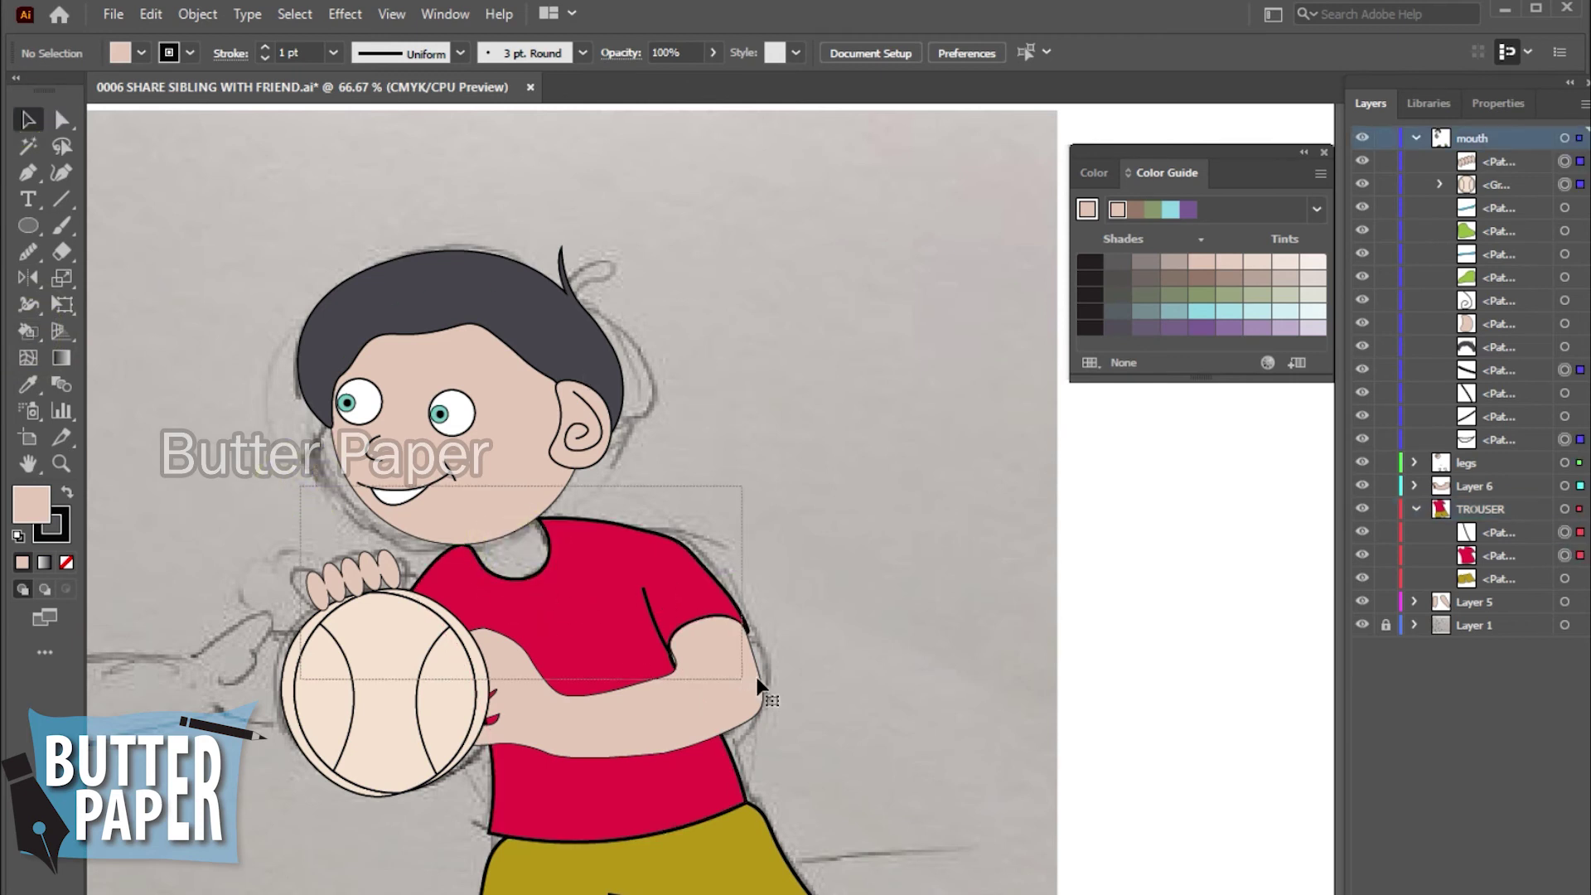
pyautogui.click(28, 331)
pyautogui.click(535, 572)
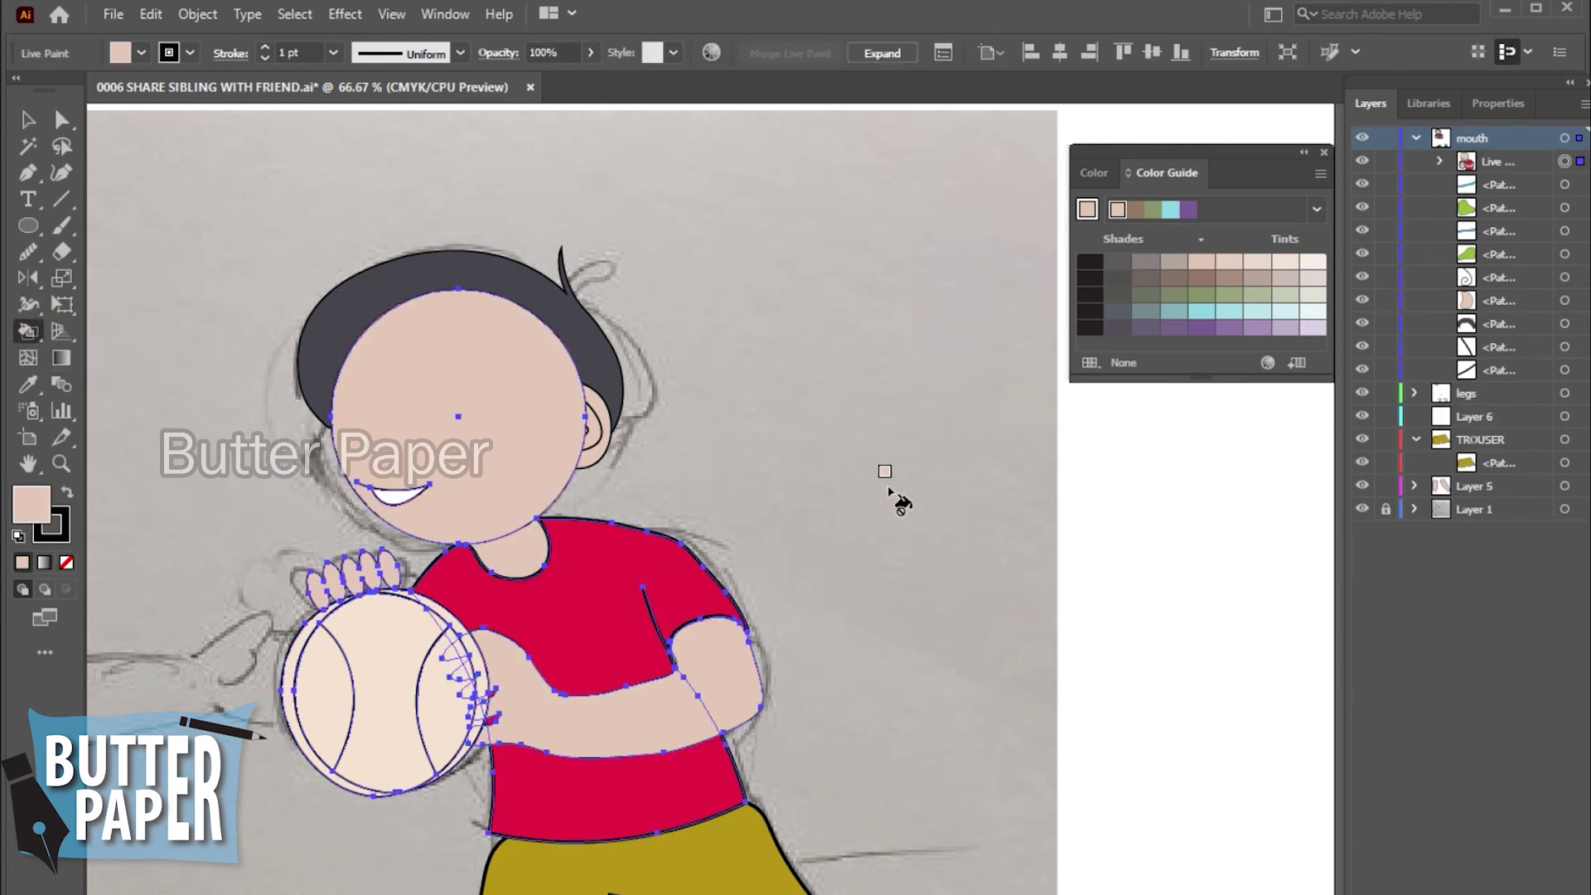
pyautogui.click(29, 118)
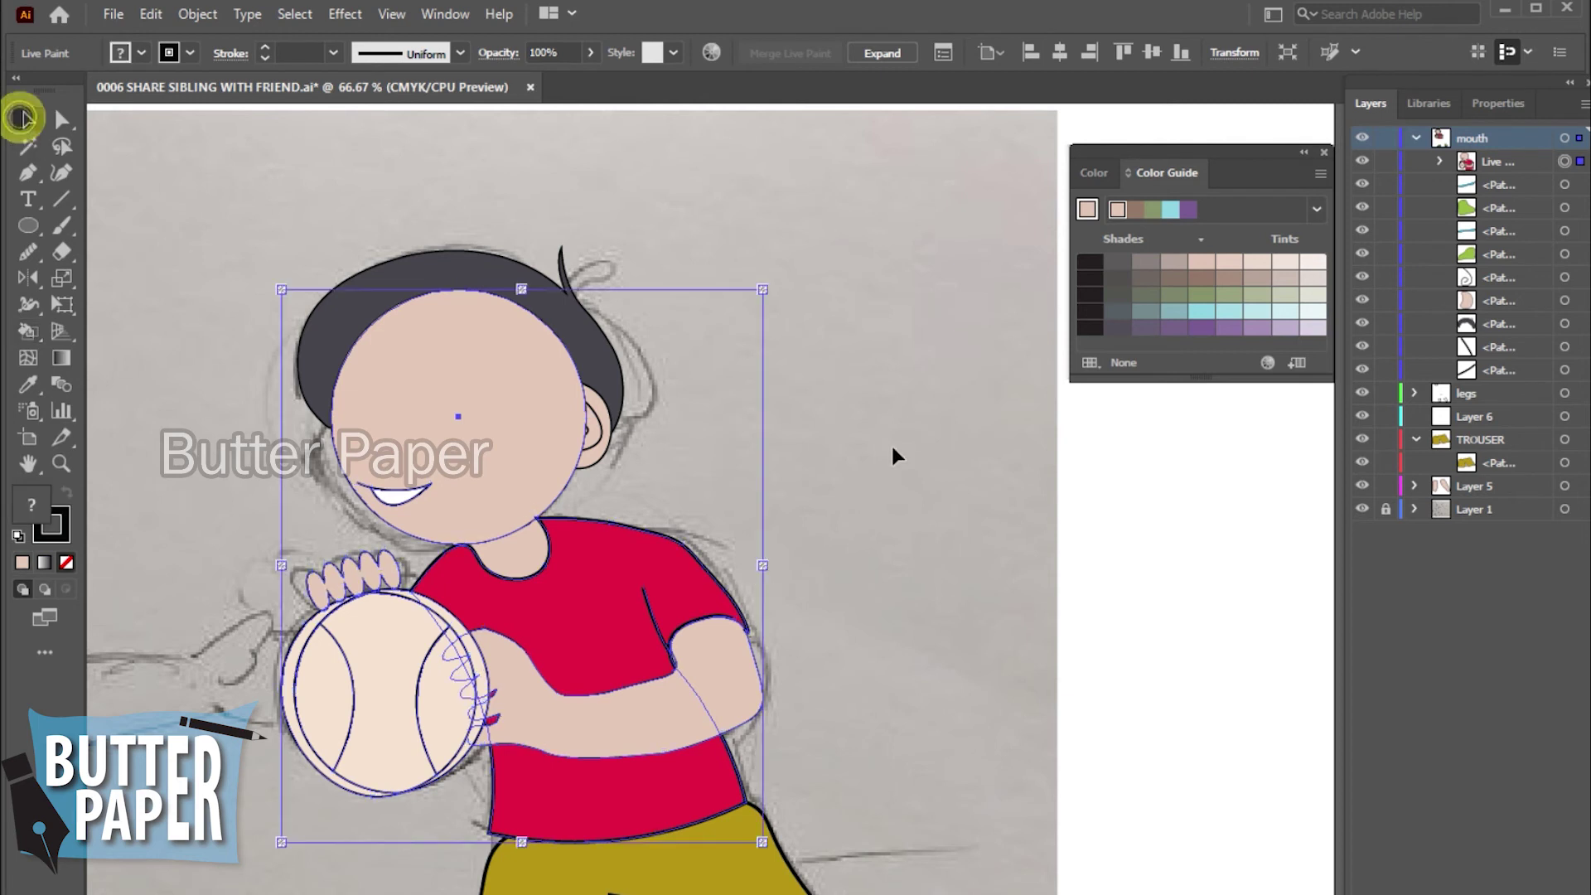
pyautogui.click(901, 487)
# - Undo that conversion and select only the boy's face and red shirt
pyautogui.hotkey('ctrl', 'z')
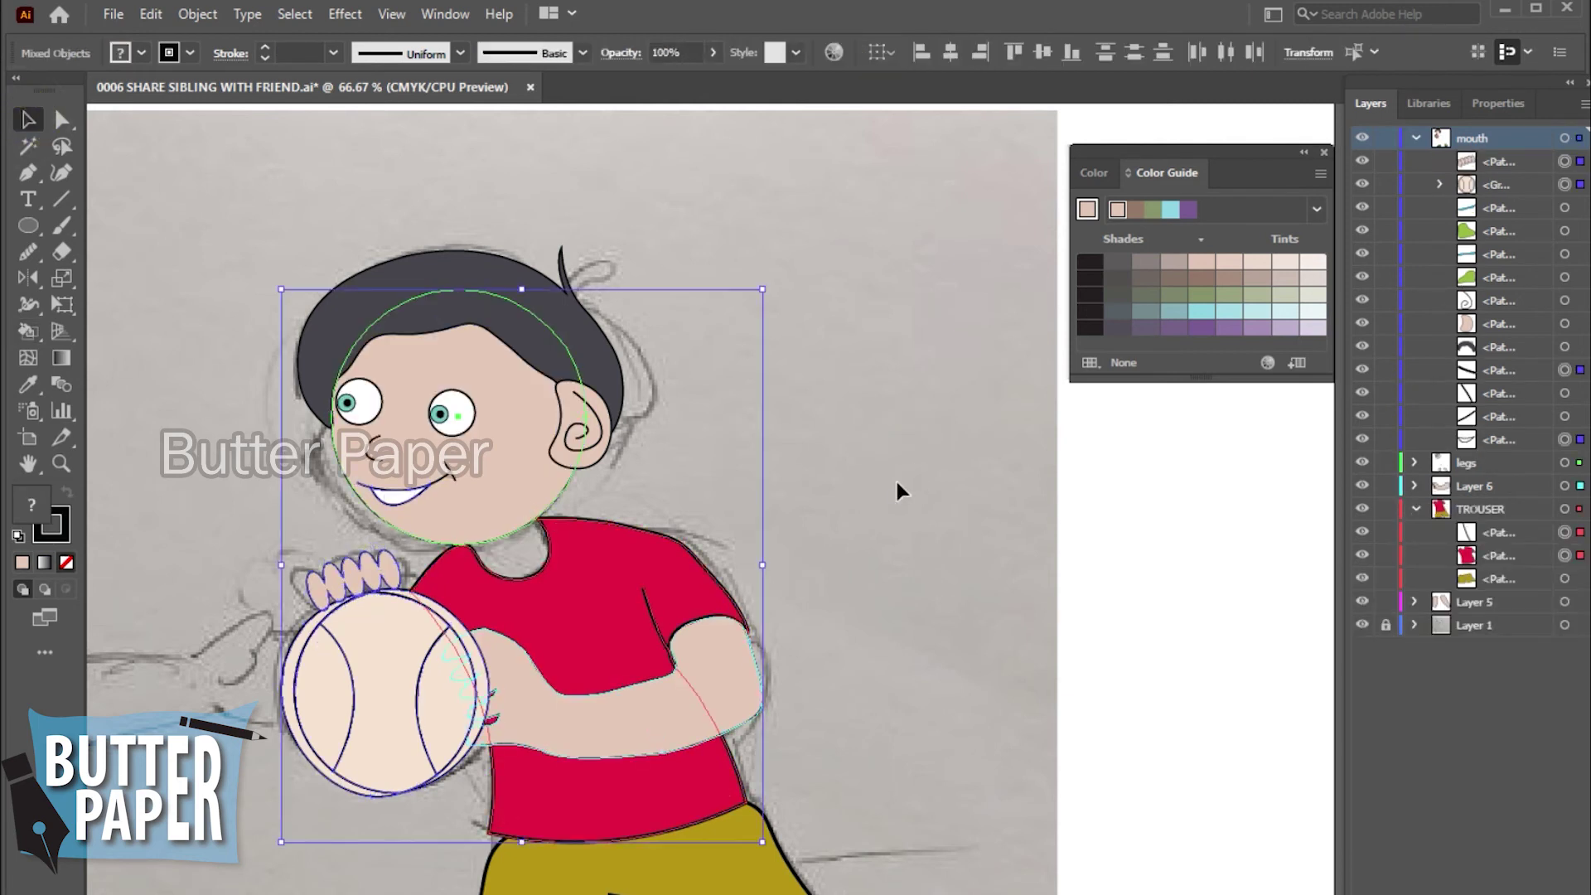
pyautogui.click(933, 565)
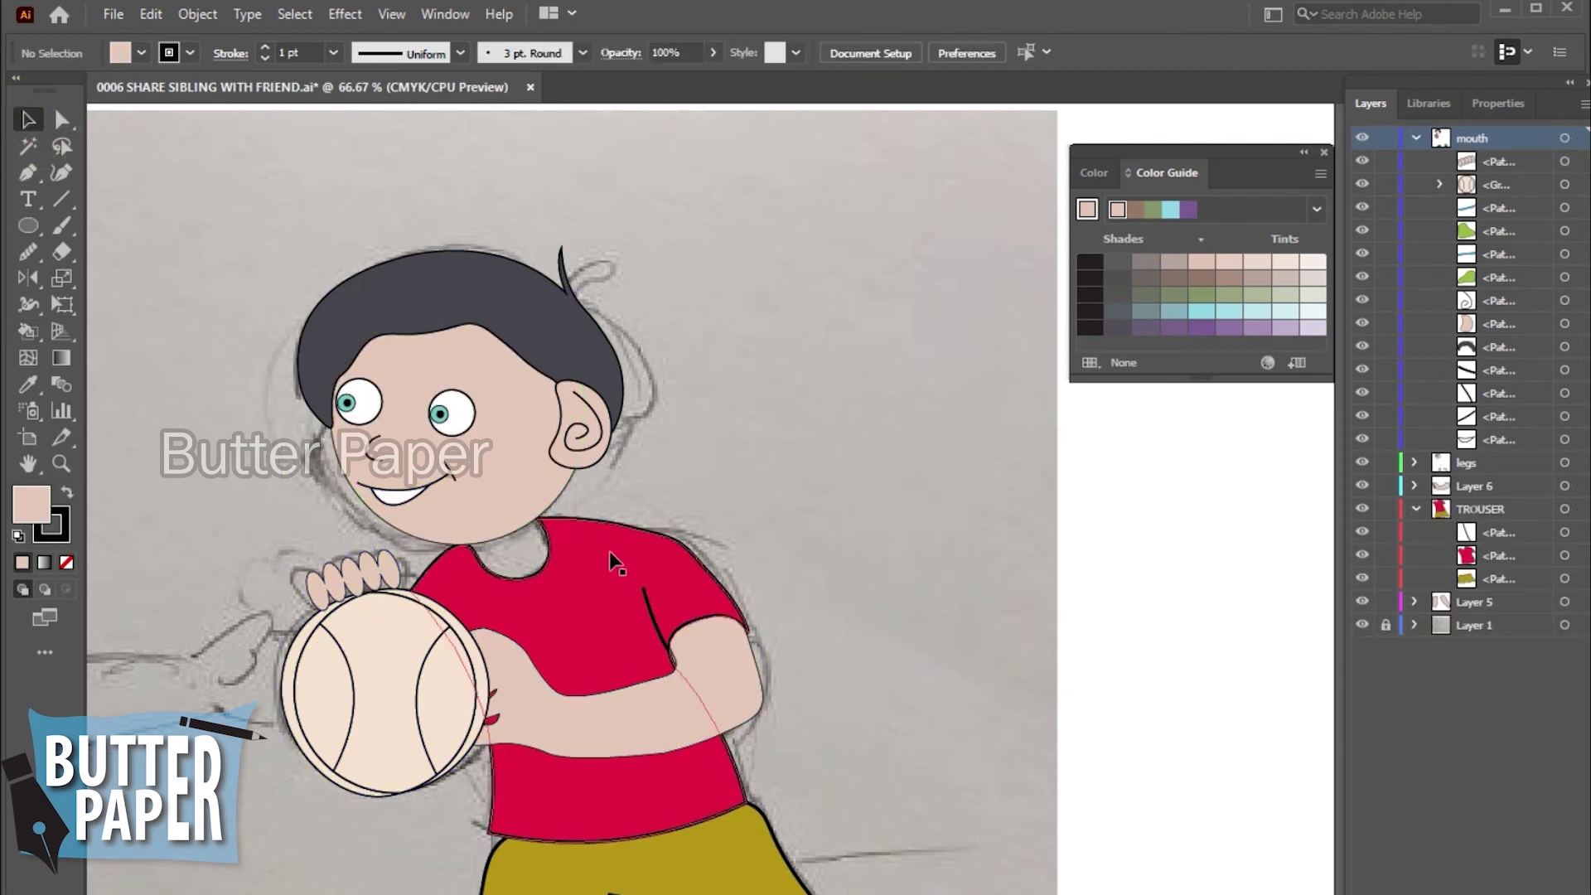
pyautogui.click(505, 535)
pyautogui.keyDown('shift'); pyautogui.click(529, 578); pyautogui.keyUp('shift')
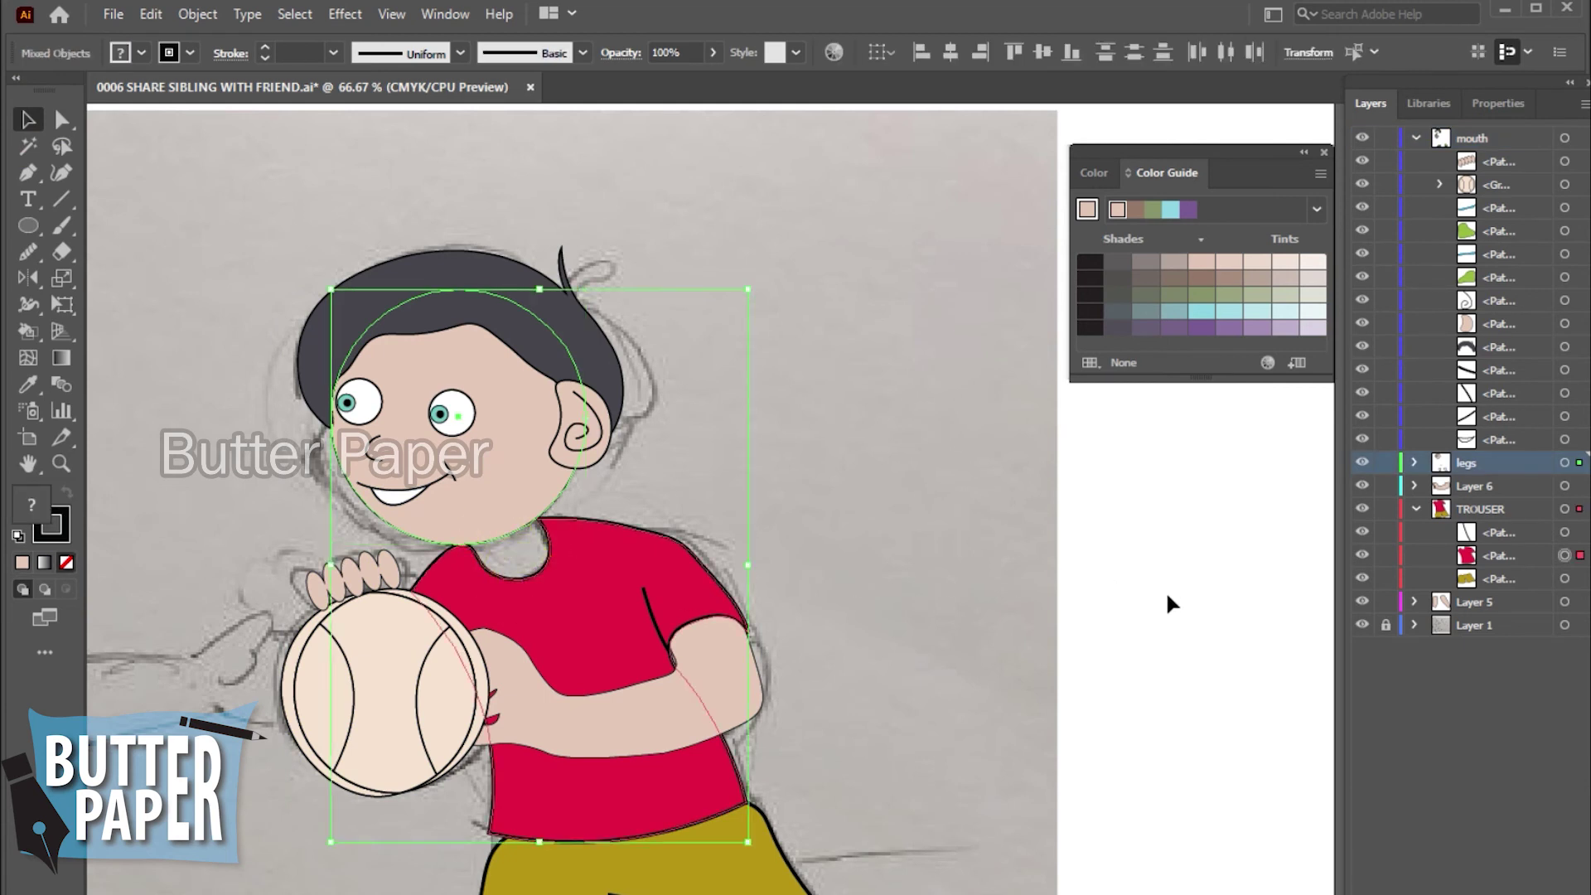
pyautogui.click(23, 564)
pyautogui.hotkey('ctrl', 'z')
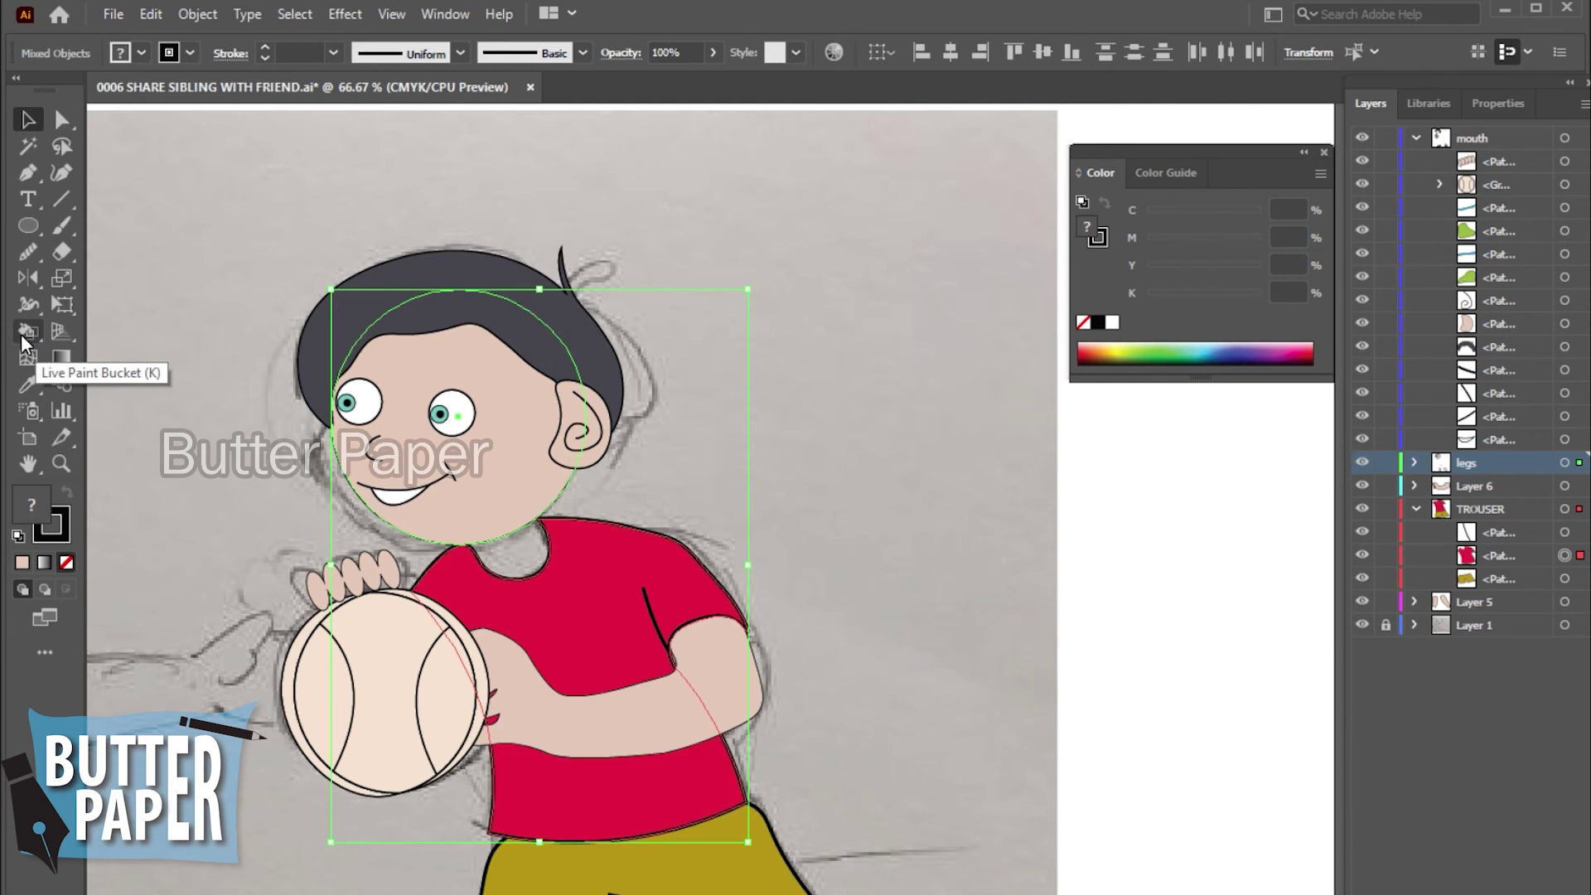
# - Turn the selected face and shirt into one Live Paint group
pyautogui.click(22, 335)
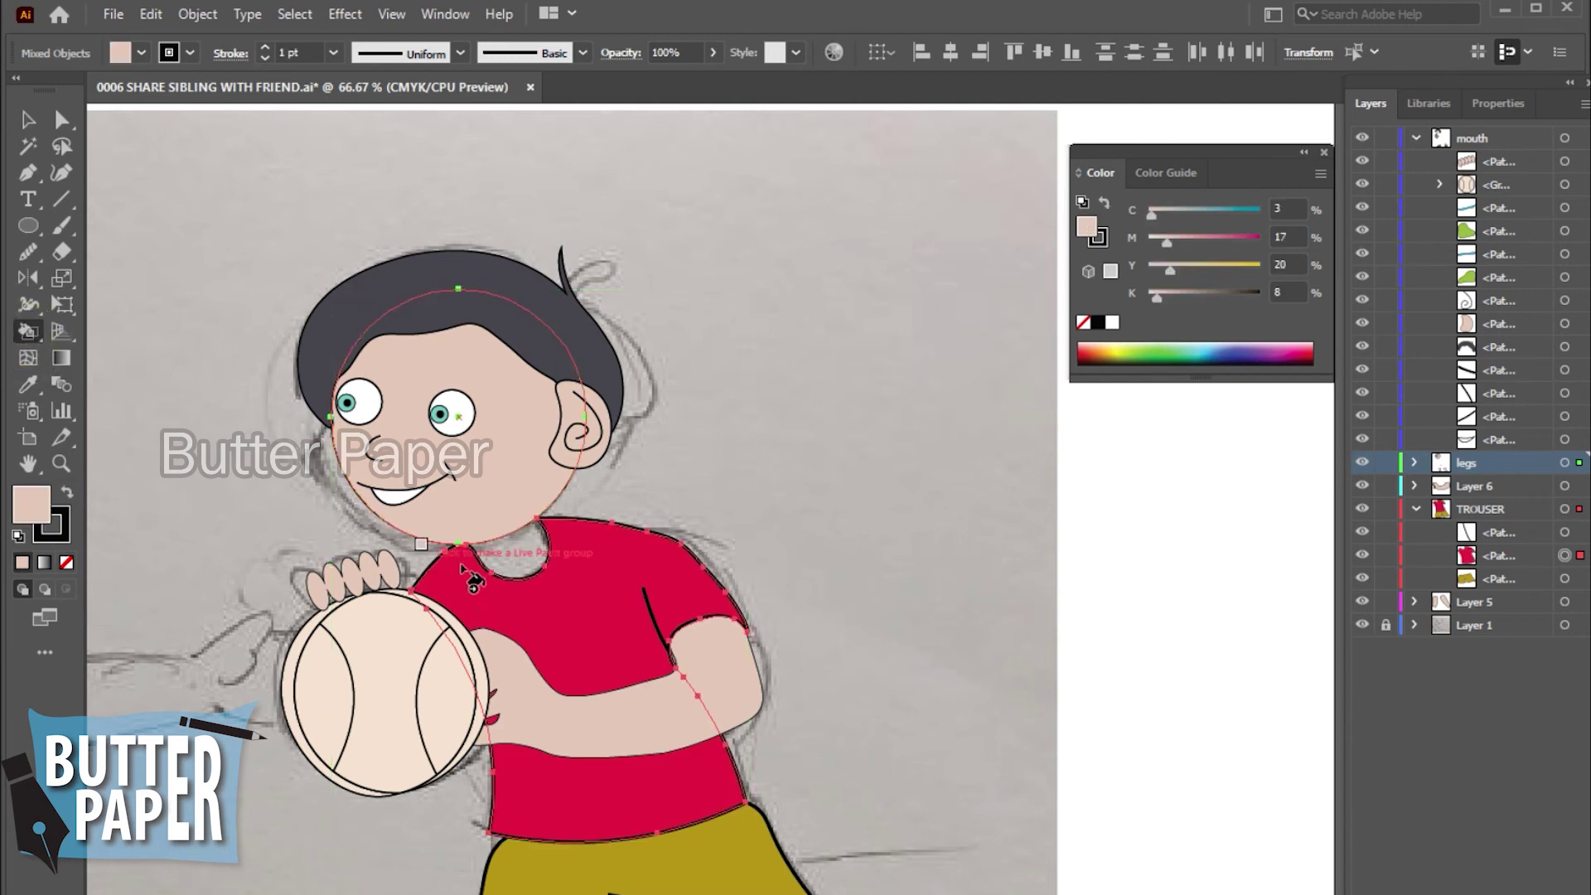
pyautogui.click(524, 580)
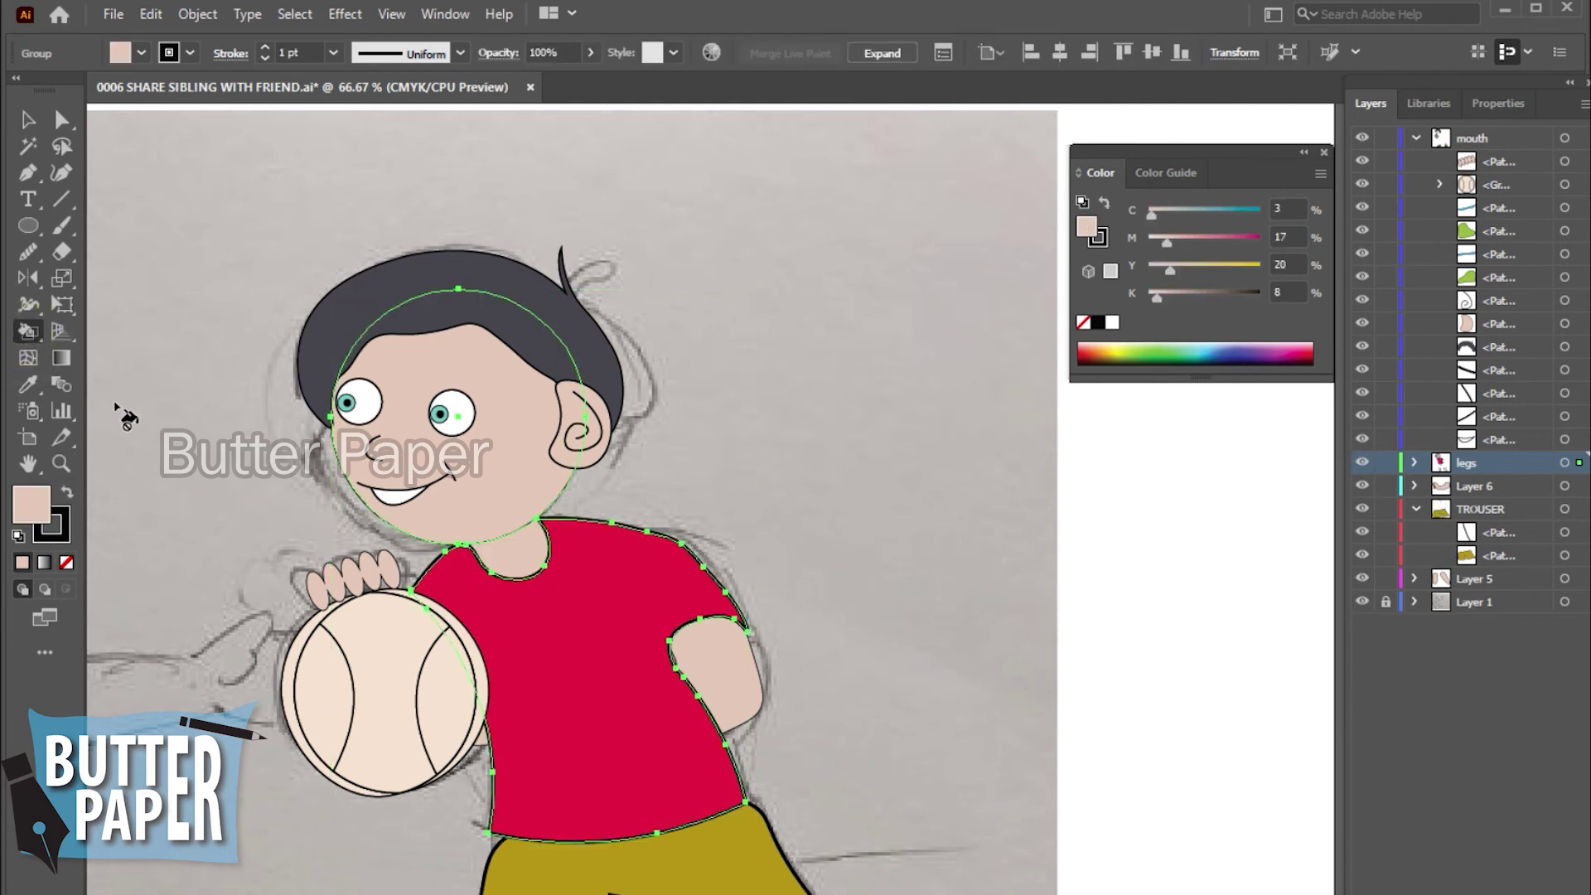
pyautogui.click(27, 120)
pyautogui.click(852, 479)
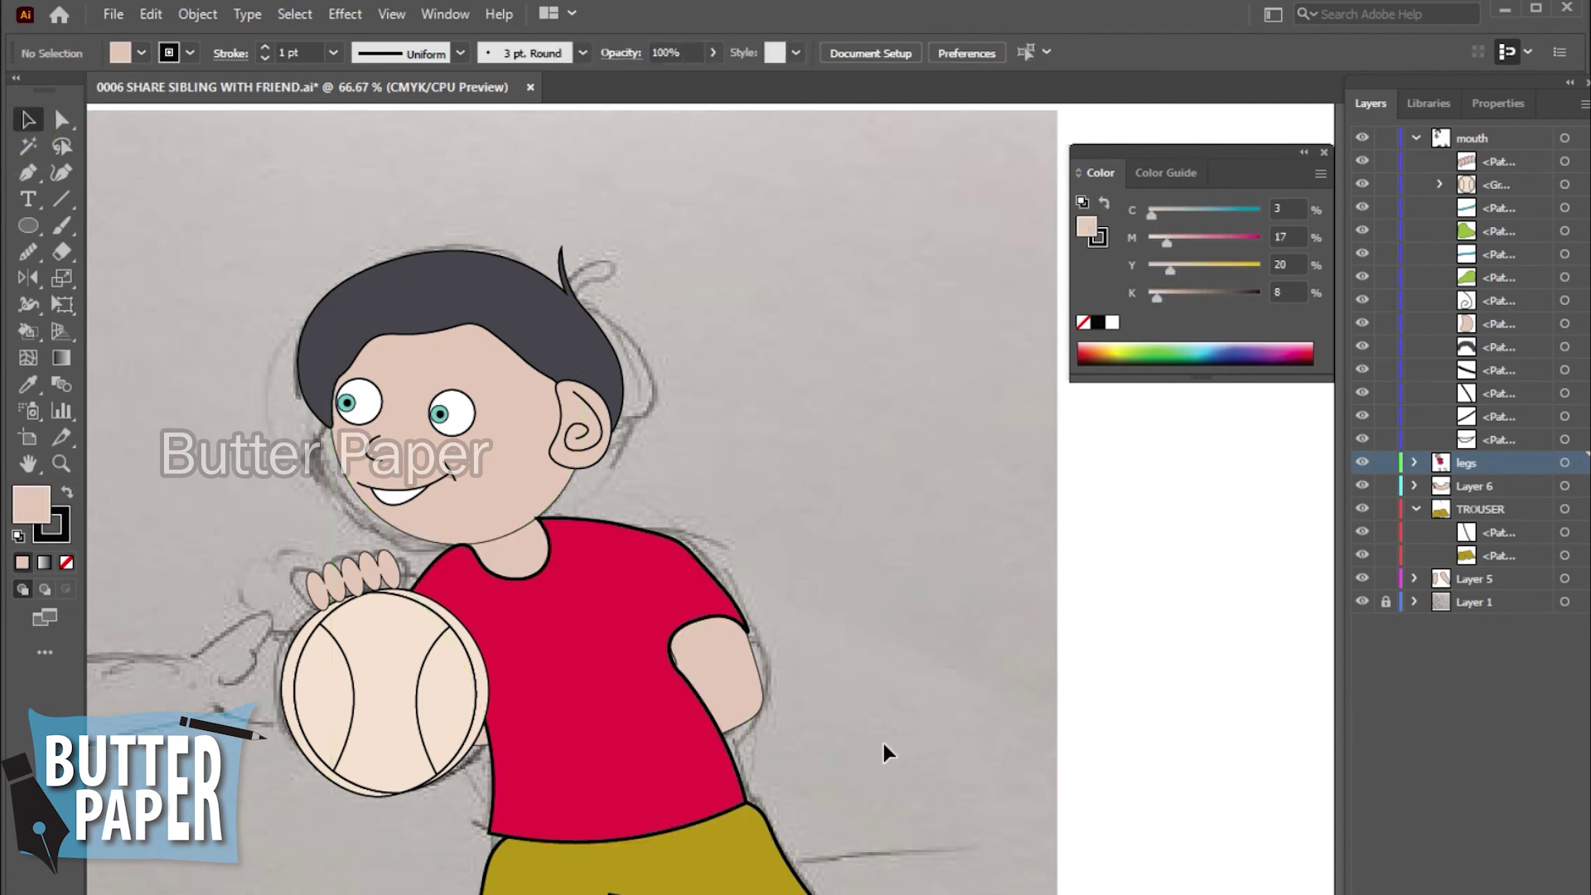
pyautogui.click(551, 505)
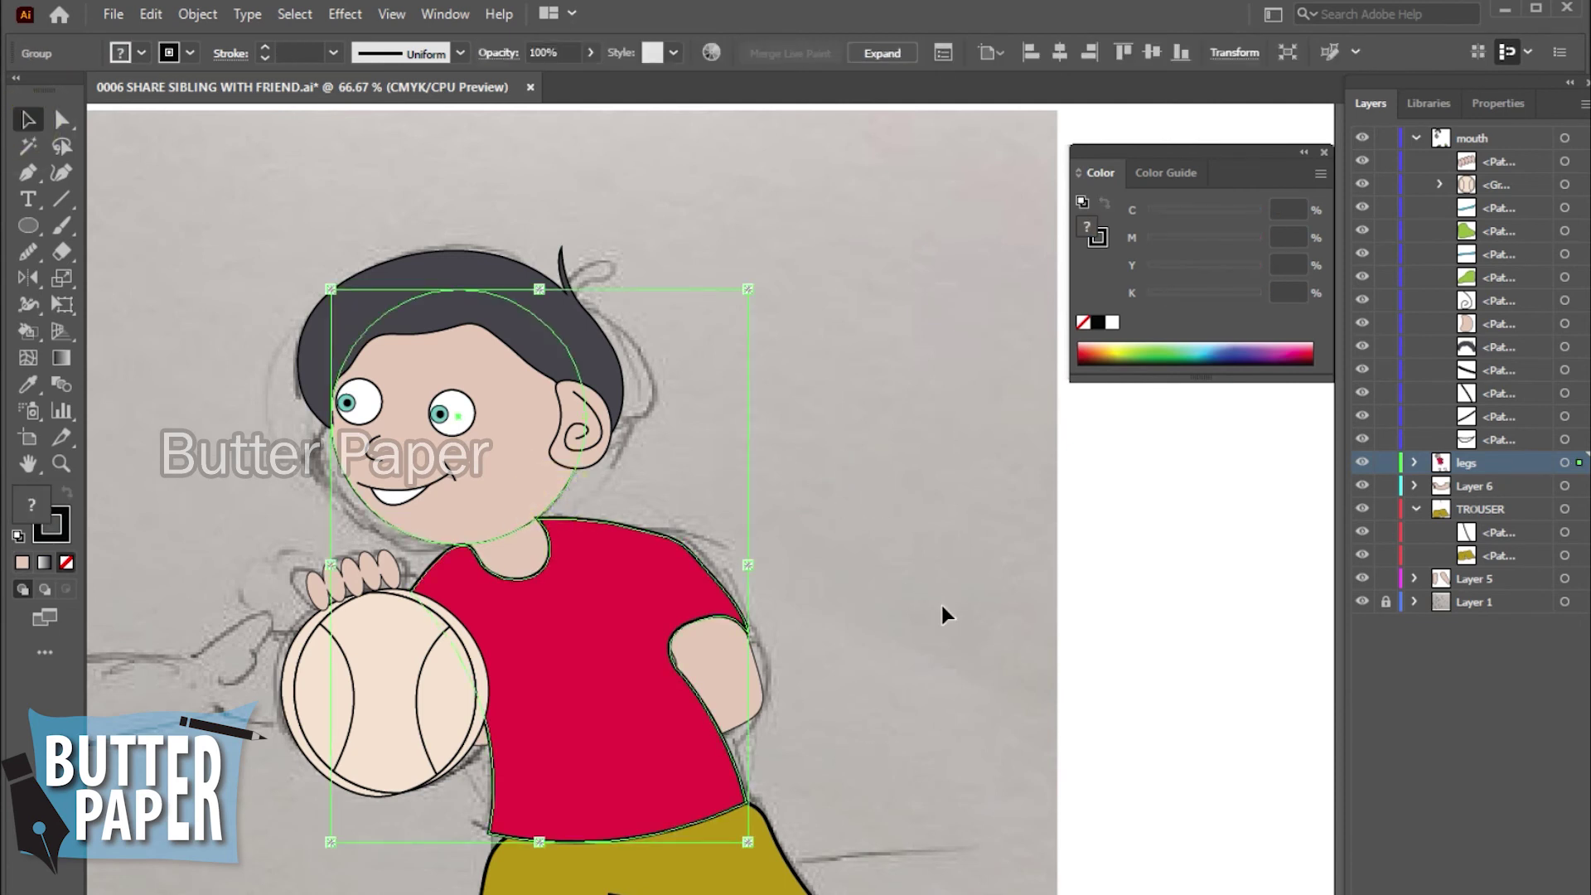
pyautogui.click(1415, 462)
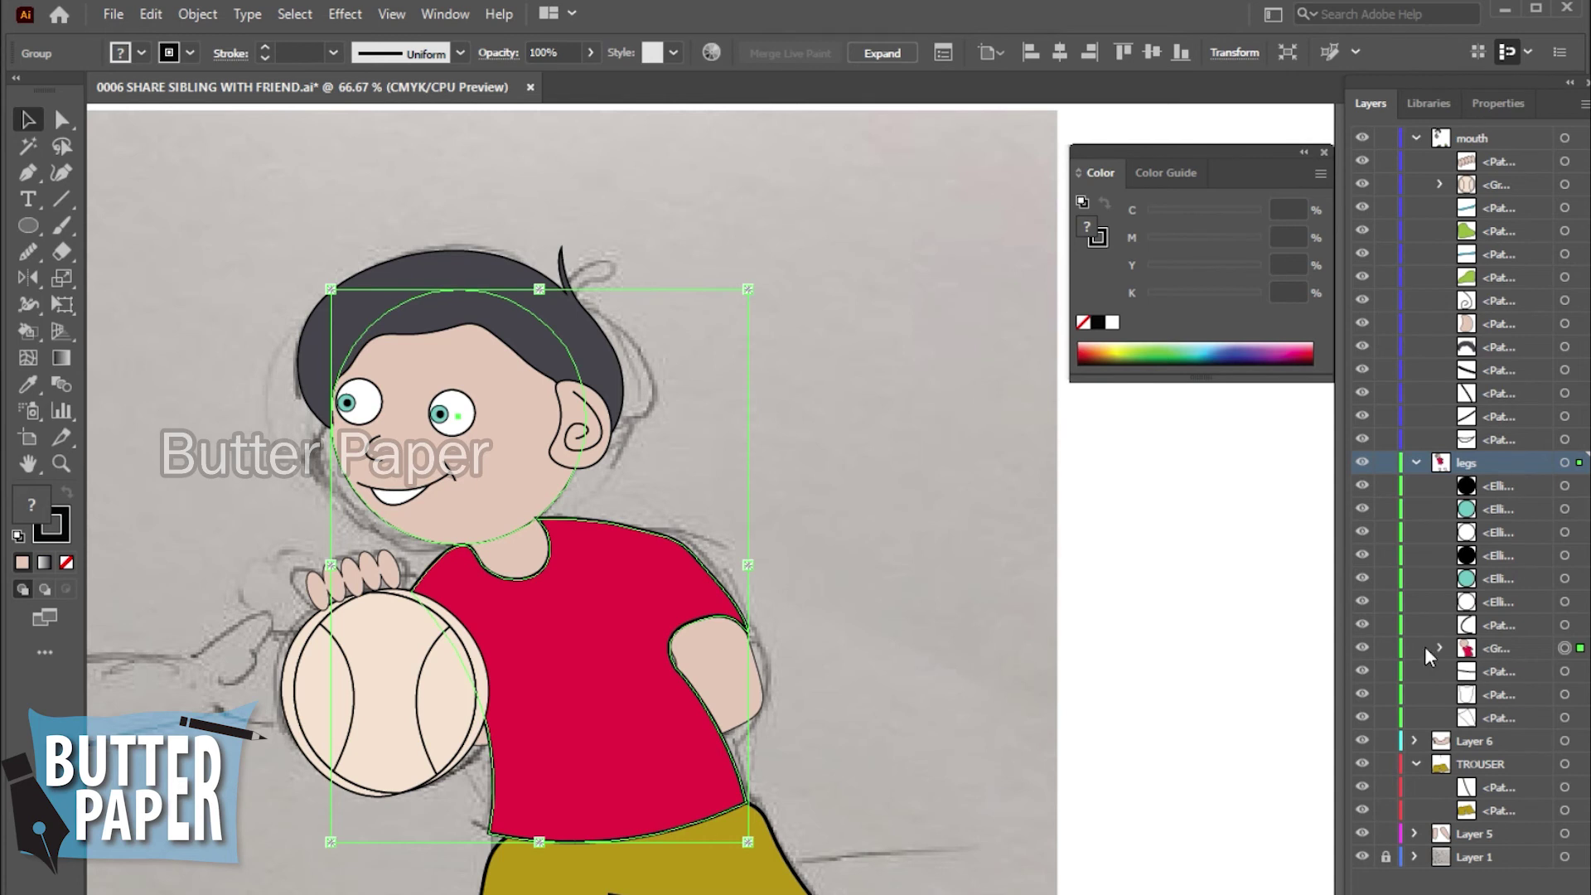
# - Isolate the face-and-shirt Live Paint group to locate the face circle, then leave isolation
pyautogui.rightClick(579, 524)
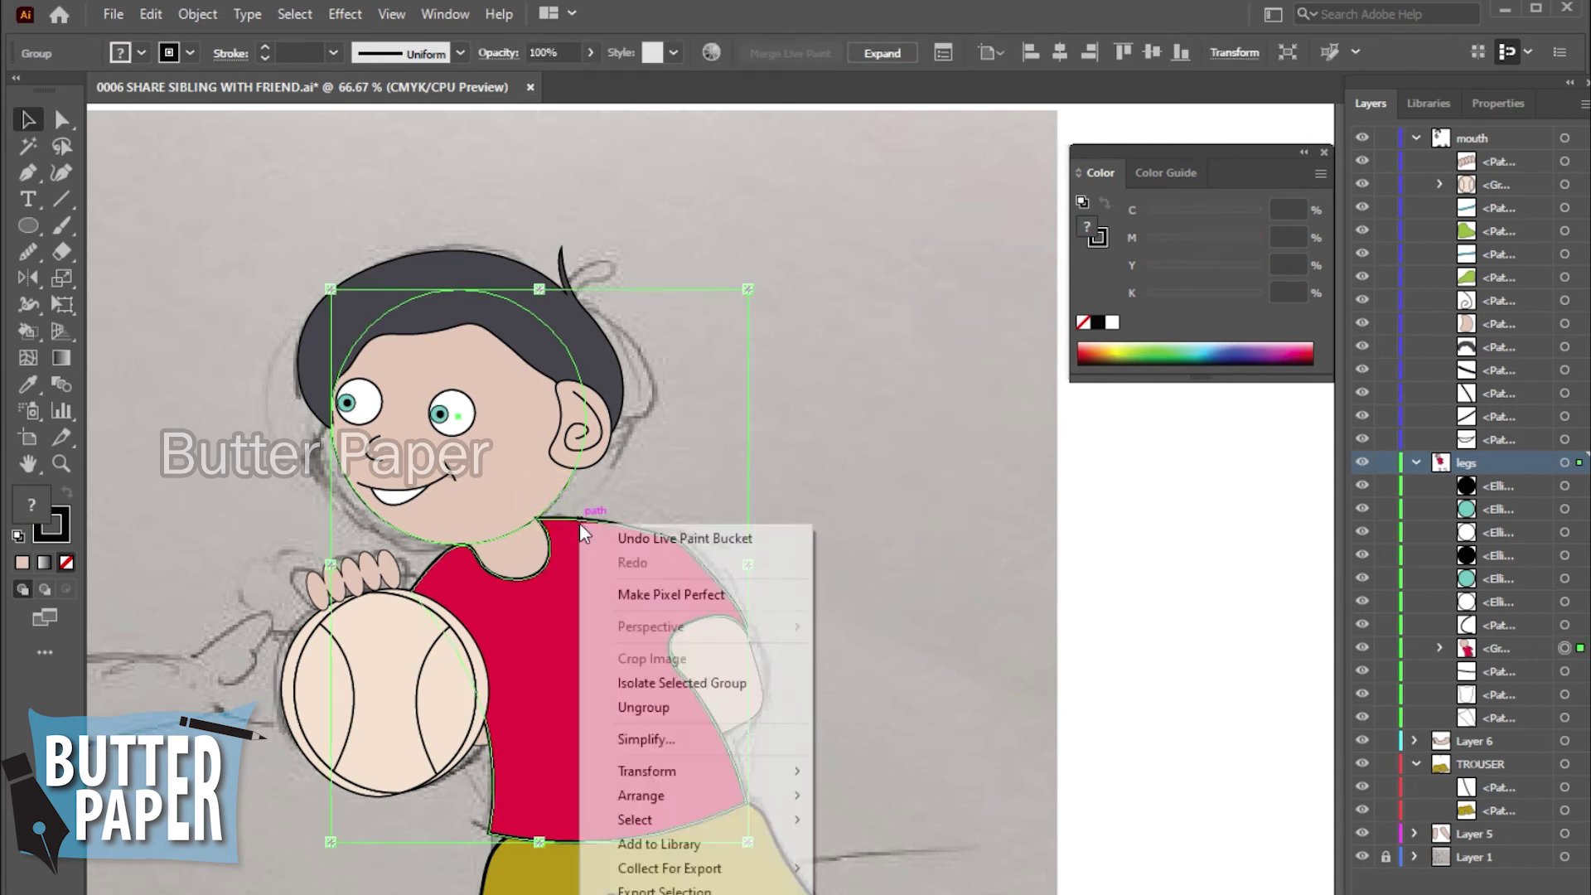
pyautogui.press('Escape')
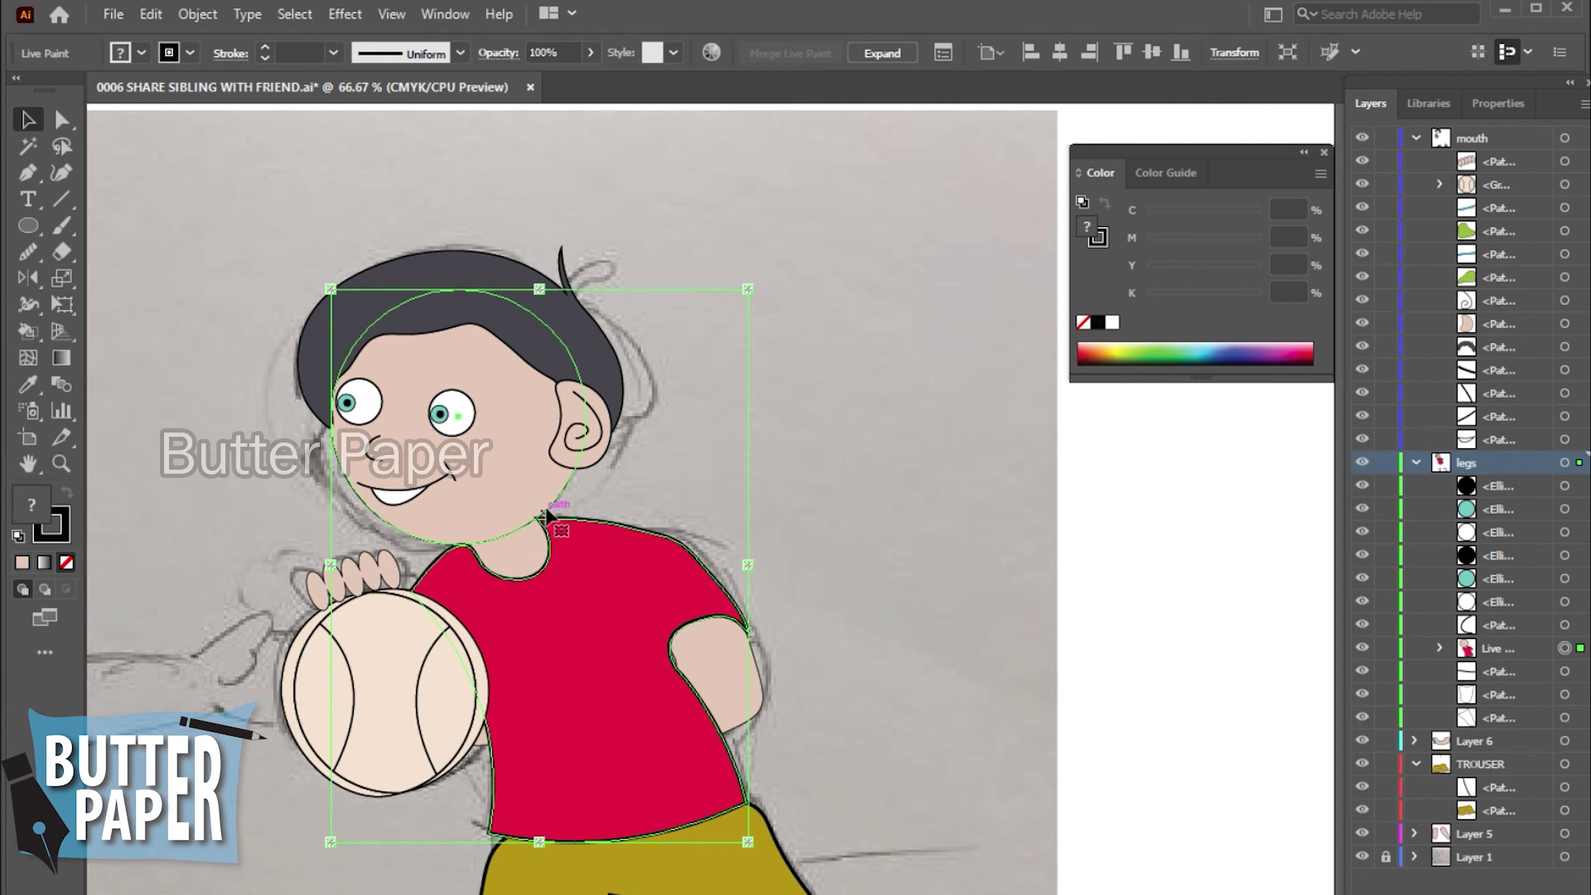
pyautogui.rightClick(564, 493)
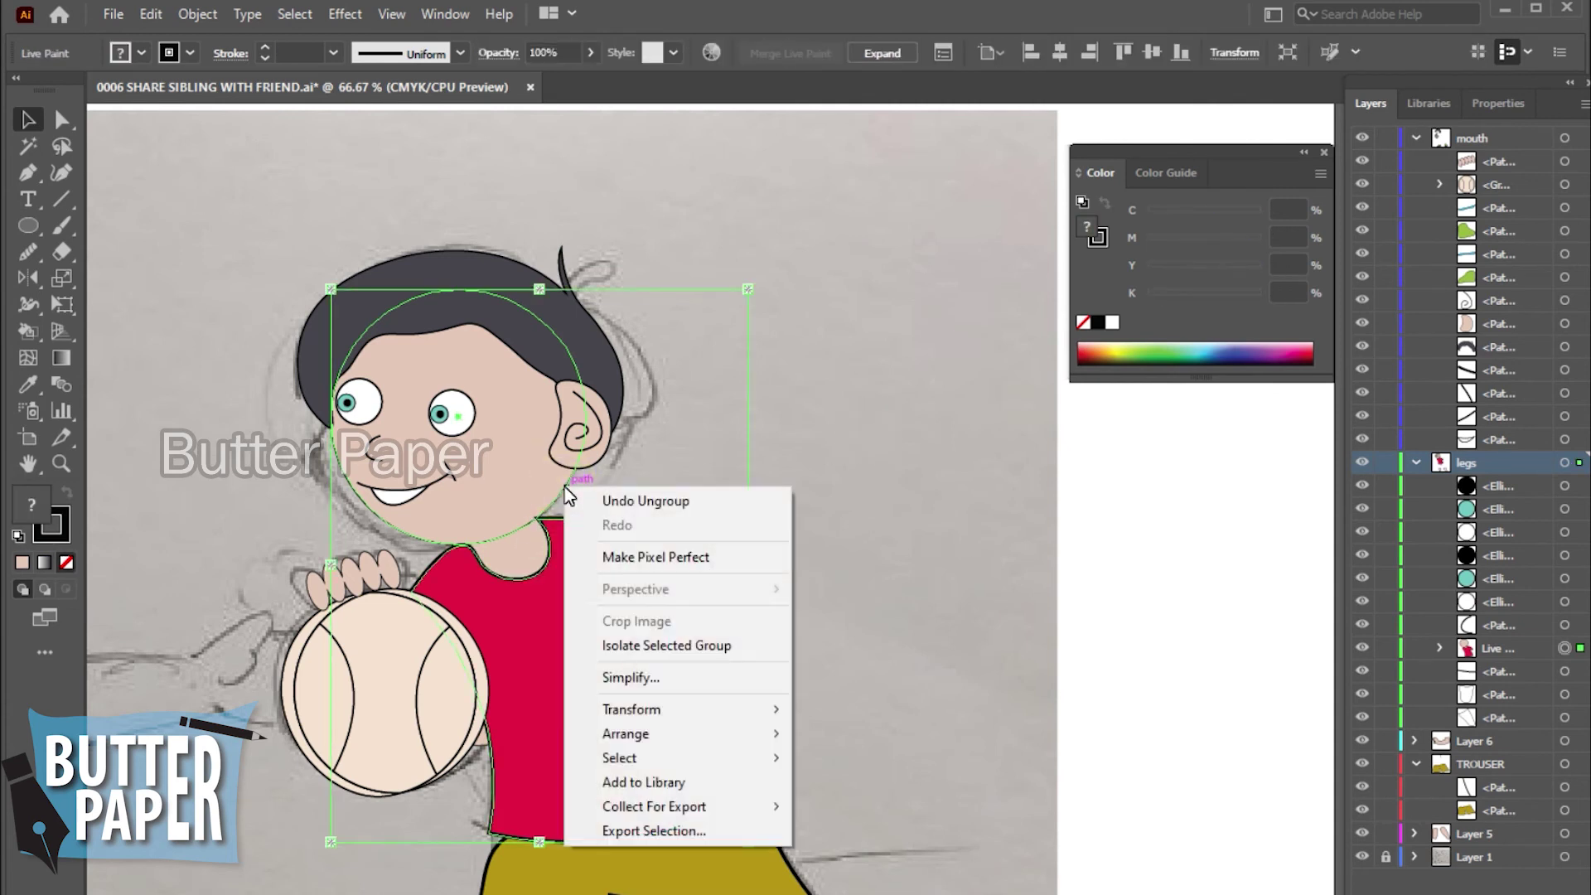
pyautogui.click(688, 643)
pyautogui.click(553, 488)
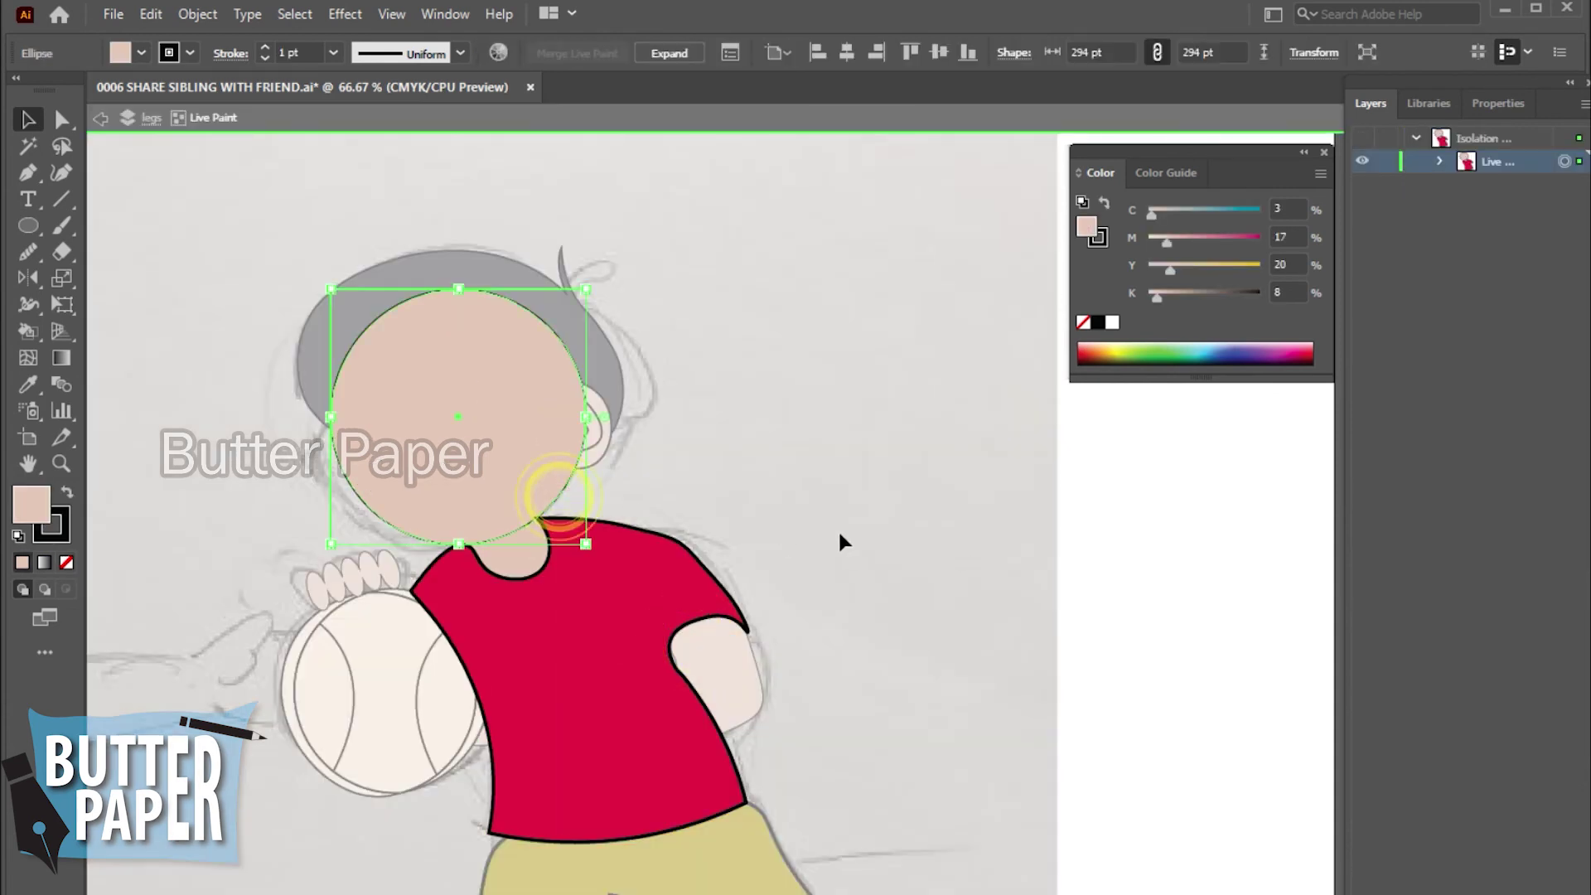
pyautogui.click(945, 640)
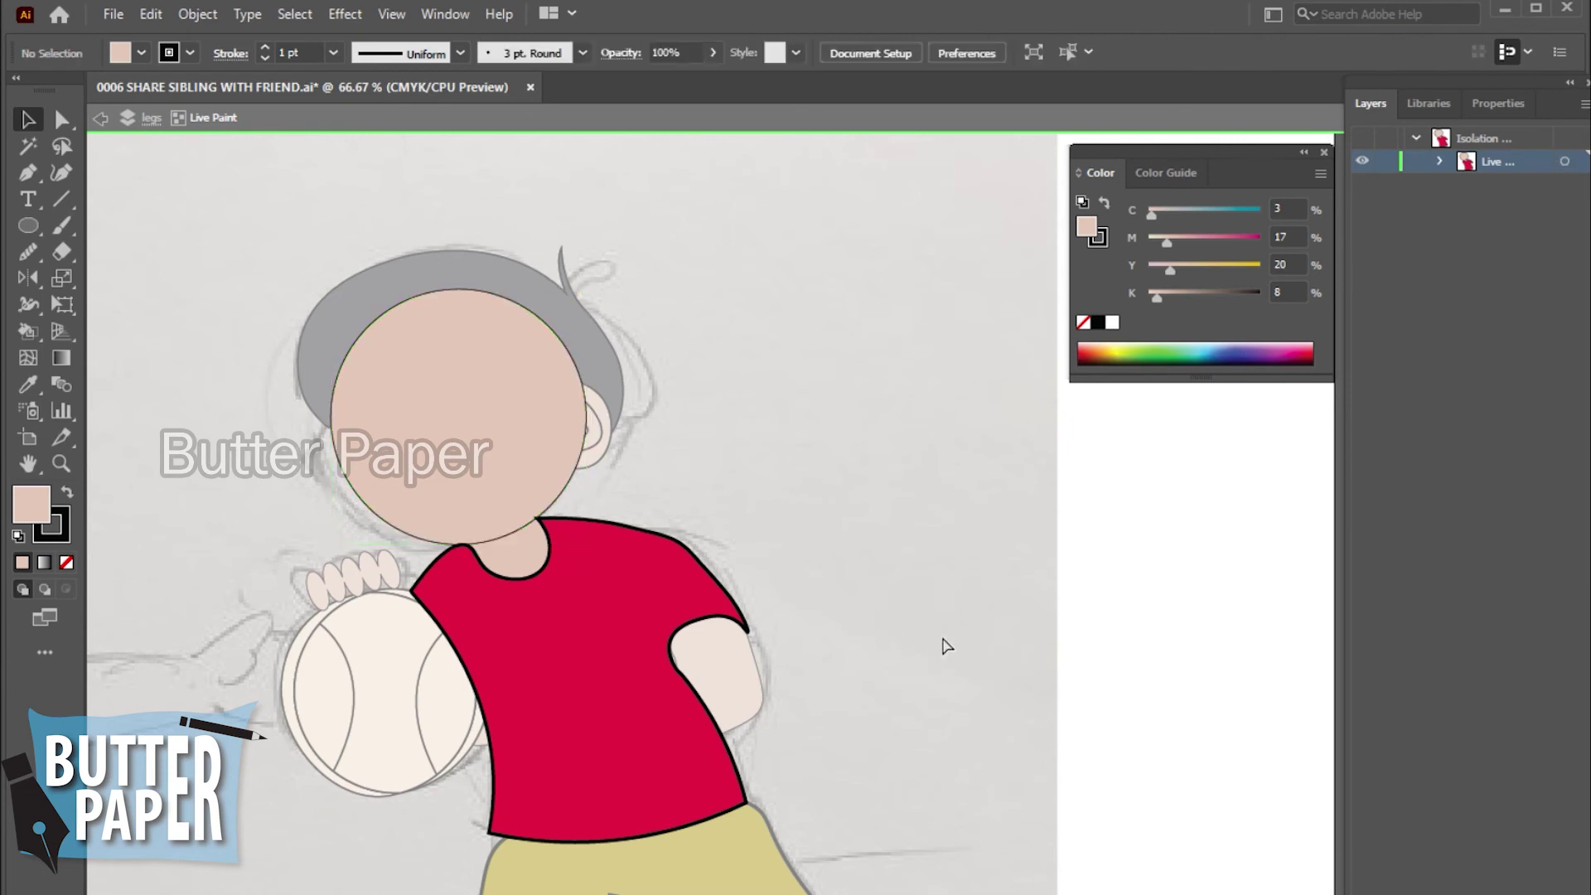
pyautogui.click(100, 117)
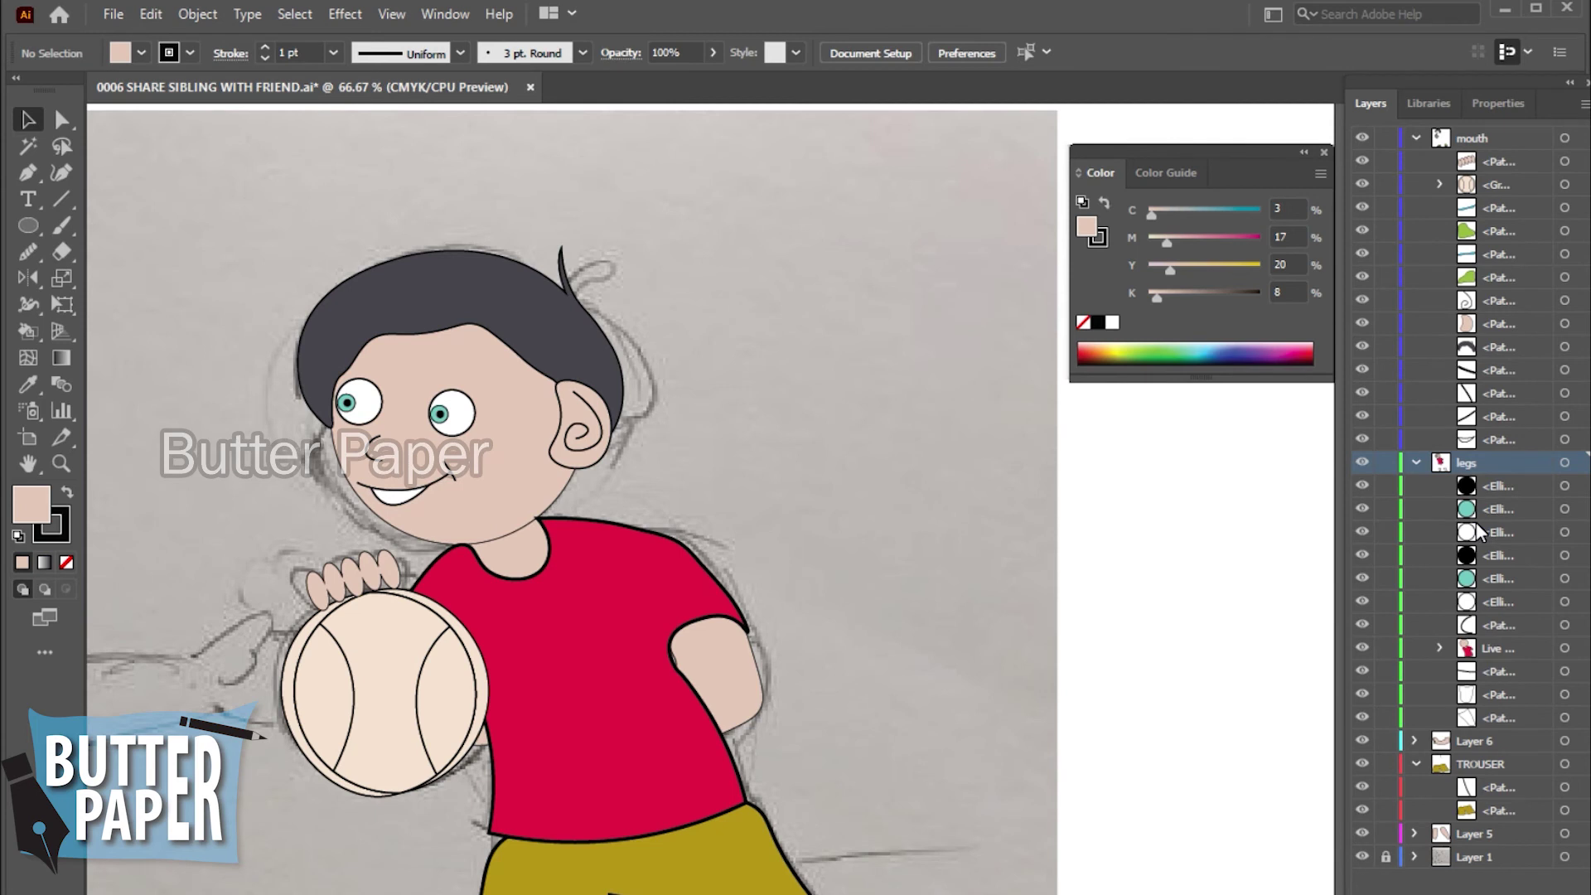
# - Enter the Live Paint group and give the face circle a 2 pt stroke
pyautogui.click(572, 505)
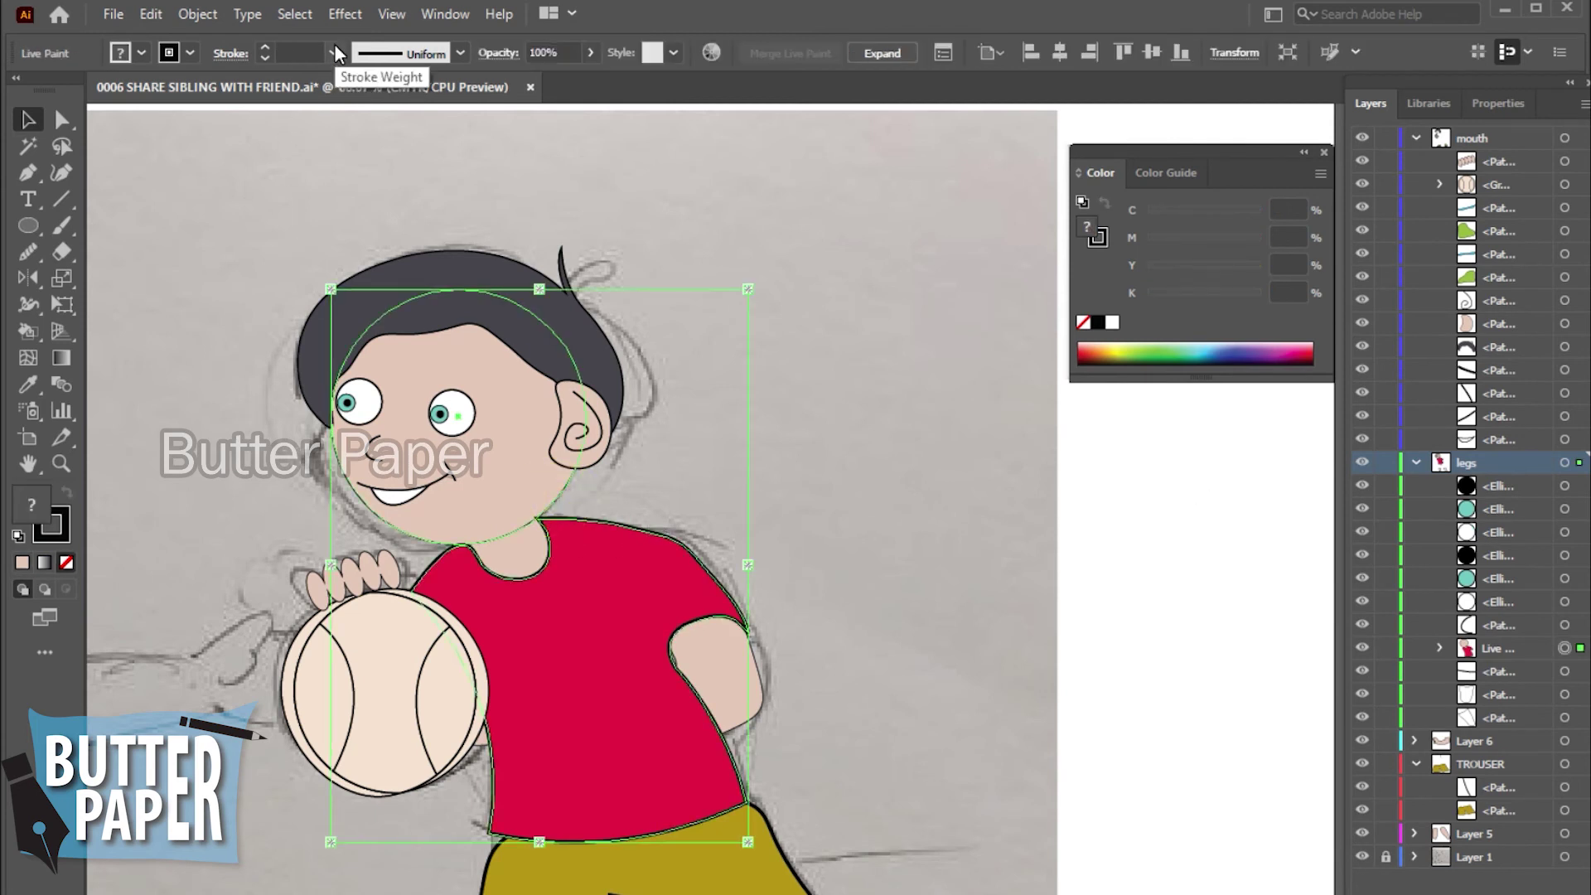
pyautogui.click(952, 419)
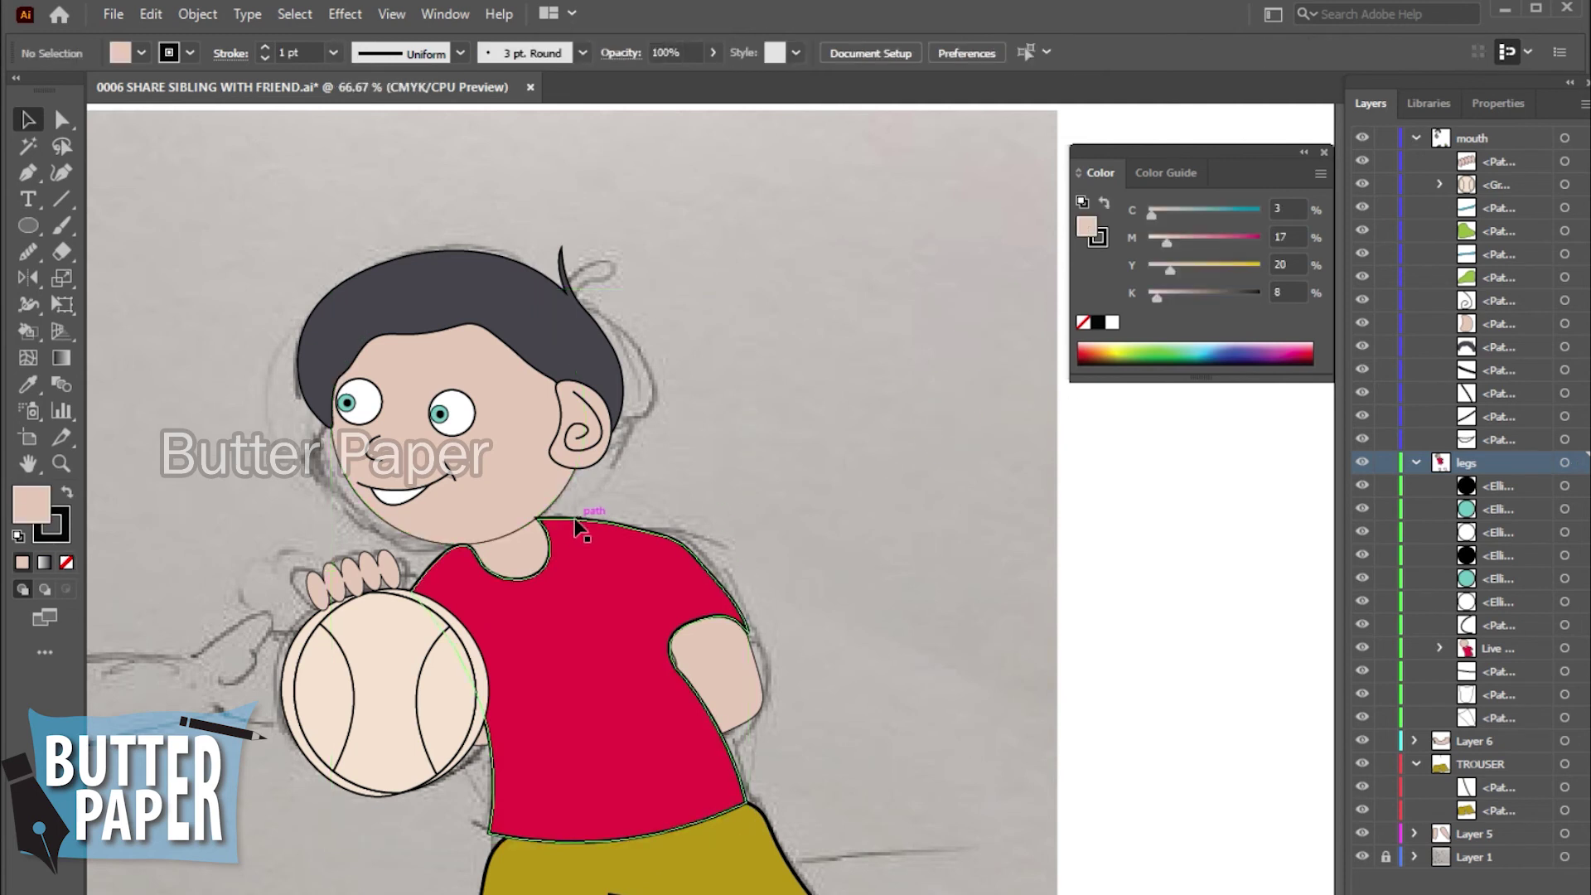
pyautogui.click(561, 497)
pyautogui.doubleClick(561, 497)
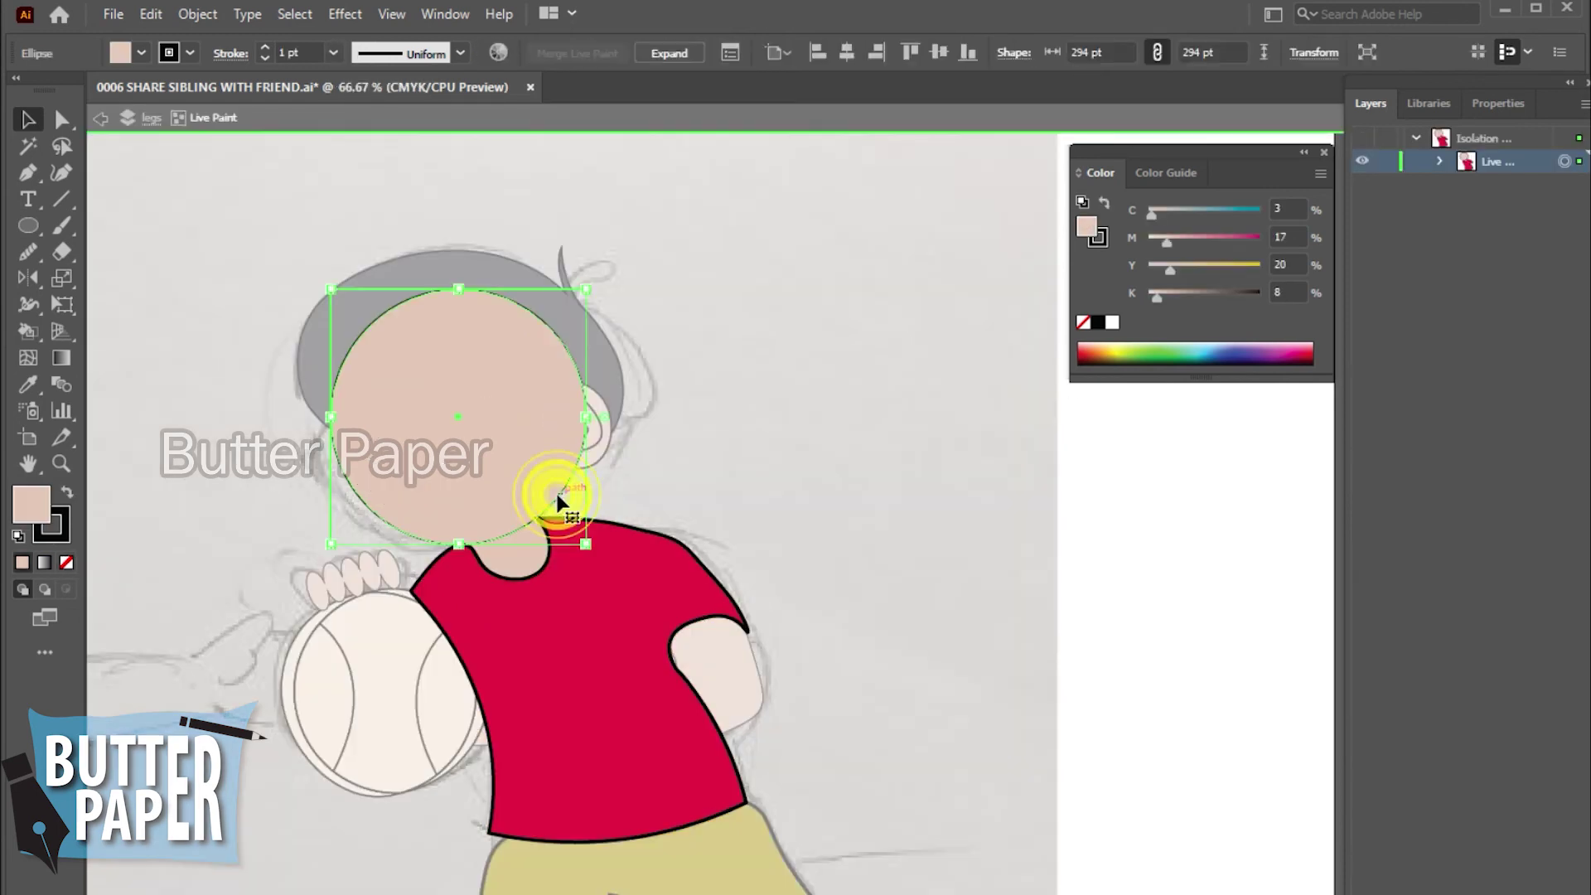
pyautogui.click(332, 53)
pyautogui.click(360, 172)
pyautogui.click(856, 455)
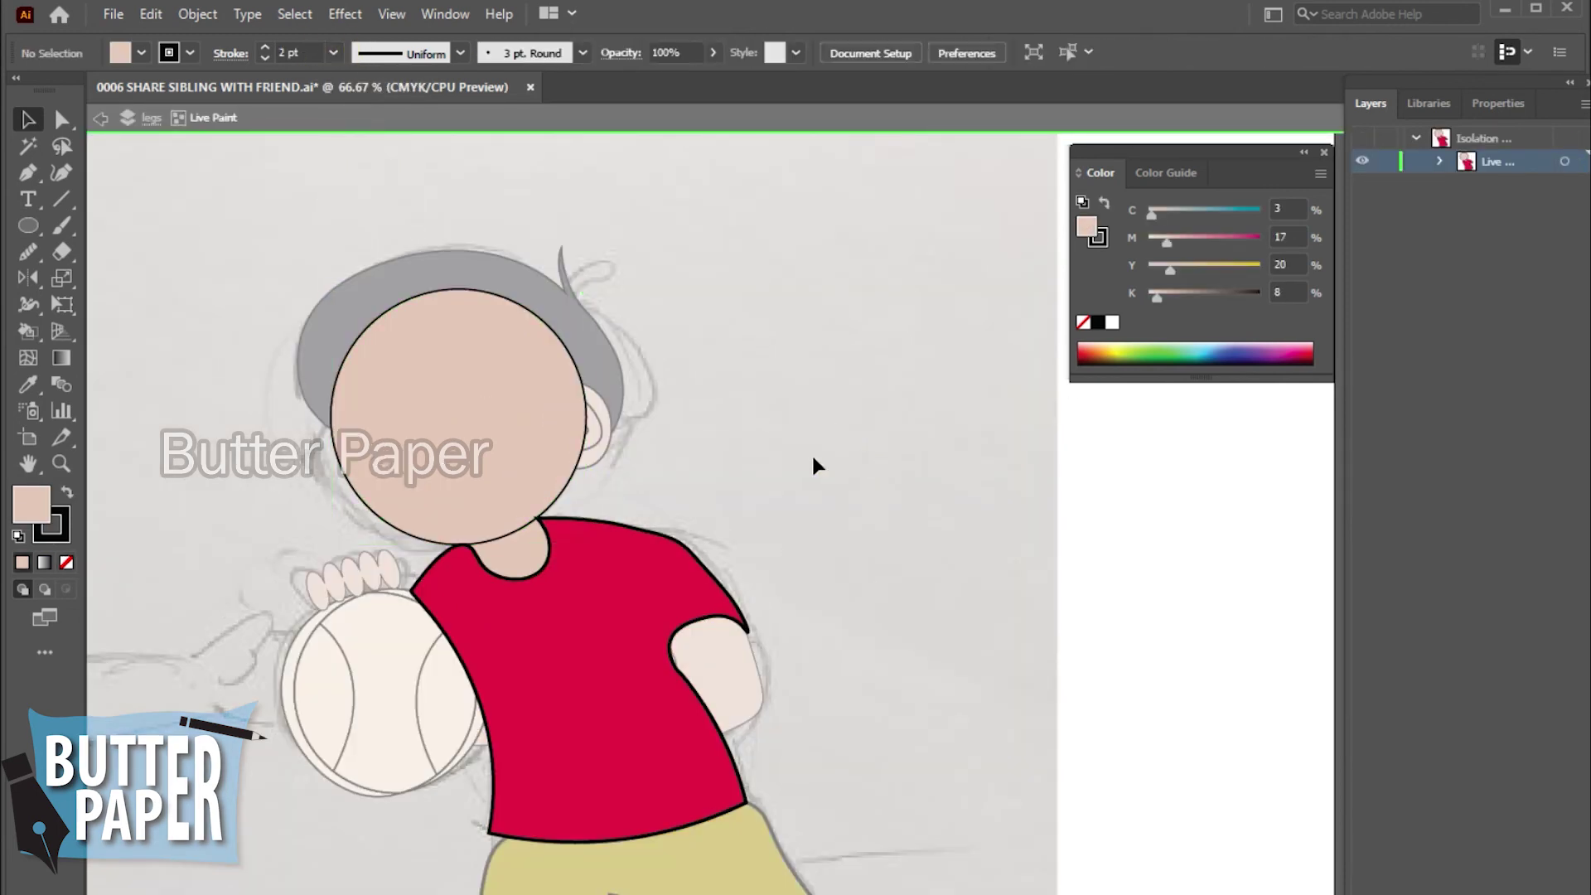
# - Exit isolation mode and check the boy's figure
pyautogui.click(97, 122)
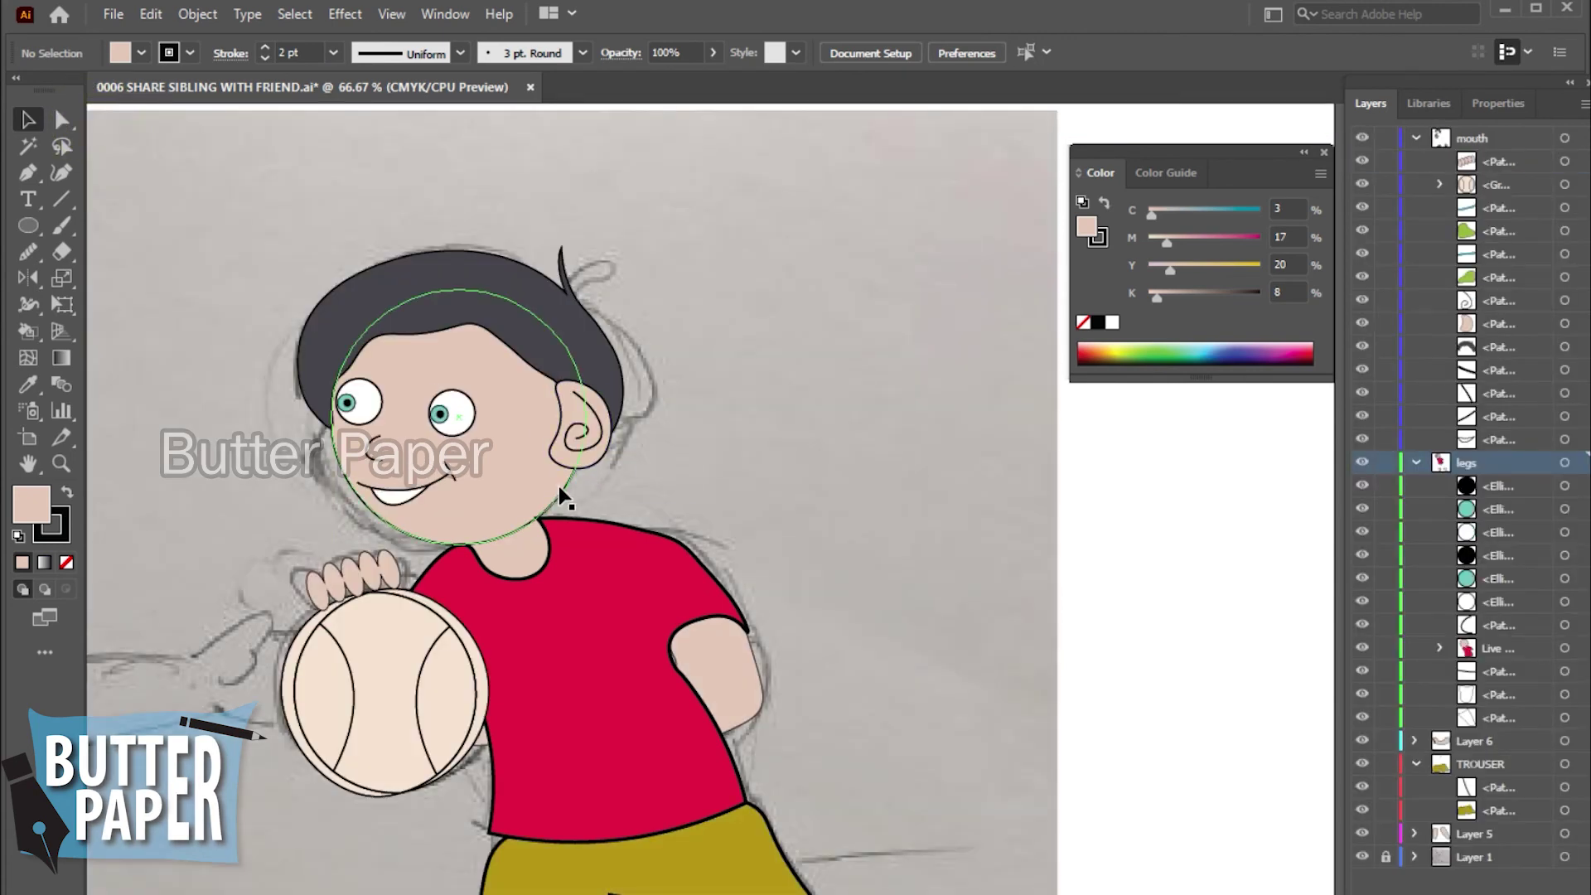
pyautogui.click(712, 571)
pyautogui.click(862, 497)
pyautogui.click(660, 540)
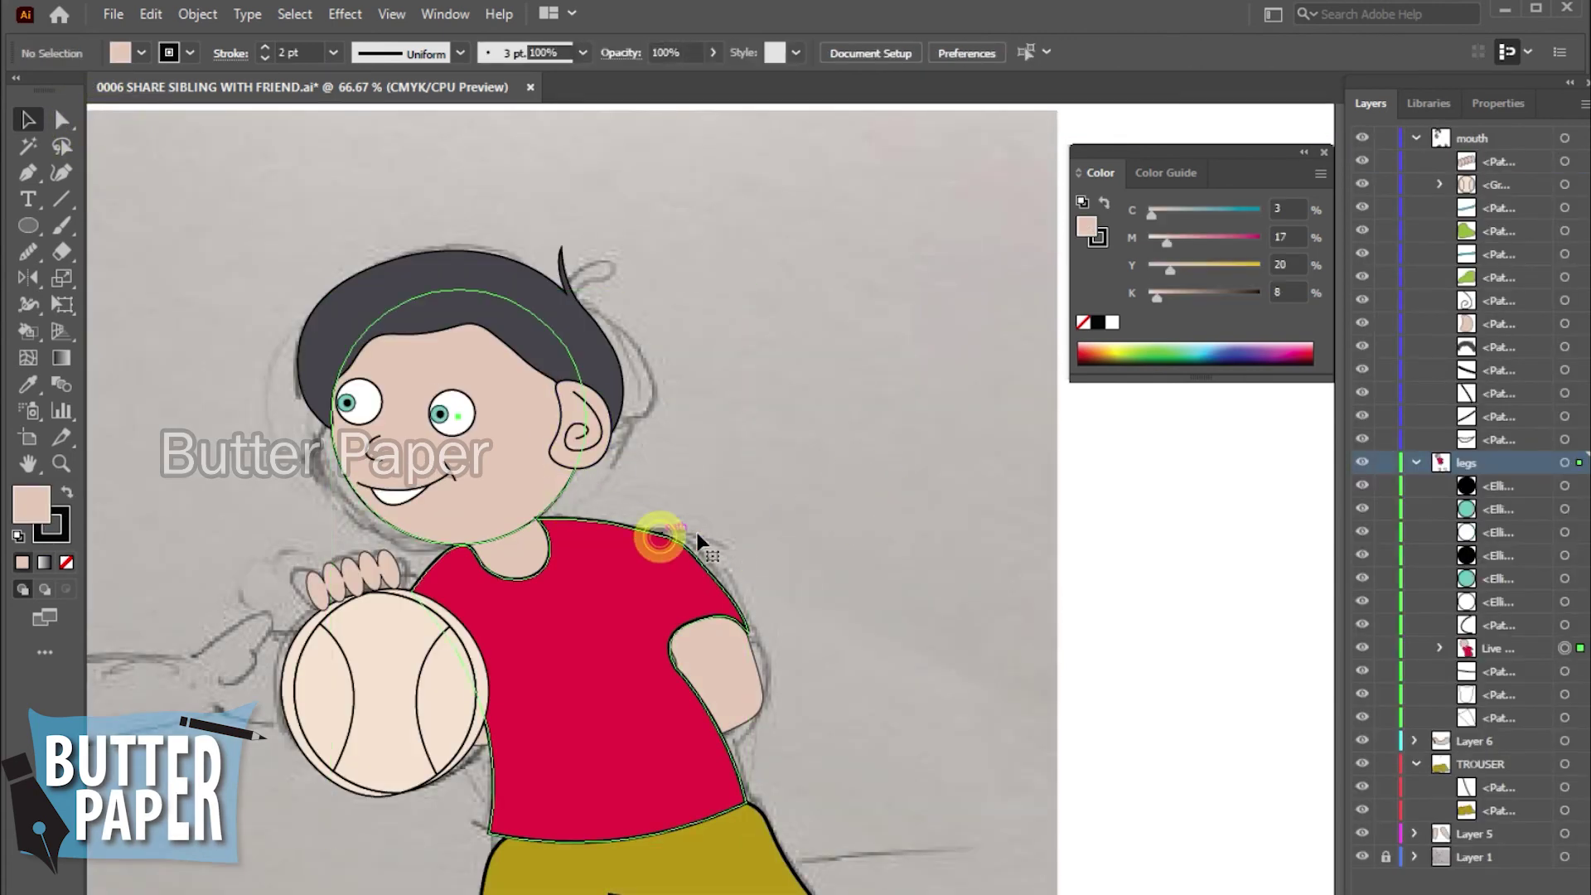
pyautogui.click(878, 509)
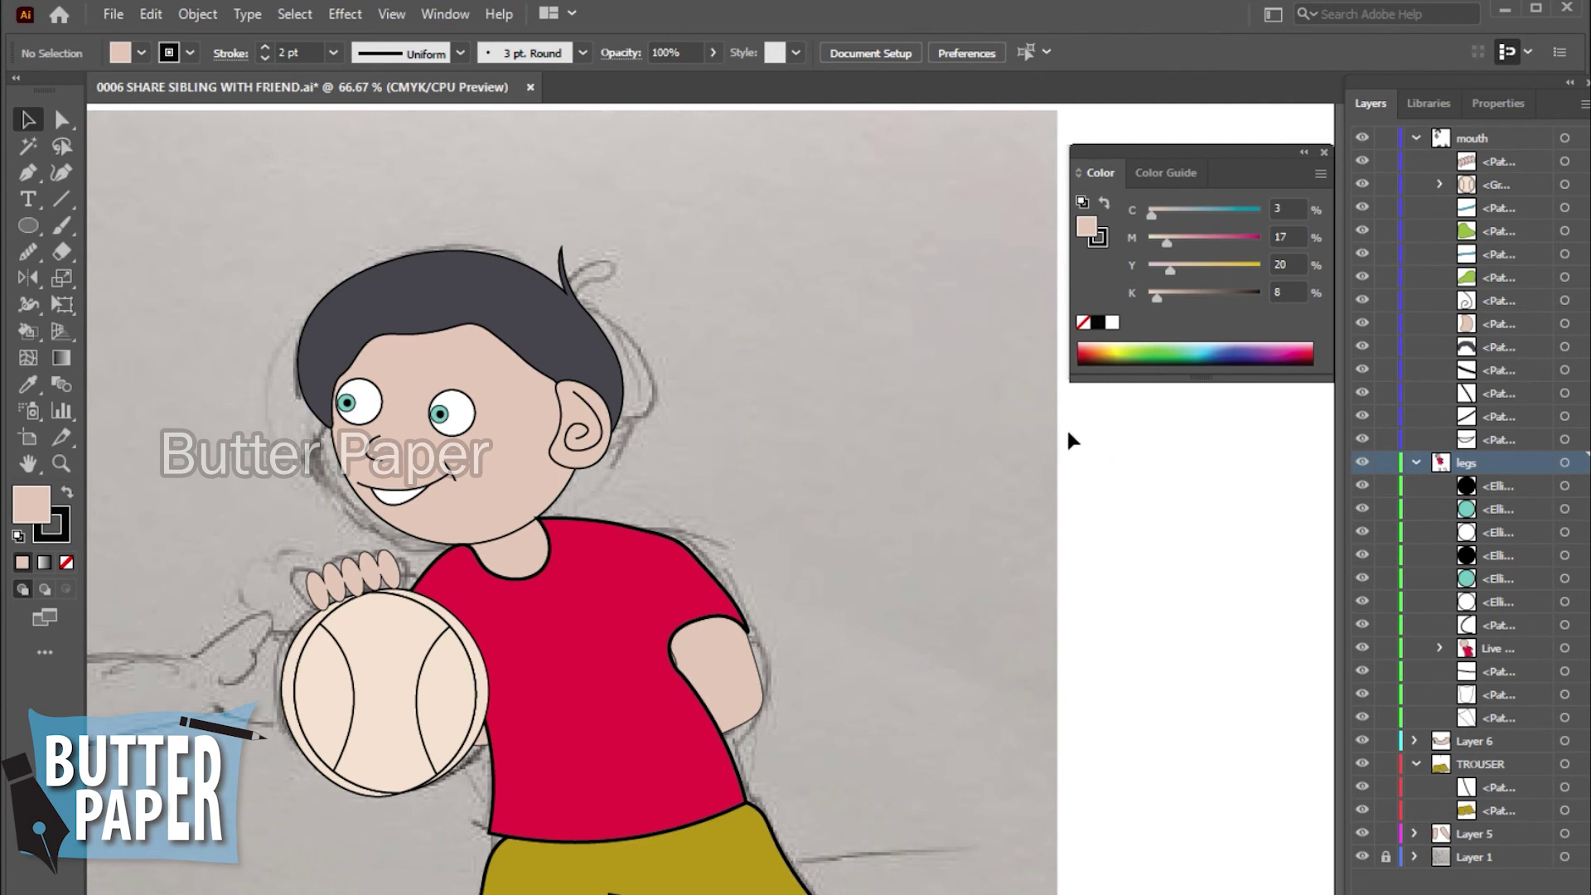
# - Move Layer 6 with the boy's arm above the legs layer, then briefly hide sketch Layer 1
pyautogui.hotkey('ctrl', '0')
pyautogui.click(1416, 462)
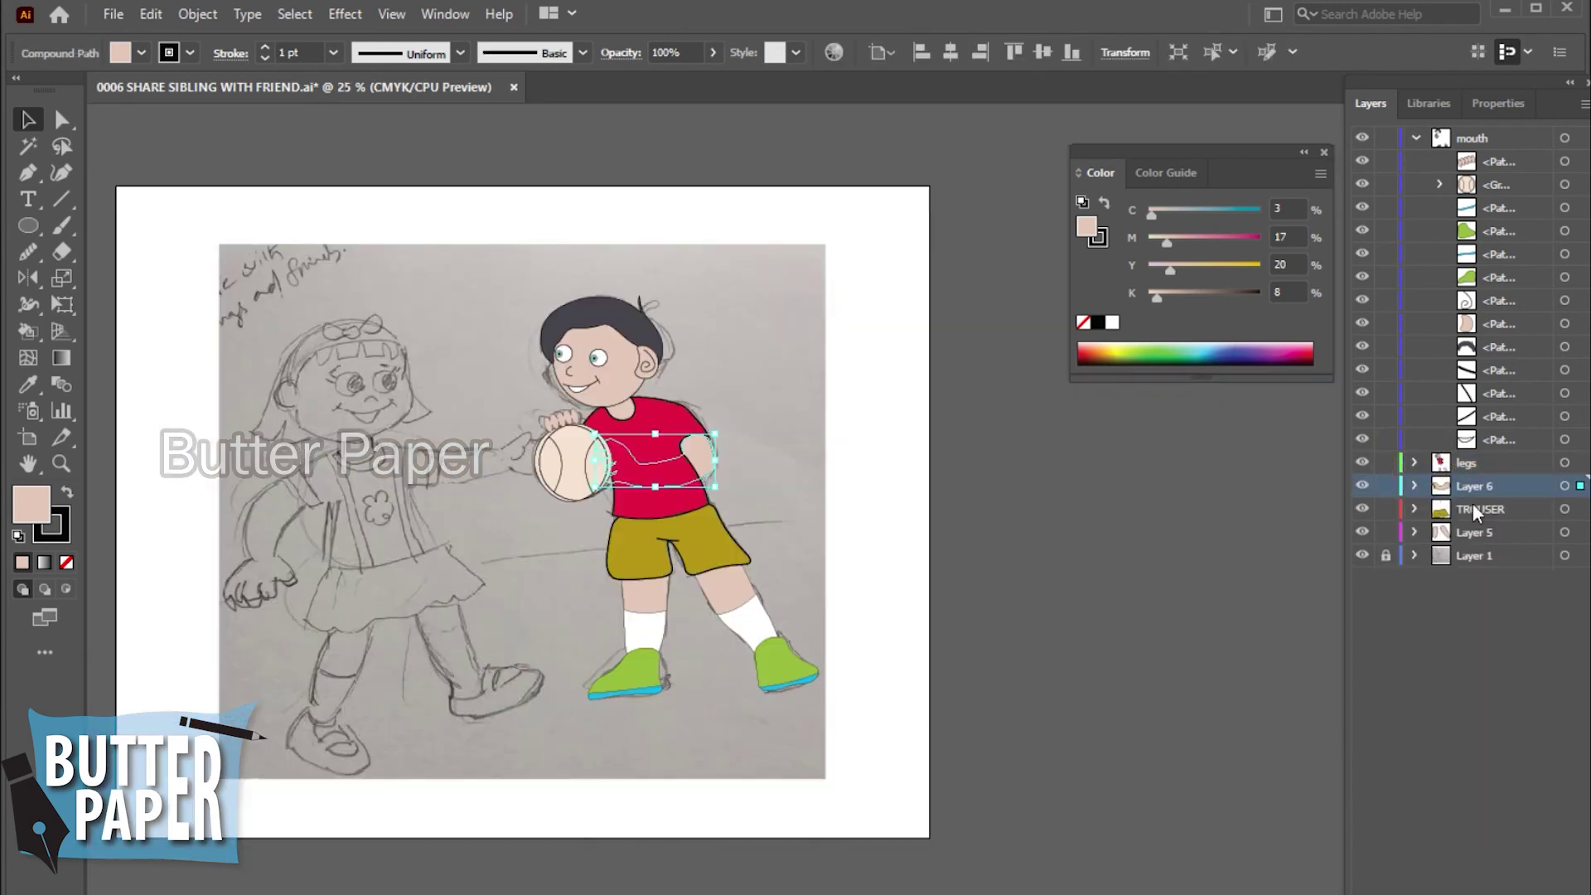
pyautogui.click(1471, 486)
pyautogui.click(1414, 485)
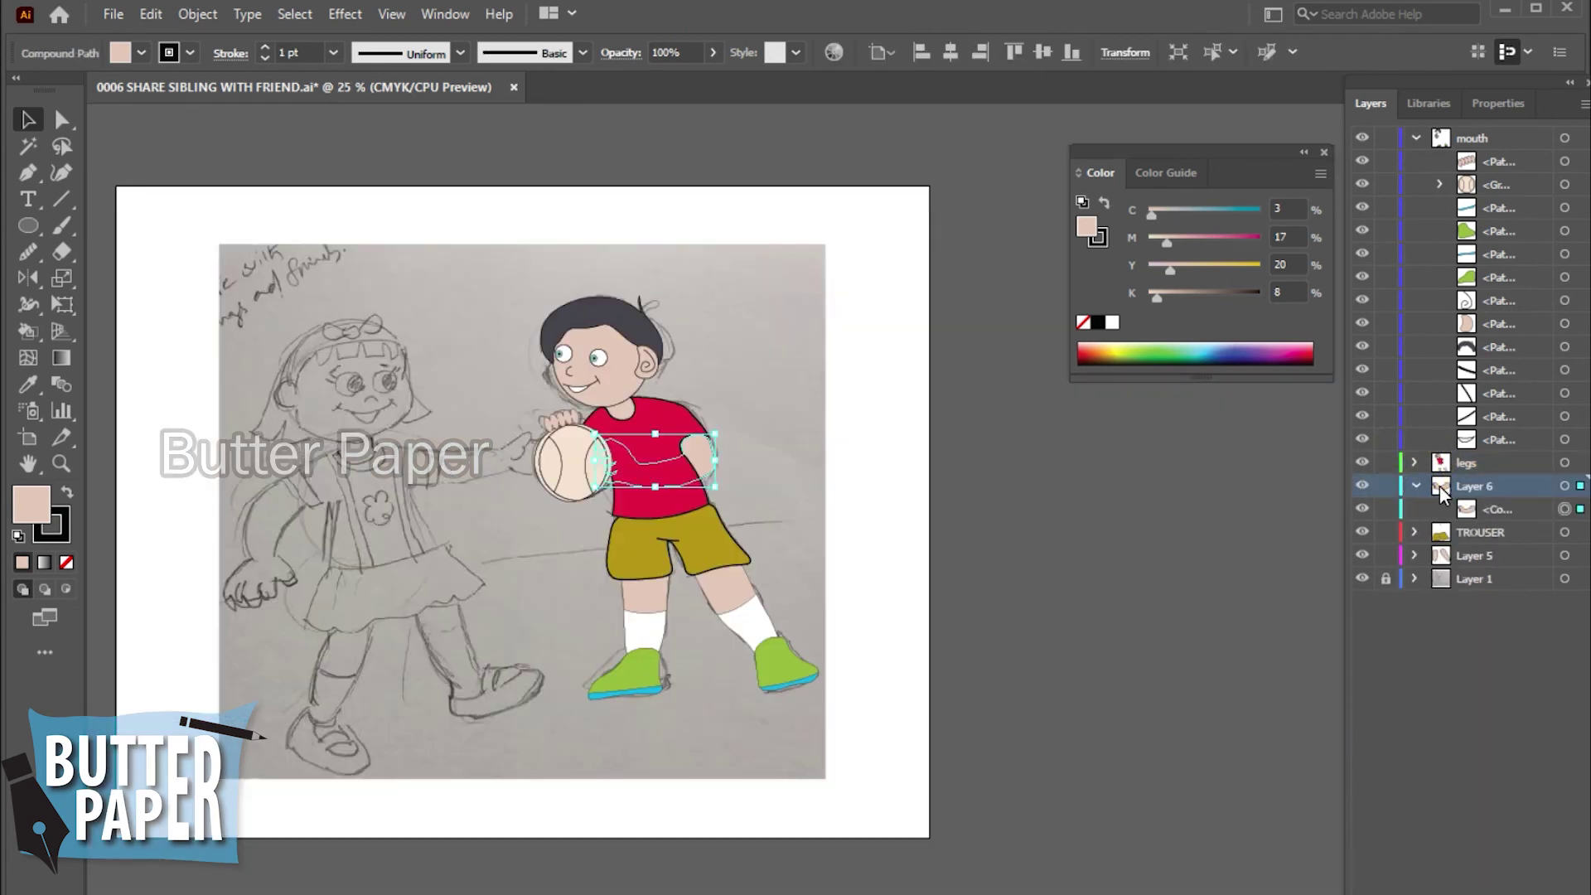
pyautogui.click(1414, 485)
pyautogui.moveTo(1479, 488); pyautogui.dragTo(1483, 457)
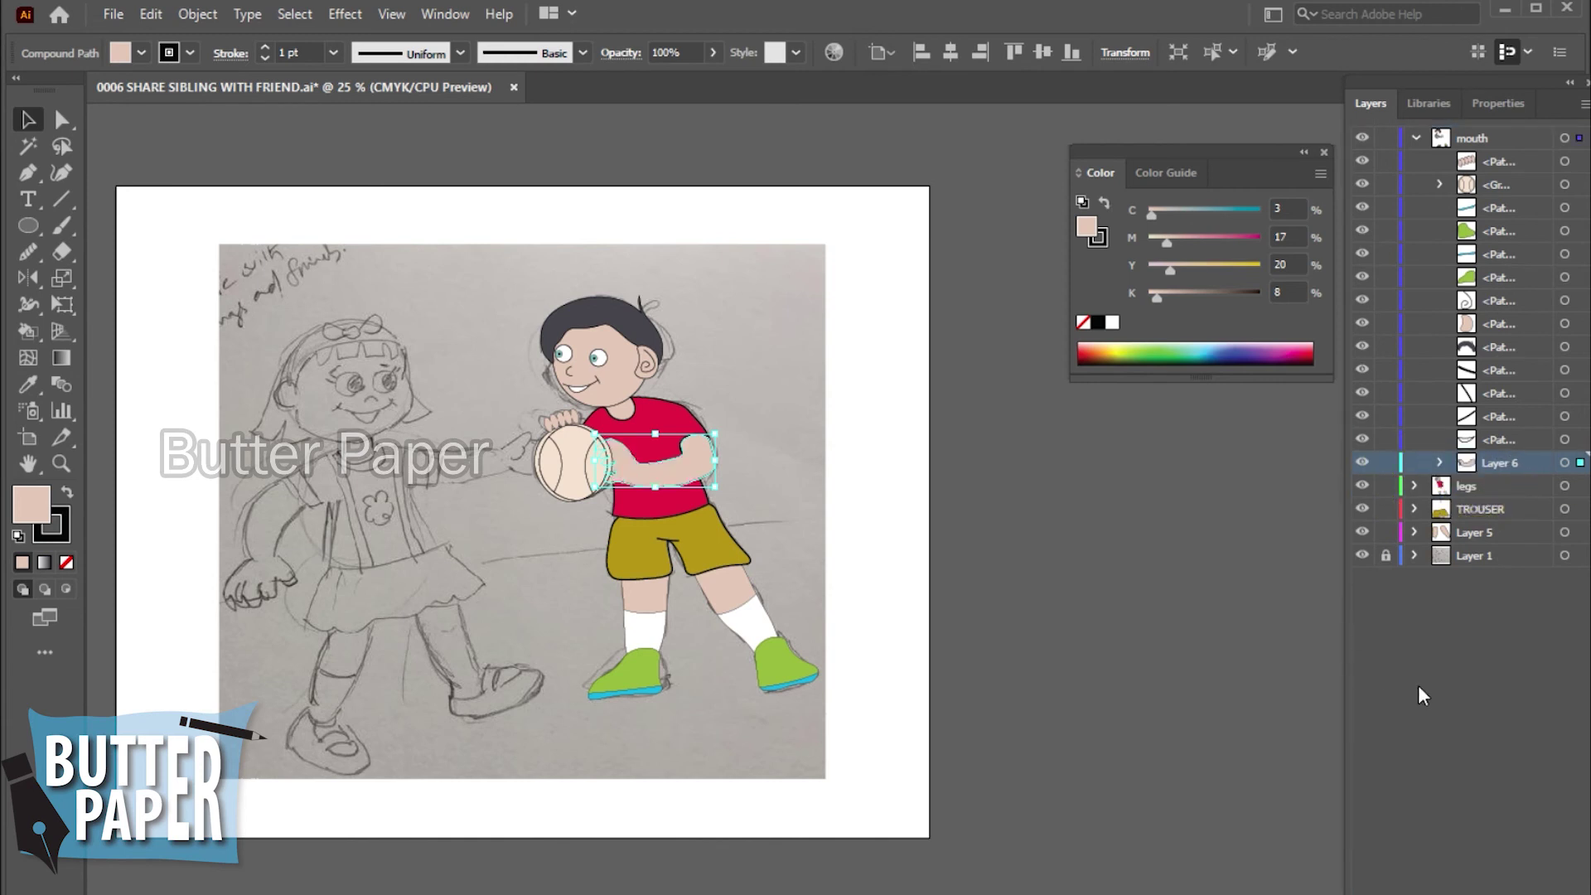
pyautogui.click(1222, 726)
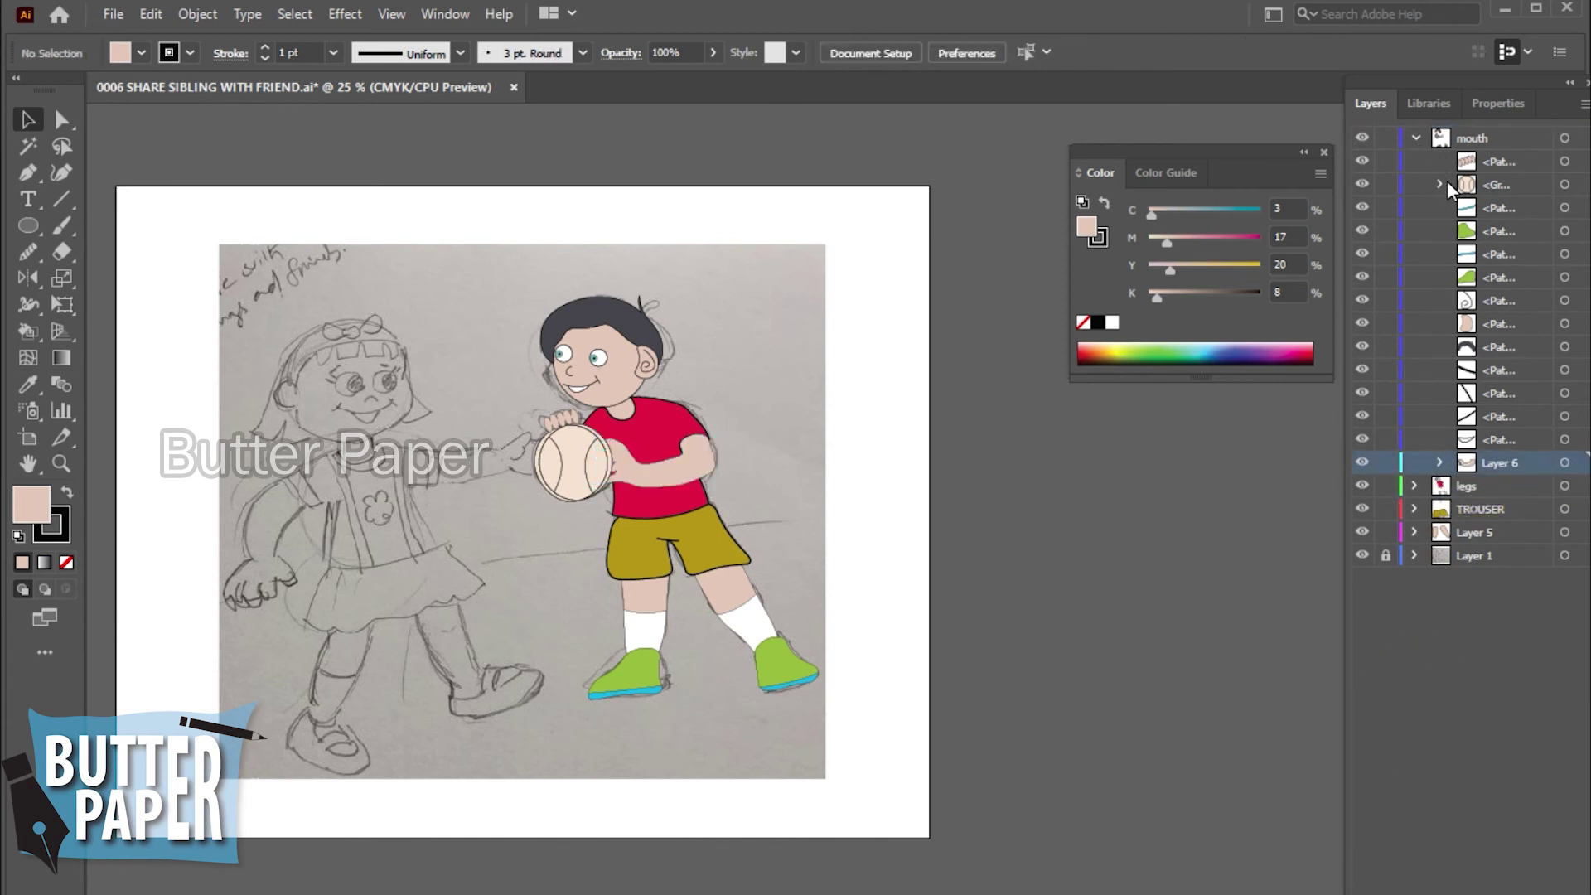
pyautogui.click(1416, 137)
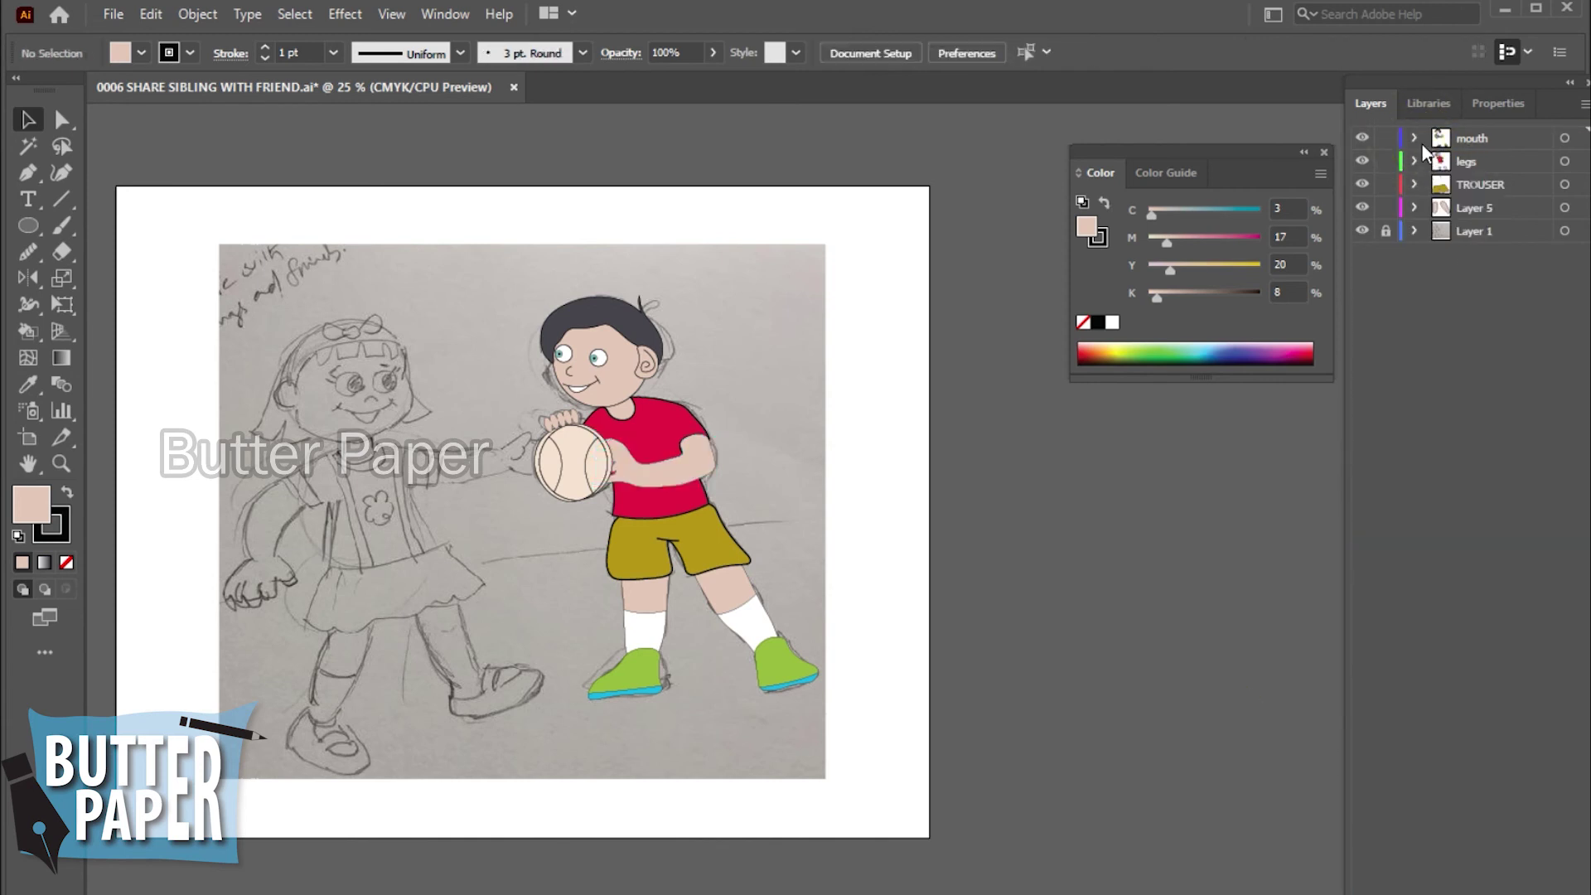
pyautogui.click(1361, 232)
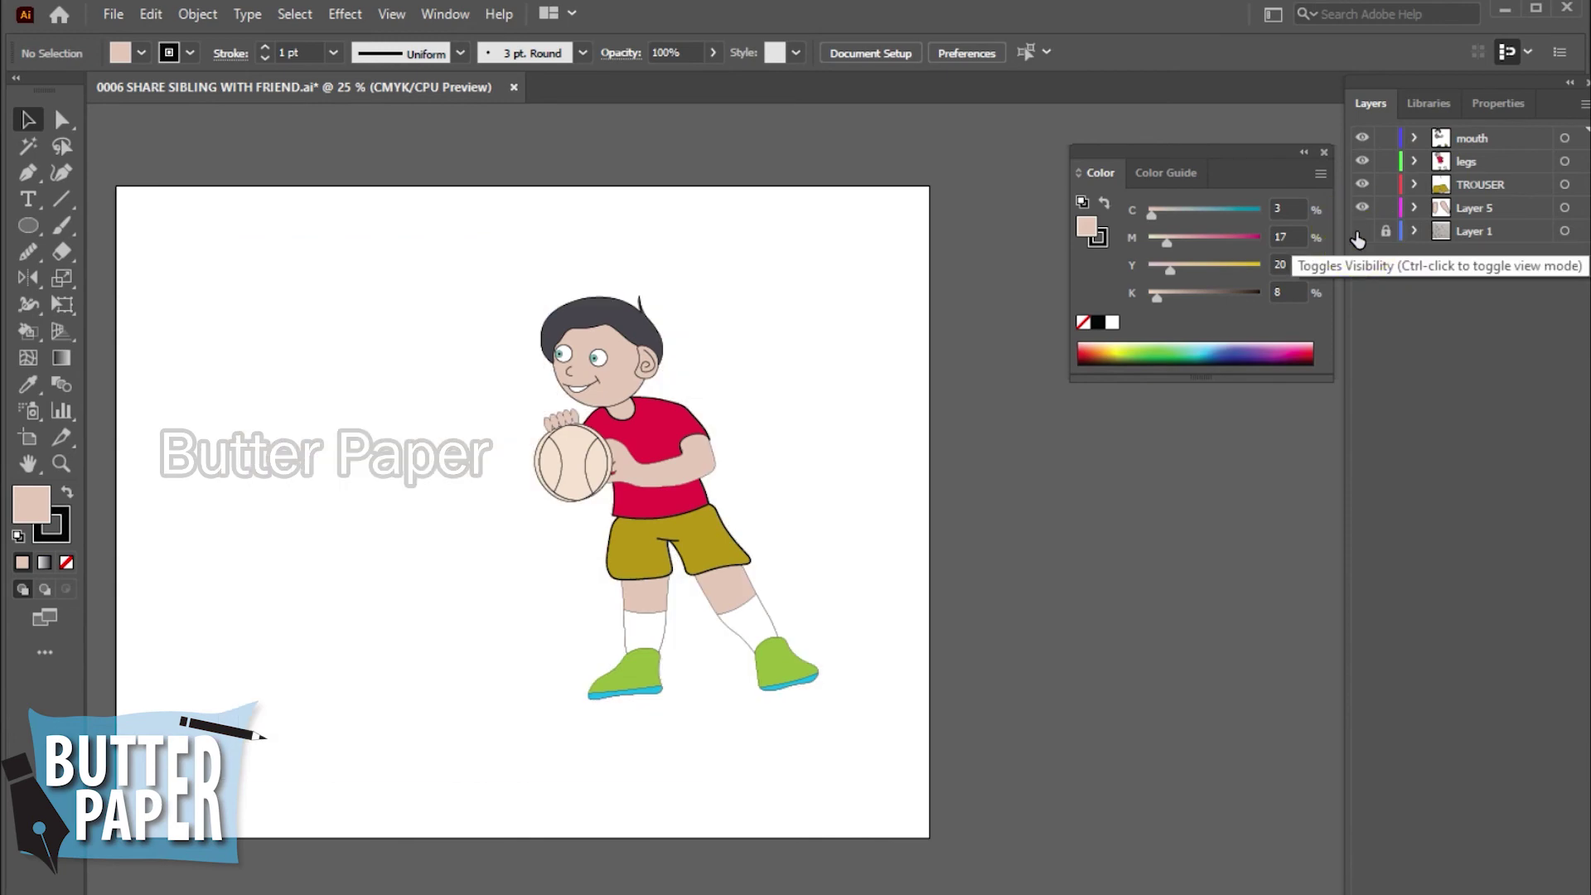
pyautogui.click(1362, 231)
# - Zoom in on the boy's mouth and try a red fill on it
pyautogui.press('z')
pyautogui.moveTo(827, 558); pyautogui.dragTo(1014, 598)
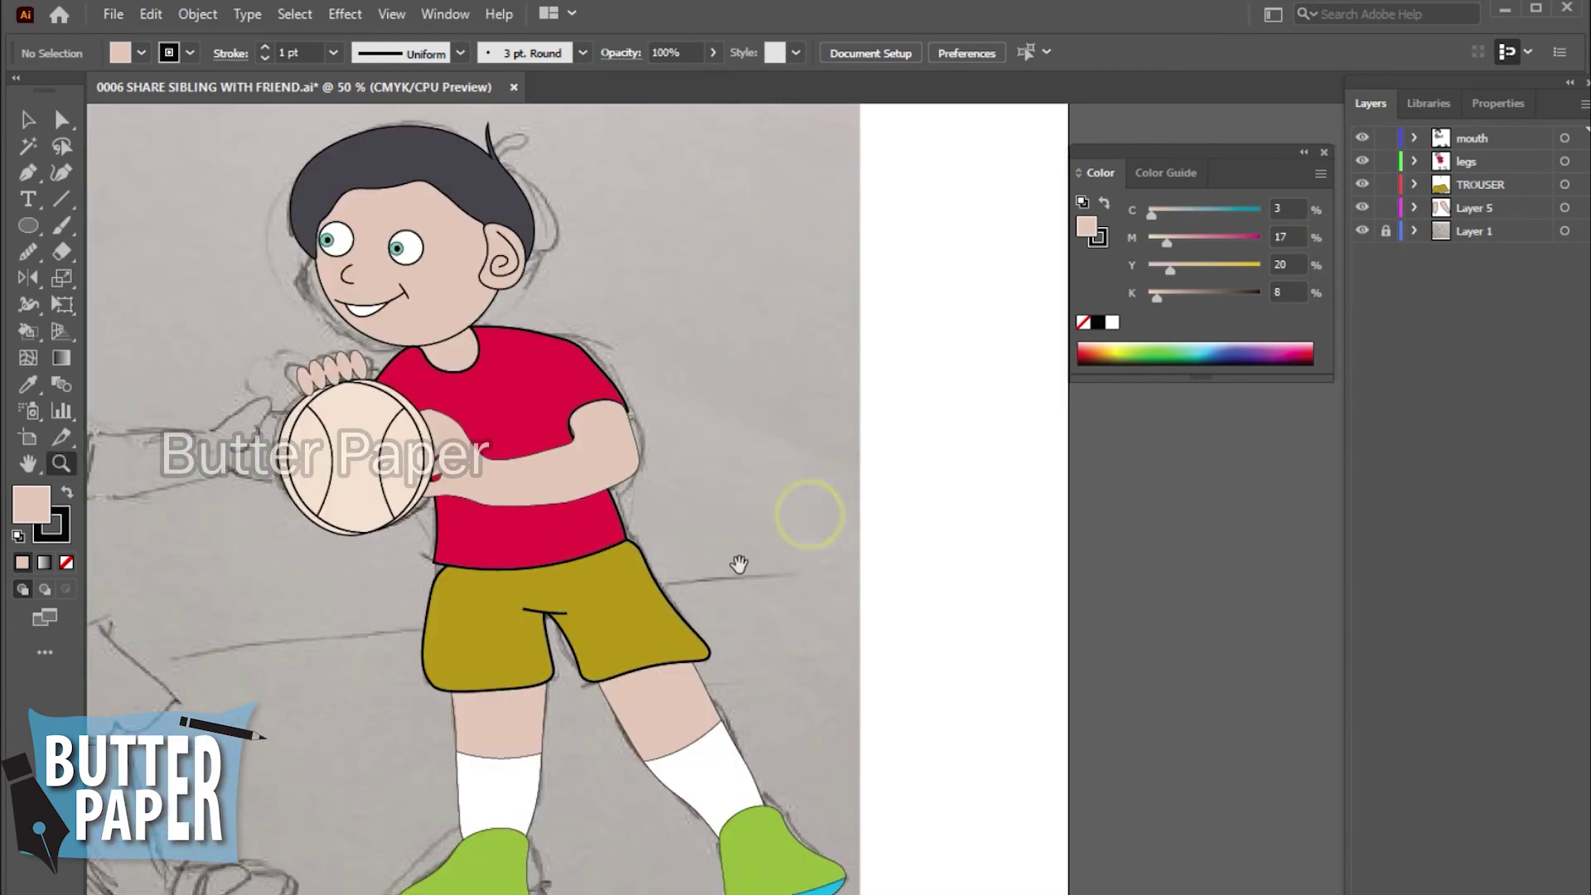
pyautogui.click(1014, 598)
pyautogui.press('v')
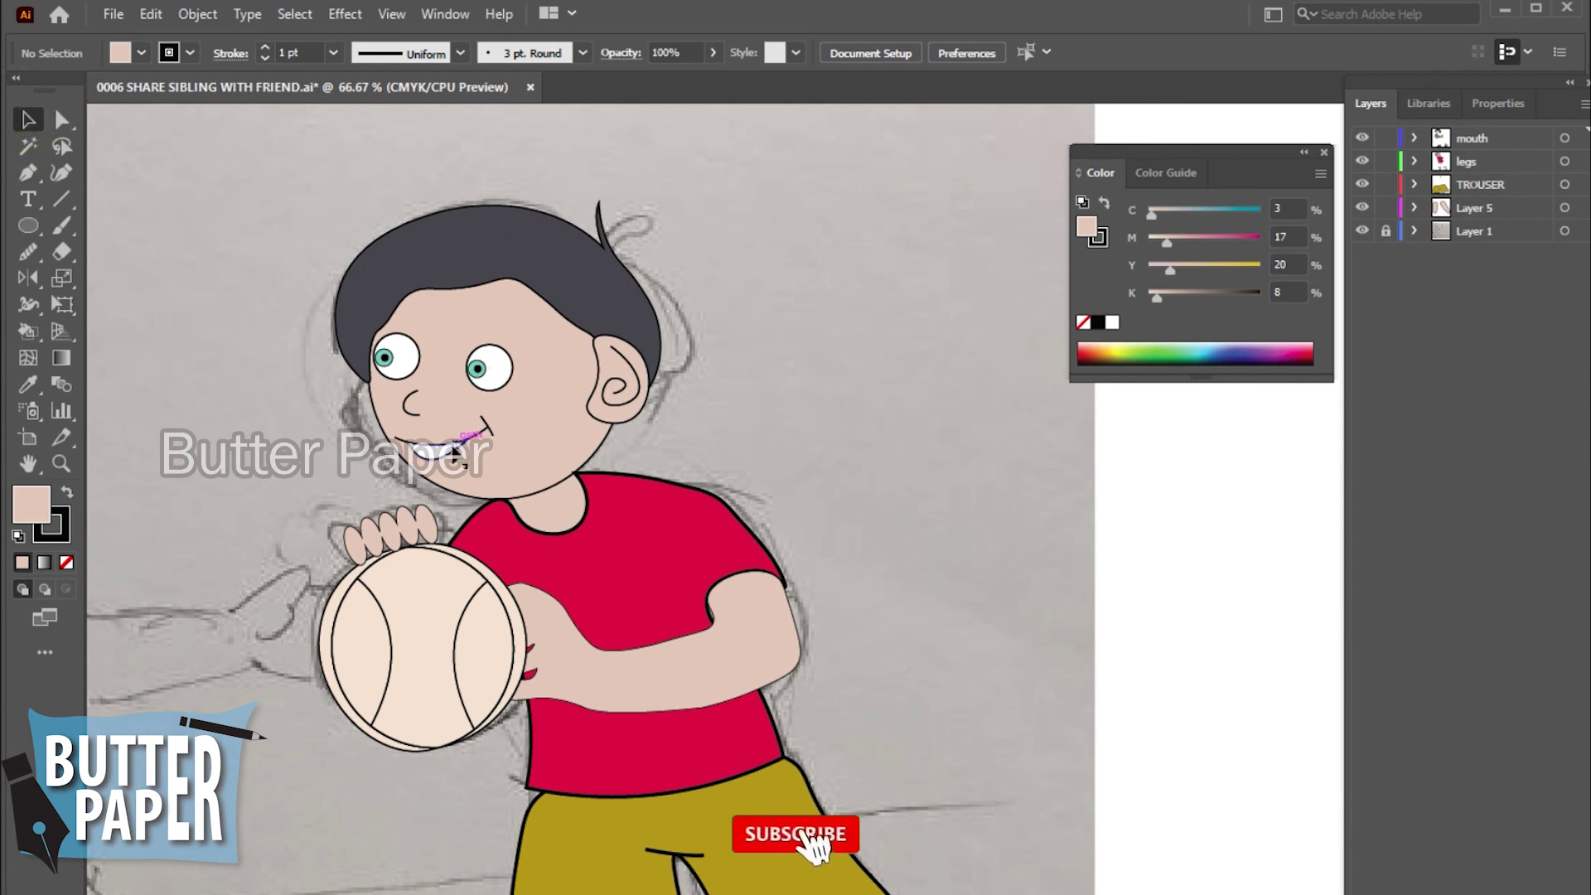
pyautogui.click(447, 448)
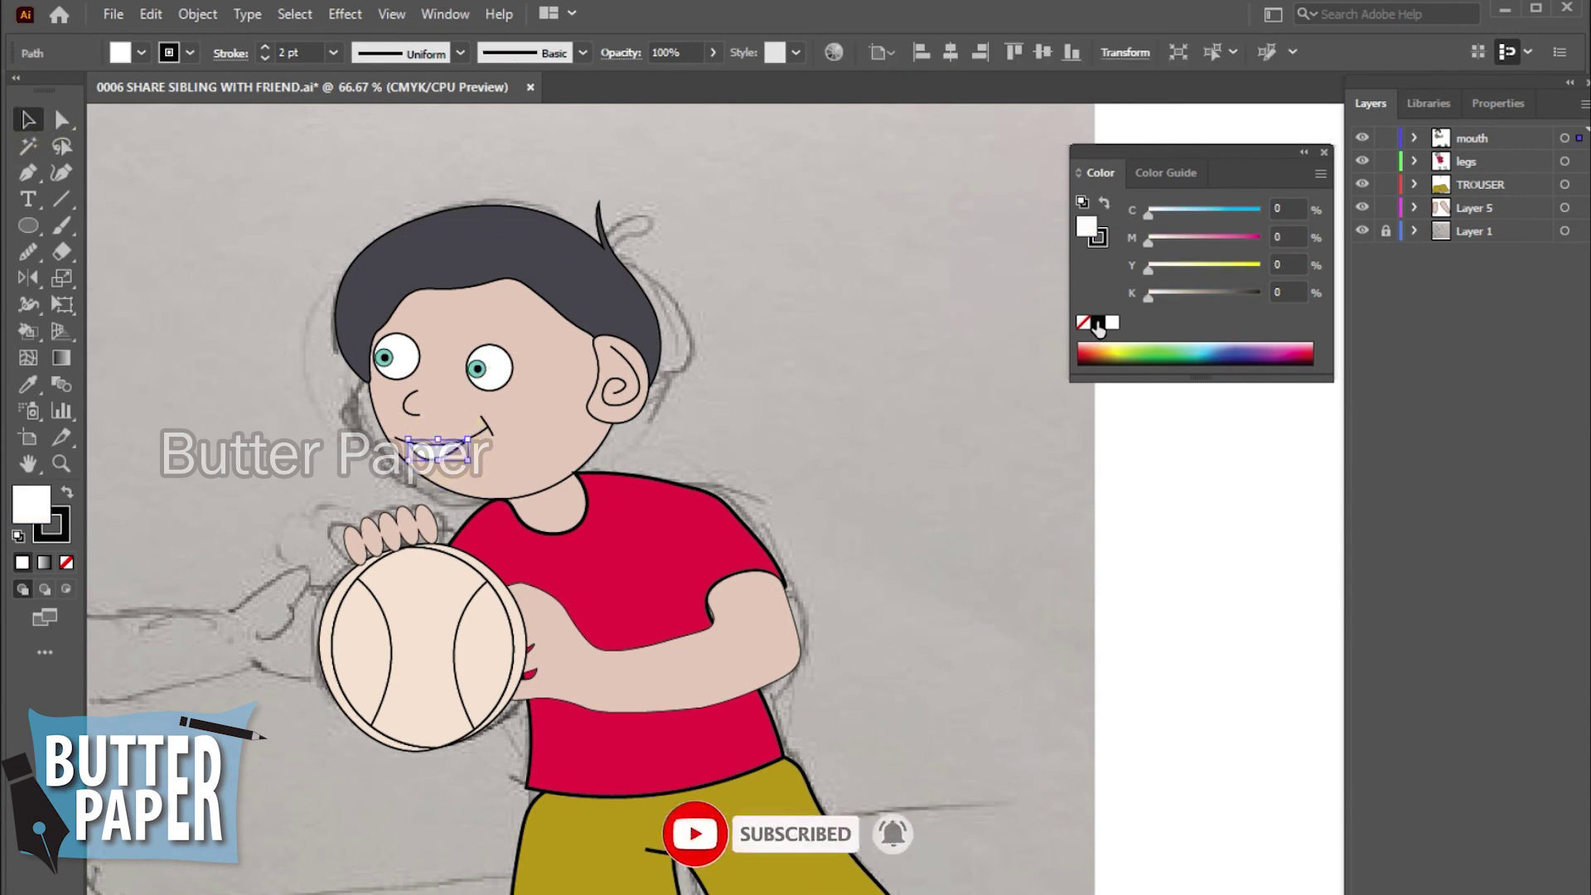
pyautogui.click(1081, 350)
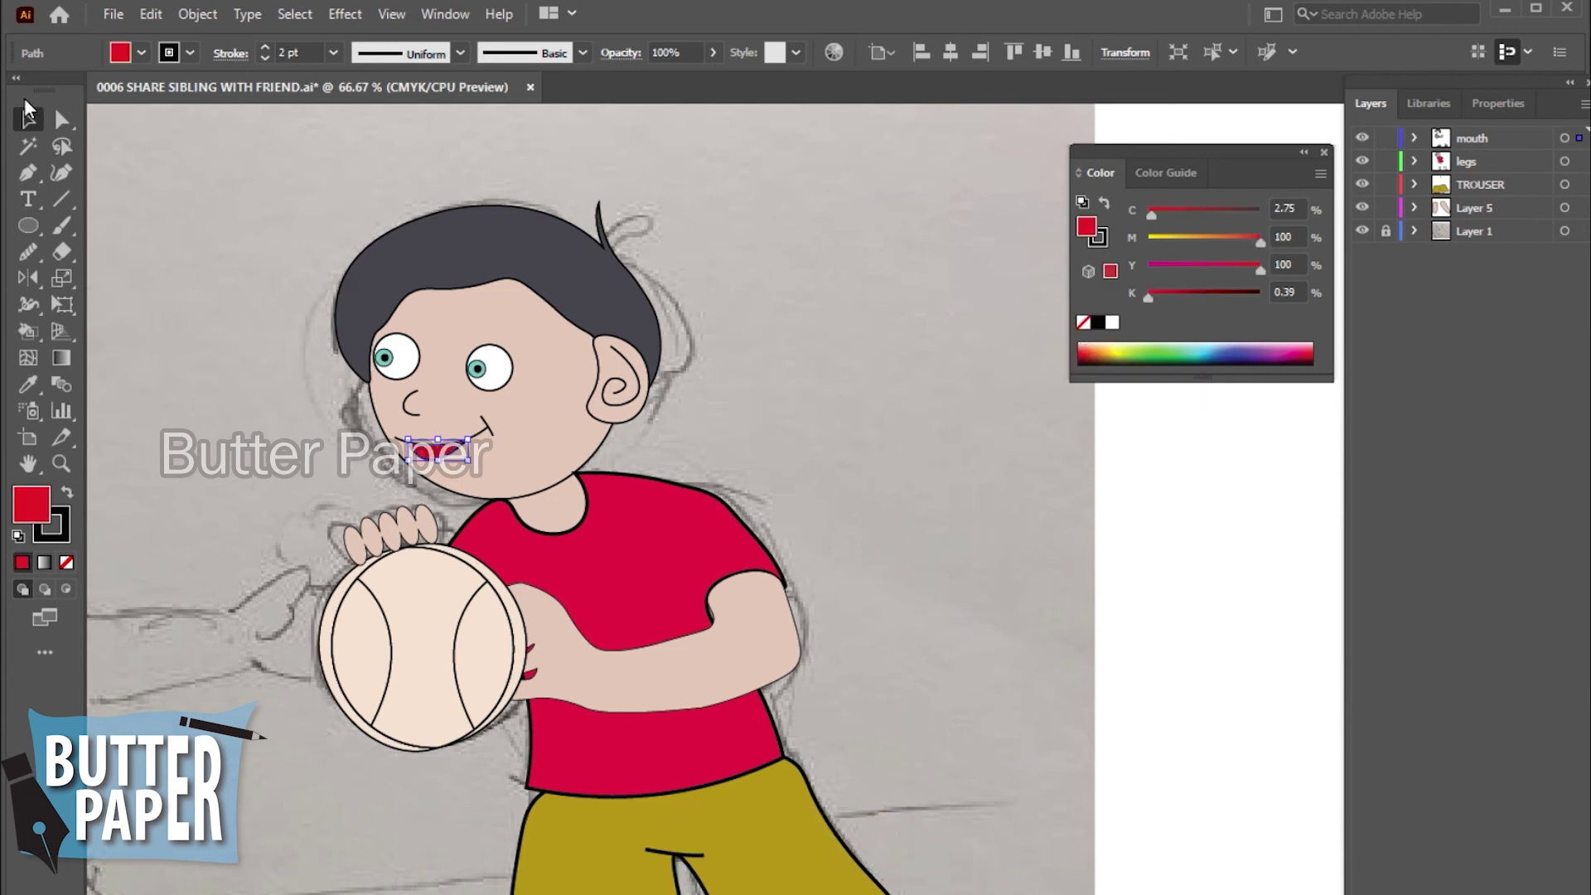
pyautogui.click(1133, 596)
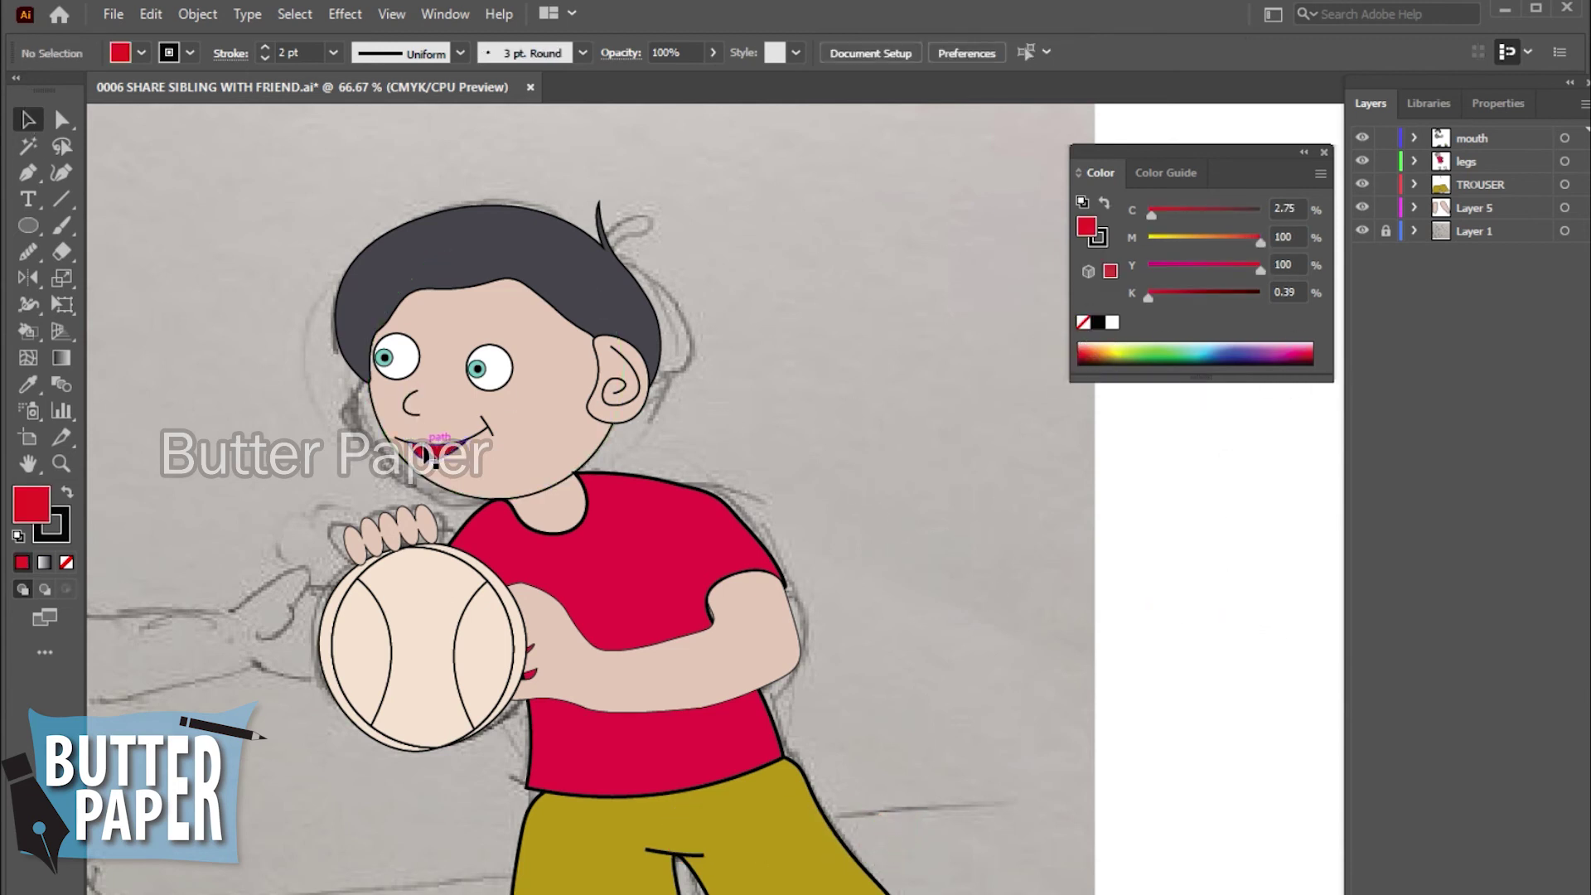
# - Try magenta, then settle on pink (C0 M98.82 Y39.22) for the mouth fill
pyautogui.click(439, 452)
pyautogui.click(1286, 348)
pyautogui.click(1094, 586)
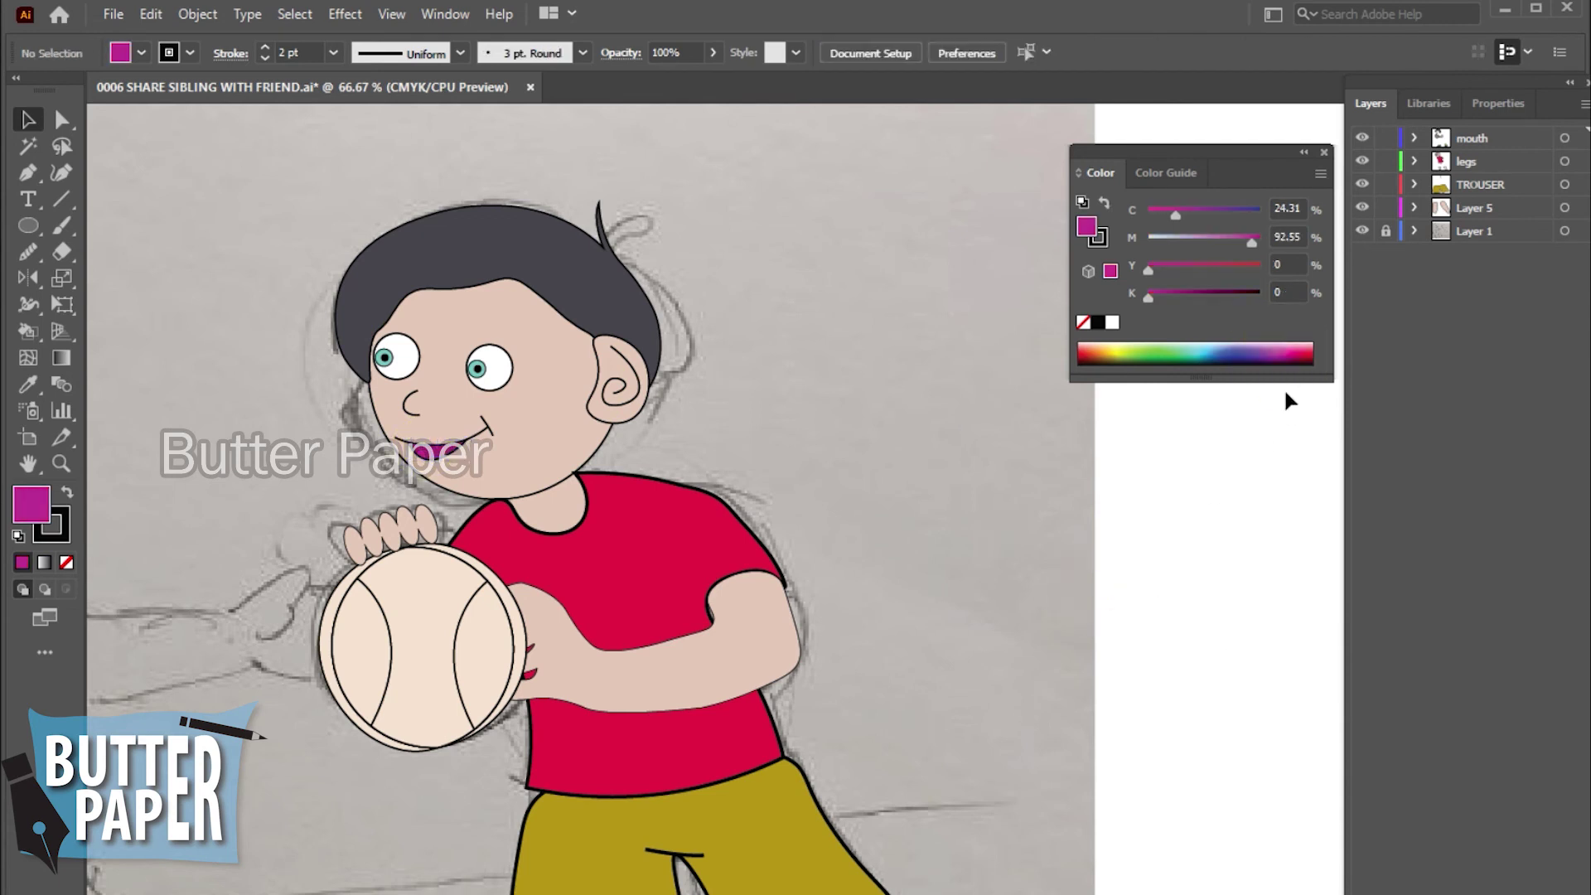
pyautogui.click(439, 451)
pyautogui.click(1303, 348)
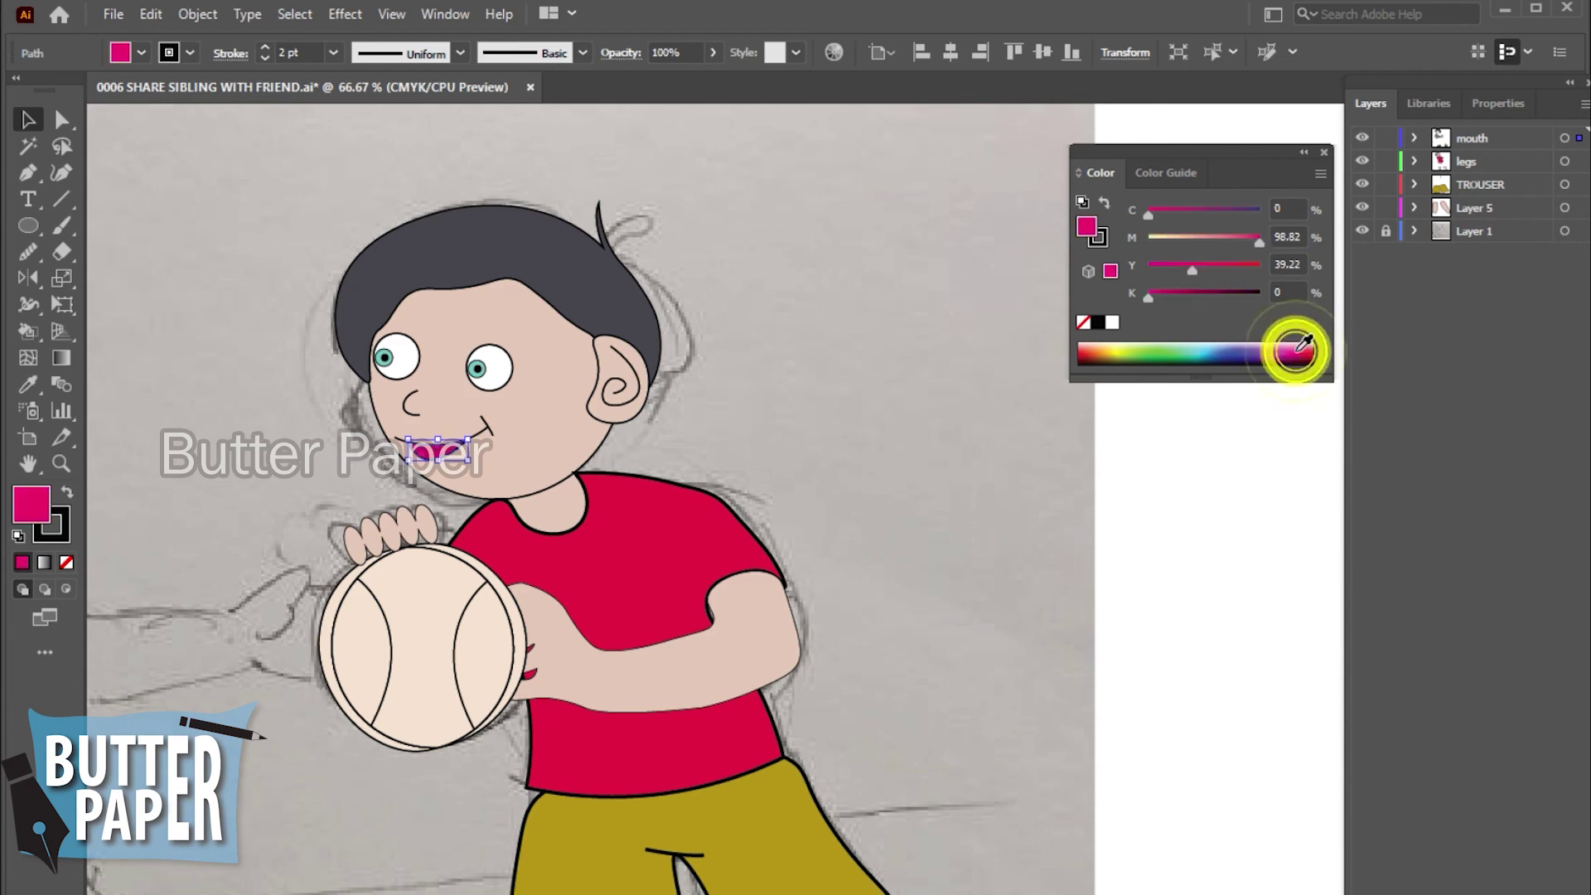
pyautogui.click(1061, 433)
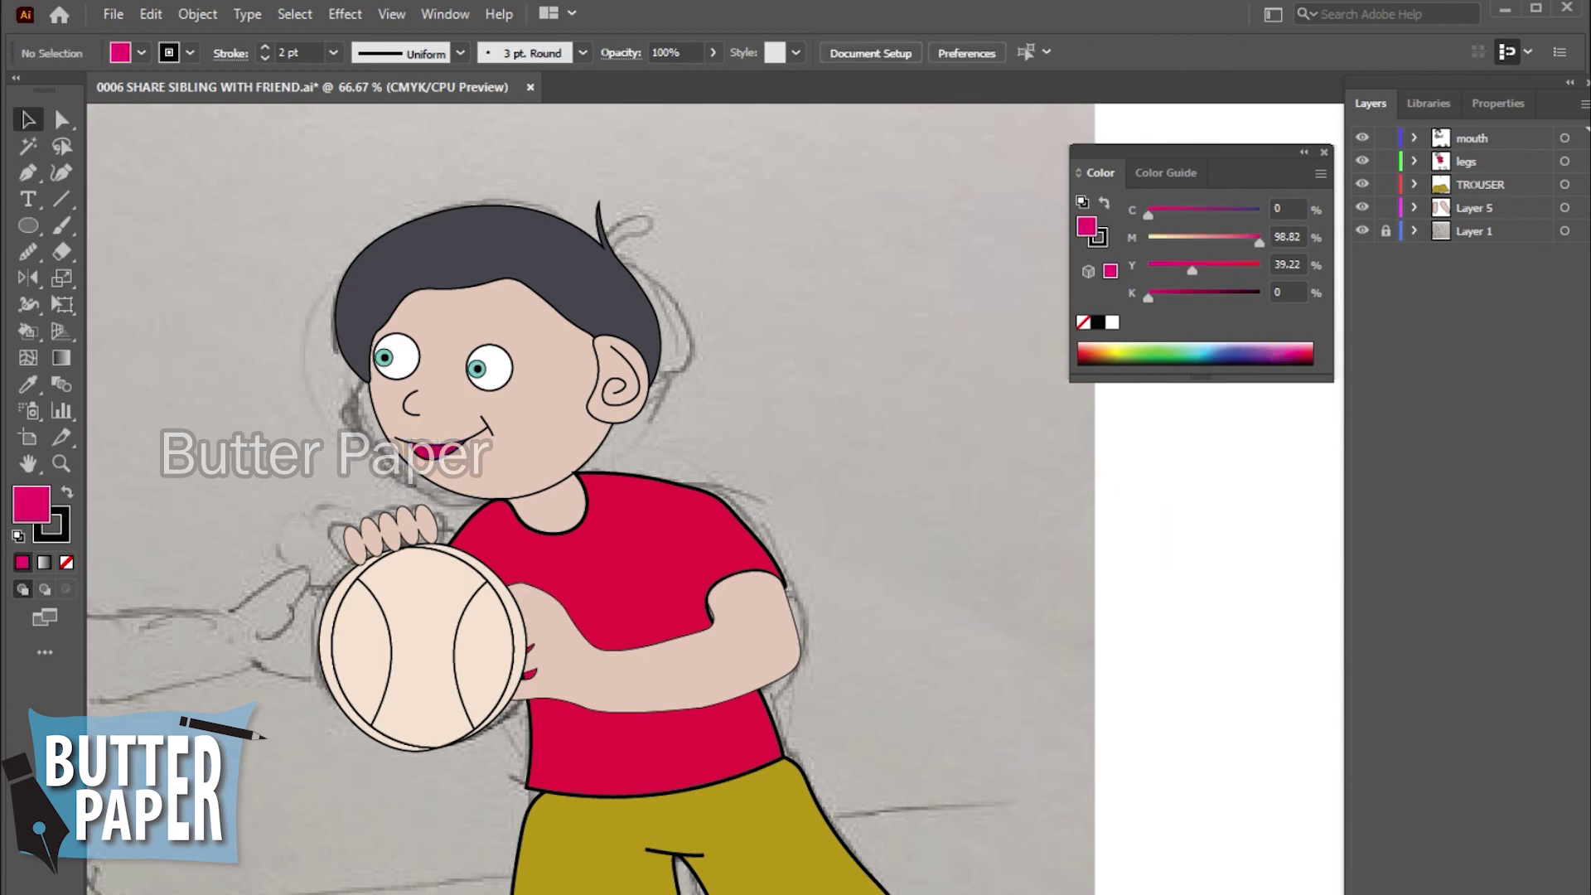
pyautogui.press('z')
pyautogui.keyDown('alt'); pyautogui.click(1090, 777); pyautogui.keyUp('alt')
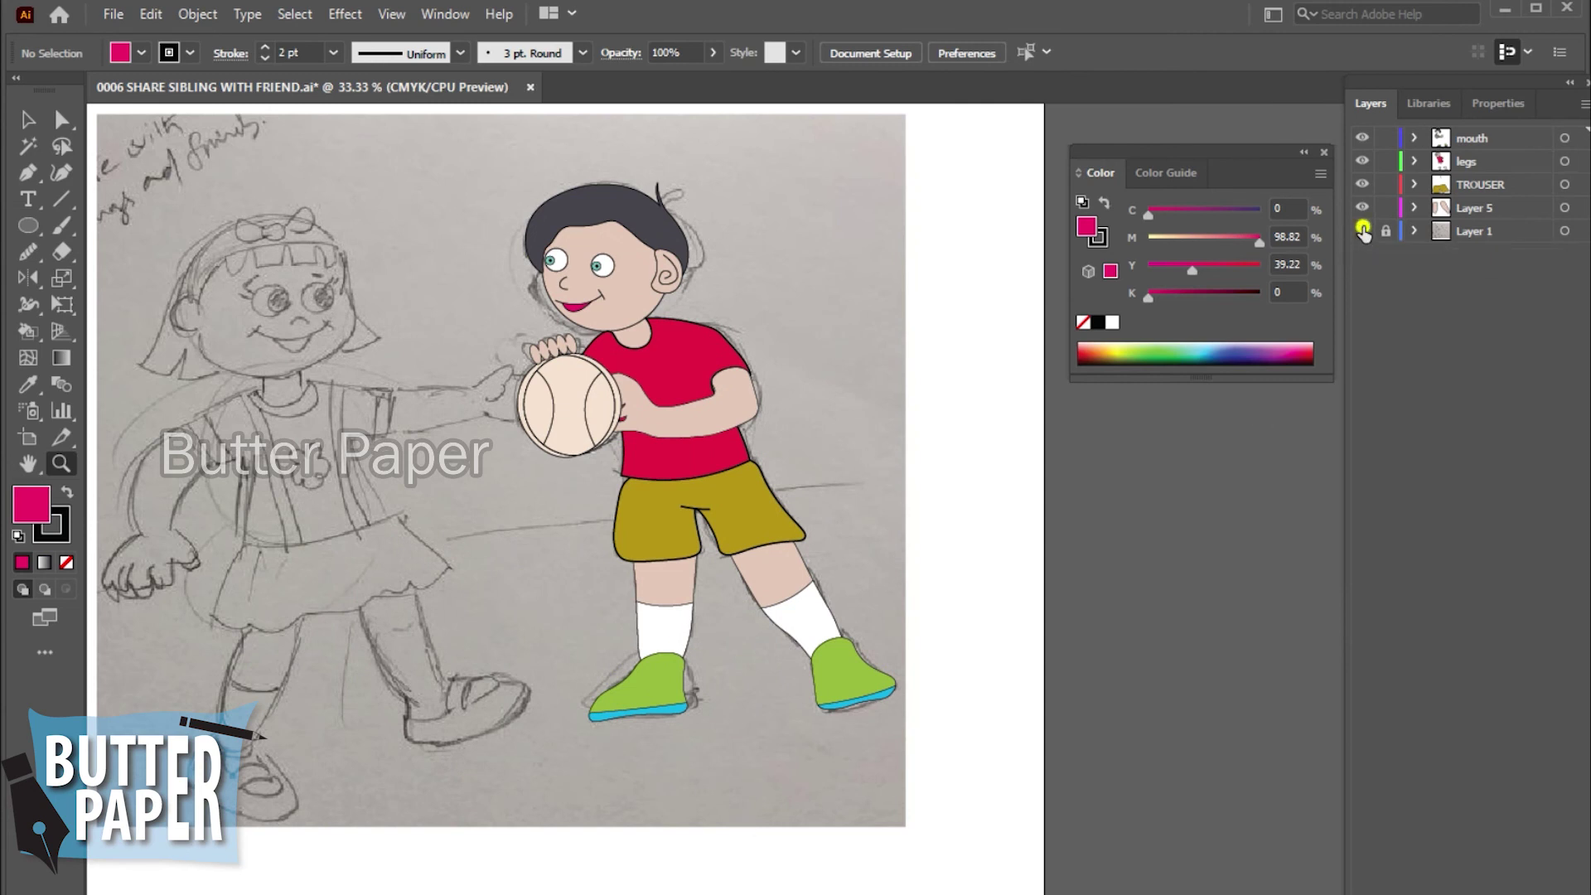
# - Toggle the pencil sketch layer off and on, then save the drawing
pyautogui.click(1363, 230)
pyautogui.click(1362, 230)
pyautogui.click(113, 15)
pyautogui.click(149, 216)
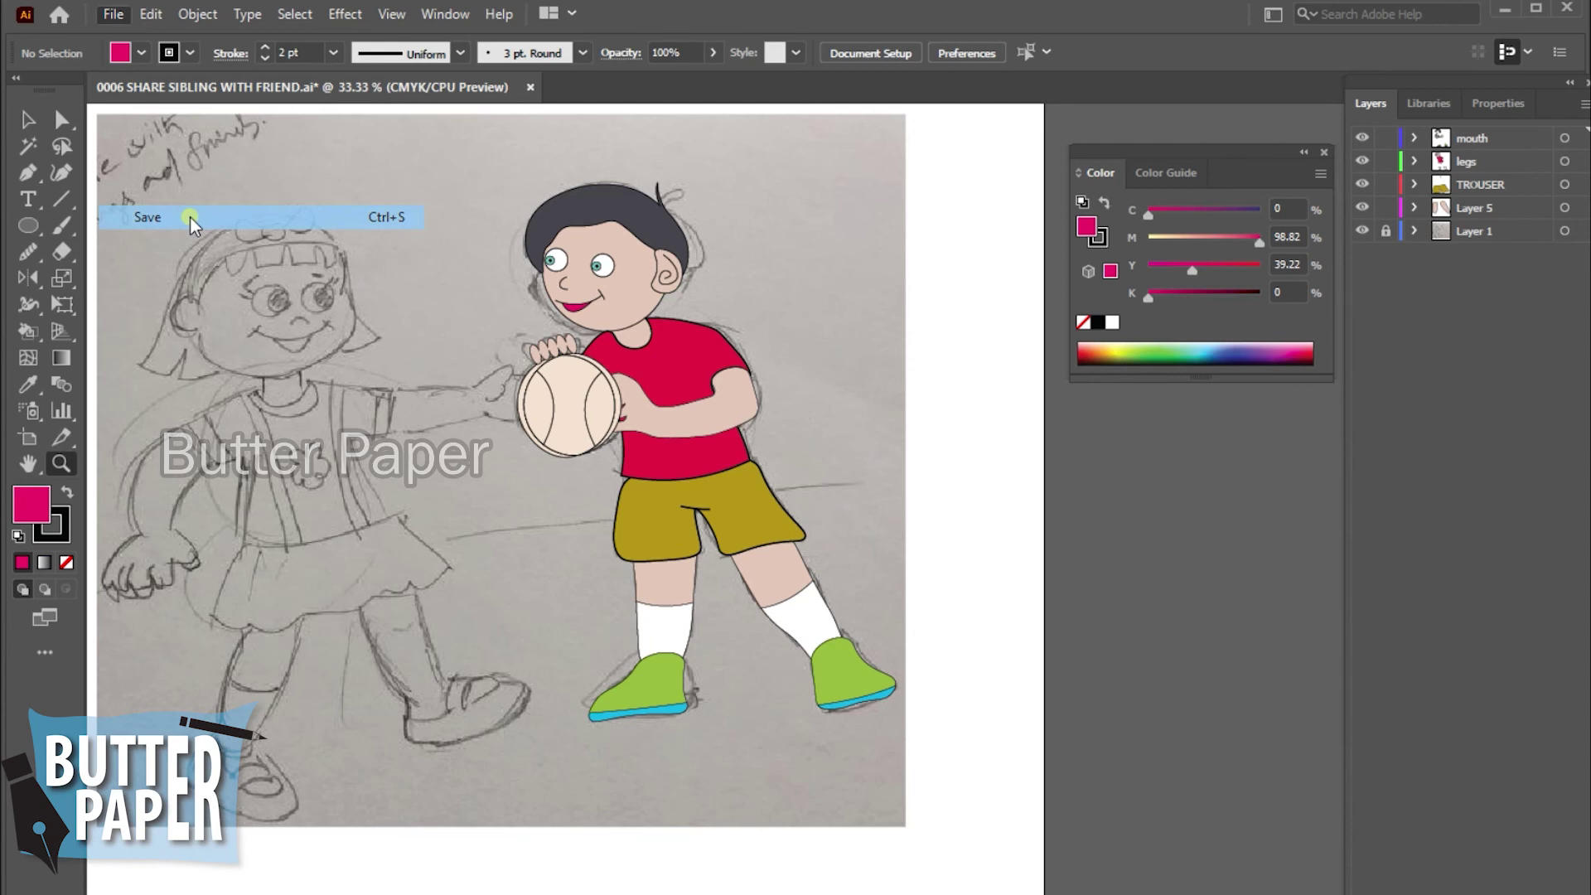
pyautogui.click(114, 14)
pyautogui.click(533, 526)
# - Pan toward the girl and move the Color panel off the drawing
pyautogui.moveTo(532, 525); pyautogui.dragTo(685, 532)
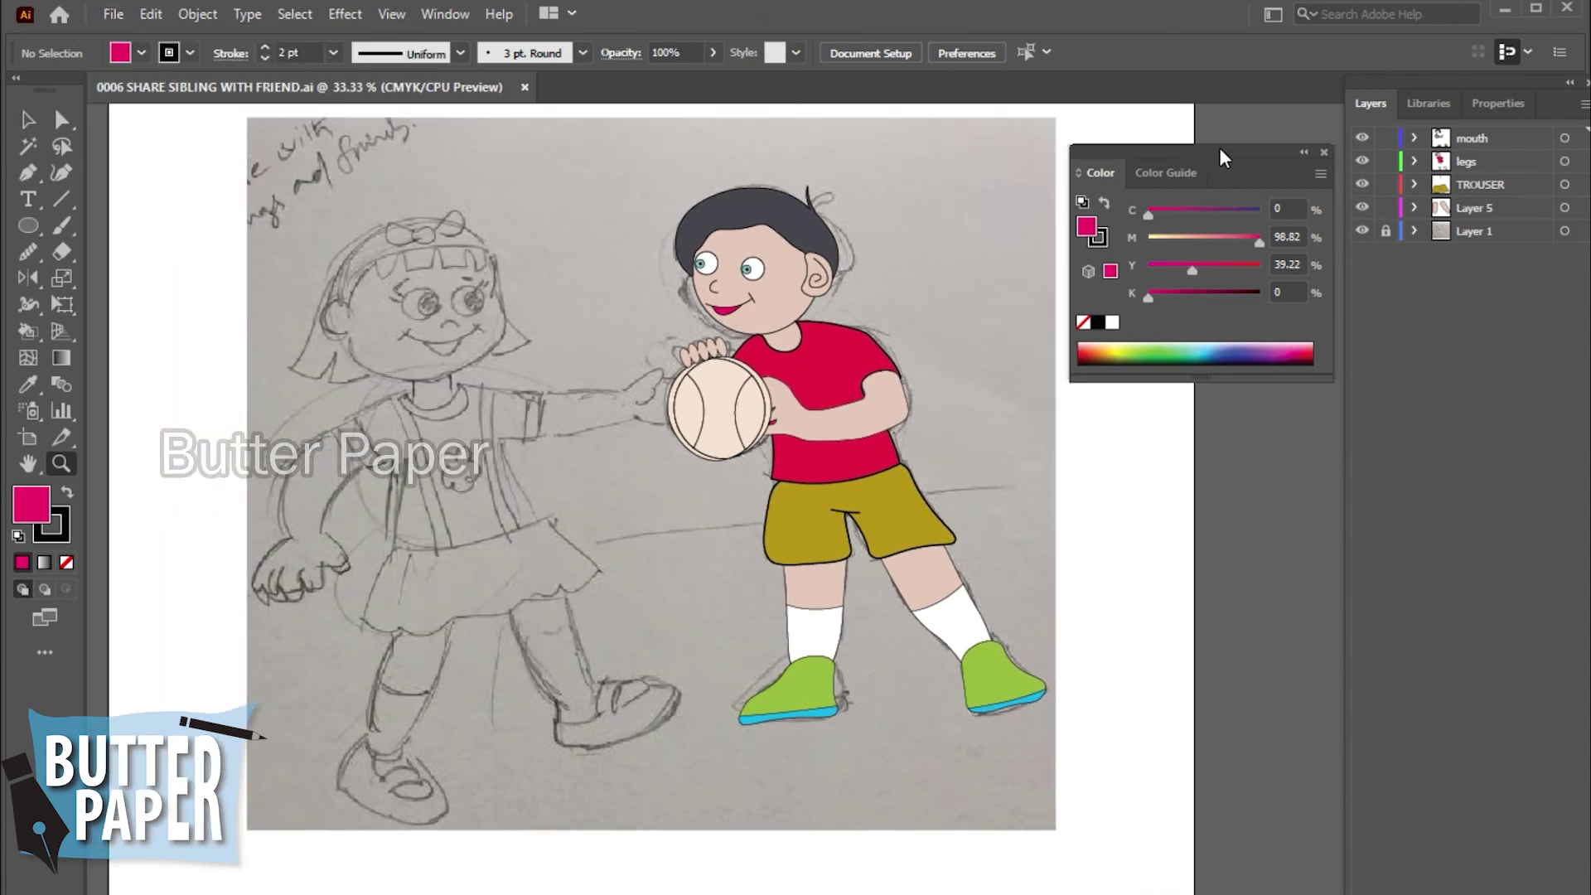
pyautogui.moveTo(1222, 157); pyautogui.dragTo(1475, 393)
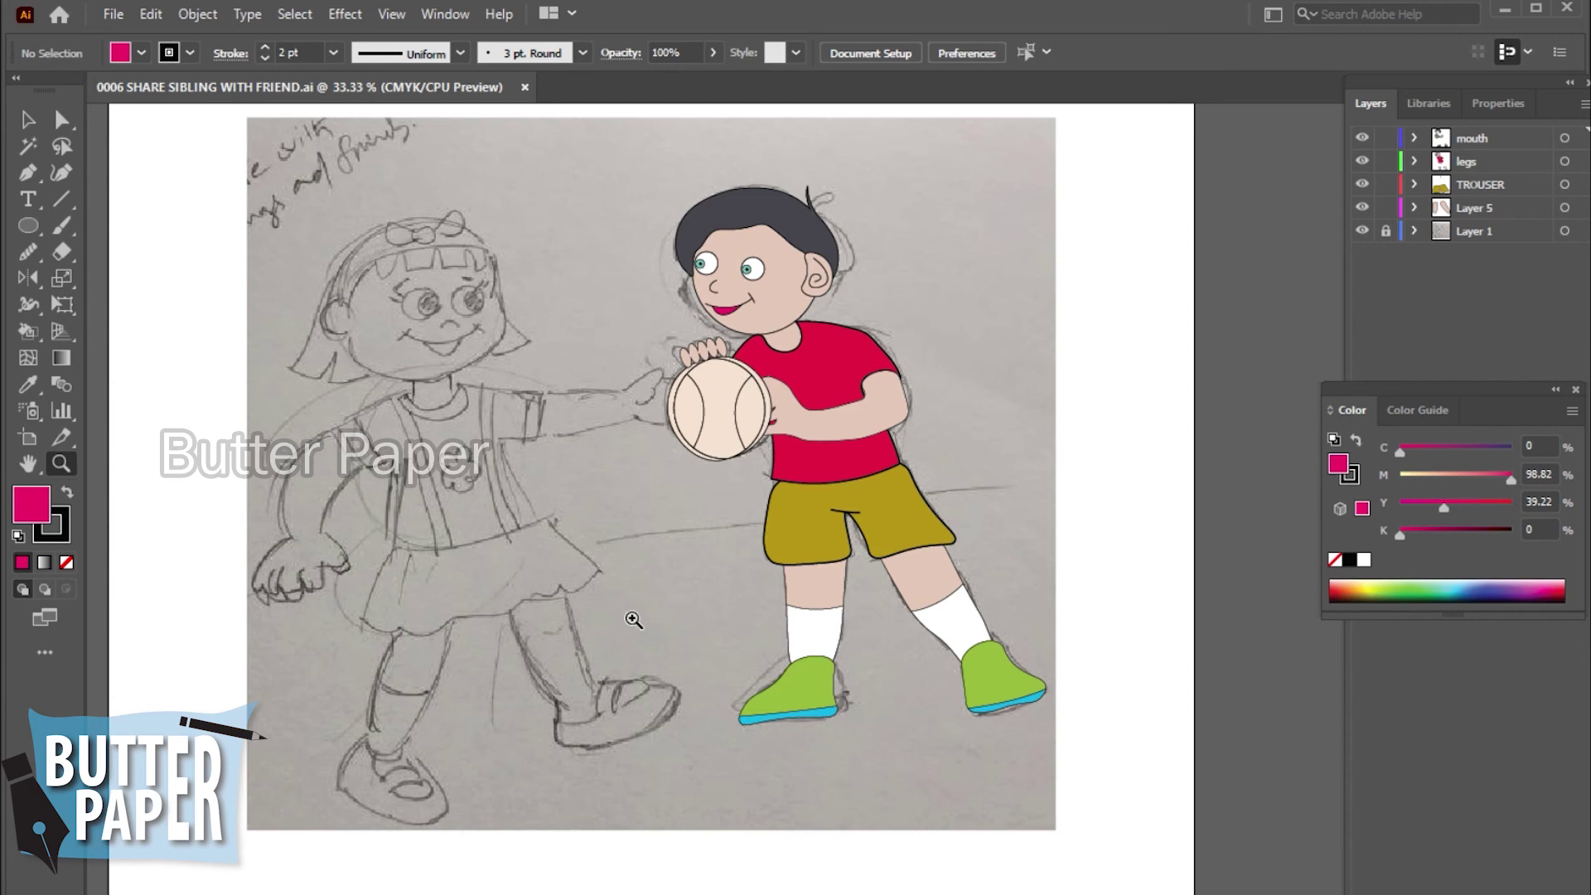
pyautogui.moveTo(657, 561); pyautogui.dragTo(726, 644)
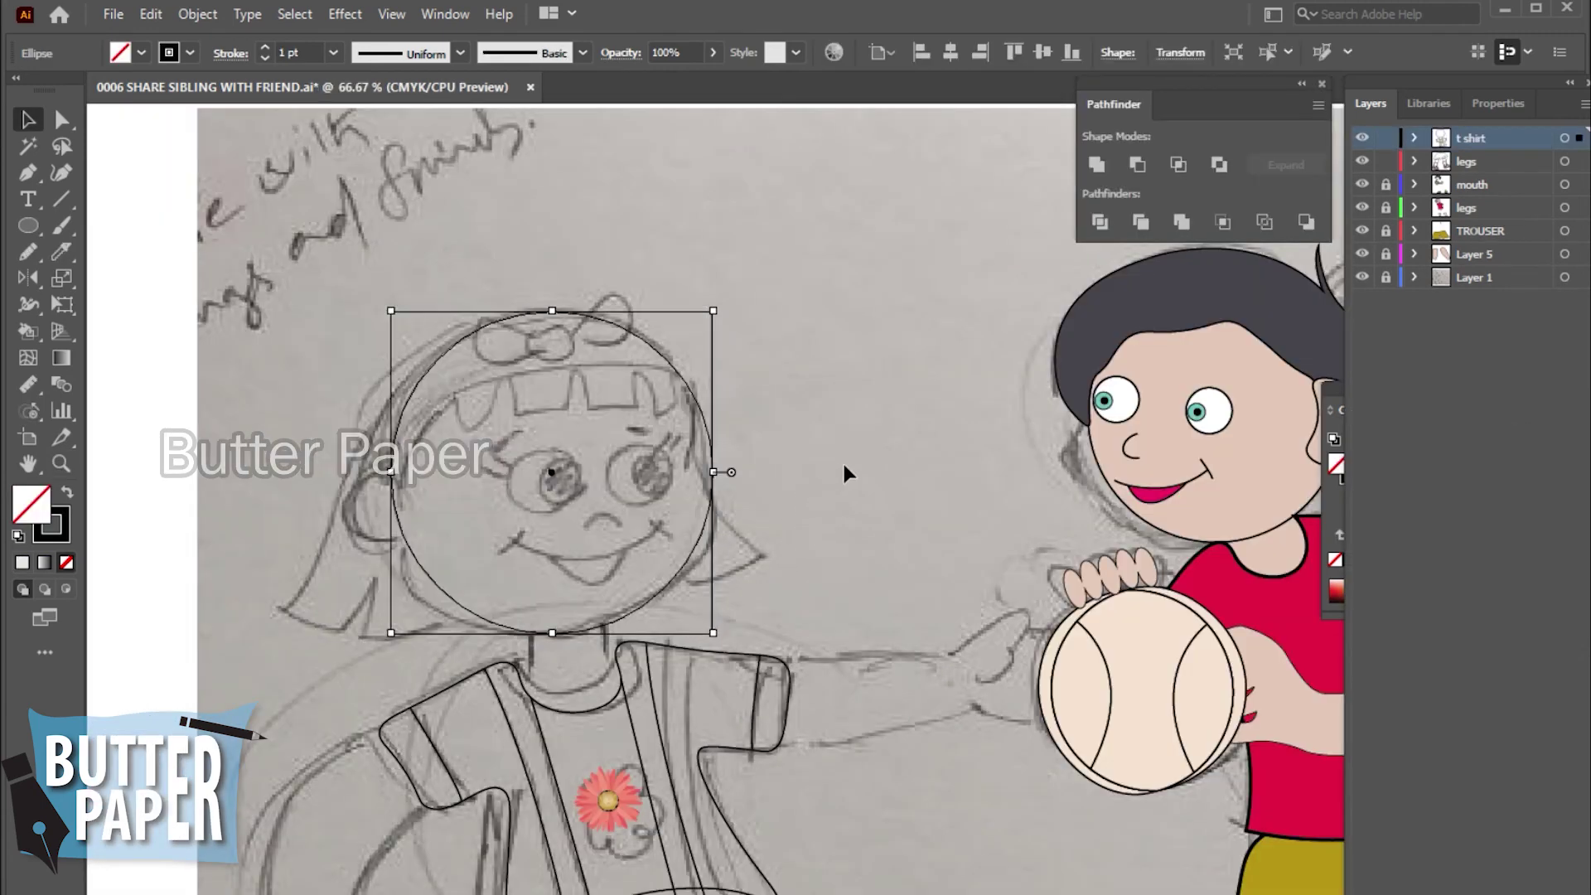
# - Nudge the girl's head circle down, left and up to fit her sketched face
pyautogui.click(822, 509)
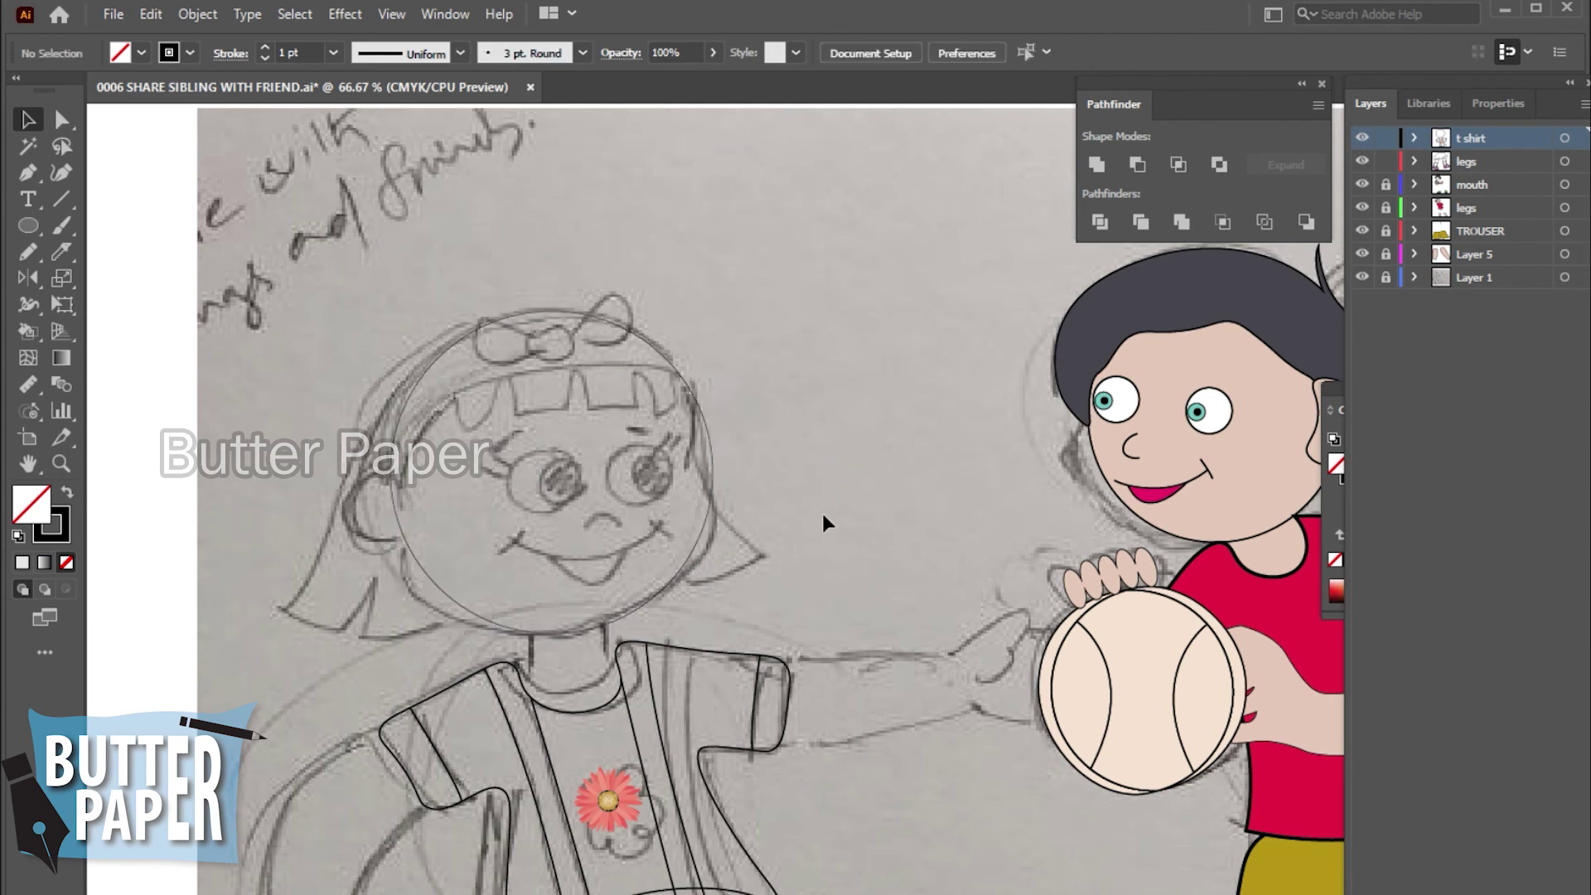
pyautogui.click(683, 562)
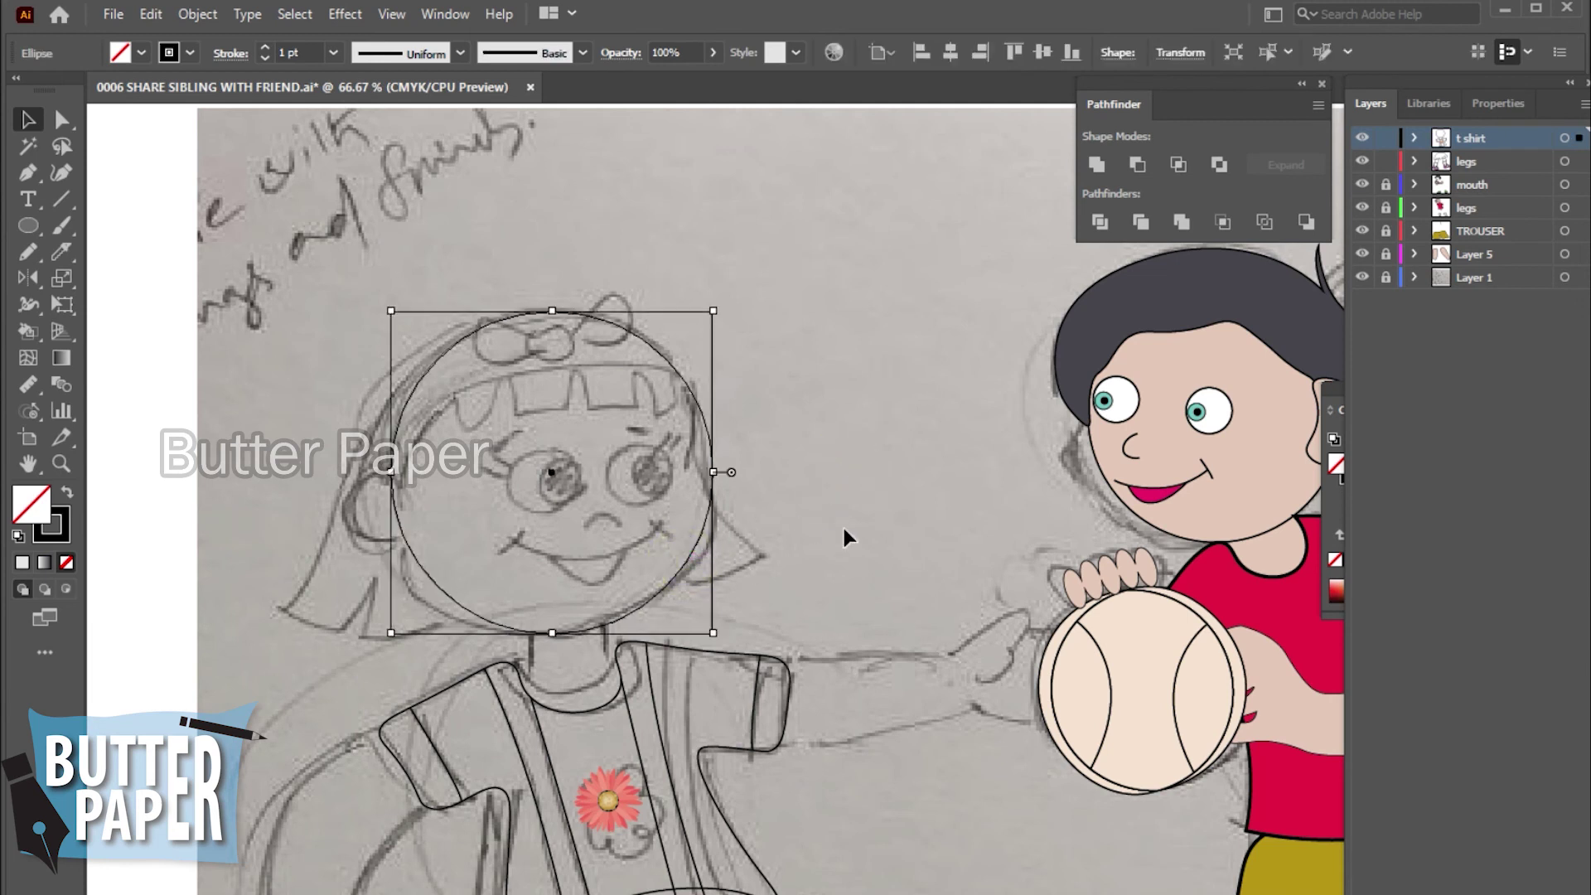
pyautogui.press('Down')
pyautogui.press('Down')
pyautogui.press('Down')
pyautogui.press('Down')
pyautogui.press('Down')
pyautogui.press('Down')
pyautogui.press('Down')
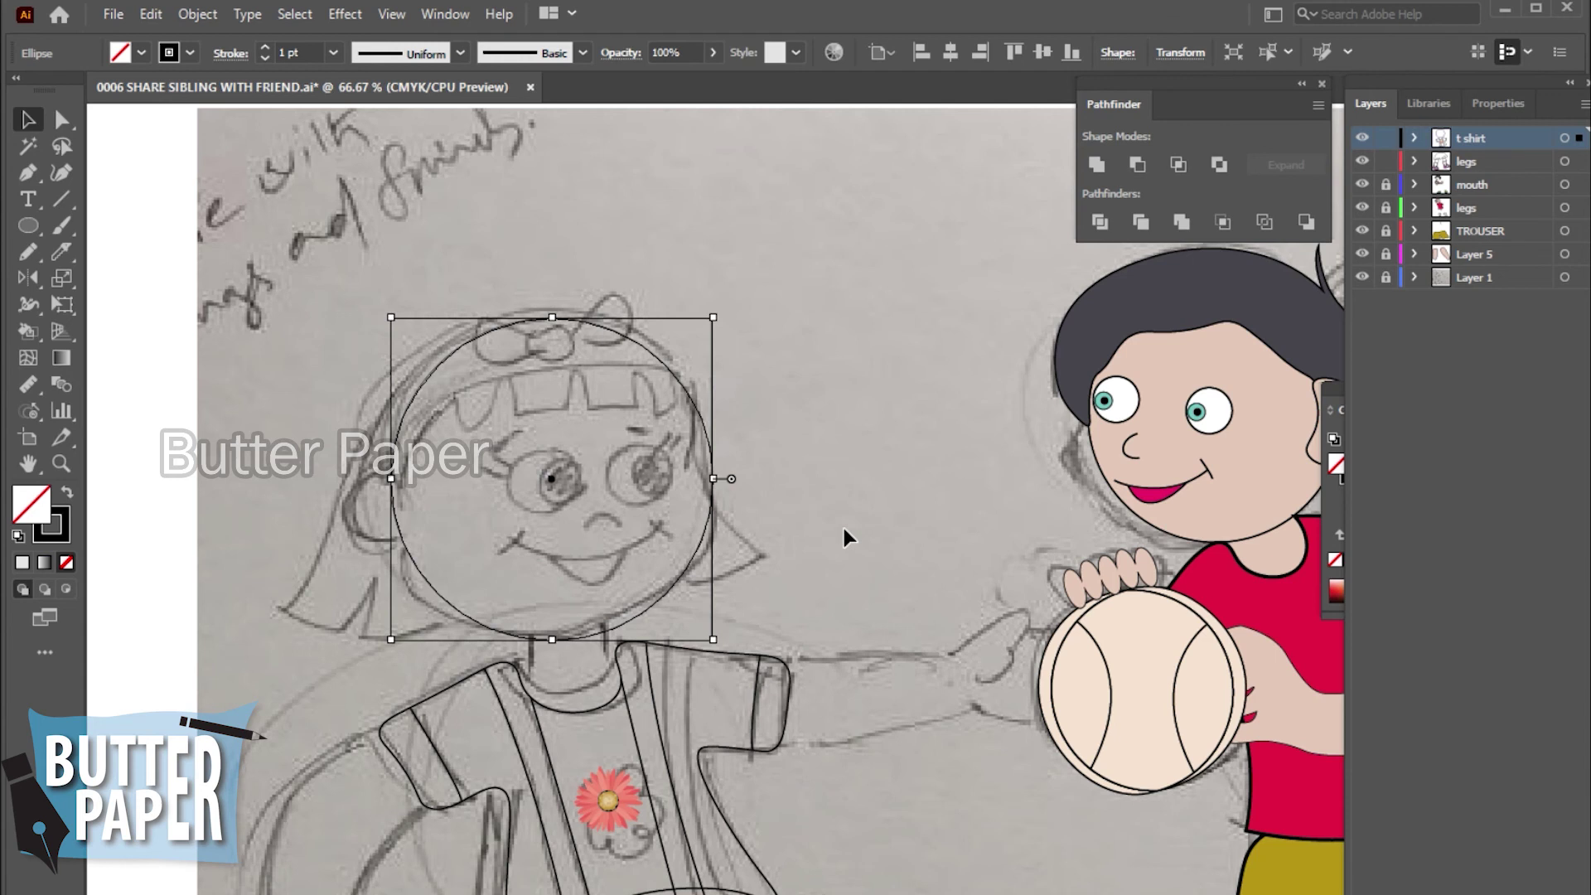
pyautogui.press('Left')
pyautogui.press('Left')
pyautogui.press('Left')
pyautogui.press('Left')
pyautogui.press('Left')
pyautogui.press('Left')
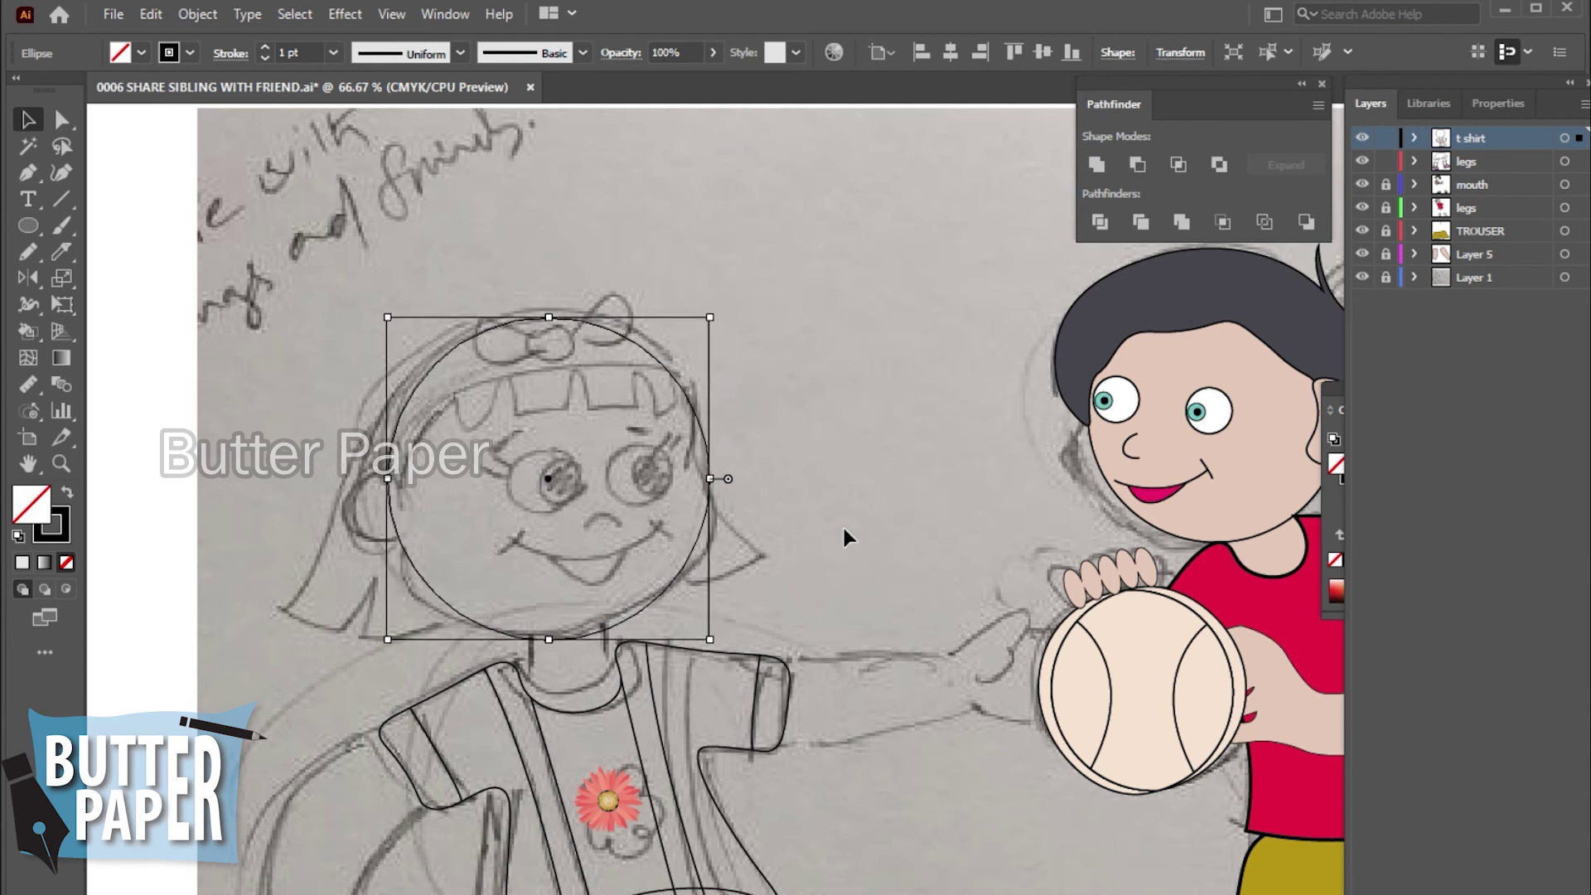
pyautogui.press('Up')
pyautogui.press('Up')
pyautogui.press('Up')
pyautogui.press('Up')
pyautogui.press('Up')
pyautogui.press('Up')
pyautogui.press('Up')
pyautogui.press('Up')
pyautogui.press('Up')
pyautogui.press('Up')
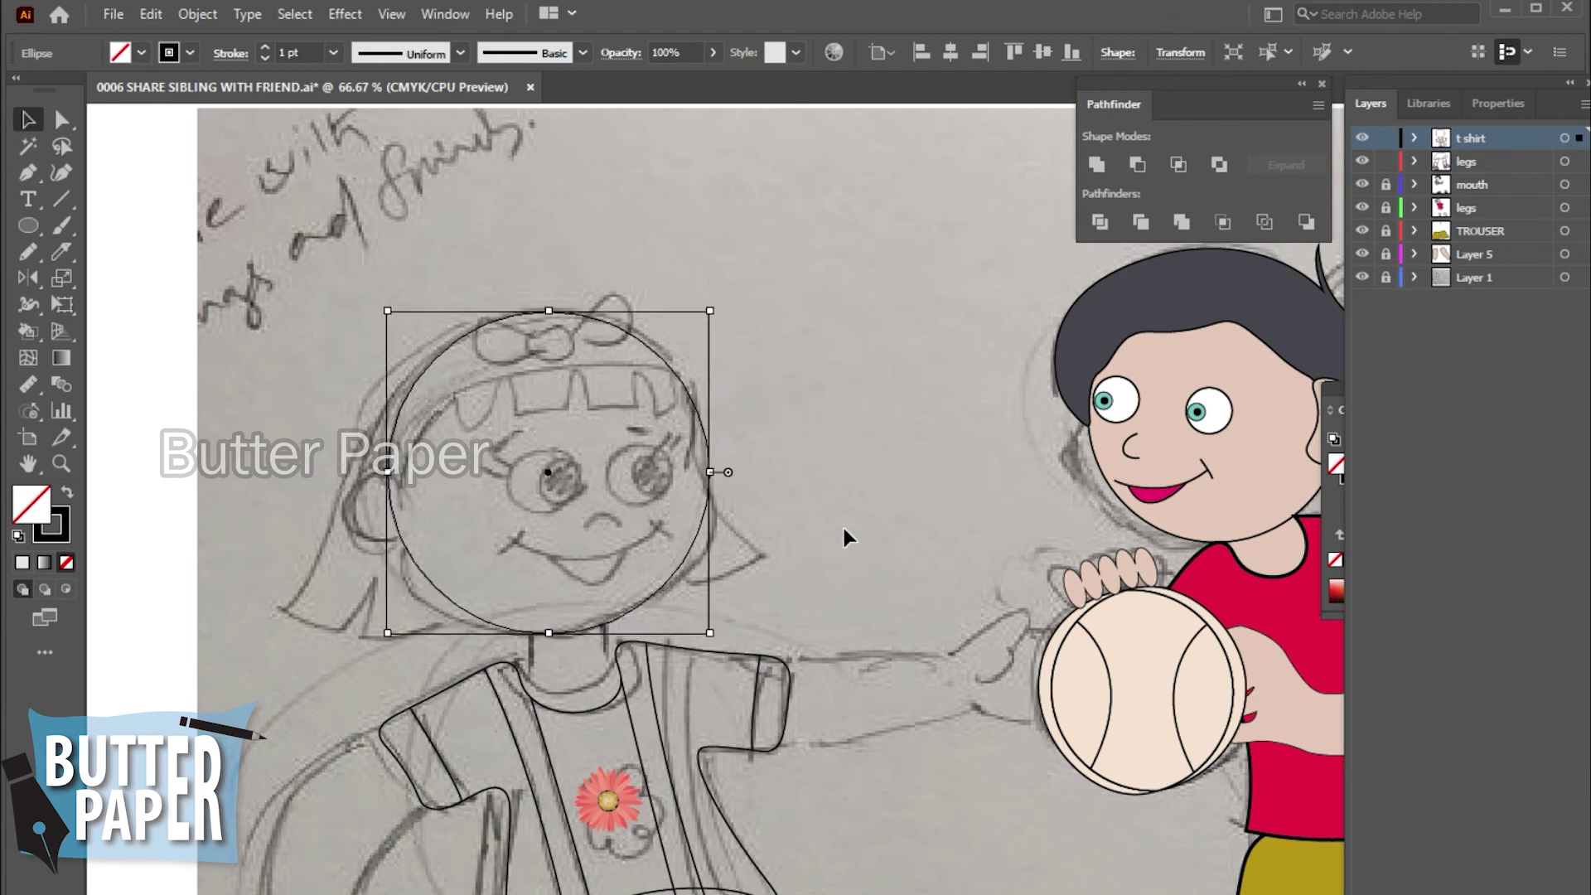
pyautogui.click(845, 527)
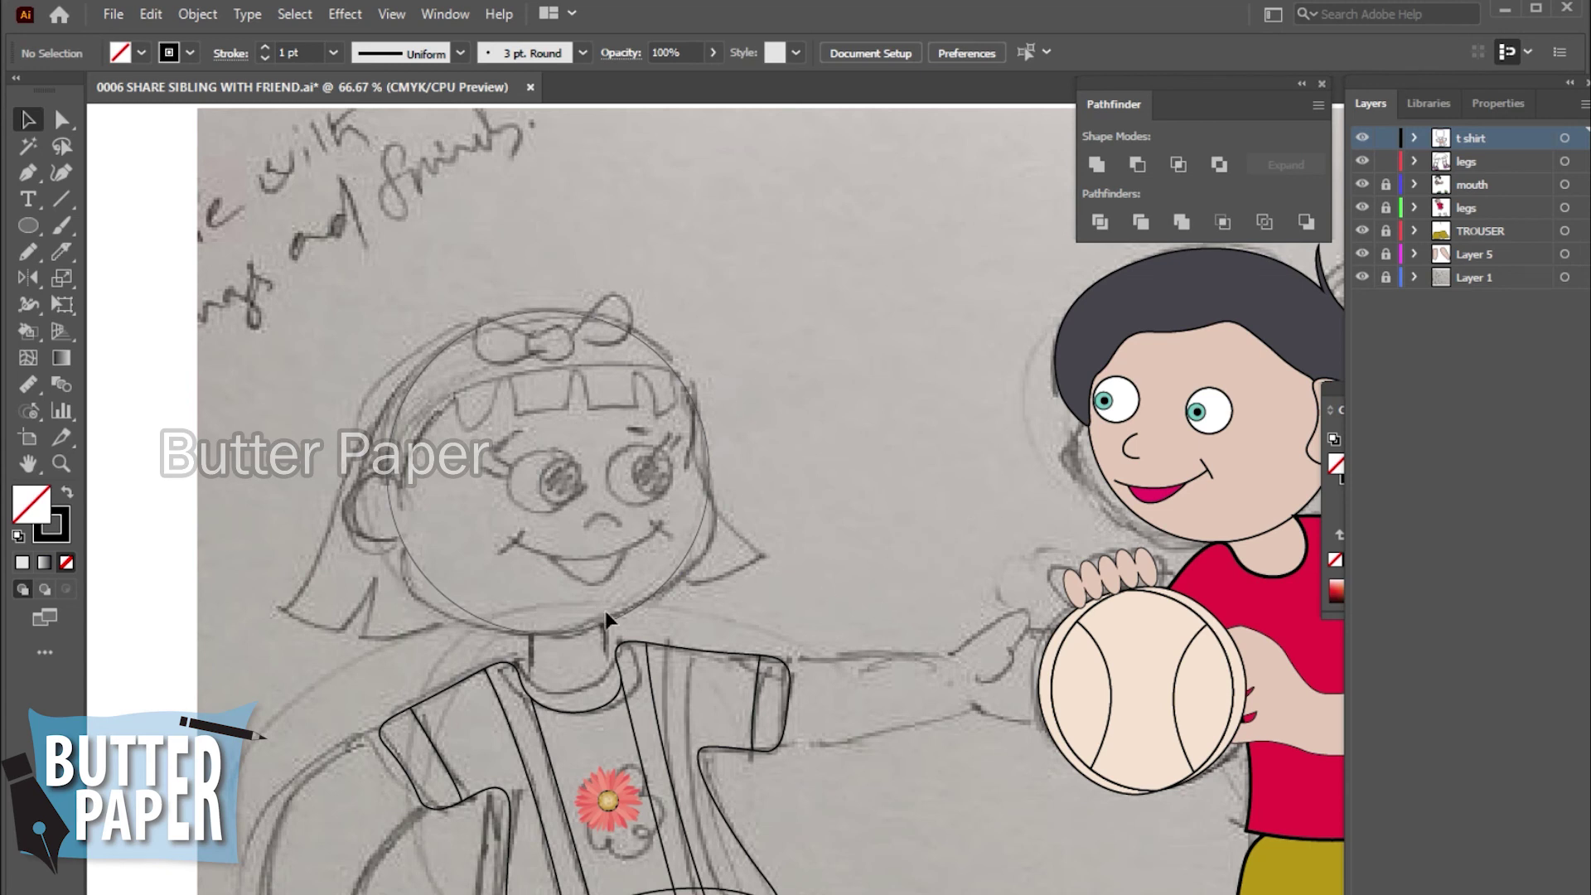
pyautogui.click(28, 225)
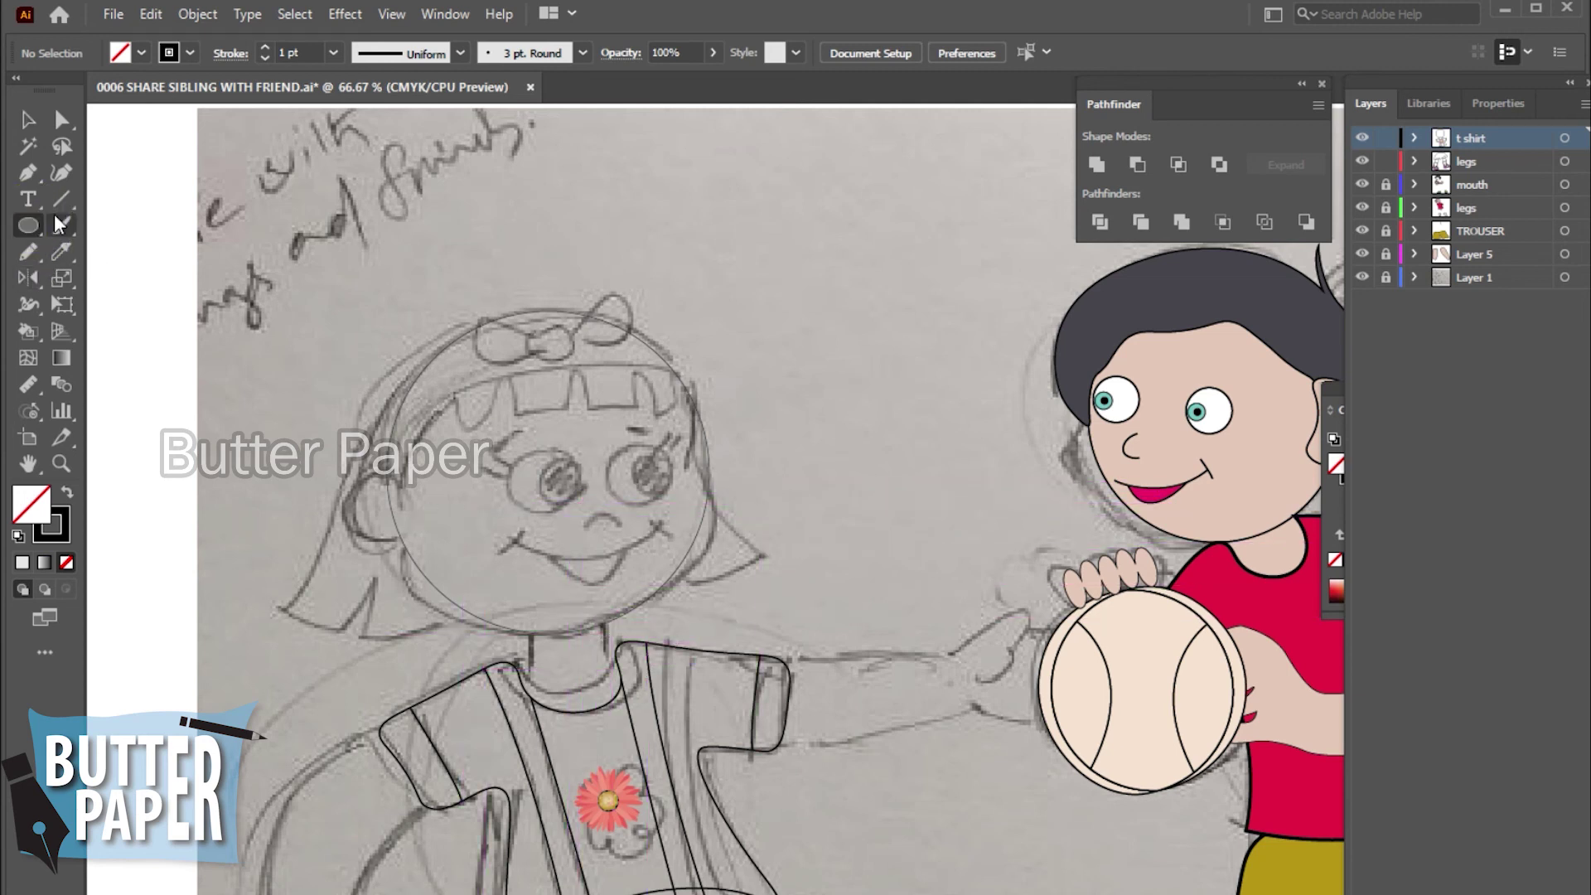
# - Draw the girl's curved smile line with the Curvature tool
pyautogui.click(61, 172)
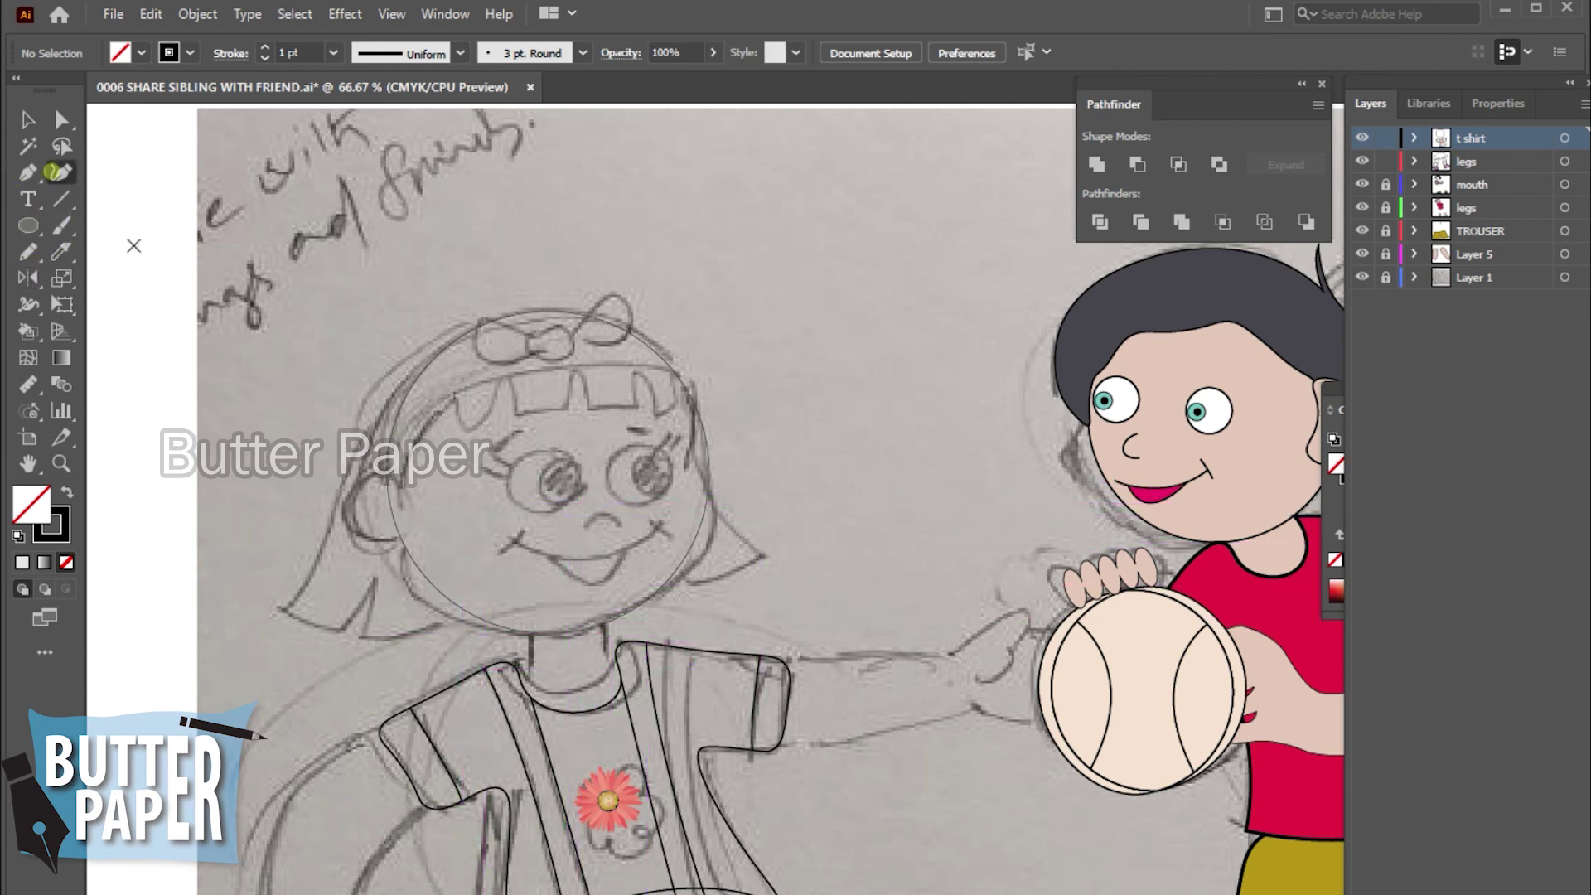
pyautogui.click(514, 542)
pyautogui.click(658, 527)
pyautogui.moveTo(586, 538); pyautogui.dragTo(586, 557)
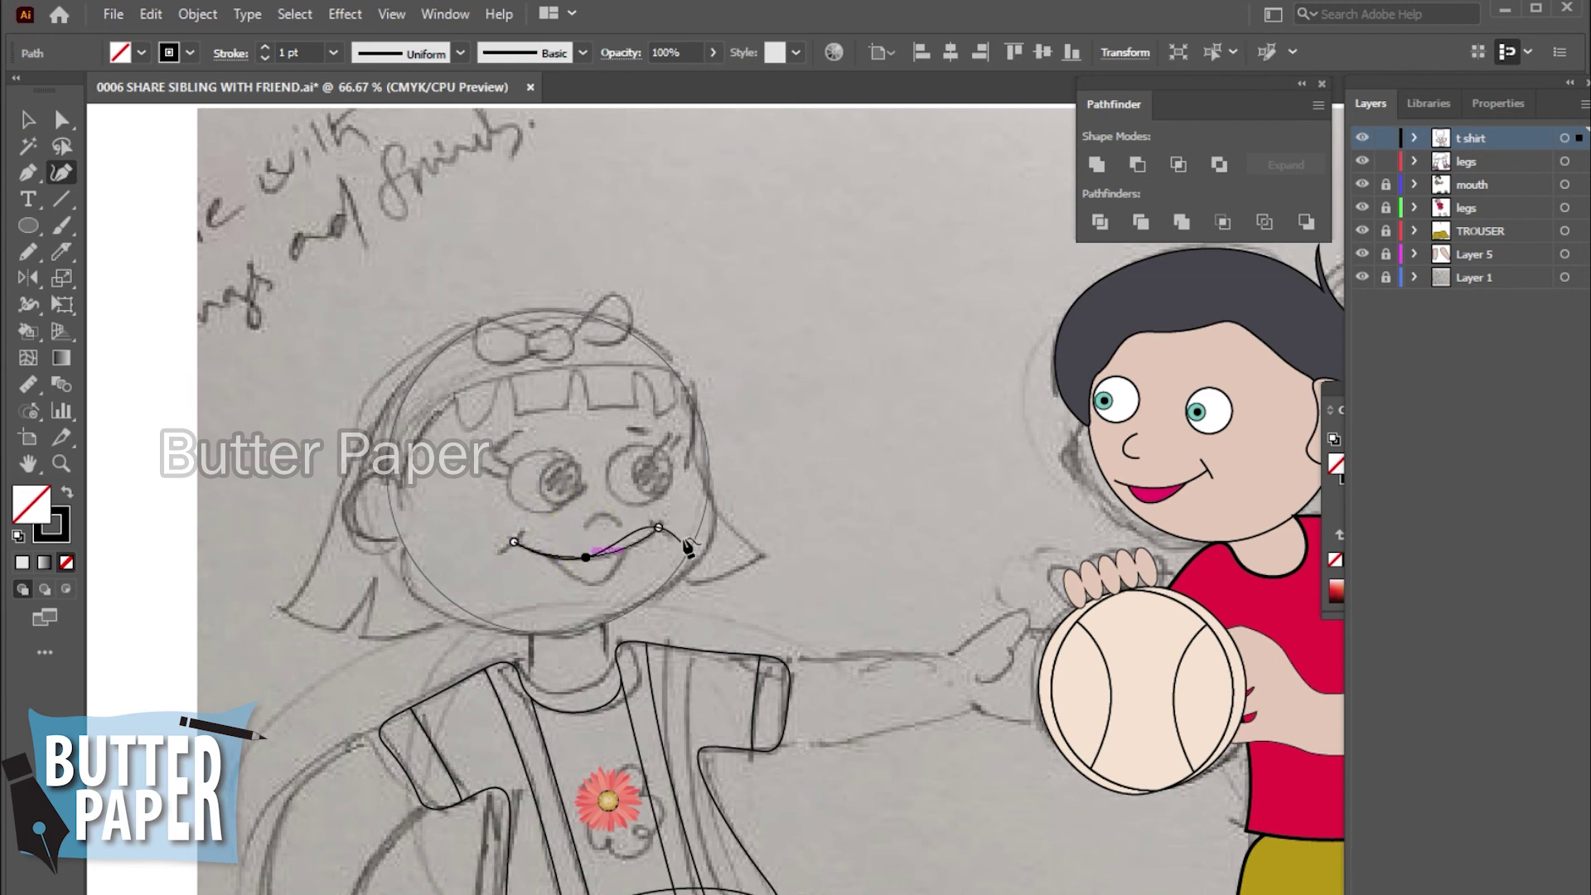
pyautogui.press('Escape')
pyautogui.press('v')
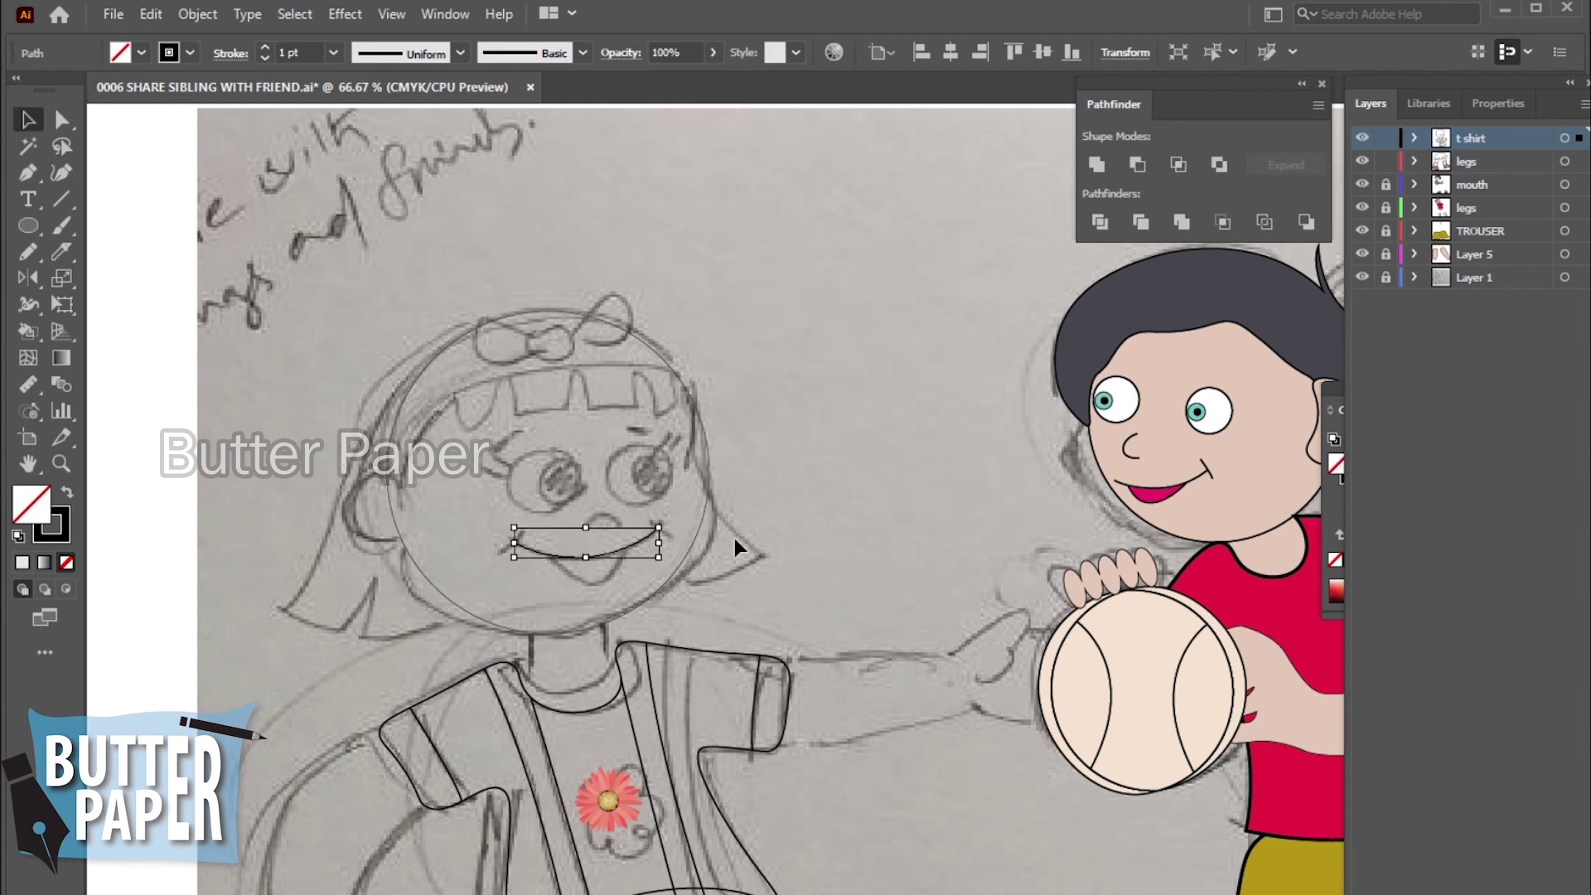
pyautogui.click(627, 584)
# - Give the girl's mouth line a 2 pt stroke
pyautogui.click(617, 554)
pyautogui.click(332, 52)
pyautogui.click(356, 195)
pyautogui.click(772, 352)
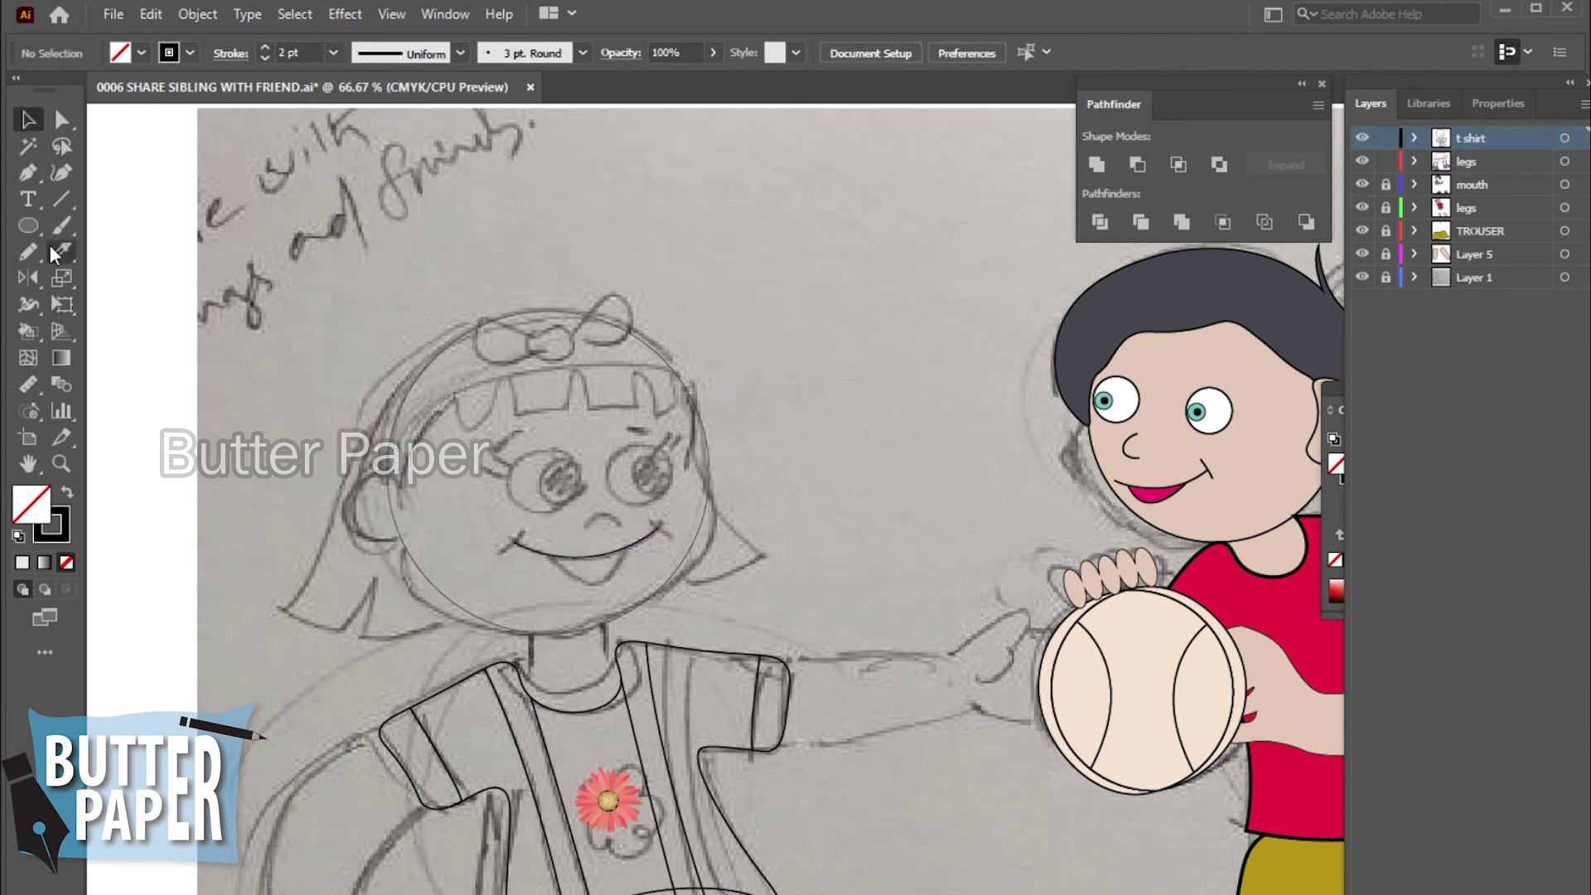
# - Start the tongue shape below the smile with Pen anchors from the mouth line
pyautogui.click(60, 172)
pyautogui.click(554, 557)
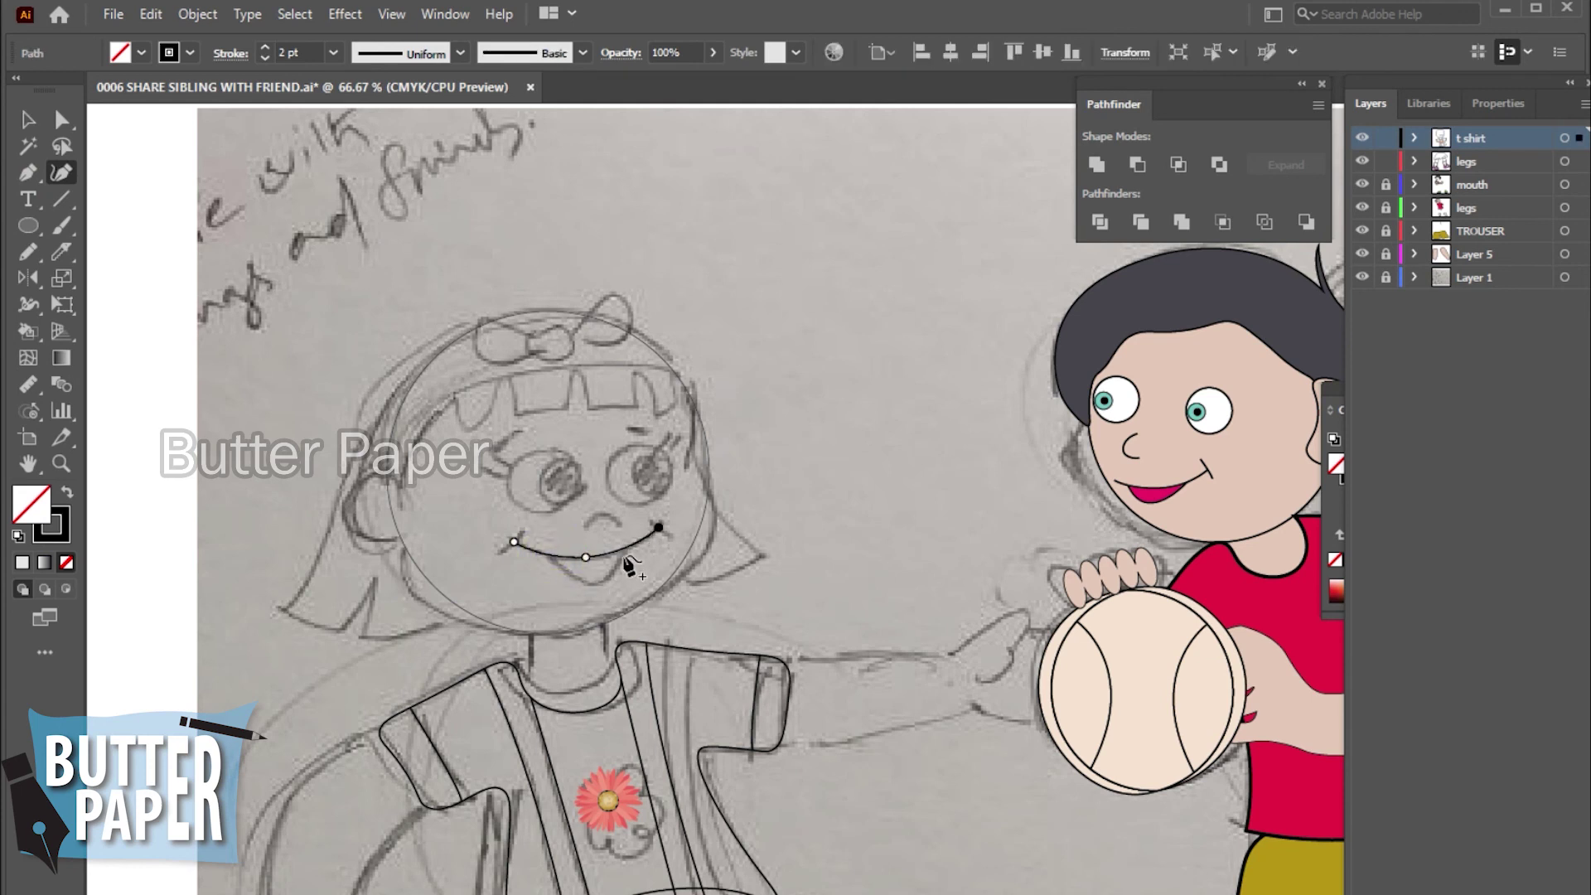
pyautogui.click(28, 172)
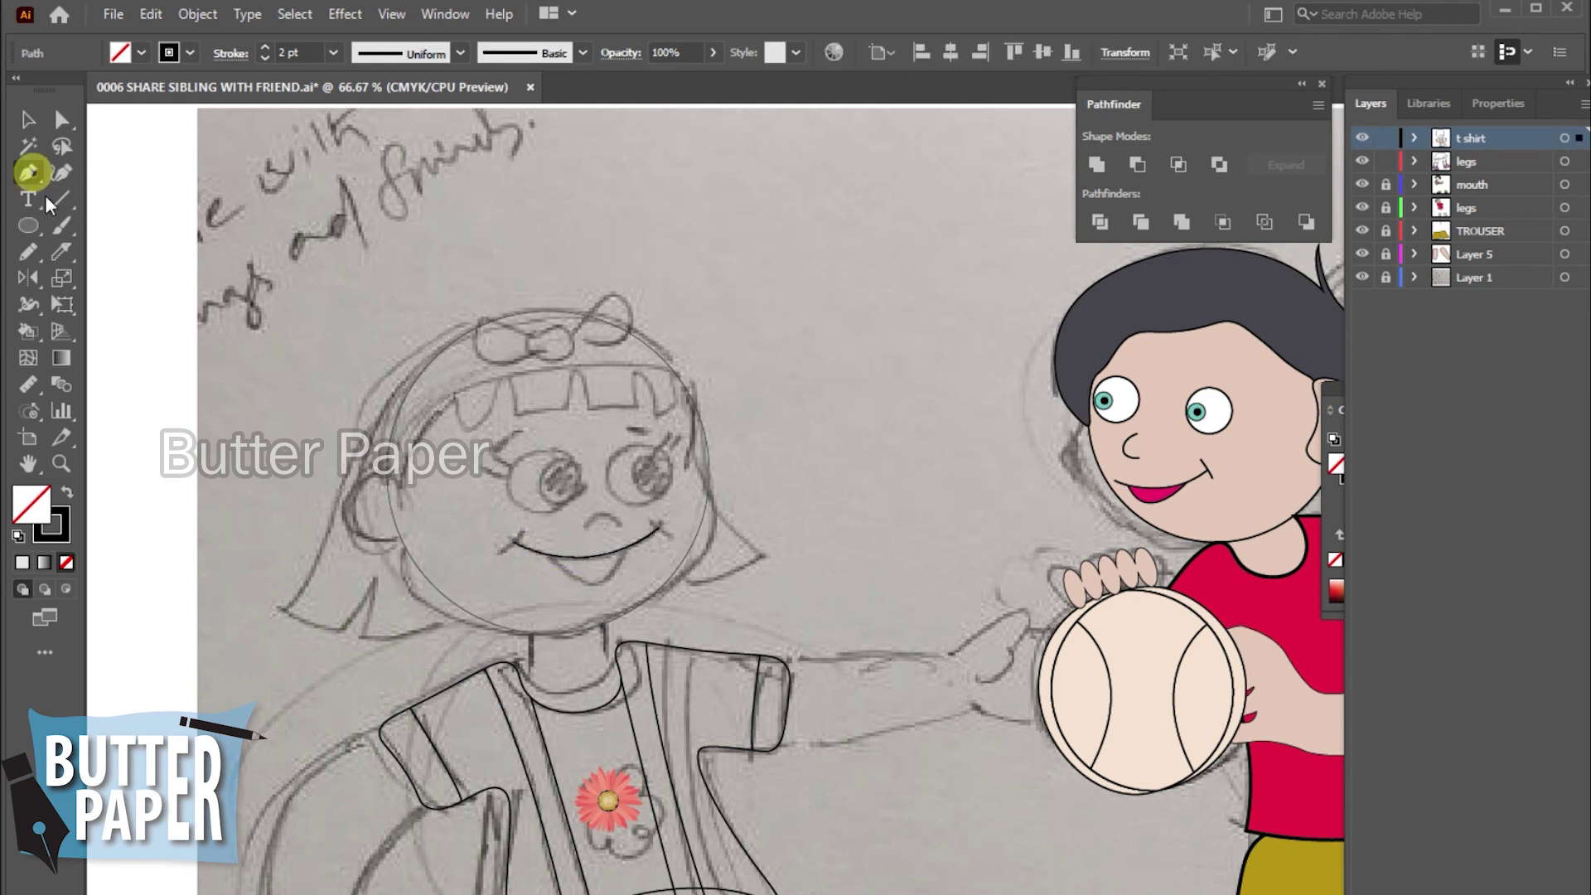
pyautogui.click(572, 557)
pyautogui.click(593, 588)
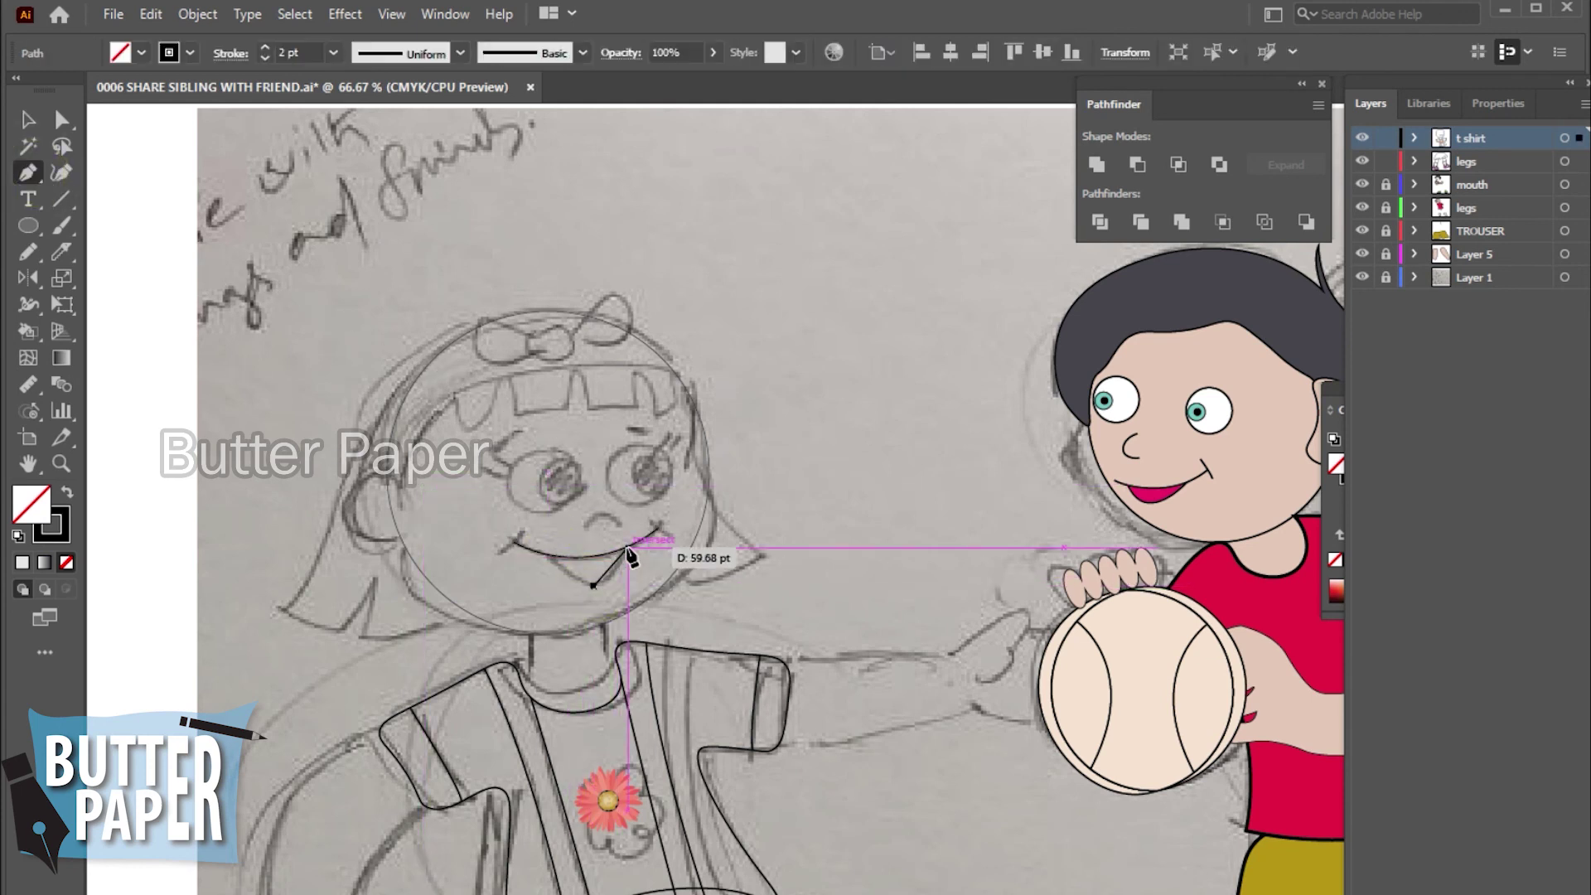
pyautogui.moveTo(628, 544); pyautogui.dragTo(633, 516)
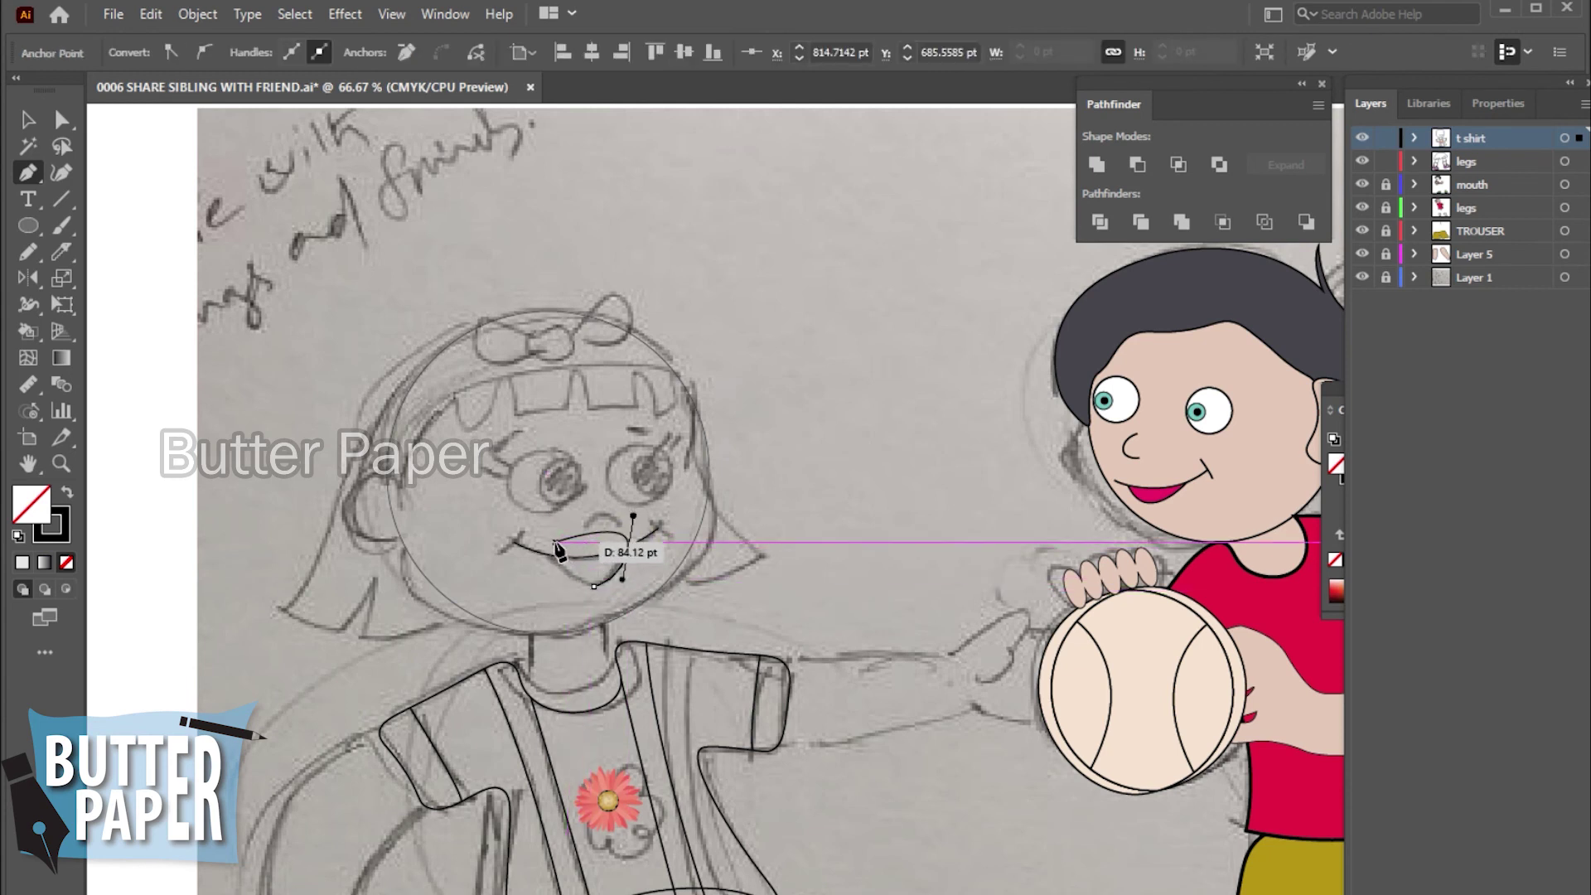
pyautogui.click(593, 586)
# - Curve the tongue outline back up to the smile to complete it
pyautogui.press('v')
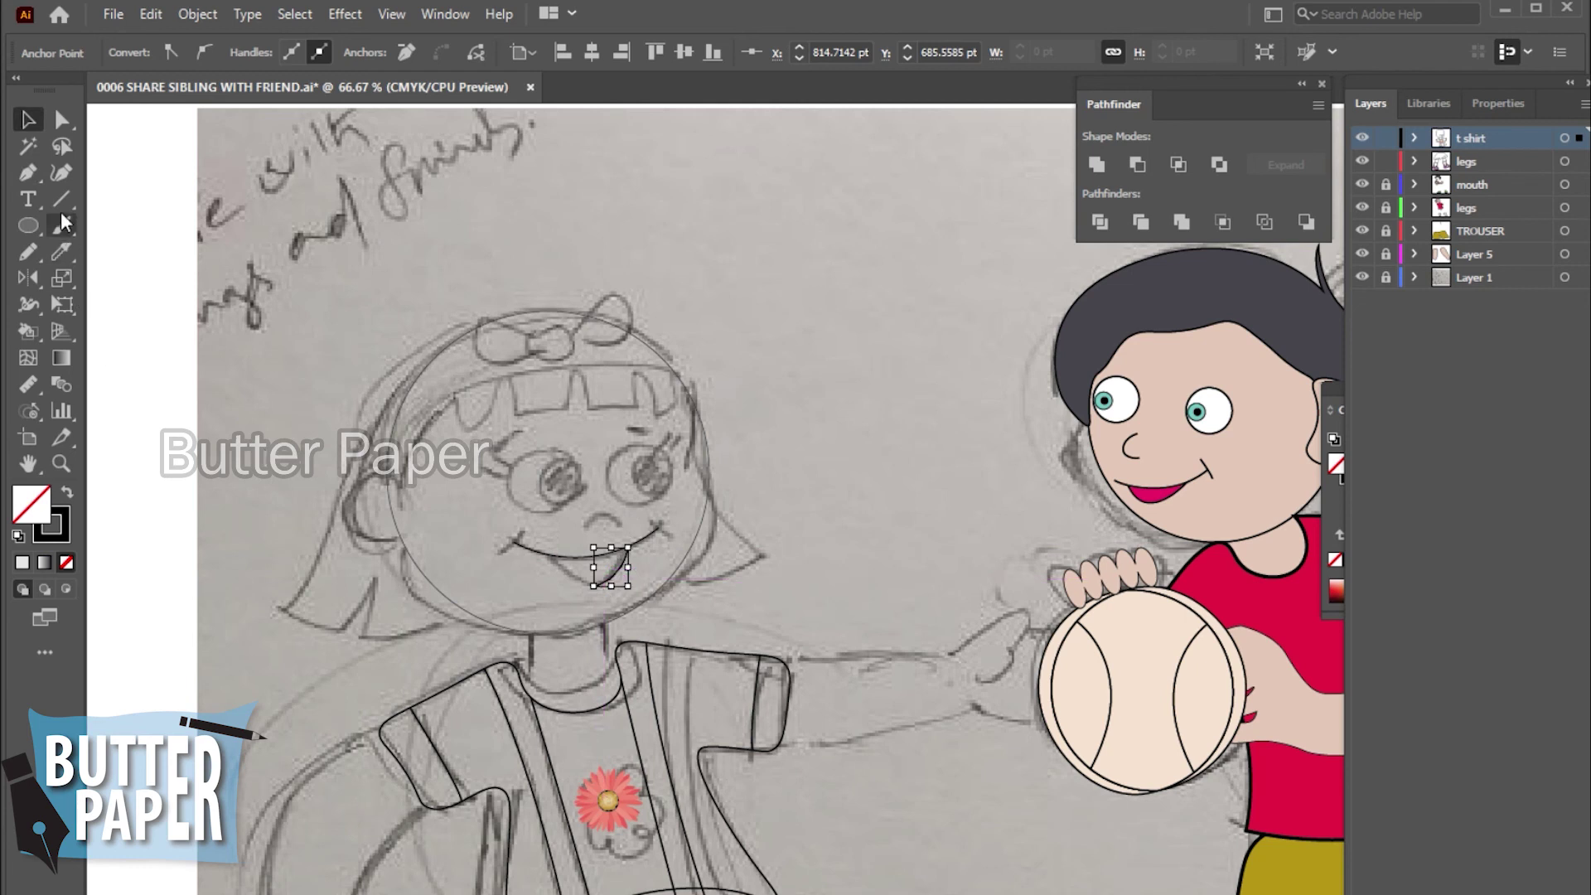
pyautogui.click(27, 172)
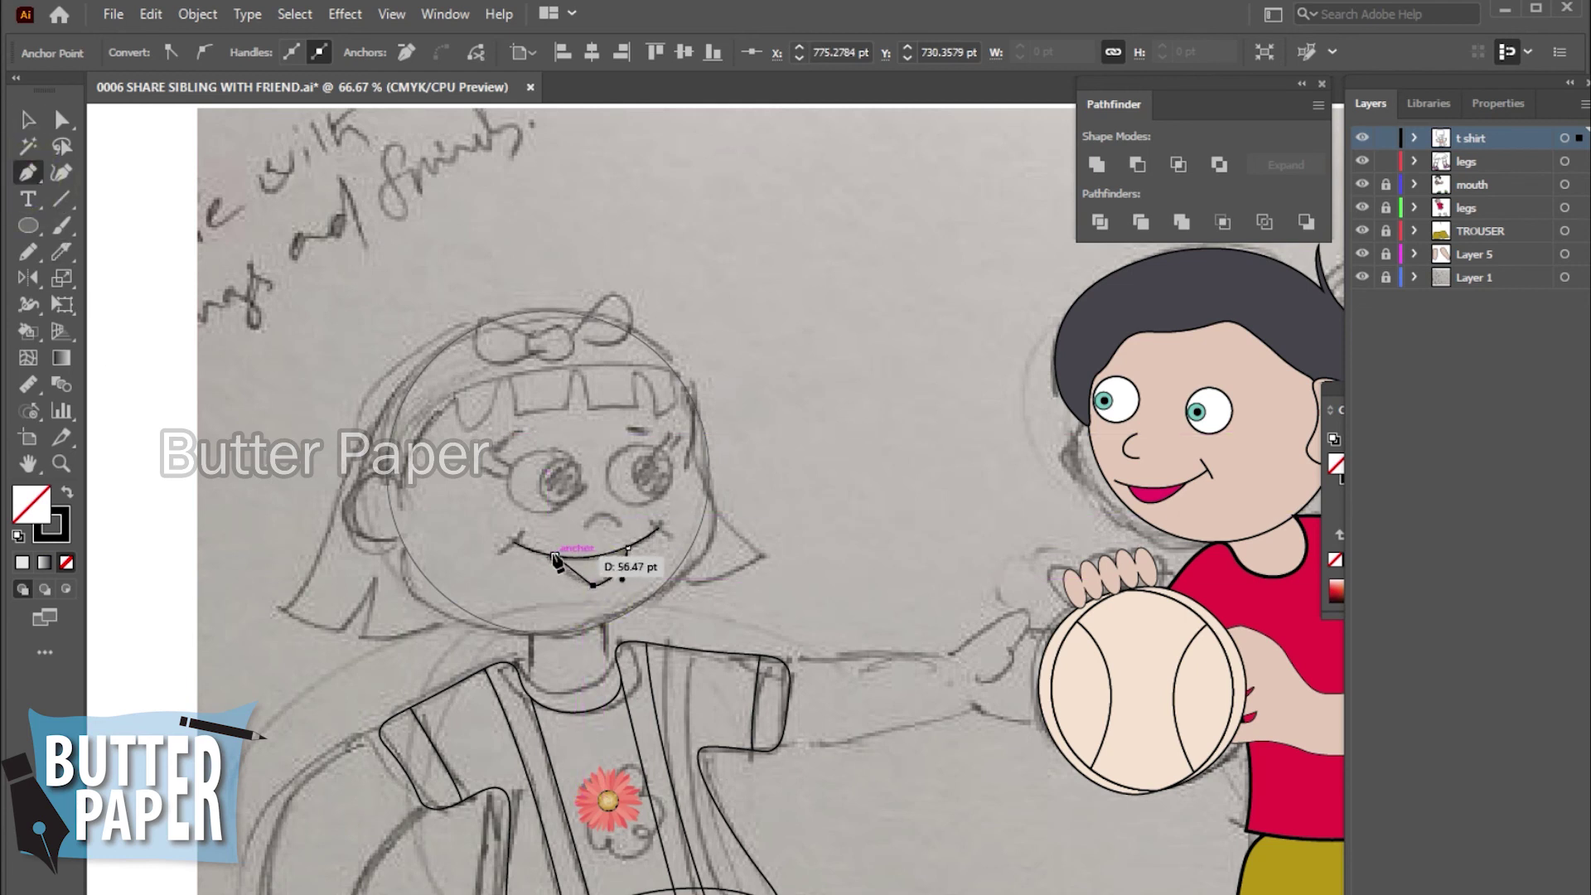
pyautogui.click(593, 586)
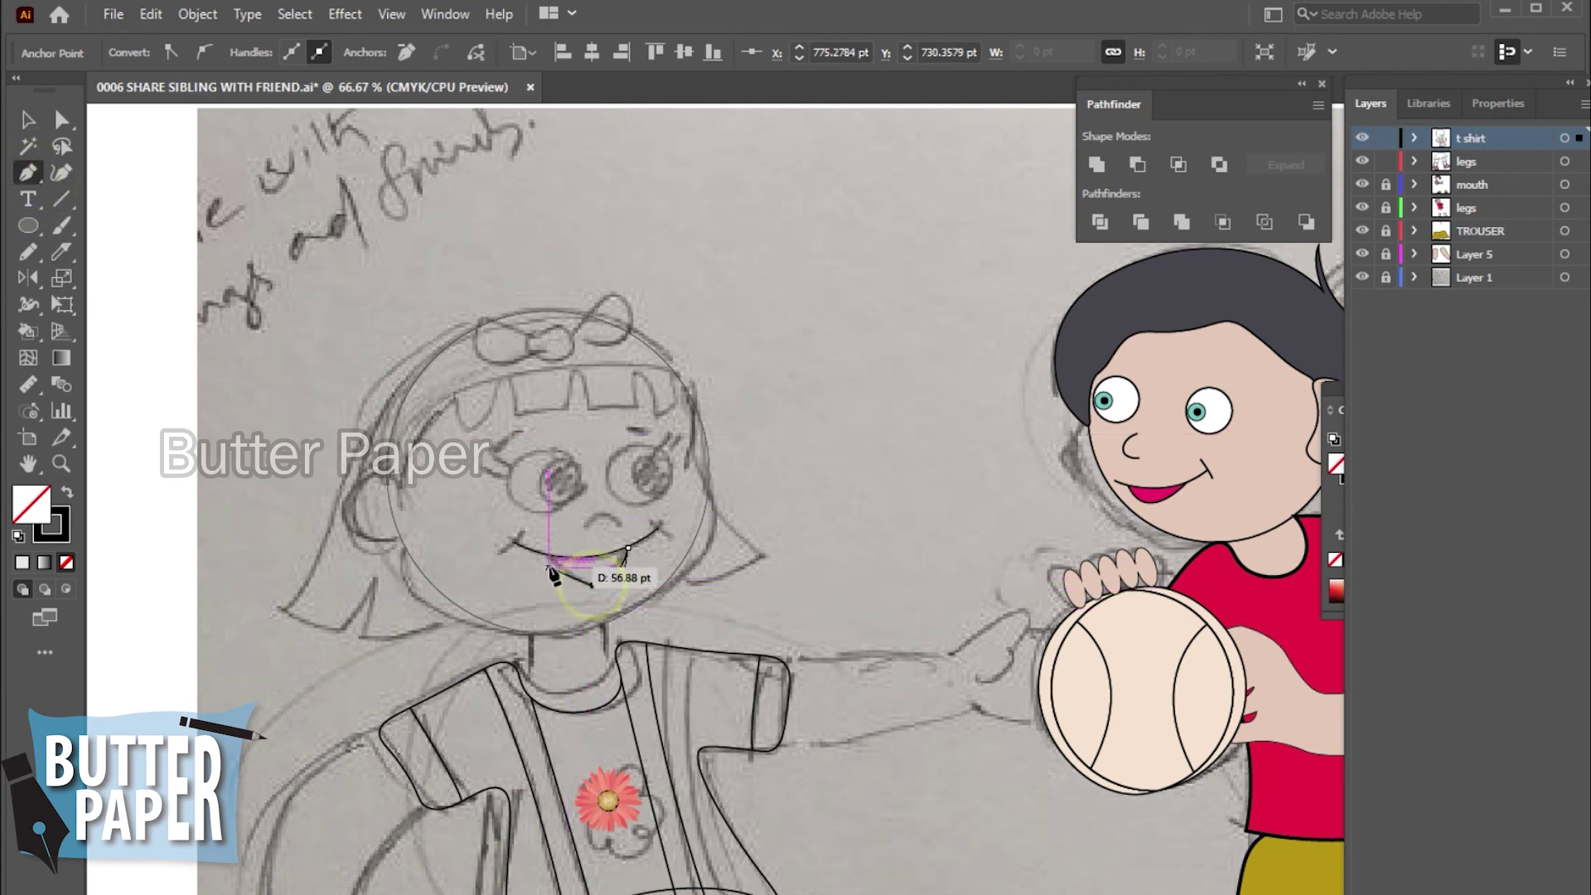
pyautogui.moveTo(550, 556); pyautogui.dragTo(538, 526)
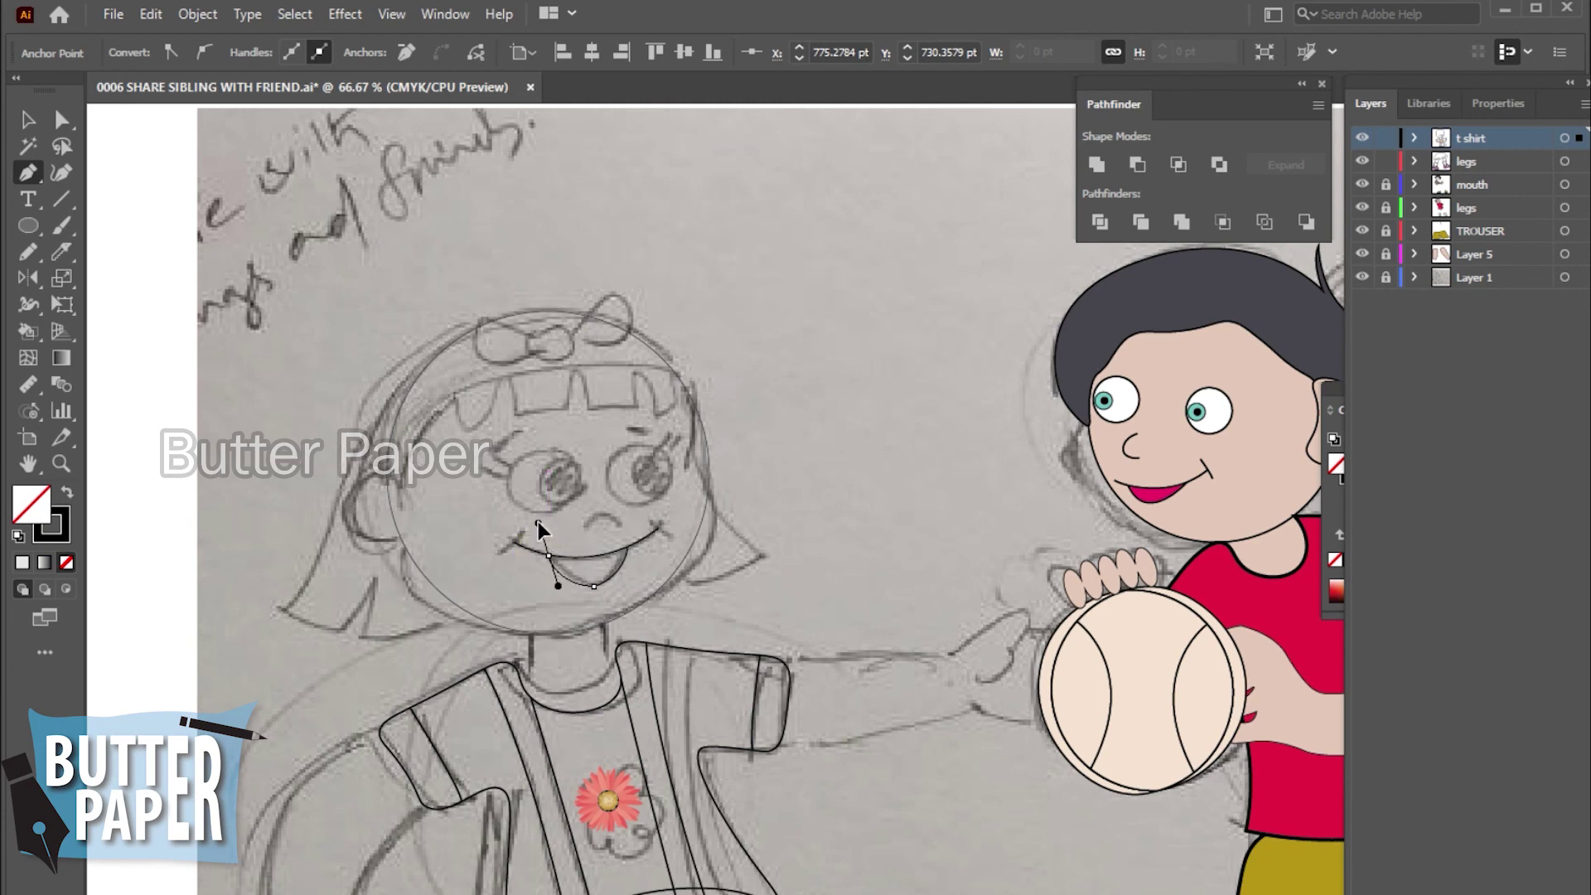
pyautogui.press('v')
pyautogui.click(642, 627)
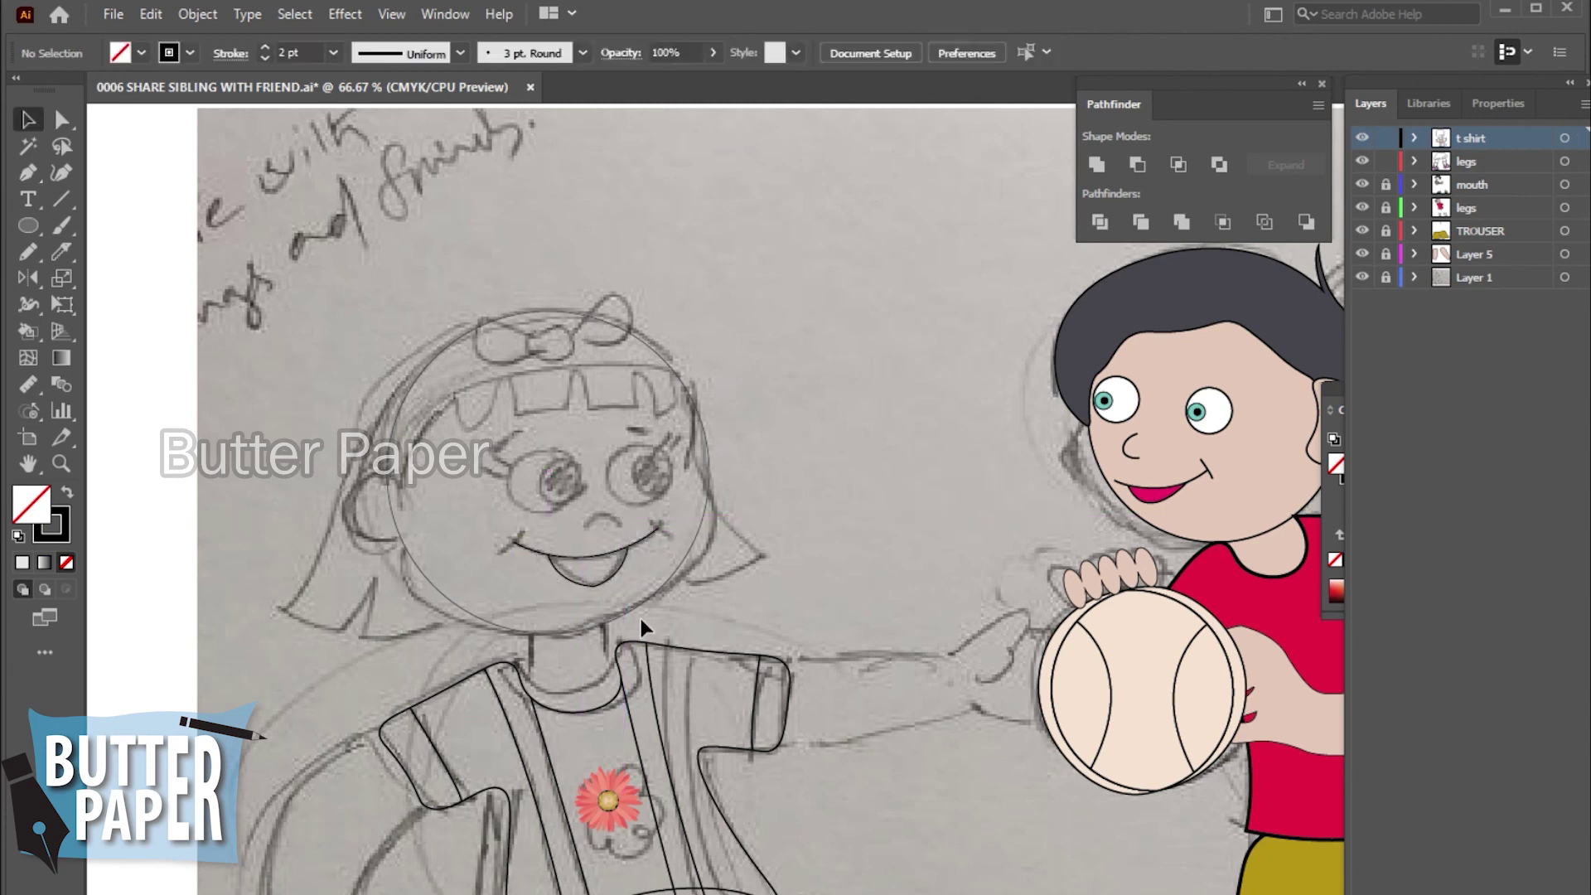
# - Zoom in on the girl's mouth and select the tongue outline
pyautogui.press('z')
pyautogui.click(709, 592)
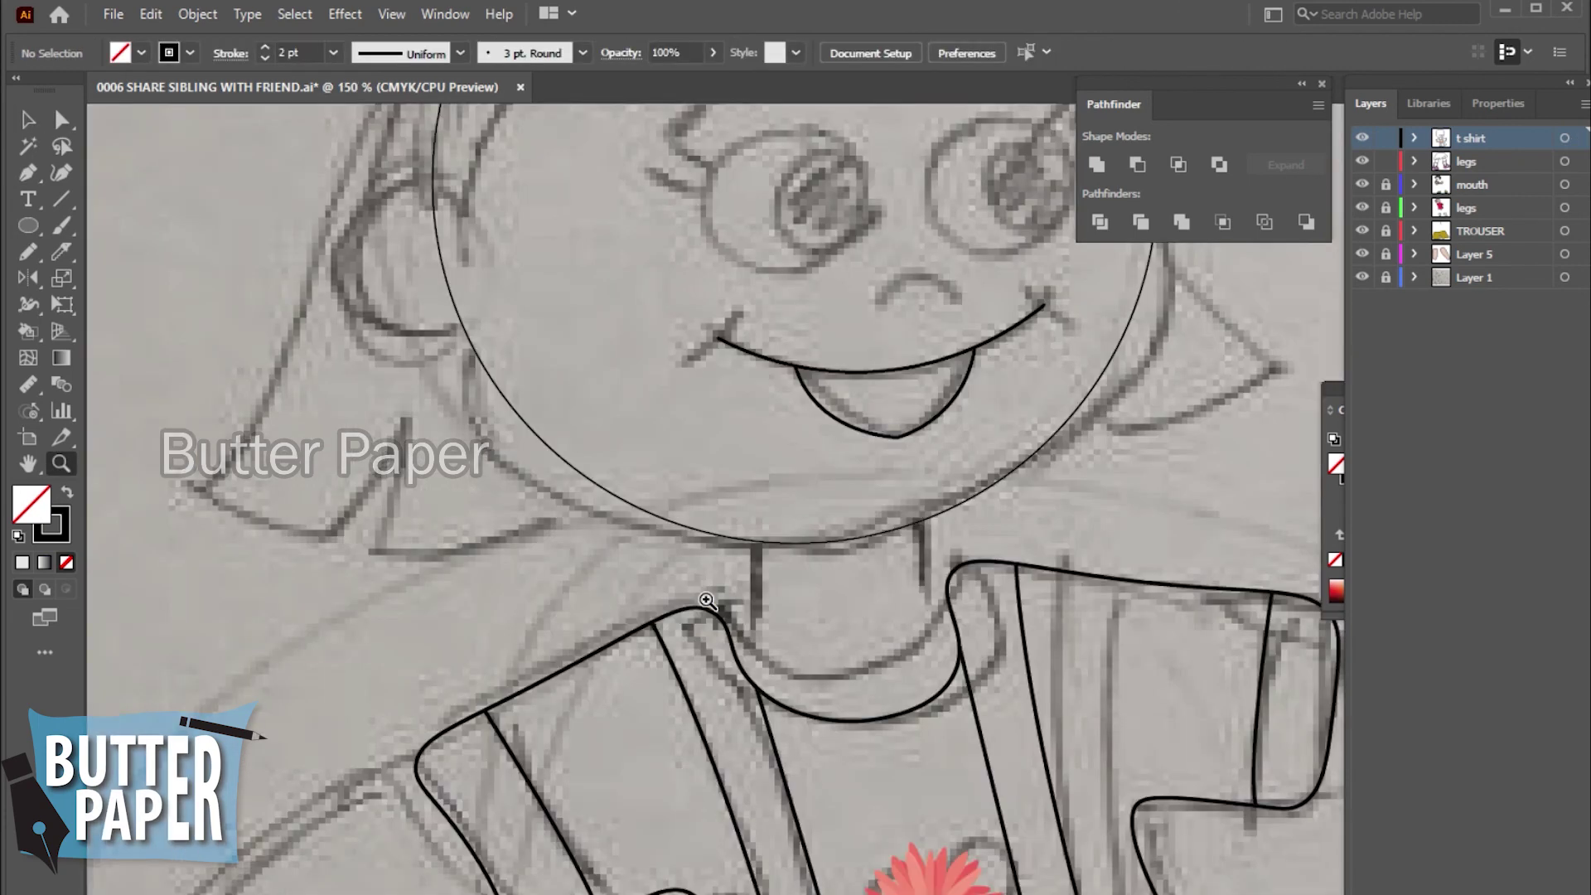
pyautogui.moveTo(1109, 525); pyautogui.dragTo(886, 674)
pyautogui.click(28, 251)
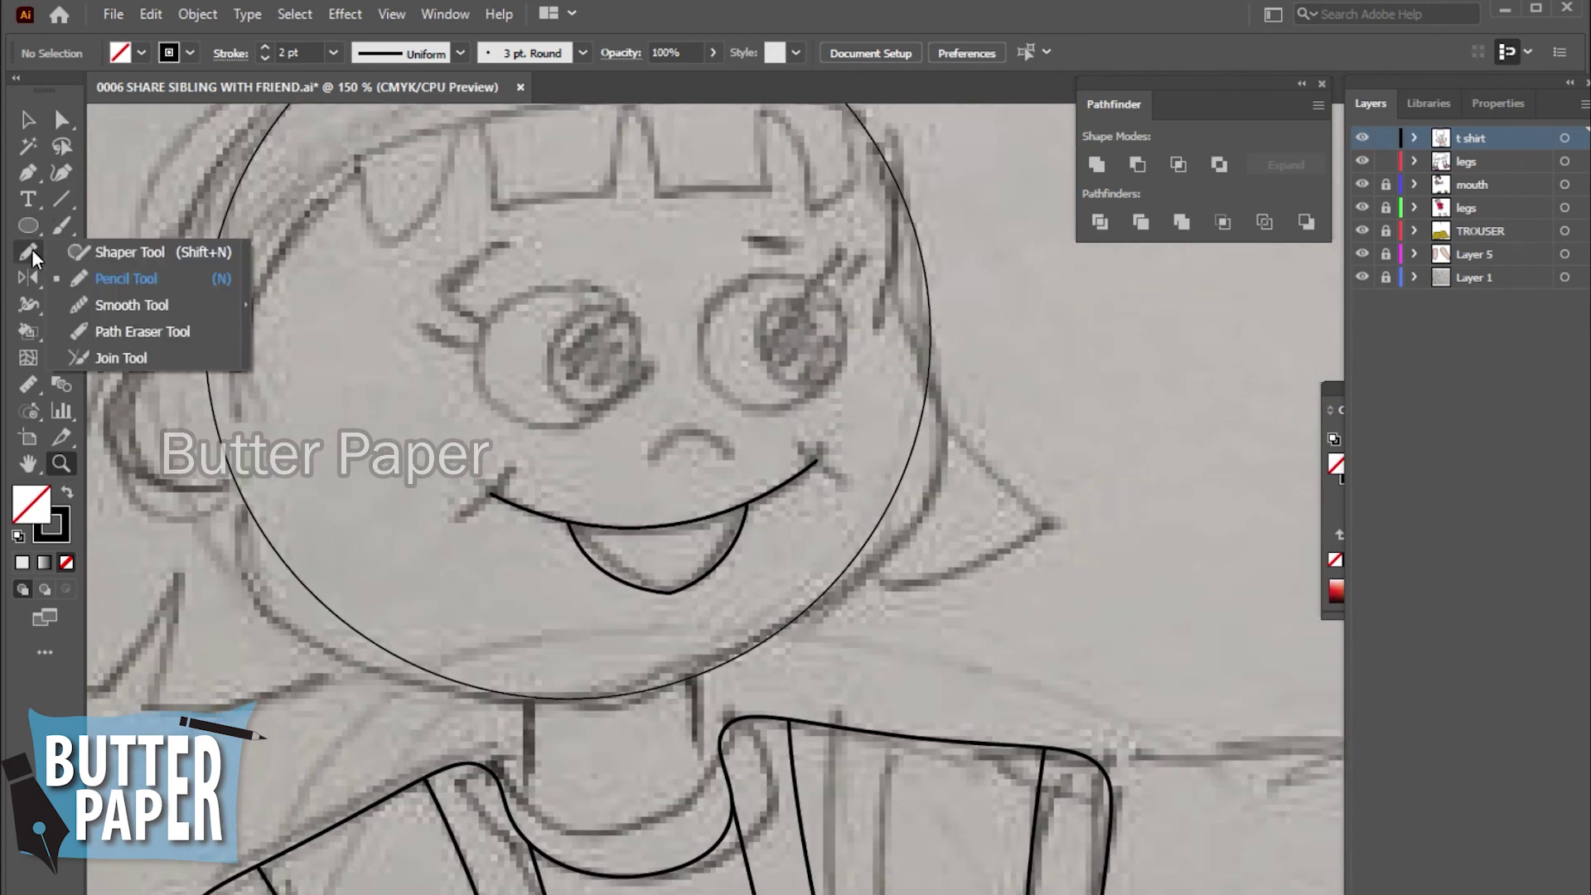
pyautogui.press('v')
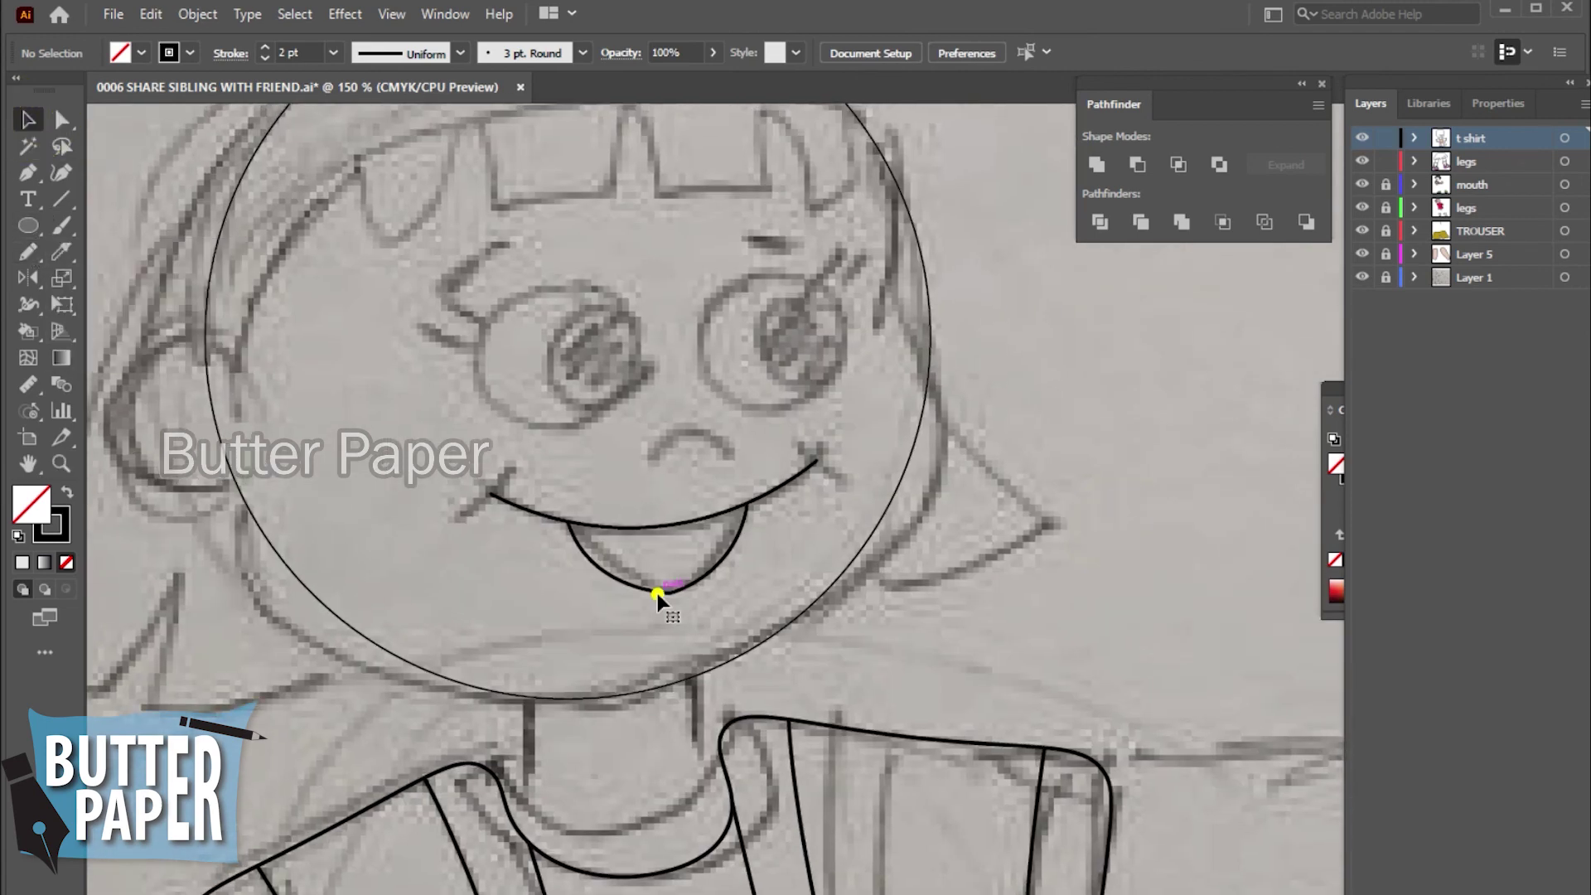
pyautogui.click(657, 593)
# - Brush the Smooth Tool along the tongue's lower curve, then reselect the smile and tongue outline
pyautogui.moveTo(28, 251); pyautogui.dragTo(124, 302)
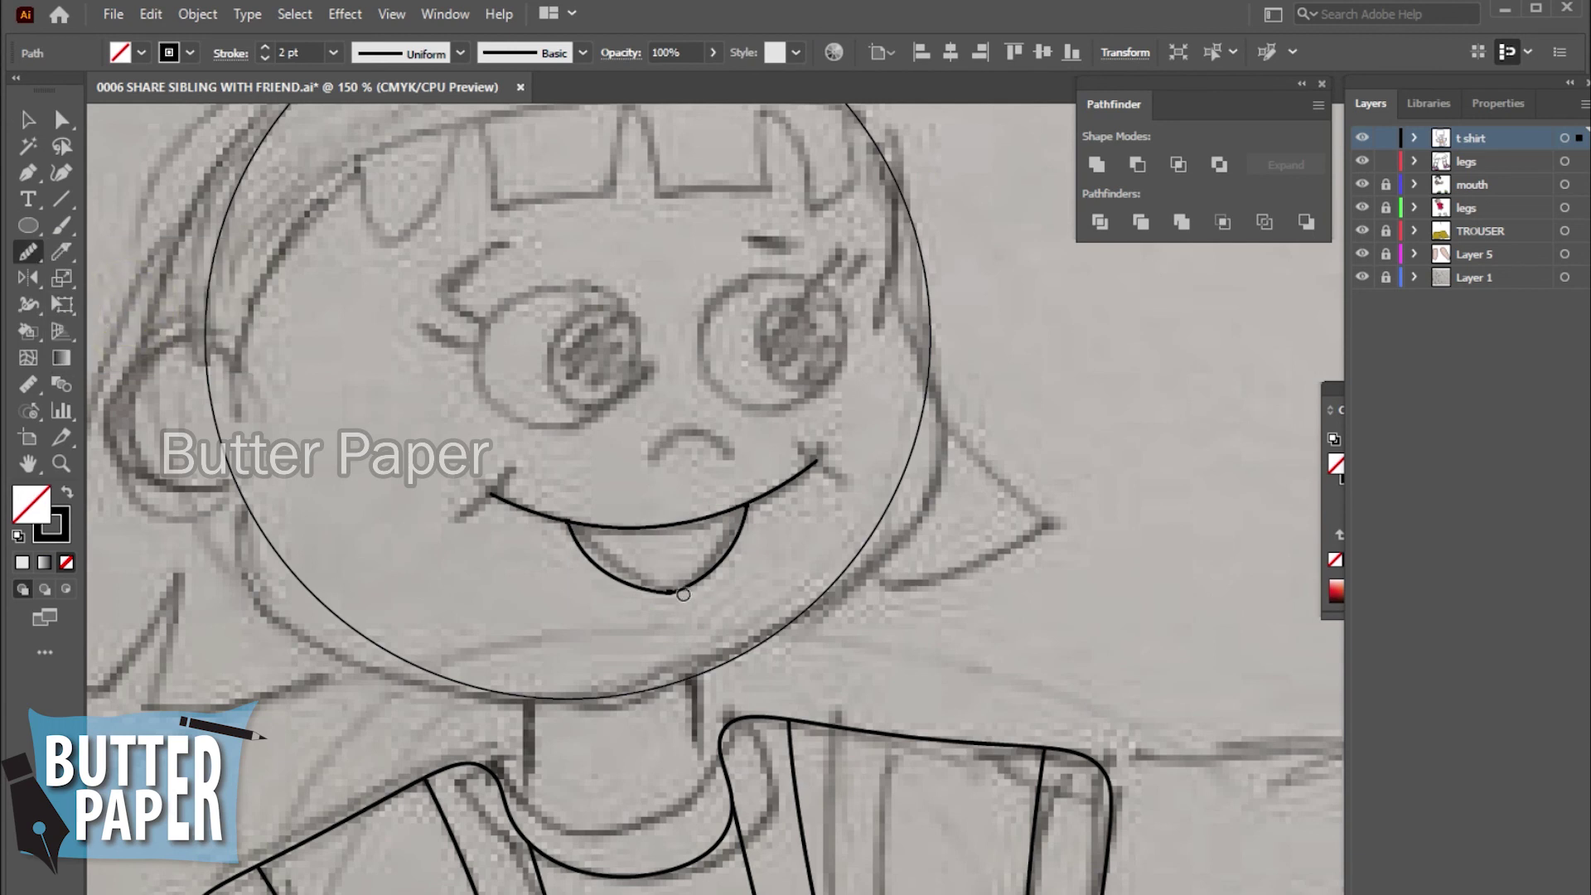
pyautogui.moveTo(686, 587)
pyautogui.mouseDown()
pyautogui.moveTo(623, 585)
pyautogui.moveTo(726, 562)
pyautogui.mouseUp()
pyautogui.click(28, 120)
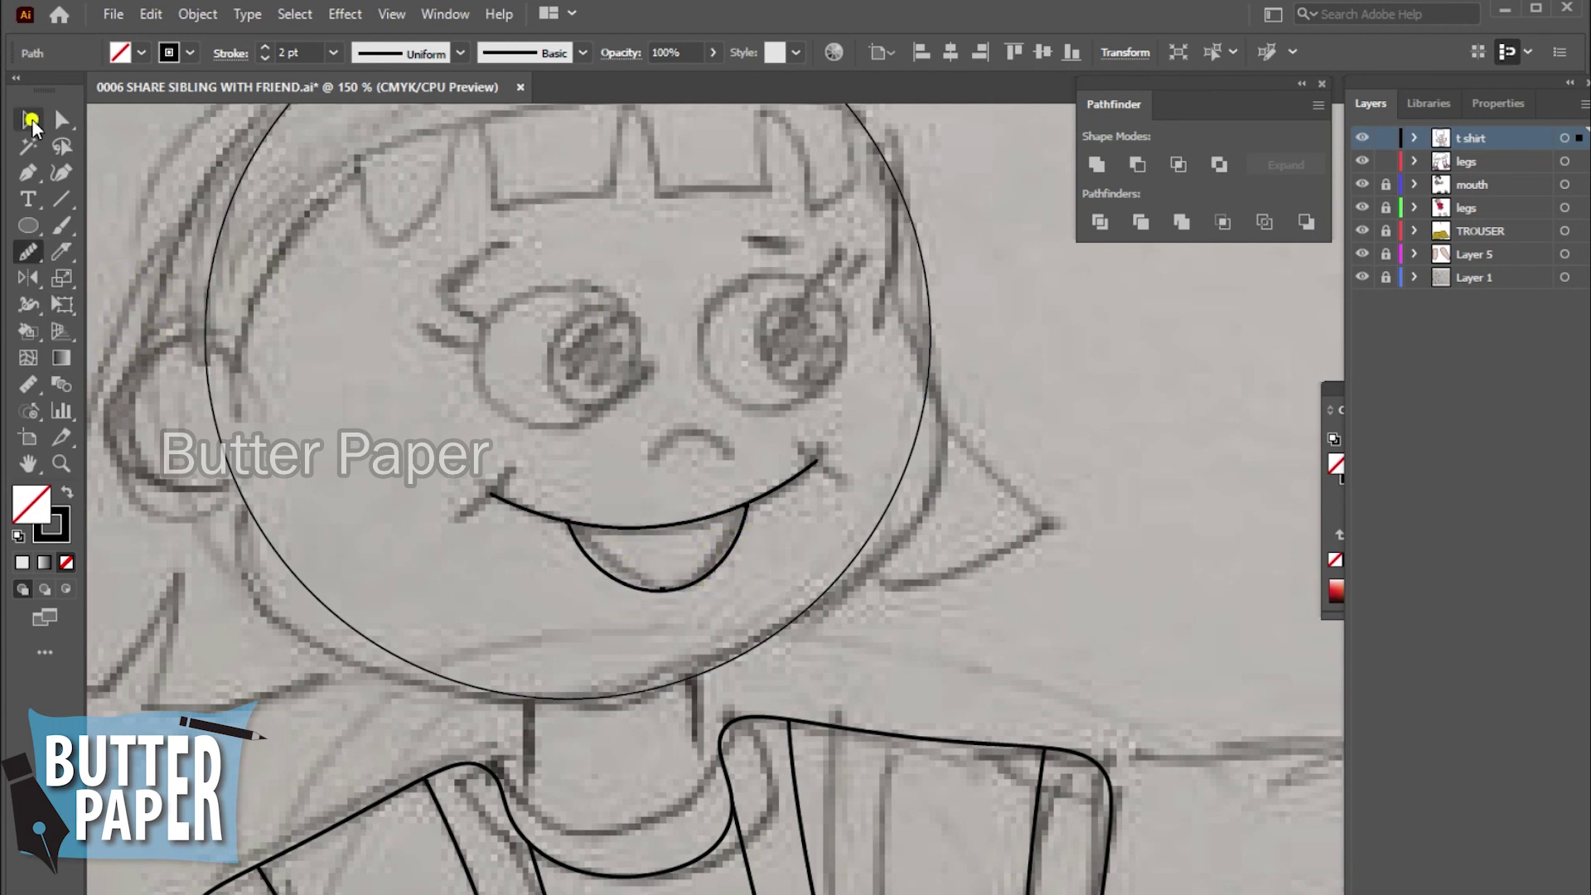
pyautogui.click(1047, 544)
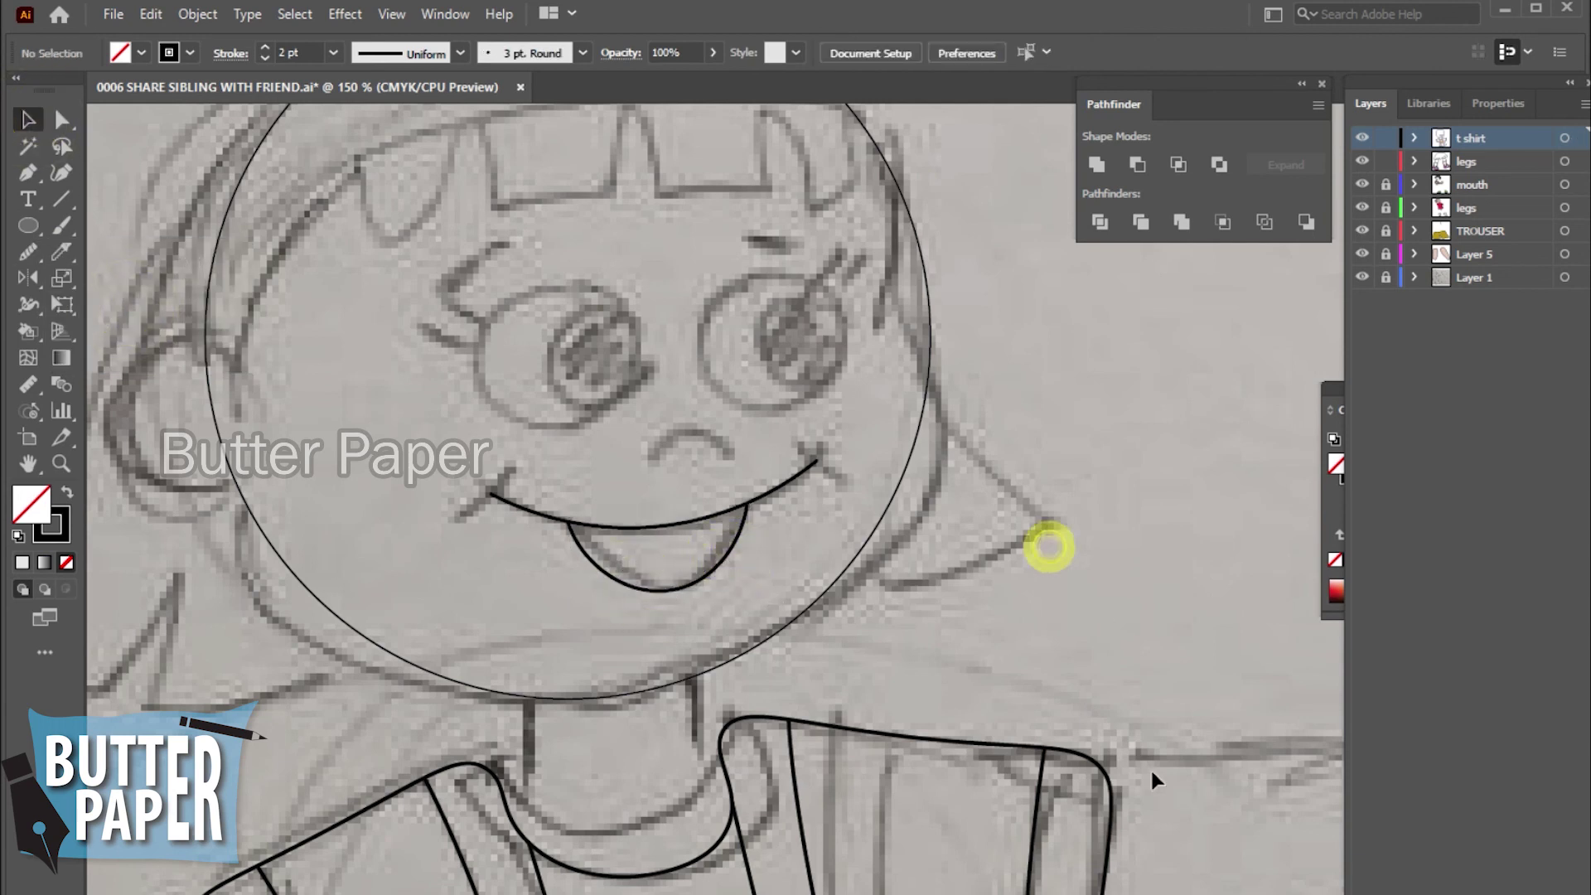
pyautogui.click(774, 568)
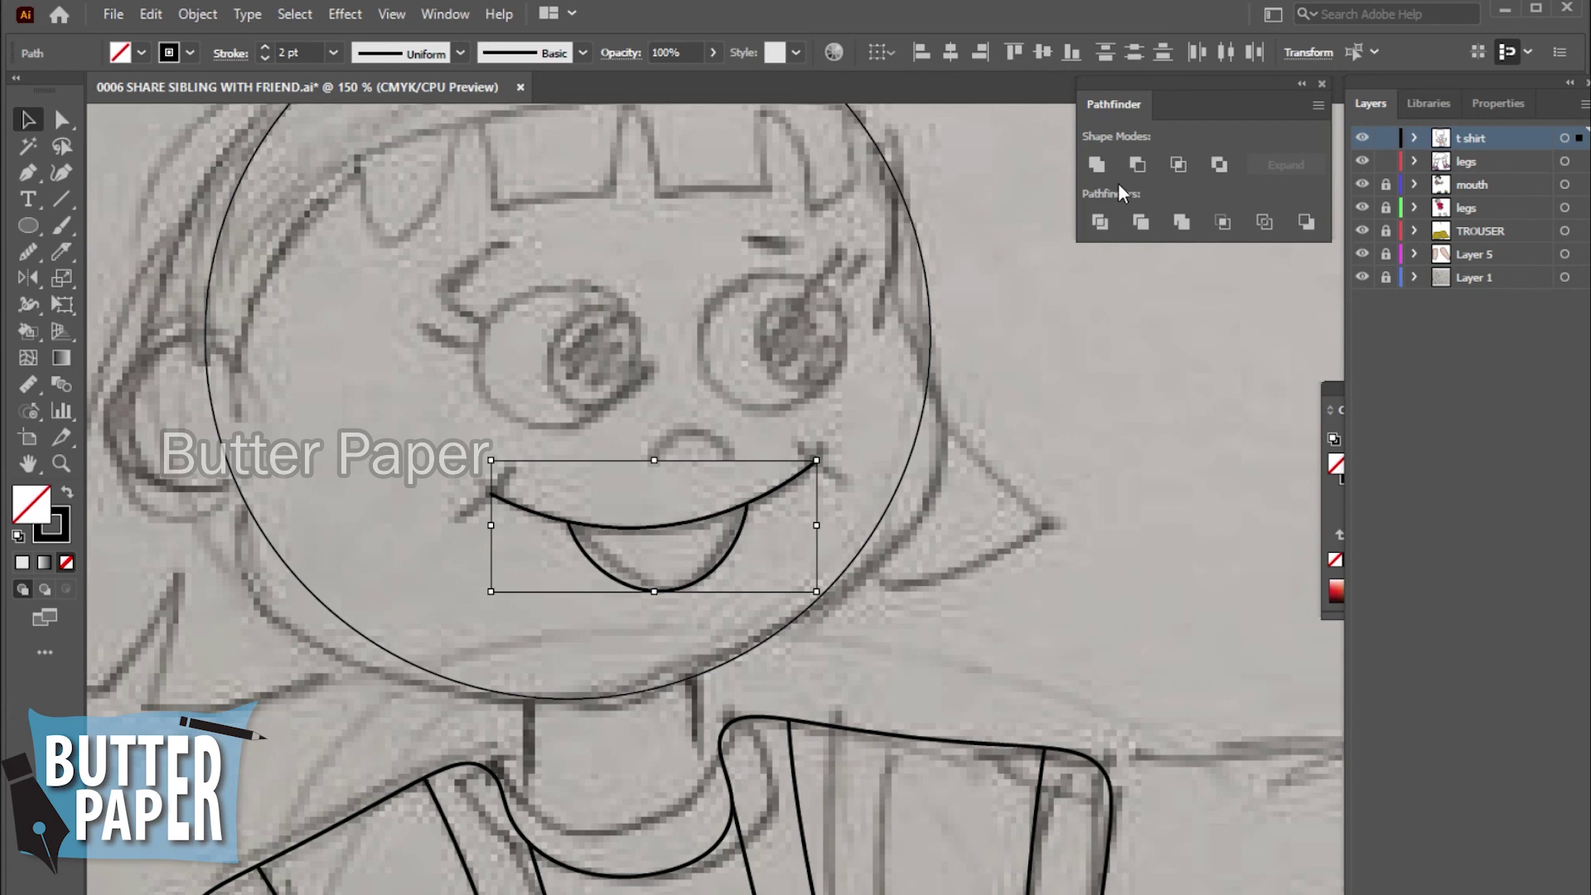
# - Try Pathfinder Unite and Minus Front on the mouth outline, undoing both
pyautogui.click(1098, 164)
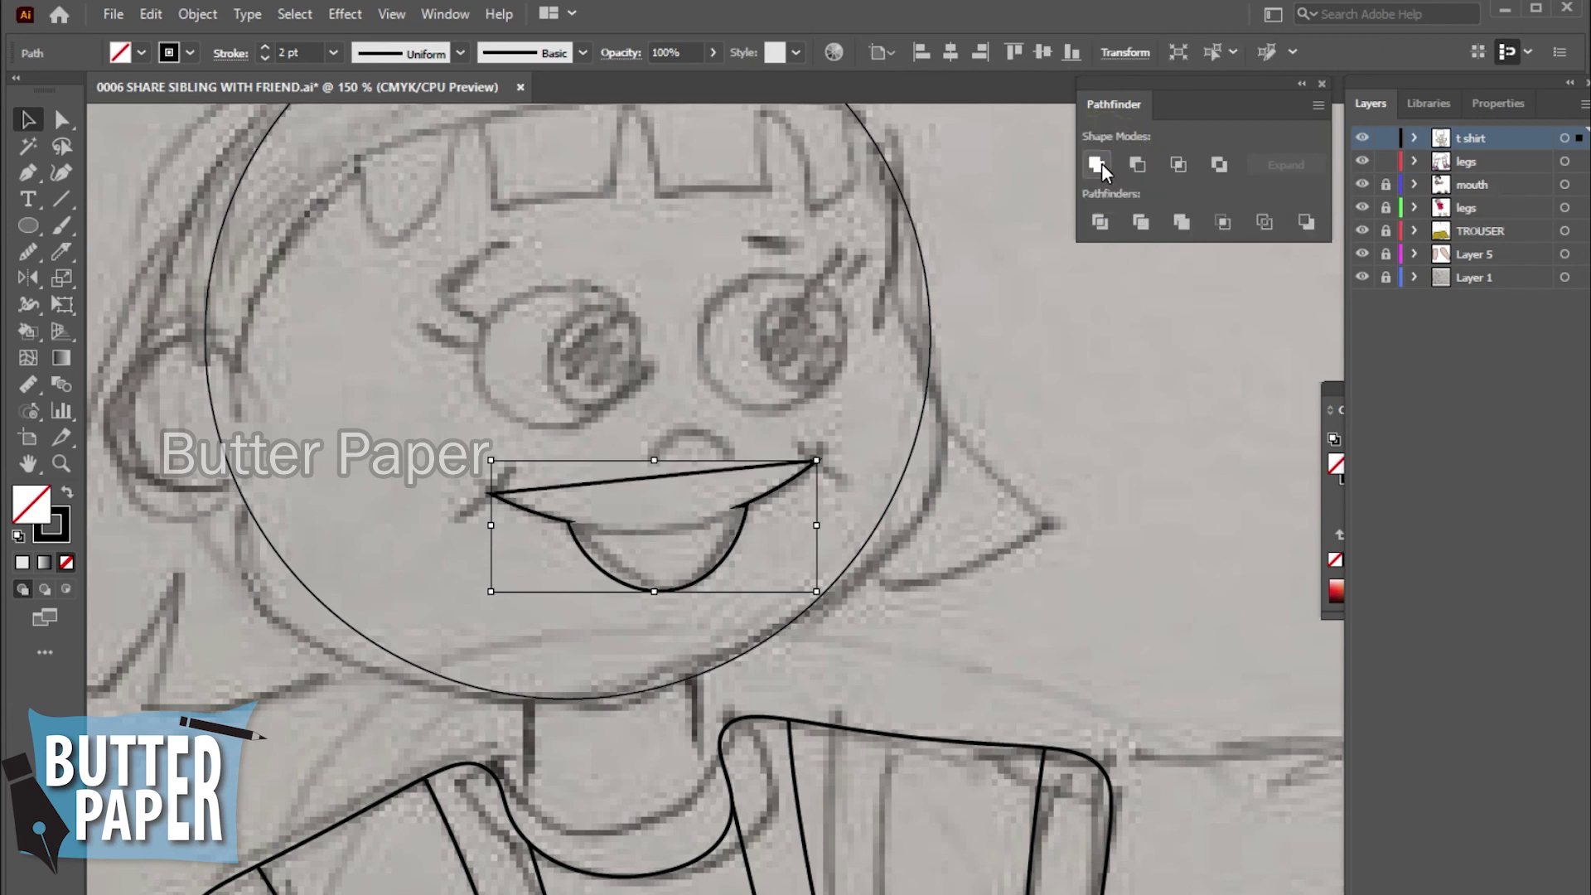
pyautogui.rightClick(698, 474)
pyautogui.click(1201, 579)
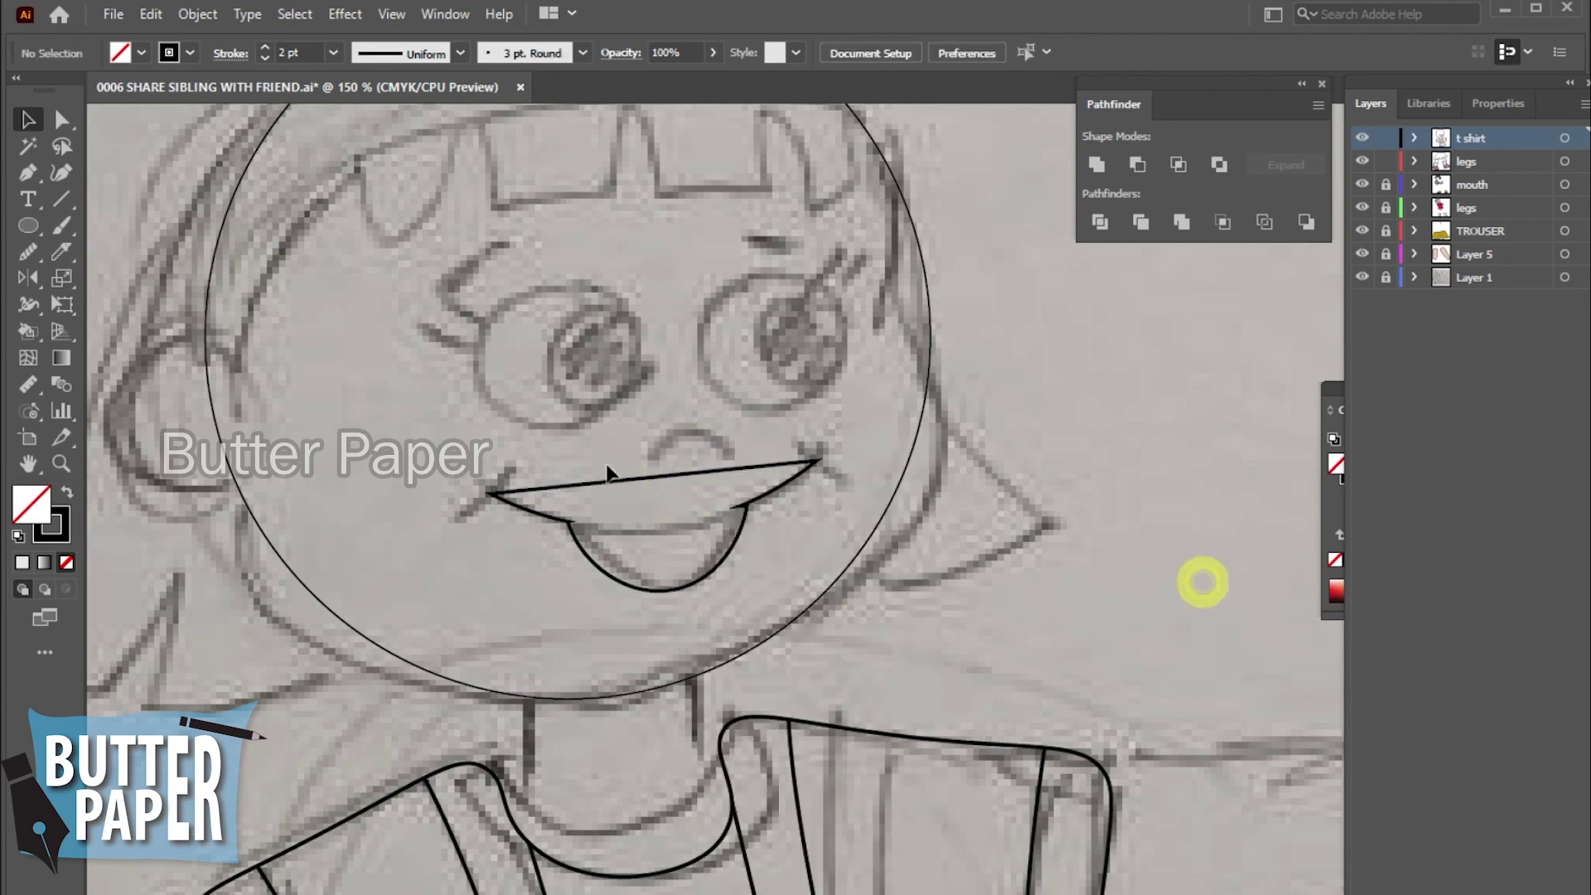
pyautogui.click(529, 516)
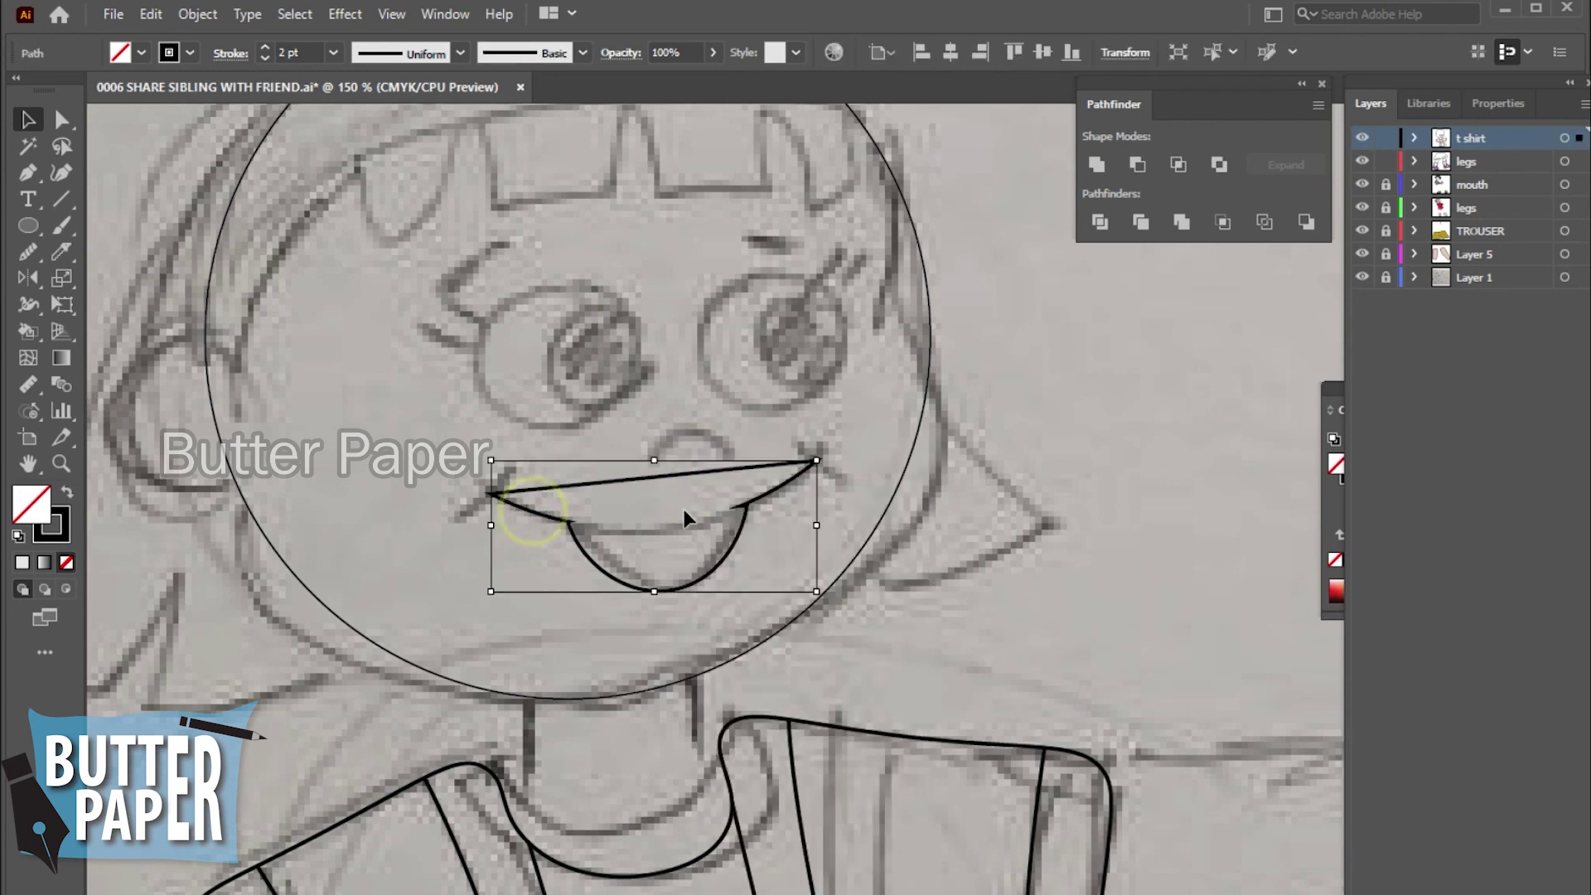
pyautogui.click(924, 516)
pyautogui.hotkey('ctrl', 'z')
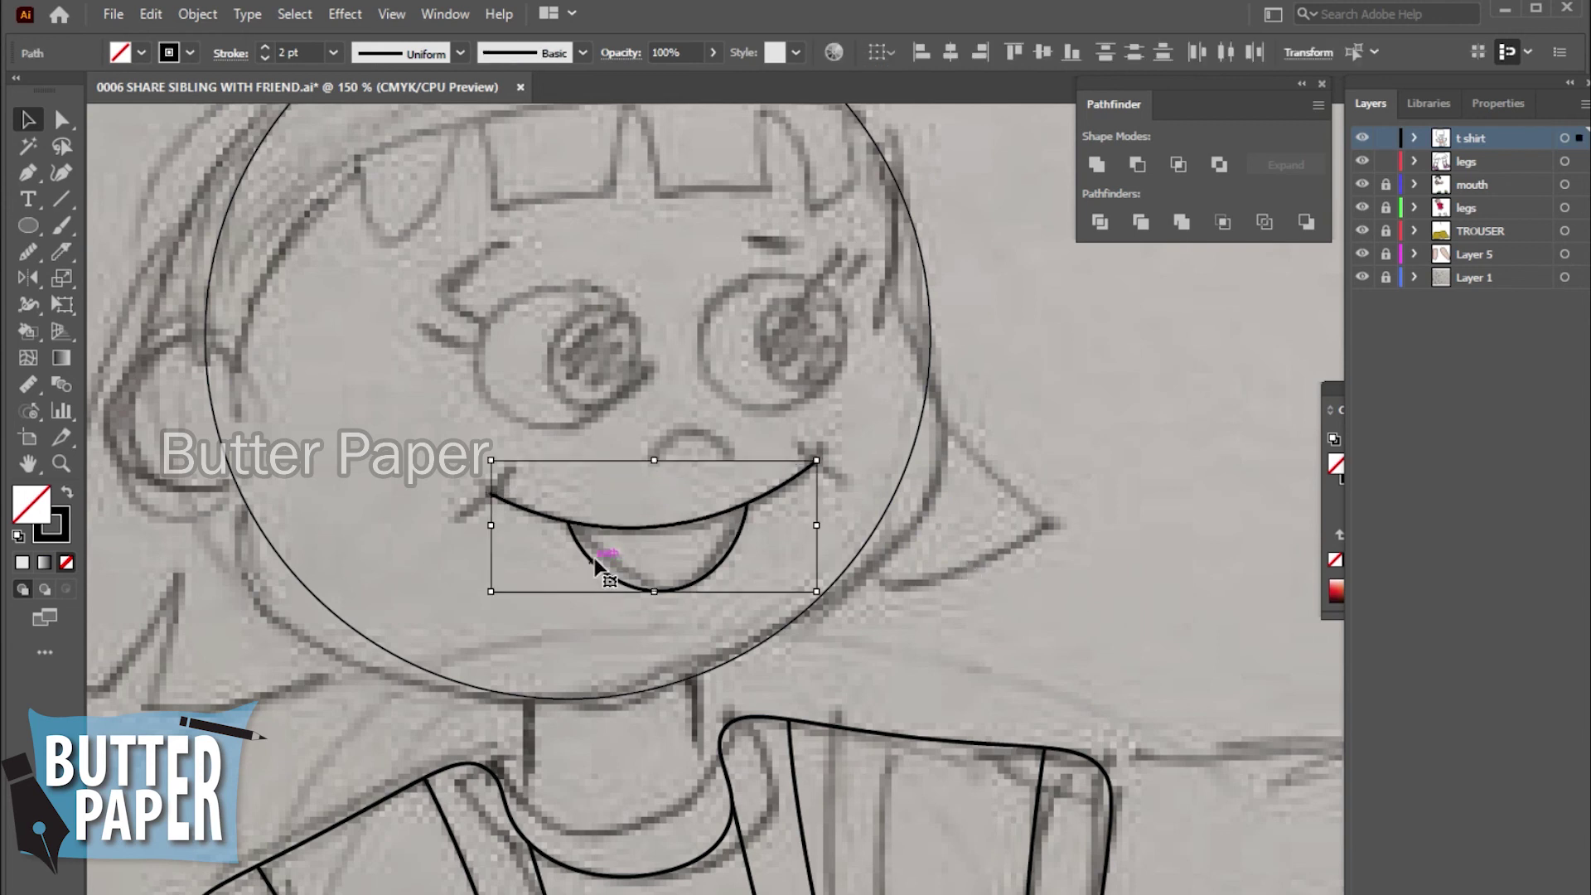
pyautogui.click(1137, 166)
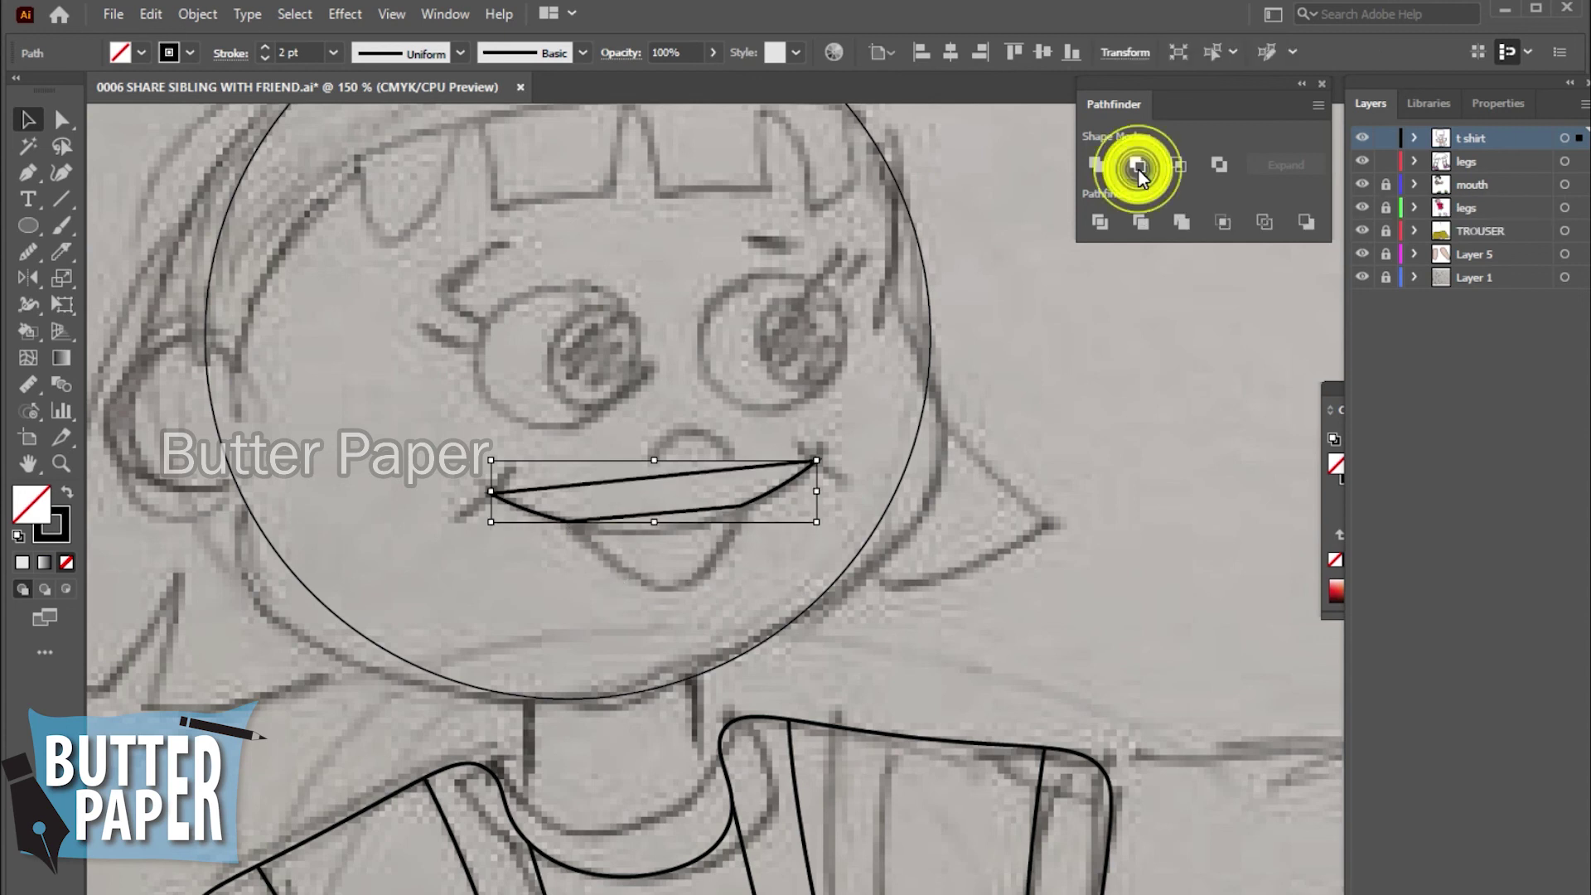
pyautogui.hotkey('ctrl', 'z')
# - Reselect the whole mouth outline and Alt-drag a duplicate off to the right
pyautogui.click(1303, 222)
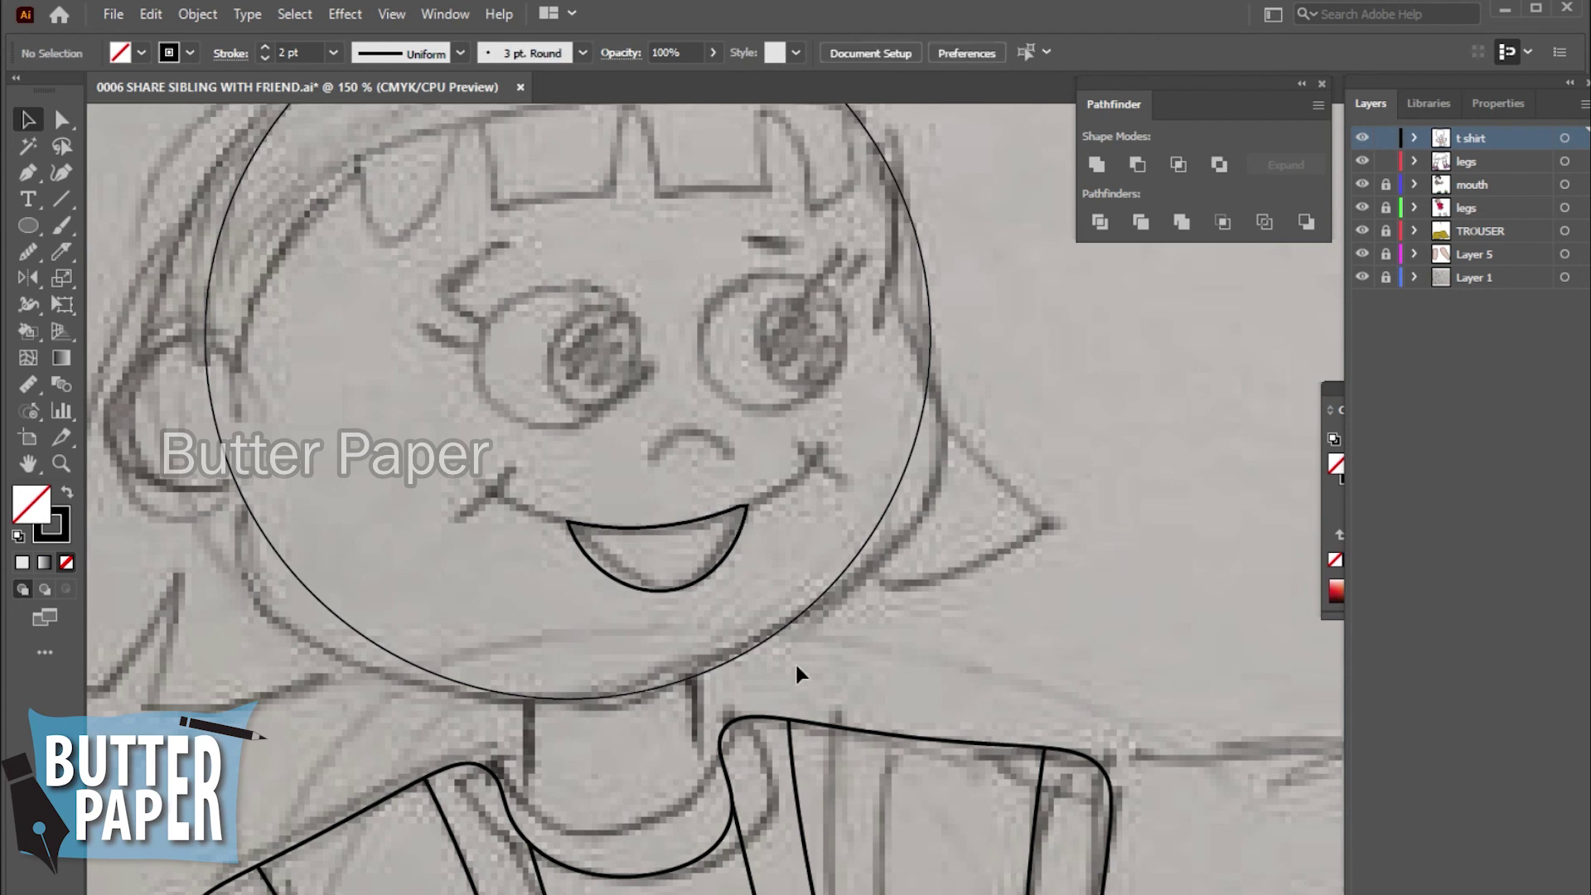
pyautogui.keyDown('shift'); pyautogui.click(525, 512); pyautogui.keyUp('shift')
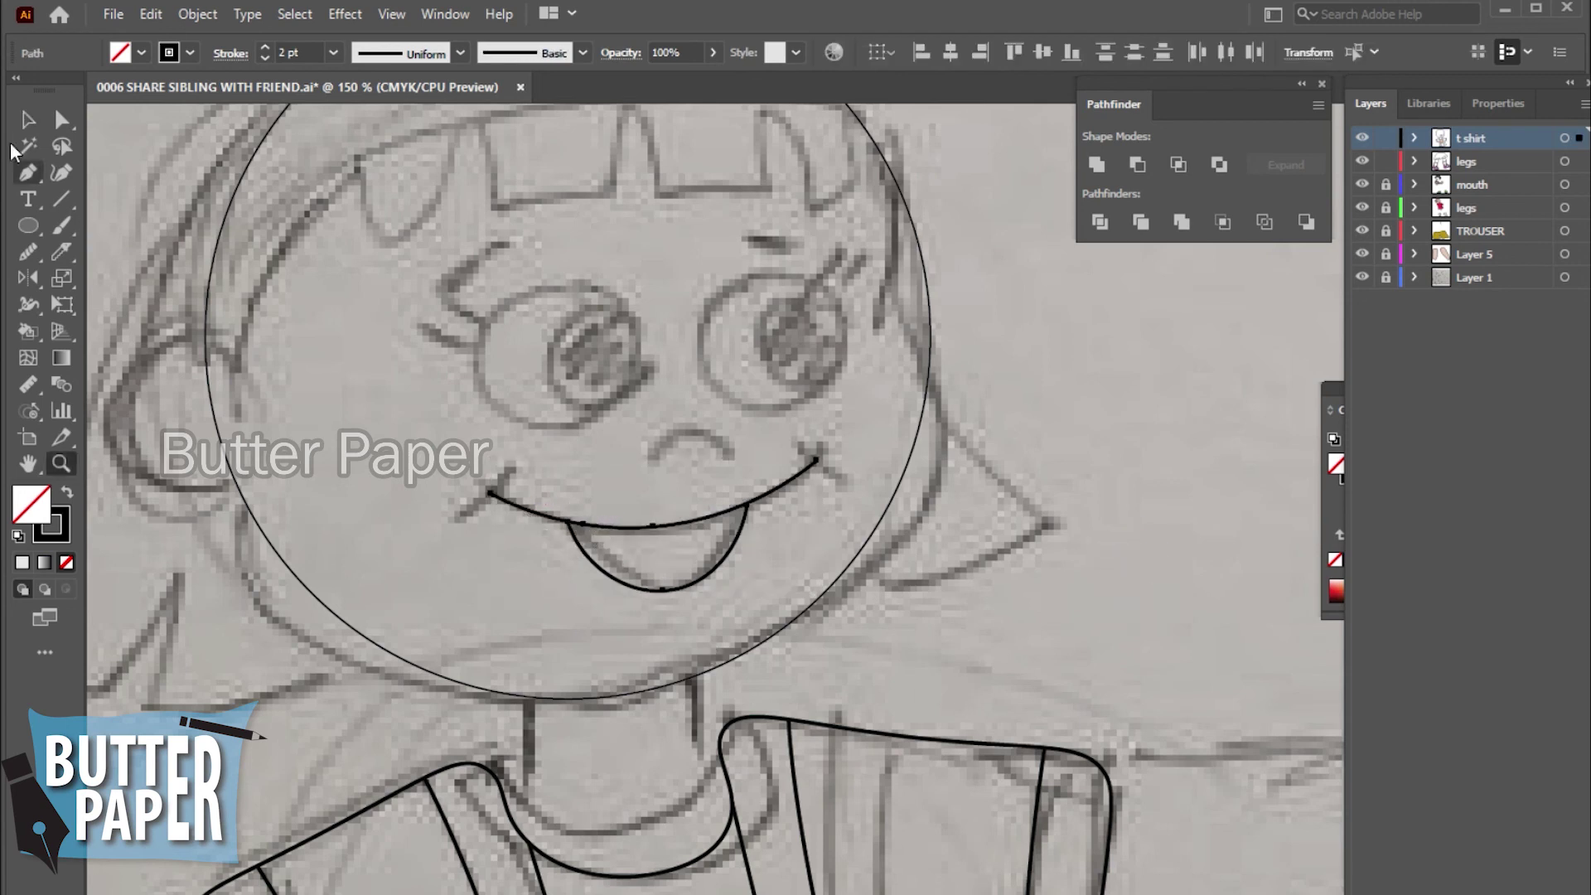
pyautogui.click(643, 534)
pyautogui.moveTo(642, 535); pyautogui.dragTo(1022, 592)
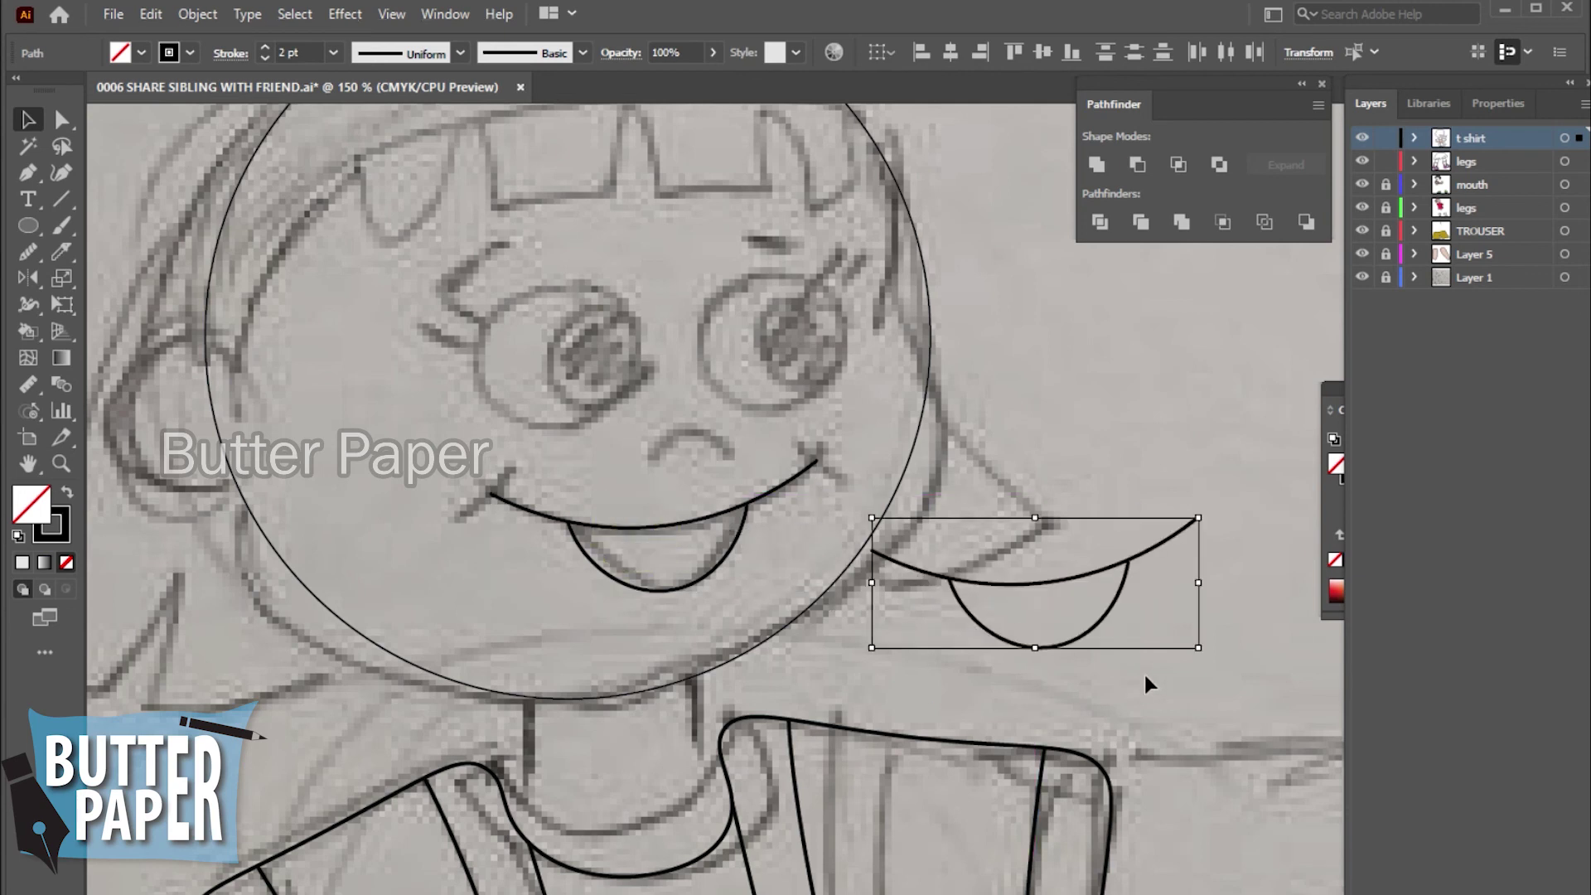
pyautogui.click(1200, 675)
pyautogui.click(1117, 610)
# - Cut the copy into a crescent tongue with Minus Back and move it onto the mouth
pyautogui.click(1306, 222)
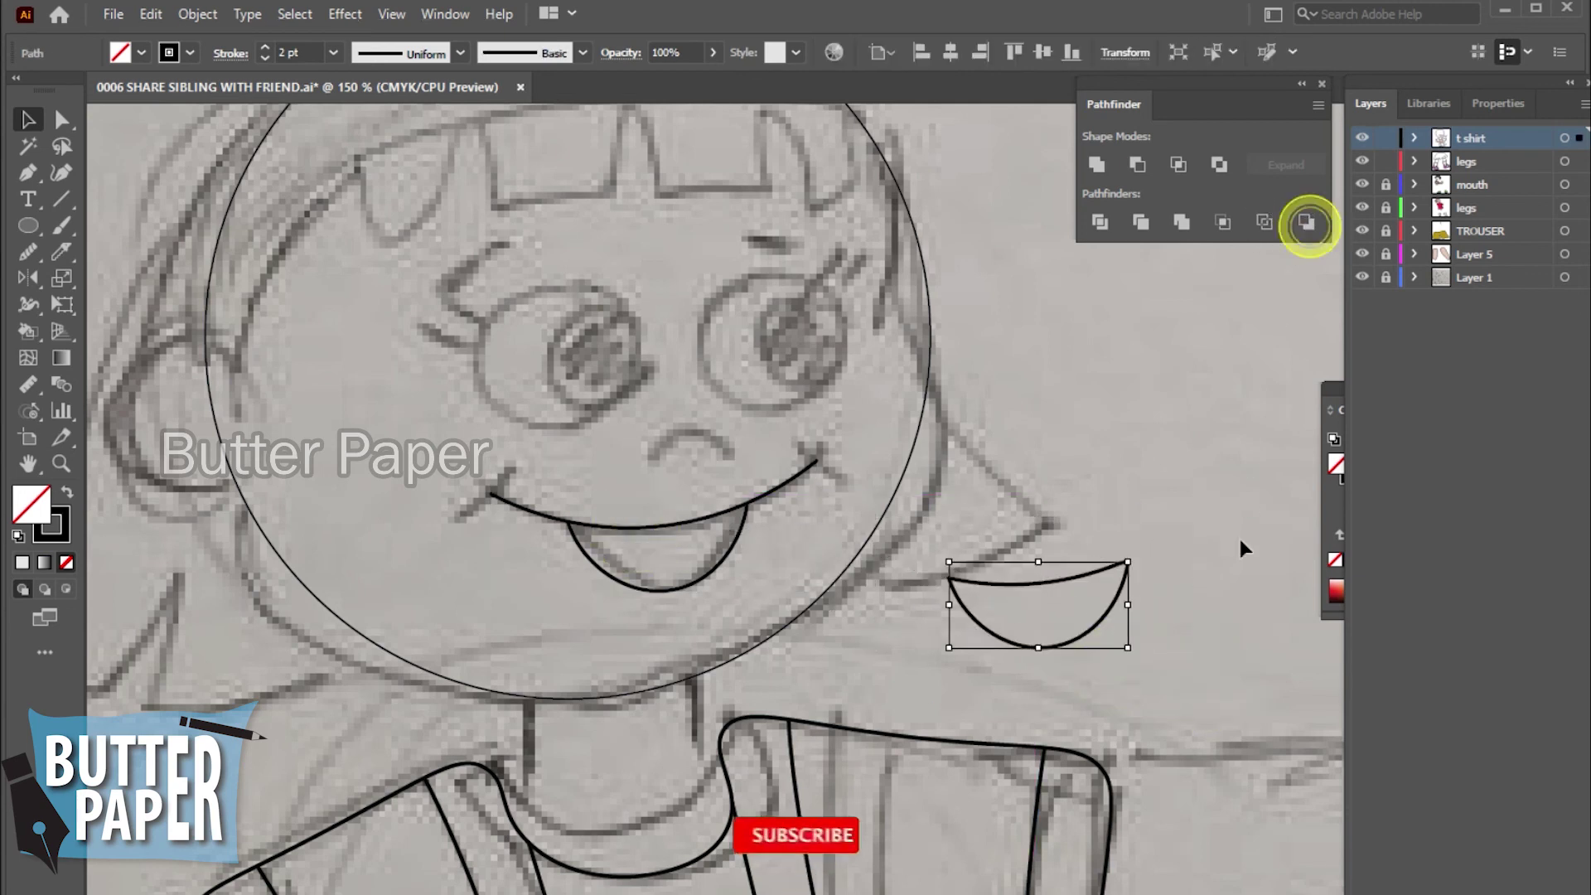
pyautogui.click(1139, 613)
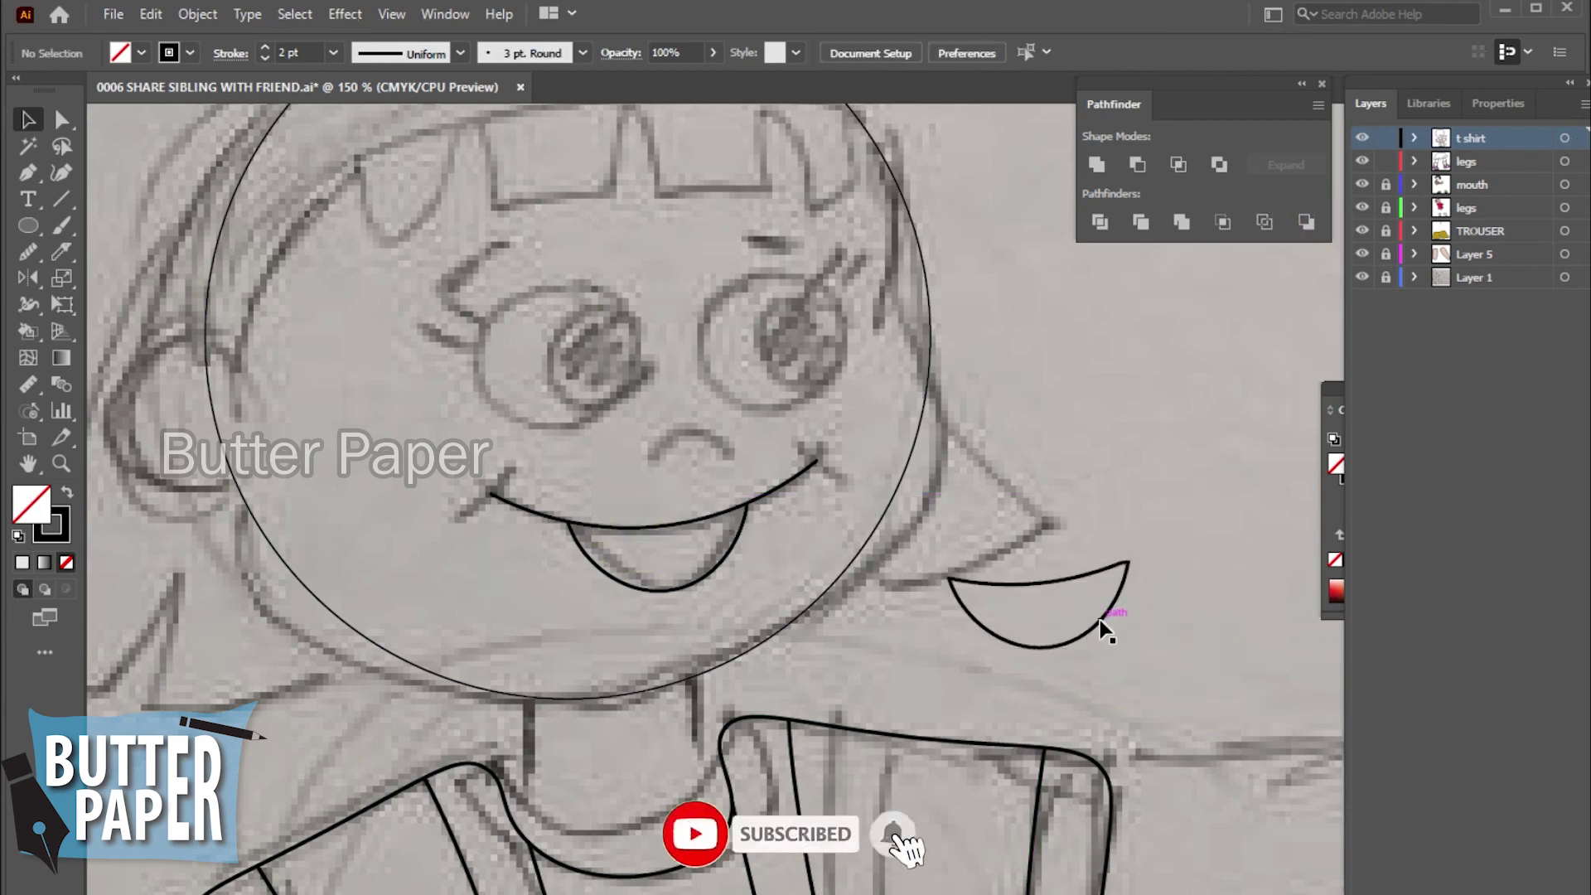
pyautogui.moveTo(1102, 630); pyautogui.dragTo(721, 564)
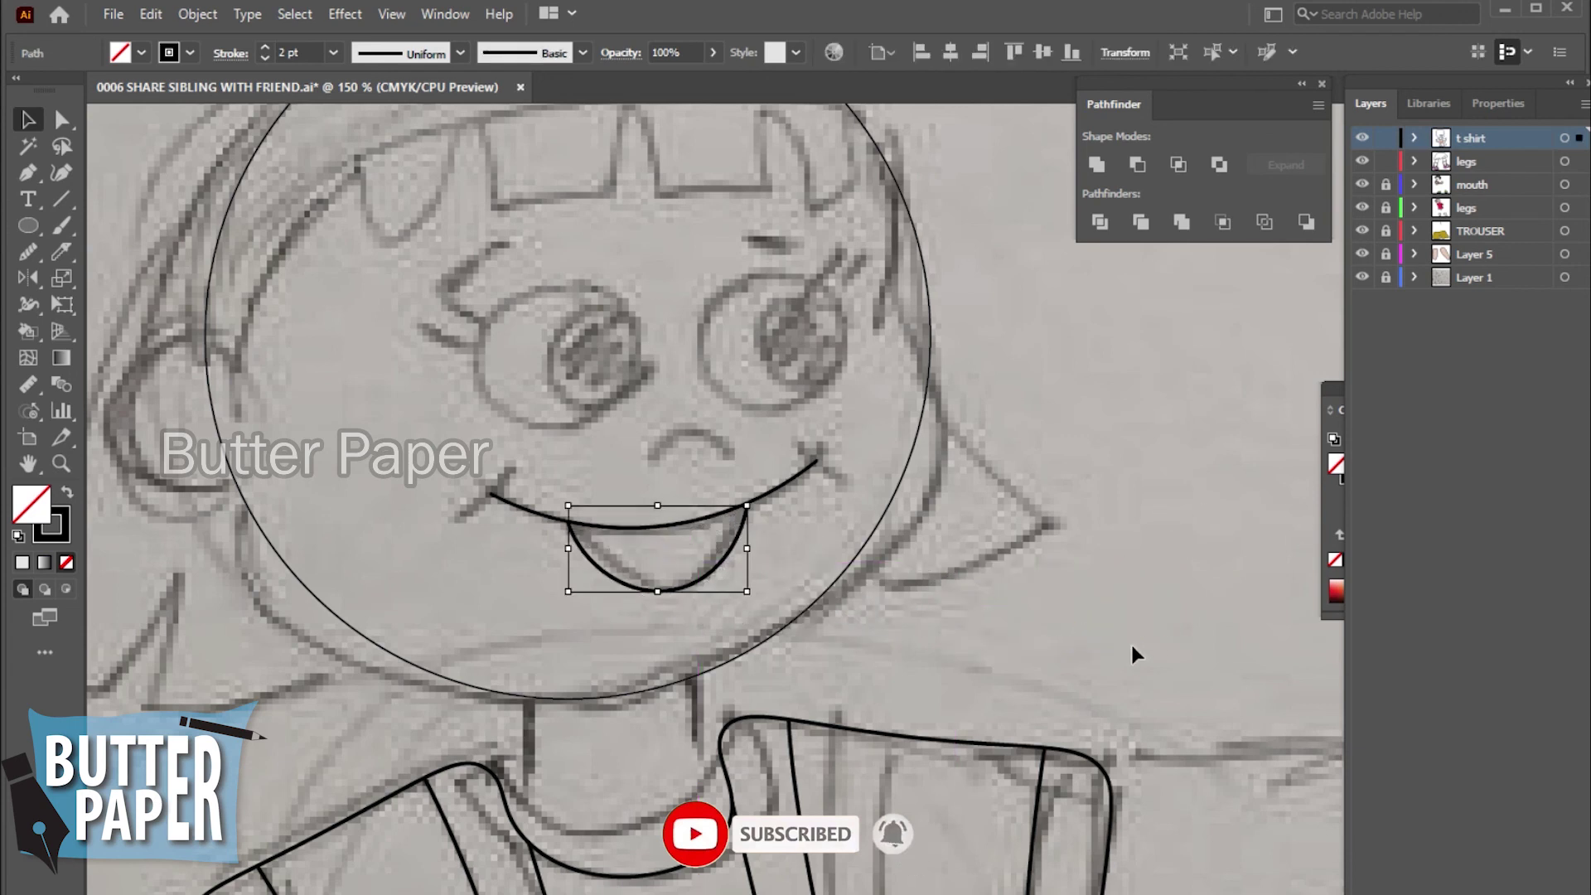
pyautogui.click(1235, 634)
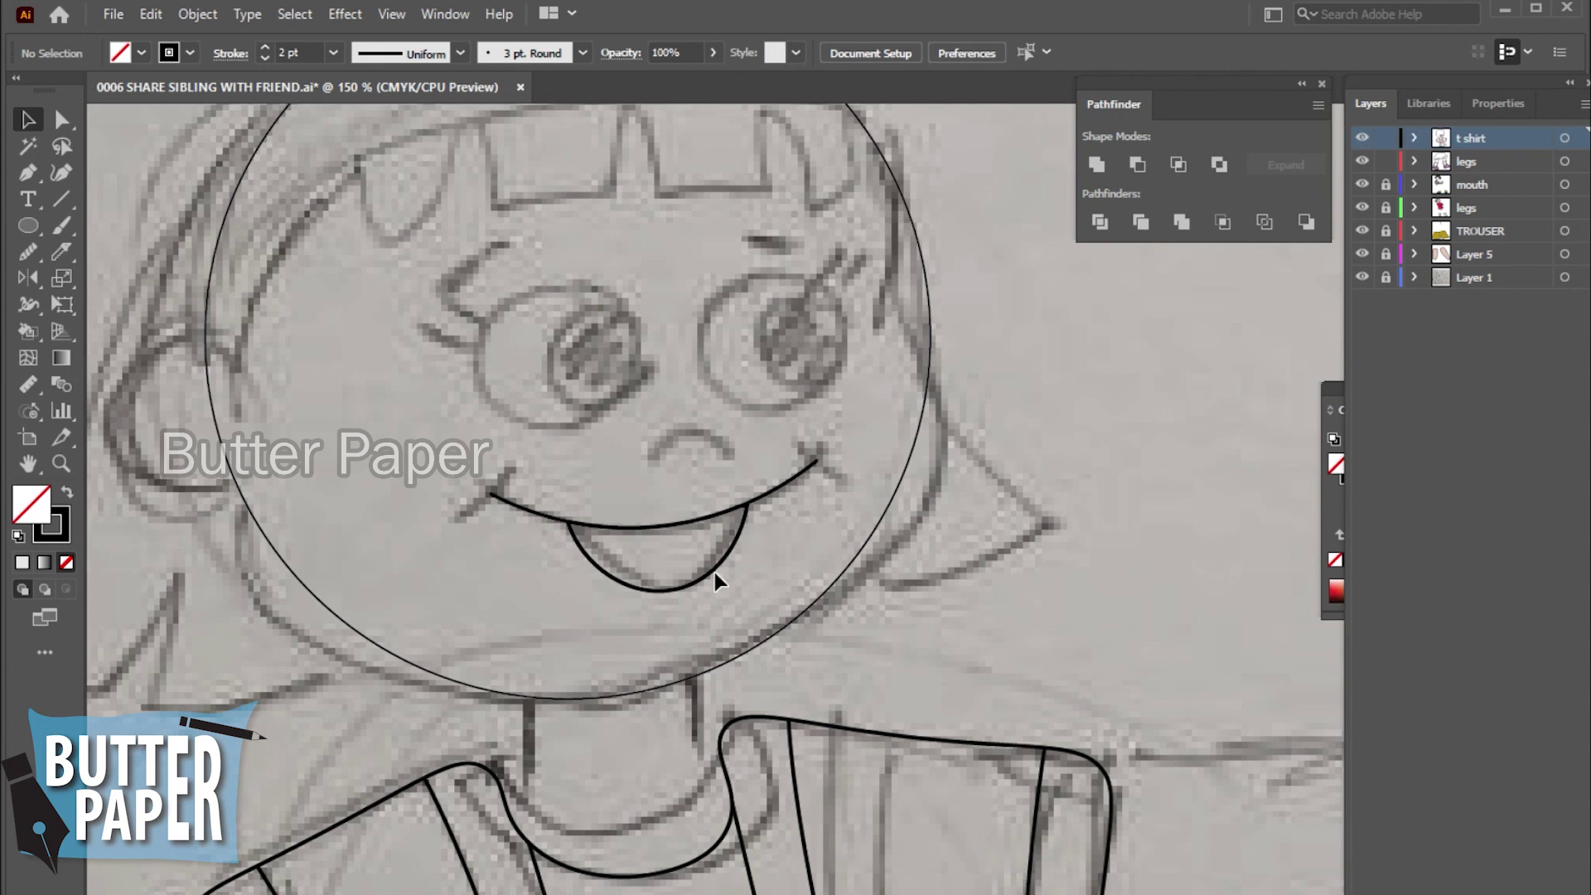
pyautogui.click(27, 172)
# - Draw a short curved dimple stroke at the left corner of the smile
pyautogui.click(512, 470)
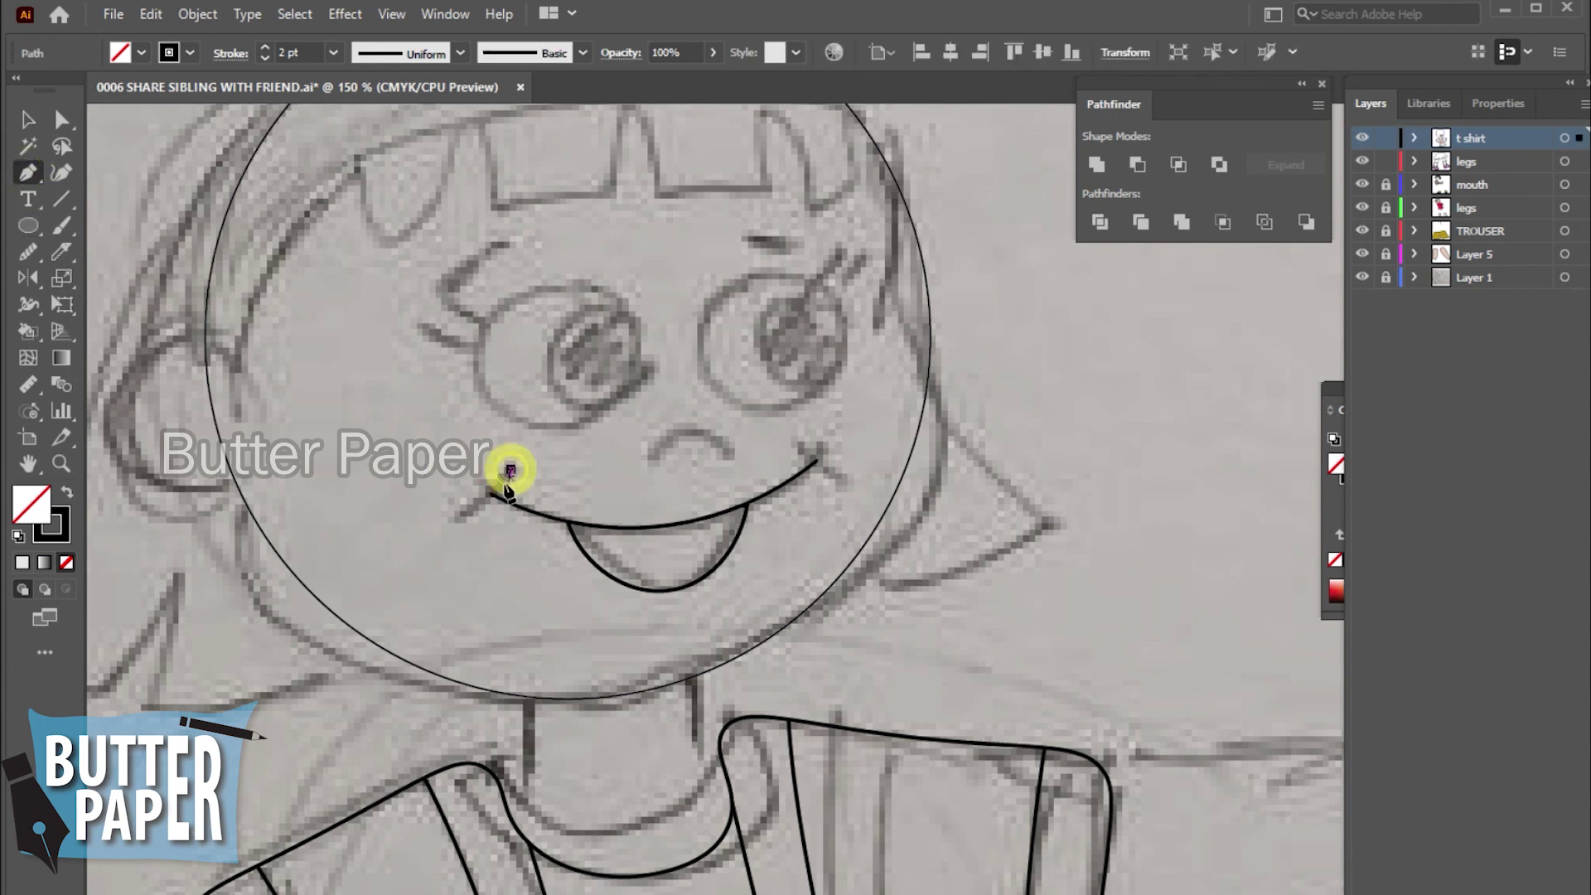
pyautogui.click(489, 503)
pyautogui.click(449, 519)
pyautogui.moveTo(450, 522); pyautogui.dragTo(456, 530)
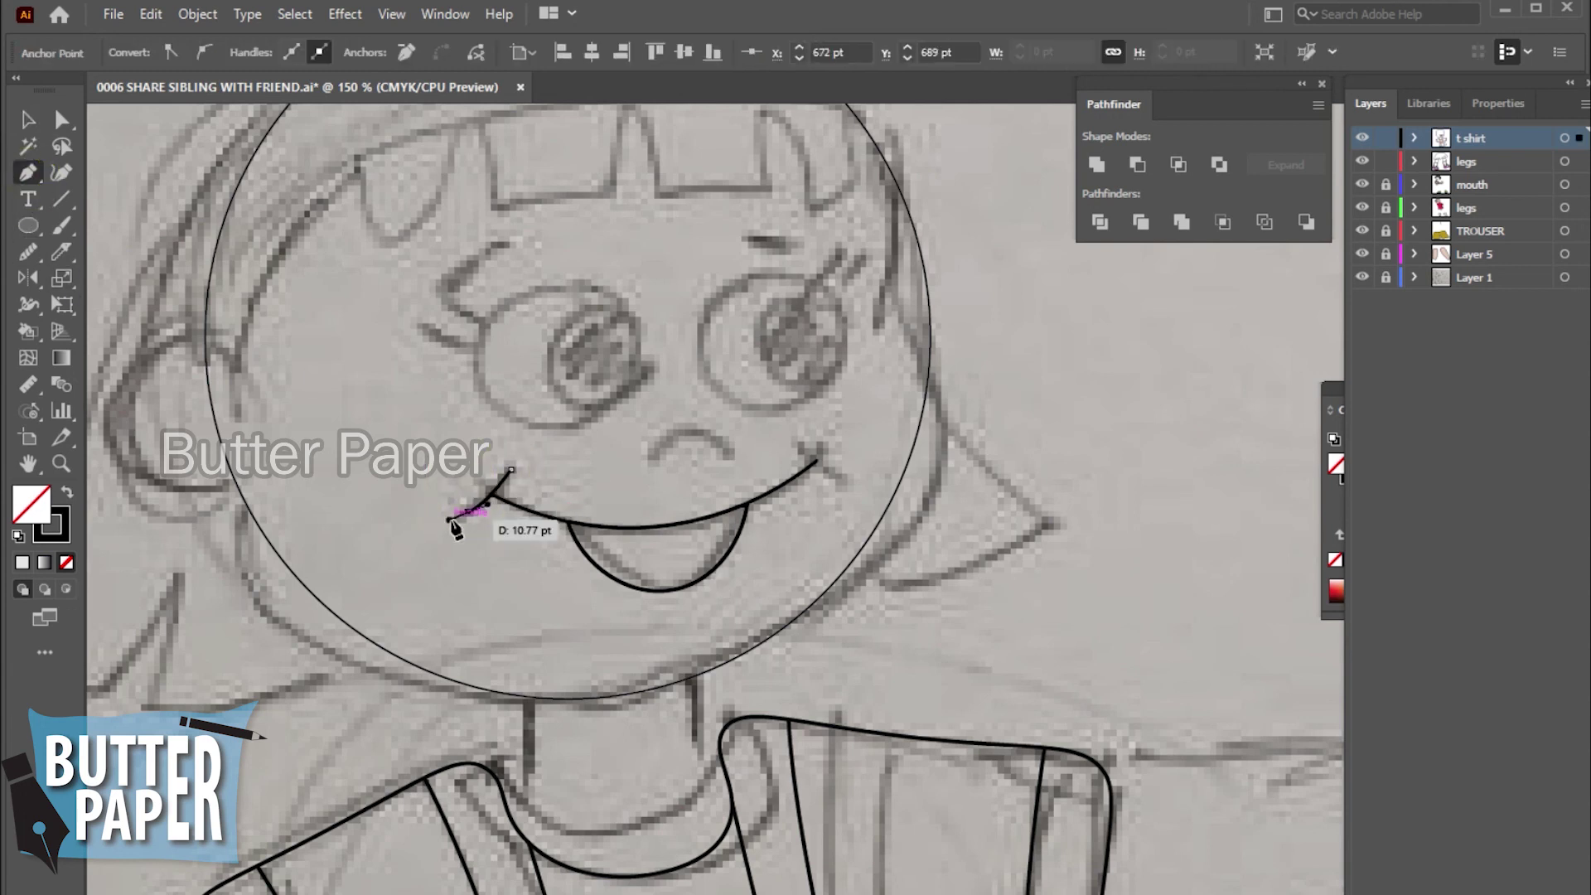
pyautogui.click(1238, 575)
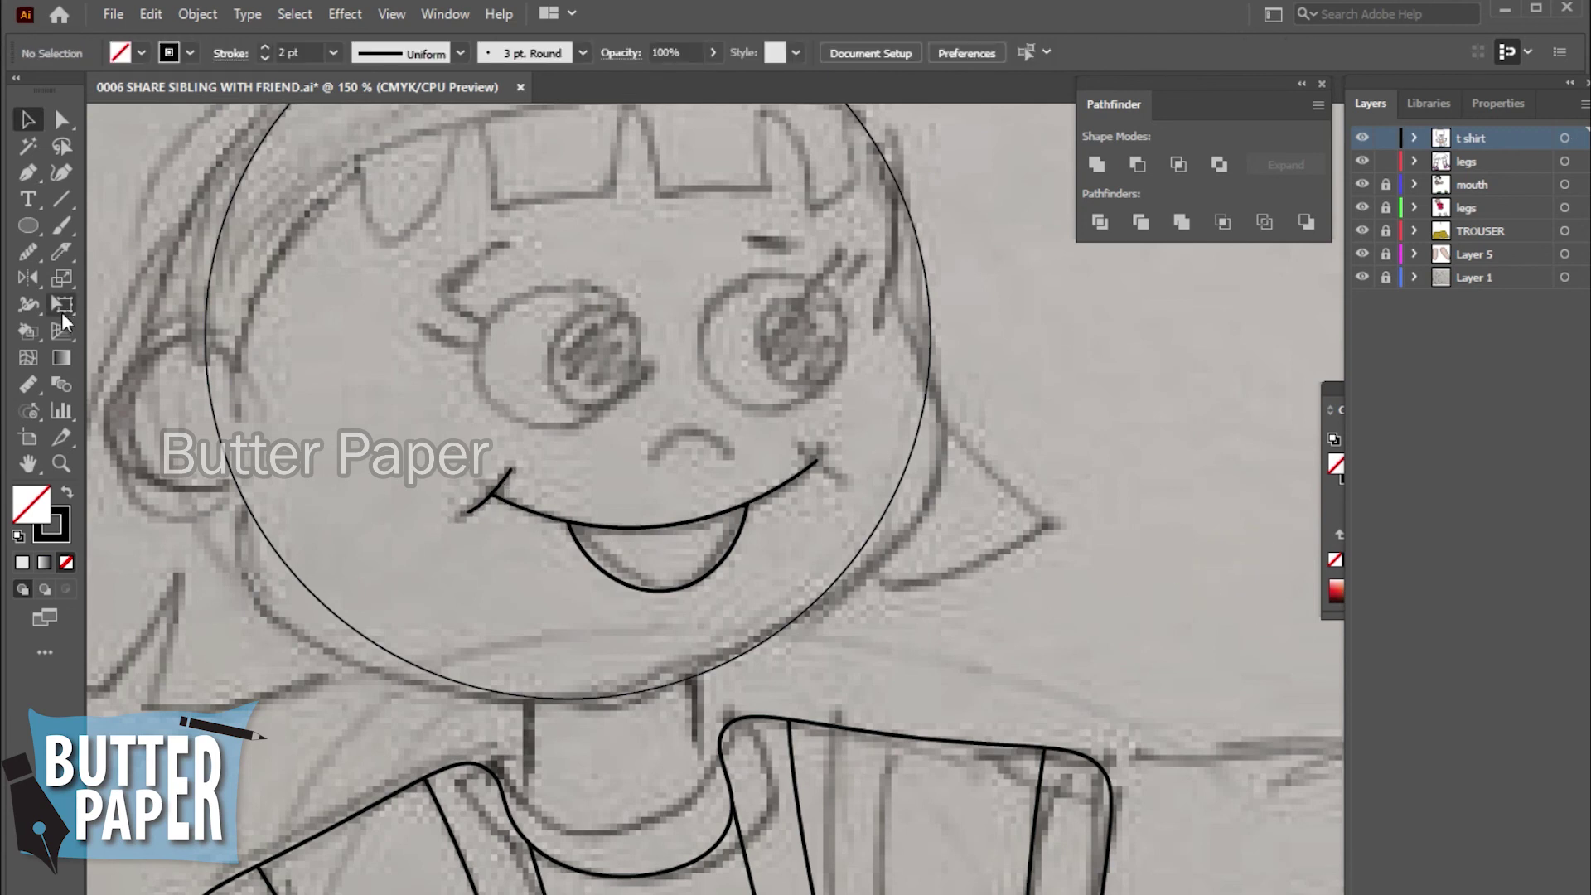
# - Draw a matching curved dimple stroke at the right corner of the smile and deselect
pyautogui.click(27, 172)
pyautogui.click(802, 448)
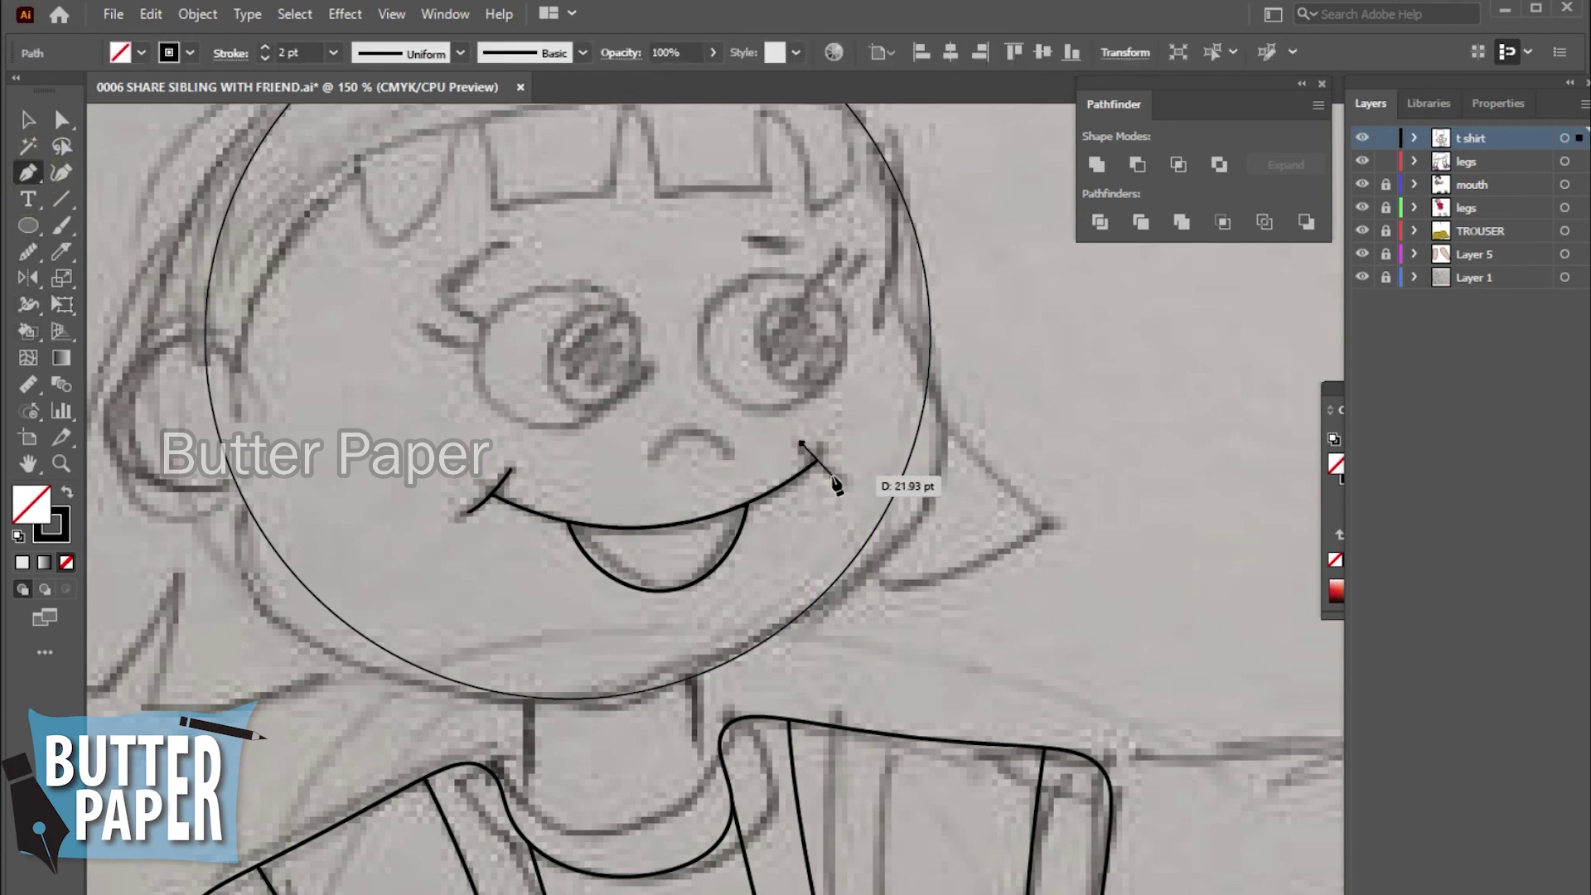
pyautogui.moveTo(831, 469); pyautogui.dragTo(862, 489)
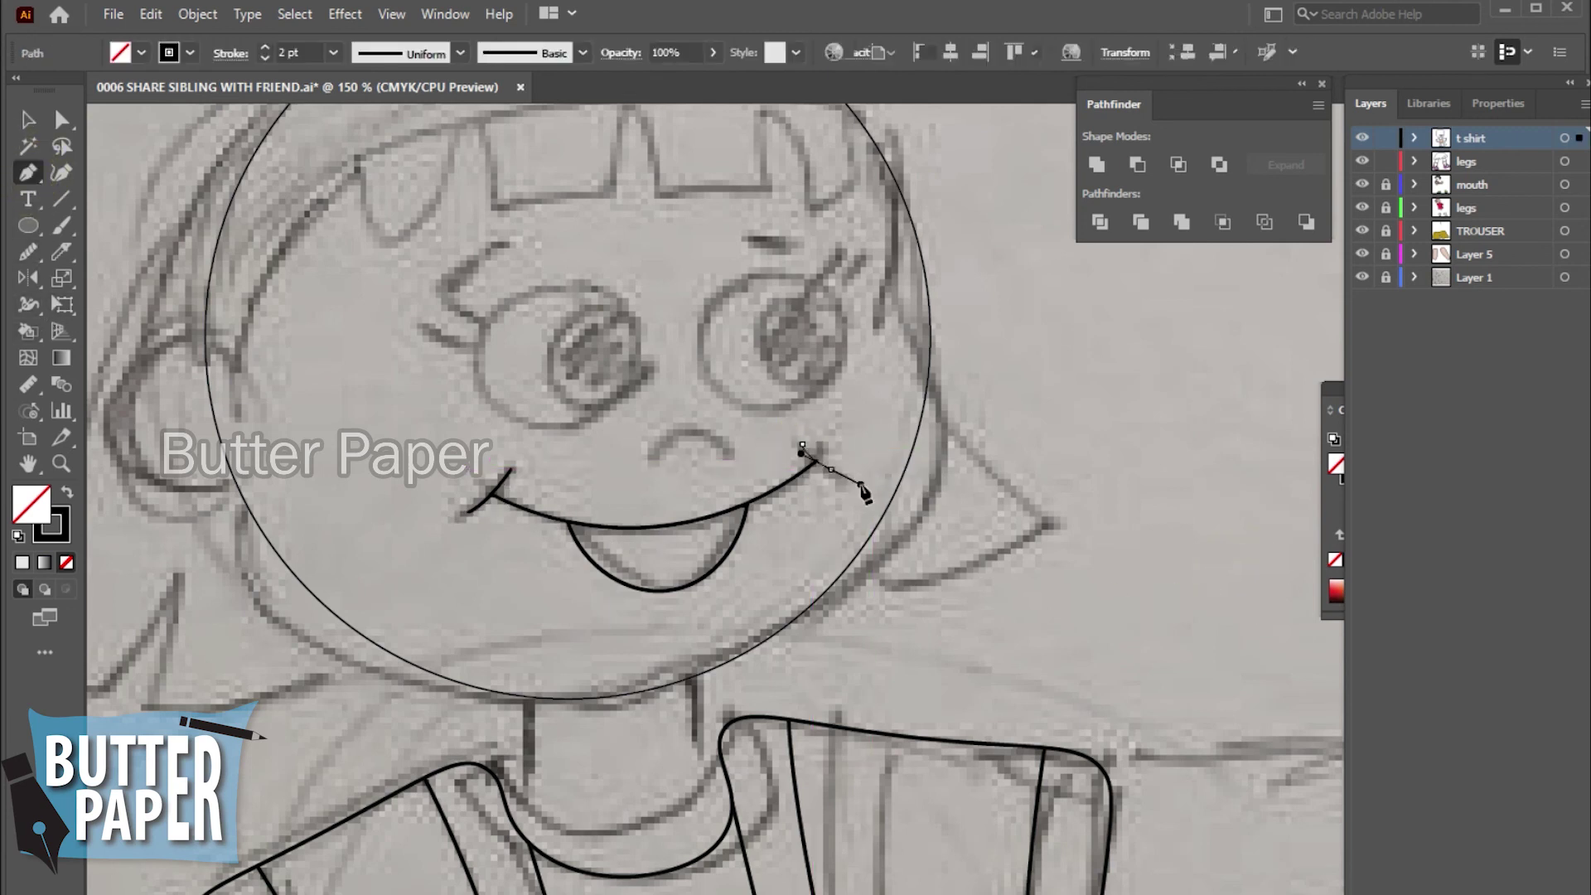
pyautogui.press('v')
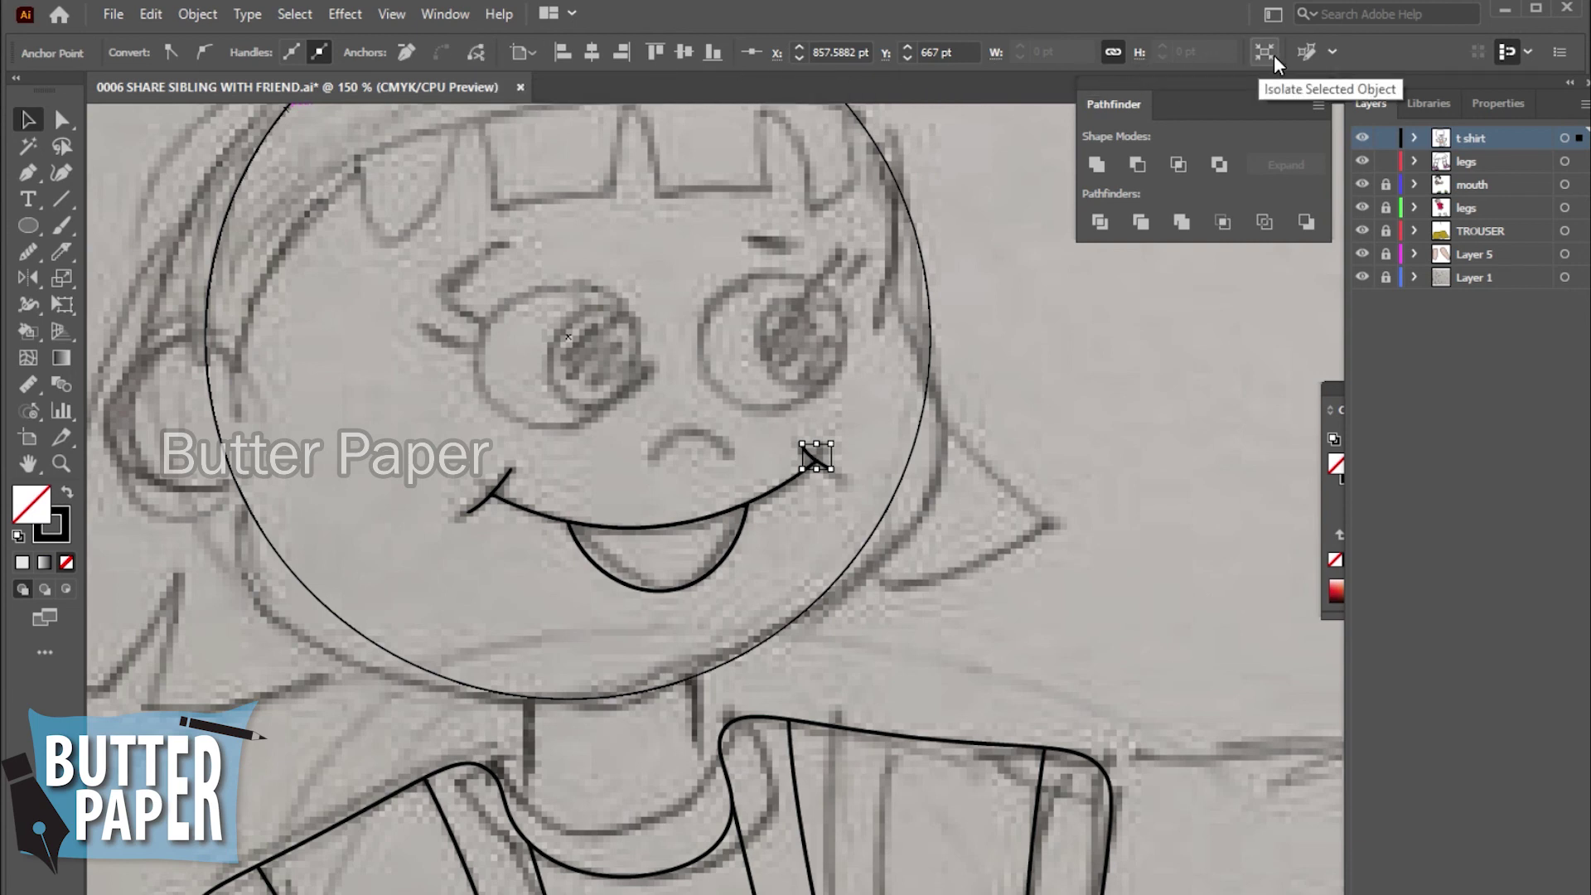
pyautogui.click(1332, 51)
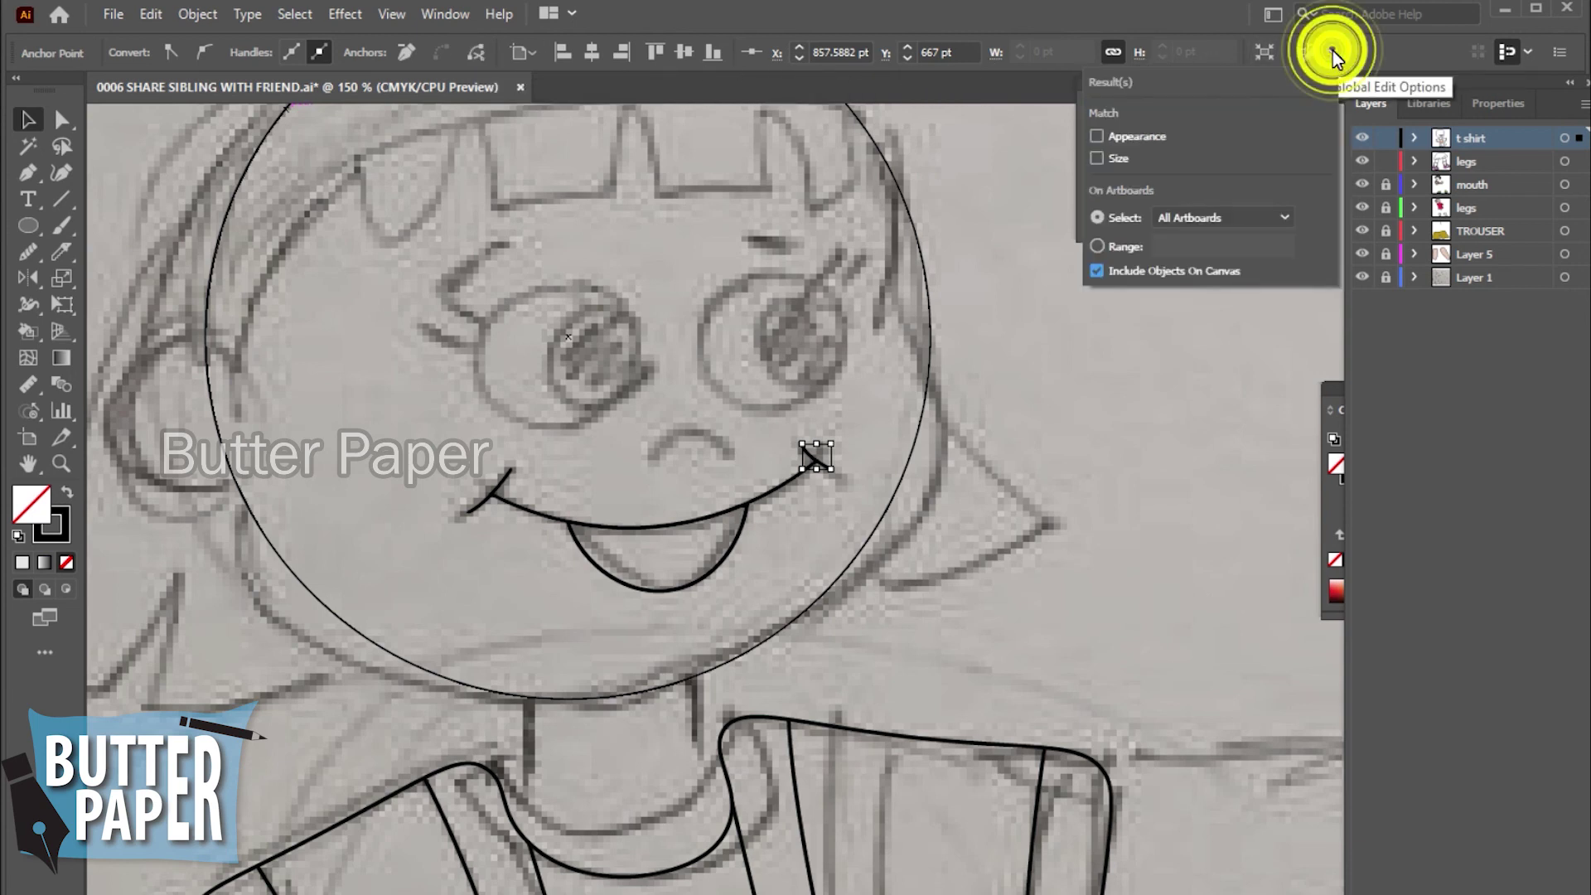
pyautogui.click(1110, 497)
# - Trace a closed Curvature-tool outline from under the chin down into the collar
pyautogui.scroll(-2, 783, 611)
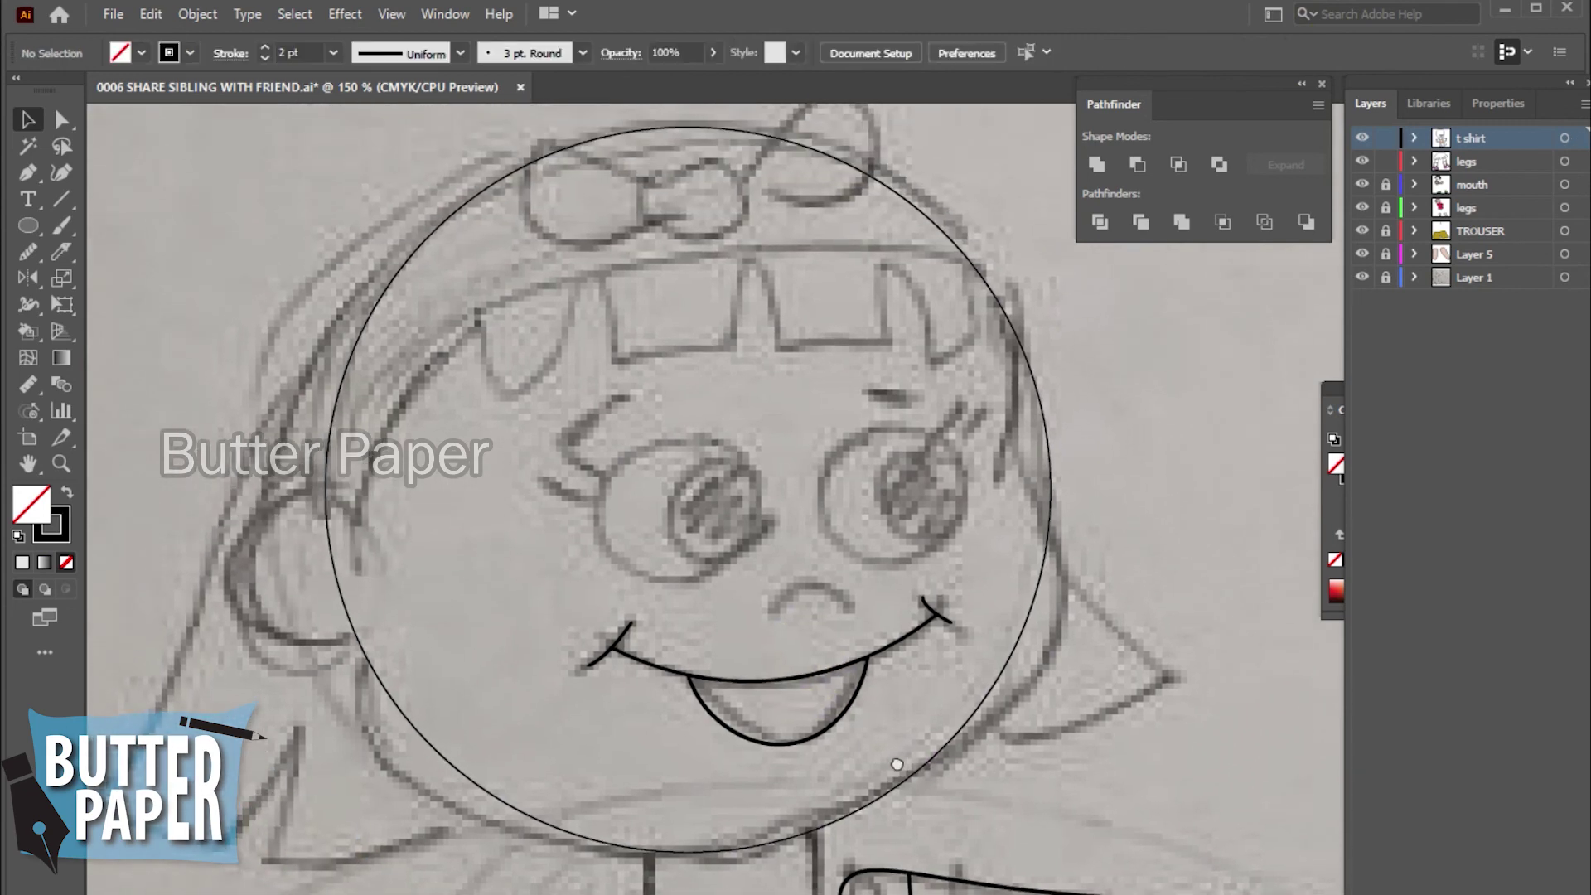
pyautogui.scroll(2, 912, 728)
pyautogui.hotkey('shift', '`')
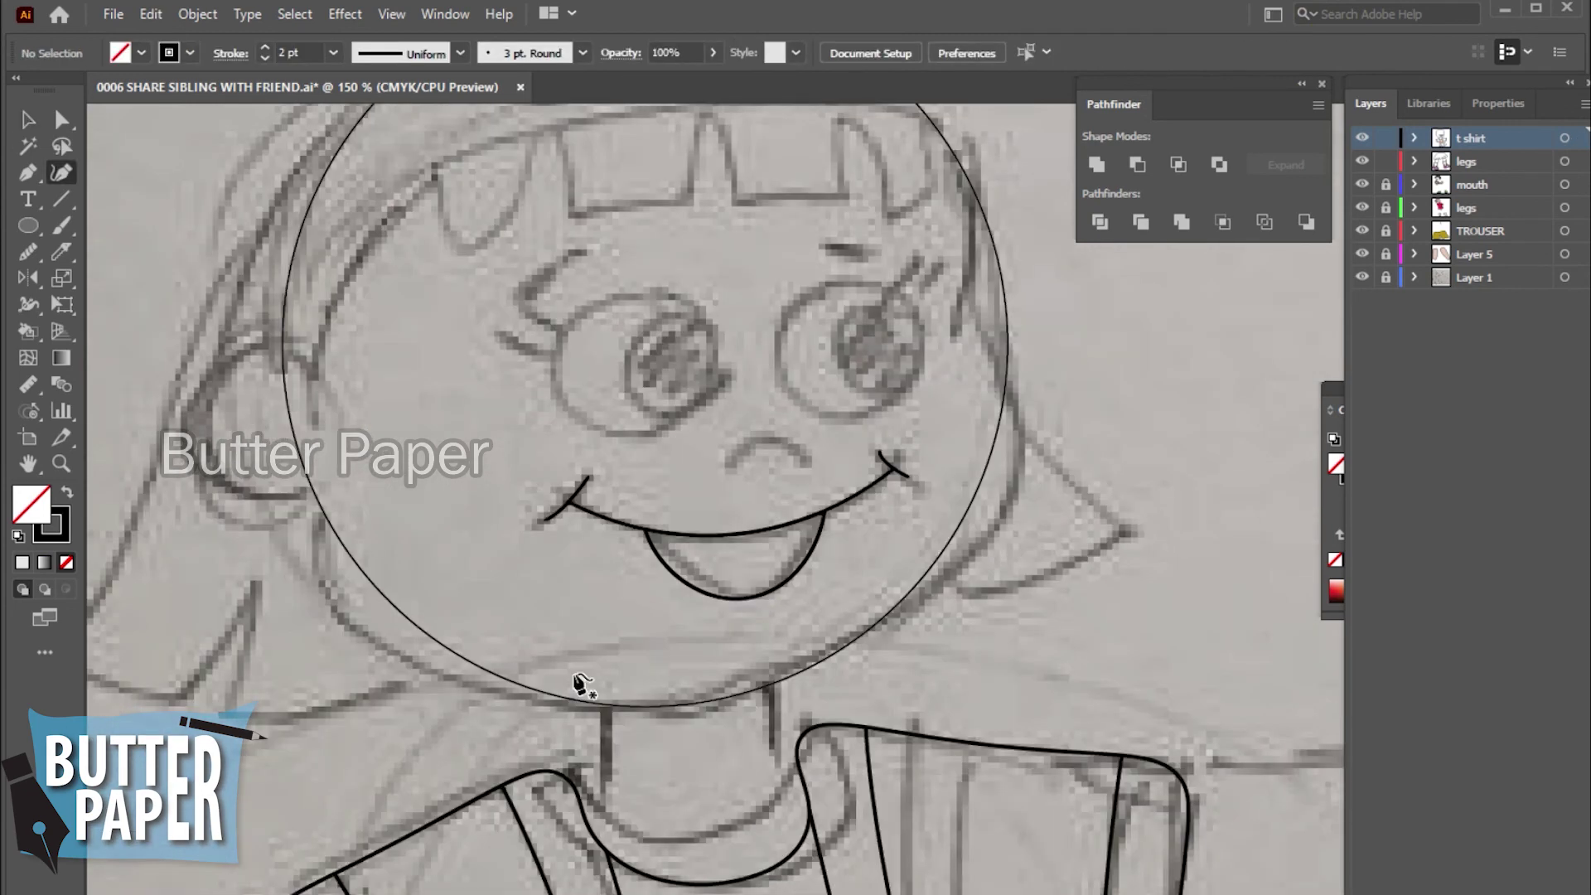
pyautogui.click(572, 672)
pyautogui.click(554, 798)
pyautogui.click(845, 824)
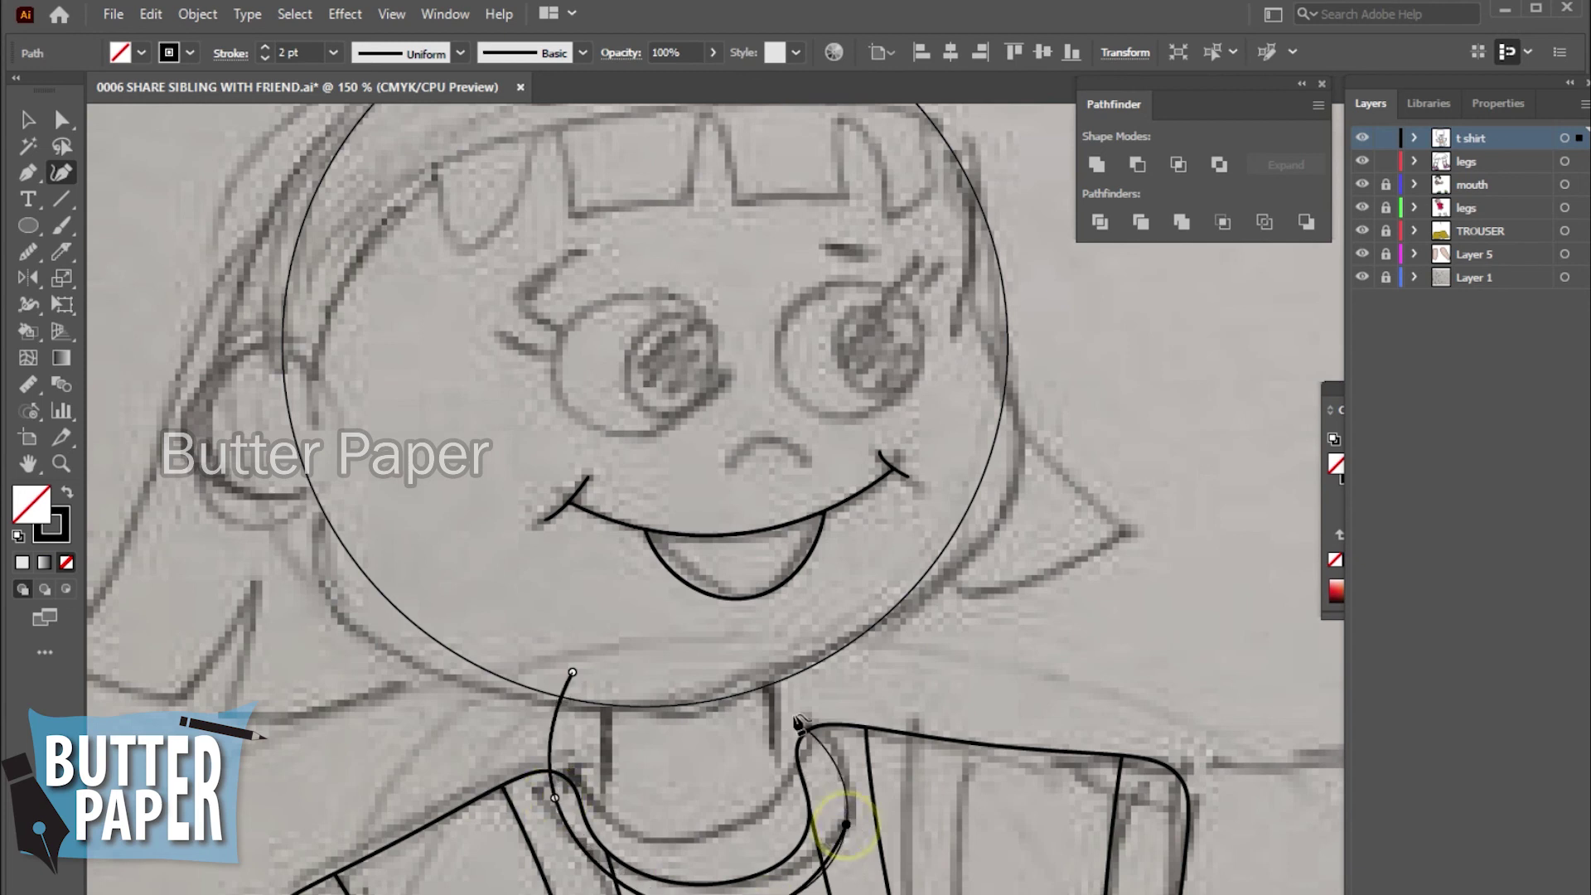
pyautogui.click(760, 641)
pyautogui.click(572, 672)
# - Add points on both neck edges, reshape the bottom and right curves, then deselect
pyautogui.click(559, 737)
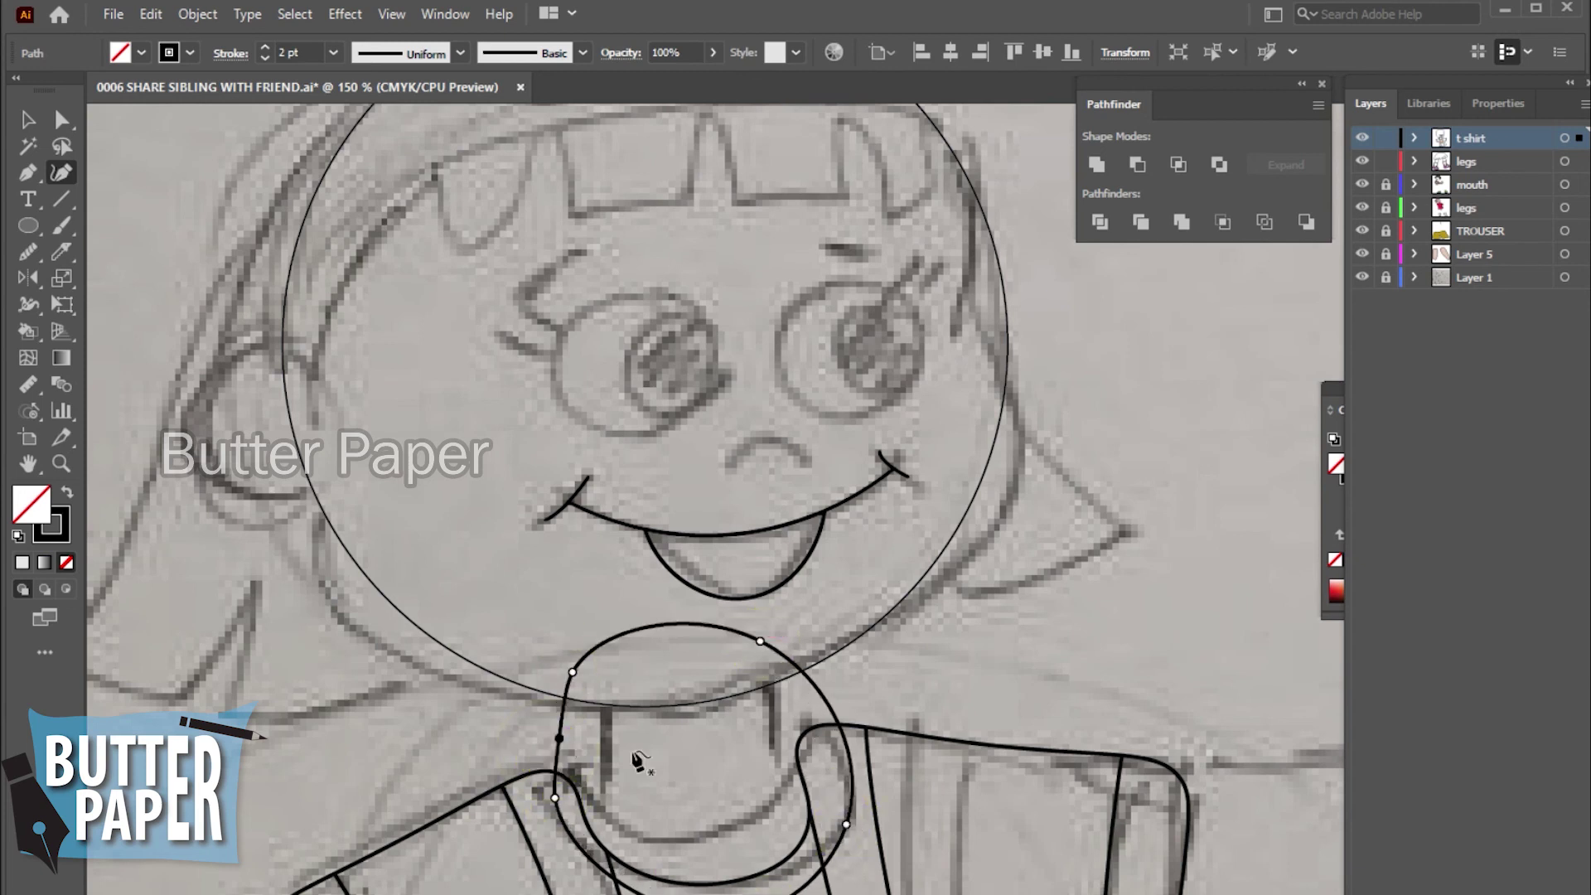
pyautogui.click(789, 712)
pyautogui.moveTo(845, 824); pyautogui.dragTo(794, 885)
pyautogui.click(784, 710)
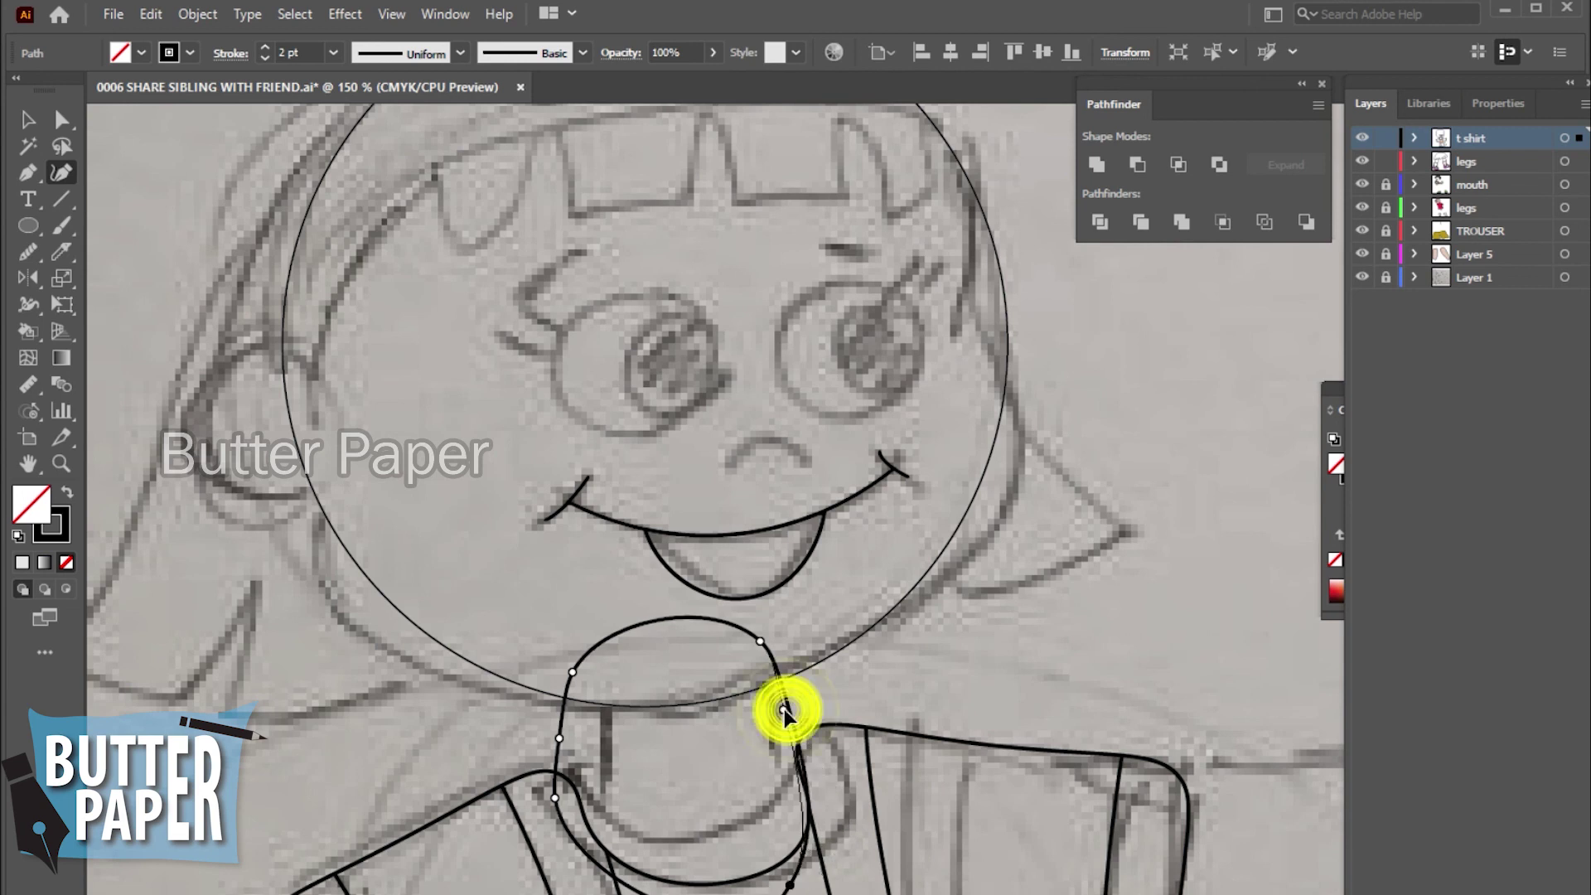
pyautogui.moveTo(784, 711); pyautogui.dragTo(793, 706)
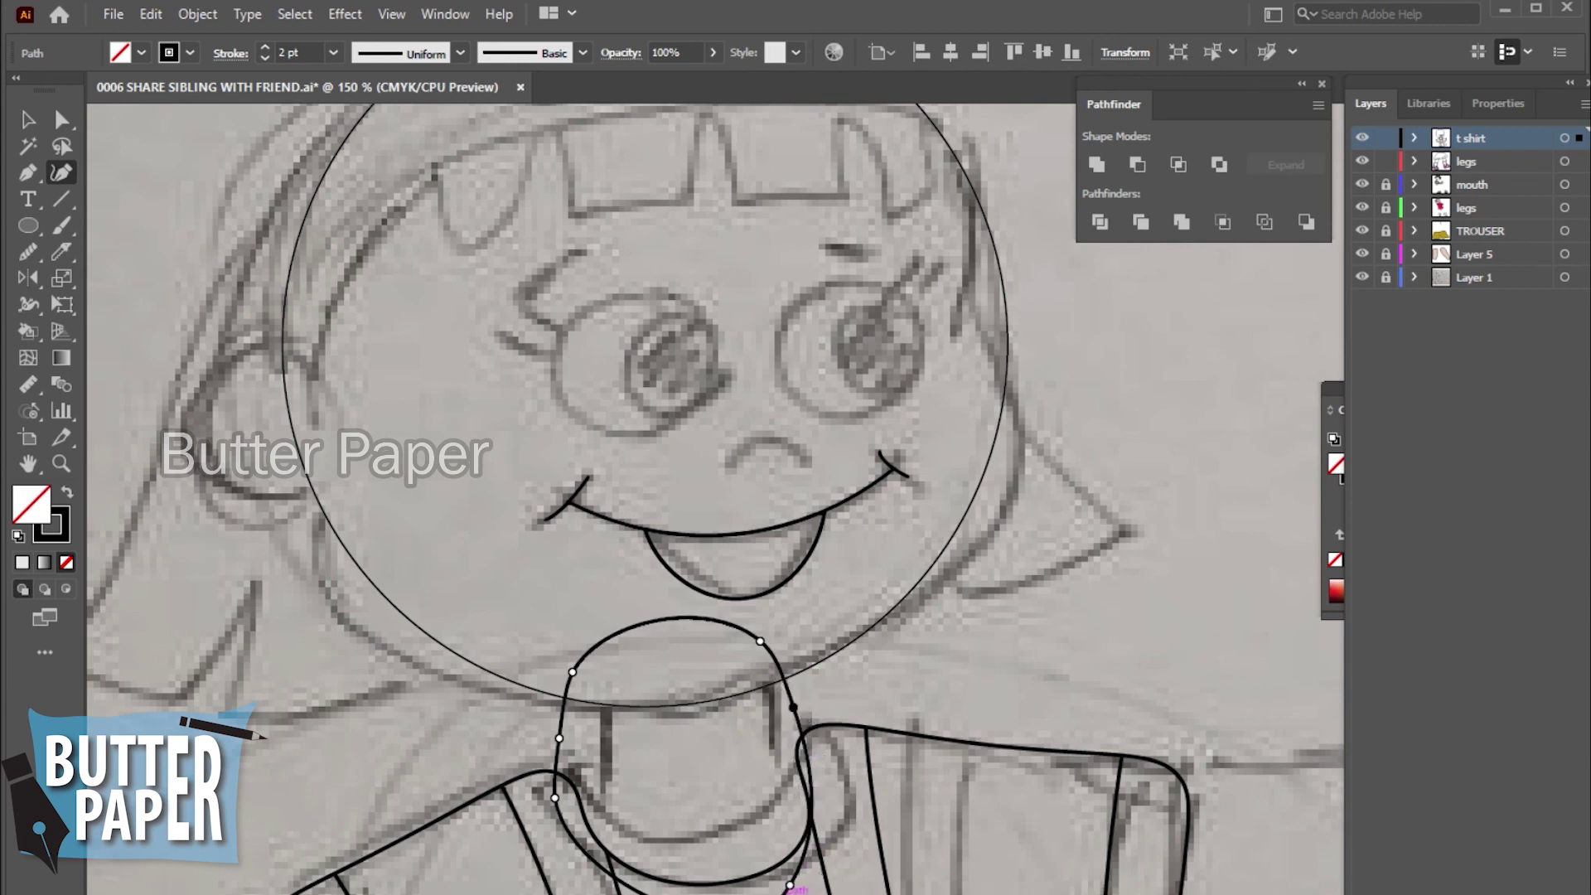
pyautogui.click(791, 711)
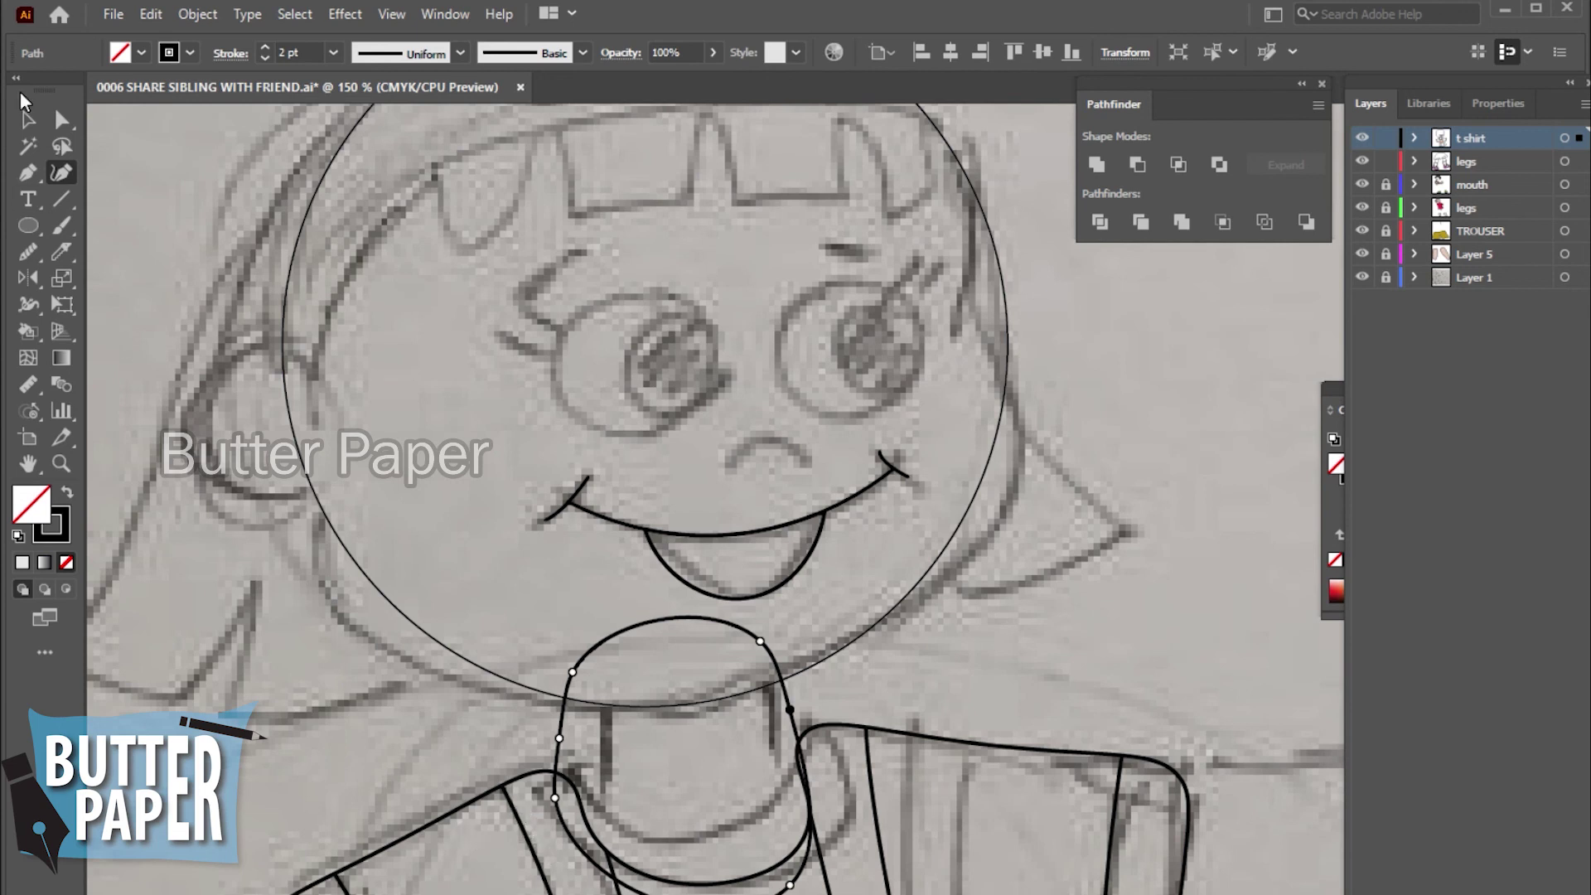
pyautogui.press('v')
pyautogui.click(1121, 597)
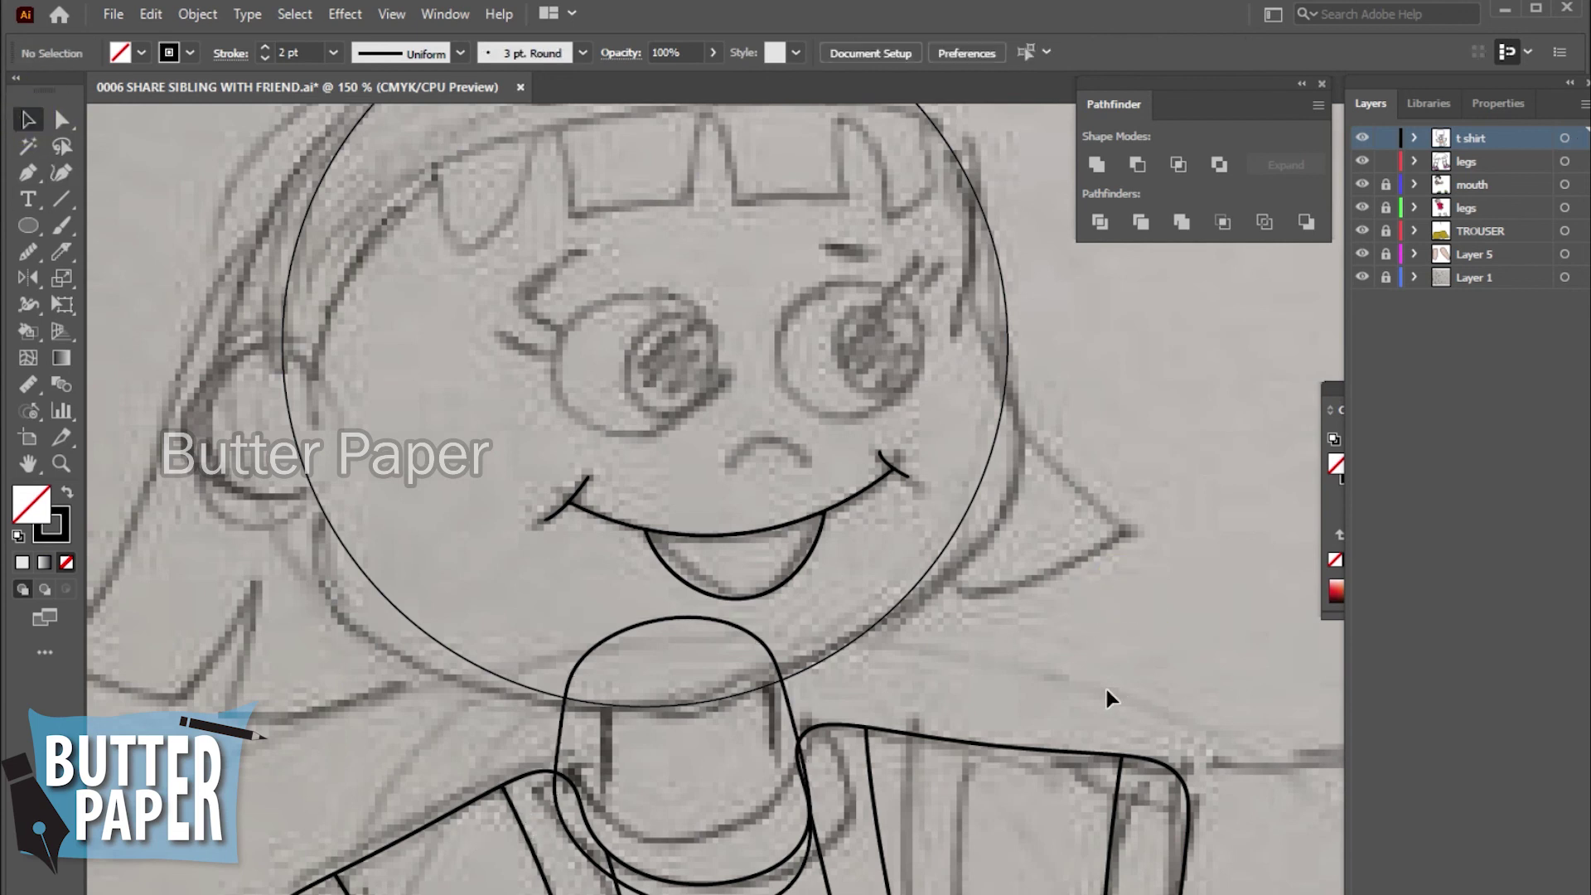
# - Draw a closed outline around the left ear and round its top and bottom anchors
pyautogui.hotkey('shift', '`')
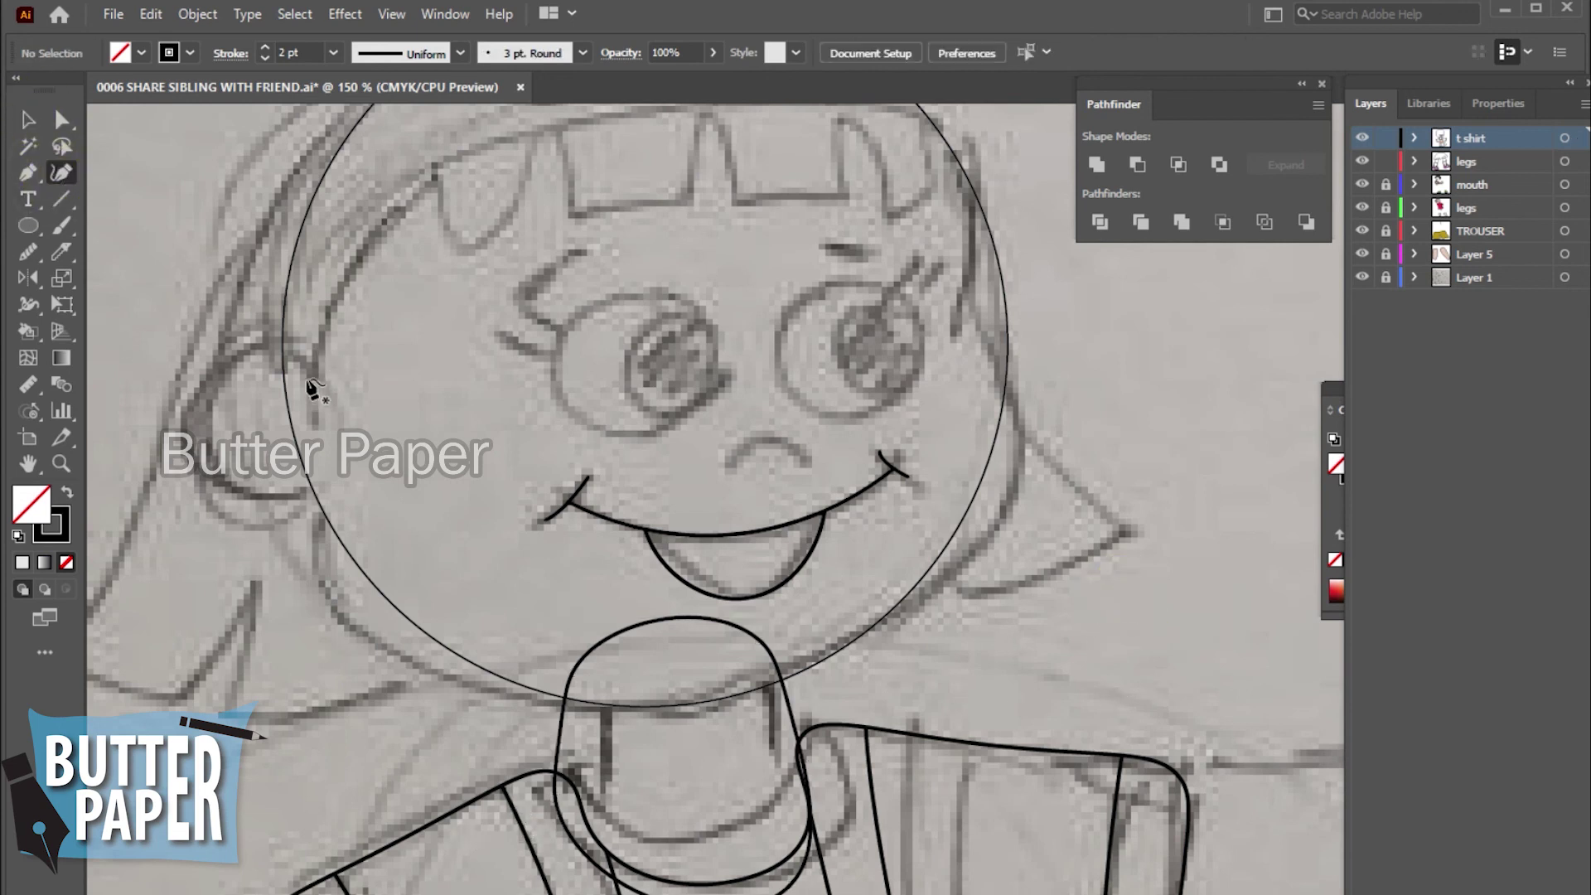
pyautogui.click(306, 373)
pyautogui.click(217, 479)
pyautogui.click(326, 491)
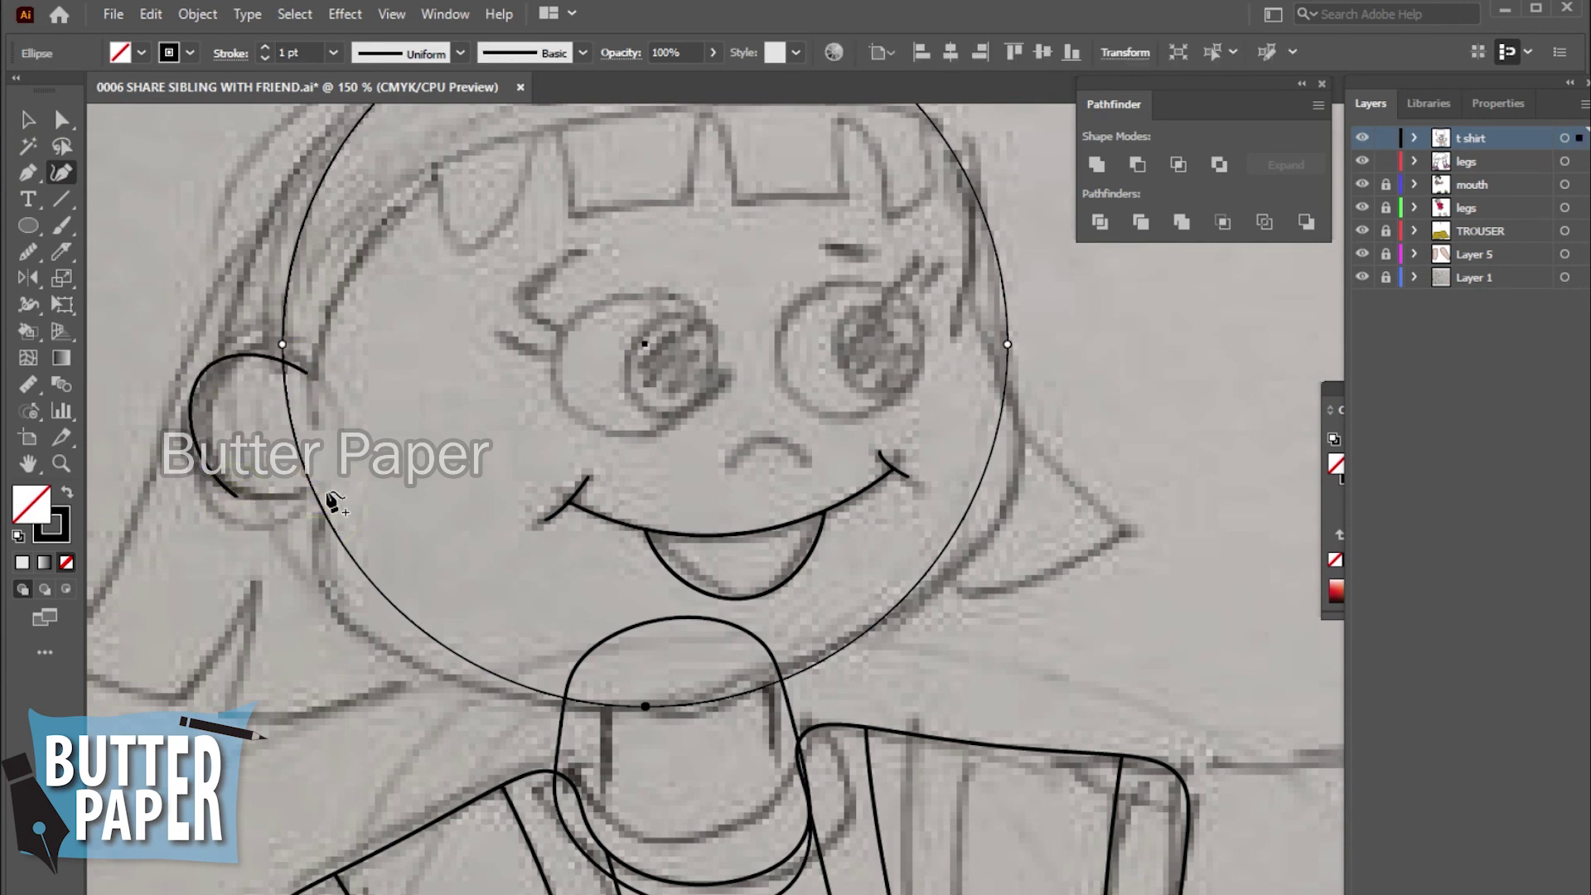
pyautogui.click(237, 496)
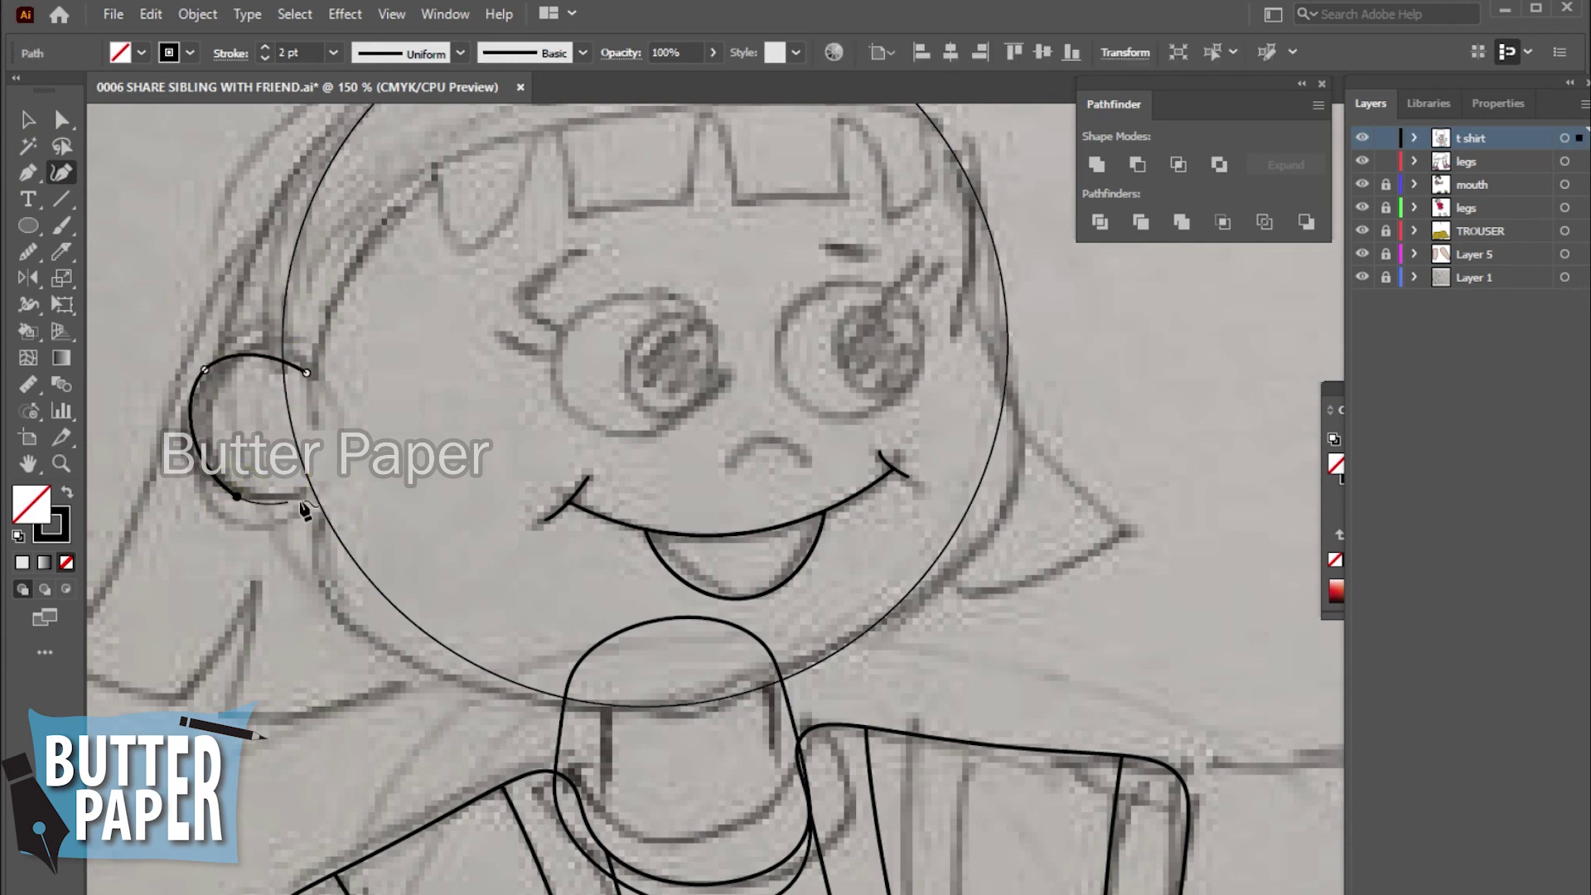
pyautogui.click(331, 489)
pyautogui.click(307, 373)
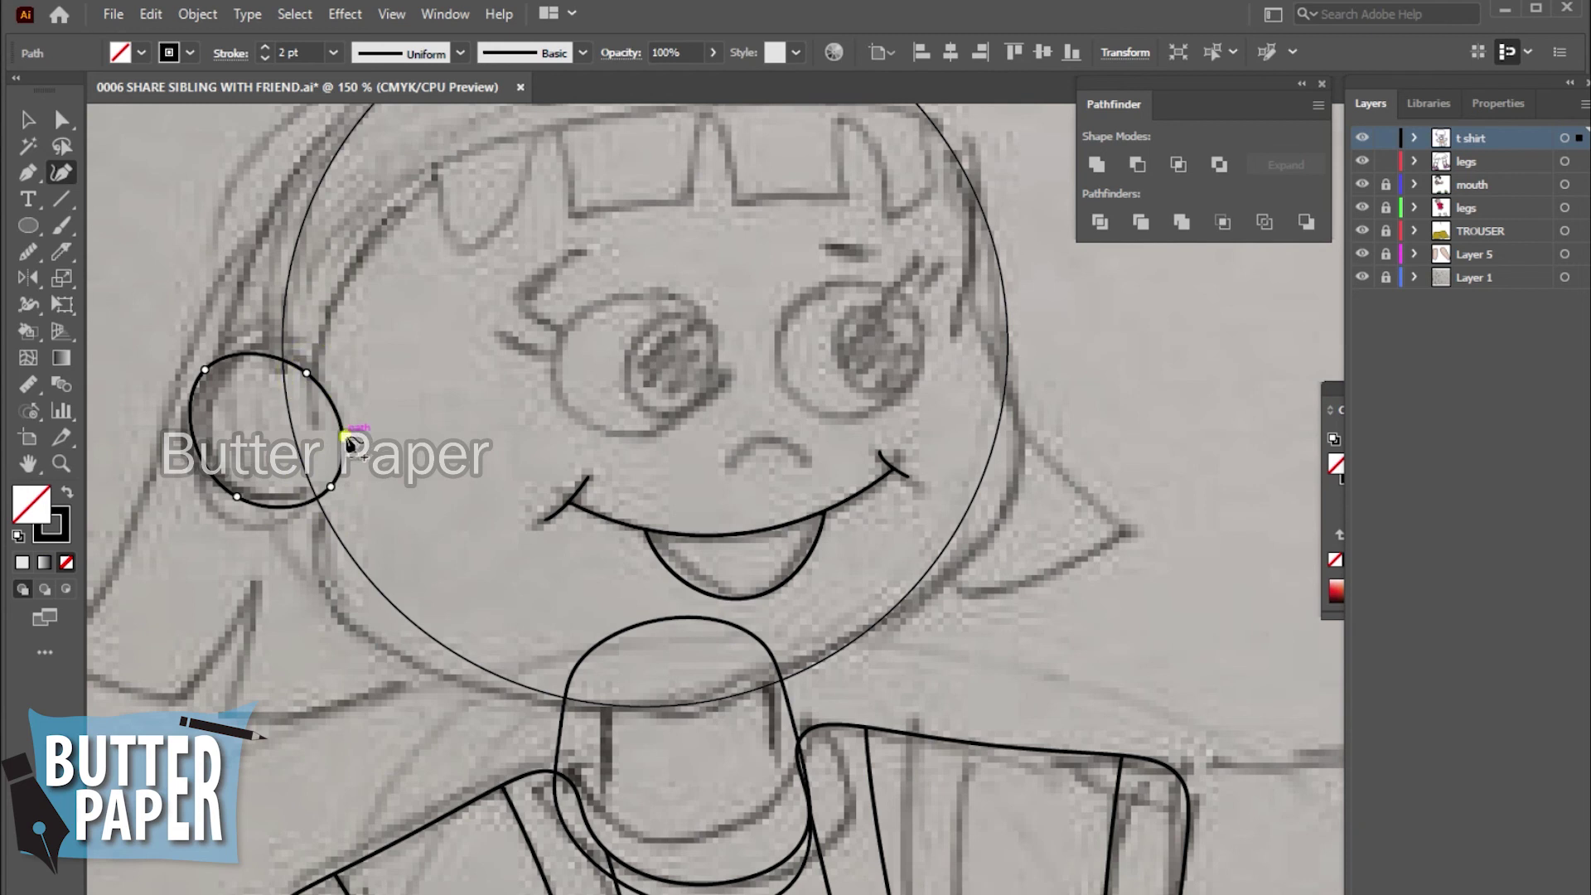
pyautogui.click(313, 436)
pyautogui.moveTo(307, 373); pyautogui.dragTo(311, 358)
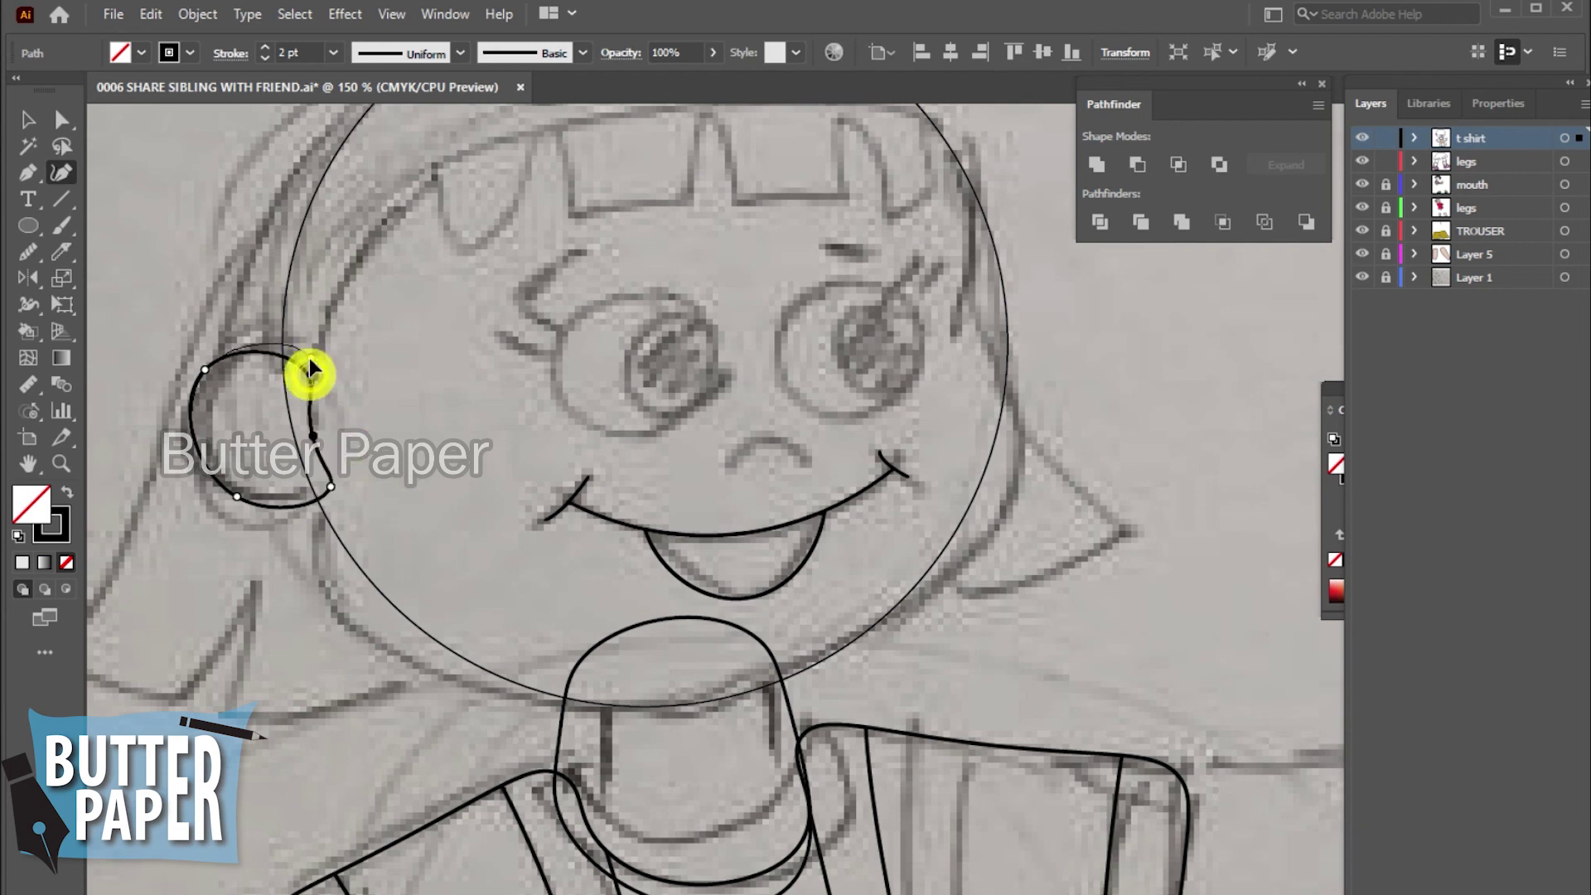
pyautogui.moveTo(335, 489); pyautogui.dragTo(336, 501)
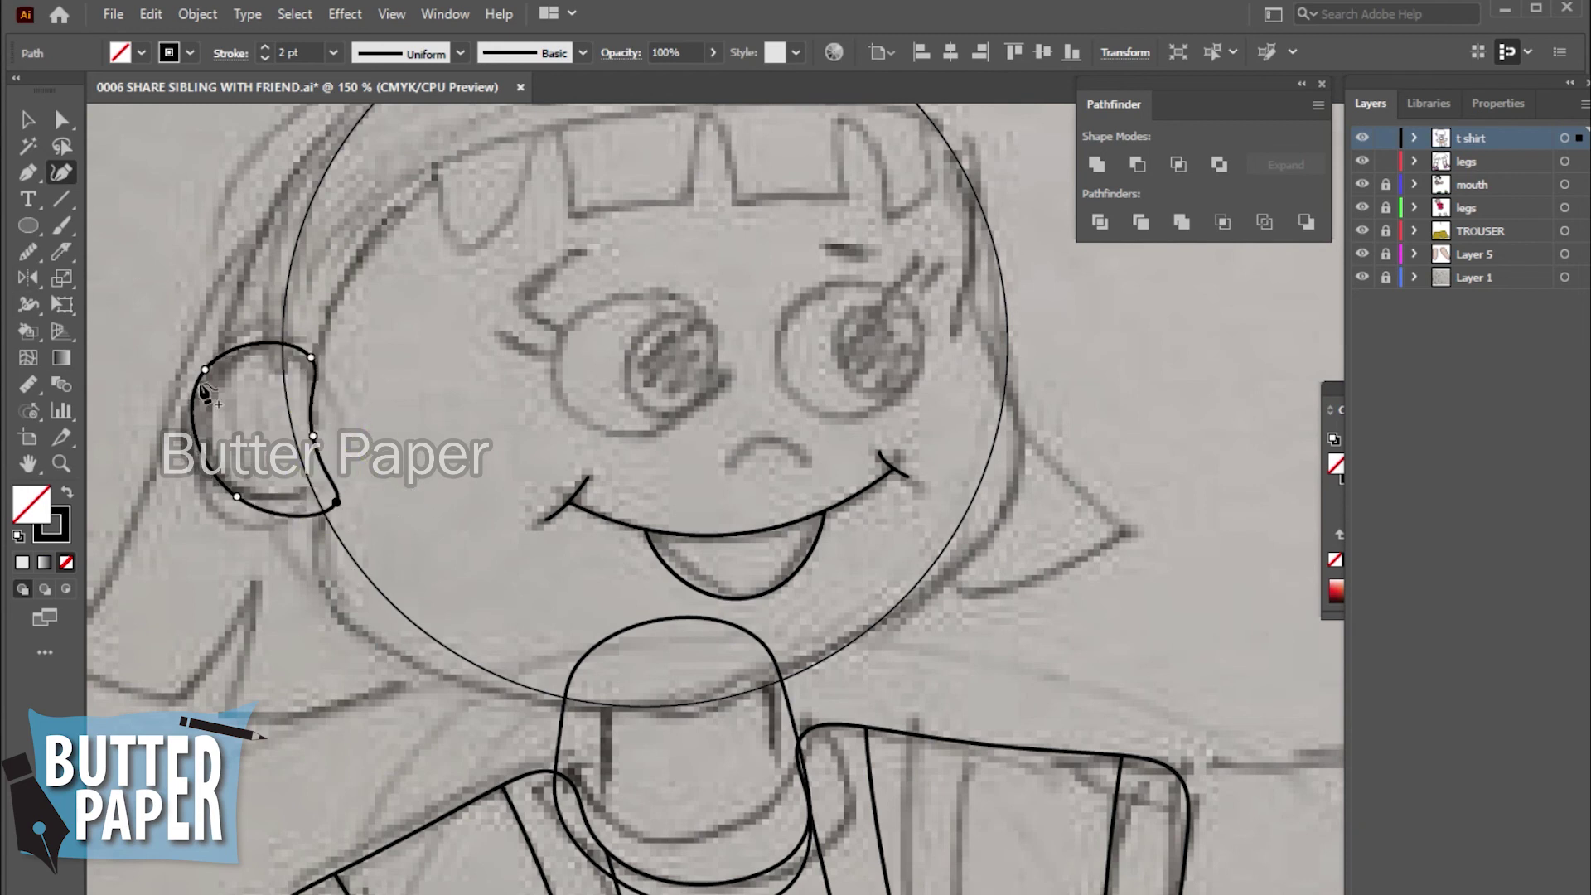
# - Draw a small curled spiral line inside the ear and deselect
pyautogui.click(270, 370)
pyautogui.click(213, 403)
pyautogui.click(259, 484)
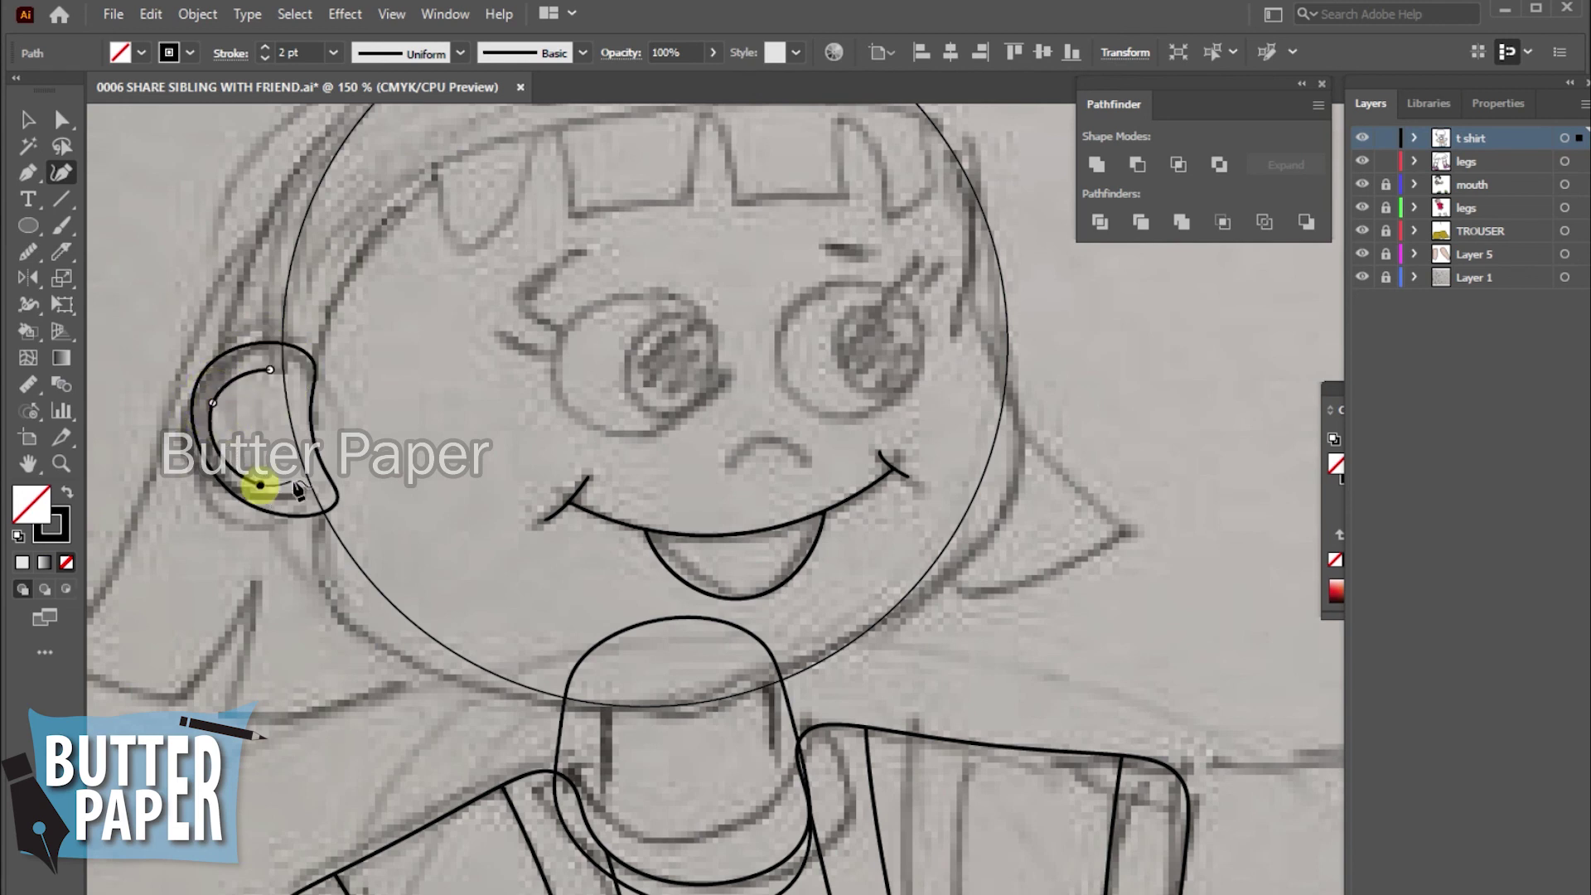
pyautogui.click(294, 479)
pyautogui.click(274, 420)
pyautogui.click(253, 459)
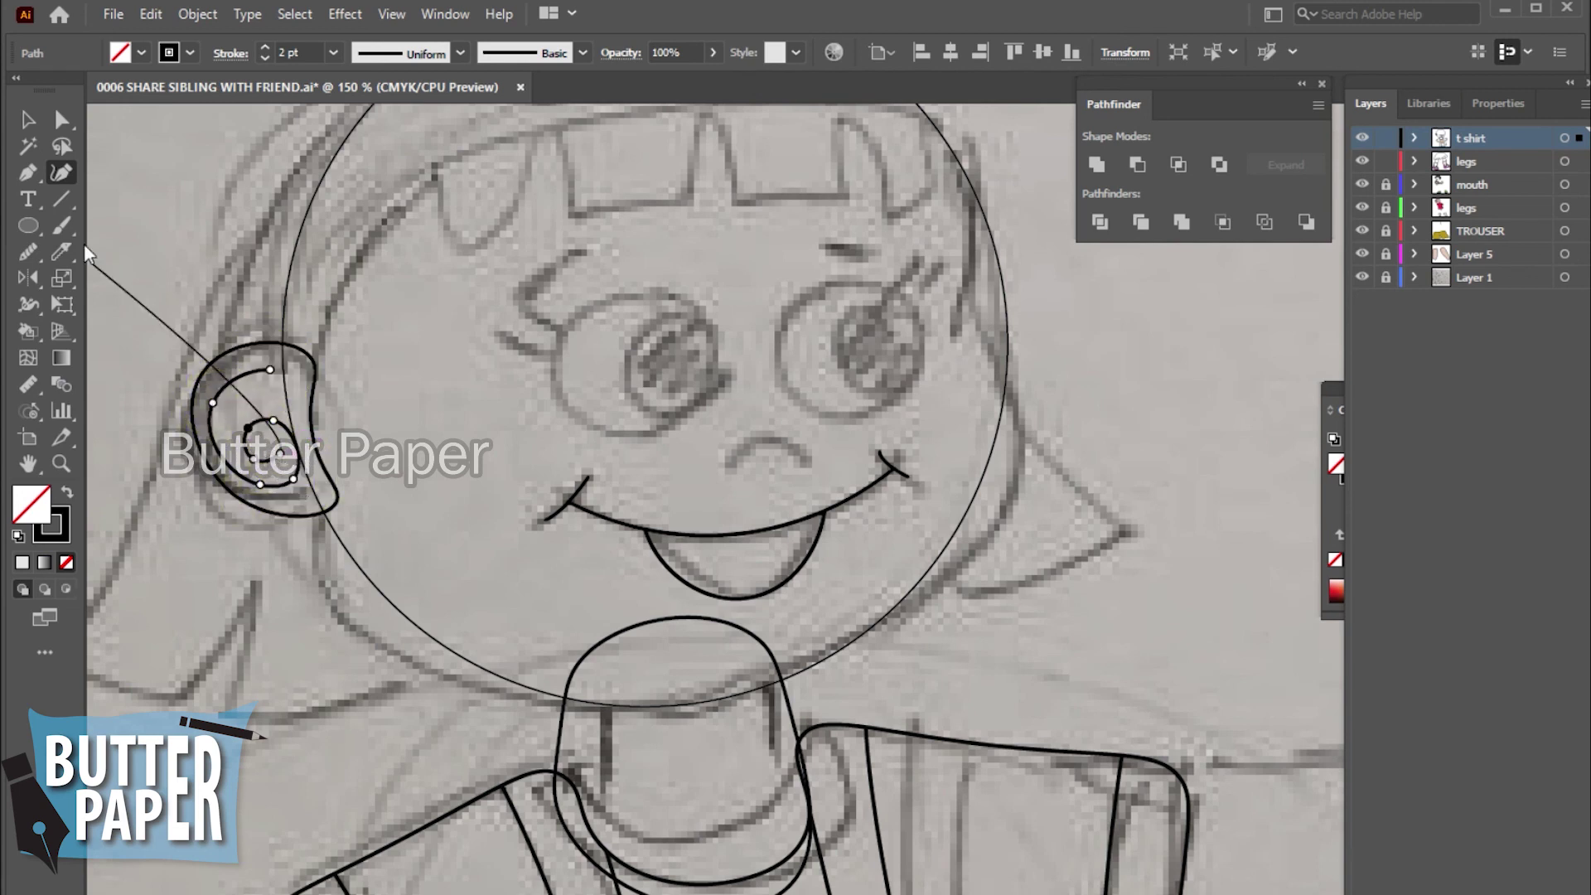
pyautogui.press('v')
pyautogui.click(428, 502)
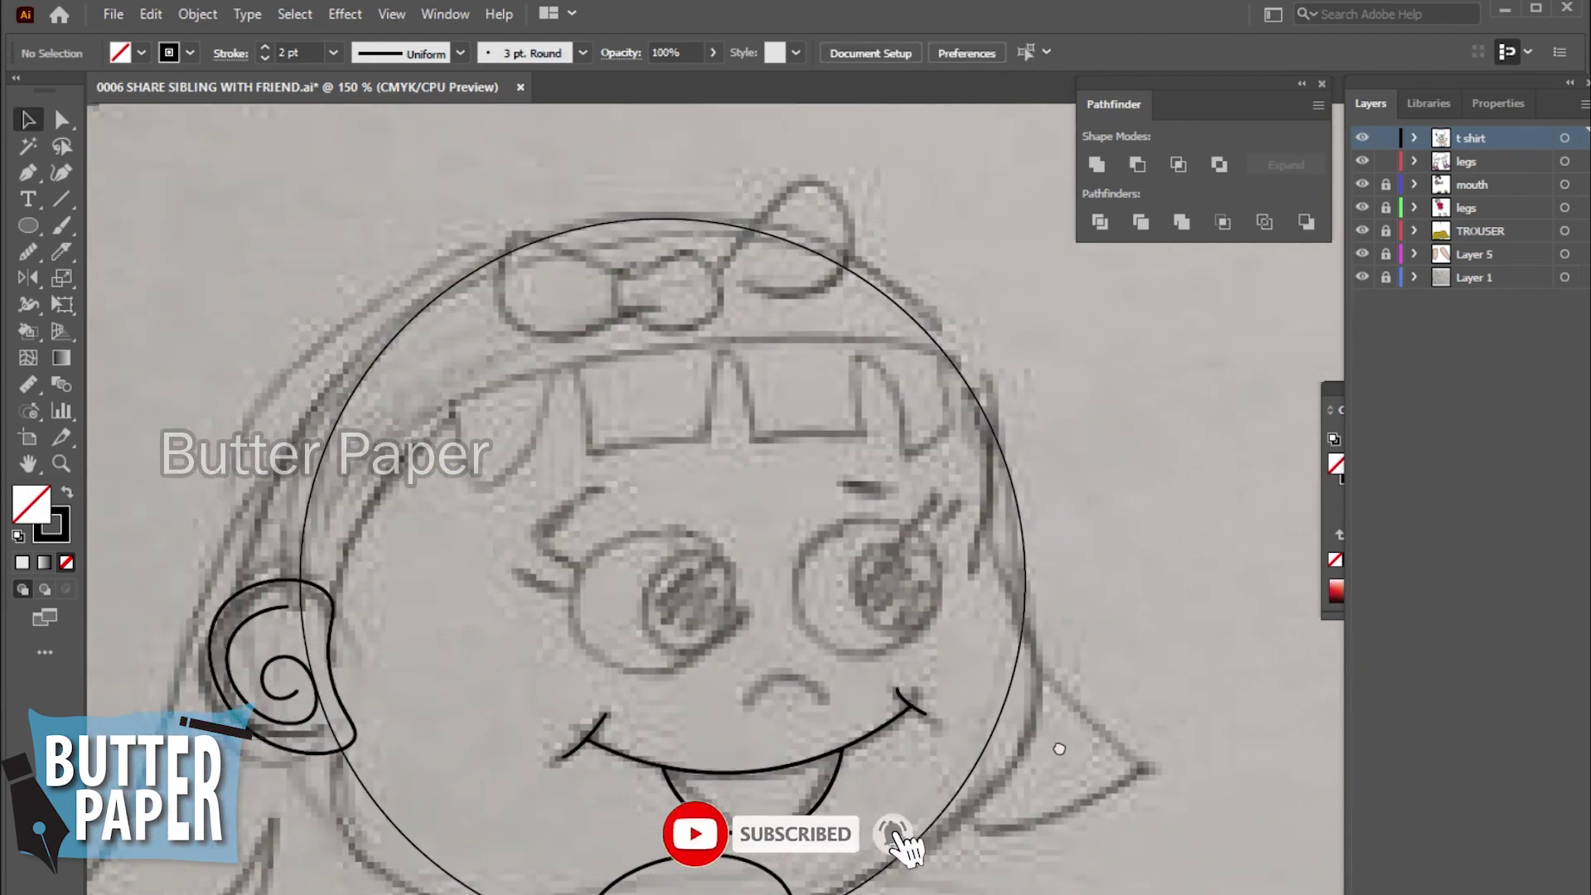
pyautogui.click(60, 173)
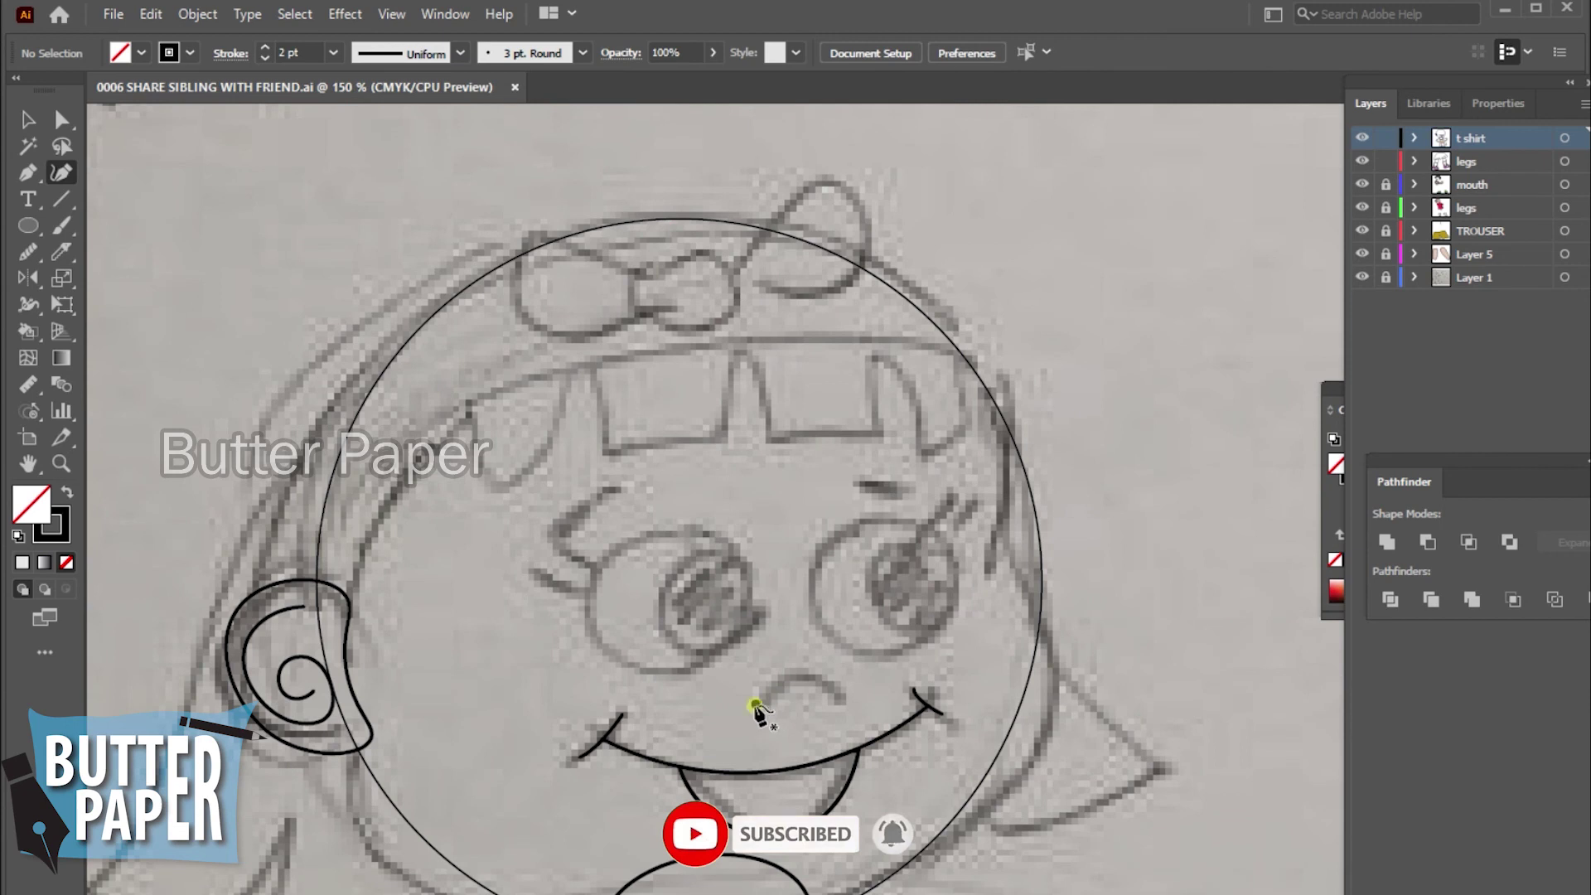
# - Finish the curve across the mouth area and clear the selection
pyautogui.click(755, 704)
pyautogui.click(810, 692)
pyautogui.press('v')
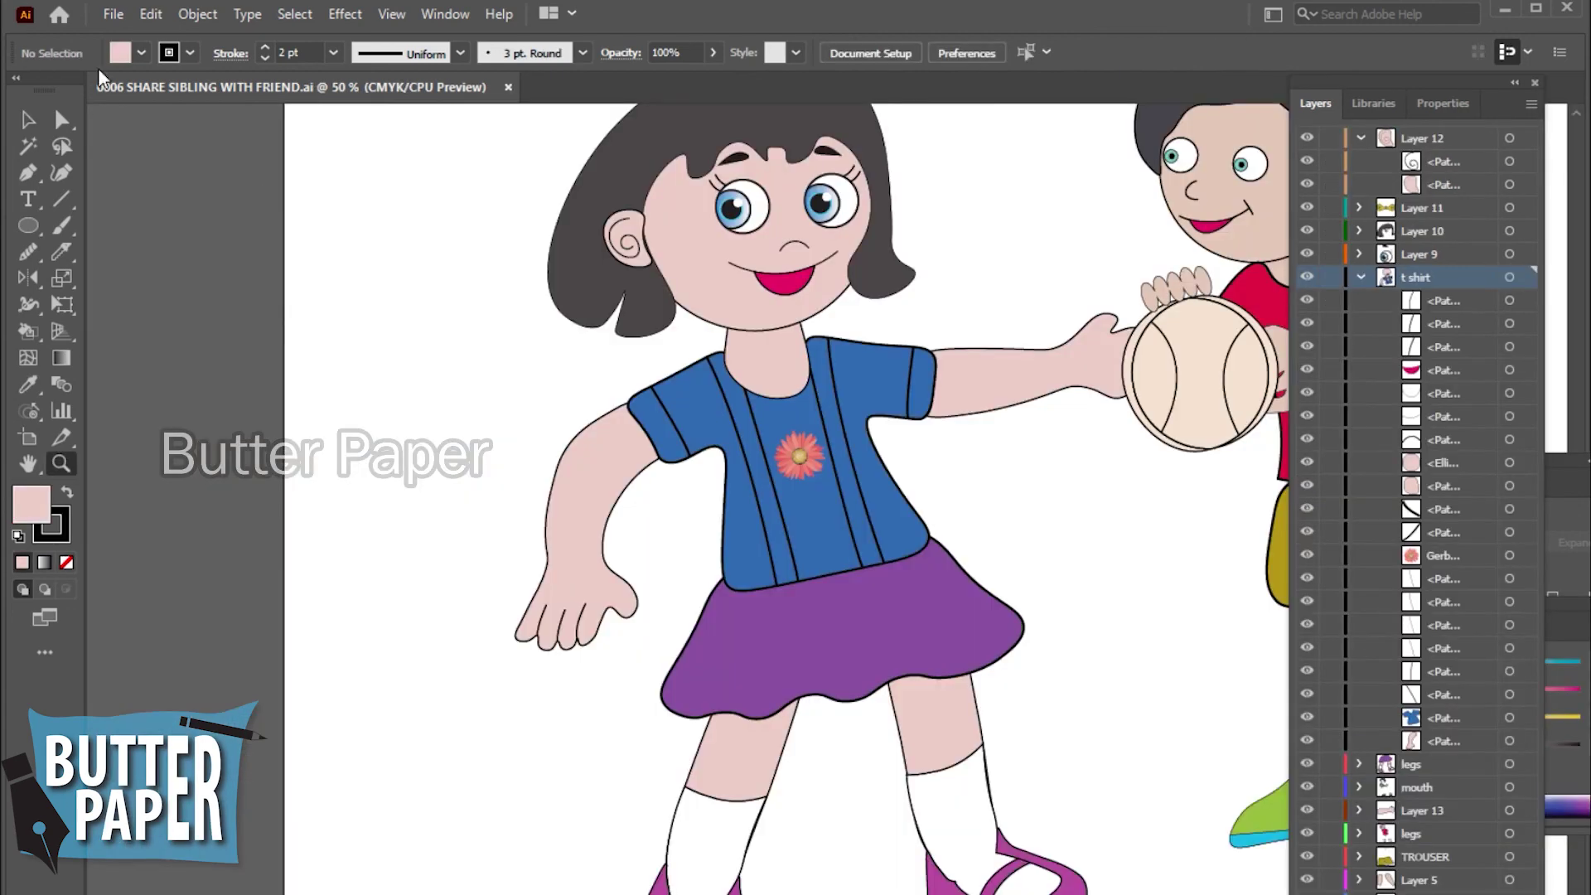
pyautogui.click(802, 339)
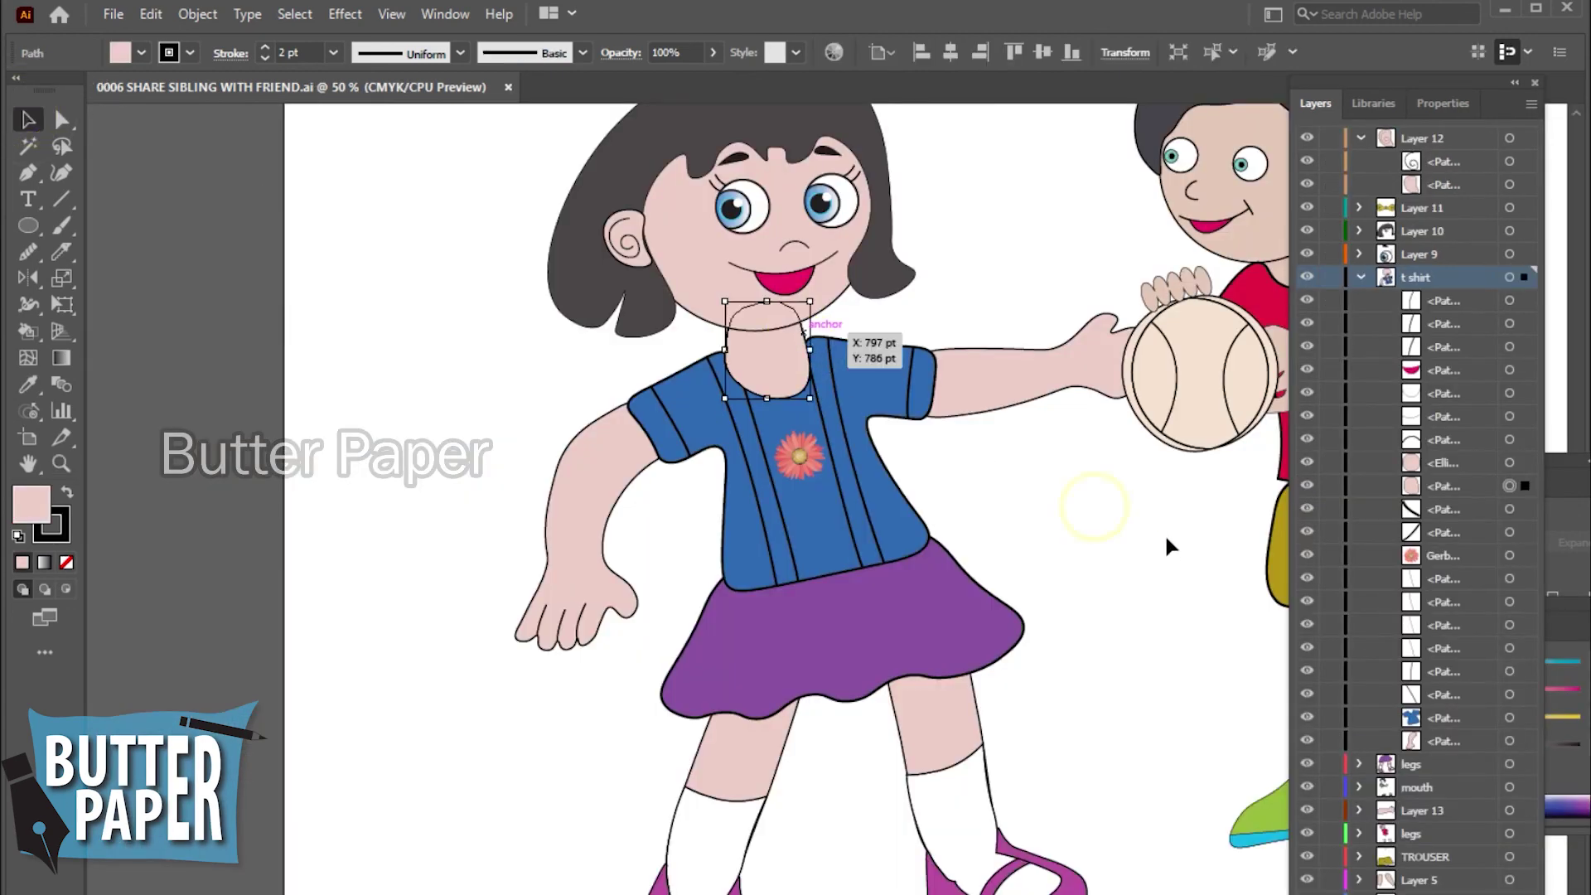
pyautogui.click(1106, 554)
# - Zoom out to 12.5%, centre the artboard, and collapse the t shirt and Layer 12 groups
pyautogui.press('z')
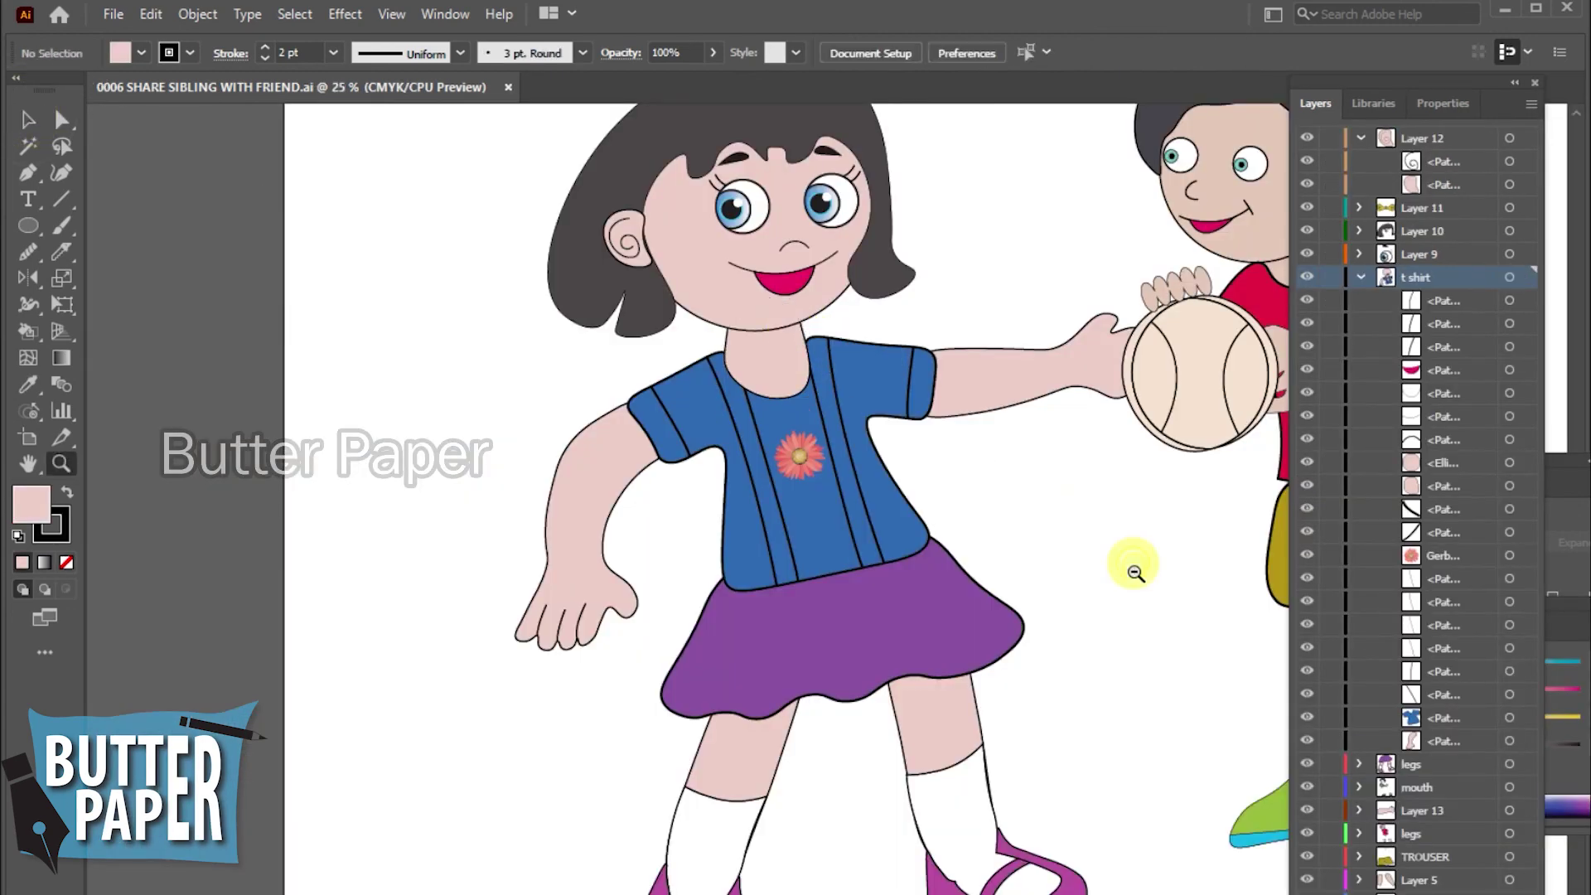
pyautogui.keyDown('alt'); pyautogui.click(1131, 575); pyautogui.keyUp('alt')
pyautogui.moveTo(715, 557); pyautogui.dragTo(1159, 585)
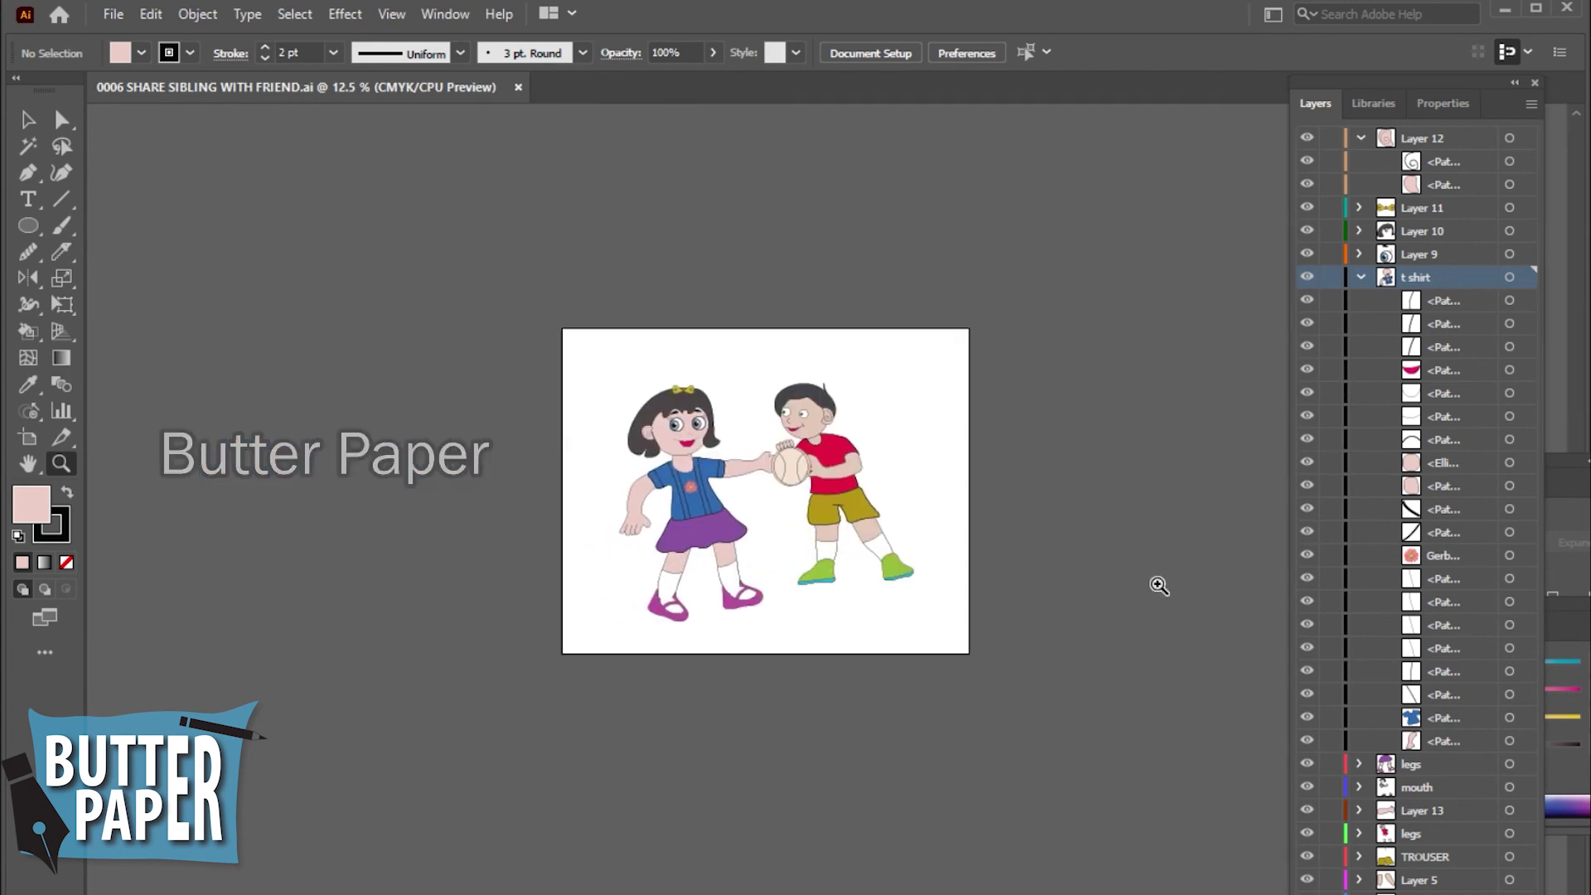
pyautogui.click(1359, 276)
pyautogui.click(1361, 138)
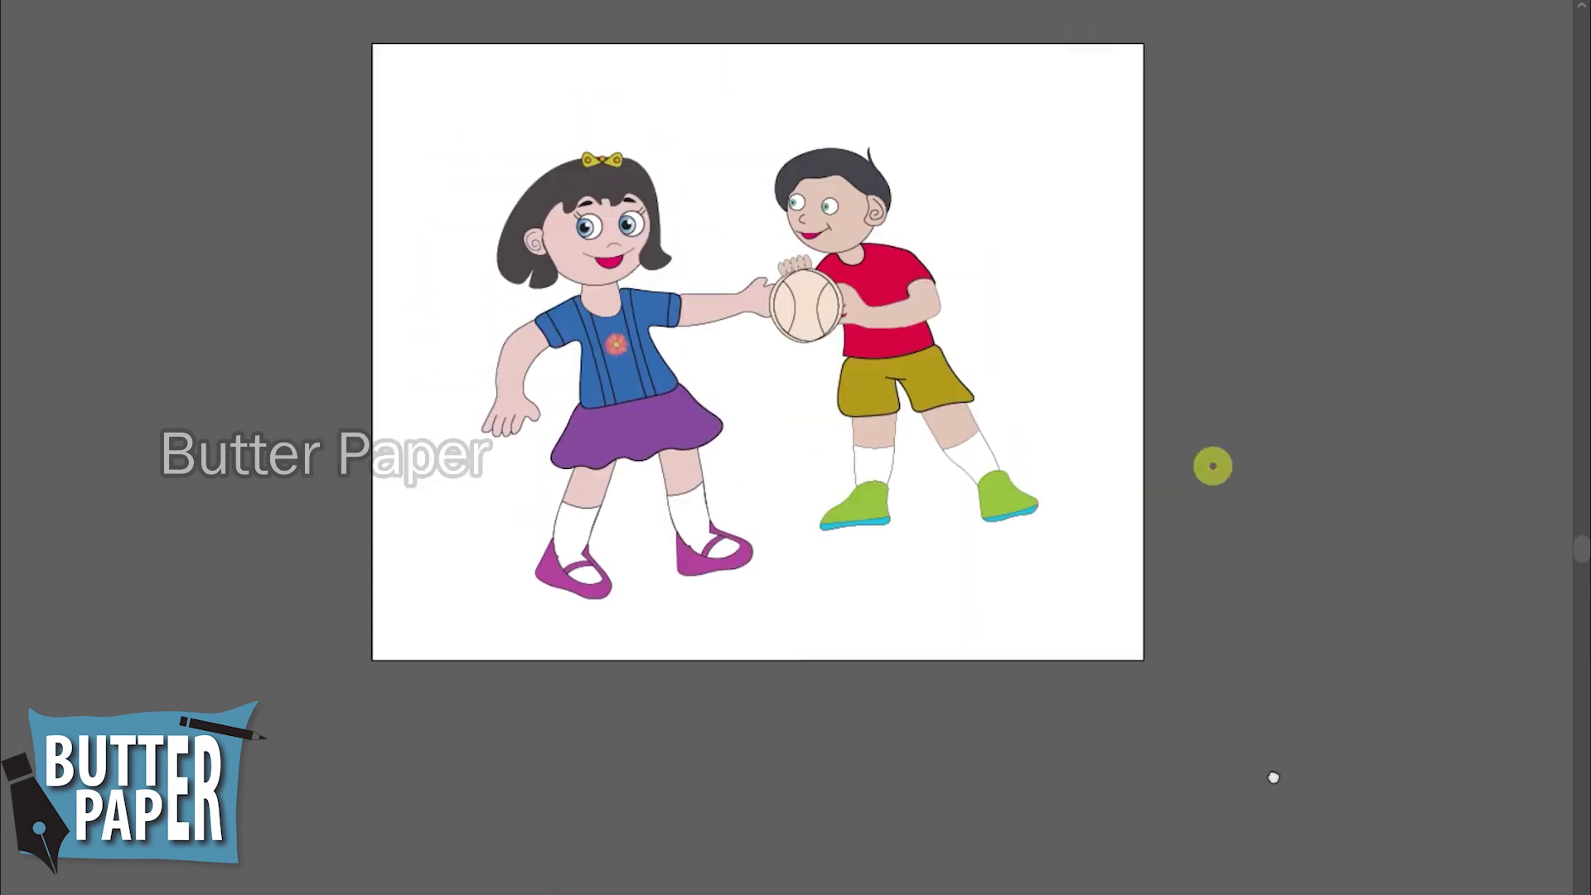
pyautogui.click(1194, 676)
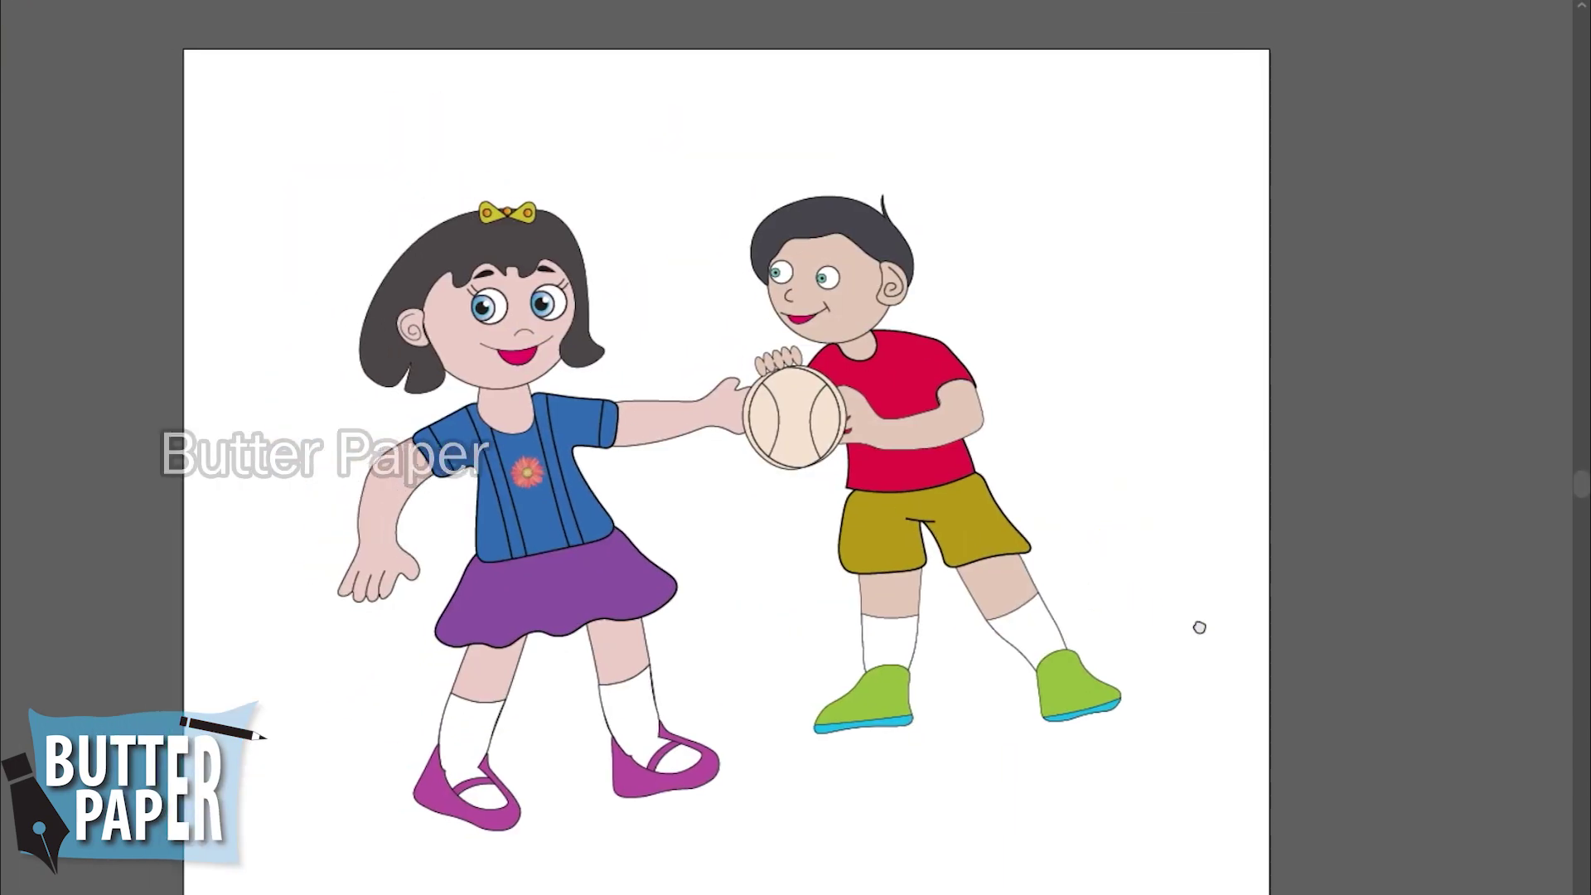
pyautogui.click(1251, 617)
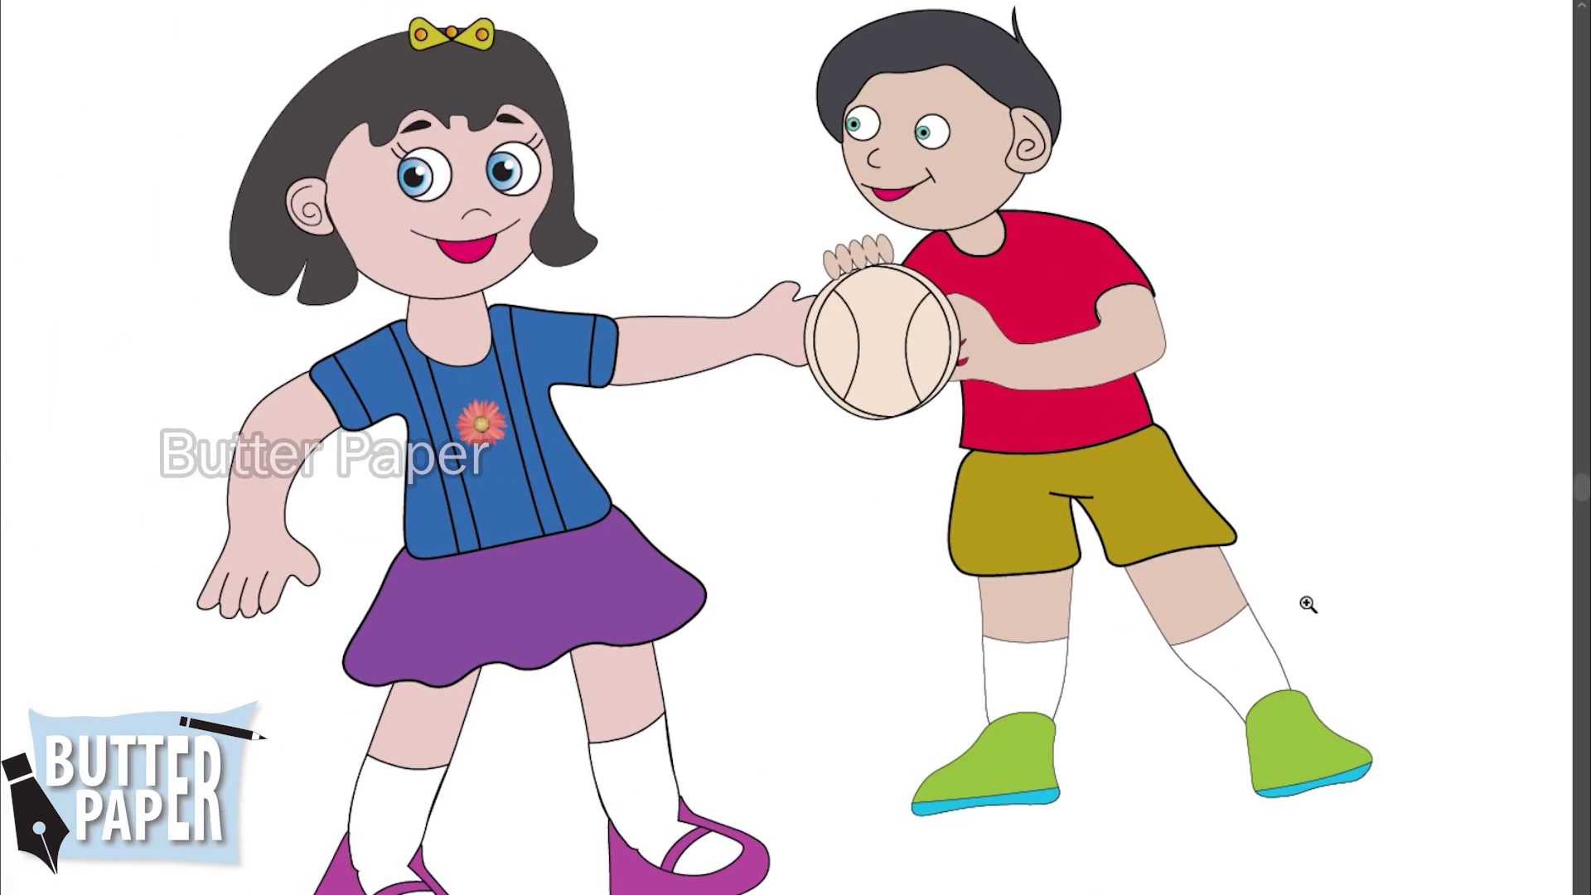
pyautogui.click(1392, 569)
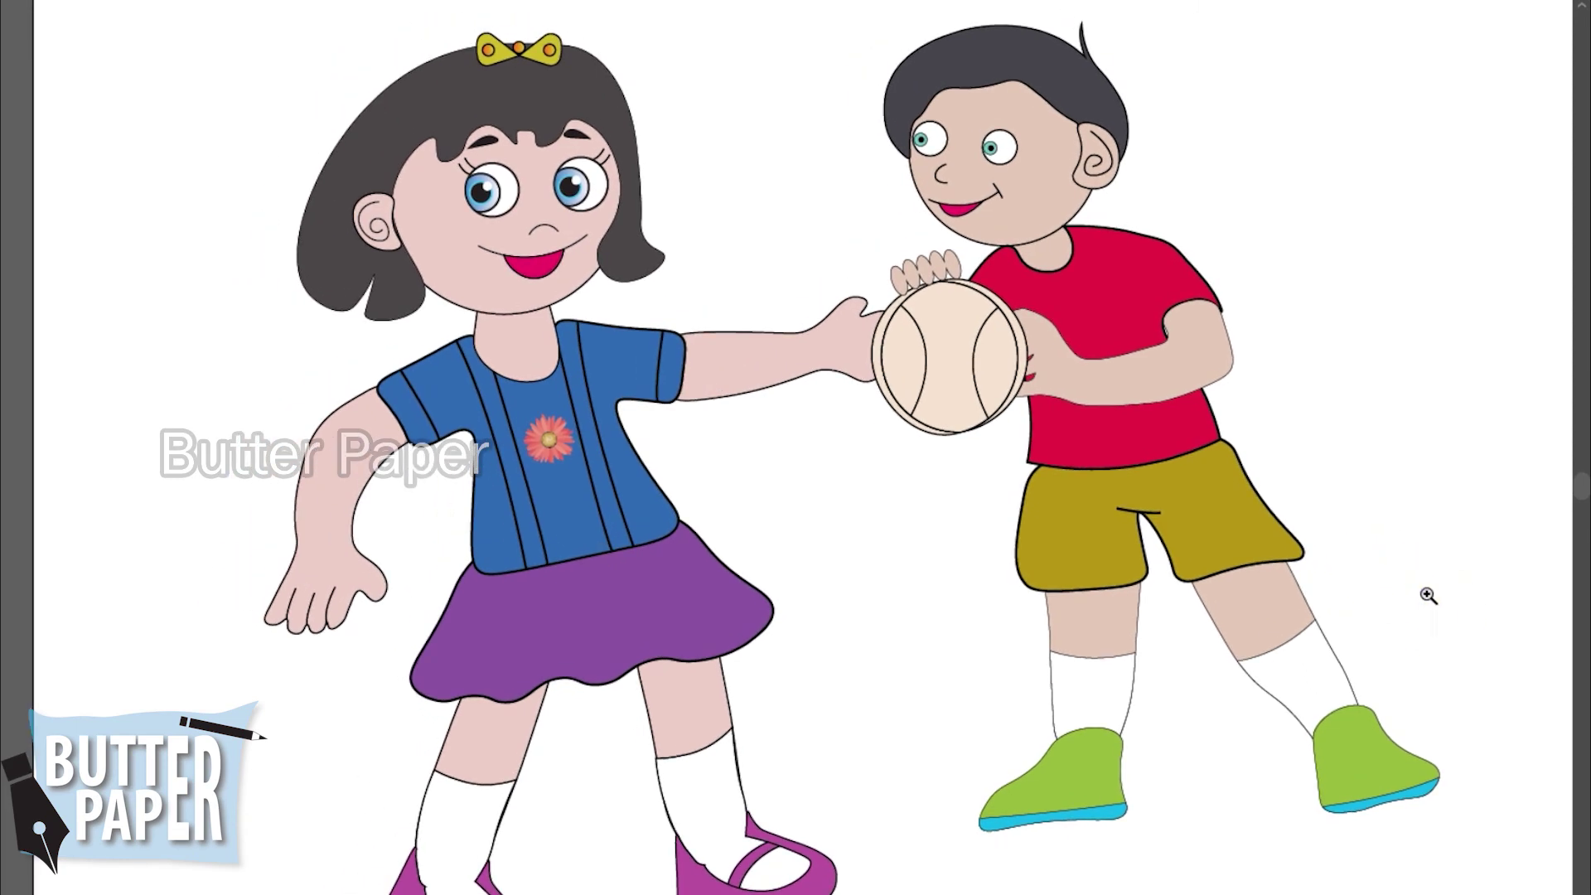
pyautogui.click(1407, 543)
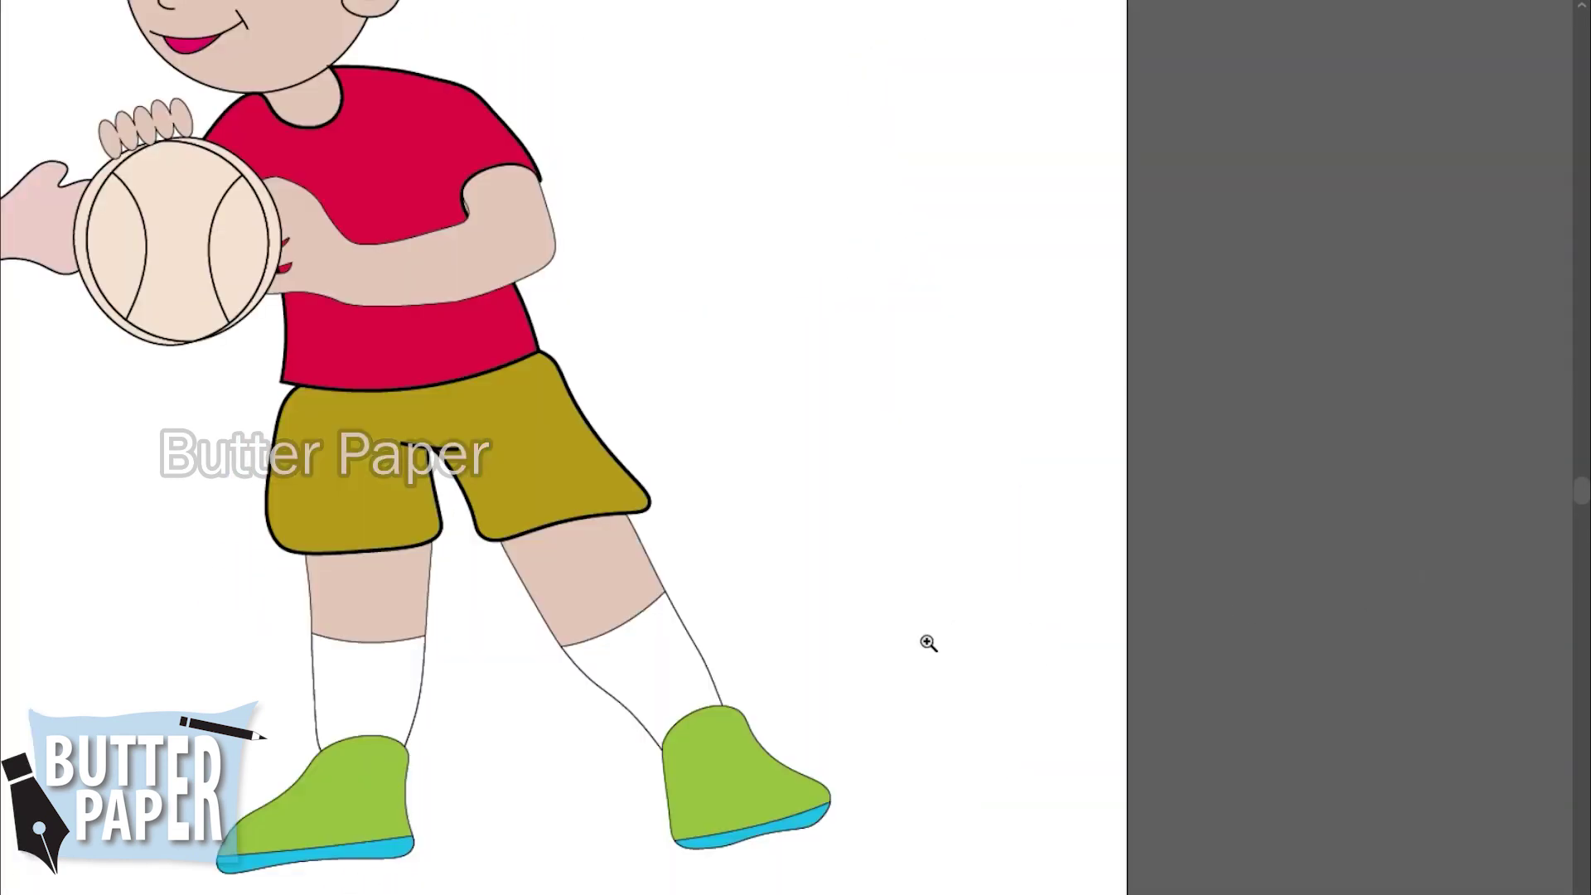
pyautogui.keyDown('alt'); pyautogui.click(884, 634); pyautogui.keyUp('alt')
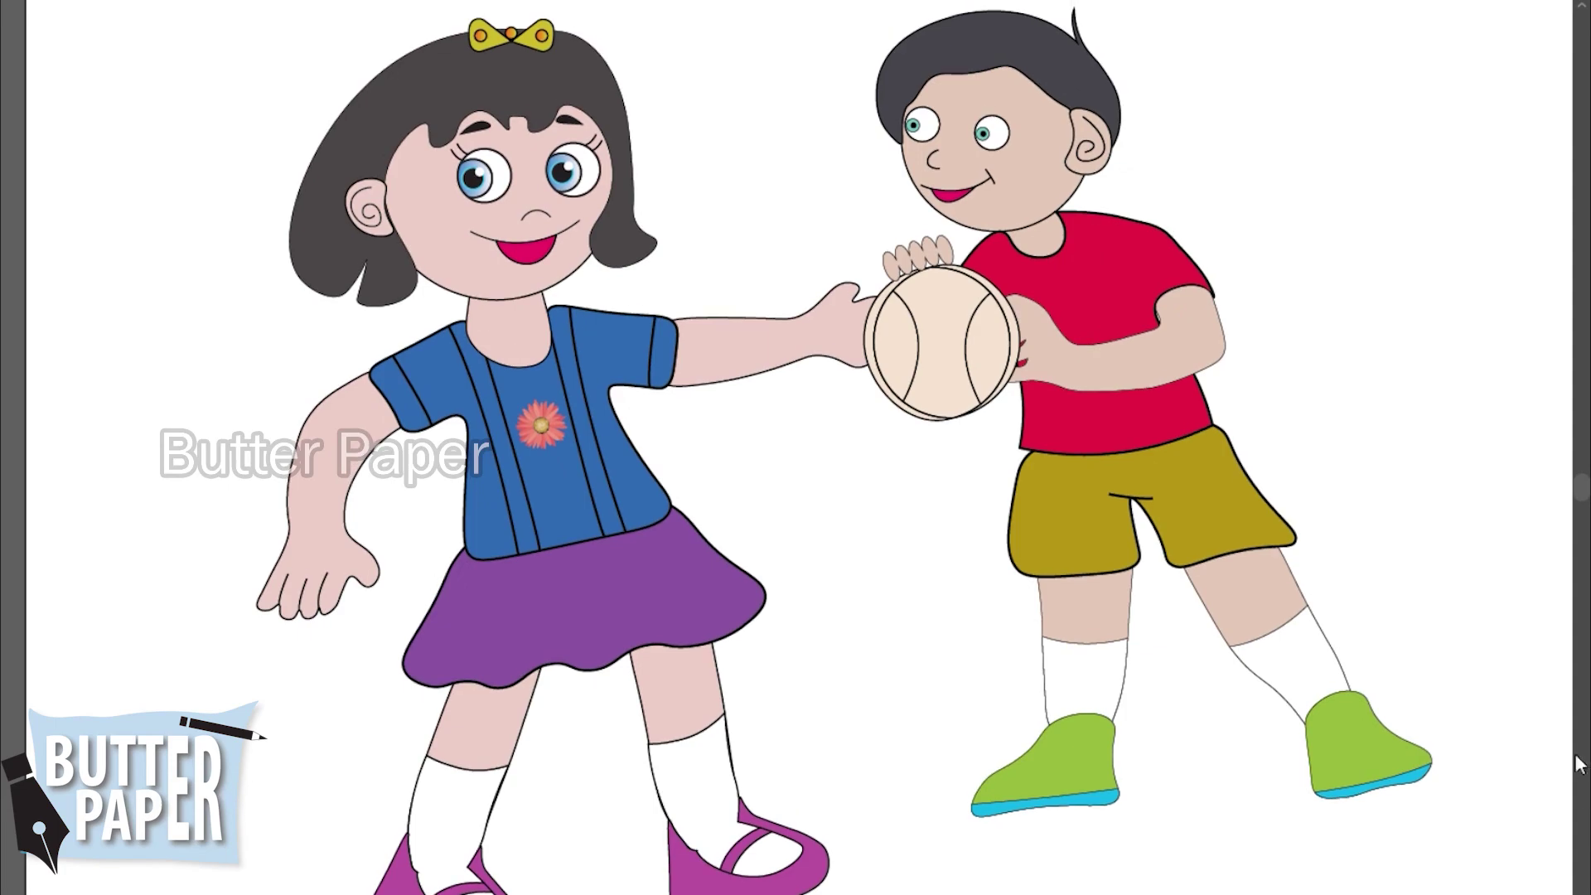